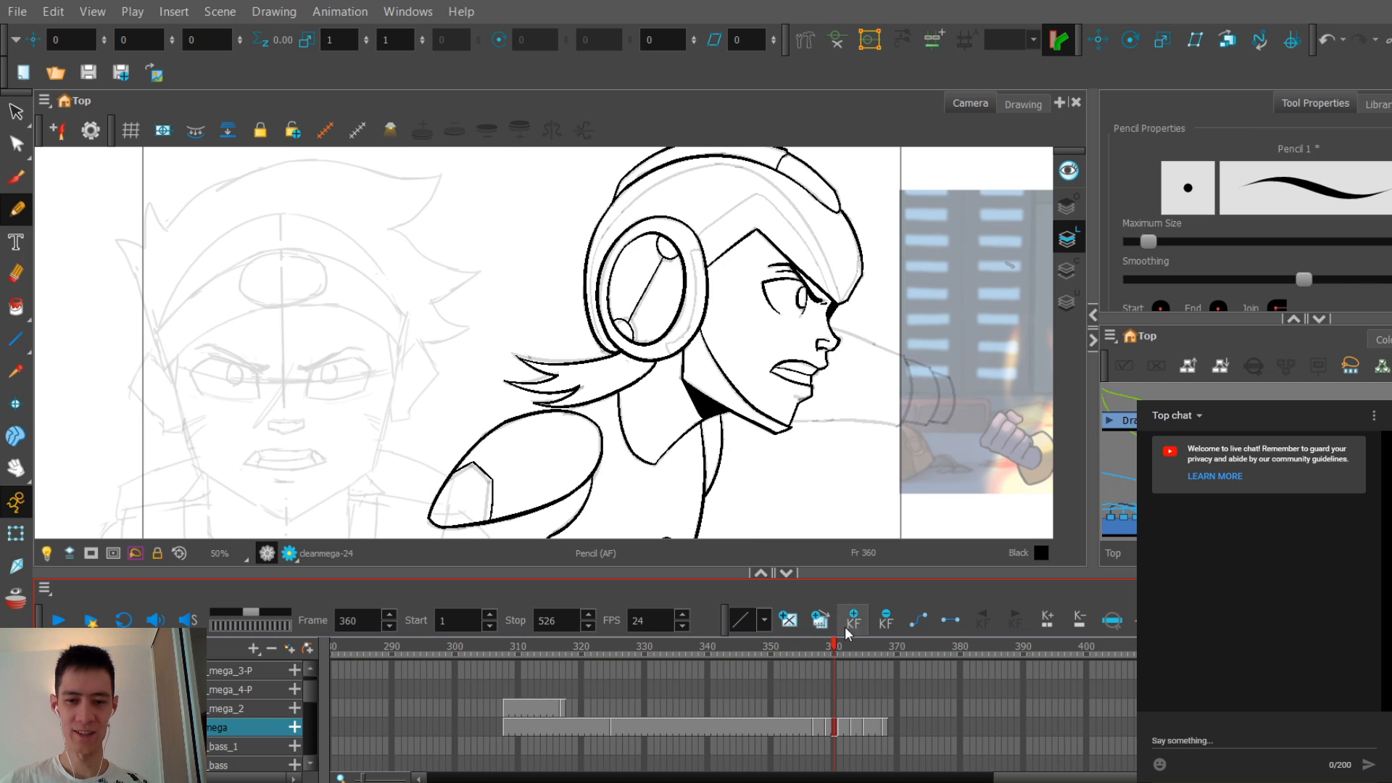
Step: Compare the inked head drawings on frames 361 and 363 with the rough sketch on frame 365
{"action": "key", "text": "space"}
{"action": "key", "text": "period"}
{"action": "key", "text": "period"}
{"action": "key", "text": "period"}
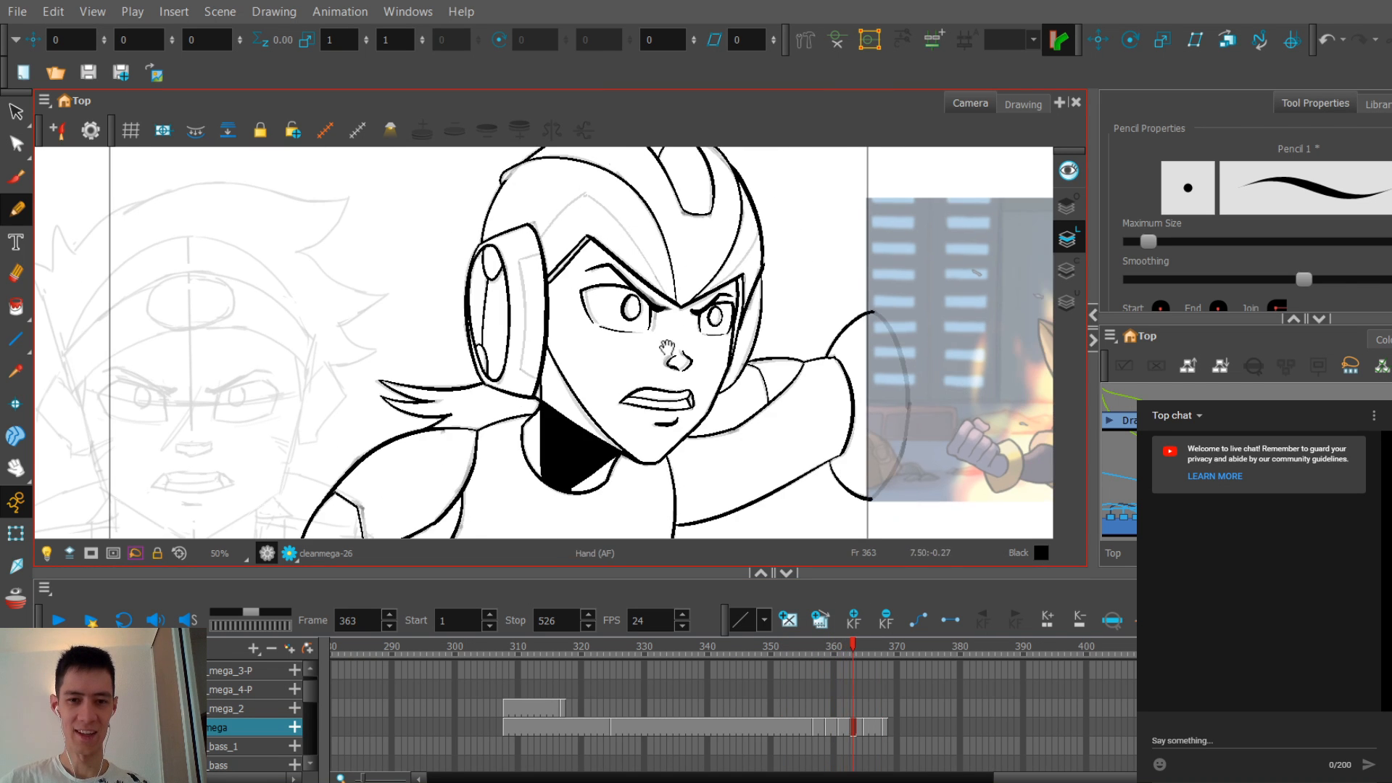
{"action": "key", "text": "alt+s"}
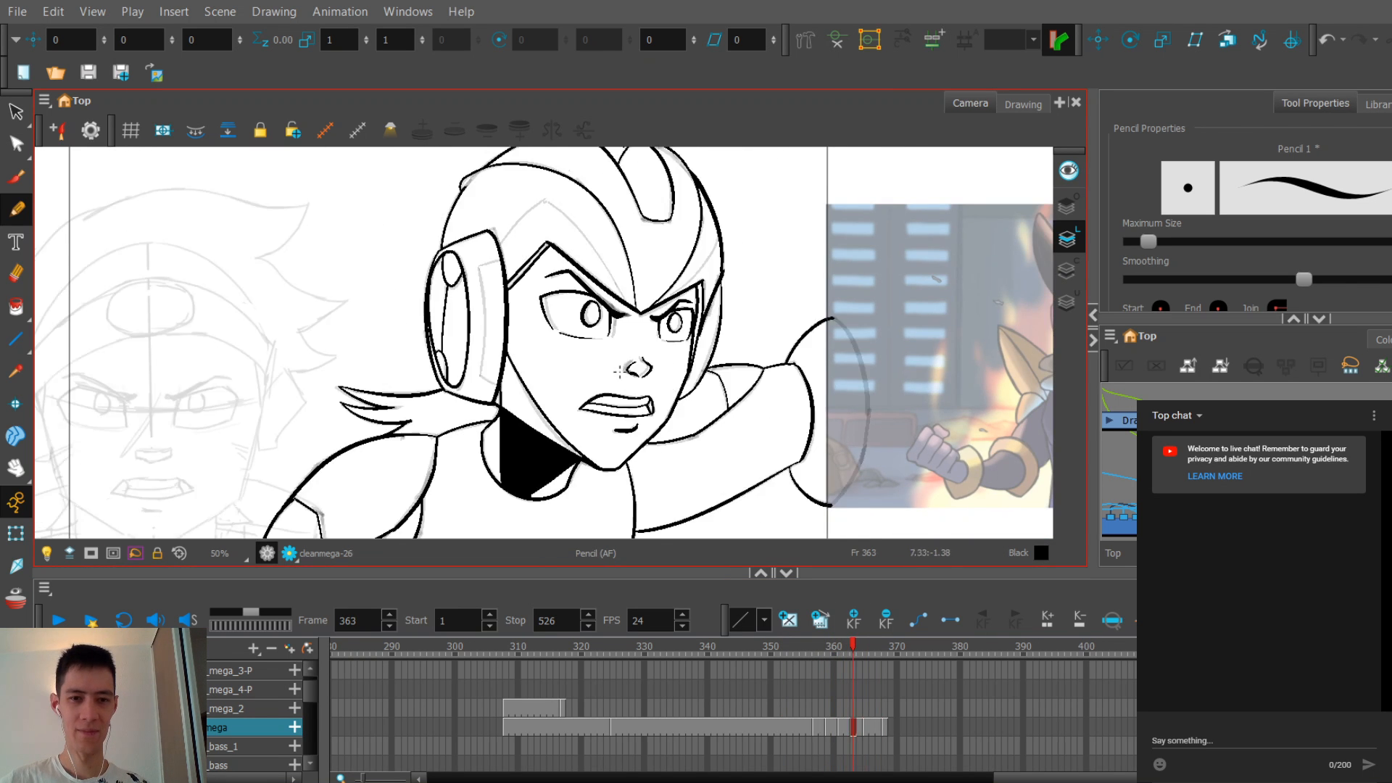
{"action": "scroll", "coordinate": [674, 373], "scroll_direction": "up", "scroll_amount": 3}
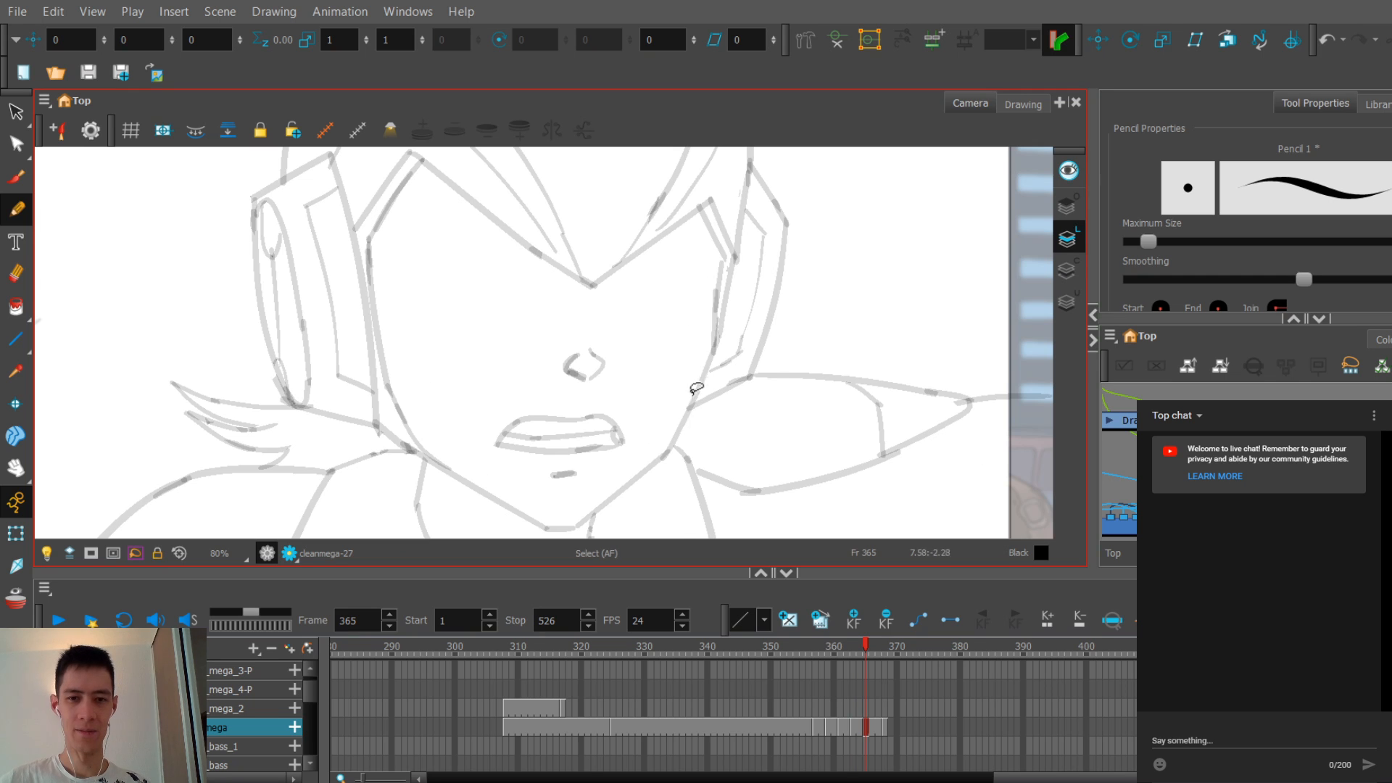
{"action": "key", "text": "alt+/"}
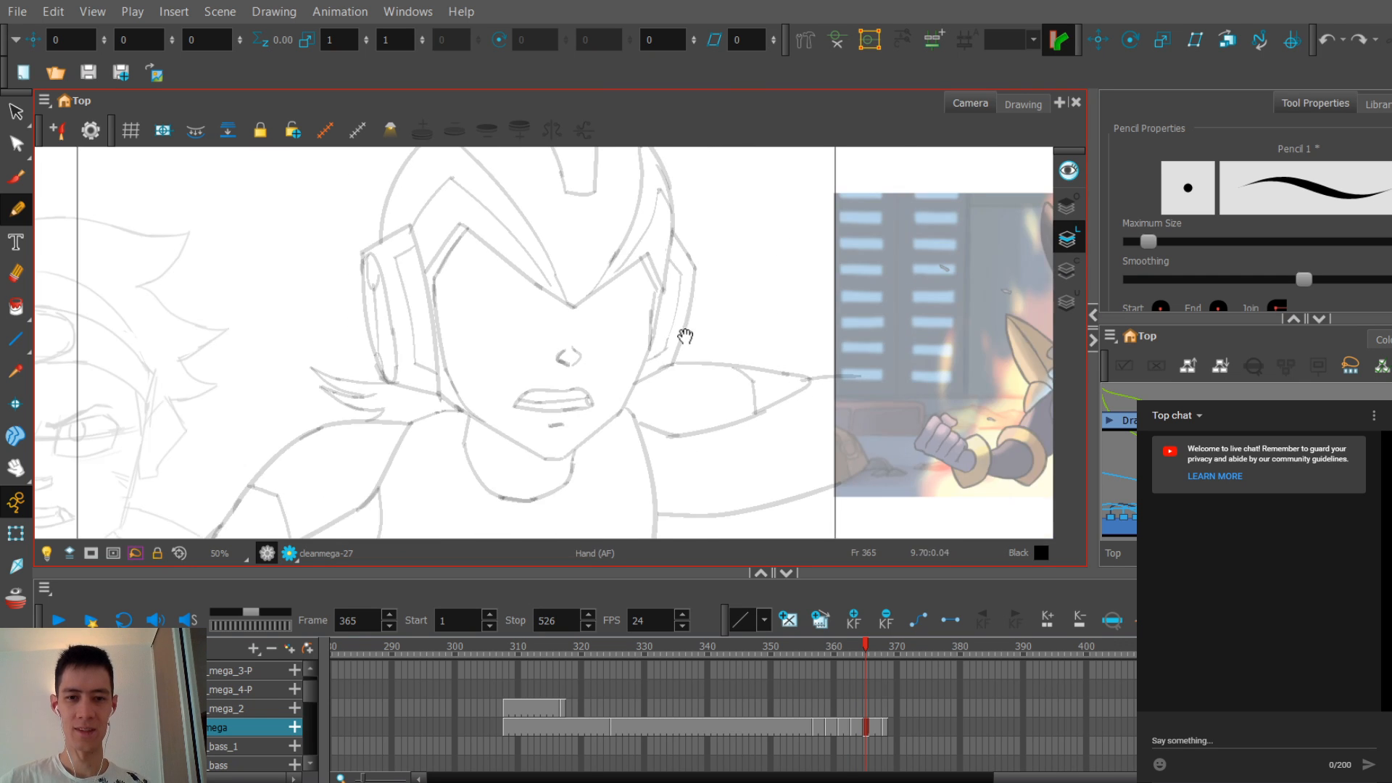
{"action": "left_click_drag", "start_coordinate": [711, 380], "coordinate": [716, 303]}
{"action": "key", "text": "ctrl+z"}
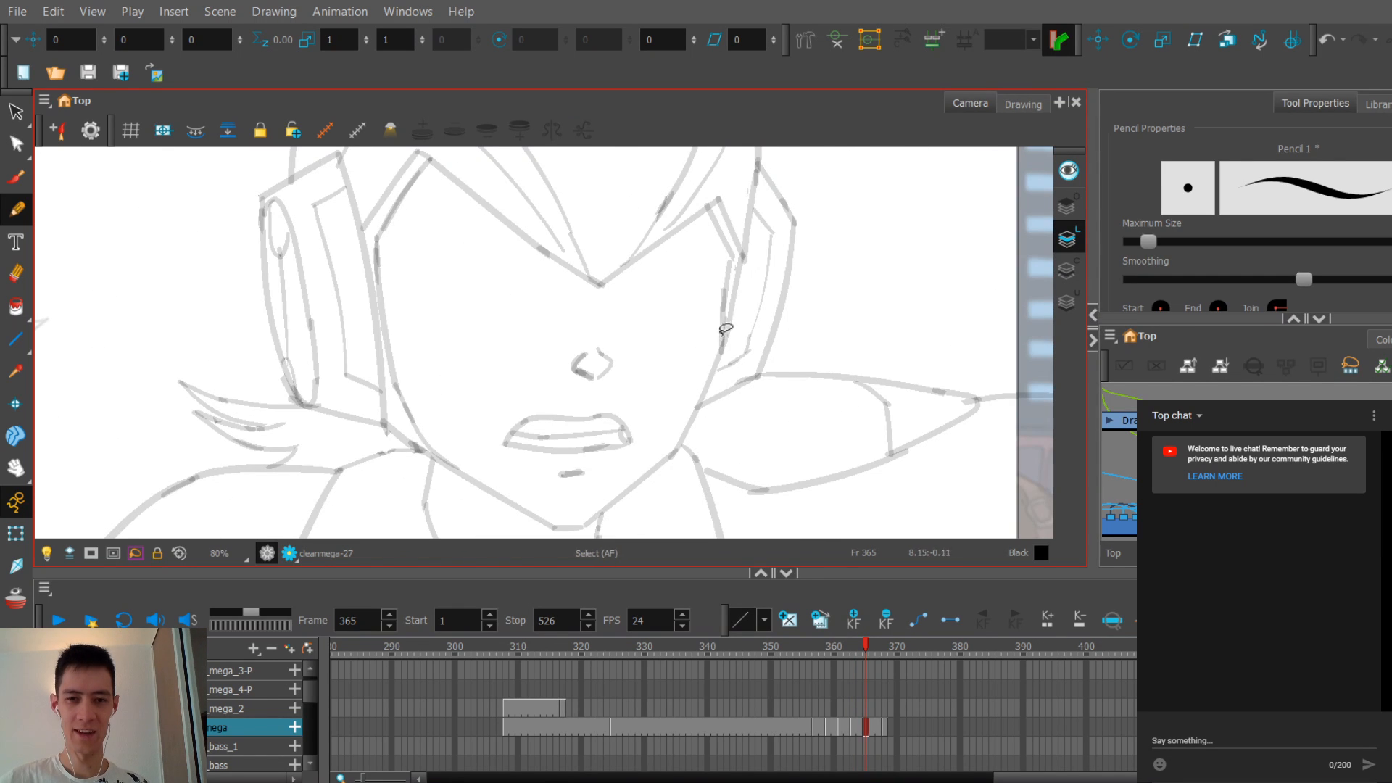
{"action": "scroll", "coordinate": [714, 319], "scroll_direction": "down", "scroll_amount": 3}
{"action": "key", "text": "comma"}
{"action": "key", "text": "comma"}
{"action": "key", "text": "comma"}
{"action": "key", "text": "comma"}
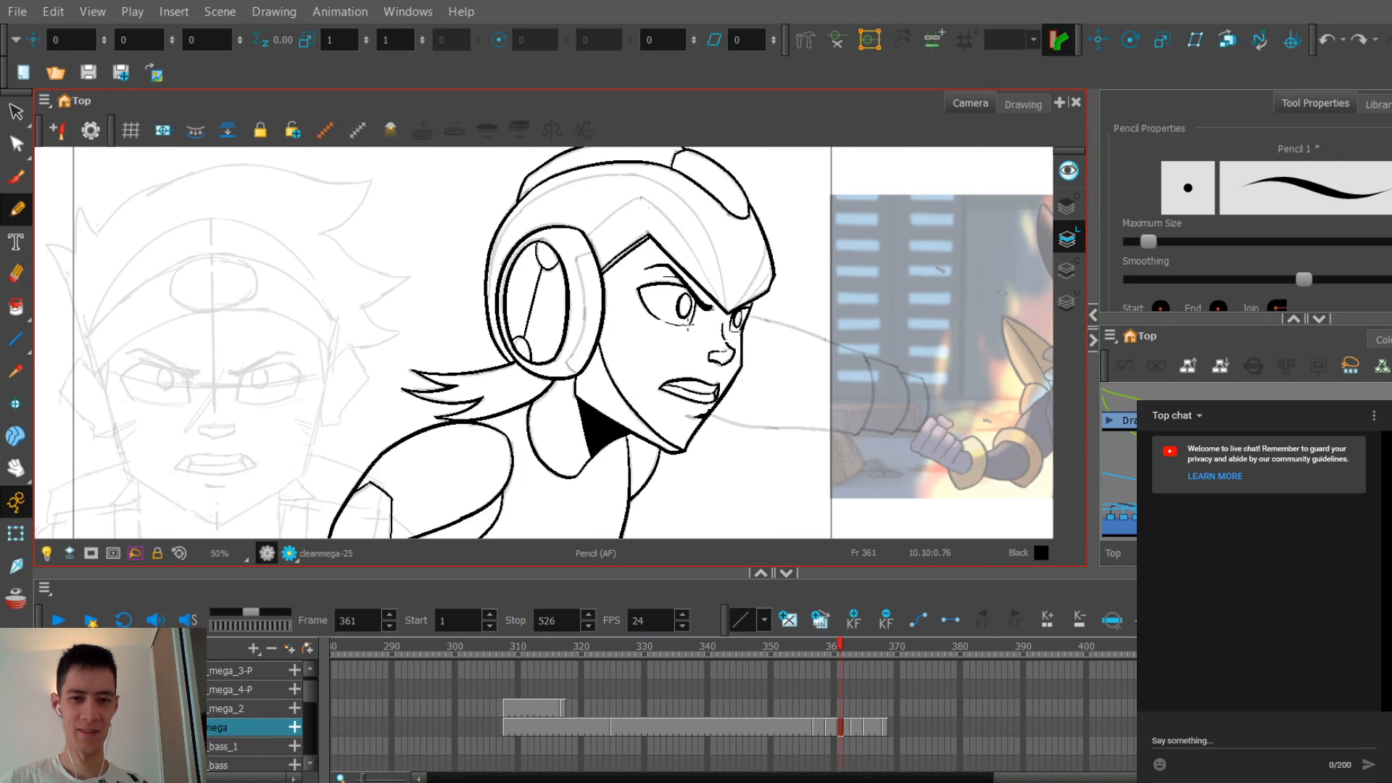
{"action": "key", "text": "period"}
{"action": "key", "text": "period"}
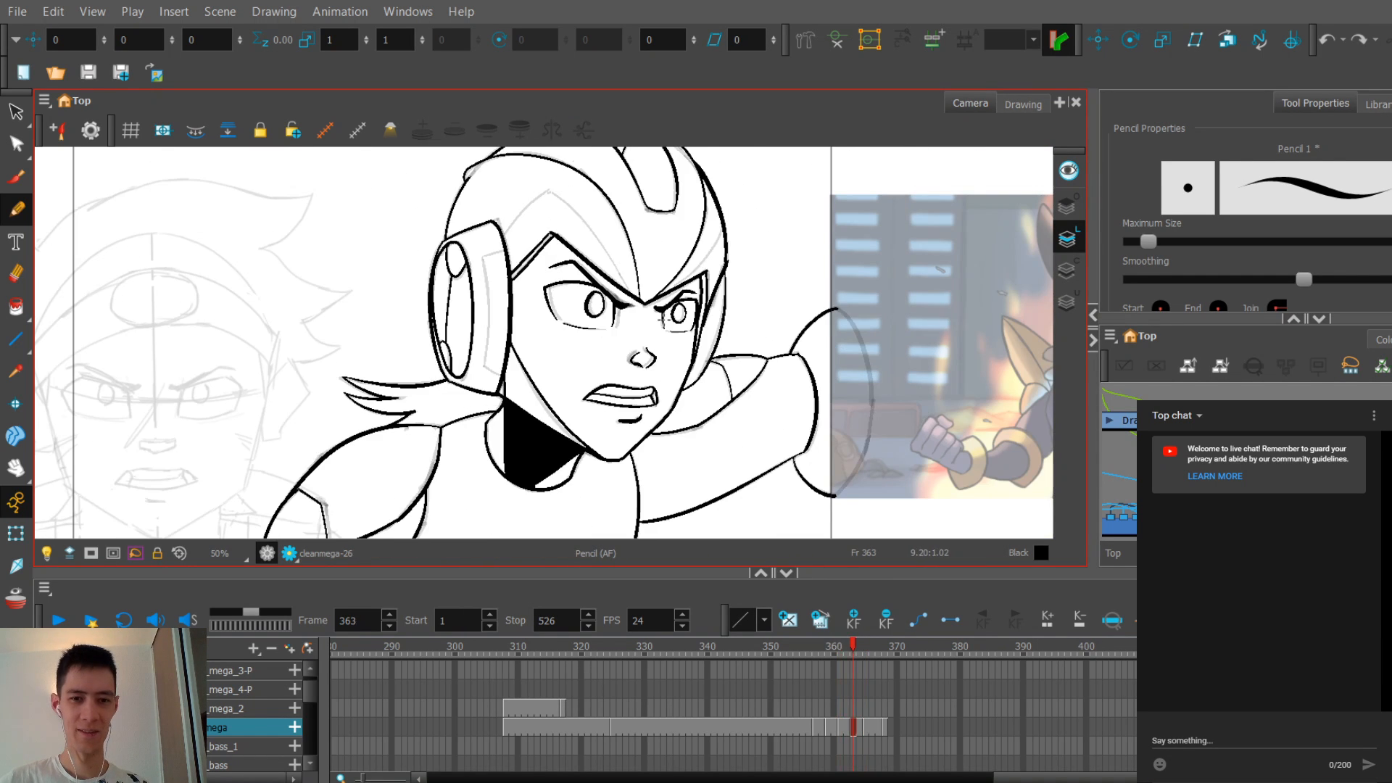
{"action": "key", "text": "period"}
{"action": "key", "text": "period"}
{"action": "scroll", "coordinate": [458, 343], "scroll_direction": "up", "scroll_amount": 3}
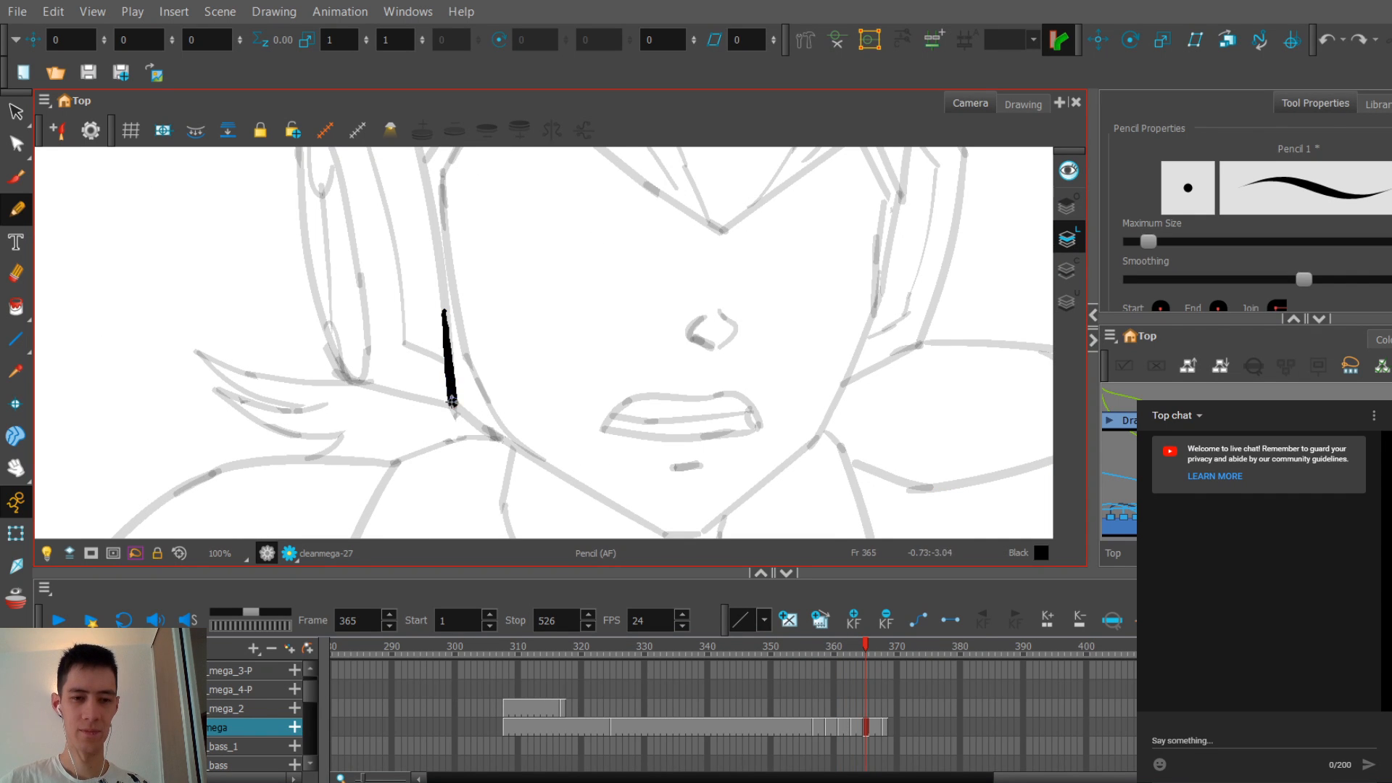
{"action": "key", "text": "ctrl+z"}
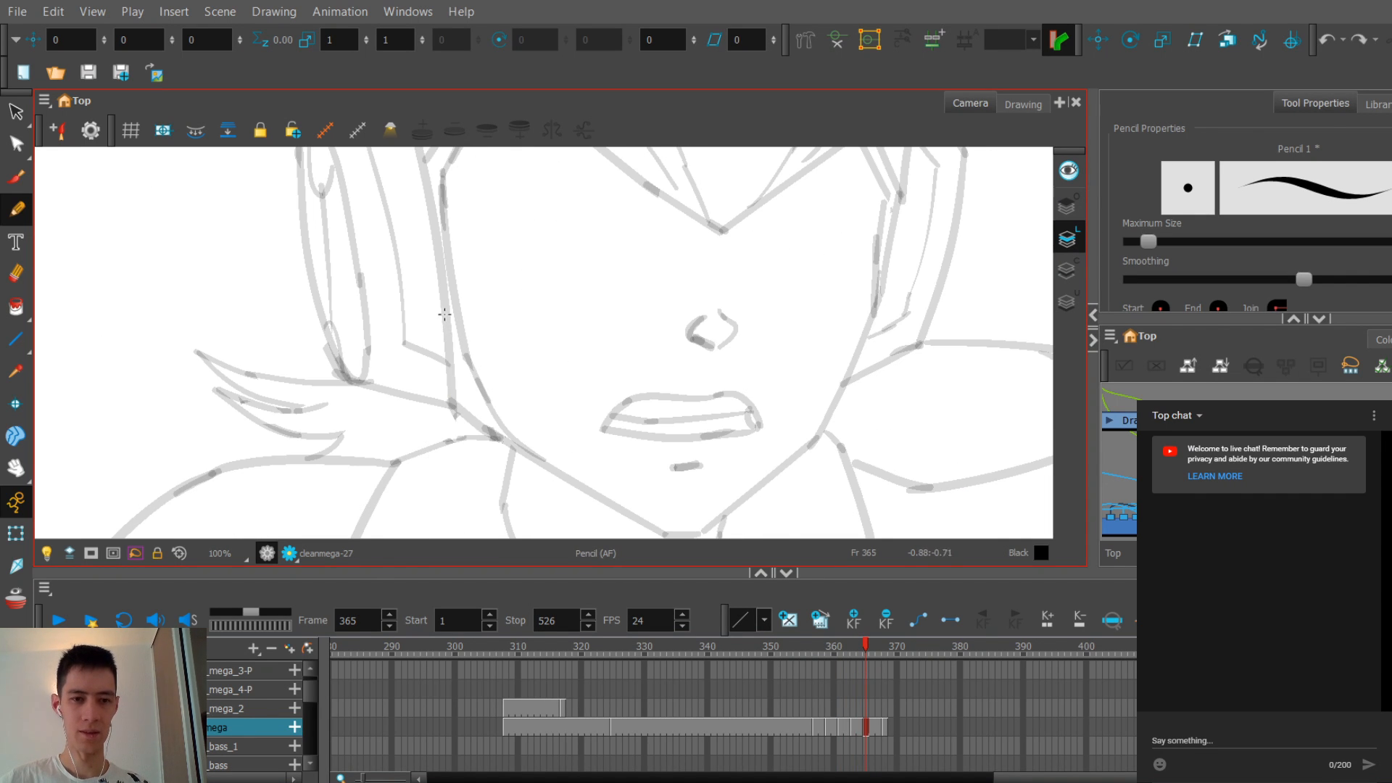
{"action": "key", "text": "ctrl+z"}
{"action": "mouse_move", "coordinate": [445, 308]}
{"action": "left_mouse_down"}
{"action": "mouse_move", "coordinate": [456, 410]}
{"action": "mouse_move", "coordinate": [446, 341]}
{"action": "mouse_move", "coordinate": [455, 397]}
{"action": "left_mouse_up"}
{"action": "key", "text": "ctrl+z"}
{"action": "key", "text": "ctrl+z"}
Step: Ink the lower left edge of the helmet beside the cheek with a short, nearly vertical pencil stroke on frame 365
{"action": "key", "text": "alt+s"}
{"action": "key", "text": "alt+slash"}
{"action": "key", "text": "ctrl+z"}
{"action": "key", "text": "alt+s"}
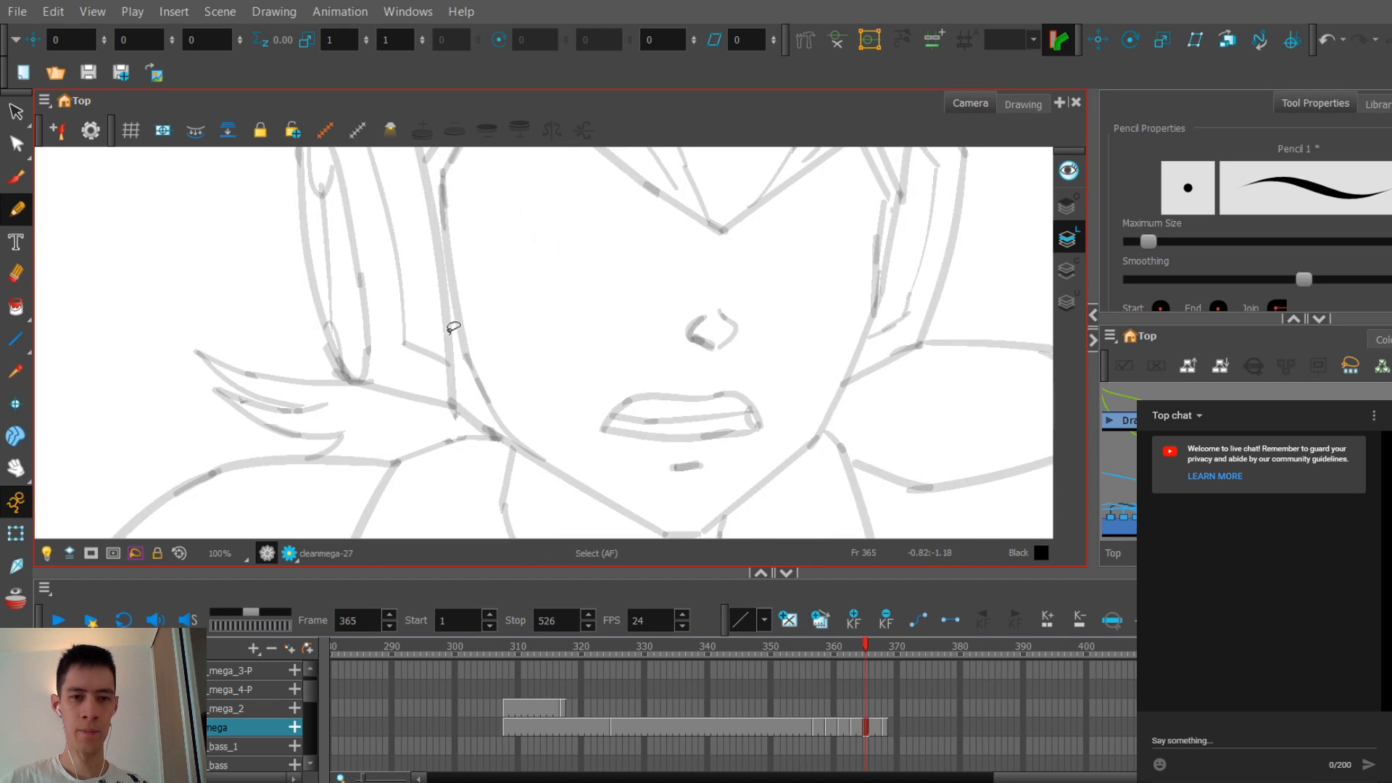
{"action": "left_click_drag", "start_coordinate": [448, 348], "coordinate": [455, 406]}
{"action": "key", "text": "ctrl+z"}
{"action": "left_click_drag", "start_coordinate": [444, 305], "coordinate": [452, 398]}
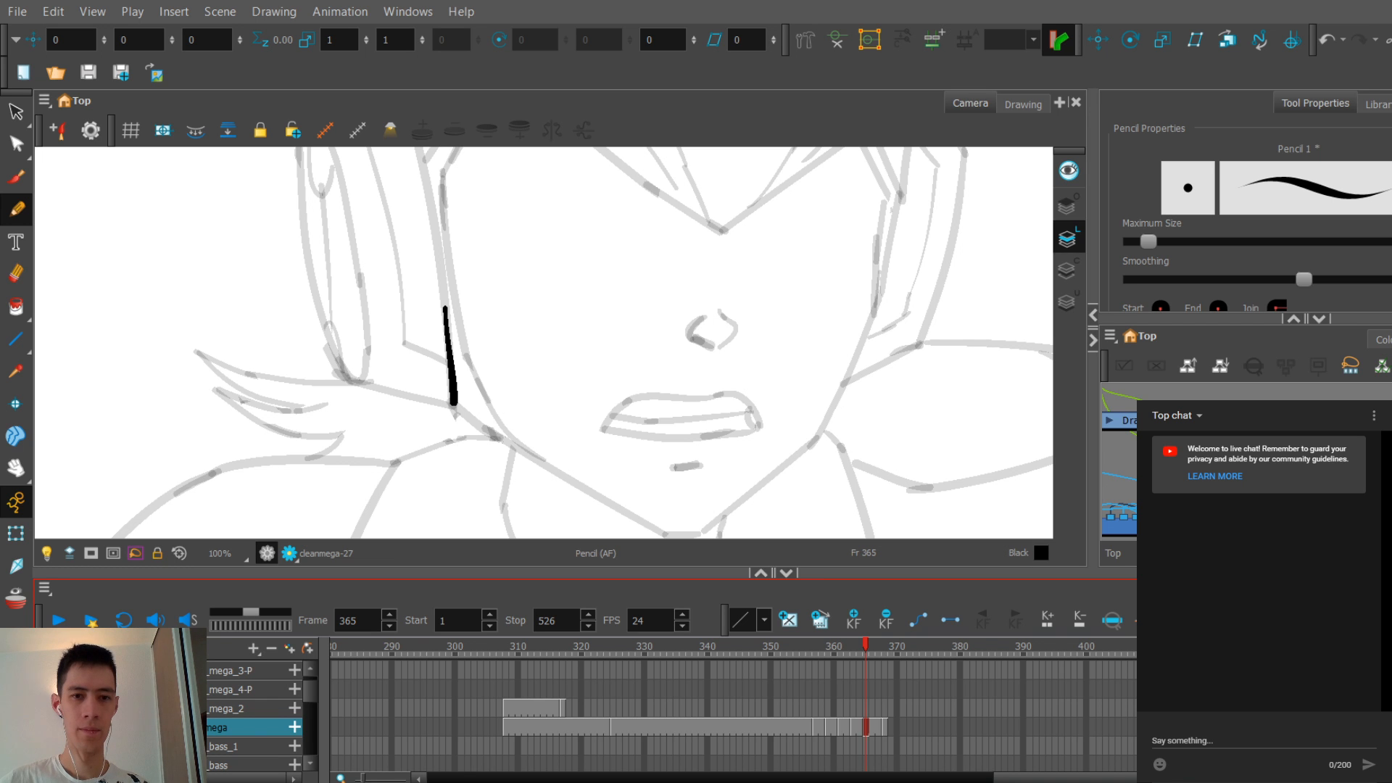
Step: Compare the helmet's face opening in the frame 365 sketch with the inked drawing on frame 364
{"action": "scroll", "coordinate": [602, 385], "scroll_direction": "down", "scroll_amount": 1}
{"action": "scroll", "coordinate": [547, 392], "scroll_direction": "down", "scroll_amount": 2}
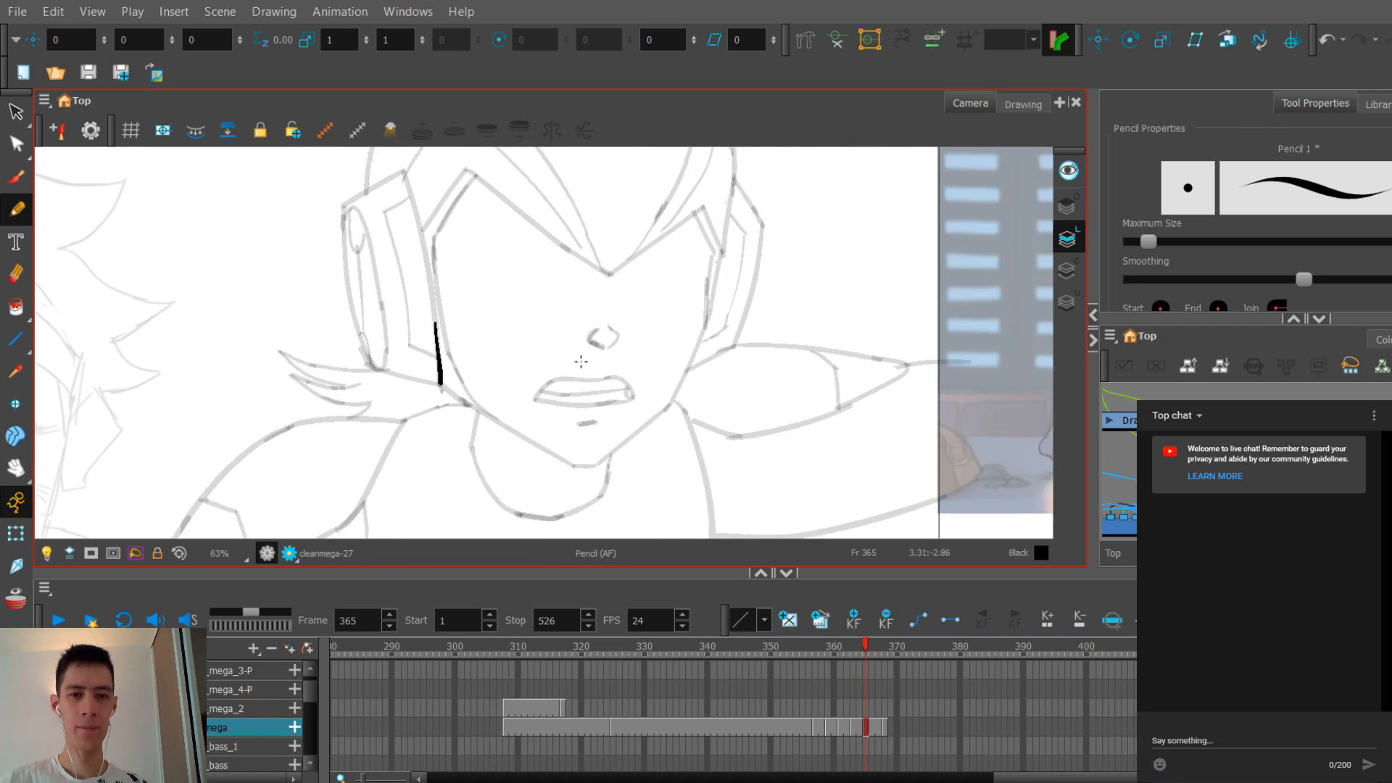
{"action": "left_click_drag", "start_coordinate": [647, 351], "coordinate": [648, 334]}
{"action": "key", "text": "comma"}
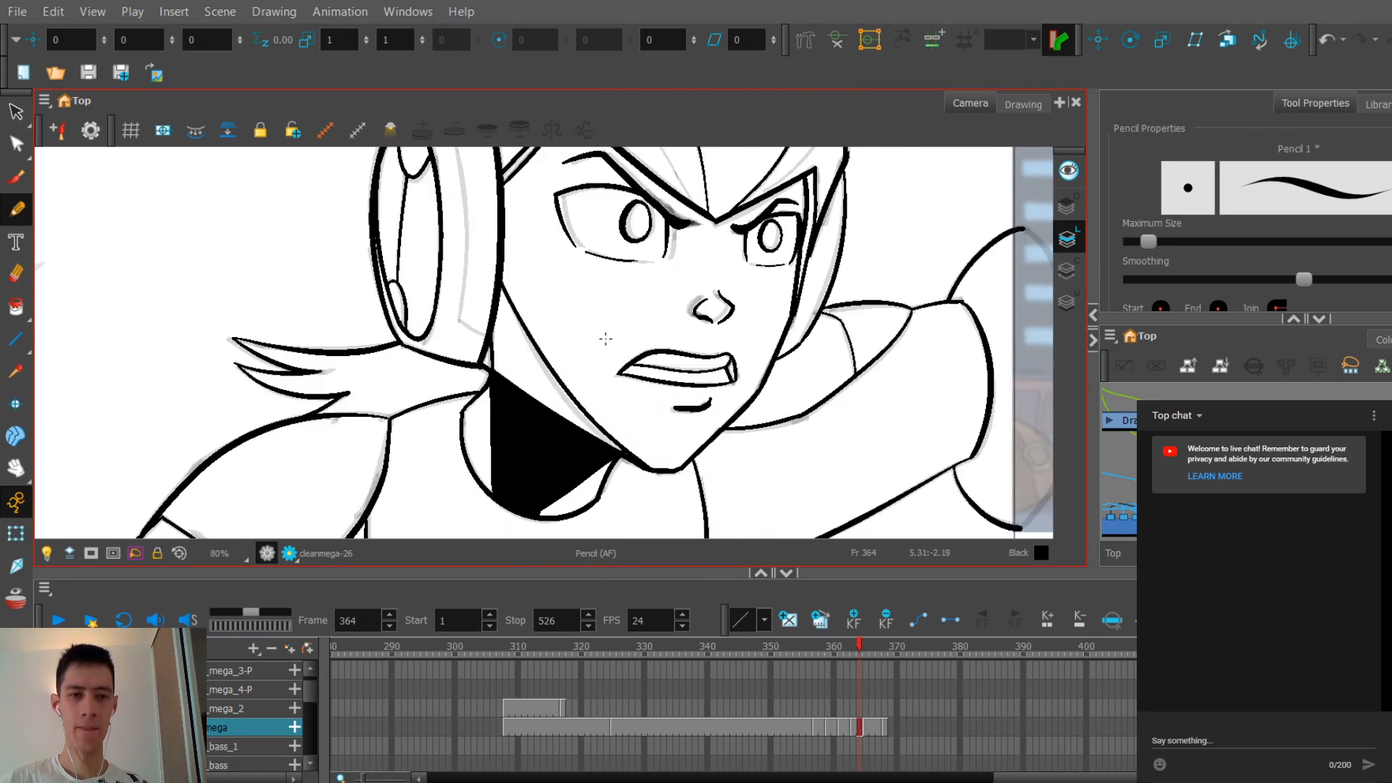
{"action": "key", "text": "period"}
{"action": "left_click_drag", "start_coordinate": [475, 302], "coordinate": [475, 374]}
{"action": "left_click_drag", "start_coordinate": [541, 230], "coordinate": [535, 292]}
{"action": "key", "text": "comma"}
{"action": "key", "text": "2"}
{"action": "key", "text": "period"}
Step: Ink the slanted upper left edge of the face opening on frame 365, using frame 364 as reference
{"action": "left_click_drag", "start_coordinate": [366, 312], "coordinate": [399, 263]}
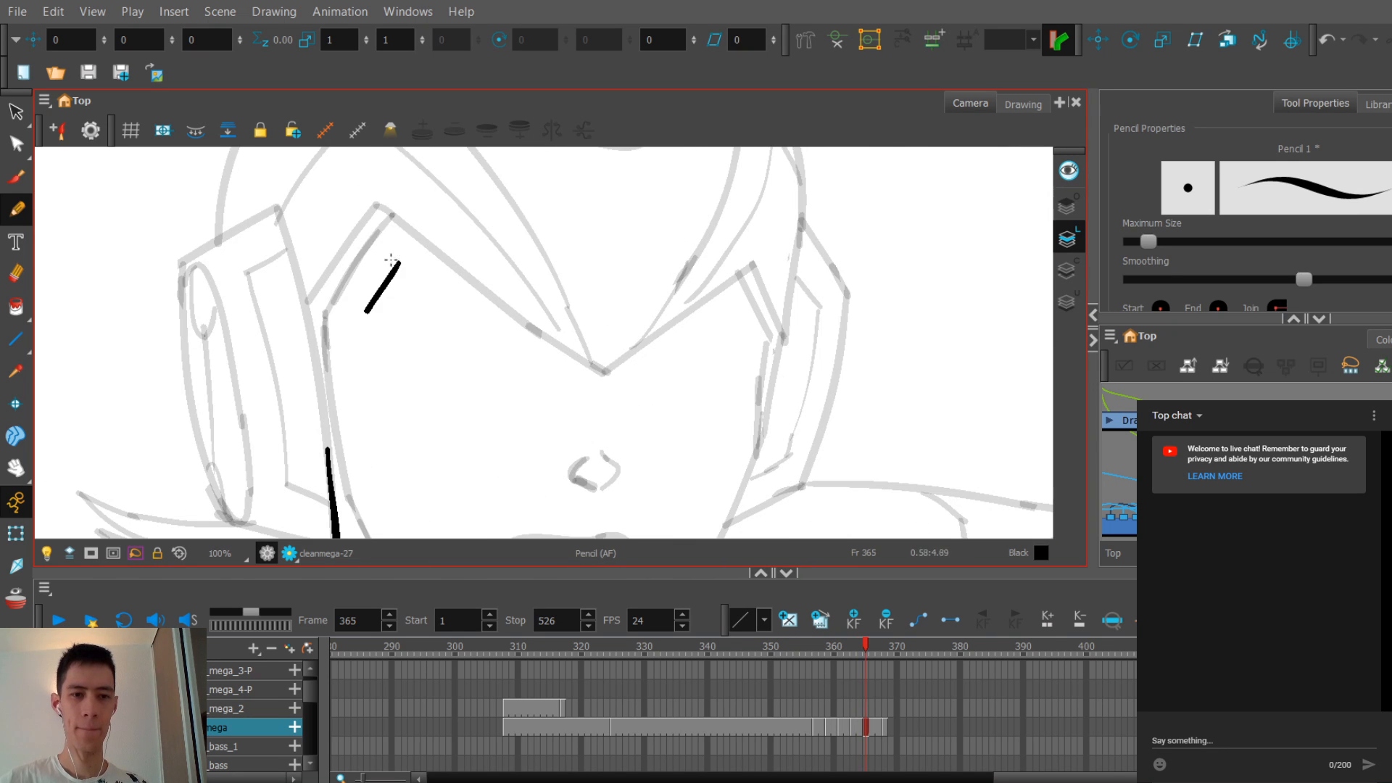
{"action": "key", "text": "ctrl+shift+z"}
{"action": "key", "text": "ctrl+z"}
{"action": "key", "text": "ctrl+shift+z"}
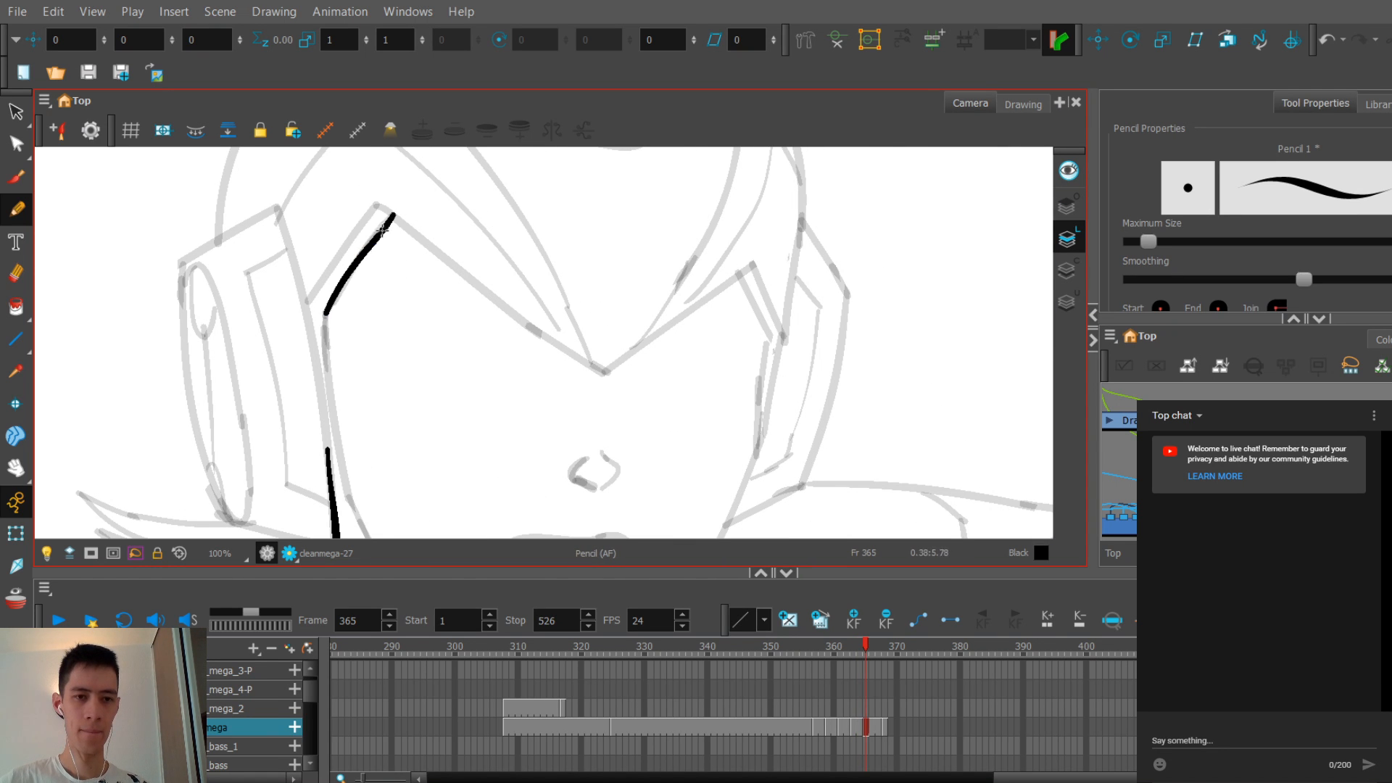
{"action": "key", "text": "ctrl+z"}
{"action": "key", "text": "ctrl+shift+z"}
{"action": "key", "text": "ctrl+z"}
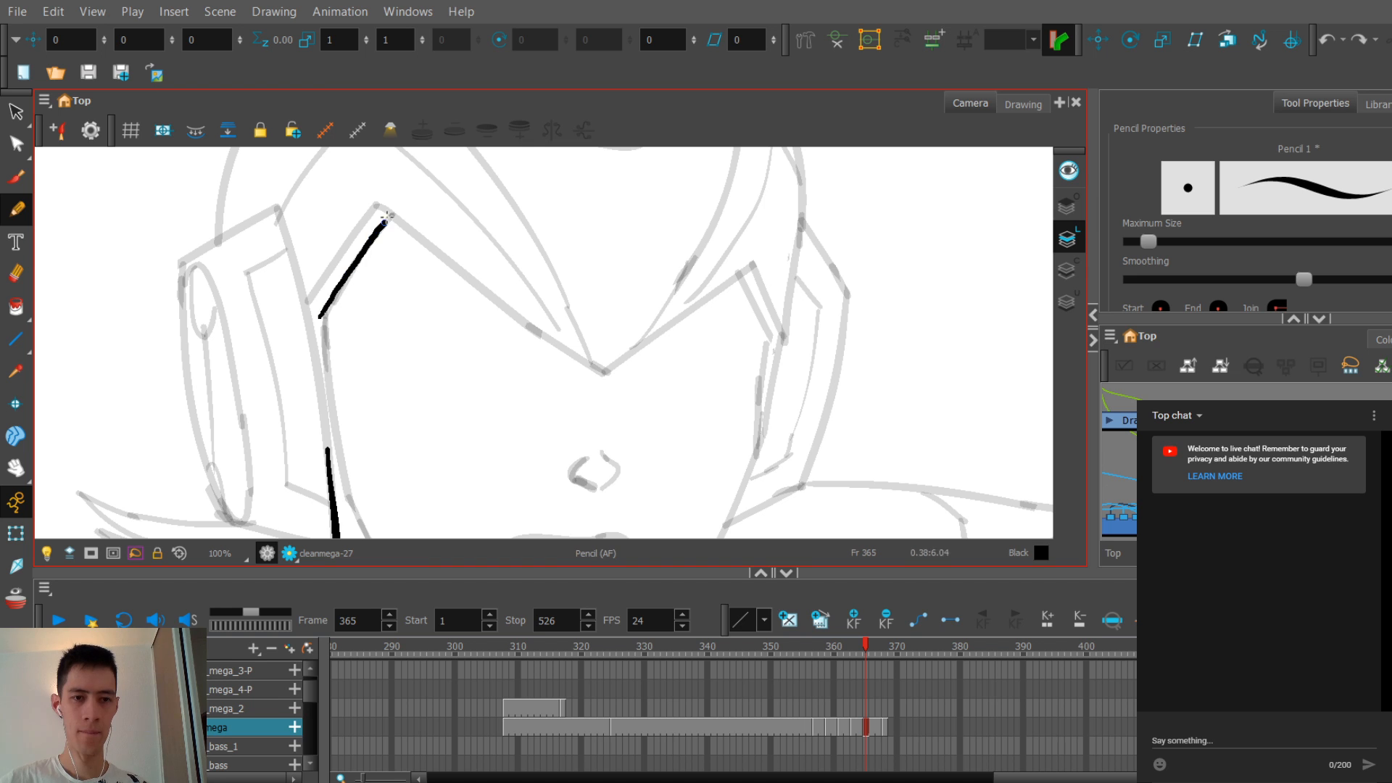
{"action": "key", "text": "comma"}
{"action": "key", "text": "period"}
{"action": "left_click_drag", "start_coordinate": [404, 253], "coordinate": [398, 293]}
{"action": "key", "text": "2"}
{"action": "key", "text": "comma"}
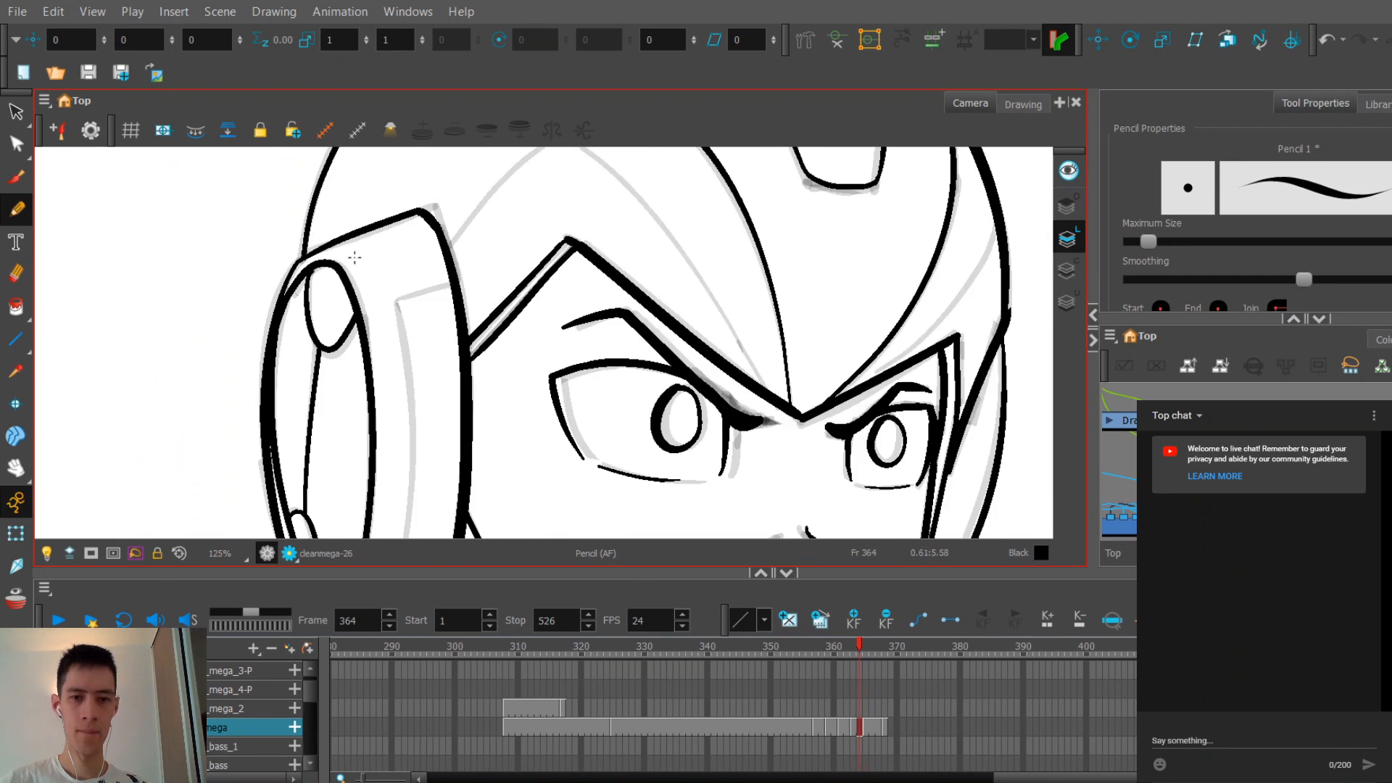
{"action": "key", "text": "period"}
{"action": "key", "text": "ctrl+z"}
{"action": "mouse_move", "coordinate": [351, 232]}
{"action": "left_mouse_down"}
{"action": "mouse_move", "coordinate": [449, 316]}
{"action": "mouse_move", "coordinate": [627, 423]}
{"action": "left_mouse_up"}
{"action": "key", "text": "ctrl+z"}
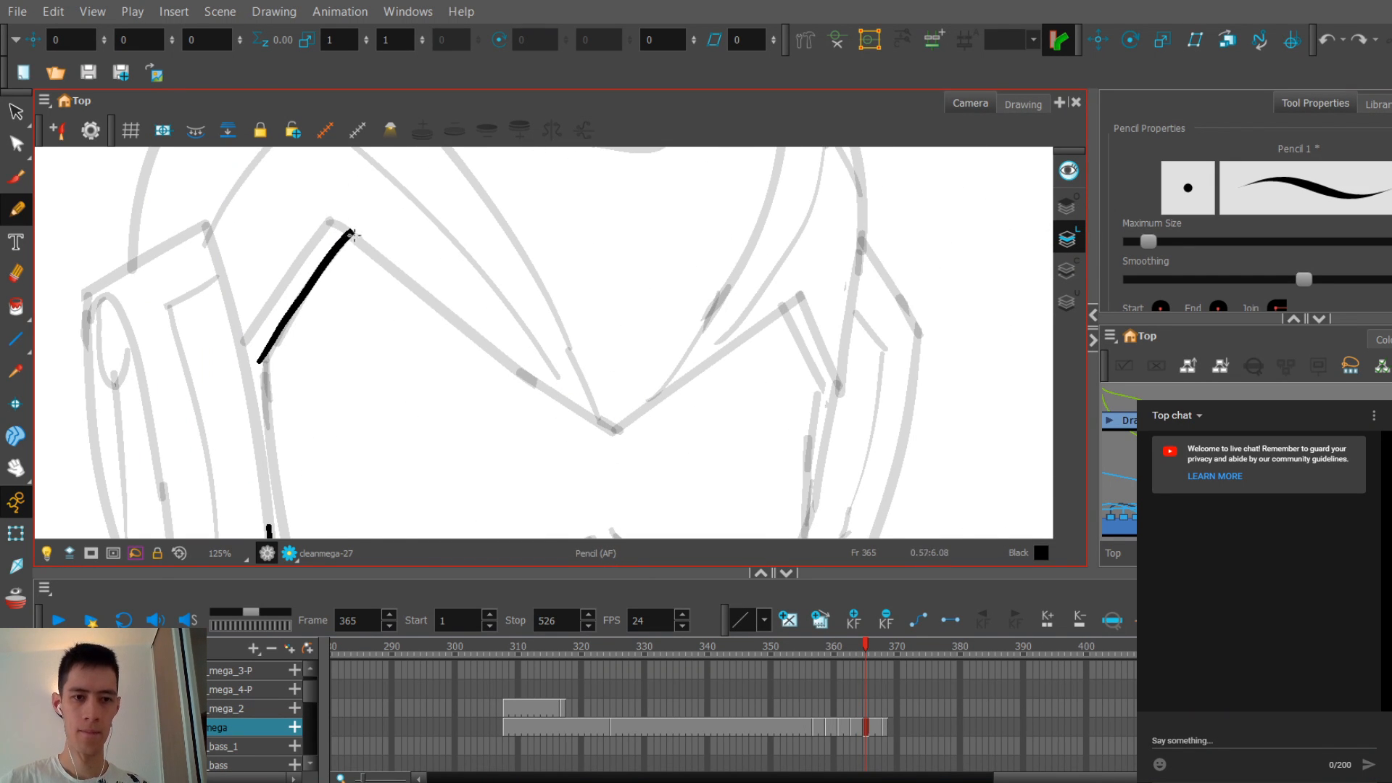
{"action": "key", "text": "ctrl+shift+z"}
{"action": "key", "text": "ctrl+z"}
{"action": "key", "text": "ctrl+shift+z"}
{"action": "key", "text": "ctrl+z"}
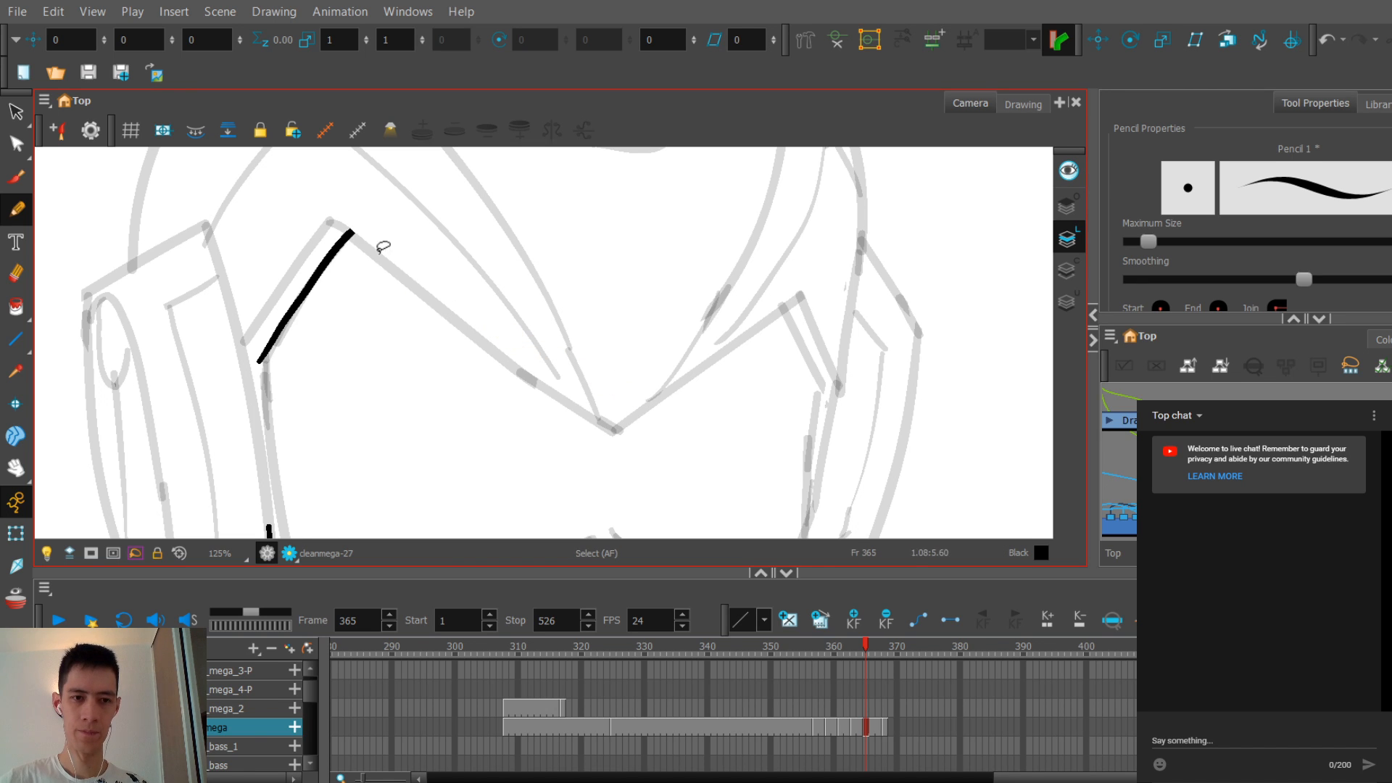
{"action": "key", "text": "ctrl+shift+z"}
{"action": "key", "text": "ctrl+z"}
{"action": "key", "text": "ctrl+shift+z"}
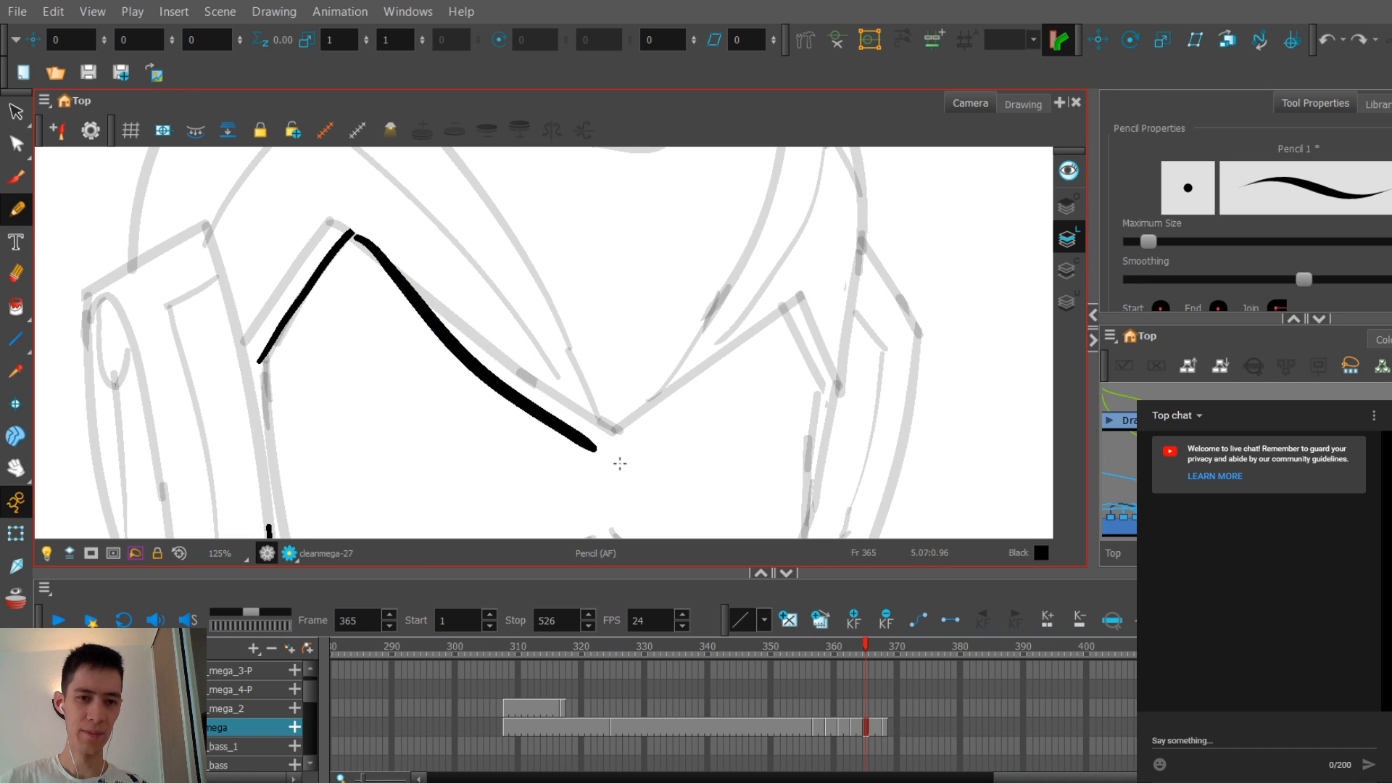
{"action": "key", "text": "ctrl+z"}
{"action": "left_click_drag", "start_coordinate": [375, 255], "coordinate": [511, 392]}
{"action": "key", "text": "ctrl+z"}
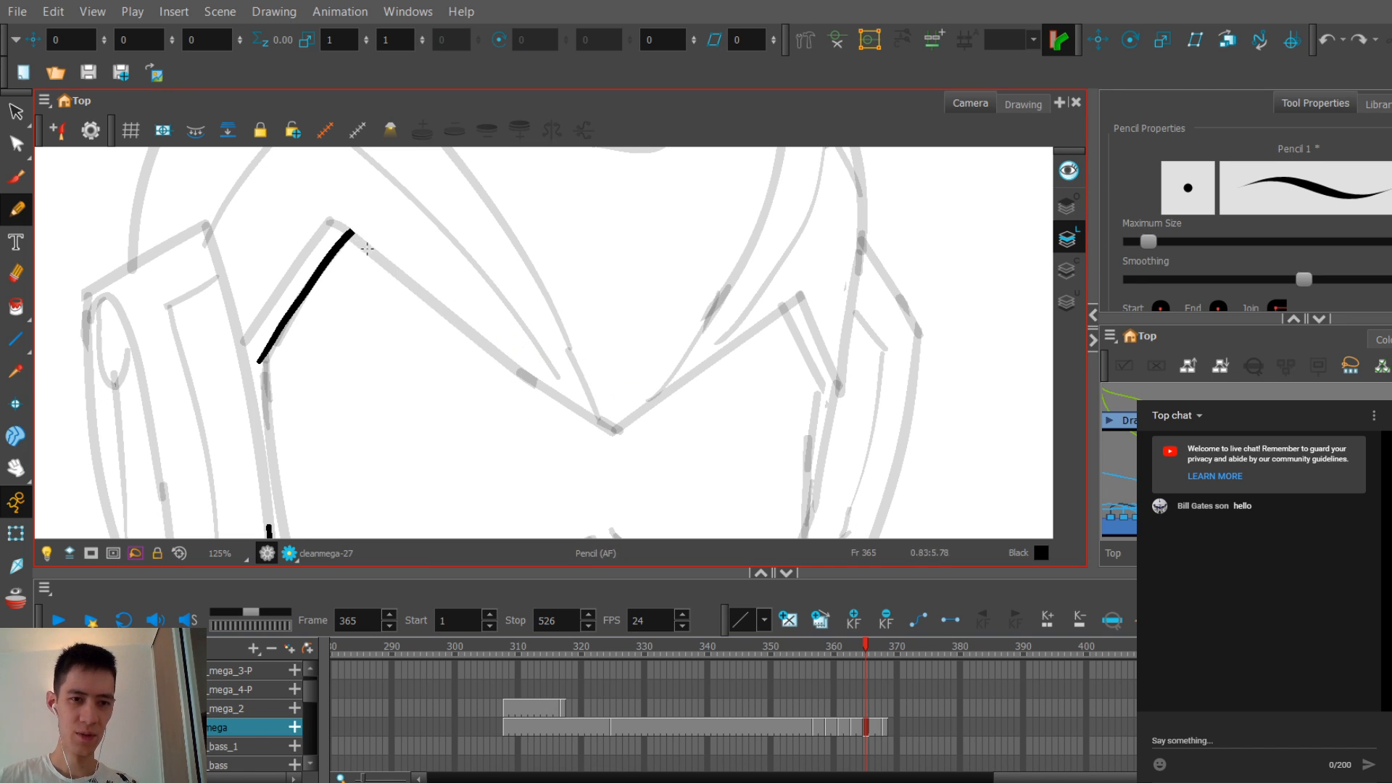
{"action": "left_click_drag", "start_coordinate": [355, 234], "coordinate": [580, 427]}
{"action": "key", "text": "ctrl+z"}
{"action": "key", "text": "ctrl+shift+z"}
{"action": "key", "text": "ctrl+z"}
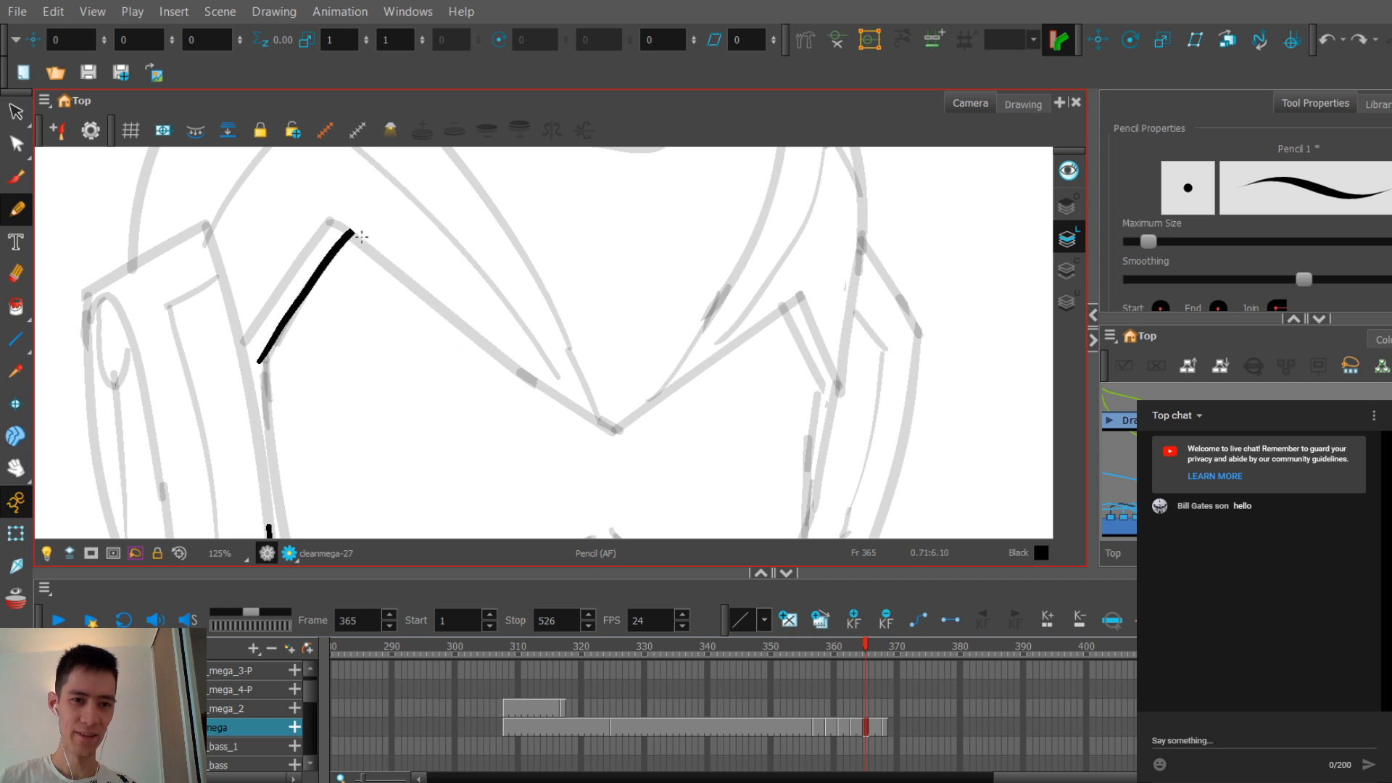
{"action": "key", "text": "ctrl+shift+z"}
{"action": "key", "text": "2"}
{"action": "key", "text": "2"}
{"action": "key", "text": "1"}
{"action": "key", "text": "1"}
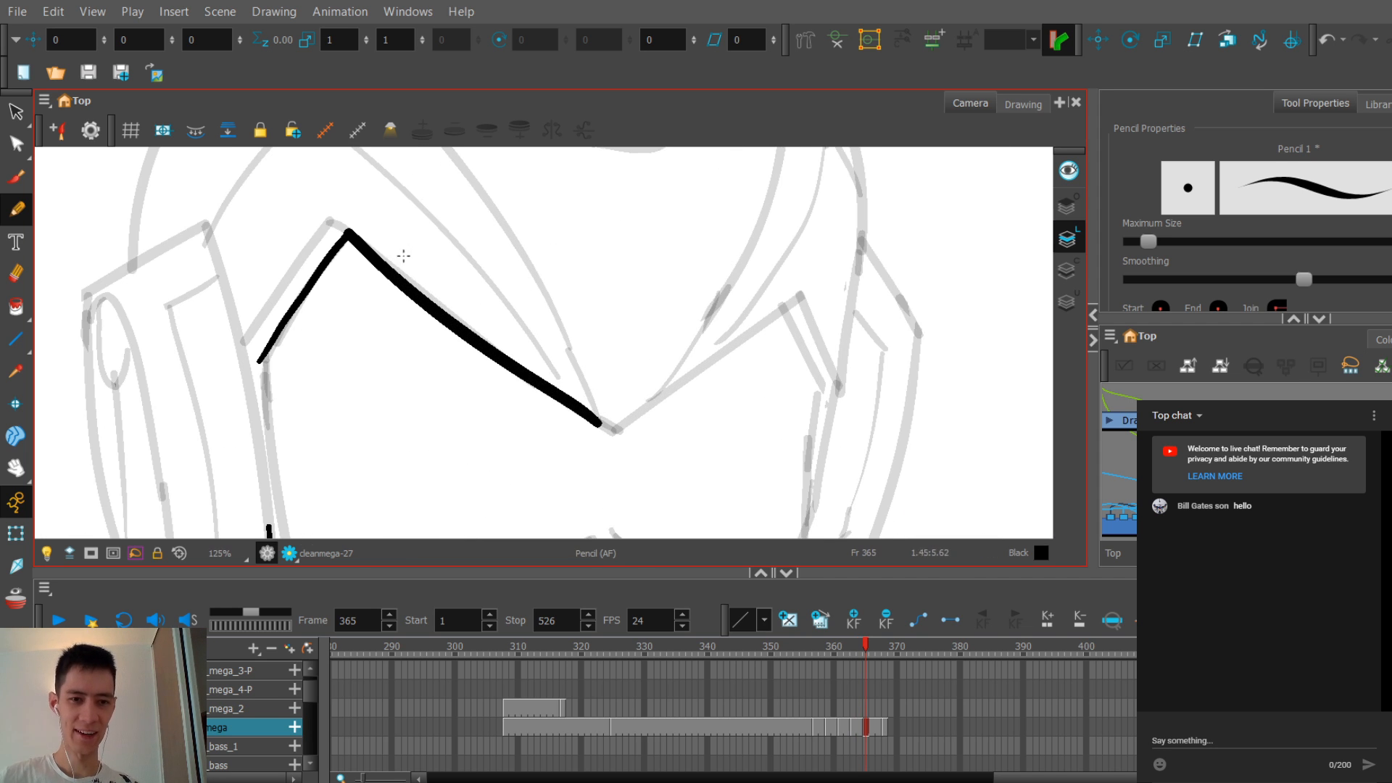
{"action": "key", "text": "ctrl+z"}
{"action": "left_click_drag", "start_coordinate": [347, 235], "coordinate": [611, 429]}
{"action": "key", "text": "ctrl+z"}
Step: Ink the left half of the helmet's V-shaped brow edge from the upper left corner down to its centre point
{"action": "mouse_move", "coordinate": [348, 233]}
{"action": "left_mouse_down"}
{"action": "mouse_move", "coordinate": [636, 449]}
{"action": "mouse_move", "coordinate": [632, 466]}
{"action": "mouse_move", "coordinate": [620, 430]}
{"action": "mouse_move", "coordinate": [635, 395]}
{"action": "mouse_move", "coordinate": [779, 262]}
{"action": "left_mouse_up"}
{"action": "left_click", "coordinate": [621, 429], "text": "ctrl"}
{"action": "key", "text": "comma"}
{"action": "key", "text": "period"}
{"action": "key", "text": "comma"}
{"action": "key", "text": "period"}
{"action": "key", "text": "ctrl+z"}
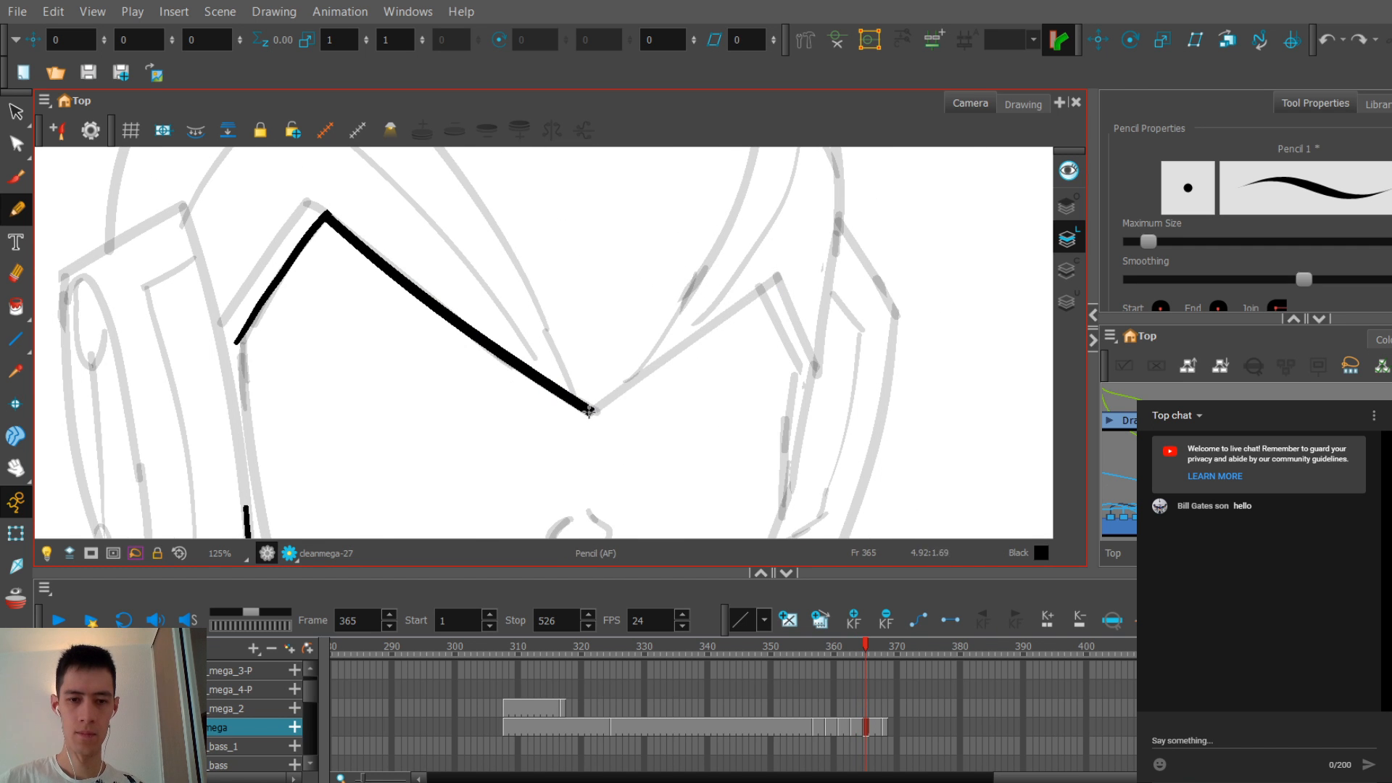
Step: Ink the right half of the V-shaped brow edge from the centre point up to the upper right corner
{"action": "left_click_drag", "start_coordinate": [590, 410], "coordinate": [780, 259]}
{"action": "key", "text": "comma"}
{"action": "key", "text": "period"}
{"action": "left_click", "coordinate": [780, 259], "text": "ctrl"}
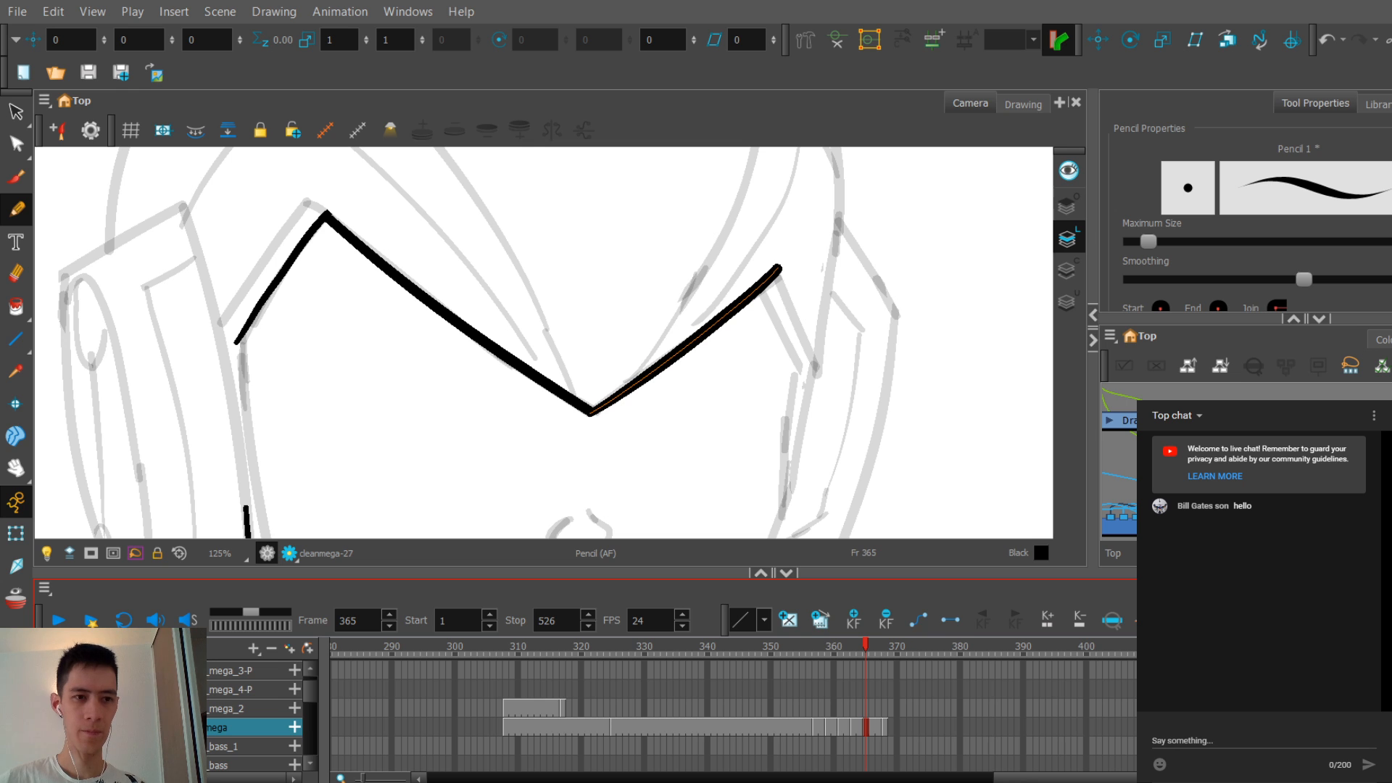
{"action": "scroll", "coordinate": [596, 385], "scroll_direction": "right", "scroll_amount": 3}
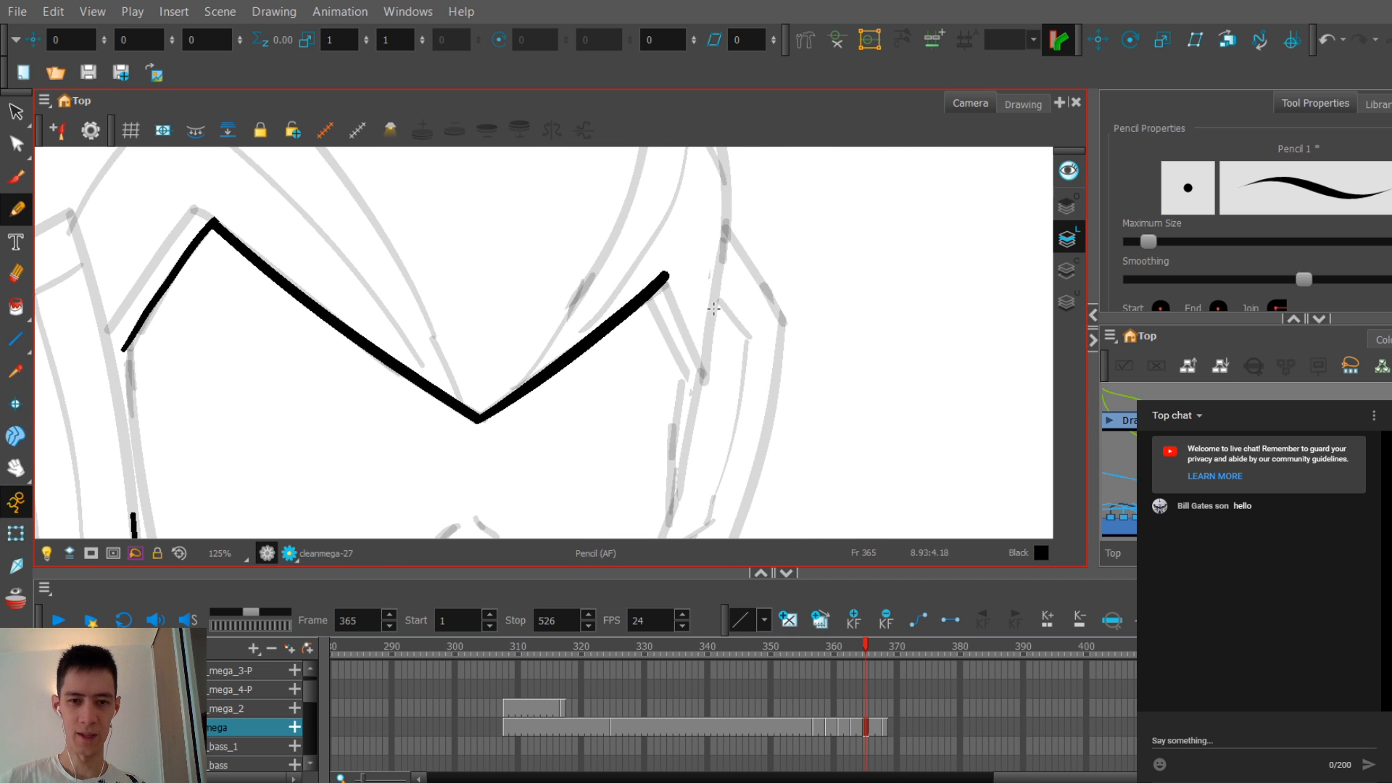
{"action": "left_click_drag", "start_coordinate": [661, 291], "coordinate": [687, 354]}
{"action": "key", "text": "ctrl+z"}
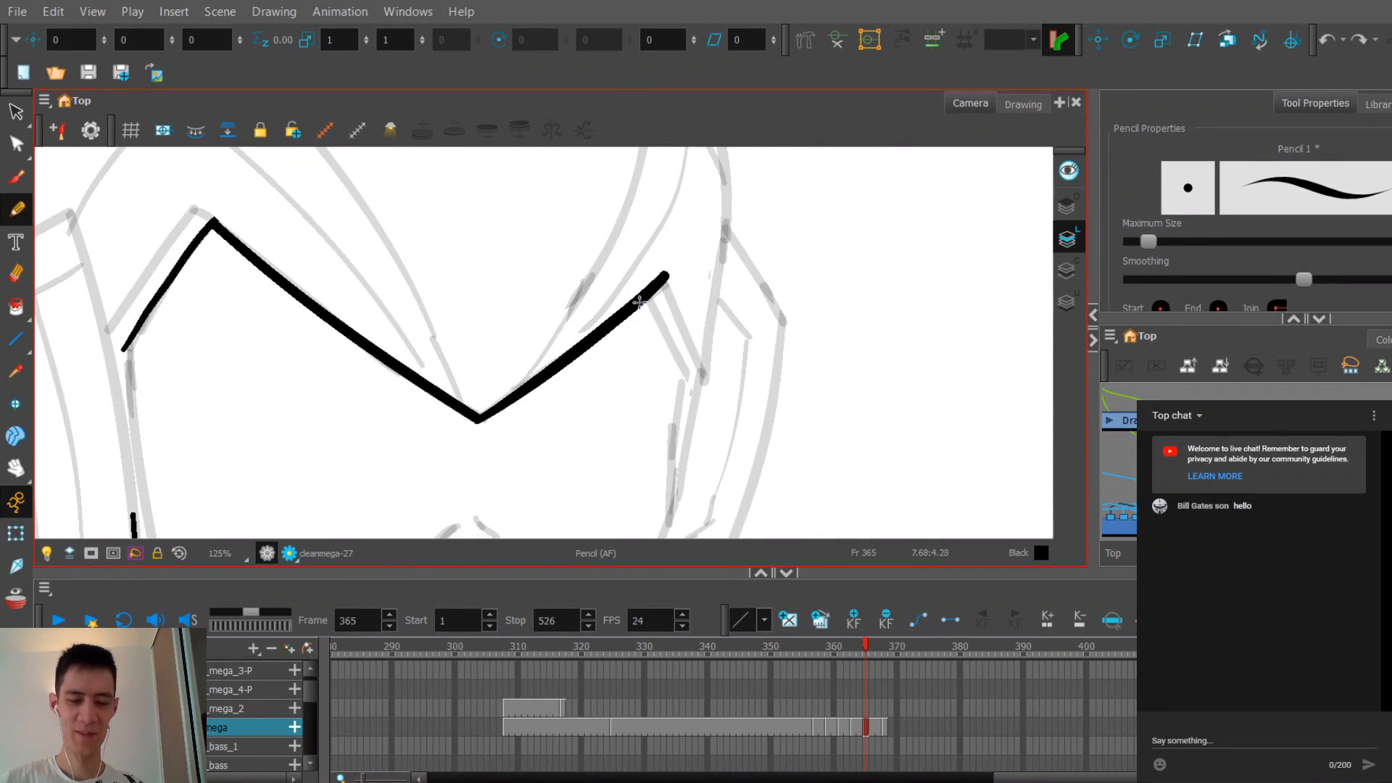
{"action": "key", "text": "ctrl+z"}
{"action": "mouse_move", "coordinate": [641, 299]}
{"action": "left_mouse_down"}
{"action": "mouse_move", "coordinate": [688, 395]}
{"action": "mouse_move", "coordinate": [684, 382]}
{"action": "left_mouse_up"}
{"action": "key", "text": "ctrl+z"}
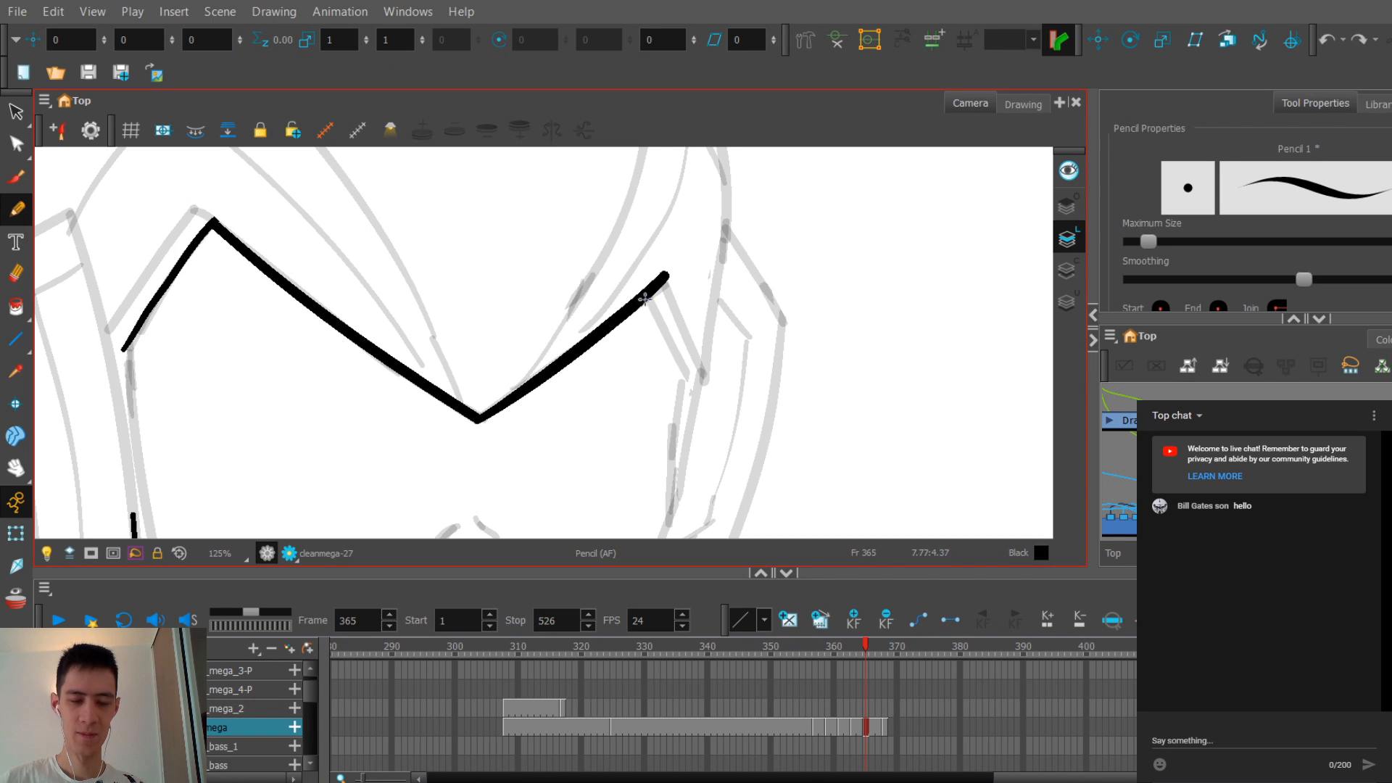
Step: Ink the short inner edge running down from just inside the right corner of the brow edge
{"action": "left_click_drag", "start_coordinate": [641, 300], "coordinate": [685, 375]}
{"action": "scroll", "coordinate": [580, 298], "scroll_direction": "down", "scroll_amount": 2}
{"action": "scroll", "coordinate": [557, 311], "scroll_direction": "up", "scroll_amount": 2}
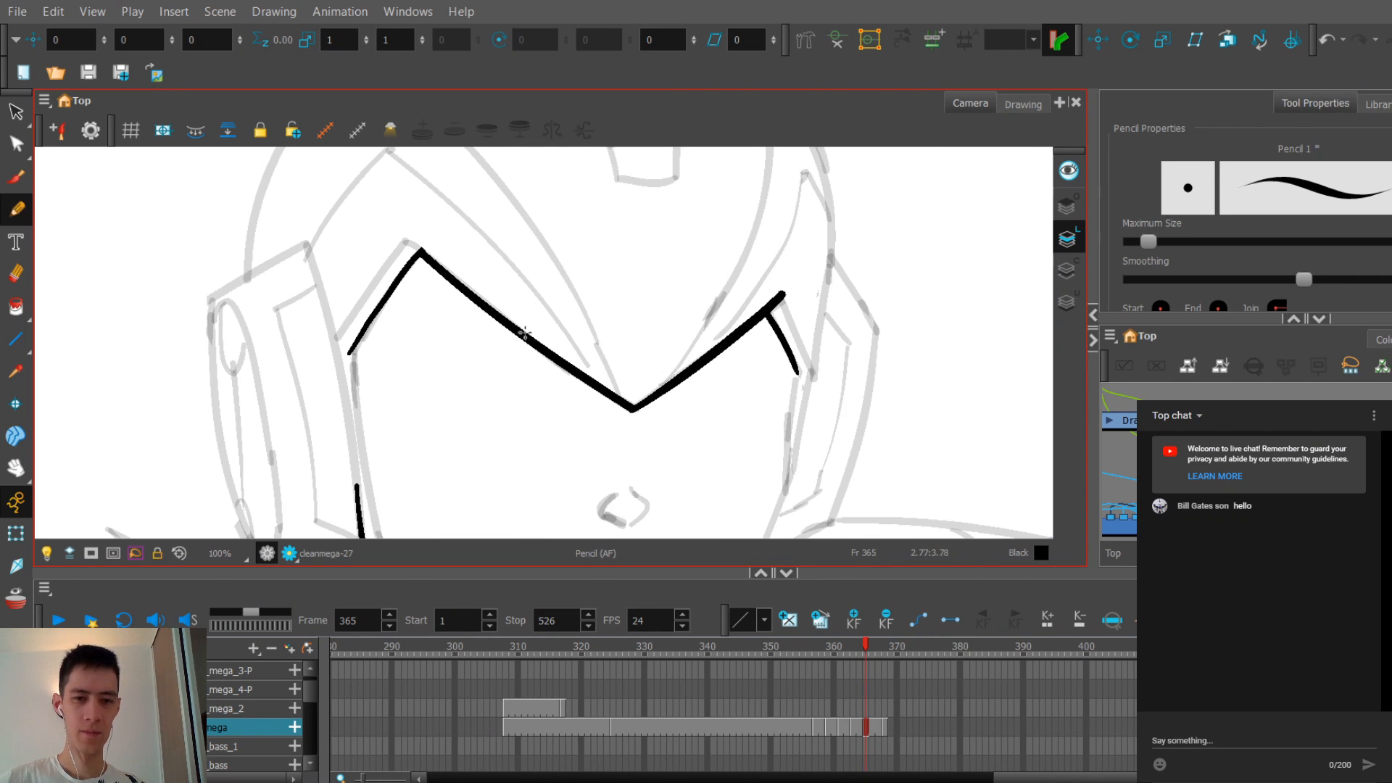
Step: Ink the outer edge running down from the right corner of the brow edge, parallel to the short inner edge
{"action": "mouse_move", "coordinate": [858, 312]}
{"action": "left_mouse_down"}
{"action": "mouse_move", "coordinate": [786, 268]}
{"action": "mouse_move", "coordinate": [752, 306]}
{"action": "left_mouse_up"}
{"action": "scroll", "coordinate": [698, 304], "scroll_direction": "up", "scroll_amount": 1}
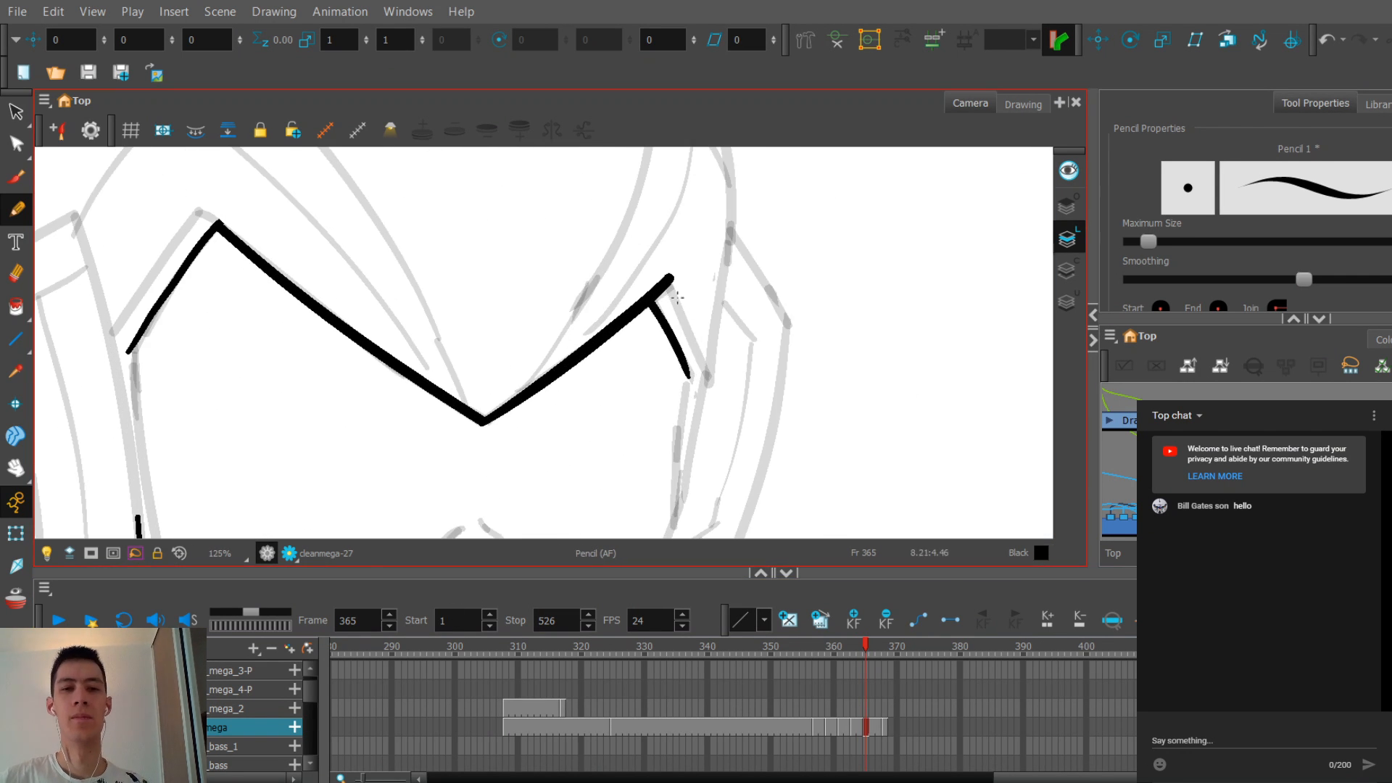
{"action": "left_click_drag", "start_coordinate": [670, 285], "coordinate": [713, 395]}
{"action": "key", "text": "ctrl+z"}
{"action": "key", "text": "ctrl+z"}
{"action": "mouse_move", "coordinate": [669, 283]}
{"action": "left_mouse_down"}
{"action": "mouse_move", "coordinate": [715, 391]}
{"action": "mouse_move", "coordinate": [734, 301]}
{"action": "left_mouse_up"}
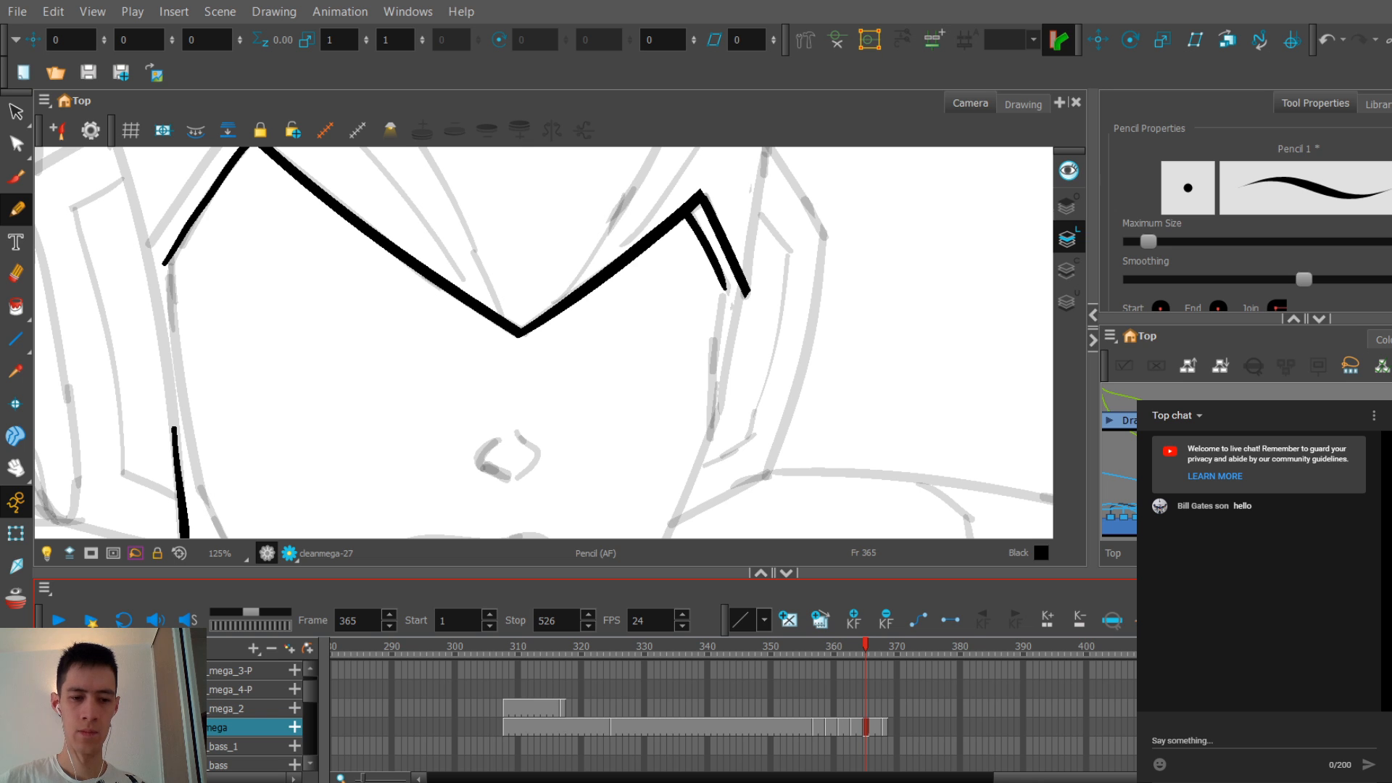
Step: Compare the inked face opening on frame 365 with the drawing on frame 364
{"action": "key", "text": "comma"}
{"action": "scroll", "coordinate": [543, 341], "scroll_direction": "down", "scroll_amount": 1}
{"action": "left_click_drag", "start_coordinate": [435, 290], "coordinate": [476, 208]}
{"action": "key", "text": "period"}
{"action": "key", "text": "1"}
{"action": "key", "text": "1"}
{"action": "key", "text": "comma"}
{"action": "key", "text": "period"}
{"action": "key", "text": "2"}
{"action": "key", "text": "2"}
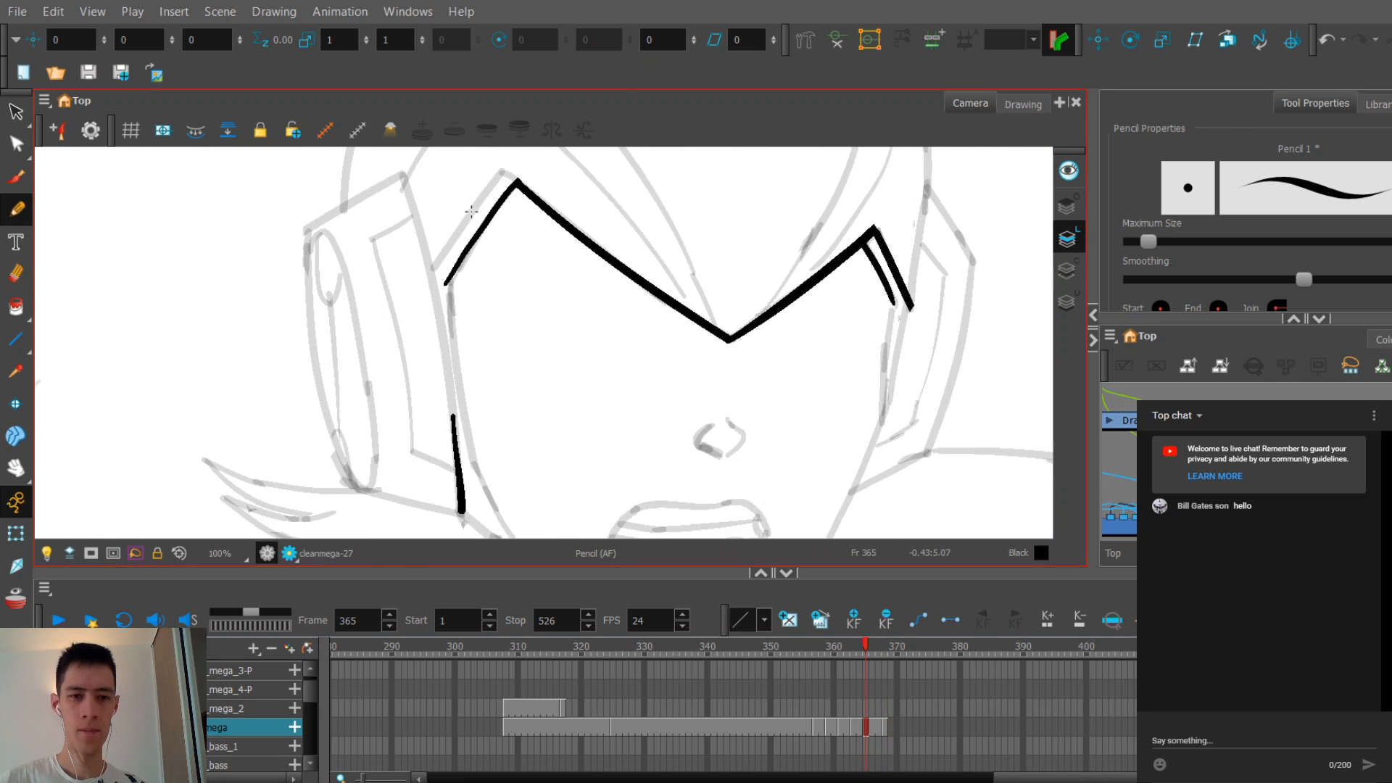
{"action": "key", "text": "2"}
{"action": "key", "text": "1"}
{"action": "key", "text": "1"}
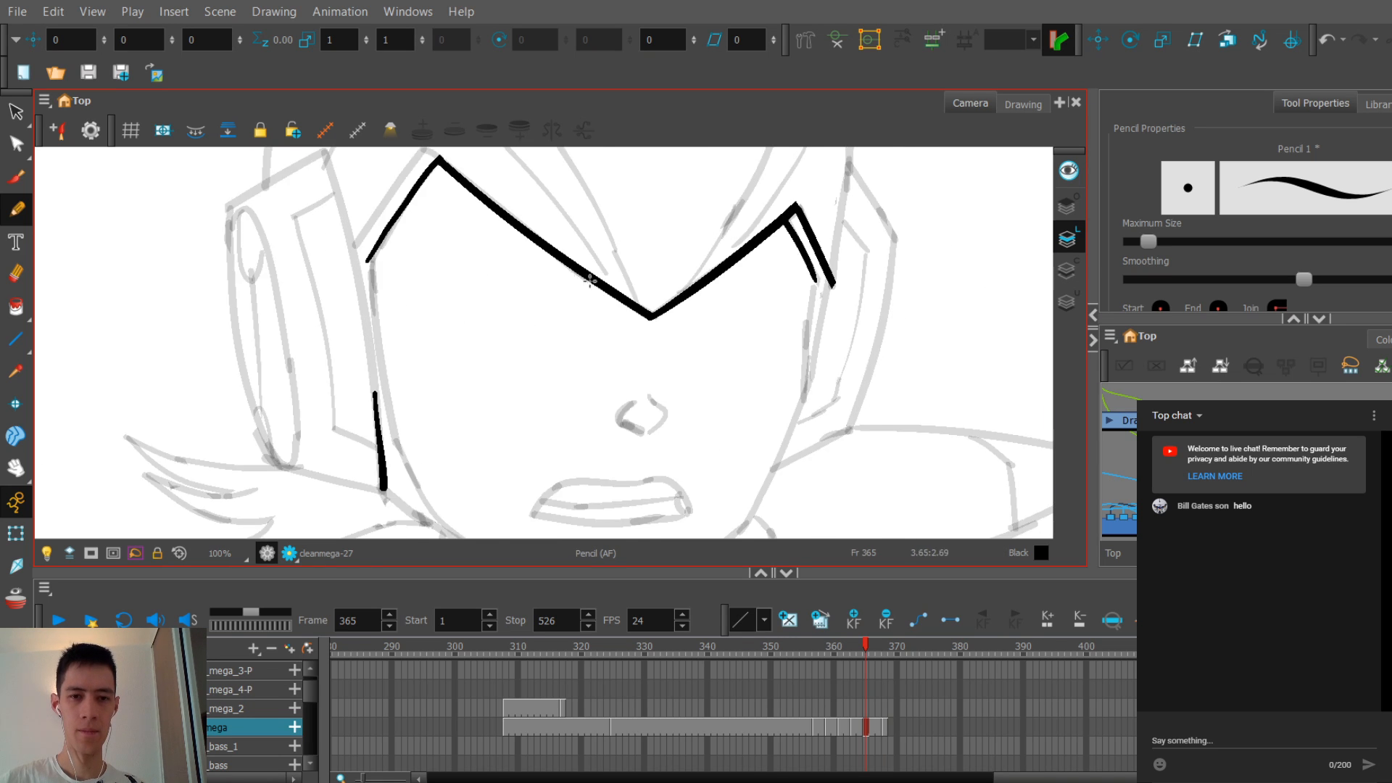
Step: Ink the right side of the face opening from the end of the short inner brow edge down to the cheek
{"action": "key", "text": "comma"}
{"action": "key", "text": "period"}
{"action": "key", "text": "2"}
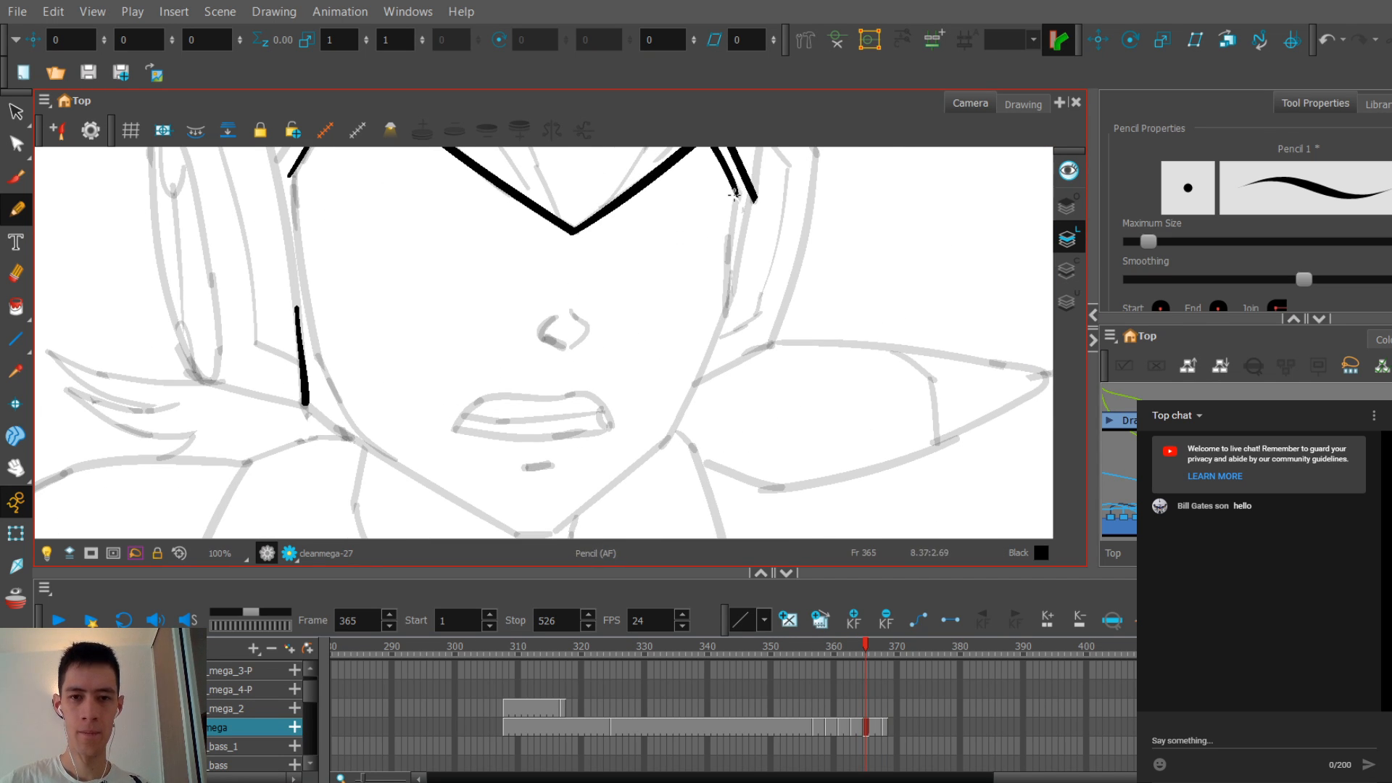
{"action": "left_click_drag", "start_coordinate": [735, 202], "coordinate": [725, 330]}
{"action": "key", "text": "ctrl+z"}
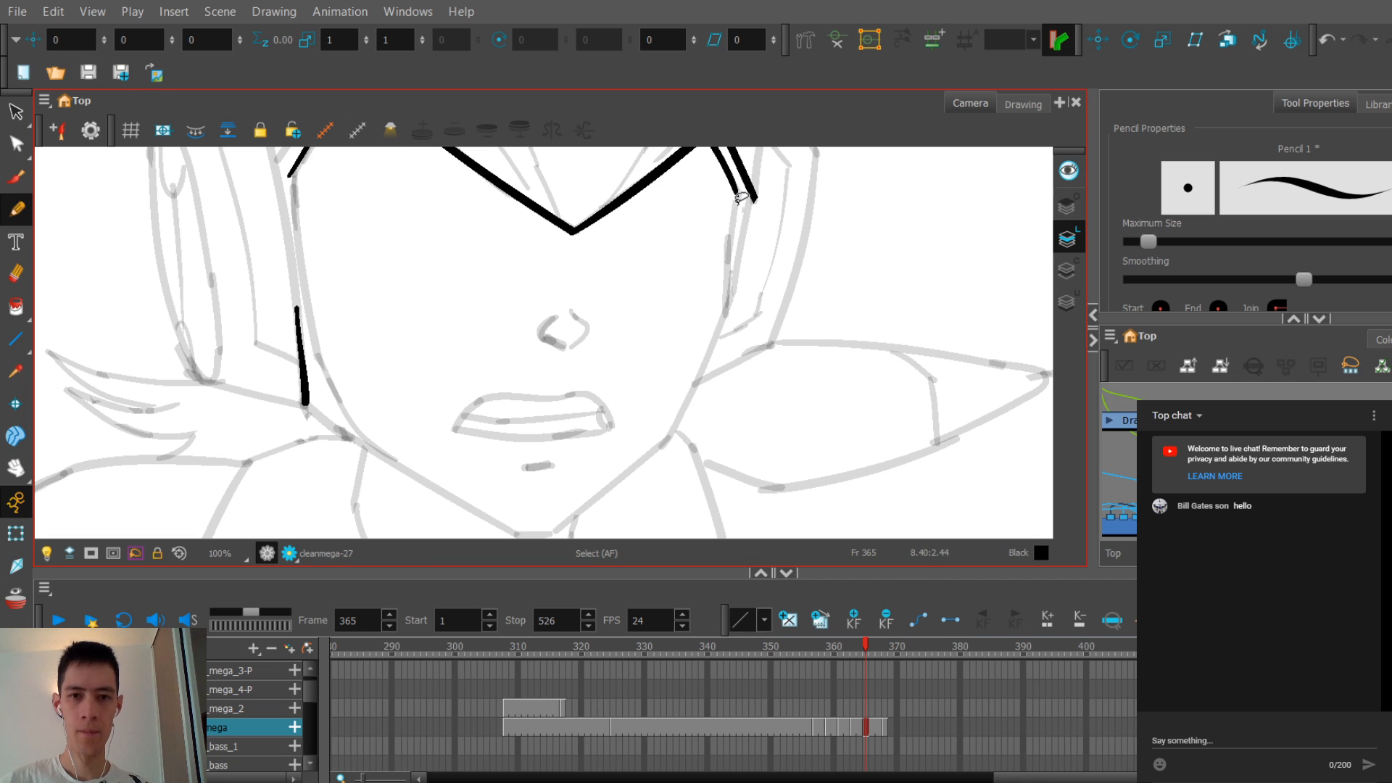
{"action": "left_click_drag", "start_coordinate": [736, 194], "coordinate": [730, 306]}
{"action": "key", "text": "ctrl+z"}
{"action": "left_click_drag", "start_coordinate": [737, 194], "coordinate": [721, 325]}
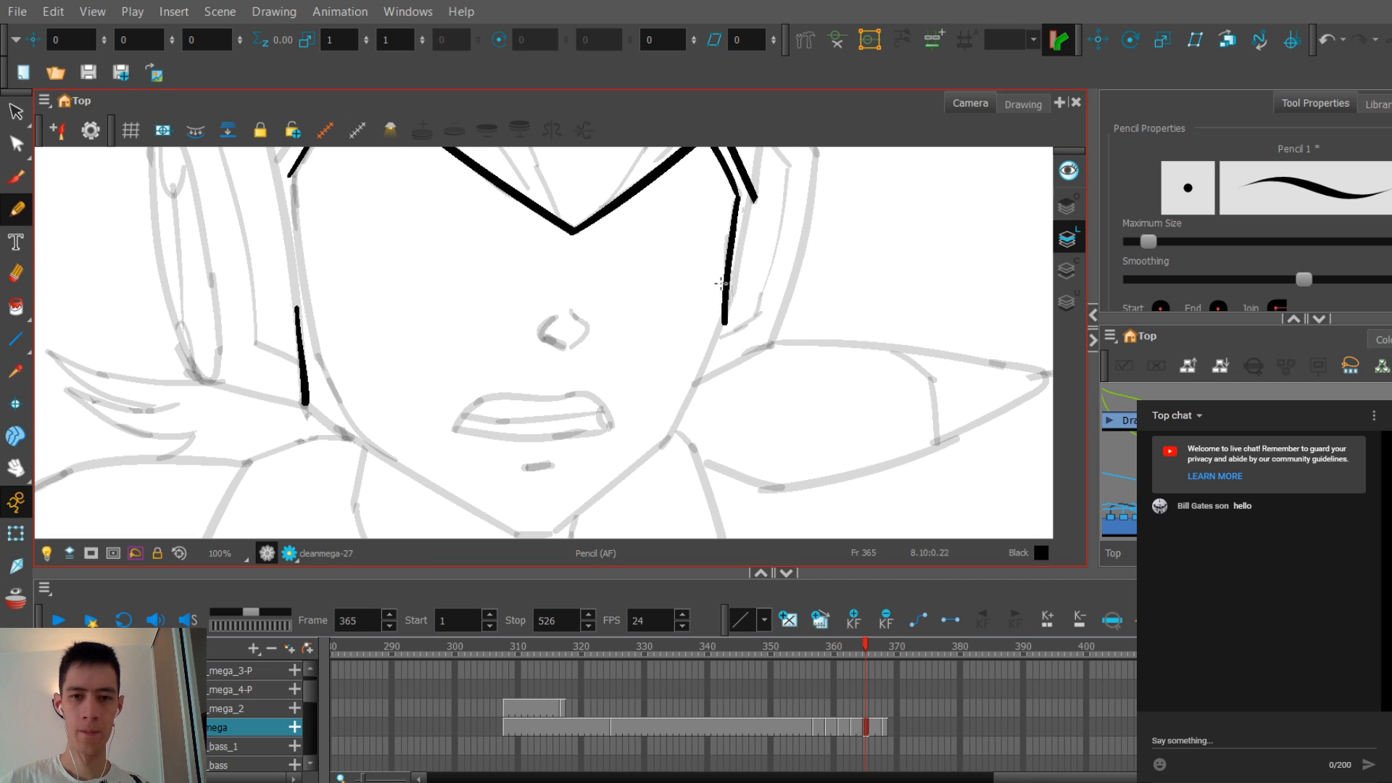
{"action": "key", "text": "ctrl+z"}
{"action": "left_click_drag", "start_coordinate": [737, 190], "coordinate": [727, 316]}
{"action": "key", "text": "ctrl+z"}
{"action": "mouse_move", "coordinate": [736, 192]}
{"action": "left_mouse_down"}
{"action": "mouse_move", "coordinate": [723, 316]}
{"action": "mouse_move", "coordinate": [737, 281]}
{"action": "mouse_move", "coordinate": [707, 374]}
{"action": "left_mouse_up"}
{"action": "key", "text": "ctrl+z"}
{"action": "key", "text": "ctrl+z"}
Step: Ink the lower right cheek edge, curving inward from the side line down to the jaw corner
{"action": "left_click_drag", "start_coordinate": [735, 284], "coordinate": [672, 419]}
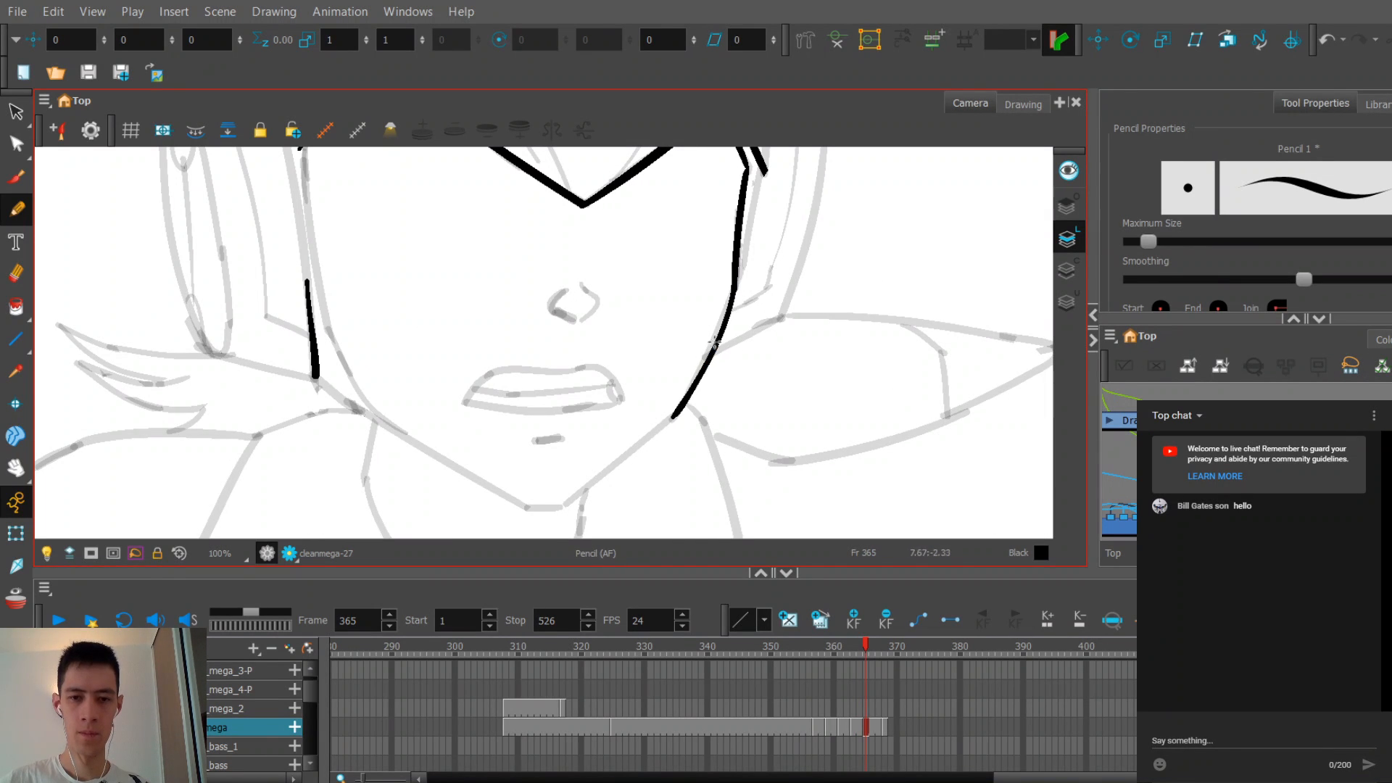
{"action": "key", "text": "ctrl+z"}
{"action": "left_click_drag", "start_coordinate": [734, 287], "coordinate": [673, 420]}
{"action": "left_click_drag", "start_coordinate": [687, 368], "coordinate": [708, 333]}
{"action": "key", "text": "ctrl+z"}
{"action": "scroll", "coordinate": [743, 285], "scroll_direction": "up", "scroll_amount": 1}
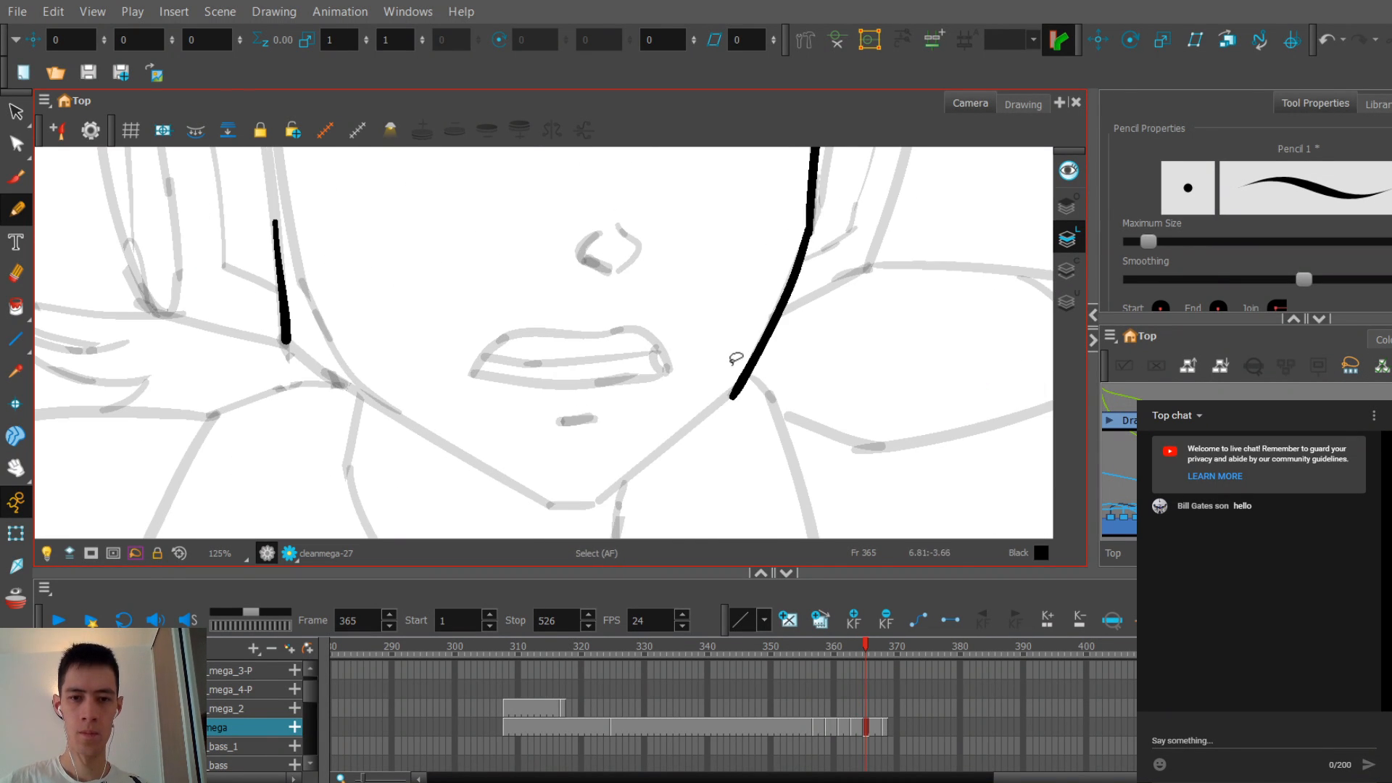
Step: Ink the right jaw line from the jaw corner diagonally down to the chin
{"action": "mouse_move", "coordinate": [810, 230]}
{"action": "left_mouse_down"}
{"action": "mouse_move", "coordinate": [732, 392]}
{"action": "mouse_move", "coordinate": [636, 481]}
{"action": "left_mouse_up"}
{"action": "key", "text": "ctrl+z"}
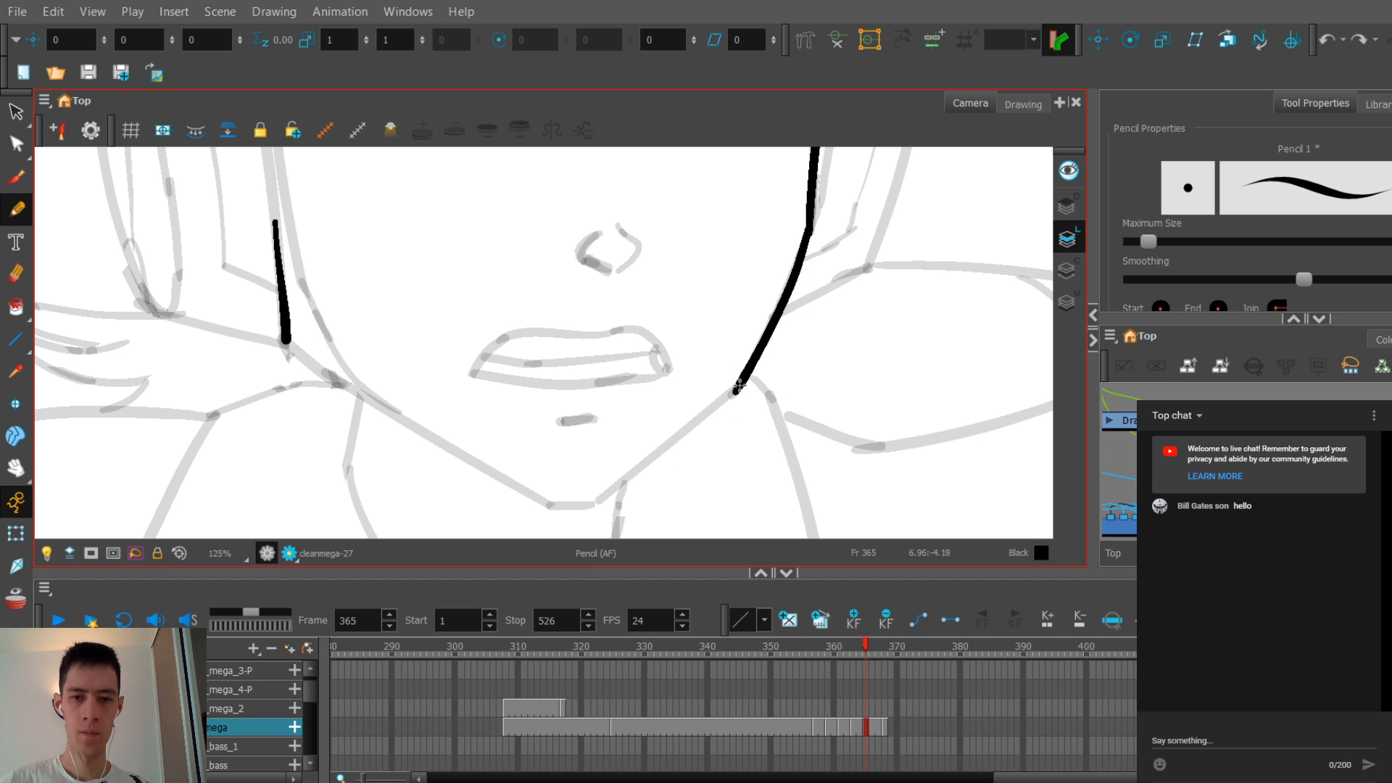
{"action": "left_click_drag", "start_coordinate": [737, 389], "coordinate": [595, 499]}
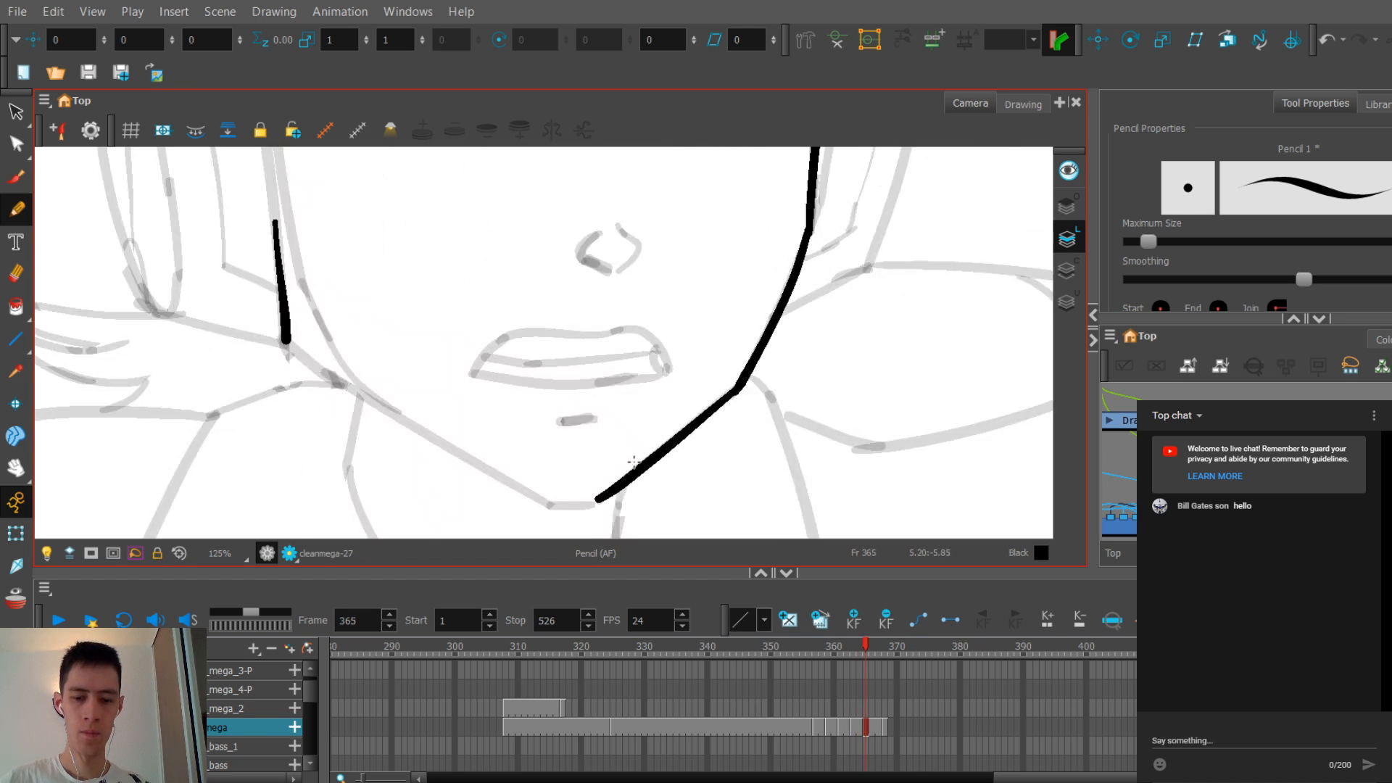
Step: Move the contour points at the middle and chin end of the right jaw line slightly down to refine its shape
{"action": "key", "text": "alt+q"}
{"action": "left_click", "coordinate": [631, 477]}
{"action": "scroll", "coordinate": [631, 478], "scroll_direction": "up", "scroll_amount": 1}
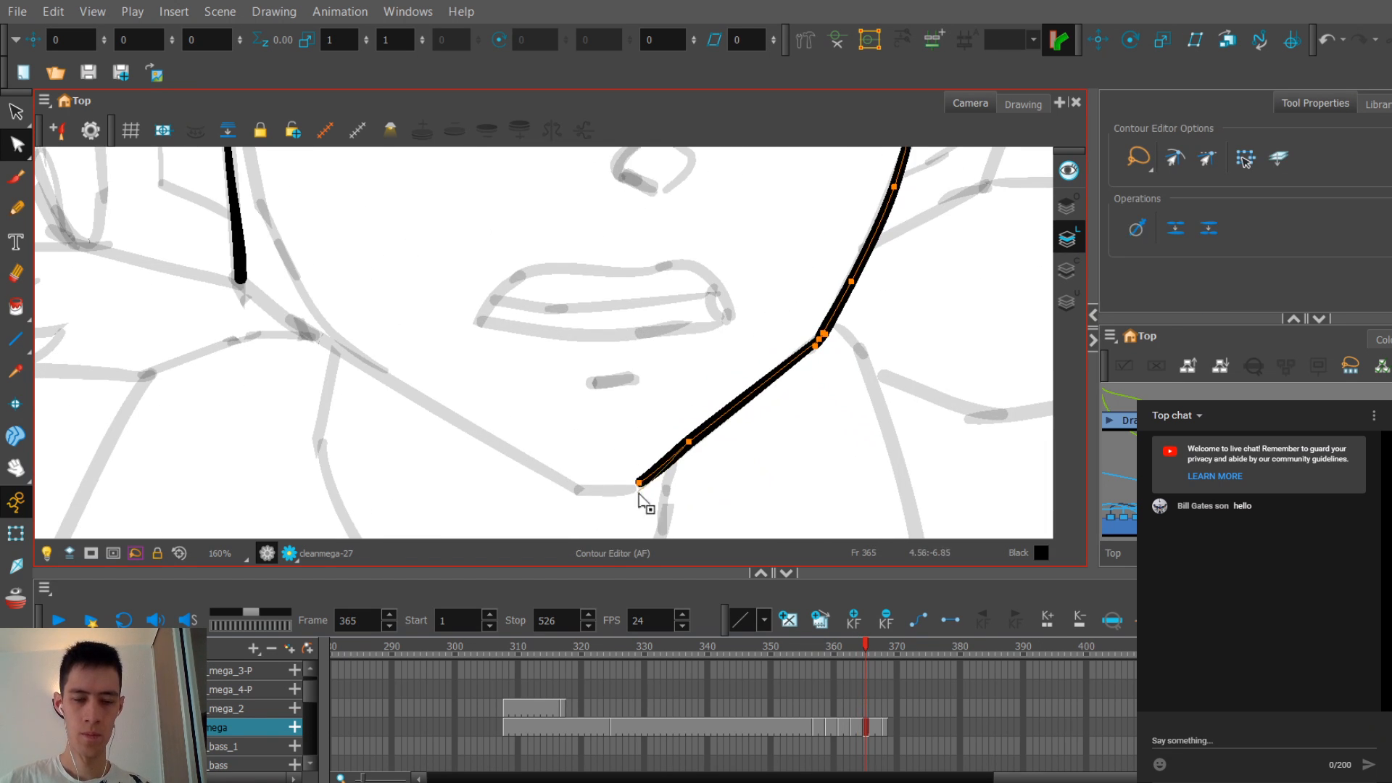
{"action": "left_click_drag", "start_coordinate": [689, 441], "coordinate": [687, 448]}
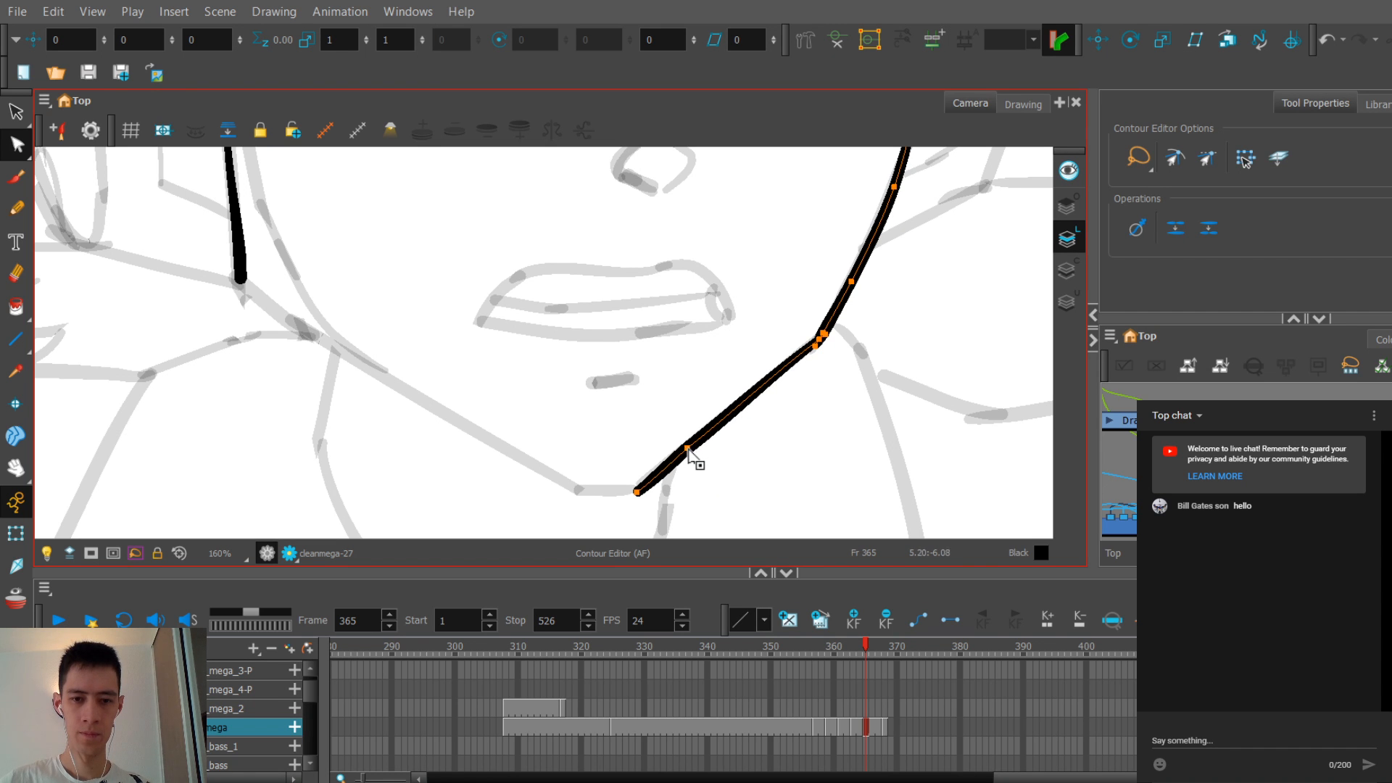
{"action": "left_click", "coordinate": [725, 427]}
{"action": "key", "text": "1"}
{"action": "key", "text": "1"}
{"action": "key", "text": "1"}
{"action": "key", "text": "1"}
{"action": "left_click_drag", "start_coordinate": [696, 376], "coordinate": [665, 431]}
{"action": "key", "text": "2"}
{"action": "key", "text": "2"}
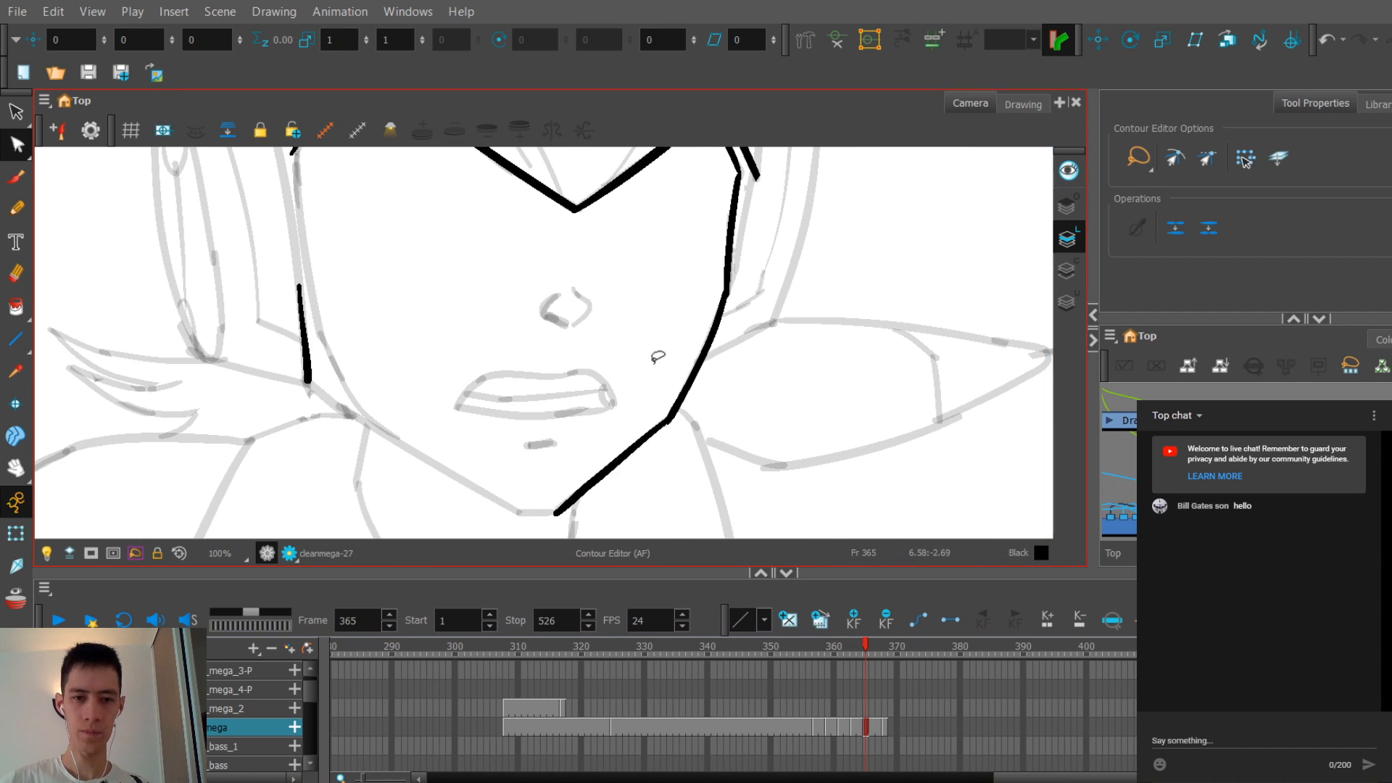
Step: Refine the right jaw corner by adjusting the contour points where the cheek and jaw lines meet
{"action": "left_click_drag", "start_coordinate": [656, 358], "coordinate": [567, 330]}
{"action": "key", "text": "2"}
{"action": "key", "text": "2"}
{"action": "left_click", "coordinate": [621, 388]}
{"action": "key", "text": "2"}
{"action": "key", "text": "2"}
{"action": "key", "text": "2"}
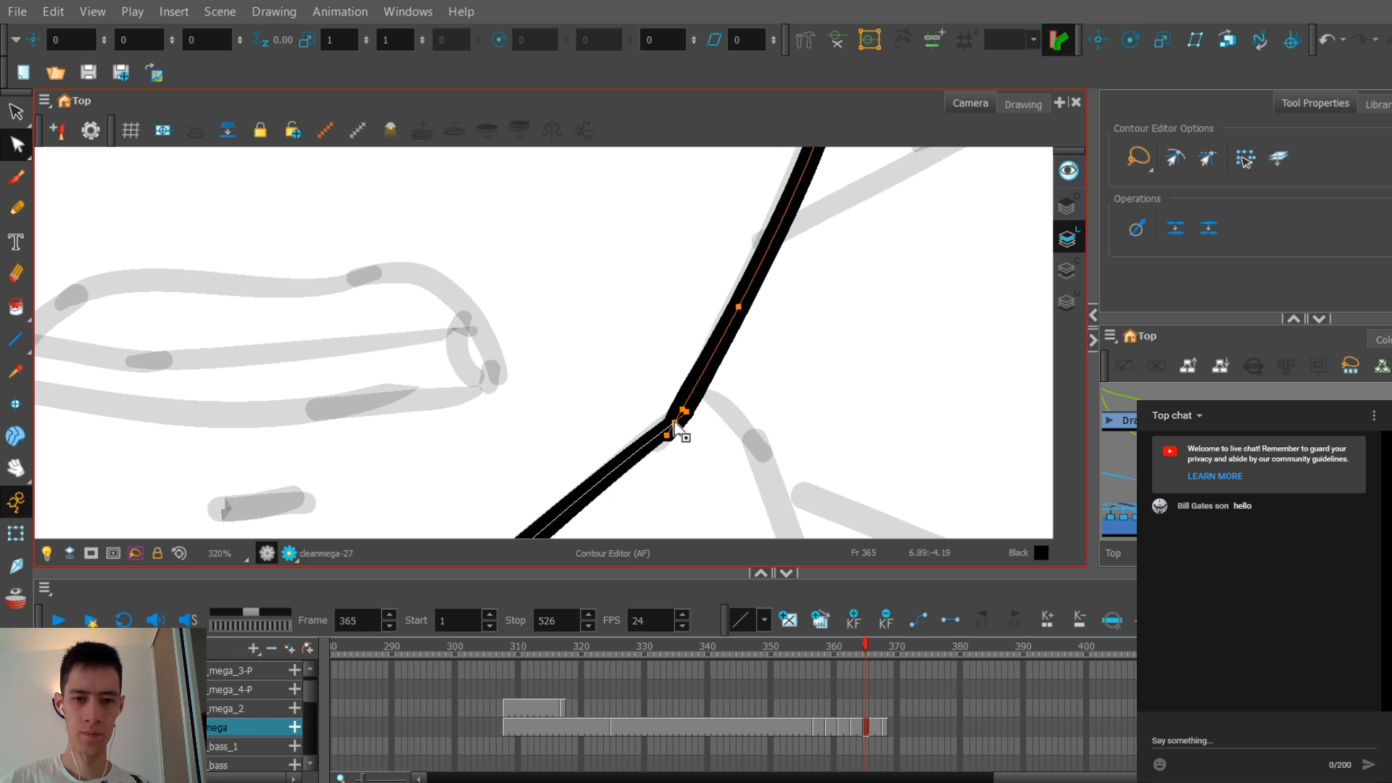
{"action": "left_click", "coordinate": [666, 434]}
{"action": "key", "text": "1"}
{"action": "key", "text": "1"}
{"action": "key", "text": "1"}
{"action": "key", "text": "1"}
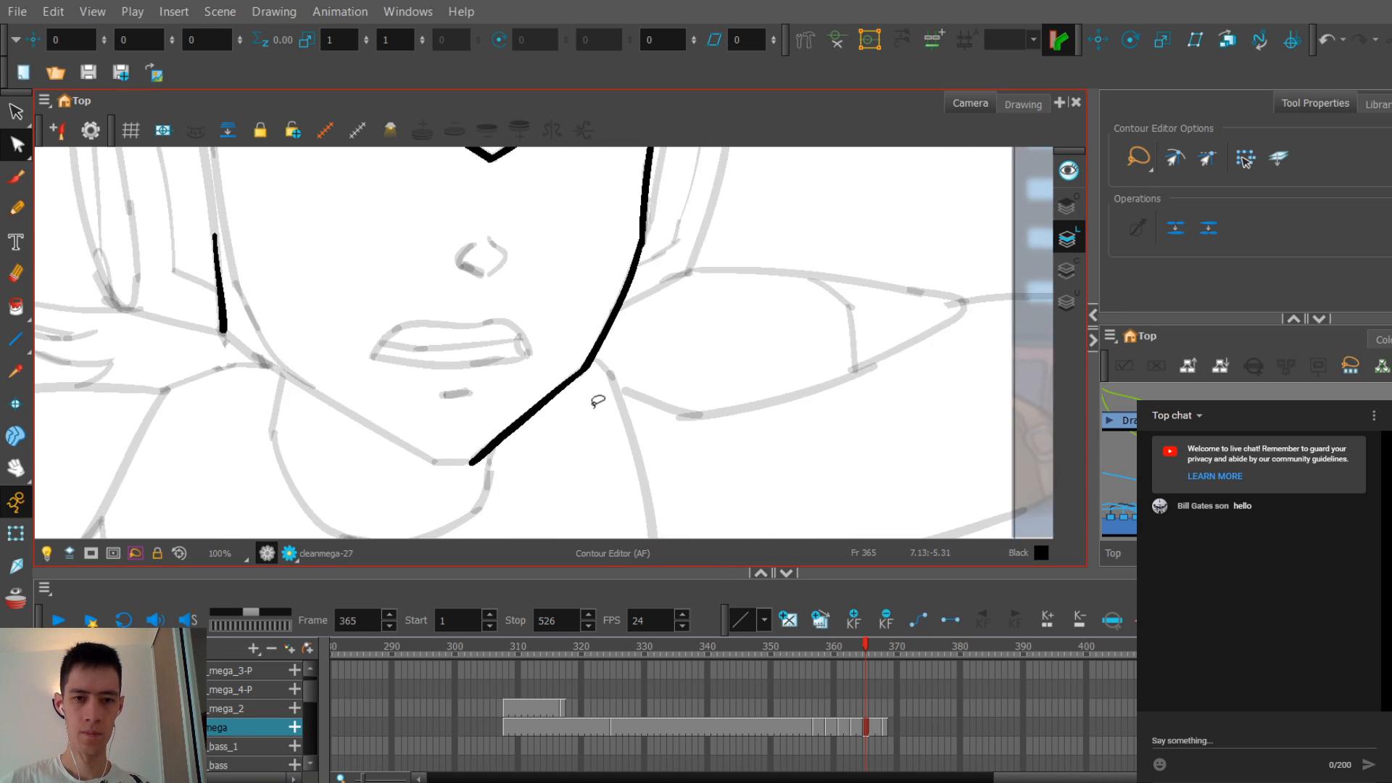
{"action": "left_click", "coordinate": [389, 697]}
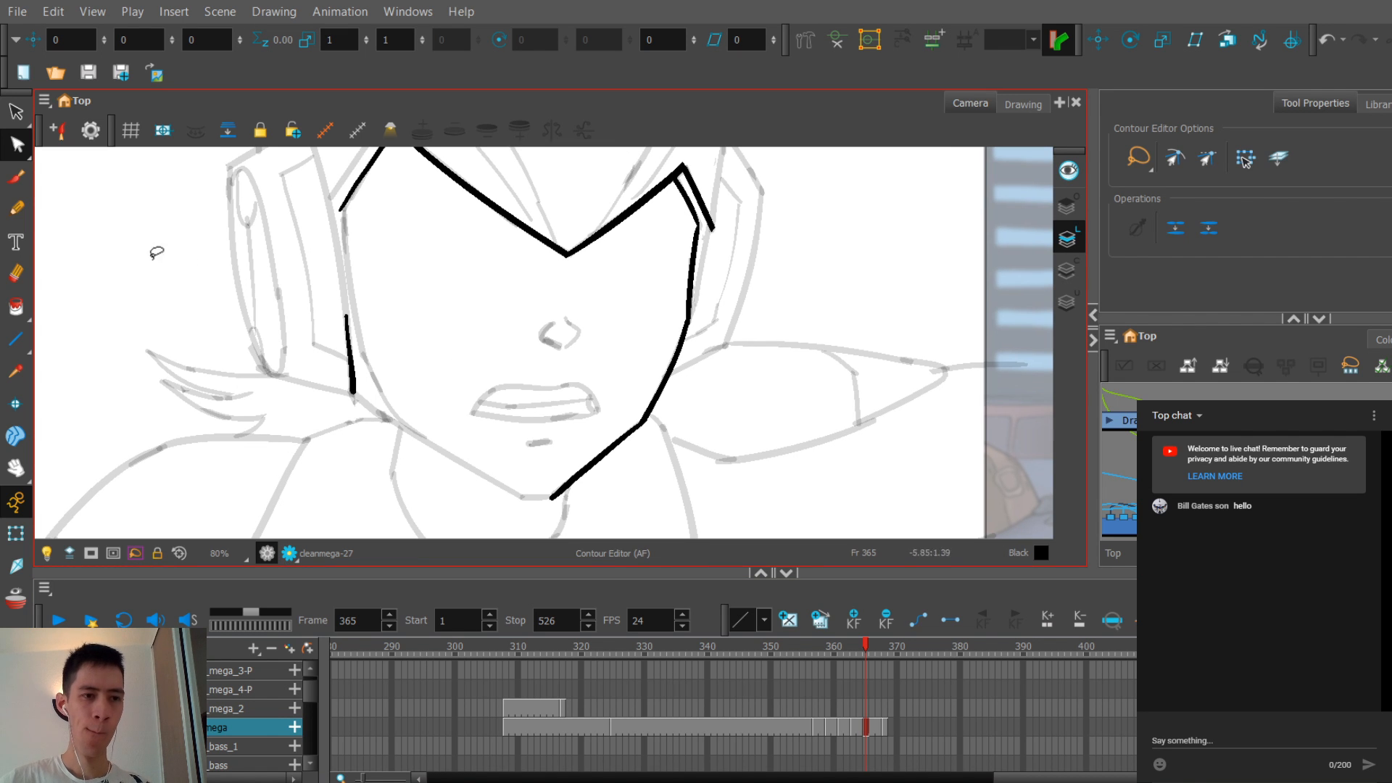
Step: Try to ink the short chin edge joining the lower end of the right jaw line
{"action": "key", "text": "alt+/"}
{"action": "key", "text": "2"}
{"action": "key", "text": "2"}
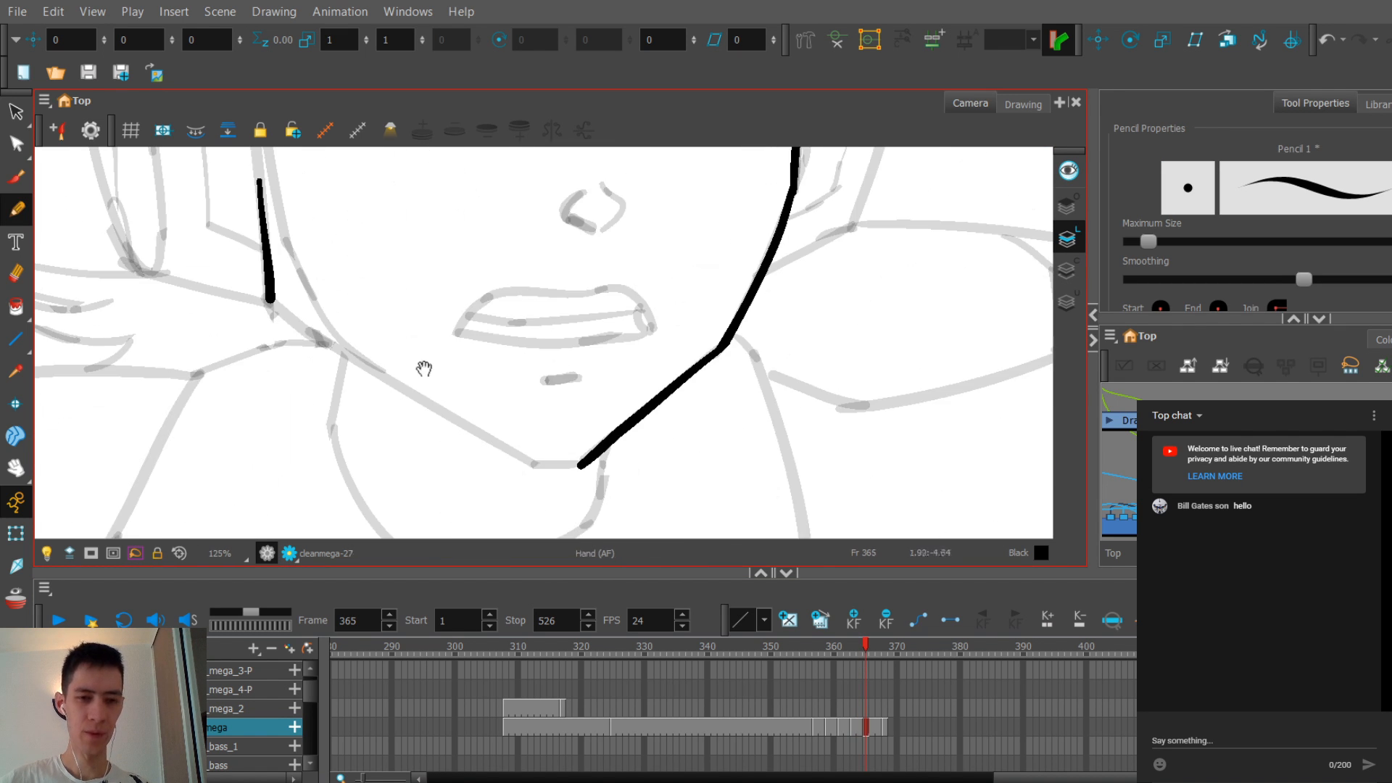
{"action": "left_click_drag", "start_coordinate": [424, 369], "coordinate": [444, 375]}
{"action": "key", "text": "2"}
{"action": "mouse_move", "coordinate": [669, 440]}
{"action": "left_mouse_down"}
{"action": "mouse_move", "coordinate": [596, 440]}
{"action": "mouse_move", "coordinate": [620, 447]}
{"action": "left_mouse_up"}
{"action": "key", "text": "ctrl+z"}
{"action": "key", "text": "ctrl+z"}
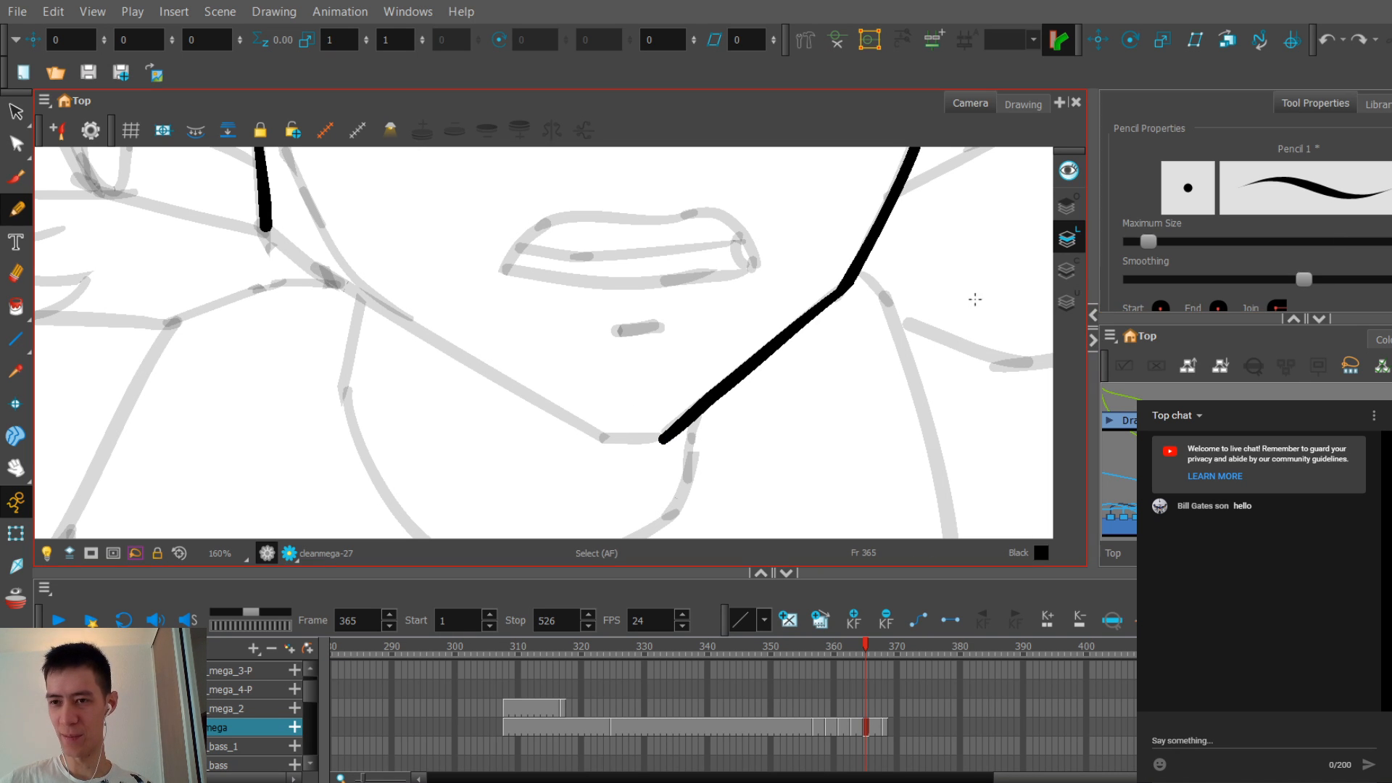
{"action": "left_click_drag", "start_coordinate": [640, 428], "coordinate": [685, 432]}
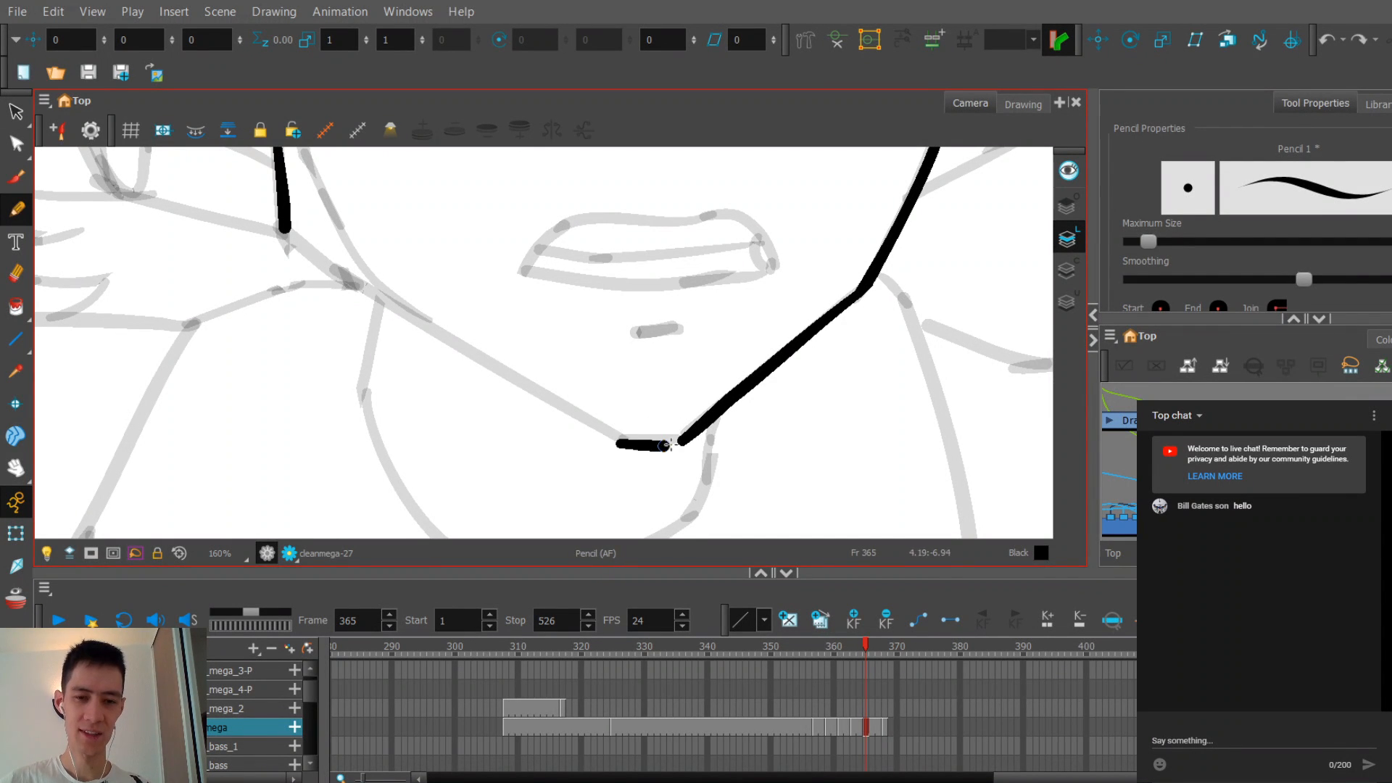
{"action": "left_click_drag", "start_coordinate": [621, 440], "coordinate": [685, 434]}
{"action": "key", "text": "ctrl+z"}
{"action": "key", "text": "ctrl+z"}
Step: Try to adjust the chin edge with the Contour Editor, then undo the changes
{"action": "key", "text": "alt+q"}
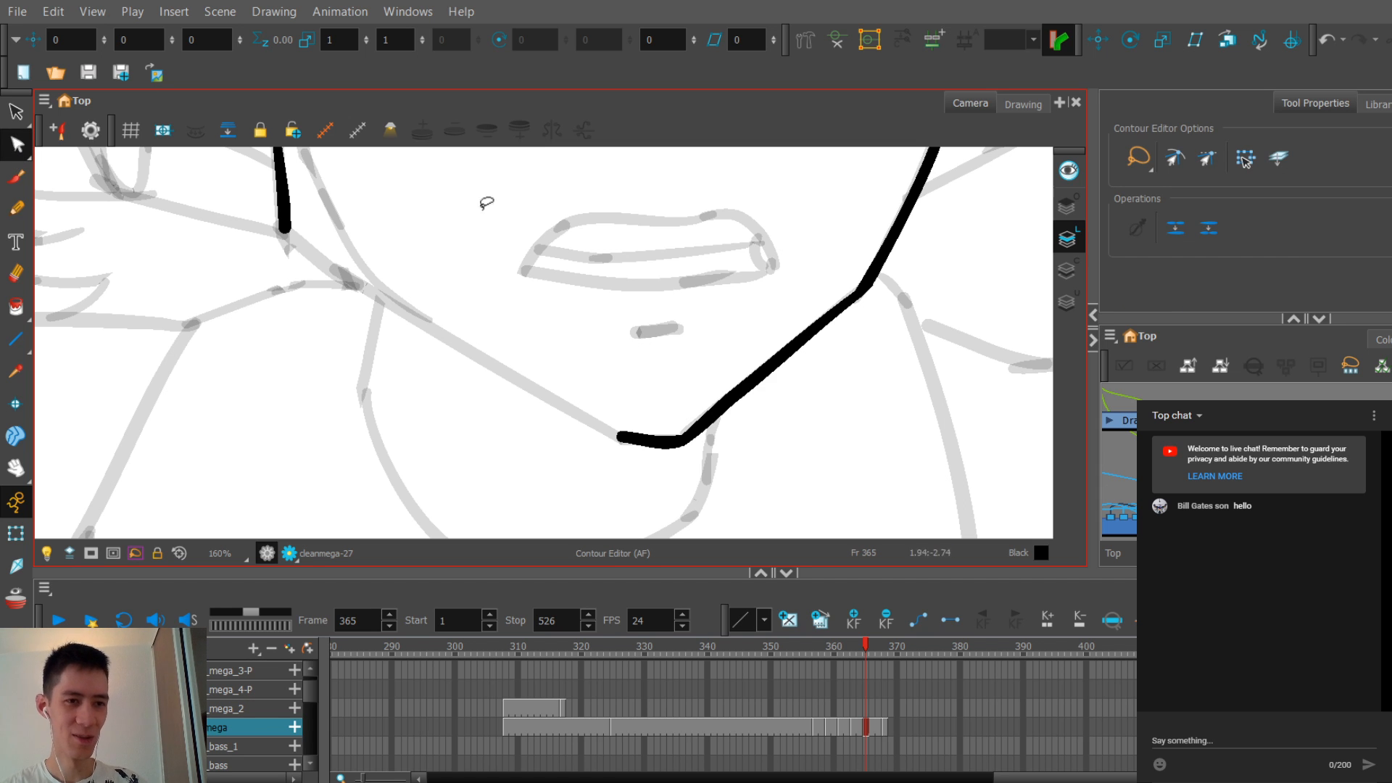
{"action": "left_click_drag", "start_coordinate": [624, 402], "coordinate": [637, 407]}
{"action": "left_click_drag", "start_coordinate": [677, 360], "coordinate": [654, 364]}
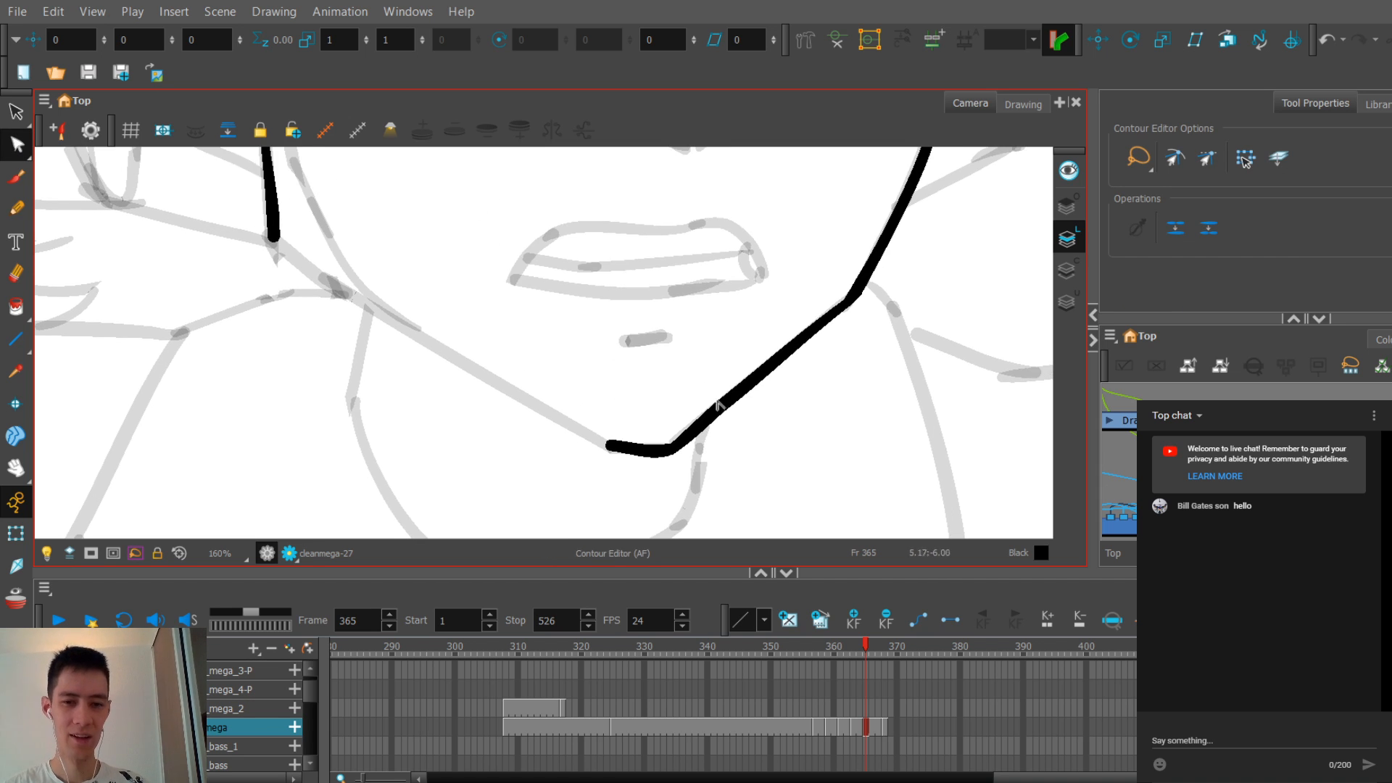
{"action": "mouse_move", "coordinate": [719, 408]}
{"action": "left_mouse_down"}
{"action": "mouse_move", "coordinate": [708, 392]}
{"action": "mouse_move", "coordinate": [621, 385]}
{"action": "mouse_move", "coordinate": [673, 426]}
{"action": "mouse_move", "coordinate": [611, 420]}
{"action": "mouse_move", "coordinate": [676, 423]}
{"action": "left_mouse_up"}
{"action": "key", "text": "ctrl+z"}
{"action": "key", "text": "ctrl+z"}
{"action": "key", "text": "ctrl+z"}
Step: Redraw the short chin edge with the Pencil as a slight curve joining the right jaw line
{"action": "left_click", "coordinate": [15, 210]}
{"action": "key", "text": "ctrl+z"}
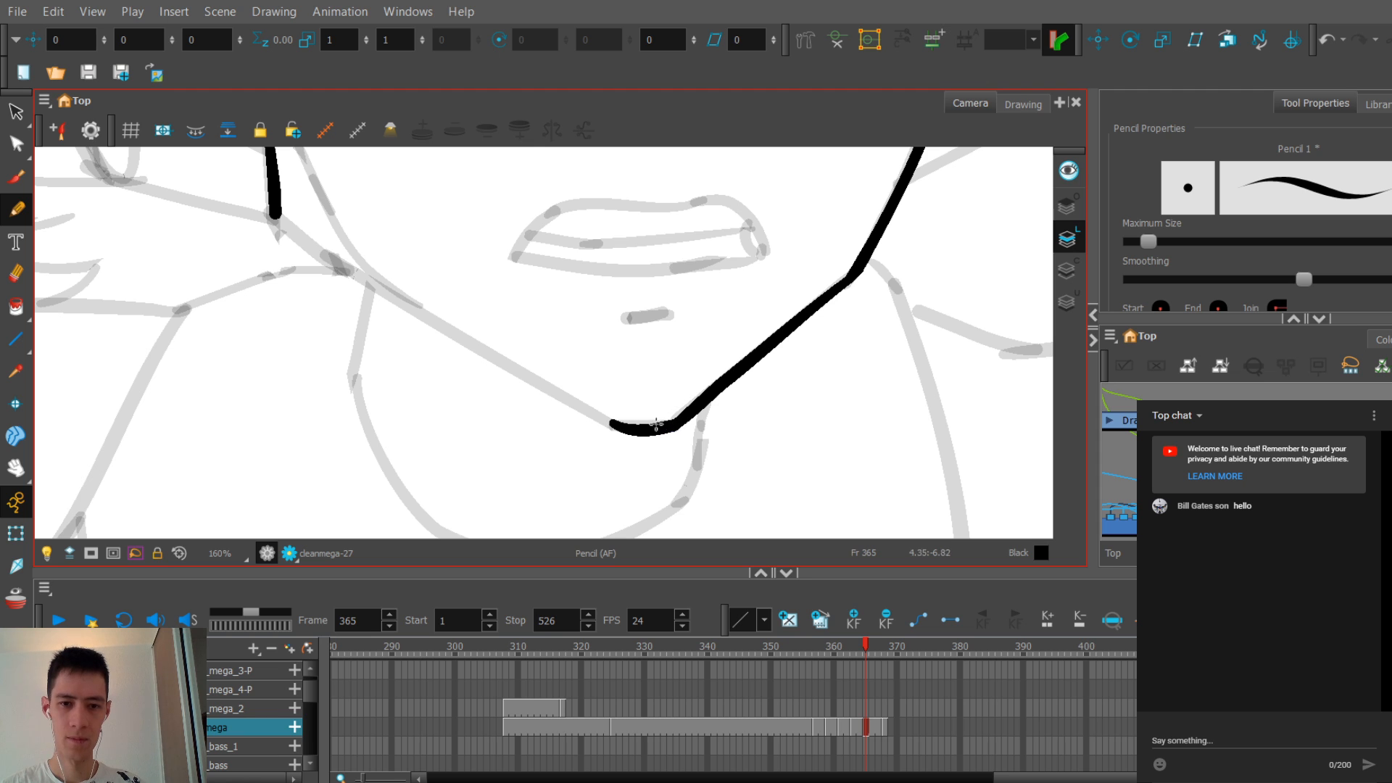
{"action": "scroll", "coordinate": [634, 412], "scroll_direction": "down", "scroll_amount": 1}
{"action": "key", "text": "1"}
{"action": "key", "text": "1"}
Step: Compare the jaw and chin on frame 365 with the inked drawing on frame 364
{"action": "key", "text": "comma"}
{"action": "key", "text": "period"}
{"action": "left_click_drag", "start_coordinate": [559, 369], "coordinate": [553, 395]}
{"action": "key", "text": "comma"}
{"action": "key", "text": "2"}
{"action": "key", "text": "2"}
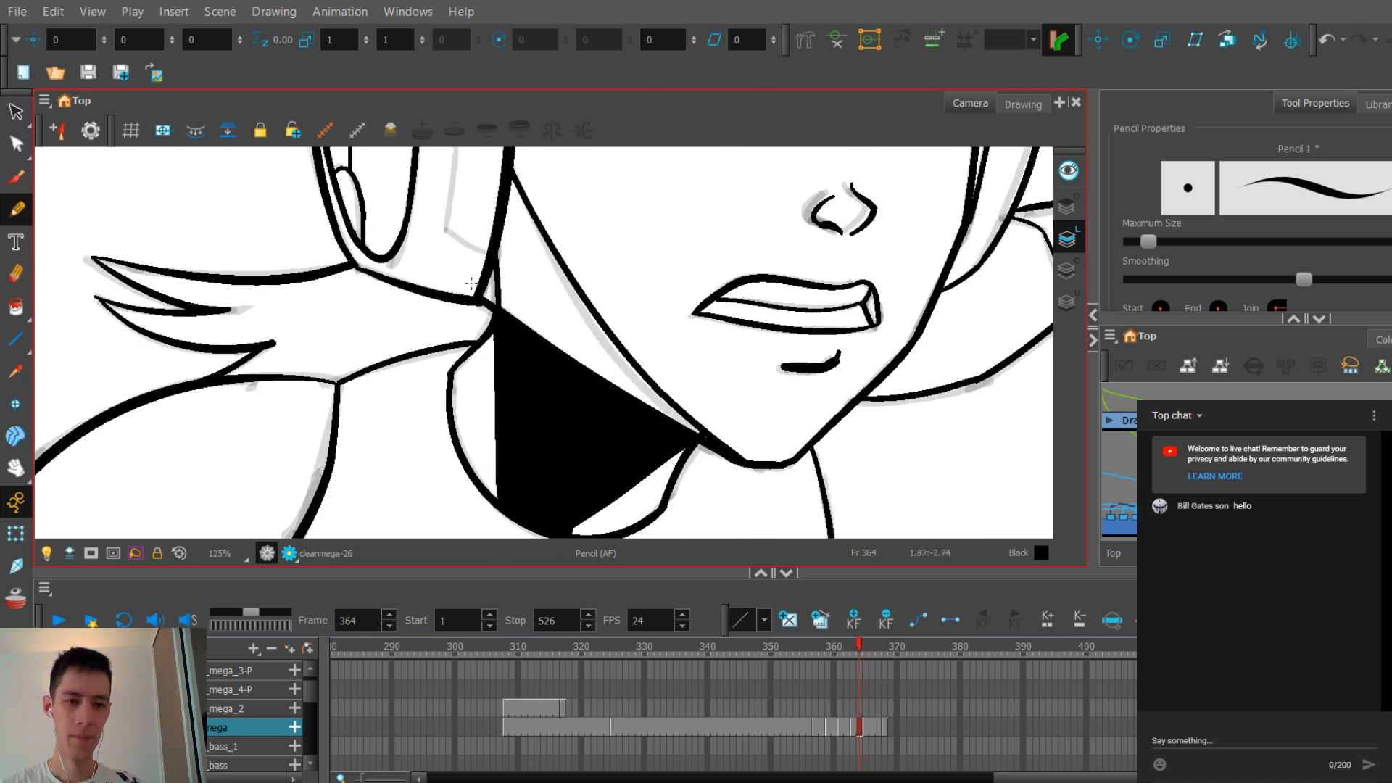
{"action": "key", "text": "period"}
Step: Ink the left jaw line from the lower end of the left cheek edge diagonally down to the chin
{"action": "mouse_move", "coordinate": [326, 305]}
{"action": "left_mouse_down"}
{"action": "mouse_move", "coordinate": [582, 490]}
{"action": "mouse_move", "coordinate": [575, 470]}
{"action": "left_mouse_up"}
{"action": "key", "text": "ctrl+z"}
{"action": "key", "text": "ctrl+z"}
{"action": "left_click_drag", "start_coordinate": [324, 299], "coordinate": [579, 474]}
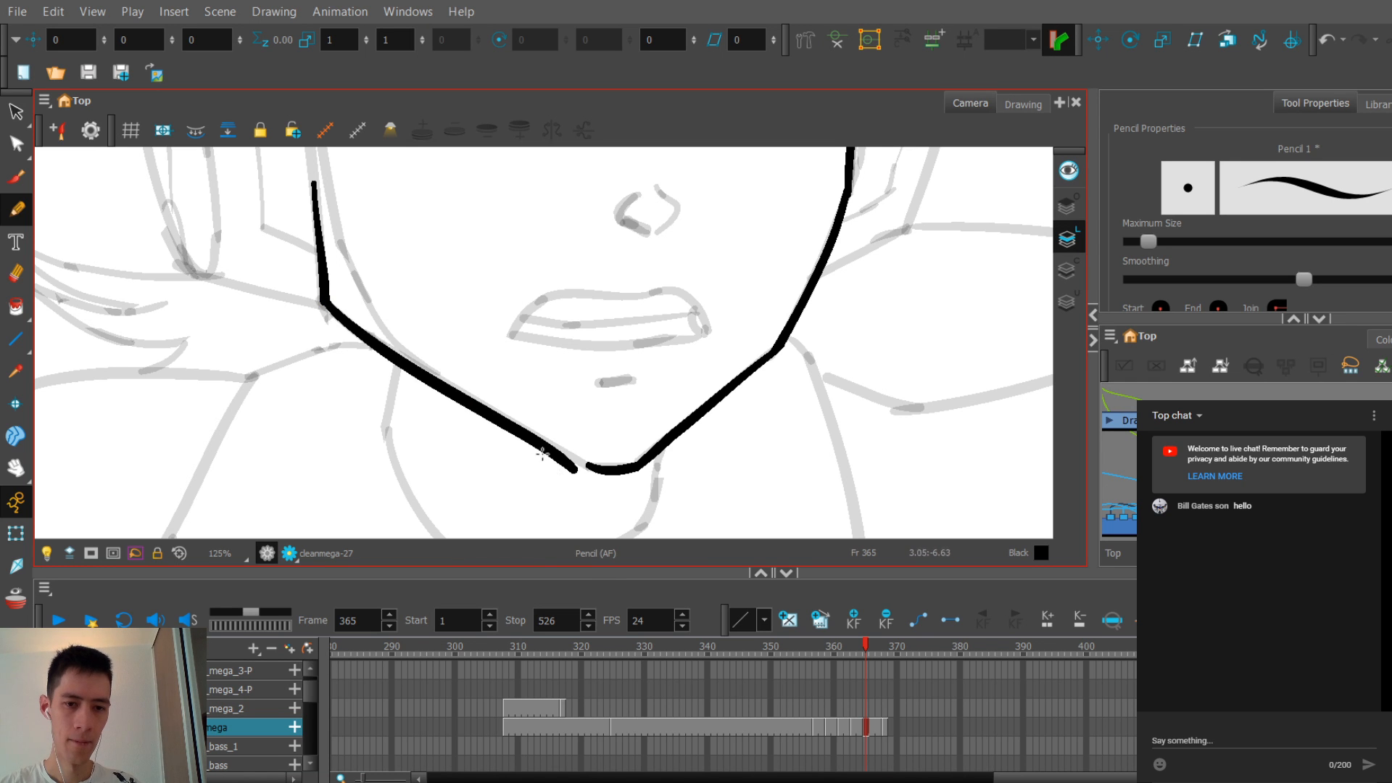
{"action": "key", "text": "ctrl+z"}
{"action": "mouse_move", "coordinate": [326, 303]}
{"action": "left_mouse_down"}
{"action": "mouse_move", "coordinate": [553, 444]}
{"action": "mouse_move", "coordinate": [576, 464]}
{"action": "left_mouse_up"}
{"action": "key", "text": "1"}
{"action": "key", "text": "1"}
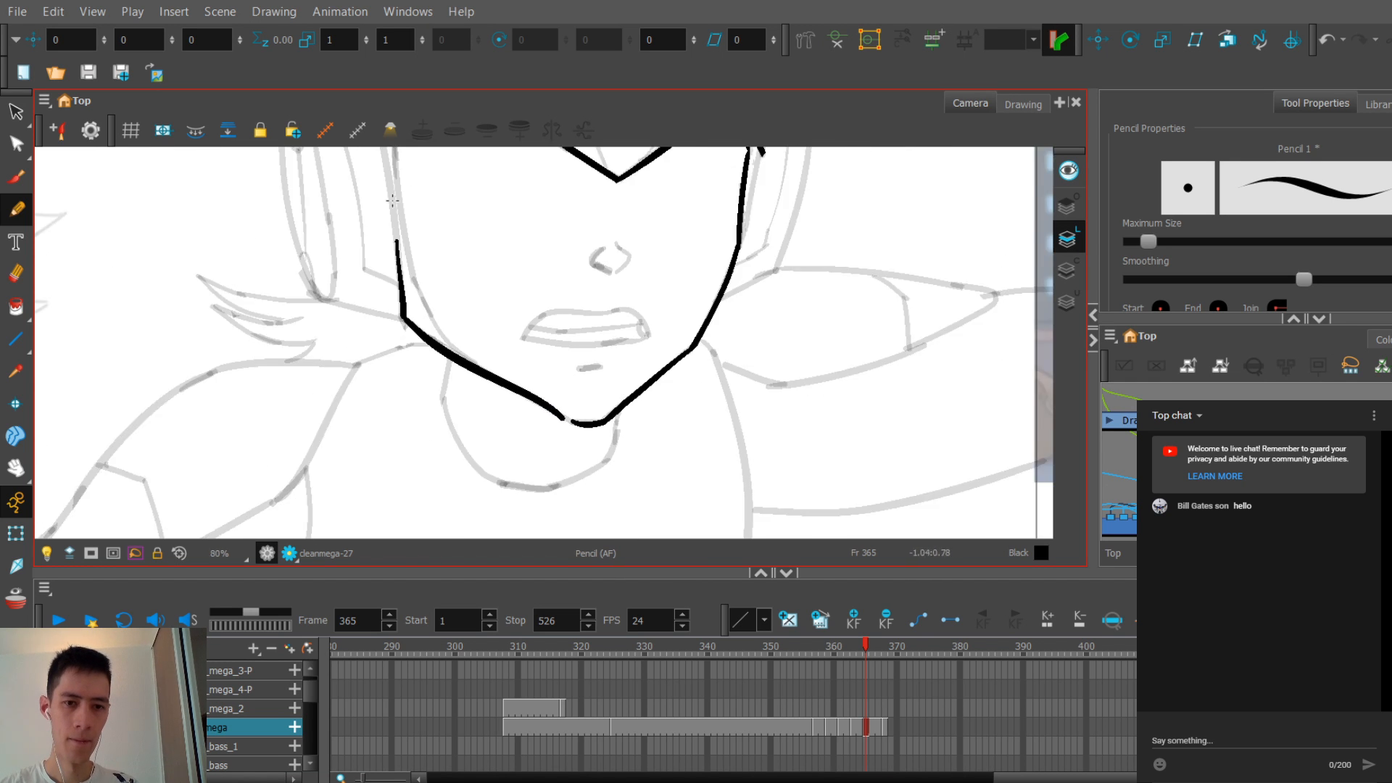
Step: Flip through the neighbouring frames to compare the inked left jaw line on frame 365
{"action": "key", "text": "period"}
{"action": "key", "text": "comma"}
{"action": "key", "text": "period"}
{"action": "key", "text": "comma"}
{"action": "key", "text": "comma"}
{"action": "key", "text": "comma"}
{"action": "key", "text": "2"}
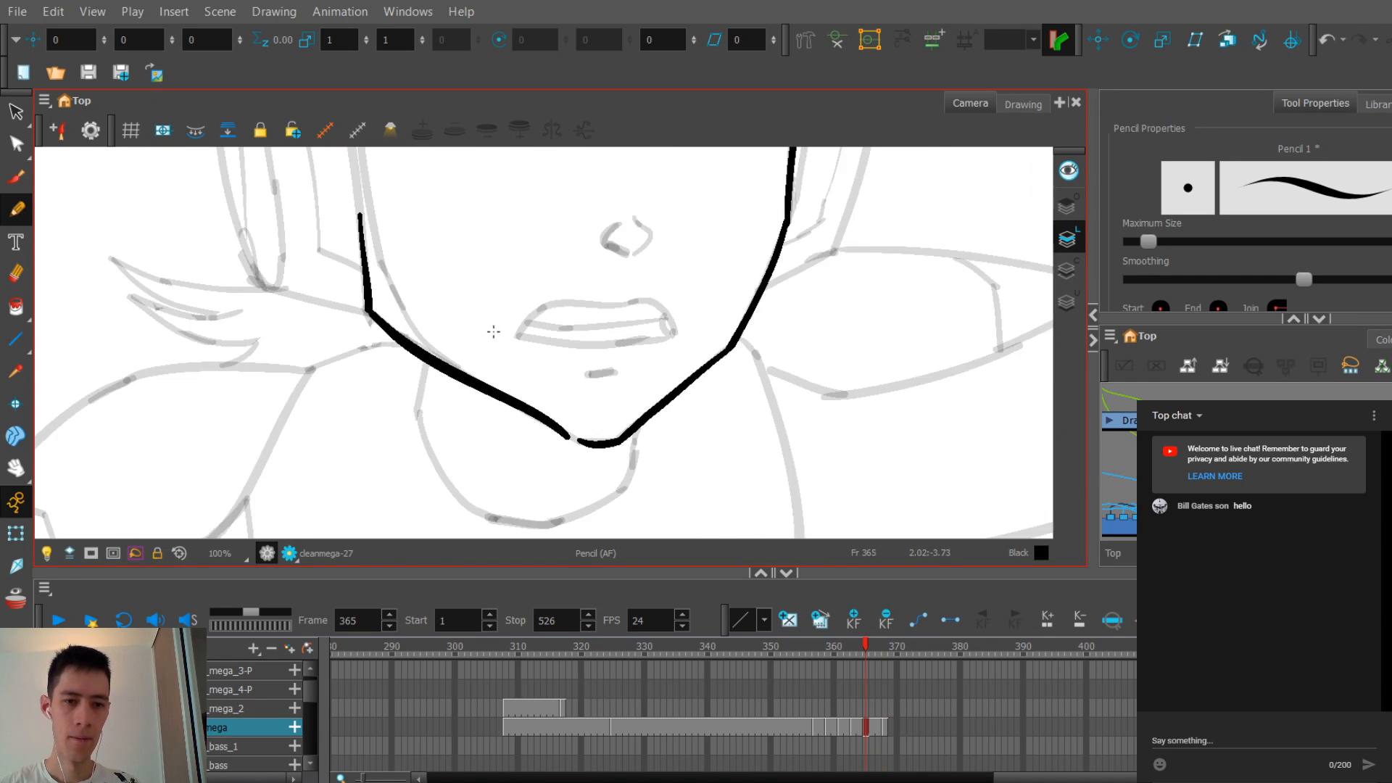
{"action": "key", "text": "2"}
Step: Straighten the left jaw line with the Contour Editor and join its lower end to the chin edge
{"action": "key", "text": "alt+q"}
{"action": "left_click", "coordinate": [406, 368]}
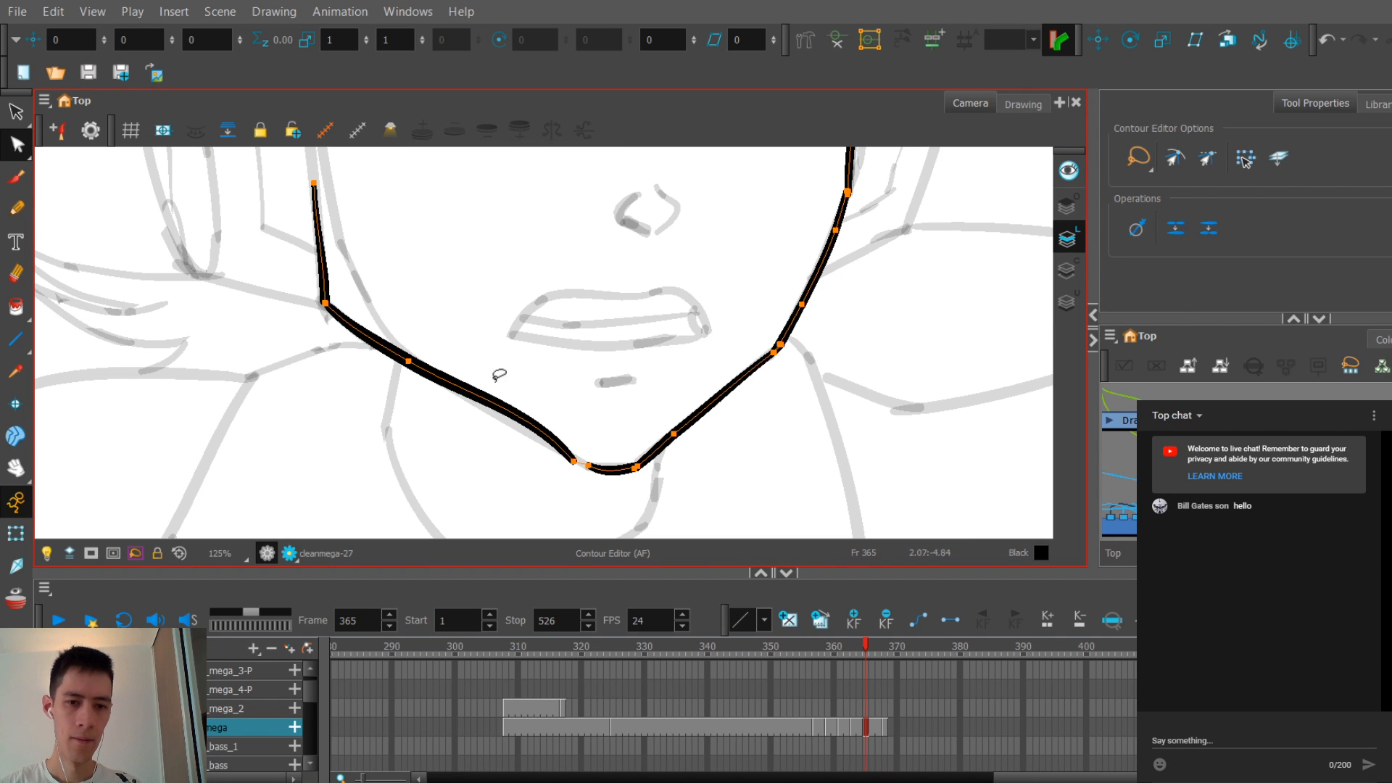
{"action": "left_click", "coordinate": [586, 466]}
{"action": "left_click", "coordinate": [579, 467]}
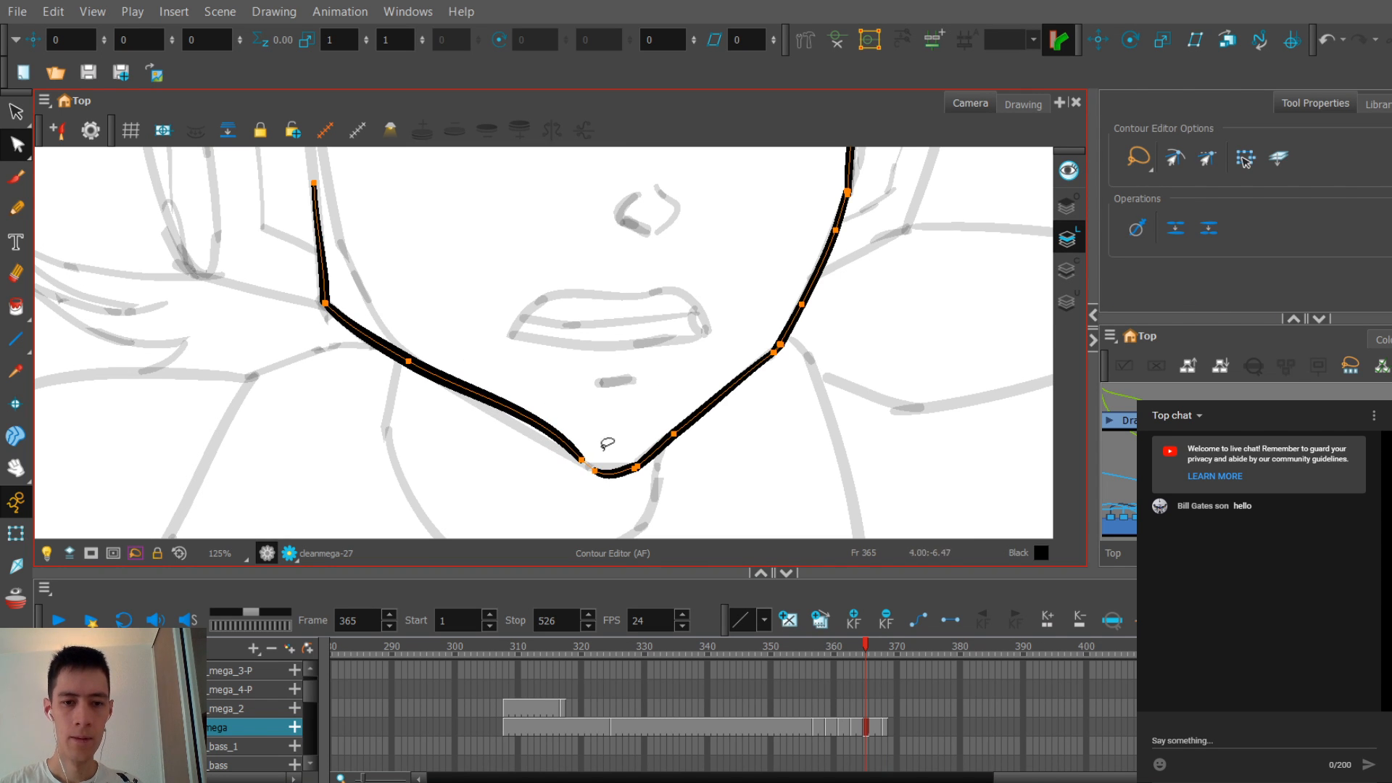
{"action": "left_click", "coordinate": [598, 437]}
{"action": "left_click", "coordinate": [576, 465]}
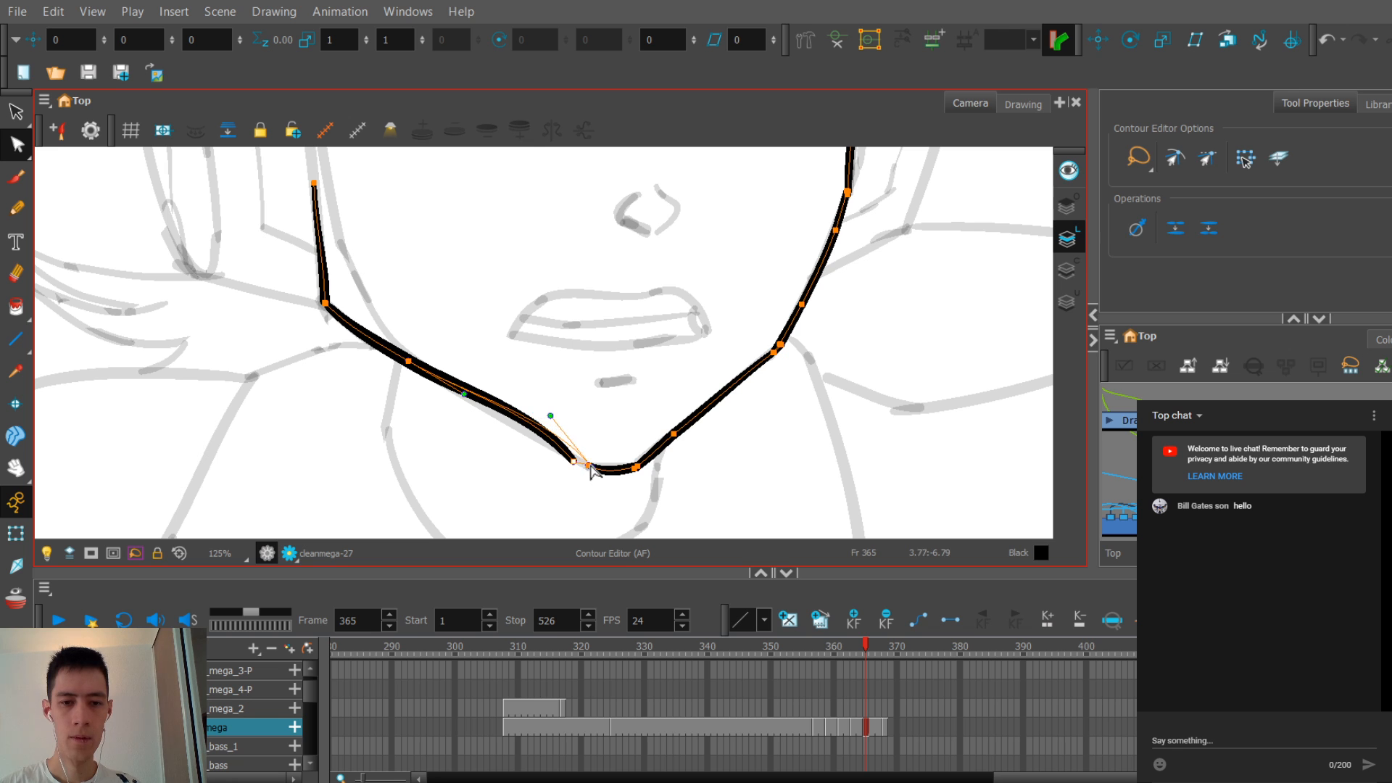
{"action": "left_click", "coordinate": [552, 355]}
{"action": "scroll", "coordinate": [552, 349], "scroll_direction": "down", "scroll_amount": 2}
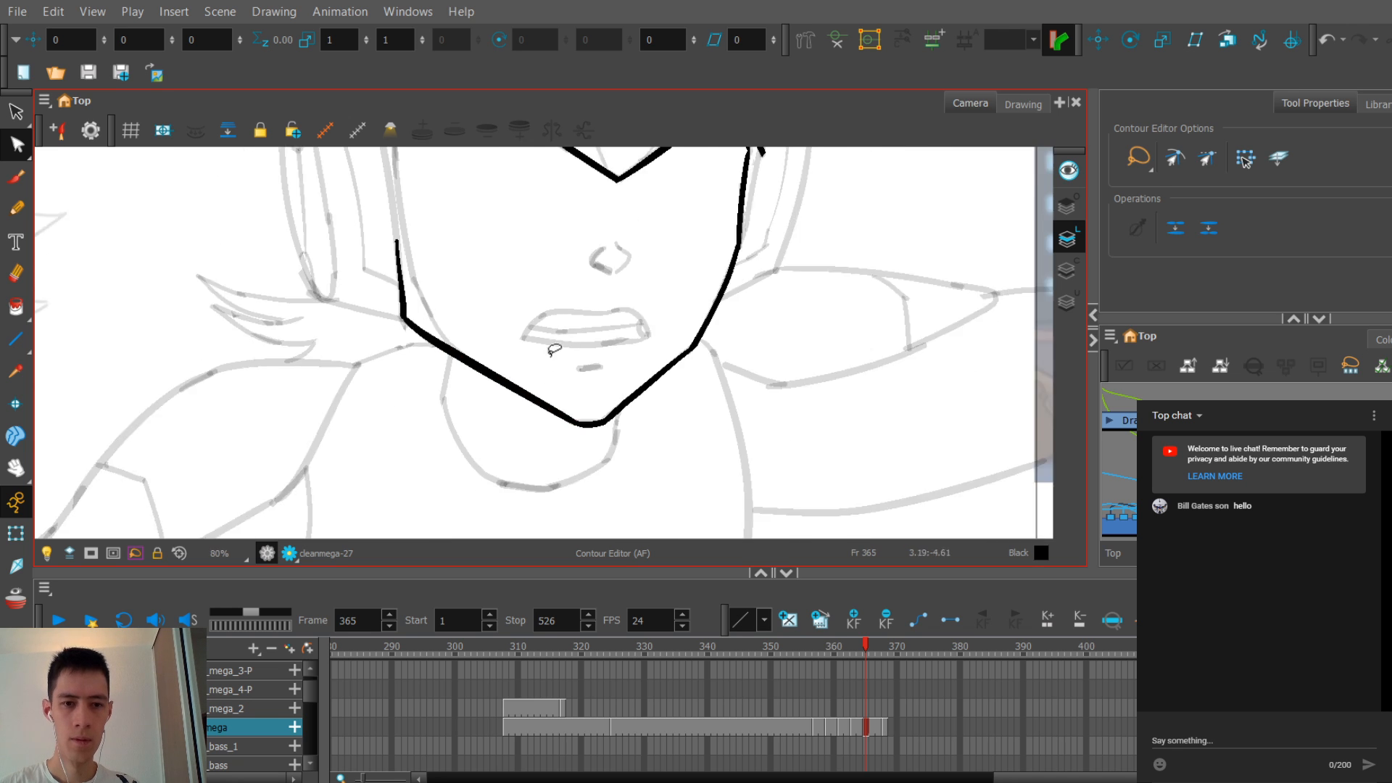
Step: Check the completed jaw outline on frame 365 against the preceding frames and at different magnifications
{"action": "key", "text": "comma"}
{"action": "key", "text": "comma"}
{"action": "key", "text": "period"}
{"action": "key", "text": "period"}
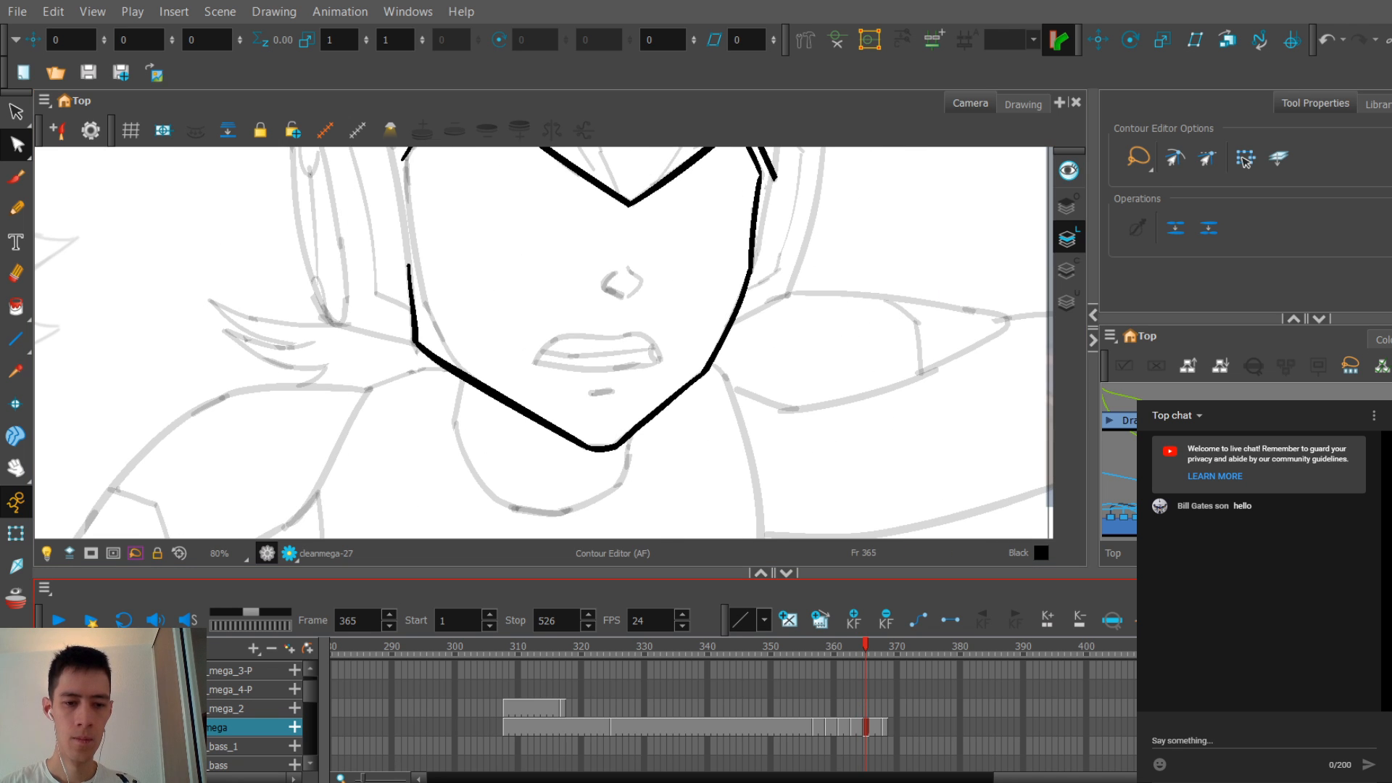
{"action": "scroll", "coordinate": [376, 528], "scroll_direction": "up", "scroll_amount": 1}
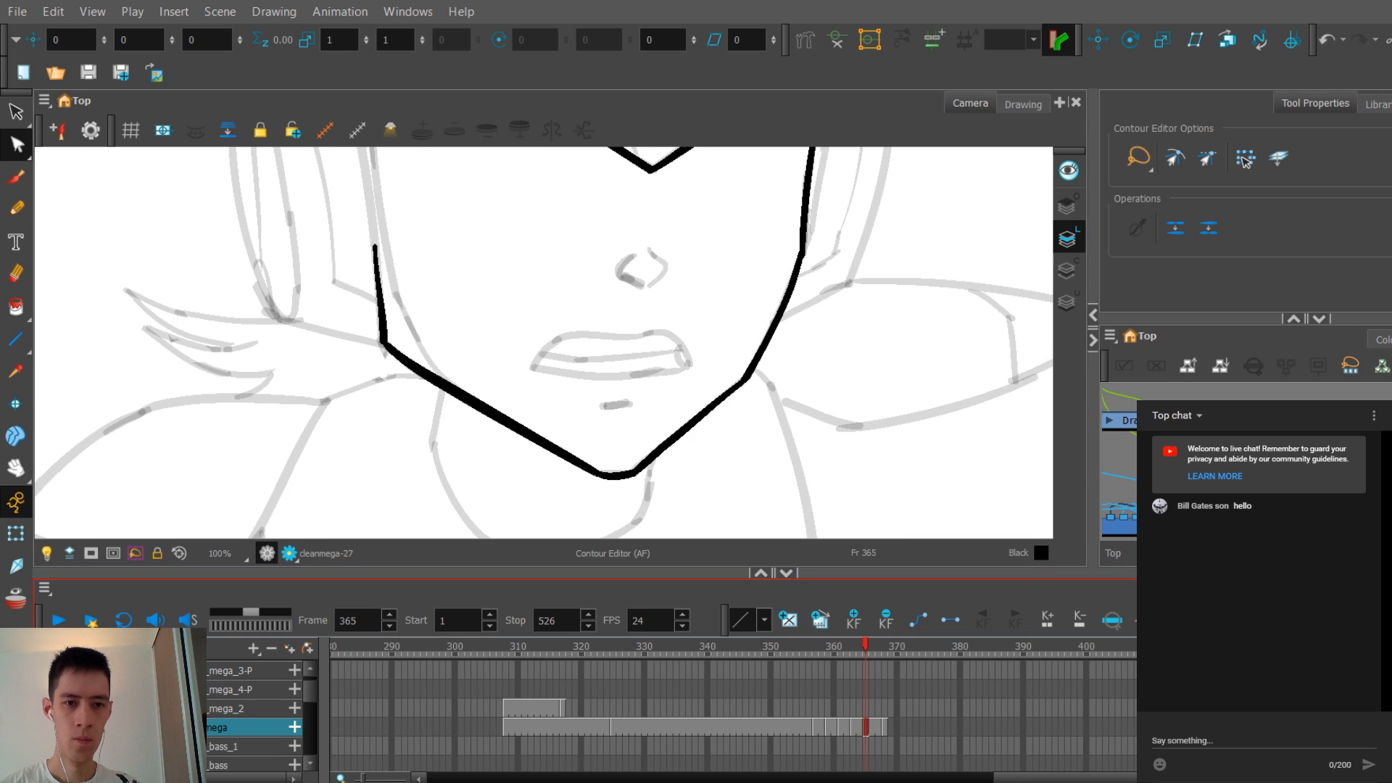
{"action": "scroll", "coordinate": [472, 345], "scroll_direction": "up", "scroll_amount": 1}
{"action": "scroll", "coordinate": [395, 290], "scroll_direction": "down", "scroll_amount": 2}
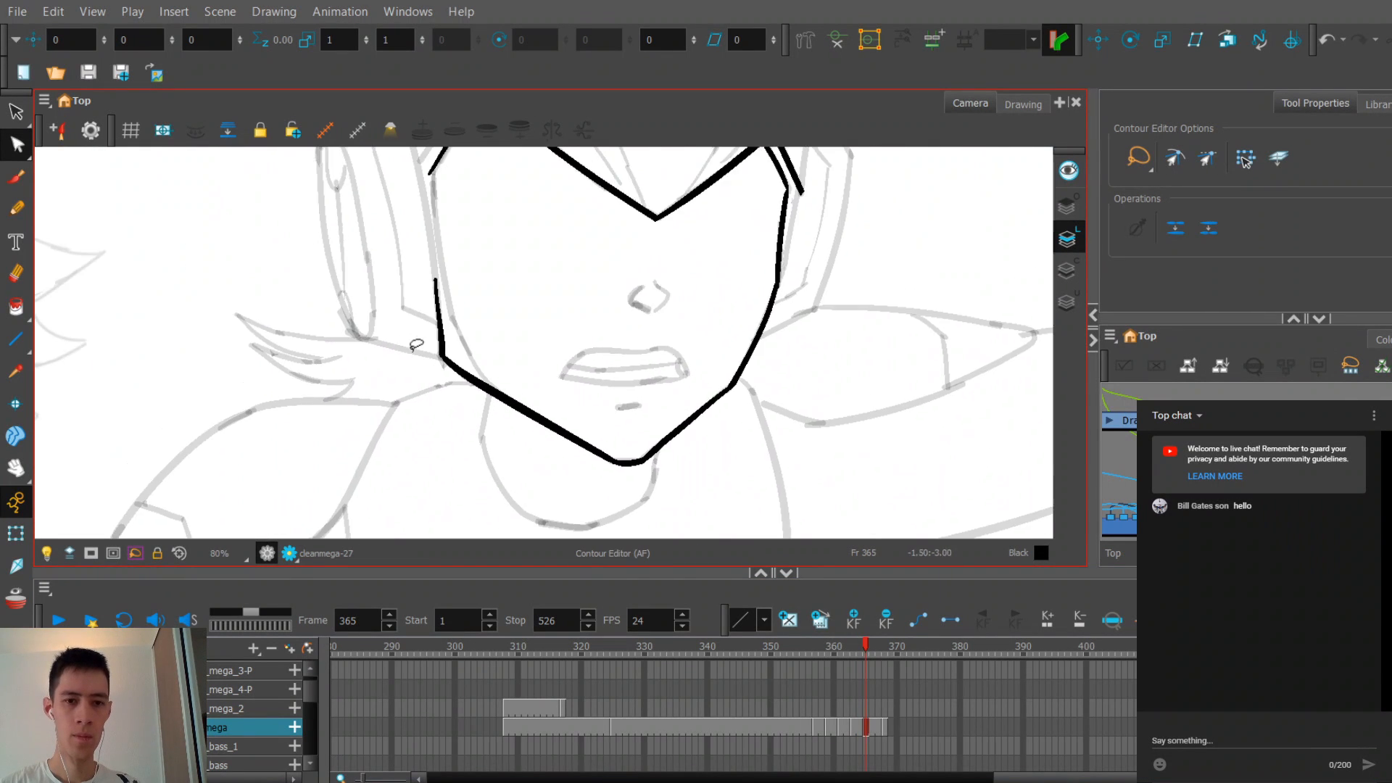
{"action": "scroll", "coordinate": [416, 345], "scroll_direction": "down", "scroll_amount": 1}
{"action": "scroll", "coordinate": [406, 334], "scroll_direction": "up", "scroll_amount": 1}
{"action": "scroll", "coordinate": [404, 361], "scroll_direction": "down", "scroll_amount": 1}
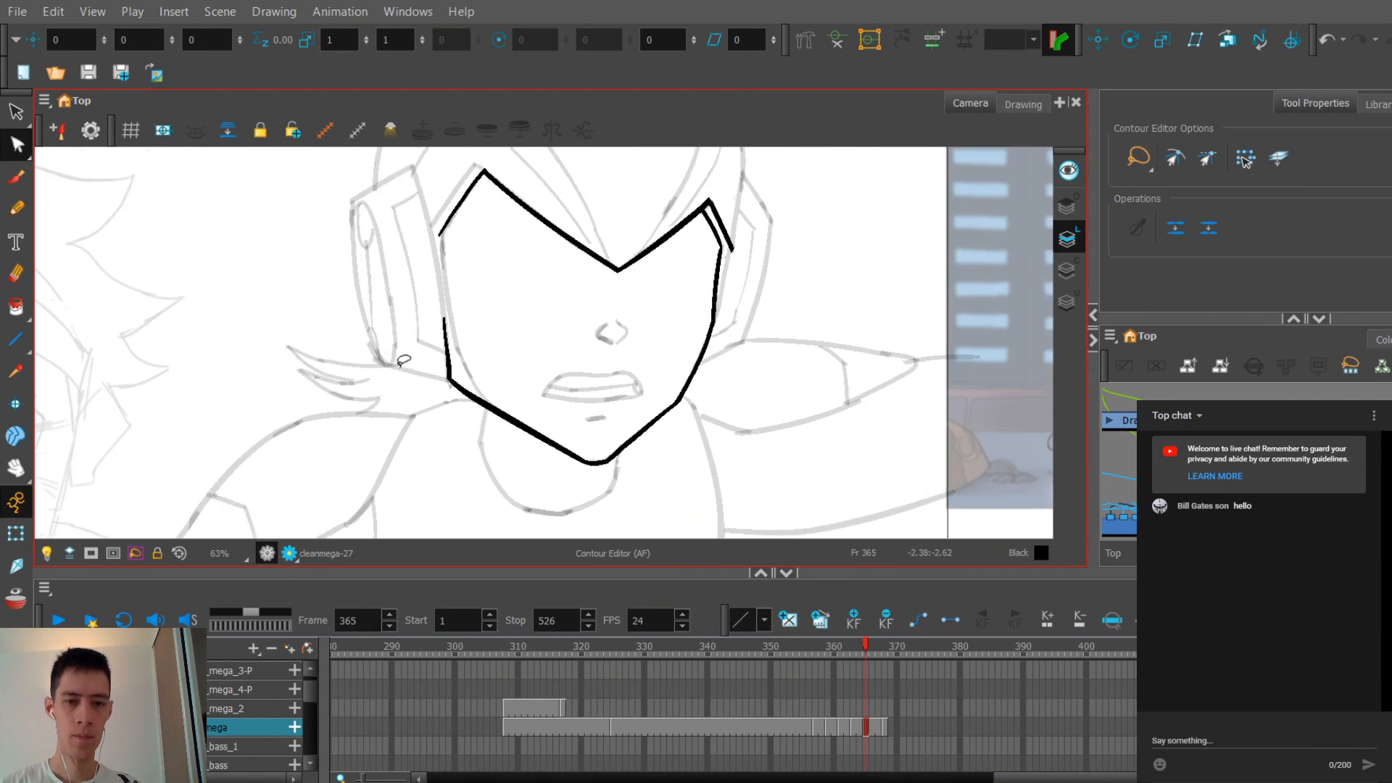
Step: Review the inked drawings from frame 365 back to frame 357, and return to frame 365
{"action": "key", "text": "comma"}
{"action": "key", "text": "1"}
{"action": "key", "text": "1"}
{"action": "key", "text": "comma"}
{"action": "key", "text": "comma"}
{"action": "key", "text": "comma"}
{"action": "key", "text": "comma"}
{"action": "key", "text": "comma"}
{"action": "key", "text": "comma"}
{"action": "key", "text": "comma"}
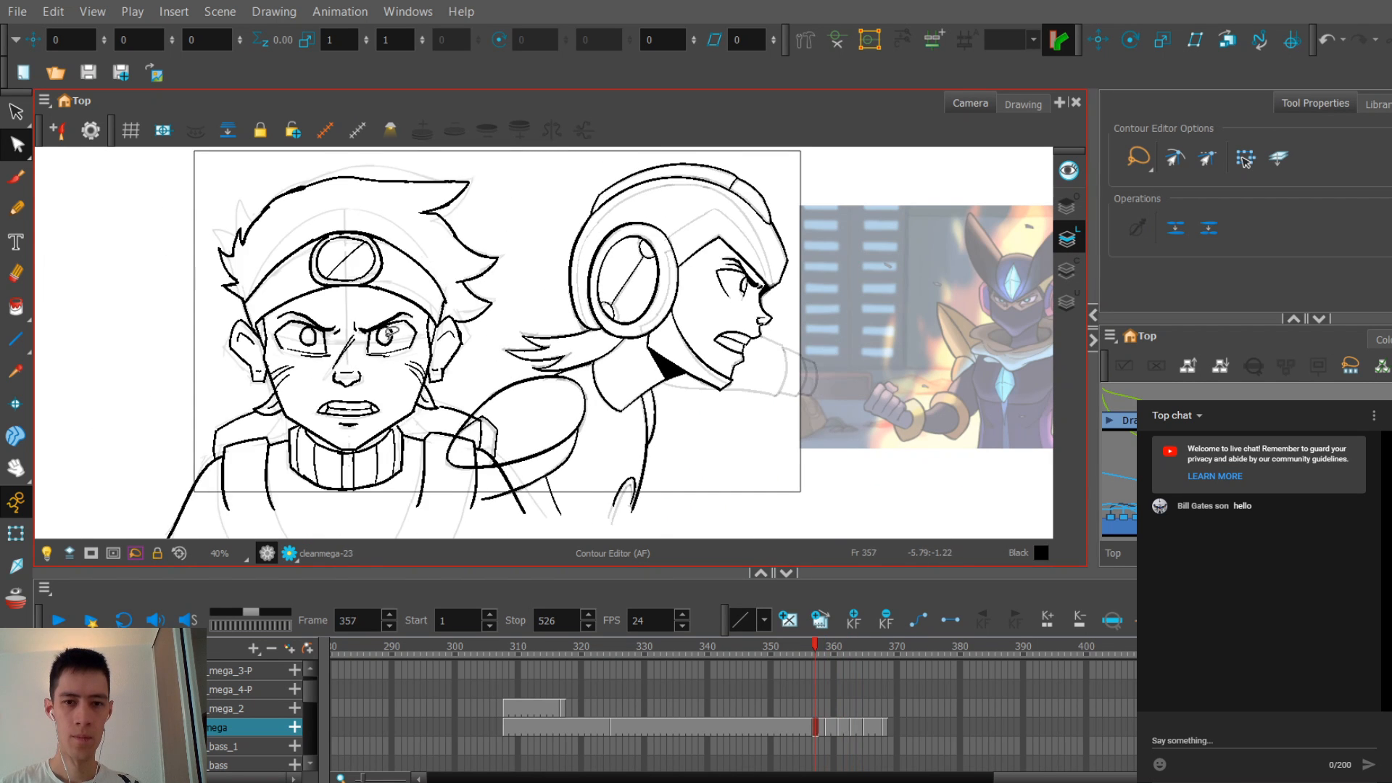
{"action": "key", "text": "period"}
{"action": "key", "text": "period"}
{"action": "key", "text": "period"}
{"action": "key", "text": "period"}
{"action": "key", "text": "period"}
{"action": "key", "text": "period"}
{"action": "key", "text": "period"}
{"action": "key", "text": "period"}
{"action": "scroll", "coordinate": [391, 331], "scroll_direction": "up", "scroll_amount": 2}
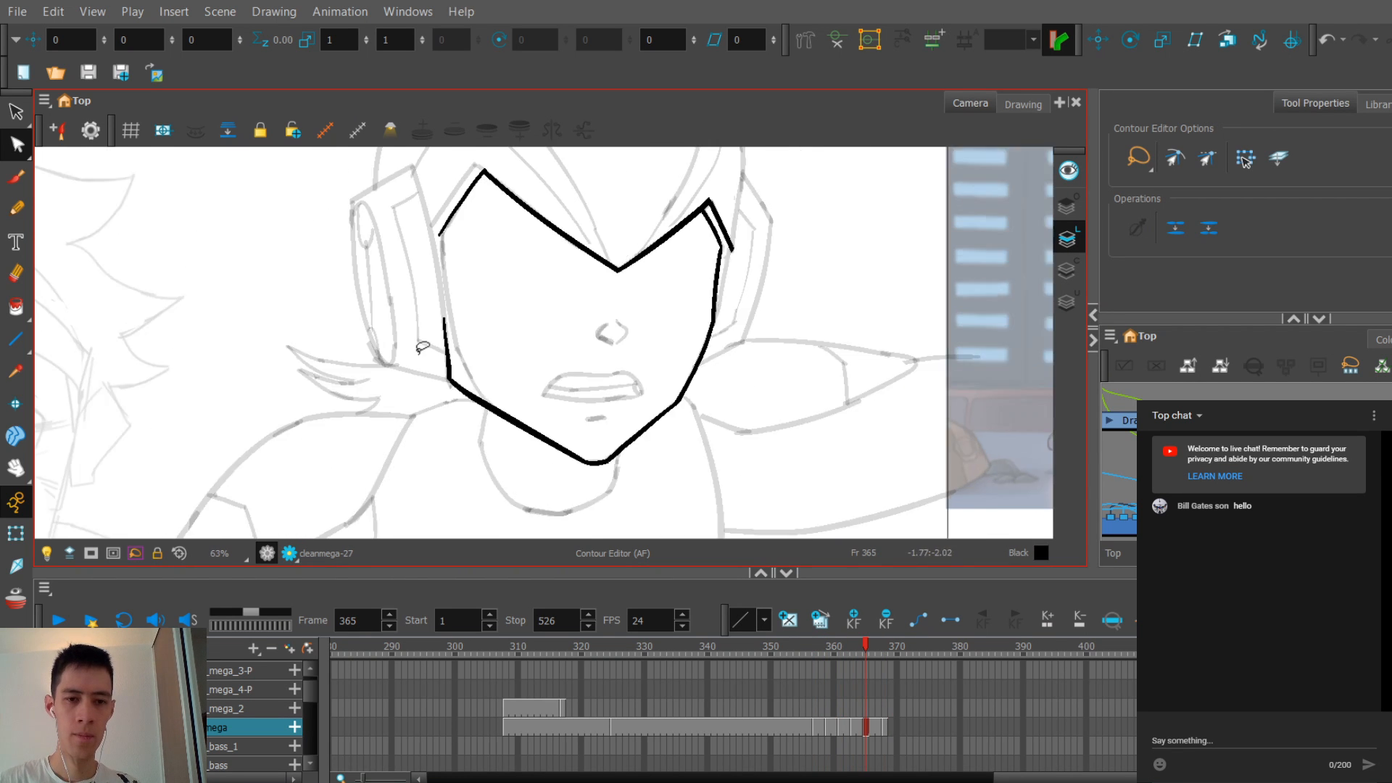
Step: Ink the inner cheek line on frame 365 with the Pencil tool, curving from the left helmet edge down into the jaw near the chin
{"action": "key", "text": "2"}
{"action": "key", "text": "2"}
{"action": "left_click", "coordinate": [16, 210]}
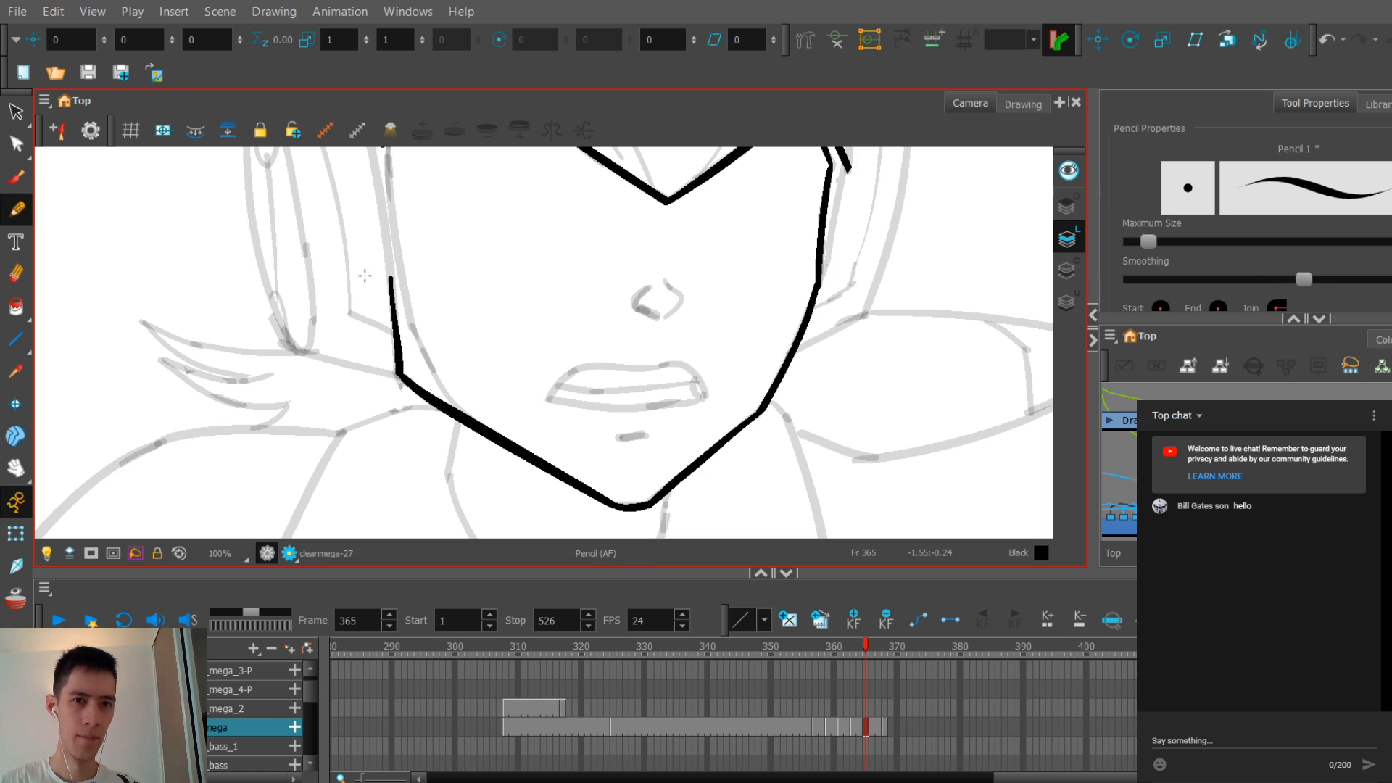
{"action": "key", "text": "2"}
{"action": "mouse_move", "coordinate": [400, 323]}
{"action": "left_mouse_down"}
{"action": "mouse_move", "coordinate": [405, 304]}
{"action": "mouse_move", "coordinate": [416, 334]}
{"action": "left_mouse_up"}
{"action": "key", "text": "1"}
{"action": "key", "text": "comma"}
{"action": "key", "text": "period"}
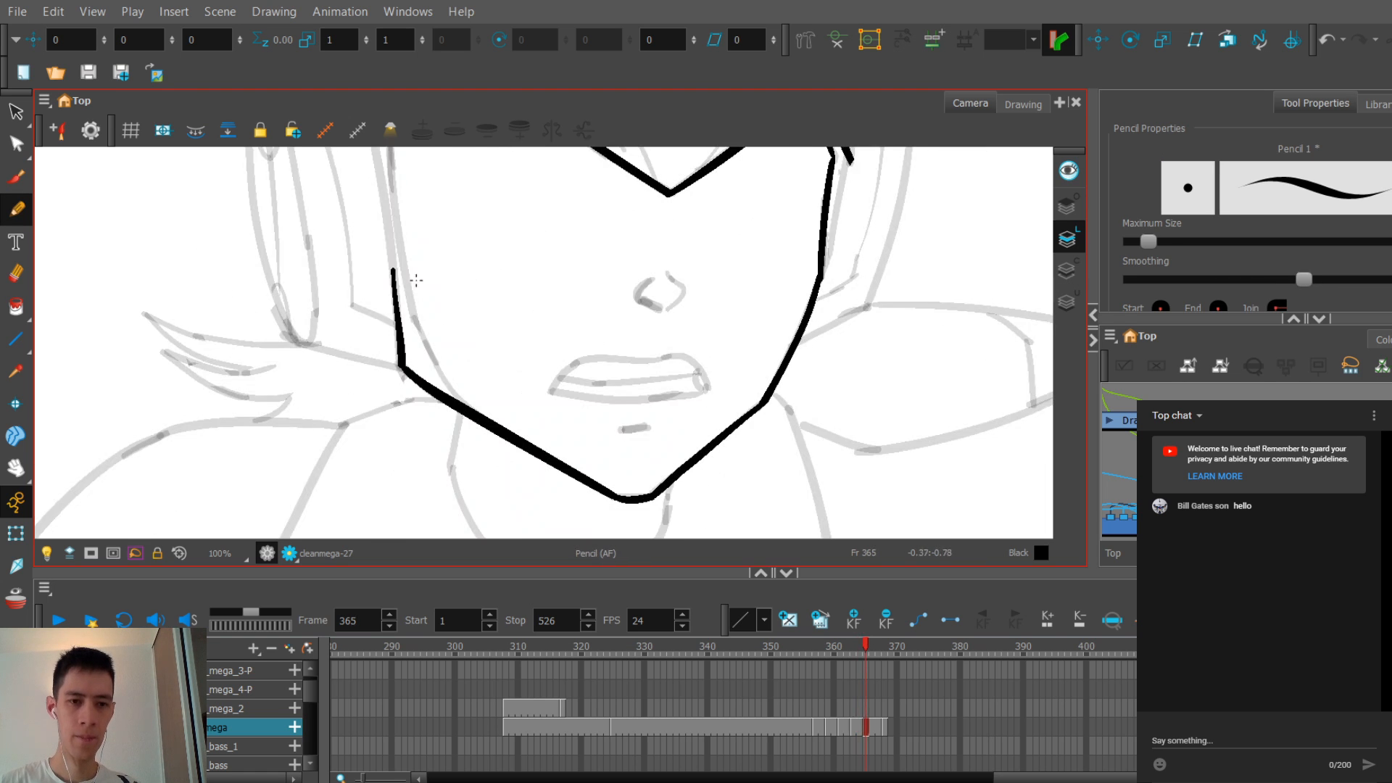
{"action": "left_click_drag", "start_coordinate": [406, 261], "coordinate": [490, 420]}
{"action": "key", "text": "ctrl+z"}
{"action": "mouse_move", "coordinate": [407, 264]}
{"action": "left_mouse_down"}
{"action": "mouse_move", "coordinate": [534, 443]}
{"action": "mouse_move", "coordinate": [588, 482]}
{"action": "left_mouse_up"}
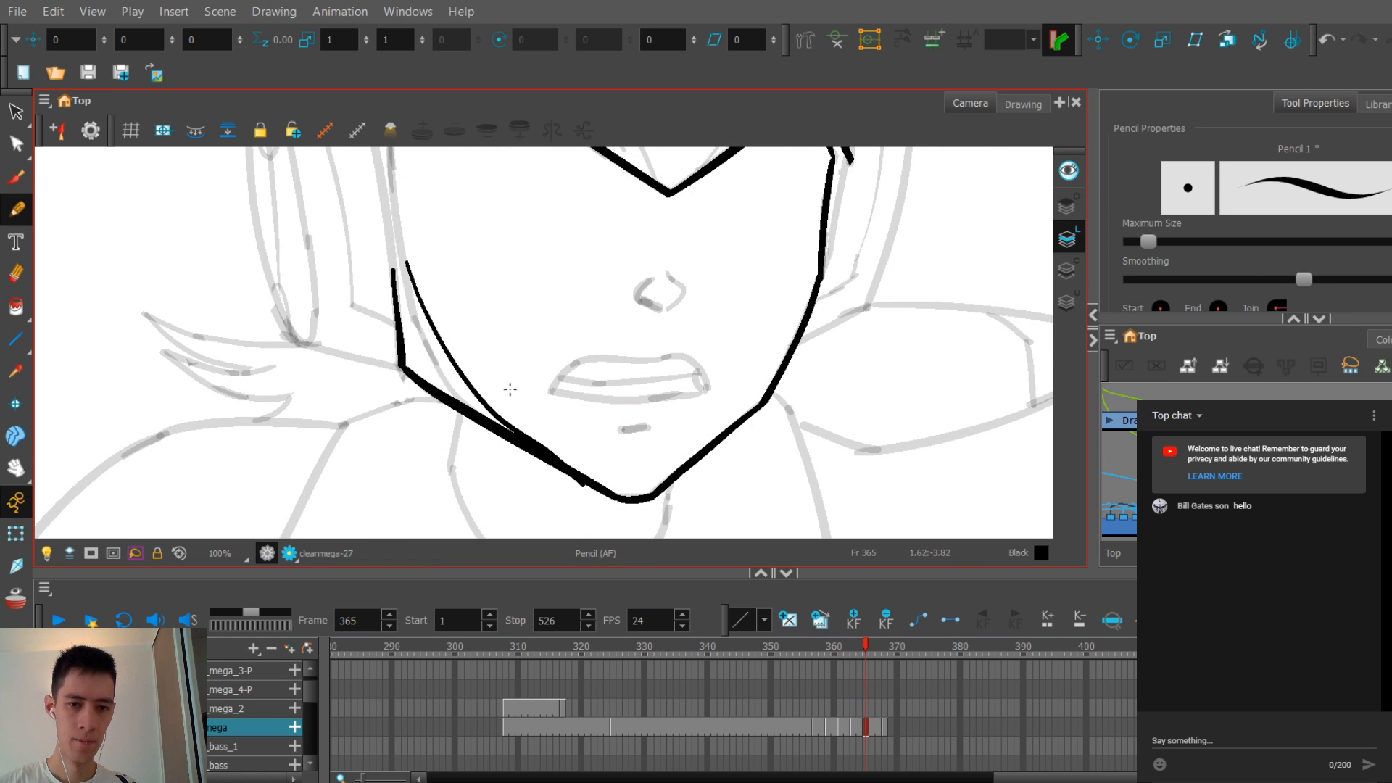
{"action": "key", "text": "ctrl+z"}
{"action": "left_click_drag", "start_coordinate": [474, 392], "coordinate": [587, 482]}
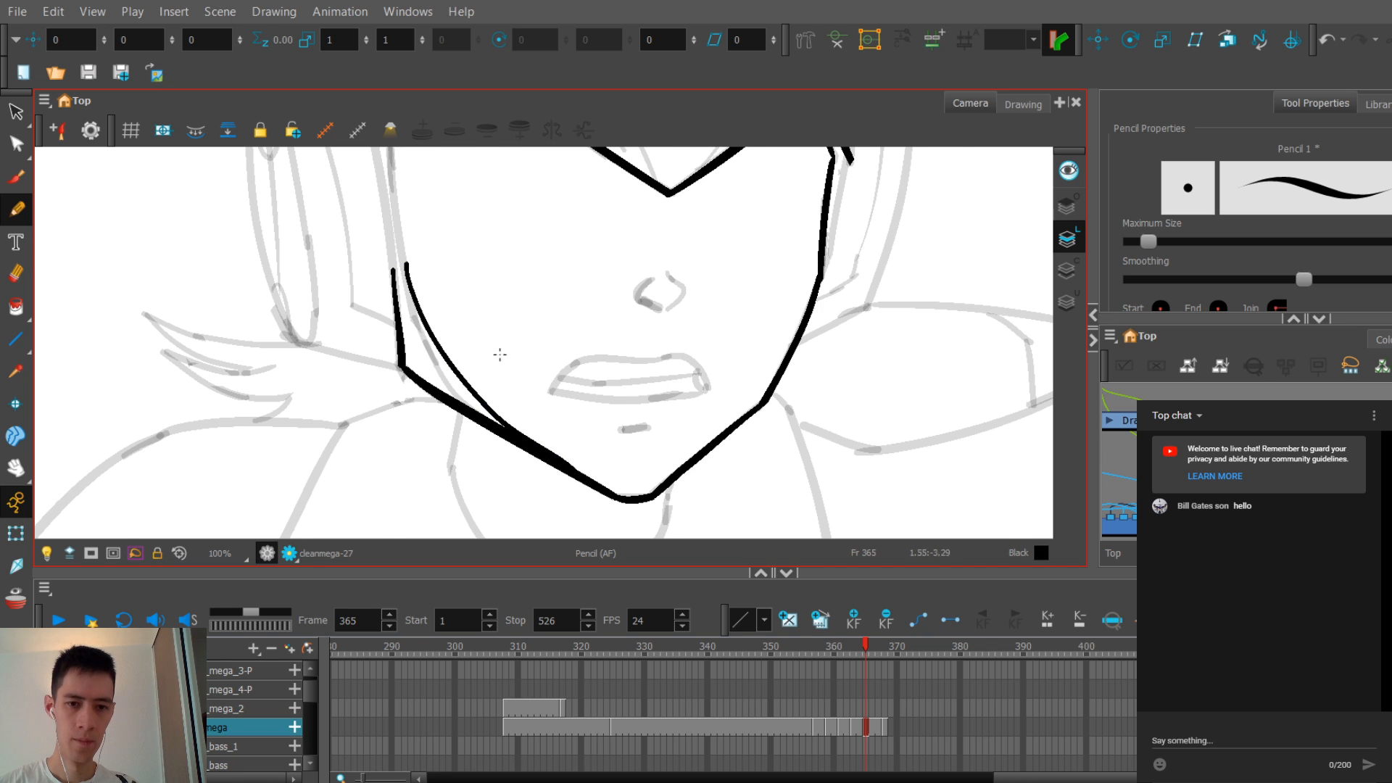
{"action": "scroll", "coordinate": [499, 370], "scroll_direction": "up", "scroll_amount": 3}
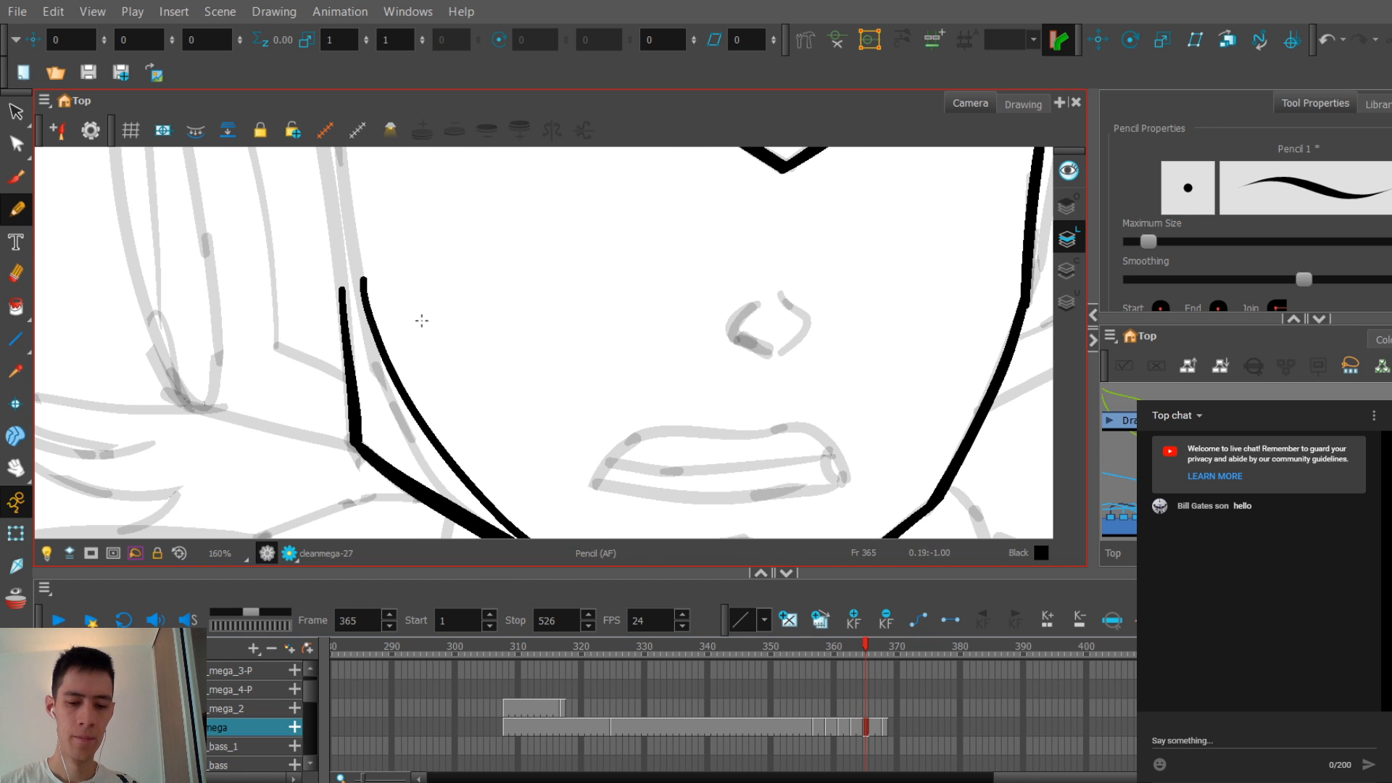
Step: Extend the inner cheek line's upper end and straighten the short outer left jaw line with the Contour Editor
{"action": "key", "text": "alt+q"}
{"action": "key", "text": "ctrl+a"}
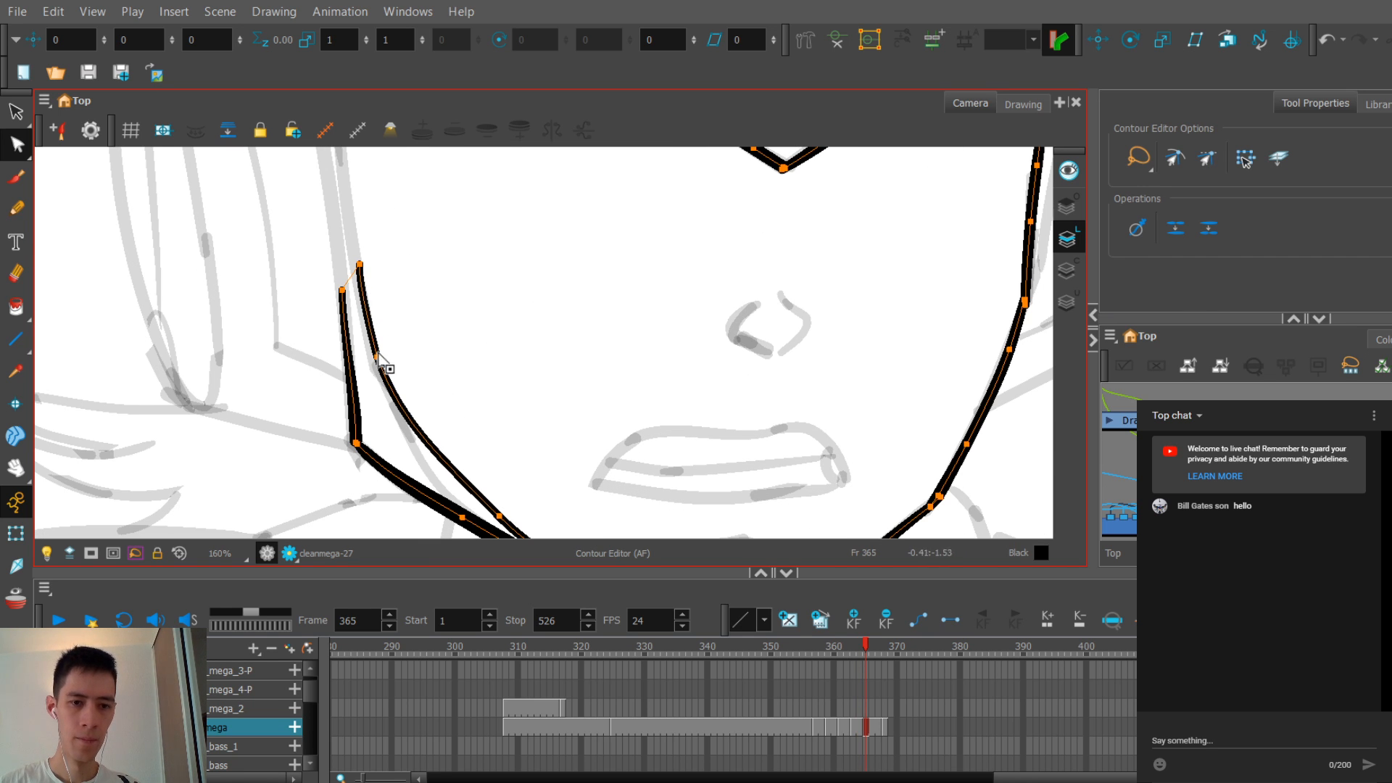
{"action": "scroll", "coordinate": [426, 305], "scroll_direction": "down", "scroll_amount": 3}
{"action": "scroll", "coordinate": [431, 330], "scroll_direction": "up", "scroll_amount": 2}
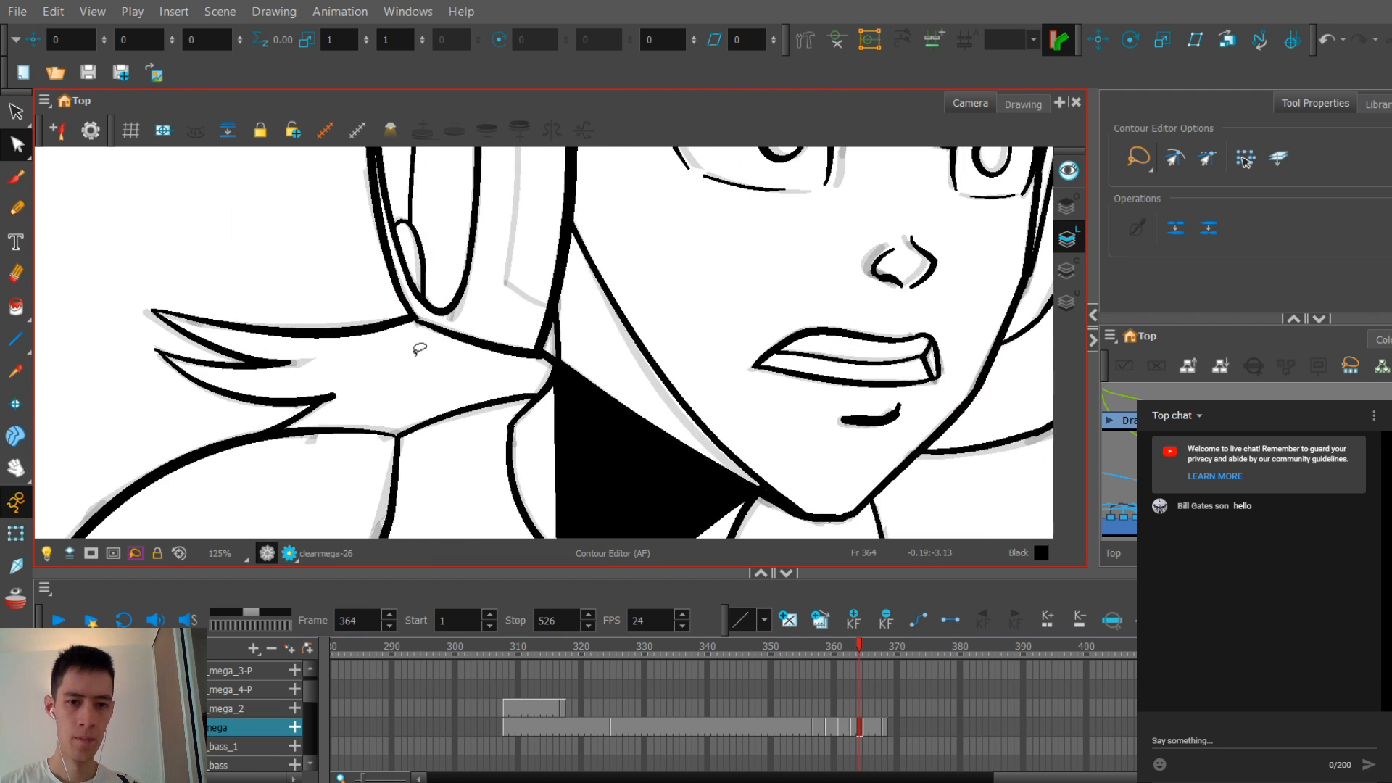
{"action": "left_click_drag", "start_coordinate": [386, 355], "coordinate": [398, 359]}
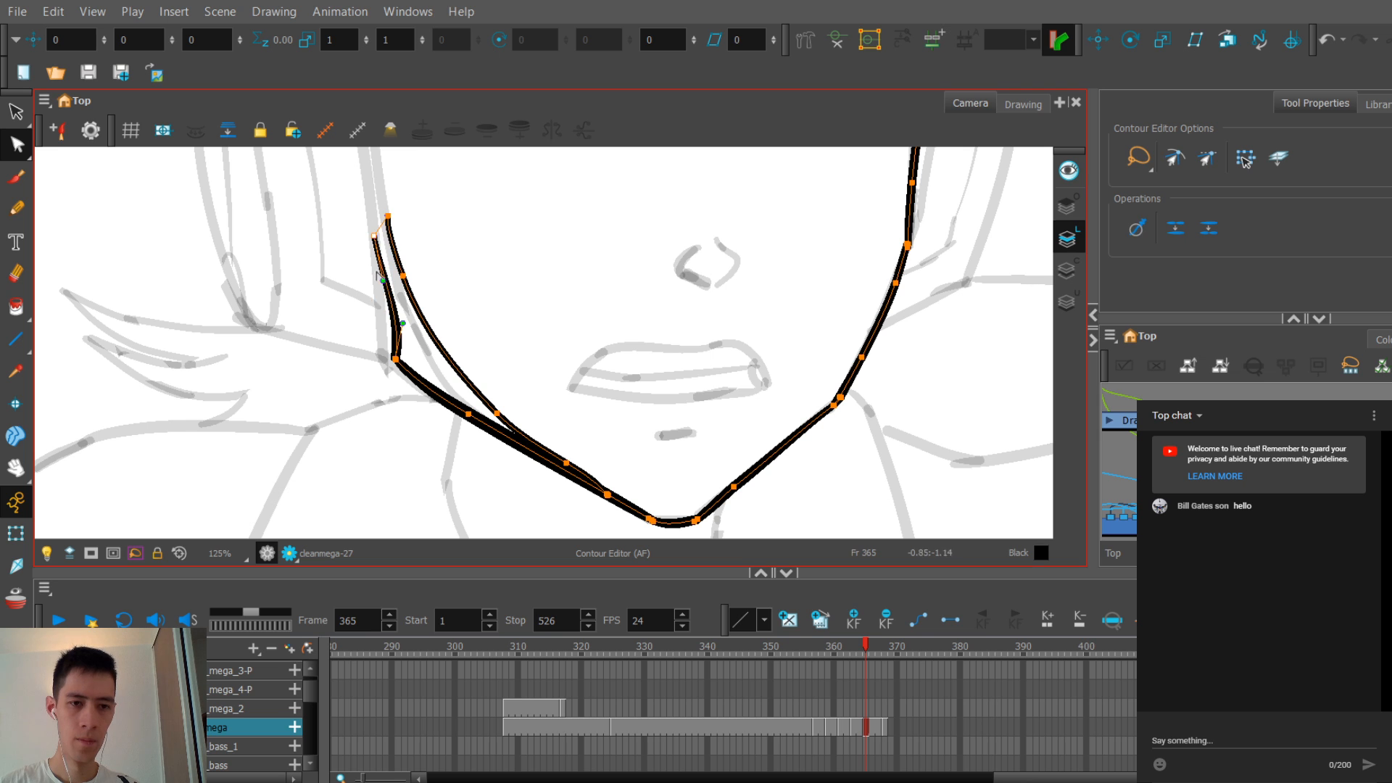
{"action": "left_click", "coordinate": [395, 358]}
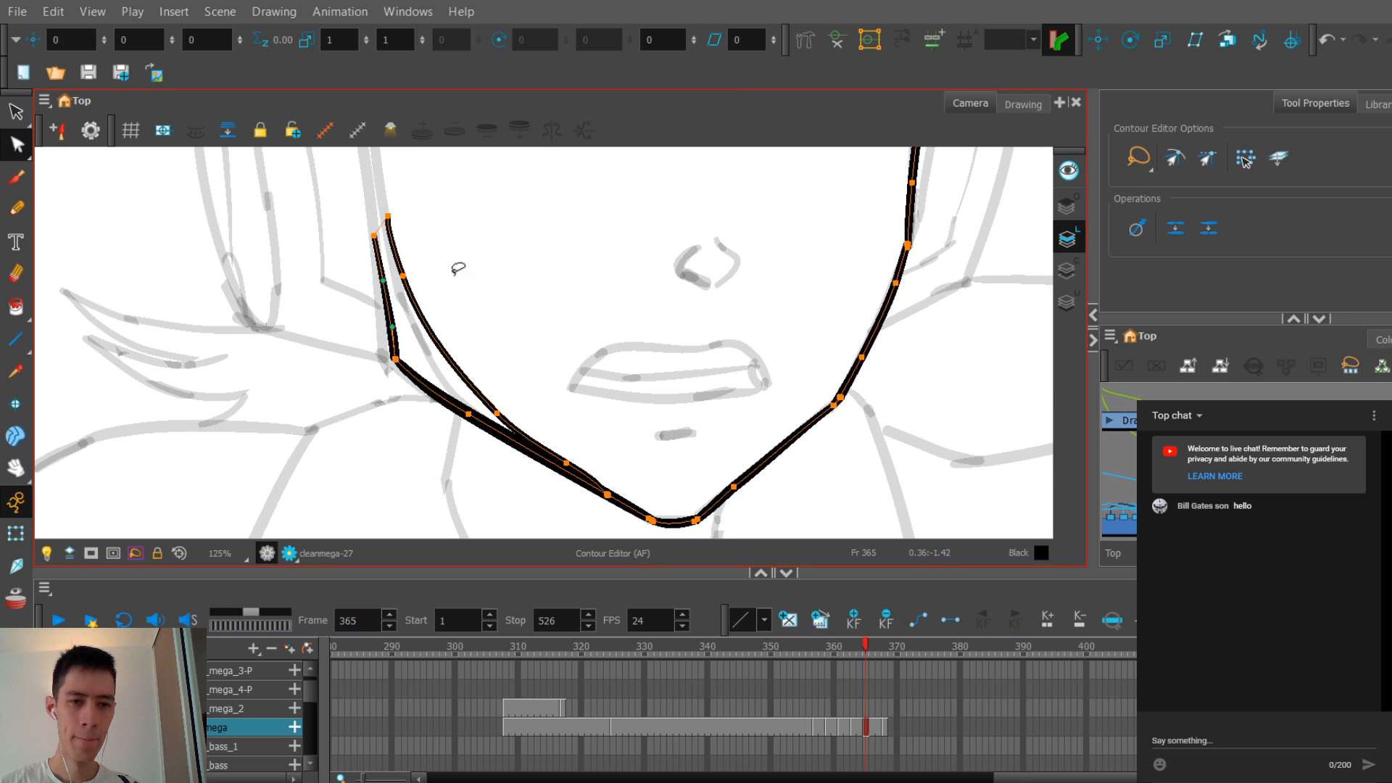
Step: Adjust the contour point where the inner cheek line merges into the lower left jaw line for a smooth join
{"action": "scroll", "coordinate": [458, 268], "scroll_direction": "down", "scroll_amount": 3}
{"action": "left_click_drag", "start_coordinate": [466, 279], "coordinate": [437, 242]}
{"action": "key", "text": "comma"}
{"action": "key", "text": "period"}
{"action": "scroll", "coordinate": [457, 289], "scroll_direction": "up", "scroll_amount": 2}
{"action": "key", "text": "space"}
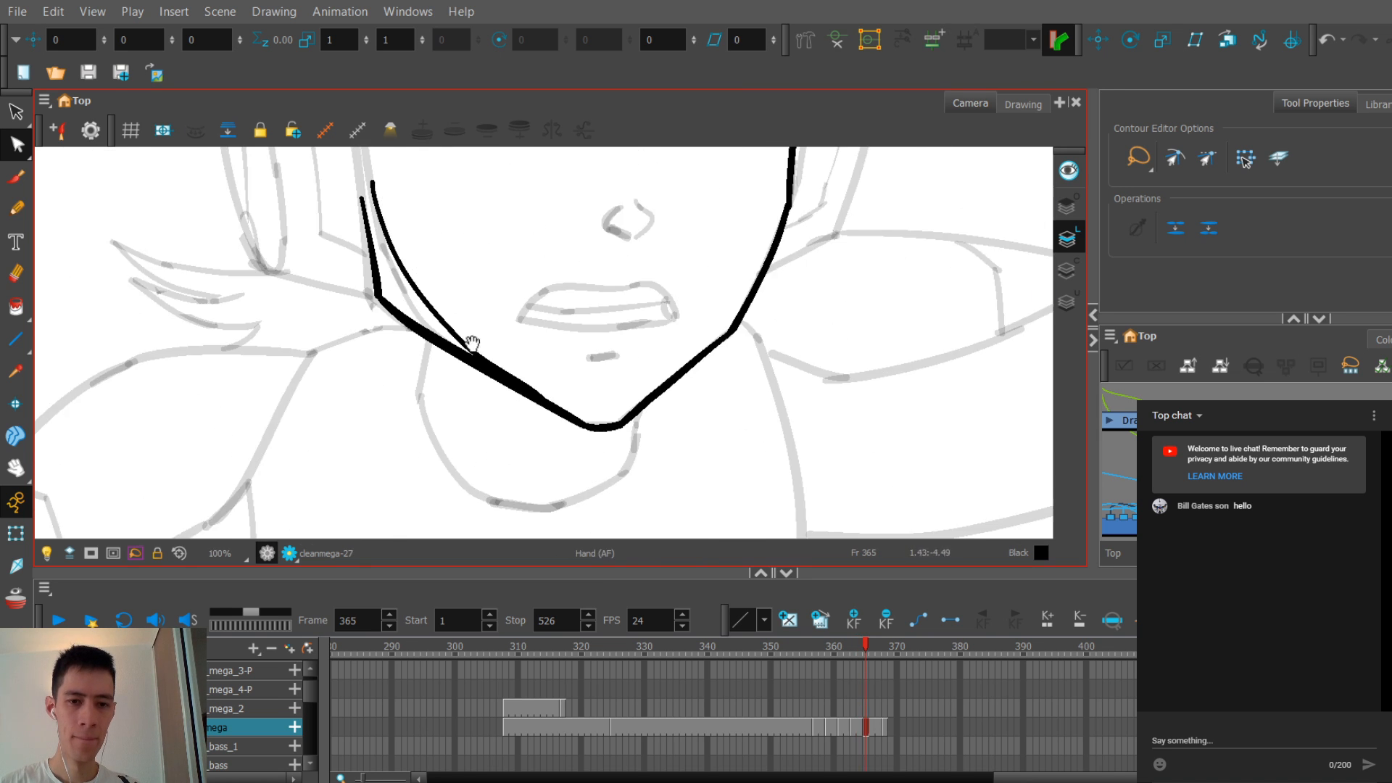
{"action": "key", "text": "2"}
{"action": "left_click", "coordinate": [464, 397]}
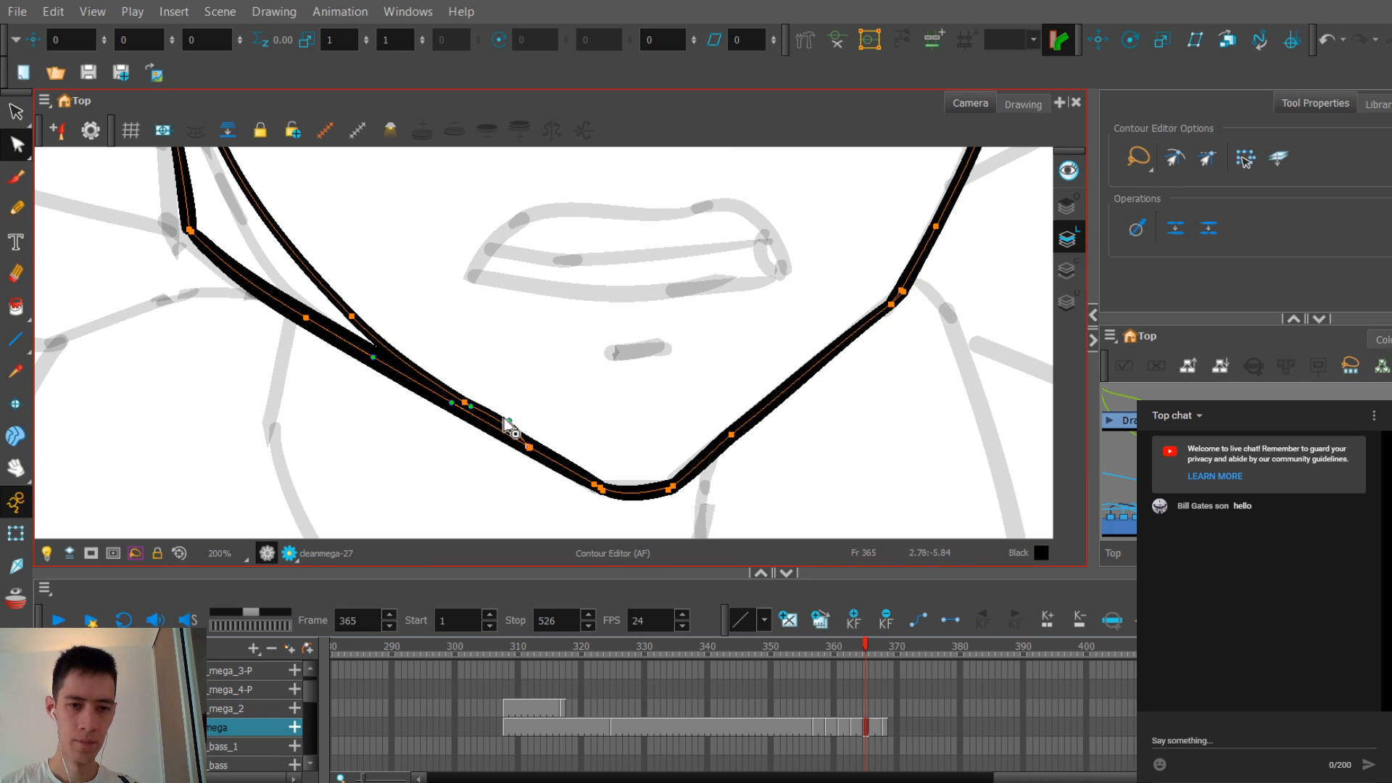
{"action": "scroll", "coordinate": [493, 428], "scroll_direction": "down", "scroll_amount": 5}
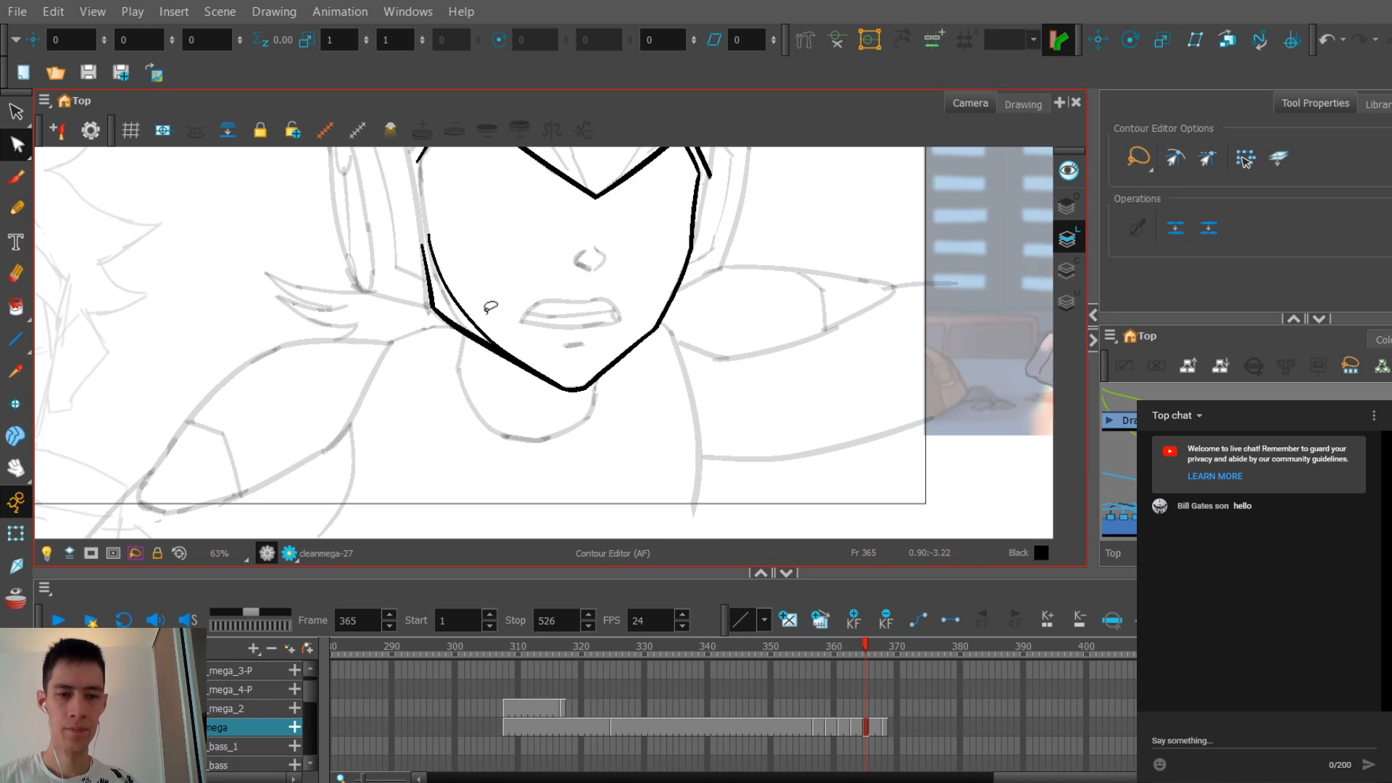
Step: Select the left half of the face opening's top edge and scale it slightly smaller from its upper left corner
{"action": "left_click_drag", "start_coordinate": [506, 320], "coordinate": [511, 368]}
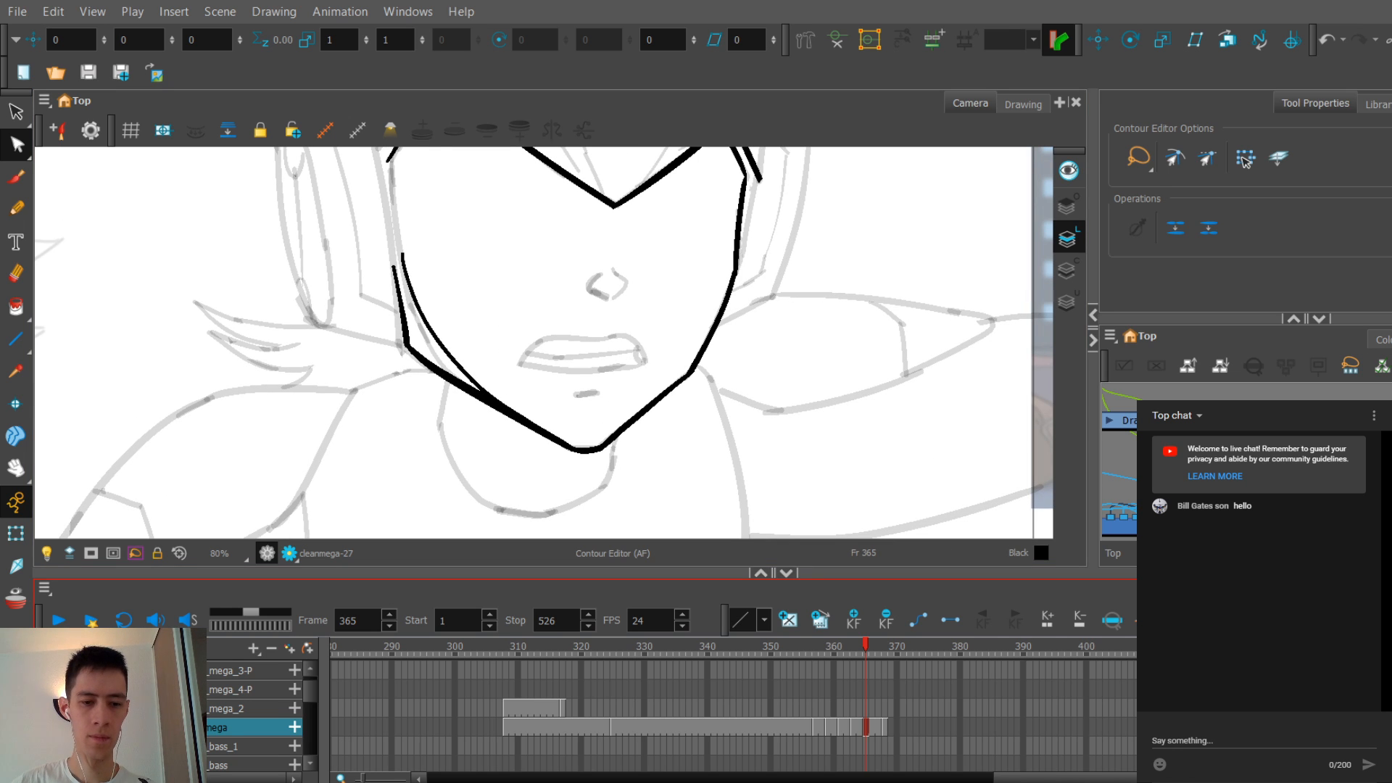
{"action": "left_click_drag", "start_coordinate": [461, 266], "coordinate": [461, 301]}
{"action": "scroll", "coordinate": [461, 301], "scroll_direction": "down", "scroll_amount": 2}
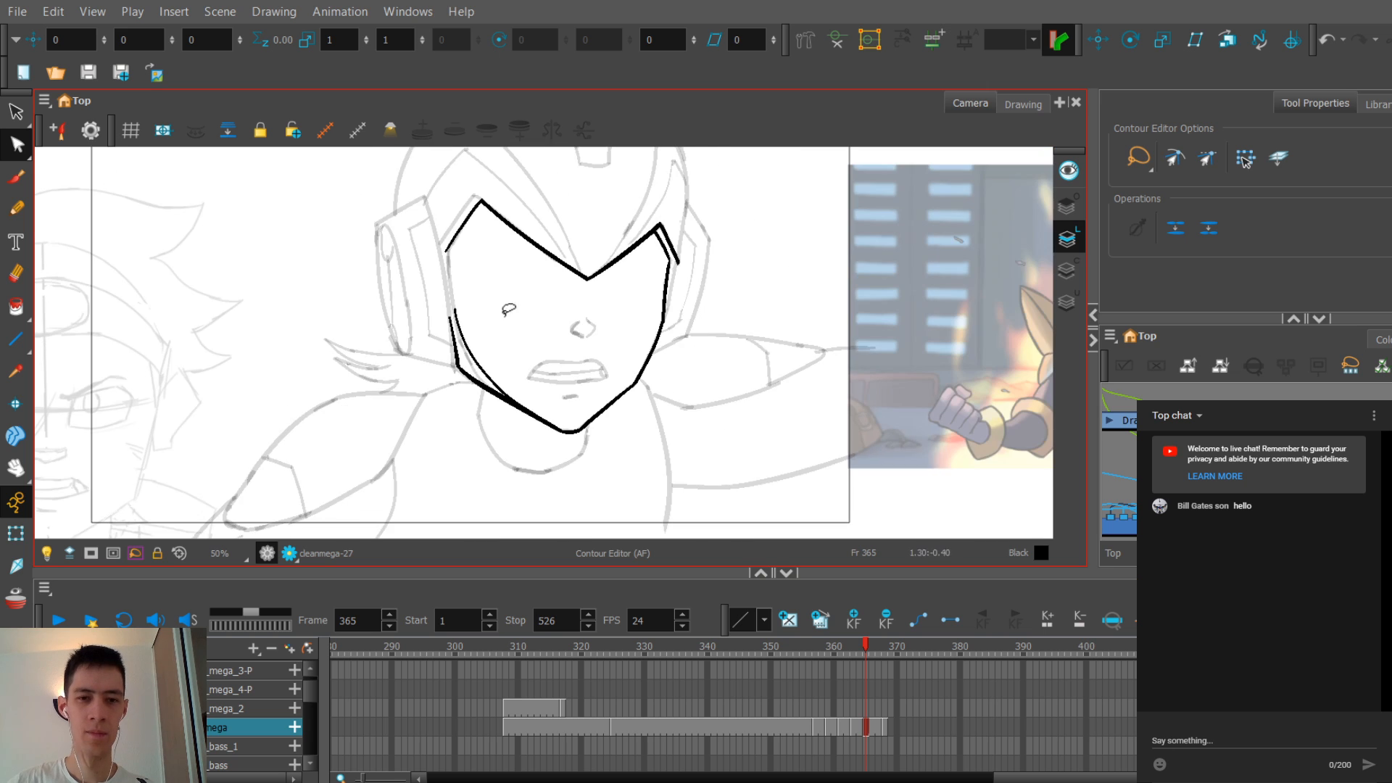
{"action": "scroll", "coordinate": [461, 302], "scroll_direction": "up", "scroll_amount": 1}
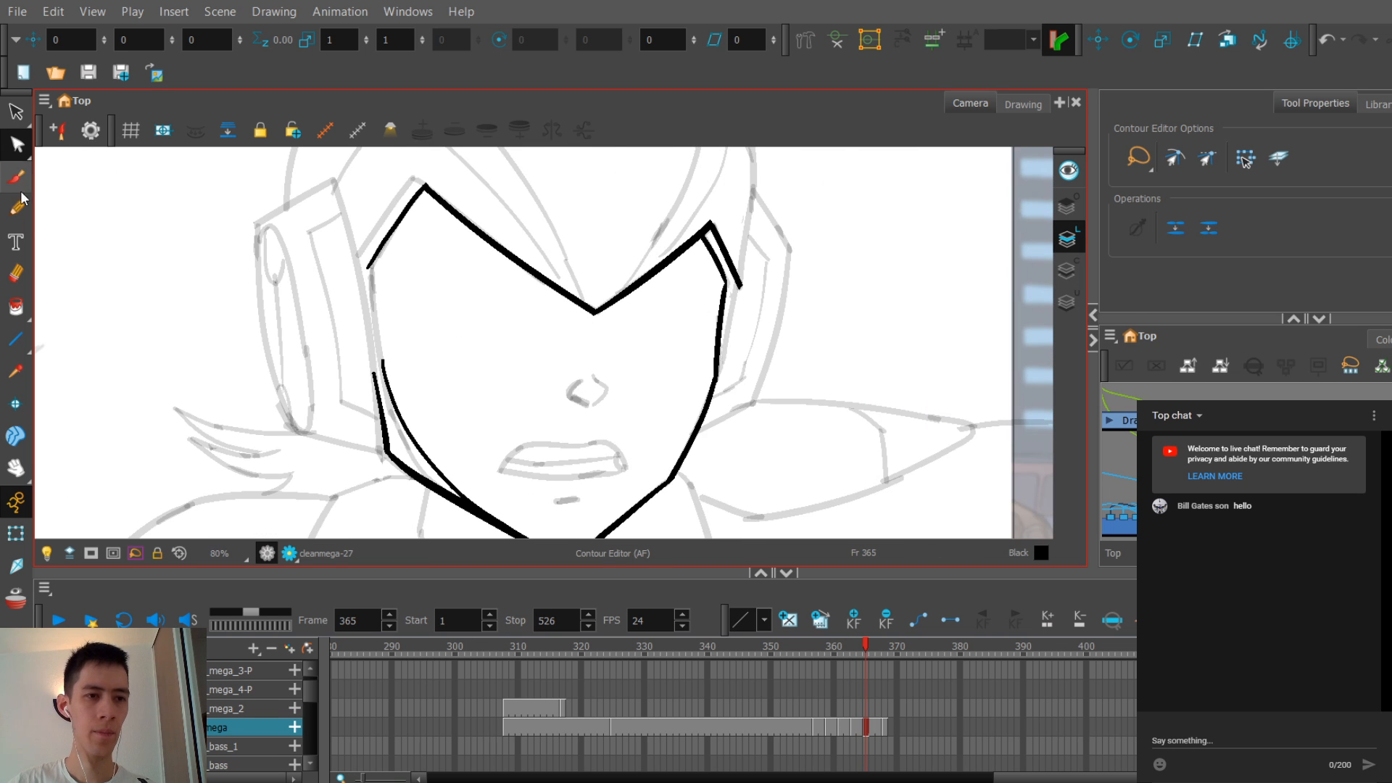
{"action": "key", "text": "alt+slash"}
{"action": "scroll", "coordinate": [407, 337], "scroll_direction": "up", "scroll_amount": 1}
{"action": "mouse_move", "coordinate": [406, 305]}
{"action": "left_mouse_down"}
{"action": "mouse_move", "coordinate": [394, 254]}
{"action": "mouse_move", "coordinate": [395, 288]}
{"action": "mouse_move", "coordinate": [435, 342]}
{"action": "left_mouse_up"}
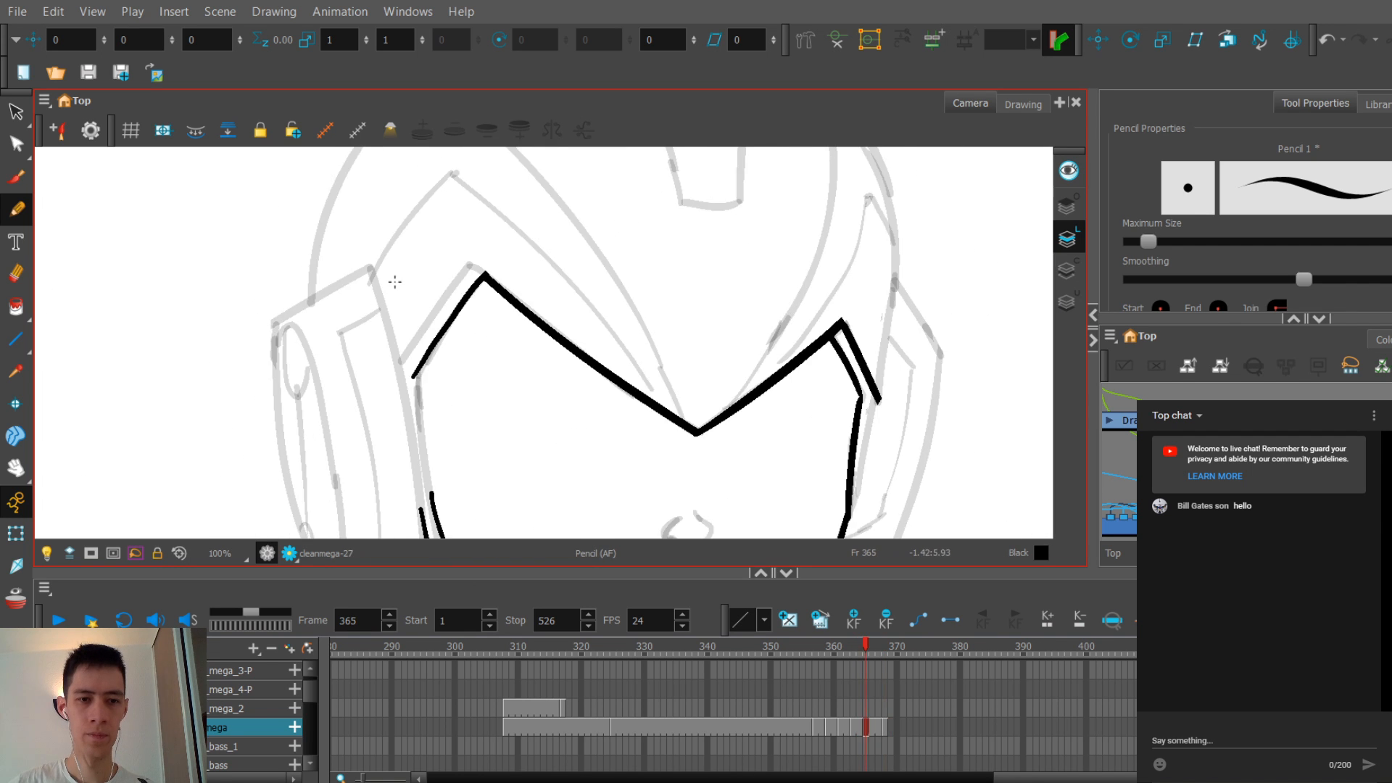
{"action": "scroll", "coordinate": [542, 344], "scroll_direction": "up", "scroll_amount": 1}
{"action": "left_click", "coordinate": [475, 260], "text": "ctrl"}
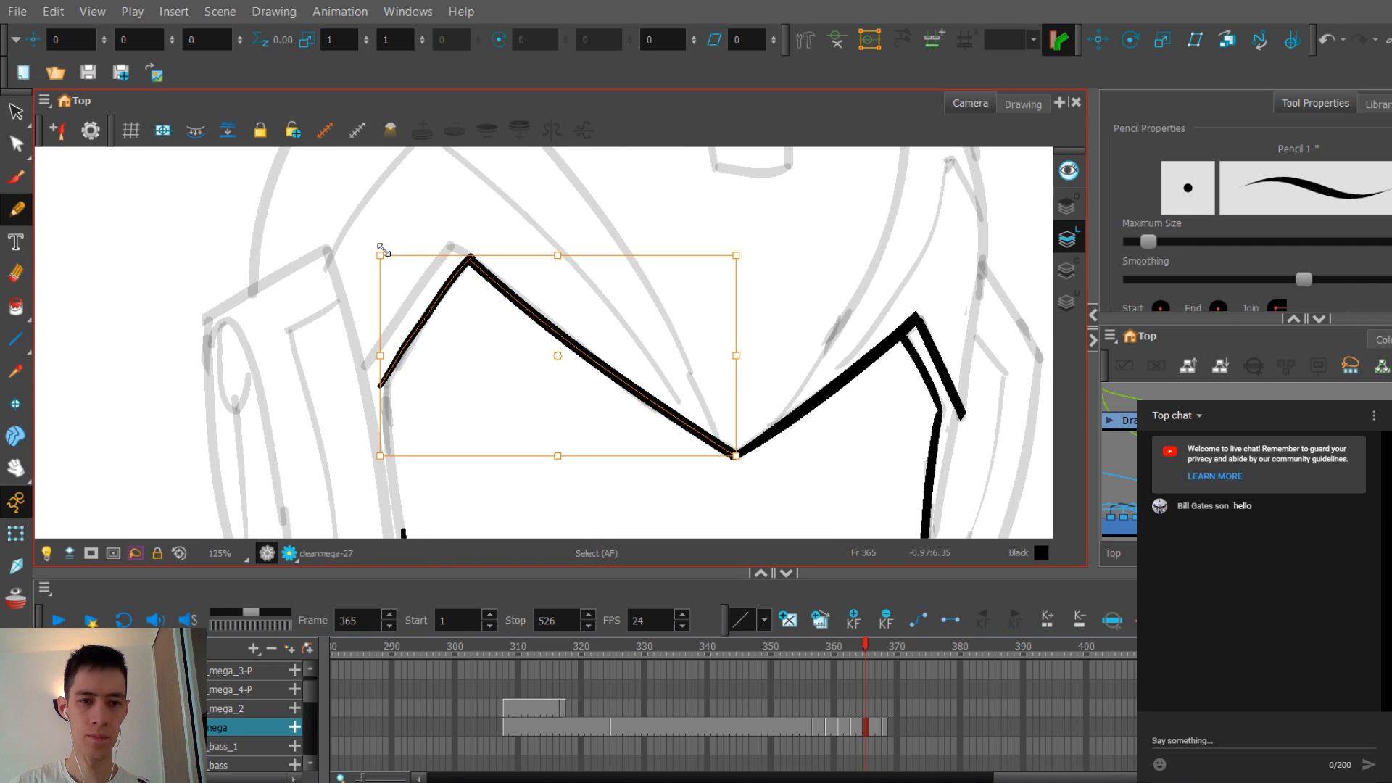
{"action": "left_click_drag", "start_coordinate": [380, 255], "coordinate": [388, 269]}
Step: Extend the face opening's top edge slightly past its left peak, comparing it with the neighbouring frames
{"action": "key", "text": "comma"}
{"action": "key", "text": "period"}
{"action": "key", "text": "period"}
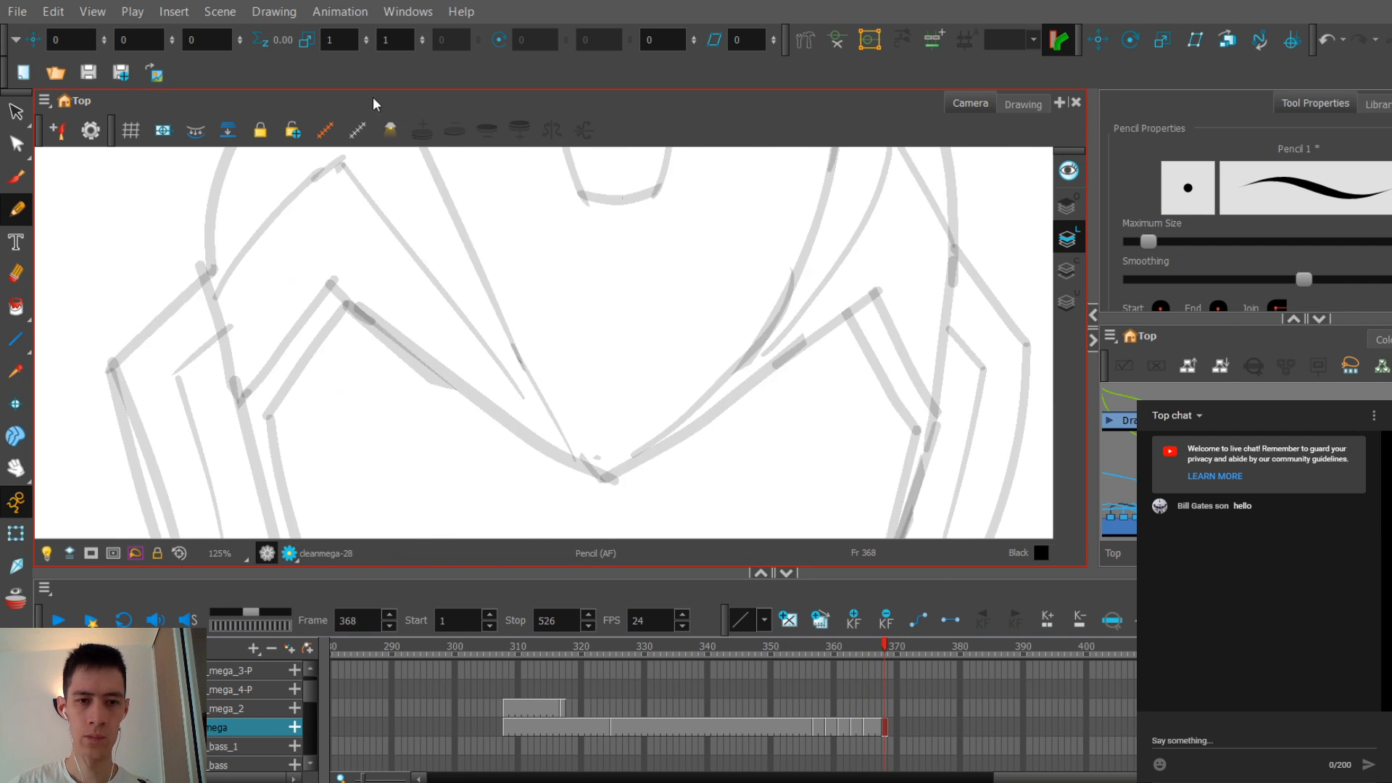
{"action": "key", "text": "comma"}
{"action": "key", "text": "comma"}
{"action": "key", "text": "period"}
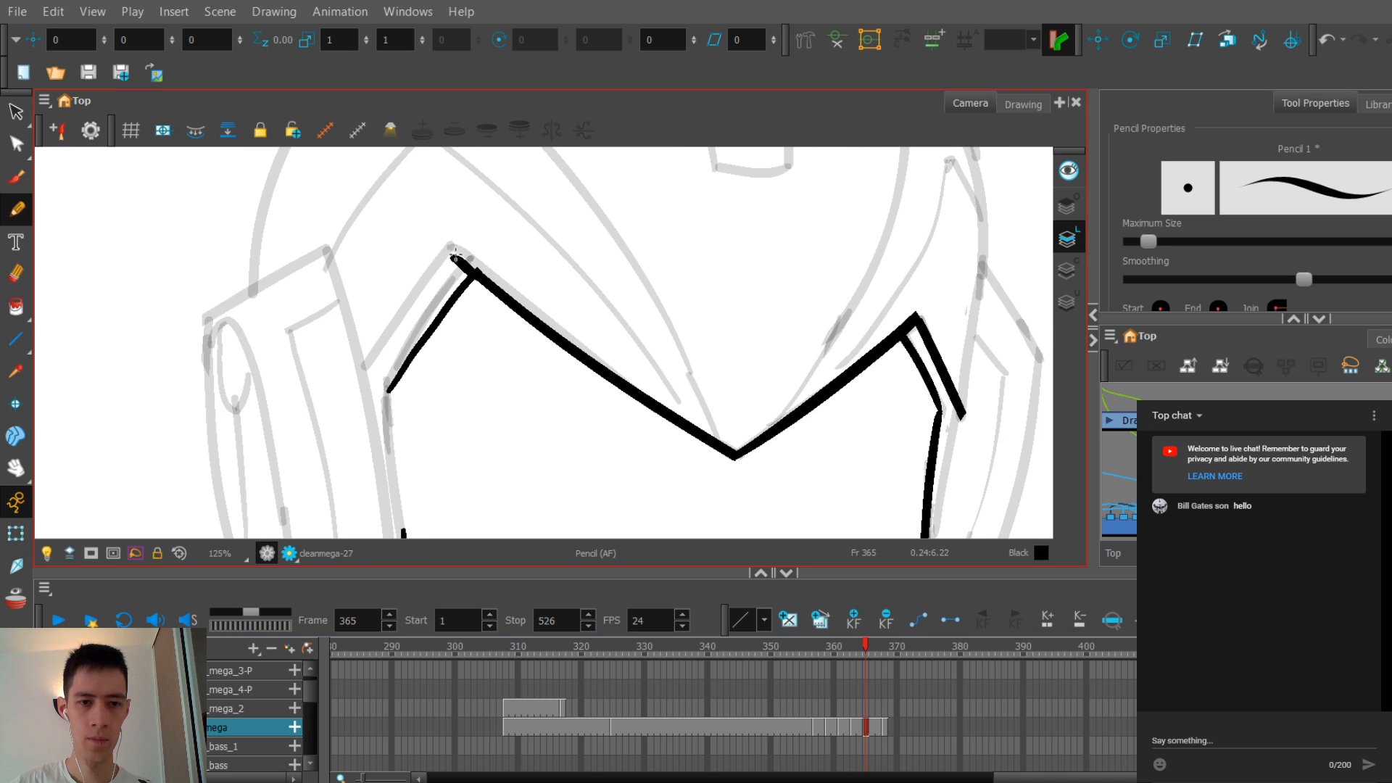
Step: Raise the Pencil smoothing and try an outer line sloping down from the left peak of the face opening
{"action": "left_click", "coordinate": [1376, 284]}
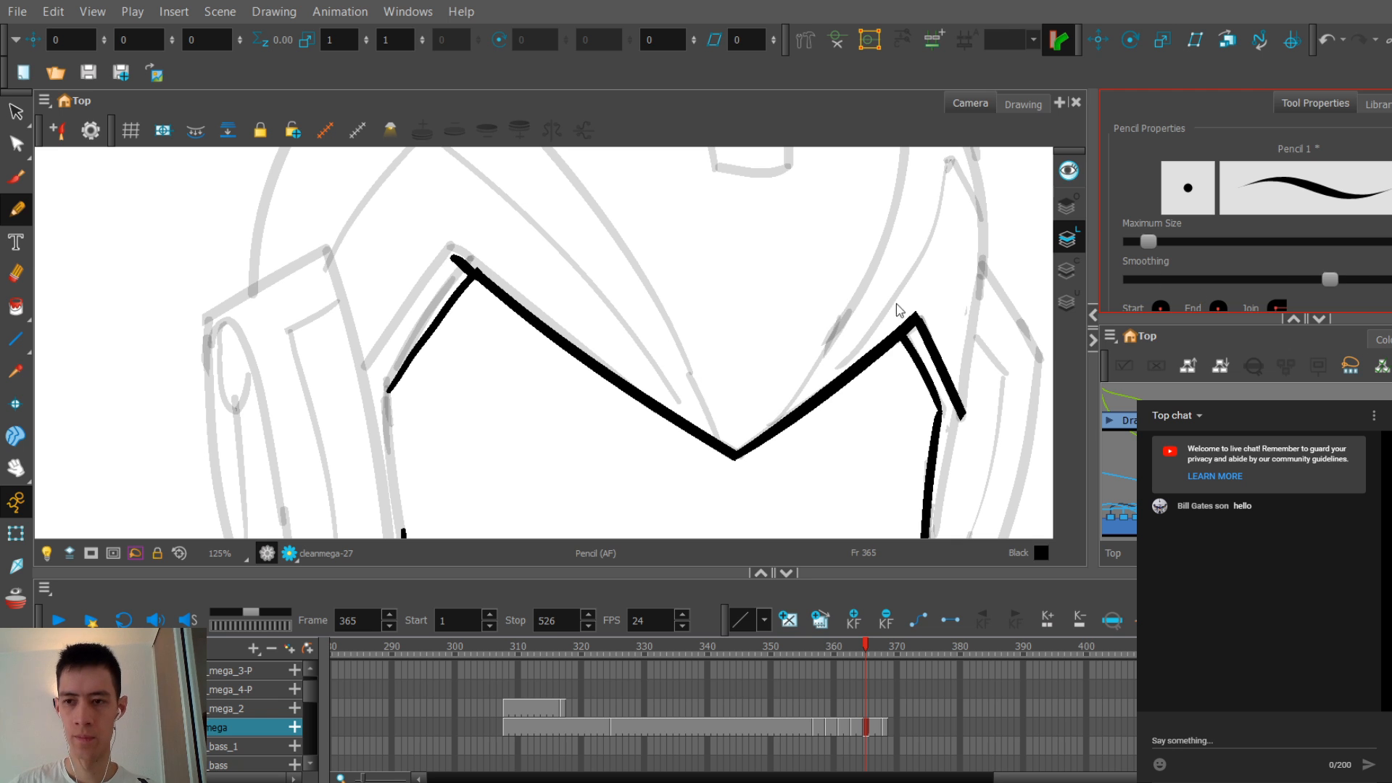
{"action": "left_click_drag", "start_coordinate": [603, 273], "coordinate": [467, 392]}
{"action": "key", "text": "ctrl+z"}
Step: Compare the left peak of the face opening with the preceding inked frames and return to frame 365
{"action": "key", "text": "2"}
{"action": "key", "text": "period"}
{"action": "key", "text": "comma"}
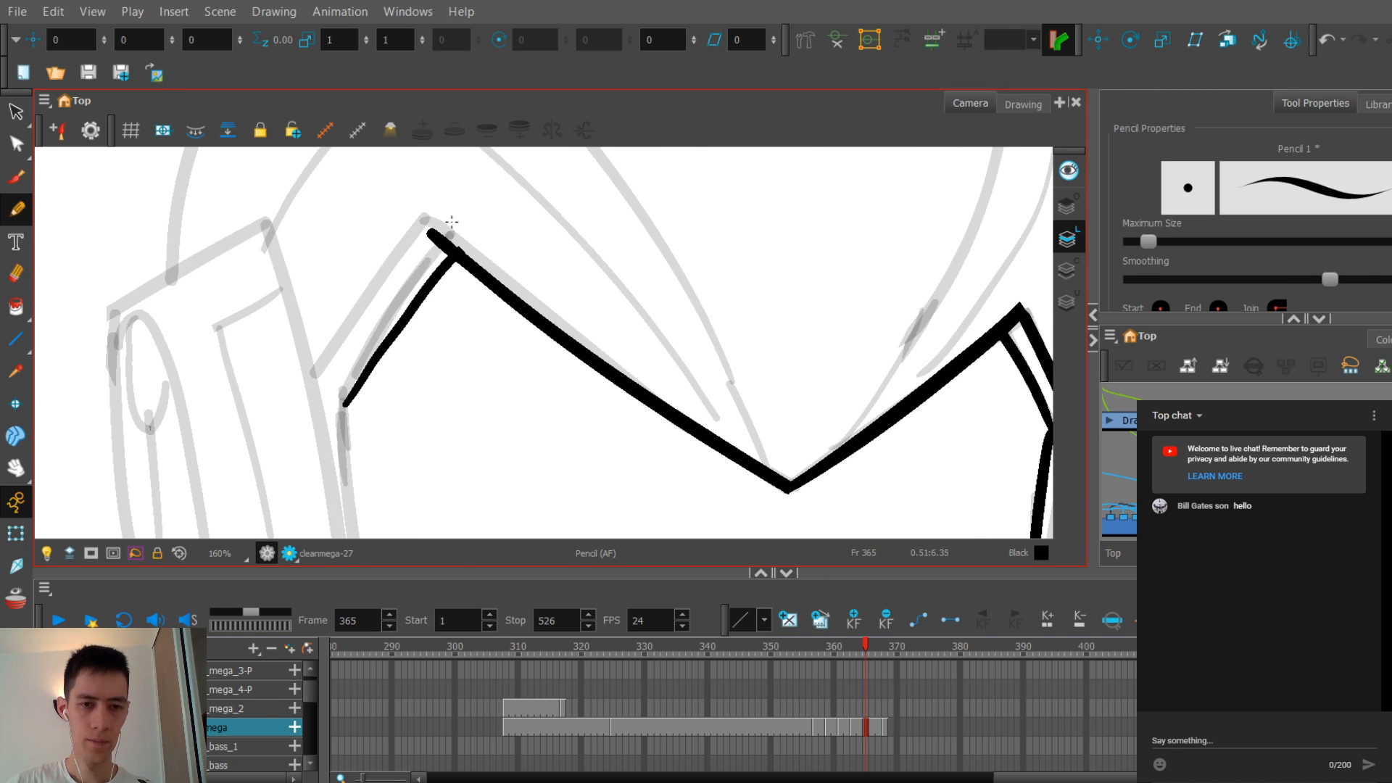
{"action": "key", "text": "1"}
{"action": "key", "text": "1"}
{"action": "key", "text": "f"}
{"action": "key", "text": "g"}
{"action": "key", "text": "g"}
{"action": "key", "text": "f"}
{"action": "key", "text": "2"}
{"action": "key", "text": "f"}
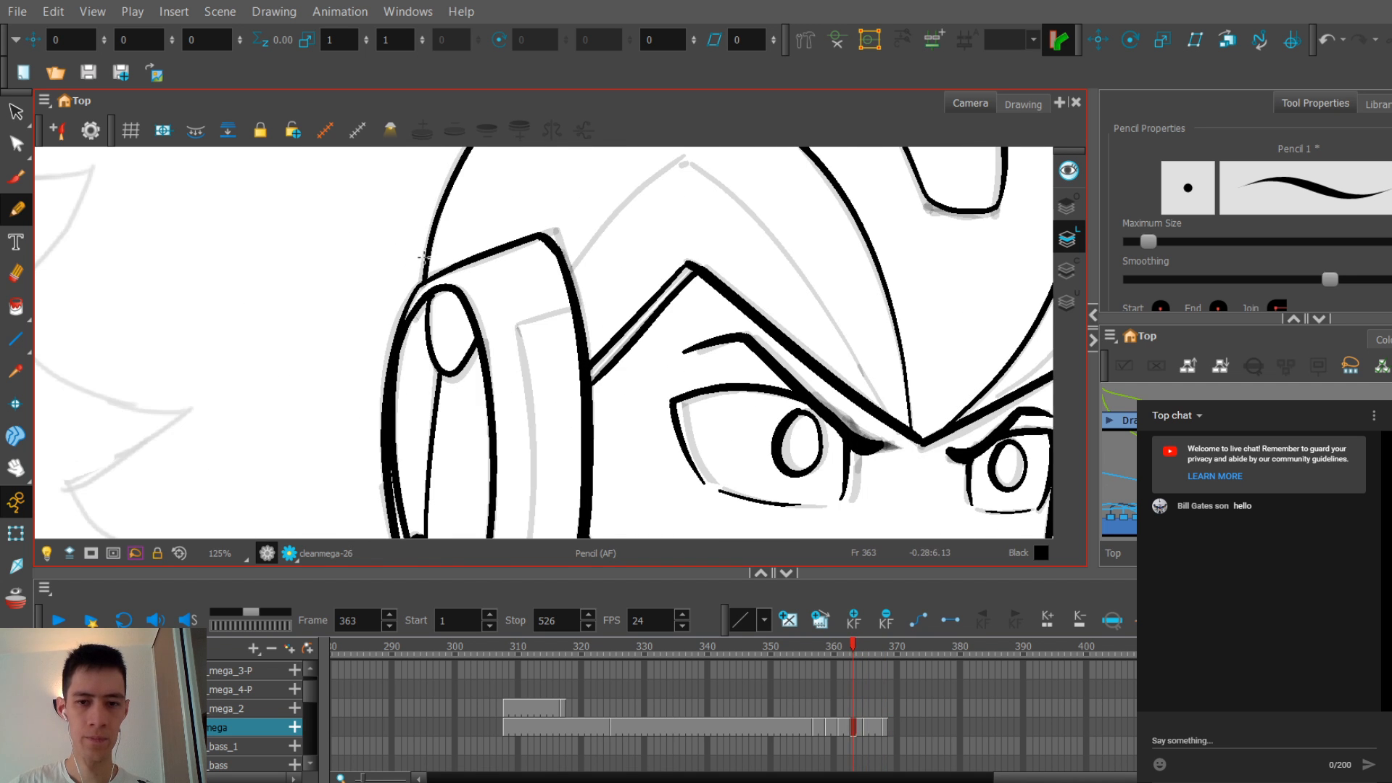
{"action": "key", "text": "g"}
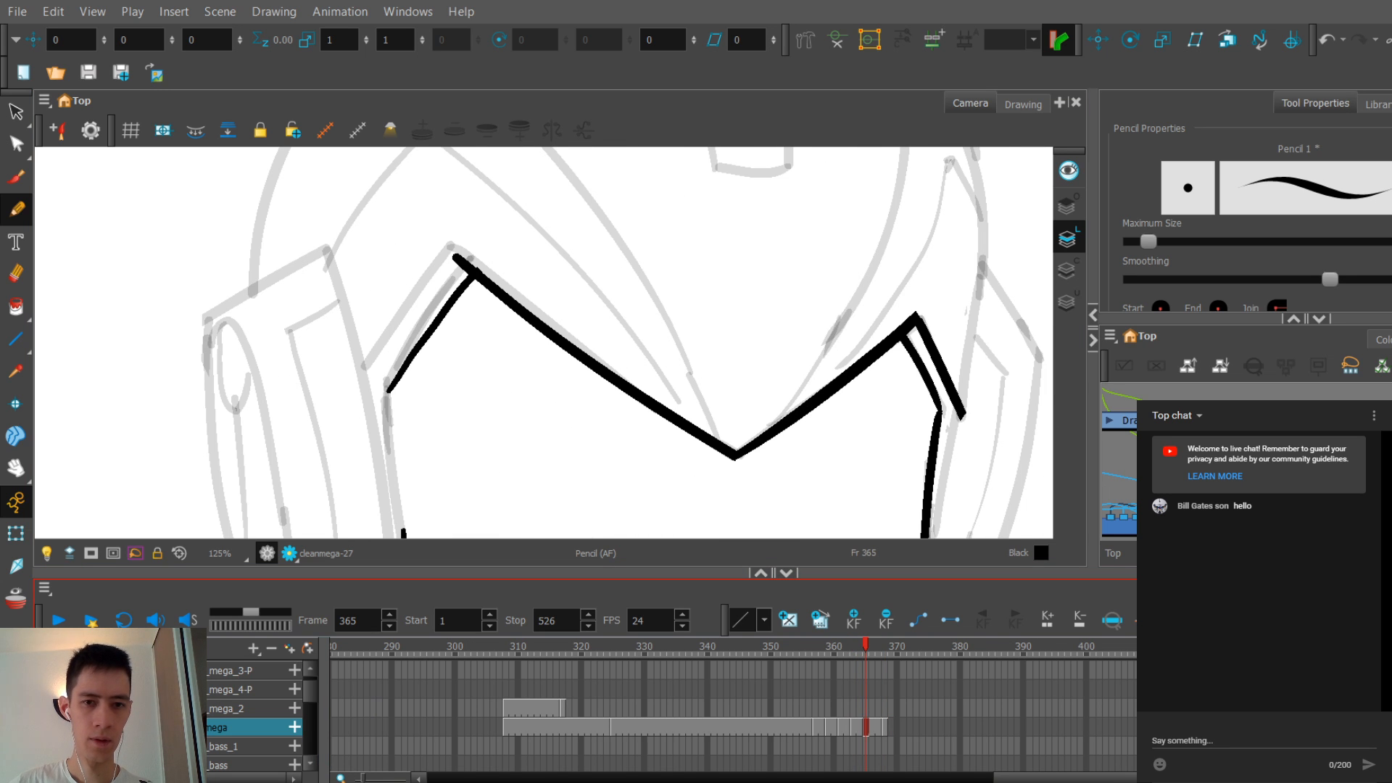
Step: Try to ink the outer edge from the left peak down to the ear piece, toggling the stroke to judge it
{"action": "key", "text": "2"}
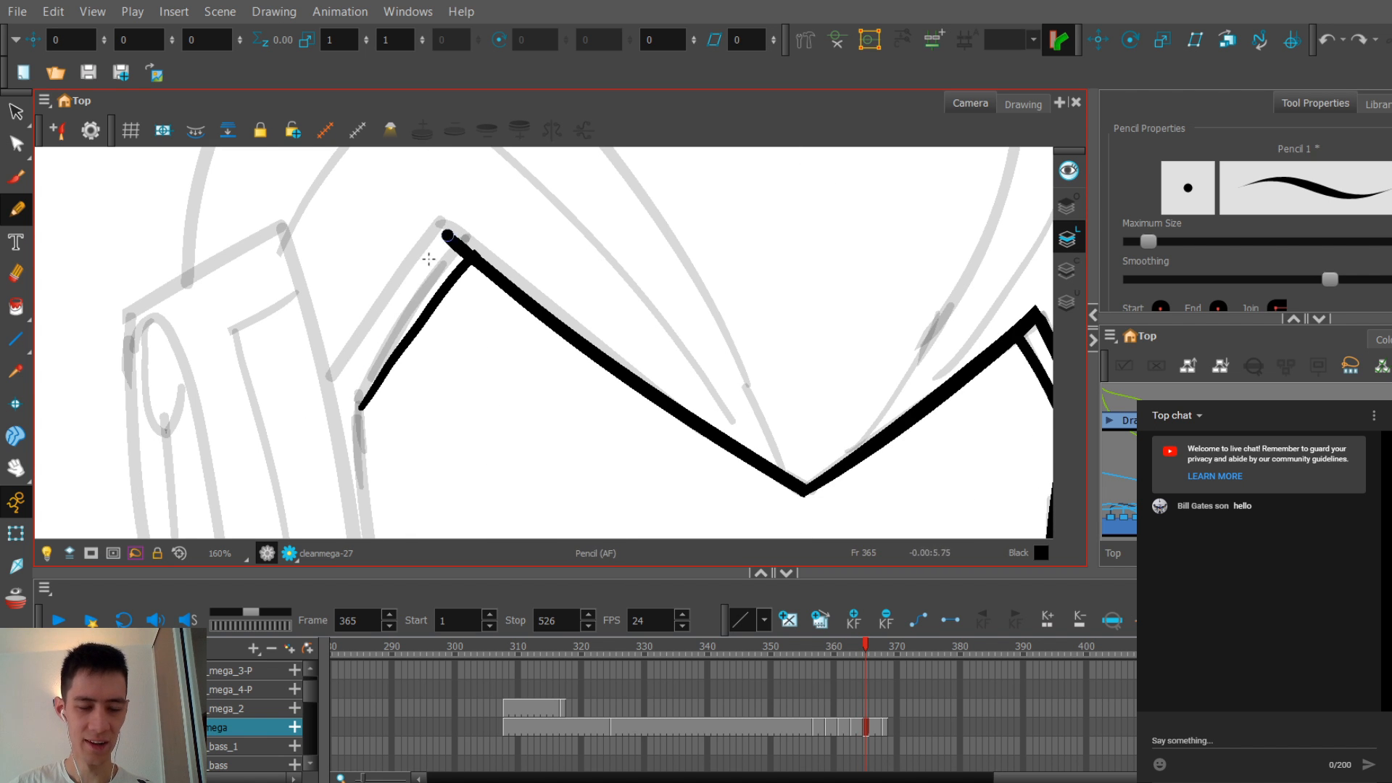
{"action": "left_click_drag", "start_coordinate": [448, 234], "coordinate": [332, 378]}
{"action": "key", "text": "ctrl+z"}
{"action": "key", "text": "alt+s"}
{"action": "key", "text": "ctrl+shift+z"}
{"action": "key", "text": "1"}
{"action": "key", "text": "2"}
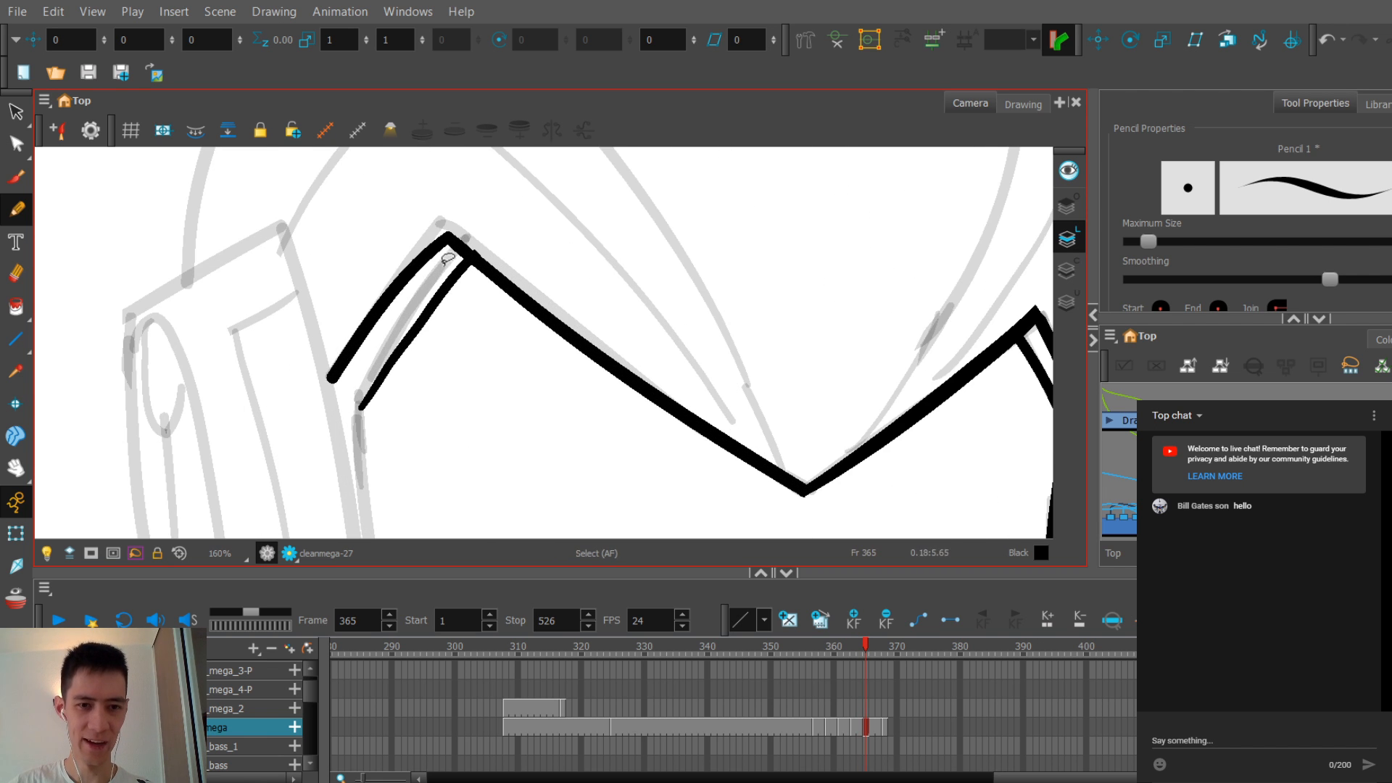
{"action": "key", "text": "ctrl+z"}
{"action": "key", "text": "alt+/"}
{"action": "key", "text": "ctrl+shift+z"}
{"action": "key", "text": "ctrl+z"}
Step: Ink the outer edge parallel to the inner line, from the left peak of the face opening down toward the ear piece
{"action": "left_click_drag", "start_coordinate": [449, 233], "coordinate": [345, 383]}
{"action": "key", "text": "ctrl+z"}
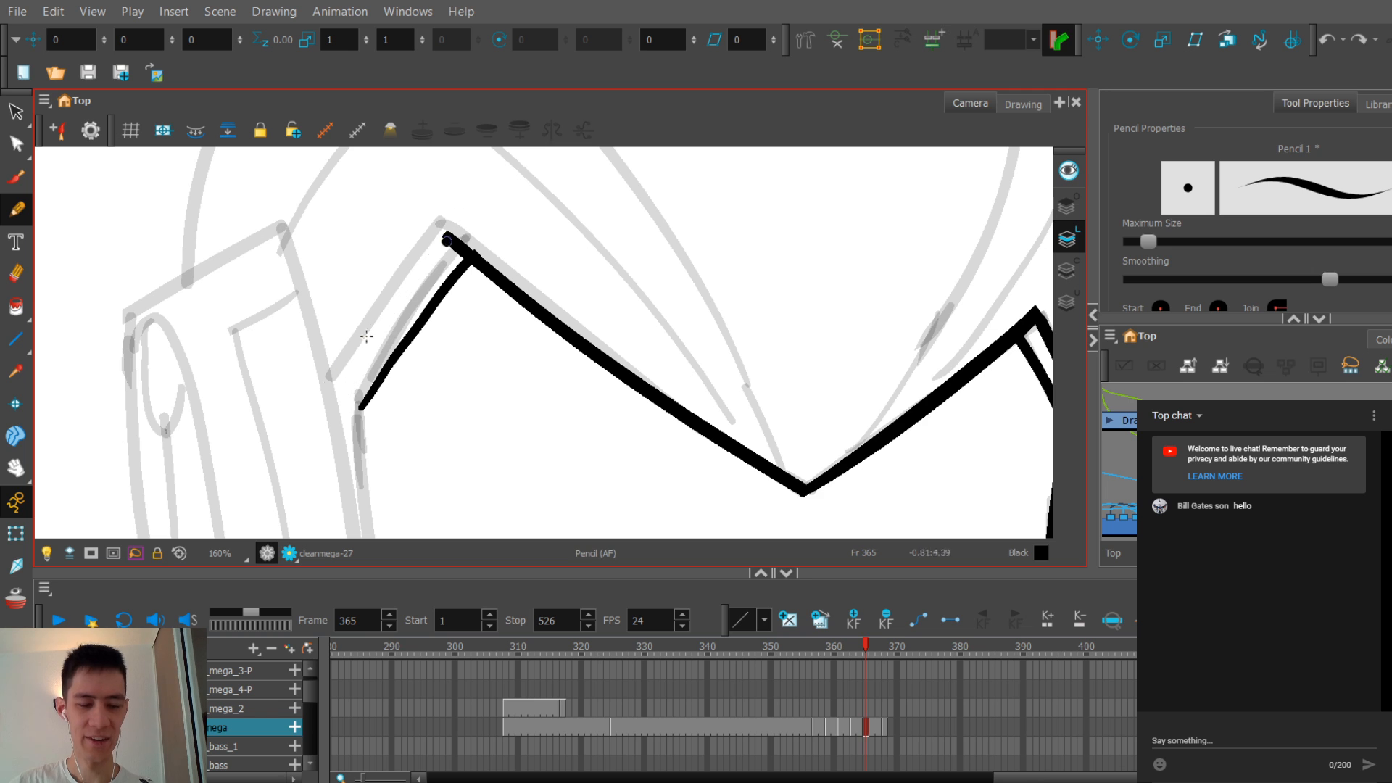
{"action": "key", "text": "ctrl+shift+z"}
{"action": "key", "text": "1"}
{"action": "key", "text": "2"}
{"action": "key", "text": "ctrl+z"}
{"action": "key", "text": "alt+s"}
{"action": "key", "text": "ctrl+shift+z"}
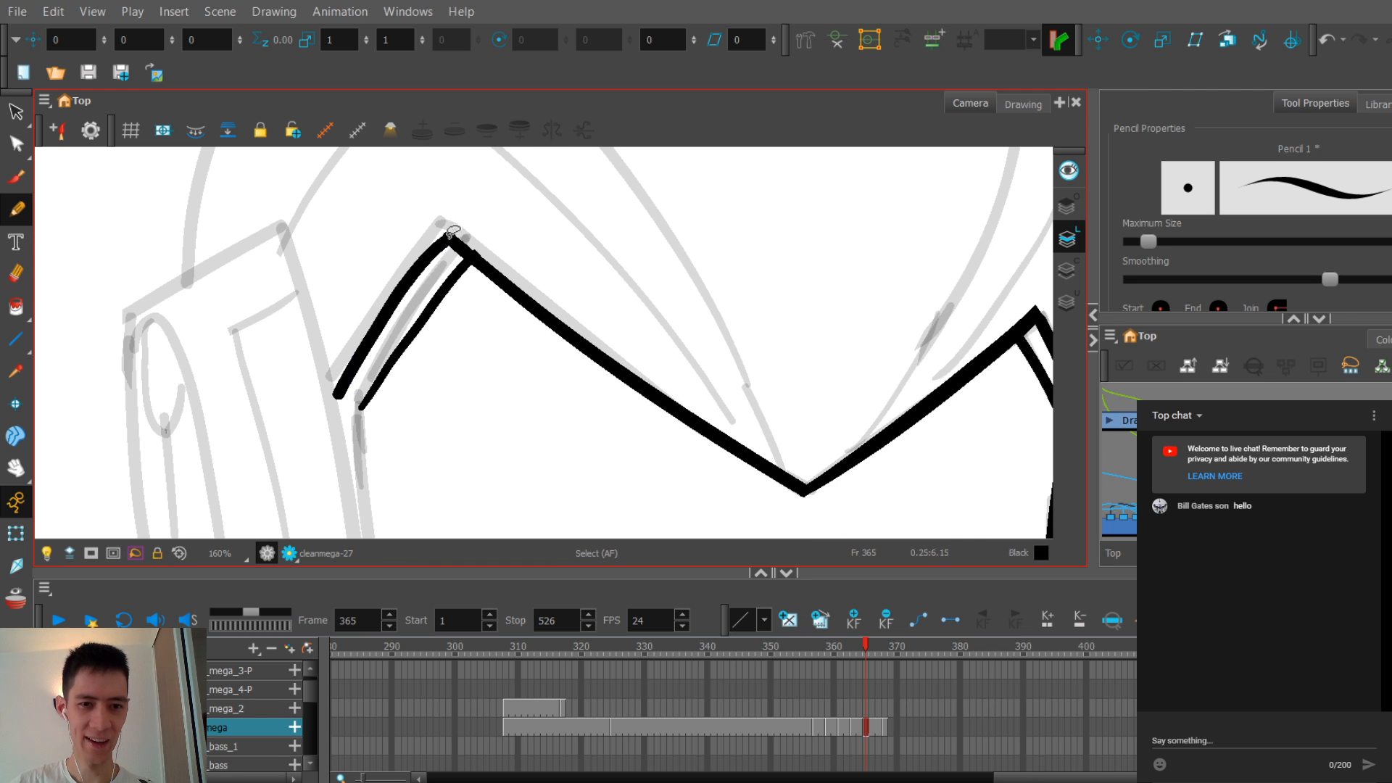
{"action": "key", "text": "ctrl+z"}
{"action": "key", "text": "alt+/"}
{"action": "key", "text": "ctrl+shift+z"}
{"action": "key", "text": "1"}
{"action": "key", "text": "1"}
{"action": "key", "text": "2"}
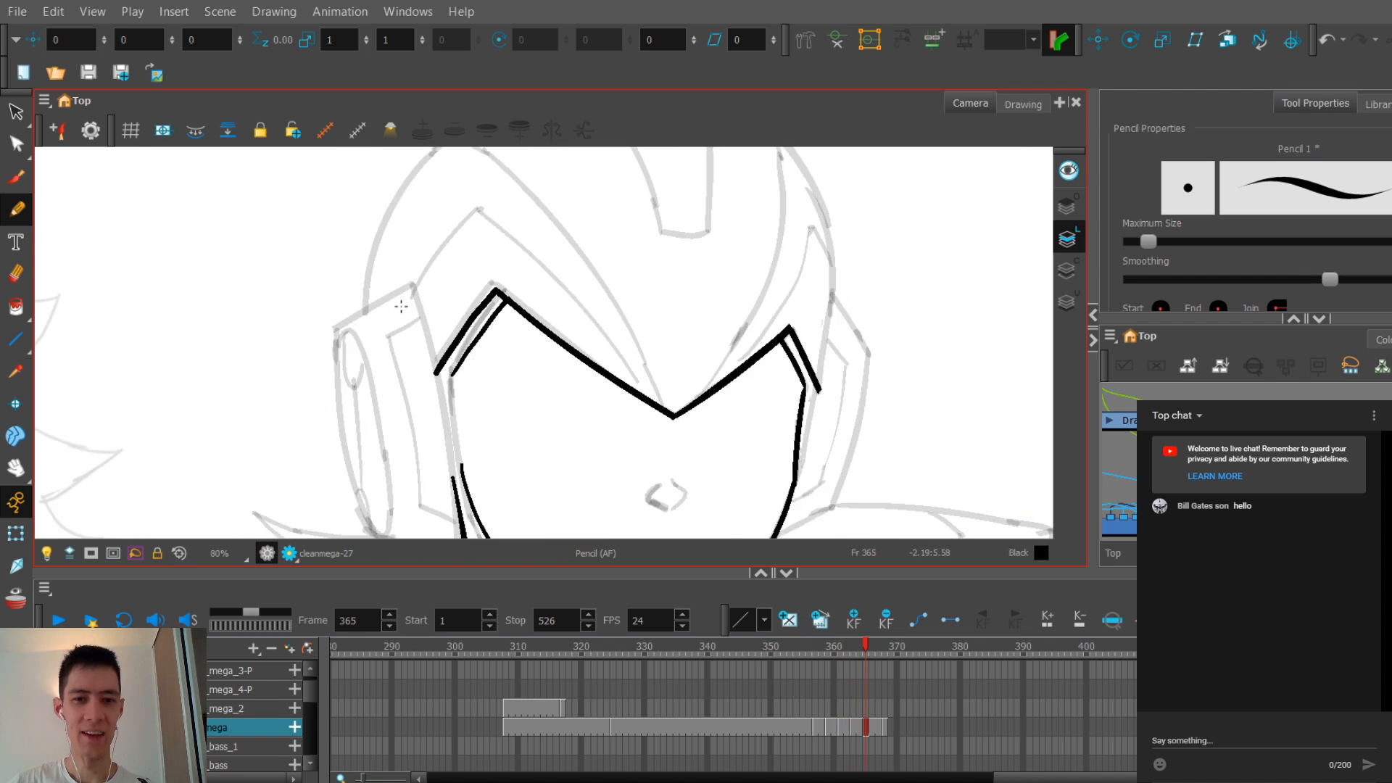
Step: Check the new outer edge at the left peak against the neighbouring frames and at different magnifications
{"action": "key", "text": "2"}
{"action": "key", "text": "."}
{"action": "mouse_move", "coordinate": [393, 320]}
{"action": "left_mouse_down"}
{"action": "mouse_move", "coordinate": [419, 308]}
{"action": "mouse_move", "coordinate": [416, 326]}
{"action": "left_mouse_up"}
{"action": "key", "text": "2"}
{"action": "key", "text": "1"}
{"action": "key", "text": "1"}
{"action": "key", "text": "2"}
{"action": "key", "text": "2"}
Step: Adjust the thickness points along the lower part of the outer left edge line with the Pencil Editor
{"action": "key", "text": "alt+q"}
{"action": "key", "text": "2"}
{"action": "key", "text": "2"}
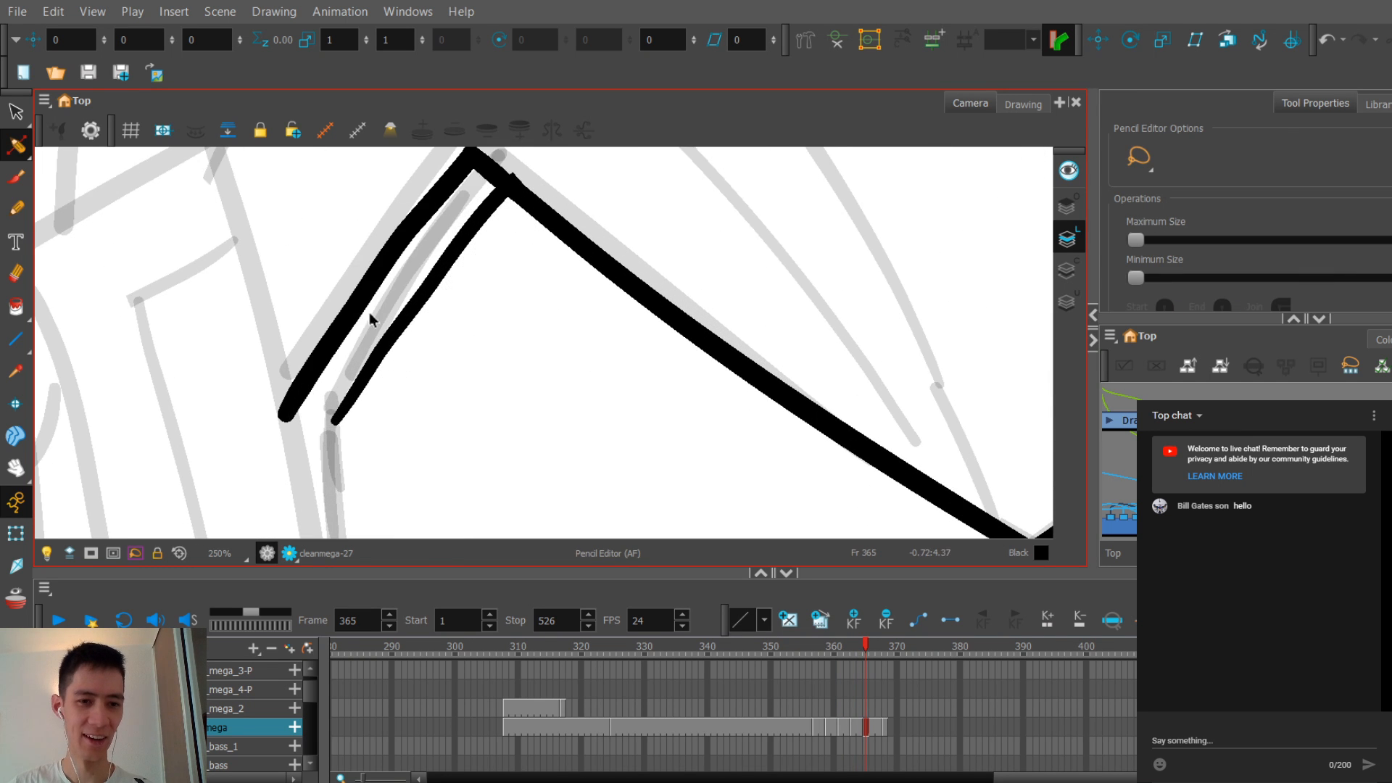
{"action": "key", "text": "1"}
{"action": "key", "text": "1"}
{"action": "key", "text": "1"}
{"action": "key", "text": "2"}
{"action": "key", "text": "2"}
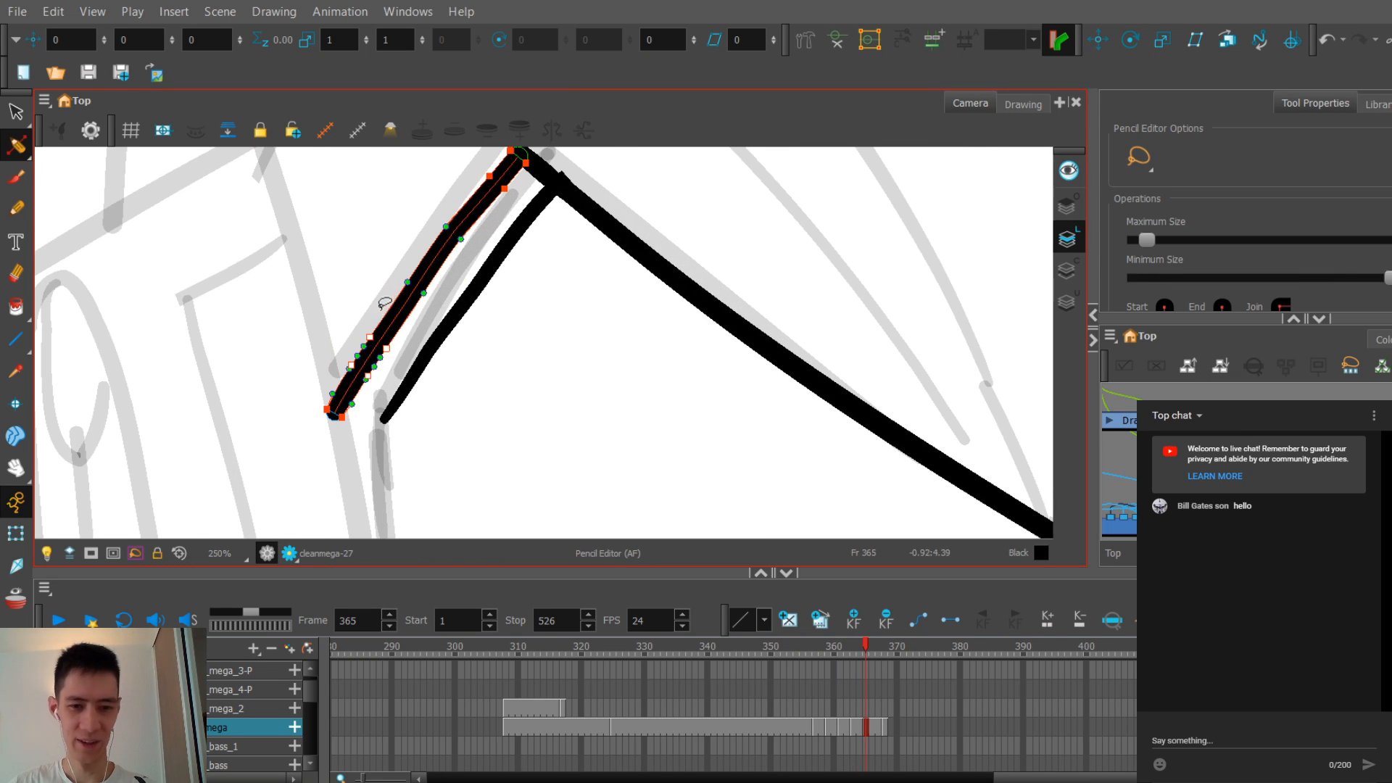
{"action": "left_click_drag", "start_coordinate": [375, 309], "coordinate": [375, 365]}
{"action": "key", "text": "1"}
{"action": "key", "text": "1"}
{"action": "key", "text": "1"}
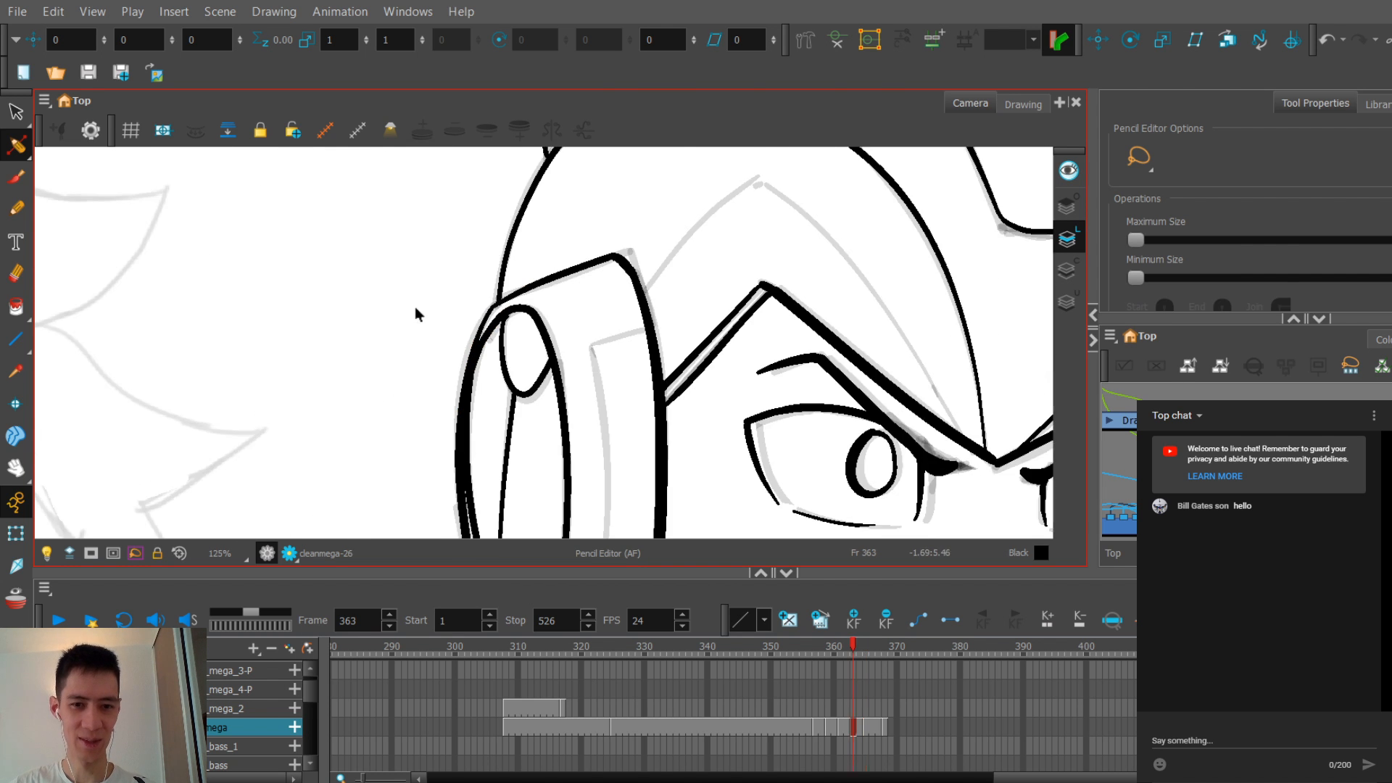
Step: Refine the curves of the parallel lines below the left peak with the Contour Editor and check their shape
{"action": "key", "text": "."}
{"action": "key", "text": "2"}
{"action": "key", "text": "alt+q"}
{"action": "key", "text": "2"}
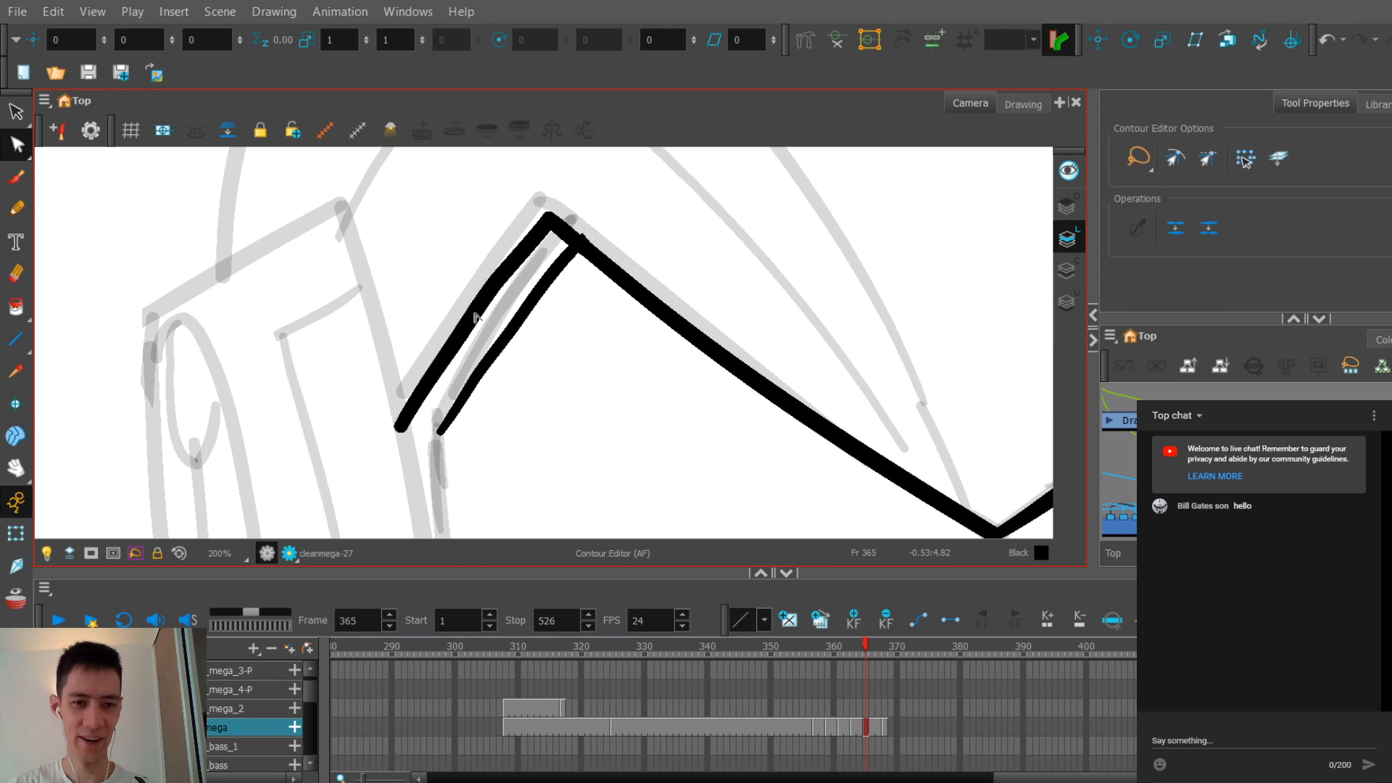
{"action": "left_click", "coordinate": [486, 308]}
{"action": "left_click", "coordinate": [502, 319]}
{"action": "key", "text": "1"}
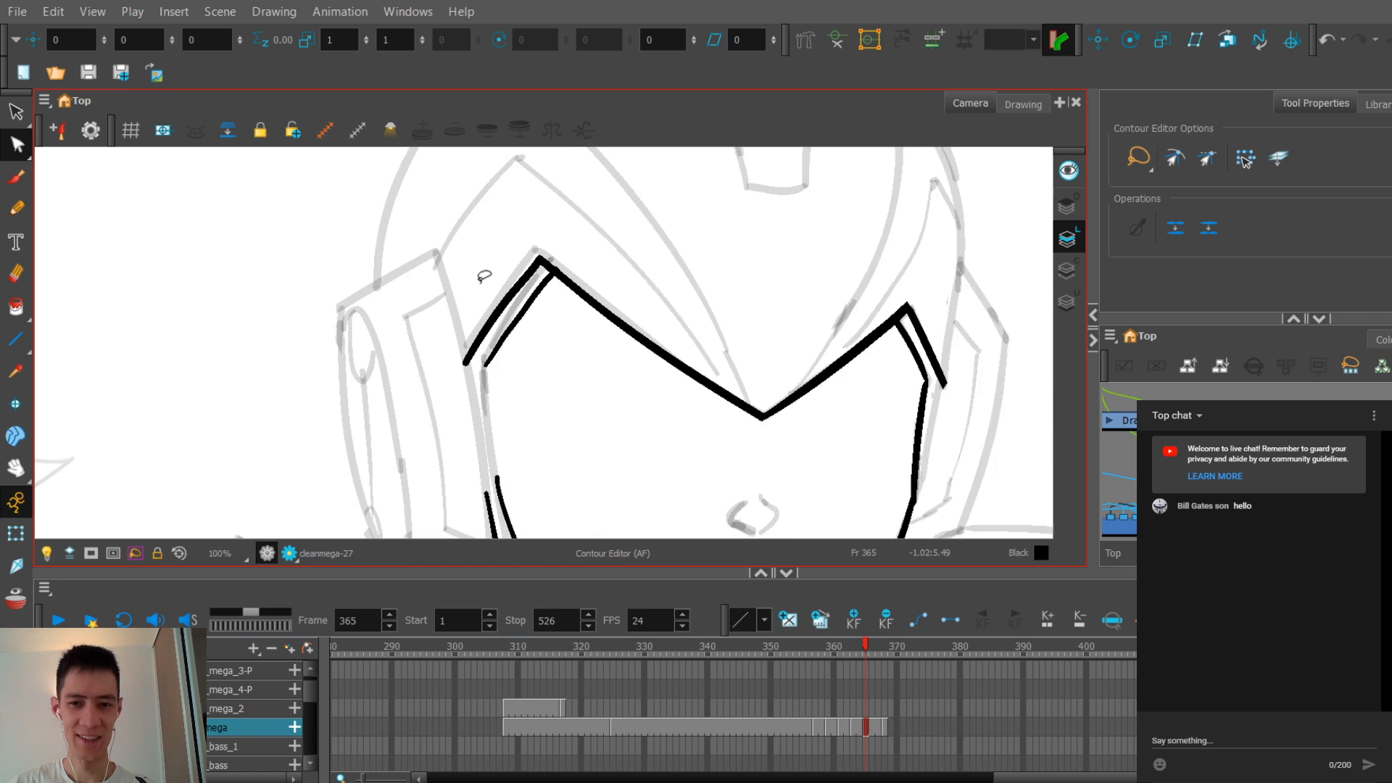
{"action": "key", "text": "2"}
{"action": "key", "text": "ctrl+a"}
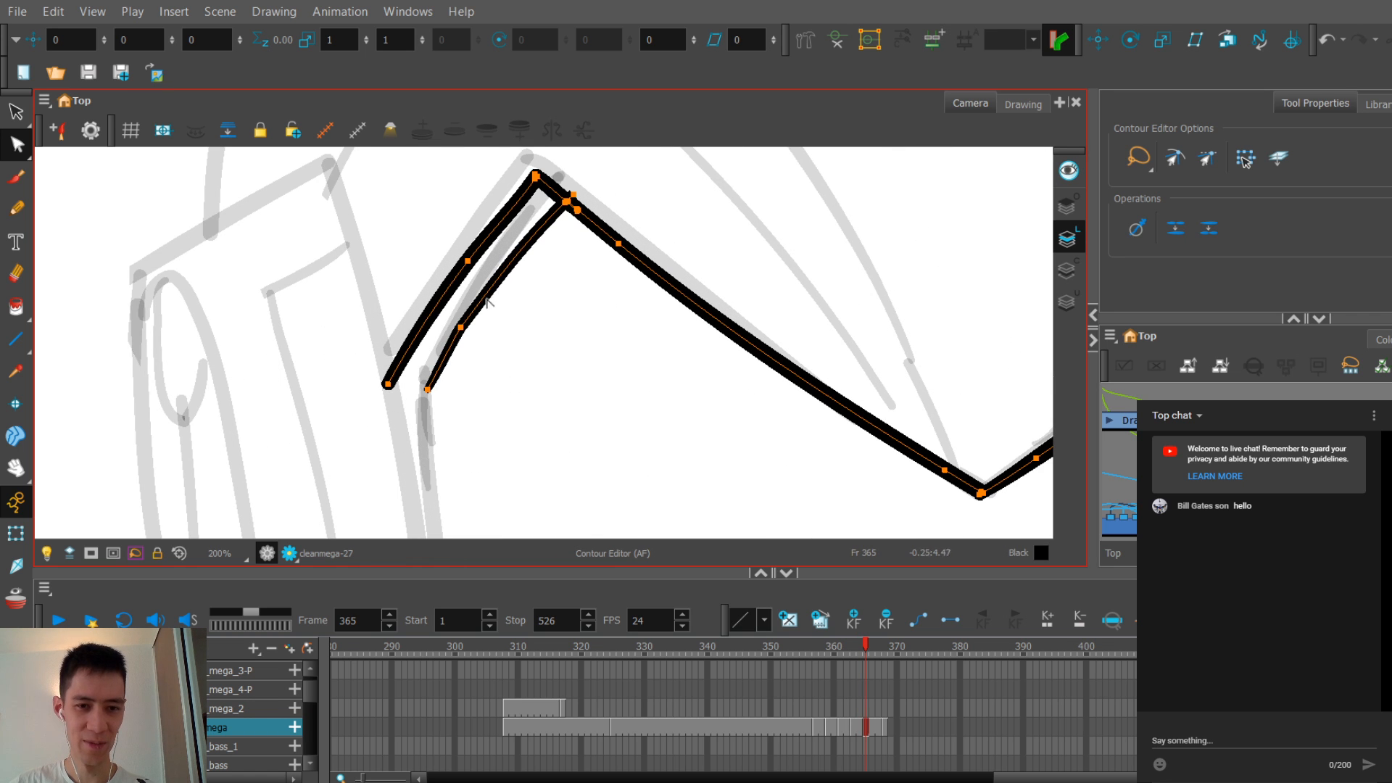
{"action": "key", "text": "1"}
{"action": "key", "text": "1"}
{"action": "key", "text": "1"}
{"action": "key", "text": "1"}
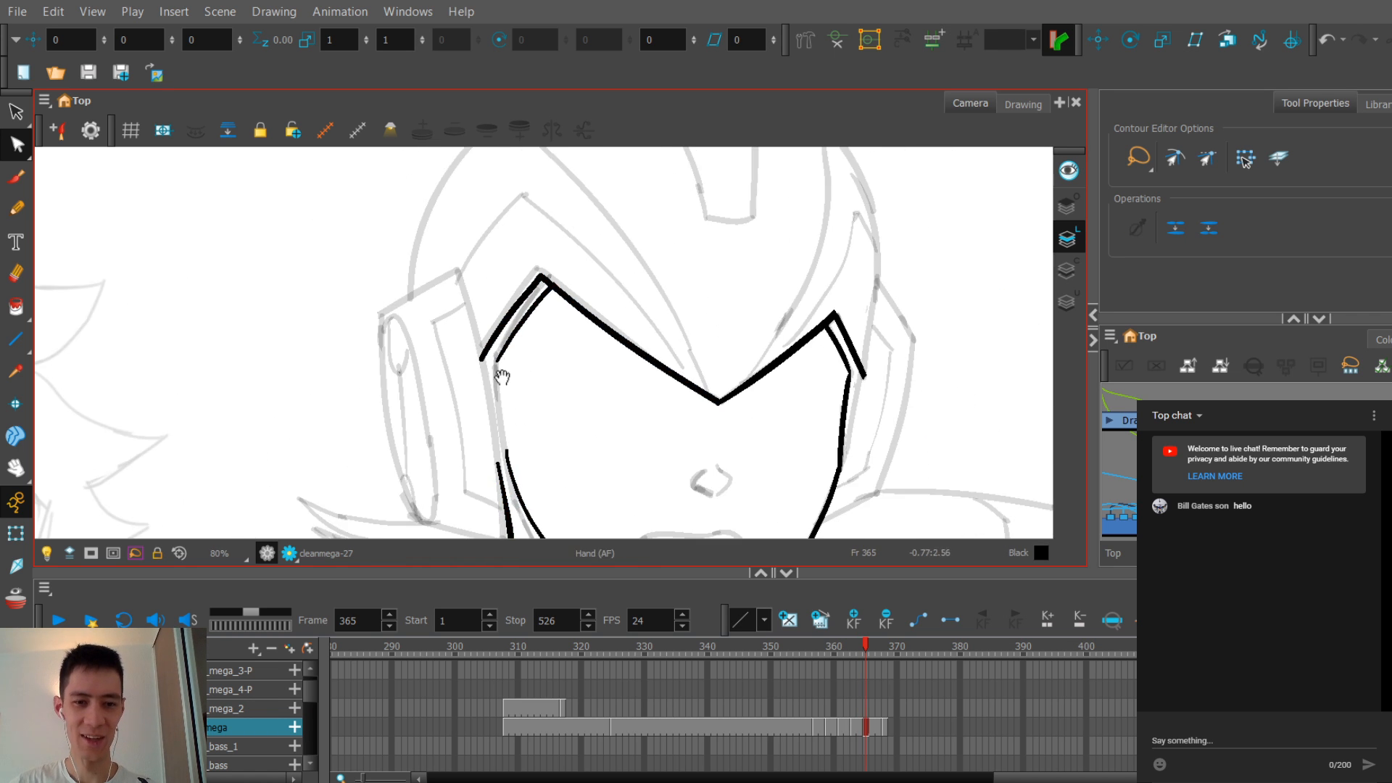
Step: Compare the parallel lines beside the left peak of the face opening on frame 365 with the preceding inked frame
{"action": "left_click_drag", "start_coordinate": [502, 376], "coordinate": [500, 347]}
{"action": "left_click", "coordinate": [17, 208]}
{"action": "key", "text": "comma"}
{"action": "key", "text": "comma"}
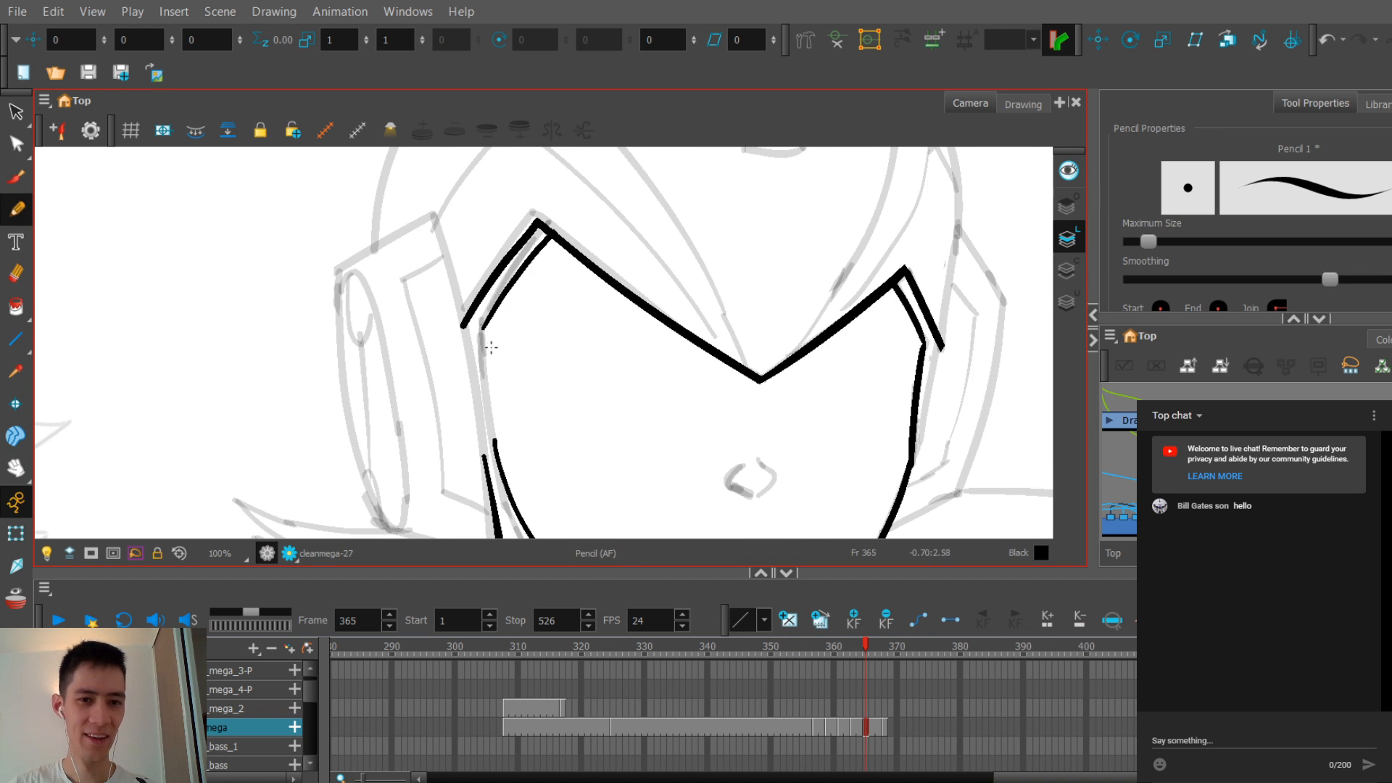
{"action": "key", "text": "period"}
{"action": "key", "text": "period"}
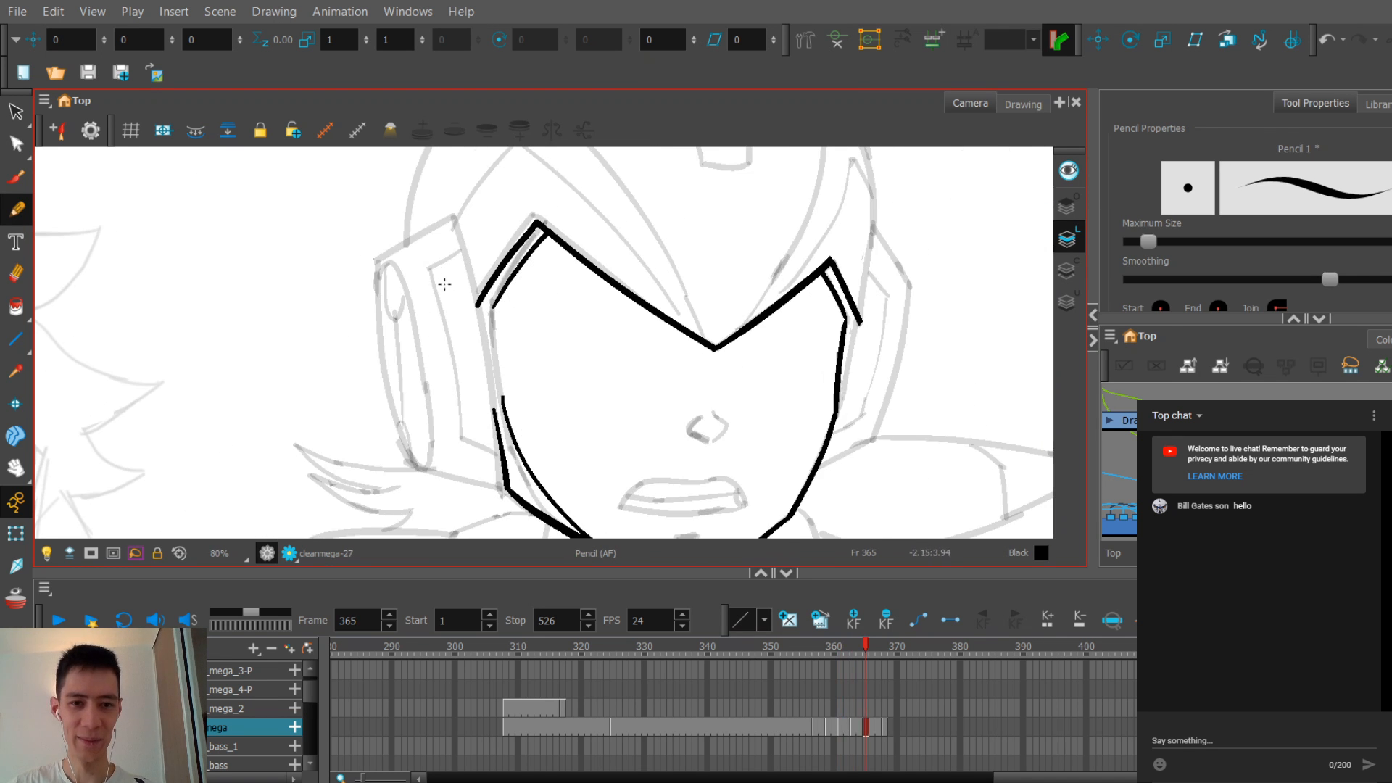
{"action": "key", "text": "comma"}
{"action": "key", "text": "comma"}
{"action": "key", "text": "period"}
{"action": "key", "text": "period"}
{"action": "key", "text": "period"}
{"action": "key", "text": "comma"}
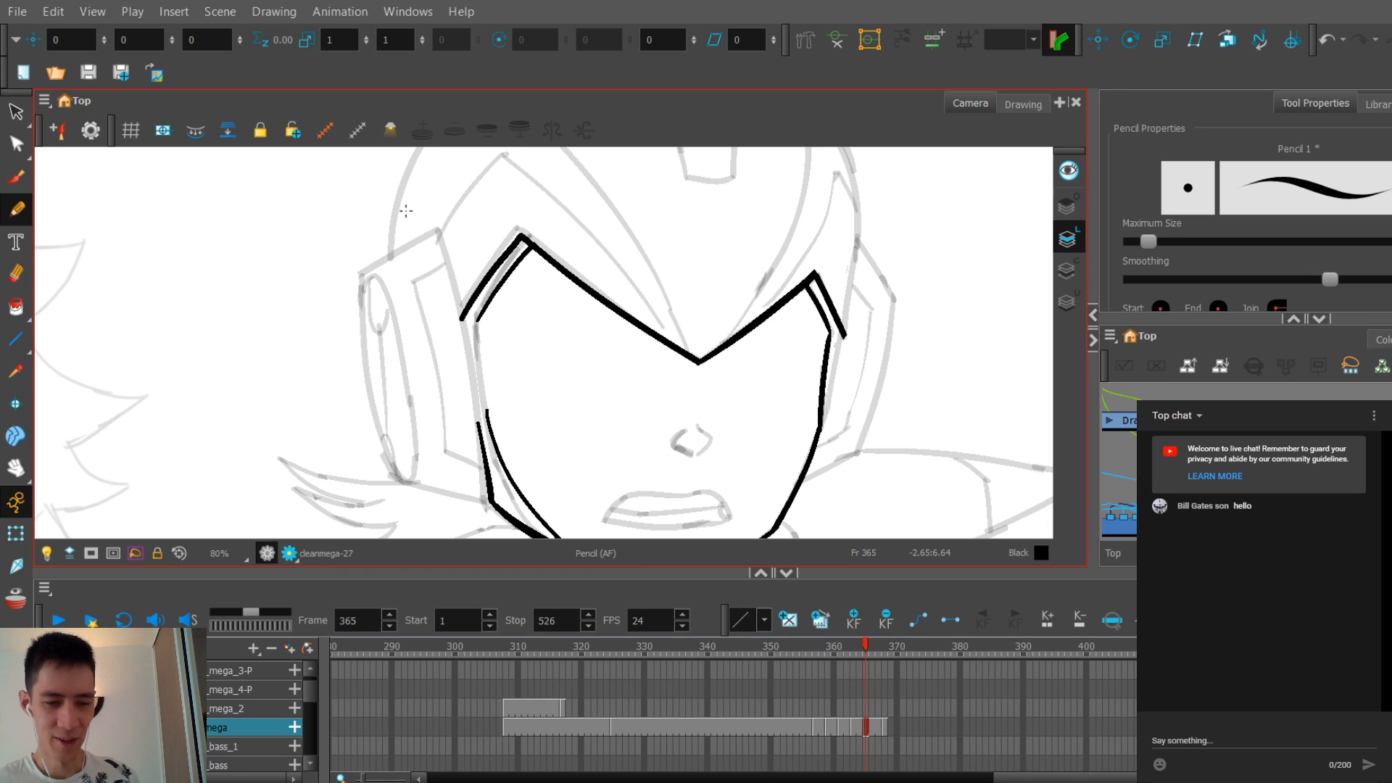
{"action": "left_click_drag", "start_coordinate": [538, 281], "coordinate": [562, 247]}
{"action": "key", "text": "2"}
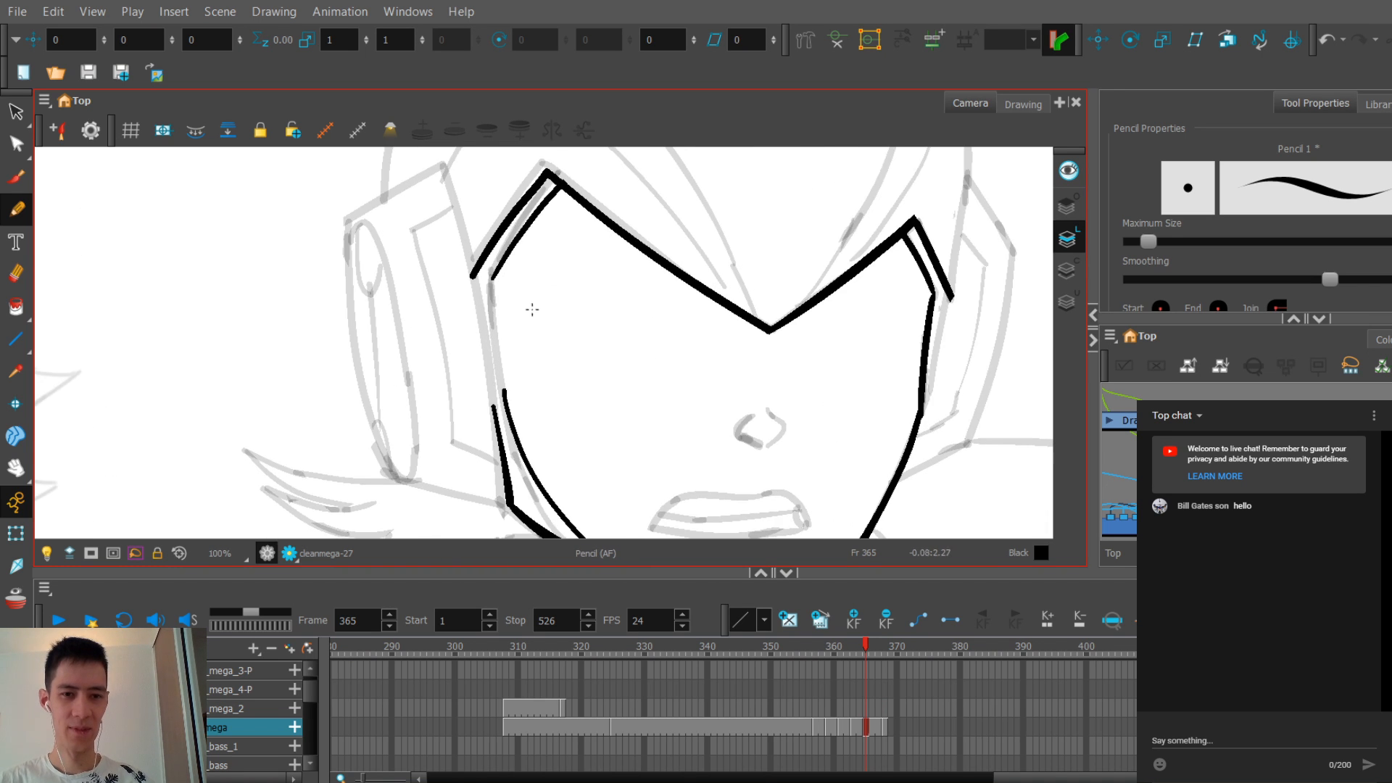
{"action": "key", "text": "comma"}
{"action": "key", "text": "comma"}
{"action": "key", "text": "period"}
{"action": "key", "text": "period"}
{"action": "key", "text": "comma"}
{"action": "key", "text": "comma"}
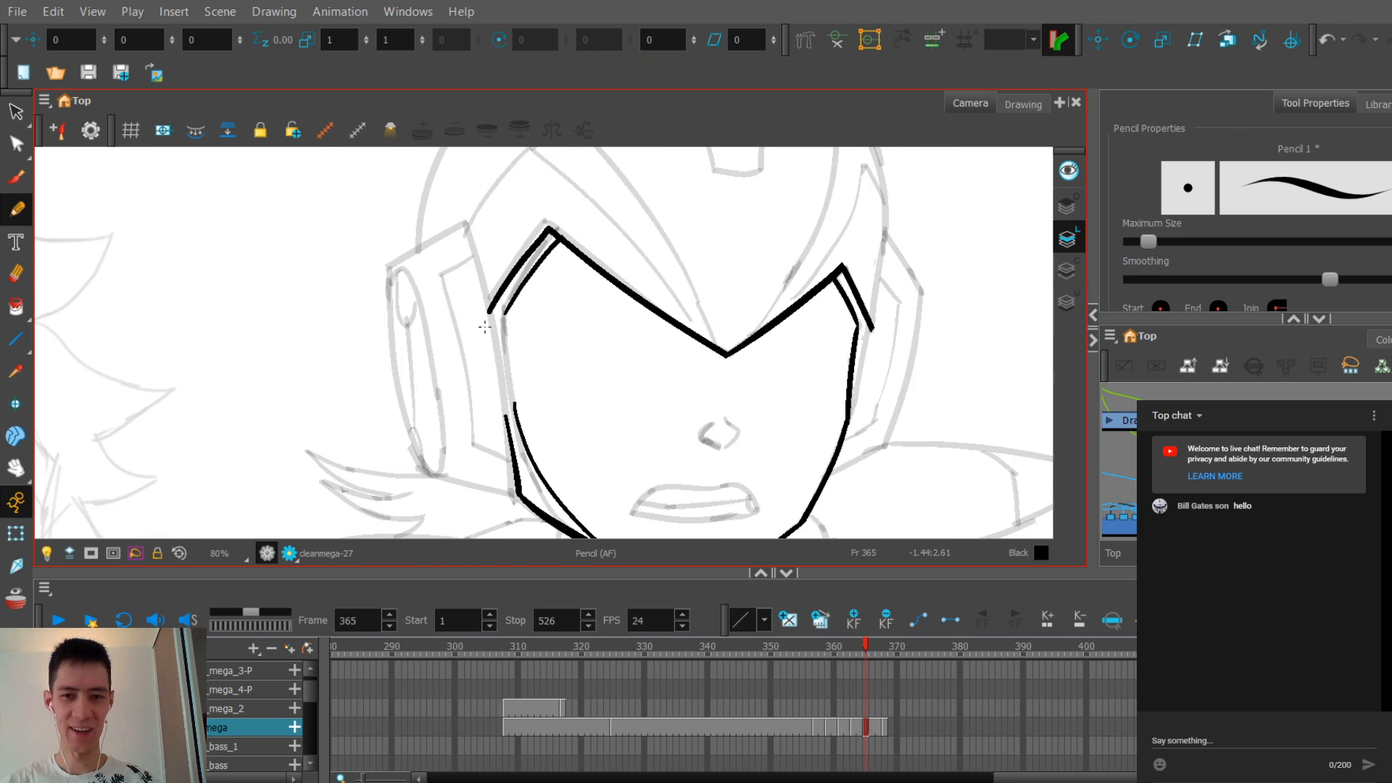
{"action": "key", "text": "period"}
{"action": "key", "text": "period"}
{"action": "key", "text": "2"}
{"action": "scroll", "coordinate": [501, 311], "scroll_direction": "up", "scroll_amount": 2}
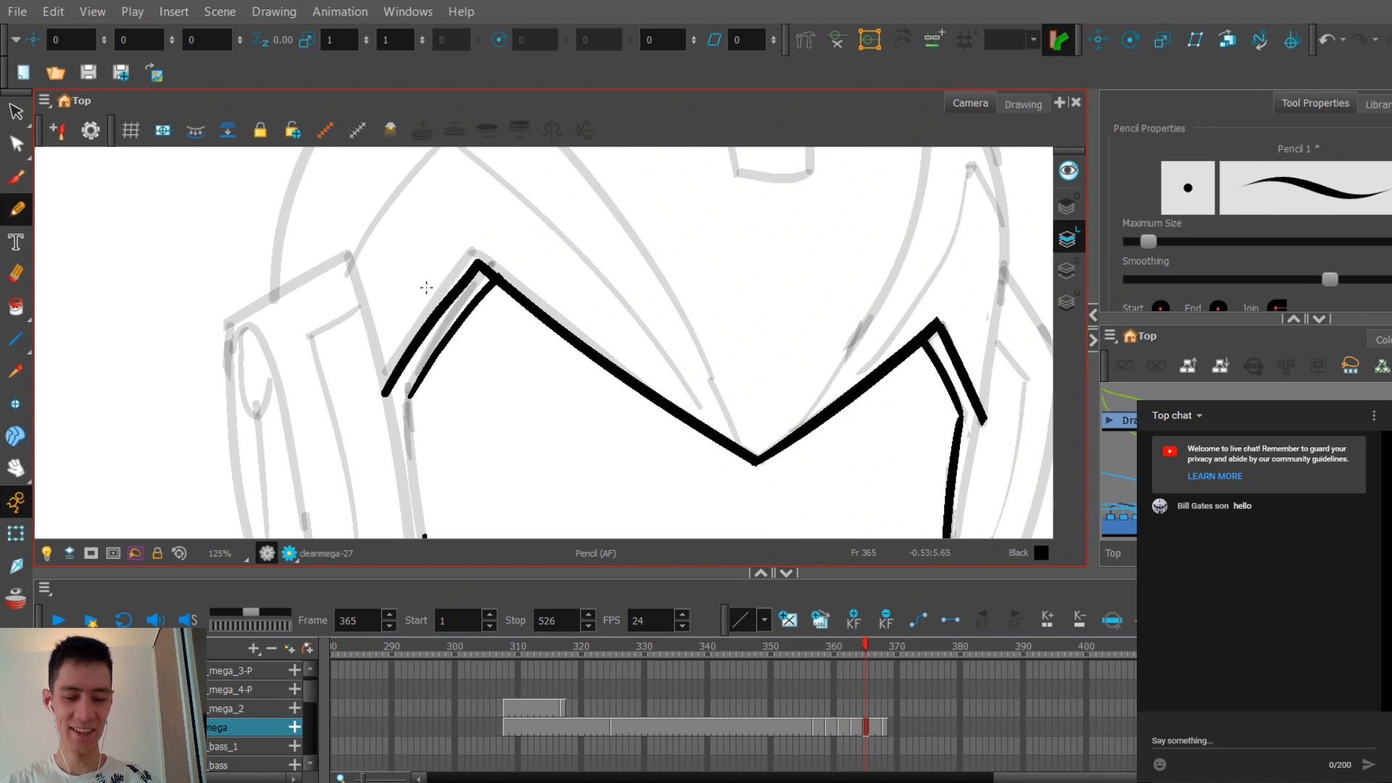
Step: Adjust the upper end of the short inner line at the left peak with the Select tool so it meets the brow line
{"action": "key", "text": "alt+s"}
{"action": "left_click", "coordinate": [400, 366]}
{"action": "key", "text": "2"}
{"action": "key", "text": "1"}
{"action": "left_click_drag", "start_coordinate": [539, 242], "coordinate": [475, 341]}
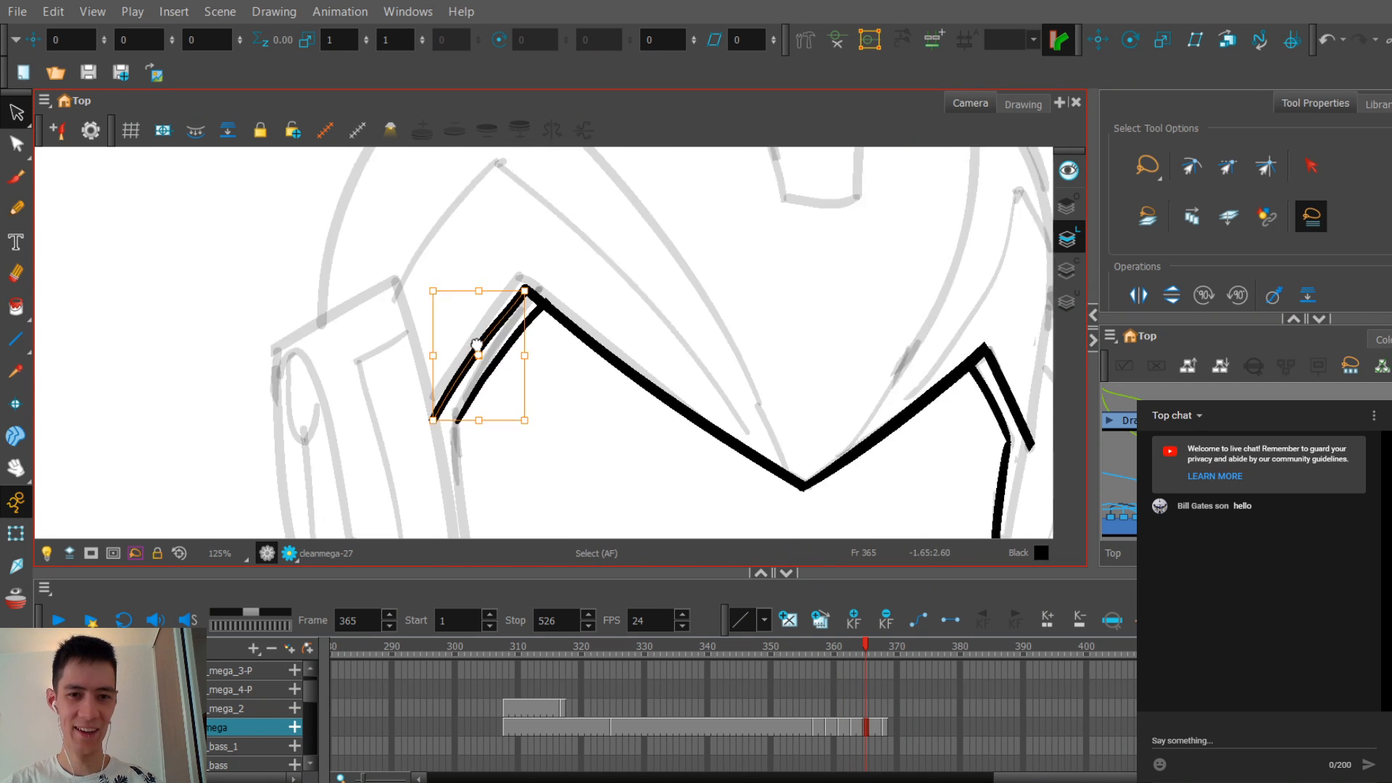
{"action": "key", "text": "2"}
{"action": "key", "text": "f"}
{"action": "key", "text": "g"}
{"action": "left_click", "coordinate": [531, 294]}
{"action": "left_click_drag", "start_coordinate": [551, 276], "coordinate": [546, 281]}
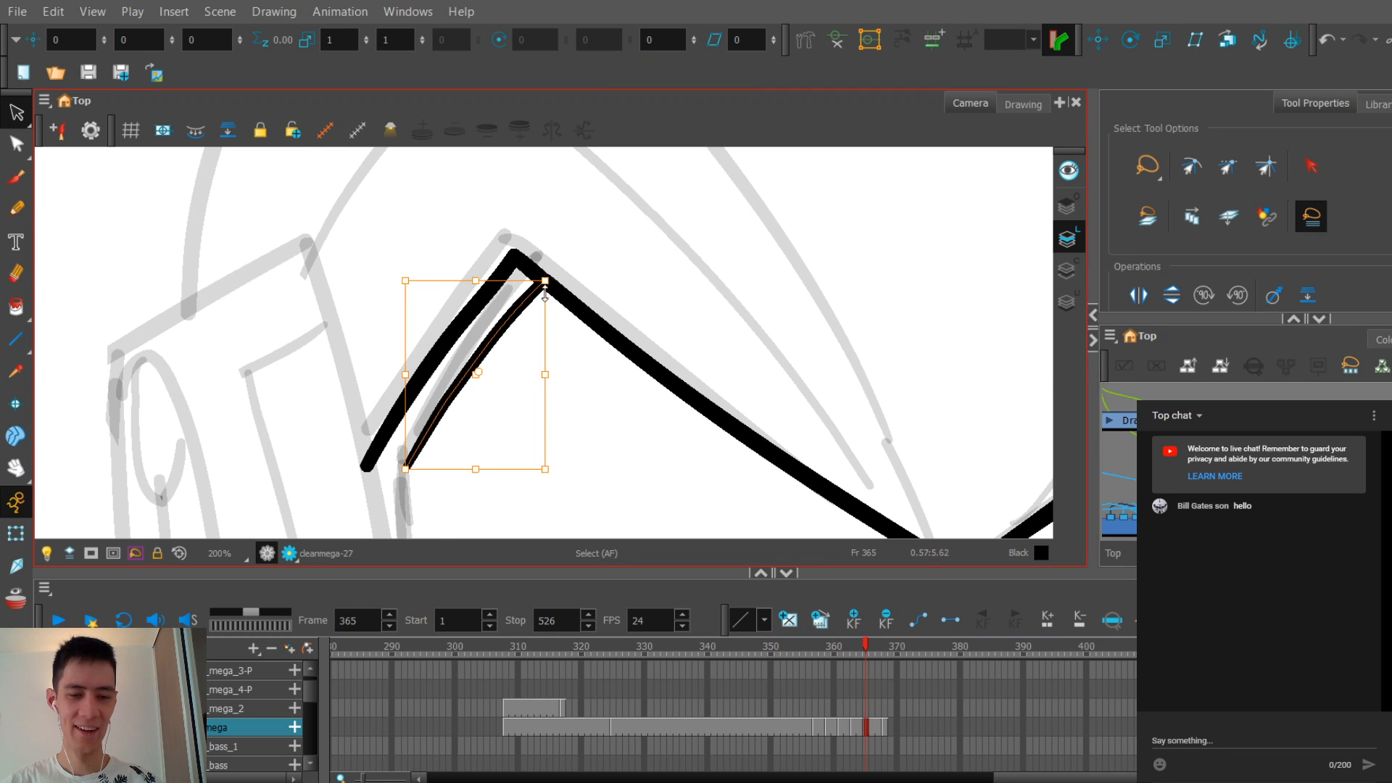
{"action": "left_click", "coordinate": [562, 347]}
{"action": "key", "text": "1"}
{"action": "key", "text": "1"}
{"action": "left_click_drag", "start_coordinate": [563, 348], "coordinate": [576, 205]}
{"action": "key", "text": "f"}
{"action": "key", "text": "g"}
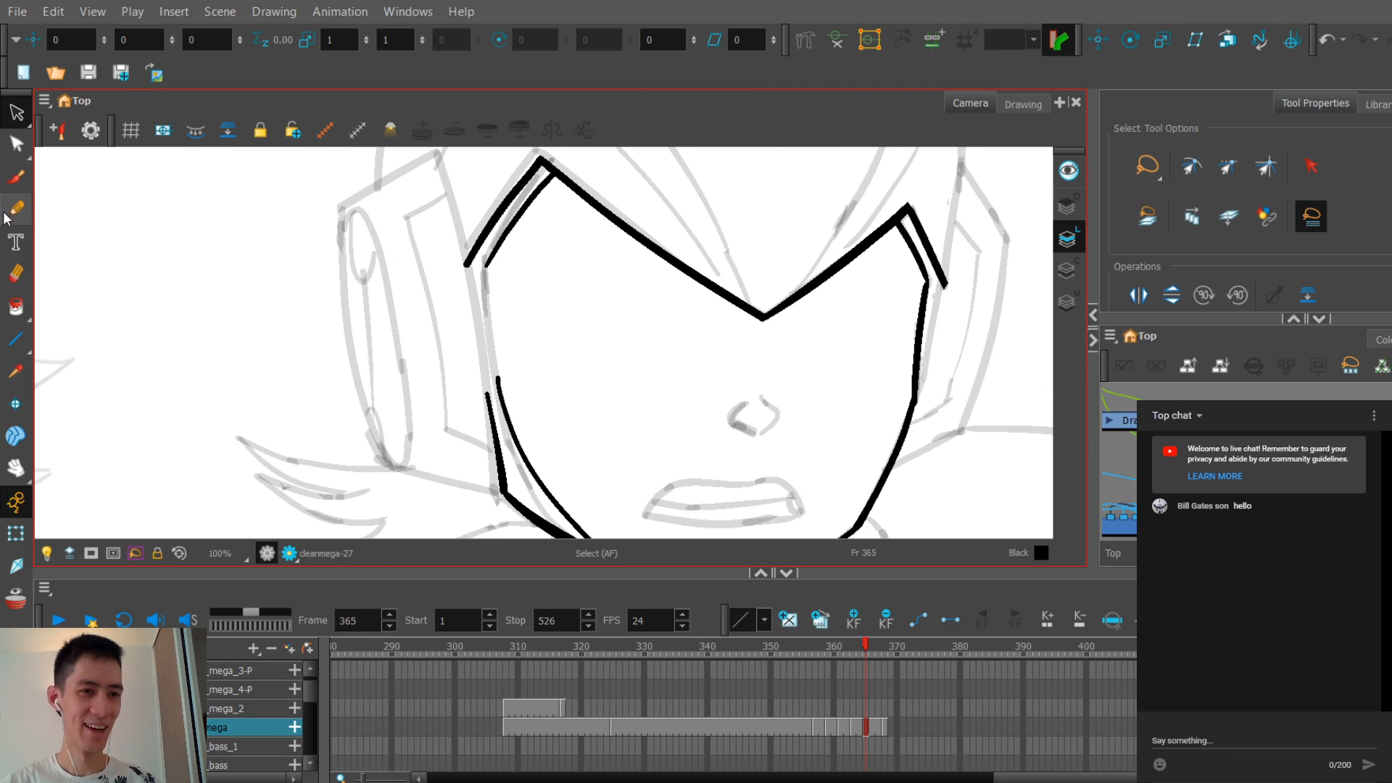
Step: Ink the front edge of the left ear piece with the Pencil, from its upper corner down past the left peak to the jaw
{"action": "key", "text": "alt+/"}
{"action": "key", "text": "f"}
{"action": "scroll", "coordinate": [462, 290], "scroll_direction": "up", "scroll_amount": 1}
{"action": "key", "text": "g"}
{"action": "scroll", "coordinate": [461, 264], "scroll_direction": "down", "scroll_amount": 2}
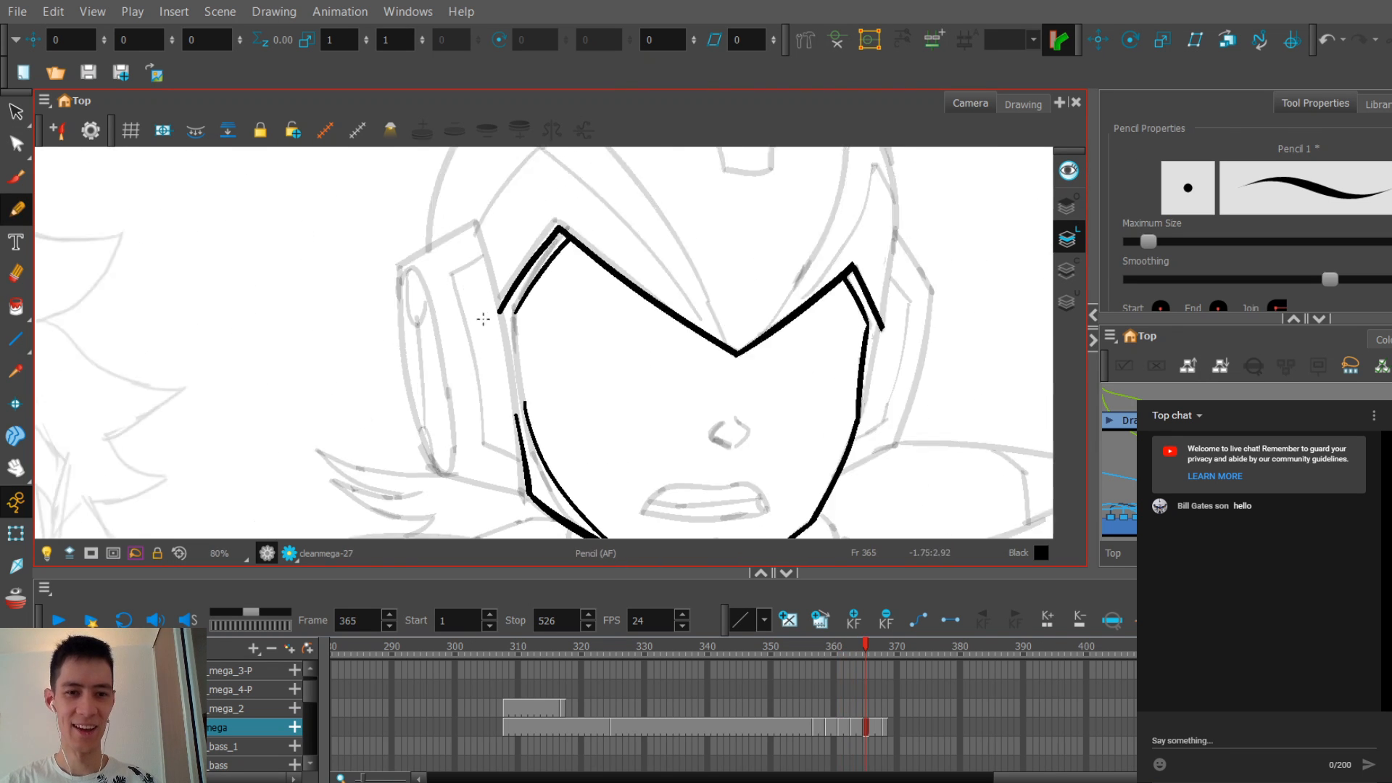
{"action": "key", "text": "ctrl+z"}
{"action": "scroll", "coordinate": [488, 308], "scroll_direction": "up", "scroll_amount": 1}
{"action": "left_click_drag", "start_coordinate": [488, 308], "coordinate": [502, 236]}
{"action": "left_click_drag", "start_coordinate": [489, 176], "coordinate": [518, 368]}
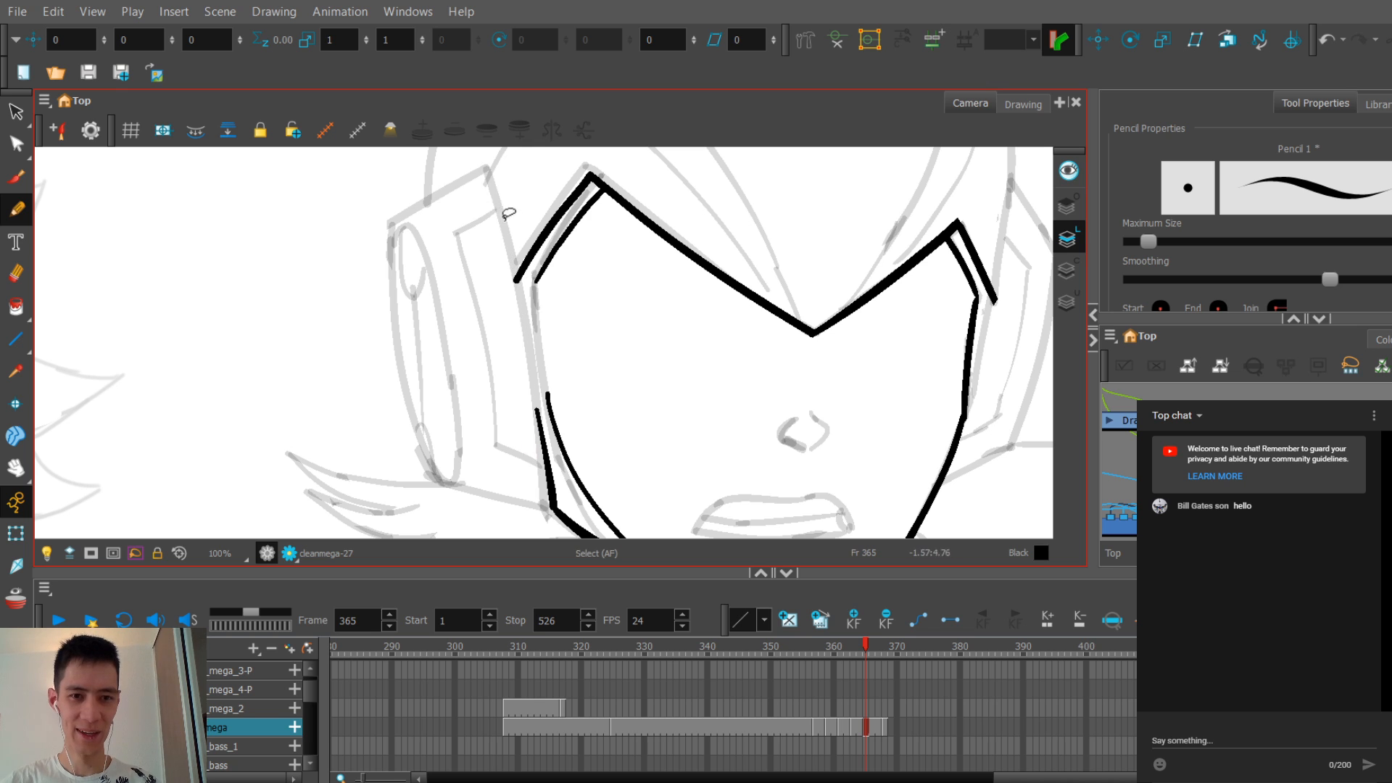
{"action": "left_click_drag", "start_coordinate": [542, 412], "coordinate": [539, 410]}
{"action": "key", "text": "1"}
{"action": "key", "text": "1"}
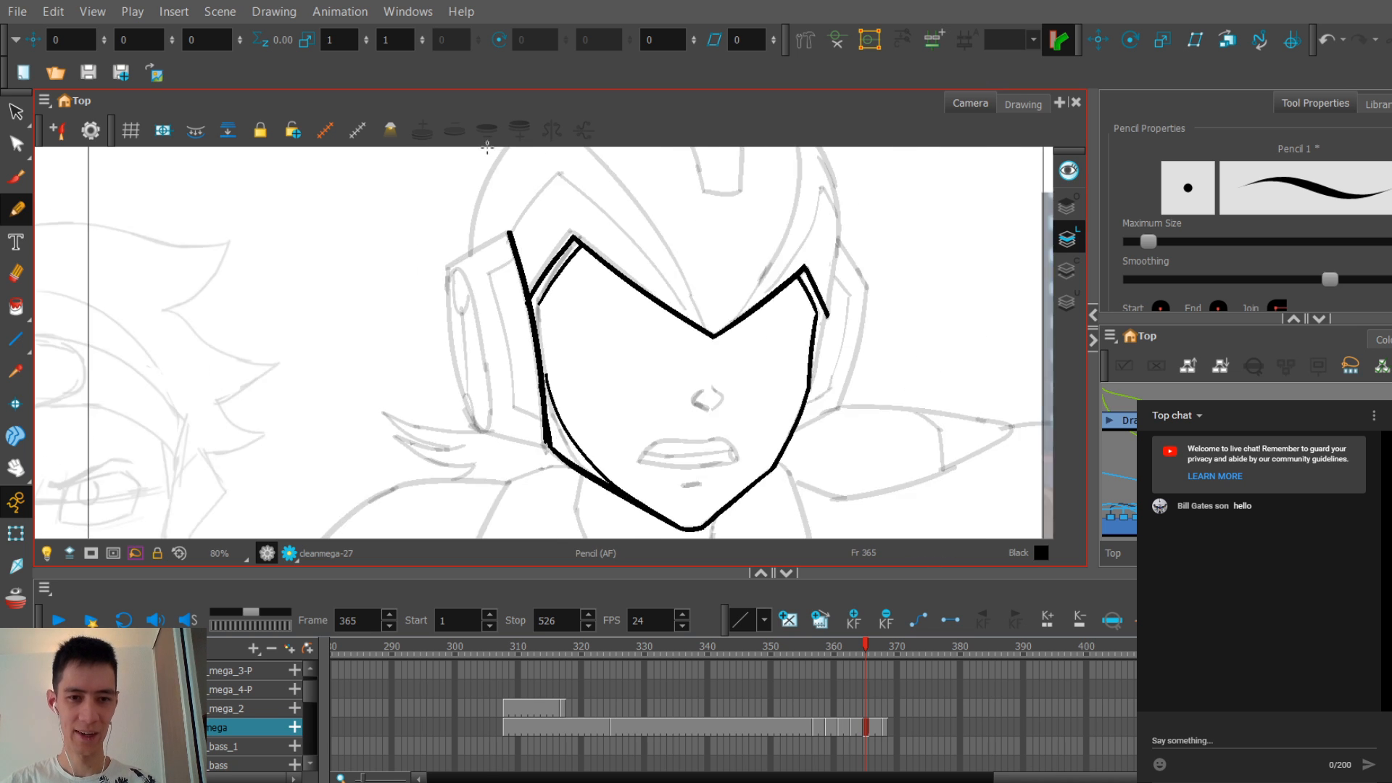
Step: Fit the ends of the ear piece's new front edge line to the sketch with the Select tool
{"action": "key", "text": "2"}
{"action": "key", "text": "2"}
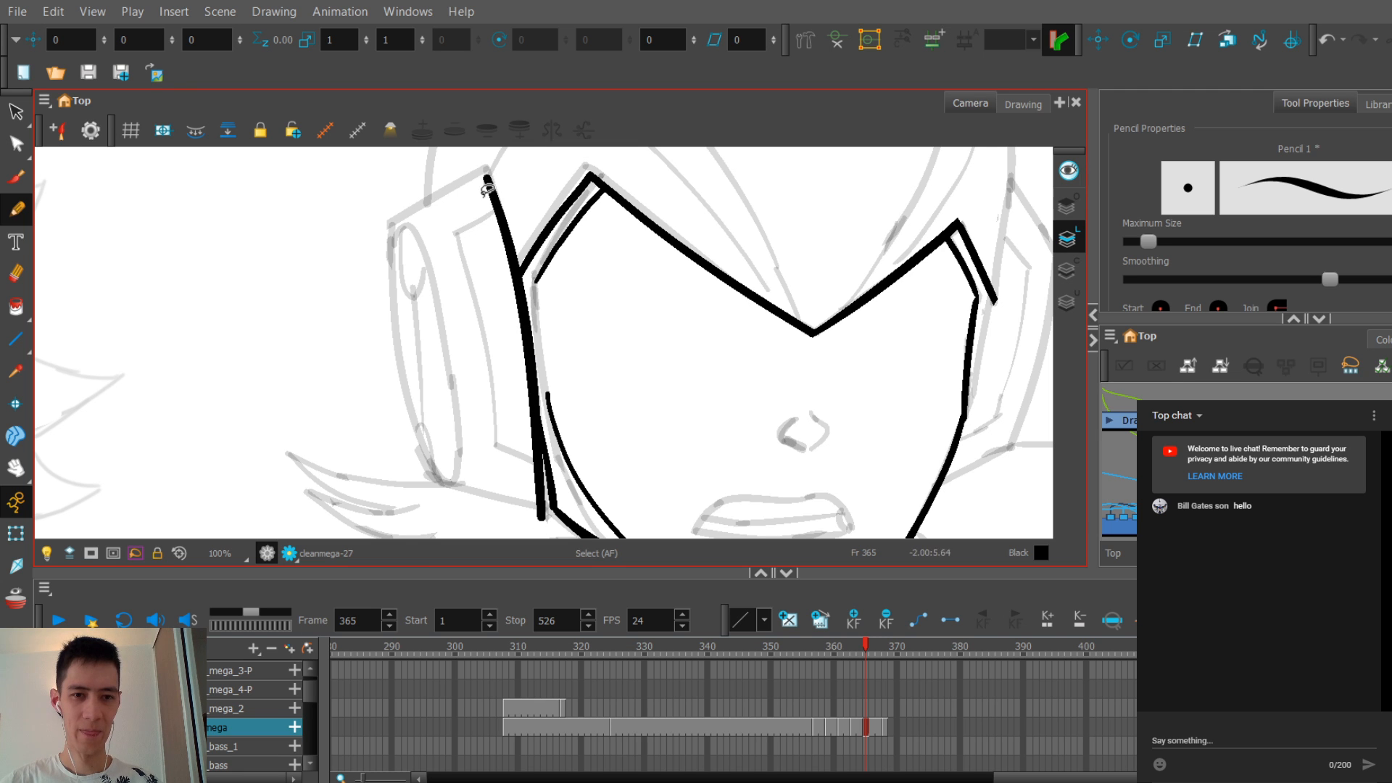
{"action": "scroll", "coordinate": [508, 274], "scroll_direction": "up", "scroll_amount": 2}
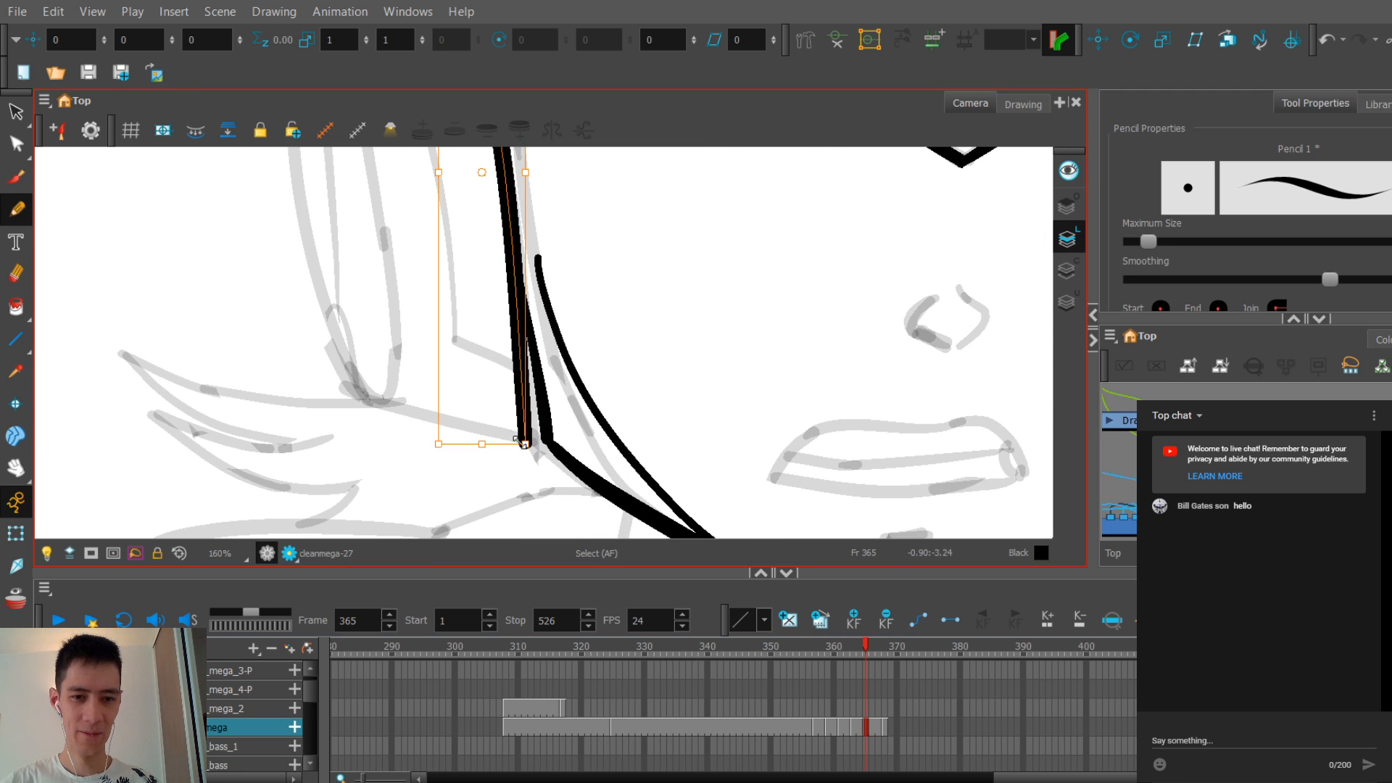
{"action": "scroll", "coordinate": [522, 269], "scroll_direction": "down", "scroll_amount": 3}
{"action": "scroll", "coordinate": [523, 268], "scroll_direction": "up", "scroll_amount": 3}
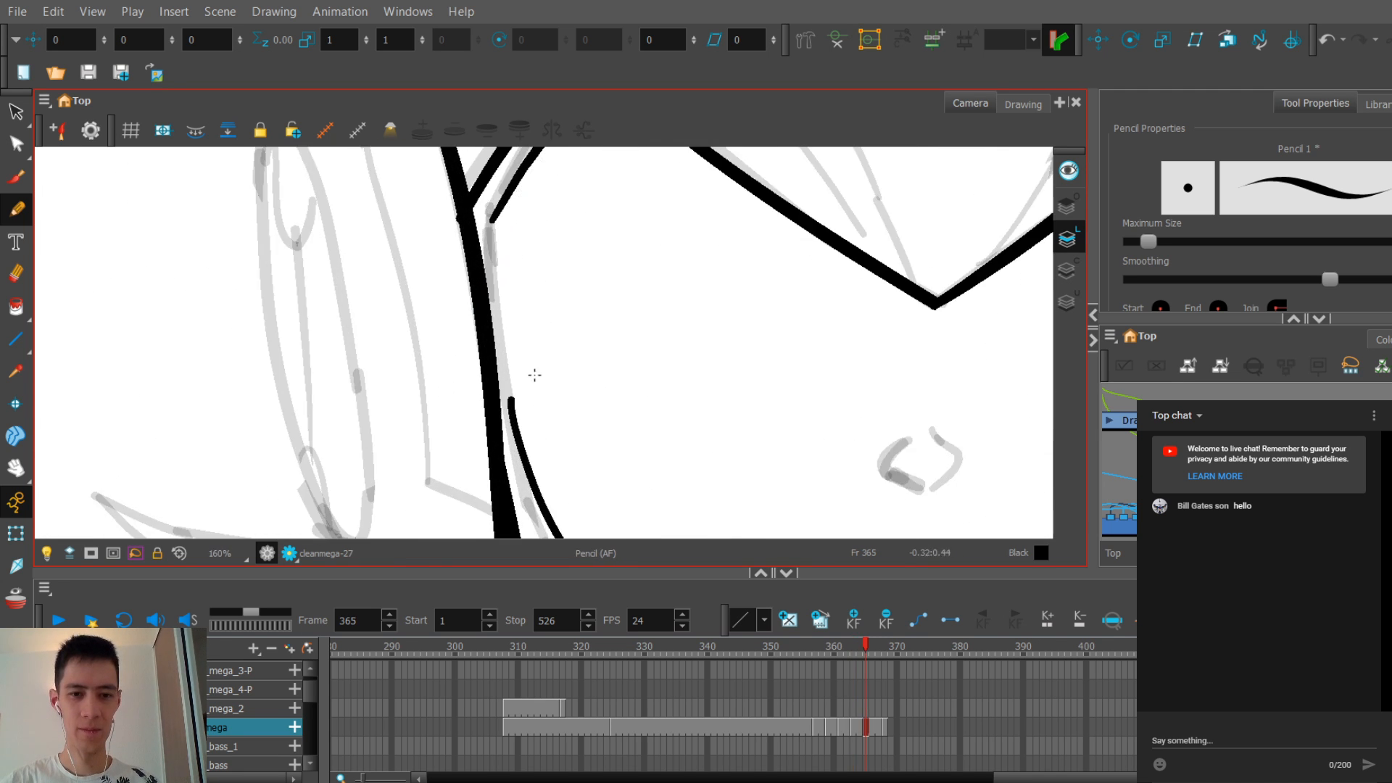
Step: Extend the upper ends of the two left cheek lines up to the ear piece's front edge with the Contour Editor
{"action": "key", "text": "alt+q"}
{"action": "left_click_drag", "start_coordinate": [500, 362], "coordinate": [500, 356]}
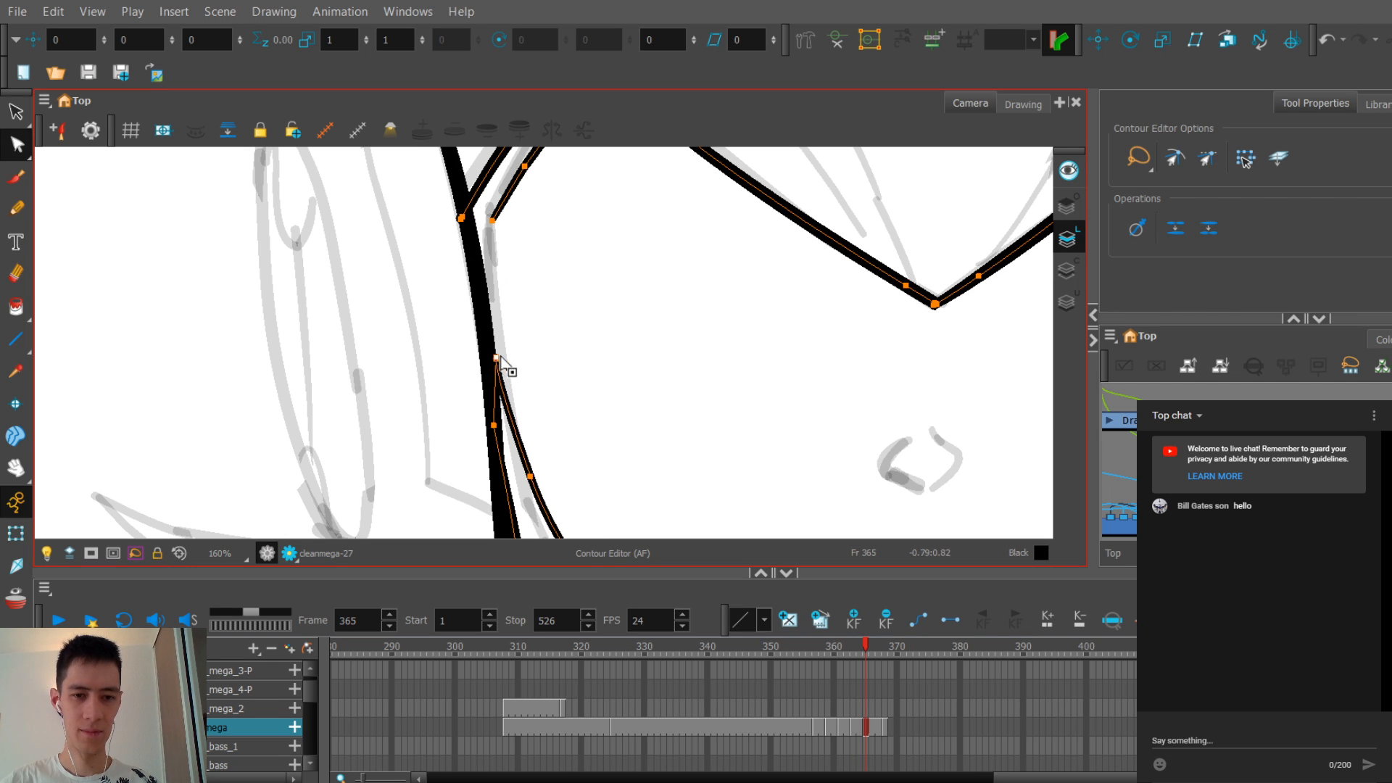
{"action": "scroll", "coordinate": [508, 384], "scroll_direction": "down", "scroll_amount": 4}
{"action": "scroll", "coordinate": [513, 340], "scroll_direction": "up", "scroll_amount": 2}
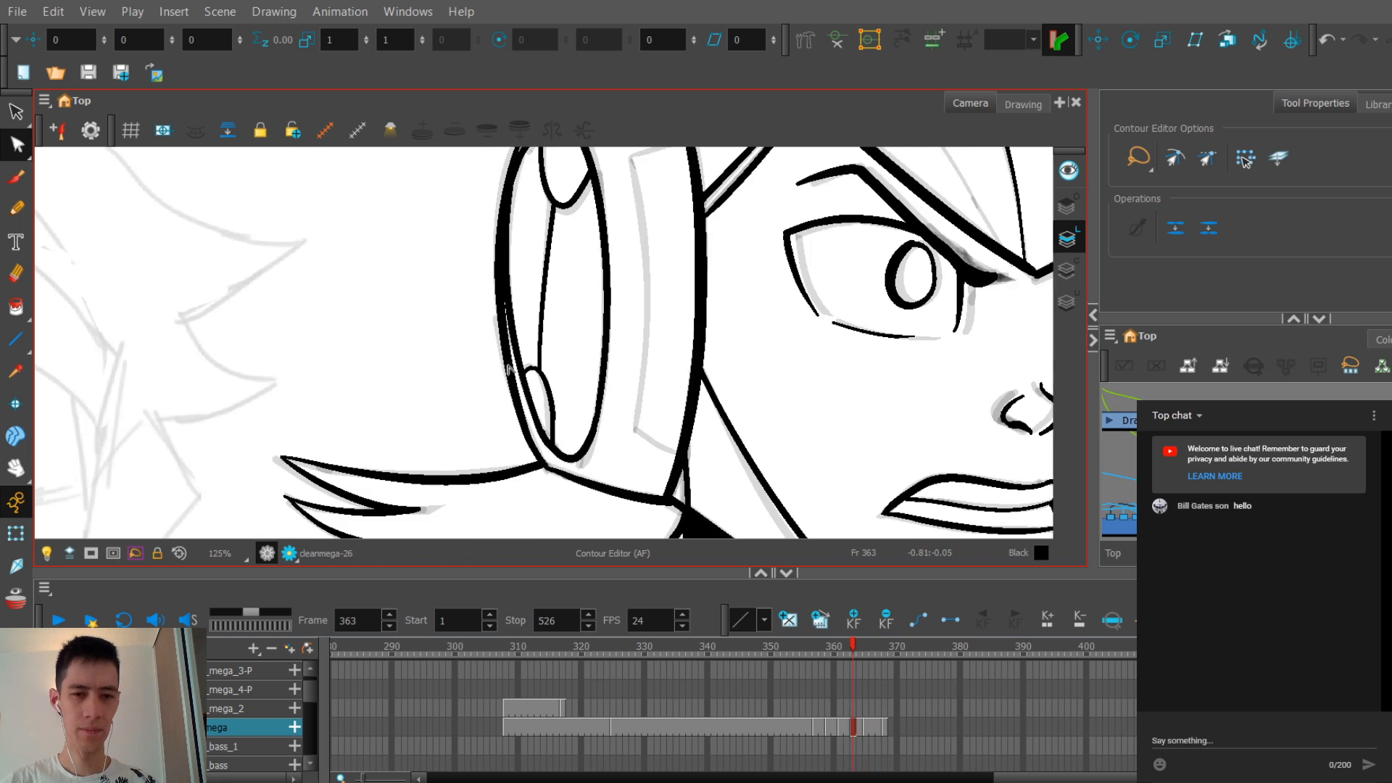
{"action": "scroll", "coordinate": [513, 359], "scroll_direction": "up", "scroll_amount": 2}
{"action": "left_click", "coordinate": [512, 341]}
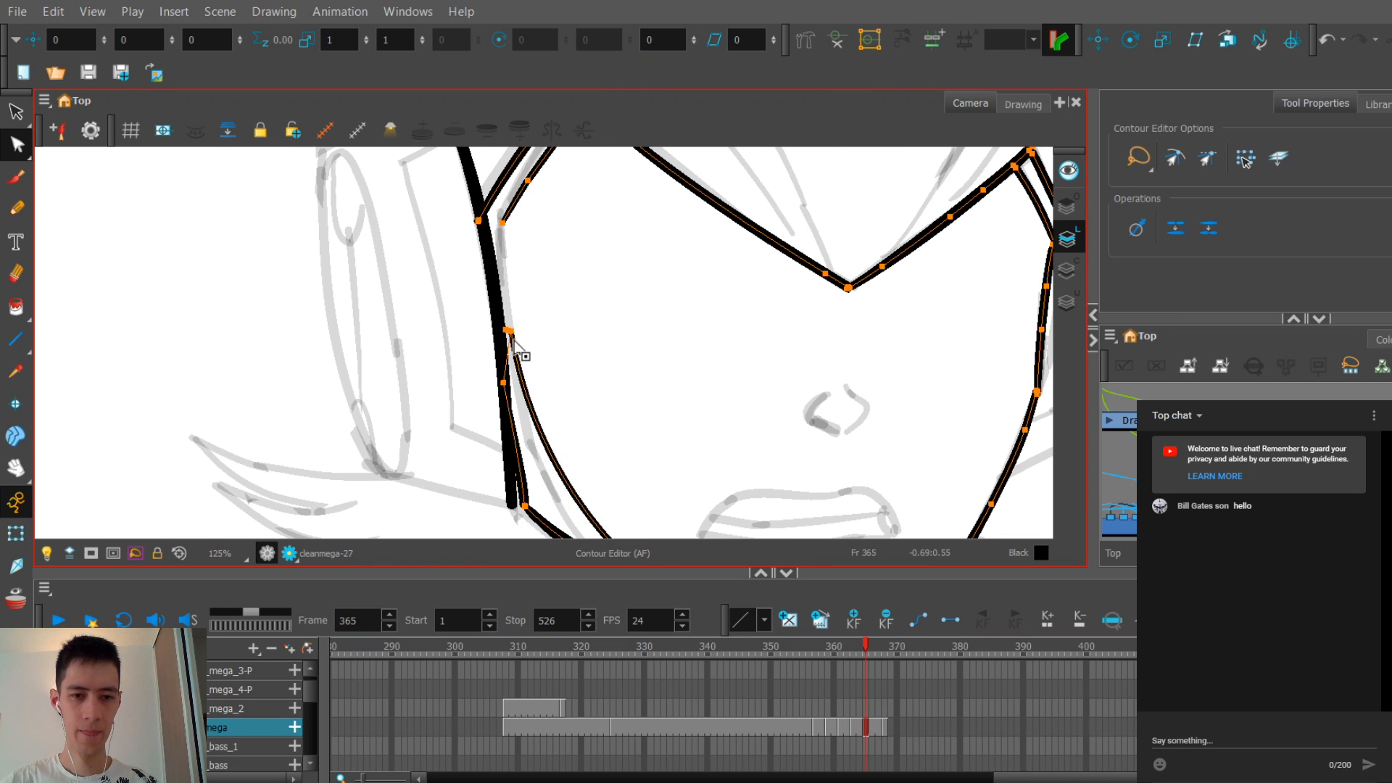
{"action": "scroll", "coordinate": [518, 332], "scroll_direction": "up", "scroll_amount": 2}
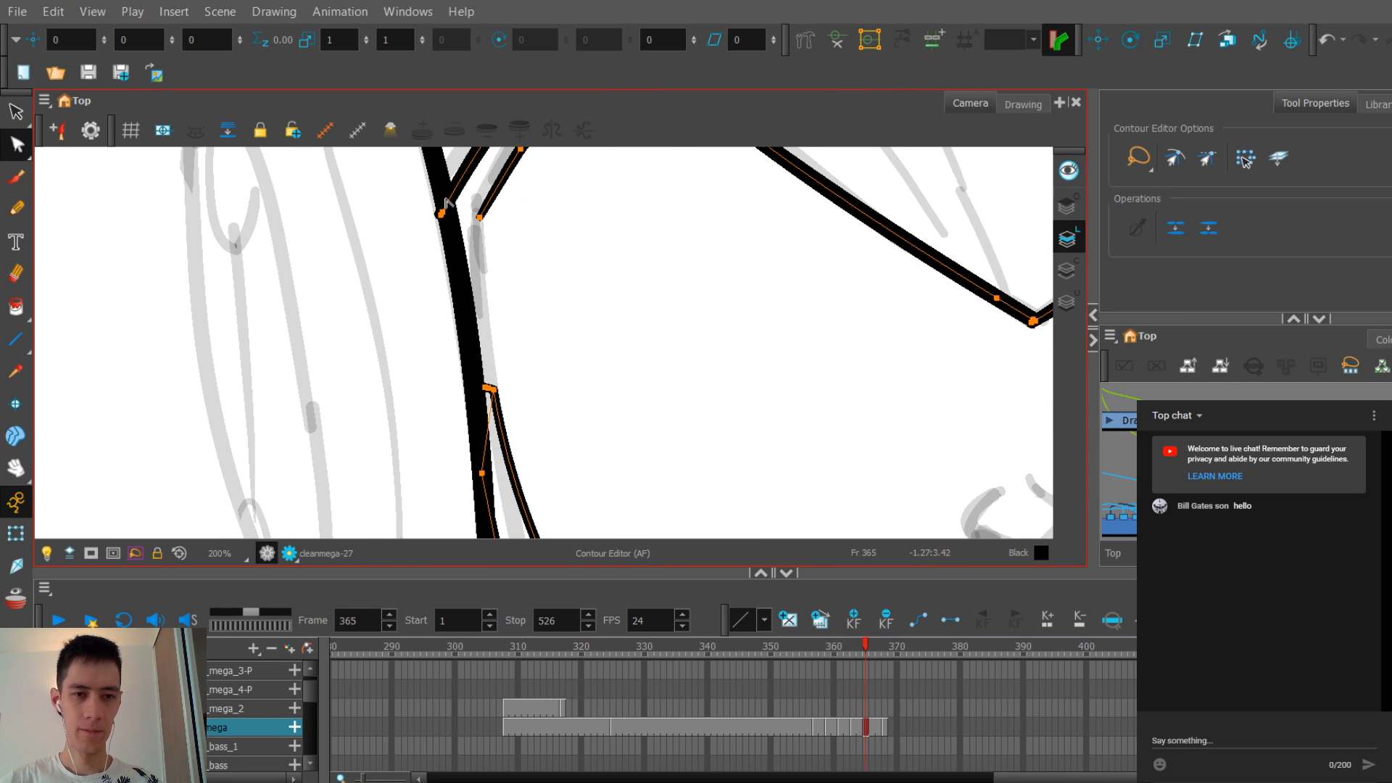
{"action": "scroll", "coordinate": [441, 216], "scroll_direction": "down", "scroll_amount": 2}
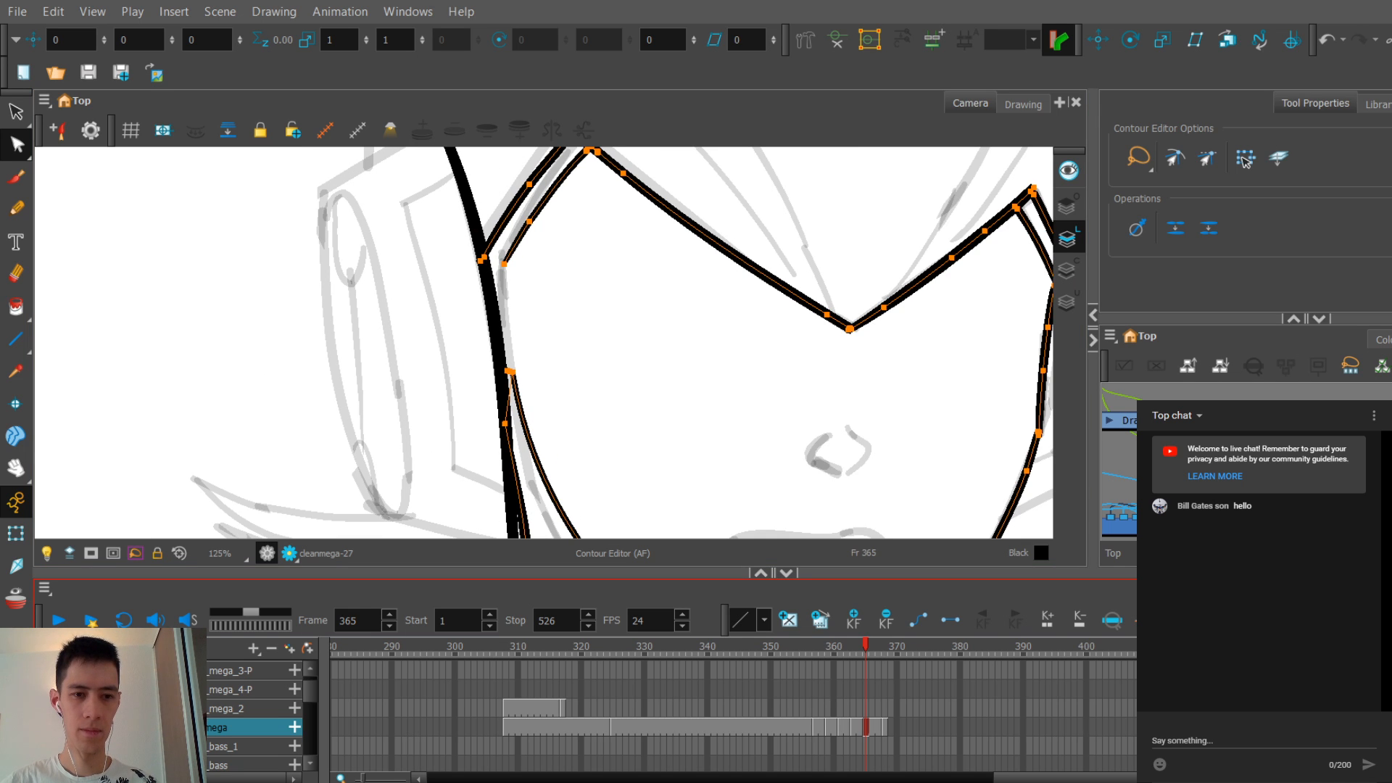
{"action": "scroll", "coordinate": [460, 311], "scroll_direction": "up", "scroll_amount": 1}
{"action": "scroll", "coordinate": [478, 308], "scroll_direction": "down", "scroll_amount": 3}
{"action": "left_click", "coordinate": [525, 323]}
{"action": "left_click_drag", "start_coordinate": [557, 301], "coordinate": [515, 303]}
{"action": "scroll", "coordinate": [515, 303], "scroll_direction": "up", "scroll_amount": 1}
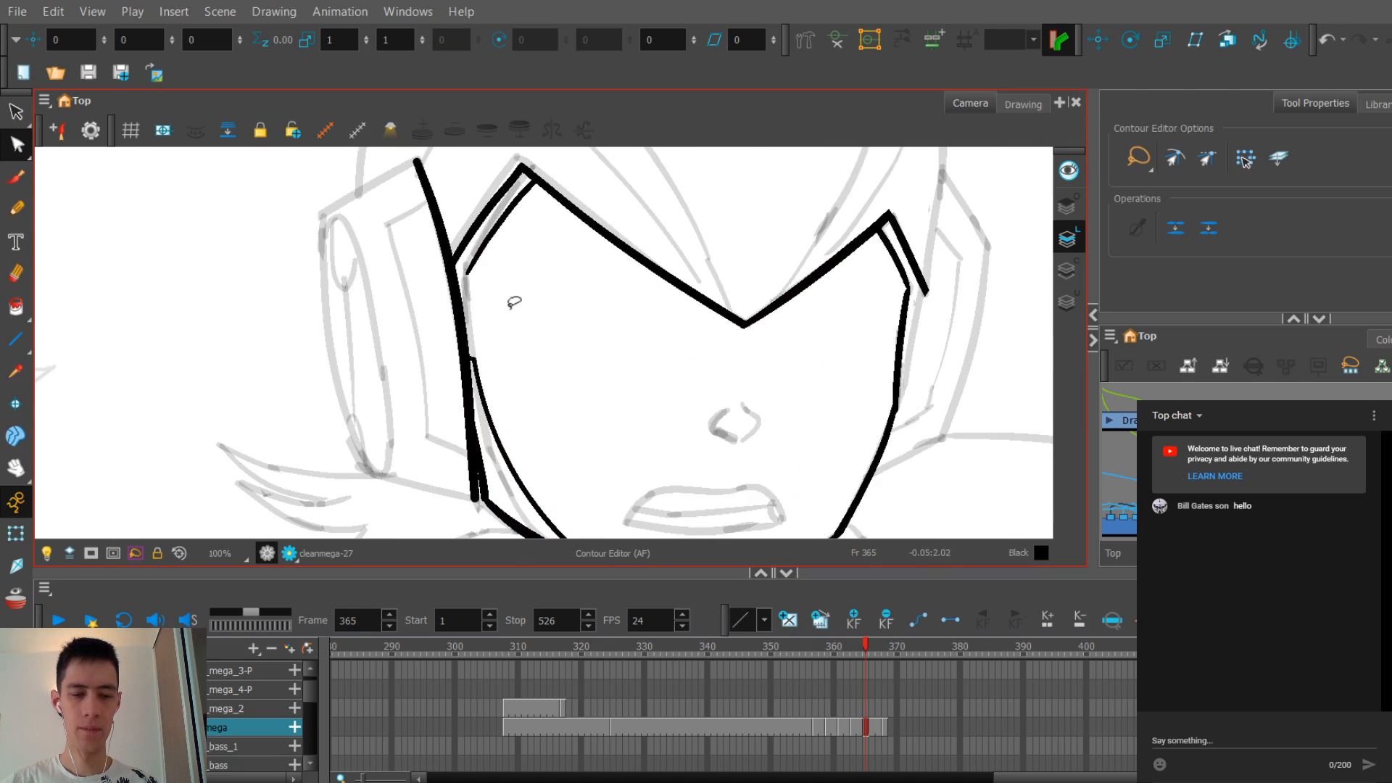
Step: Try to move the upper contour points of the left cheek lines closer to the ear piece's front edge
{"action": "scroll", "coordinate": [507, 307], "scroll_direction": "up", "scroll_amount": 3}
{"action": "left_click", "coordinate": [403, 381]}
{"action": "scroll", "coordinate": [392, 374], "scroll_direction": "up", "scroll_amount": 1}
{"action": "left_click_drag", "start_coordinate": [367, 384], "coordinate": [402, 342]}
{"action": "key", "text": "ctrl+z"}
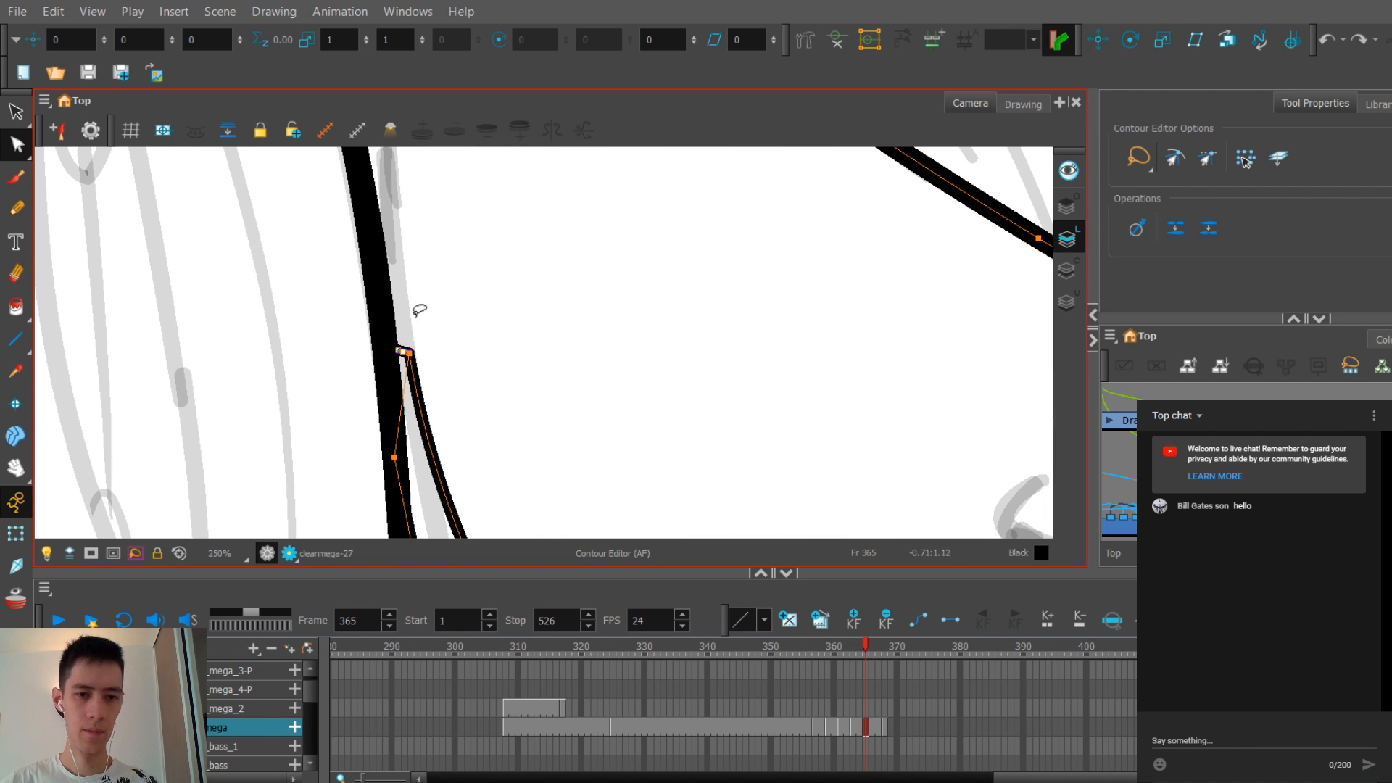
{"action": "scroll", "coordinate": [415, 314], "scroll_direction": "down", "scroll_amount": 5}
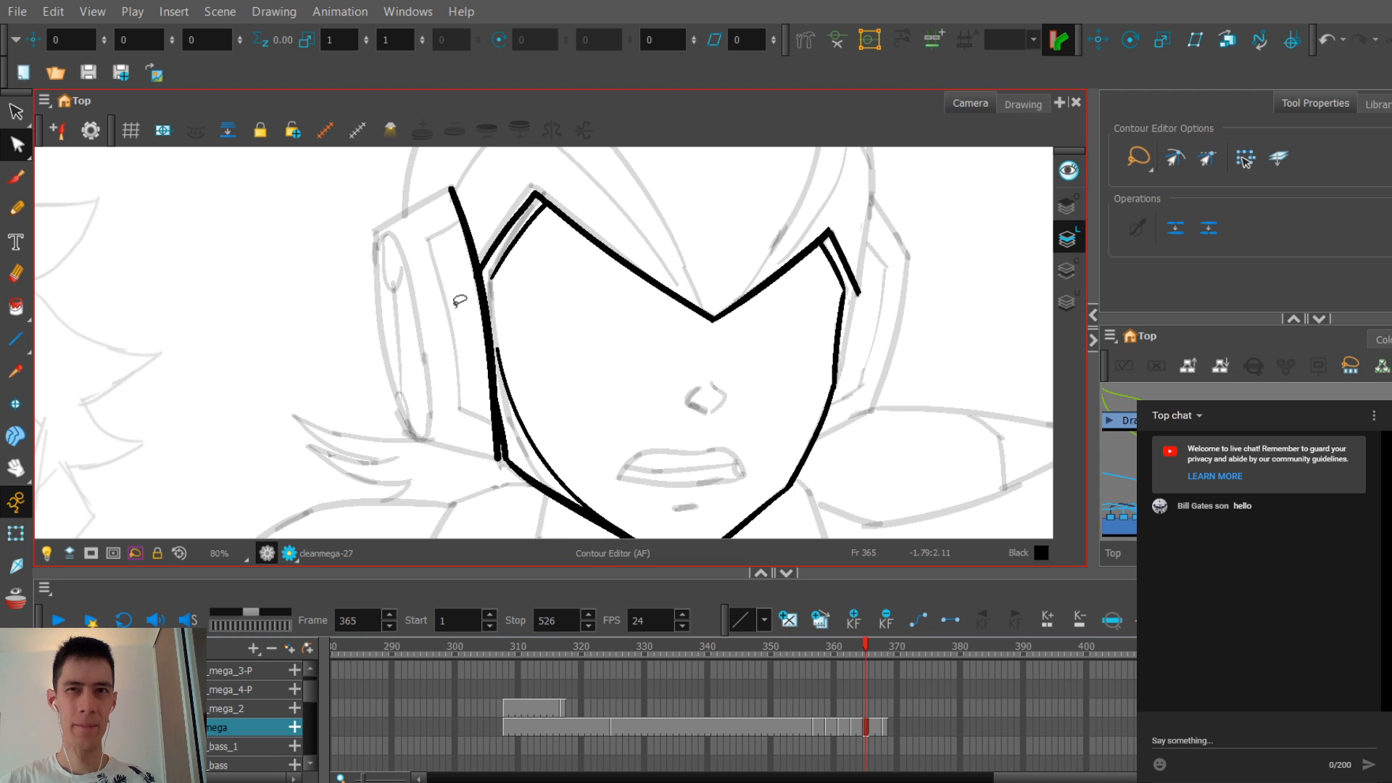
{"action": "scroll", "coordinate": [457, 296], "scroll_direction": "down", "scroll_amount": 1}
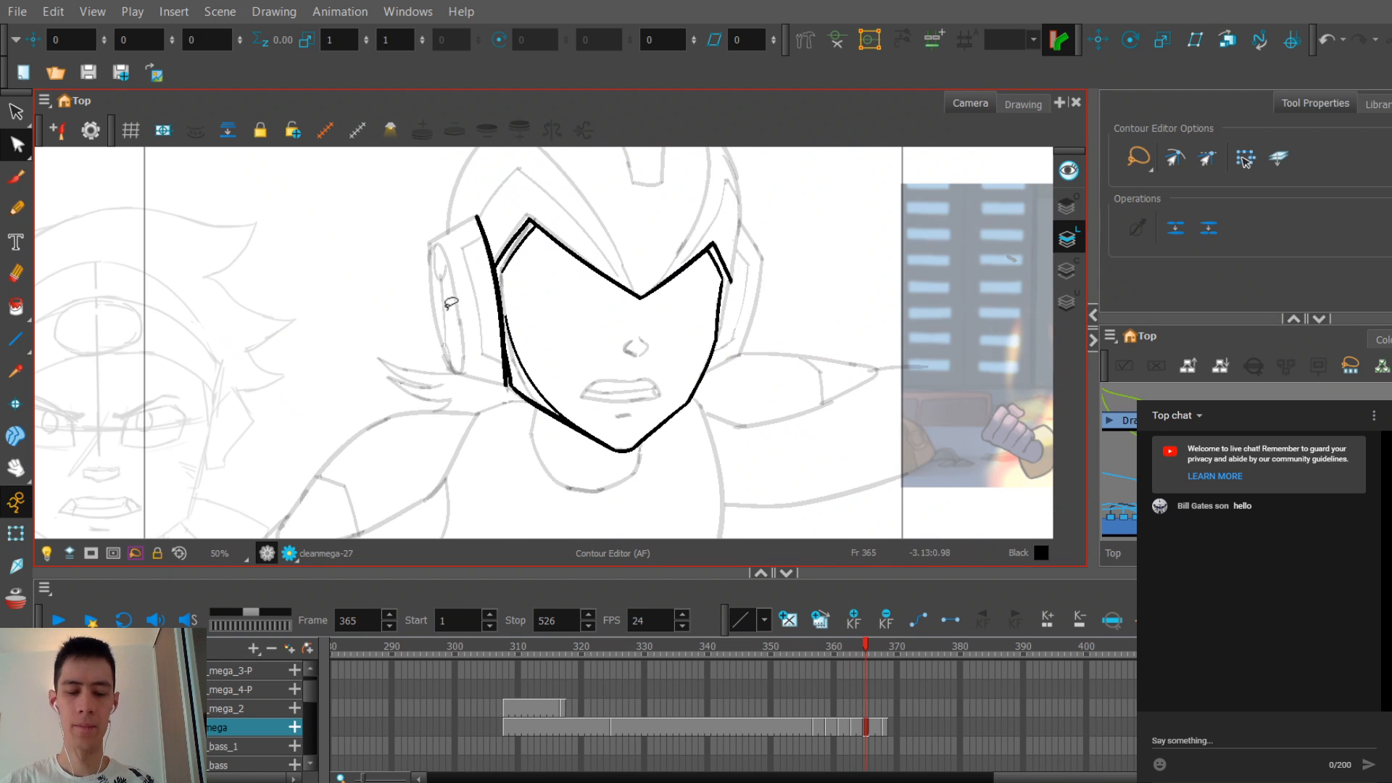
Step: Ink the top edge of the left ear piece up to its front corner with the Pencil, using frame 363 as reference
{"action": "left_click", "coordinate": [16, 208]}
{"action": "scroll", "coordinate": [480, 310], "scroll_direction": "up", "scroll_amount": 2}
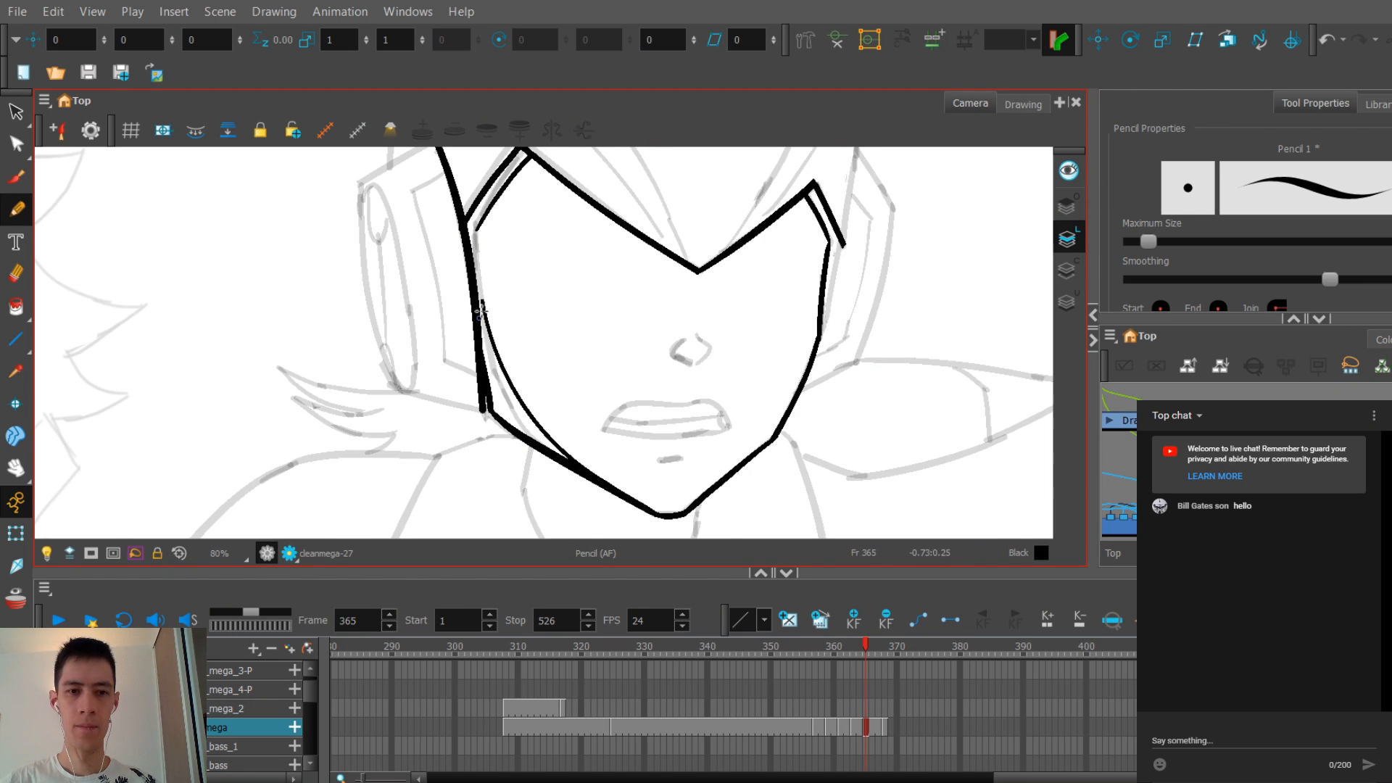
{"action": "key", "text": "ctrl+z"}
{"action": "mouse_move", "coordinate": [480, 310]}
{"action": "left_mouse_down"}
{"action": "mouse_move", "coordinate": [533, 289]}
{"action": "mouse_move", "coordinate": [504, 239]}
{"action": "mouse_move", "coordinate": [469, 295]}
{"action": "left_mouse_up"}
{"action": "key", "text": "comma"}
{"action": "key", "text": "period"}
{"action": "key", "text": "comma"}
{"action": "key", "text": "comma"}
{"action": "scroll", "coordinate": [457, 264], "scroll_direction": "up", "scroll_amount": 1}
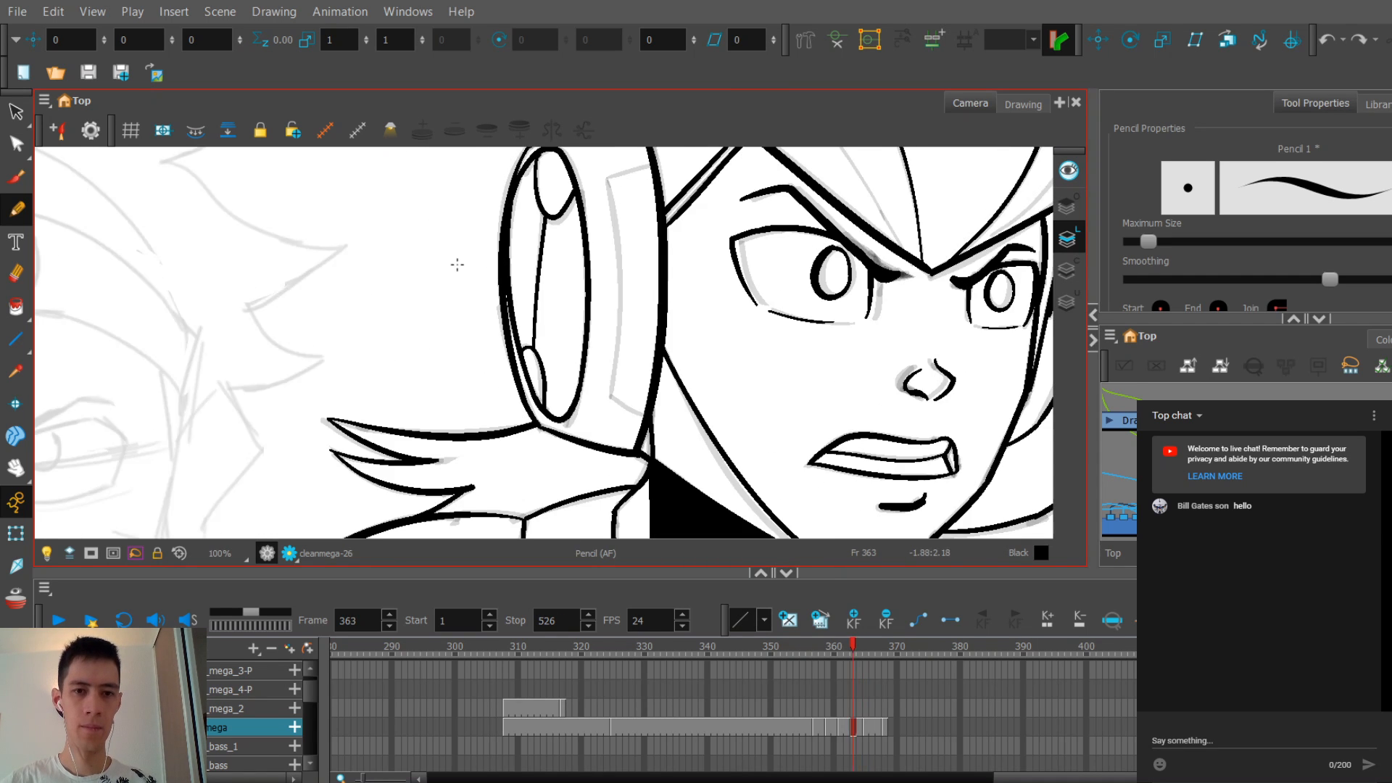
{"action": "scroll", "coordinate": [457, 265], "scroll_direction": "up", "scroll_amount": 2}
{"action": "key", "text": "period"}
{"action": "key", "text": "period"}
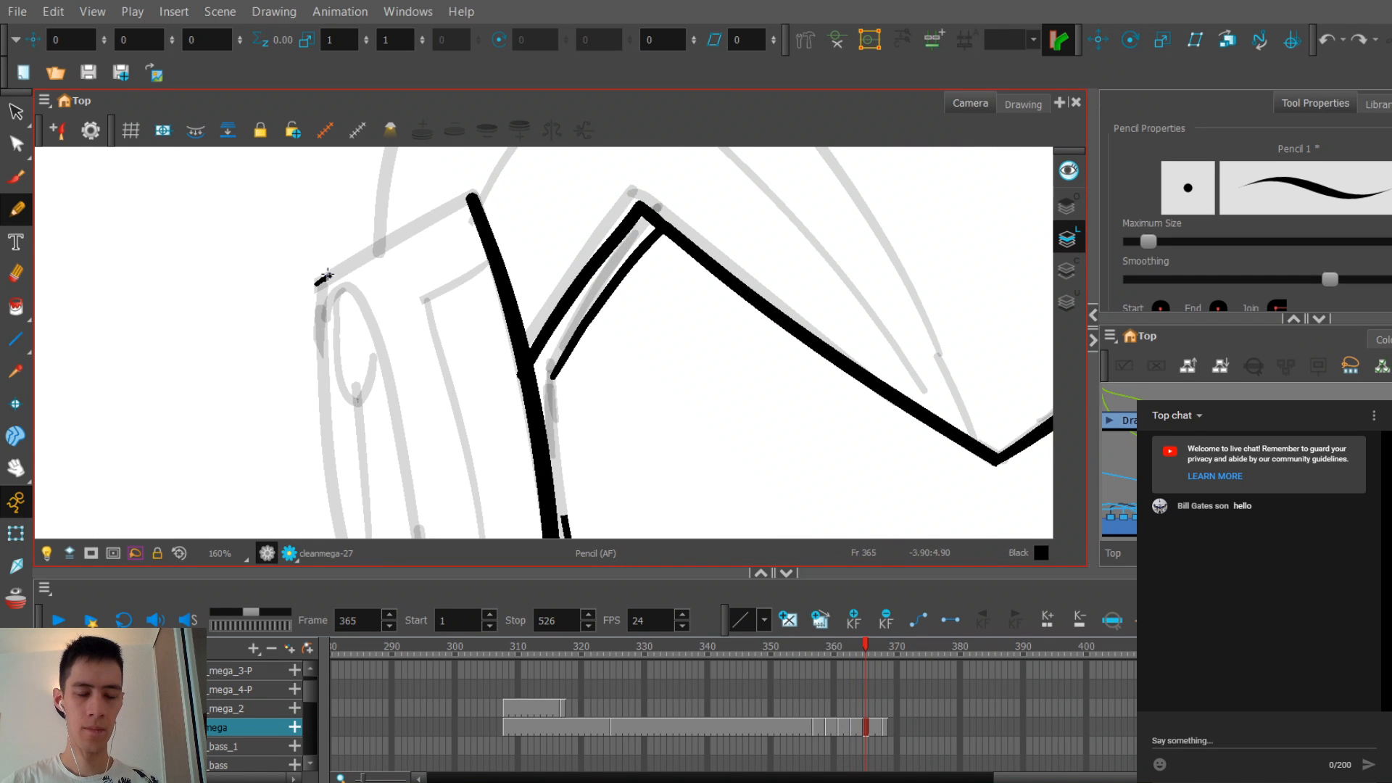
{"action": "left_click_drag", "start_coordinate": [324, 277], "coordinate": [468, 197]}
{"action": "key", "text": "ctrl+z"}
{"action": "left_click_drag", "start_coordinate": [318, 287], "coordinate": [472, 192]}
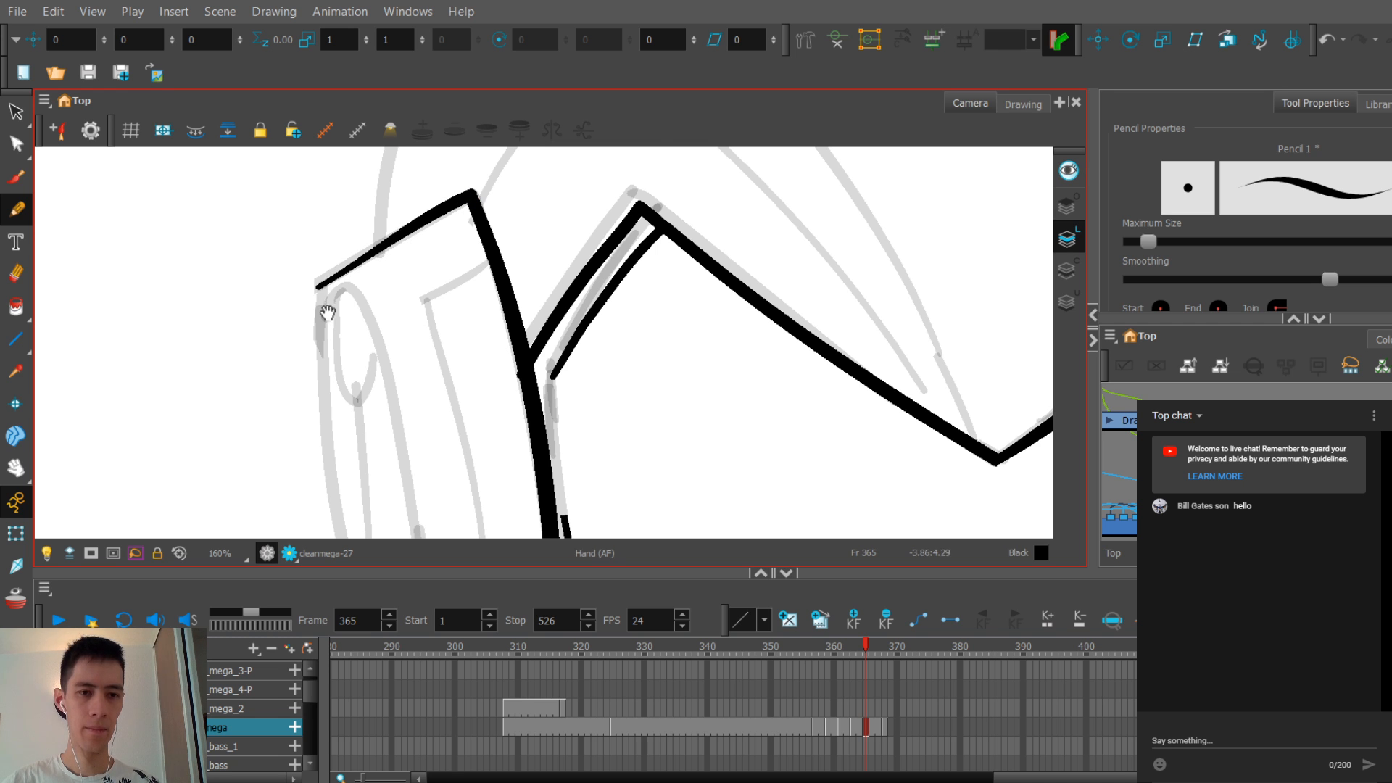
Step: Ink the curved outer edge of the left ear piece from its upper outer corner down to its base
{"action": "left_click_drag", "start_coordinate": [328, 312], "coordinate": [377, 223]}
{"action": "key", "text": "1"}
{"action": "key", "text": "1"}
{"action": "key", "text": "1"}
{"action": "left_click_drag", "start_coordinate": [379, 320], "coordinate": [384, 269]}
{"action": "key", "text": "comma"}
{"action": "key", "text": "period"}
{"action": "key", "text": "2"}
{"action": "key", "text": "2"}
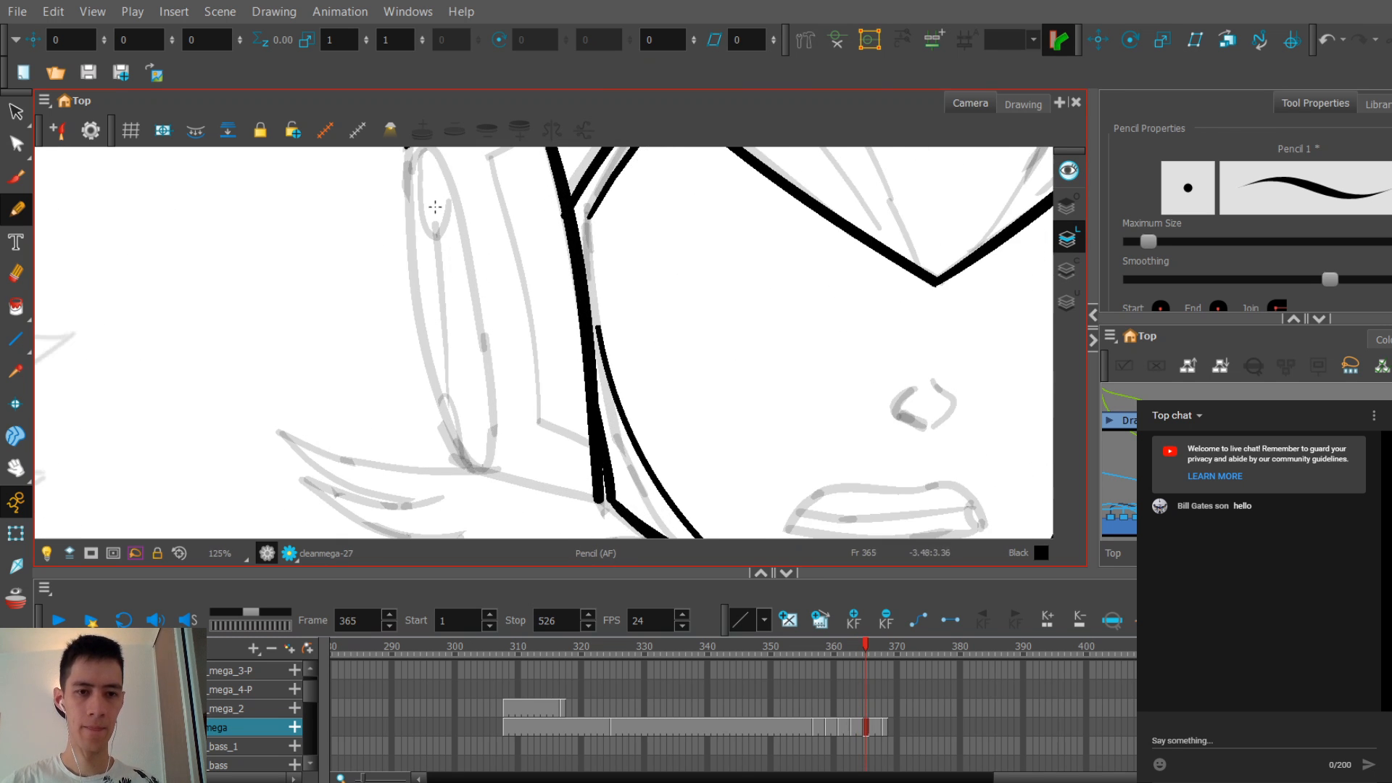
{"action": "mouse_move", "coordinate": [413, 168]}
{"action": "left_mouse_down"}
{"action": "mouse_move", "coordinate": [414, 345]}
{"action": "mouse_move", "coordinate": [451, 507]}
{"action": "left_mouse_up"}
{"action": "key", "text": "ctrl+z"}
{"action": "key", "text": "ctrl+z"}
{"action": "key", "text": "ctrl+z"}
{"action": "mouse_move", "coordinate": [409, 179]}
{"action": "left_mouse_down"}
{"action": "mouse_move", "coordinate": [408, 406]}
{"action": "mouse_move", "coordinate": [453, 510]}
{"action": "left_mouse_up"}
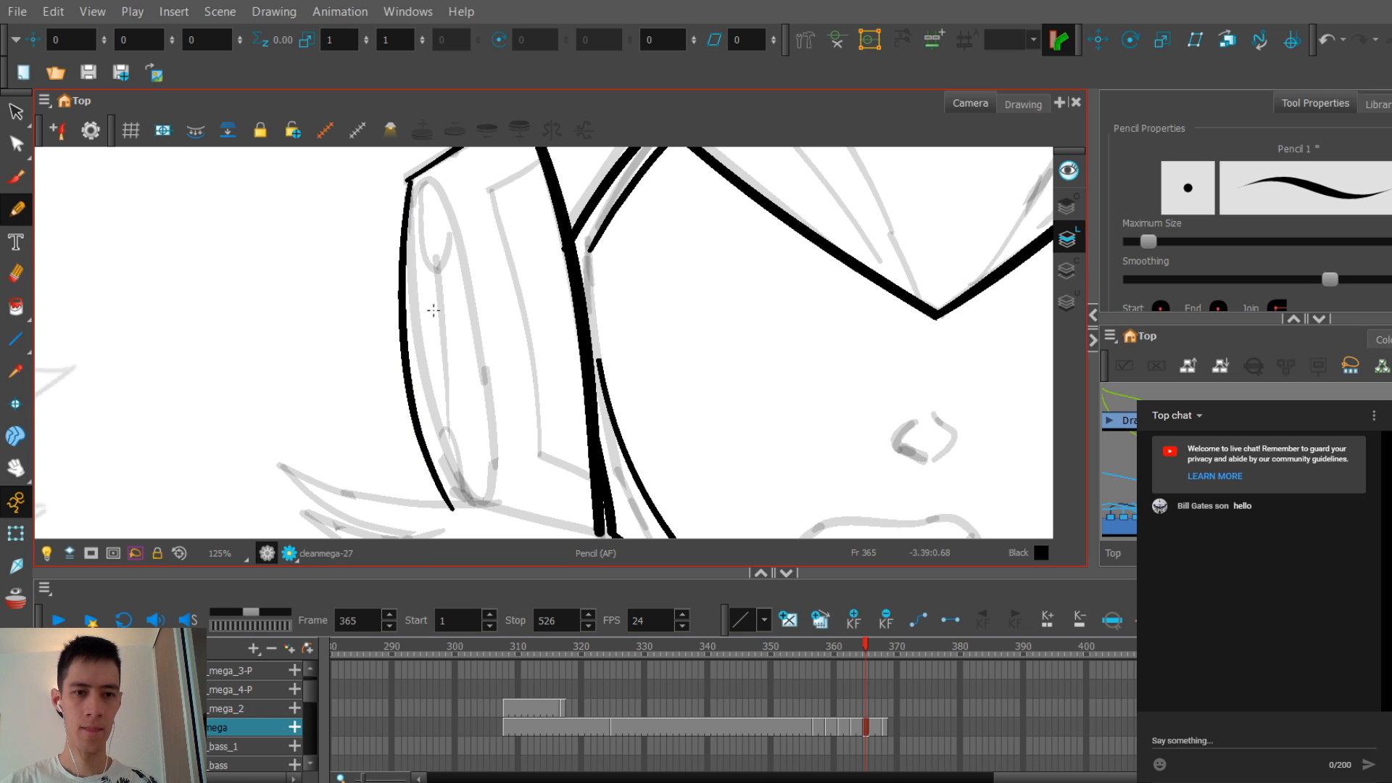
Step: Pull the lower end of the ear piece's outer edge line inward to the sketched base with the Select tool
{"action": "key", "text": "alt+s"}
{"action": "left_click", "coordinate": [414, 412]}
{"action": "left_click_drag", "start_coordinate": [481, 432], "coordinate": [493, 410]}
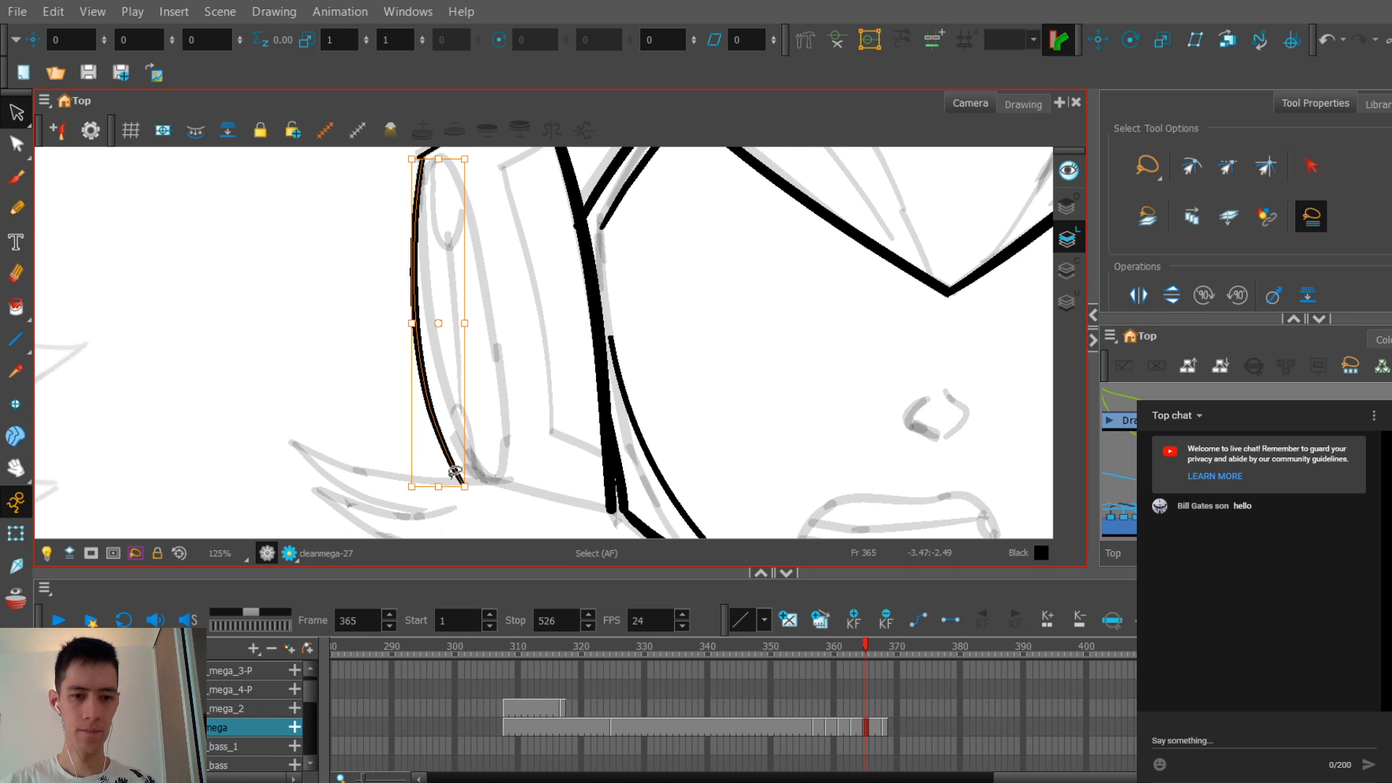
{"action": "left_click_drag", "start_coordinate": [449, 482], "coordinate": [483, 479]}
{"action": "key", "text": "1"}
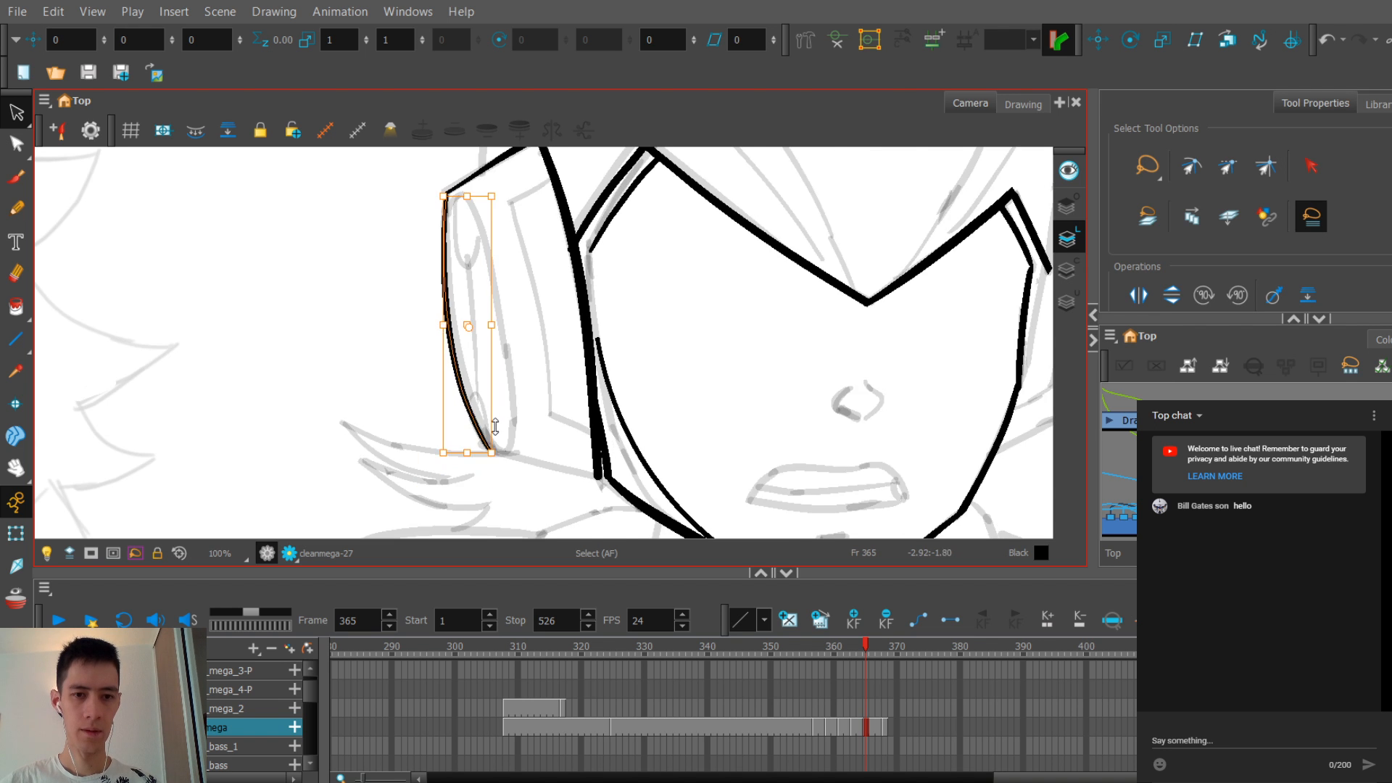
{"action": "key", "text": "."}
Step: Align the upper end of the ear piece's outer edge line with the corner of the top edge and check both ends
{"action": "left_click_drag", "start_coordinate": [464, 295], "coordinate": [469, 356]}
{"action": "key", "text": "2"}
{"action": "key", "text": "2"}
{"action": "left_click", "coordinate": [396, 242]}
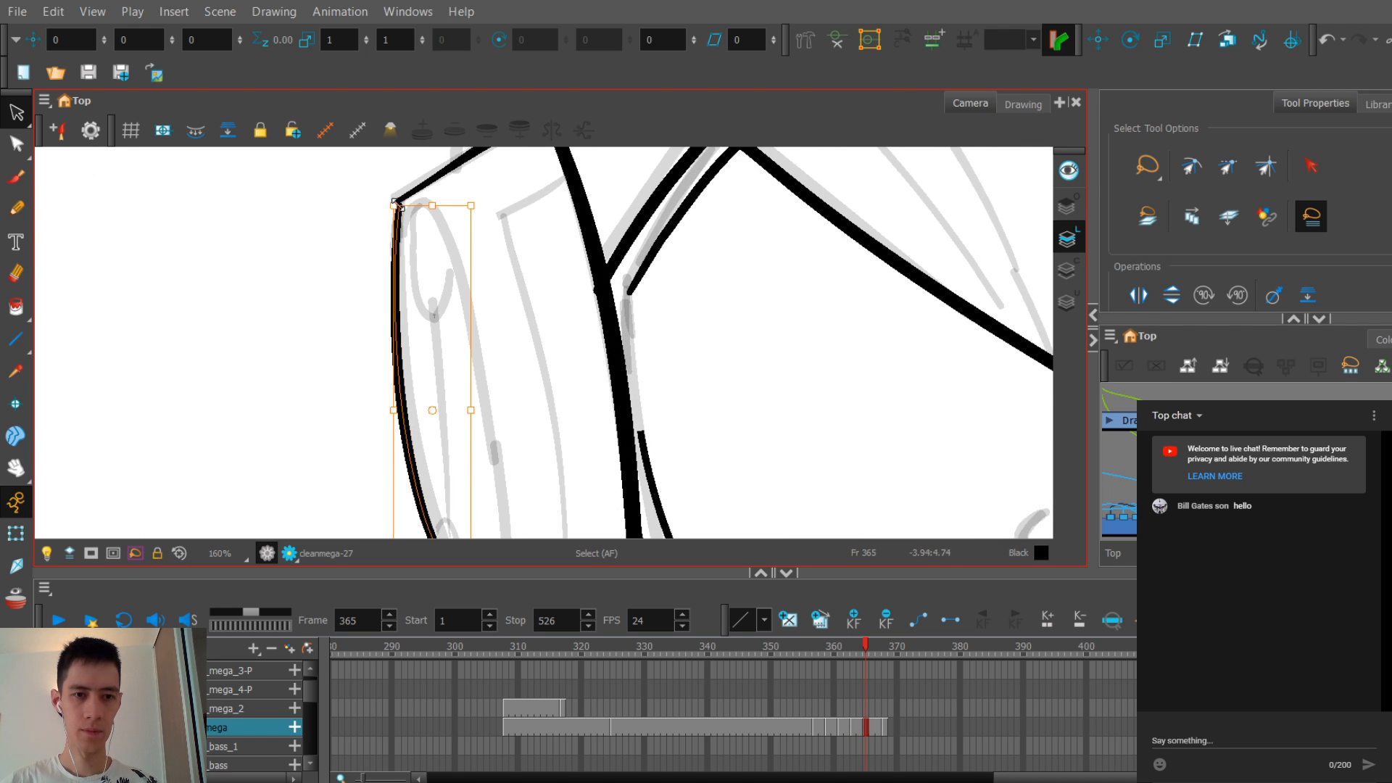
{"action": "left_click_drag", "start_coordinate": [401, 206], "coordinate": [394, 205]}
{"action": "key", "text": "1"}
{"action": "key", "text": "1"}
{"action": "key", "text": "1"}
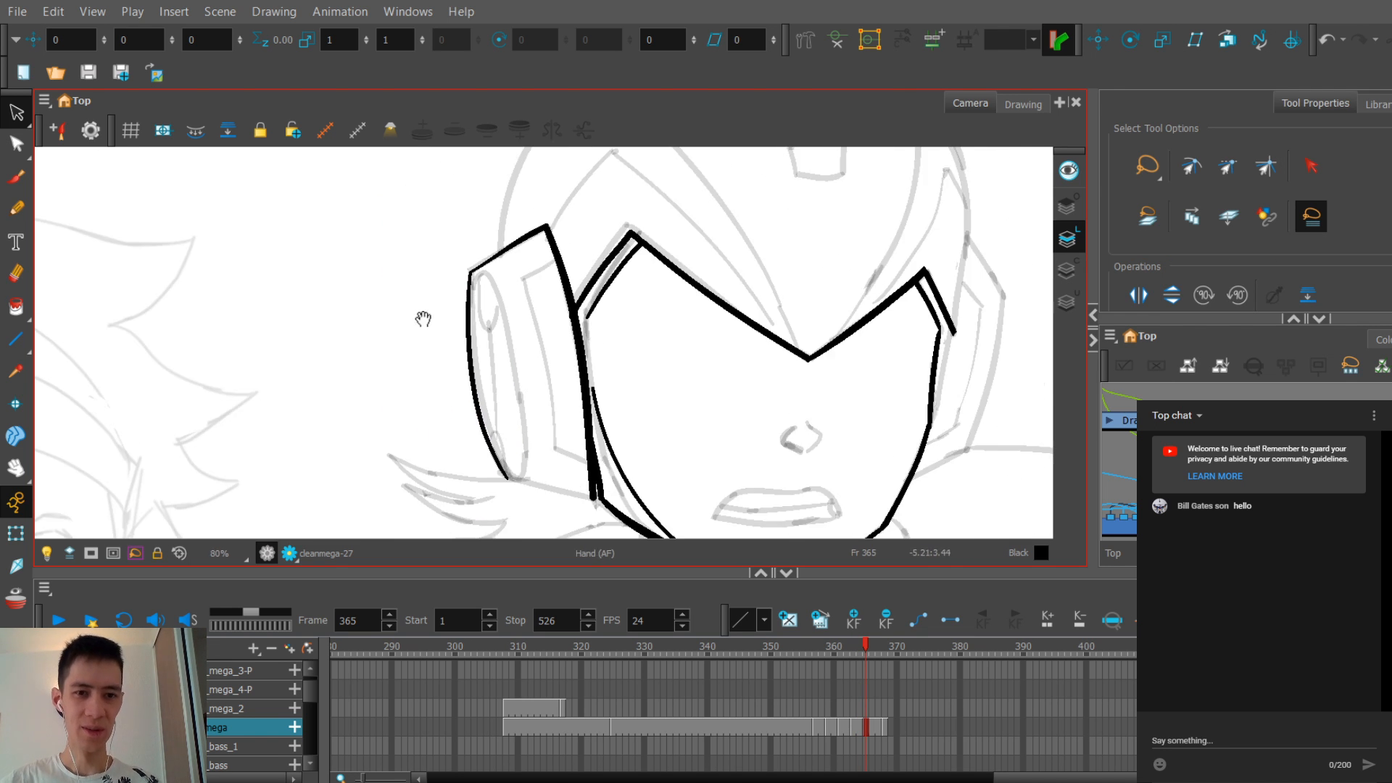
{"action": "left_click_drag", "start_coordinate": [422, 317], "coordinate": [418, 295]}
{"action": "key", "text": "2"}
{"action": "left_click_drag", "start_coordinate": [391, 374], "coordinate": [406, 305]}
{"action": "key", "text": "2"}
{"action": "key", "text": "2"}
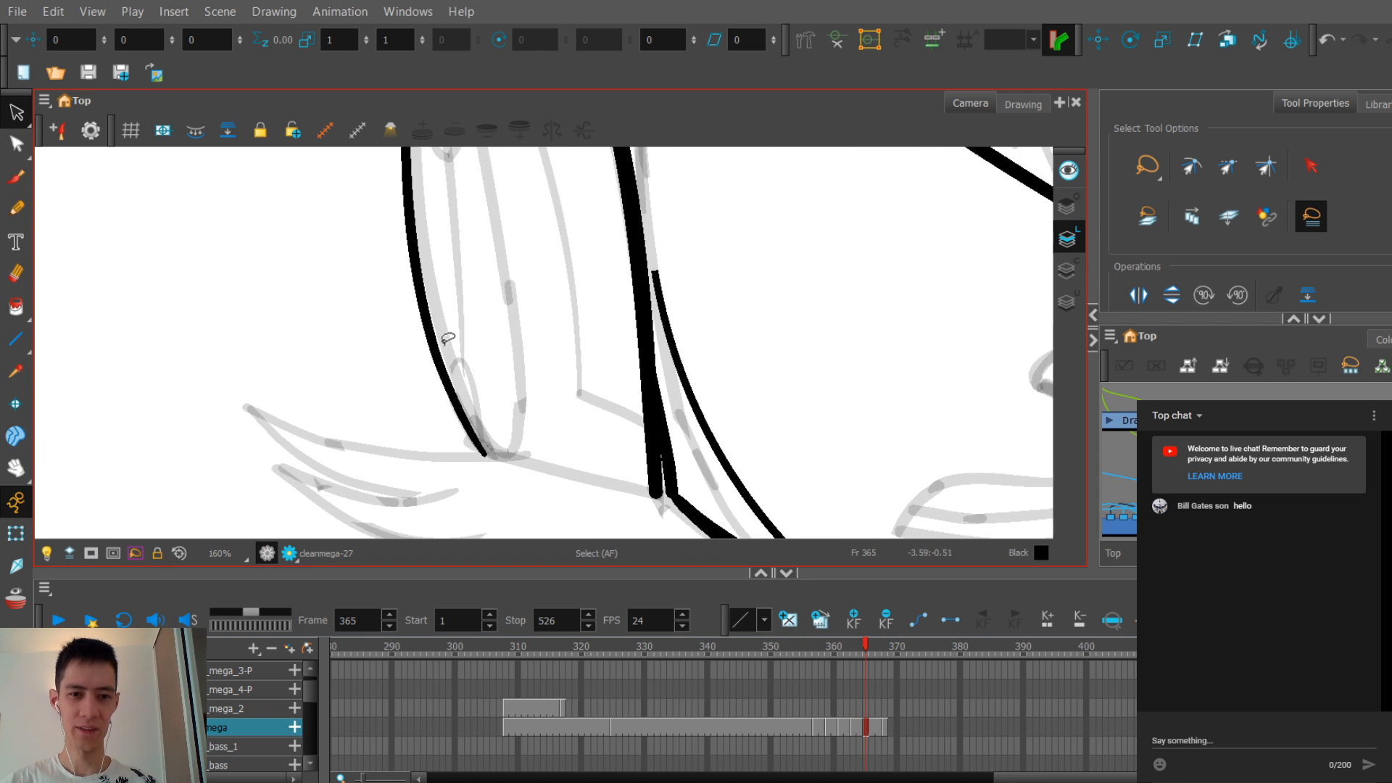
Step: Compare the left ear piece's outer edge line on frame 365 with the inked ear piece on frame 364
{"action": "key", "text": "1"}
{"action": "key", "text": "1"}
{"action": "left_click_drag", "start_coordinate": [398, 251], "coordinate": [418, 324]}
{"action": "key", "text": "2"}
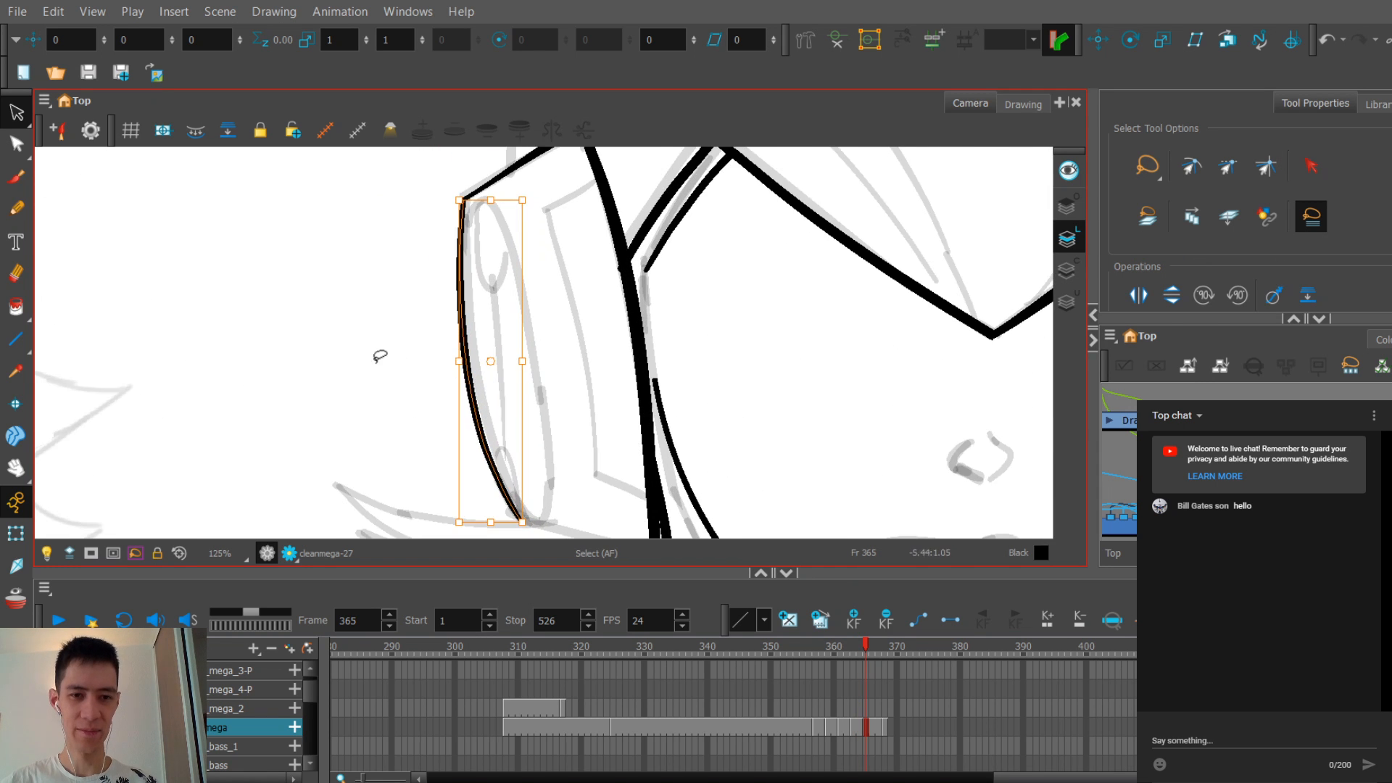
{"action": "key", "text": "1"}
{"action": "key", "text": "1"}
{"action": "left_click_drag", "start_coordinate": [419, 379], "coordinate": [413, 316]}
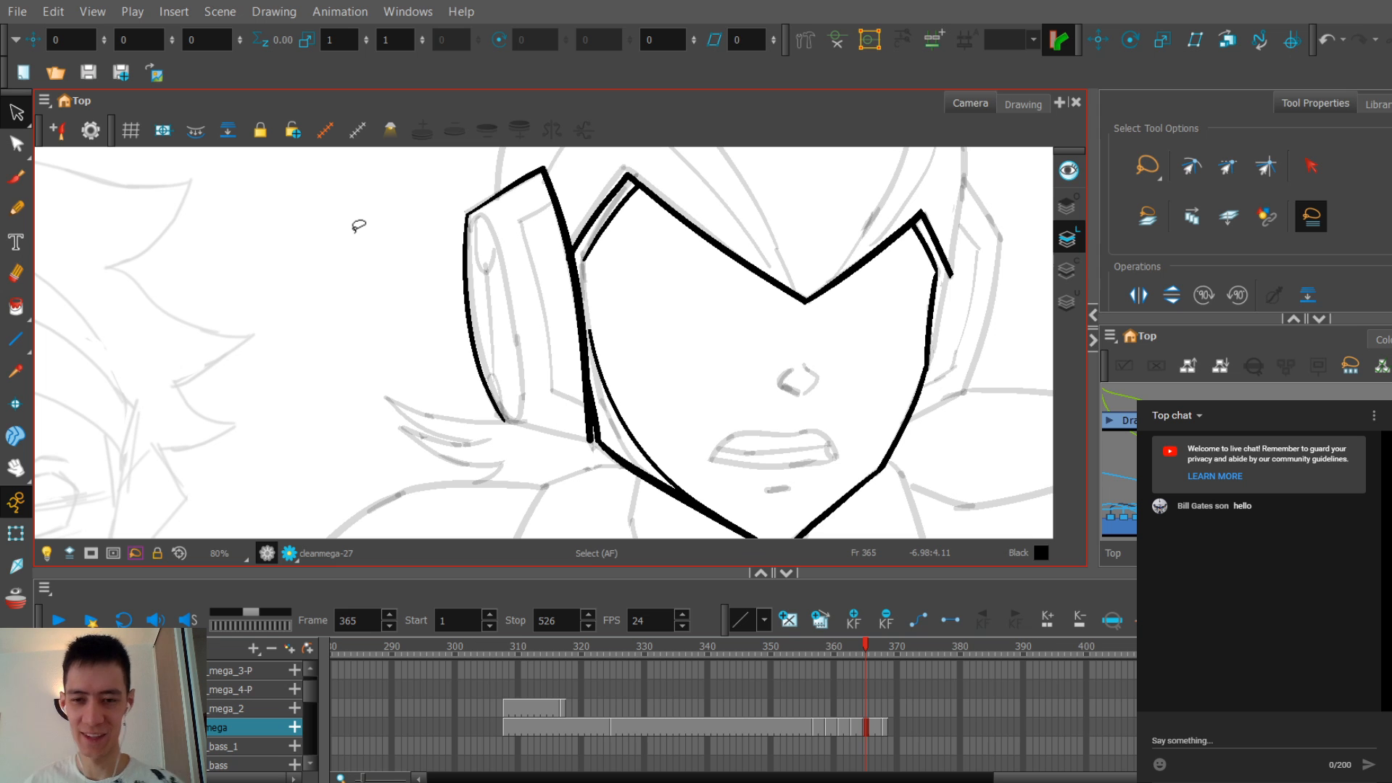
{"action": "key", "text": "1"}
{"action": "key", "text": "1"}
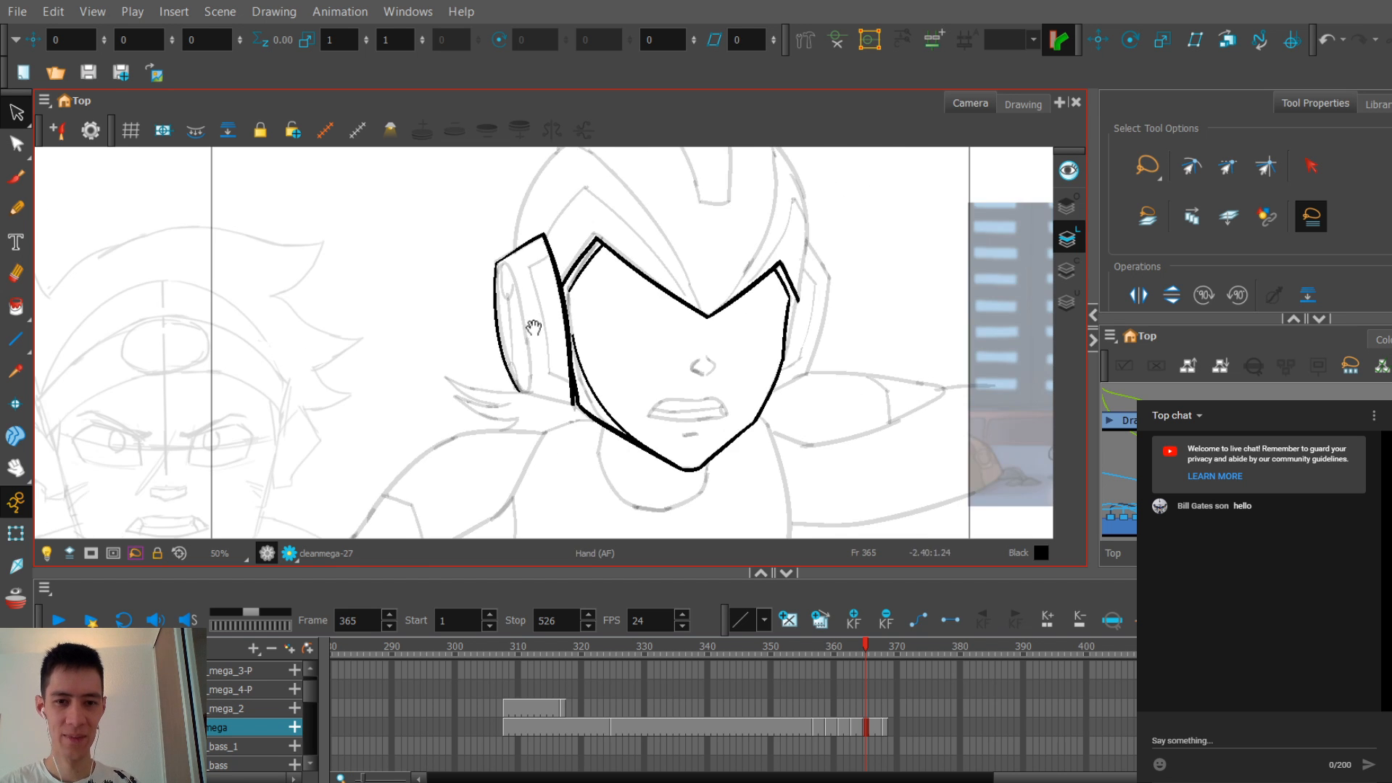
{"action": "key", "text": "comma"}
{"action": "key", "text": "period"}
{"action": "key", "text": "2"}
{"action": "key", "text": "comma"}
{"action": "key", "text": "period"}
Step: Widen the ear piece's outer edge curve slightly with the Select tool so its lower end sits closer to the sketched base
{"action": "key", "text": "2"}
{"action": "key", "text": "2"}
{"action": "key", "text": "2"}
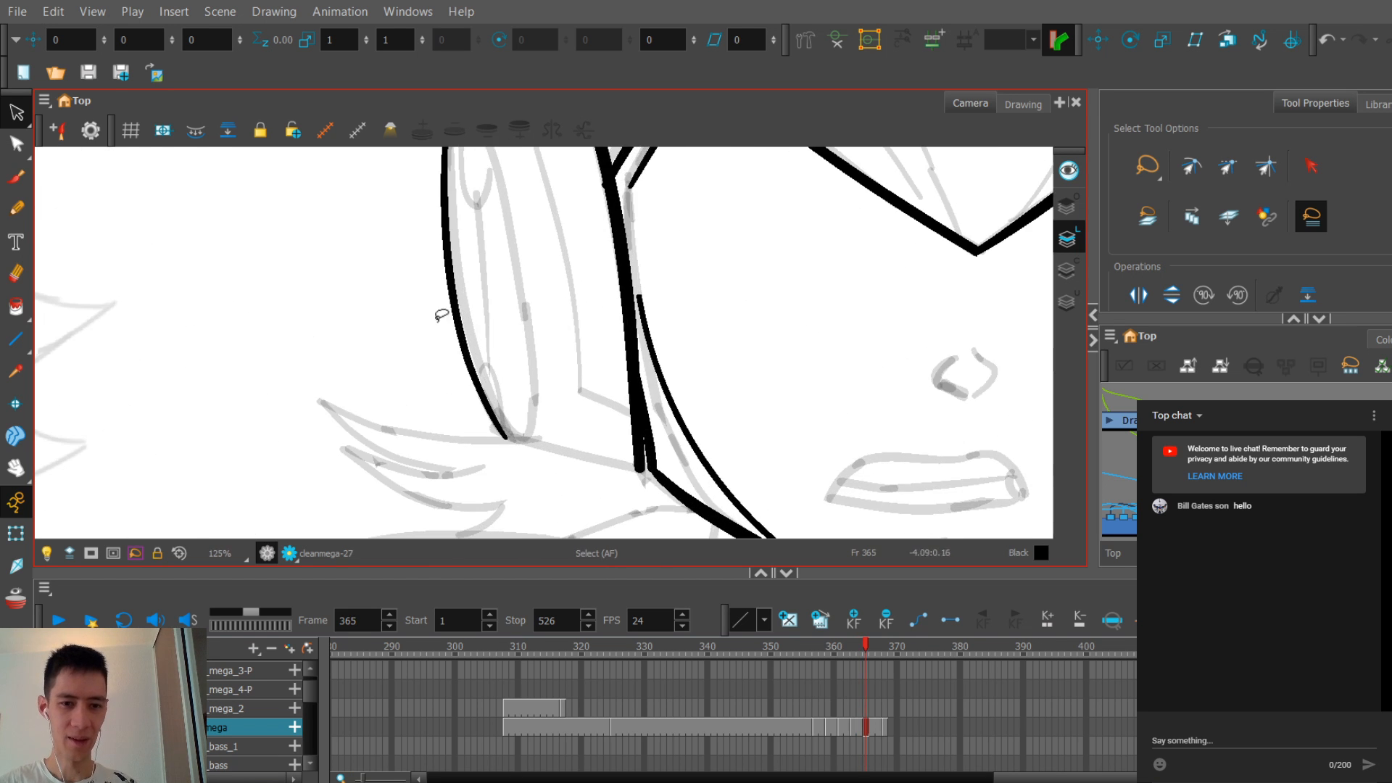
{"action": "left_click", "coordinate": [460, 324]}
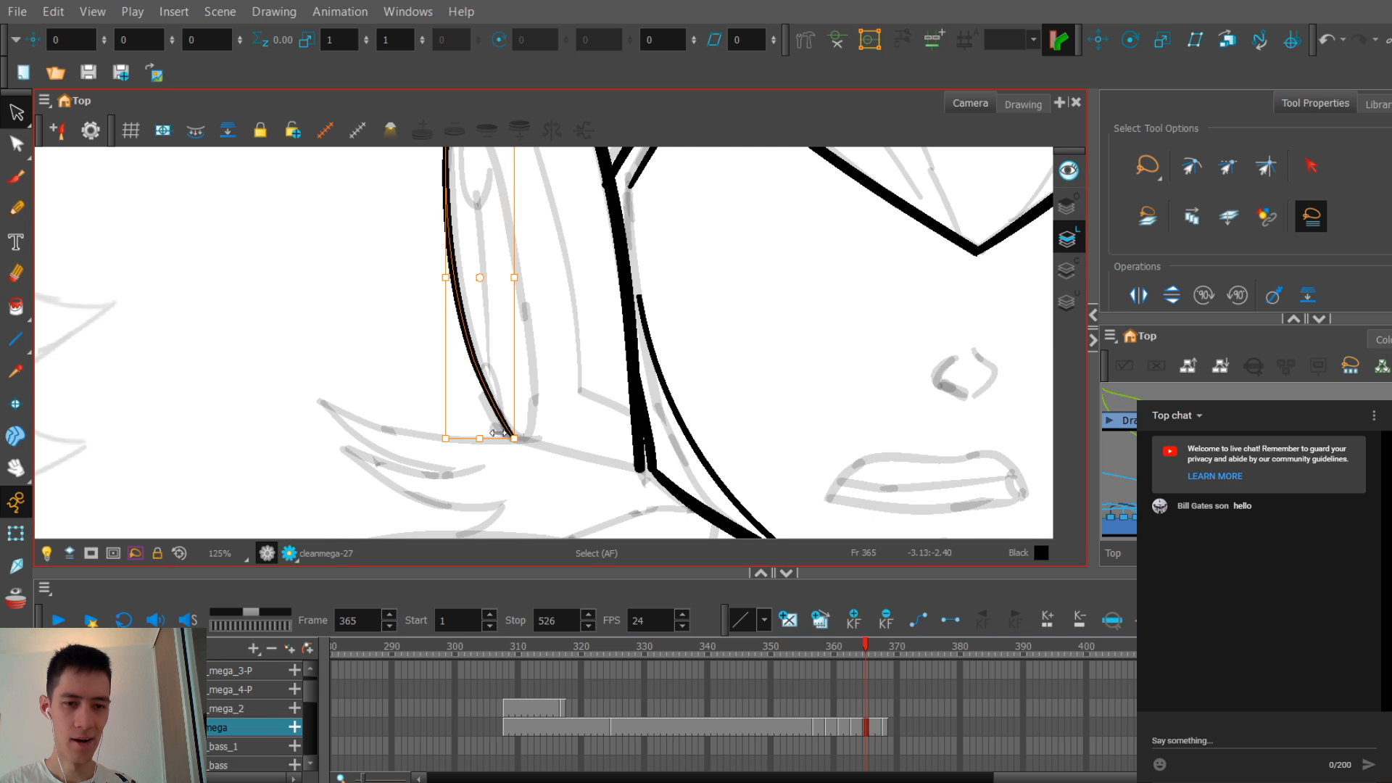
{"action": "key", "text": "1"}
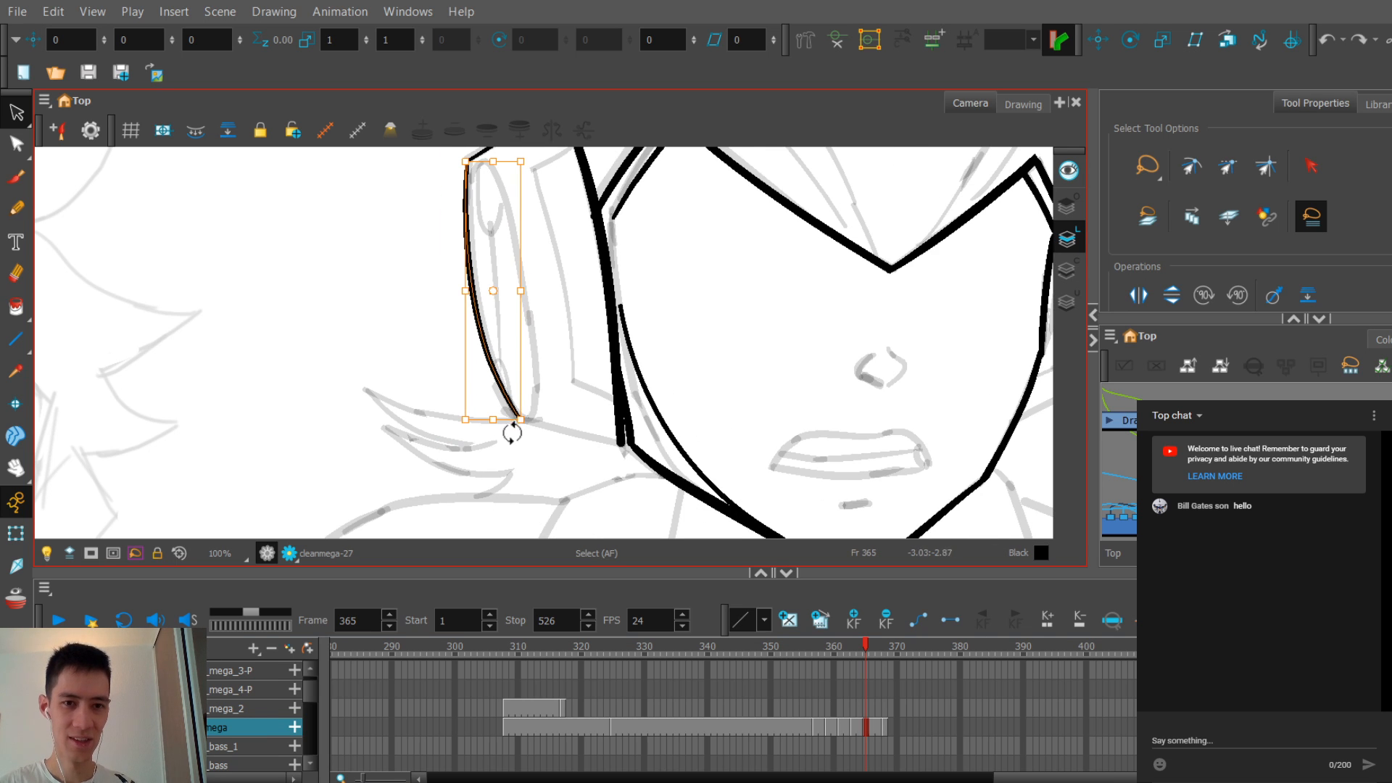
{"action": "key", "text": "2"}
{"action": "key", "text": "2"}
{"action": "key", "text": "2"}
Step: Ink the bottom edge of the left ear piece with the Pencil, from the outer edge's lower end to the lower front corner
{"action": "key", "text": "alt+/"}
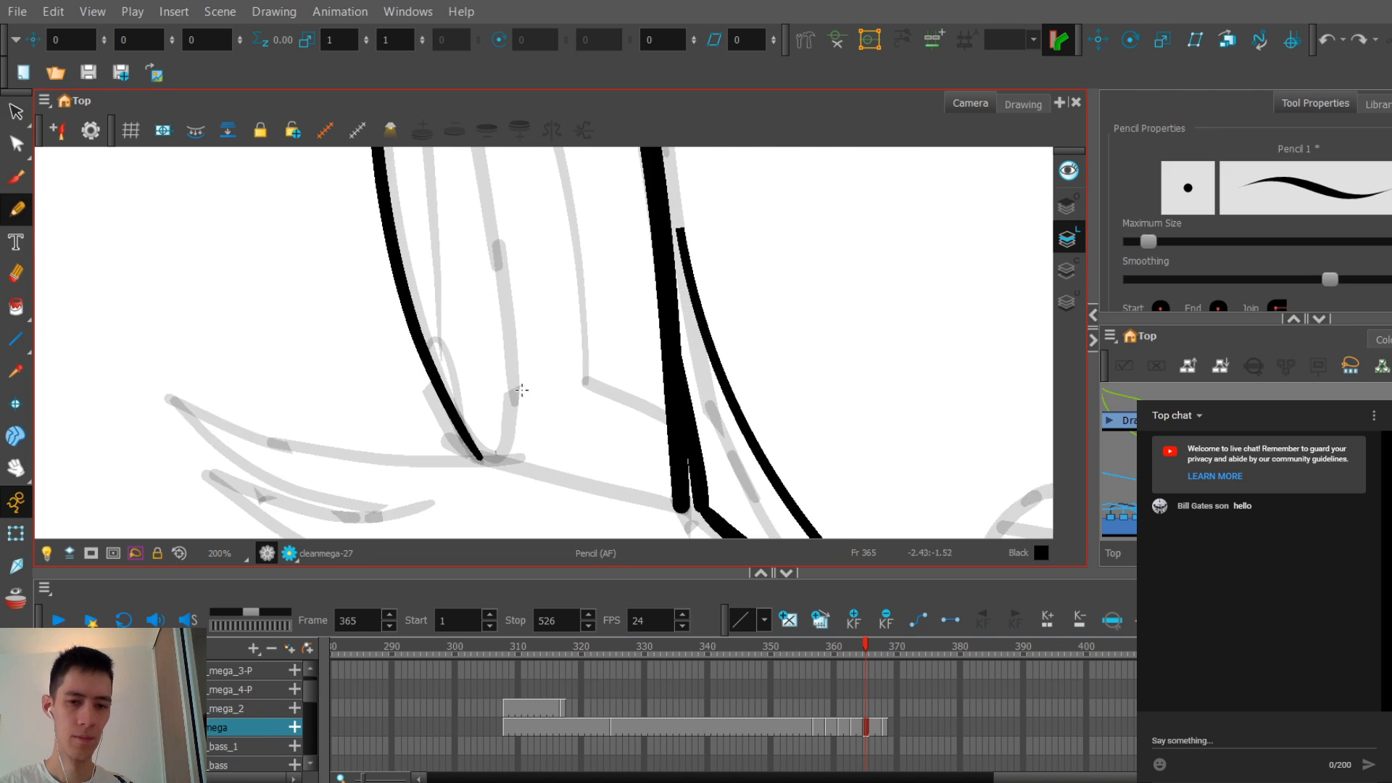
{"action": "key", "text": "2"}
{"action": "key", "text": "1"}
{"action": "mouse_move", "coordinate": [525, 438]}
{"action": "left_mouse_down"}
{"action": "mouse_move", "coordinate": [555, 426]}
{"action": "mouse_move", "coordinate": [657, 452]}
{"action": "left_mouse_up"}
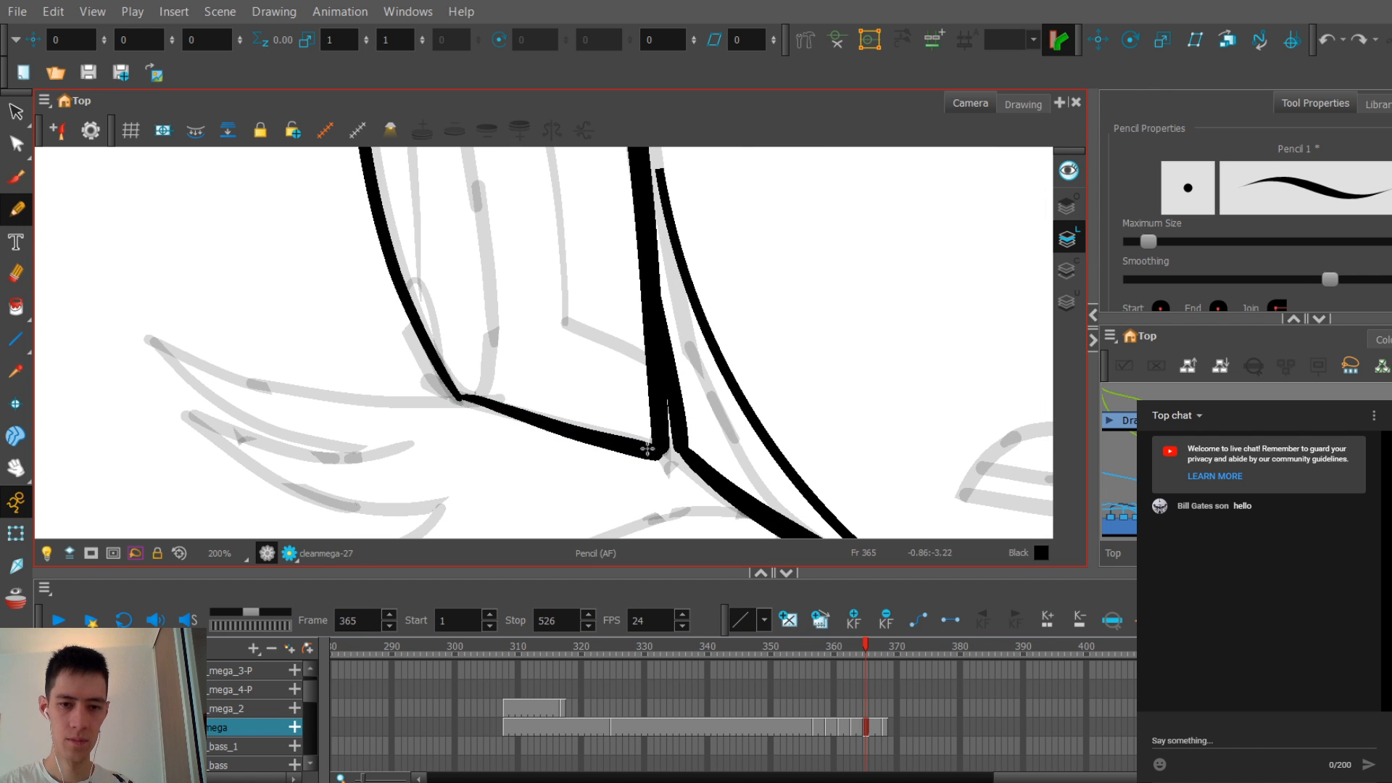
{"action": "key", "text": "ctrl+z"}
{"action": "left_click_drag", "start_coordinate": [516, 416], "coordinate": [657, 449]}
{"action": "key", "text": "ctrl+z"}
{"action": "left_click_drag", "start_coordinate": [459, 394], "coordinate": [657, 446]}
Step: Examine how the ear piece's bottom edge meets the hair tuft, jaw and collar on inked frame 364
{"action": "key", "text": "1"}
{"action": "key", "text": "comma"}
{"action": "key", "text": "1"}
{"action": "key", "text": "1"}
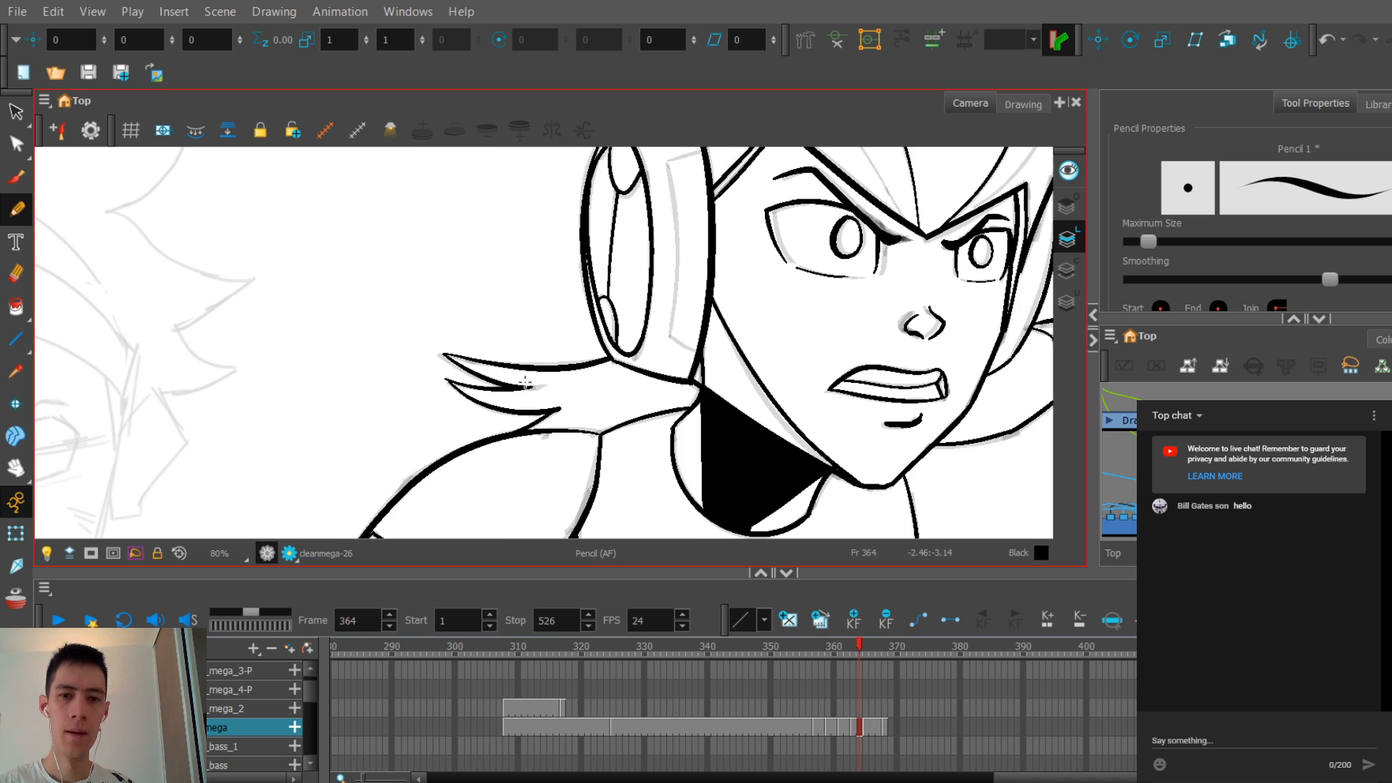
{"action": "key", "text": "2"}
{"action": "key", "text": "period"}
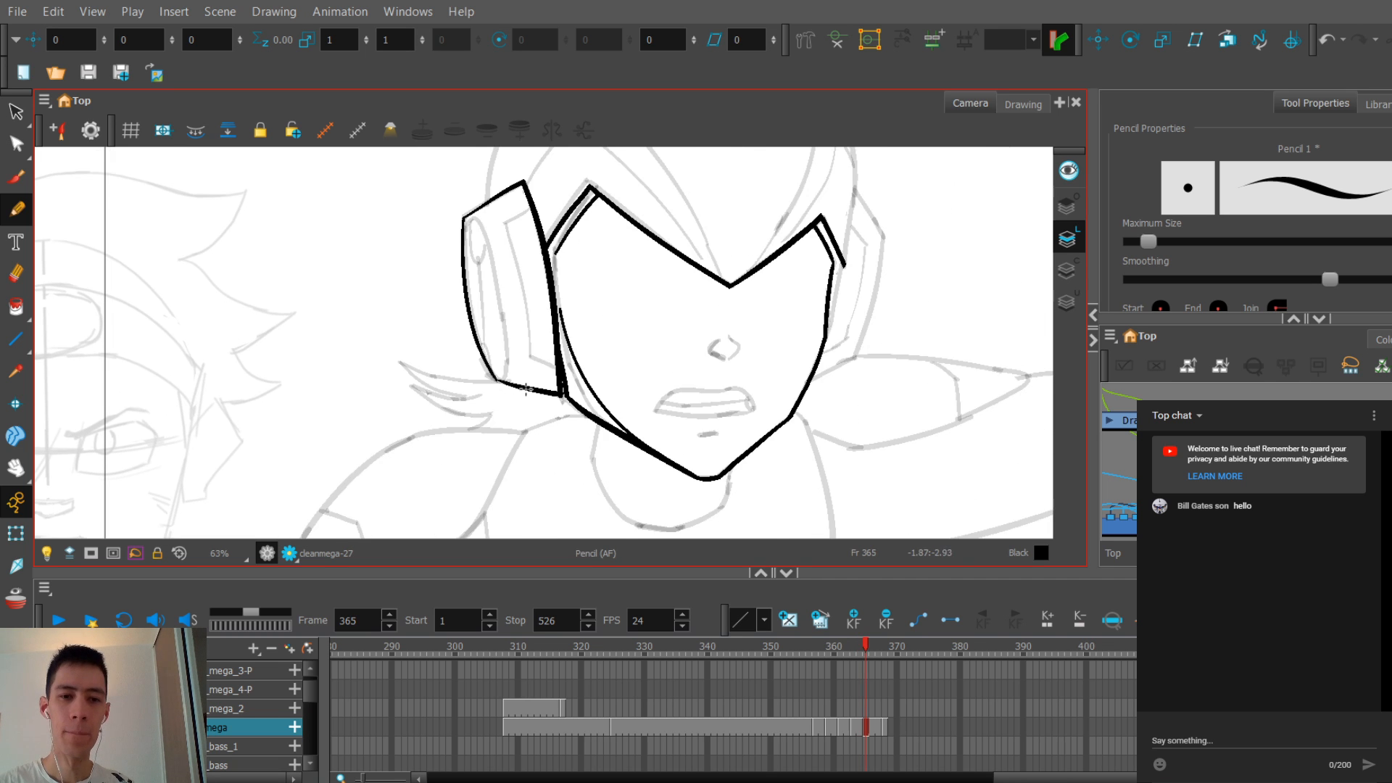
{"action": "key", "text": "2"}
{"action": "key", "text": "comma"}
{"action": "key", "text": "1"}
{"action": "key", "text": "1"}
{"action": "left_click_drag", "start_coordinate": [584, 401], "coordinate": [516, 350]}
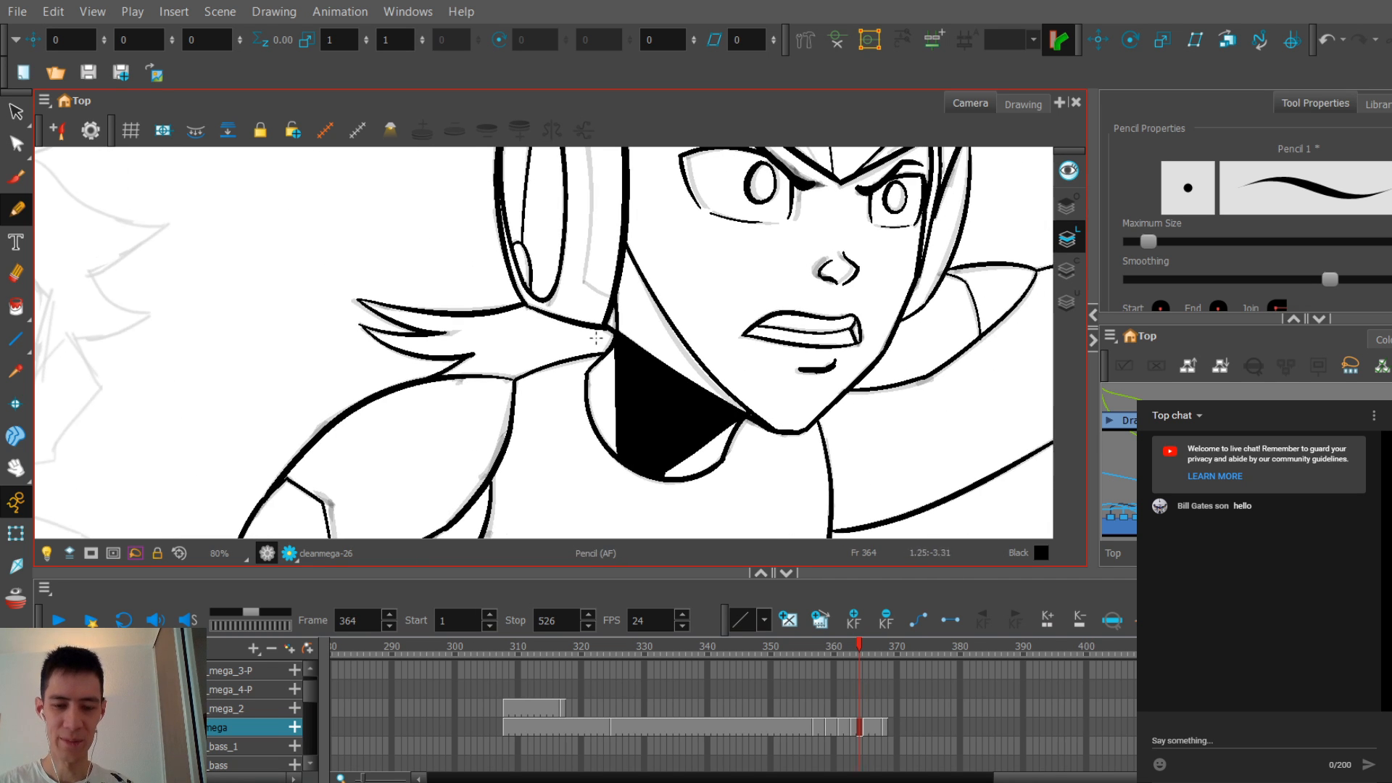
{"action": "left_click_drag", "start_coordinate": [647, 375], "coordinate": [583, 354]}
{"action": "key", "text": "1"}
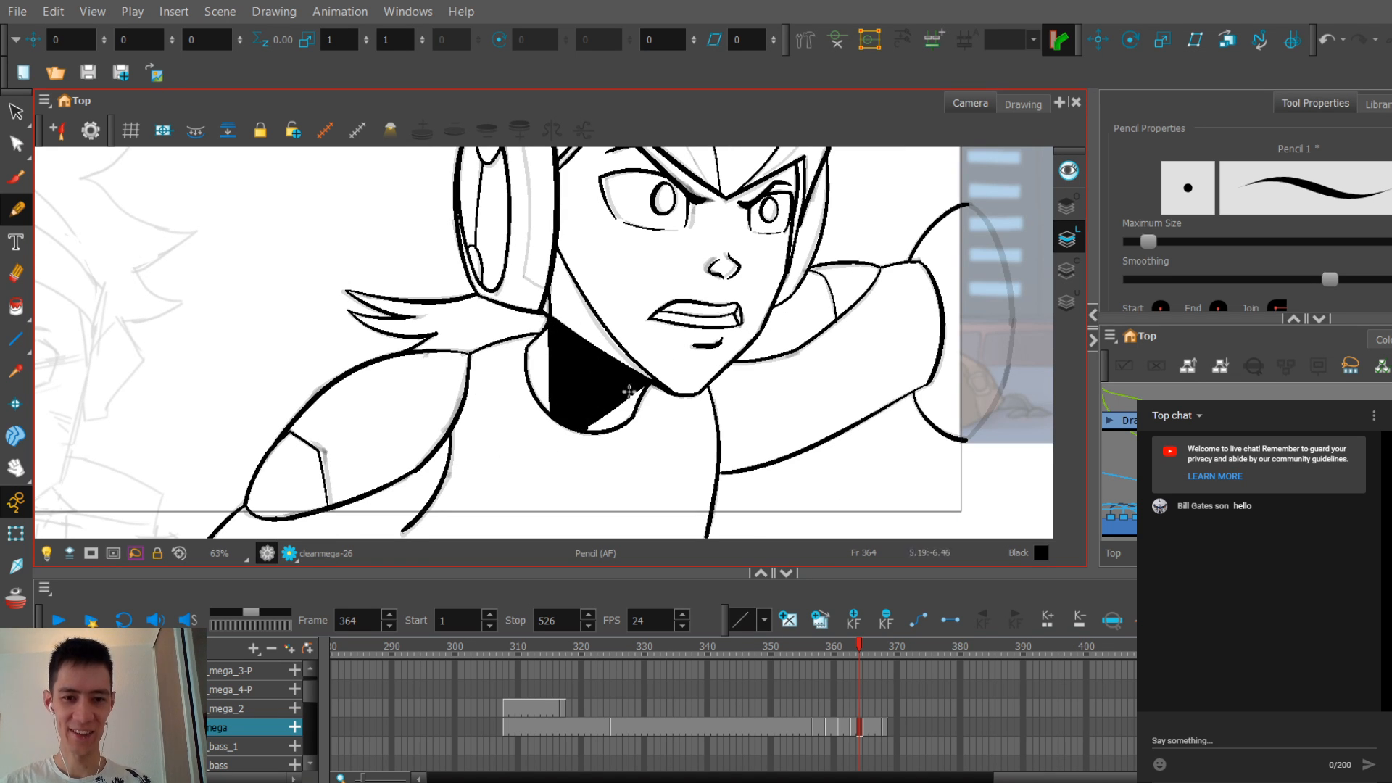
{"action": "left_click_drag", "start_coordinate": [628, 392], "coordinate": [611, 418]}
{"action": "key", "text": "1"}
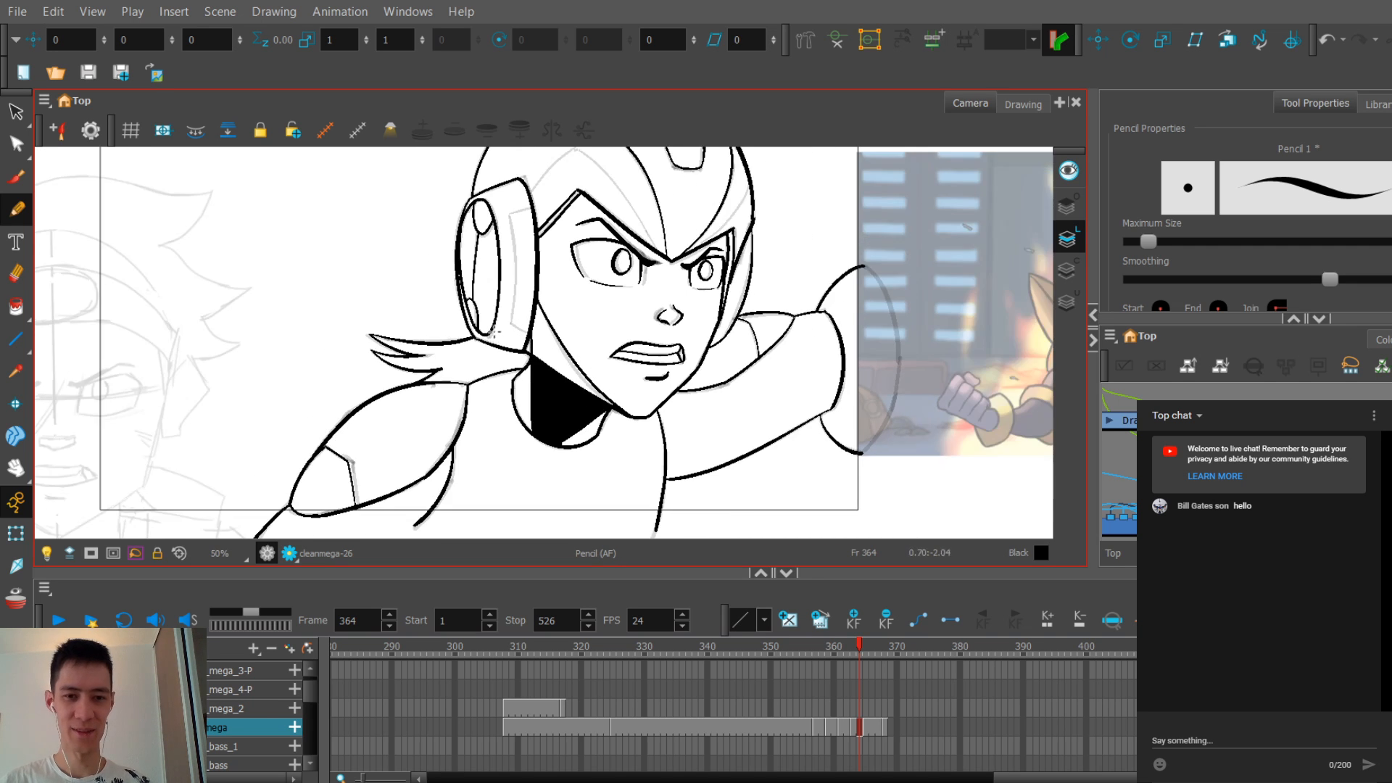
{"action": "key", "text": "2"}
{"action": "left_click_drag", "start_coordinate": [620, 327], "coordinate": [651, 353]}
{"action": "key", "text": "1"}
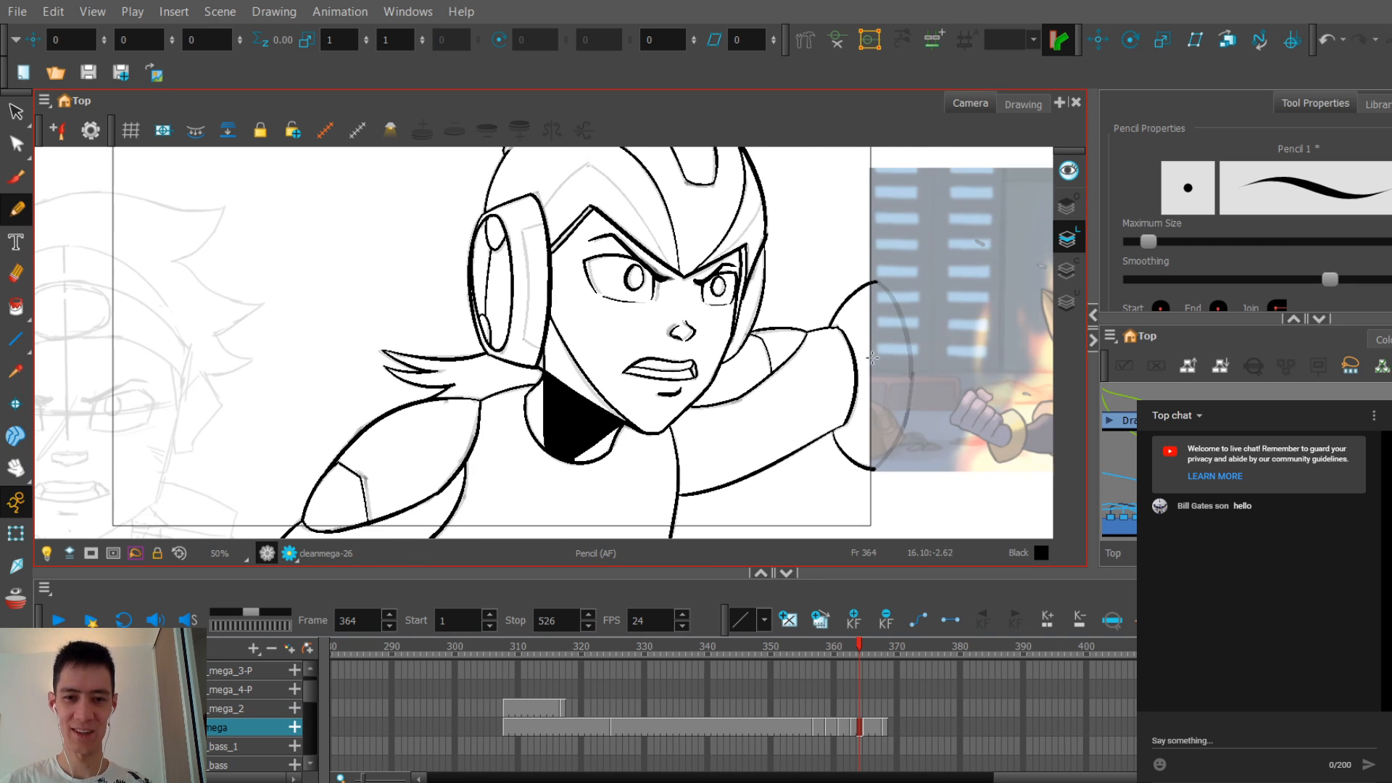
Step: Flip between frames 364 and 365 to check the lower front corner of the ear piece against the jaw line
{"action": "key", "text": "period"}
{"action": "key", "text": "comma"}
{"action": "key", "text": "period"}
{"action": "key", "text": "2"}
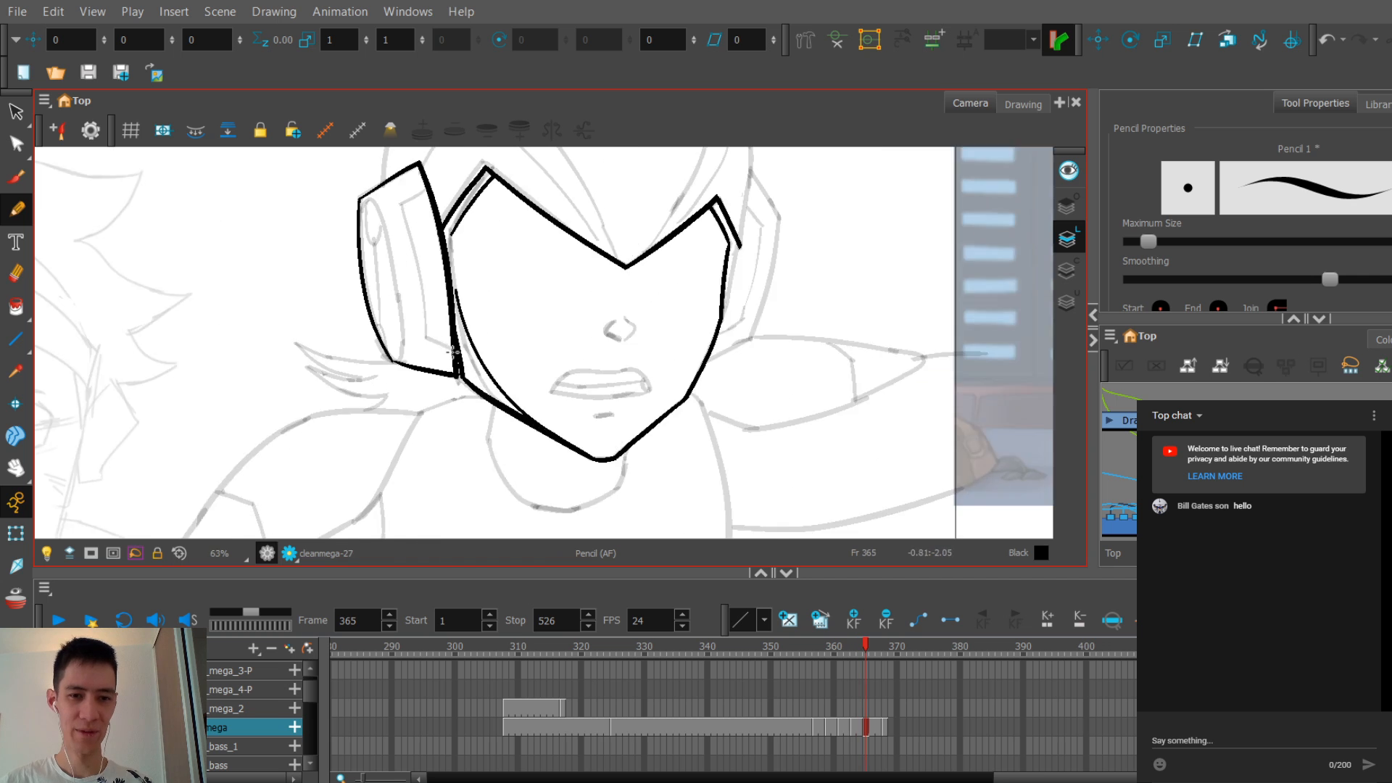
{"action": "key", "text": "2"}
{"action": "key", "text": "2"}
{"action": "key", "text": "2"}
{"action": "key", "text": "2"}
{"action": "left_click_drag", "start_coordinate": [442, 354], "coordinate": [502, 418]}
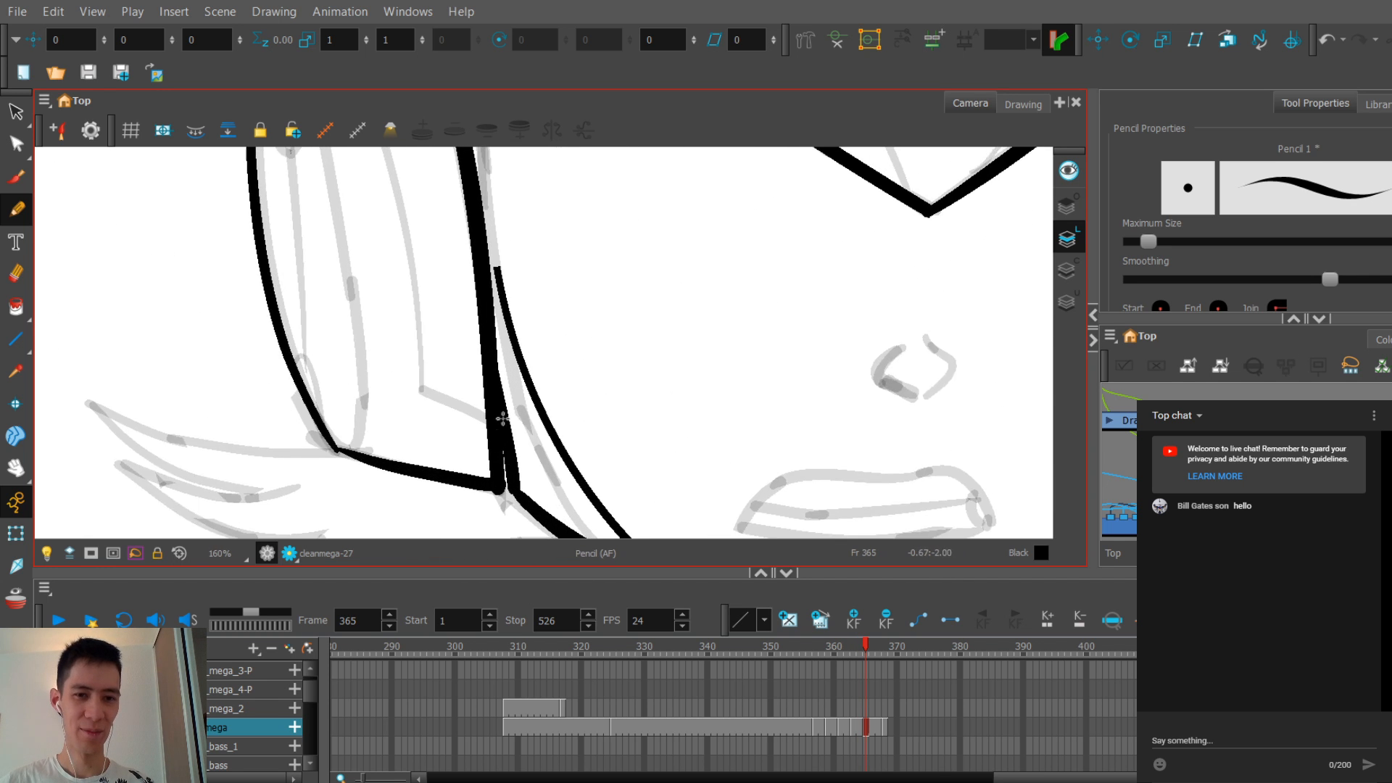
{"action": "key", "text": "1"}
{"action": "key", "text": "1"}
{"action": "key", "text": "1"}
{"action": "key", "text": "comma"}
{"action": "left_click_drag", "start_coordinate": [656, 447], "coordinate": [726, 365]}
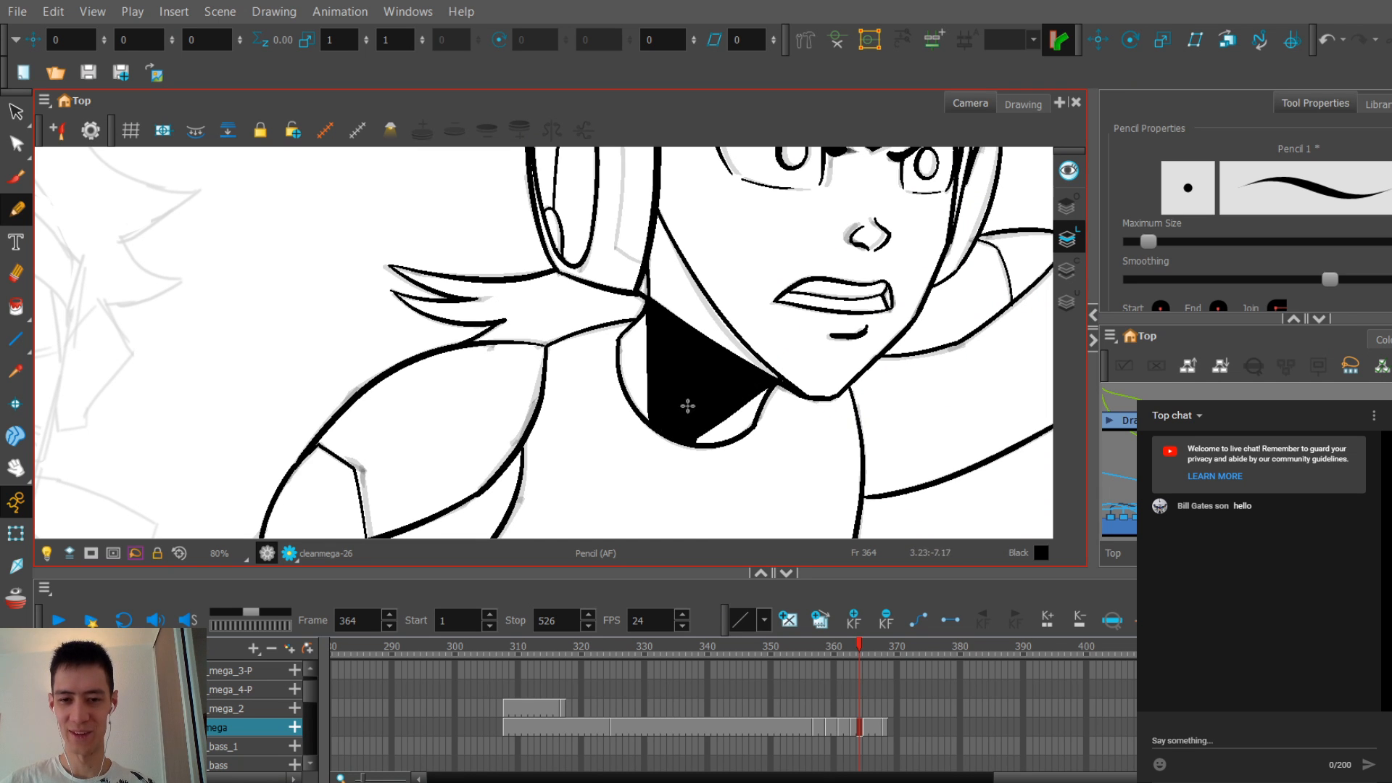
{"action": "left_click_drag", "start_coordinate": [650, 339], "coordinate": [651, 386]}
{"action": "key", "text": "period"}
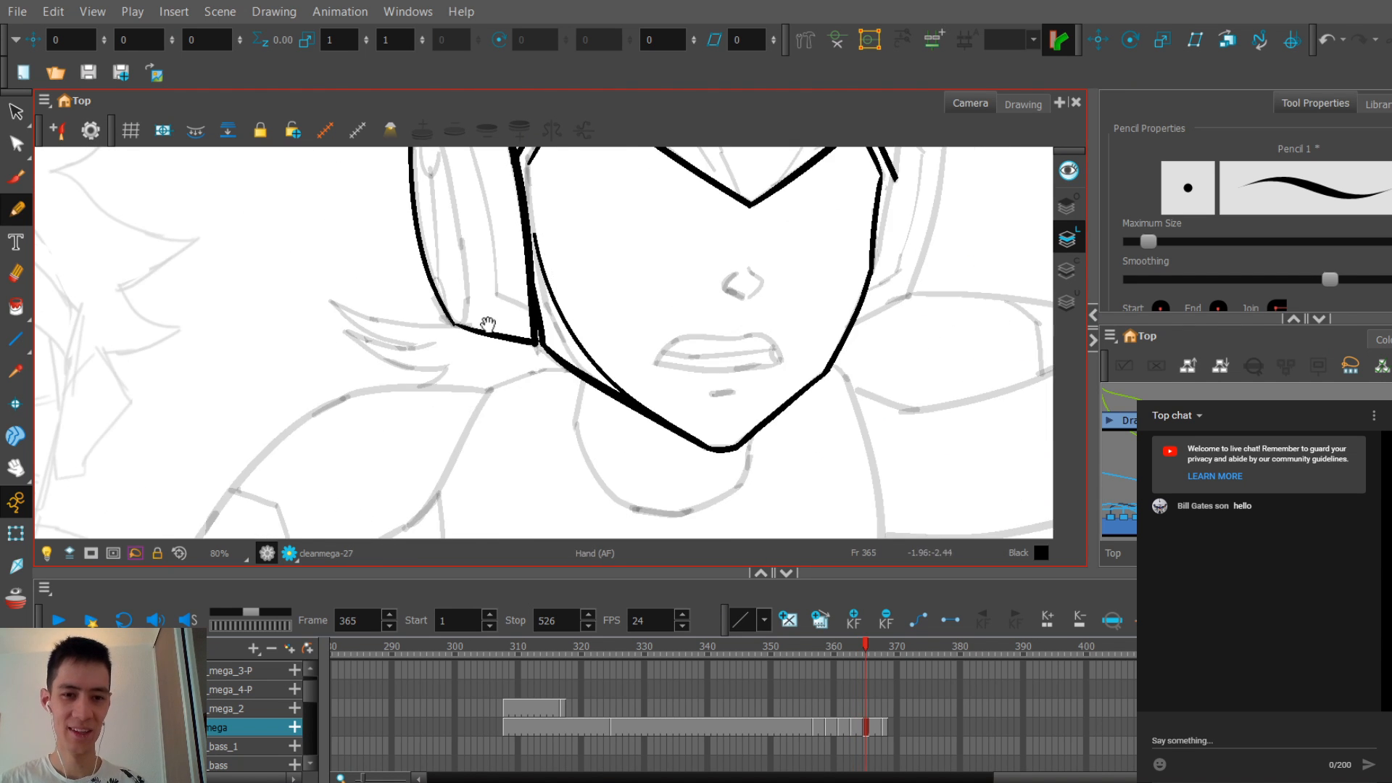
Step: Adjust the join between the ear piece's bottom edge and outer edge with the Contour Editor, and check it against frame 364
{"action": "left_click_drag", "start_coordinate": [487, 324], "coordinate": [529, 353]}
{"action": "scroll", "coordinate": [529, 356], "scroll_direction": "up", "scroll_amount": 2}
{"action": "key", "text": "alt+q"}
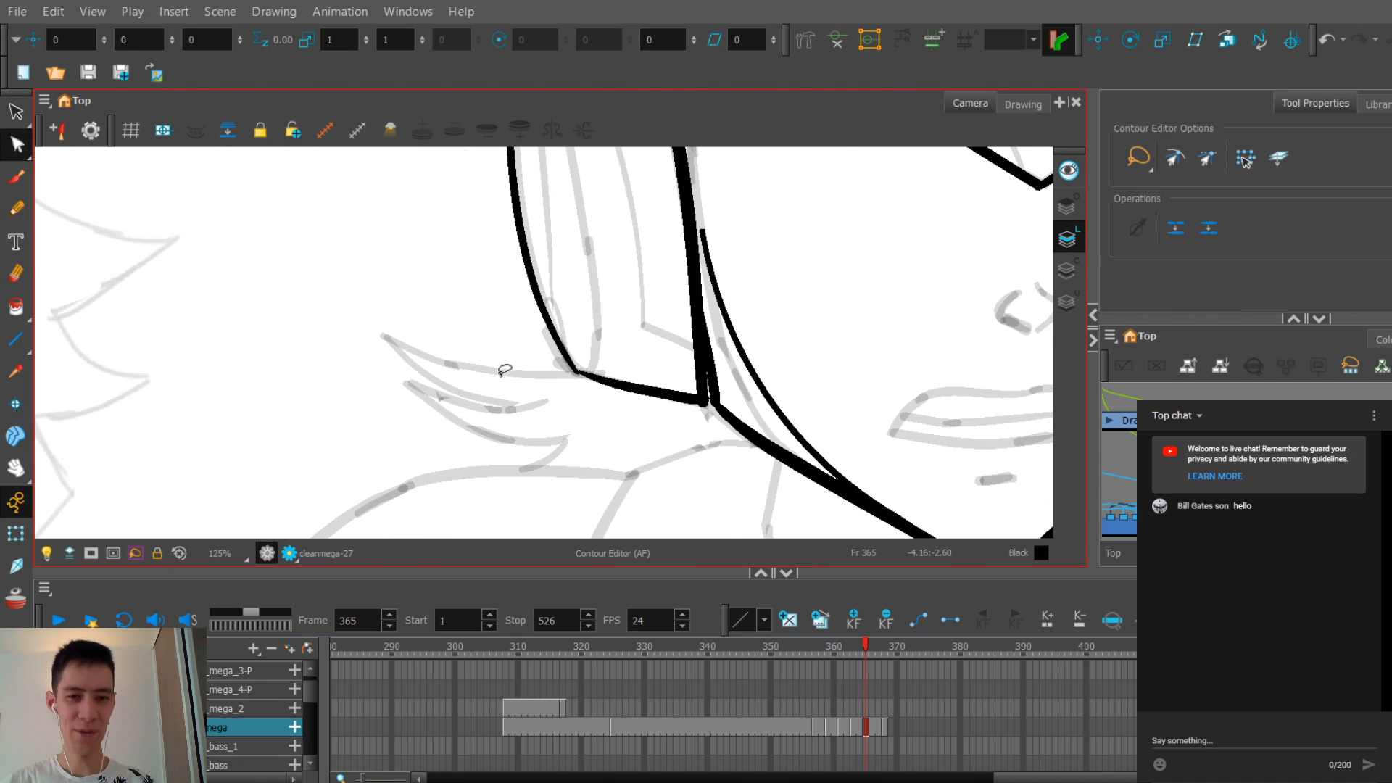
{"action": "scroll", "coordinate": [522, 366], "scroll_direction": "up", "scroll_amount": 3}
{"action": "scroll", "coordinate": [623, 380], "scroll_direction": "up", "scroll_amount": 2}
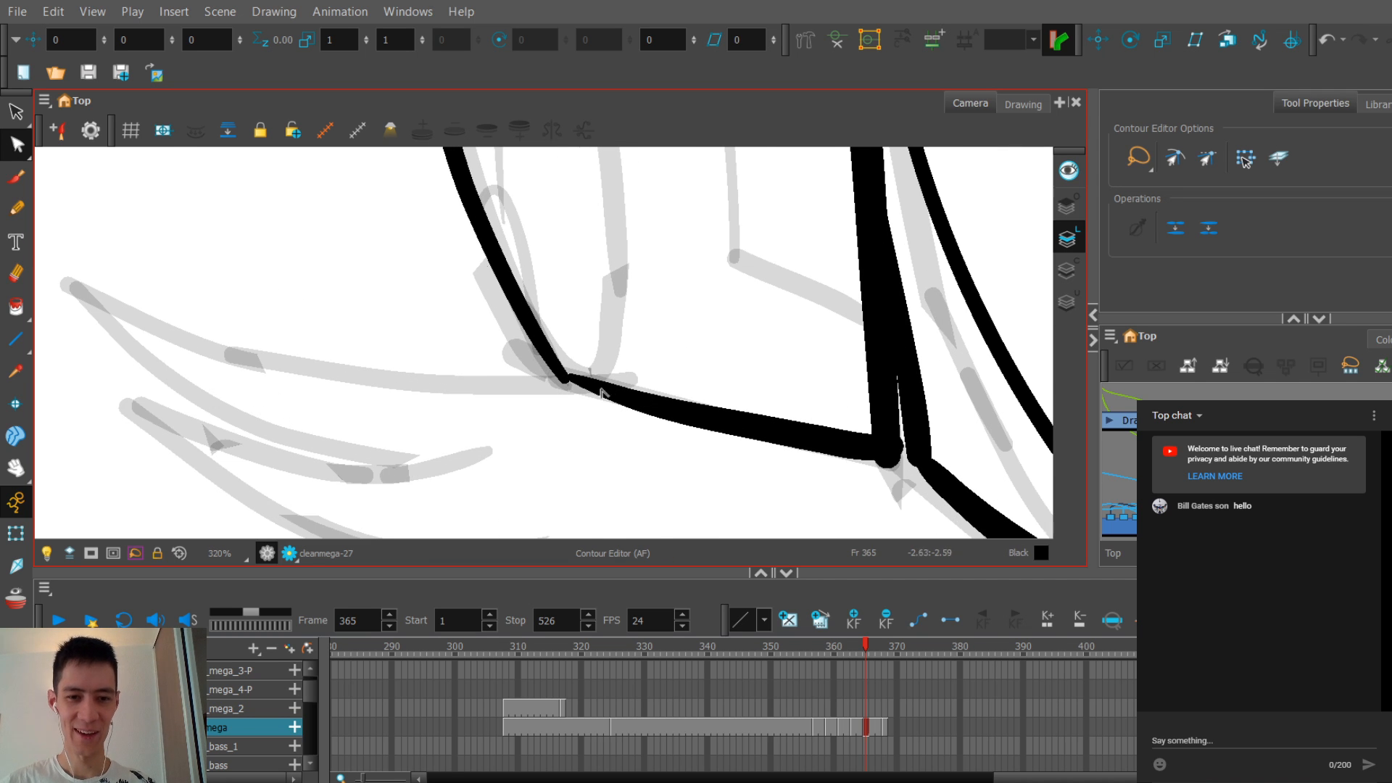
{"action": "left_click", "coordinate": [572, 383]}
{"action": "key", "text": "ctrl+z"}
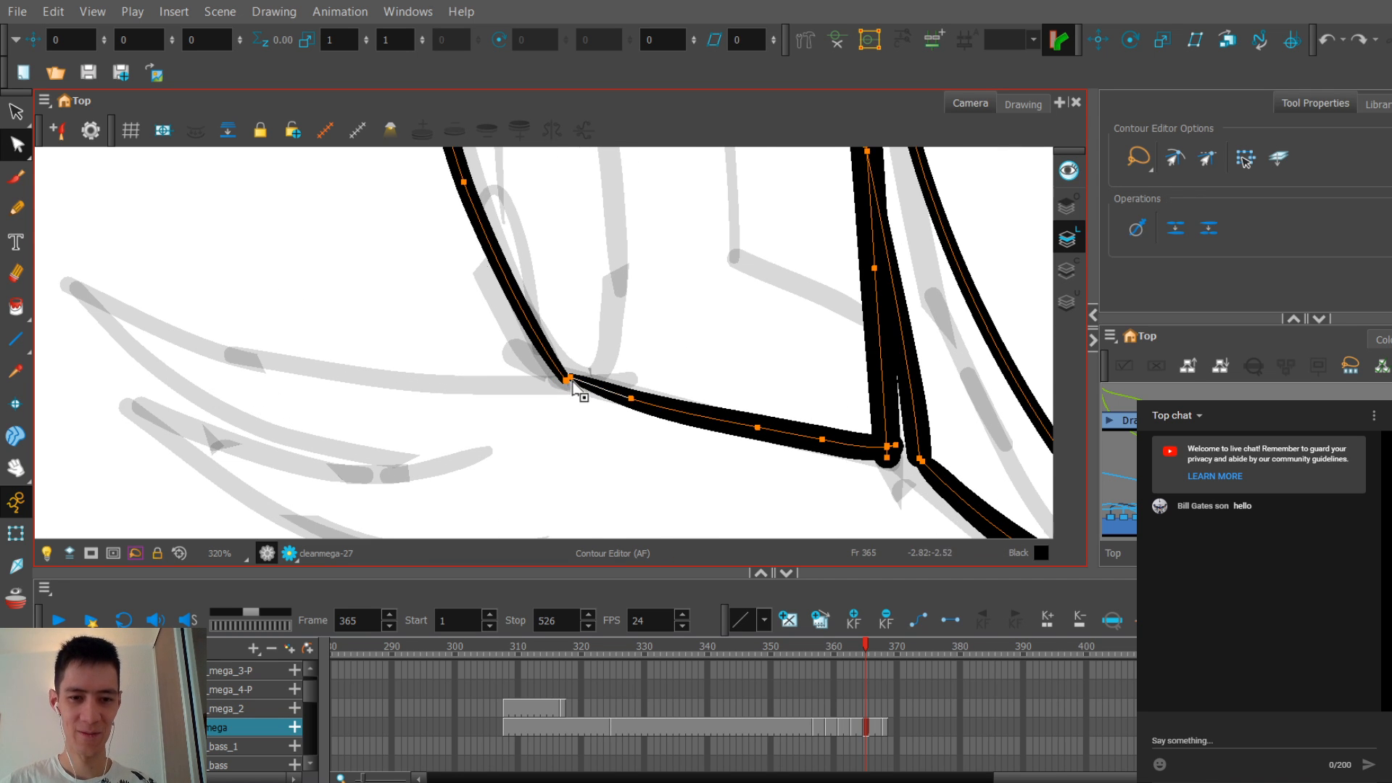
{"action": "left_click", "coordinate": [576, 395]}
{"action": "scroll", "coordinate": [580, 401], "scroll_direction": "down", "scroll_amount": 1}
{"action": "scroll", "coordinate": [536, 380], "scroll_direction": "down", "scroll_amount": 2}
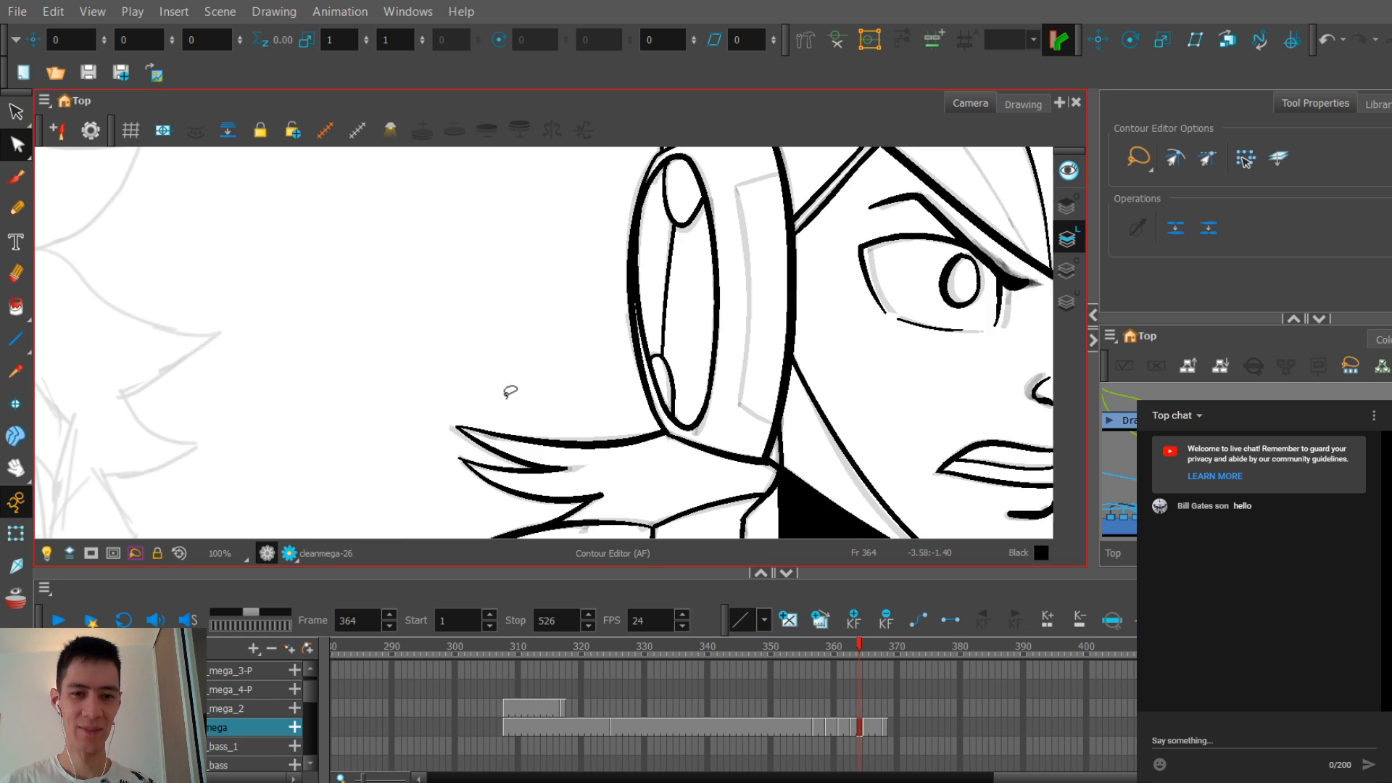
{"action": "scroll", "coordinate": [442, 326], "scroll_direction": "up", "scroll_amount": 2}
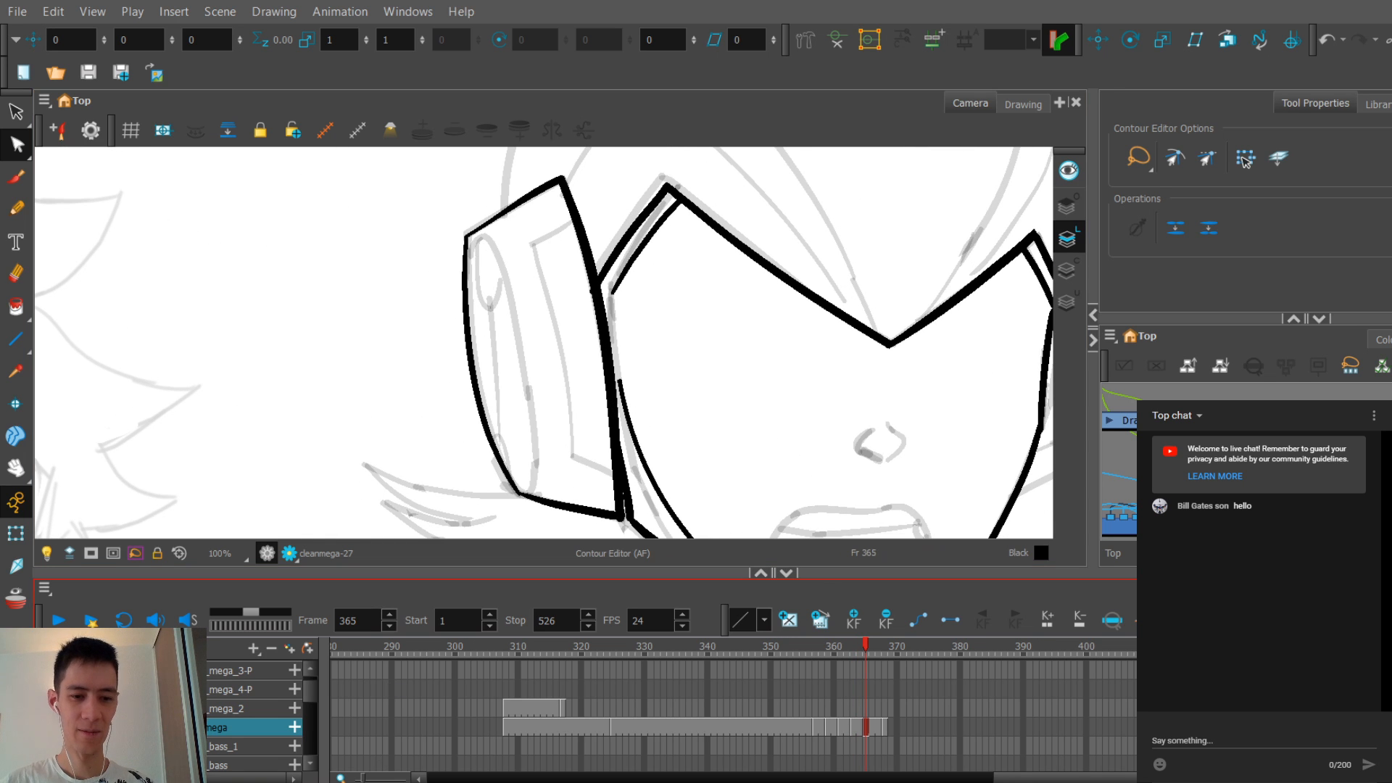
Step: Ink the front curve of the ear piece's oval disc with the Pencil, from the upper outer edge down towards the base
{"action": "scroll", "coordinate": [440, 367], "scroll_direction": "up", "scroll_amount": 3}
{"action": "scroll", "coordinate": [441, 367], "scroll_direction": "down", "scroll_amount": 2}
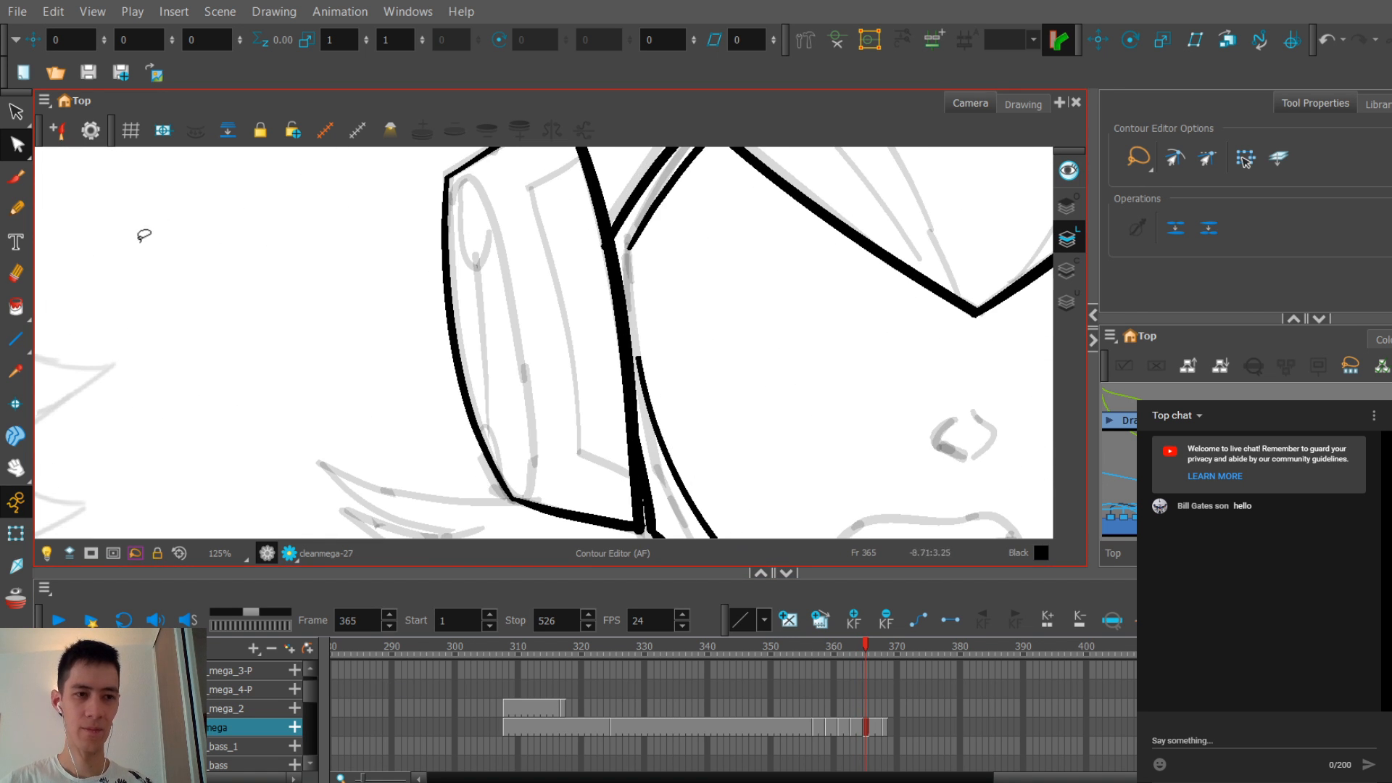
{"action": "left_click", "coordinate": [31, 210]}
{"action": "scroll", "coordinate": [435, 290], "scroll_direction": "down", "scroll_amount": 1}
{"action": "scroll", "coordinate": [438, 267], "scroll_direction": "up", "scroll_amount": 2}
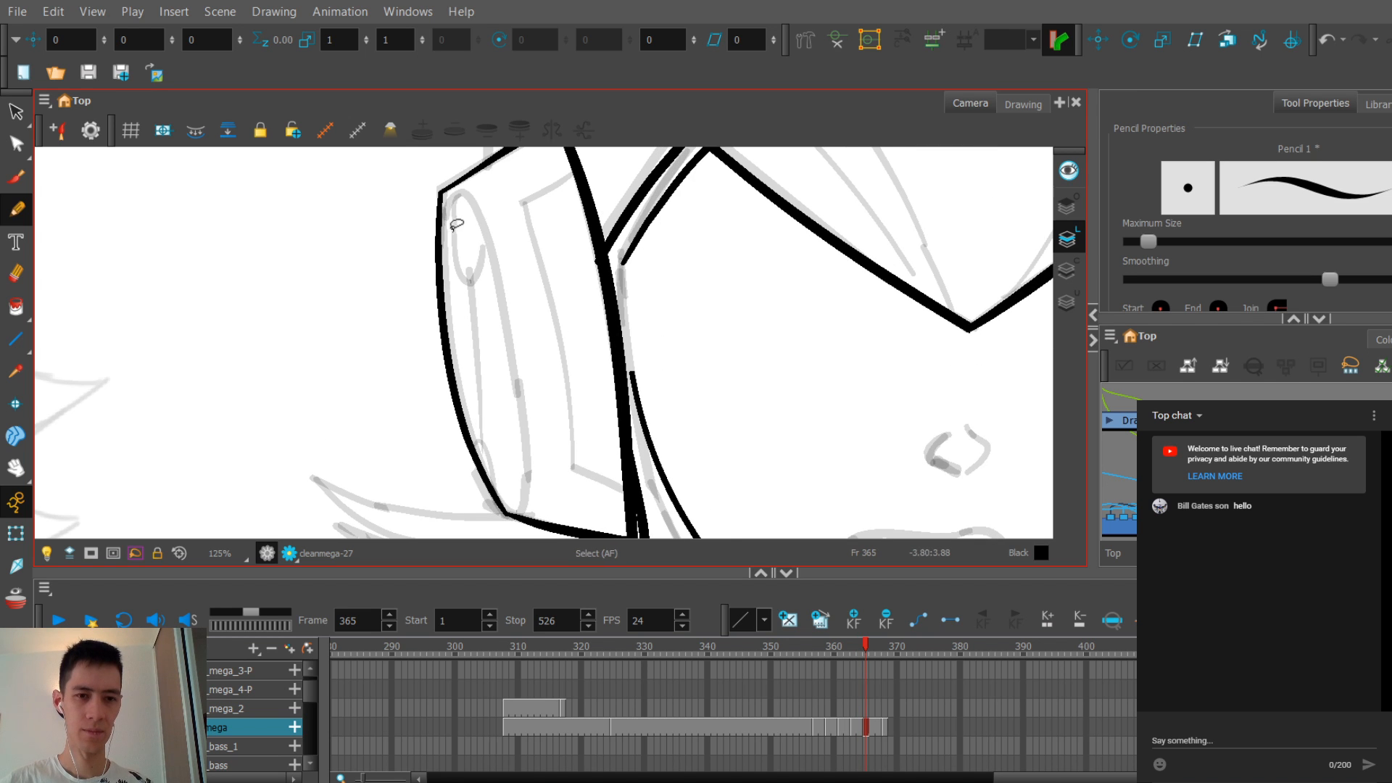
{"action": "key", "text": "ctrl+z"}
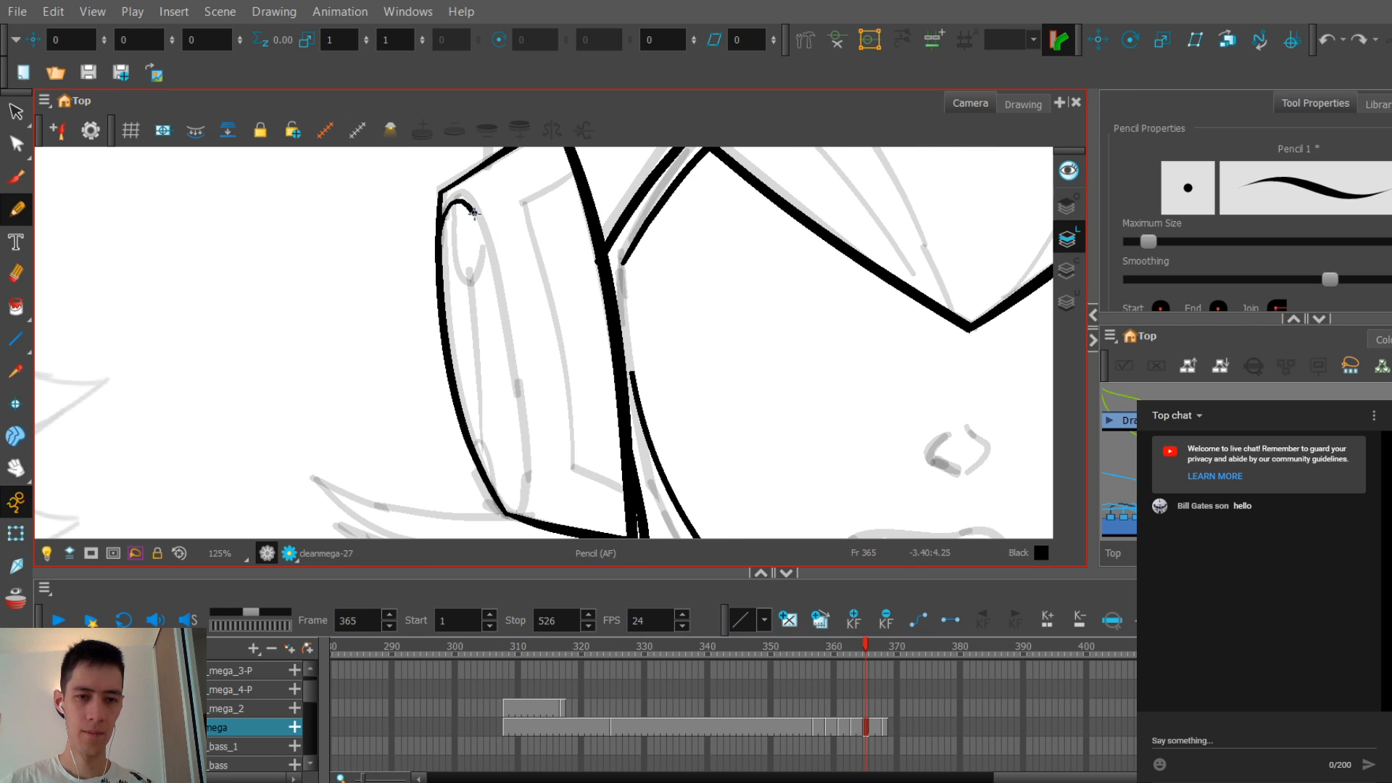
{"action": "mouse_move", "coordinate": [474, 212]}
{"action": "left_mouse_down"}
{"action": "mouse_move", "coordinate": [537, 411]}
{"action": "mouse_move", "coordinate": [533, 499]}
{"action": "left_mouse_up"}
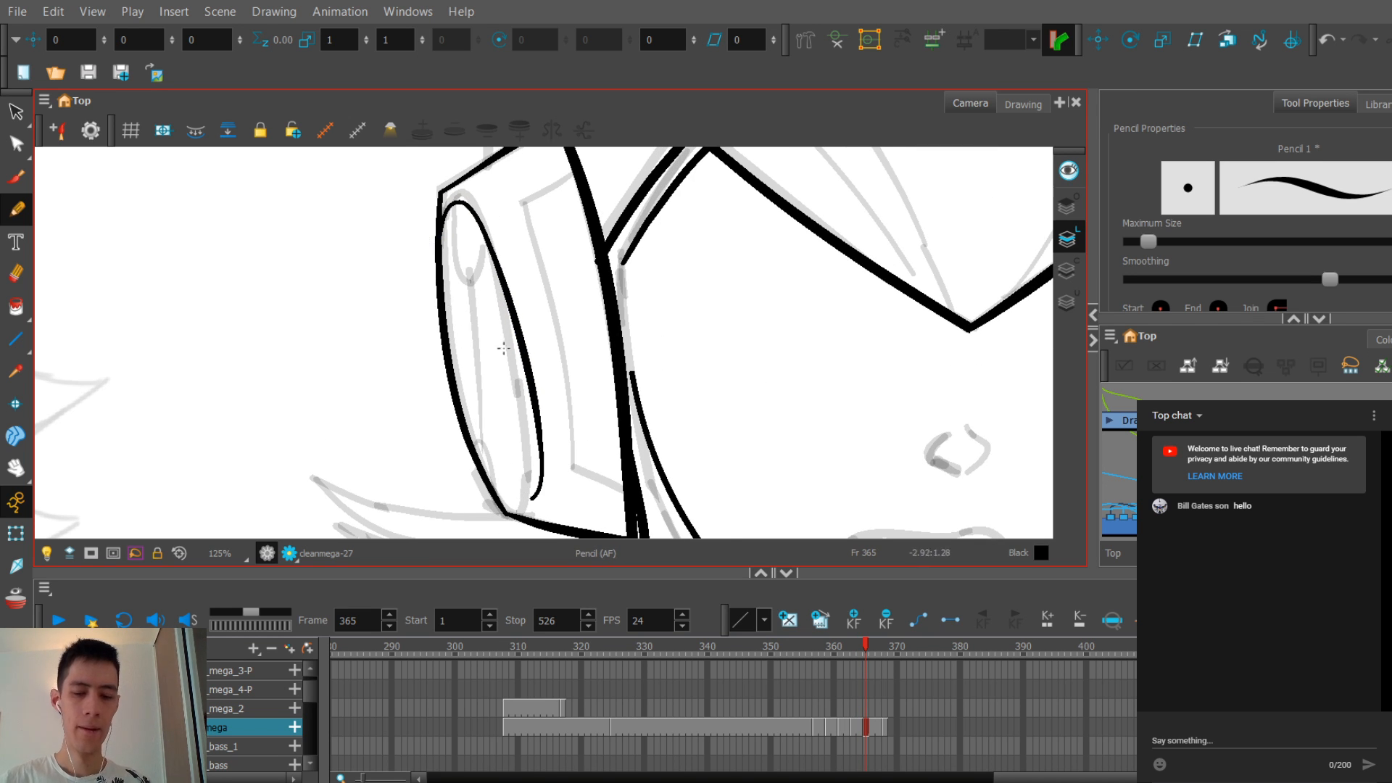
Step: Pull the lower part of the oval disc's curve inward to the sketched base with the Contour Editor
{"action": "key", "text": "alt+q"}
{"action": "key", "text": "ctrl+a"}
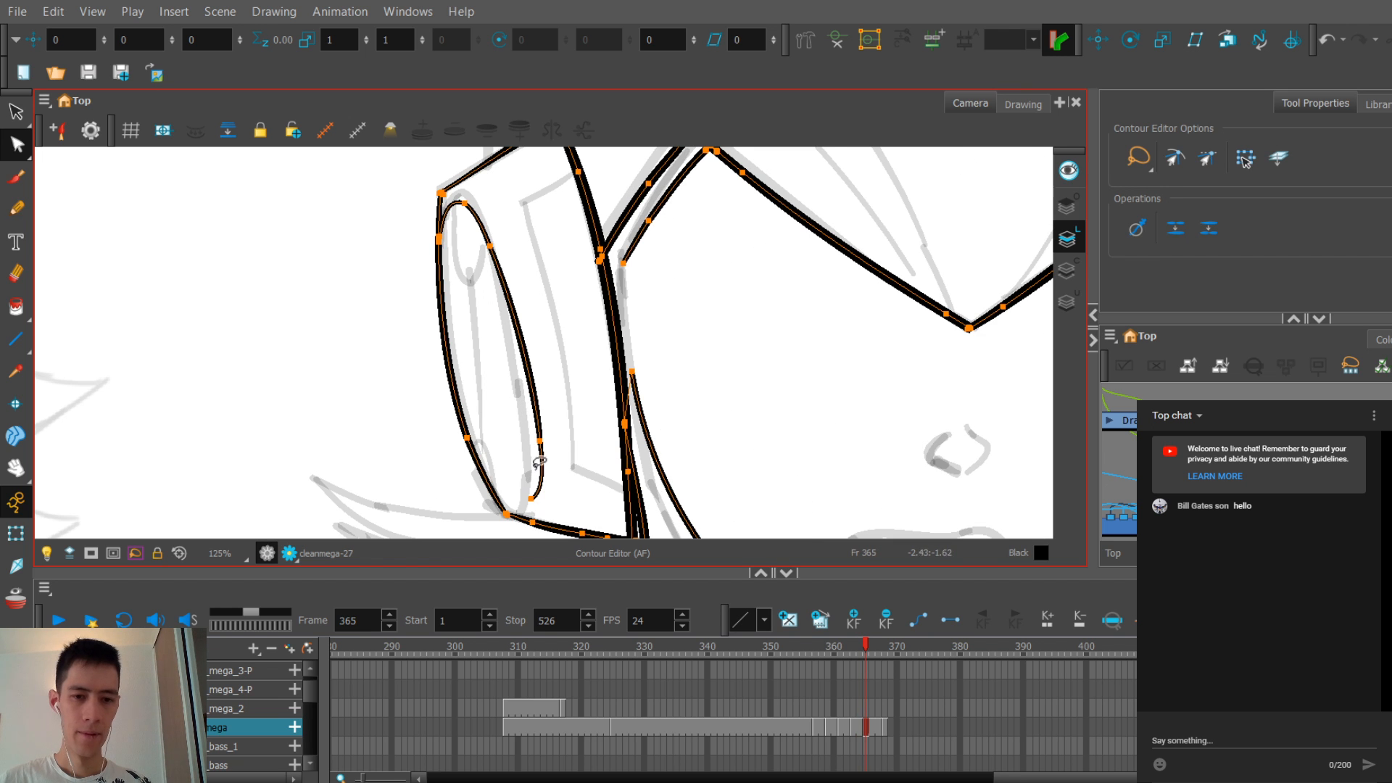
{"action": "left_click_drag", "start_coordinate": [540, 461], "coordinate": [536, 486]}
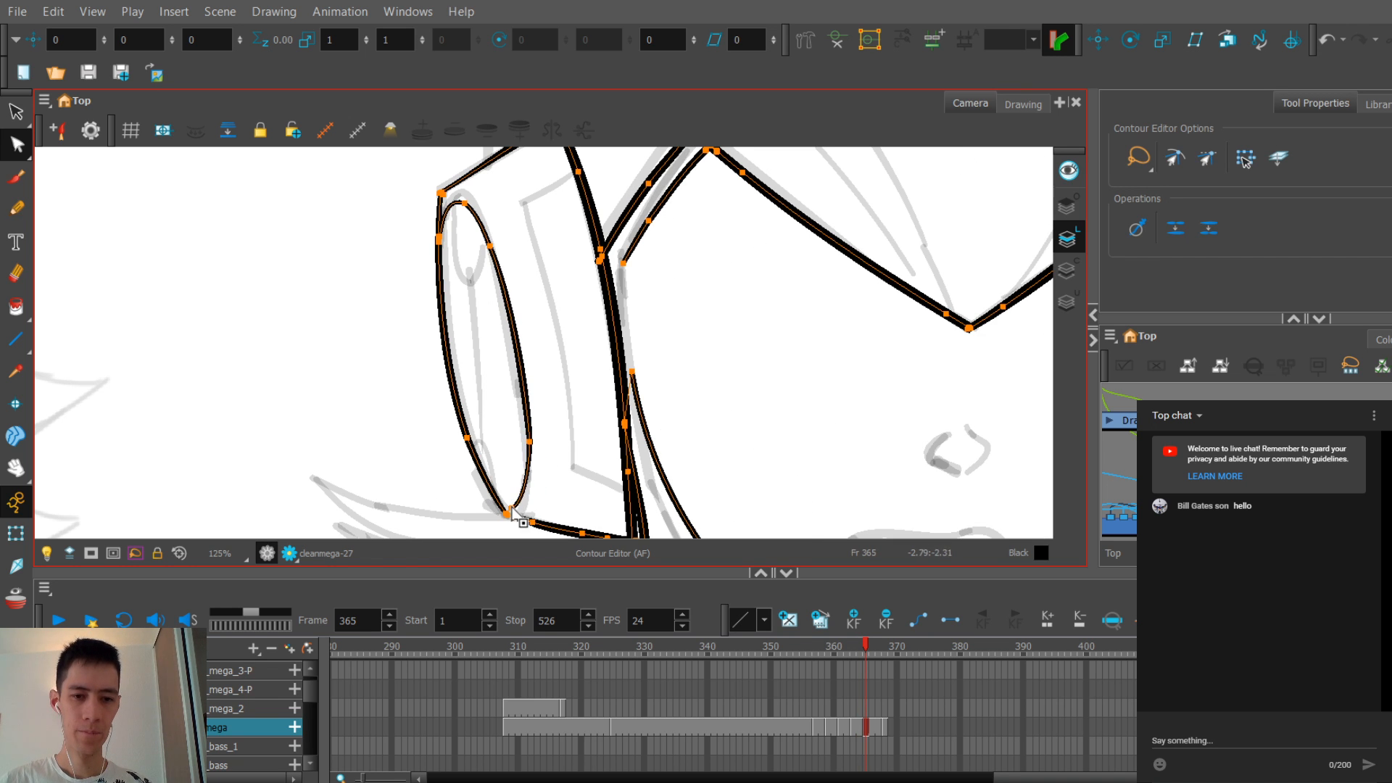
{"action": "left_click", "coordinate": [556, 367]}
{"action": "scroll", "coordinate": [556, 363], "scroll_direction": "down", "scroll_amount": 2}
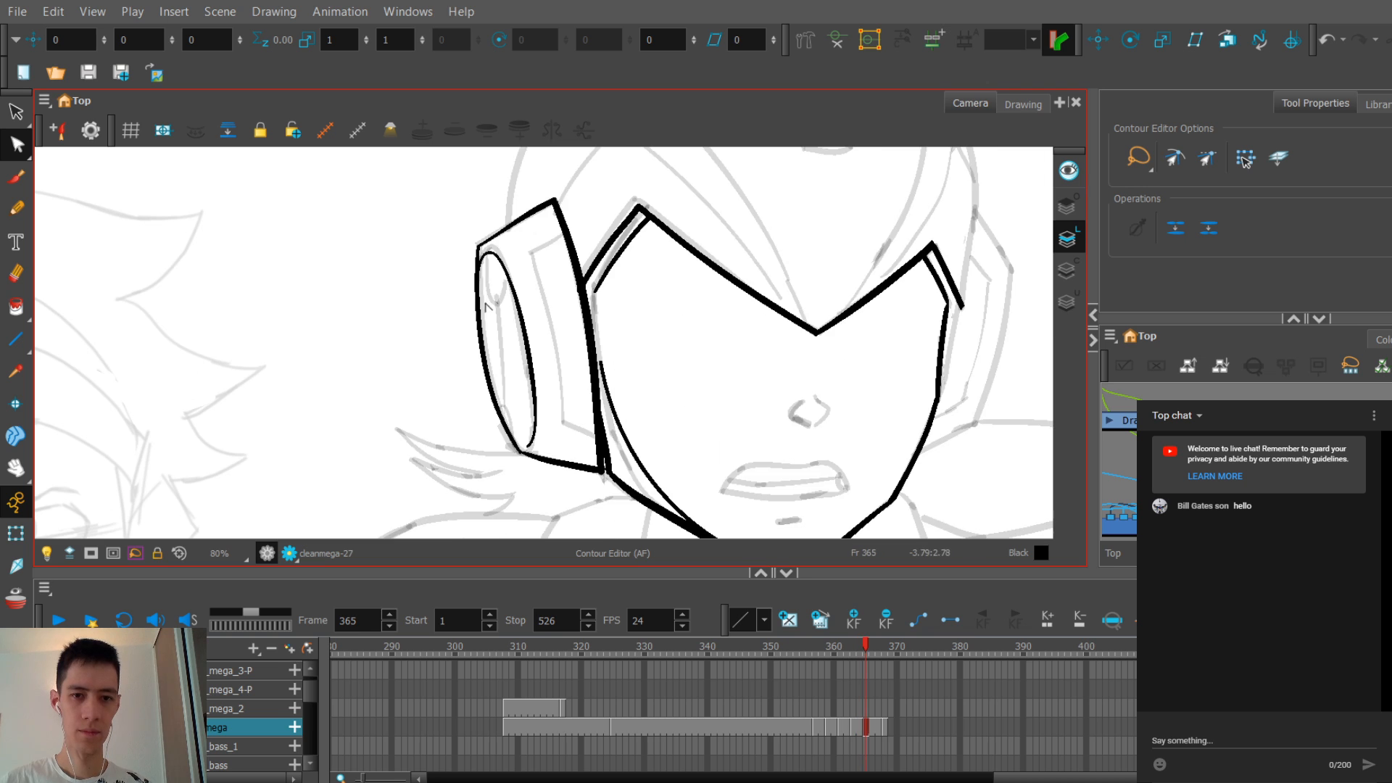
Step: Reshape the rounded top of the ear piece's oval disc with the Contour Editor and check the whole curve
{"action": "scroll", "coordinate": [487, 306], "scroll_direction": "up", "scroll_amount": 4}
{"action": "key", "text": "ctrl+a"}
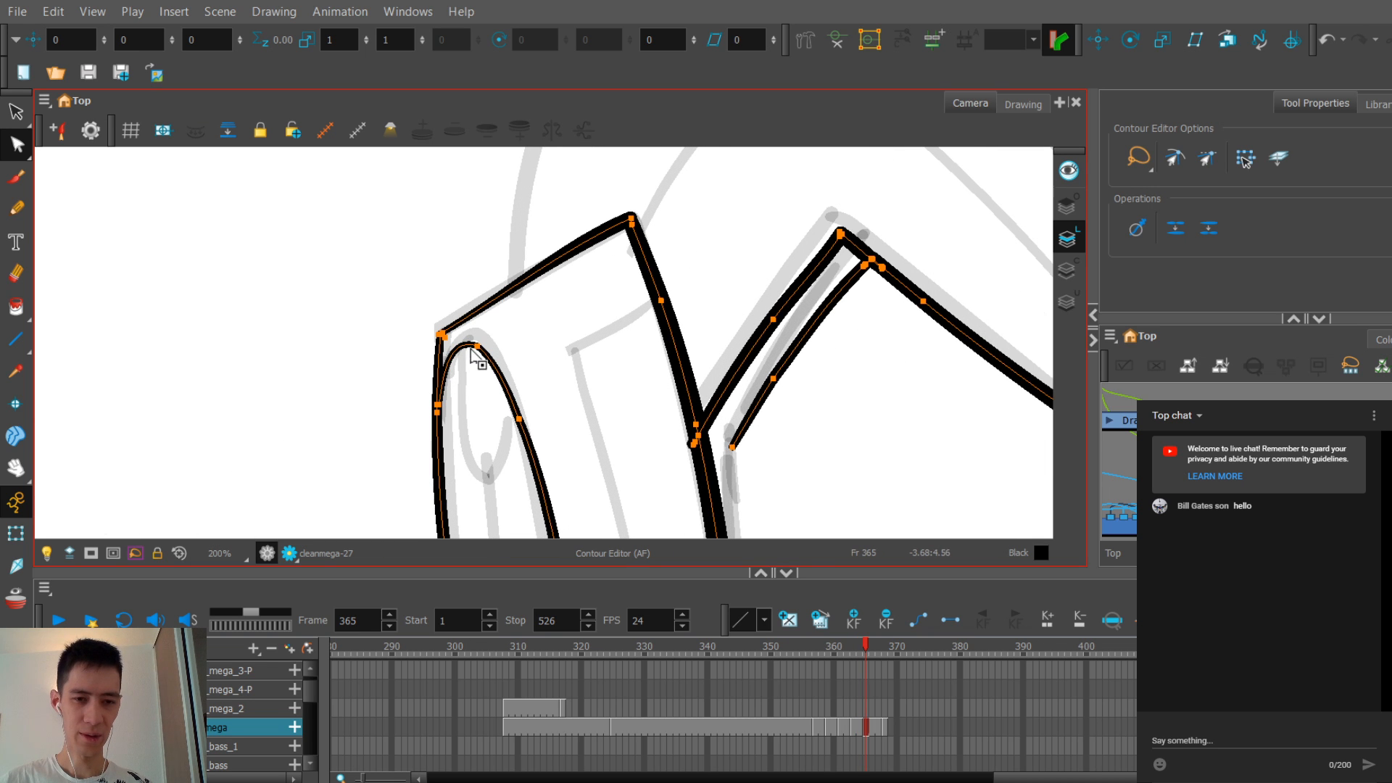
{"action": "scroll", "coordinate": [493, 373], "scroll_direction": "down", "scroll_amount": 3}
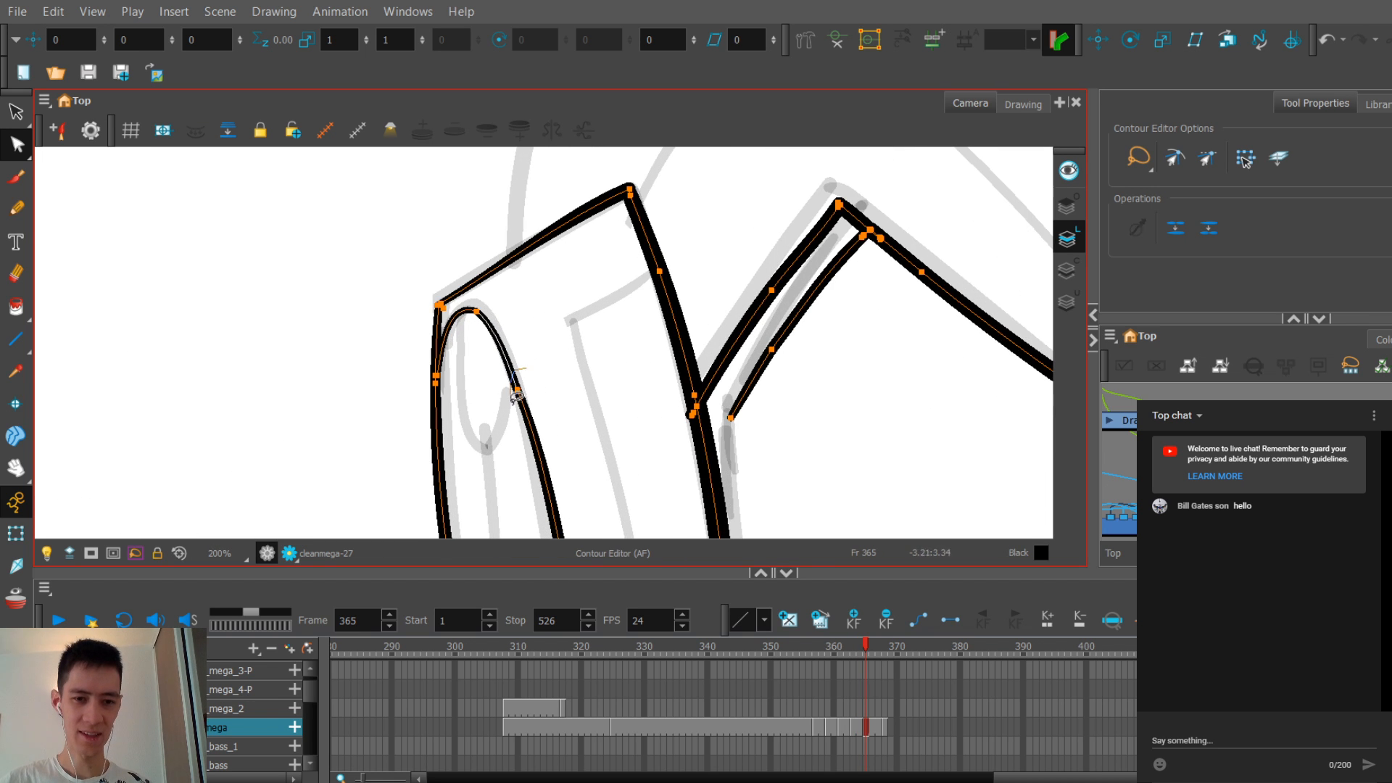
{"action": "left_click", "coordinate": [534, 373]}
{"action": "scroll", "coordinate": [491, 306], "scroll_direction": "down", "scroll_amount": 1}
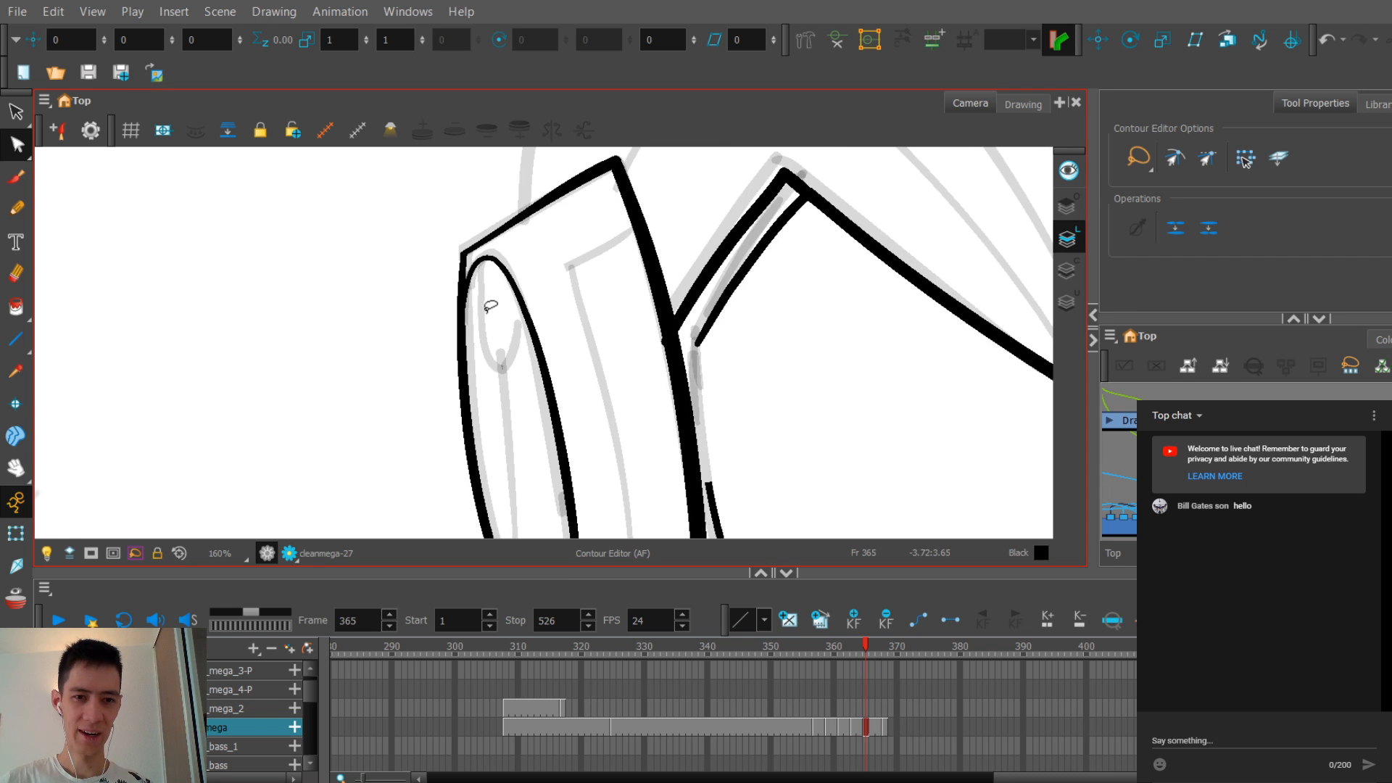
{"action": "scroll", "coordinate": [467, 212], "scroll_direction": "down", "scroll_amount": 1}
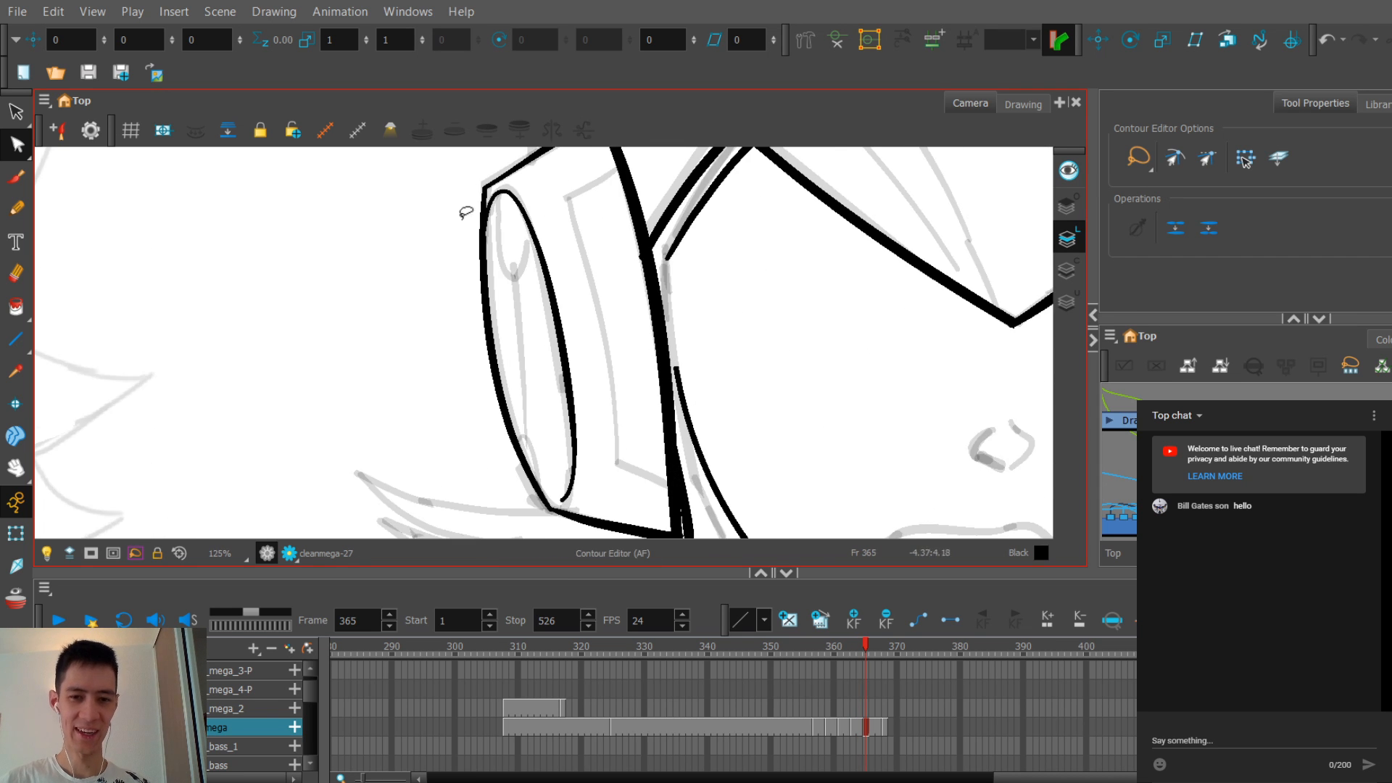
{"action": "scroll", "coordinate": [472, 336], "scroll_direction": "down", "scroll_amount": 2}
{"action": "scroll", "coordinate": [450, 351], "scroll_direction": "up", "scroll_amount": 2}
{"action": "key", "text": "alt+/"}
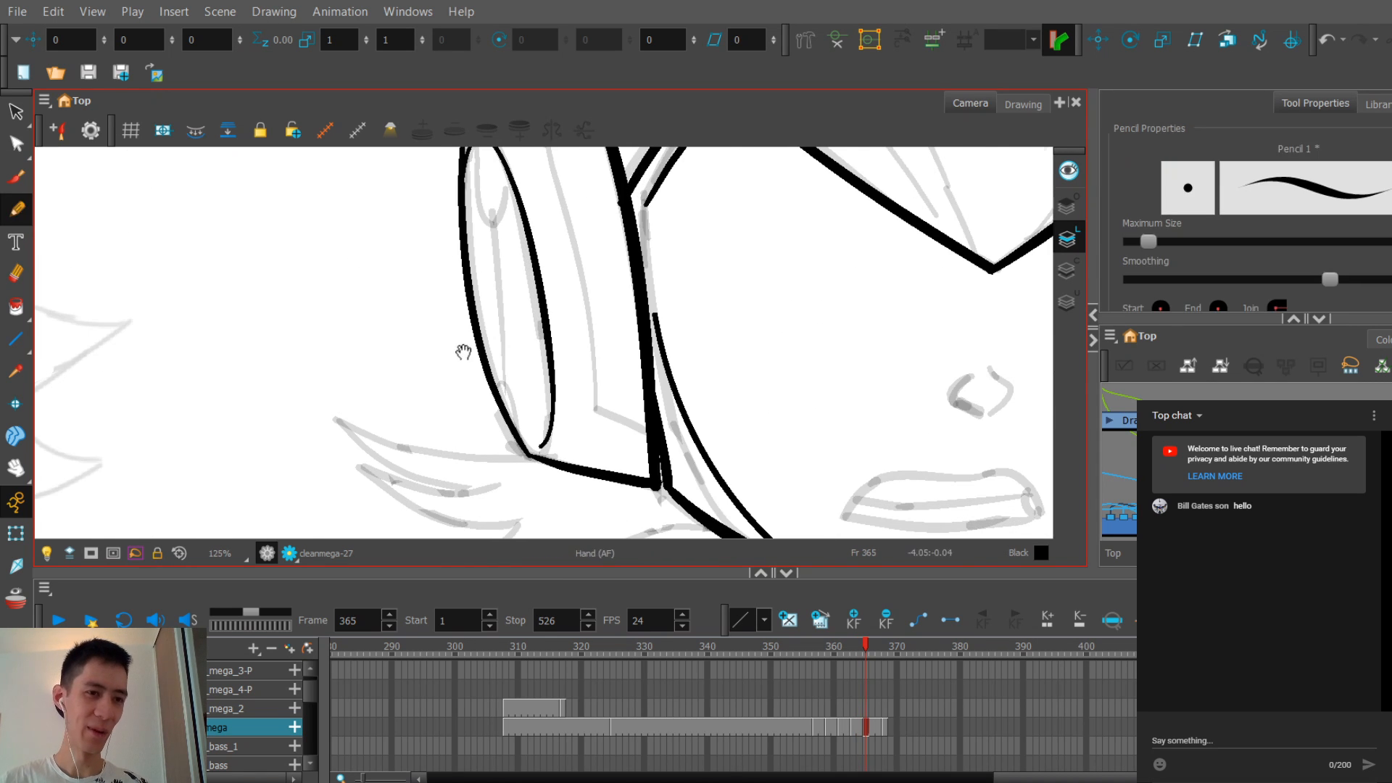
Step: Close the bottom of the ear piece's oval disc and refine its join to the outer edge with the Contour Editor
{"action": "scroll", "coordinate": [479, 366], "scroll_direction": "up", "scroll_amount": 2}
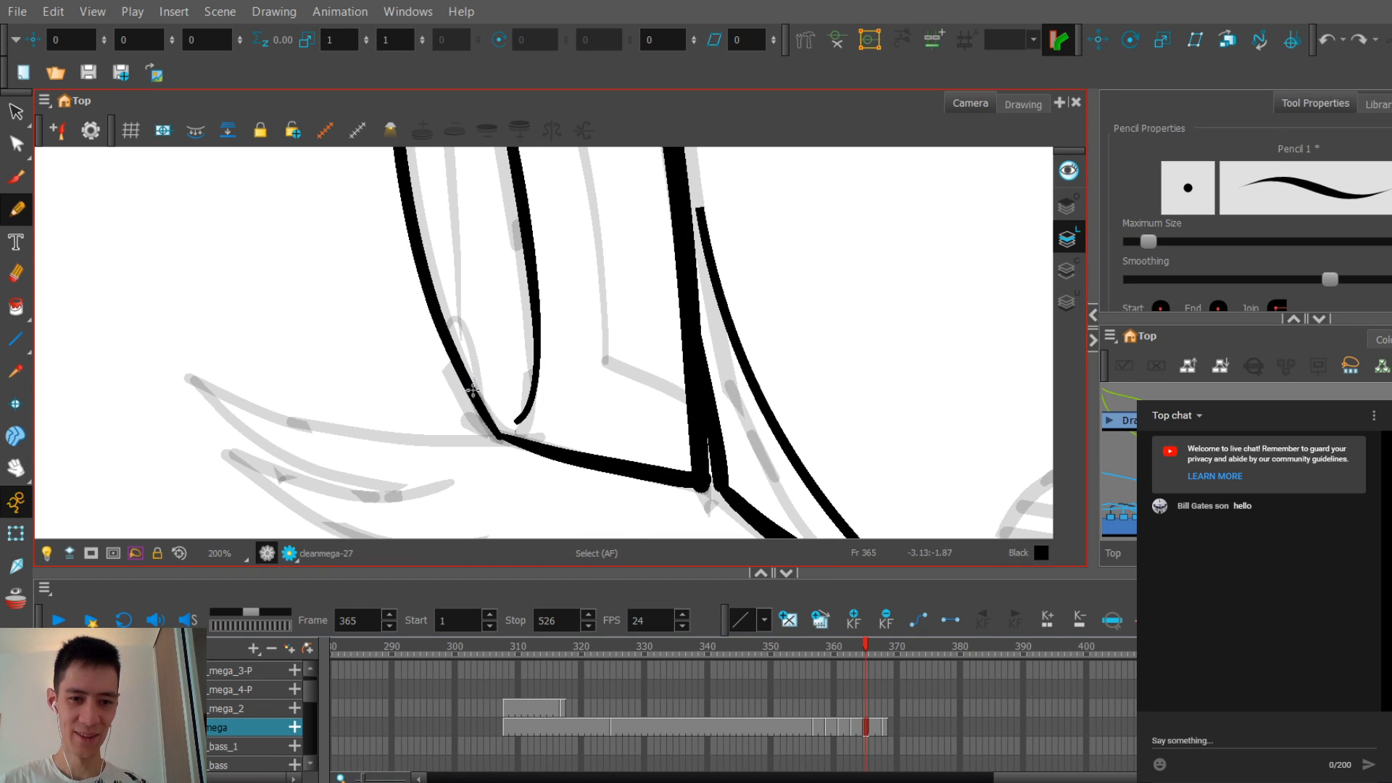
{"action": "scroll", "coordinate": [499, 412], "scroll_direction": "down", "scroll_amount": 2}
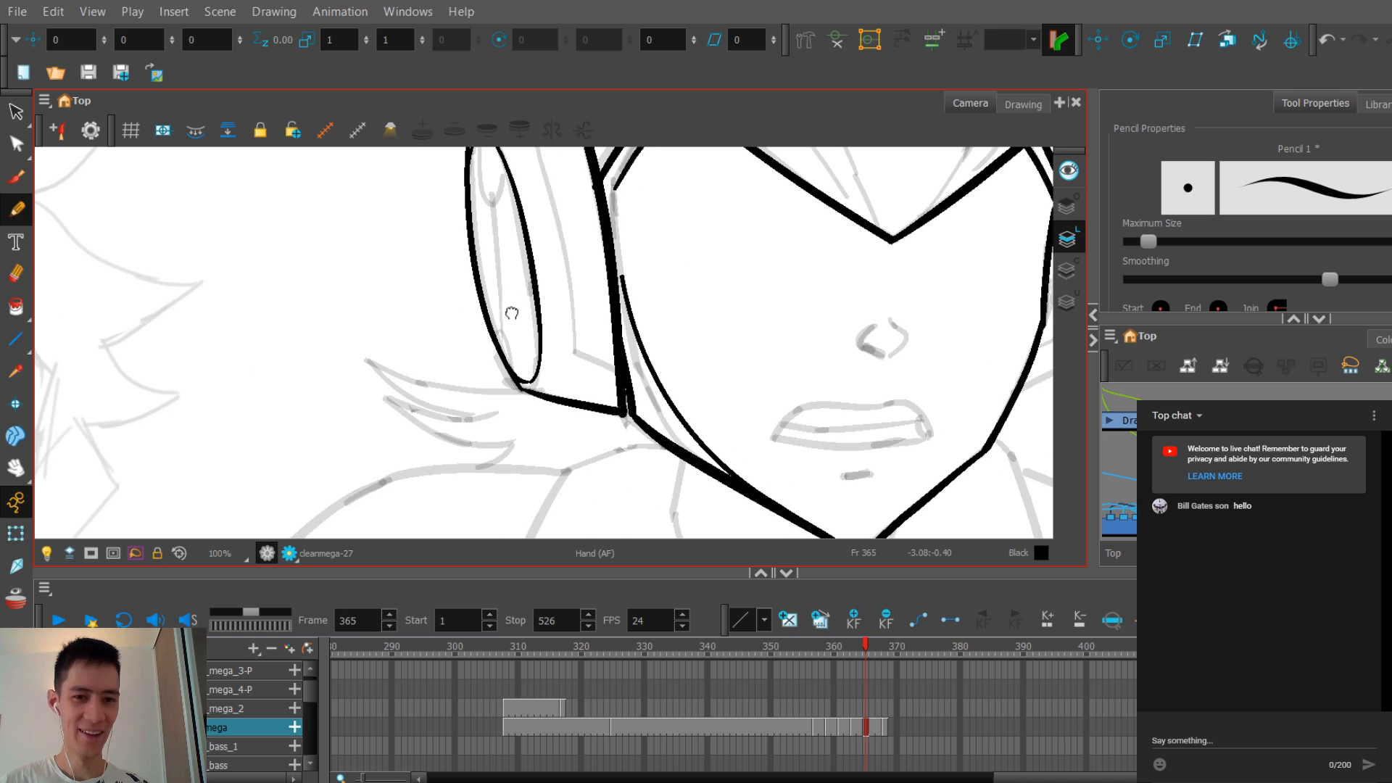
{"action": "scroll", "coordinate": [499, 413], "scroll_direction": "up", "scroll_amount": 2}
{"action": "key", "text": "alt+q"}
{"action": "scroll", "coordinate": [482, 347], "scroll_direction": "up", "scroll_amount": 2}
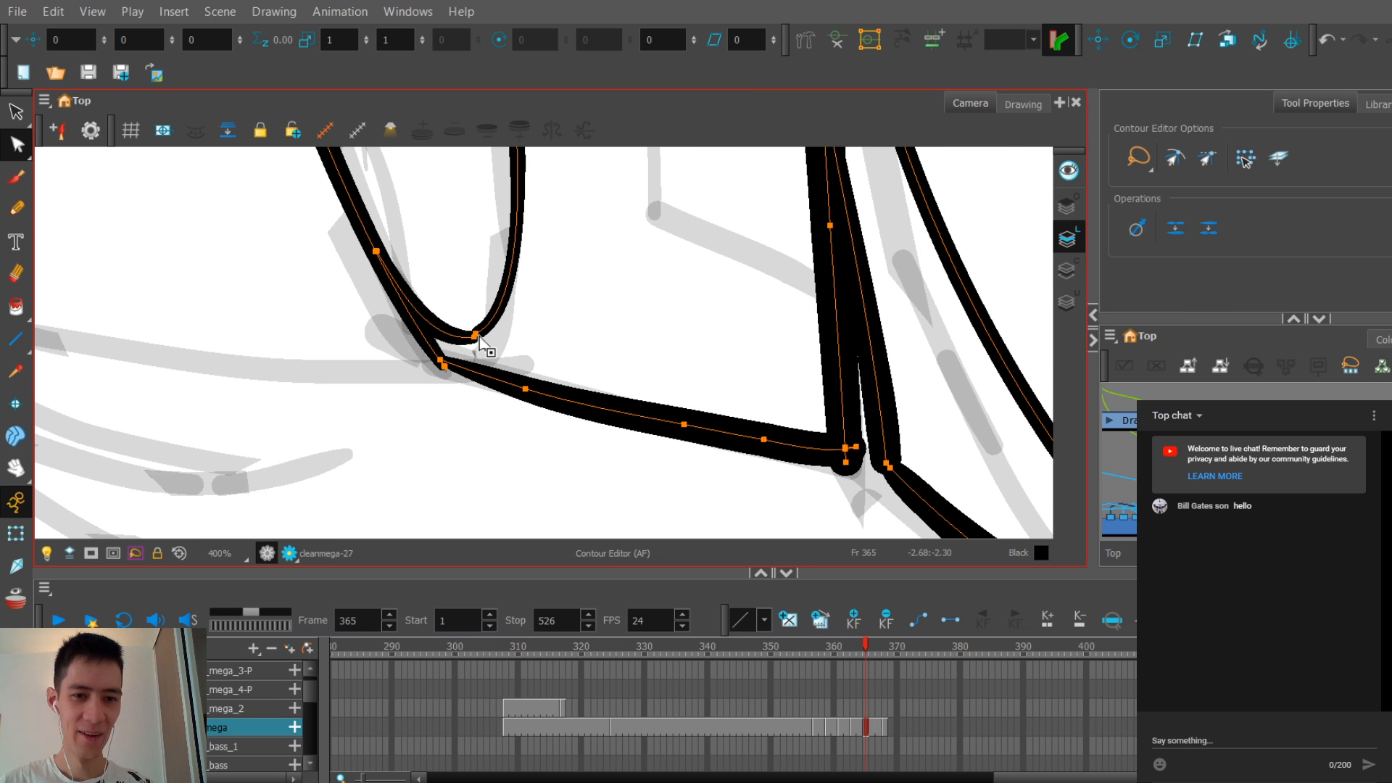
{"action": "left_click_drag", "start_coordinate": [480, 334], "coordinate": [478, 339]}
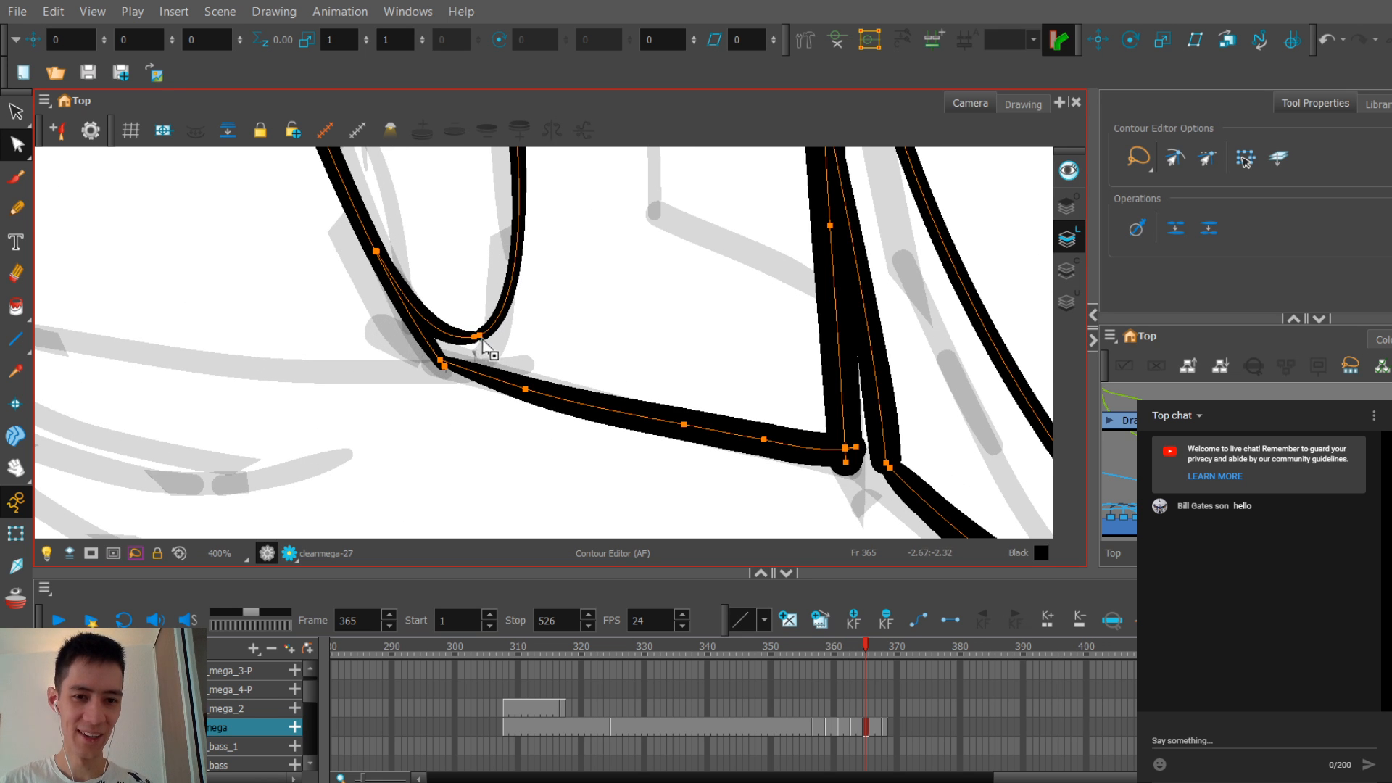
{"action": "scroll", "coordinate": [500, 305], "scroll_direction": "down", "scroll_amount": 4}
Step: Shift the ear piece's upper outer corner up and inward with the Contour Editor, comparing the shape with frame 364
{"action": "key", "text": "comma"}
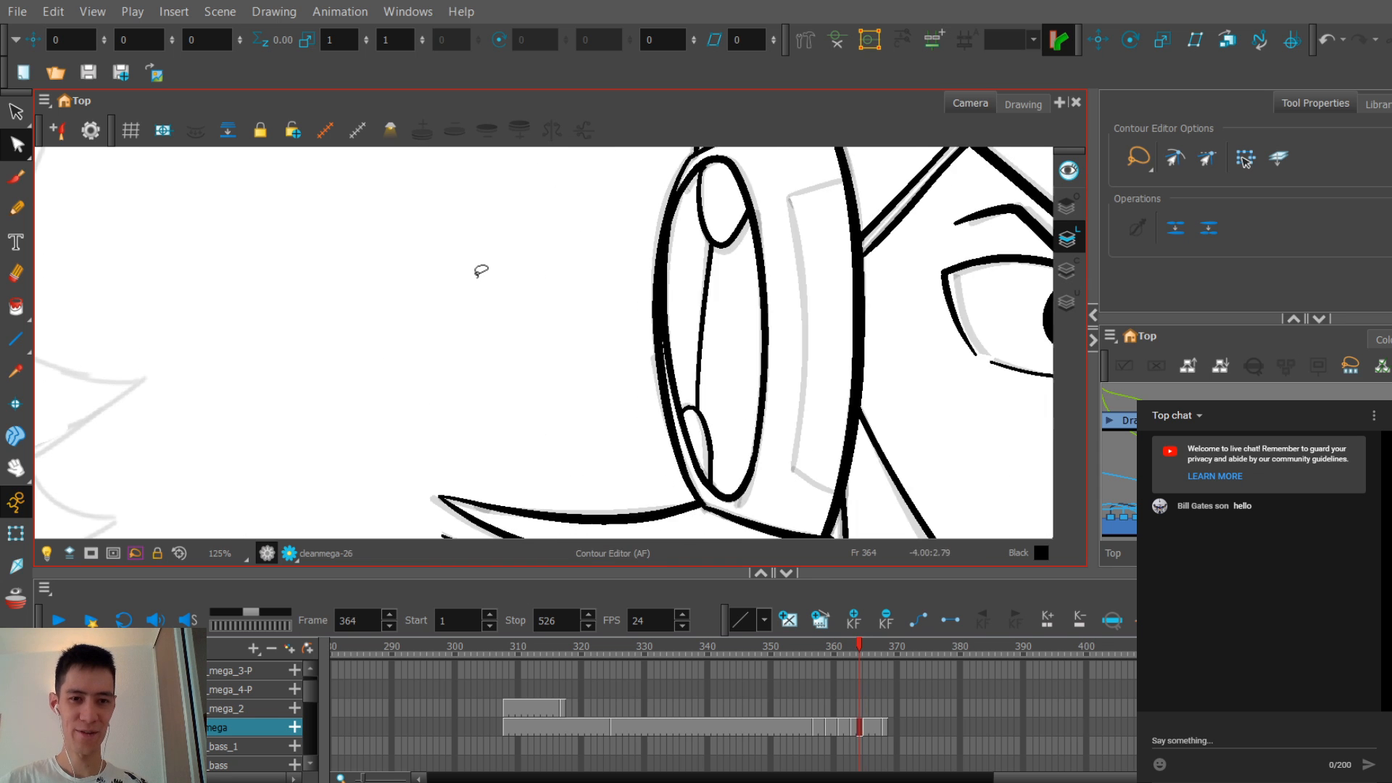
{"action": "left_click_drag", "start_coordinate": [476, 231], "coordinate": [494, 350]}
{"action": "scroll", "coordinate": [484, 326], "scroll_direction": "down", "scroll_amount": 2}
{"action": "key", "text": "period"}
{"action": "scroll", "coordinate": [493, 308], "scroll_direction": "up", "scroll_amount": 2}
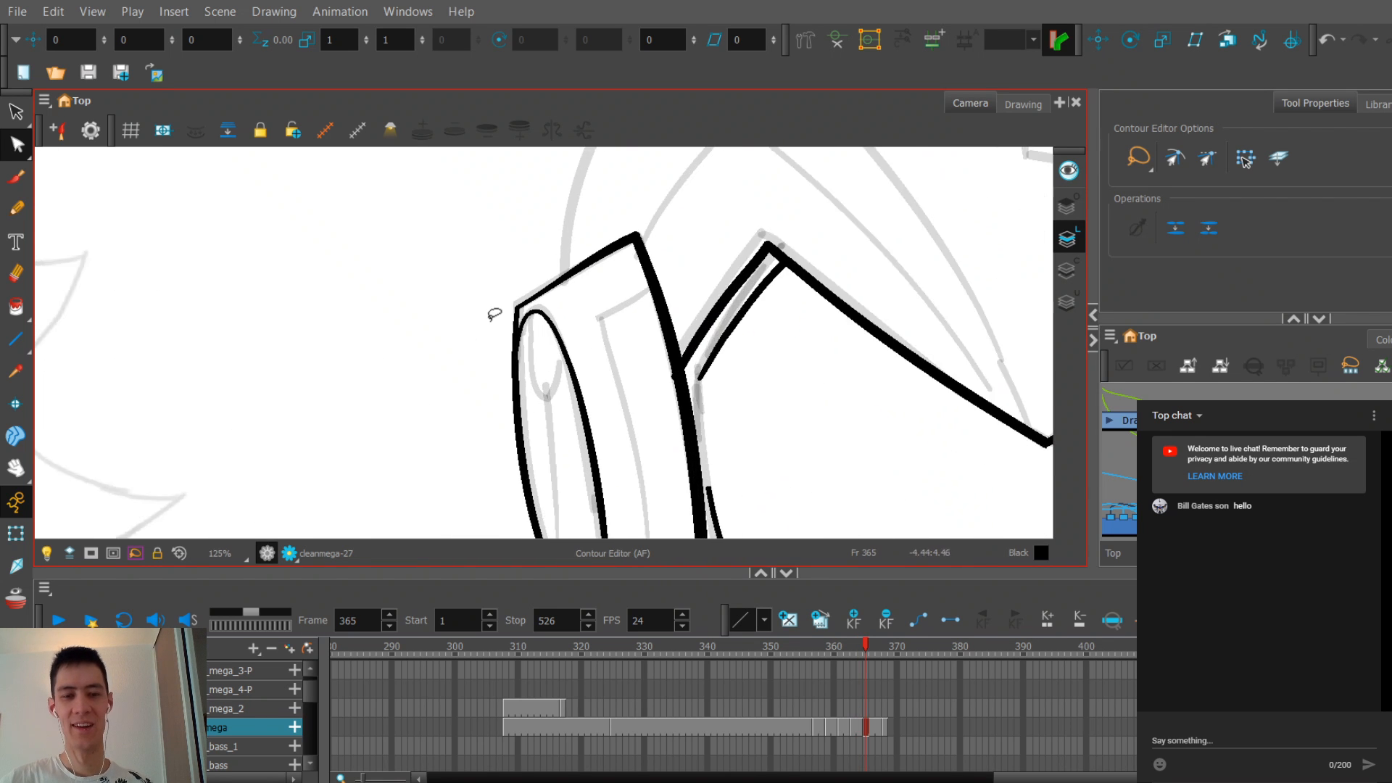
{"action": "scroll", "coordinate": [494, 314], "scroll_direction": "up", "scroll_amount": 4}
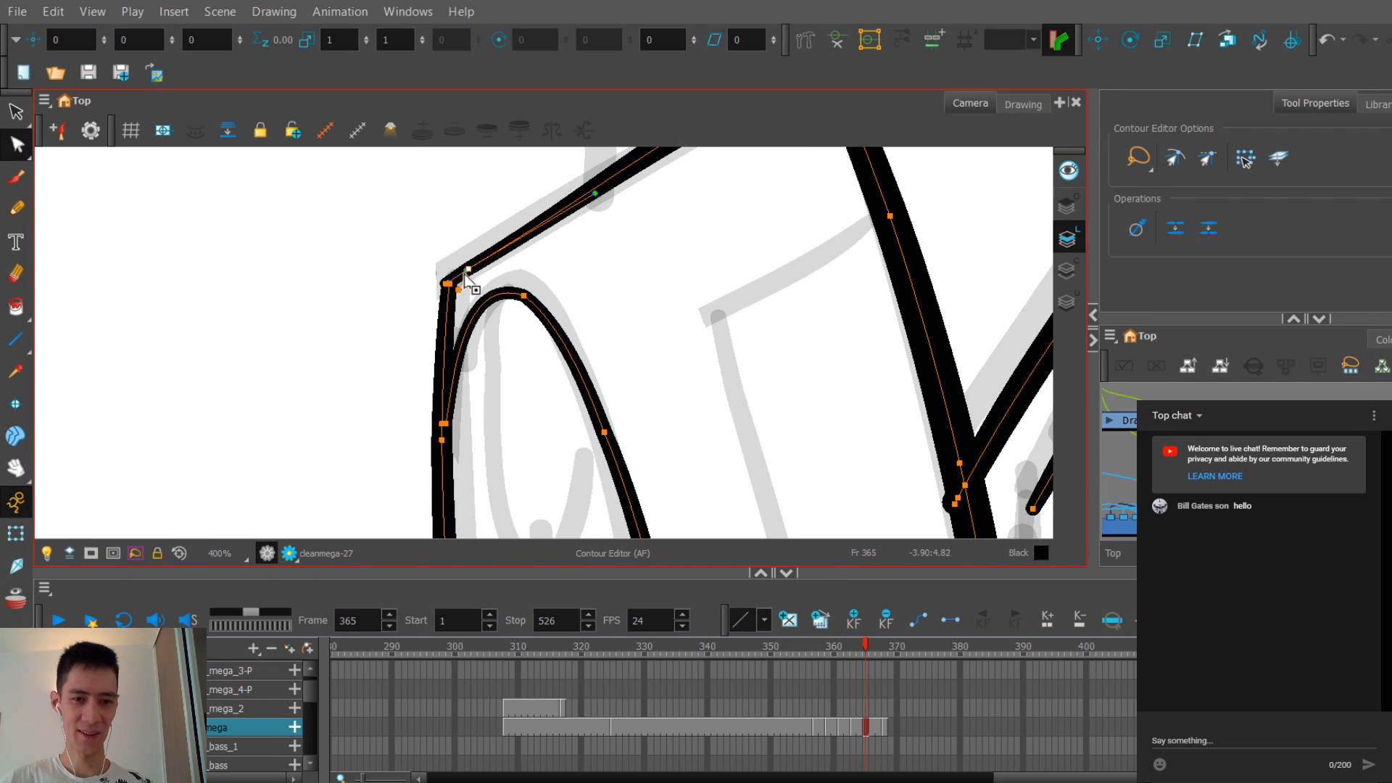
{"action": "left_click_drag", "start_coordinate": [451, 284], "coordinate": [458, 275]}
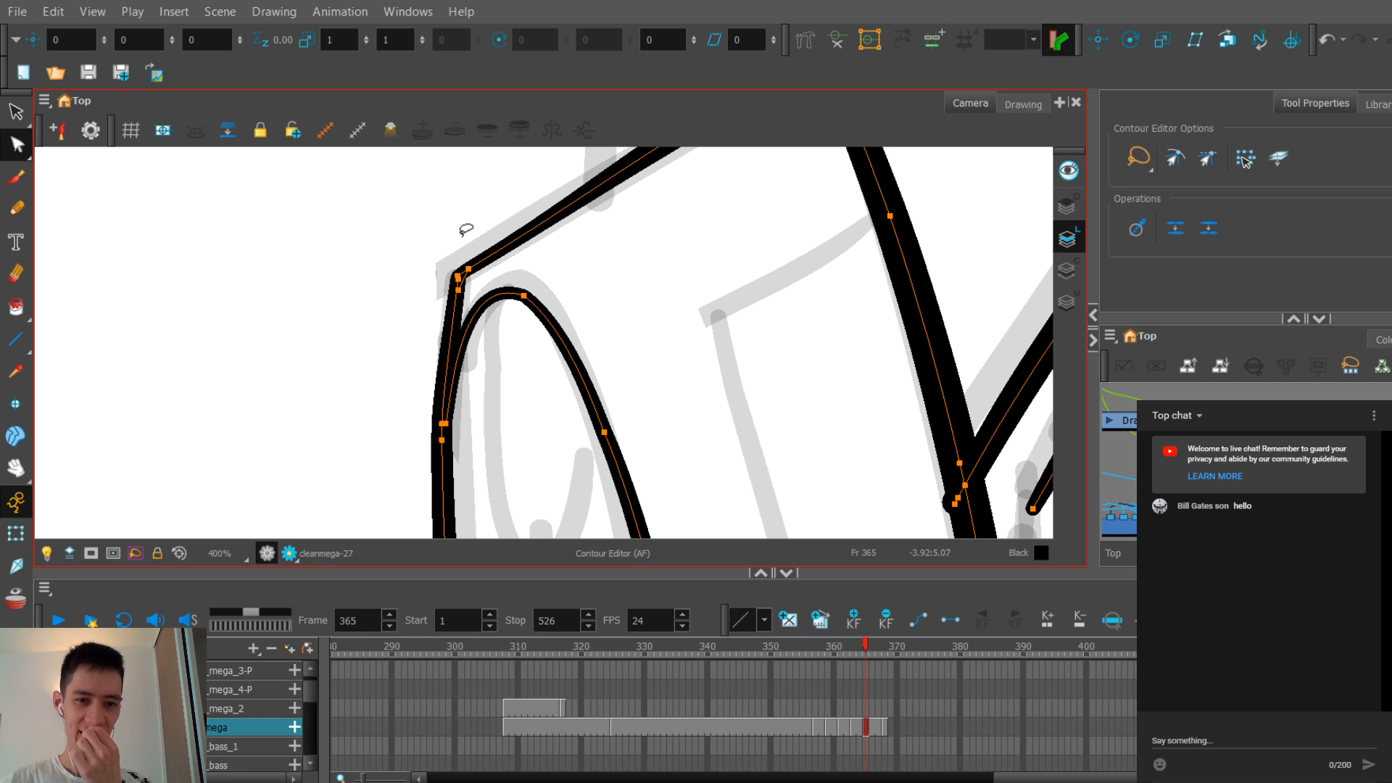
{"action": "left_click", "coordinate": [458, 257]}
{"action": "scroll", "coordinate": [456, 287], "scroll_direction": "down", "scroll_amount": 5}
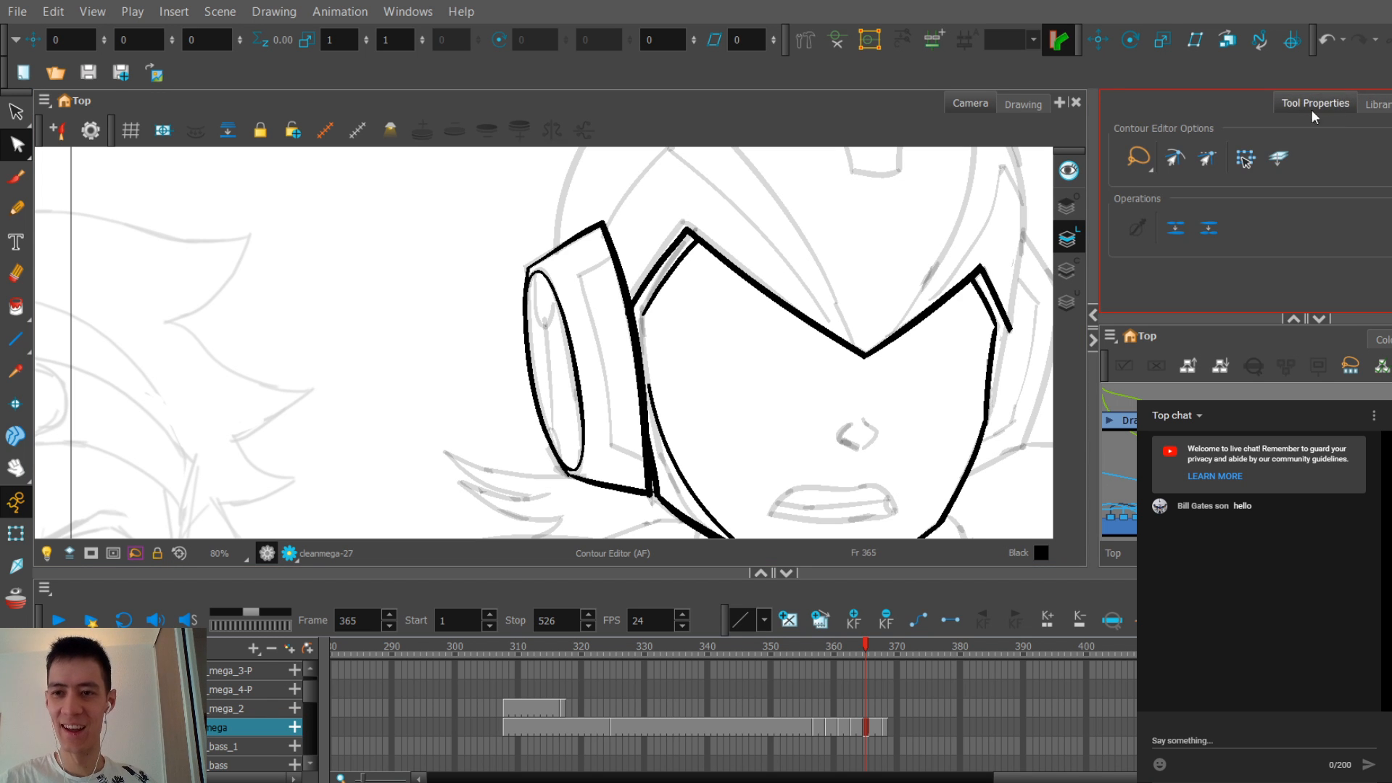
{"action": "key", "text": "comma"}
{"action": "key", "text": "period"}
{"action": "scroll", "coordinate": [421, 308], "scroll_direction": "up", "scroll_amount": 1}
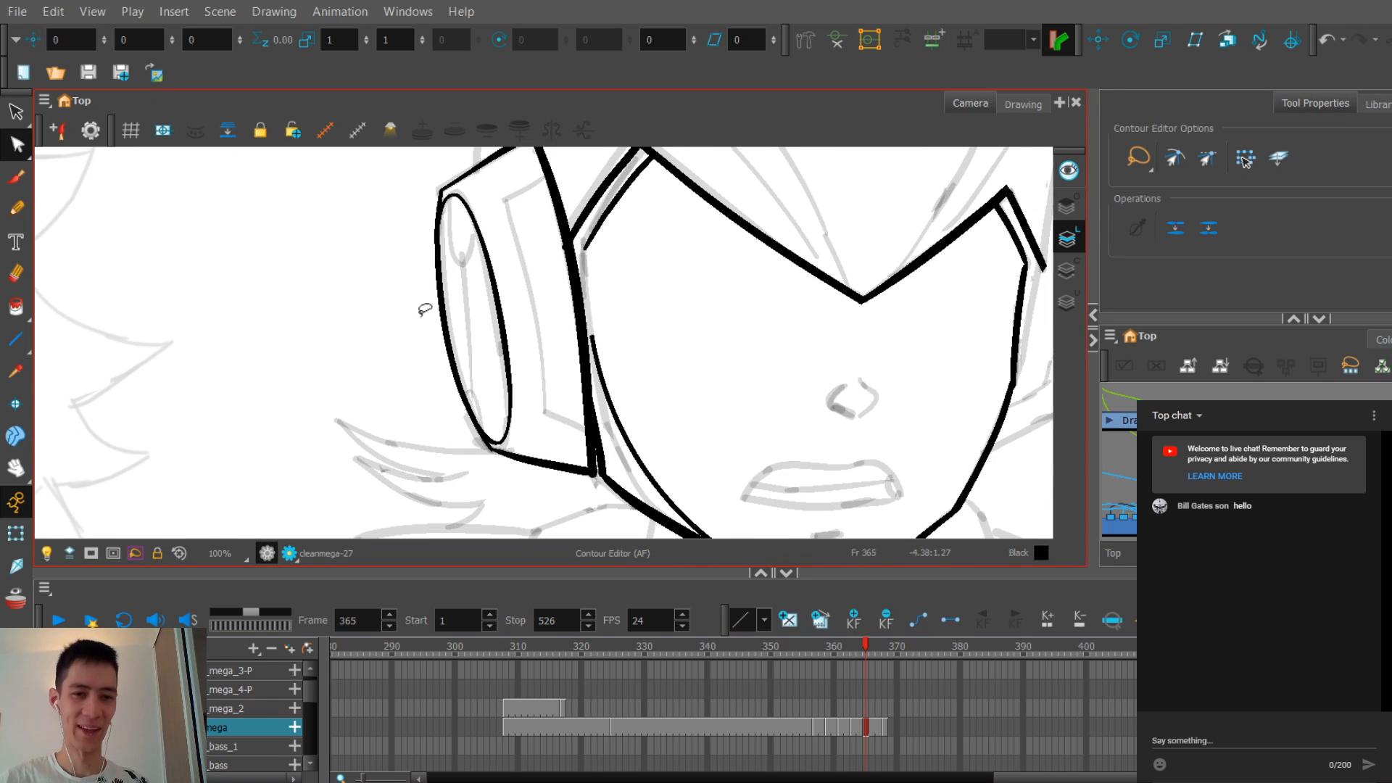
Step: Flip between frame 365 and its neighbouring frames to examine how the inked face and ear piece follow the motion
{"action": "key", "text": "alt+/"}
{"action": "scroll", "coordinate": [565, 394], "scroll_direction": "up", "scroll_amount": 1}
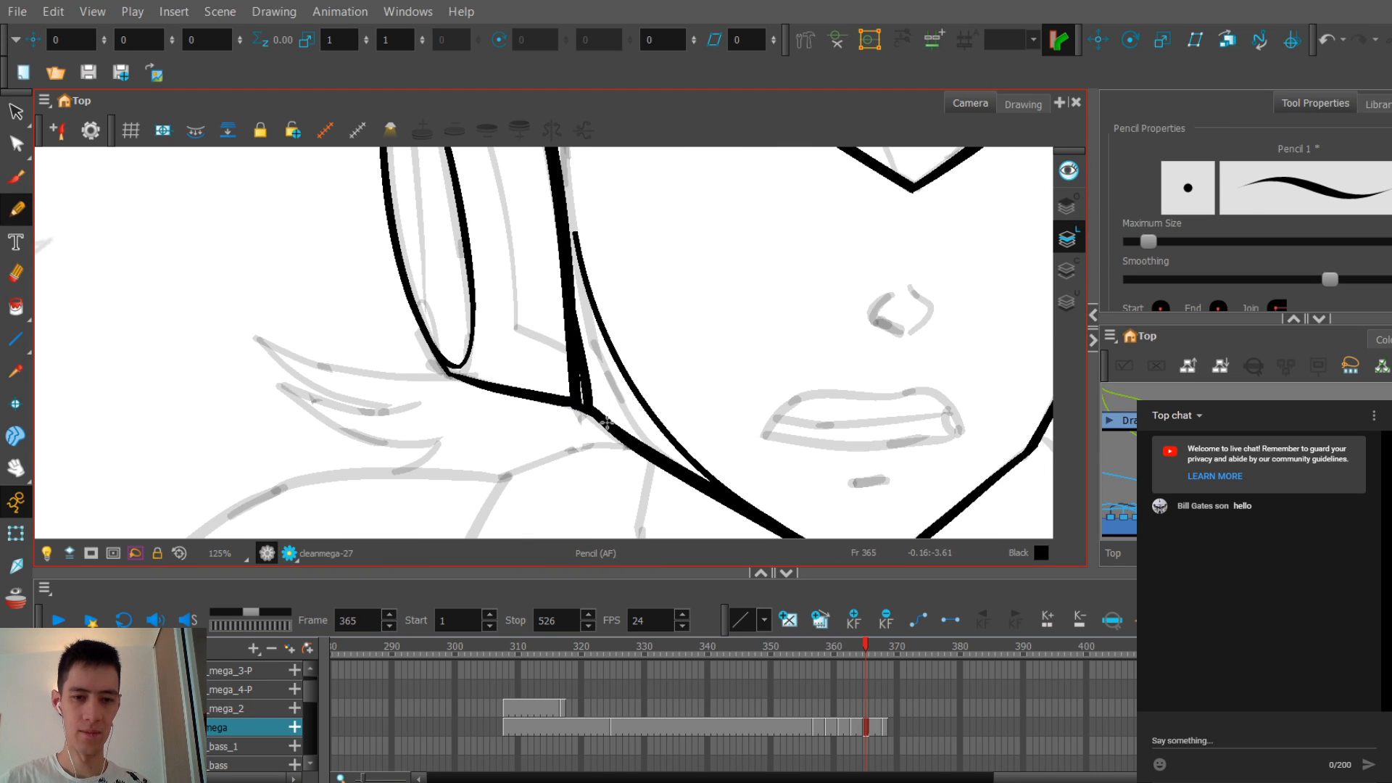
{"action": "key", "text": "ctrl+z"}
{"action": "key", "text": "1"}
{"action": "key", "text": "1"}
{"action": "left_click_drag", "start_coordinate": [587, 286], "coordinate": [522, 316]}
{"action": "key", "text": "comma"}
{"action": "key", "text": "period"}
{"action": "key", "text": "comma"}
{"action": "key", "text": "period"}
{"action": "key", "text": "comma"}
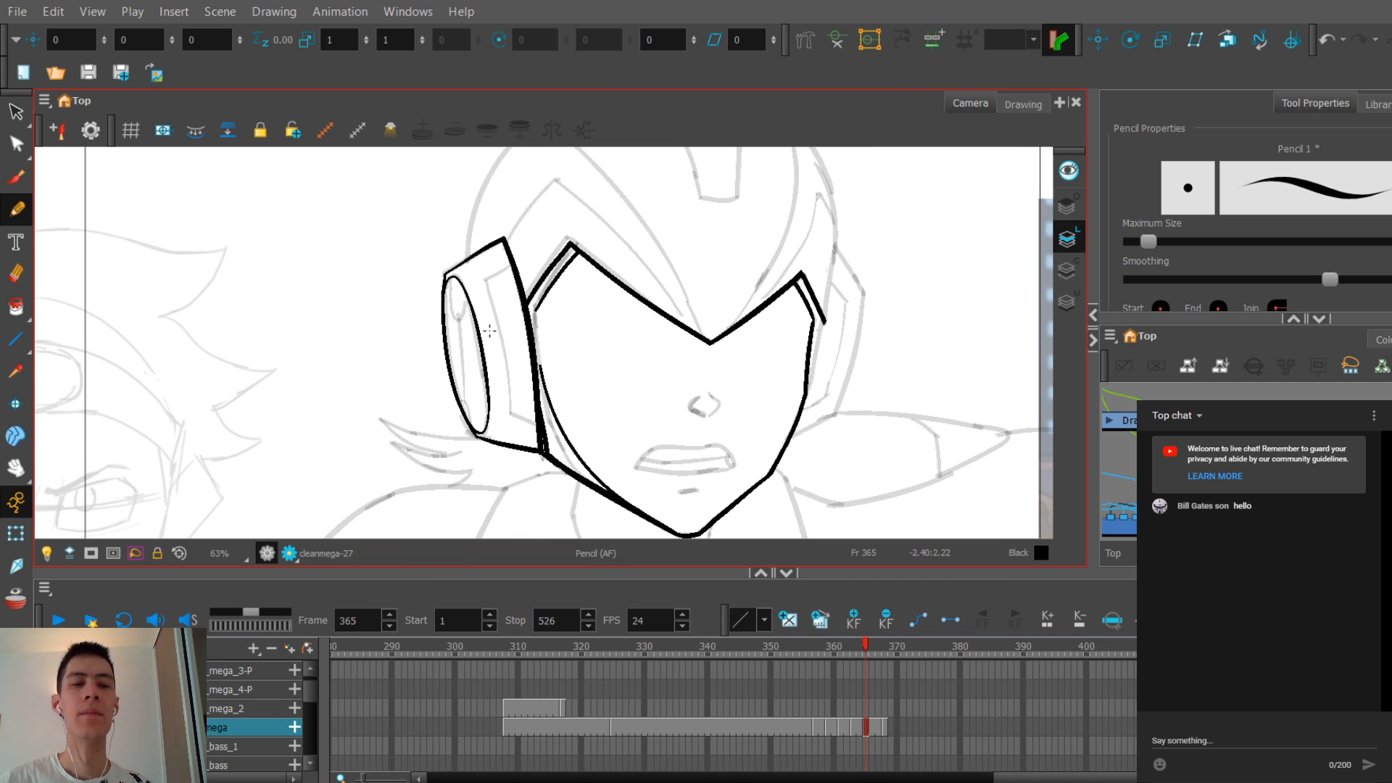
{"action": "key", "text": "period"}
{"action": "key", "text": "period"}
{"action": "key", "text": "period"}
{"action": "key", "text": "period"}
{"action": "key", "text": "comma"}
{"action": "key", "text": "comma"}
{"action": "key", "text": "comma"}
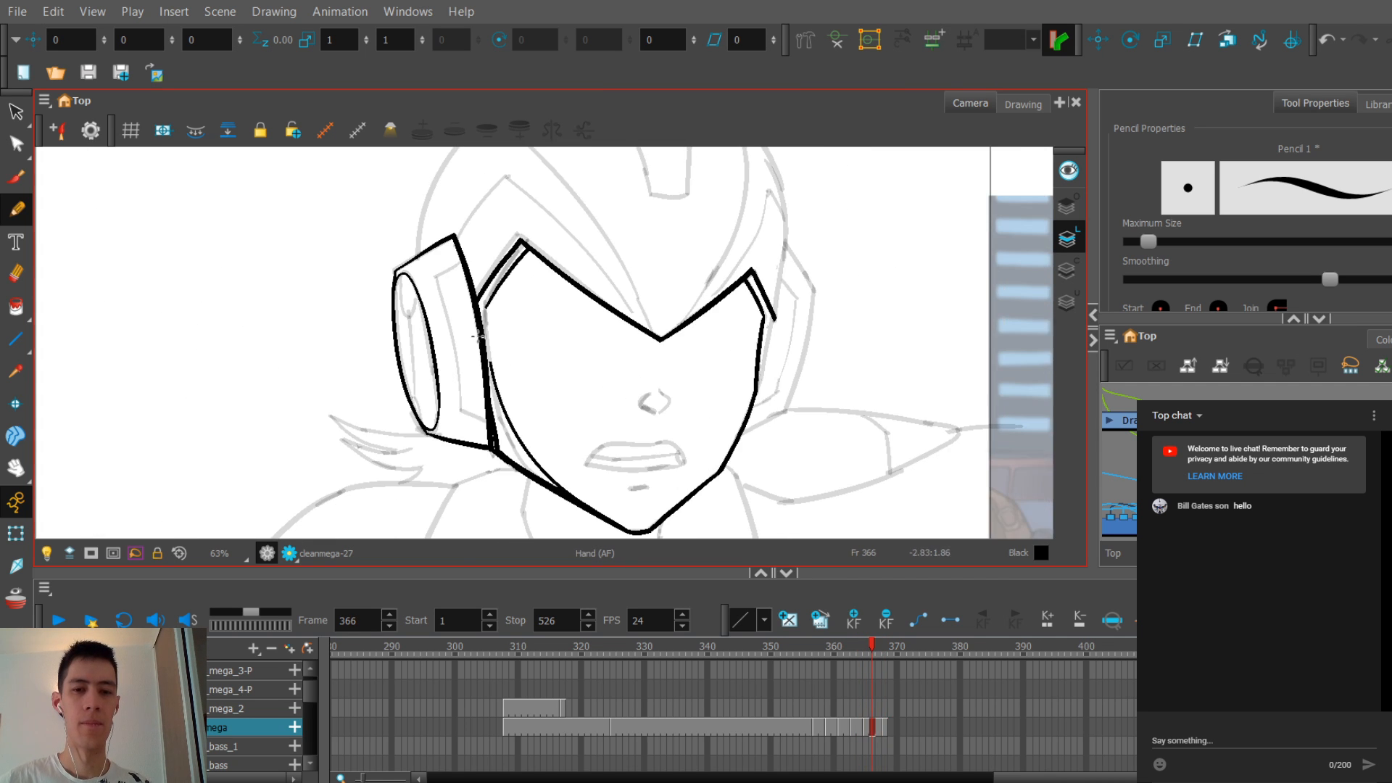
{"action": "left_click", "coordinate": [384, 602]}
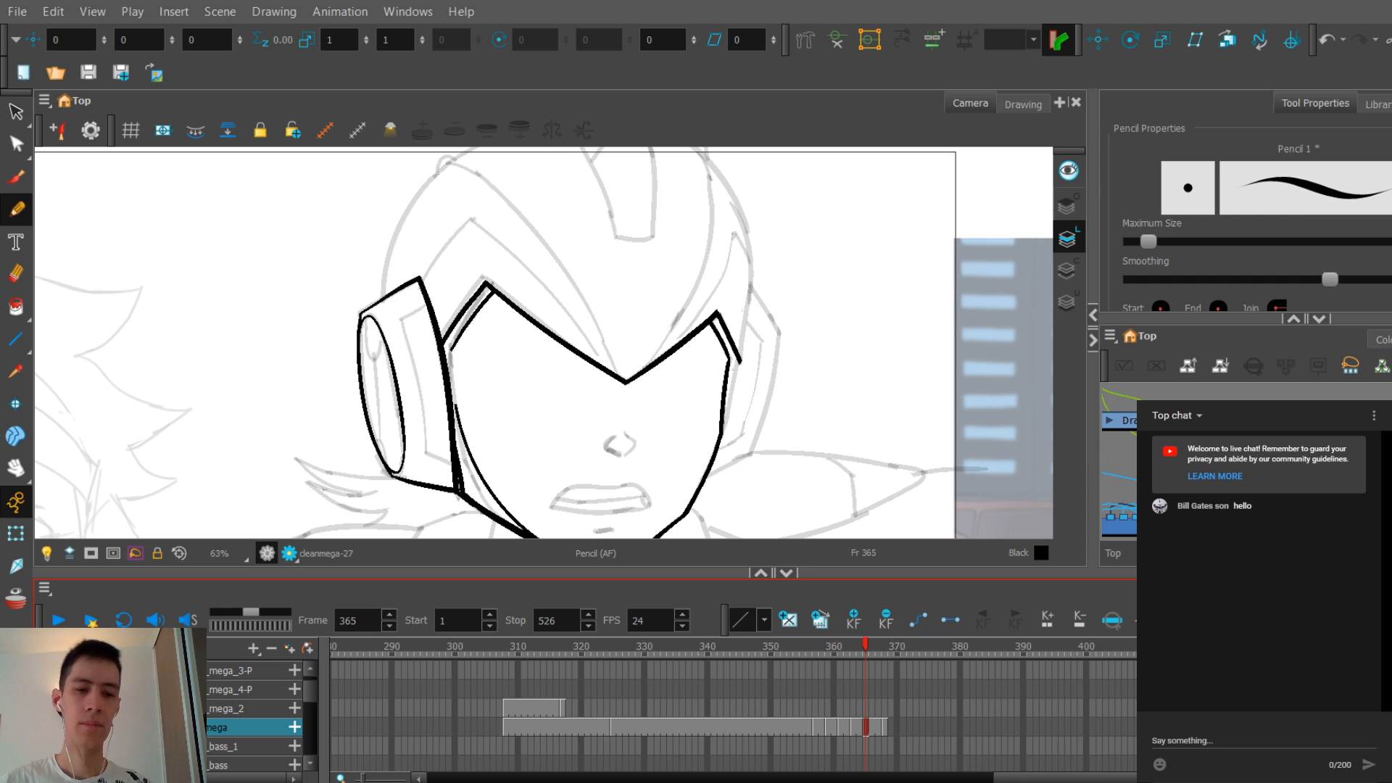
{"action": "scroll", "coordinate": [399, 297], "scroll_direction": "up", "scroll_amount": 2}
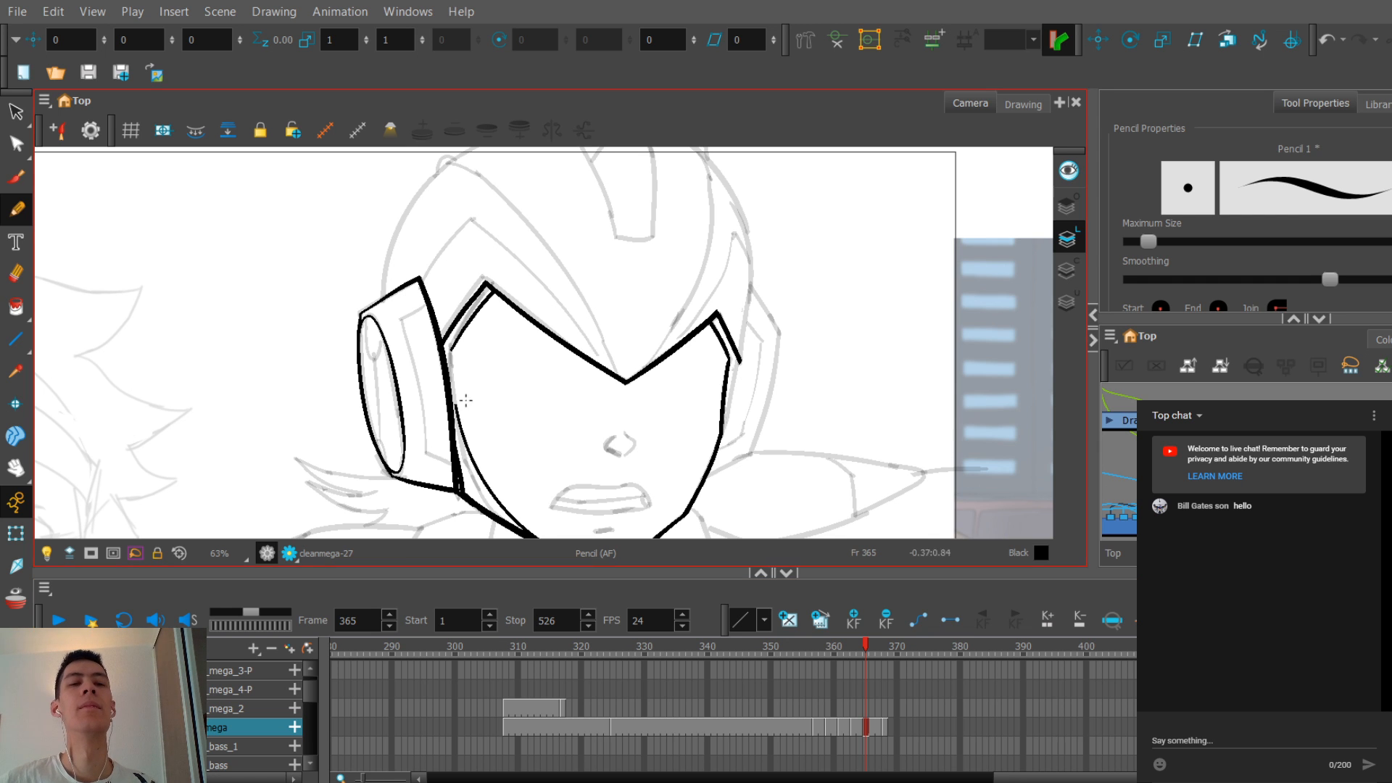
{"action": "key", "text": "comma"}
{"action": "key", "text": "period"}
{"action": "key", "text": "comma"}
{"action": "key", "text": "period"}
Step: Ink the missing stretch of the face opening's left inner line with the Pencil, linking the brow corner to the cheek curve
{"action": "scroll", "coordinate": [429, 295], "scroll_direction": "up", "scroll_amount": 1}
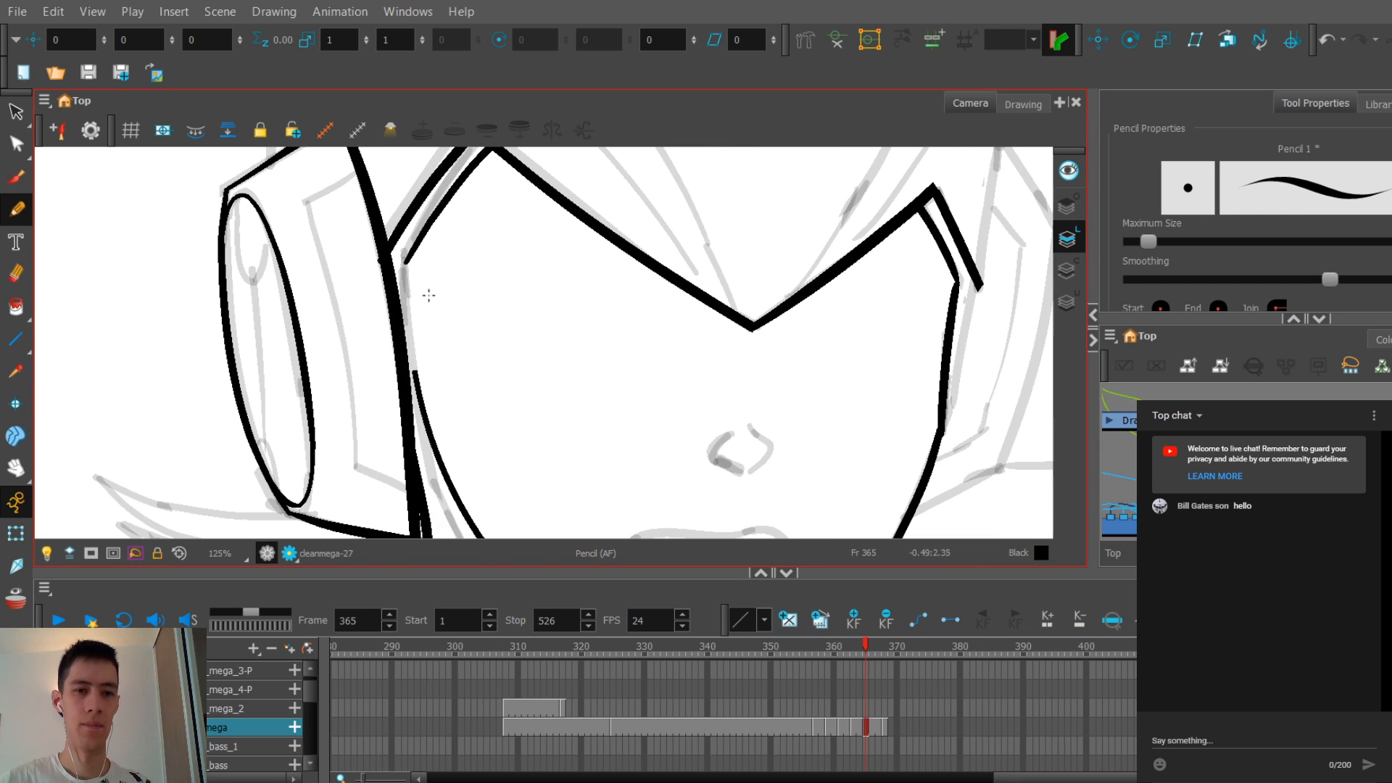
{"action": "key", "text": "ctrl+z"}
{"action": "left_click_drag", "start_coordinate": [403, 260], "coordinate": [417, 363]}
{"action": "key", "text": "ctrl+z"}
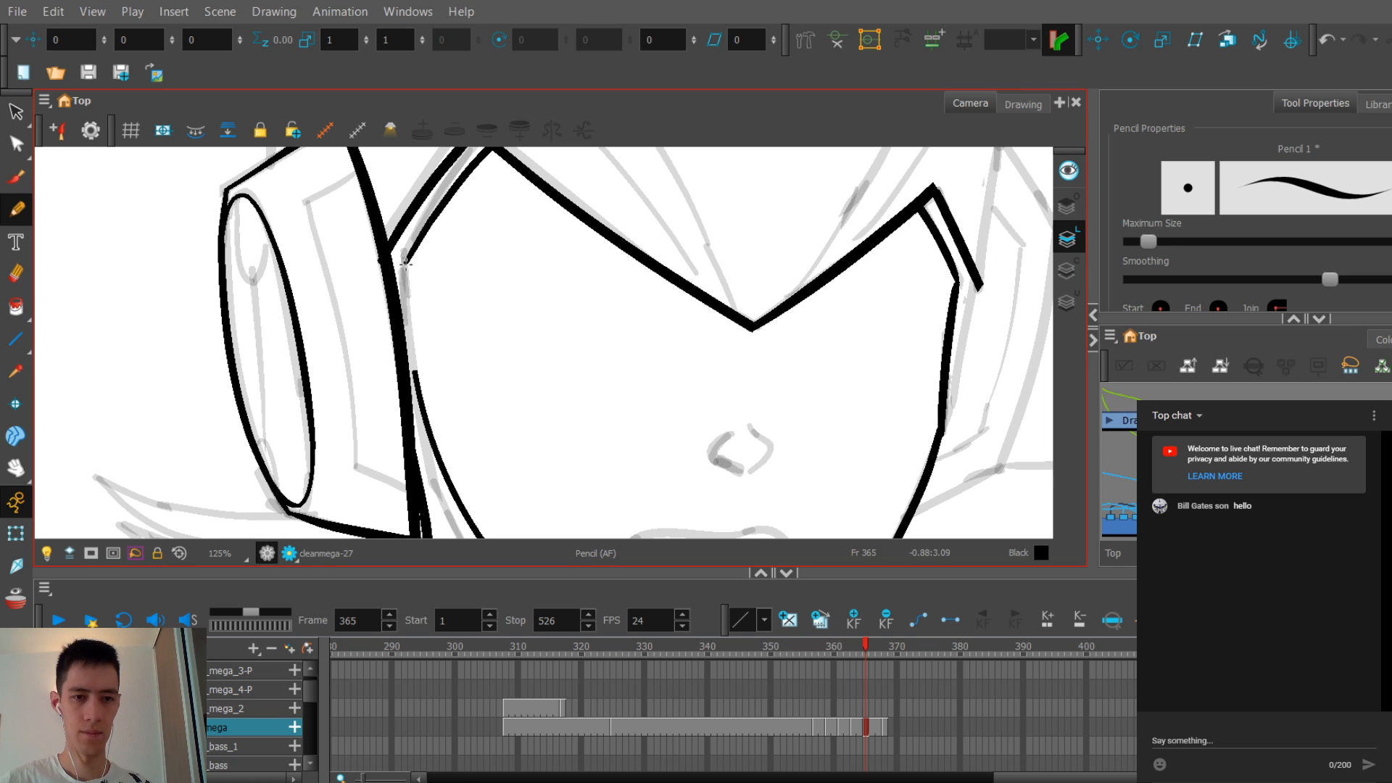
{"action": "left_click_drag", "start_coordinate": [403, 260], "coordinate": [419, 391]}
{"action": "scroll", "coordinate": [417, 296], "scroll_direction": "down", "scroll_amount": 2}
{"action": "scroll", "coordinate": [428, 335], "scroll_direction": "right", "scroll_amount": 2}
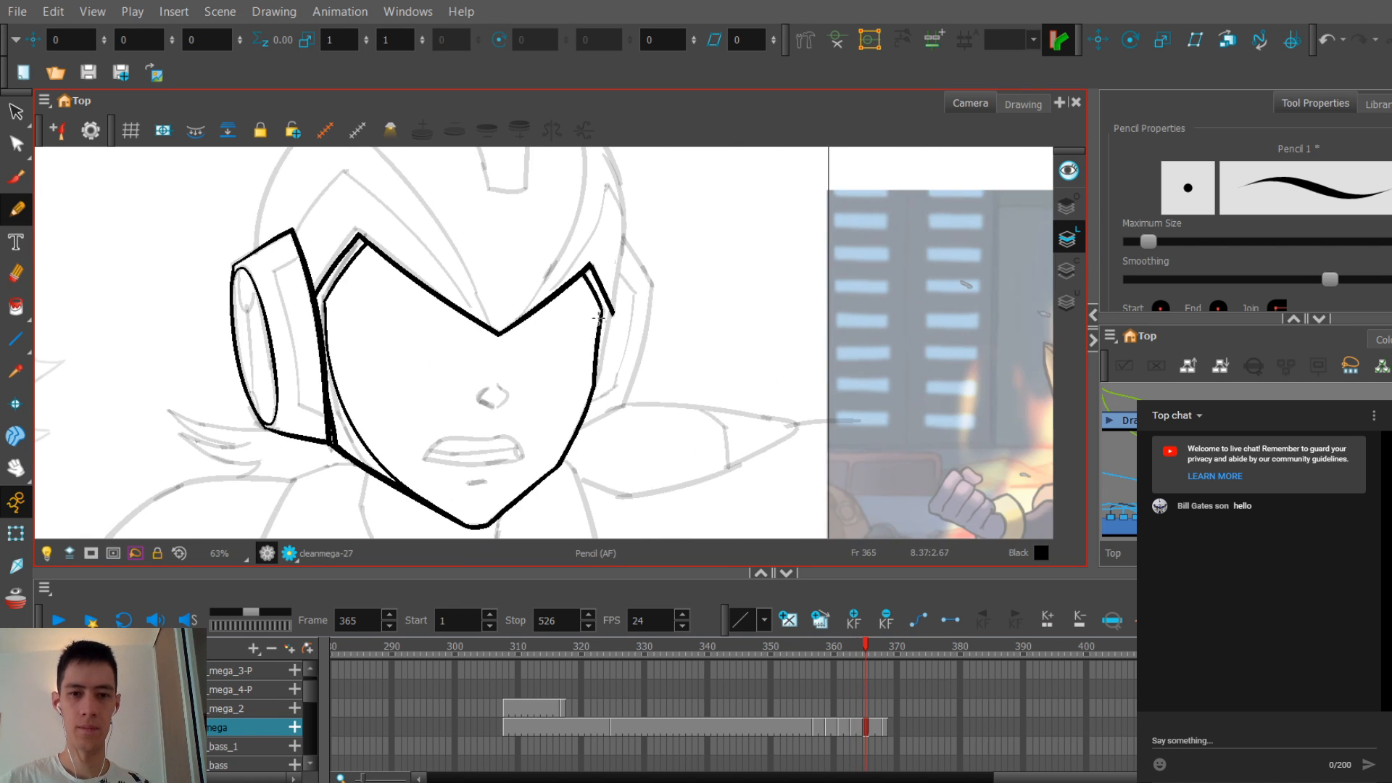
Step: Try repeated Pencil strokes for the helmet opening's right outer line, from the brow's outer corner down towards the cheek
{"action": "scroll", "coordinate": [641, 310], "scroll_direction": "up", "scroll_amount": 1}
{"action": "scroll", "coordinate": [674, 273], "scroll_direction": "up", "scroll_amount": 1}
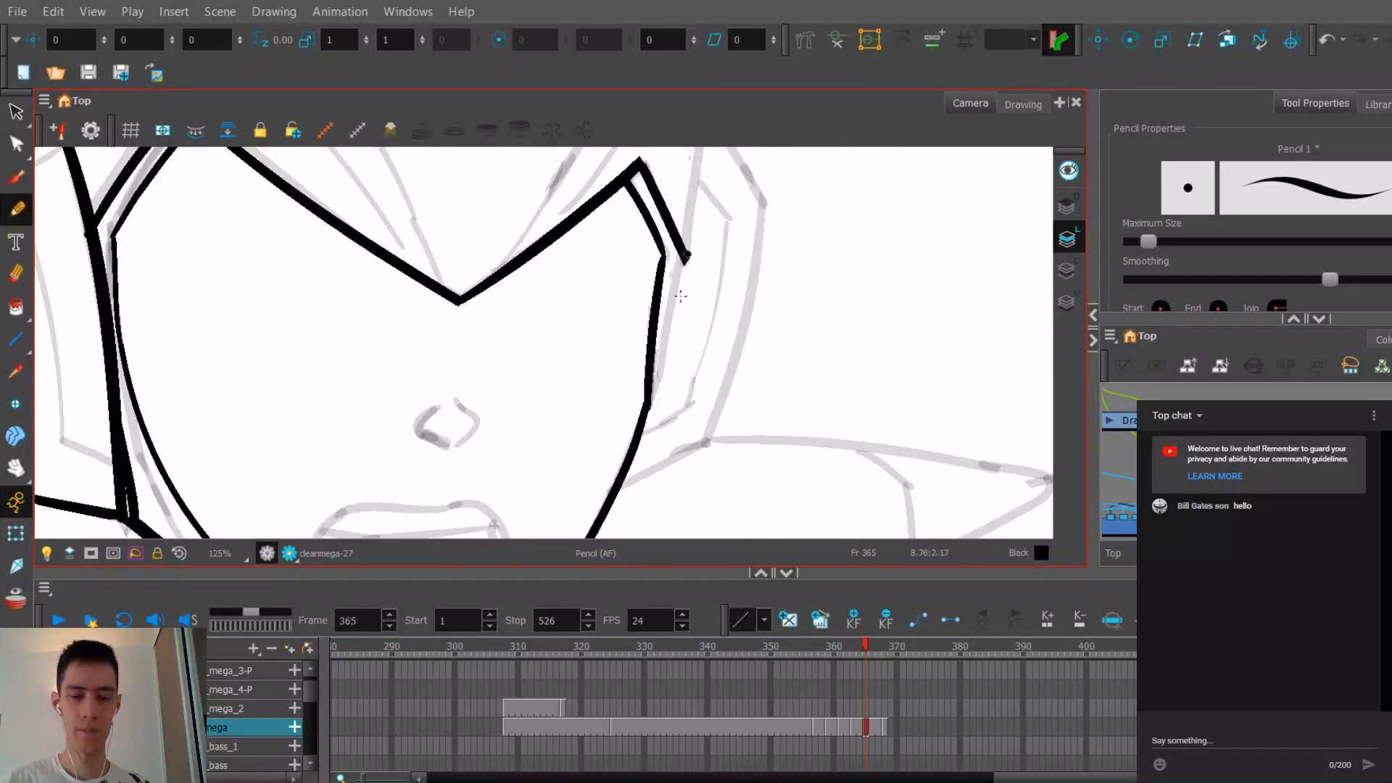
{"action": "key", "text": "ctrl+z"}
{"action": "mouse_move", "coordinate": [685, 253]}
{"action": "left_mouse_down"}
{"action": "mouse_move", "coordinate": [647, 439]}
{"action": "mouse_move", "coordinate": [641, 422]}
{"action": "left_mouse_up"}
{"action": "key", "text": "ctrl+z"}
{"action": "key", "text": "ctrl+z"}
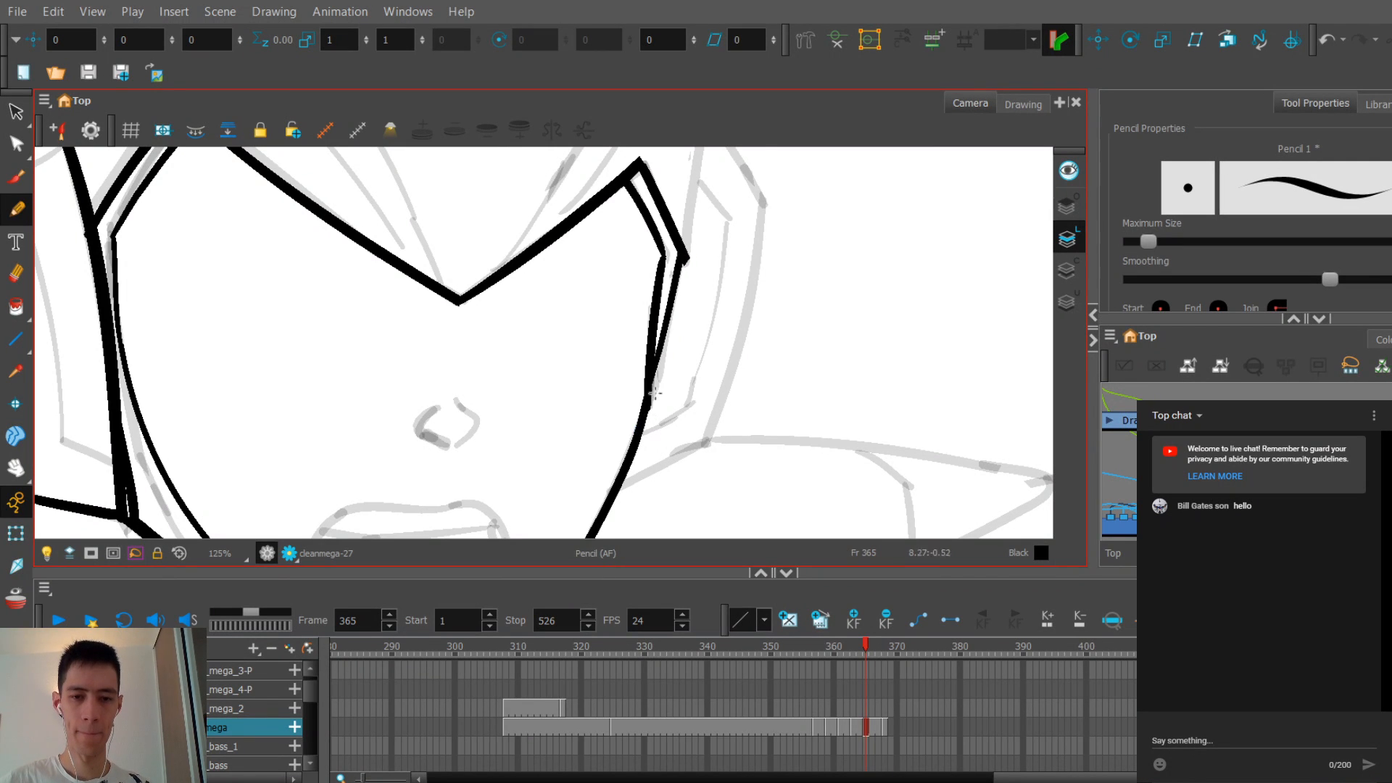
{"action": "key", "text": "ctrl+z"}
{"action": "left_click_drag", "start_coordinate": [686, 254], "coordinate": [647, 434]}
{"action": "scroll", "coordinate": [682, 259], "scroll_direction": "up", "scroll_amount": 2}
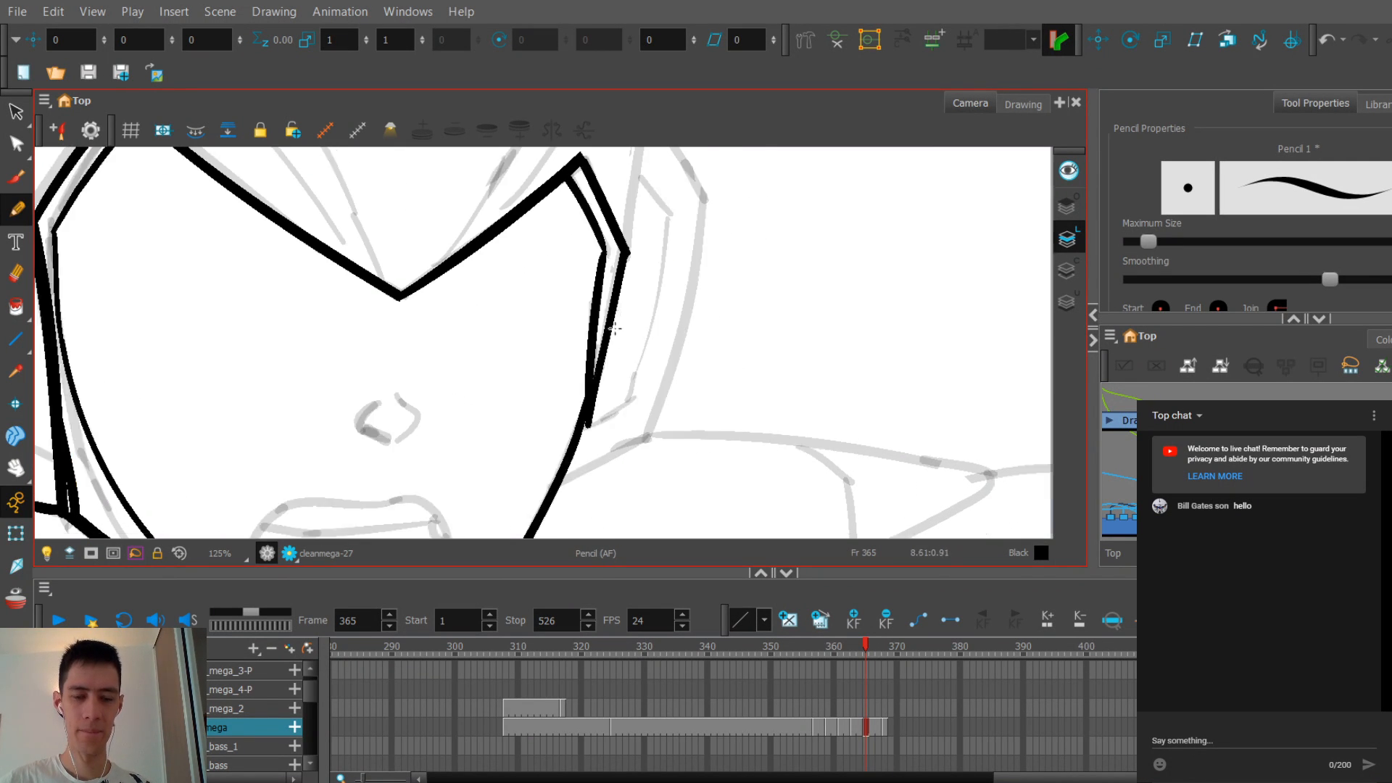
{"action": "key", "text": "ctrl+z"}
{"action": "key", "text": "ctrl+z"}
{"action": "left_click_drag", "start_coordinate": [651, 232], "coordinate": [606, 455]}
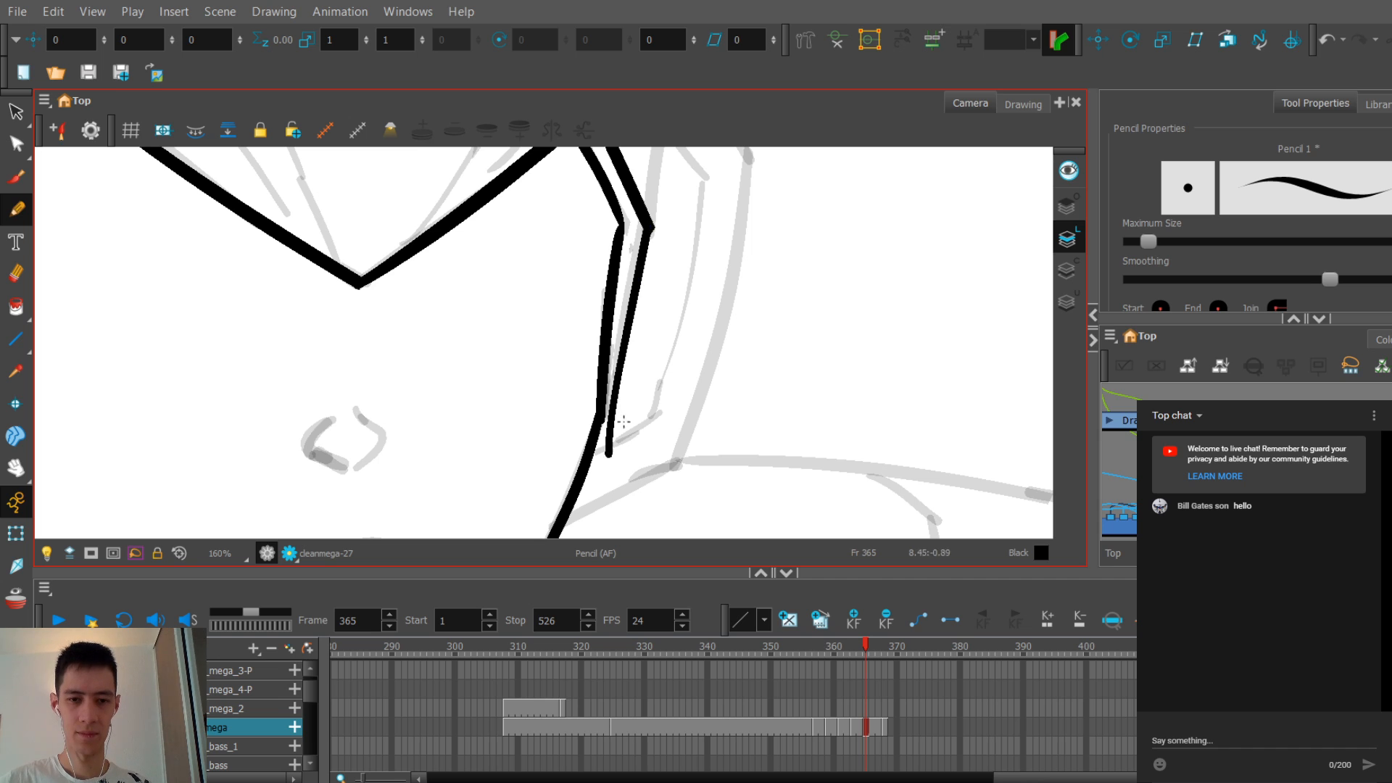
{"action": "key", "text": "ctrl+z"}
{"action": "left_click_drag", "start_coordinate": [645, 234], "coordinate": [600, 438]}
{"action": "key", "text": "ctrl+z"}
{"action": "left_click_drag", "start_coordinate": [644, 219], "coordinate": [593, 468]}
{"action": "key", "text": "ctrl+z"}
{"action": "key", "text": "ctrl+z"}
{"action": "left_click_drag", "start_coordinate": [646, 226], "coordinate": [601, 442]}
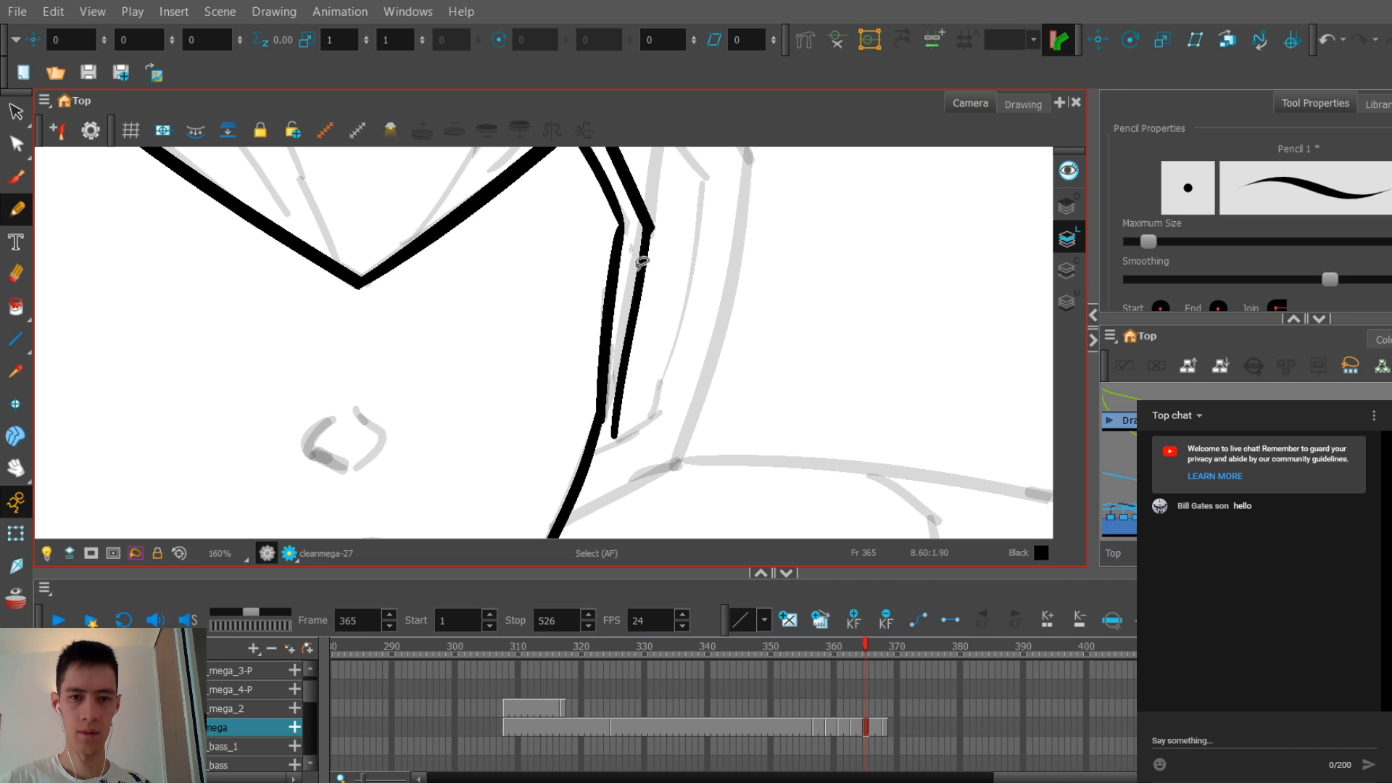
{"action": "key", "text": "ctrl+z"}
{"action": "left_click_drag", "start_coordinate": [646, 227], "coordinate": [599, 448]}
{"action": "key", "text": "ctrl+z"}
{"action": "key", "text": "ctrl+z"}
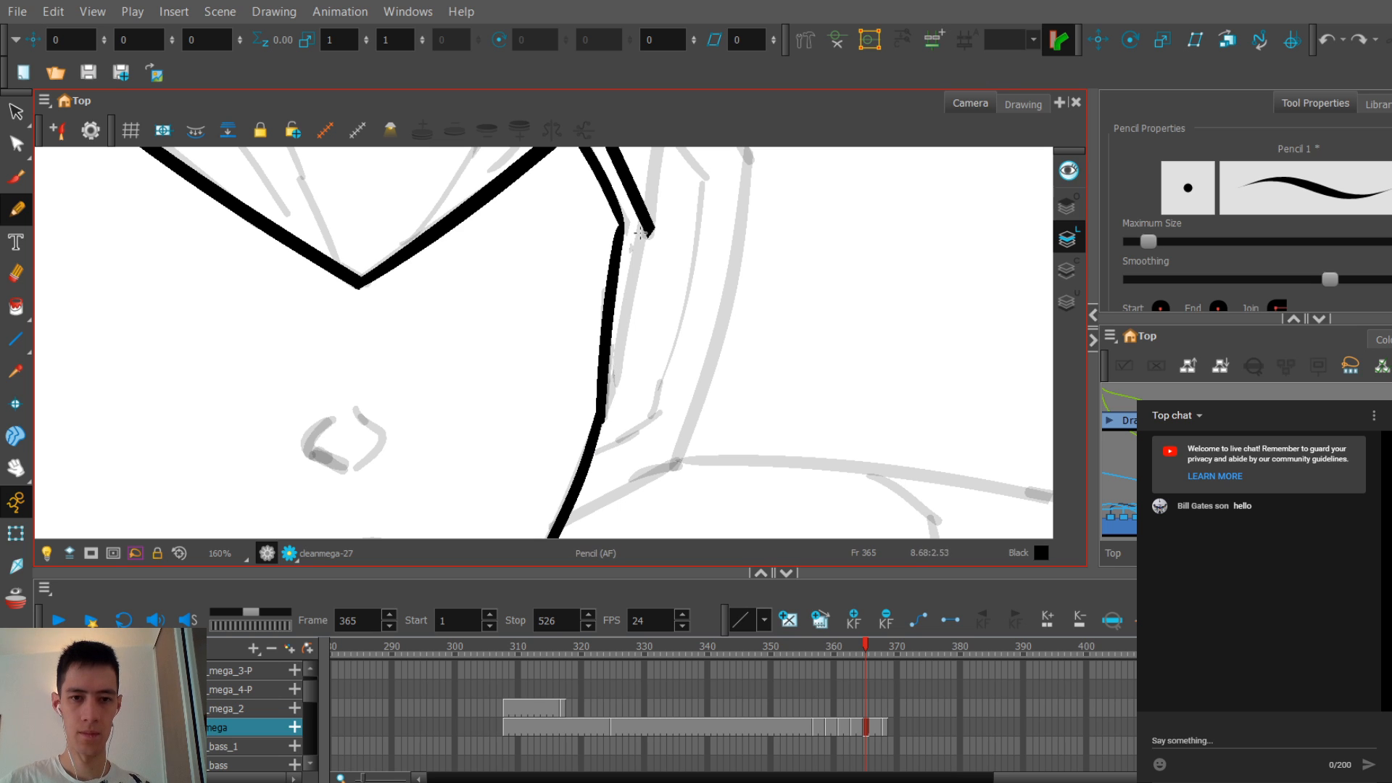
{"action": "left_click_drag", "start_coordinate": [645, 226], "coordinate": [599, 450]}
{"action": "key", "text": "ctrl+z"}
{"action": "left_click_drag", "start_coordinate": [646, 224], "coordinate": [614, 452]}
{"action": "key", "text": "ctrl+z"}
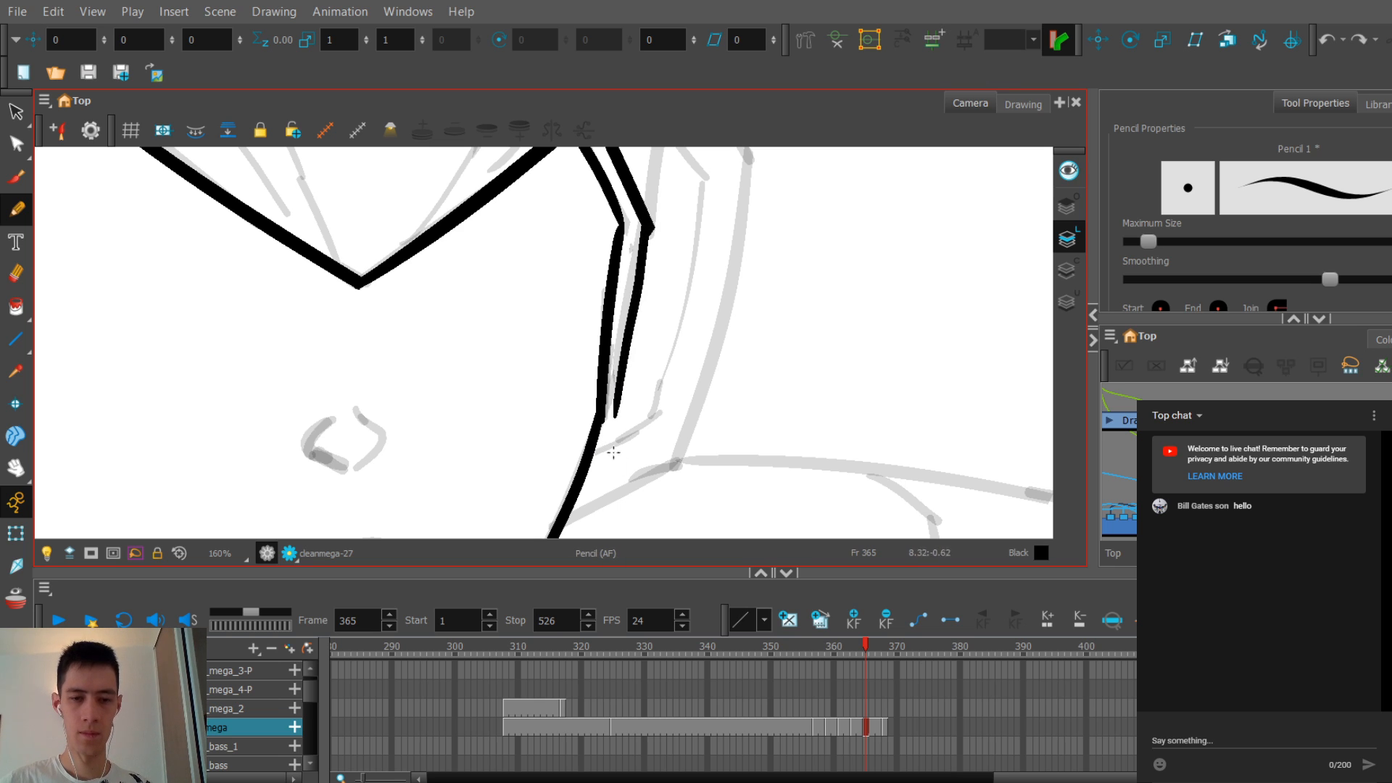
{"action": "key", "text": "ctrl+z"}
{"action": "left_click_drag", "start_coordinate": [646, 226], "coordinate": [615, 413]}
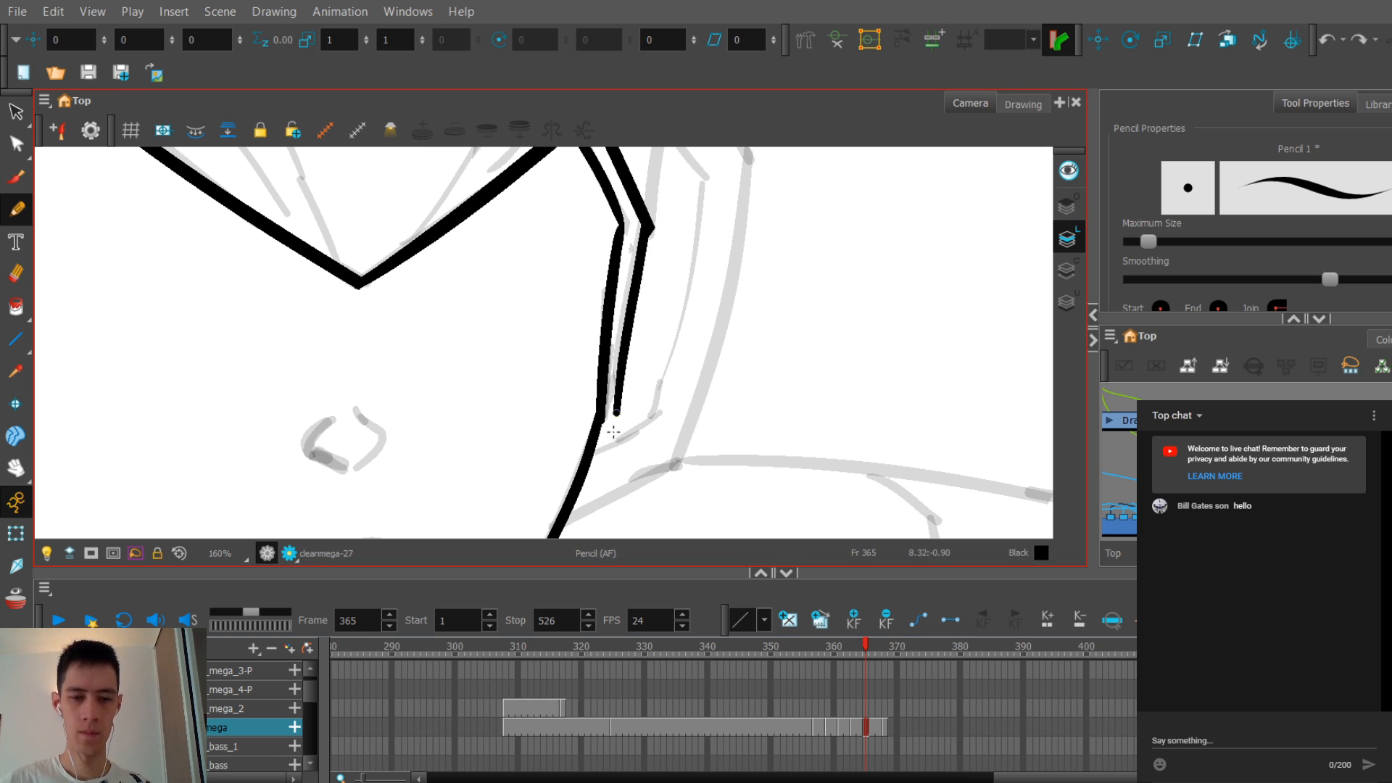
Step: Examine the right outer line in the context of the whole face and against frame 366
{"action": "key", "text": "2"}
{"action": "key", "text": "2"}
{"action": "key", "text": "2"}
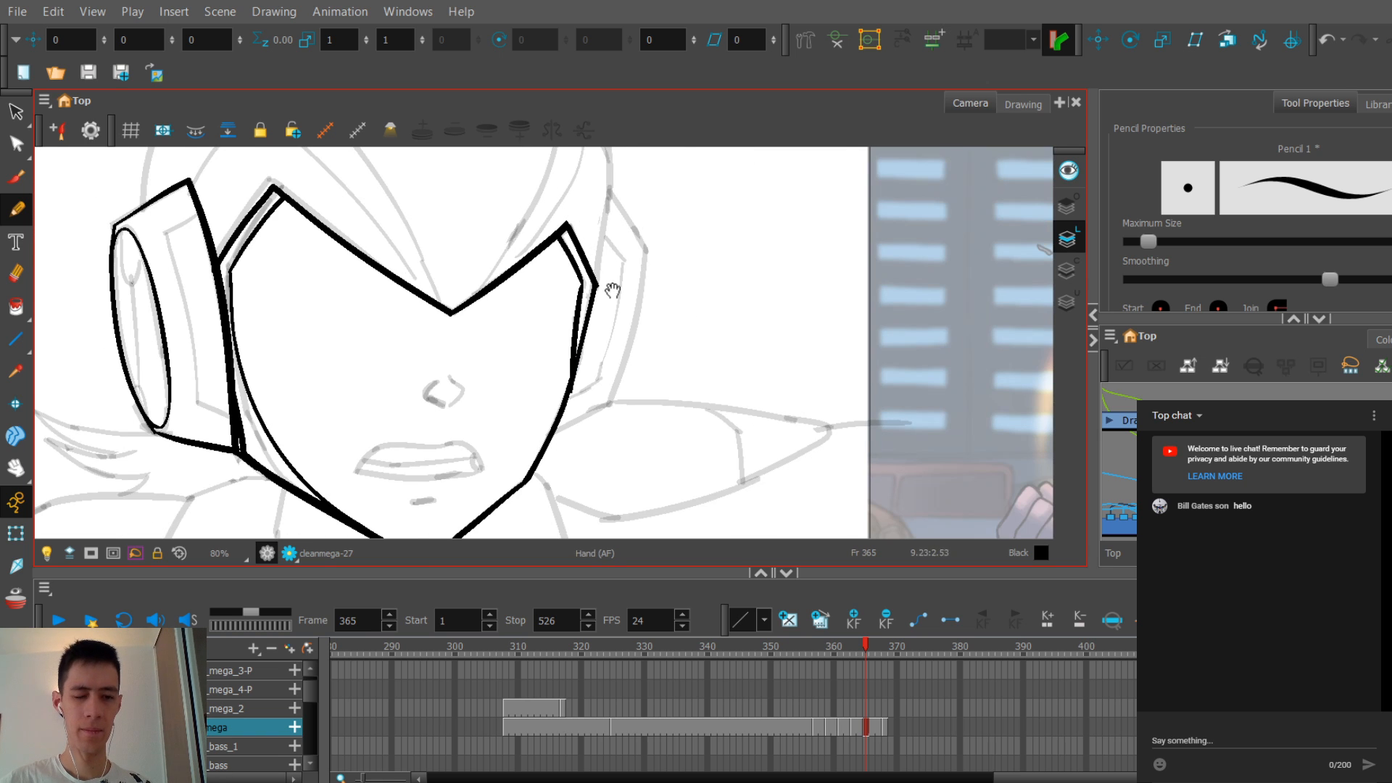
{"action": "left_click_drag", "start_coordinate": [611, 291], "coordinate": [601, 278]}
{"action": "key", "text": "."}
{"action": "key", "text": "."}
{"action": "key", "text": "."}
{"action": "key", "text": "."}
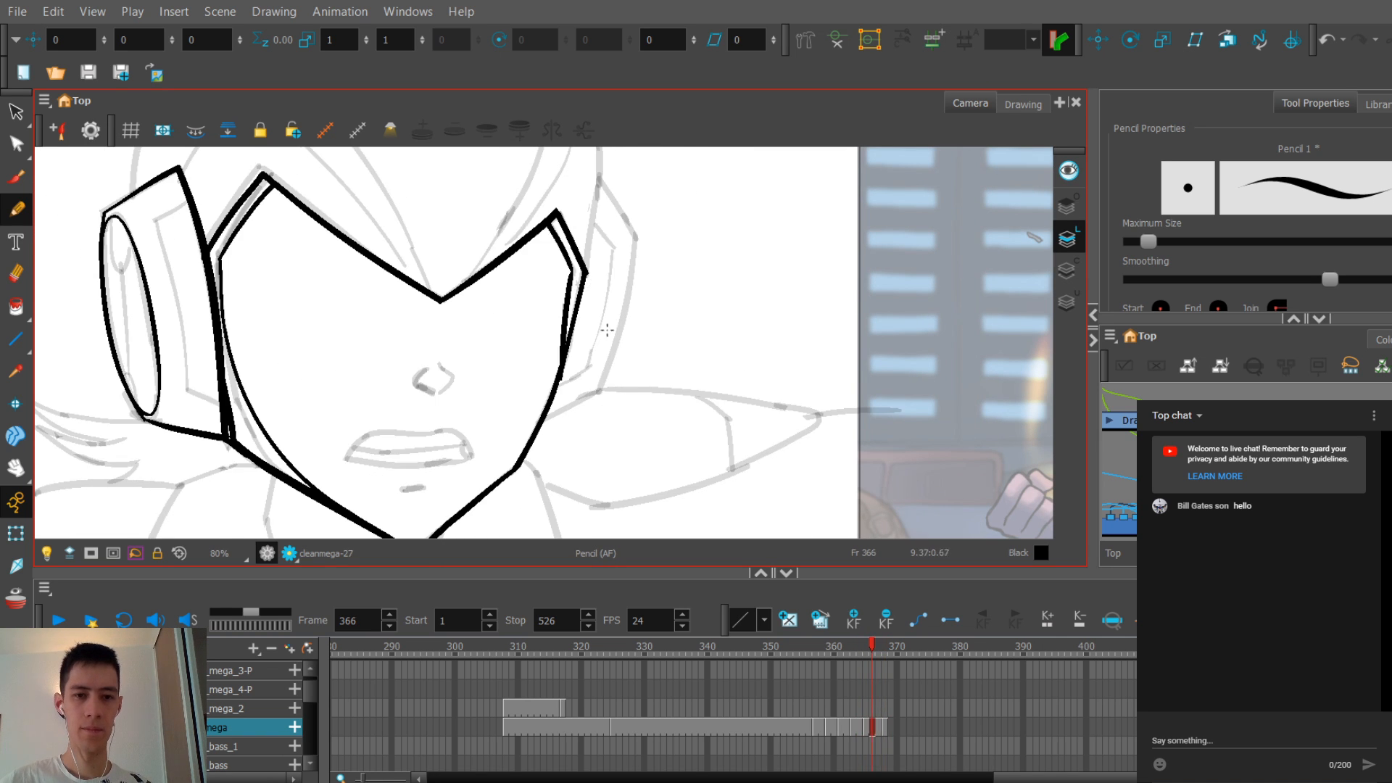
{"action": "key", "text": "."}
{"action": "key", "text": "."}
{"action": "key", "text": "2"}
{"action": "key", "text": "2"}
{"action": "key", "text": "2"}
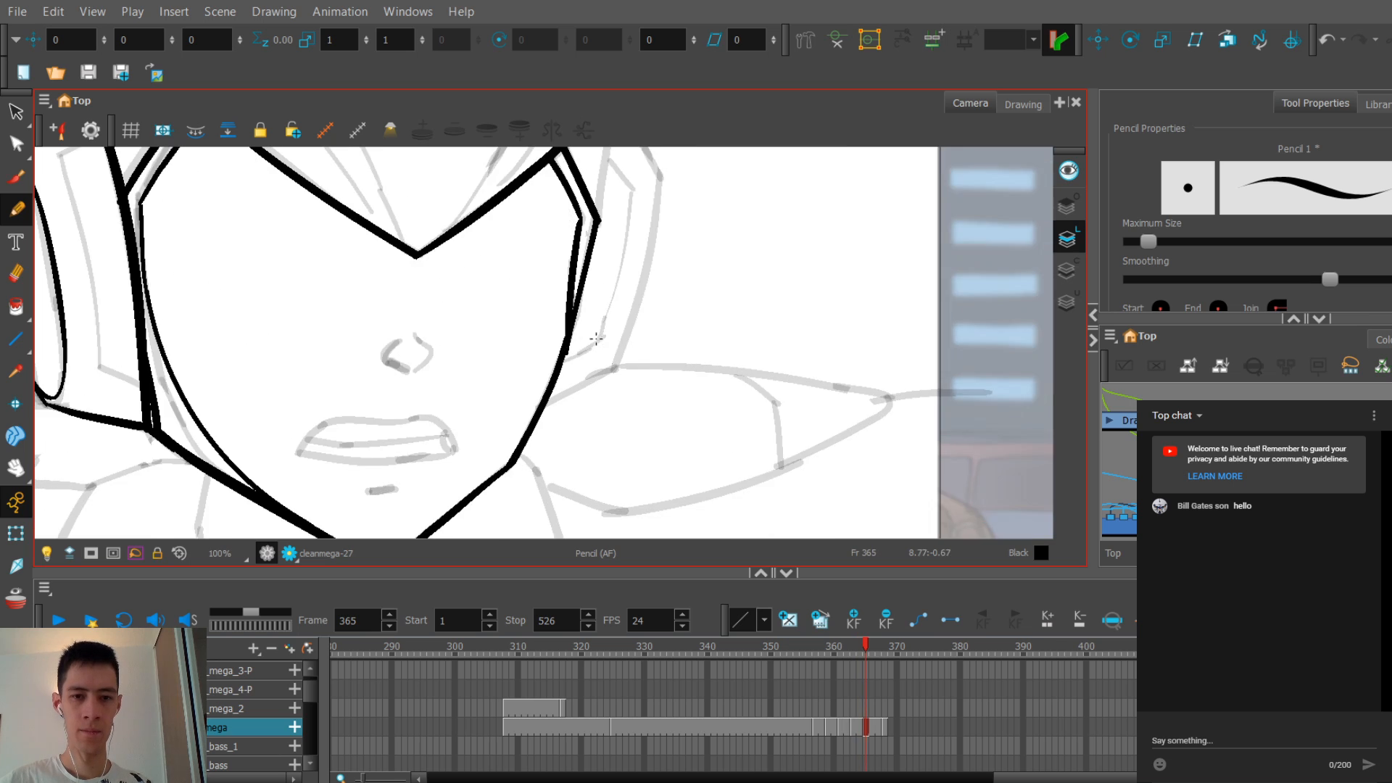
Step: Try adjusting the right outer line's lower end with the Contour Editor, and remove the line
{"action": "key", "text": "alt+q"}
{"action": "left_click", "coordinate": [591, 318]}
{"action": "left_click", "coordinate": [594, 346]}
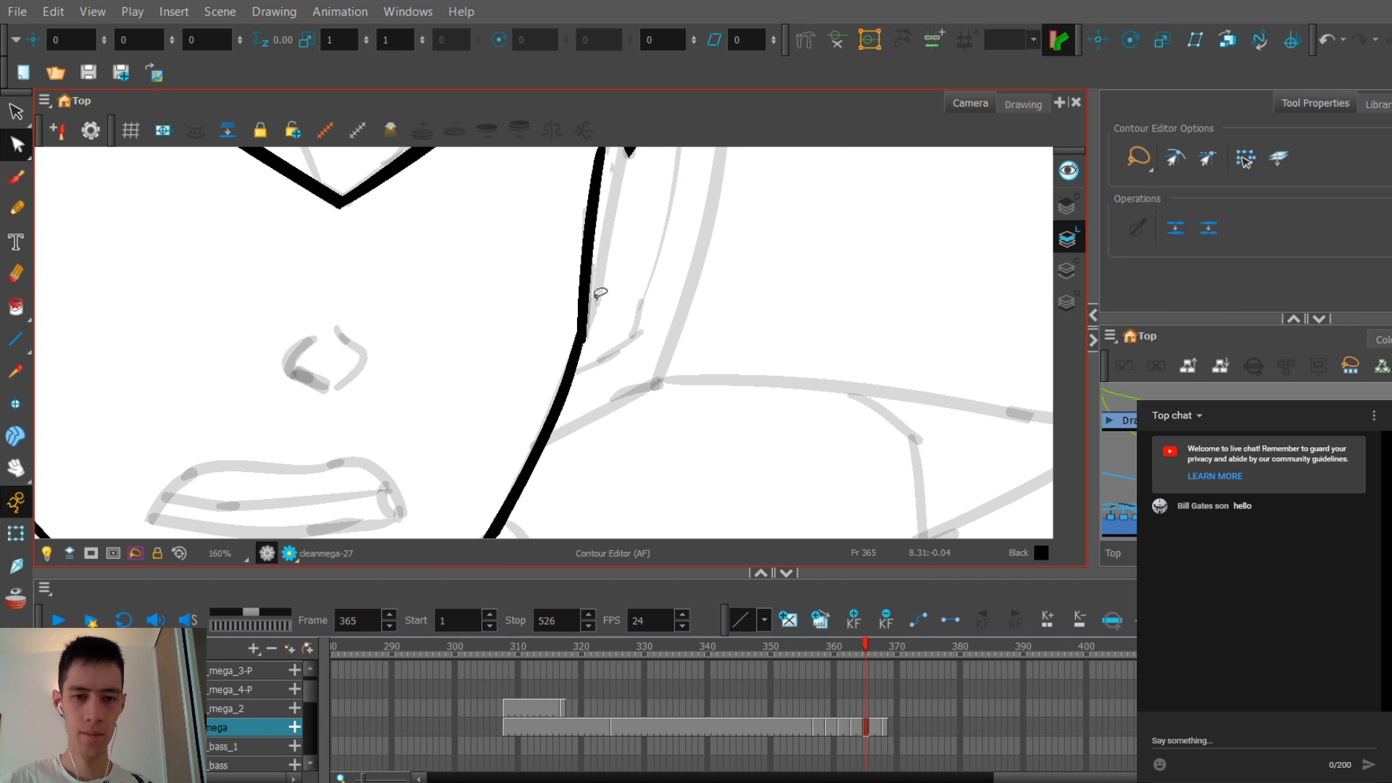
{"action": "scroll", "coordinate": [613, 290], "scroll_direction": "up", "scroll_amount": 3}
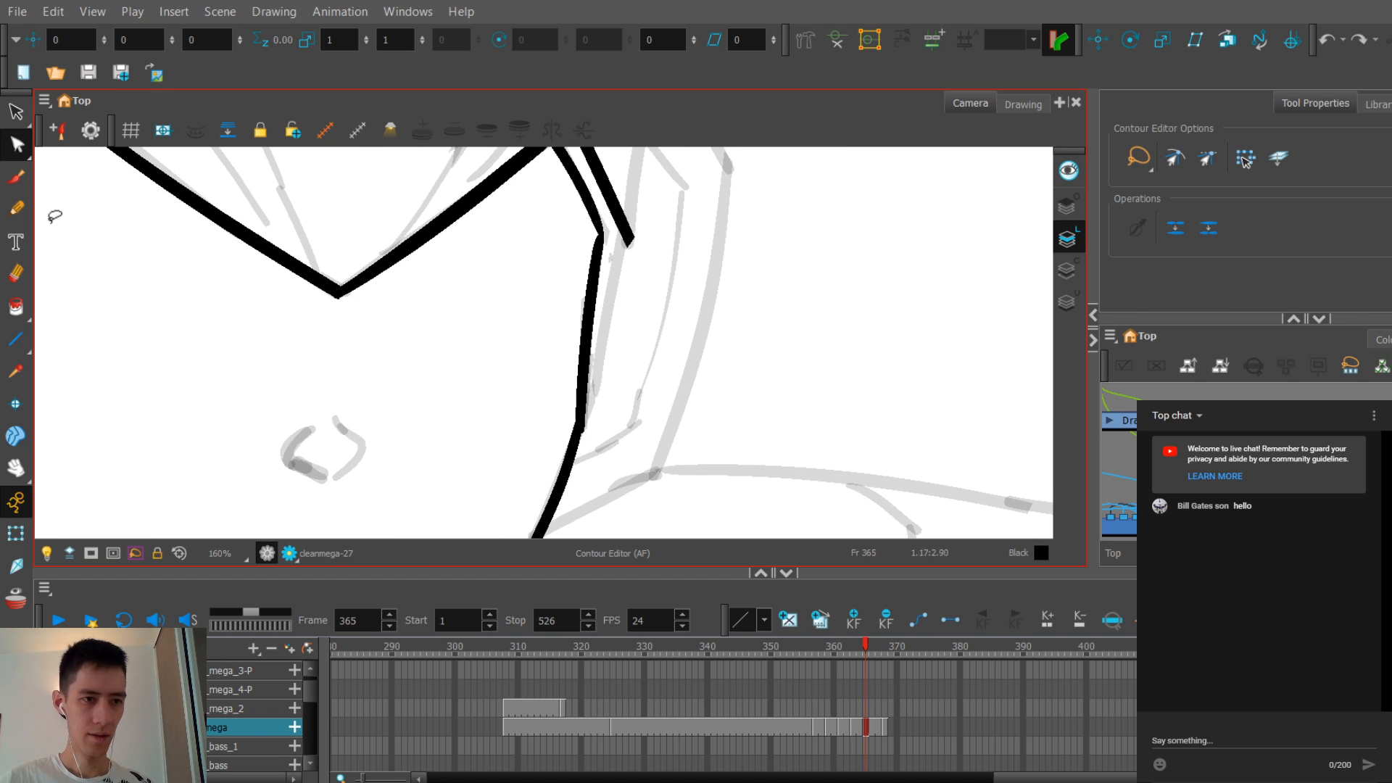
Step: Ink the helmet opening's right outer line again with the Pencil, tapering from the brow's outer corner to the cheek
{"action": "key", "text": "alt+slash"}
{"action": "scroll", "coordinate": [590, 296], "scroll_direction": "down", "scroll_amount": 2}
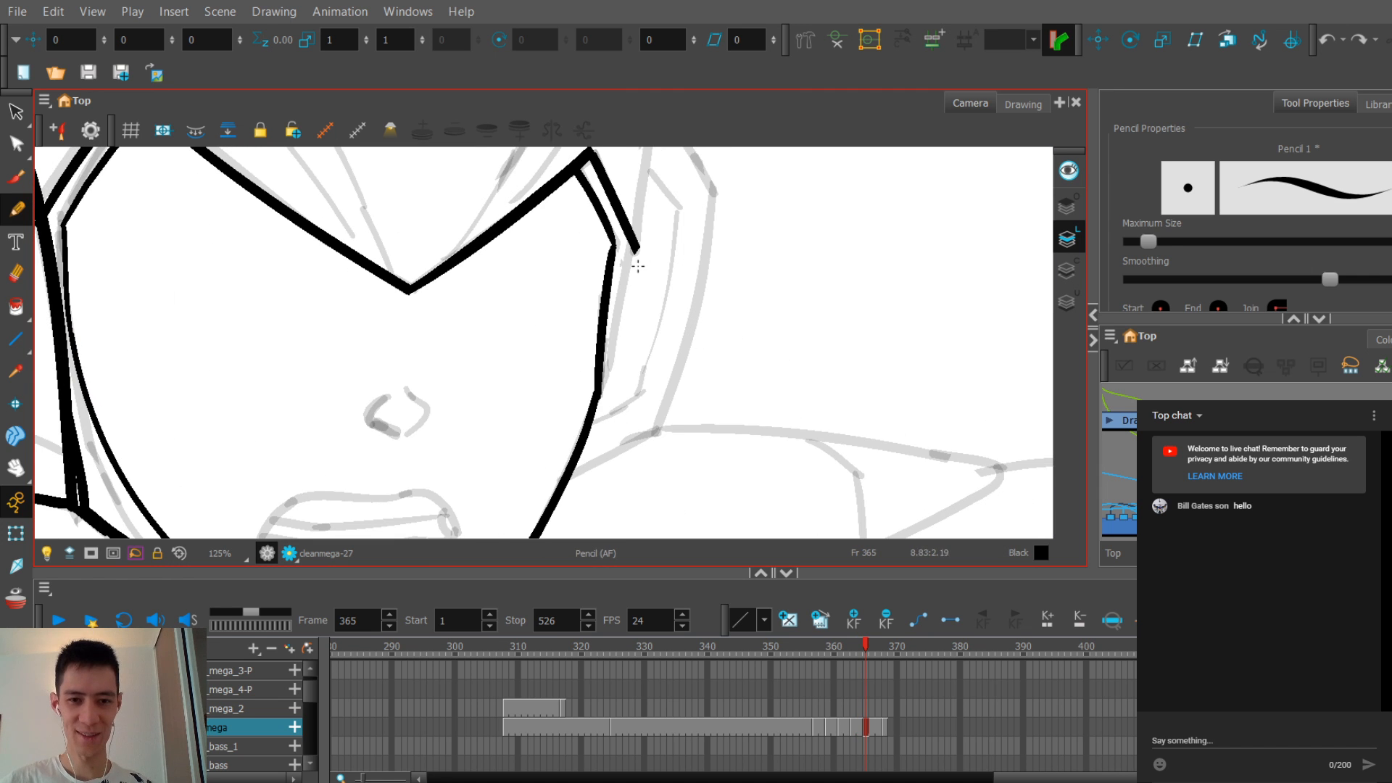
{"action": "mouse_move", "coordinate": [638, 243]}
{"action": "left_mouse_down"}
{"action": "mouse_move", "coordinate": [604, 406]}
{"action": "mouse_move", "coordinate": [628, 339]}
{"action": "left_mouse_up"}
{"action": "scroll", "coordinate": [348, 312], "scroll_direction": "down", "scroll_amount": 3}
{"action": "scroll", "coordinate": [339, 309], "scroll_direction": "up", "scroll_amount": 3}
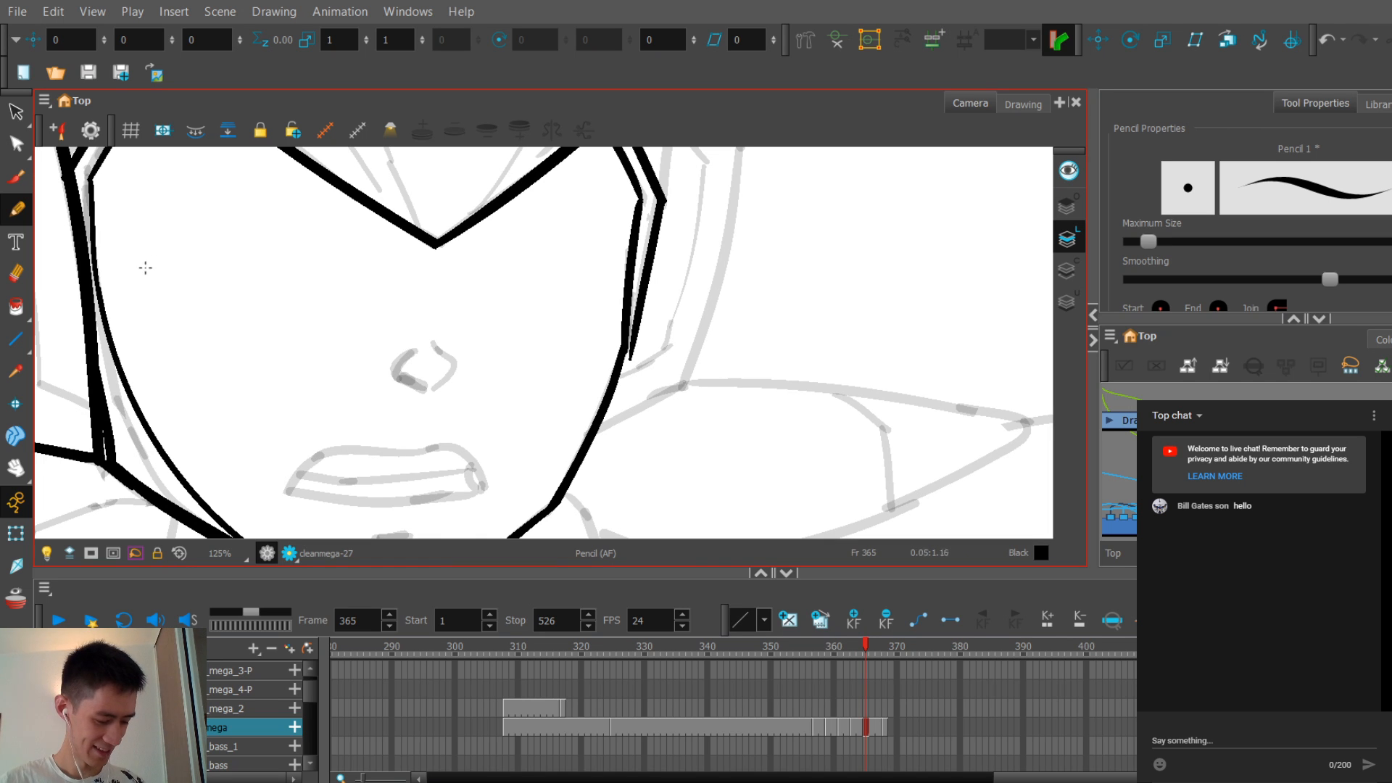
Step: Extend the right outer line's lower end down onto the cheek outline with the Contour Editor
{"action": "left_click", "coordinate": [16, 143]}
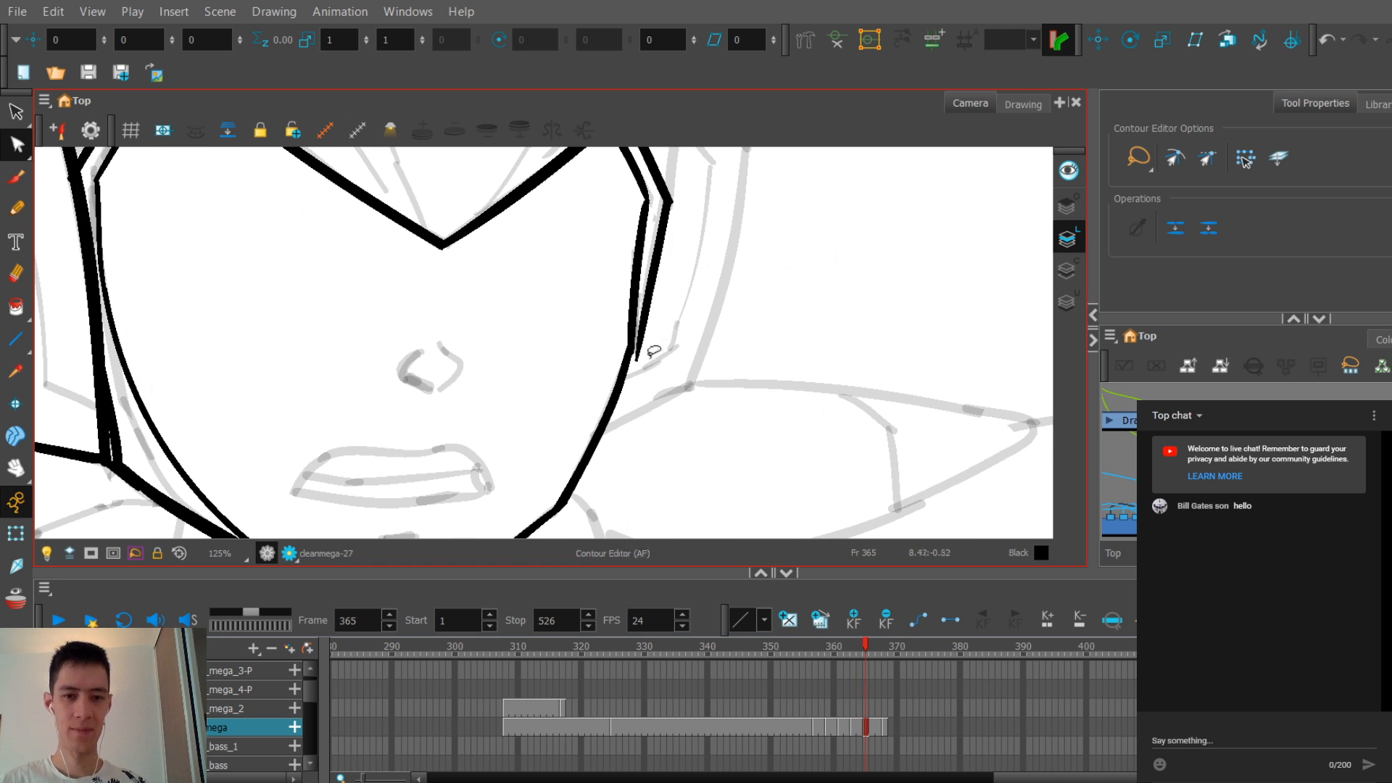
{"action": "key", "text": "2"}
{"action": "left_click", "coordinate": [658, 362]}
{"action": "left_click_drag", "start_coordinate": [661, 365], "coordinate": [644, 428]}
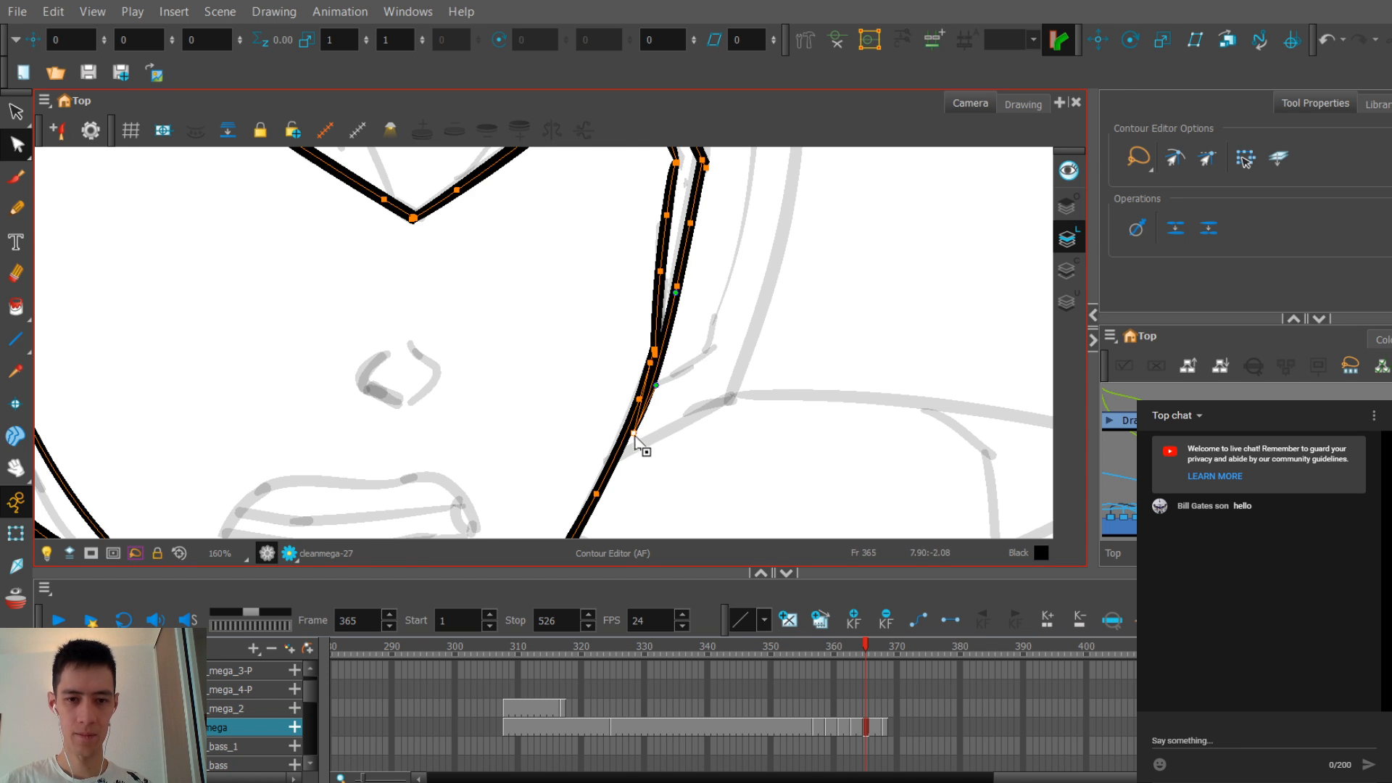
Step: Compare the right side of the inked face opening on frame 365 with the rough sketch on frame 368
{"action": "left_click", "coordinate": [672, 404]}
{"action": "key", "text": "1"}
{"action": "key", "text": "1"}
{"action": "key", "text": "1"}
{"action": "key", "text": "1"}
{"action": "key", "text": "comma"}
{"action": "key", "text": "period"}
{"action": "key", "text": "period"}
{"action": "key", "text": "period"}
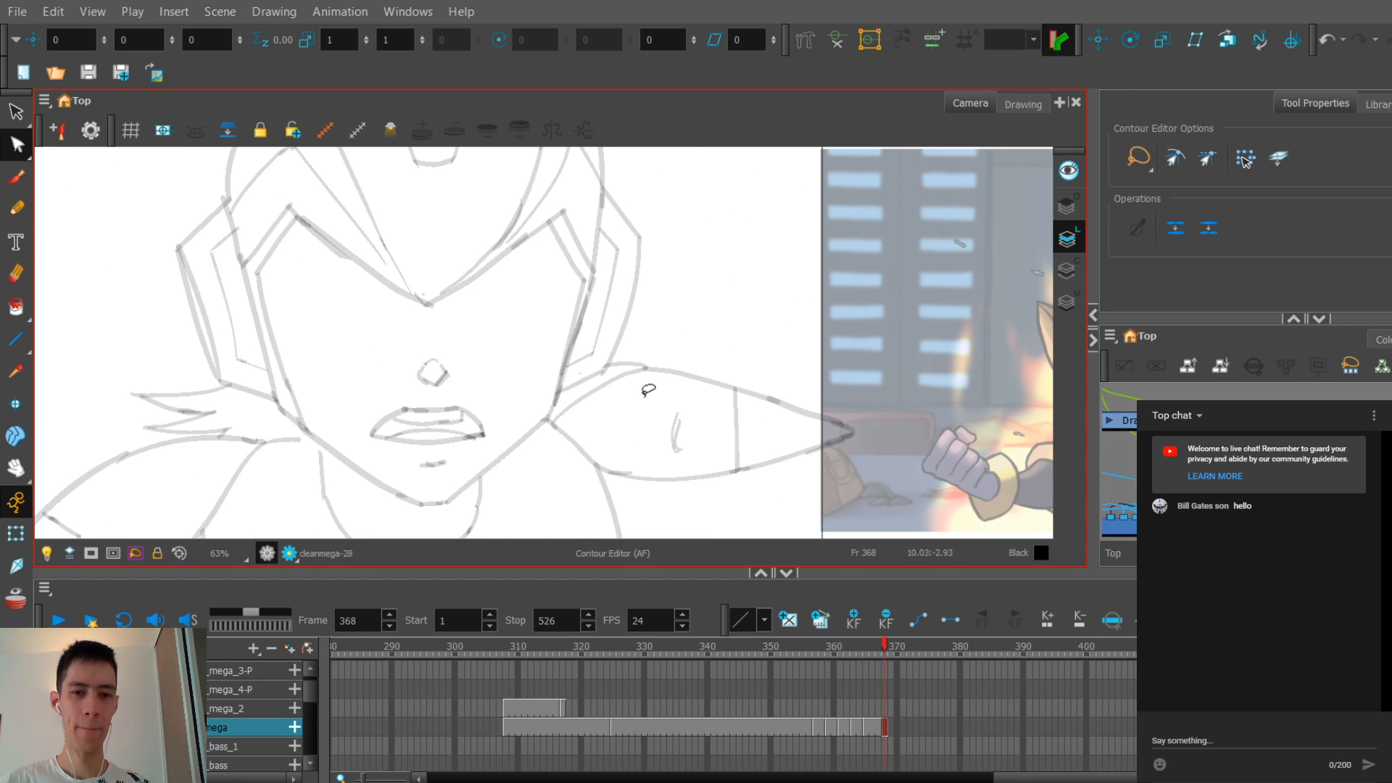
{"action": "key", "text": "comma"}
{"action": "key", "text": "period"}
{"action": "key", "text": "period"}
{"action": "key", "text": "2"}
{"action": "key", "text": "2"}
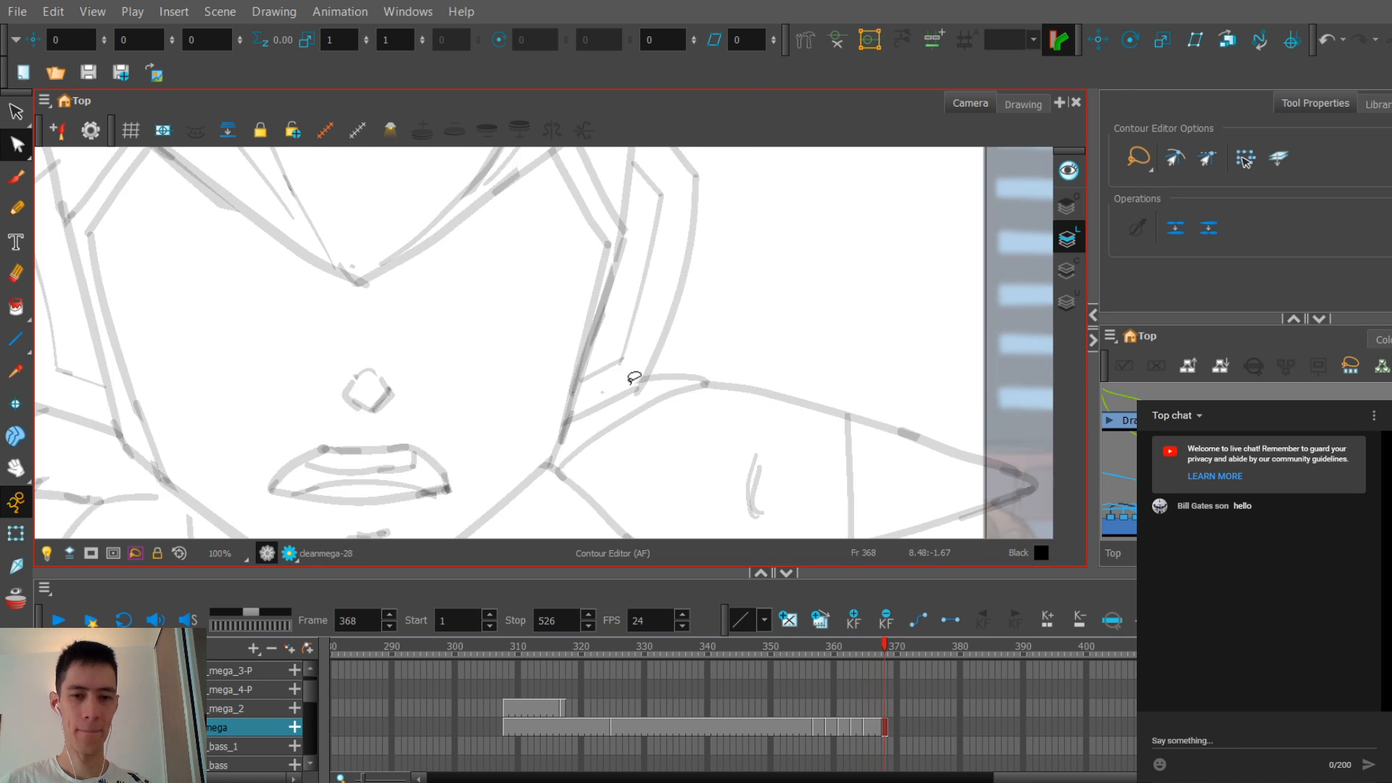
{"action": "key", "text": "comma"}
{"action": "key", "text": "comma"}
{"action": "key", "text": "comma"}
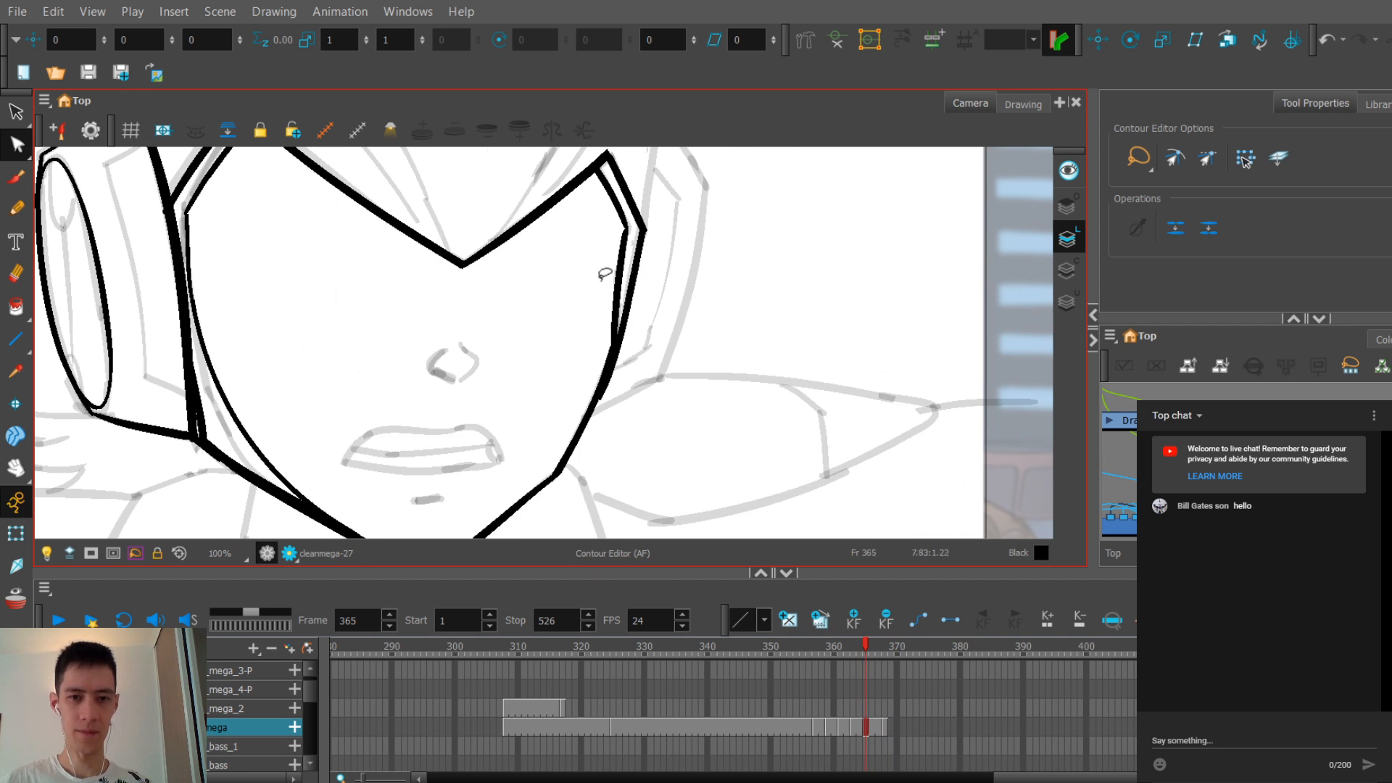
Step: Examine the right outer line of frame 365 up close and against the following frames
{"action": "key", "text": "2"}
{"action": "key", "text": "2"}
{"action": "key", "text": "2"}
{"action": "left_click", "coordinate": [588, 341]}
{"action": "key", "text": "1"}
{"action": "key", "text": "1"}
{"action": "key", "text": "1"}
{"action": "key", "text": "1"}
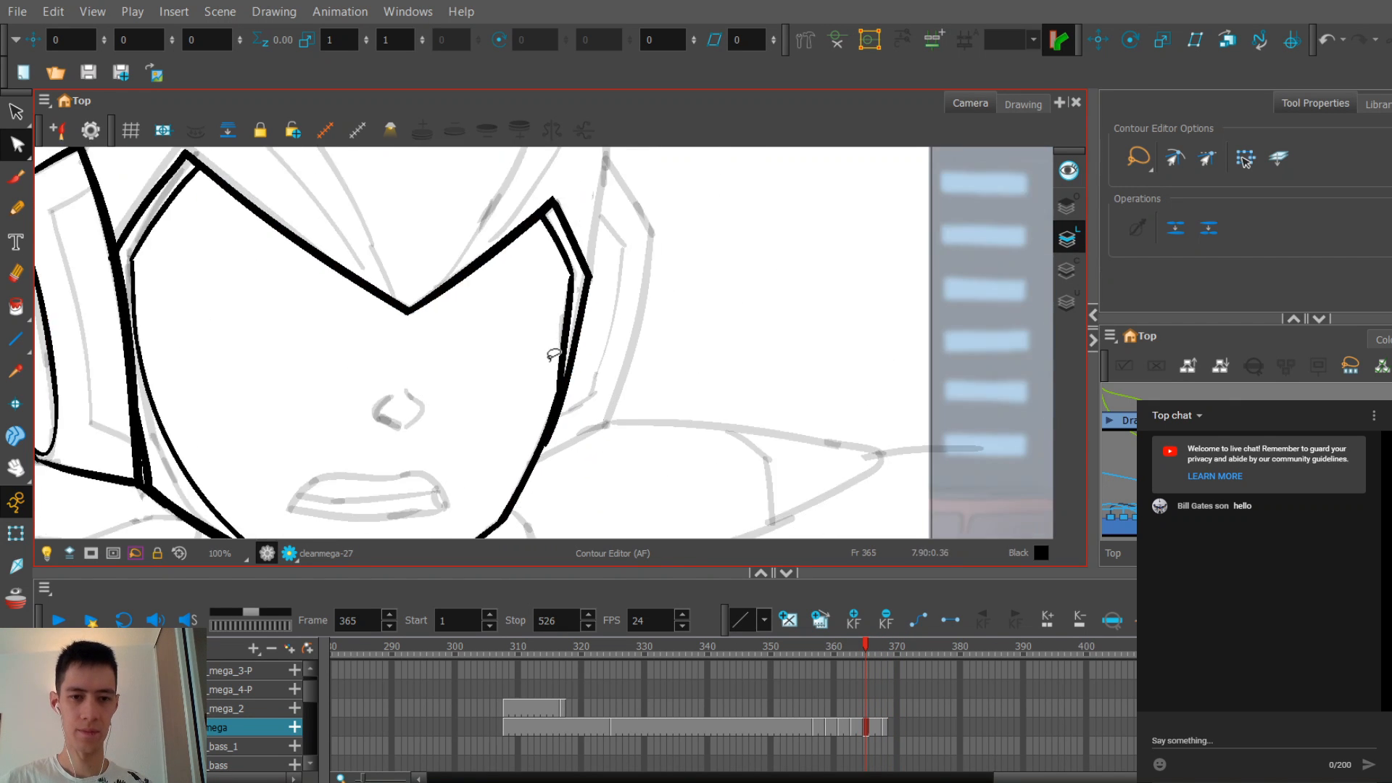
{"action": "key", "text": "comma"}
{"action": "key", "text": "period"}
{"action": "key", "text": "period"}
{"action": "key", "text": "period"}
{"action": "key", "text": "1"}
{"action": "key", "text": "1"}
{"action": "key", "text": "period"}
{"action": "key", "text": "comma"}
{"action": "key", "text": "comma"}
{"action": "key", "text": "comma"}
{"action": "key", "text": "comma"}
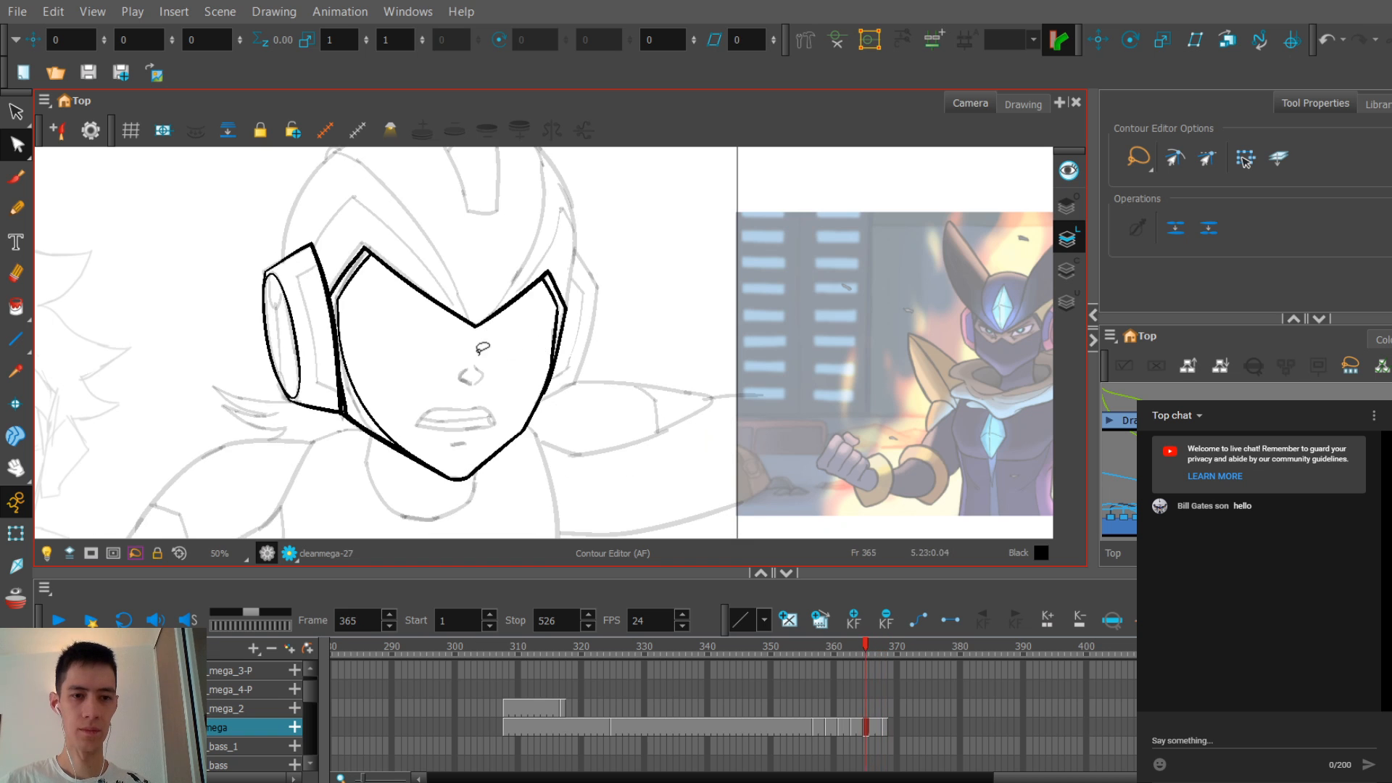
Step: Flip through frames 363 to 368 to compare the whole head's line art with the neighbouring drawings
{"action": "key", "text": "period"}
{"action": "key", "text": "period"}
{"action": "key", "text": "period"}
{"action": "key", "text": "period"}
{"action": "left_click_drag", "start_coordinate": [455, 336], "coordinate": [534, 357]}
{"action": "key", "text": "comma"}
{"action": "key", "text": "comma"}
{"action": "key", "text": "comma"}
{"action": "key", "text": "comma"}
{"action": "key", "text": "period"}
{"action": "key", "text": "f"}
{"action": "key", "text": "f"}
{"action": "key", "text": "f"}
{"action": "key", "text": "g"}
{"action": "key", "text": "g"}
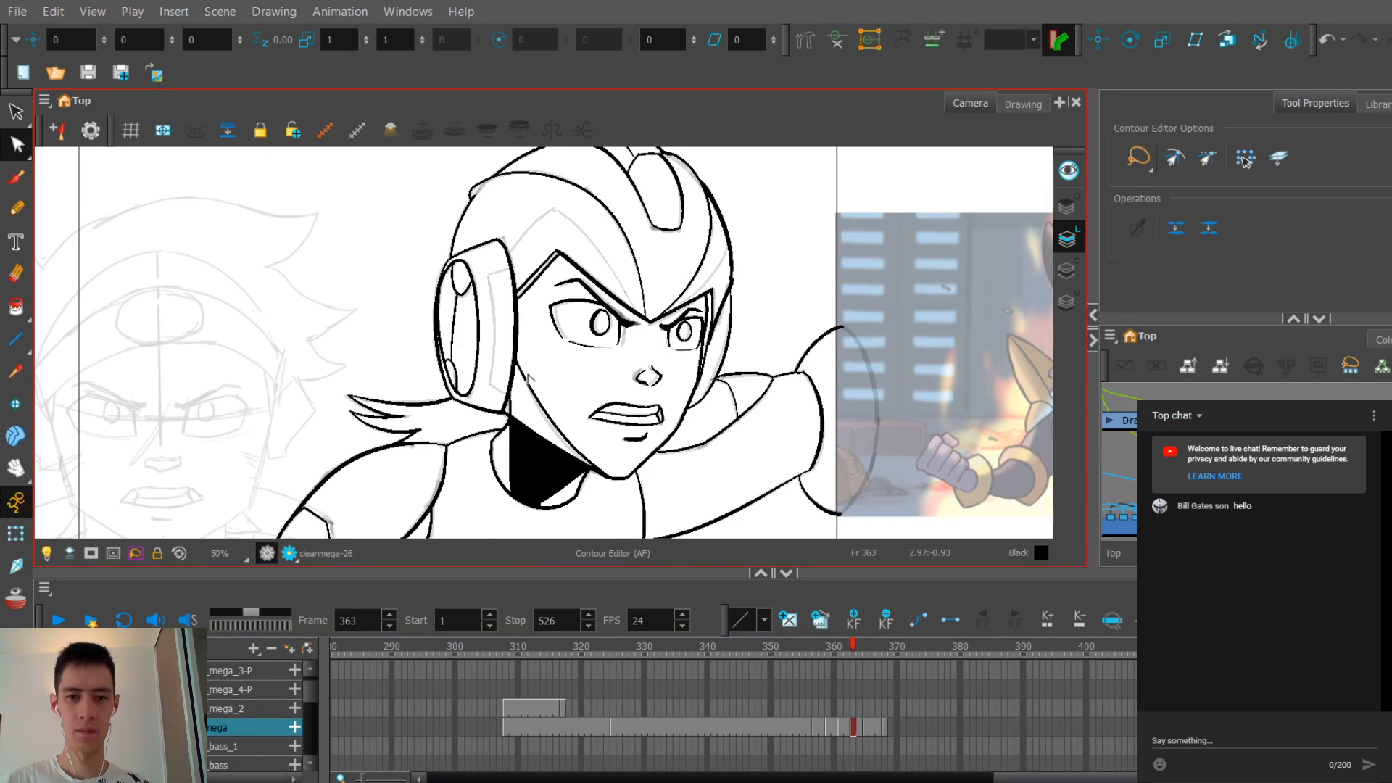
{"action": "key", "text": "g"}
{"action": "scroll", "coordinate": [493, 380], "scroll_direction": "up", "scroll_amount": 1}
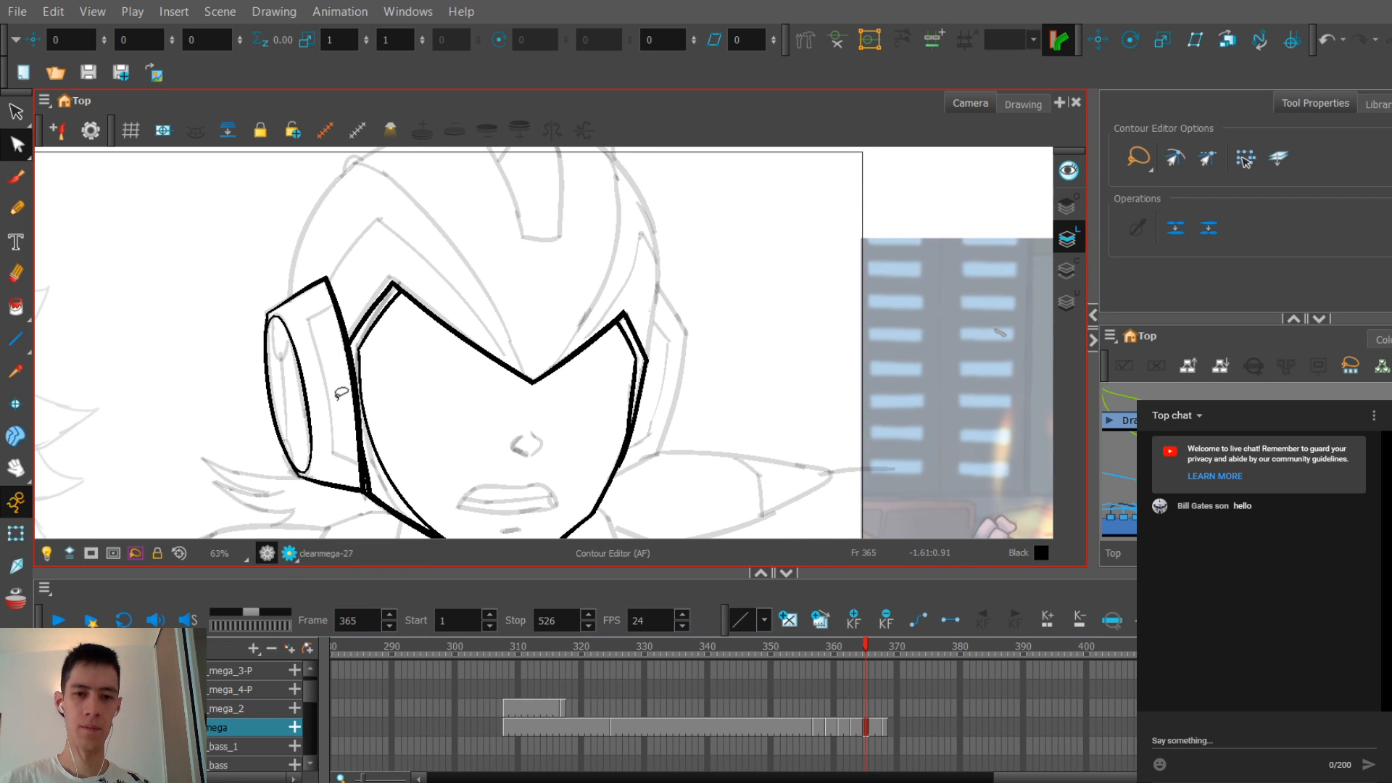
Step: Try inking the short helmet edge that rises from the brow's outer right corner with the Pencil
{"action": "left_click", "coordinate": [18, 209]}
{"action": "scroll", "coordinate": [448, 442], "scroll_direction": "up", "scroll_amount": 2}
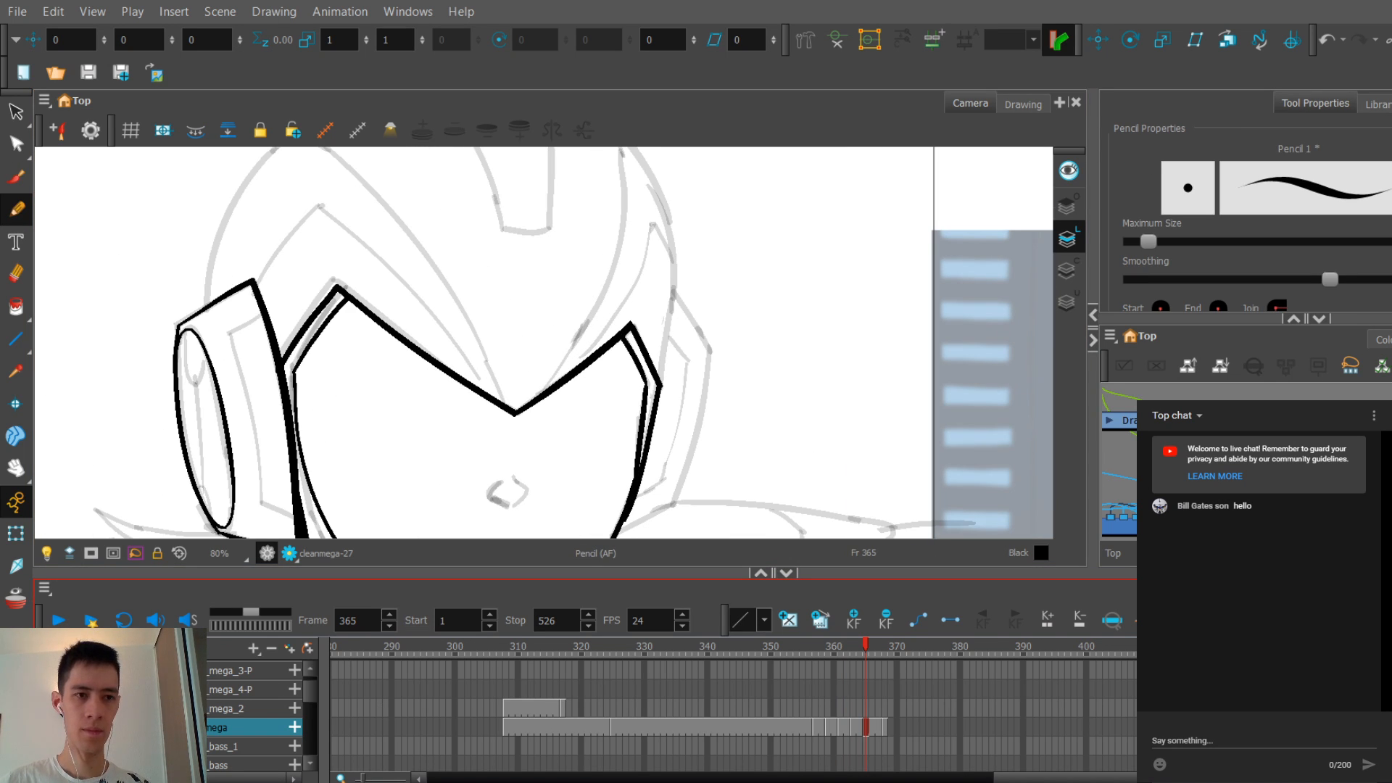
{"action": "left_click_drag", "start_coordinate": [451, 366], "coordinate": [459, 351]}
{"action": "key", "text": "f"}
{"action": "key", "text": "g"}
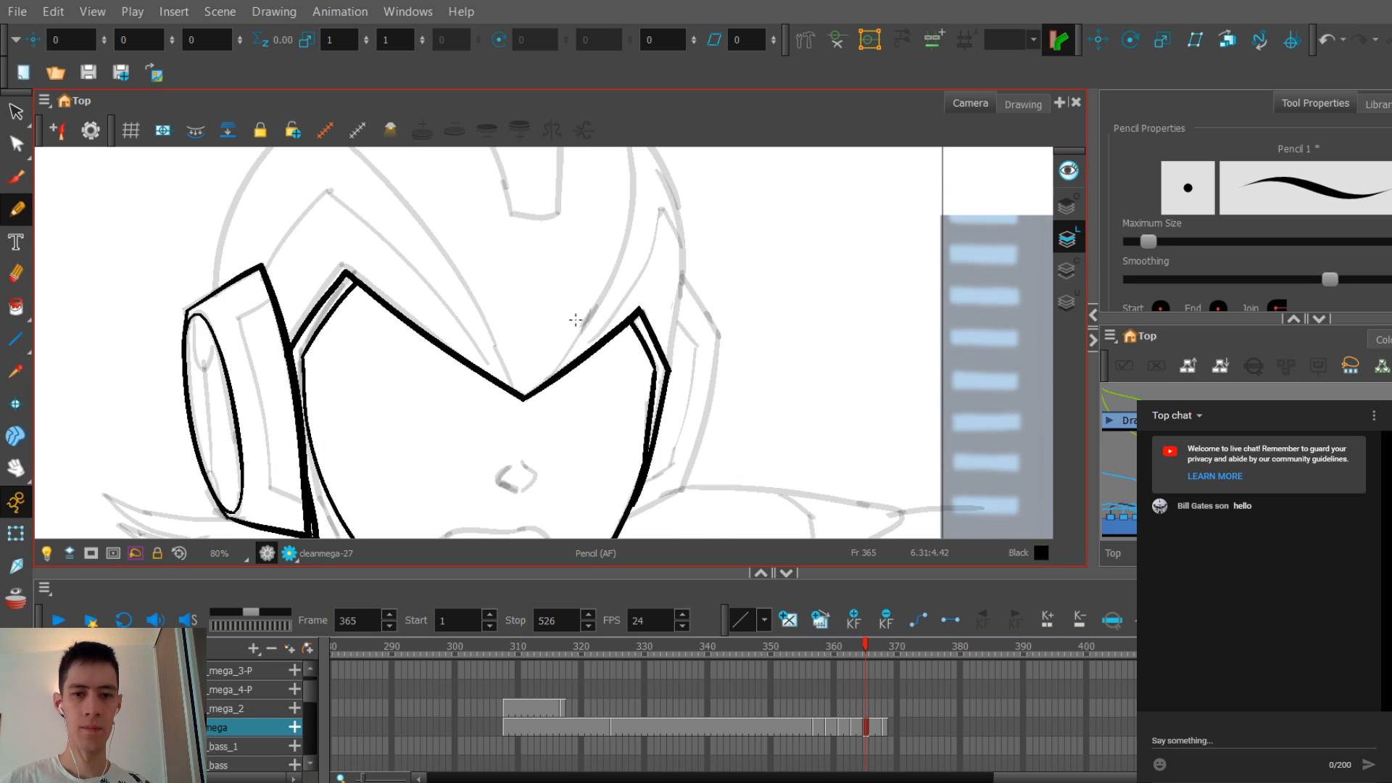
{"action": "key", "text": "f"}
{"action": "left_click_drag", "start_coordinate": [687, 312], "coordinate": [638, 399]}
{"action": "key", "text": "g"}
{"action": "key", "text": "g"}
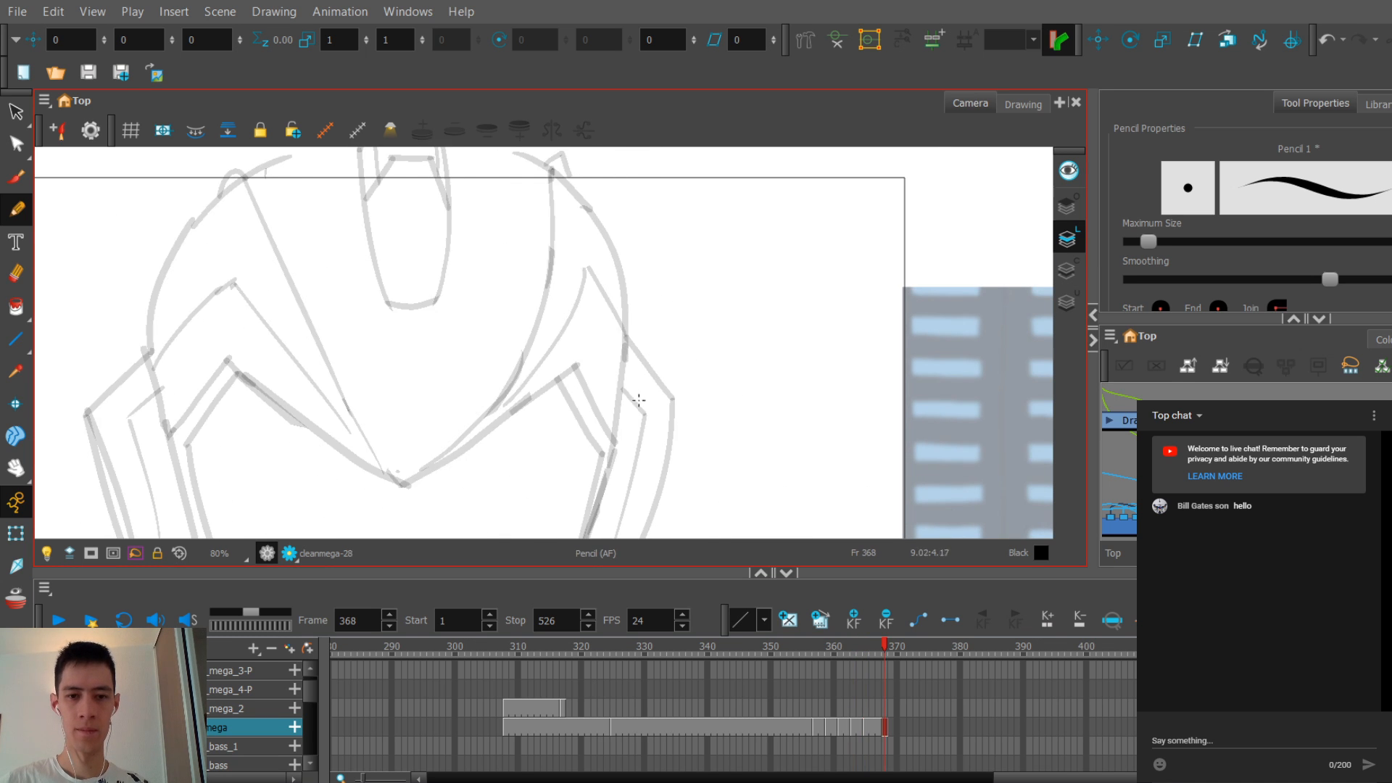
{"action": "key", "text": "f"}
{"action": "key", "text": "ctrl+z"}
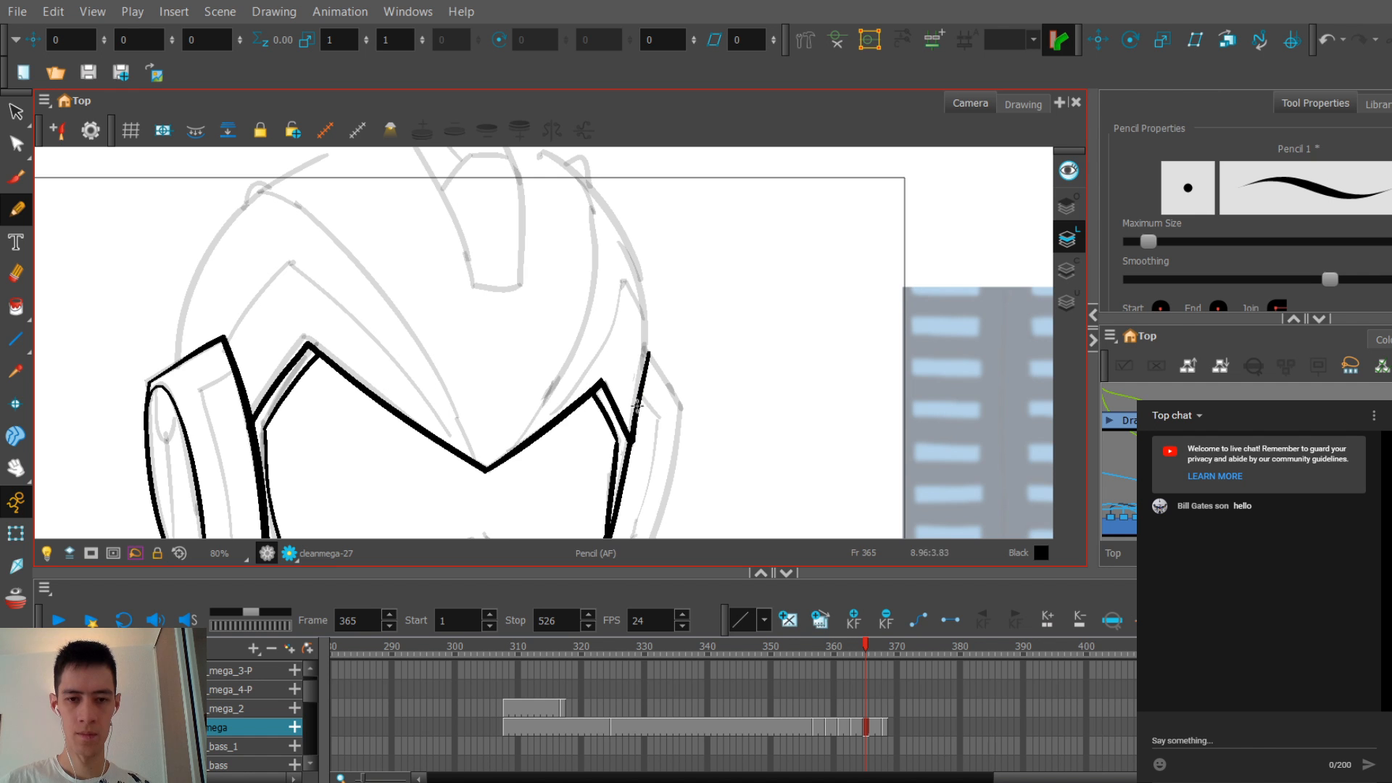
Step: Check the short right helmet edge against the neighbouring drawings and undo its strokes
{"action": "key", "text": "g"}
{"action": "key", "text": "f"}
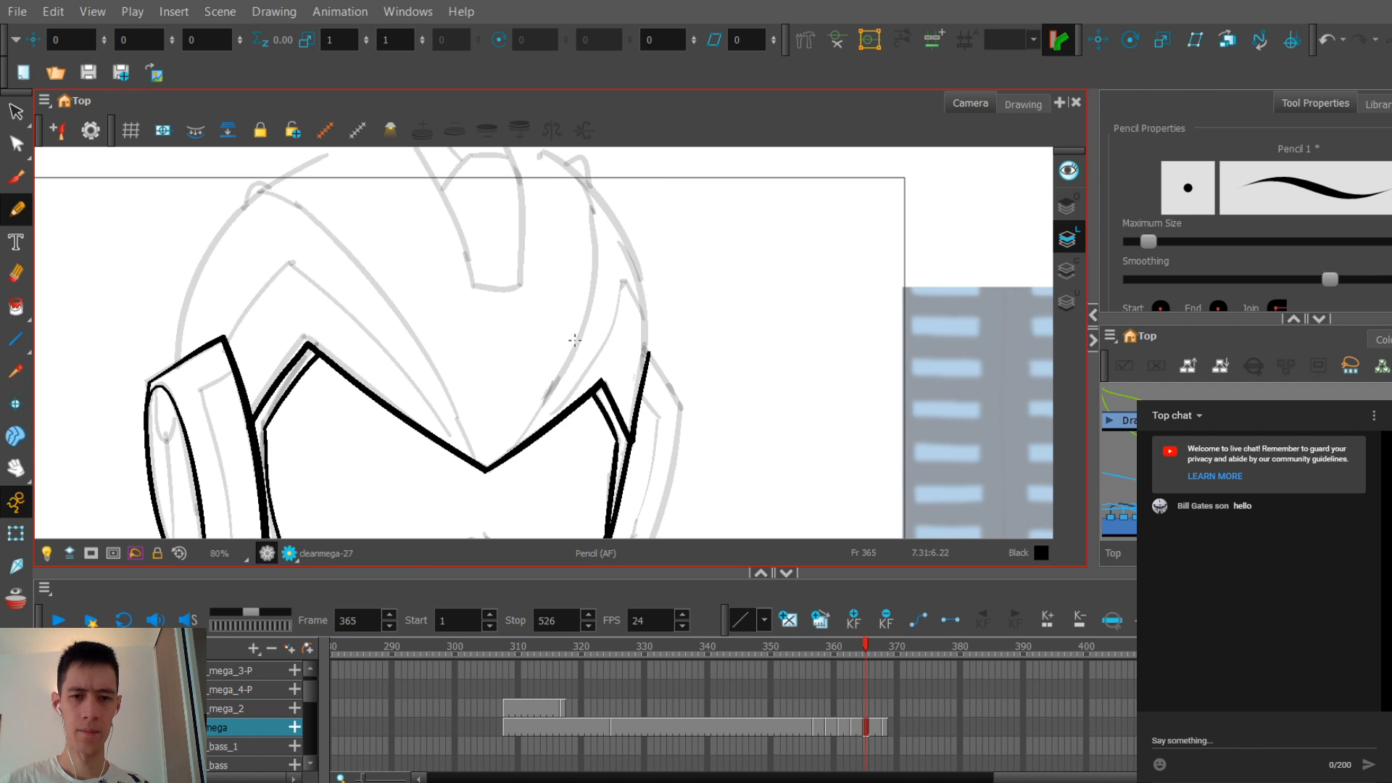
{"action": "left_click_drag", "start_coordinate": [623, 338], "coordinate": [593, 336]}
{"action": "key", "text": "f"}
{"action": "key", "text": "f"}
{"action": "key", "text": "g"}
{"action": "key", "text": "g"}
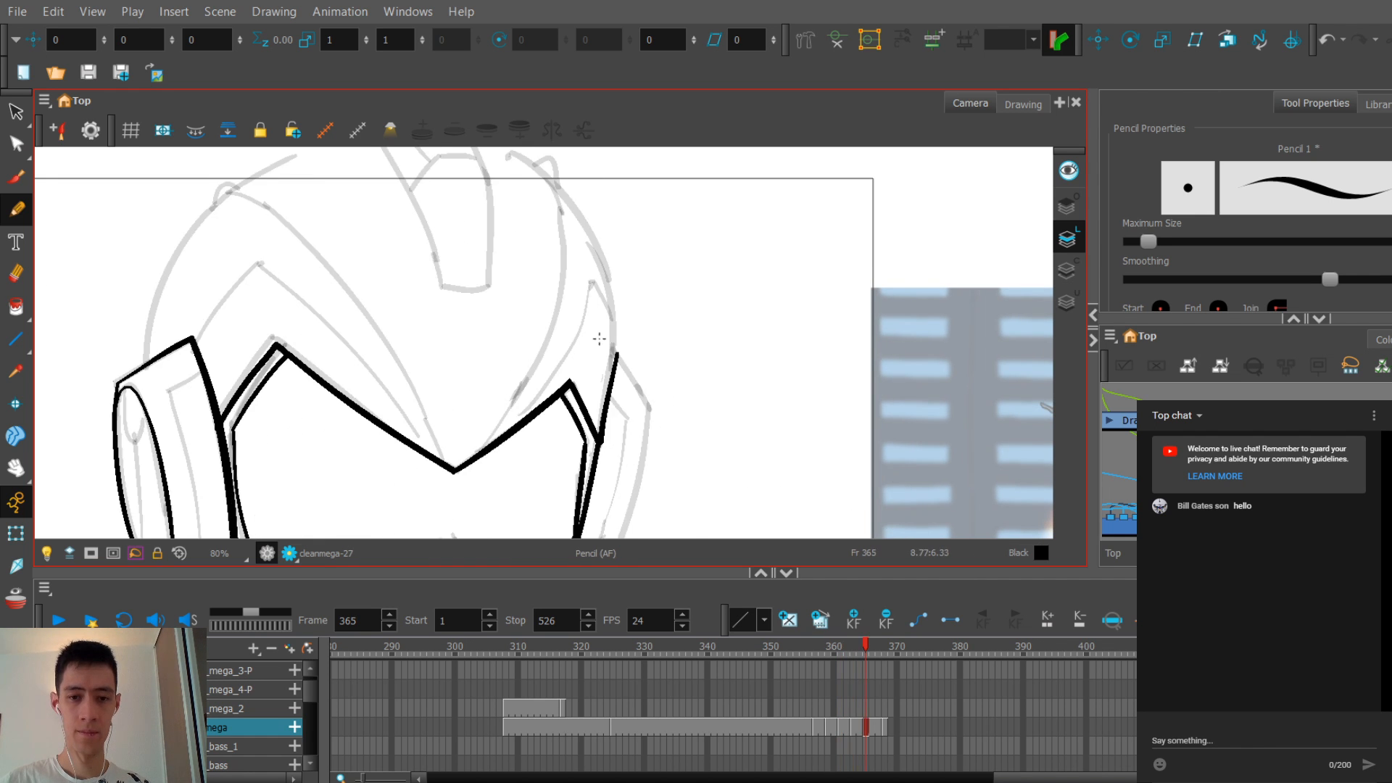
{"action": "key", "text": "2"}
{"action": "key", "text": "2"}
{"action": "key", "text": "ctrl+z"}
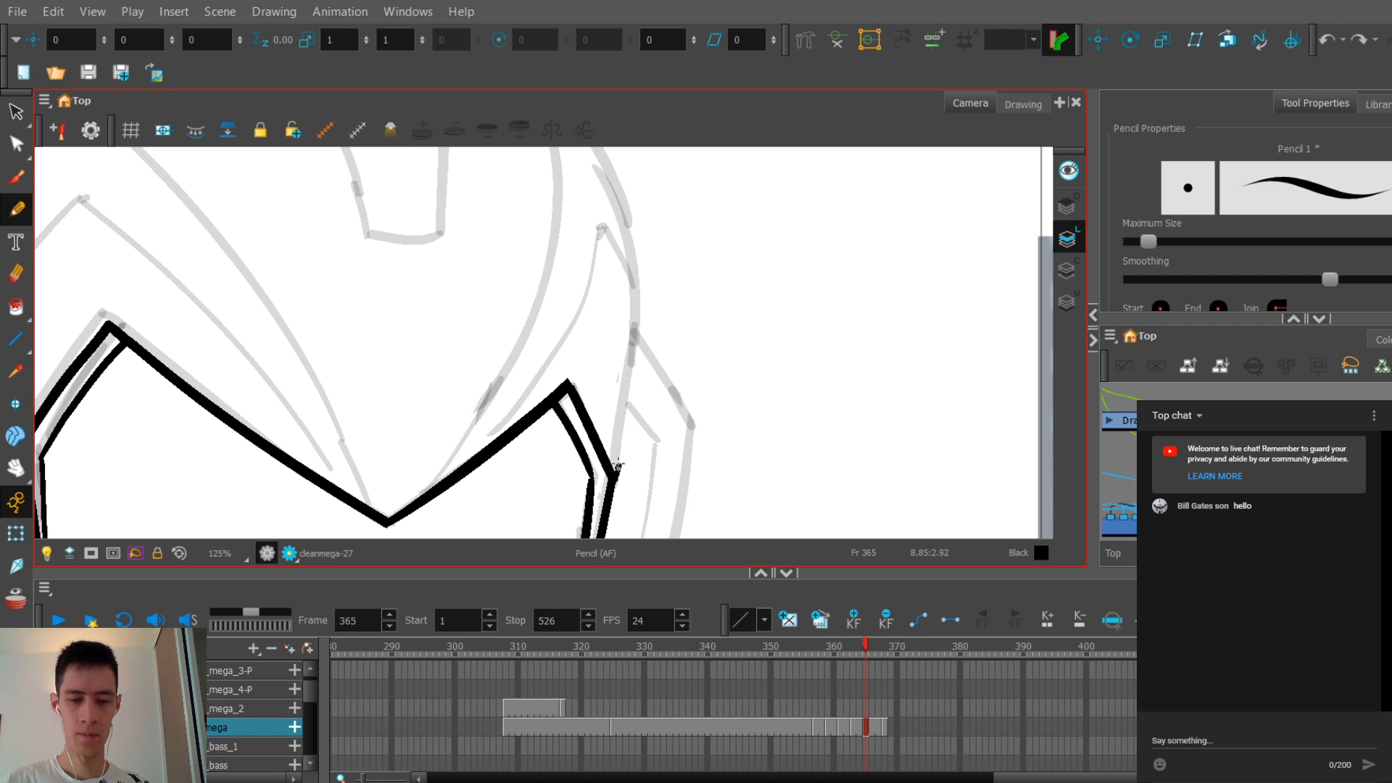
{"action": "key", "text": "ctrl+z"}
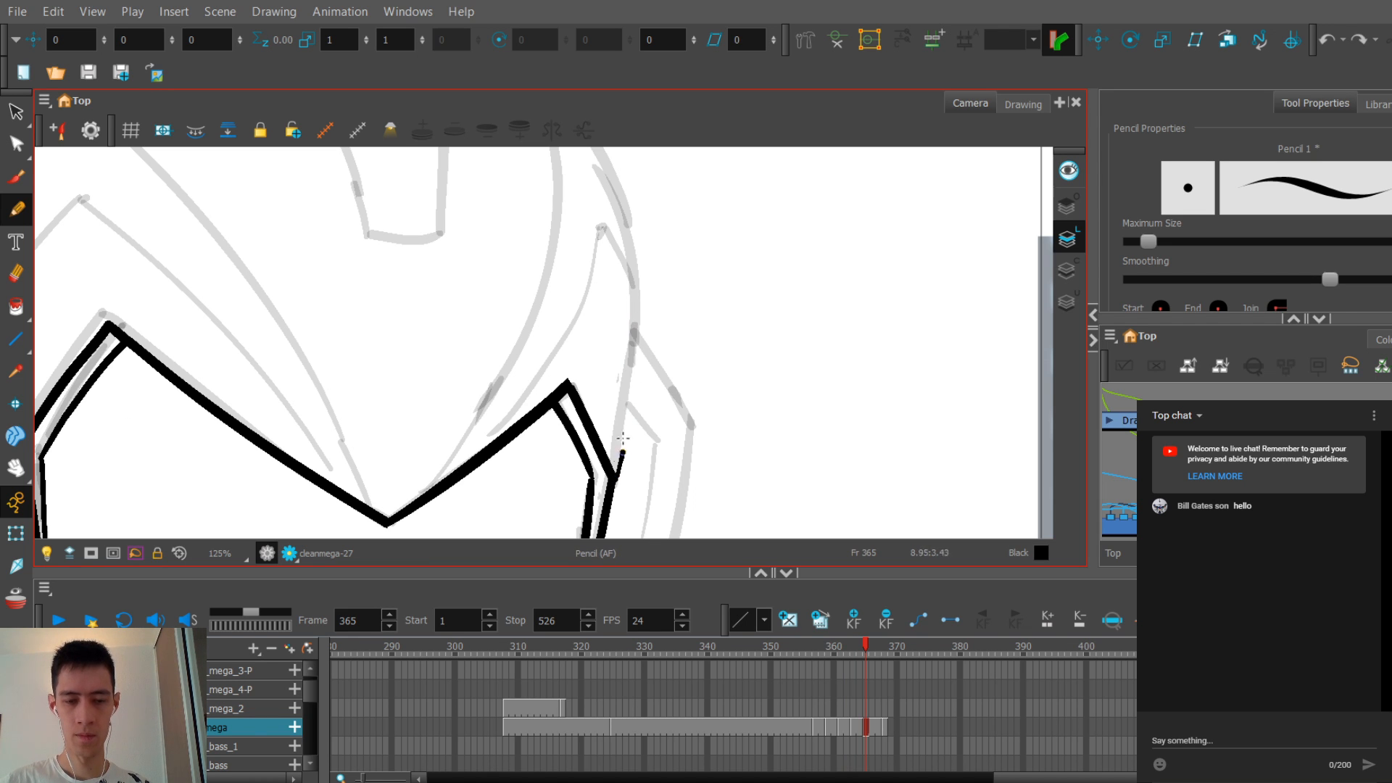
Step: Ink the short helmet edge from the top of the right ear piece down to the brow's outer corner
{"action": "left_click_drag", "start_coordinate": [637, 341], "coordinate": [614, 464]}
{"action": "scroll", "coordinate": [630, 363], "scroll_direction": "down", "scroll_amount": 3}
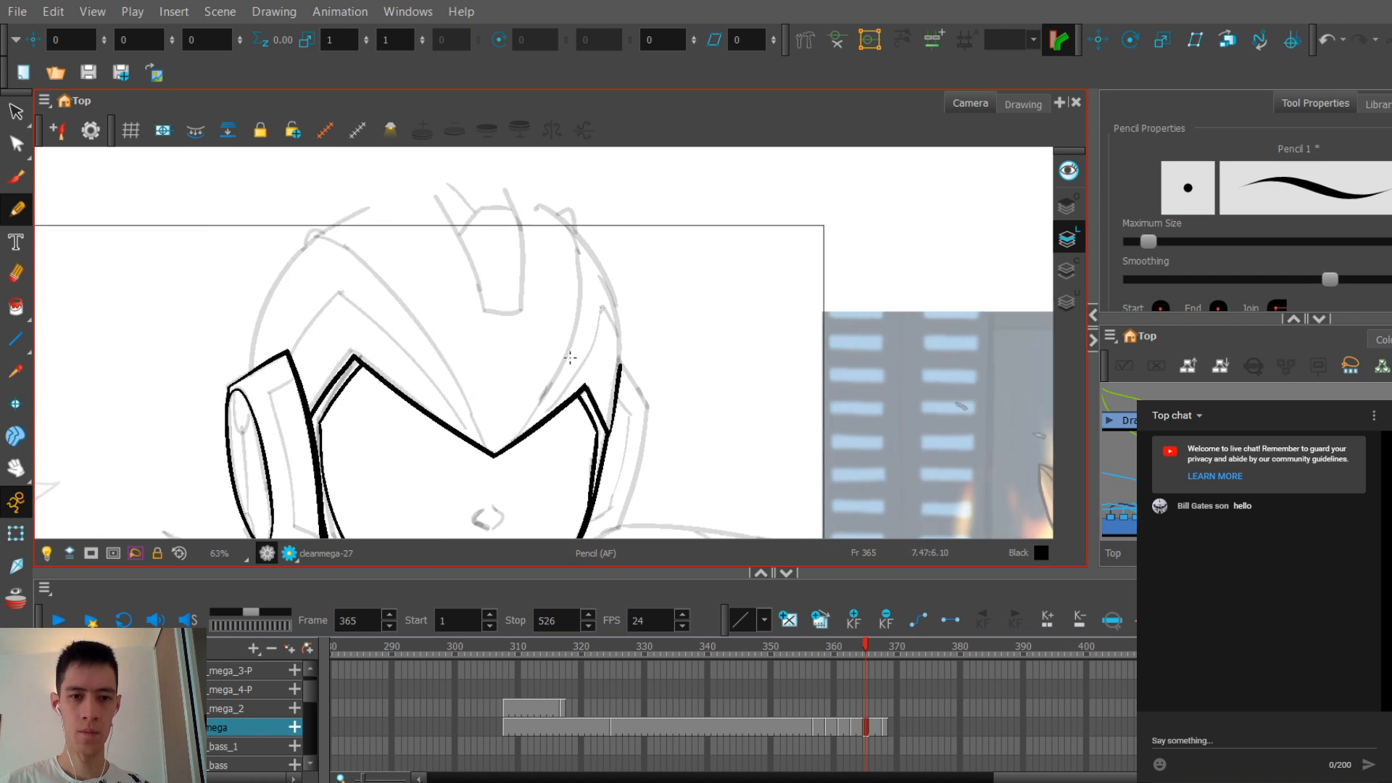
{"action": "scroll", "coordinate": [352, 318], "scroll_direction": "up", "scroll_amount": 2}
Step: On frame 363, ink a thin inner line beneath the helmet's left seam curve, from the brow's centre point up to the crown
{"action": "key", "text": "comma"}
{"action": "key", "text": "comma"}
{"action": "key", "text": "comma"}
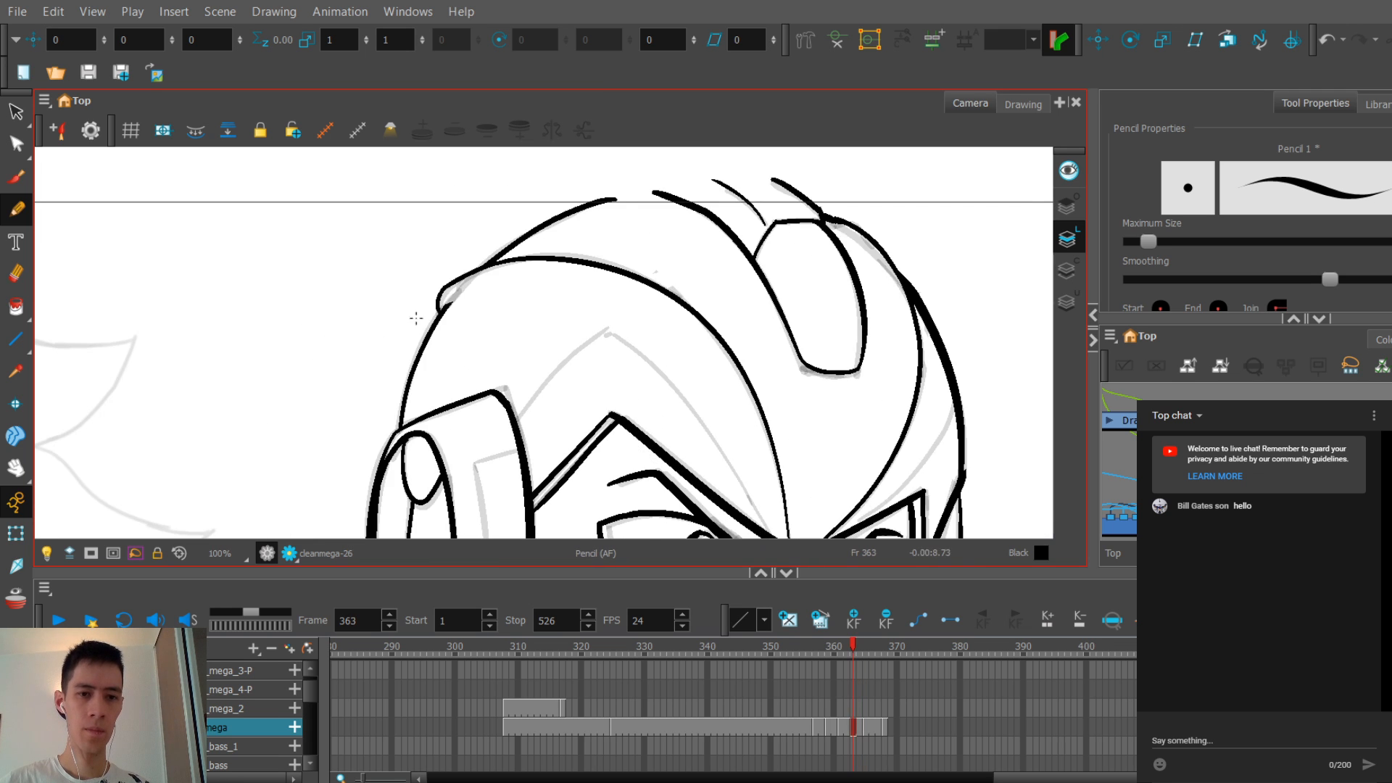
{"action": "key", "text": "period"}
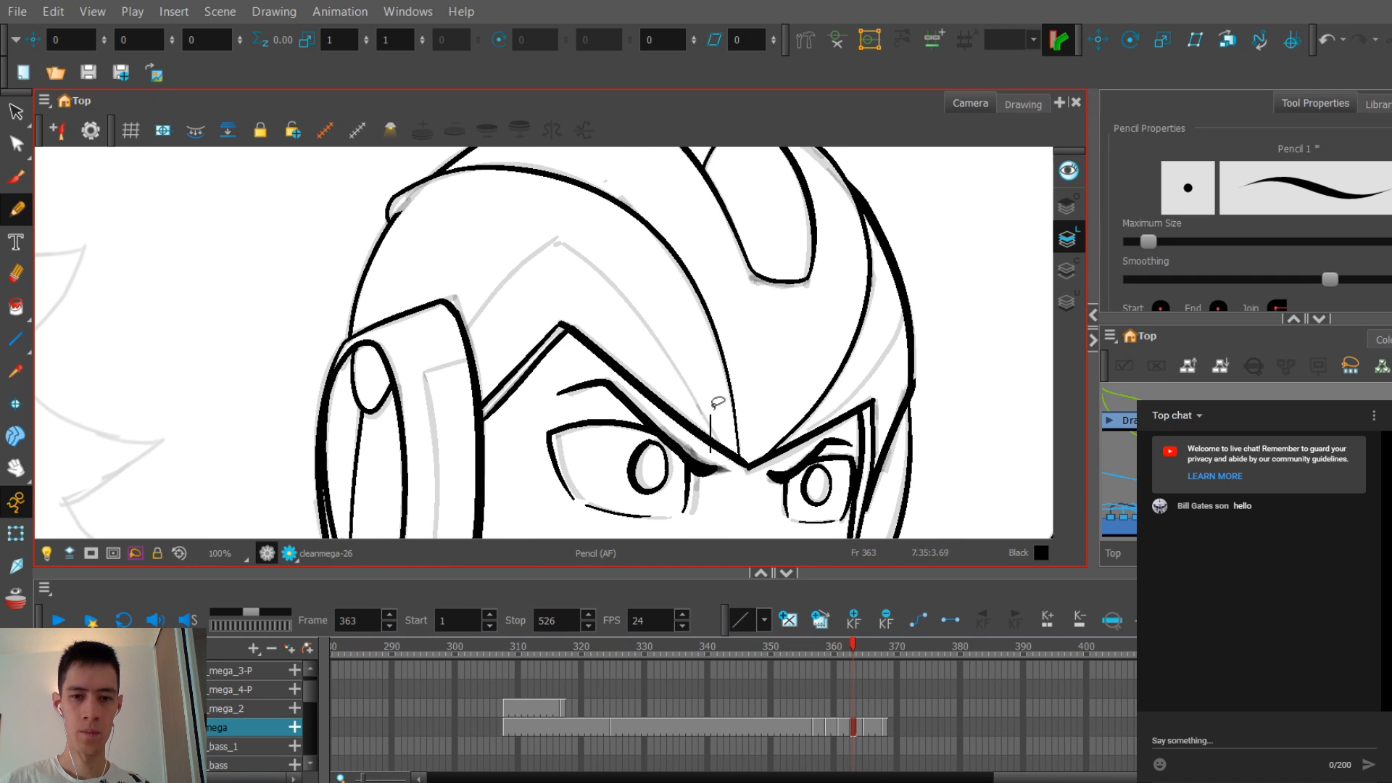
{"action": "mouse_move", "coordinate": [727, 450]}
{"action": "left_mouse_down"}
{"action": "mouse_move", "coordinate": [691, 342]}
{"action": "mouse_move", "coordinate": [589, 211]}
{"action": "mouse_move", "coordinate": [495, 183]}
{"action": "left_mouse_up"}
{"action": "key", "text": "ctrl+z"}
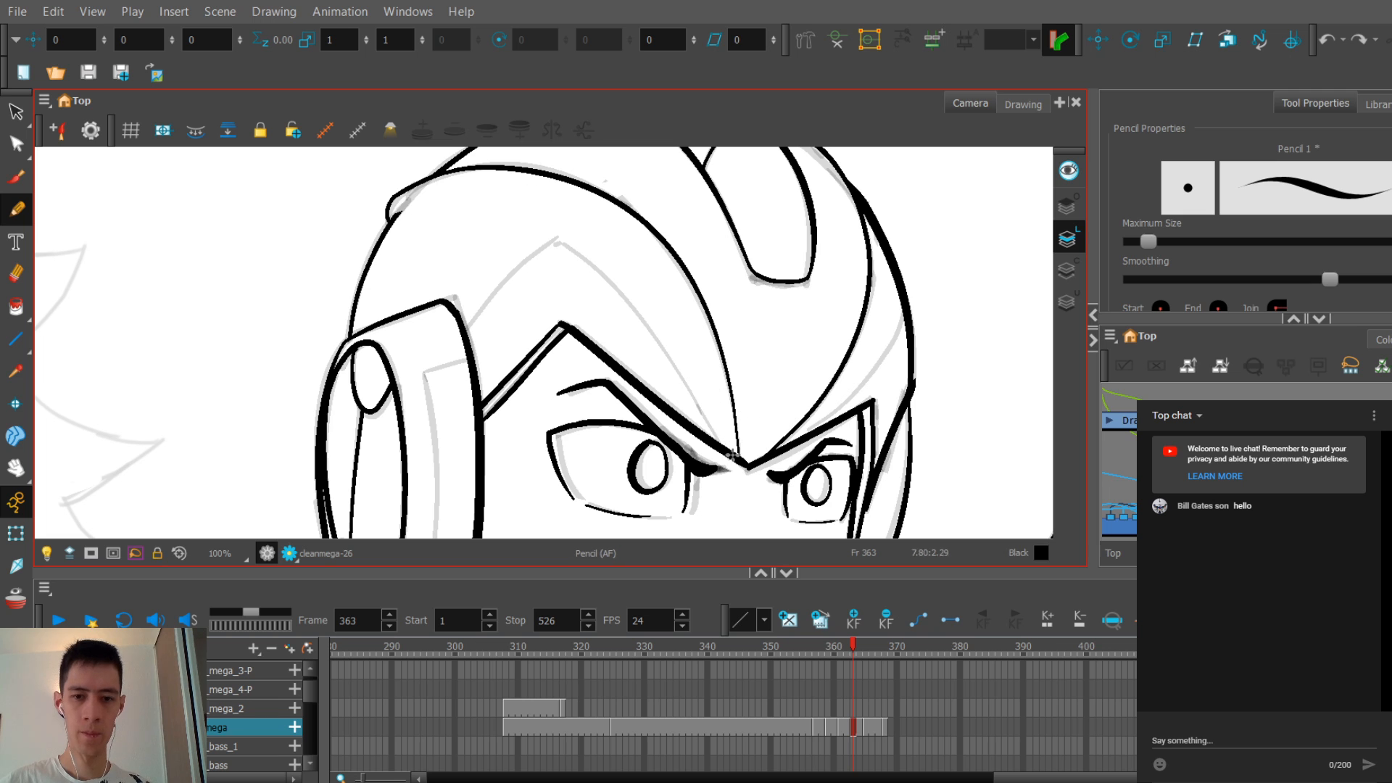
{"action": "mouse_move", "coordinate": [714, 356]}
{"action": "left_mouse_down"}
{"action": "mouse_move", "coordinate": [569, 199]}
{"action": "mouse_move", "coordinate": [450, 173]}
{"action": "left_mouse_up"}
{"action": "key", "text": "ctrl+z"}
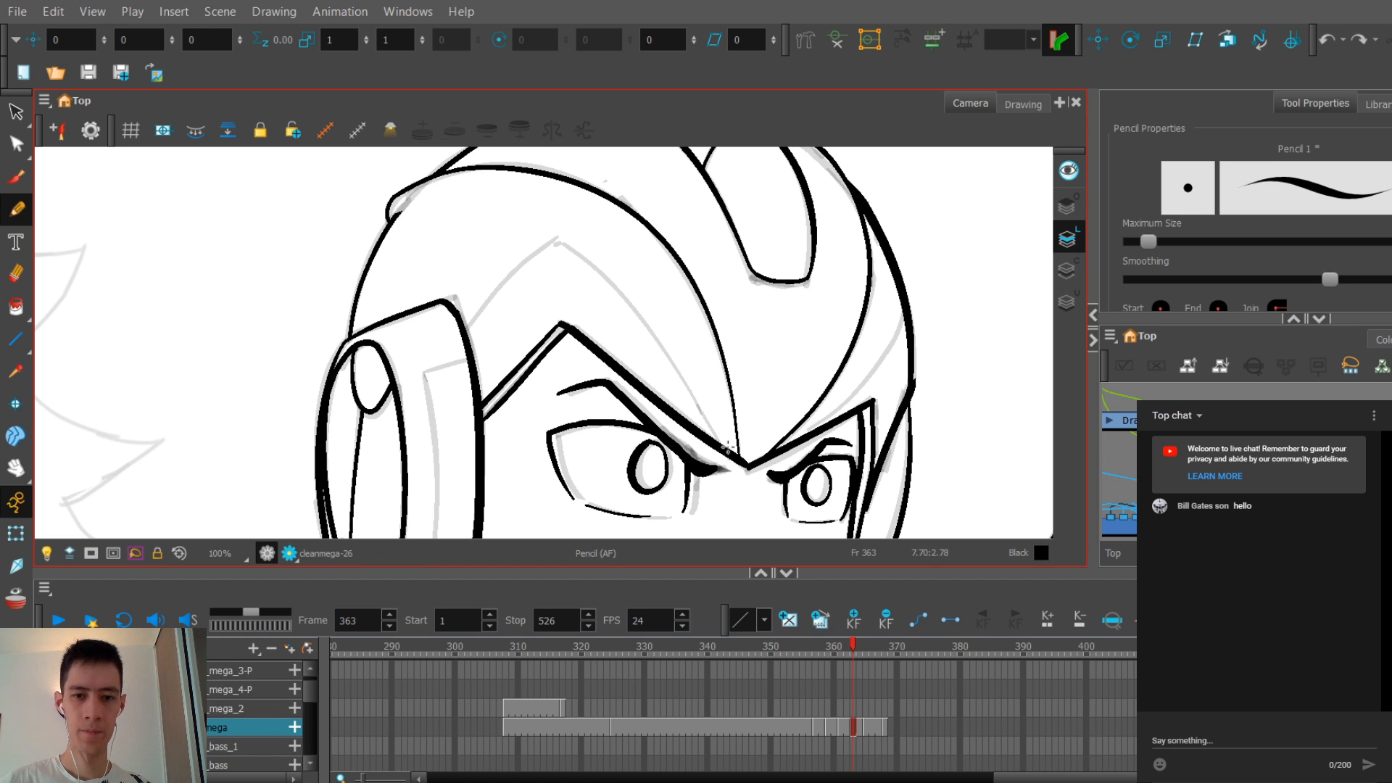
{"action": "mouse_move", "coordinate": [720, 383]}
{"action": "left_mouse_down"}
{"action": "mouse_move", "coordinate": [674, 281]}
{"action": "mouse_move", "coordinate": [596, 213]}
{"action": "mouse_move", "coordinate": [471, 193]}
{"action": "left_mouse_up"}
{"action": "scroll", "coordinate": [565, 288], "scroll_direction": "up", "scroll_amount": 1}
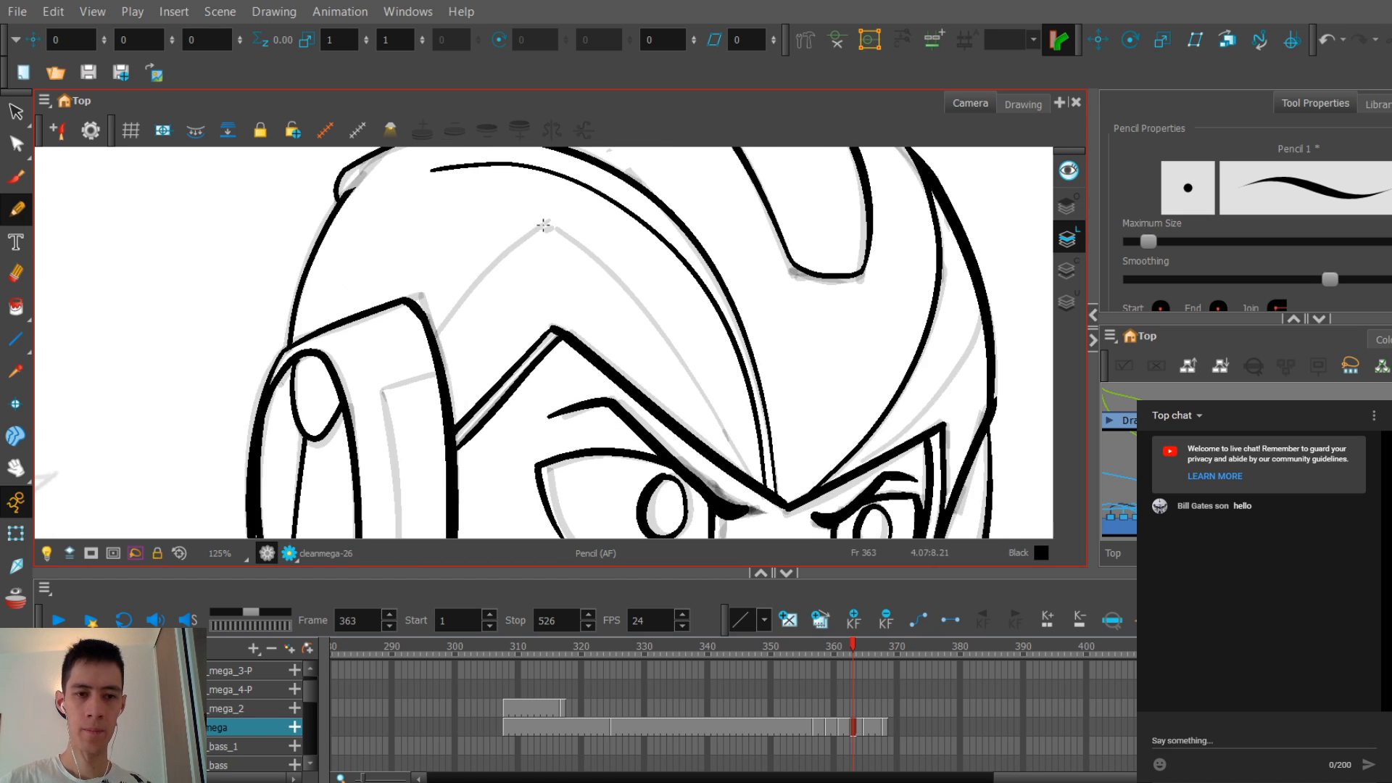
Step: Extend the inner line's upper end to the helmet's left rim with the Contour Editor
{"action": "scroll", "coordinate": [464, 234], "scroll_direction": "up", "scroll_amount": 1}
{"action": "key", "text": "2"}
{"action": "key", "text": "alt+q"}
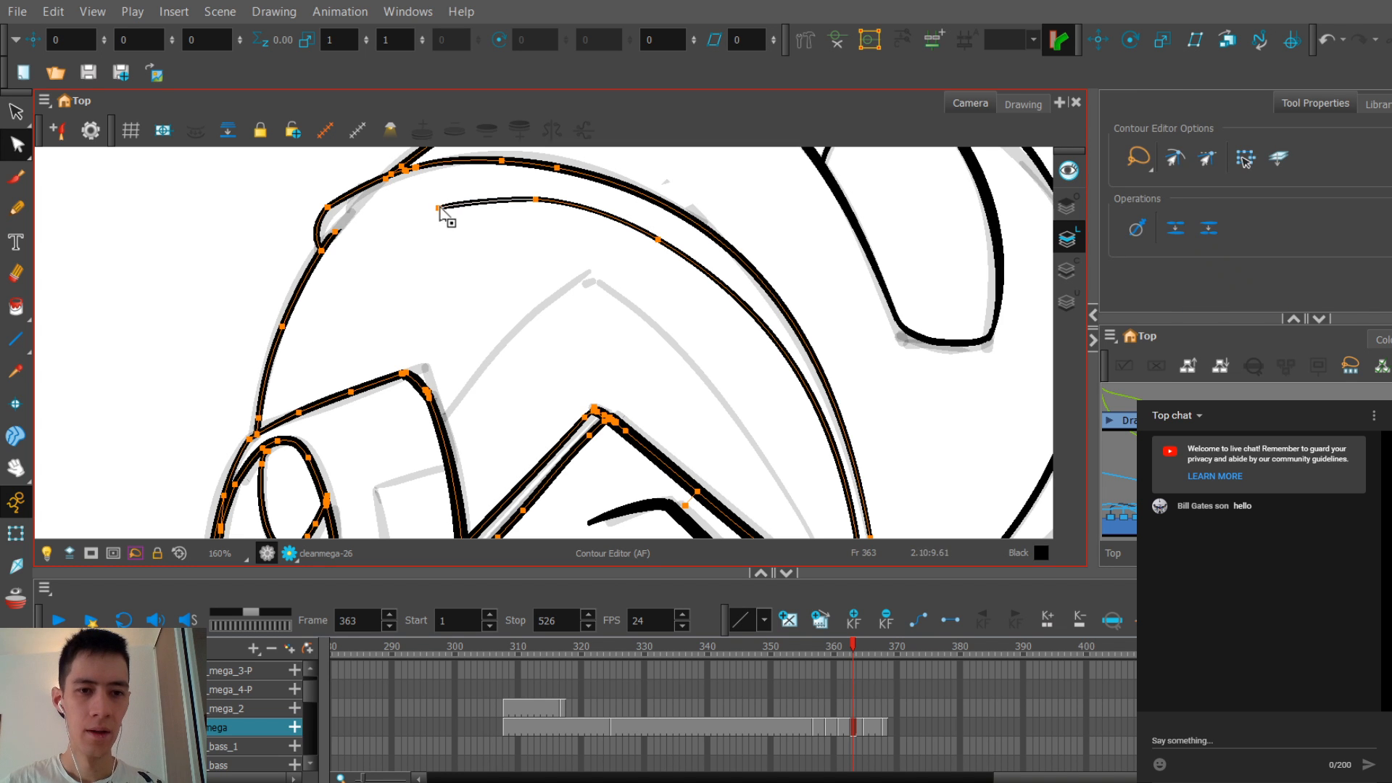
{"action": "left_click_drag", "start_coordinate": [441, 208], "coordinate": [337, 229]}
{"action": "key", "text": "1"}
{"action": "key", "text": "1"}
{"action": "key", "text": "2"}
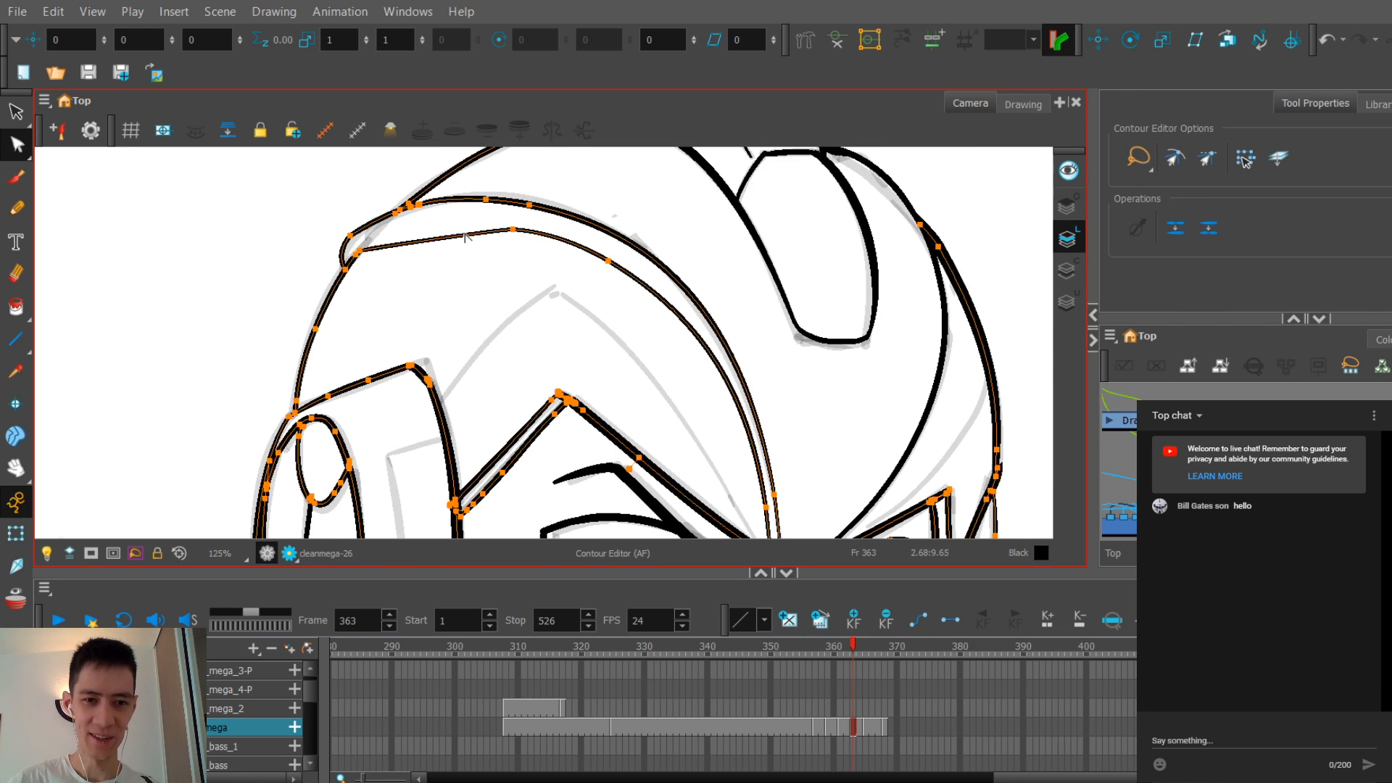
Step: Bend the inner line's left end into a rounded curve that meets the rim beneath the seam
{"action": "left_click_drag", "start_coordinate": [513, 229], "coordinate": [506, 290]}
{"action": "key", "text": "space"}
{"action": "key", "text": "2"}
{"action": "key", "text": "2"}
{"action": "left_click_drag", "start_coordinate": [404, 302], "coordinate": [503, 339]}
{"action": "key", "text": "2"}
{"action": "left_click", "coordinate": [373, 319]}
{"action": "left_click_drag", "start_coordinate": [403, 311], "coordinate": [395, 276]}
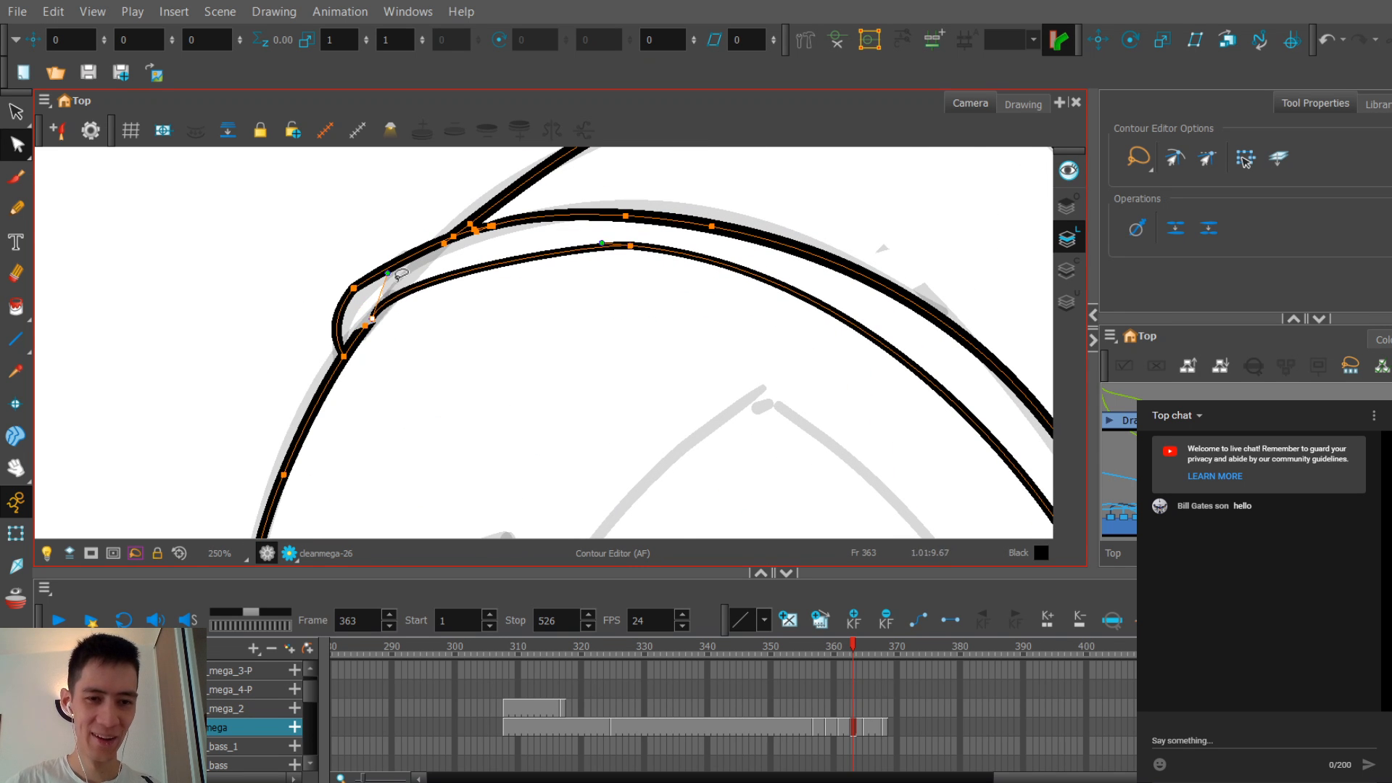
Step: Adjust the curve handle at the inner line's crown to smooth its left half
{"action": "key", "text": "1"}
{"action": "key", "text": "1"}
{"action": "key", "text": "1"}
{"action": "key", "text": "space"}
{"action": "key", "text": "2"}
{"action": "key", "text": "2"}
{"action": "key", "text": "2"}
{"action": "left_click_drag", "start_coordinate": [568, 265], "coordinate": [535, 267]}
{"action": "left_click", "coordinate": [566, 268]}
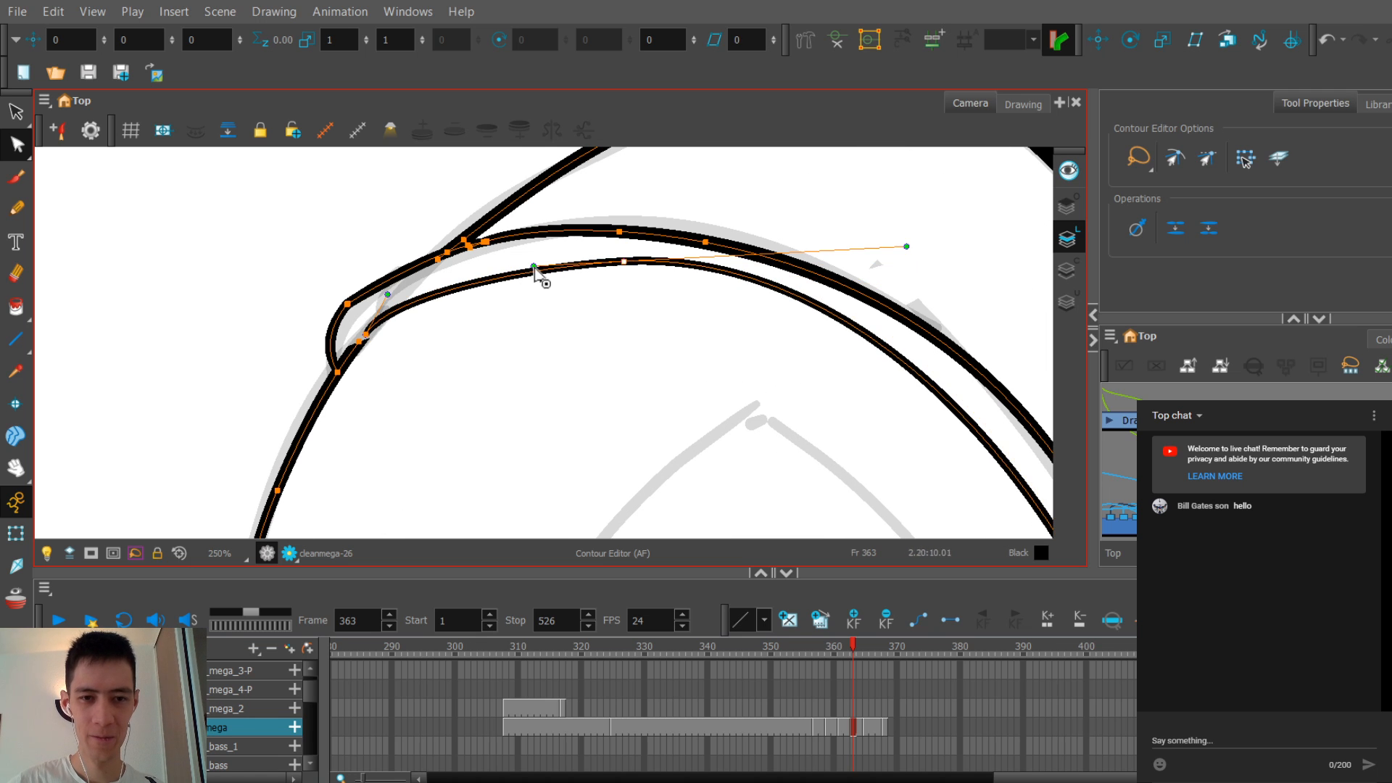
Step: Shorten the crown's right curve handle and raise the inner line's left half closer to the seam curve
{"action": "key", "text": "1"}
{"action": "key", "text": "1"}
{"action": "key", "text": "1"}
{"action": "key", "text": "space"}
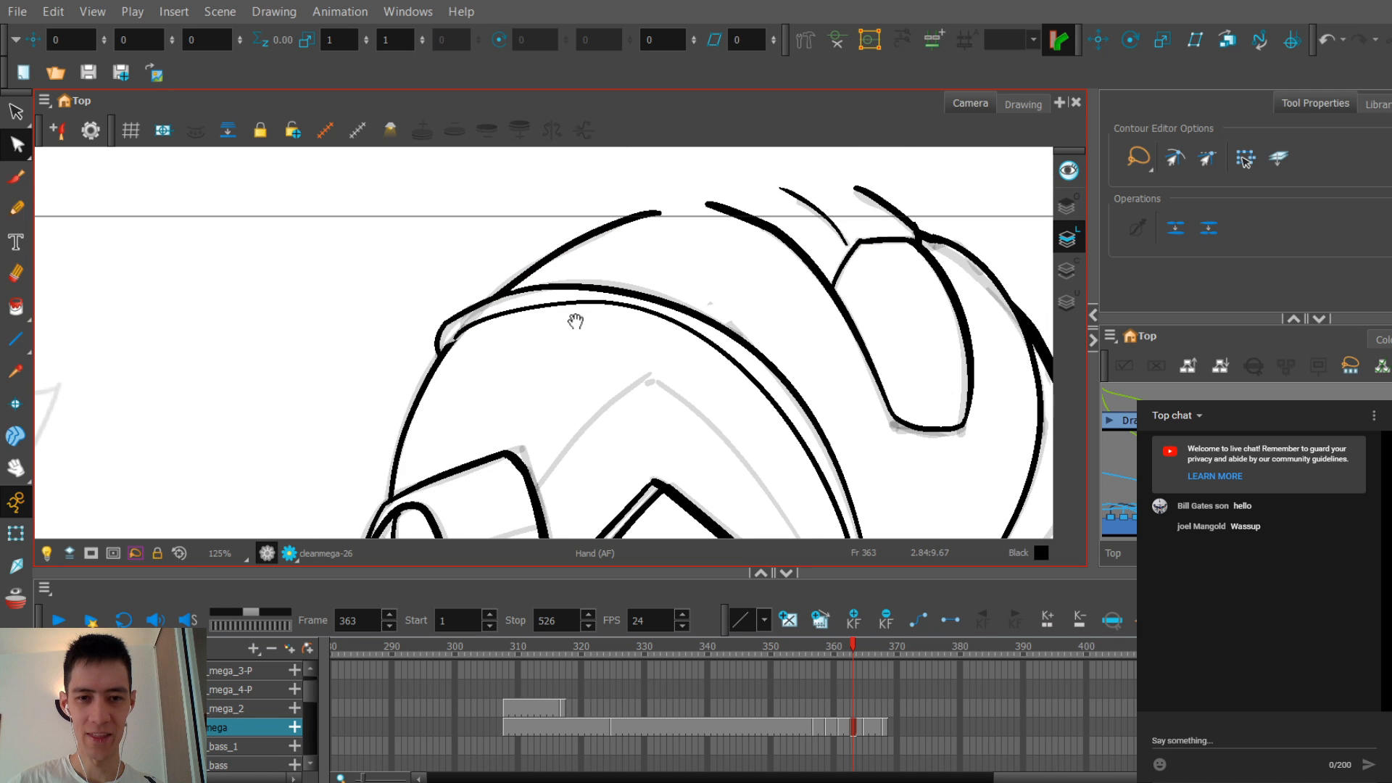
{"action": "key", "text": "2"}
{"action": "key", "text": "2"}
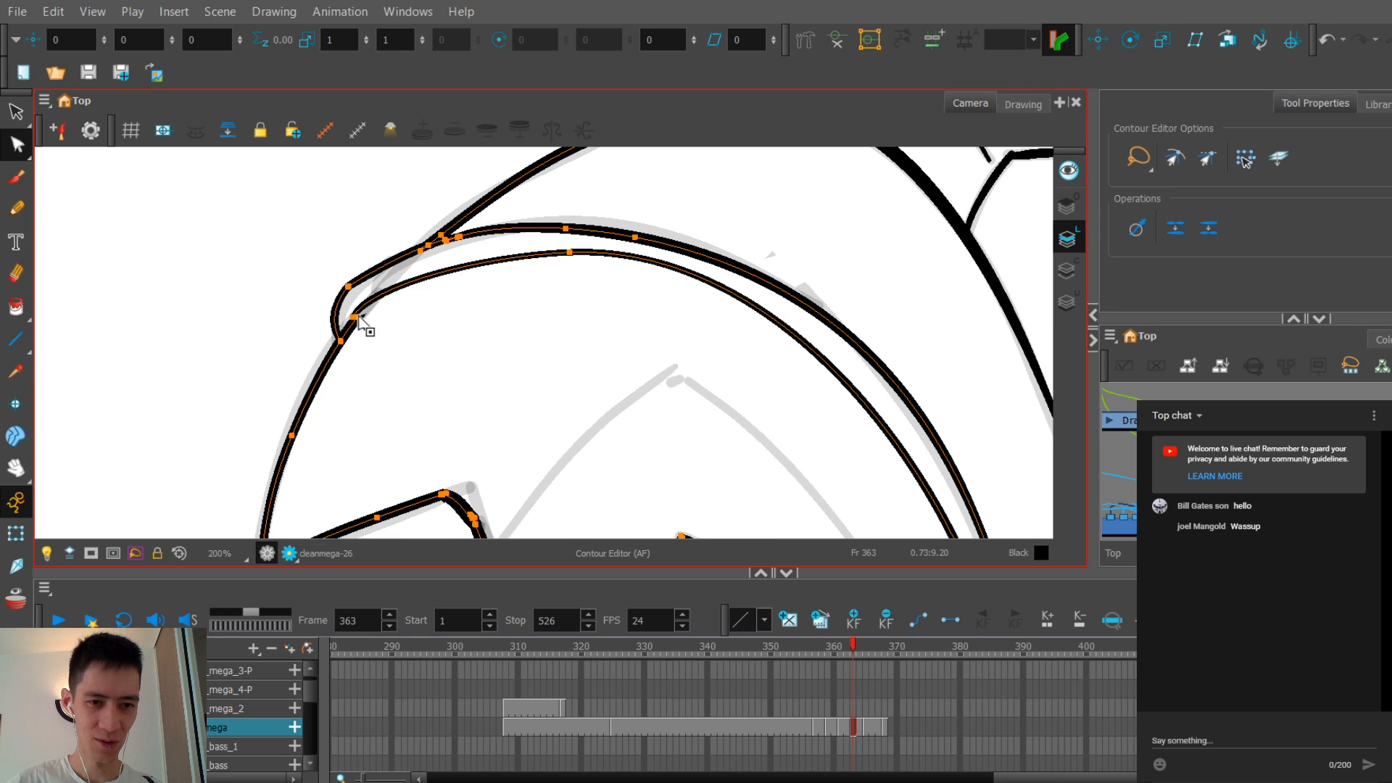
{"action": "left_click", "coordinate": [615, 261]}
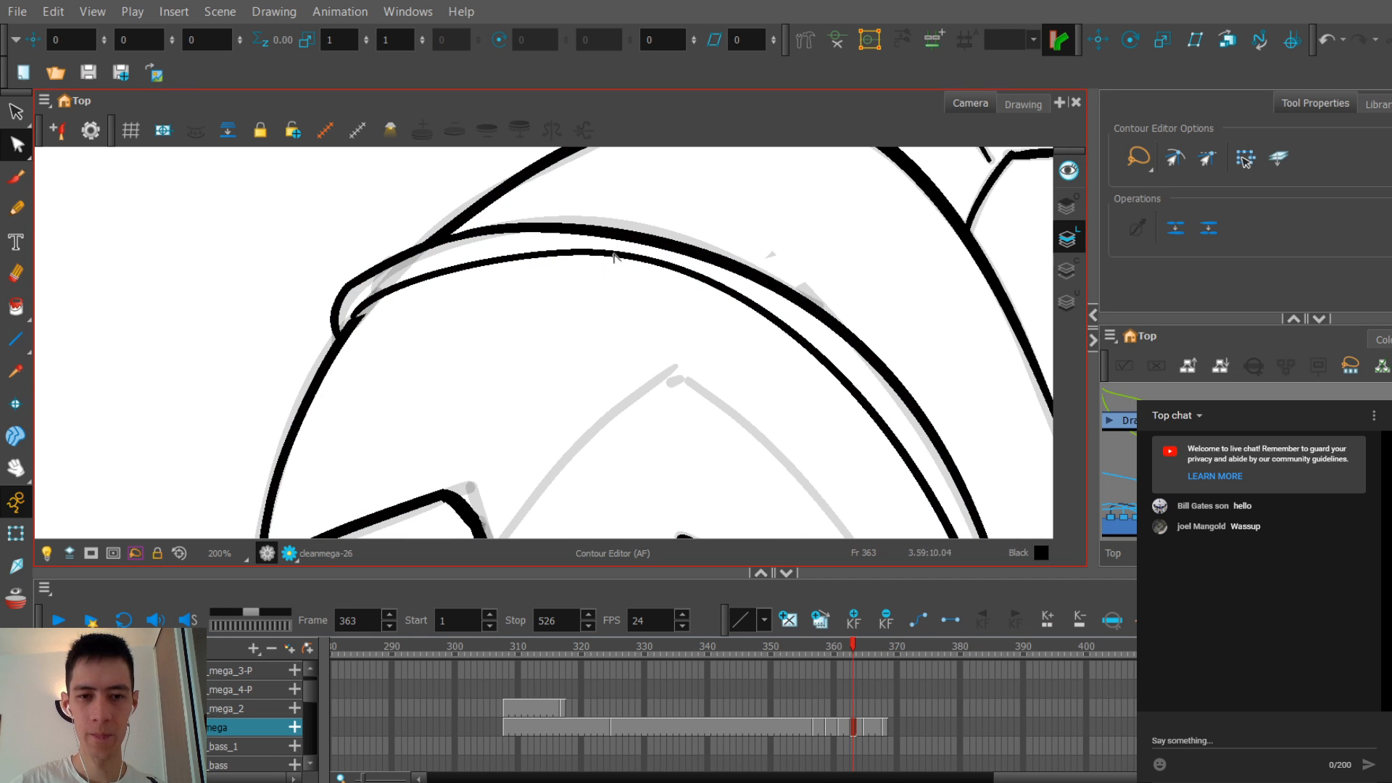
{"action": "left_click", "coordinate": [613, 257]}
{"action": "left_click_drag", "start_coordinate": [795, 242], "coordinate": [685, 258]}
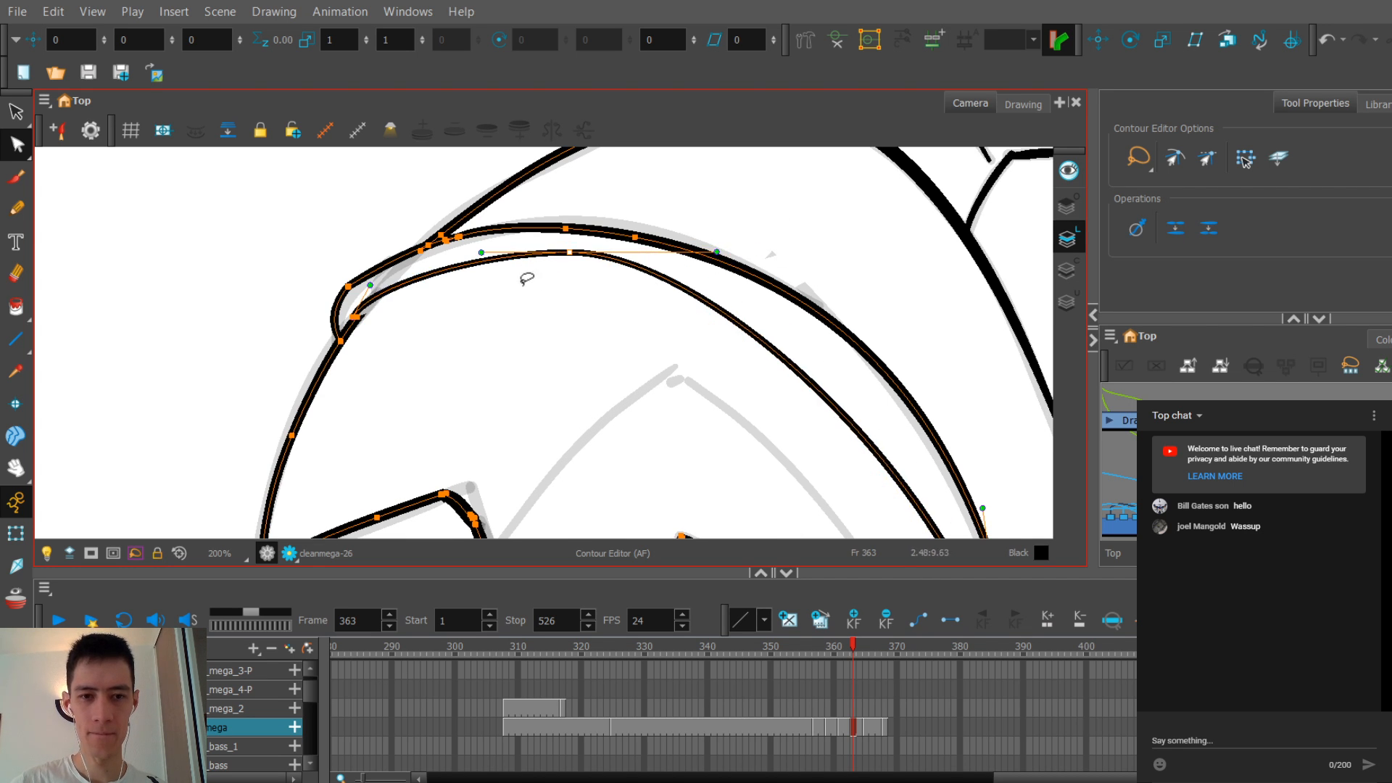
{"action": "left_click", "coordinate": [524, 276]}
{"action": "left_click", "coordinate": [455, 269]}
{"action": "left_click_drag", "start_coordinate": [452, 272], "coordinate": [462, 265]}
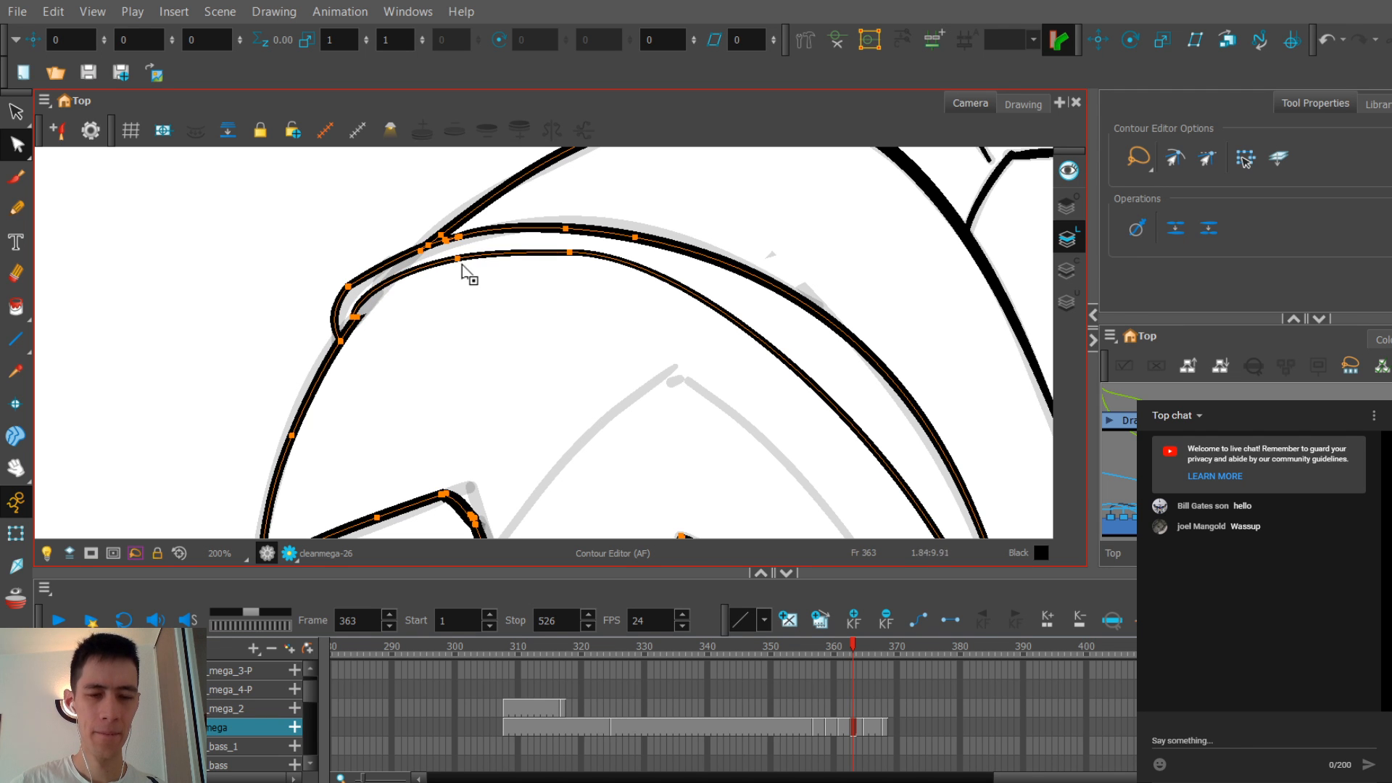
Step: Even out the inner line so it runs parallel beneath the seam curve, and check it across the whole helmet
{"action": "scroll", "coordinate": [538, 275], "scroll_direction": "down", "scroll_amount": 3}
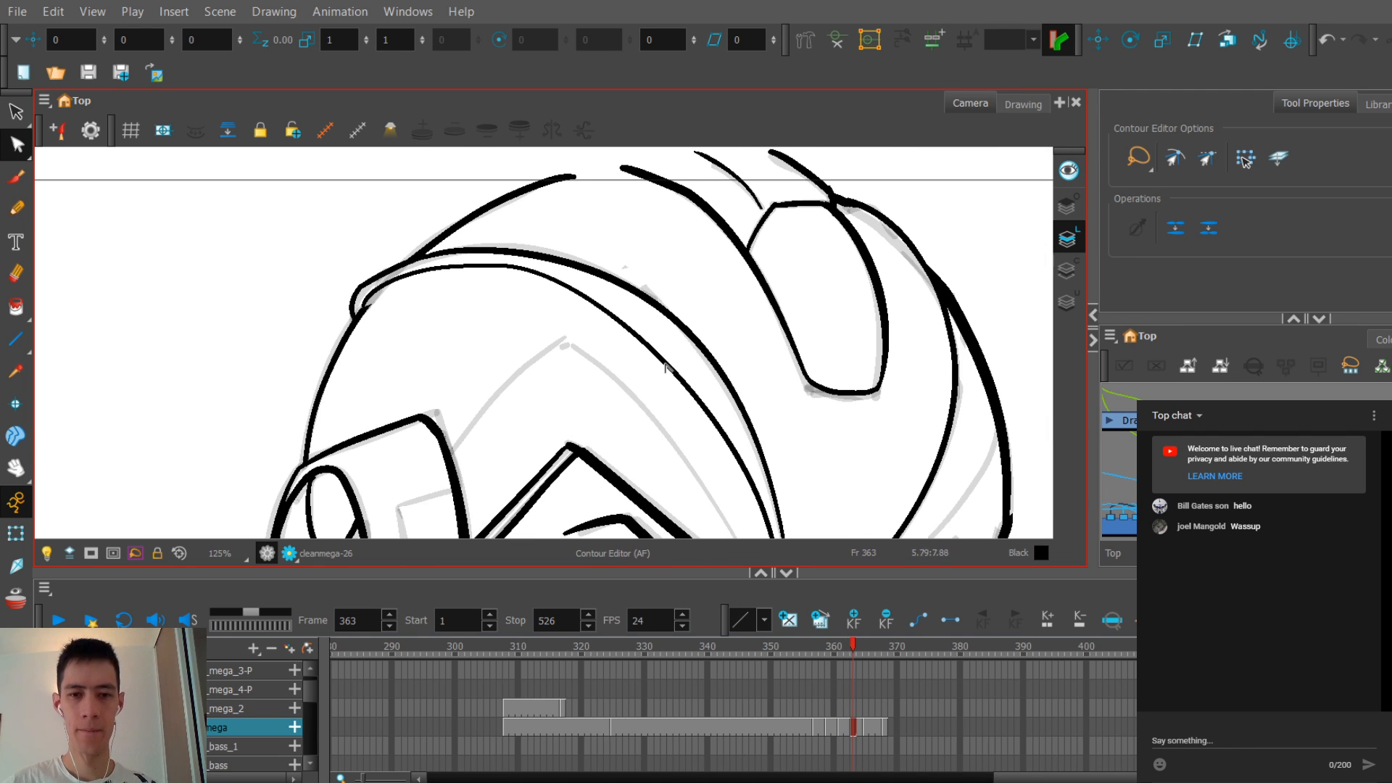
{"action": "scroll", "coordinate": [674, 355], "scroll_direction": "down", "scroll_amount": 4}
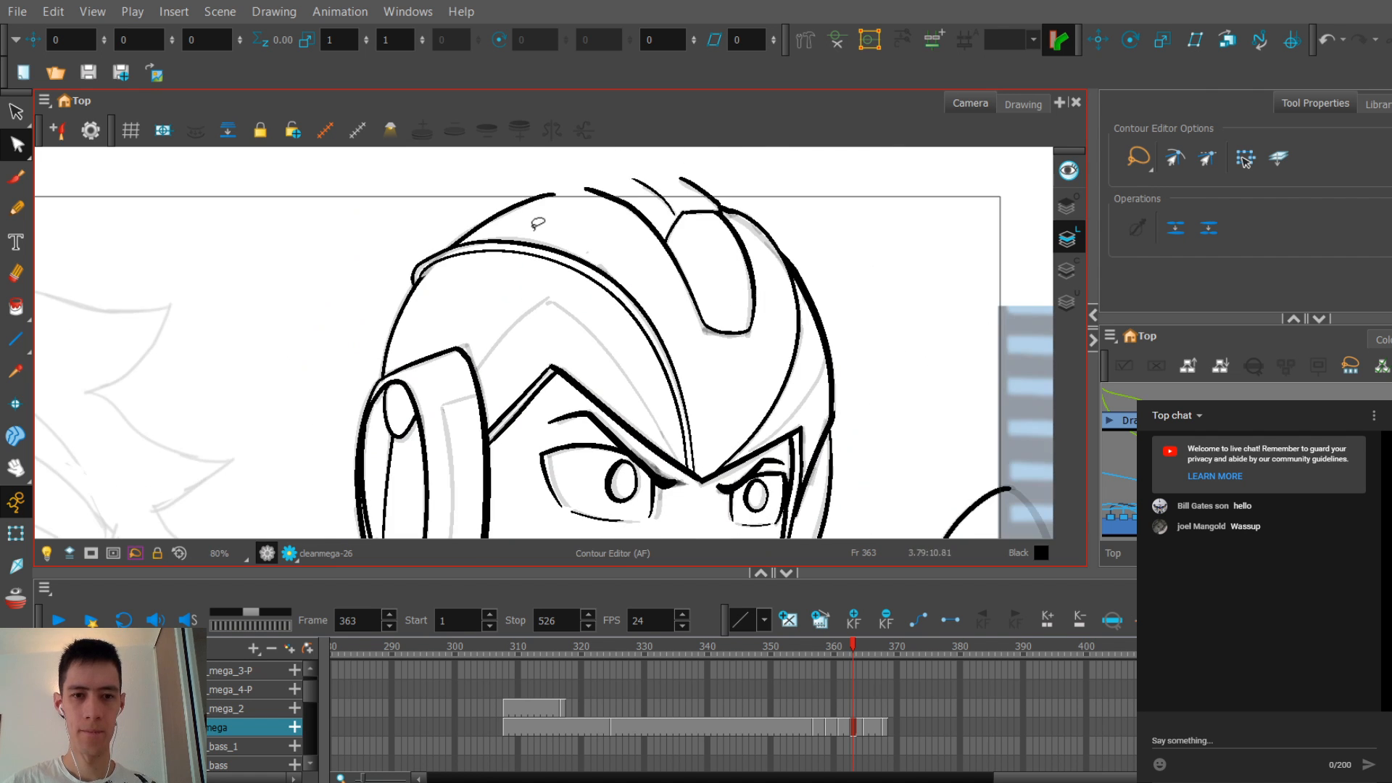
{"action": "scroll", "coordinate": [488, 278], "scroll_direction": "up", "scroll_amount": 3}
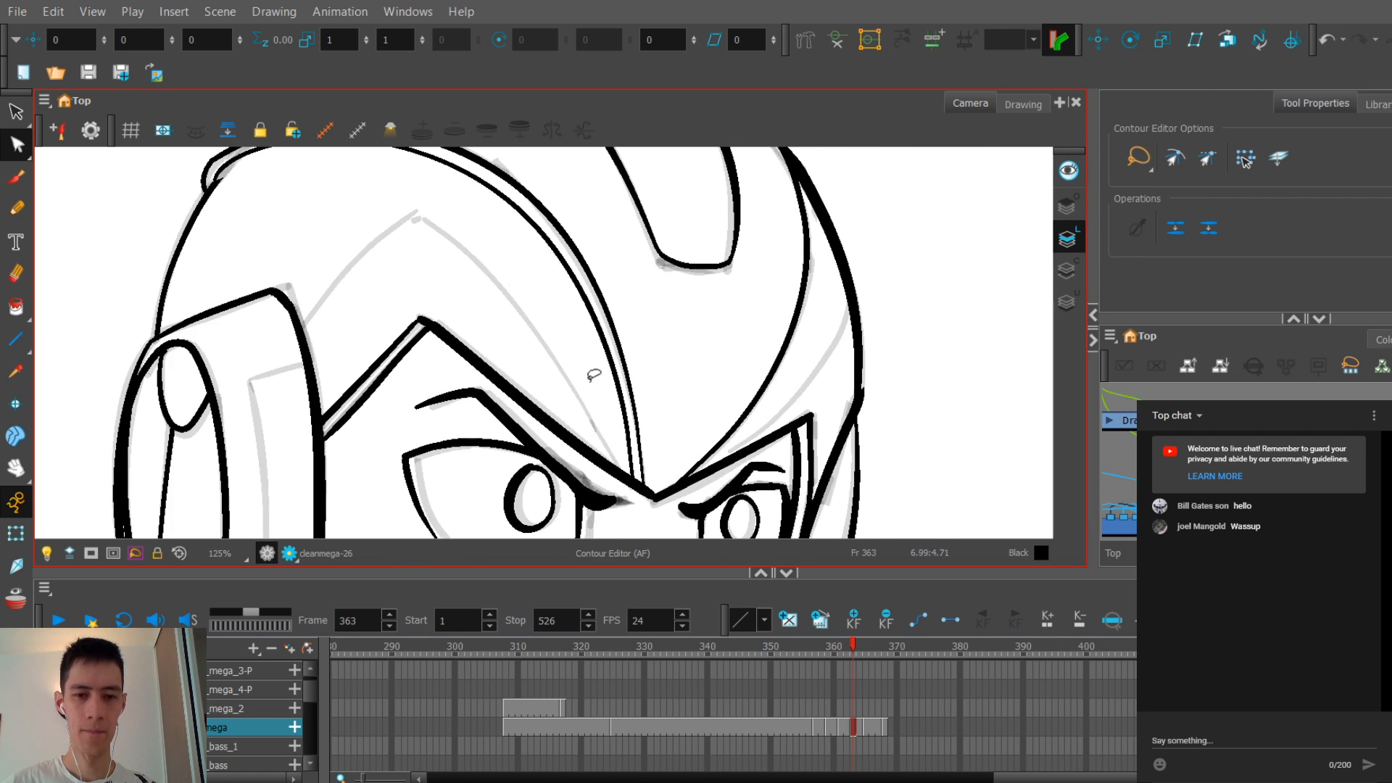
{"action": "left_click", "coordinate": [605, 420]}
{"action": "scroll", "coordinate": [503, 326], "scroll_direction": "down", "scroll_amount": 5}
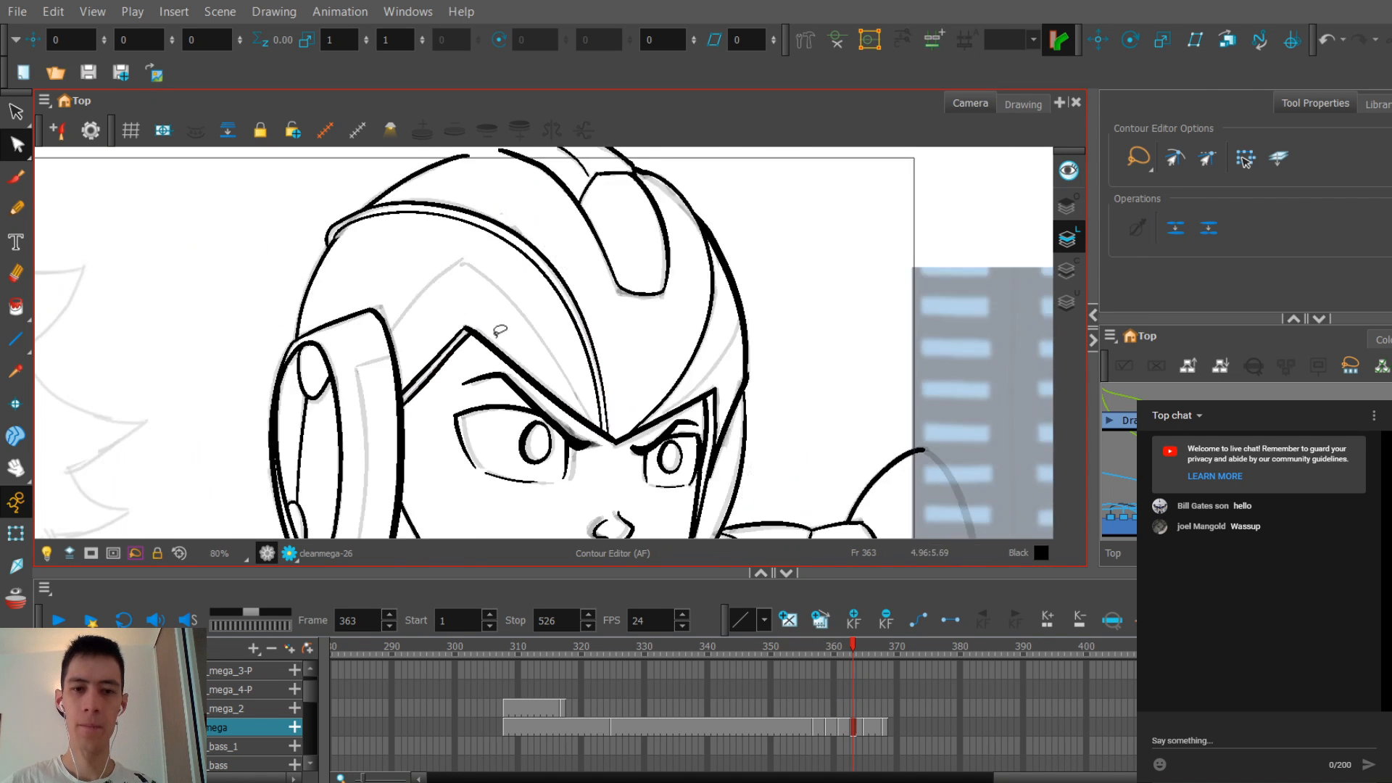
{"action": "scroll", "coordinate": [458, 313], "scroll_direction": "up", "scroll_amount": 5}
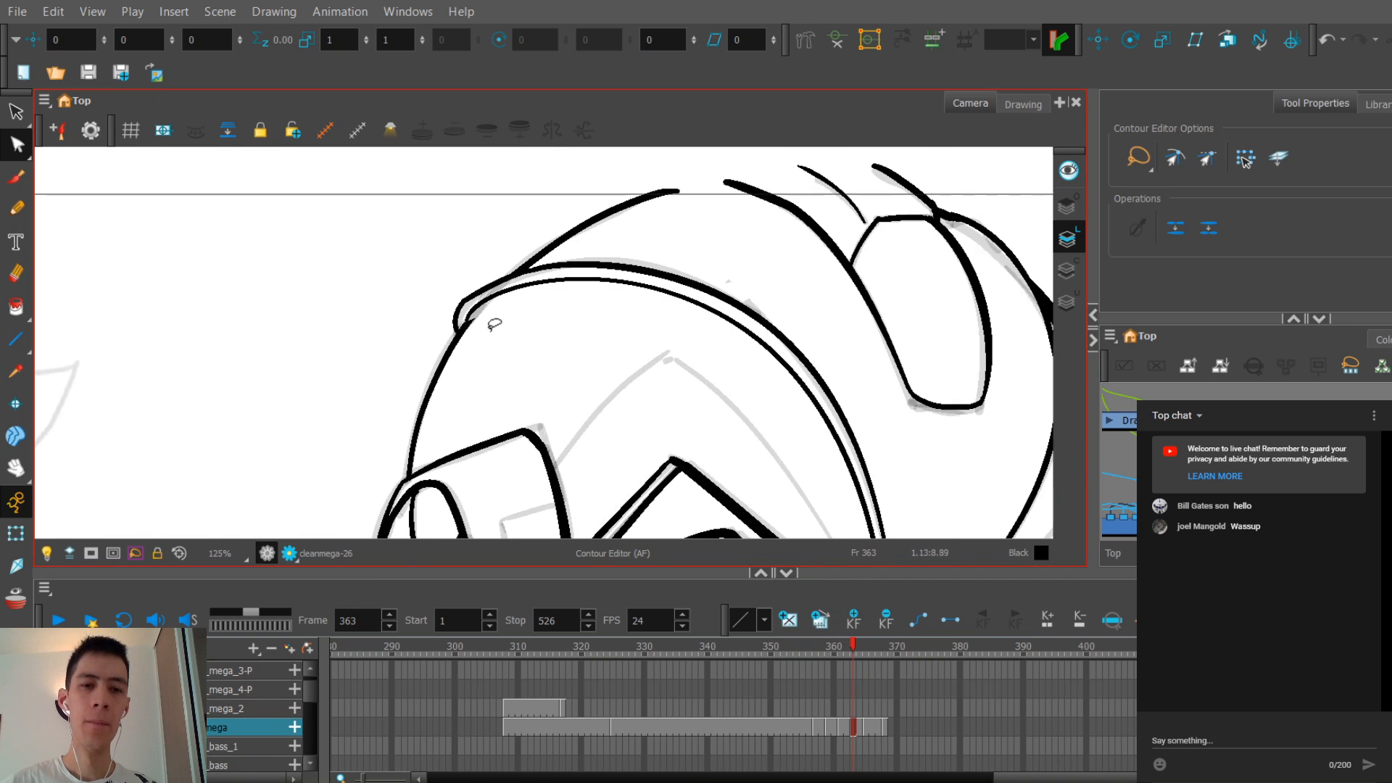
Step: Reshape the rounded corner where the helmet seam's left end meets the rim, pulling its outer point in closer to the inner line
{"action": "left_click", "coordinate": [462, 306]}
{"action": "scroll", "coordinate": [486, 316], "scroll_direction": "up", "scroll_amount": 1}
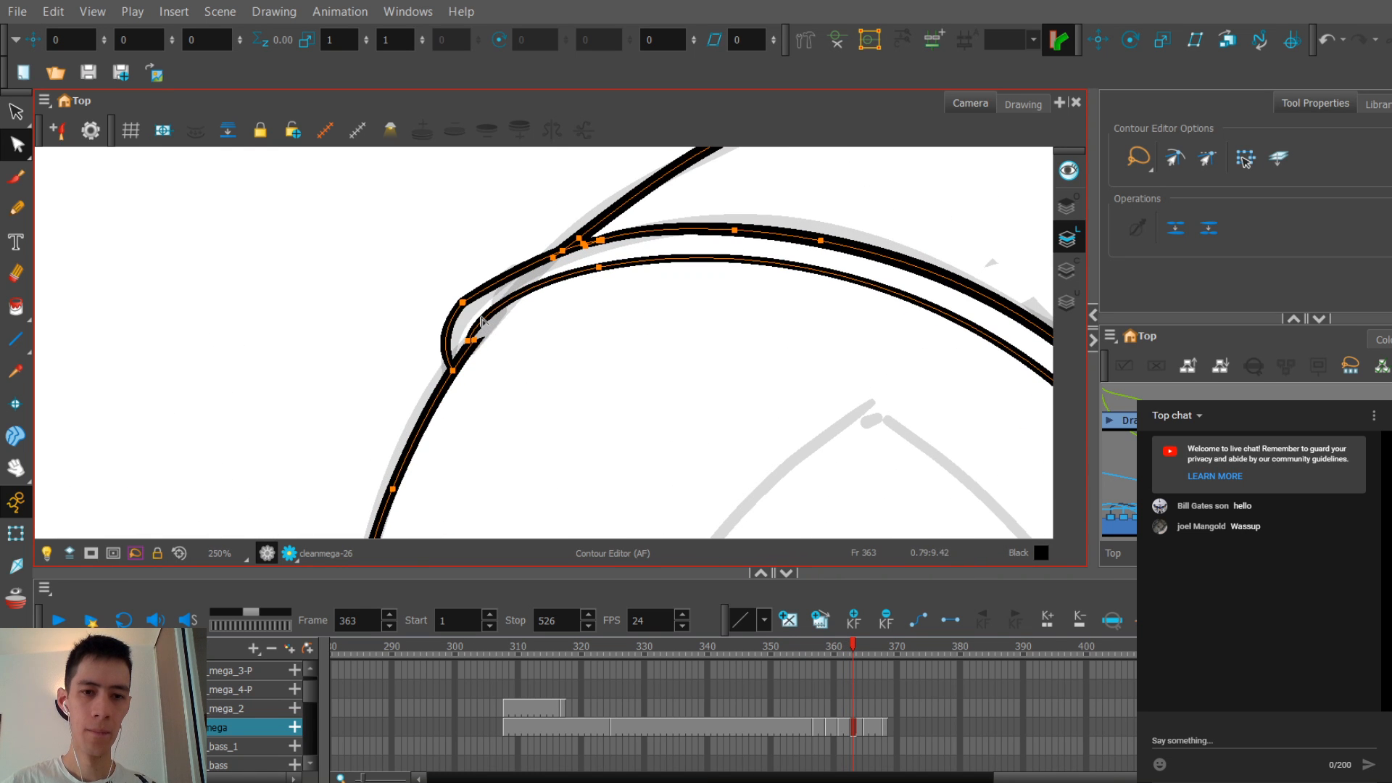
{"action": "left_click", "coordinate": [484, 312]}
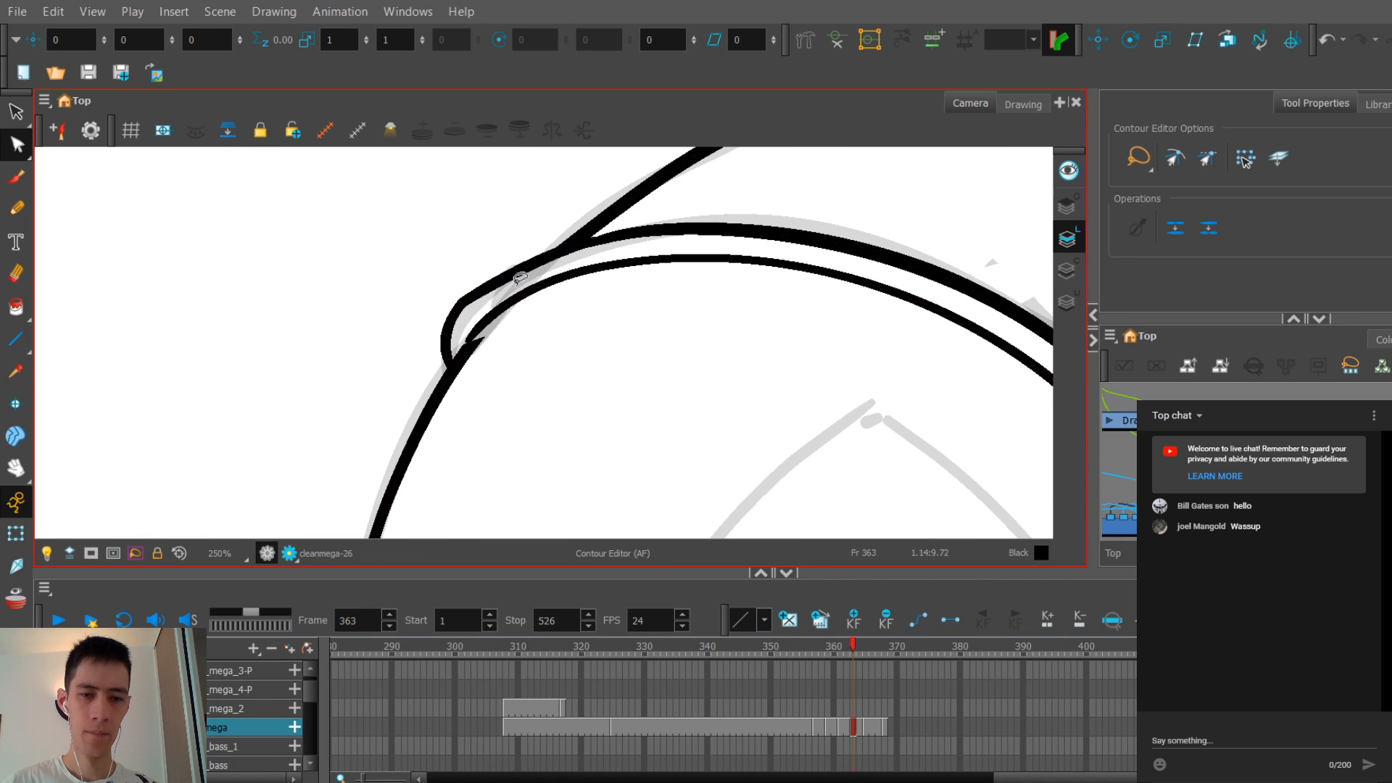
{"action": "left_click", "coordinate": [476, 293]}
{"action": "left_click", "coordinate": [460, 301]}
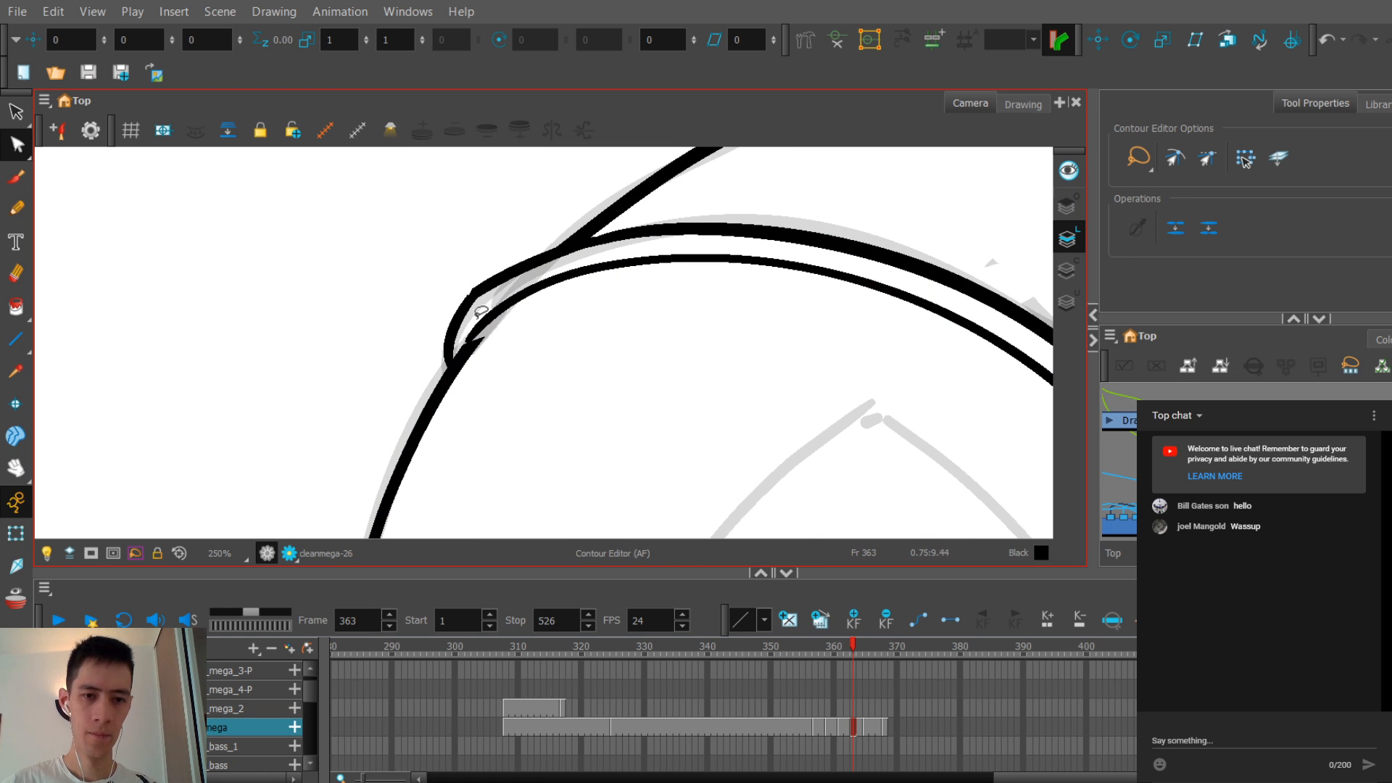
{"action": "left_click", "coordinate": [471, 341]}
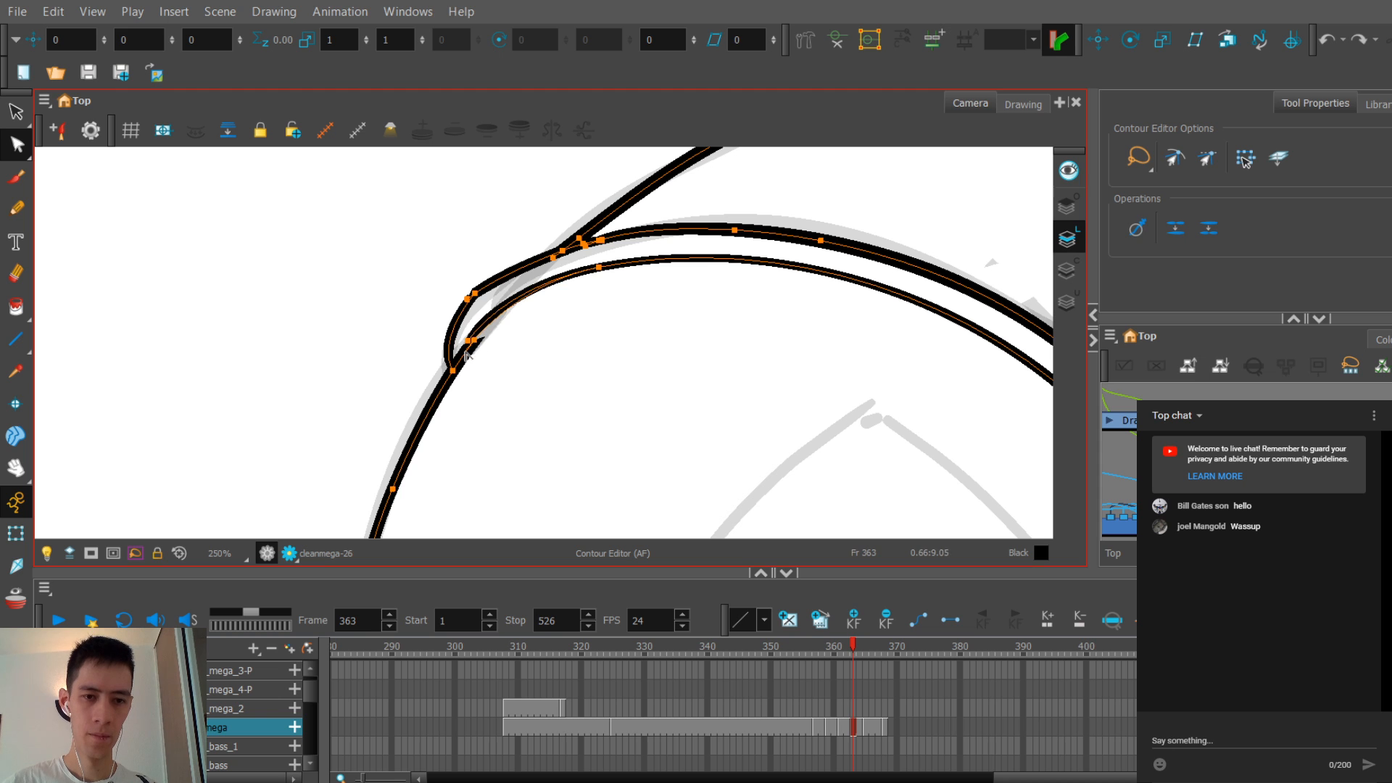
Step: Play through frames 357 to 363 to compare the helmet lines, and inspect the seam's lower end at the brow point
{"action": "scroll", "coordinate": [507, 339], "scroll_direction": "down", "scroll_amount": 6}
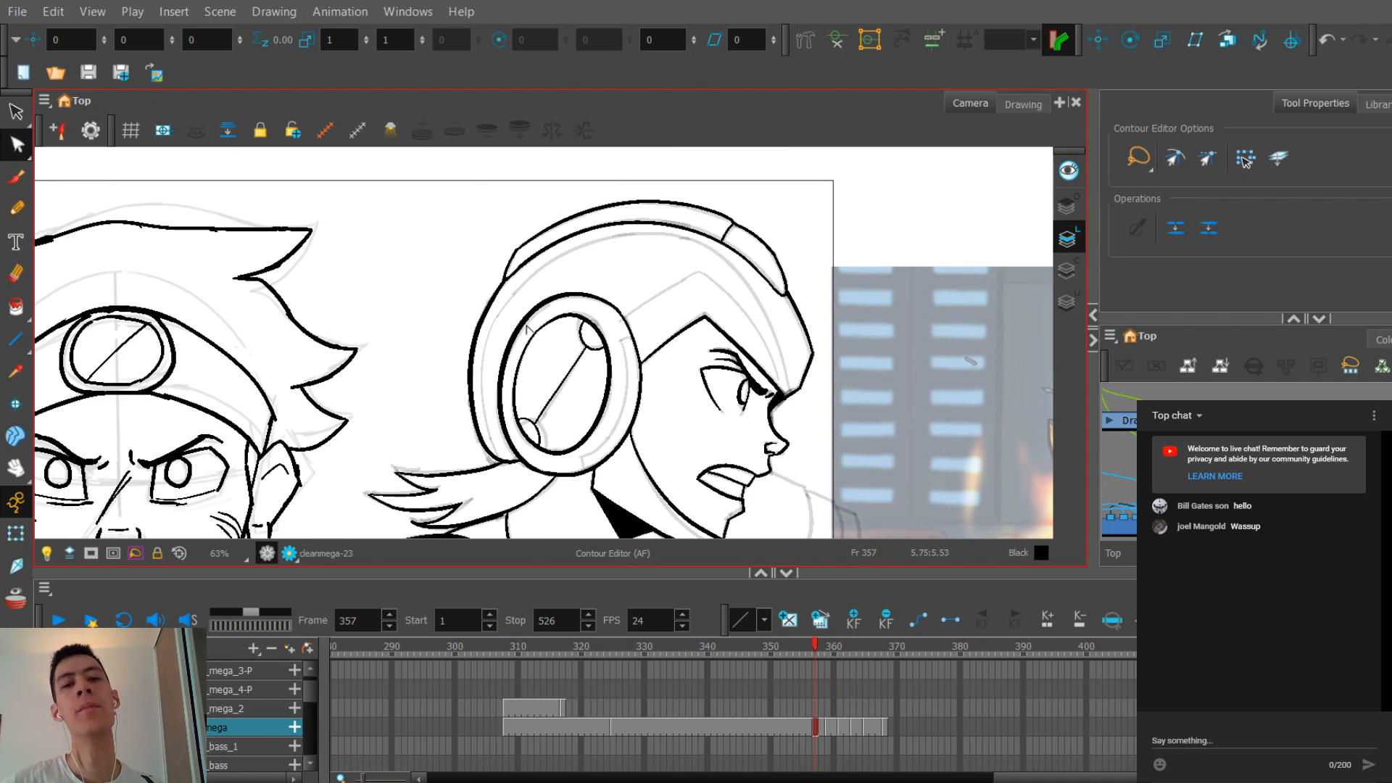
{"action": "key", "text": "."}
{"action": "key", "text": "."}
{"action": "key", "text": "."}
{"action": "key", "text": "."}
{"action": "key", "text": "."}
{"action": "key", "text": "."}
{"action": "key", "text": "."}
{"action": "key", "text": "."}
{"action": "key", "text": "."}
{"action": "key", "text": "."}
{"action": "key", "text": "."}
{"action": "key", "text": "."}
{"action": "key", "text": "."}
{"action": "key", "text": "."}
{"action": "key", "text": "."}
{"action": "key", "text": "."}
{"action": "key", "text": "."}
{"action": "key", "text": "."}
{"action": "key", "text": "."}
{"action": "key", "text": "."}
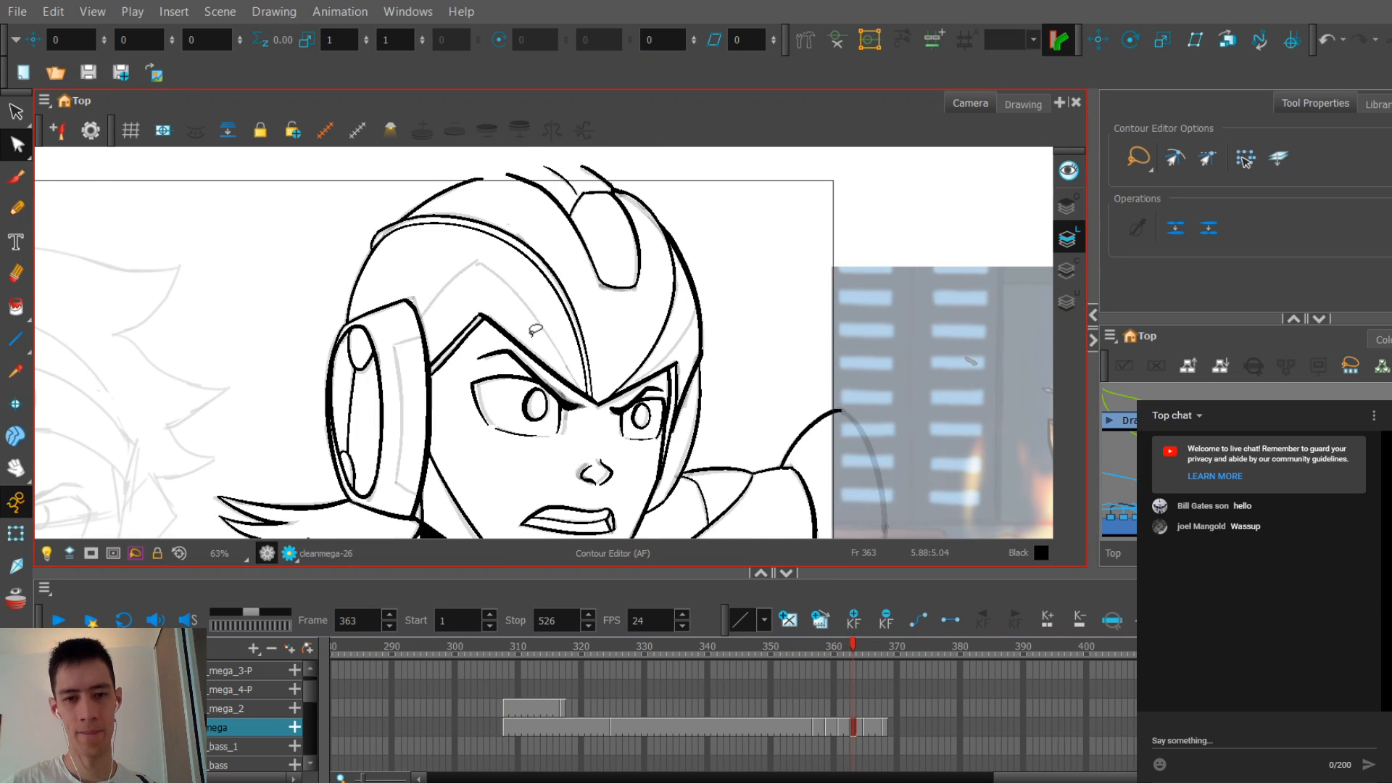
{"action": "scroll", "coordinate": [551, 345], "scroll_direction": "up", "scroll_amount": 1}
{"action": "scroll", "coordinate": [563, 351], "scroll_direction": "up", "scroll_amount": 4}
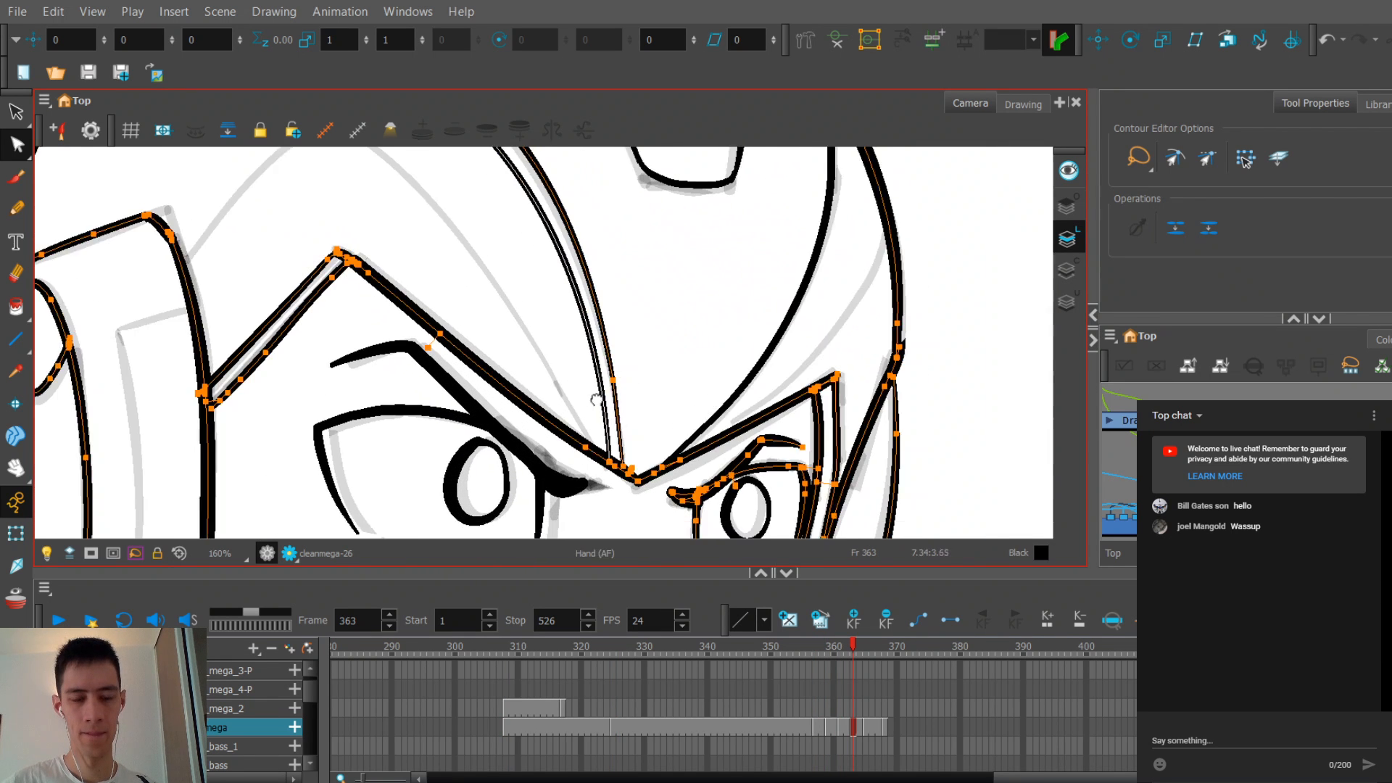
{"action": "scroll", "coordinate": [610, 373], "scroll_direction": "up", "scroll_amount": 1}
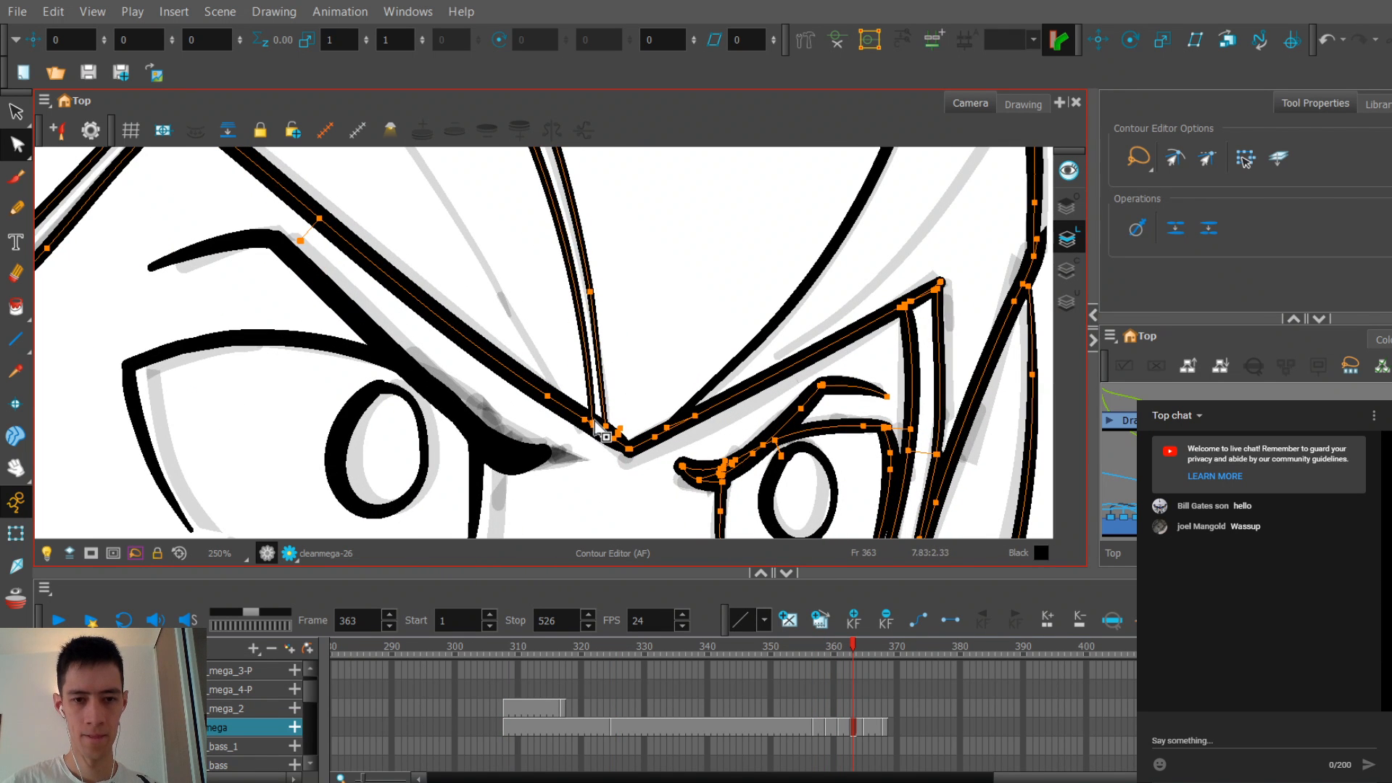
{"action": "scroll", "coordinate": [594, 429], "scroll_direction": "down", "scroll_amount": 6}
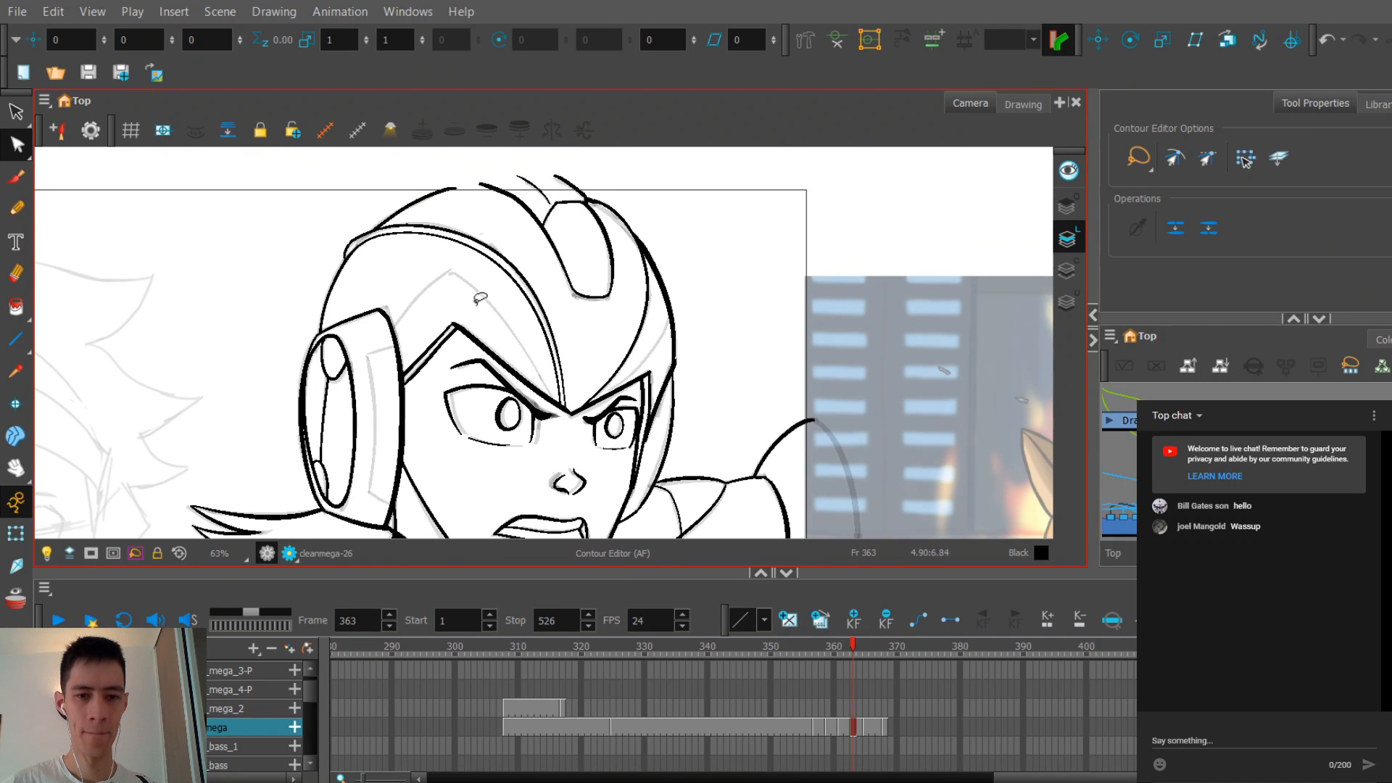
{"action": "scroll", "coordinate": [486, 294], "scroll_direction": "up", "scroll_amount": 3}
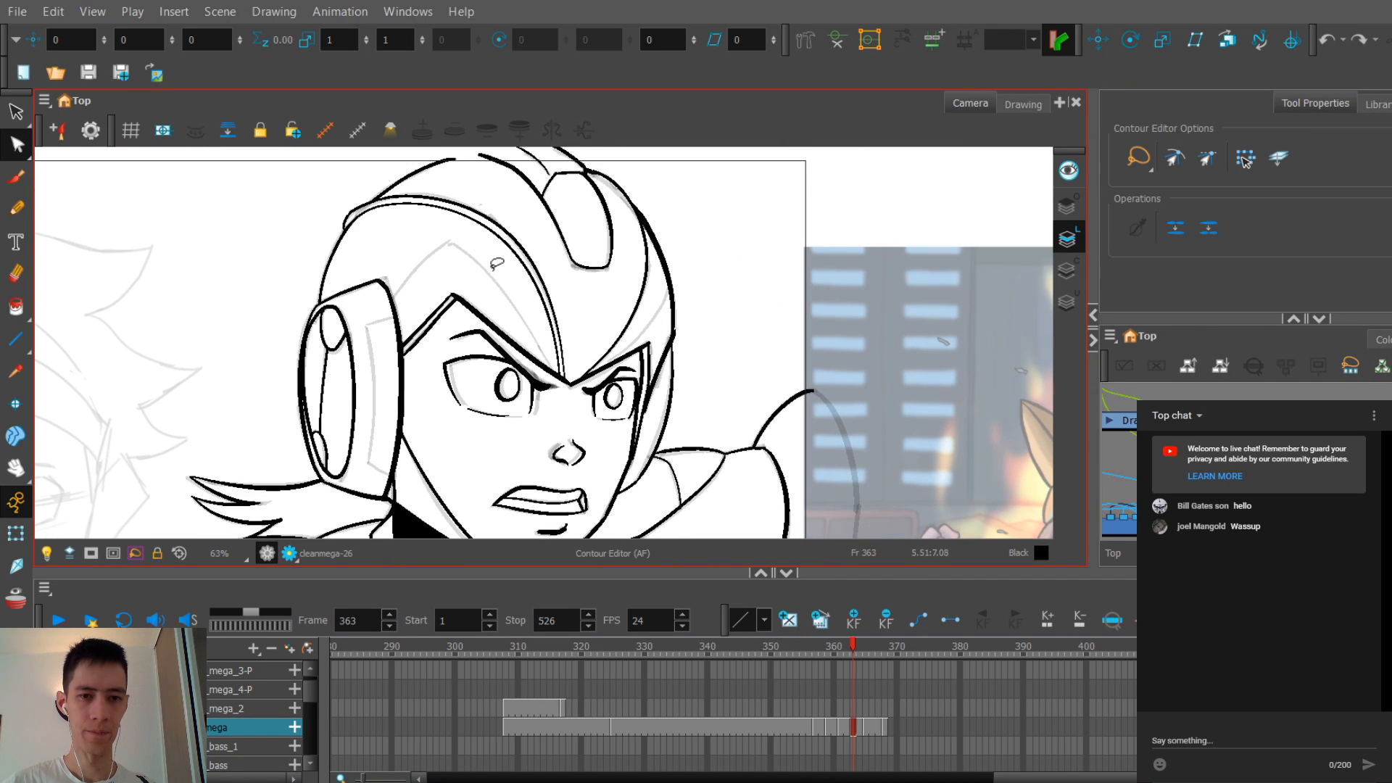
{"action": "scroll", "coordinate": [475, 262], "scroll_direction": "up", "scroll_amount": 2}
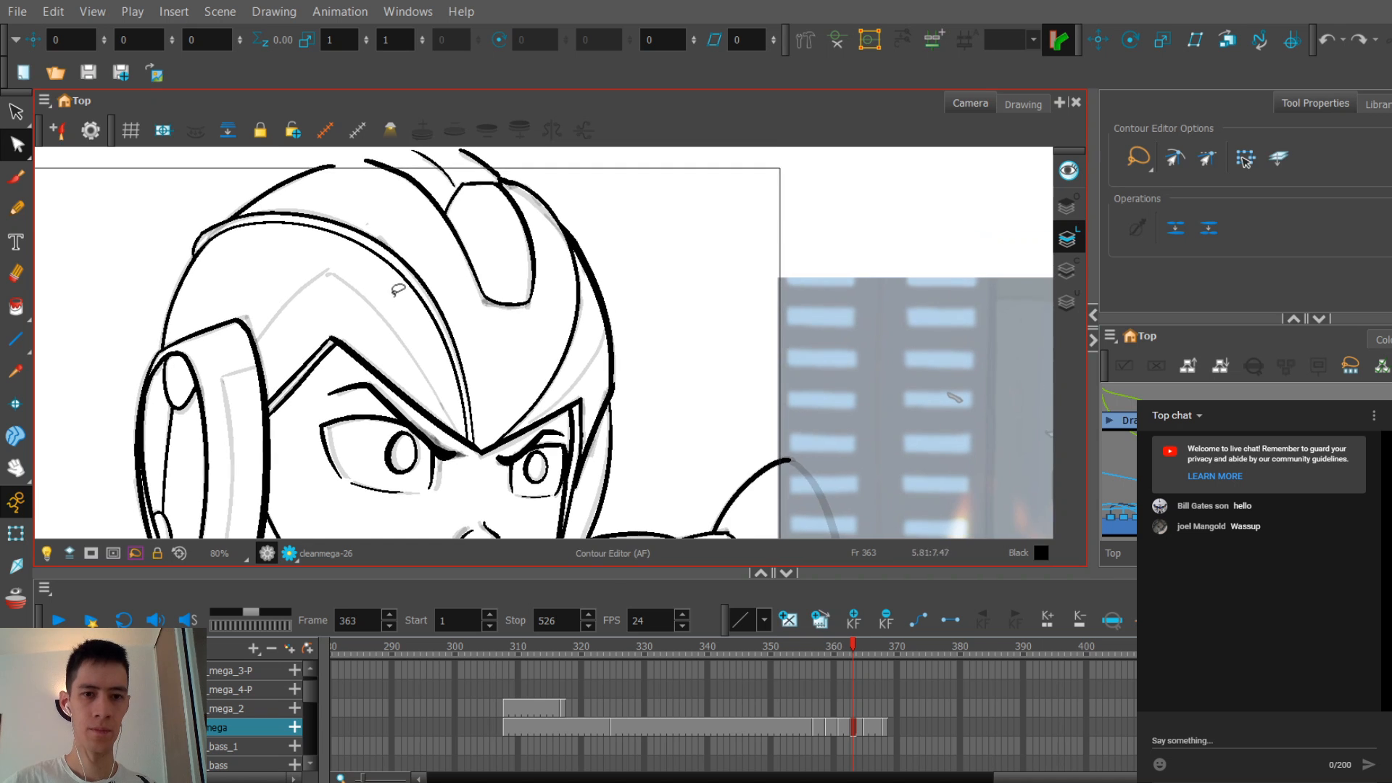
Step: Switch to the Pencil tool and flip between frame 363 and its neighbouring frames to compare the helmet's right seam
{"action": "key", "text": "alt+slash"}
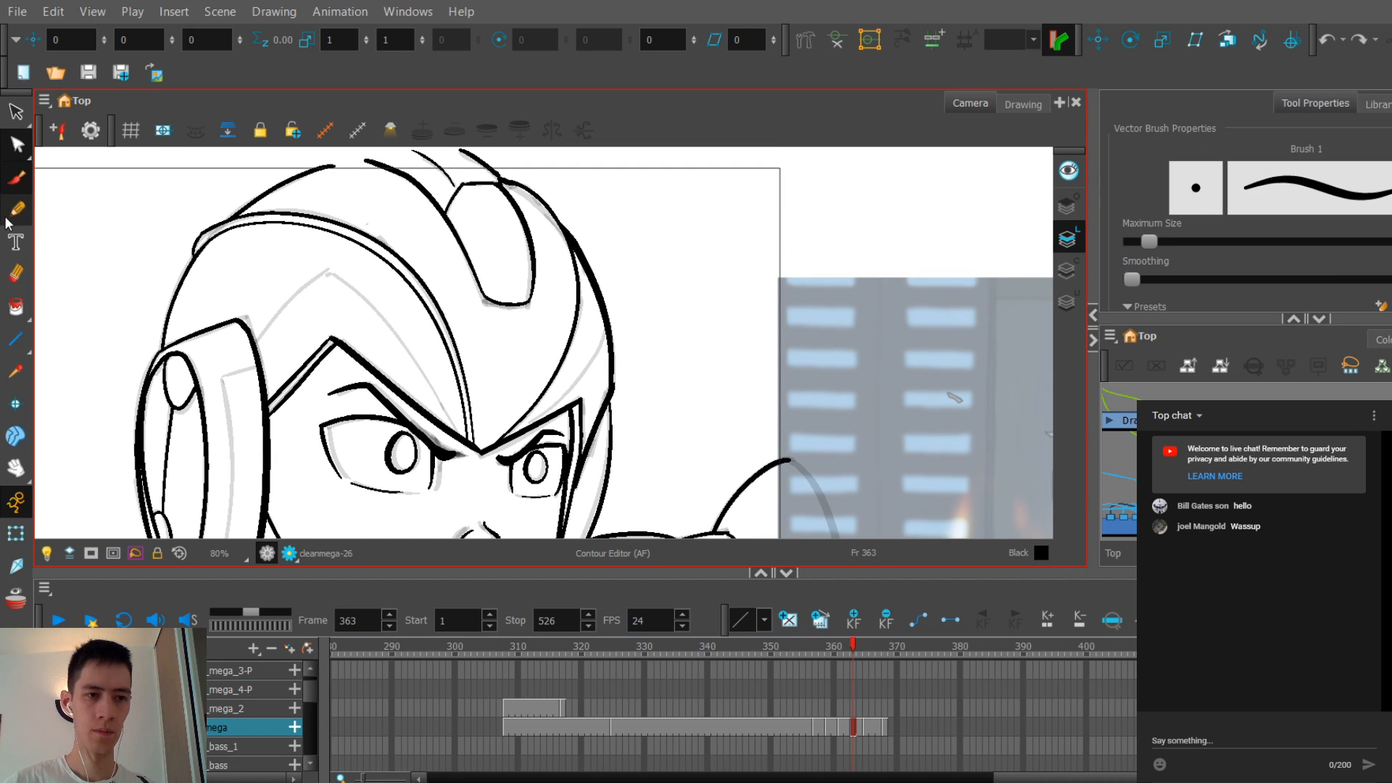
{"action": "left_click_drag", "start_coordinate": [458, 264], "coordinate": [465, 278]}
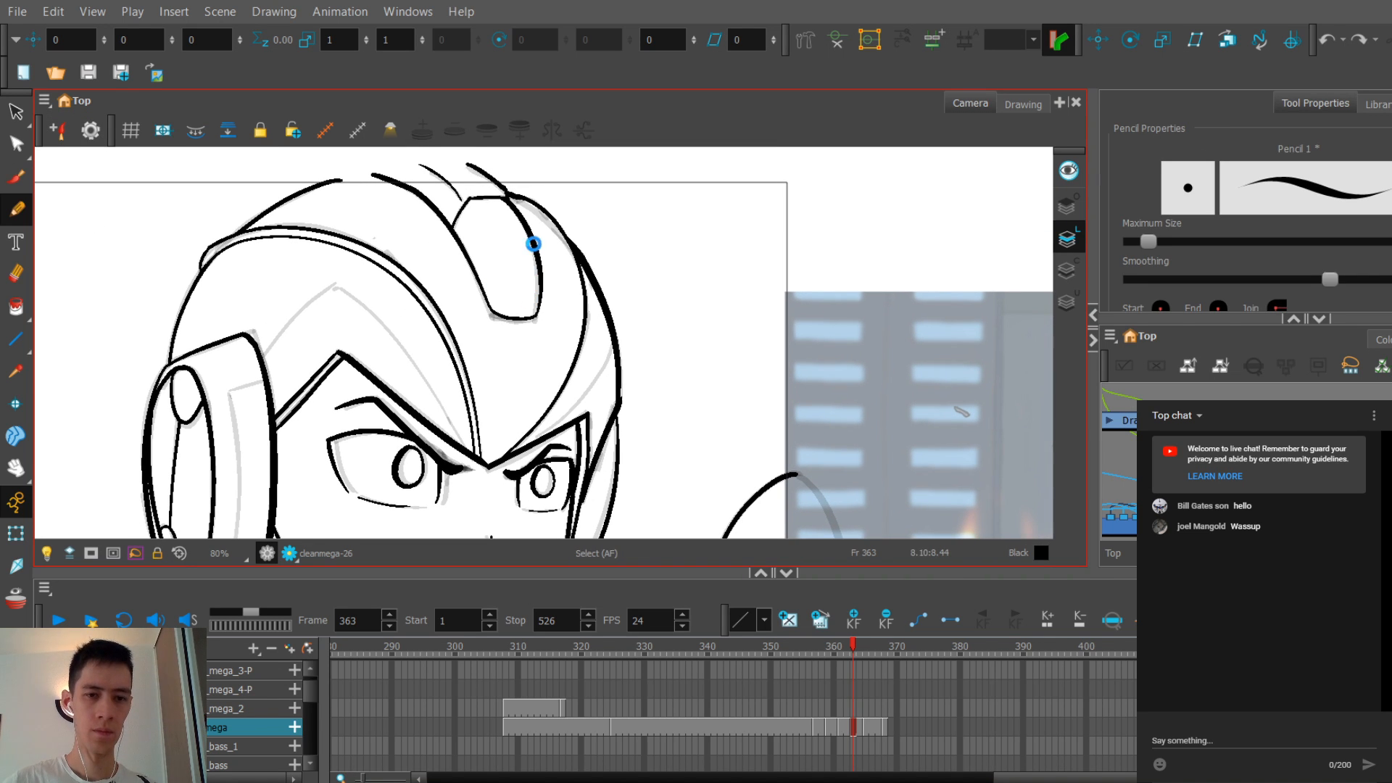
{"action": "key", "text": "2"}
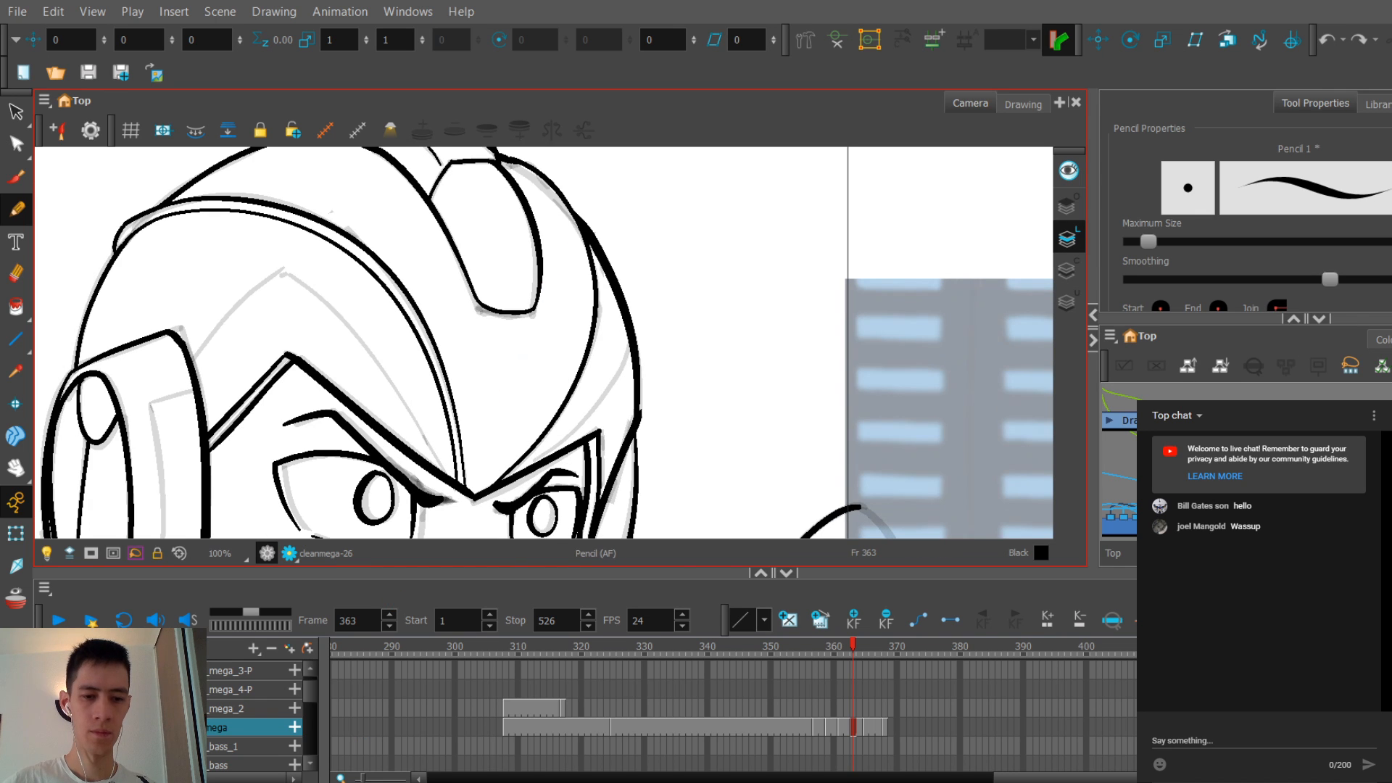
{"action": "key", "text": "2"}
{"action": "key", "text": "2"}
{"action": "key", "text": "2"}
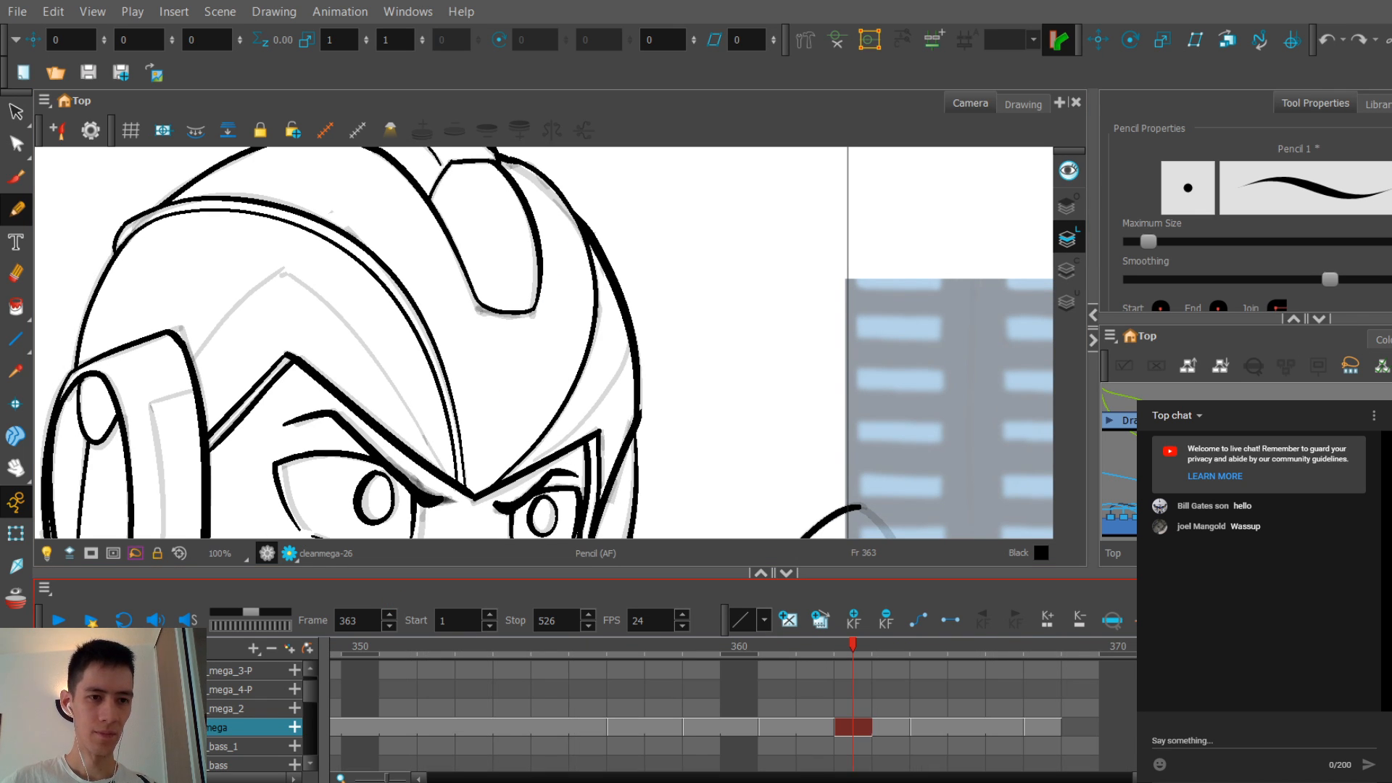
{"action": "left_click_drag", "start_coordinate": [542, 333], "coordinate": [553, 308]}
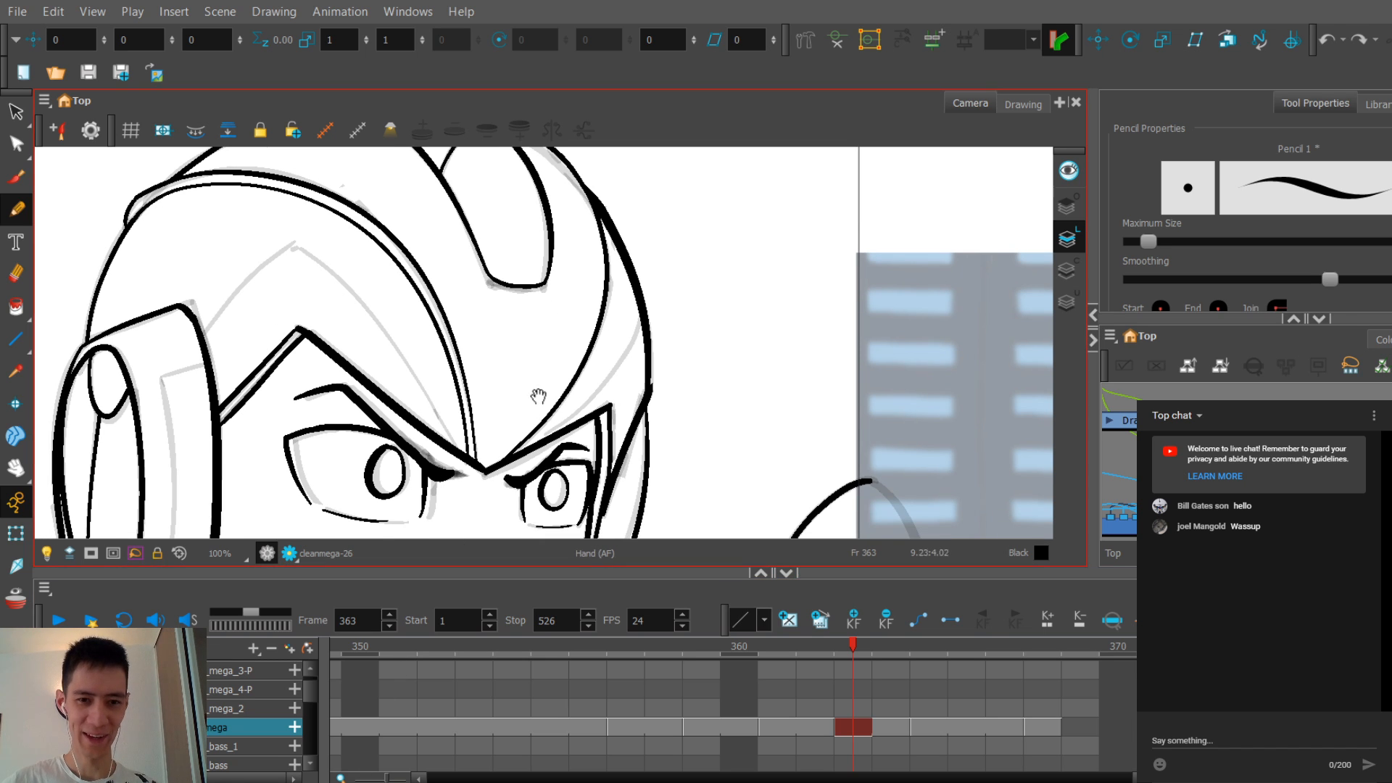
{"action": "left_click_drag", "start_coordinate": [538, 396], "coordinate": [568, 381]}
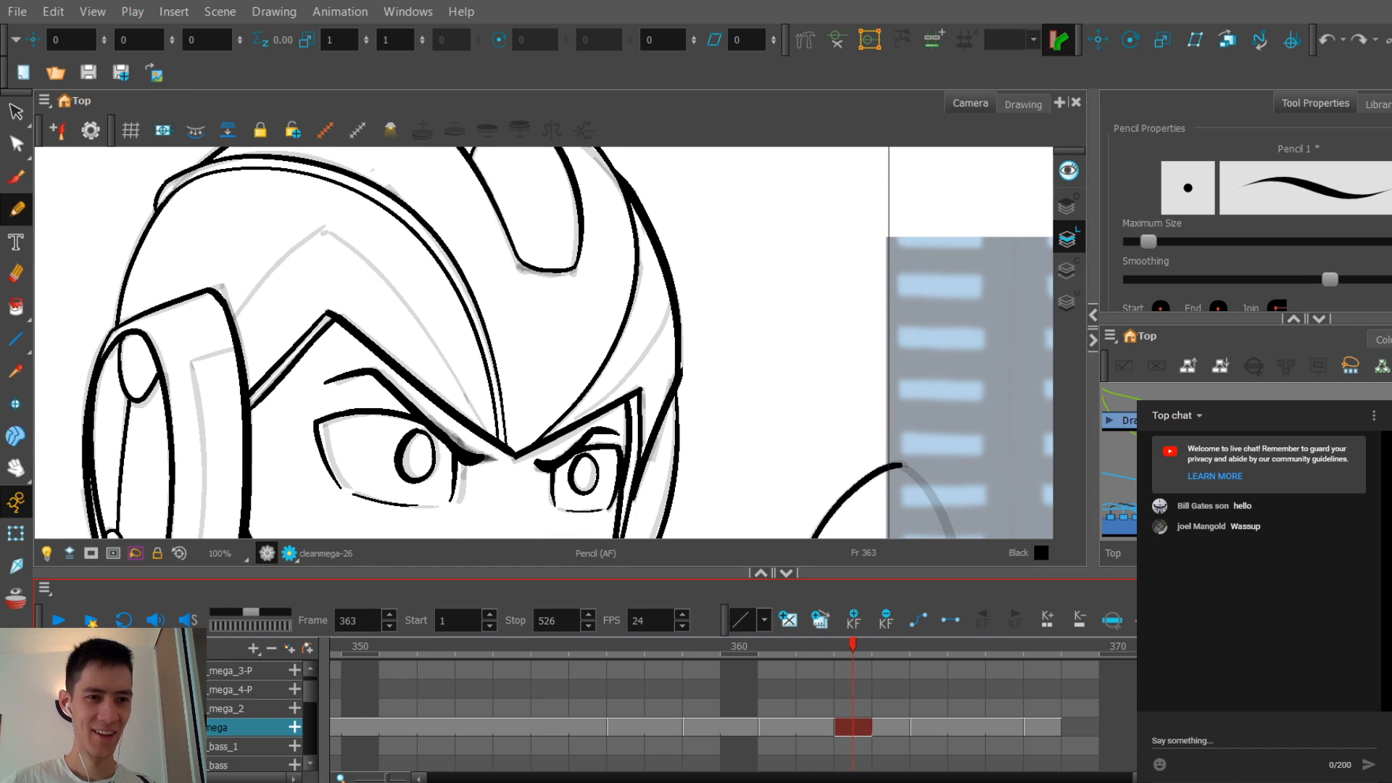
{"action": "key", "text": "1"}
{"action": "key", "text": "1"}
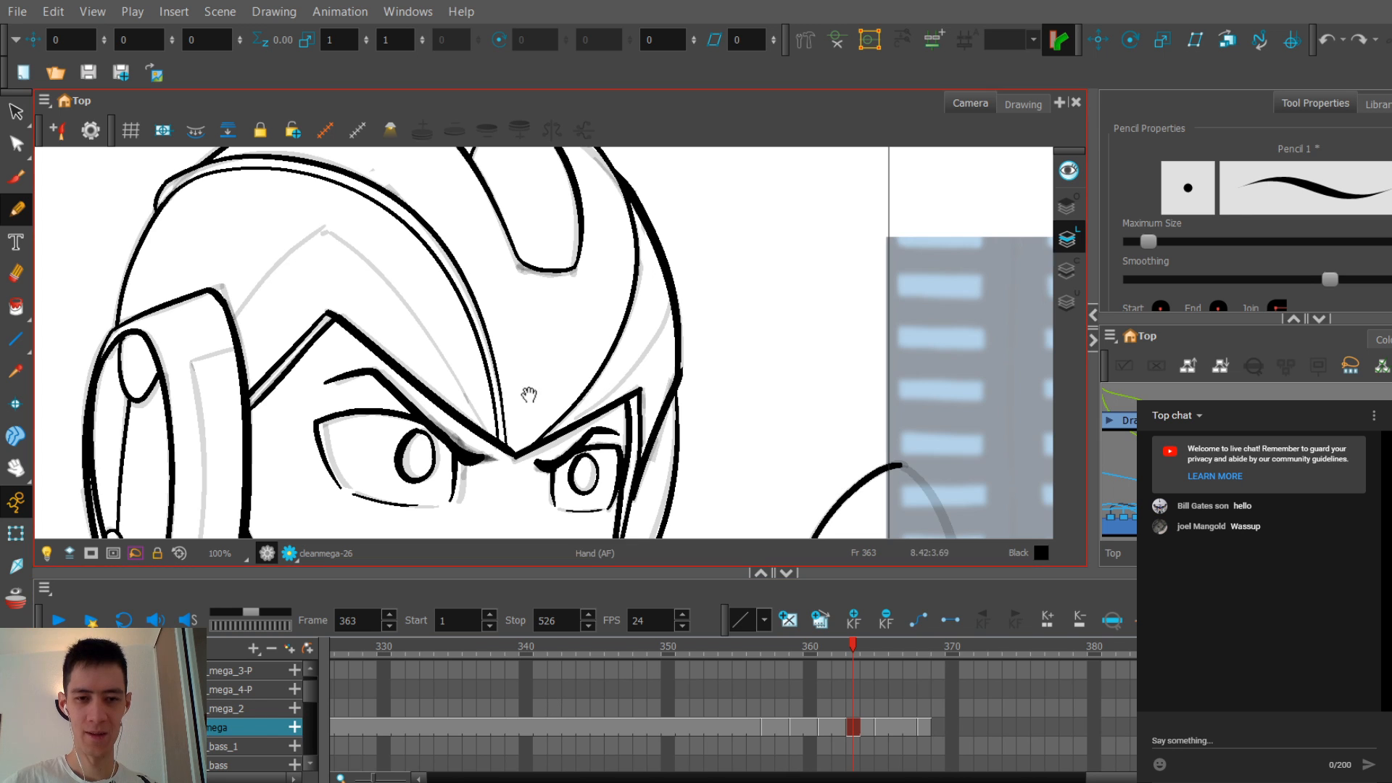
{"action": "key", "text": "comma"}
{"action": "key", "text": "2"}
{"action": "key", "text": "period"}
{"action": "key", "text": "comma"}
{"action": "key", "text": "comma"}
{"action": "key", "text": "period"}
{"action": "key", "text": "period"}
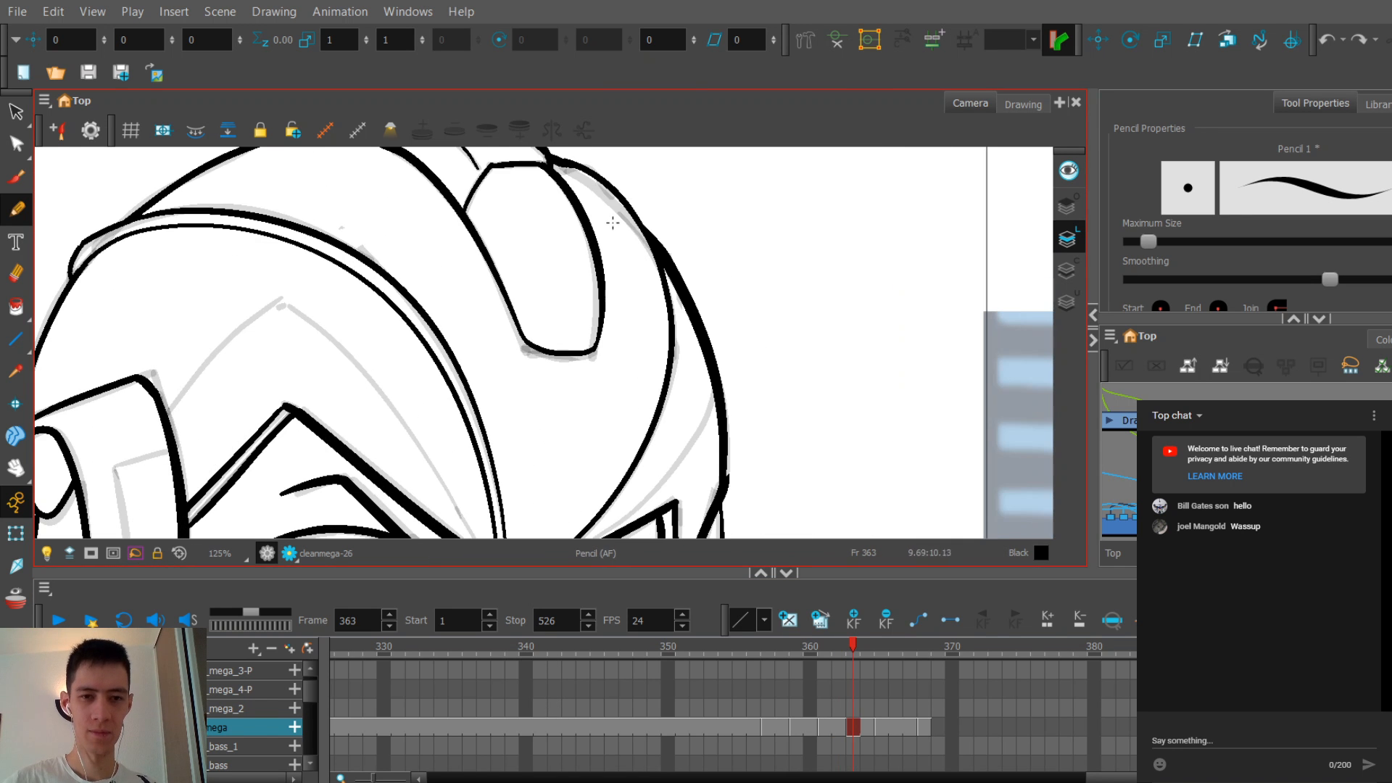
{"action": "mouse_move", "coordinate": [563, 177]}
{"action": "left_mouse_down"}
{"action": "mouse_move", "coordinate": [625, 251]}
{"action": "mouse_move", "coordinate": [652, 323]}
{"action": "mouse_move", "coordinate": [617, 440]}
{"action": "left_mouse_up"}
{"action": "key", "text": "ctrl+z"}
{"action": "key", "text": "ctrl+z"}
{"action": "key", "text": "ctrl+z"}
{"action": "left_click_drag", "start_coordinate": [570, 167], "coordinate": [615, 416]}
{"action": "key", "text": "ctrl+z"}
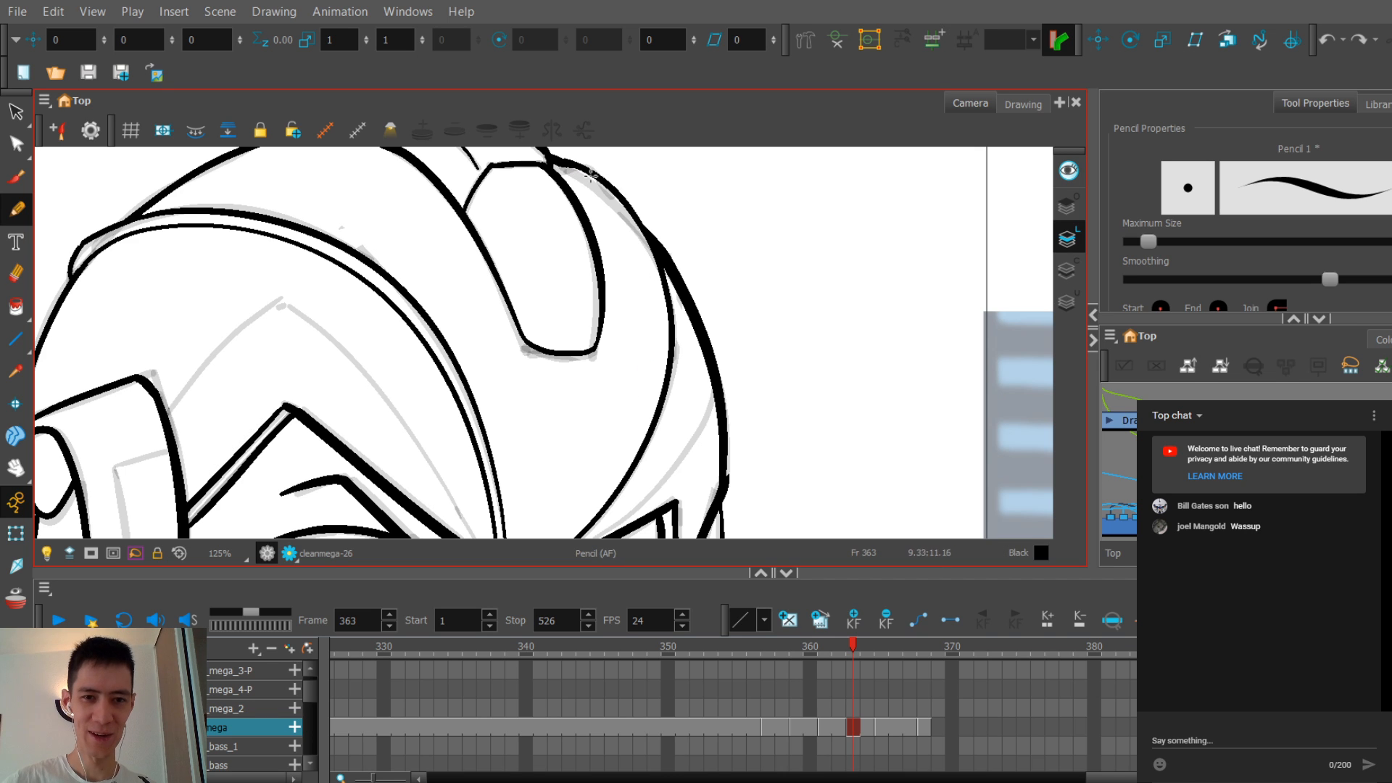
{"action": "mouse_move", "coordinate": [565, 165]}
{"action": "left_mouse_down"}
{"action": "mouse_move", "coordinate": [624, 444]}
{"action": "mouse_move", "coordinate": [588, 176]}
{"action": "mouse_move", "coordinate": [602, 505]}
{"action": "left_mouse_up"}
{"action": "key", "text": "ctrl+z"}
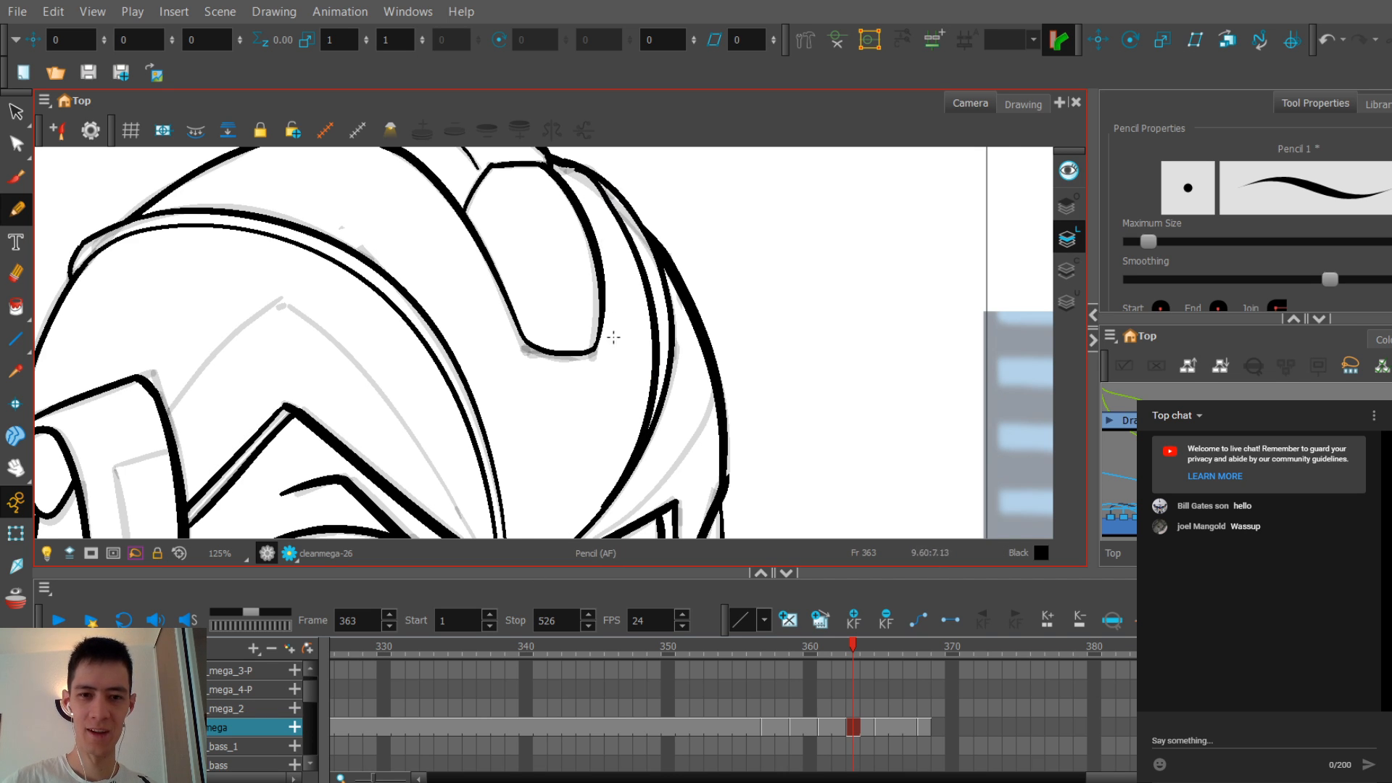
{"action": "left_click_drag", "start_coordinate": [606, 421], "coordinate": [628, 393]}
{"action": "key", "text": "ctrl+z"}
{"action": "left_click_drag", "start_coordinate": [572, 496], "coordinate": [721, 363]}
{"action": "key", "text": "ctrl+z"}
{"action": "left_click_drag", "start_coordinate": [625, 455], "coordinate": [661, 418]}
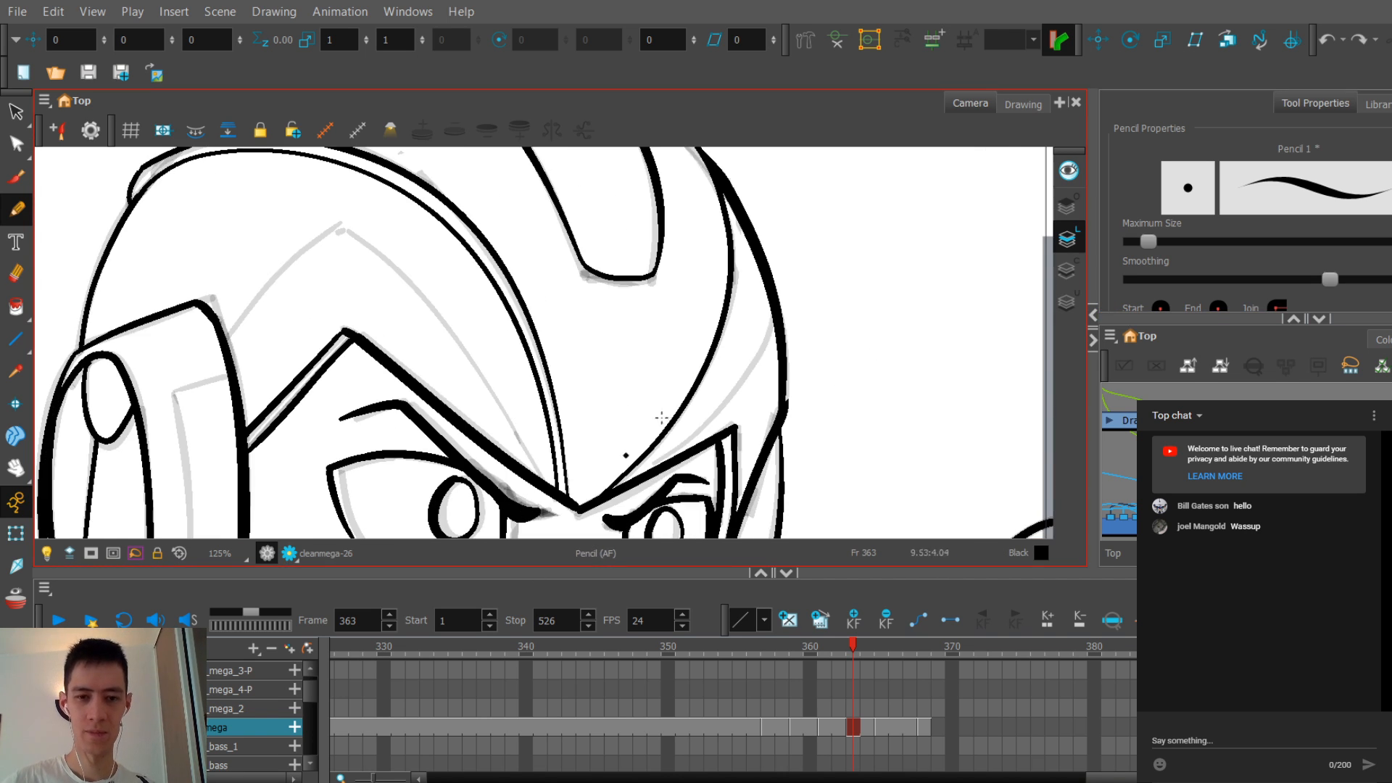
{"action": "mouse_move", "coordinate": [584, 494]}
{"action": "left_mouse_down"}
{"action": "mouse_move", "coordinate": [684, 390]}
{"action": "mouse_move", "coordinate": [753, 243]}
{"action": "left_mouse_up"}
{"action": "key", "text": "ctrl+z"}
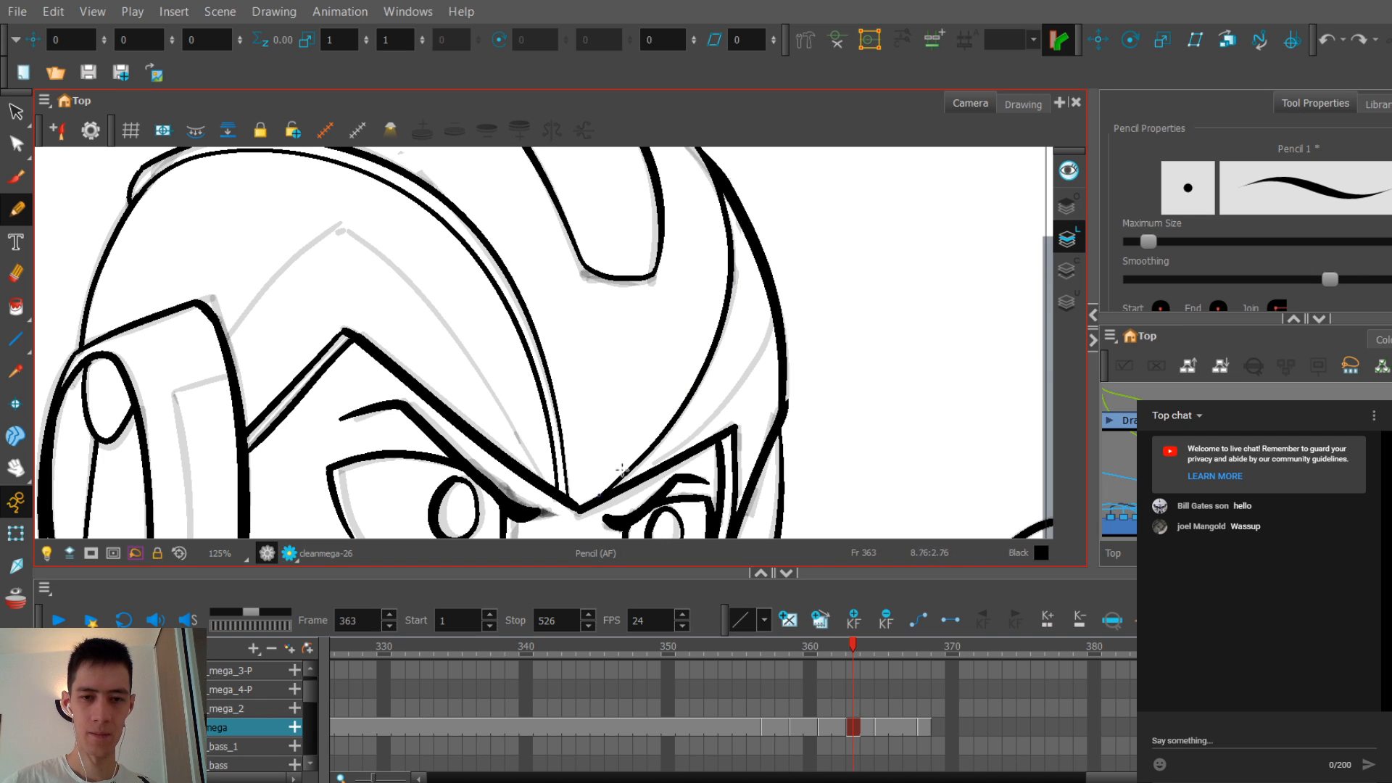
{"action": "mouse_move", "coordinate": [596, 498]}
{"action": "left_mouse_down"}
{"action": "mouse_move", "coordinate": [725, 264]}
{"action": "mouse_move", "coordinate": [732, 205]}
{"action": "mouse_move", "coordinate": [697, 190]}
{"action": "mouse_move", "coordinate": [637, 476]}
{"action": "left_mouse_up"}
{"action": "key", "text": "ctrl+z"}
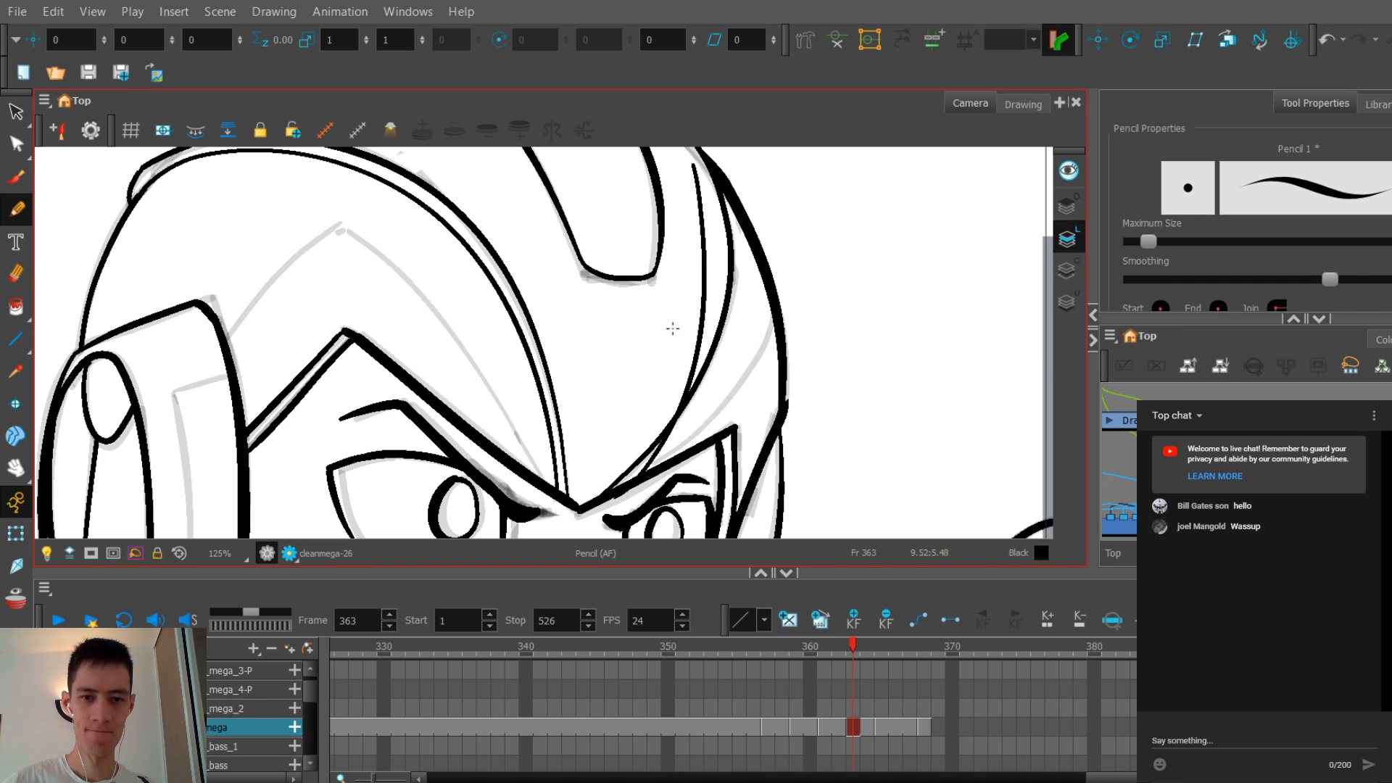
{"action": "key", "text": "ctrl+z"}
{"action": "left_click_drag", "start_coordinate": [706, 161], "coordinate": [638, 475]}
{"action": "key", "text": "ctrl+z"}
{"action": "left_click_drag", "start_coordinate": [703, 183], "coordinate": [593, 499]}
{"action": "scroll", "coordinate": [696, 239], "scroll_direction": "up", "scroll_amount": 2}
{"action": "key", "text": "ctrl+z"}
Step: Draw an inner line inside the right seam curve, from the helmet's upper right edge down to just above the brow point
{"action": "left_click_drag", "start_coordinate": [666, 230], "coordinate": [671, 259]}
{"action": "key", "text": "1"}
{"action": "mouse_move", "coordinate": [604, 187]}
{"action": "left_mouse_down"}
{"action": "mouse_move", "coordinate": [647, 232]}
{"action": "mouse_move", "coordinate": [629, 486]}
{"action": "left_mouse_up"}
{"action": "key", "text": "ctrl+z"}
{"action": "key", "text": "ctrl+z"}
{"action": "left_click_drag", "start_coordinate": [610, 190], "coordinate": [574, 536]}
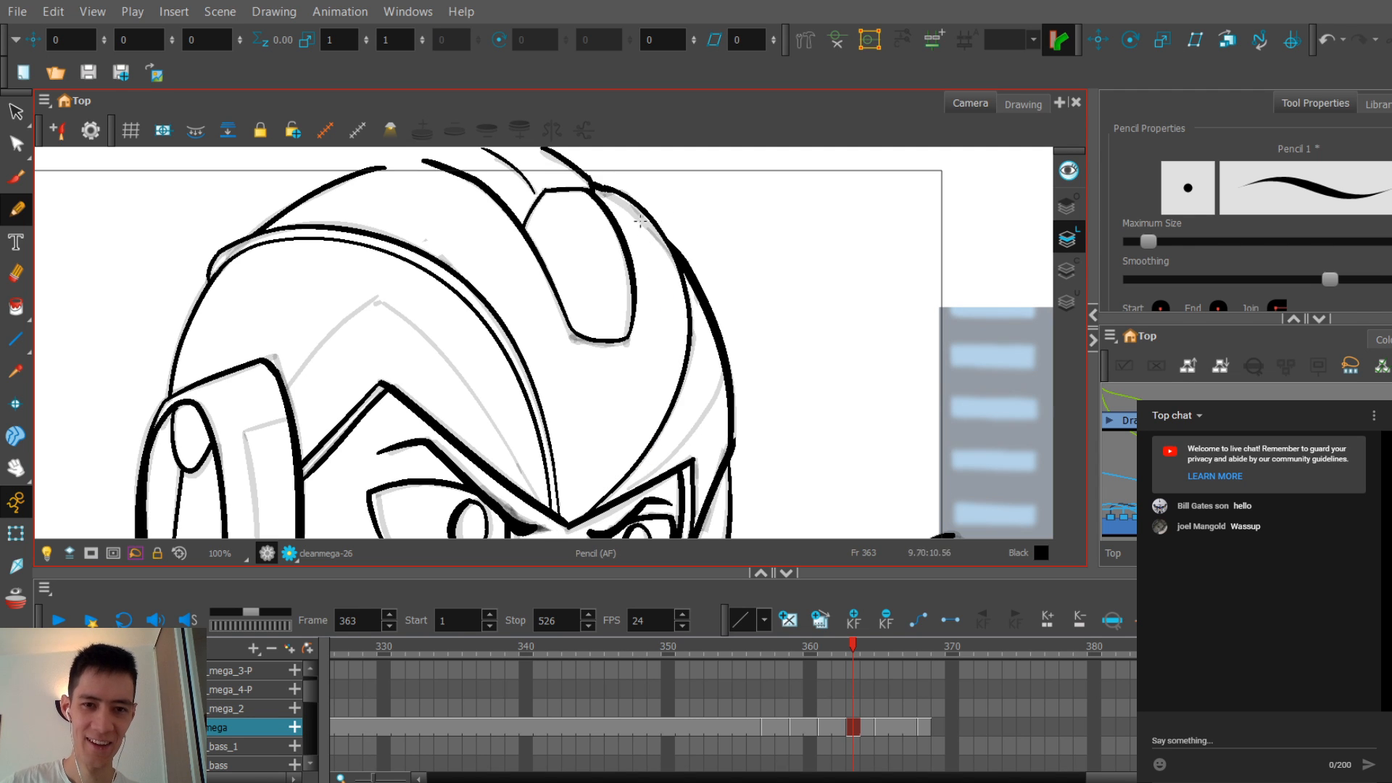
{"action": "left_click_drag", "start_coordinate": [632, 212], "coordinate": [643, 470]}
{"action": "key", "text": "ctrl+z"}
{"action": "mouse_move", "coordinate": [643, 212]}
{"action": "left_mouse_down"}
{"action": "mouse_move", "coordinate": [668, 326]}
{"action": "mouse_move", "coordinate": [627, 470]}
{"action": "left_mouse_up"}
{"action": "key", "text": "ctrl+z"}
{"action": "left_click_drag", "start_coordinate": [641, 216], "coordinate": [589, 486]}
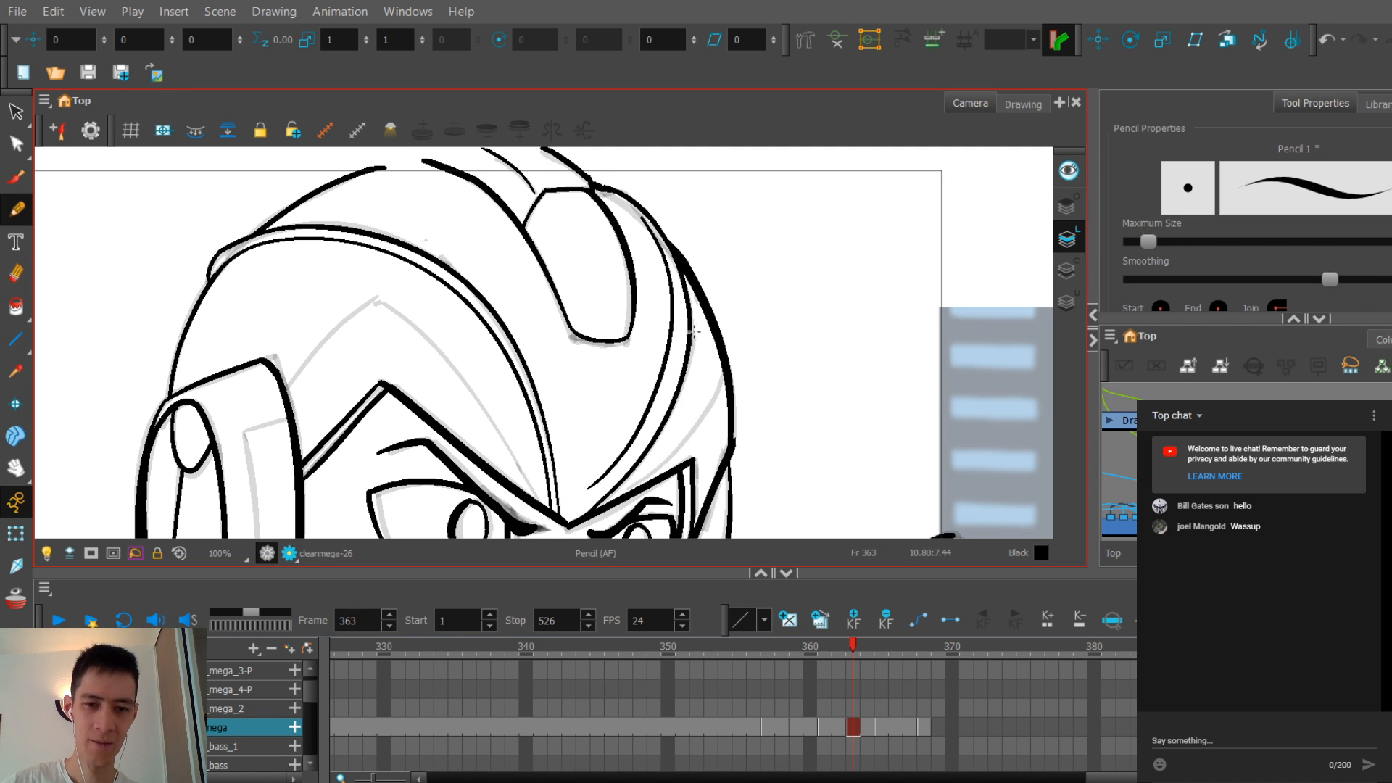
Step: Extend the new inner line's lower end with the Contour Editor so it reaches the right seam's foot near the brow point
{"action": "scroll", "coordinate": [645, 480], "scroll_direction": "up", "scroll_amount": 4}
{"action": "key", "text": "alt+s"}
{"action": "left_click", "coordinate": [555, 467]}
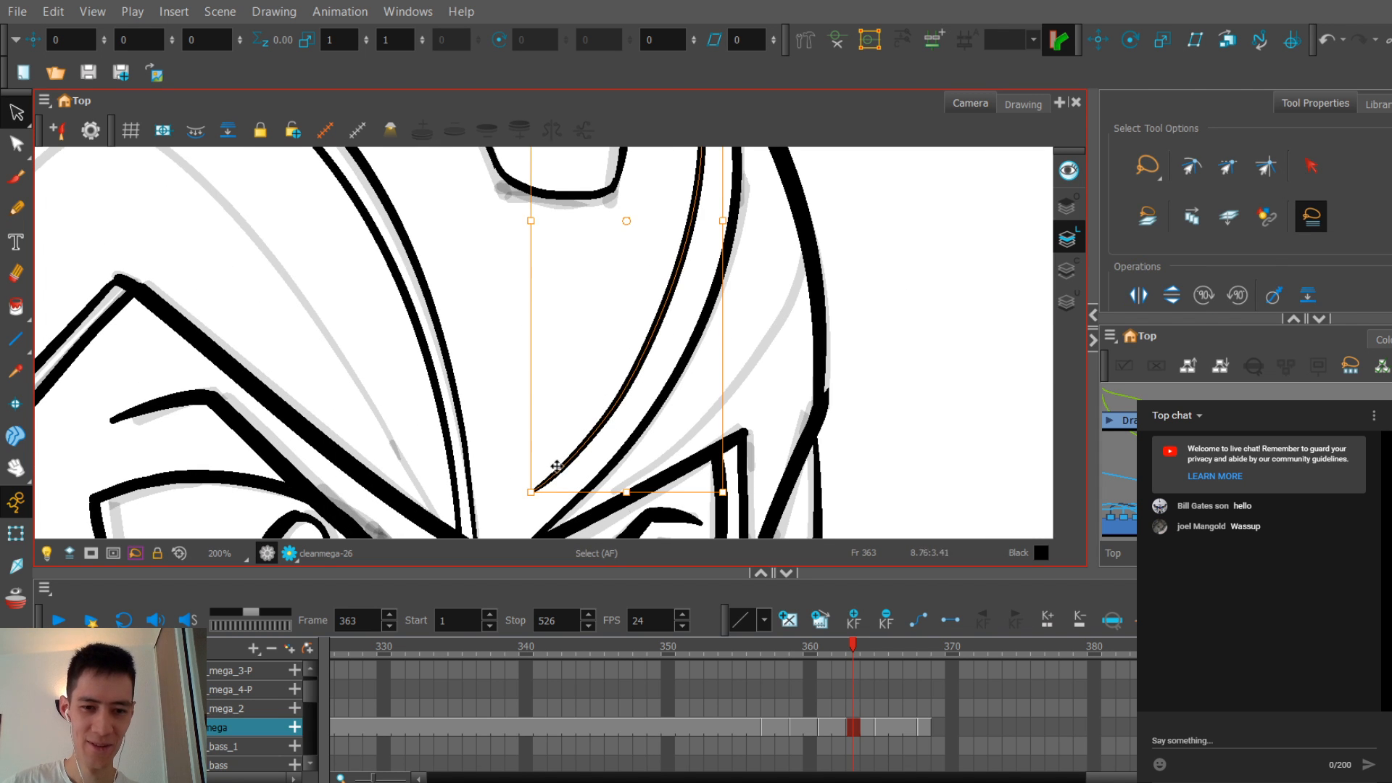
{"action": "scroll", "coordinate": [565, 434], "scroll_direction": "down", "scroll_amount": 1}
{"action": "key", "text": "alt+q"}
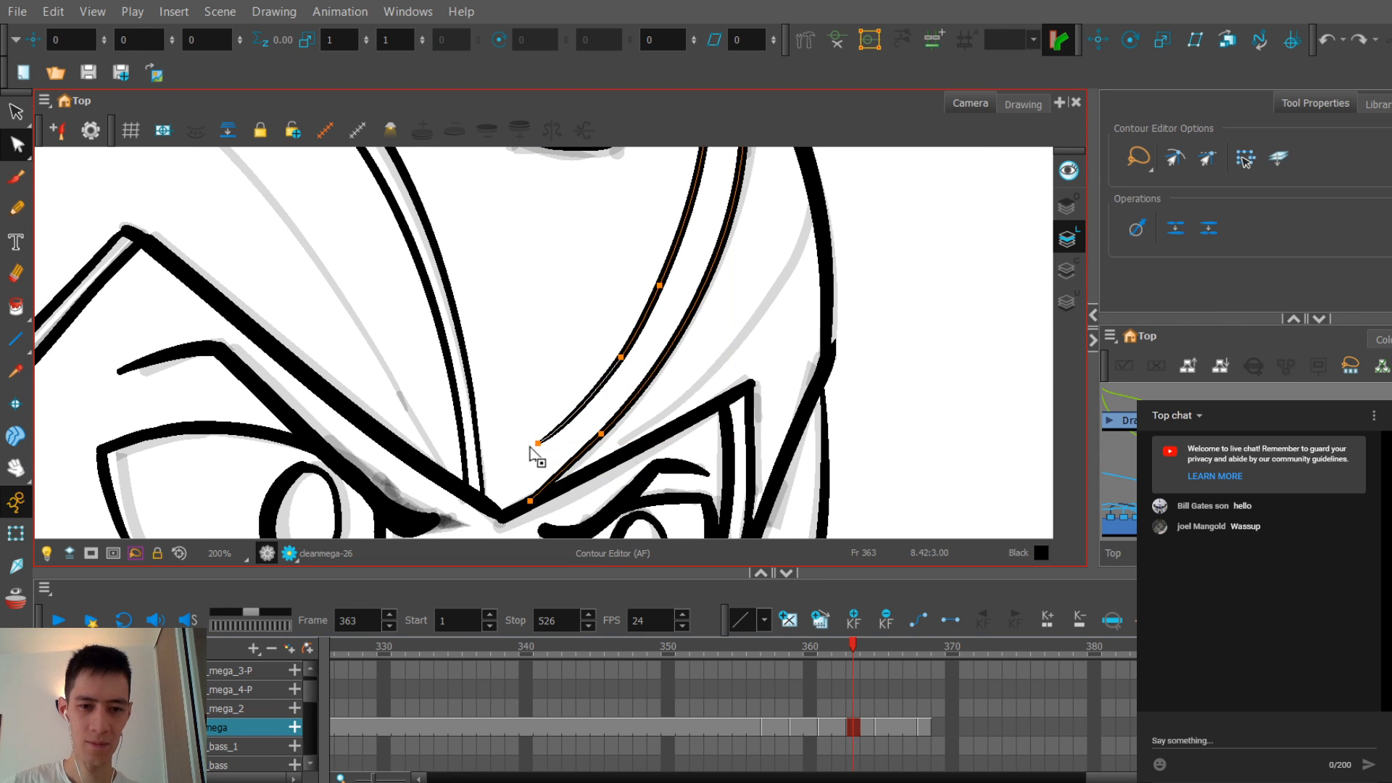
{"action": "left_click_drag", "start_coordinate": [535, 447], "coordinate": [528, 492]}
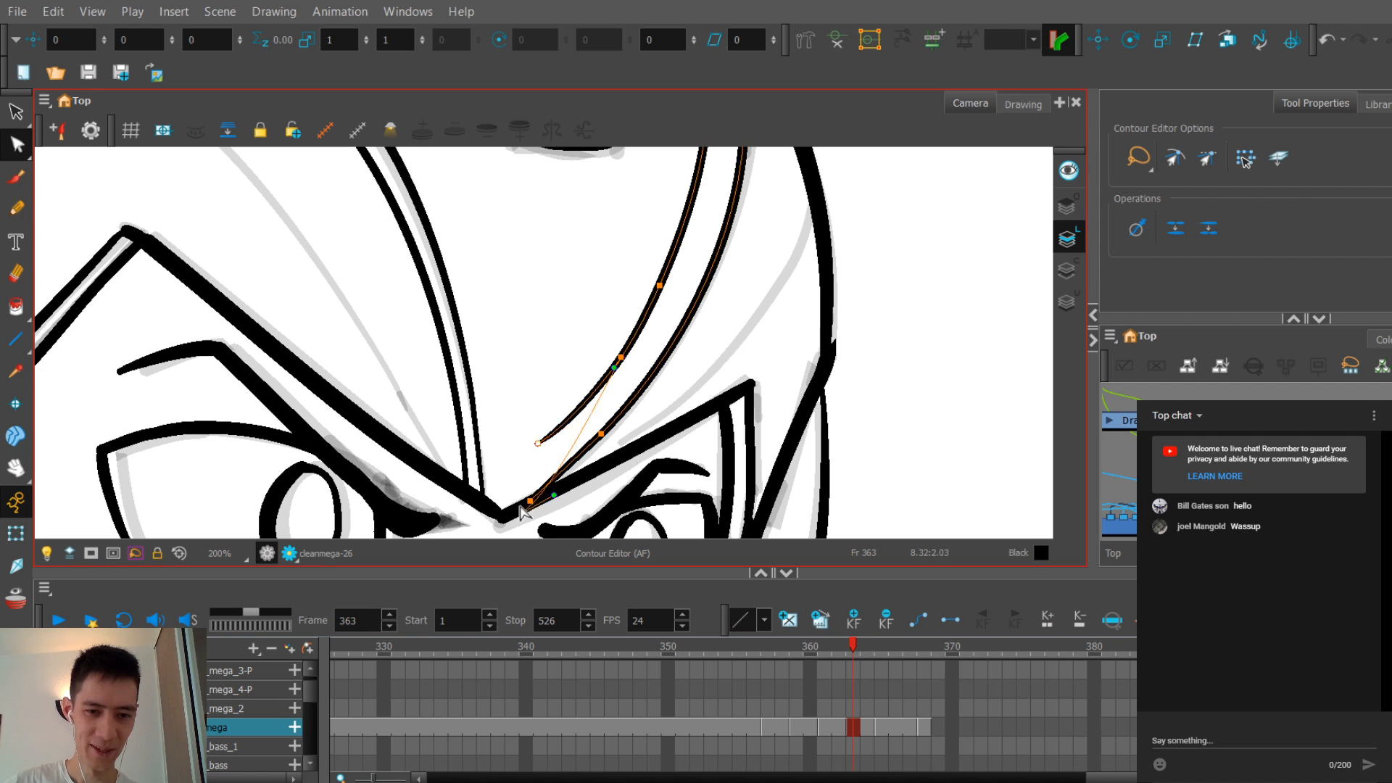
{"action": "left_click", "coordinate": [527, 481]}
{"action": "left_click", "coordinate": [528, 493]}
{"action": "key", "text": "ctrl+z"}
{"action": "key", "text": "ctrl+z"}
{"action": "key", "text": "ctrl+z"}
{"action": "key", "text": "ctrl+z"}
{"action": "key", "text": "ctrl+z"}
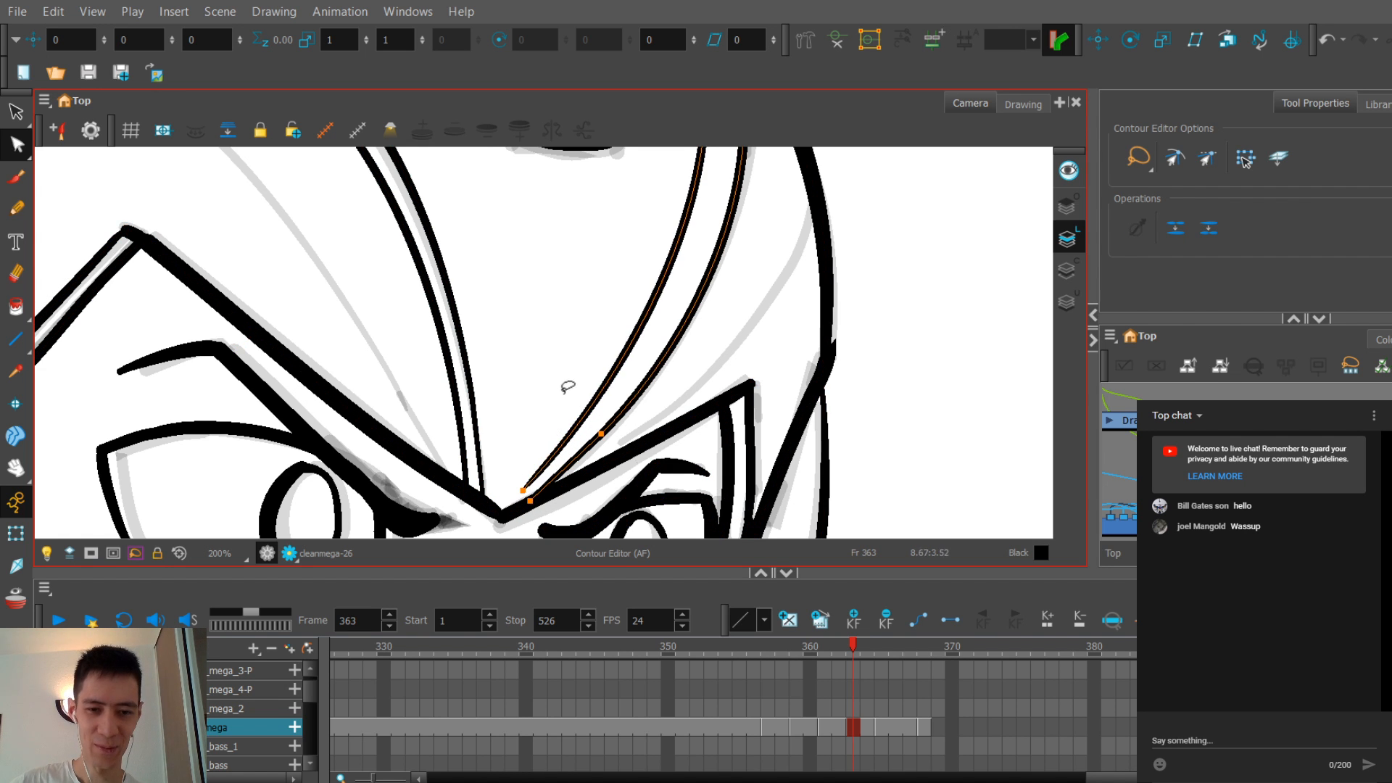
Step: Adjust the lower contour points of both right seam lines so their ends meet the helmet's brow edge beside its centre point
{"action": "scroll", "coordinate": [568, 386], "scroll_direction": "down", "scroll_amount": 2}
{"action": "left_click", "coordinate": [612, 367]}
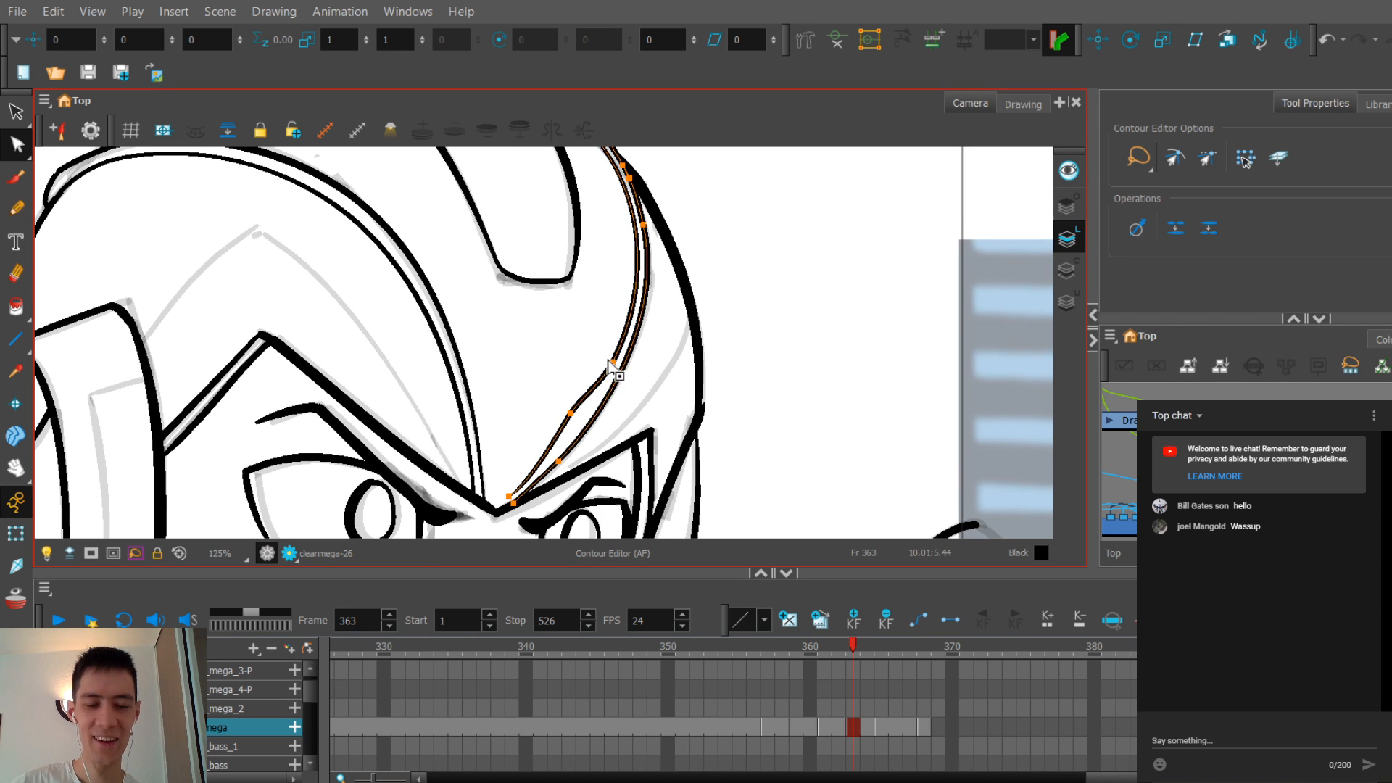
{"action": "scroll", "coordinate": [605, 381], "scroll_direction": "up", "scroll_amount": 1}
{"action": "scroll", "coordinate": [590, 399], "scroll_direction": "up", "scroll_amount": 1}
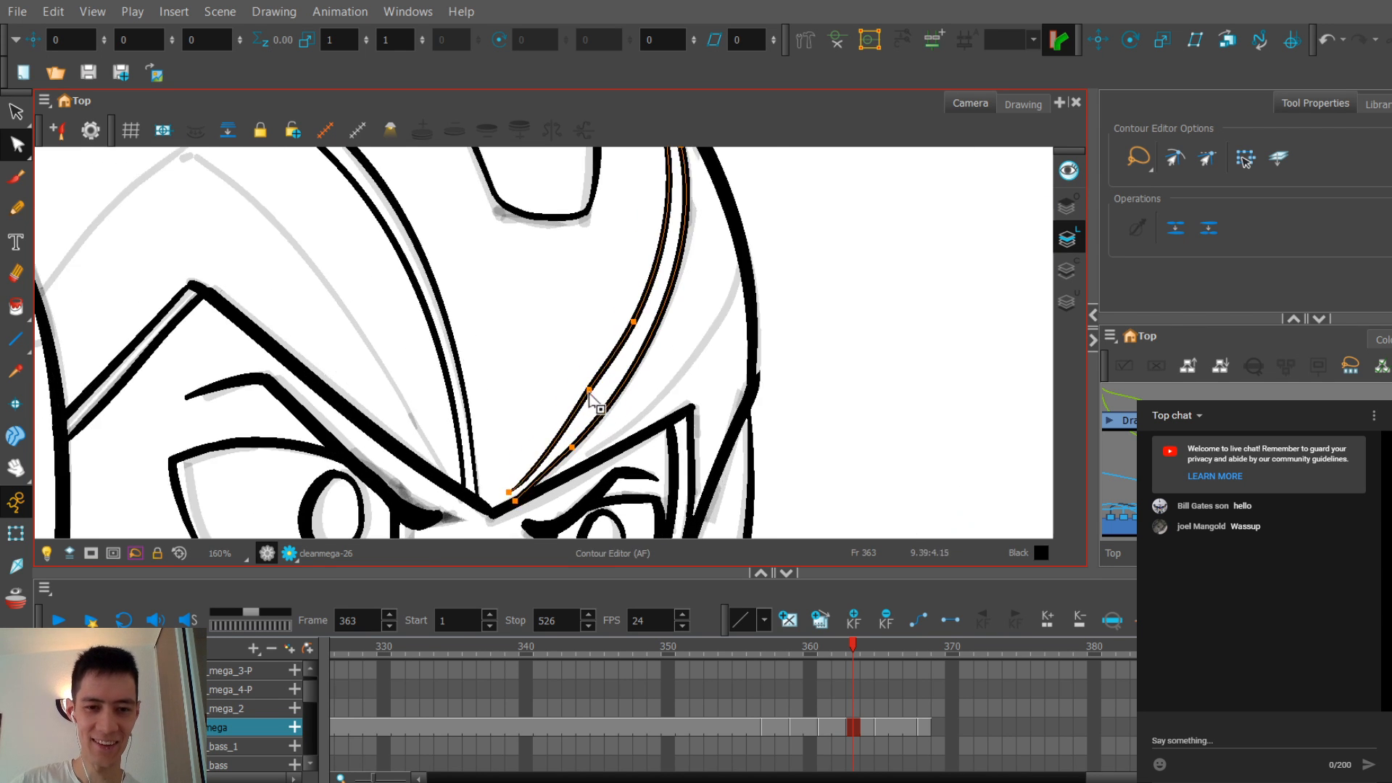
{"action": "scroll", "coordinate": [590, 397], "scroll_direction": "up", "scroll_amount": 1}
{"action": "scroll", "coordinate": [609, 414], "scroll_direction": "up", "scroll_amount": 1}
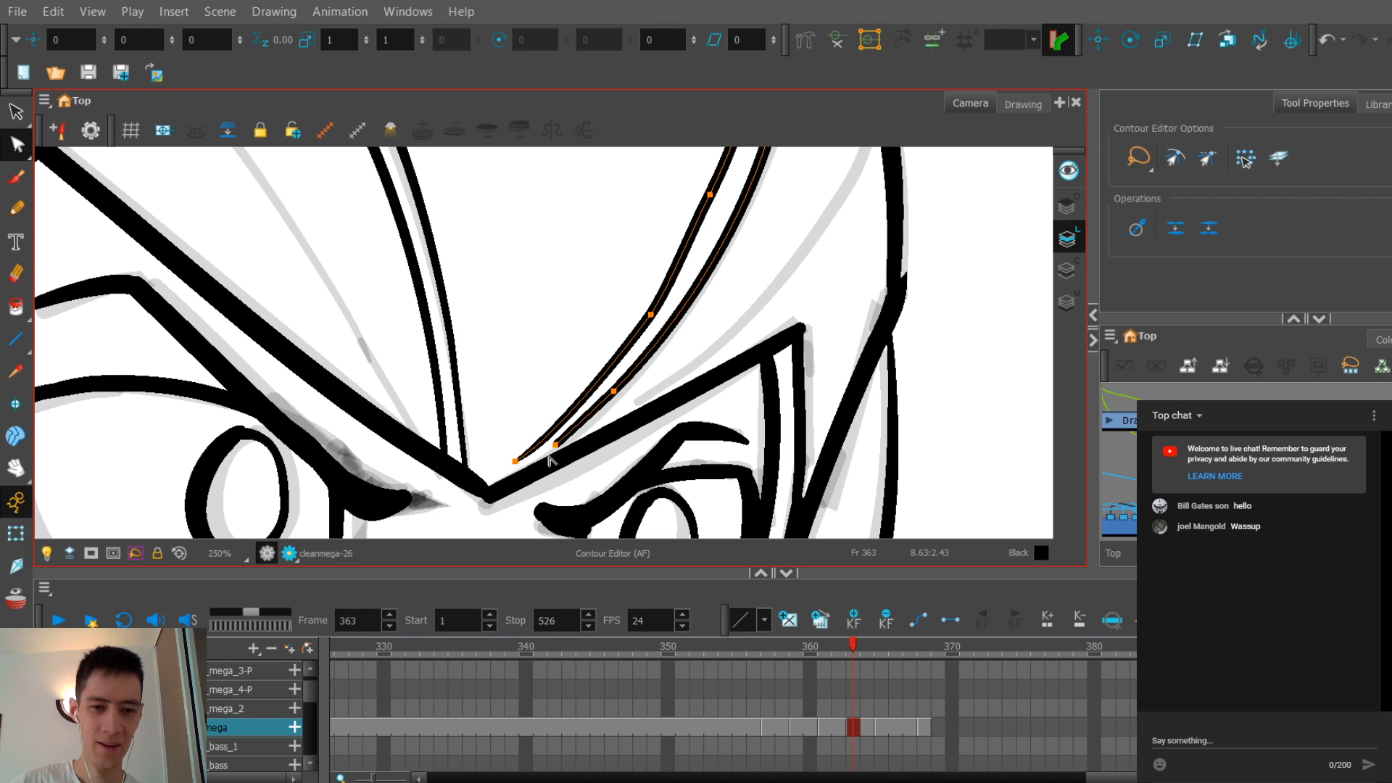
{"action": "key", "text": "ctrl+a"}
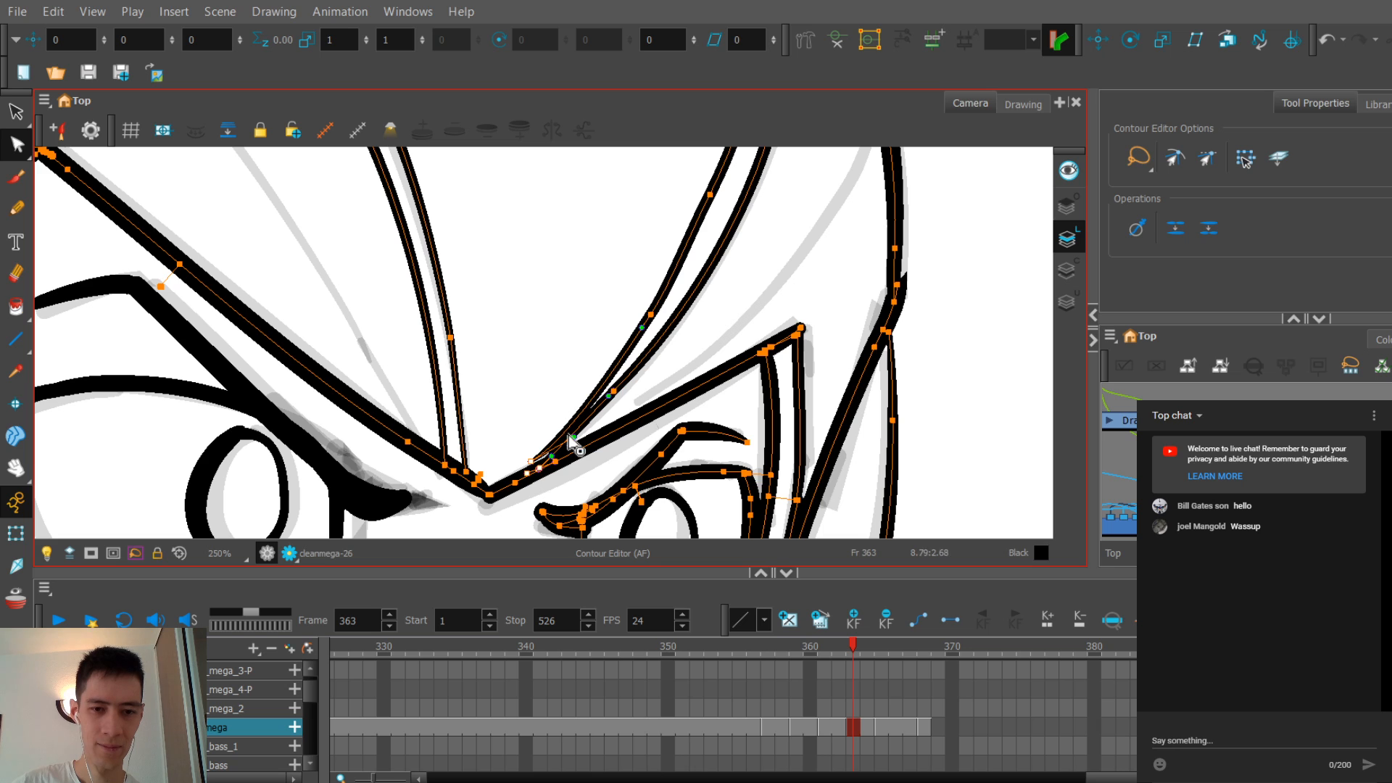
{"action": "key", "text": "Delete"}
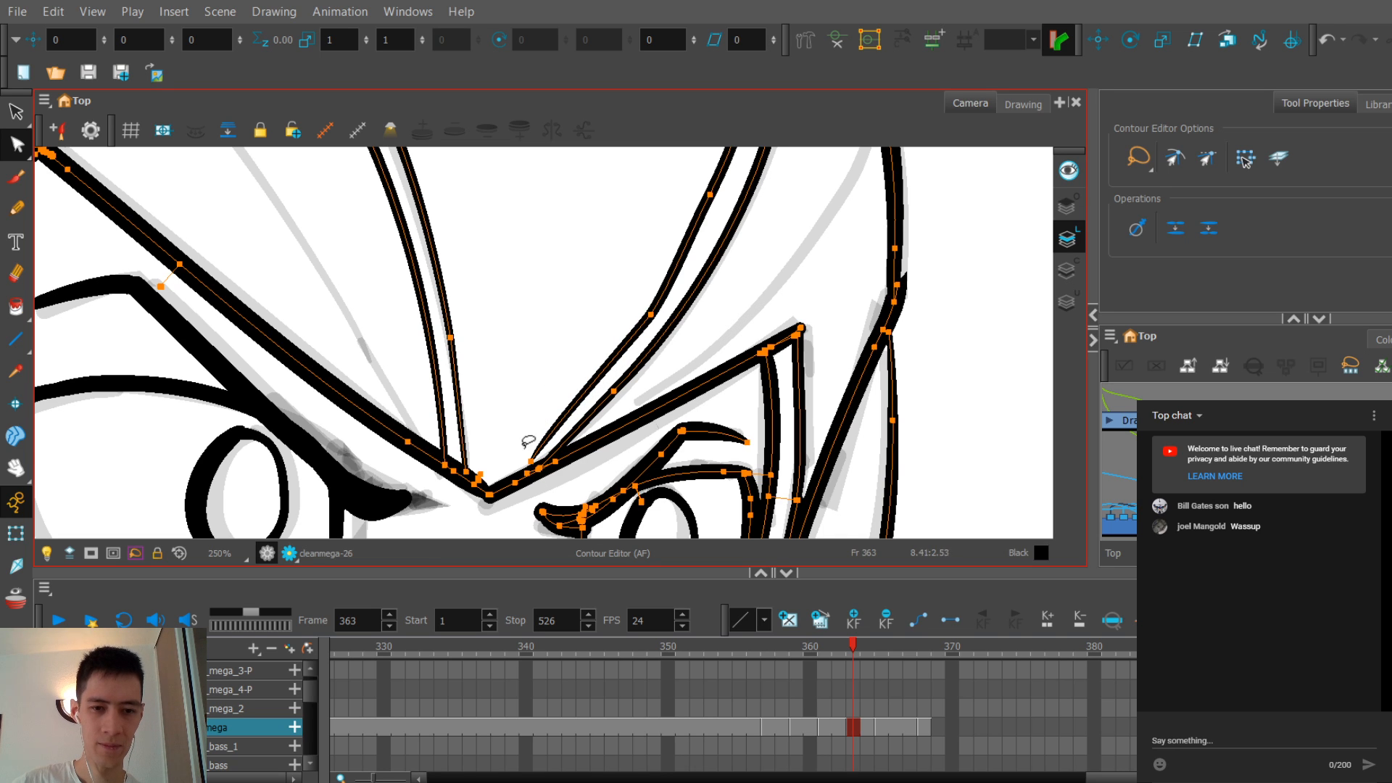
Step: Smooth the bend in the lower half of the right inner seam line by adjusting its contour points with the Contour Editor
{"action": "left_click", "coordinate": [543, 377]}
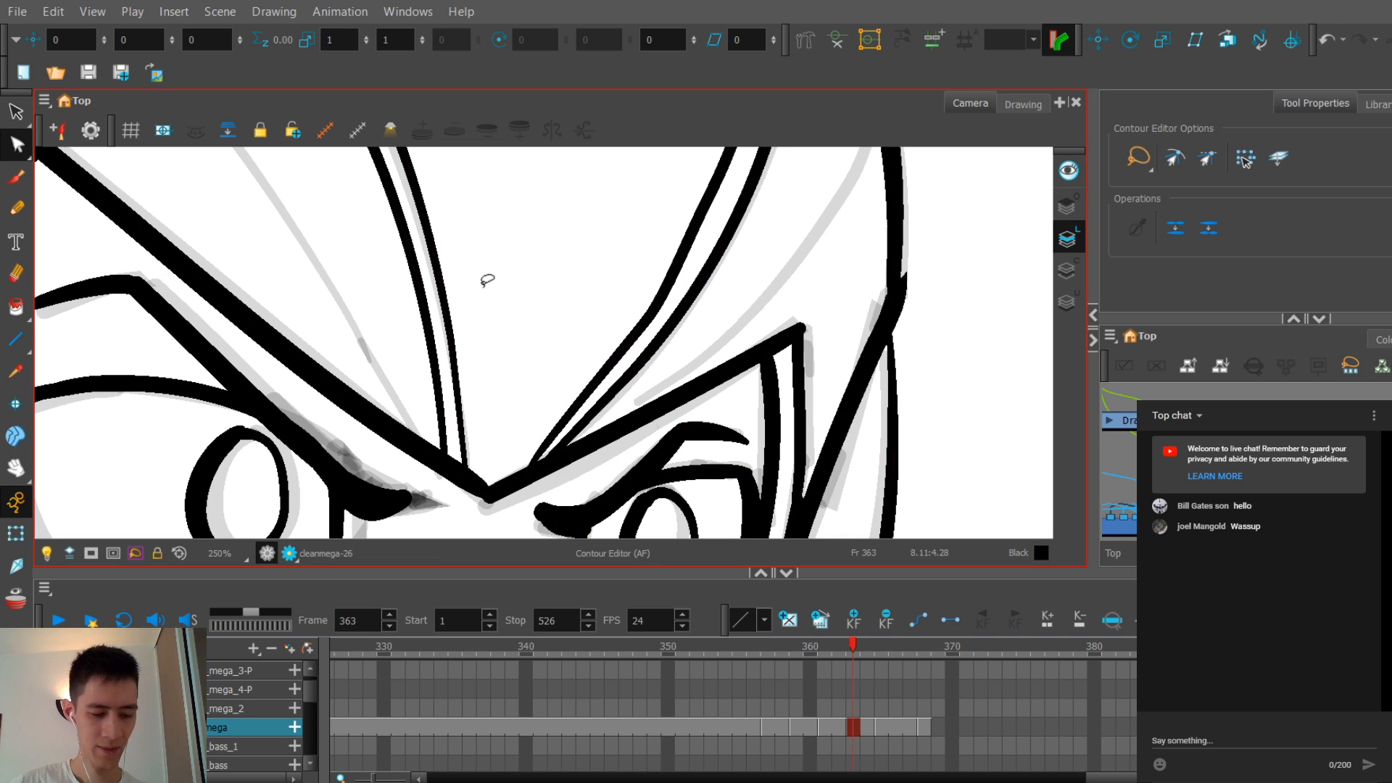
{"action": "scroll", "coordinate": [488, 281], "scroll_direction": "down", "scroll_amount": 3}
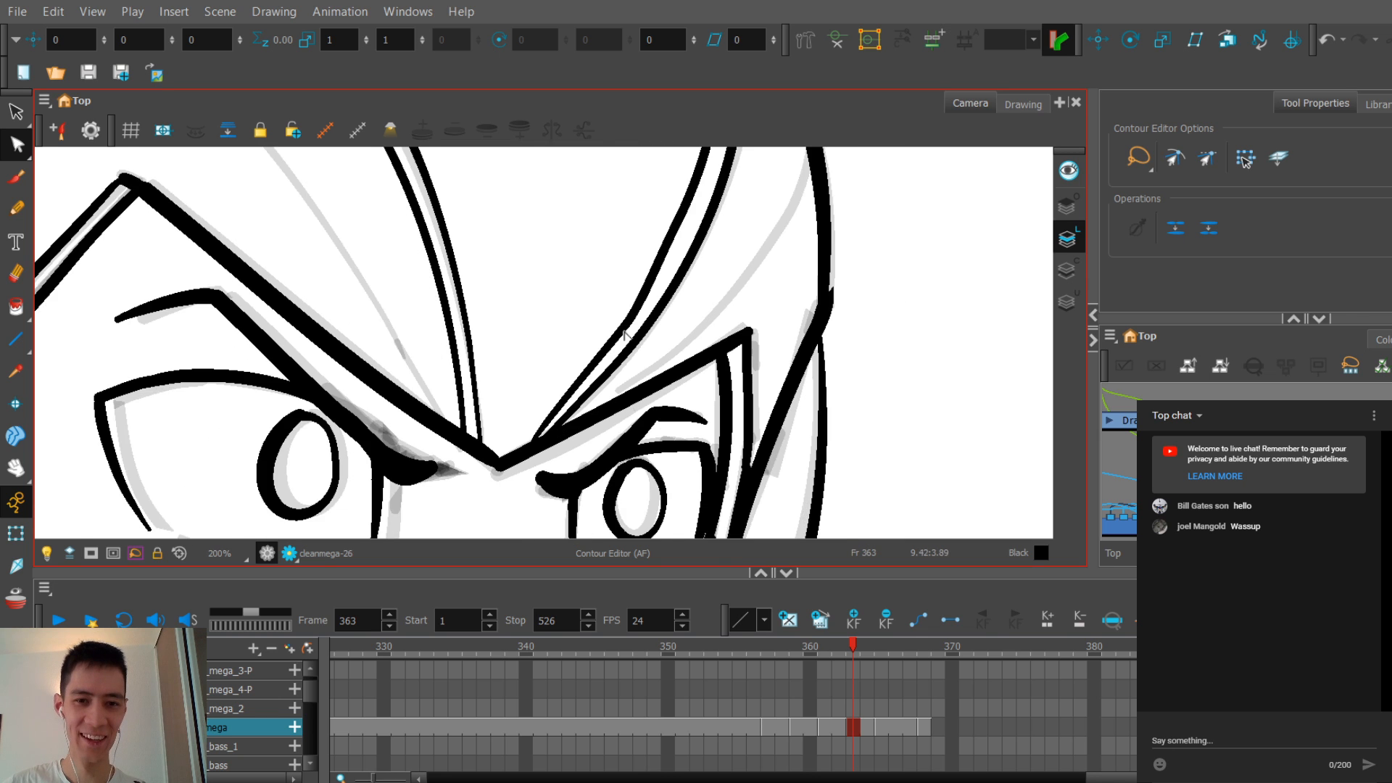
{"action": "scroll", "coordinate": [581, 271], "scroll_direction": "up", "scroll_amount": 1}
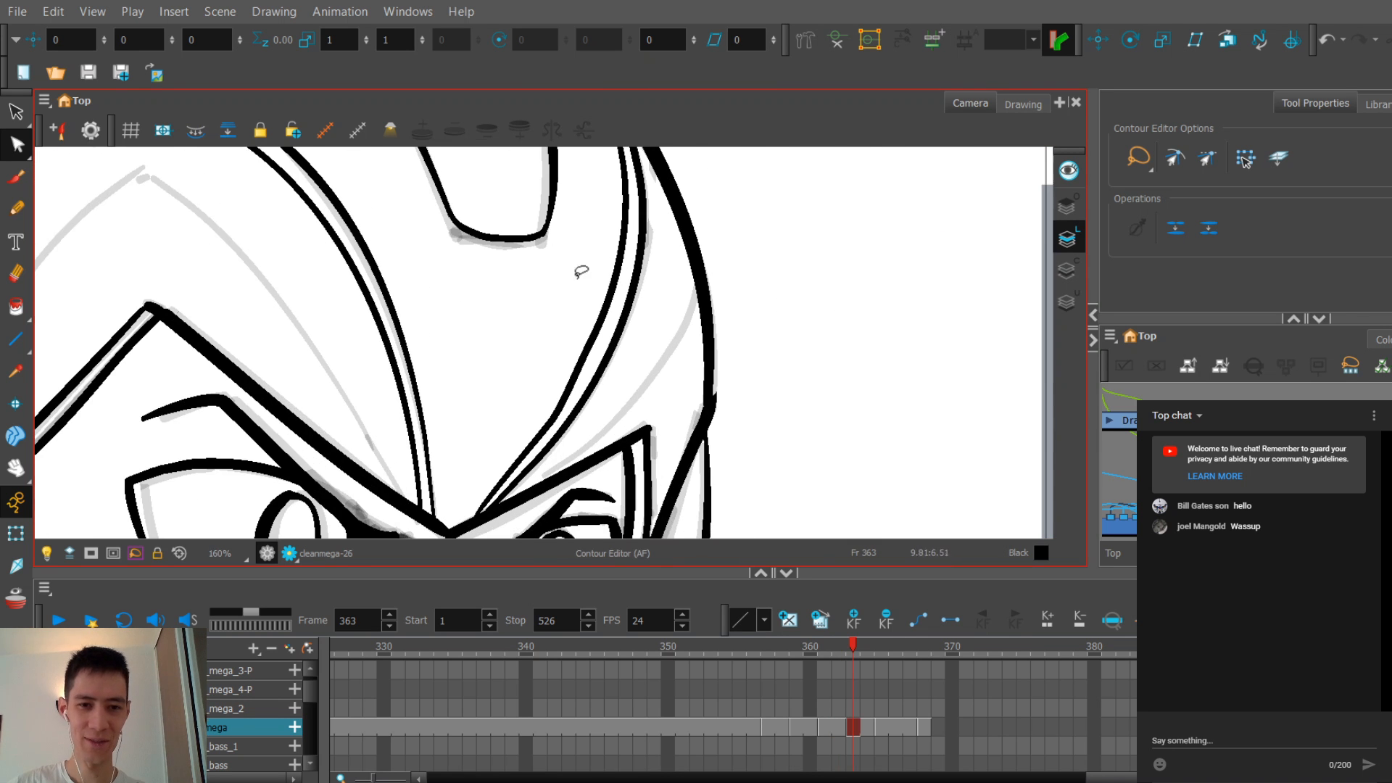
{"action": "left_click", "coordinate": [584, 349]}
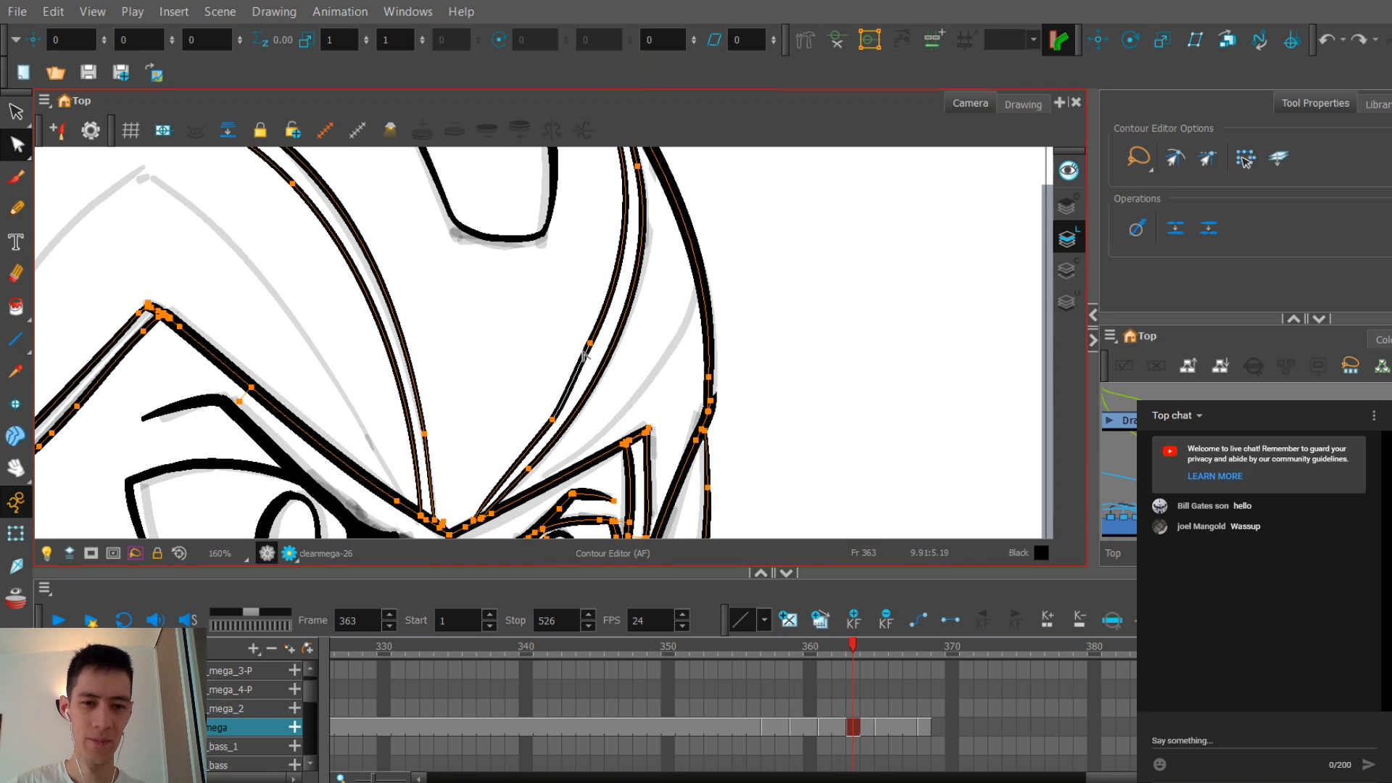
{"action": "left_click_drag", "start_coordinate": [586, 355], "coordinate": [587, 354]}
{"action": "scroll", "coordinate": [589, 355], "scroll_direction": "down", "scroll_amount": 3}
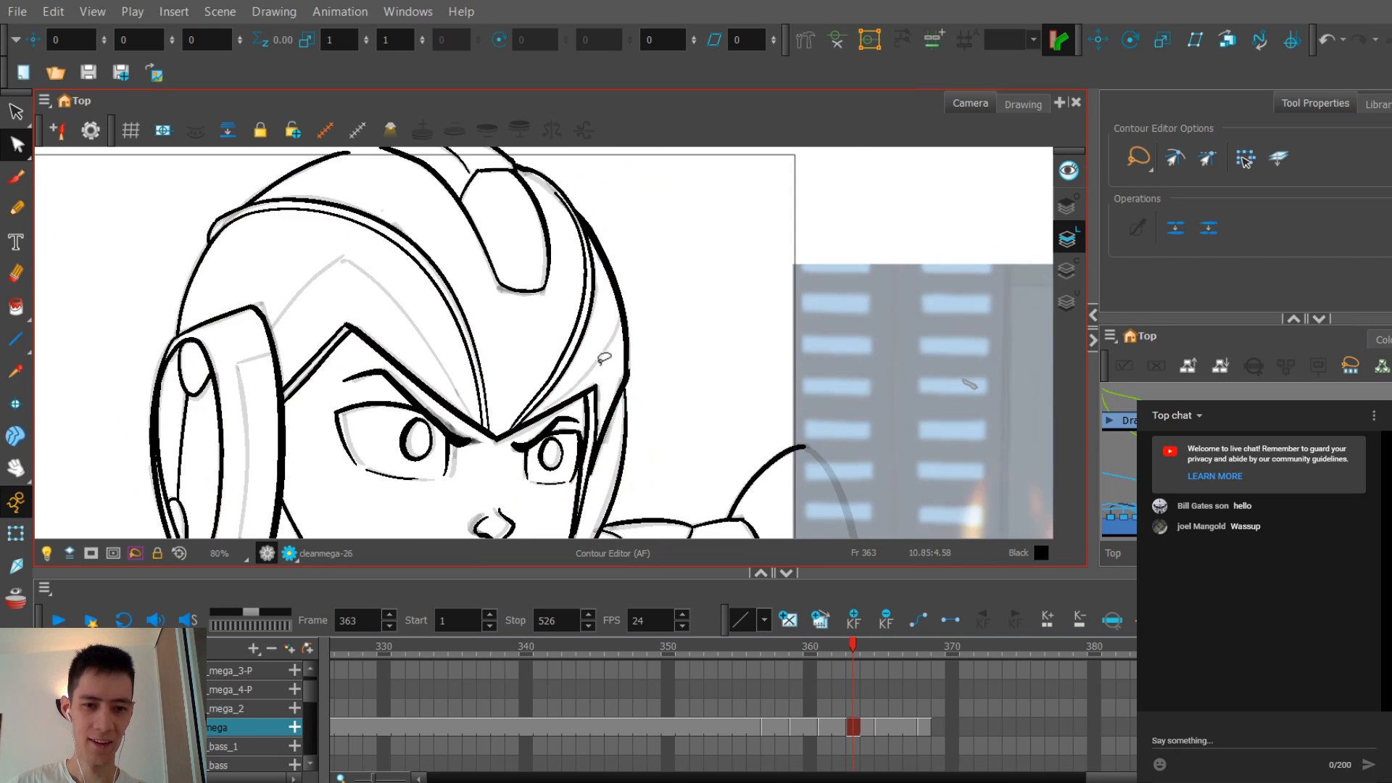
{"action": "scroll", "coordinate": [603, 358], "scroll_direction": "up", "scroll_amount": 3}
{"action": "scroll", "coordinate": [576, 372], "scroll_direction": "up", "scroll_amount": 1}
{"action": "mouse_move", "coordinate": [559, 424]}
{"action": "left_mouse_down"}
{"action": "mouse_move", "coordinate": [638, 217]}
{"action": "mouse_move", "coordinate": [508, 450]}
{"action": "mouse_move", "coordinate": [570, 376]}
{"action": "left_mouse_up"}
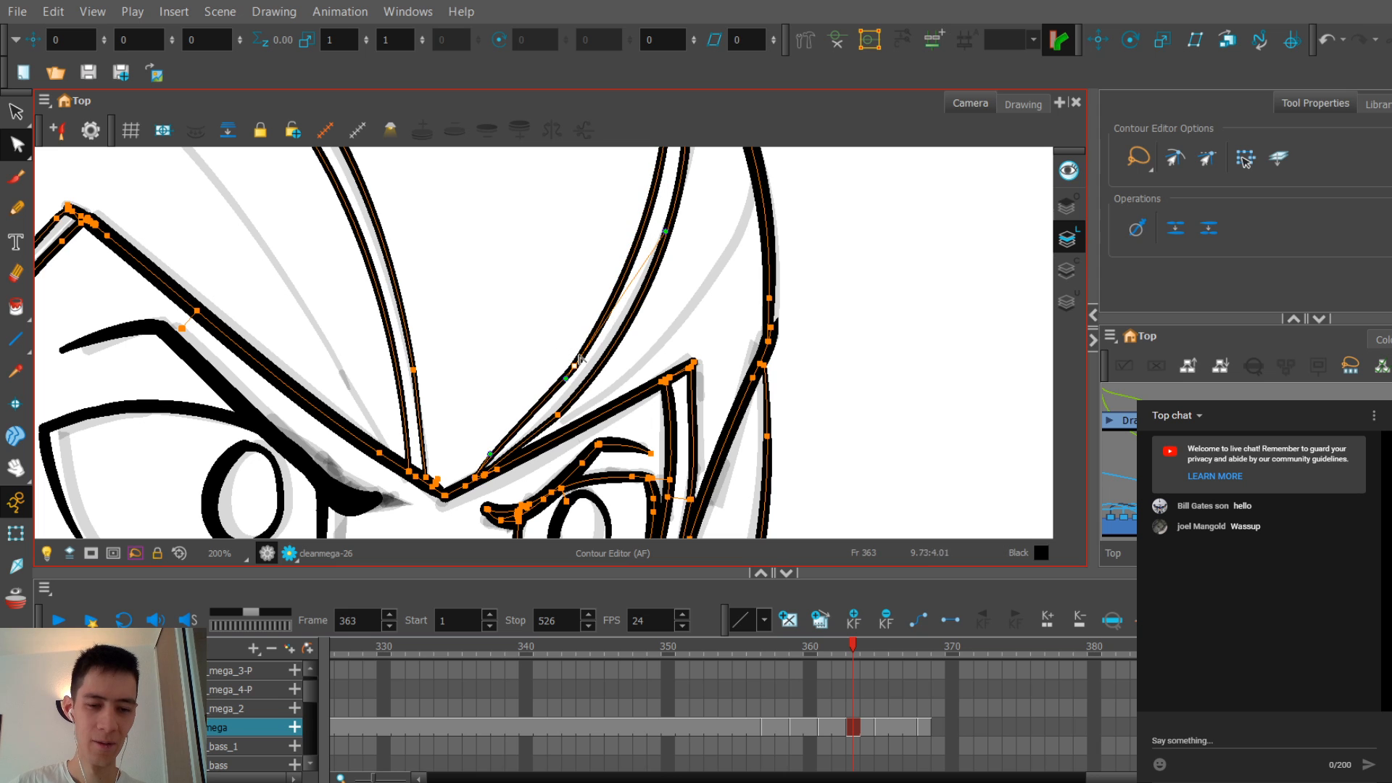
Step: Adjust the lower end of the right outer seam line so it curves into the brow edge
{"action": "left_click_drag", "start_coordinate": [505, 438], "coordinate": [534, 429]}
{"action": "scroll", "coordinate": [559, 416], "scroll_direction": "up", "scroll_amount": 2}
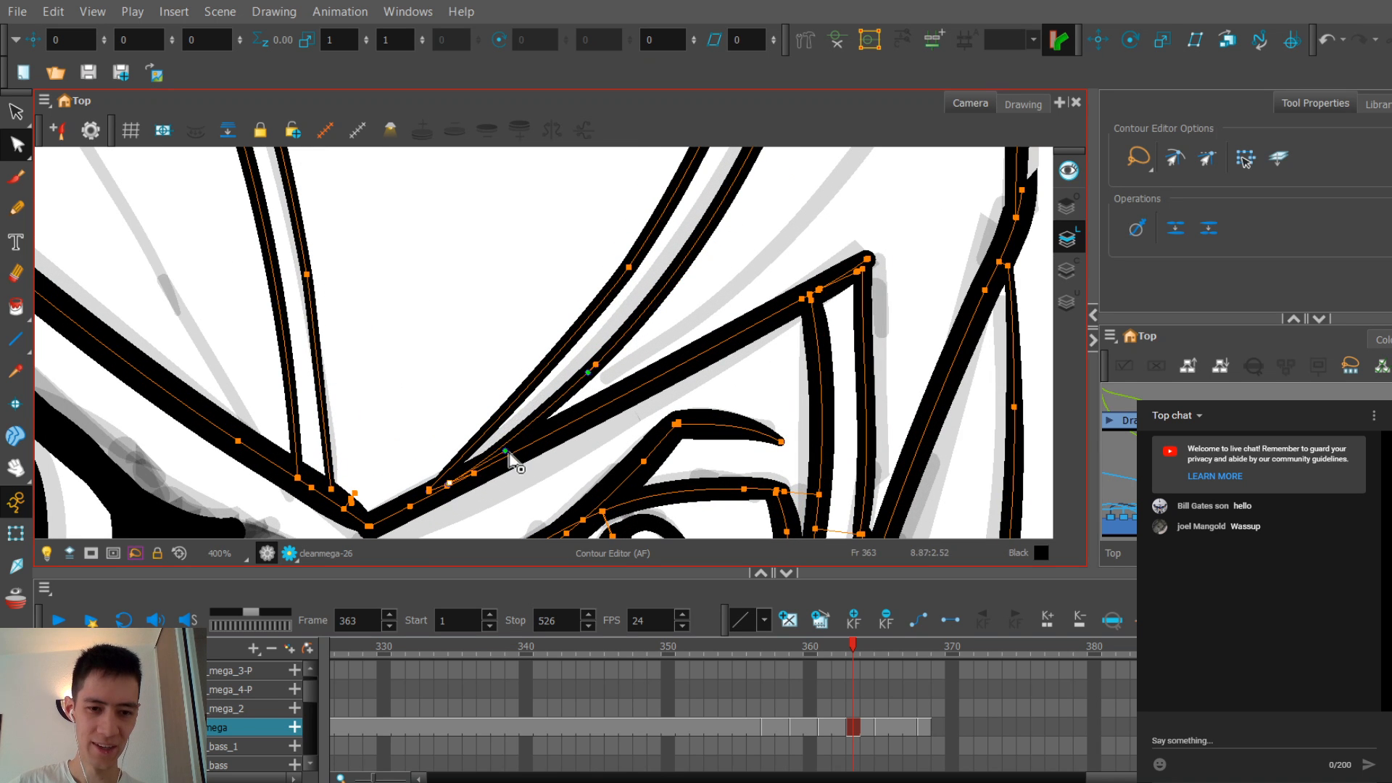
{"action": "scroll", "coordinate": [493, 406], "scroll_direction": "down", "scroll_amount": 4}
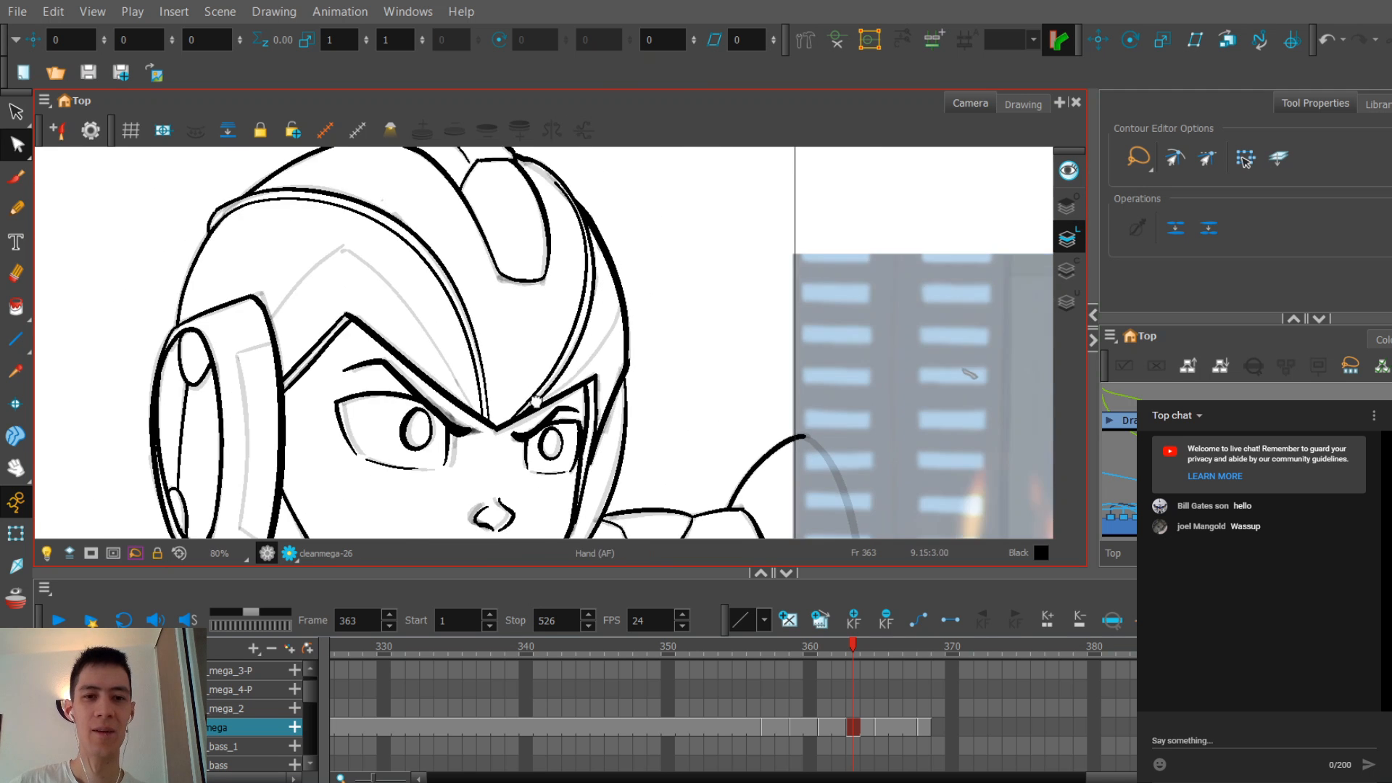
{"action": "scroll", "coordinate": [556, 397], "scroll_direction": "up", "scroll_amount": 2}
{"action": "scroll", "coordinate": [545, 391], "scroll_direction": "up", "scroll_amount": 2}
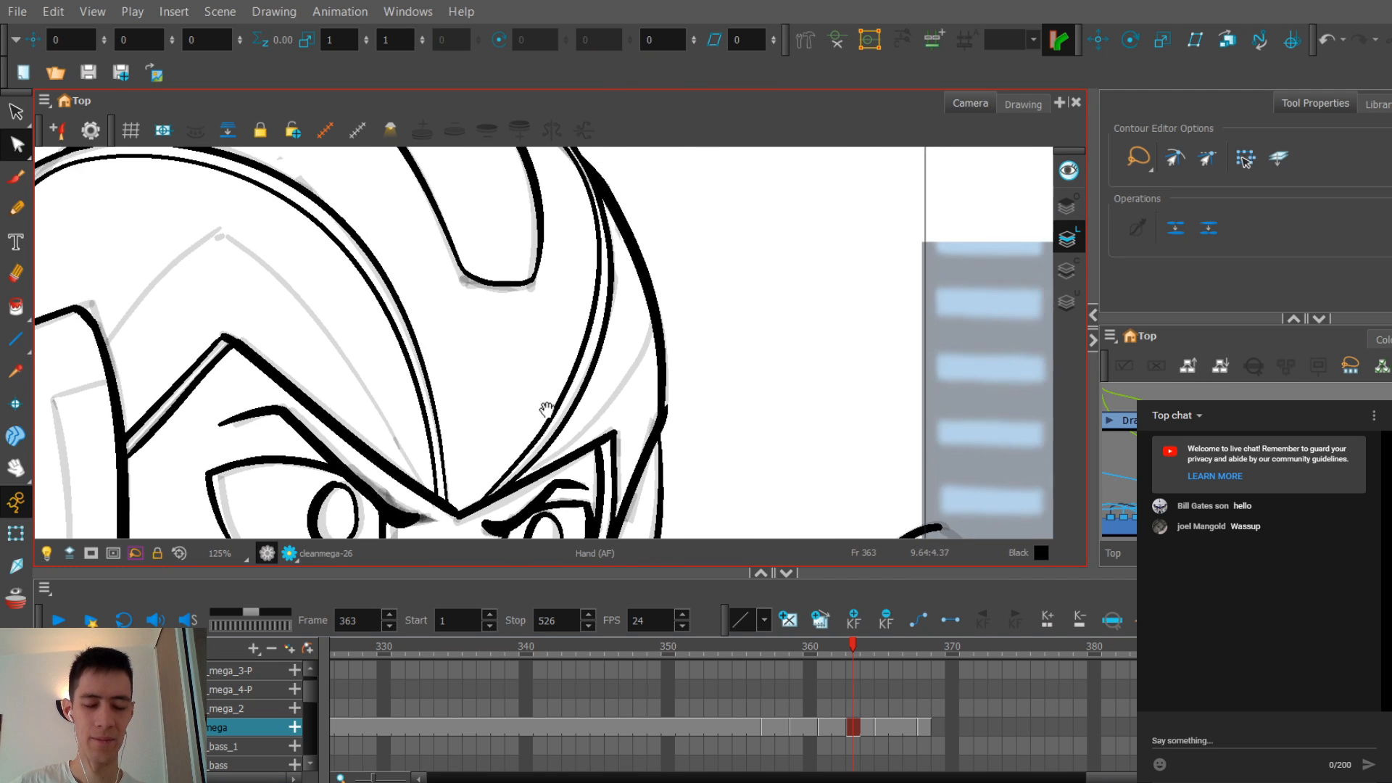
Step: Reshape the upper stretch of the right inner seam line from its top end beside the helmet's crest panel
{"action": "left_click", "coordinate": [567, 263]}
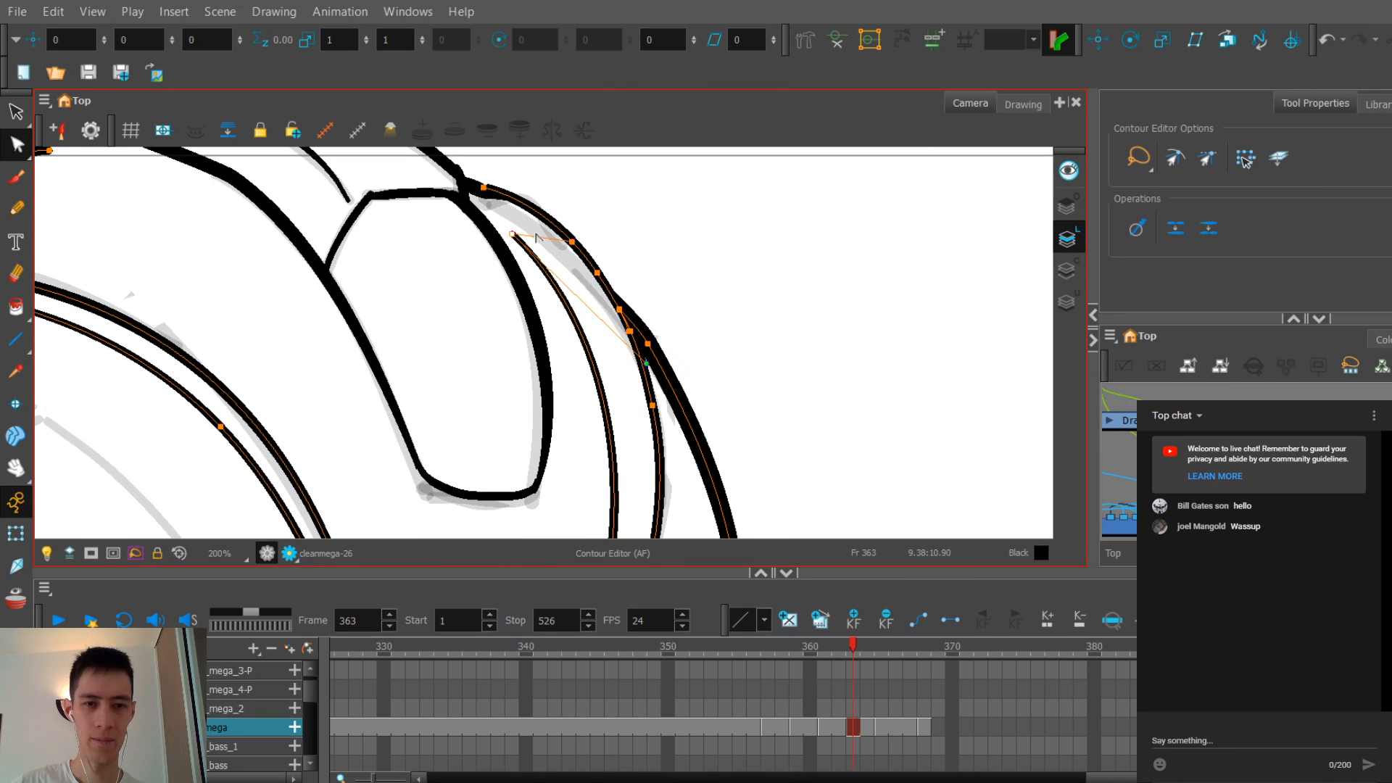
{"action": "scroll", "coordinate": [567, 242], "scroll_direction": "down", "scroll_amount": 3}
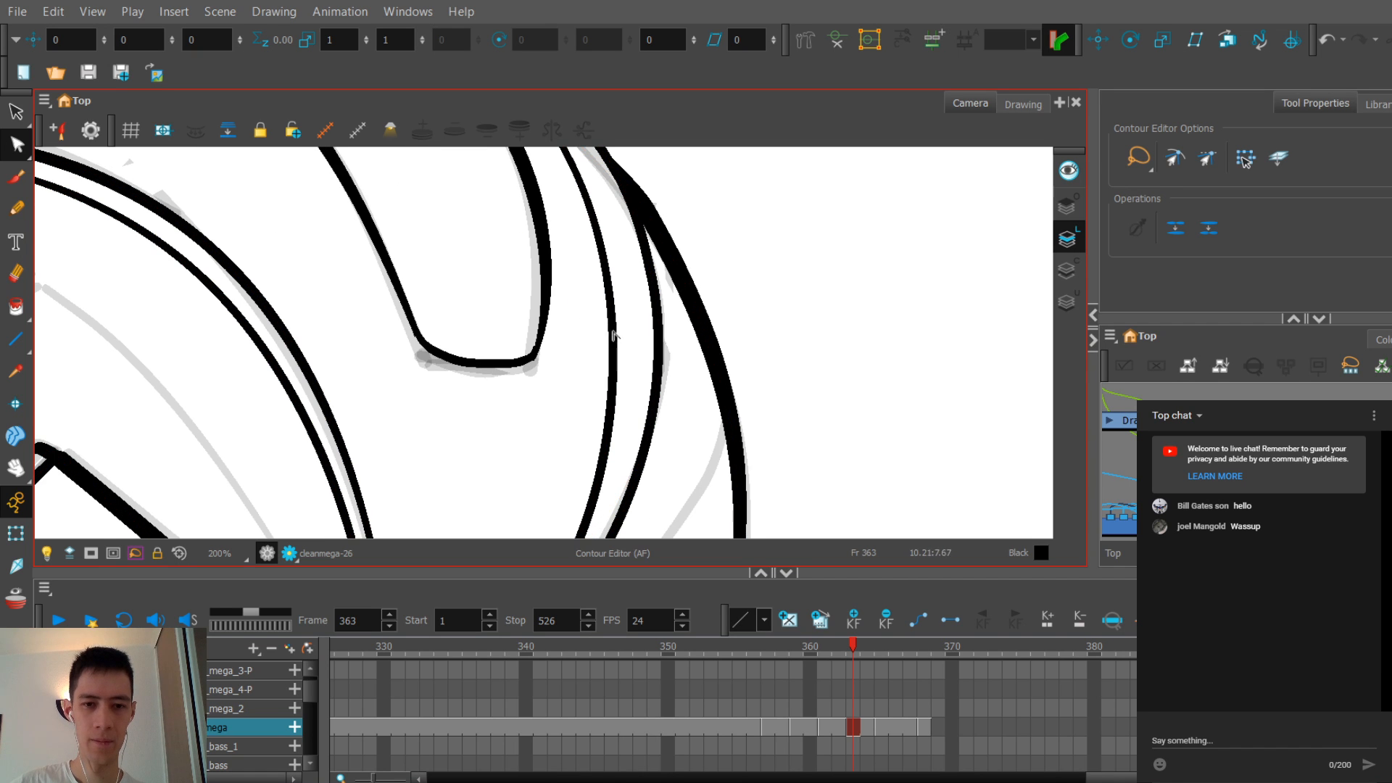
{"action": "scroll", "coordinate": [545, 341], "scroll_direction": "down", "scroll_amount": 4}
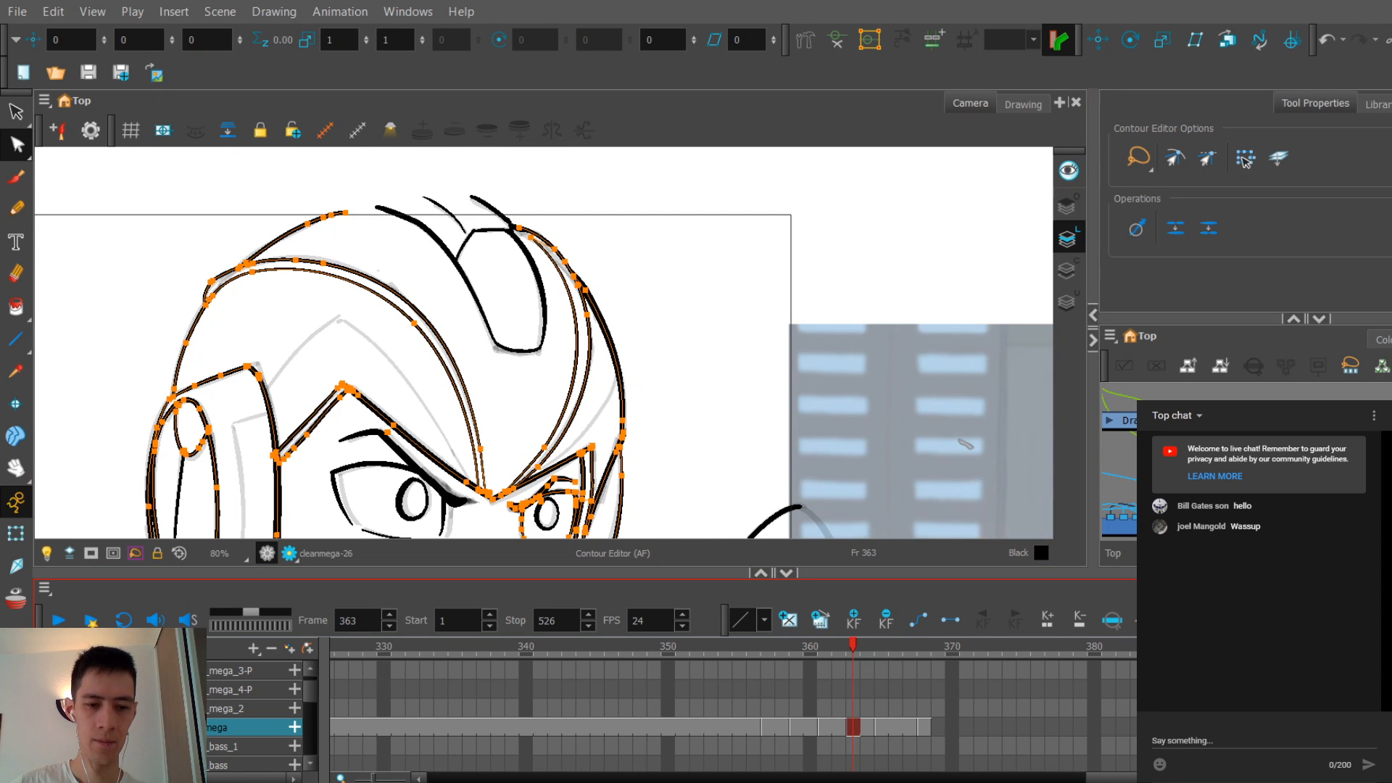
{"action": "scroll", "coordinate": [547, 344], "scroll_direction": "up", "scroll_amount": 1}
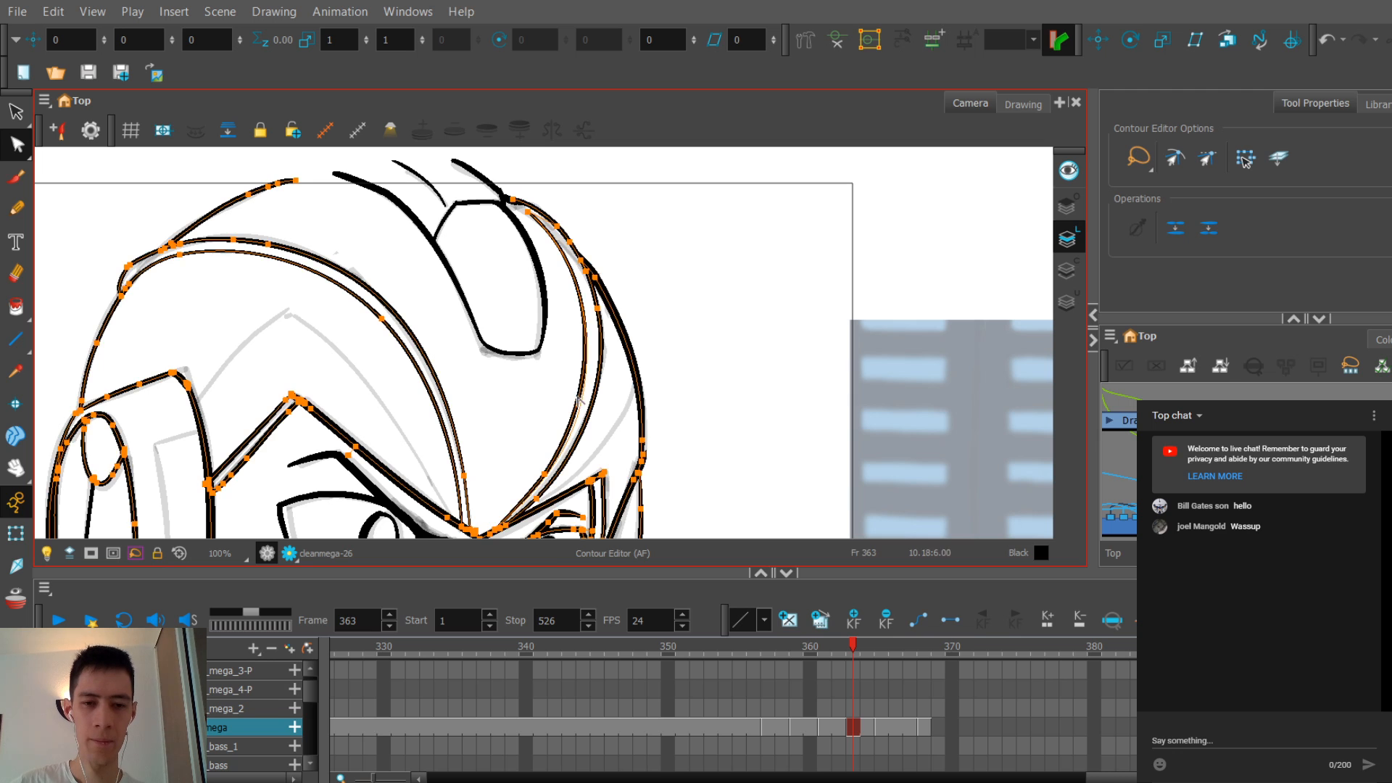
{"action": "scroll", "coordinate": [581, 400], "scroll_direction": "down", "scroll_amount": 2}
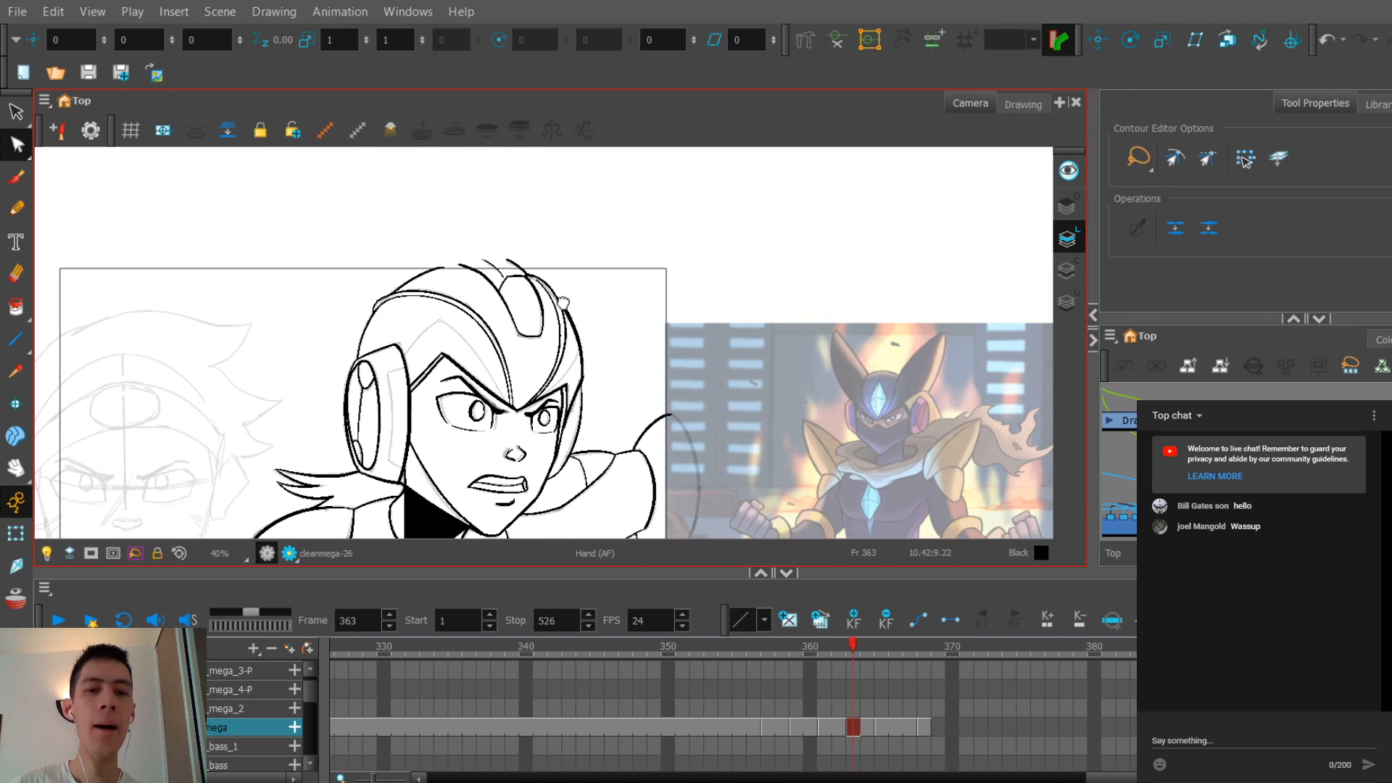
Step: Flip between frame 363 and its neighbouring frames, including frame 365, to compare the helmet's drawing
{"action": "key", "text": "f"}
{"action": "mouse_move", "coordinate": [601, 269]}
{"action": "left_mouse_down"}
{"action": "mouse_move", "coordinate": [592, 292]}
{"action": "mouse_move", "coordinate": [597, 266]}
{"action": "left_mouse_up"}
{"action": "key", "text": "g"}
{"action": "key", "text": "g"}
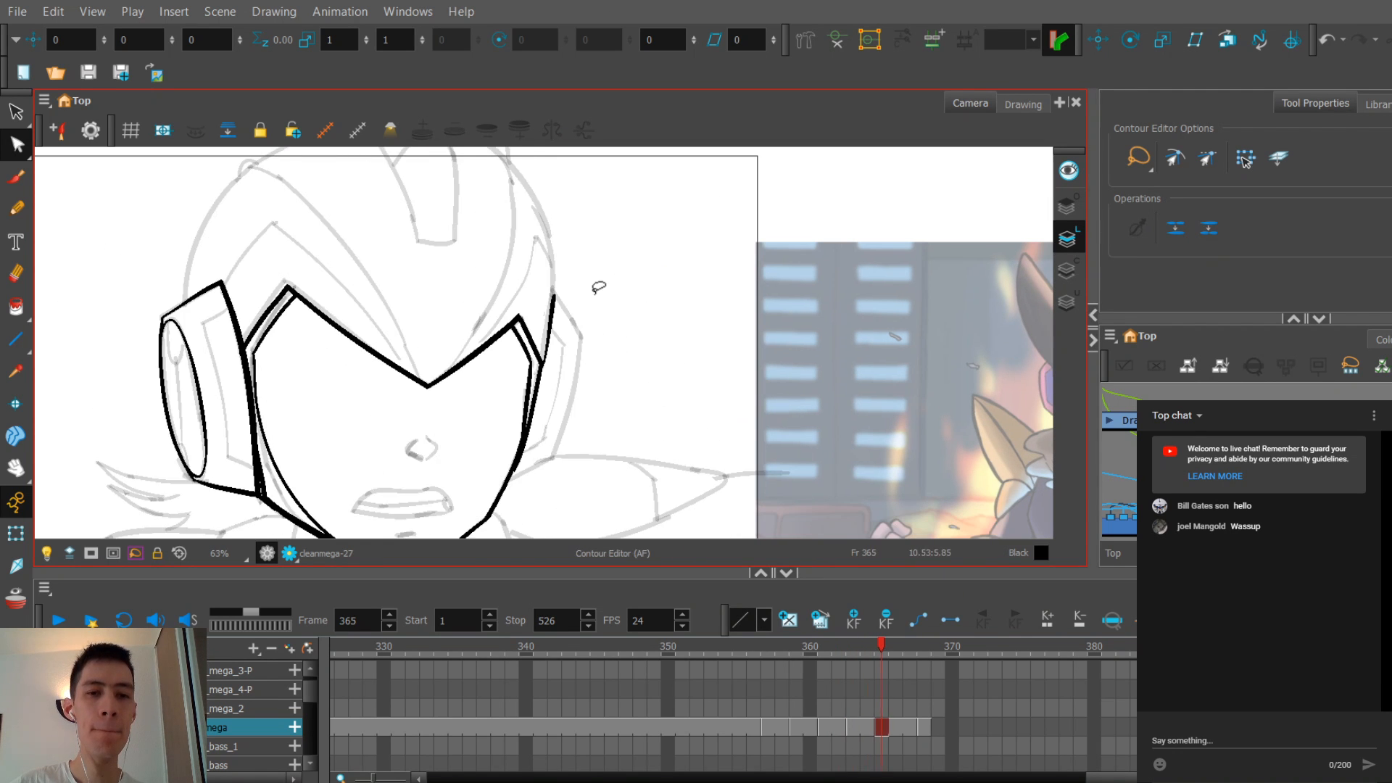
{"action": "key", "text": "f"}
{"action": "key", "text": "f"}
{"action": "key", "text": "g"}
Step: Move the top end of the right inner seam line slightly up toward the crest panel's upper corner
{"action": "scroll", "coordinate": [520, 408], "scroll_direction": "up", "scroll_amount": 4}
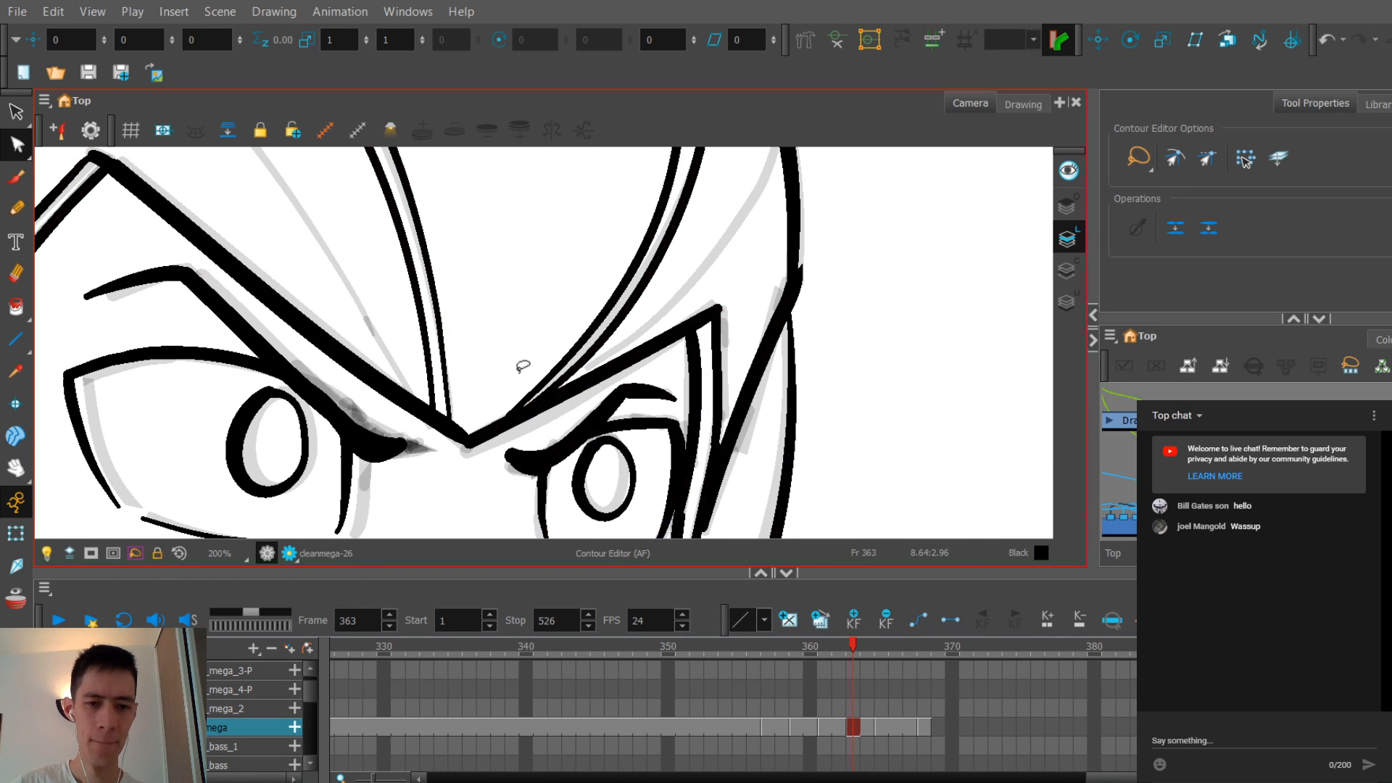
{"action": "scroll", "coordinate": [551, 291], "scroll_direction": "down", "scroll_amount": 3}
{"action": "left_click_drag", "start_coordinate": [575, 218], "coordinate": [548, 379]}
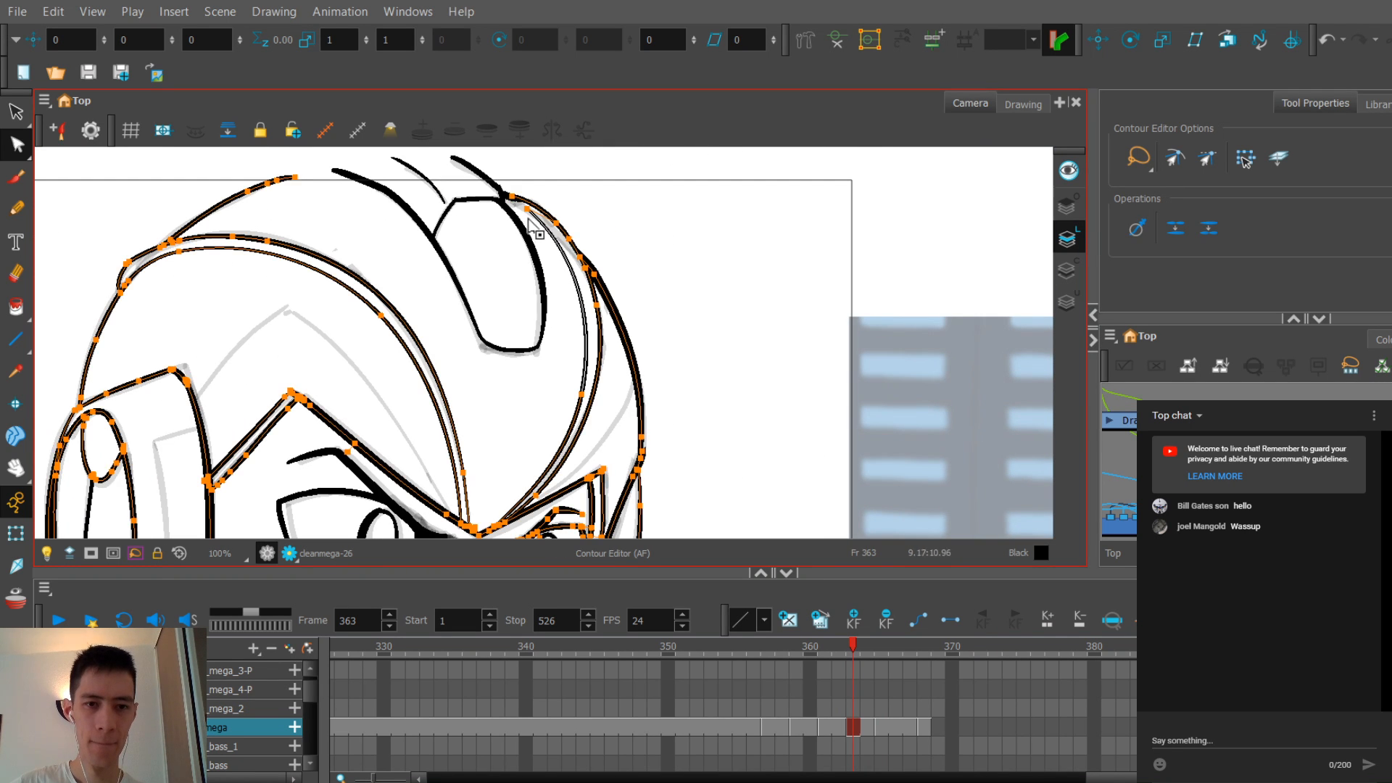
{"action": "left_click_drag", "start_coordinate": [528, 217], "coordinate": [523, 210]}
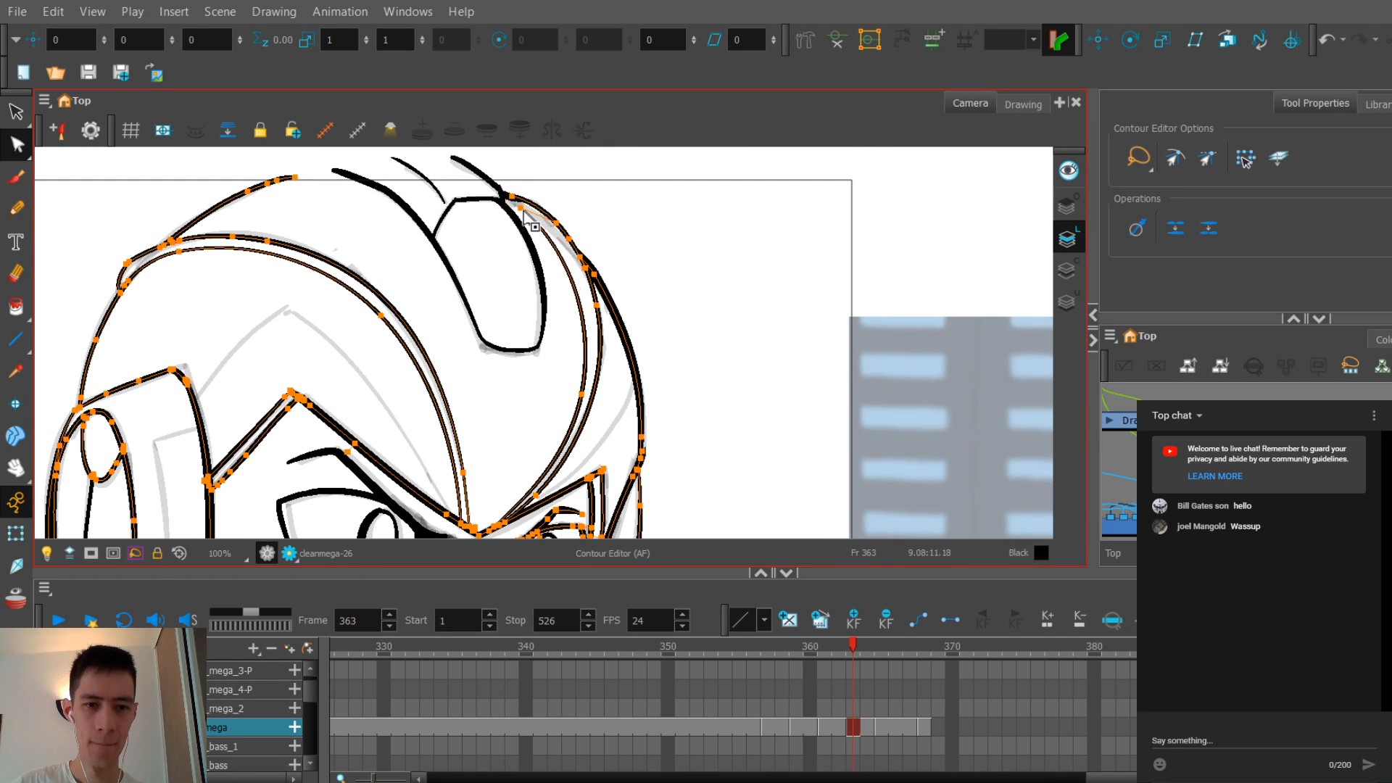
{"action": "left_click", "coordinate": [616, 380]}
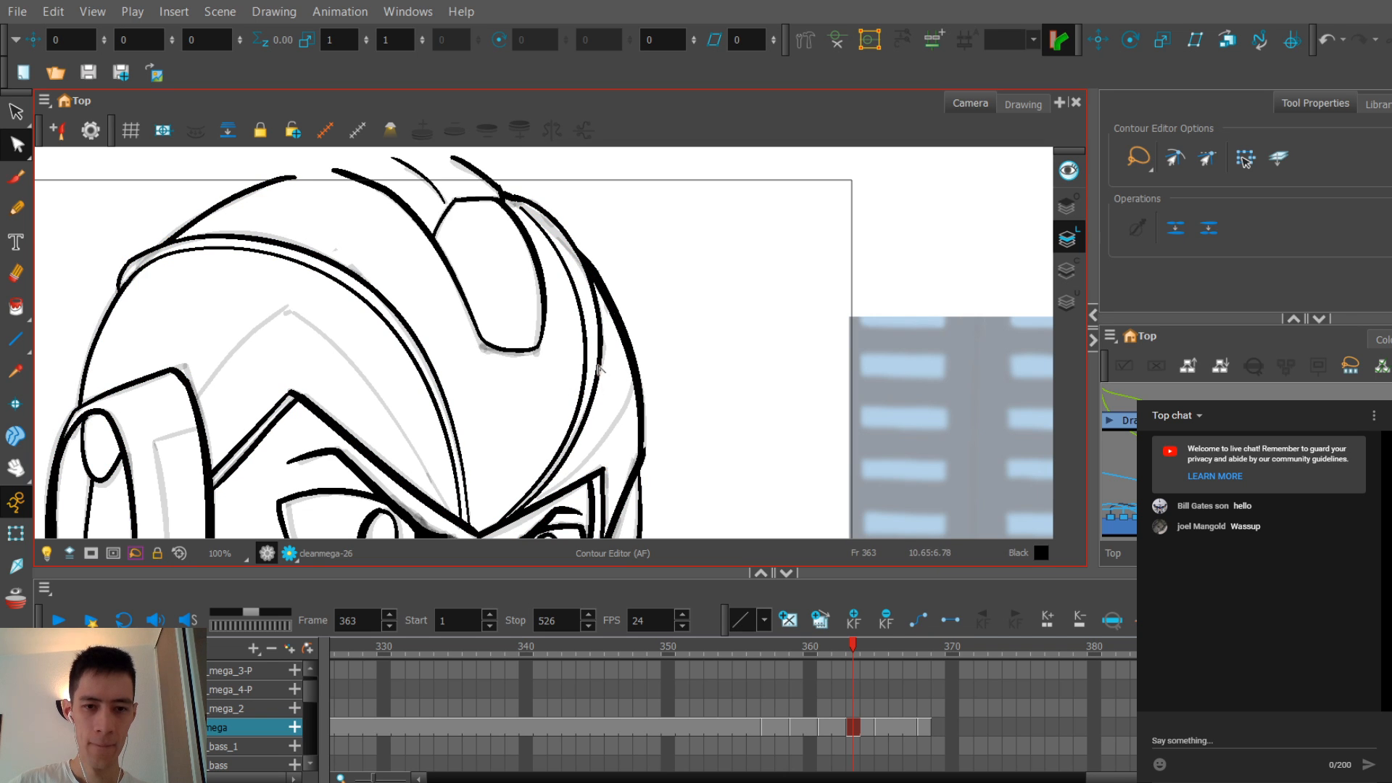
{"action": "left_click", "coordinate": [599, 370]}
{"action": "left_click", "coordinate": [602, 399]}
{"action": "left_click", "coordinate": [595, 403]}
{"action": "key", "text": "ctrl+z"}
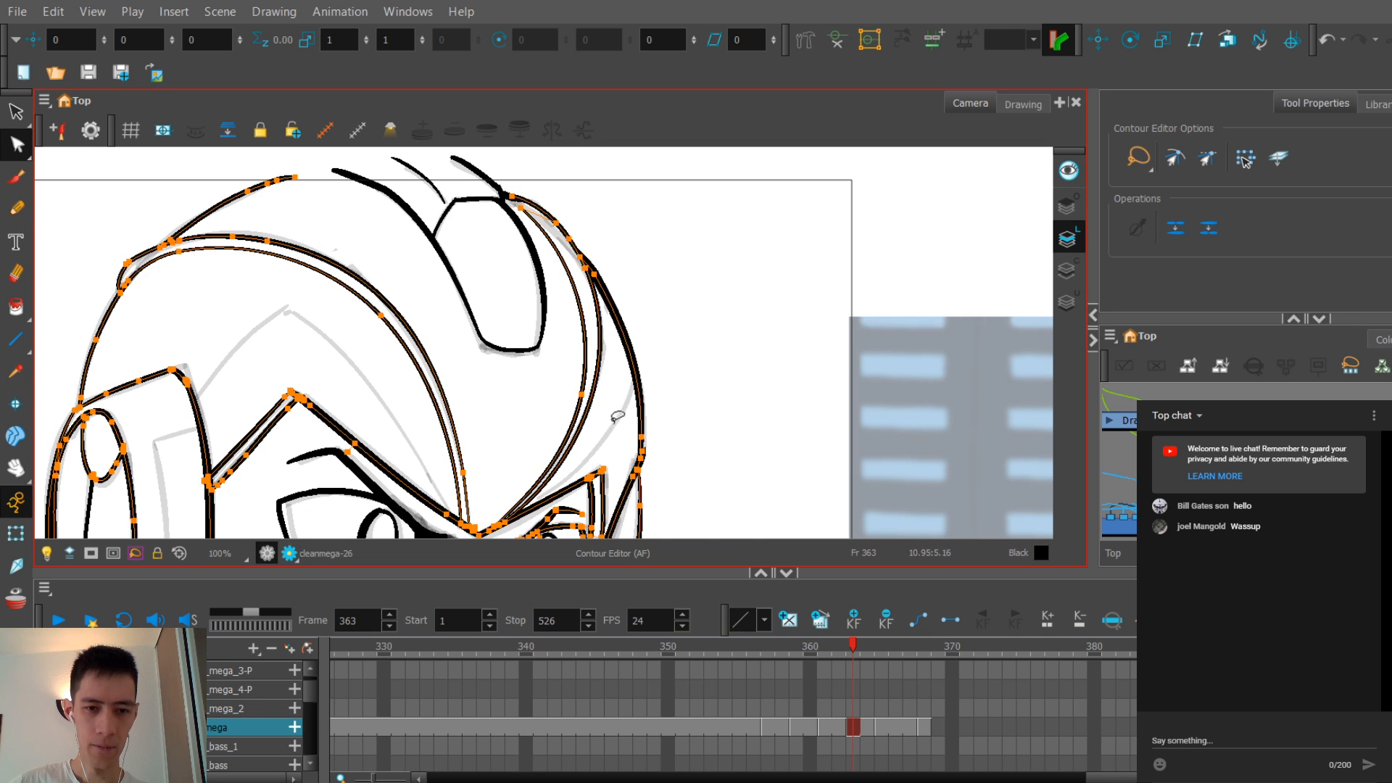
Step: Bend the upper part of the right inner seam line outward so it runs closer to the outer seam line
{"action": "scroll", "coordinate": [617, 417], "scroll_direction": "down", "scroll_amount": 2}
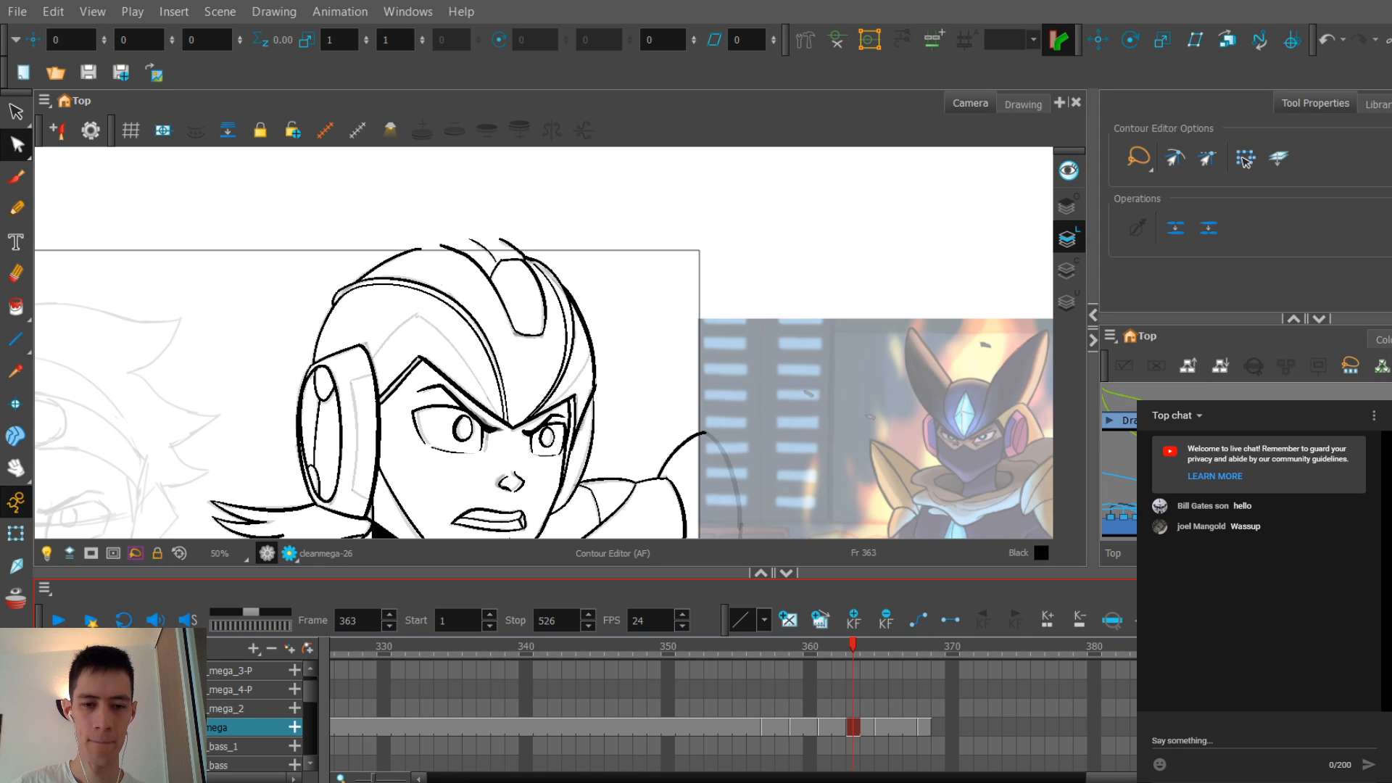
{"action": "scroll", "coordinate": [509, 319], "scroll_direction": "up", "scroll_amount": 4}
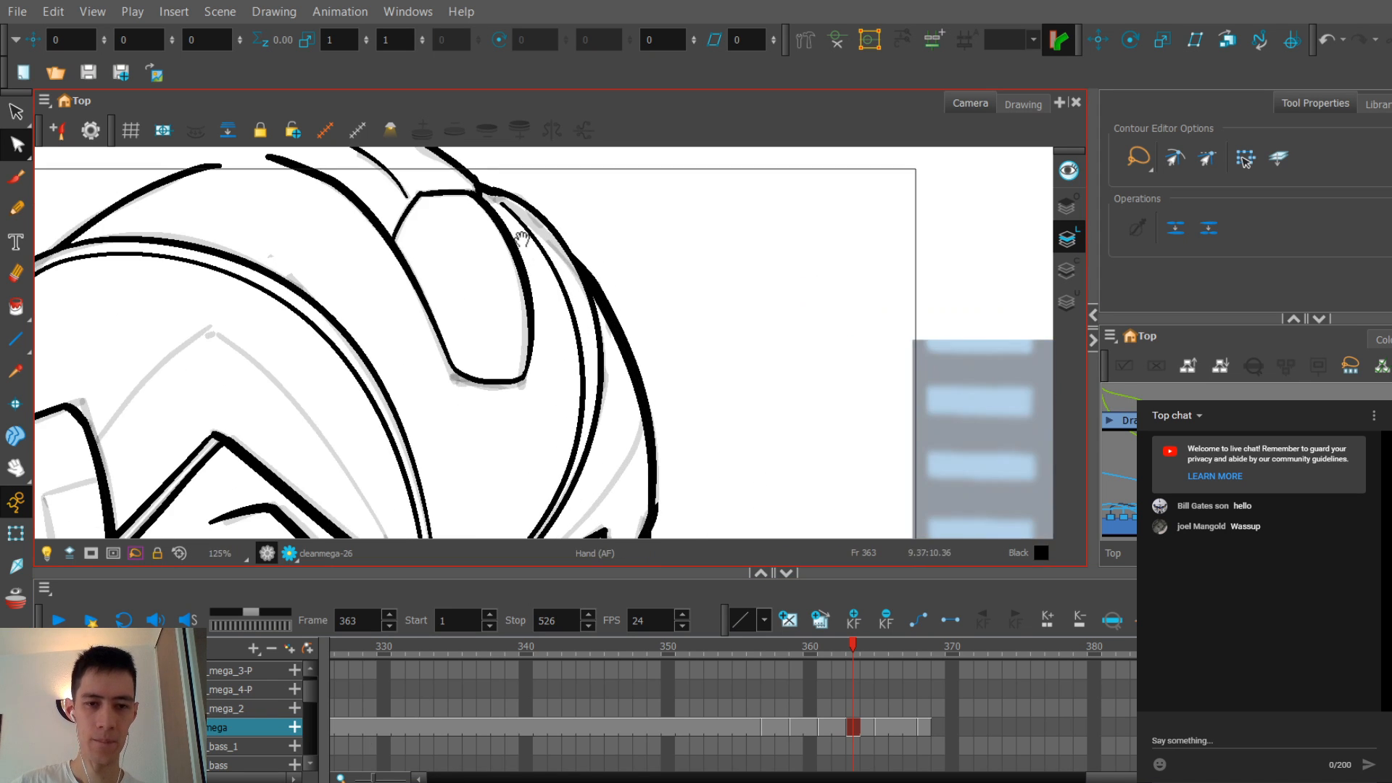
{"action": "left_click", "coordinate": [483, 314]}
{"action": "mouse_move", "coordinate": [562, 418]}
{"action": "left_mouse_down"}
{"action": "mouse_move", "coordinate": [562, 330]}
{"action": "mouse_move", "coordinate": [579, 334]}
{"action": "mouse_move", "coordinate": [579, 319]}
{"action": "left_mouse_up"}
{"action": "left_click", "coordinate": [570, 348], "text": "alt"}
Step: Refine the curve at the right inner seam line's top end so it follows the helmet's upper right outline
{"action": "scroll", "coordinate": [573, 353], "scroll_direction": "down", "scroll_amount": 3}
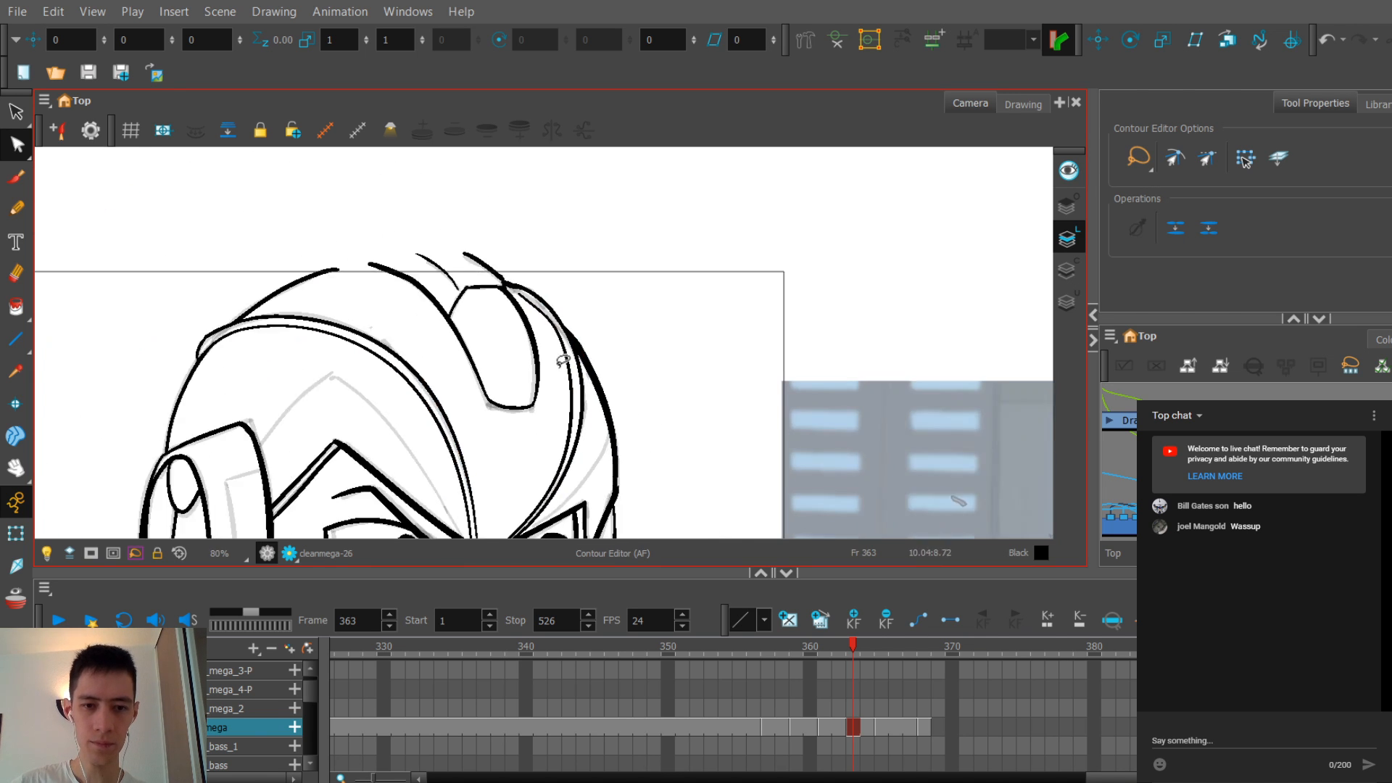
{"action": "left_click", "coordinate": [539, 308]}
{"action": "scroll", "coordinate": [539, 307], "scroll_direction": "up", "scroll_amount": 3}
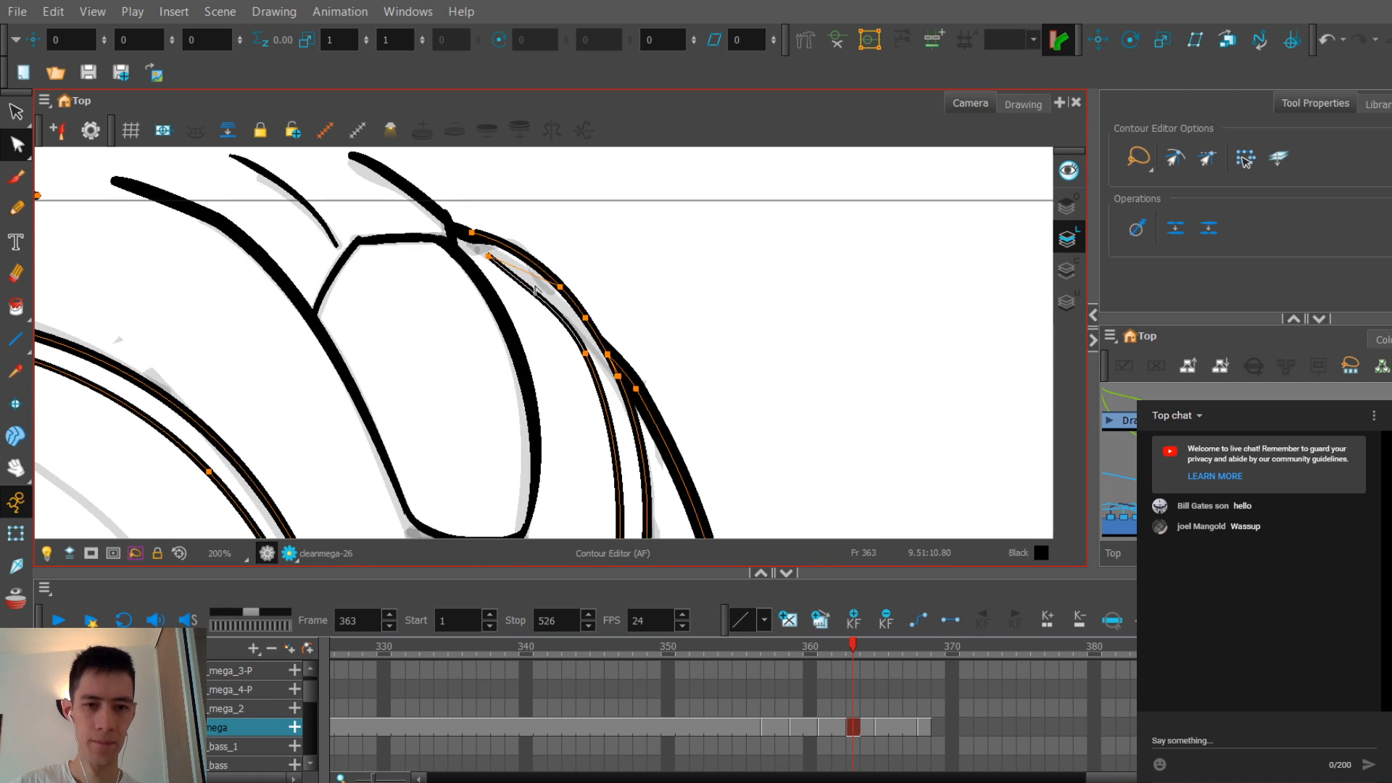
{"action": "left_click", "coordinate": [487, 254]}
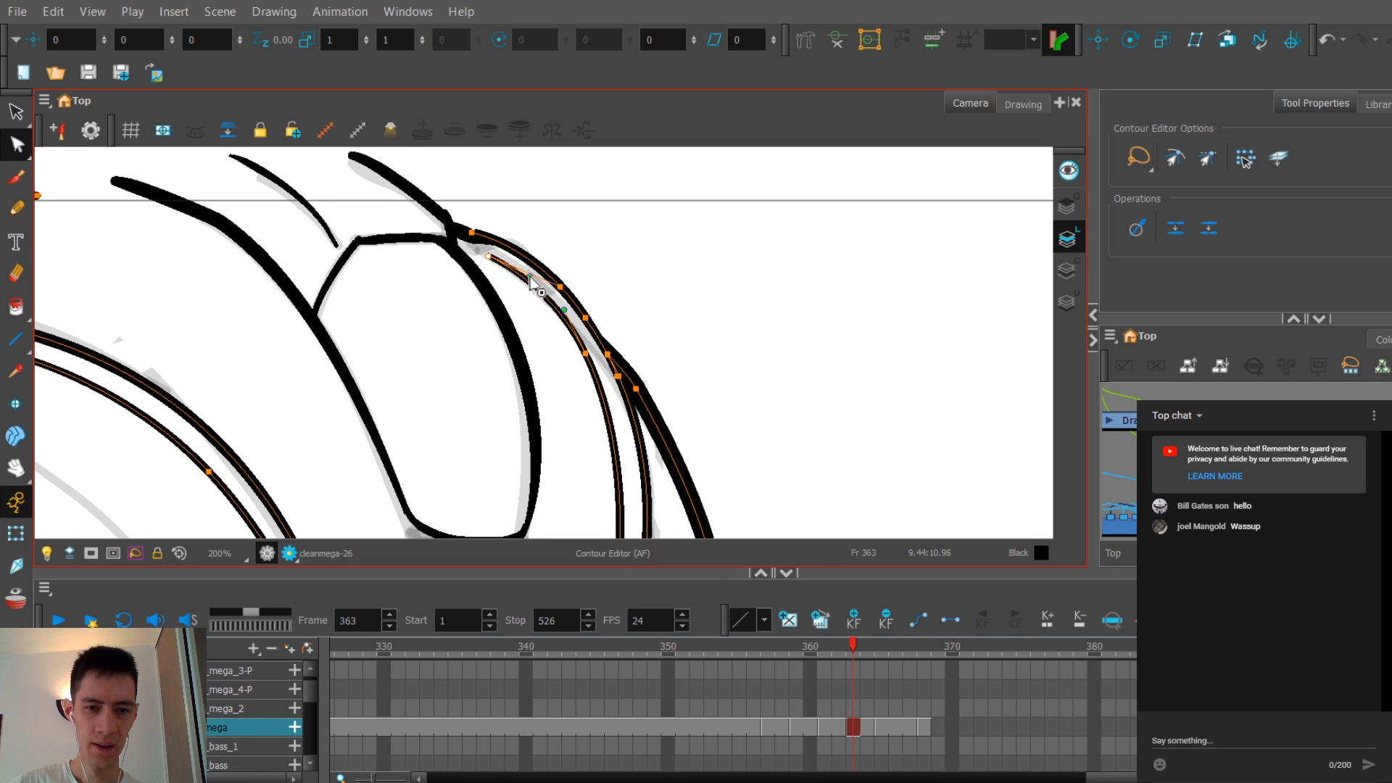
{"action": "scroll", "coordinate": [533, 283], "scroll_direction": "down", "scroll_amount": 5}
{"action": "scroll", "coordinate": [557, 249], "scroll_direction": "down", "scroll_amount": 2}
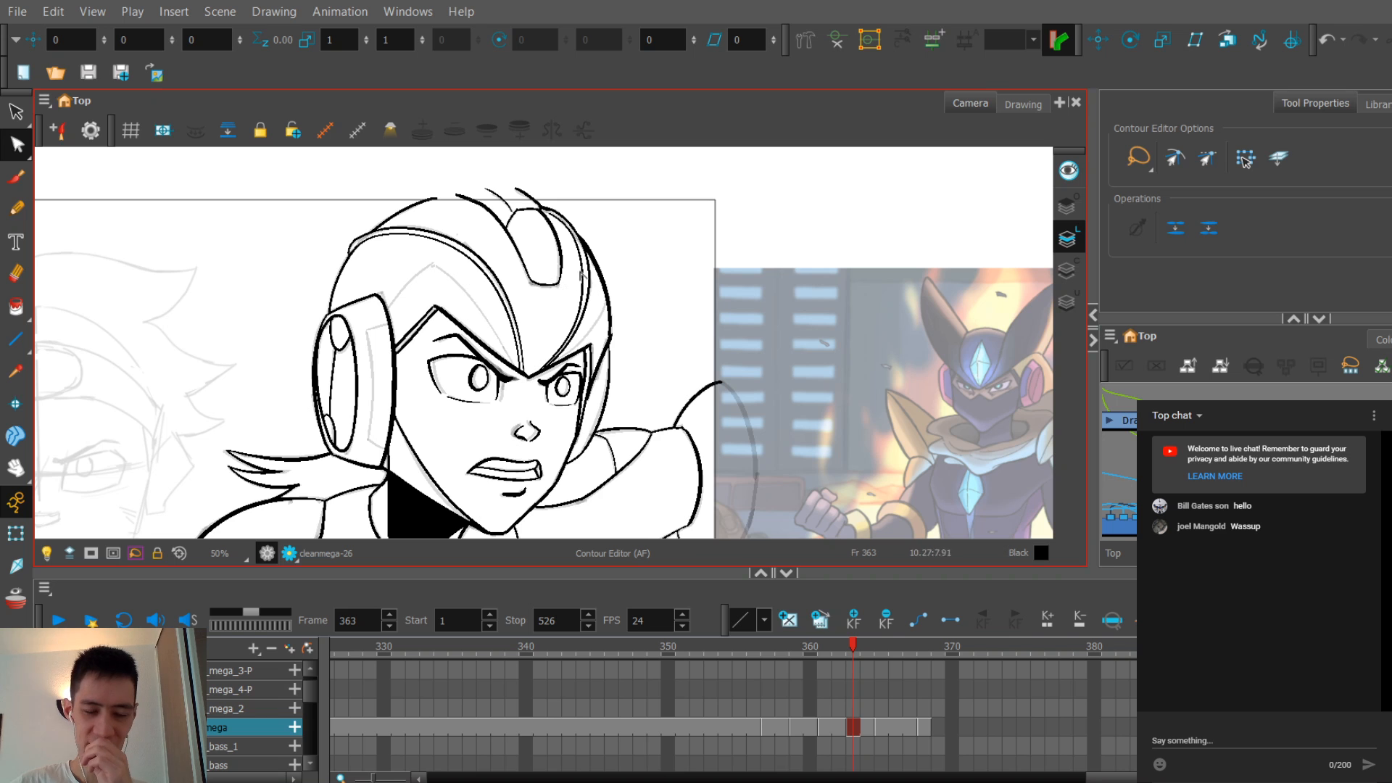
Step: Examine frame 363's whole head and the right seam lines at several magnifications to check the spacing and curvature
{"action": "left_click_drag", "start_coordinate": [567, 269], "coordinate": [558, 326]}
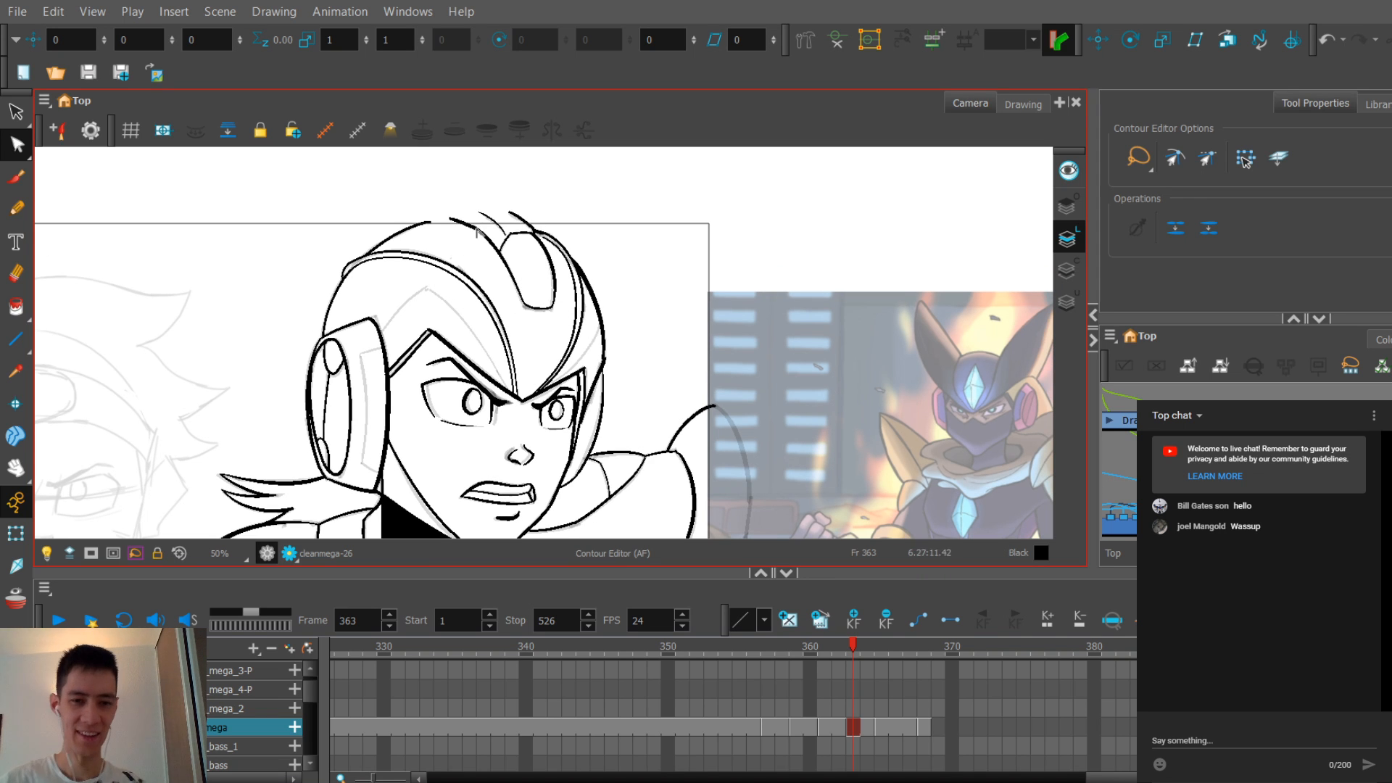
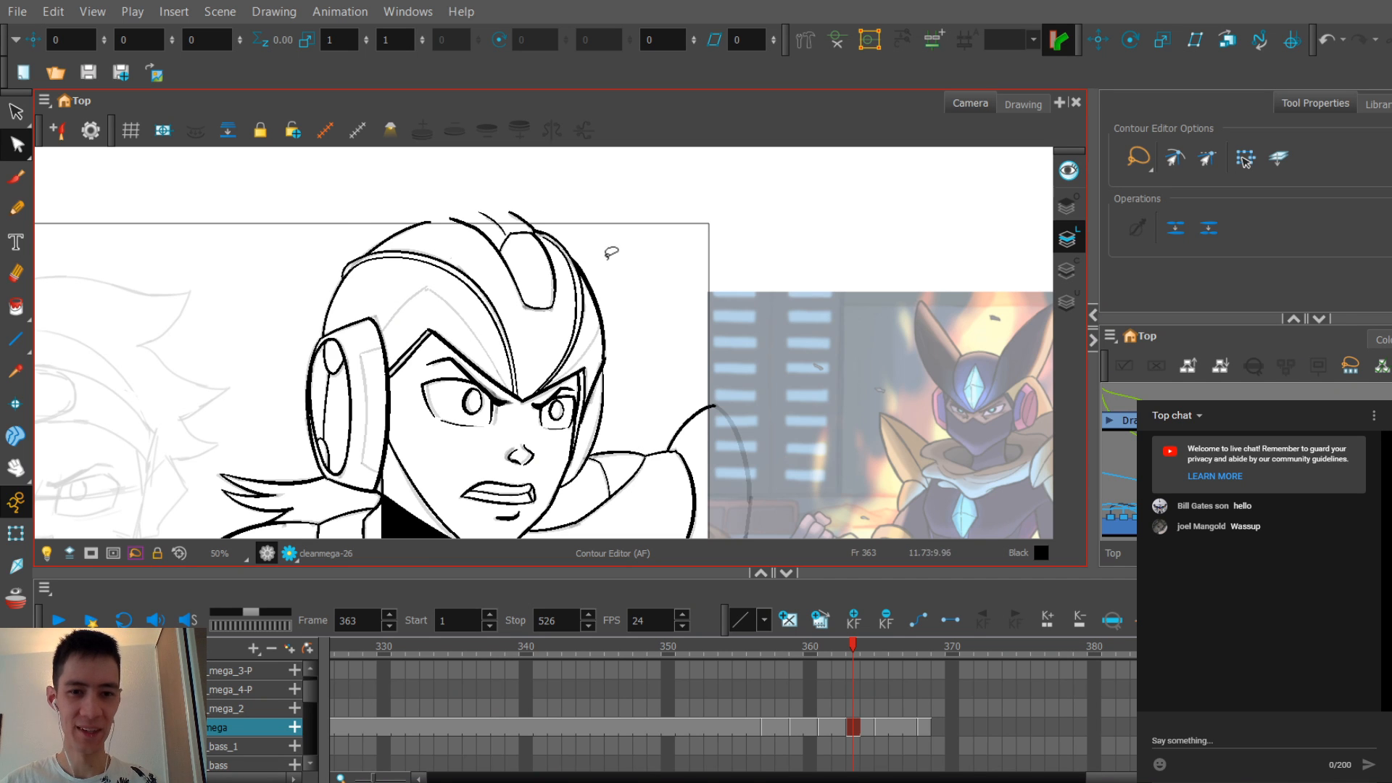
{"action": "scroll", "coordinate": [609, 255], "scroll_direction": "up", "scroll_amount": 2}
{"action": "scroll", "coordinate": [625, 274], "scroll_direction": "down", "scroll_amount": 2}
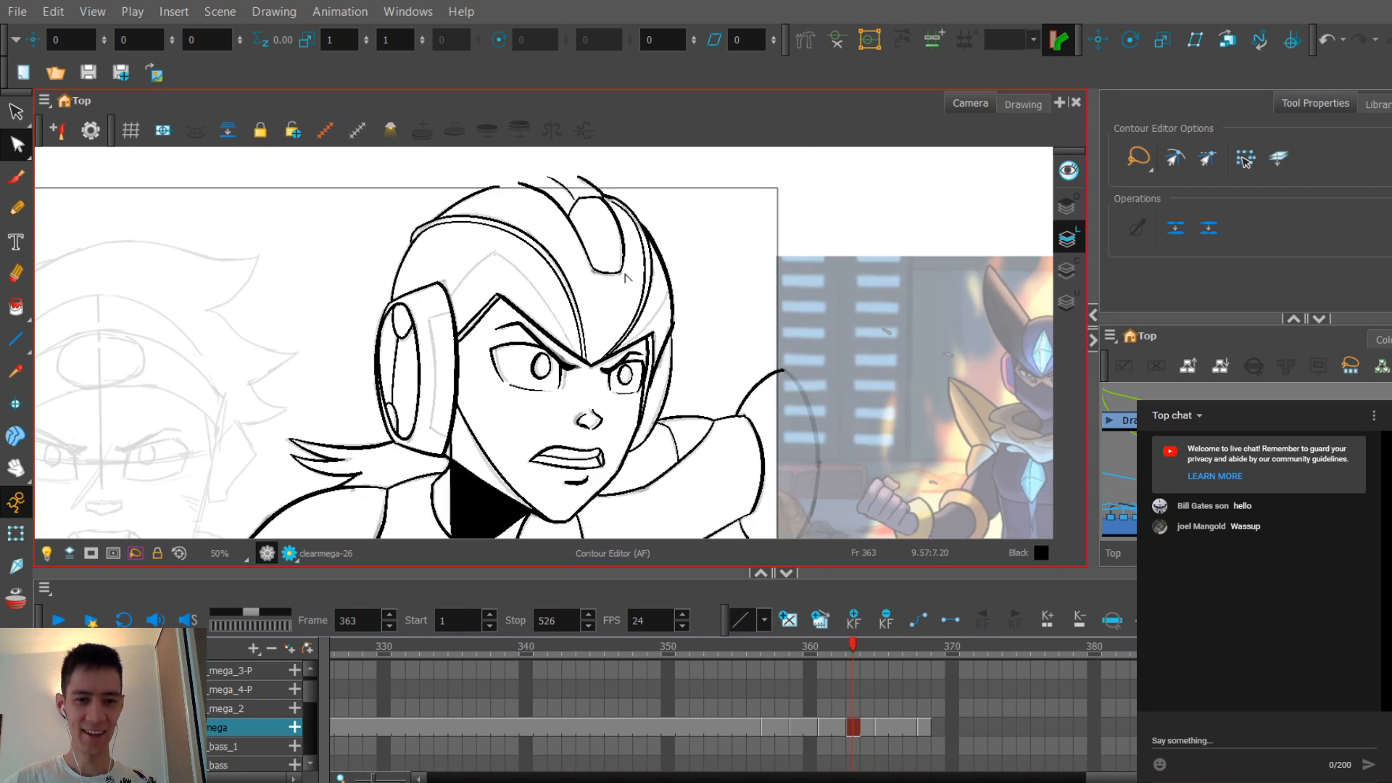
{"action": "scroll", "coordinate": [627, 277], "scroll_direction": "up", "scroll_amount": 2}
{"action": "scroll", "coordinate": [634, 286], "scroll_direction": "down", "scroll_amount": 2}
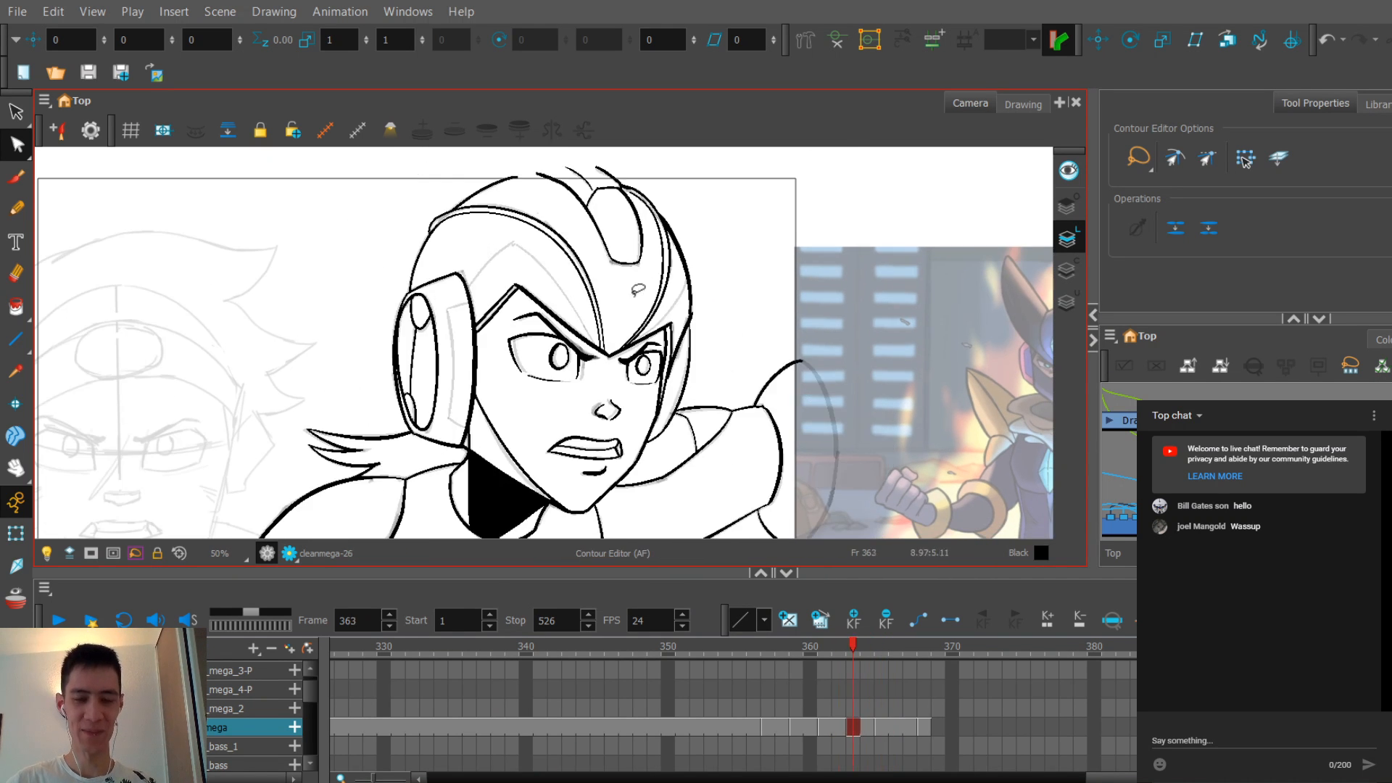
{"action": "scroll", "coordinate": [638, 290], "scroll_direction": "up", "scroll_amount": 2}
{"action": "left_click_drag", "start_coordinate": [651, 218], "coordinate": [613, 268]}
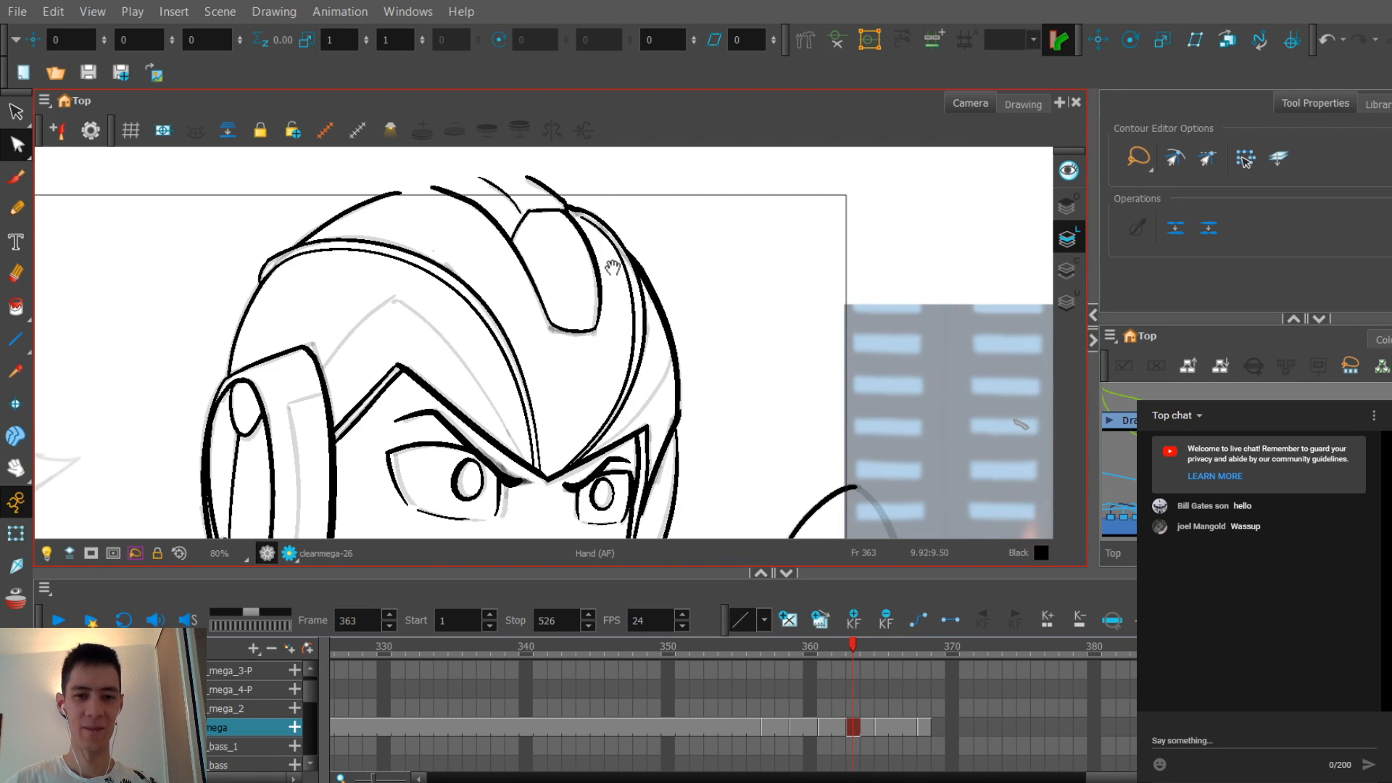
{"action": "scroll", "coordinate": [612, 268], "scroll_direction": "up", "scroll_amount": 2}
{"action": "scroll", "coordinate": [638, 285], "scroll_direction": "down", "scroll_amount": 2}
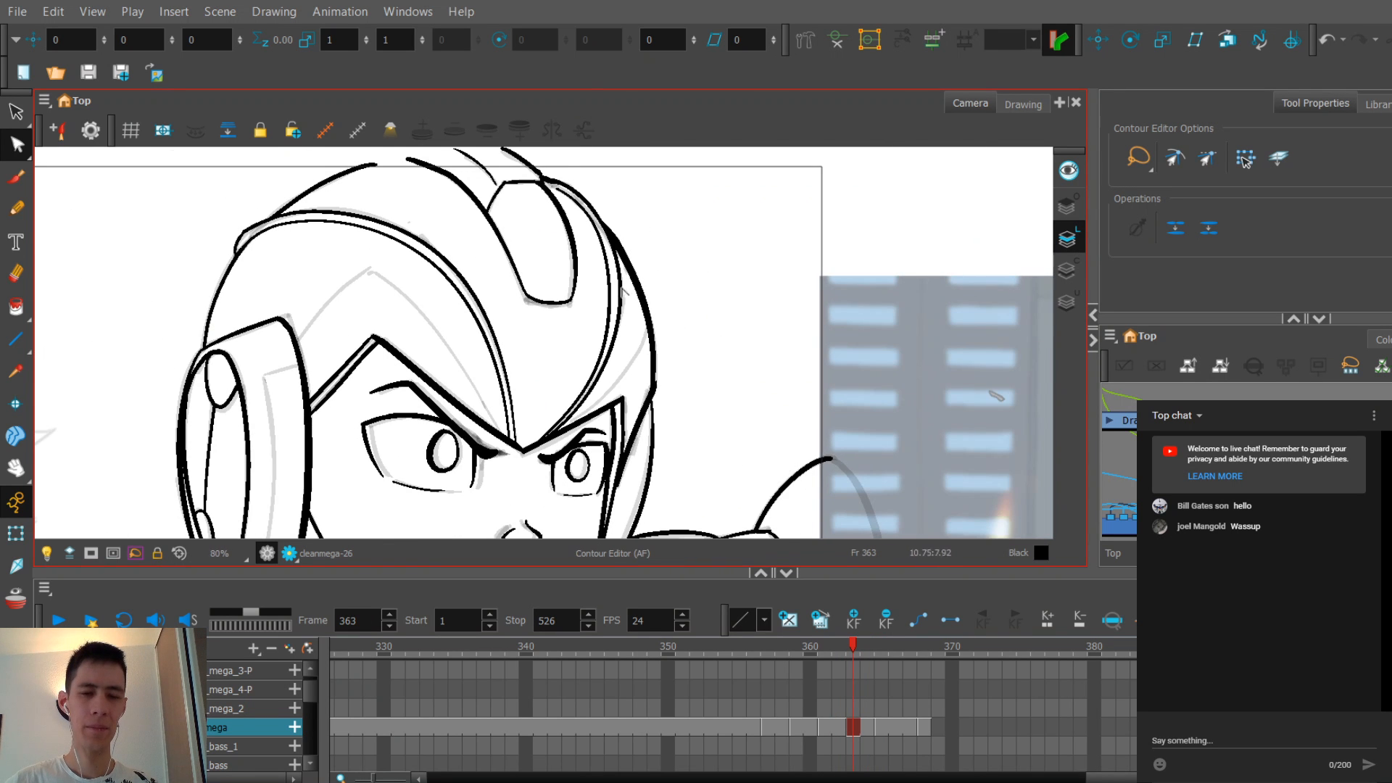
Step: Shift the right outer seam line's lower end outward along the visor edge and slide the inner seam line's lower end up toward it
{"action": "scroll", "coordinate": [595, 434], "scroll_direction": "up", "scroll_amount": 2}
{"action": "left_click", "coordinate": [603, 348]}
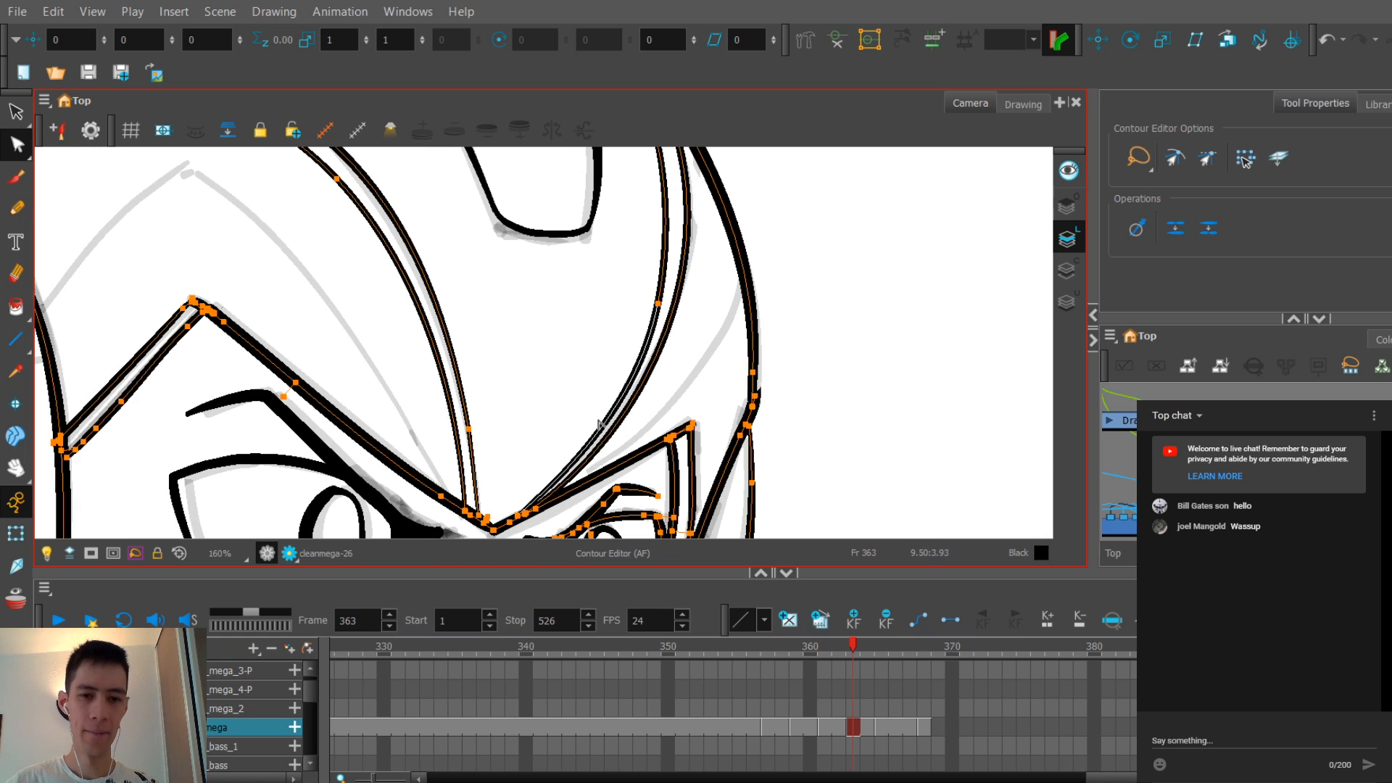
{"action": "scroll", "coordinate": [603, 348], "scroll_direction": "up", "scroll_amount": 2}
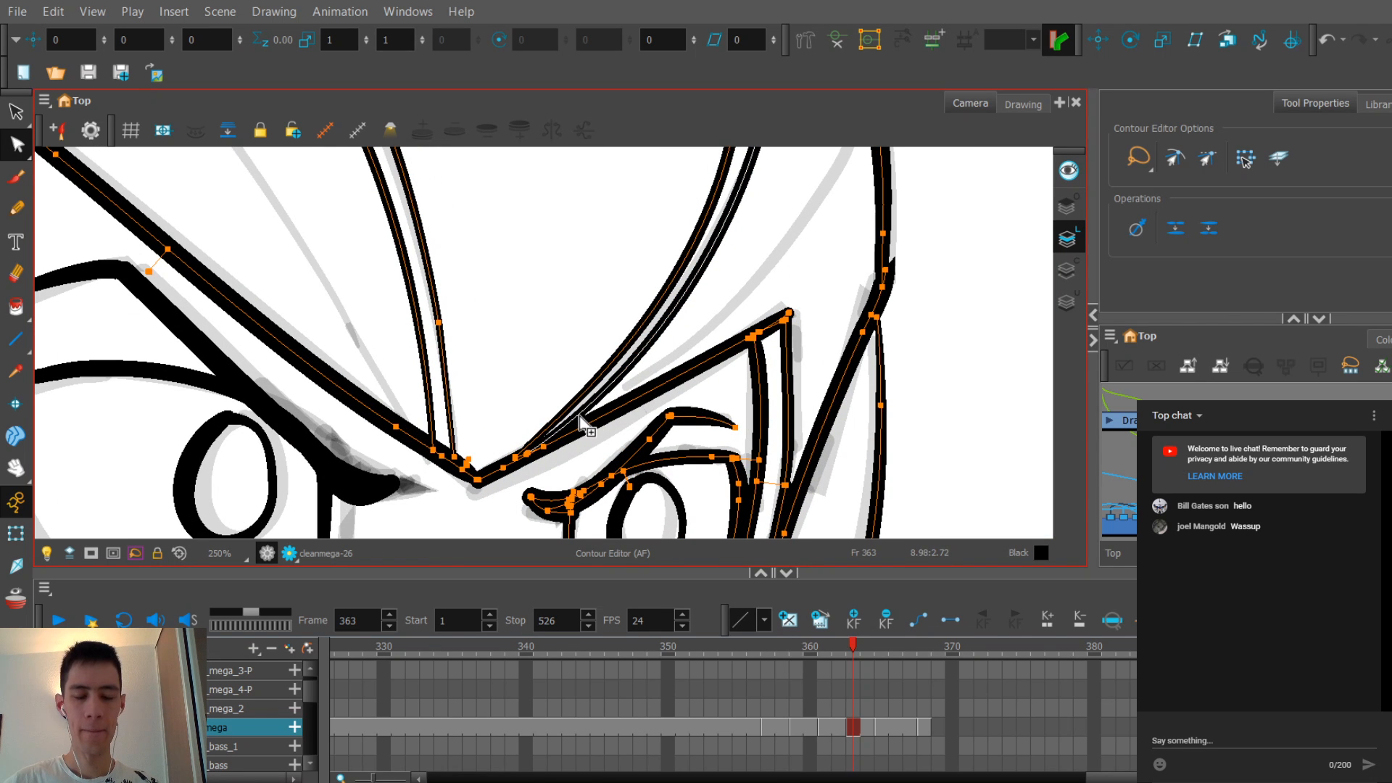
{"action": "left_click", "coordinate": [594, 401]}
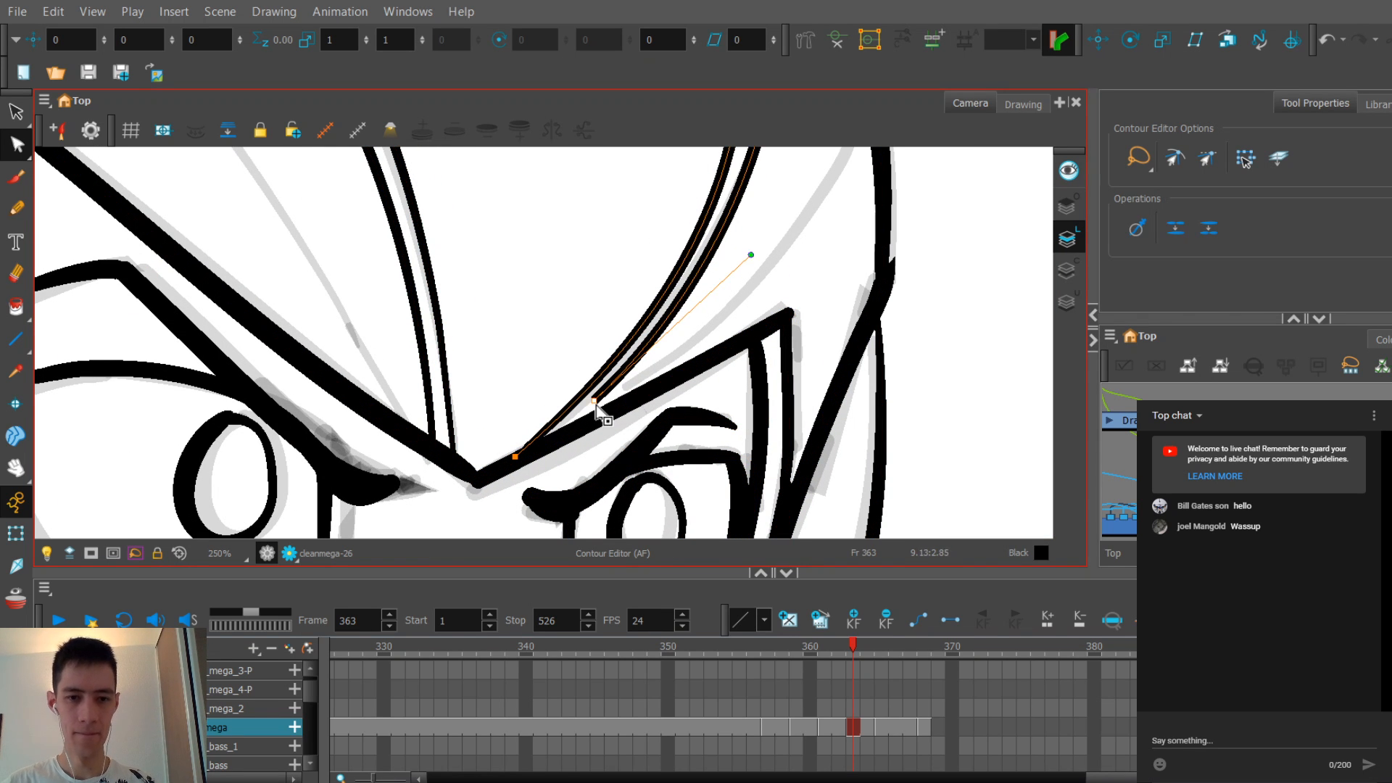
{"action": "left_click_drag", "start_coordinate": [595, 403], "coordinate": [587, 399]}
{"action": "key", "text": "ctrl+a"}
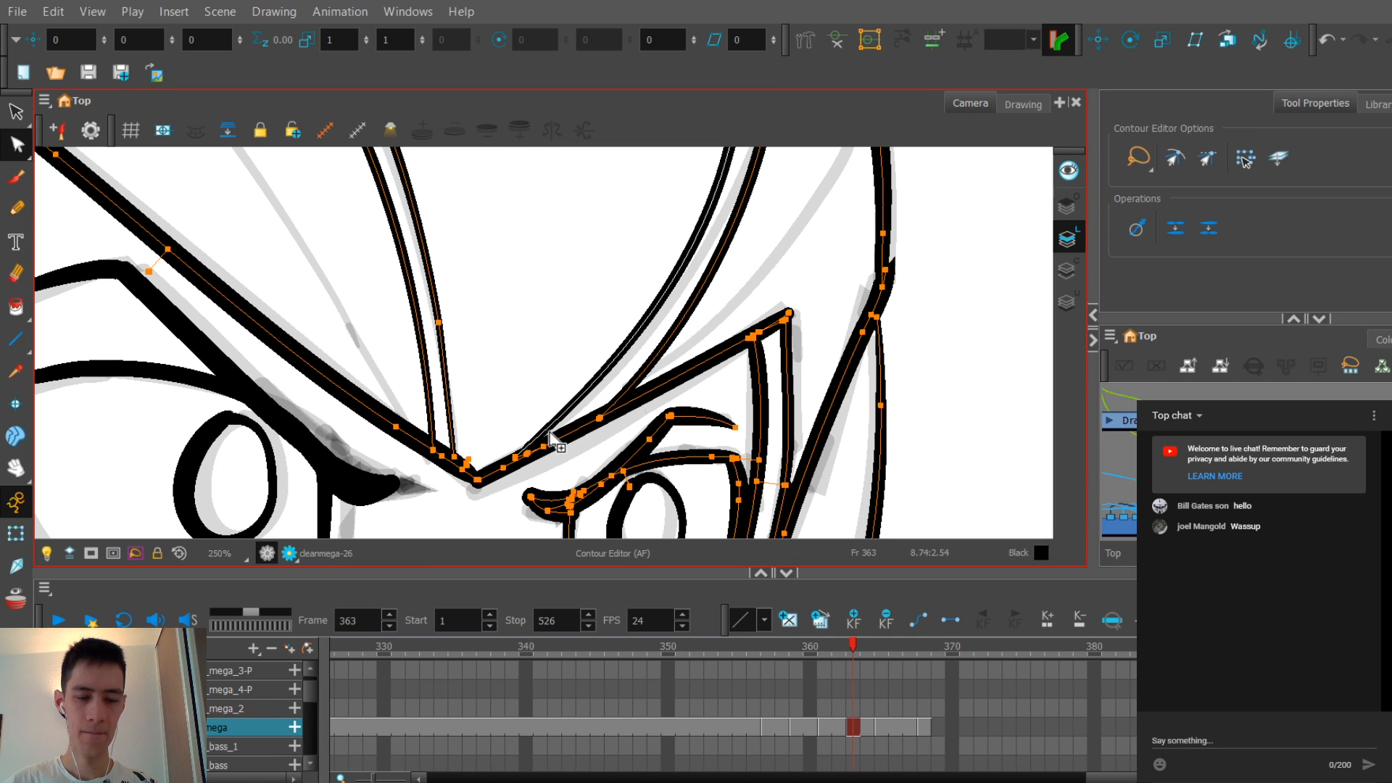
{"action": "left_click_drag", "start_coordinate": [516, 453], "coordinate": [566, 422]}
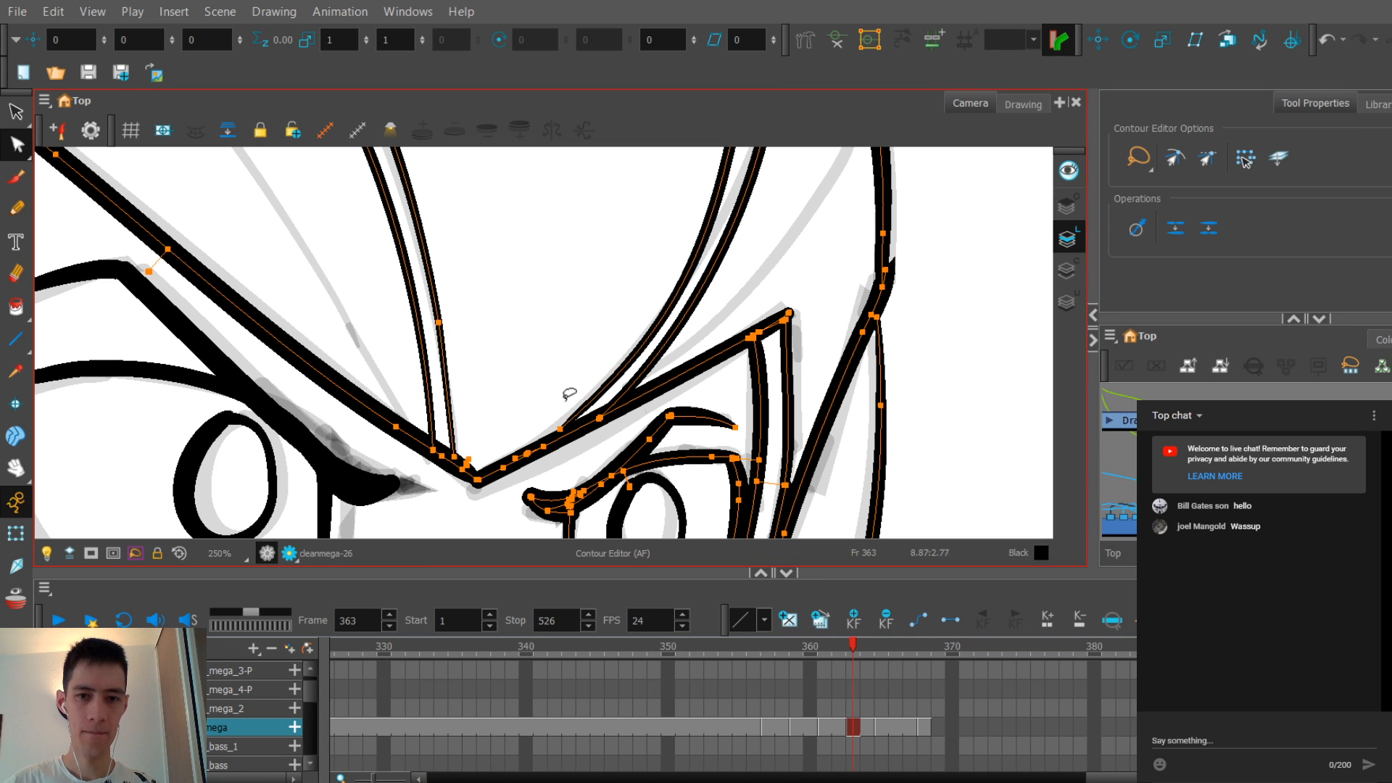
{"action": "scroll", "coordinate": [639, 347], "scroll_direction": "down", "scroll_amount": 5}
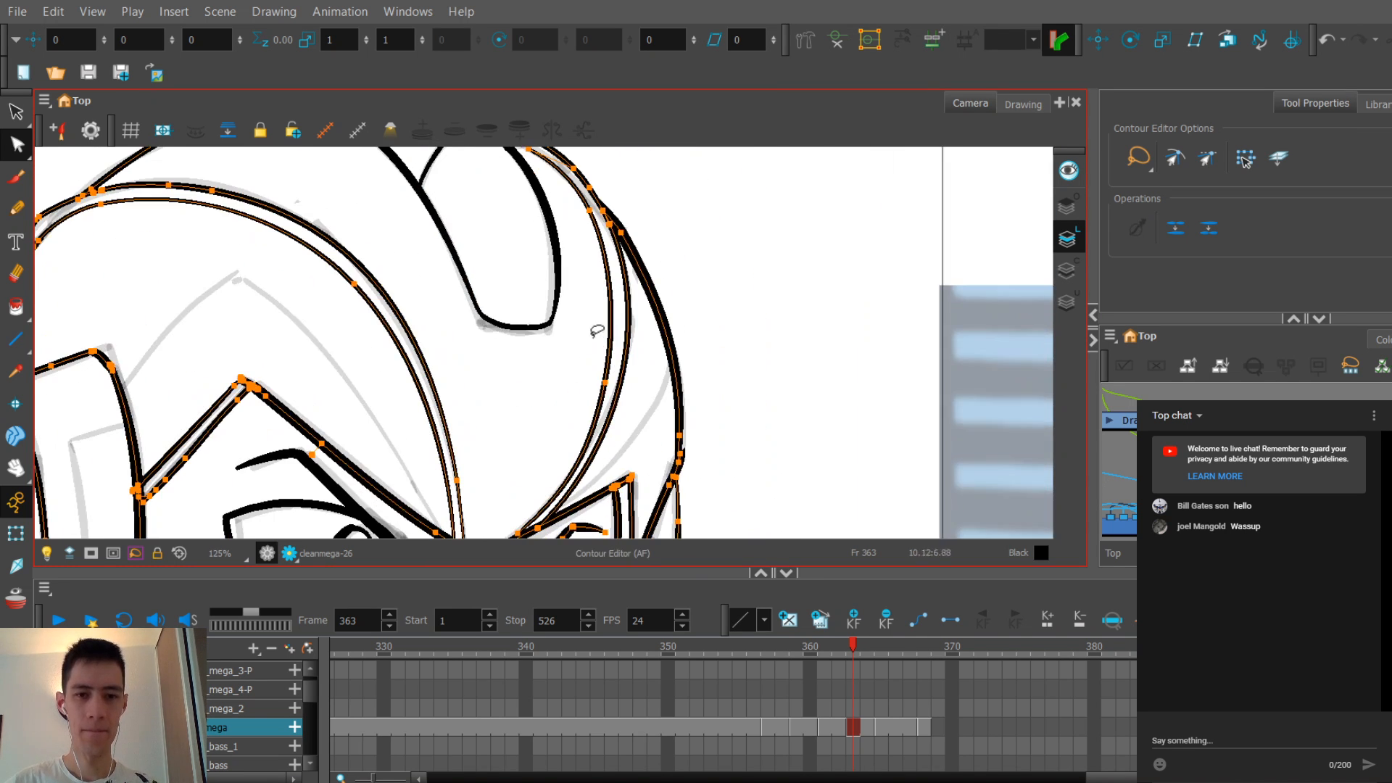
Step: Bend the lower half of the right inner seam line inward, away from the outer seam line
{"action": "scroll", "coordinate": [592, 317], "scroll_direction": "down", "scroll_amount": 1}
{"action": "scroll", "coordinate": [599, 321], "scroll_direction": "up", "scroll_amount": 4}
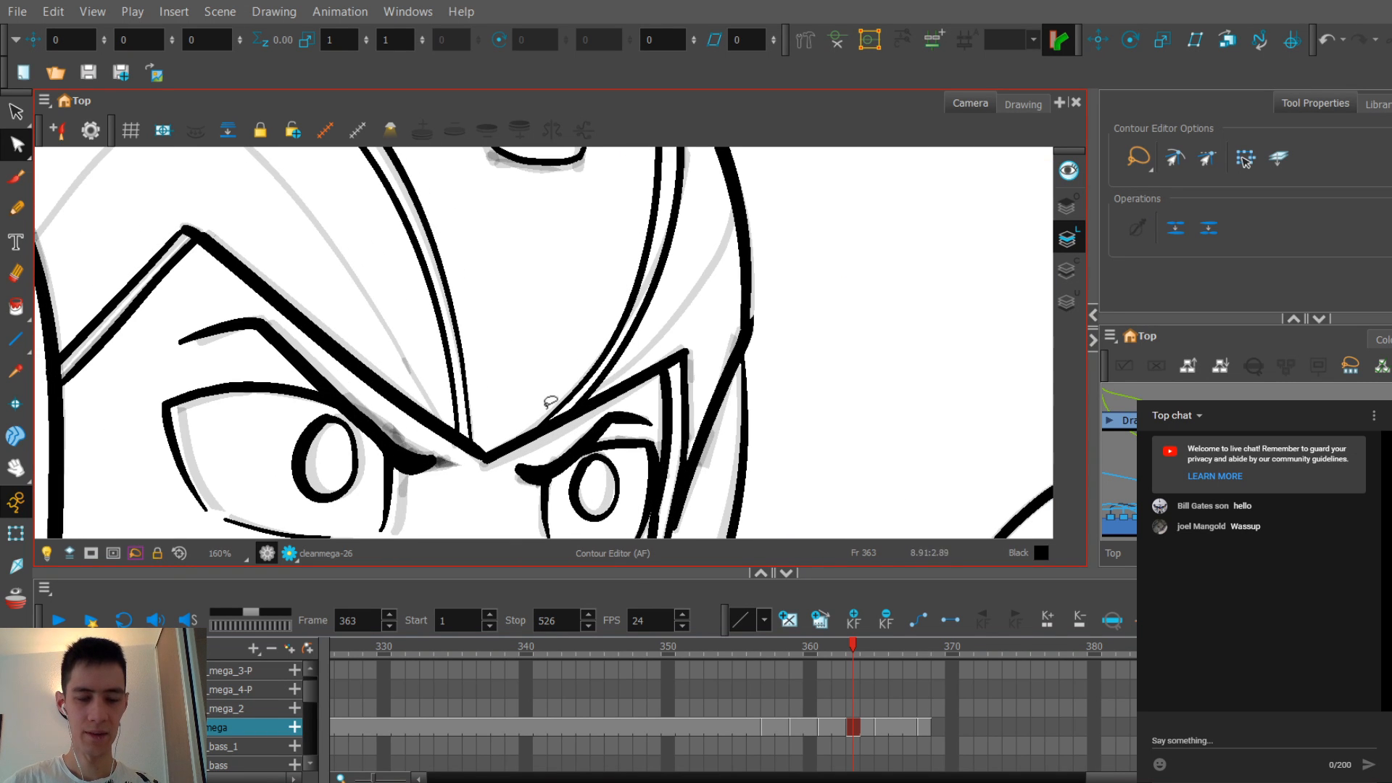
{"action": "left_click", "coordinate": [552, 413]}
{"action": "left_click_drag", "start_coordinate": [540, 426], "coordinate": [611, 297]}
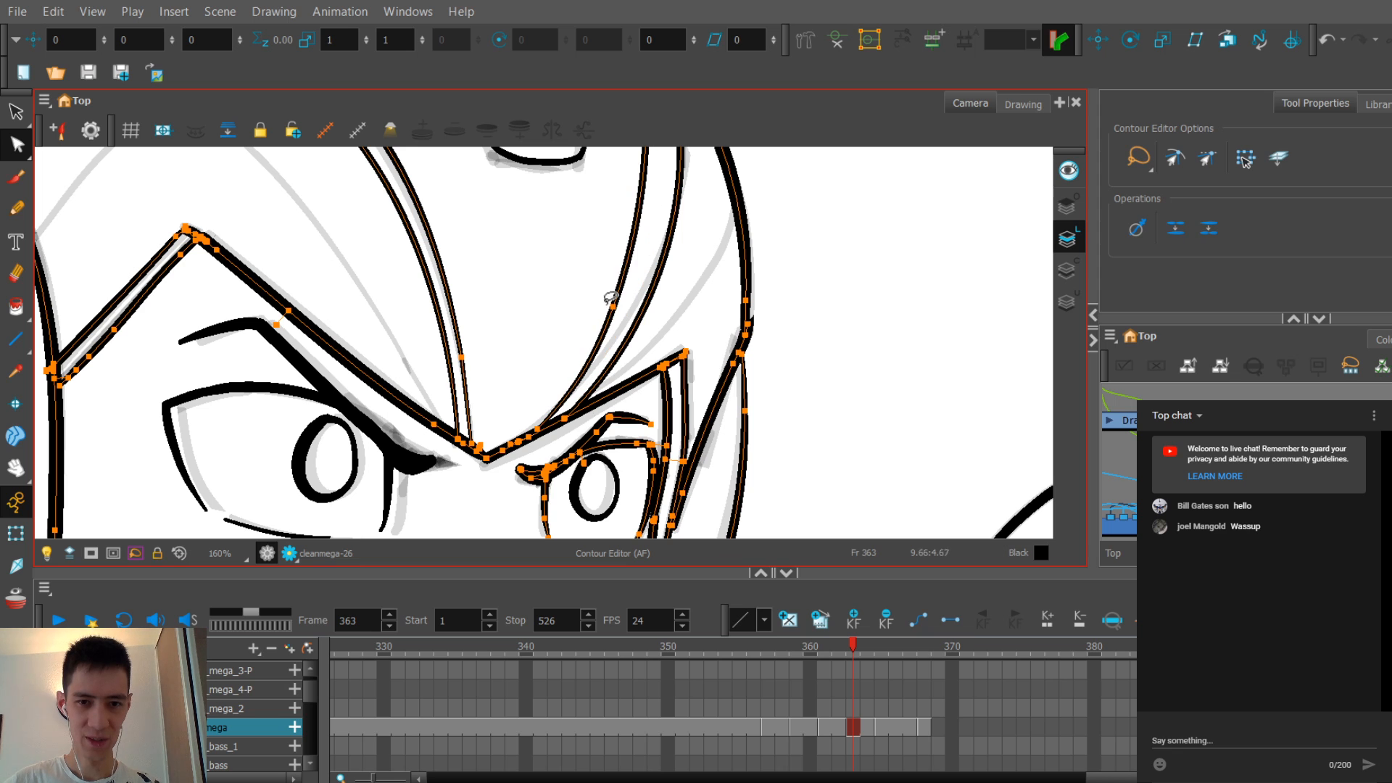
{"action": "scroll", "coordinate": [580, 341], "scroll_direction": "down", "scroll_amount": 3}
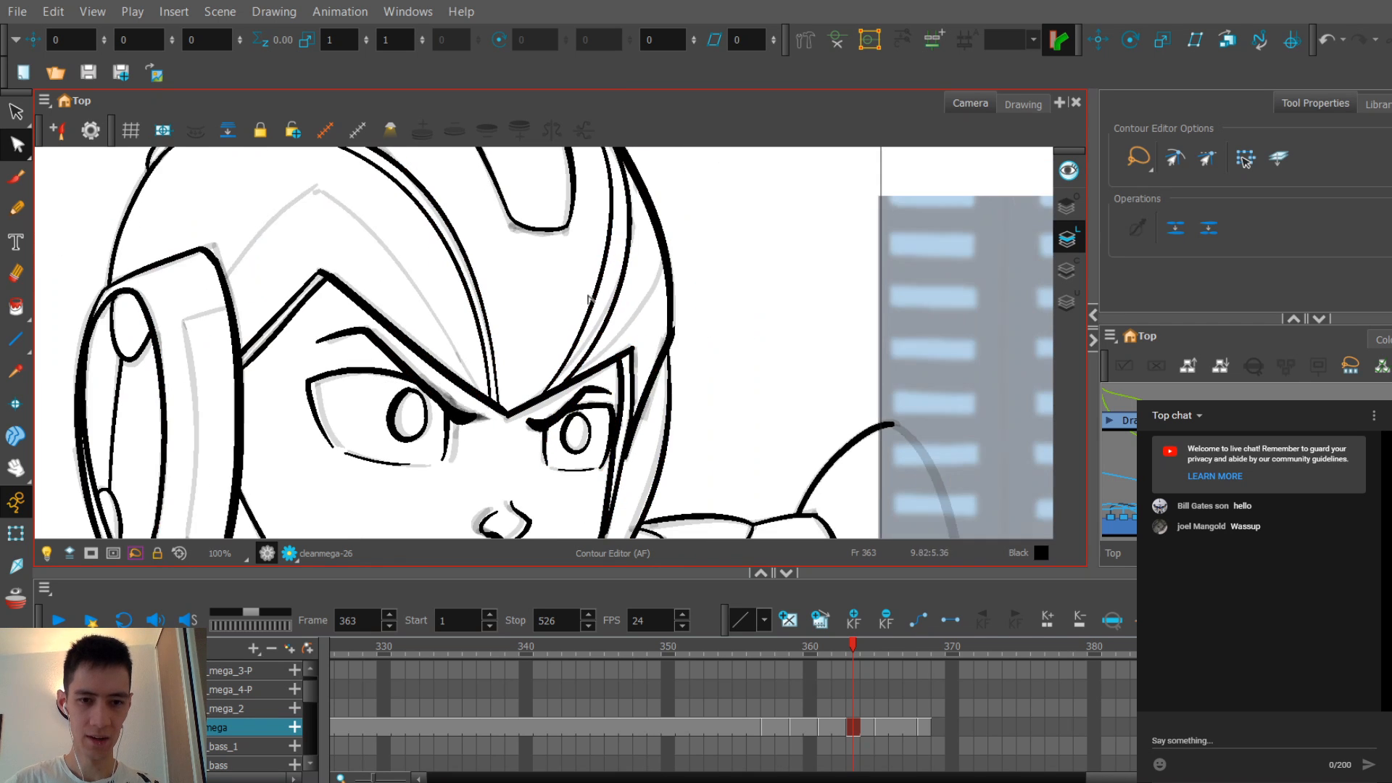
Step: Bring the lower half of the right outer seam line inward so it runs closer to the inner seam line
{"action": "scroll", "coordinate": [572, 339], "scroll_direction": "up", "scroll_amount": 1}
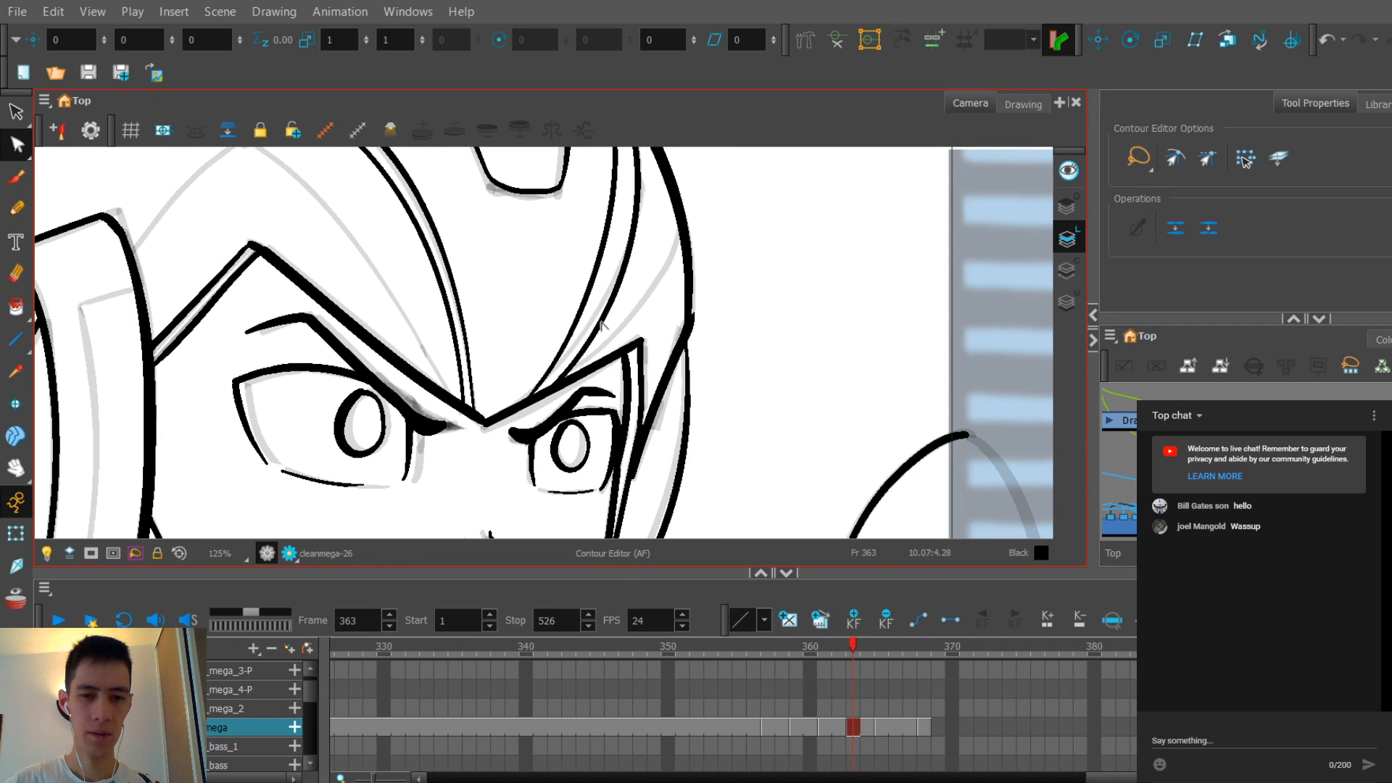
{"action": "left_click", "coordinate": [588, 335]}
{"action": "left_click", "coordinate": [587, 326]}
{"action": "scroll", "coordinate": [601, 304], "scroll_direction": "down", "scroll_amount": 2}
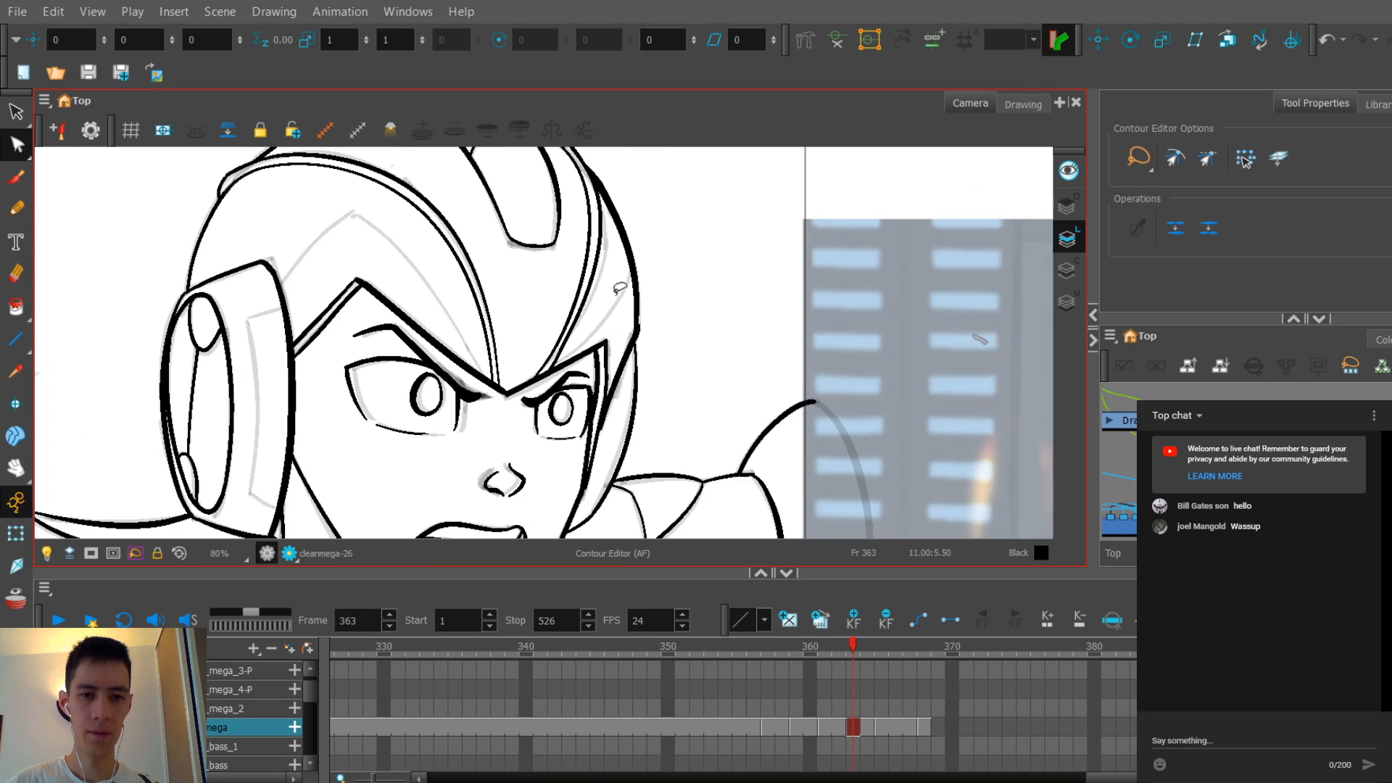
{"action": "scroll", "coordinate": [607, 295], "scroll_direction": "up", "scroll_amount": 5}
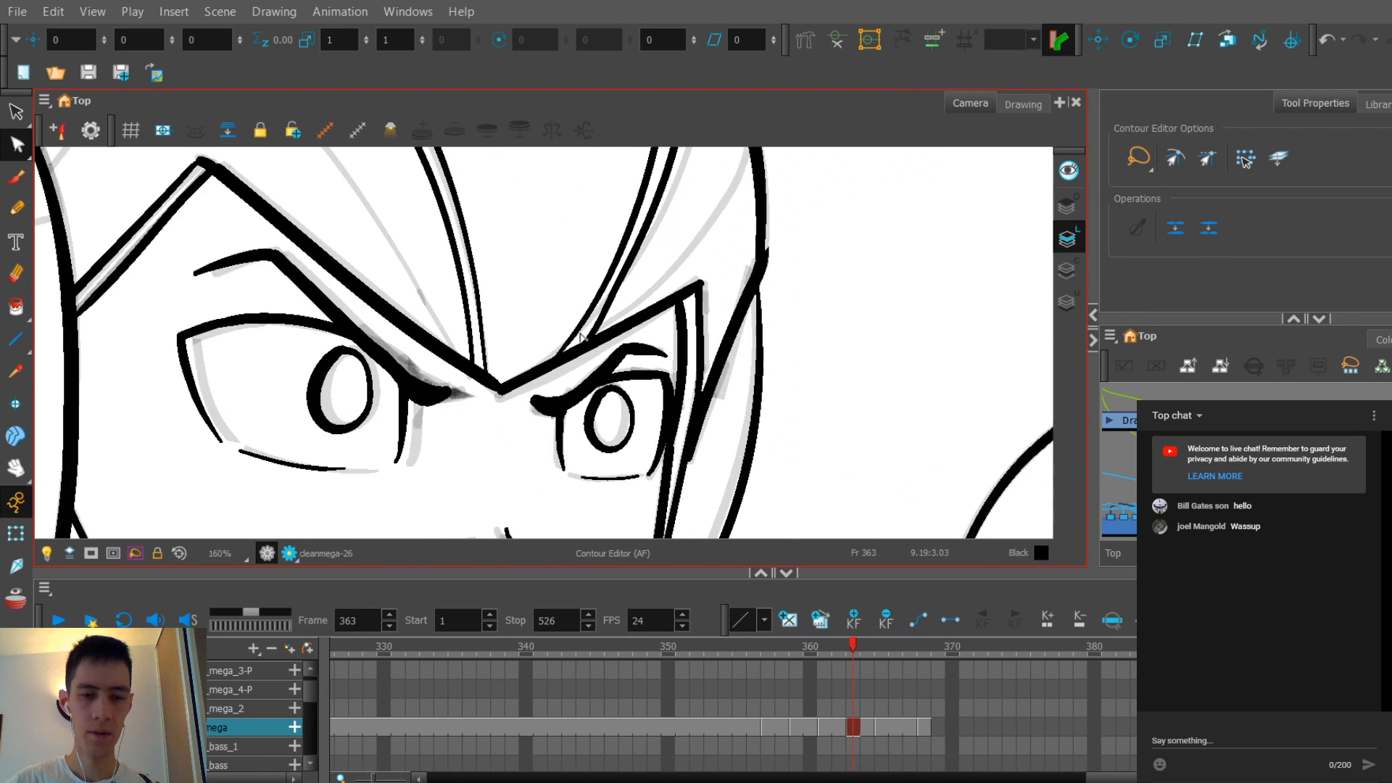
{"action": "left_click", "coordinate": [577, 344]}
{"action": "left_click_drag", "start_coordinate": [614, 356], "coordinate": [632, 334]}
{"action": "key", "text": "ctrl+z"}
{"action": "key", "text": "ctrl+z"}
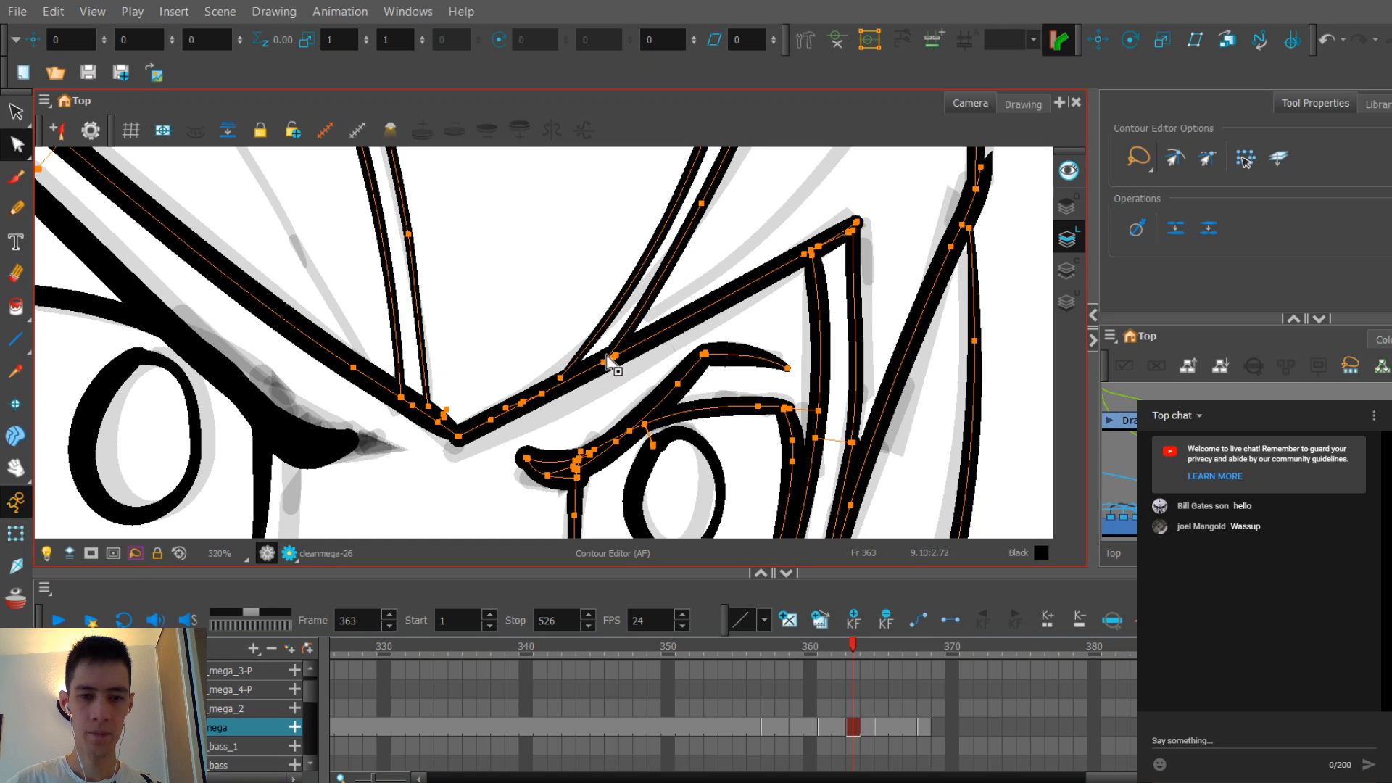
{"action": "key", "text": "ctrl+z"}
Step: Reshape the right outer seam line's lower curve where it meets the visor edge
{"action": "key", "text": "alt+s"}
{"action": "mouse_move", "coordinate": [608, 353]}
{"action": "left_mouse_down"}
{"action": "mouse_move", "coordinate": [596, 360]}
{"action": "mouse_move", "coordinate": [661, 296]}
{"action": "mouse_move", "coordinate": [636, 291]}
{"action": "mouse_move", "coordinate": [664, 279]}
{"action": "left_mouse_up"}
{"action": "scroll", "coordinate": [652, 290], "scroll_direction": "down", "scroll_amount": 5}
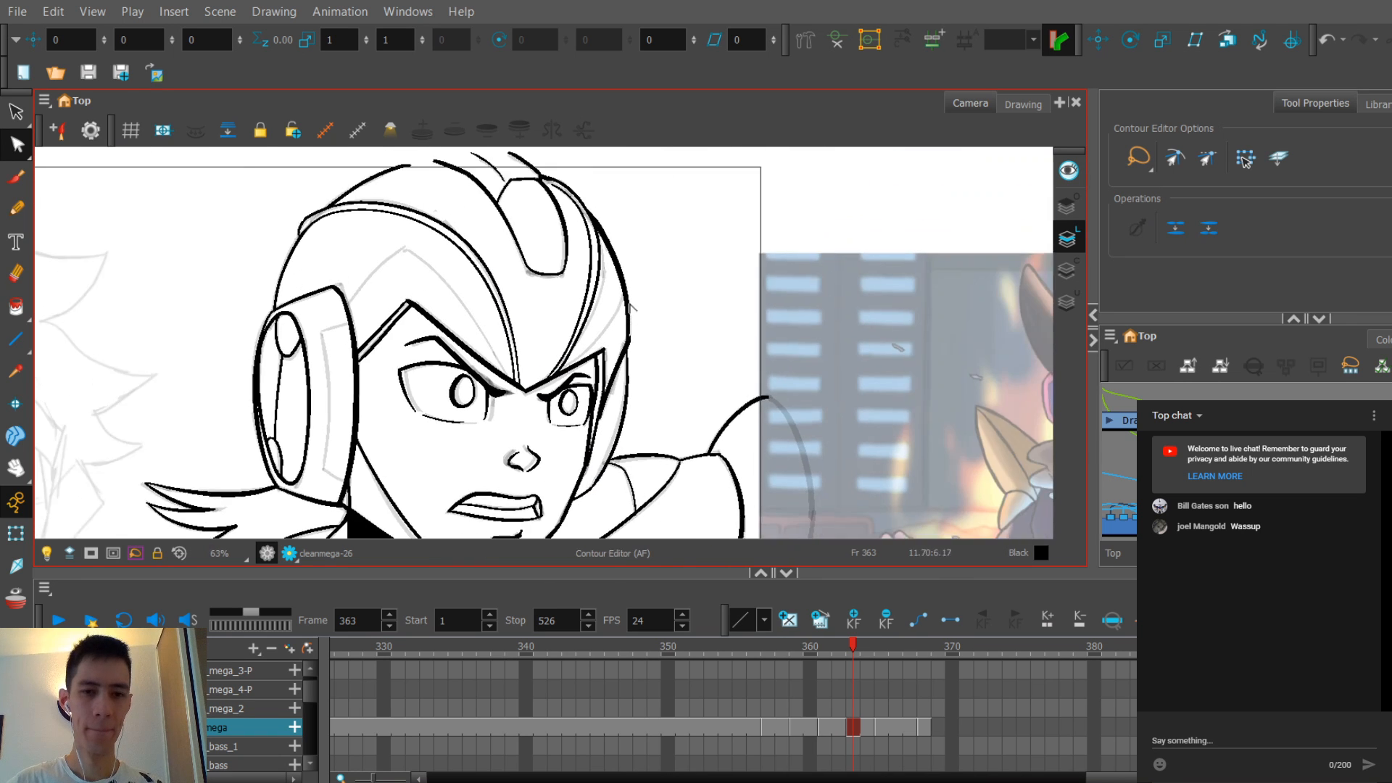
{"action": "scroll", "coordinate": [574, 374], "scroll_direction": "up", "scroll_amount": 1}
{"action": "key", "text": "alt+/"}
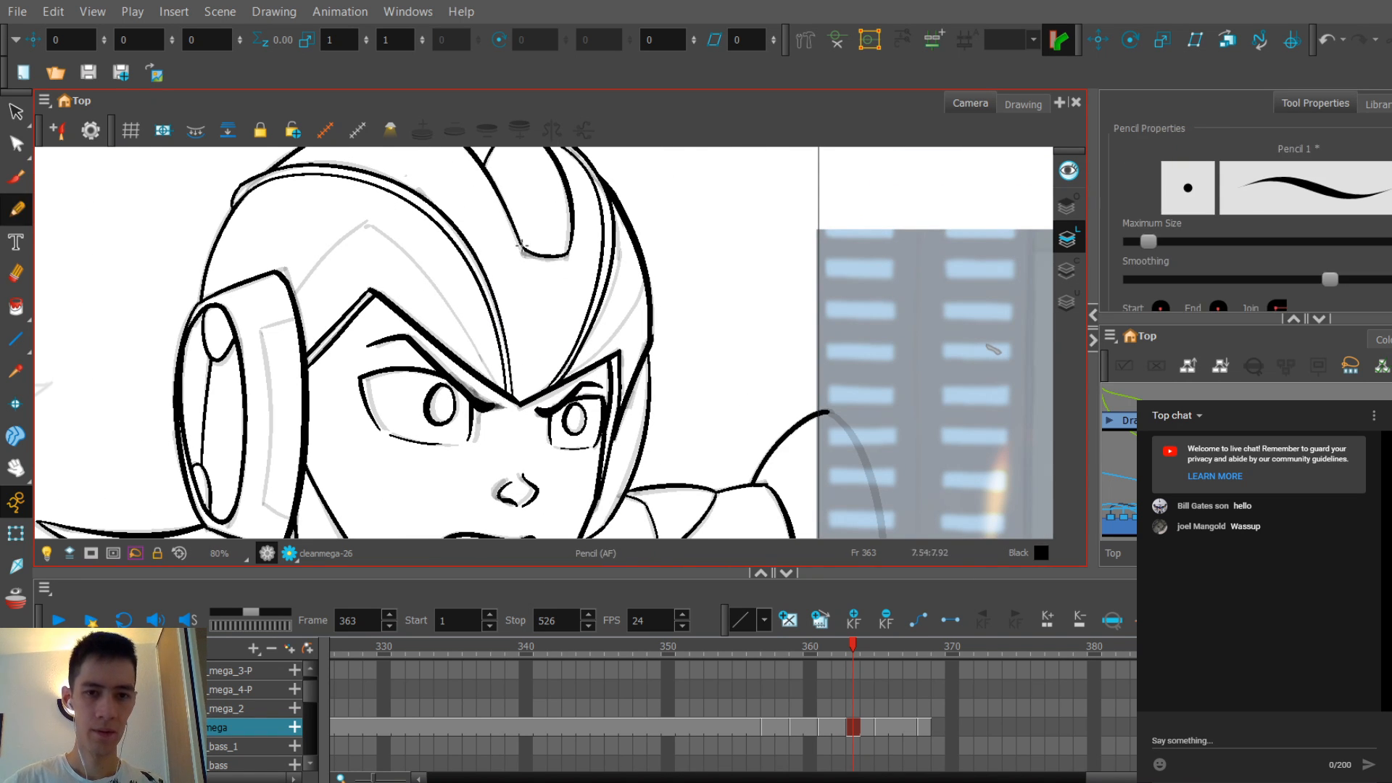
{"action": "scroll", "coordinate": [580, 385], "scroll_direction": "up", "scroll_amount": 1}
{"action": "key", "text": "ctrl+z"}
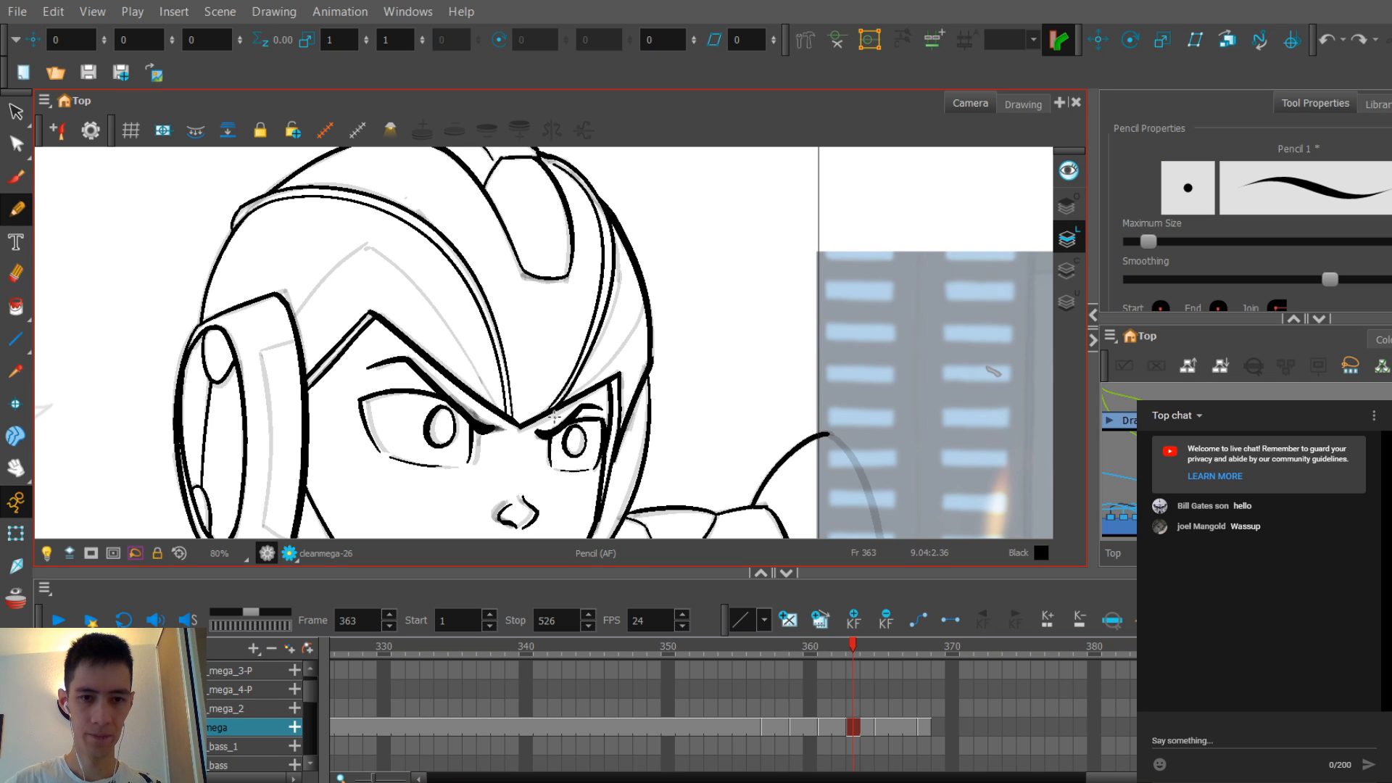
{"action": "left_click_drag", "start_coordinate": [596, 236], "coordinate": [582, 325]}
{"action": "key", "text": "ctrl+z"}
{"action": "key", "text": "alt+q"}
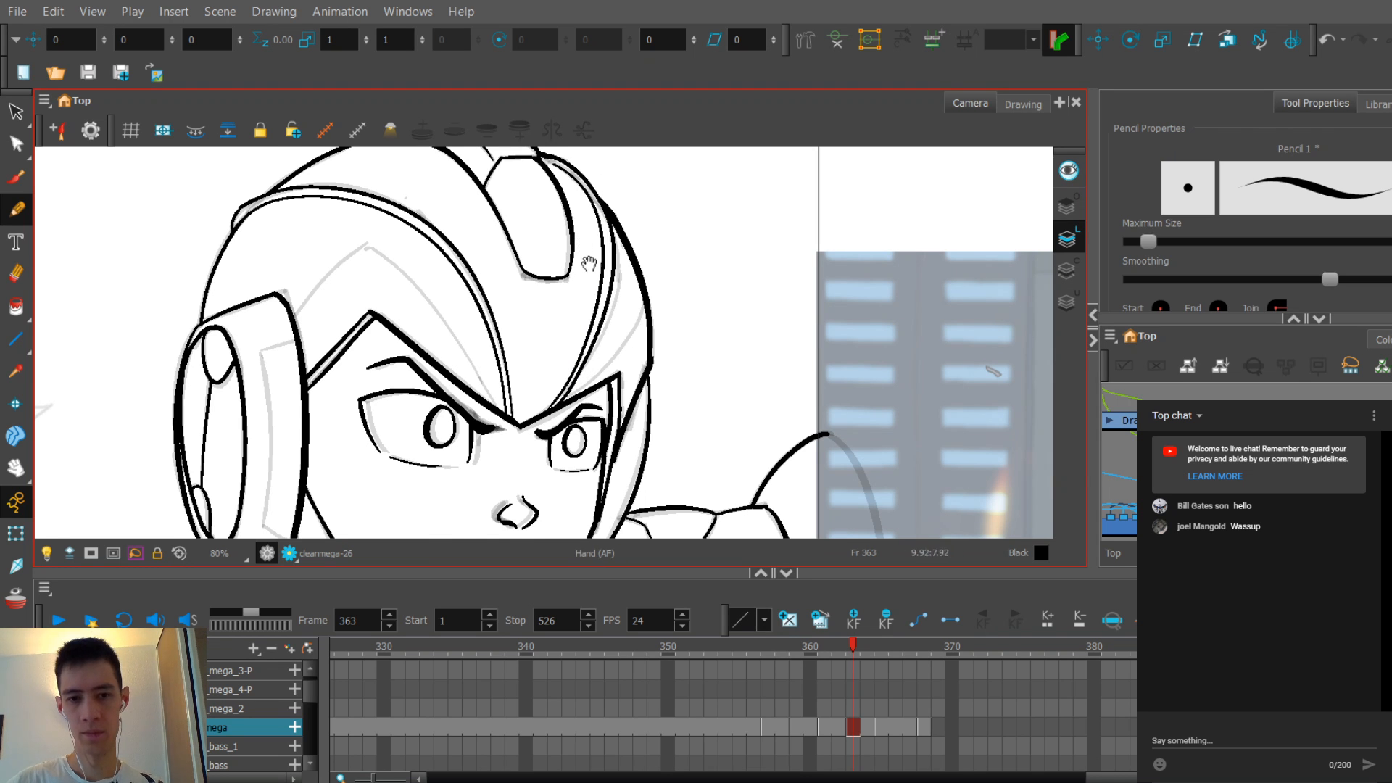
Step: Adjust the contour points along the lower half of the right seam lines so both curves run evenly spaced toward the visor edge
{"action": "scroll", "coordinate": [596, 353], "scroll_direction": "up", "scroll_amount": 2}
{"action": "scroll", "coordinate": [596, 353], "scroll_direction": "up", "scroll_amount": 2}
{"action": "key", "text": "ctrl+a"}
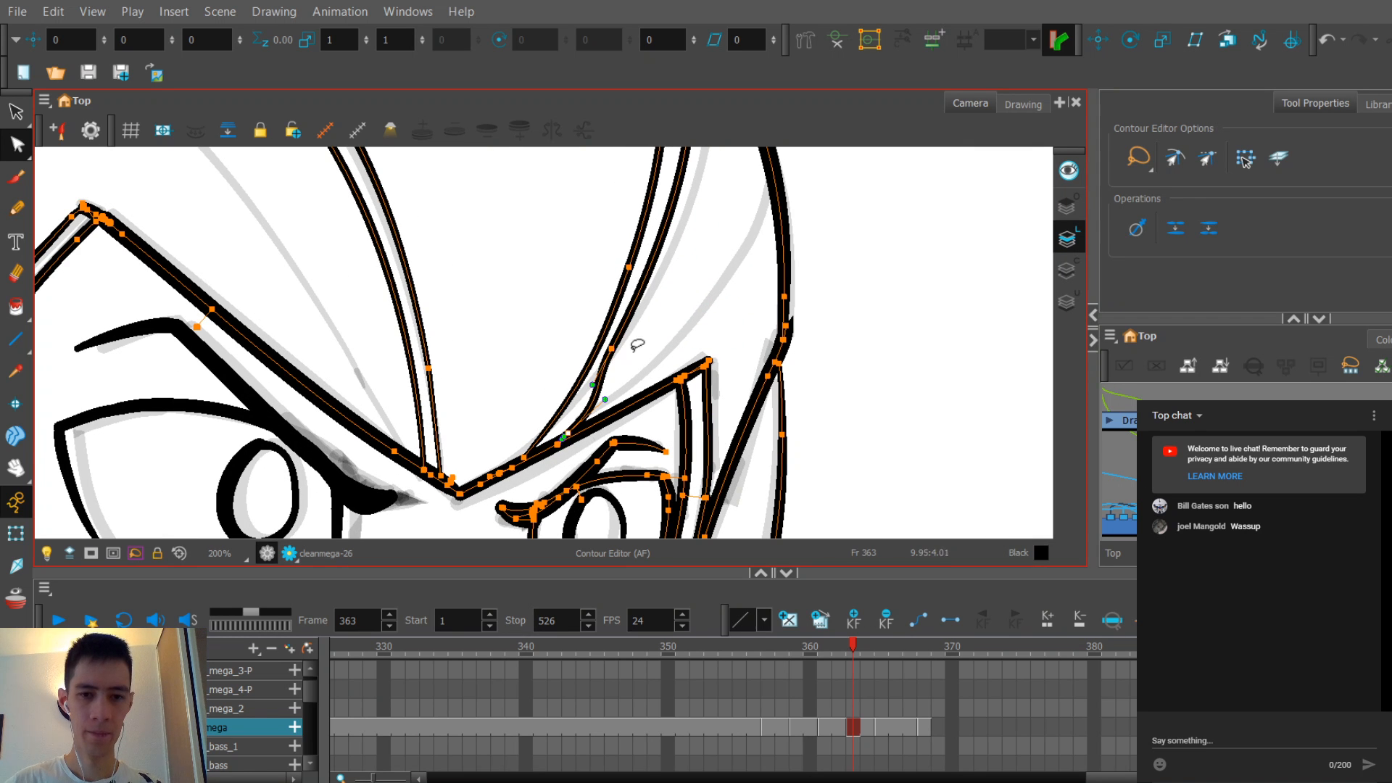
{"action": "scroll", "coordinate": [636, 307], "scroll_direction": "down", "scroll_amount": 1}
{"action": "scroll", "coordinate": [630, 308], "scroll_direction": "down", "scroll_amount": 1}
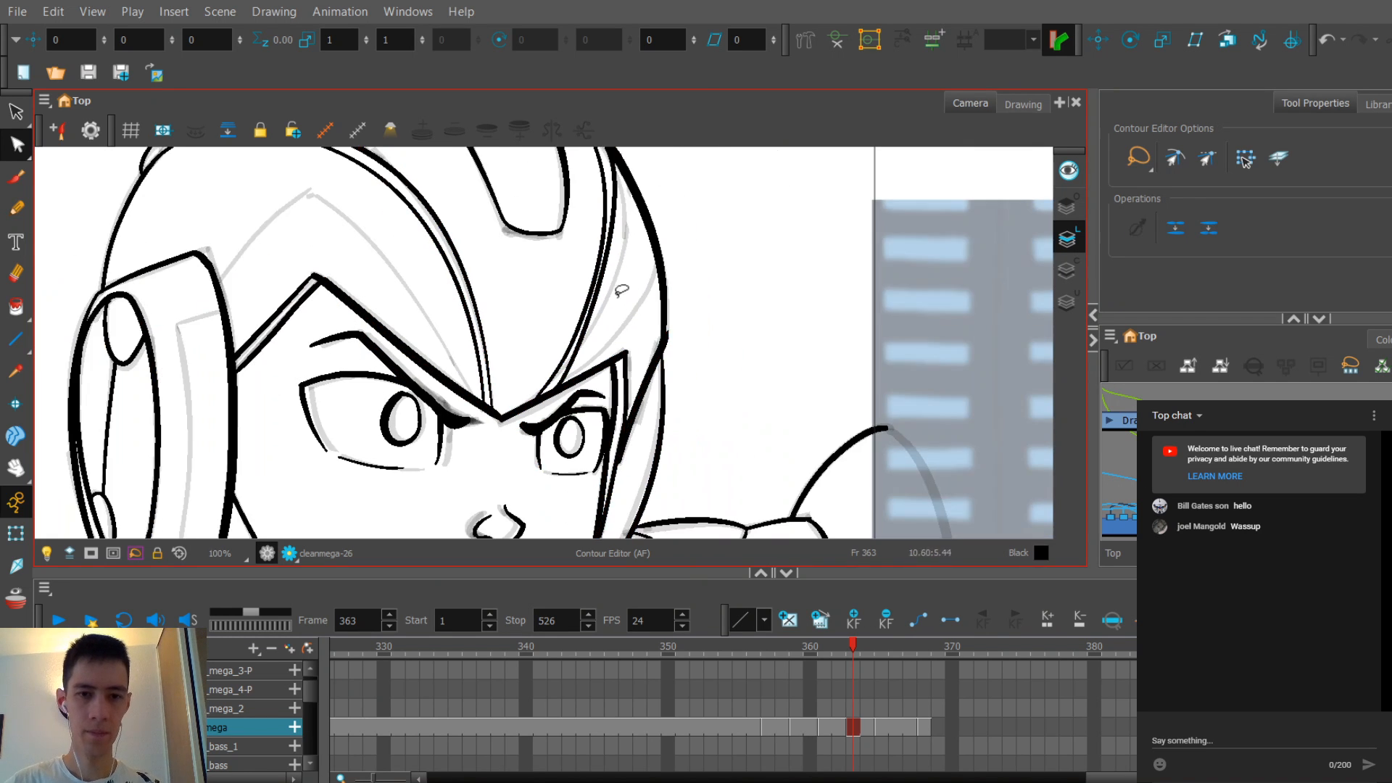
{"action": "left_click", "coordinate": [638, 311]}
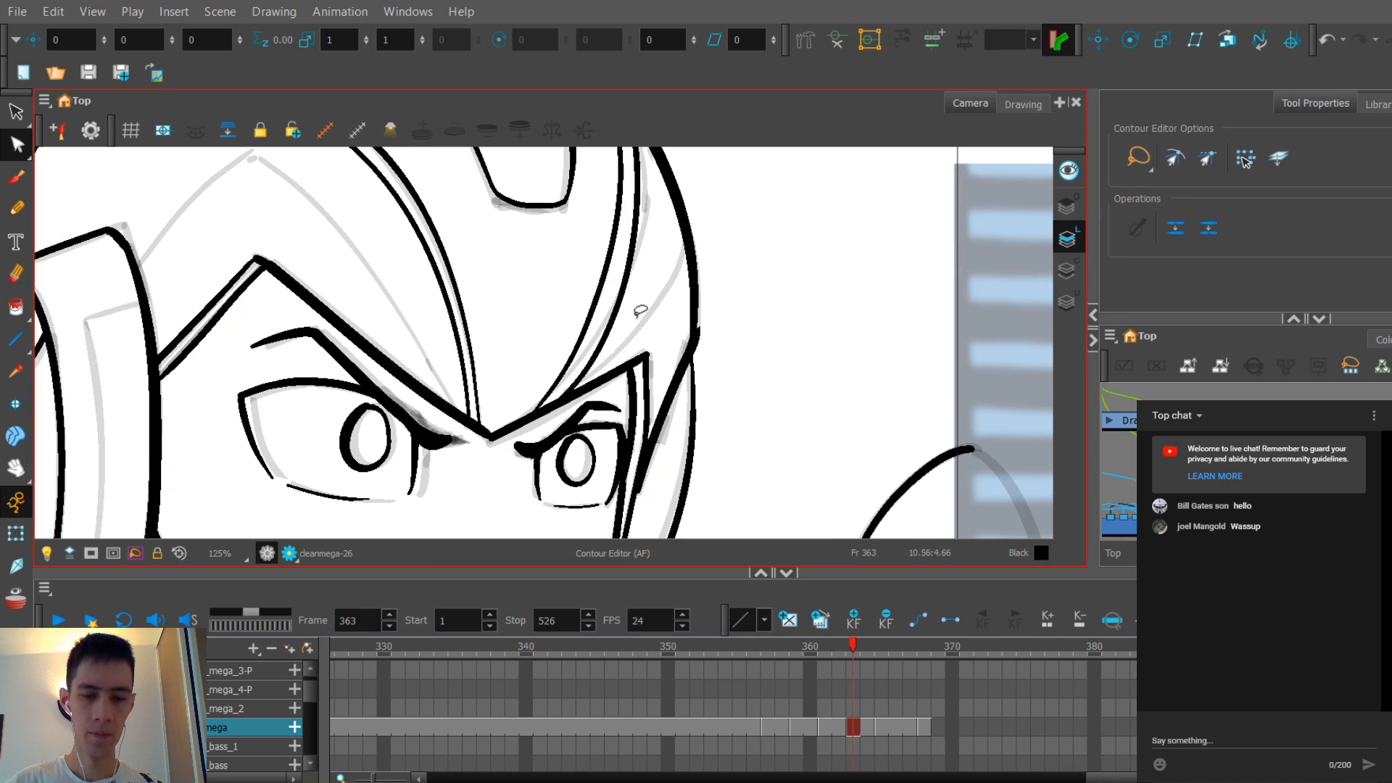
{"action": "key", "text": "ctrl+a"}
{"action": "left_click_drag", "start_coordinate": [616, 312], "coordinate": [603, 315]}
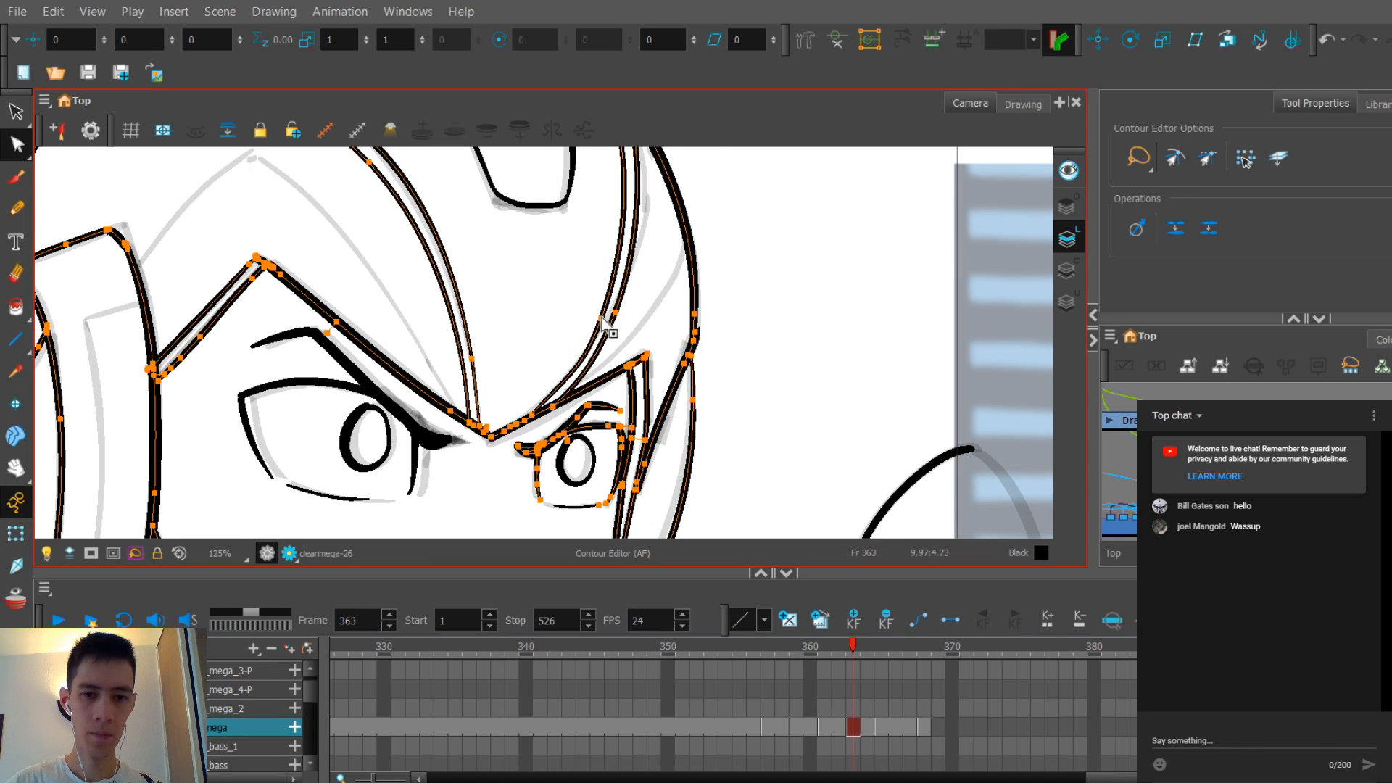
{"action": "scroll", "coordinate": [603, 316], "scroll_direction": "down", "scroll_amount": 1}
{"action": "left_click", "coordinate": [580, 334]}
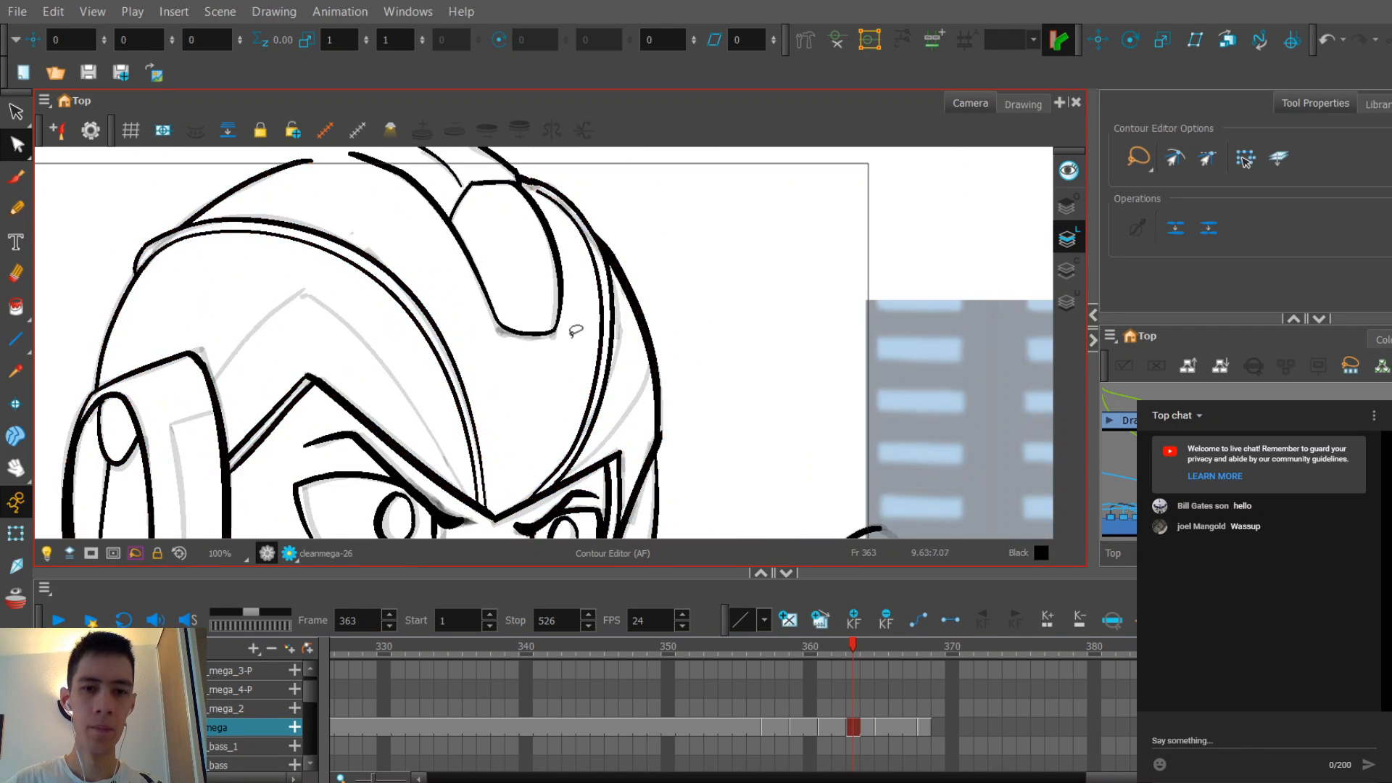
Step: Refine the curve at the right inner seam line's lower end so it tapers smoothly into the visor edge
{"action": "scroll", "coordinate": [577, 330], "scroll_direction": "up", "scroll_amount": 4}
{"action": "key", "text": "ctrl+a"}
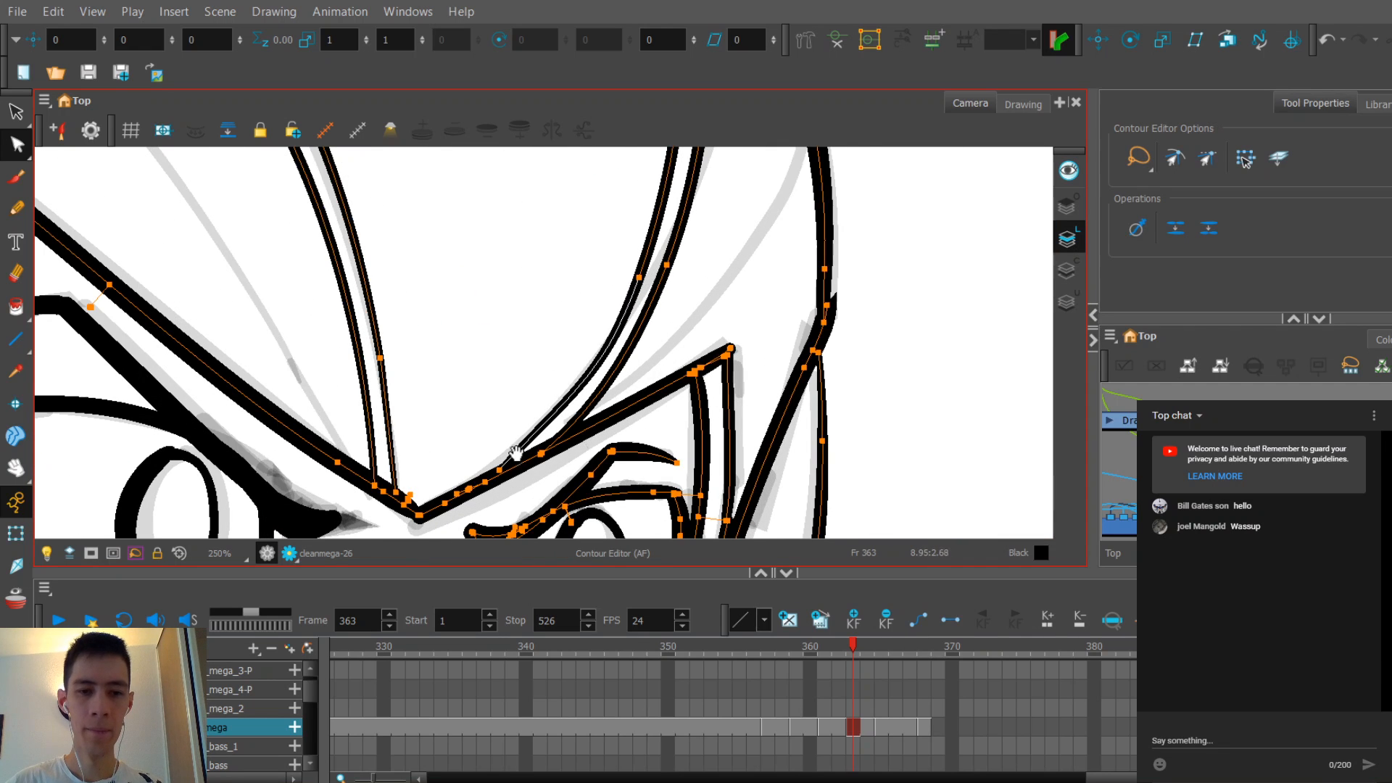
{"action": "mouse_move", "coordinate": [527, 439]}
{"action": "left_mouse_down"}
{"action": "mouse_move", "coordinate": [616, 344]}
{"action": "mouse_move", "coordinate": [591, 377]}
{"action": "left_mouse_up"}
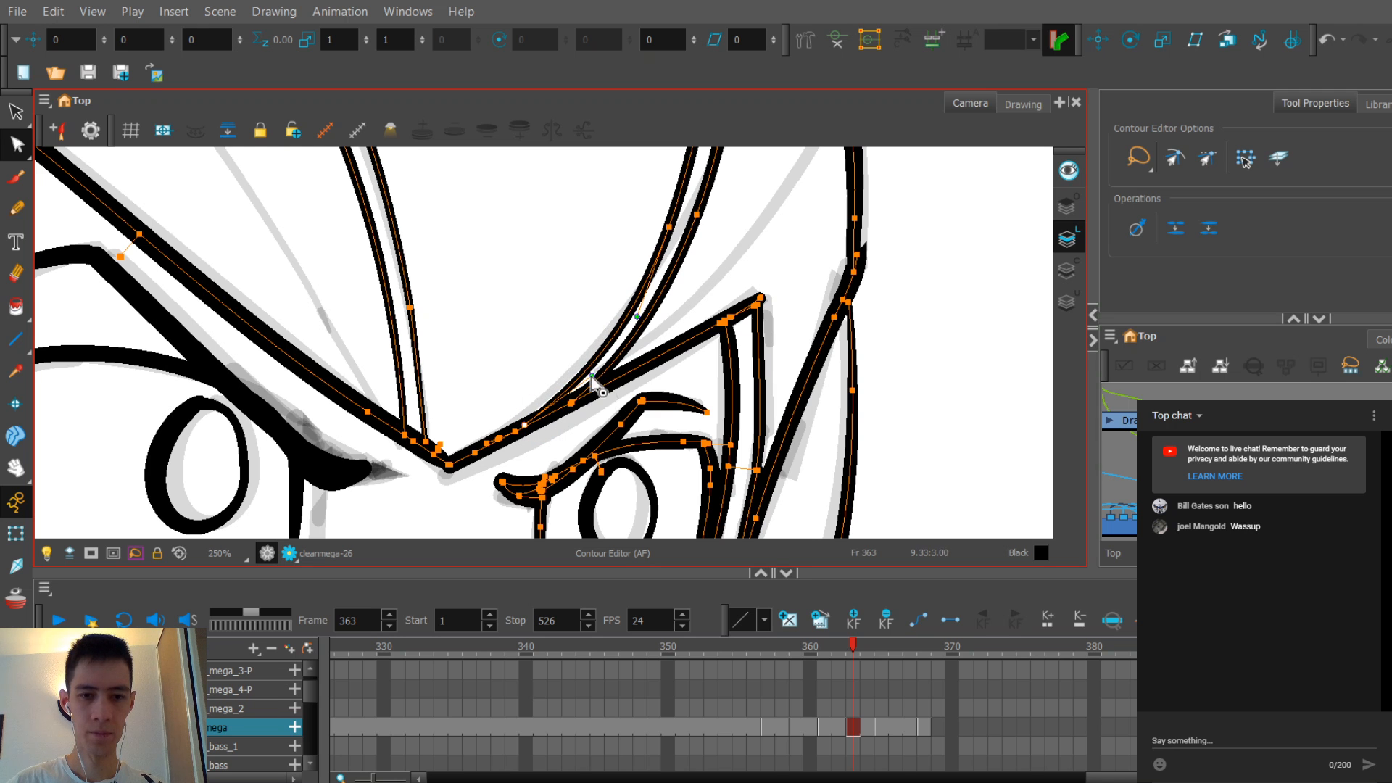
{"action": "scroll", "coordinate": [587, 378], "scroll_direction": "down", "scroll_amount": 5}
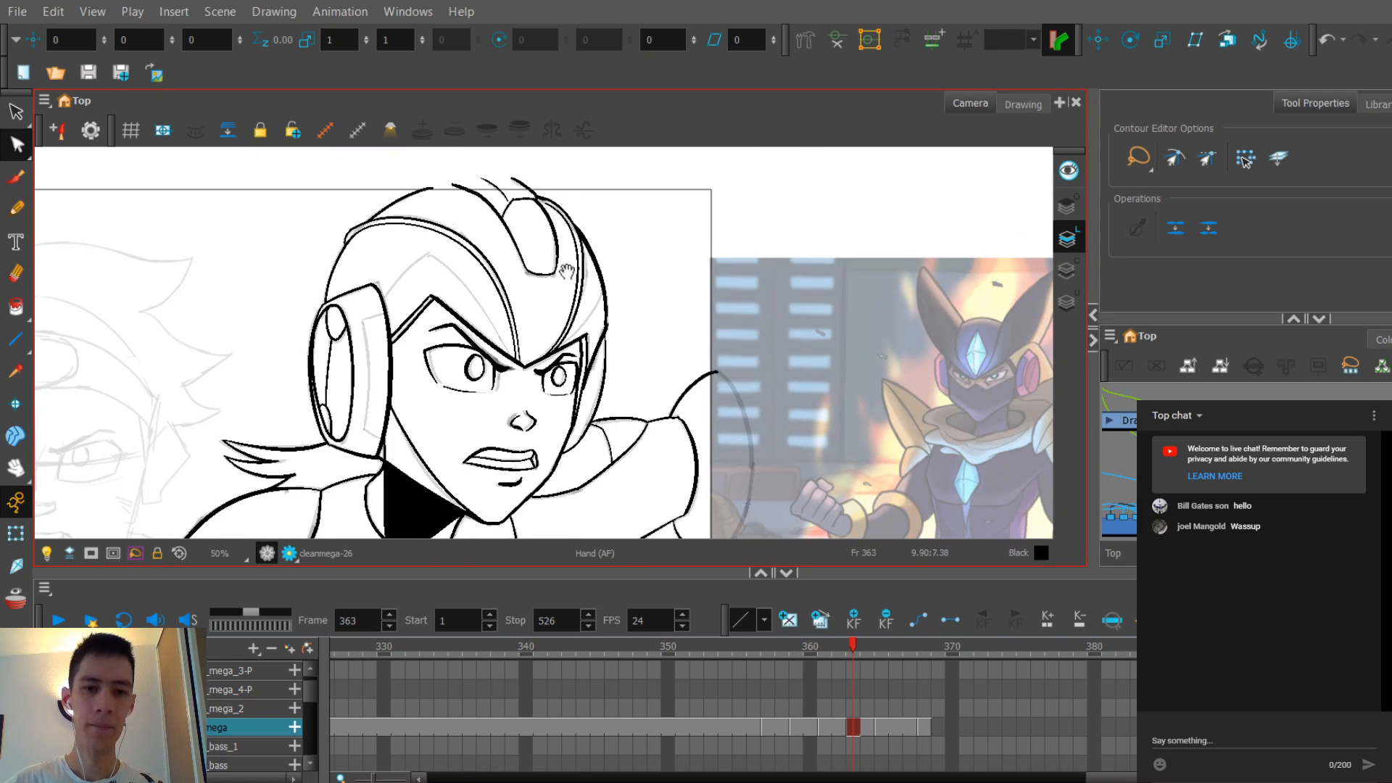
Step: Shift the lower ends of the two left seam lines outward, away from the visor's centre point
{"action": "scroll", "coordinate": [588, 286], "scroll_direction": "up", "scroll_amount": 1}
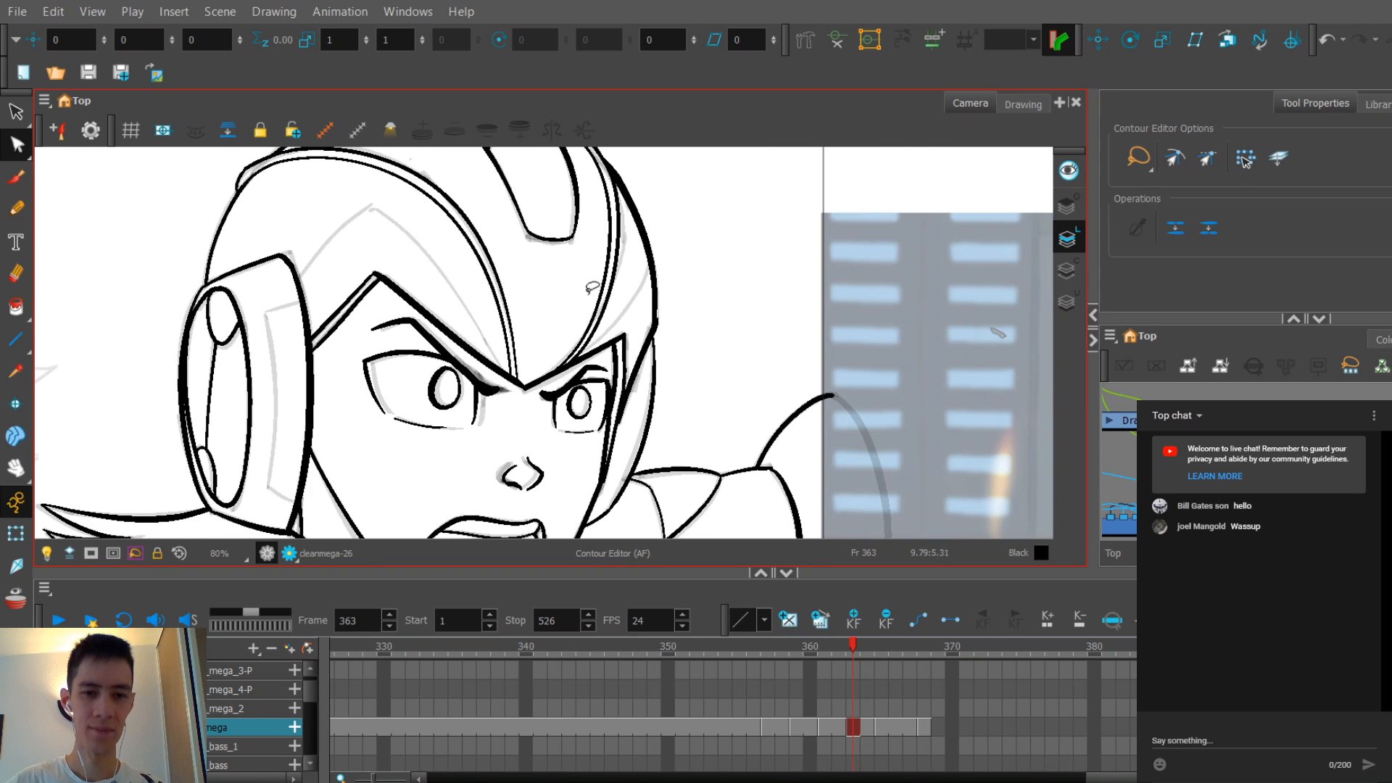
{"action": "scroll", "coordinate": [521, 346], "scroll_direction": "up", "scroll_amount": 1}
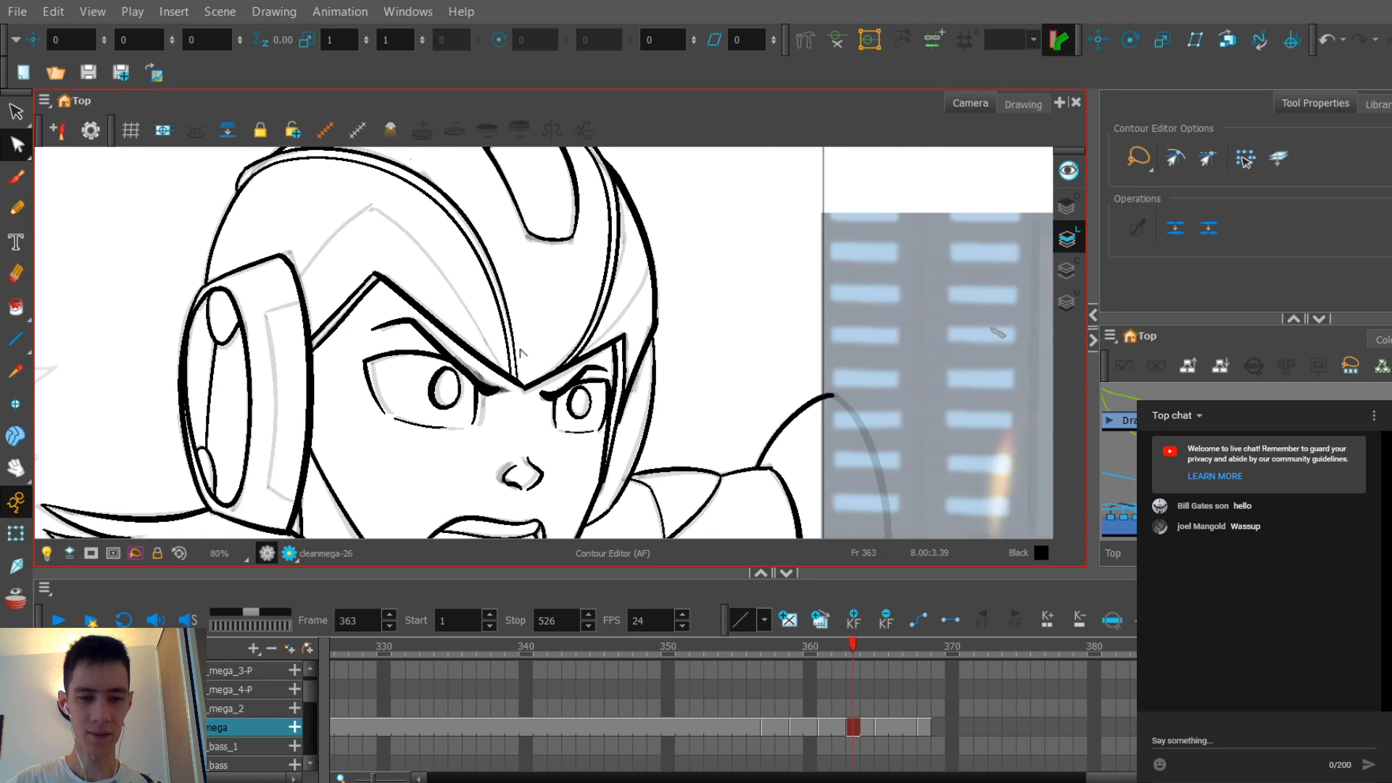
{"action": "scroll", "coordinate": [519, 350], "scroll_direction": "down", "scroll_amount": 2}
{"action": "scroll", "coordinate": [535, 341], "scroll_direction": "up", "scroll_amount": 3}
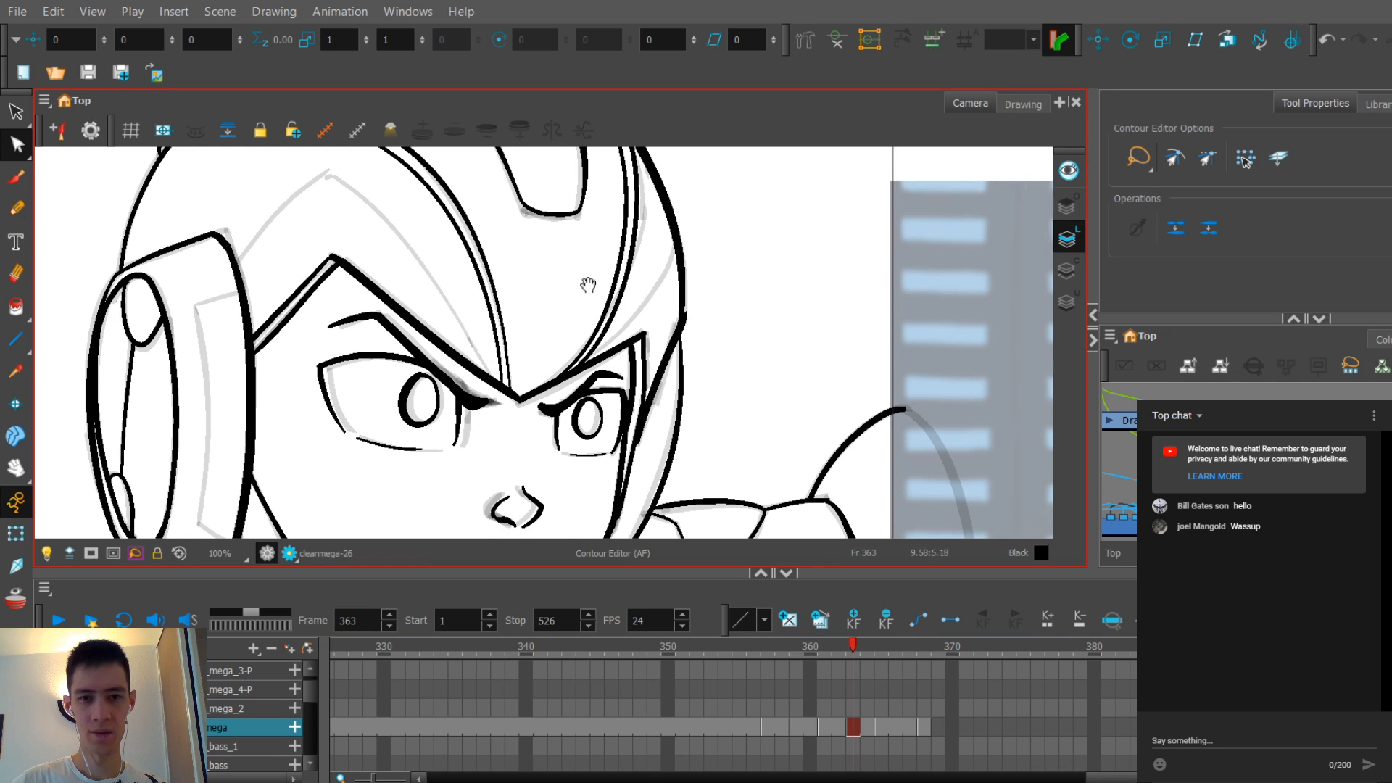
{"action": "left_click_drag", "start_coordinate": [588, 284], "coordinate": [570, 381]}
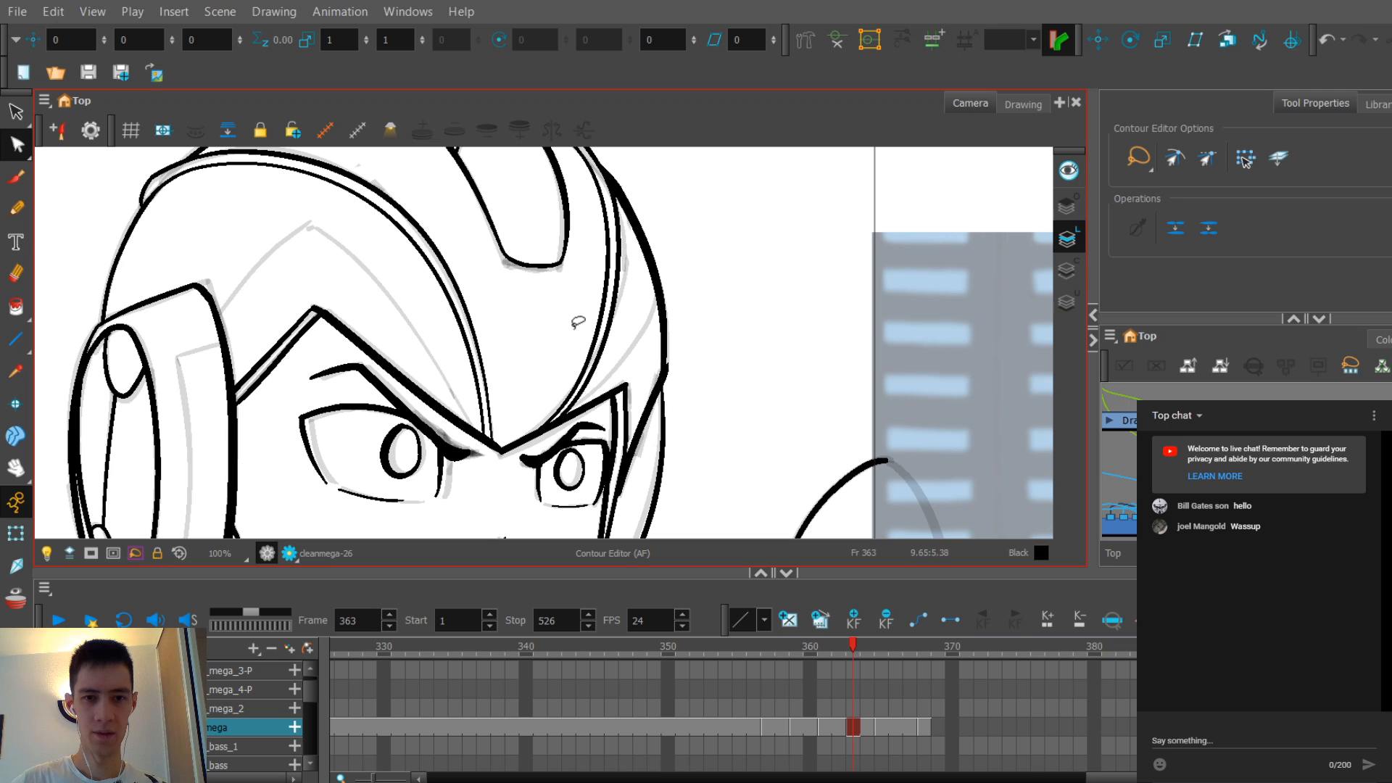
{"action": "mouse_move", "coordinate": [556, 236]}
{"action": "left_mouse_down"}
{"action": "mouse_move", "coordinate": [116, 305]}
{"action": "mouse_move", "coordinate": [459, 341]}
{"action": "mouse_move", "coordinate": [509, 315]}
{"action": "left_mouse_up"}
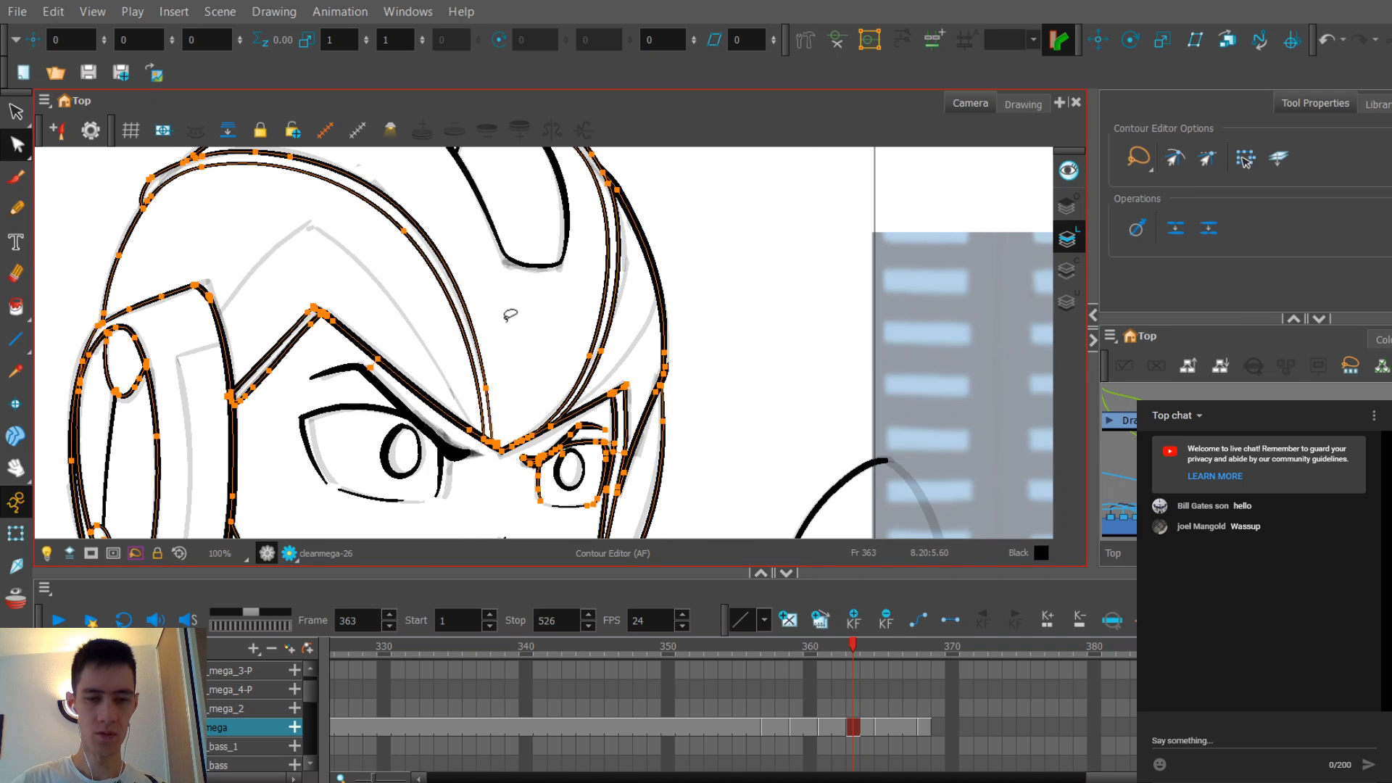
{"action": "key", "text": "alt+s"}
{"action": "left_click", "coordinate": [486, 381]}
{"action": "left_click_drag", "start_coordinate": [471, 442], "coordinate": [440, 445]}
{"action": "key", "text": "ctrl+z"}
{"action": "key", "text": "1"}
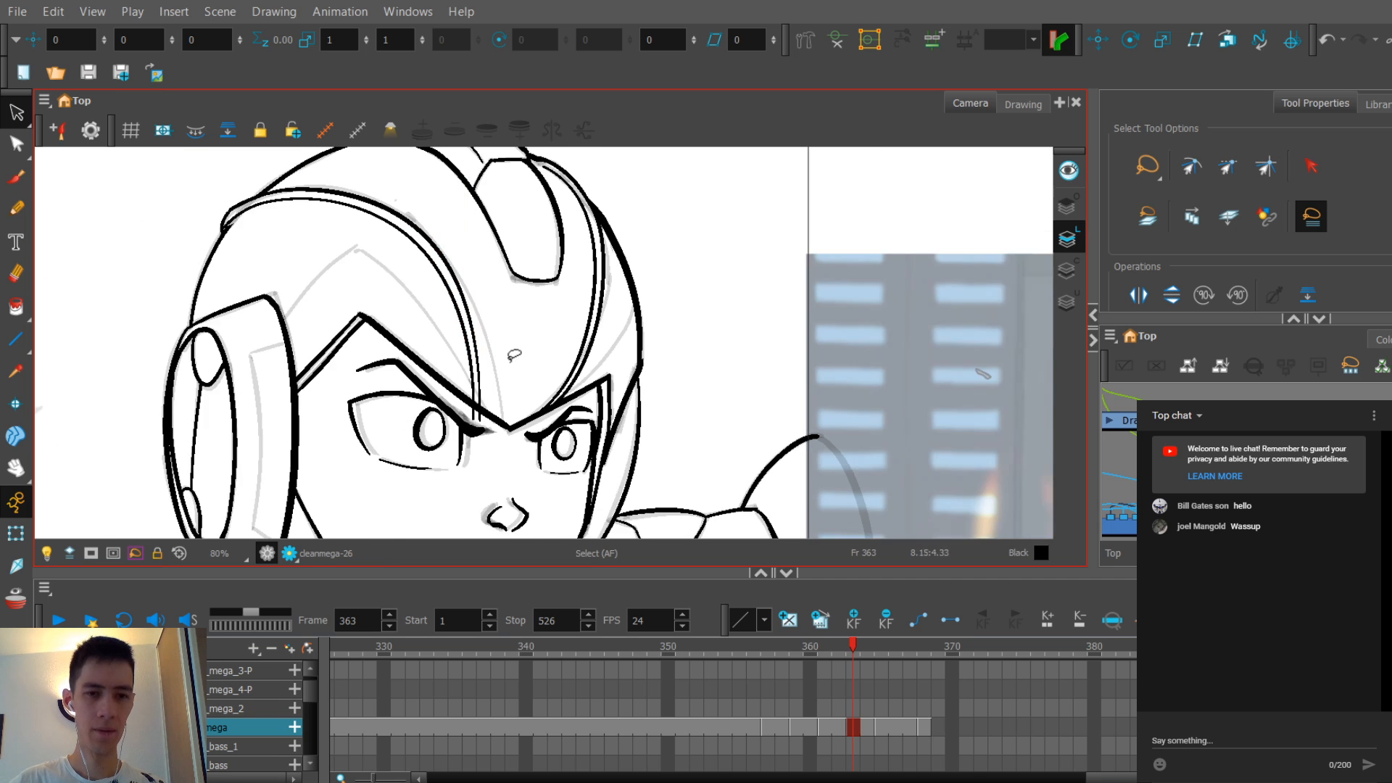
Step: Move and tilt both left seam lines down toward the ear piece, keeping their lower ends near the visor's centre point
{"action": "key", "text": "1"}
{"action": "key", "text": "2"}
{"action": "left_click", "coordinate": [475, 310]}
{"action": "mouse_move", "coordinate": [410, 184]}
{"action": "left_mouse_down"}
{"action": "mouse_move", "coordinate": [369, 195]}
{"action": "mouse_move", "coordinate": [403, 190]}
{"action": "left_mouse_up"}
{"action": "key", "text": "ctrl+z"}
{"action": "key", "text": "1"}
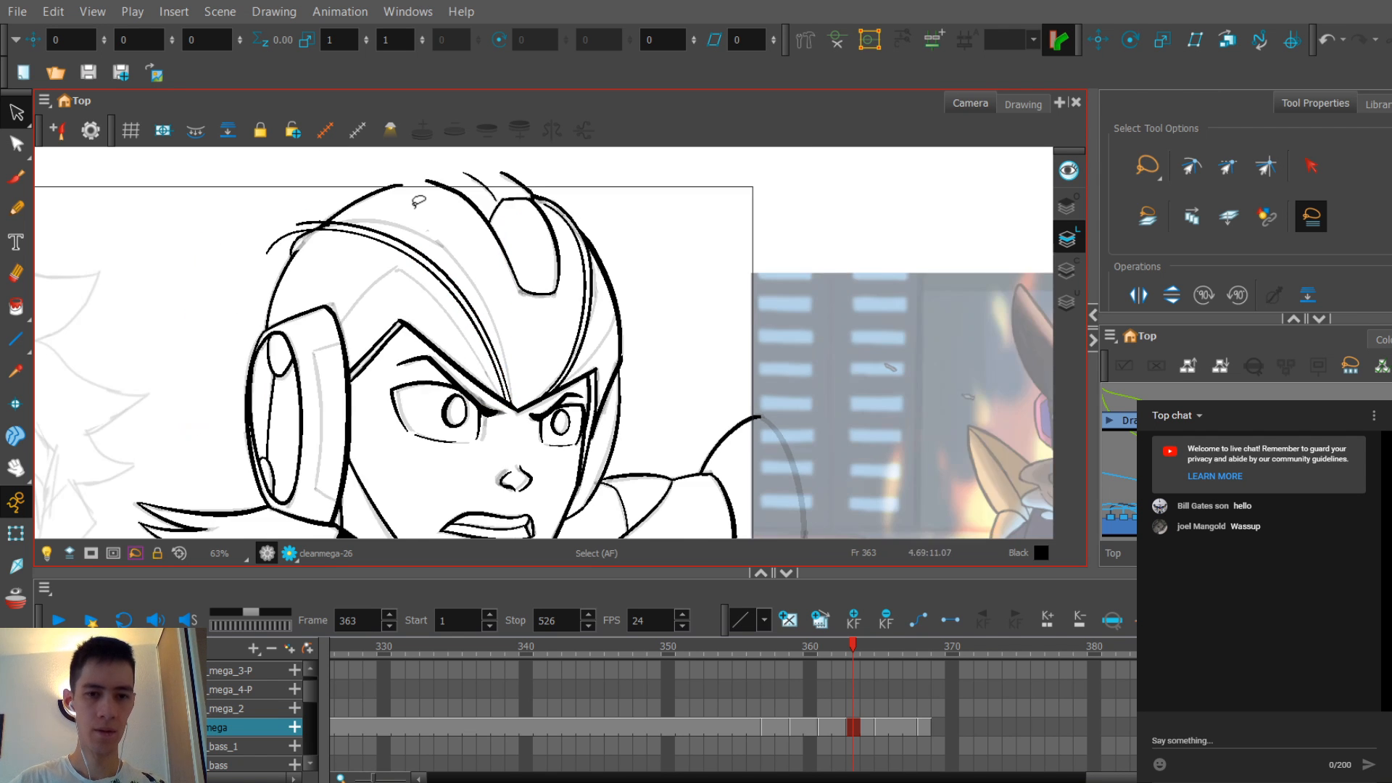
Step: Remove the overhanging upper ends of both left seam lines where they stick out past the helmet outline
{"action": "key", "text": "2"}
{"action": "key", "text": "2"}
{"action": "key", "text": "2"}
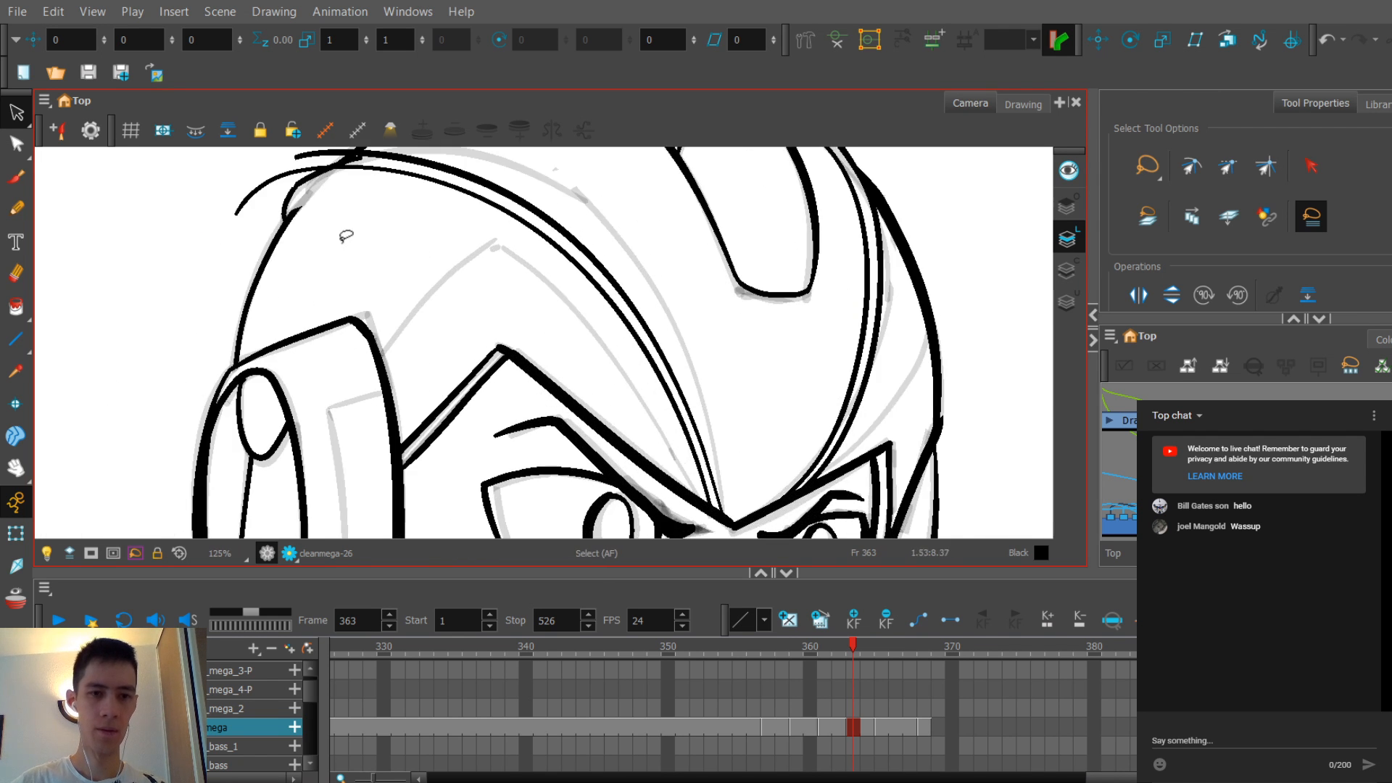
{"action": "key", "text": "2"}
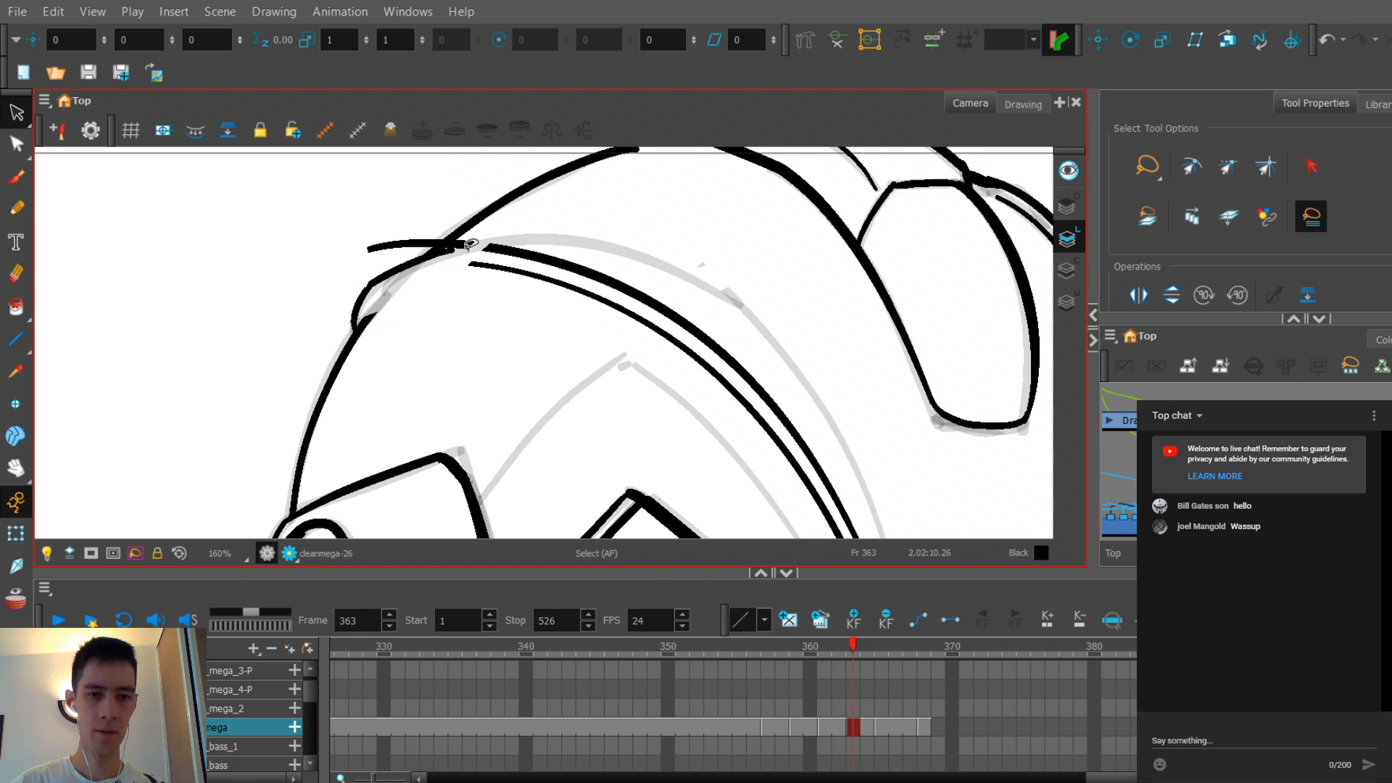
{"action": "left_click", "coordinate": [469, 244]}
{"action": "left_click", "coordinate": [445, 432]}
{"action": "left_click", "coordinate": [438, 272]}
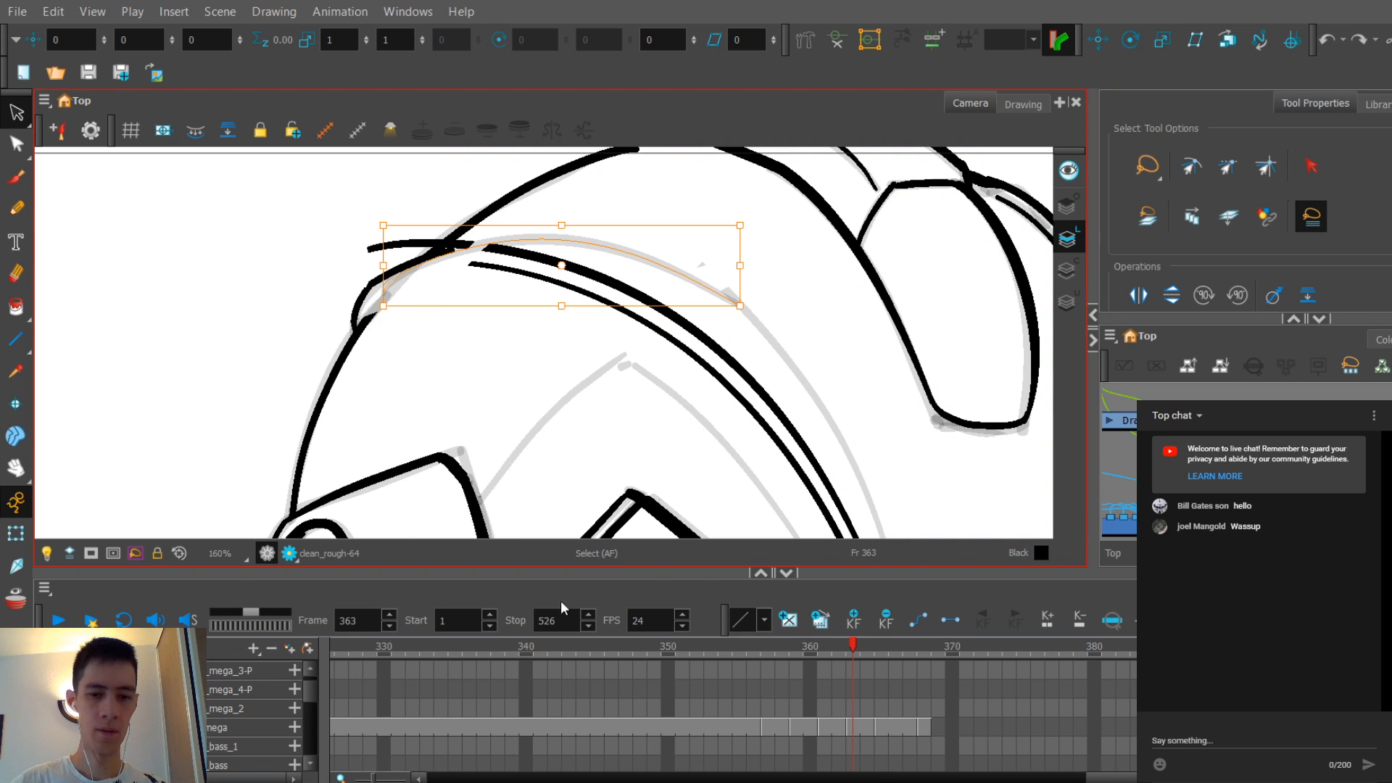
{"action": "left_click", "coordinate": [853, 726]}
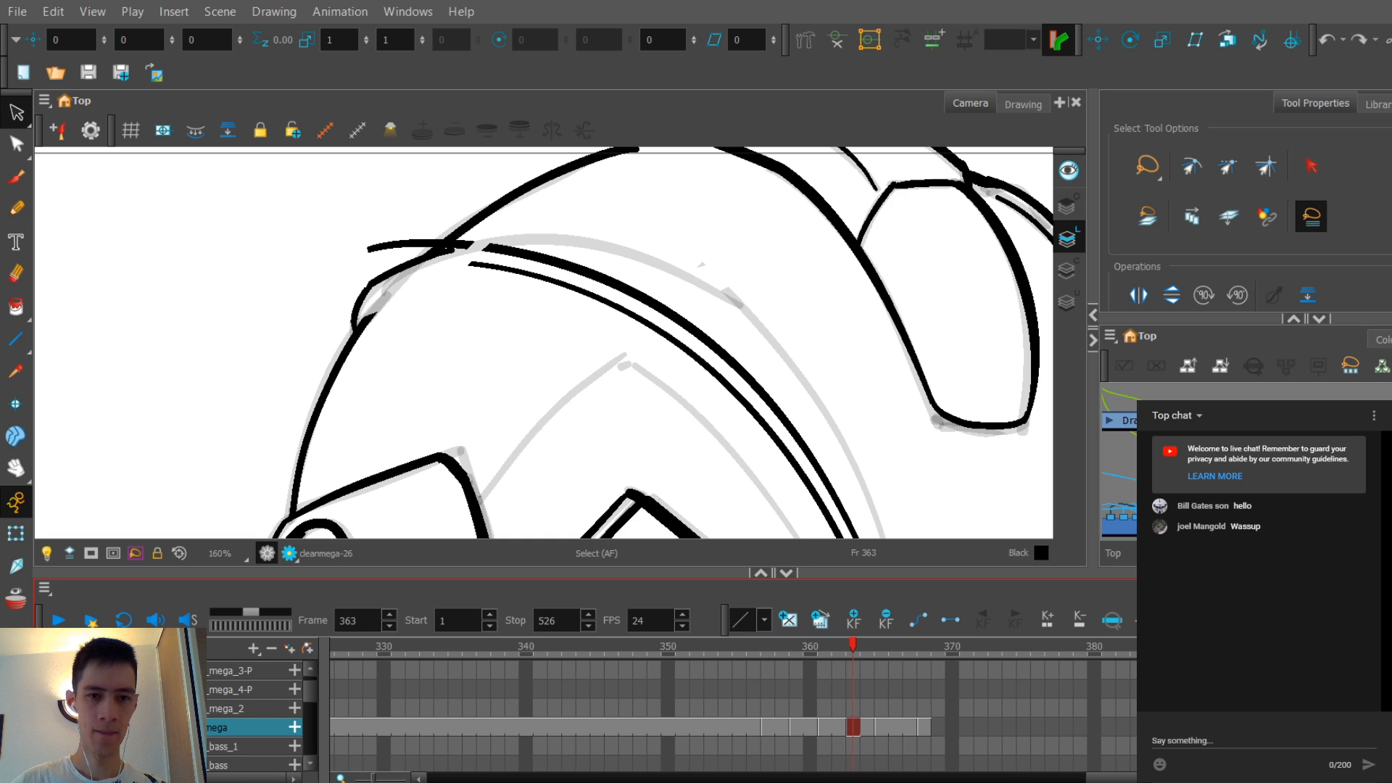
{"action": "left_click_drag", "start_coordinate": [469, 246], "coordinate": [500, 288]}
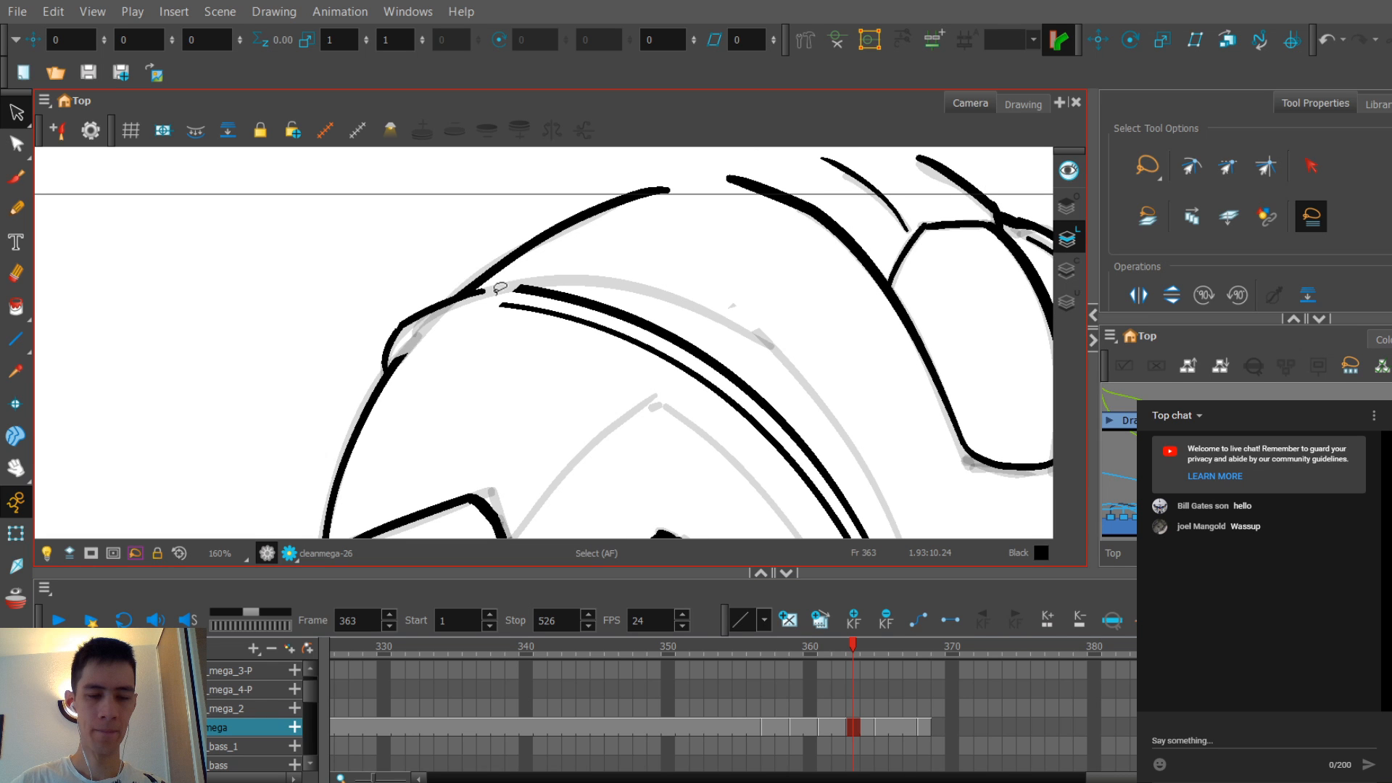
Step: Extend the outer left seam line's upper end with the Contour Editor so it curves into the helmet outline
{"action": "scroll", "coordinate": [500, 288], "scroll_direction": "up", "scroll_amount": 2}
{"action": "key", "text": "alt+q"}
{"action": "left_click", "coordinate": [527, 274]}
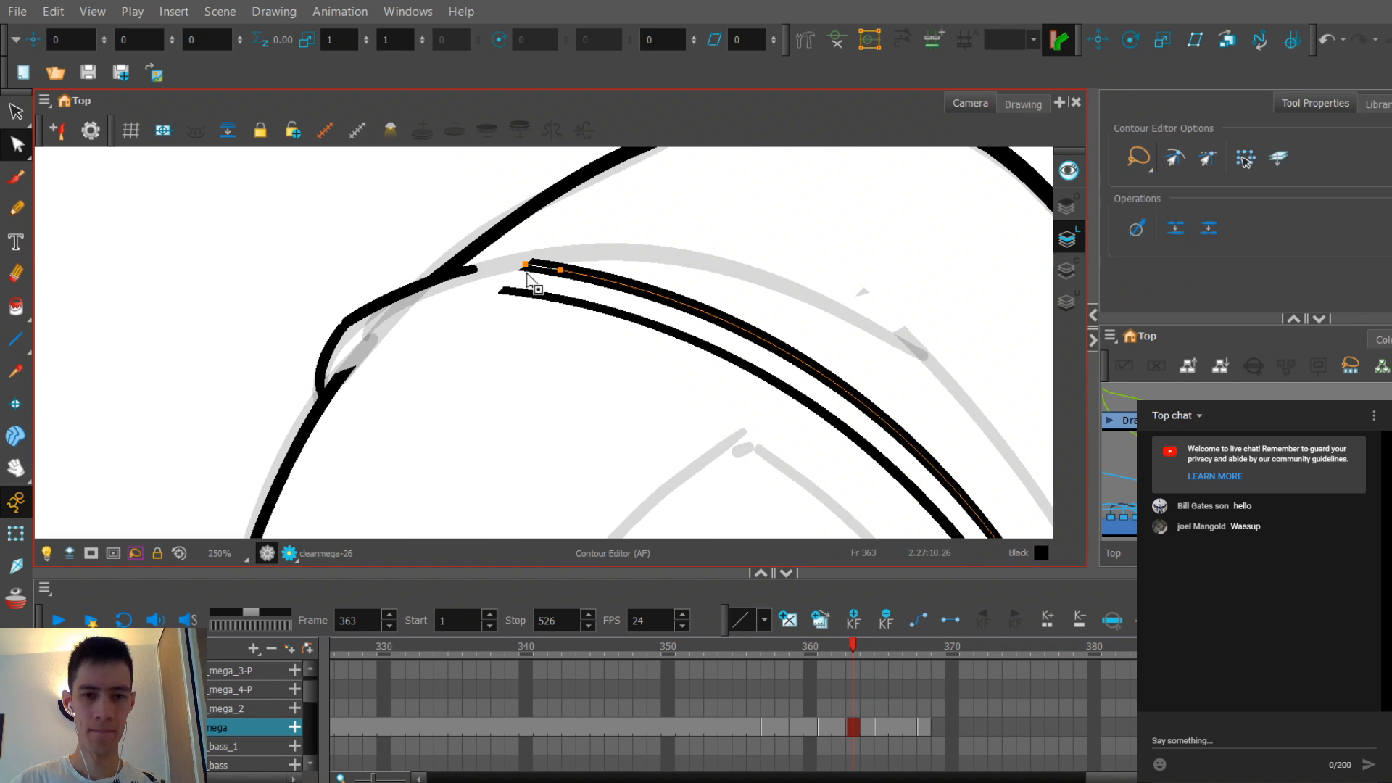
{"action": "scroll", "coordinate": [475, 279], "scroll_direction": "up", "scroll_amount": 2}
{"action": "mouse_move", "coordinate": [513, 287]}
{"action": "left_mouse_down"}
{"action": "mouse_move", "coordinate": [507, 269]}
{"action": "mouse_move", "coordinate": [543, 273]}
{"action": "left_mouse_up"}
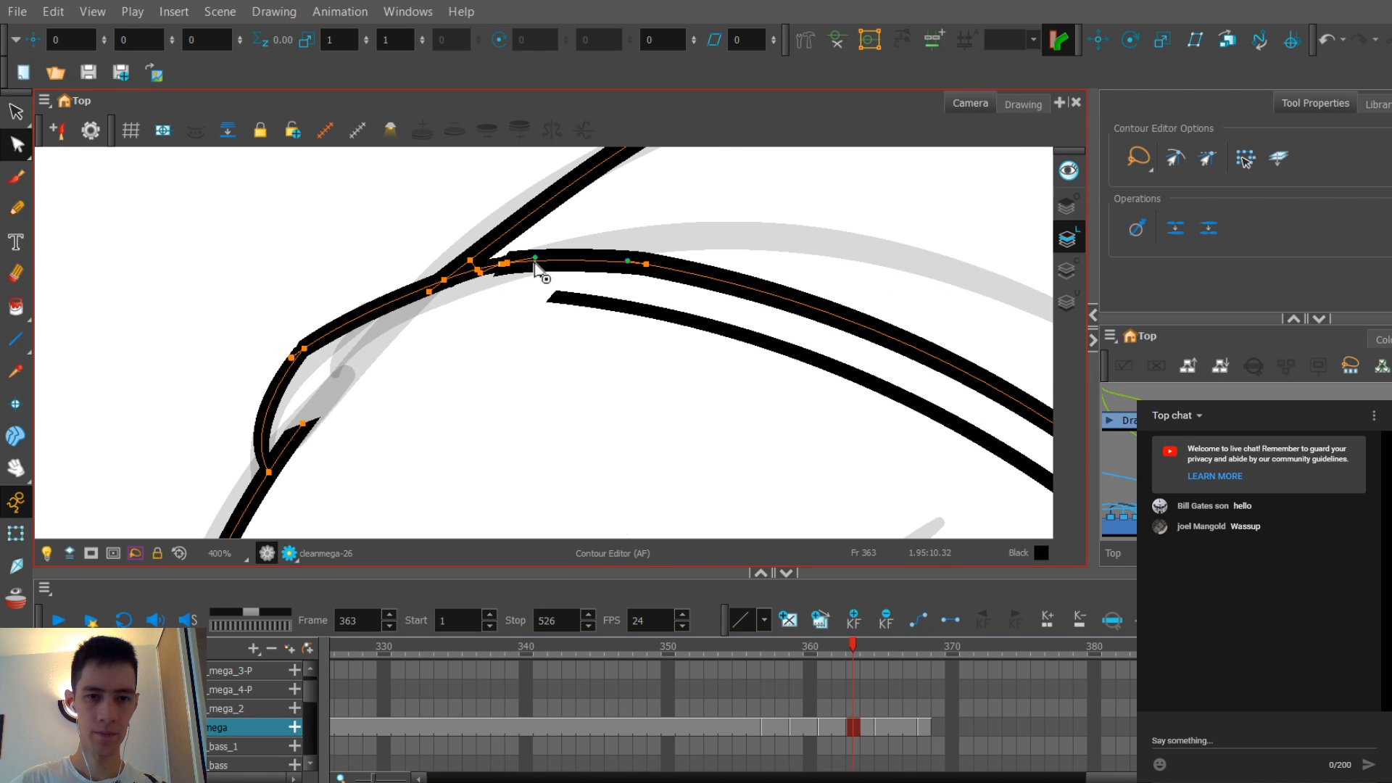
{"action": "scroll", "coordinate": [511, 271], "scroll_direction": "up", "scroll_amount": 2}
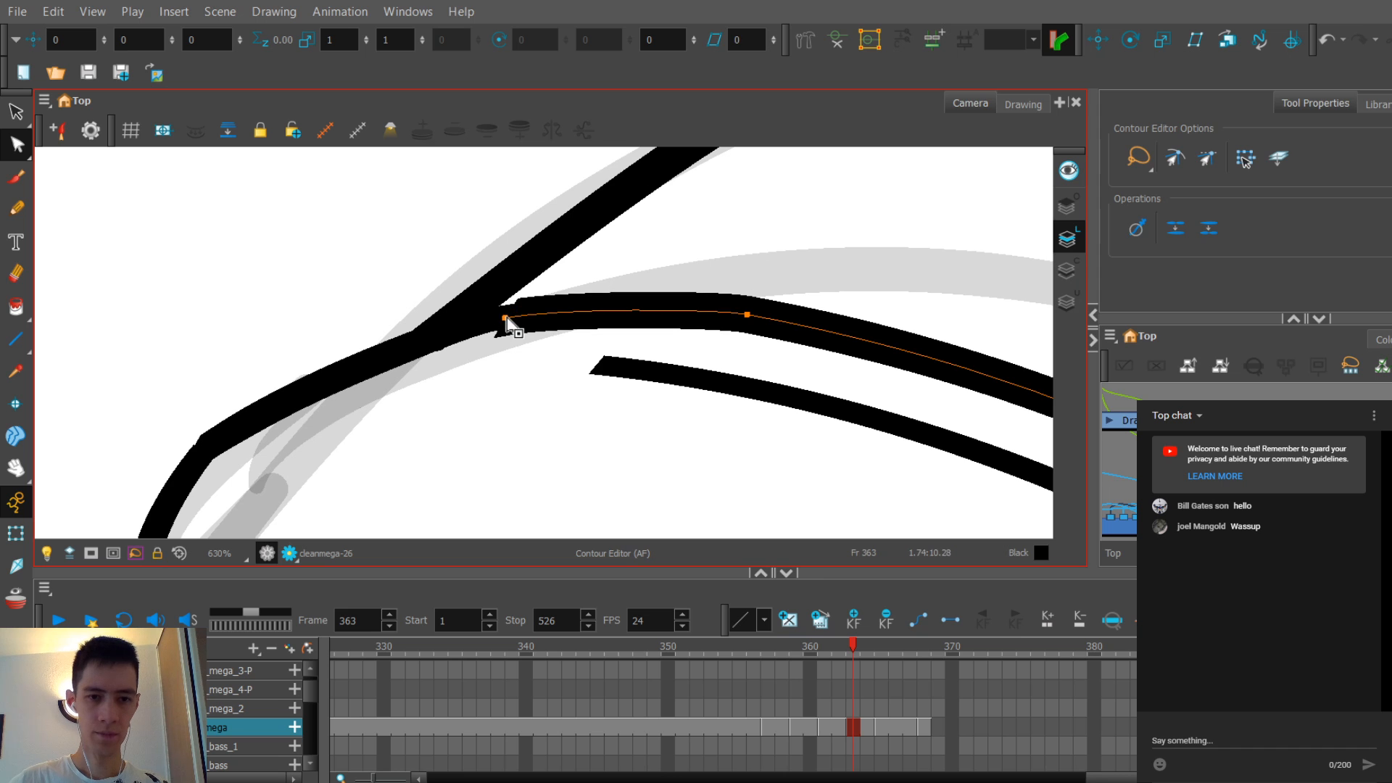
Step: Thin the outer left seam line with the Pencil Editor so its weight matches the inner seam line
{"action": "scroll", "coordinate": [513, 341], "scroll_direction": "down", "scroll_amount": 2}
{"action": "key", "text": "alt+shift+q"}
{"action": "scroll", "coordinate": [529, 334], "scroll_direction": "up", "scroll_amount": 3}
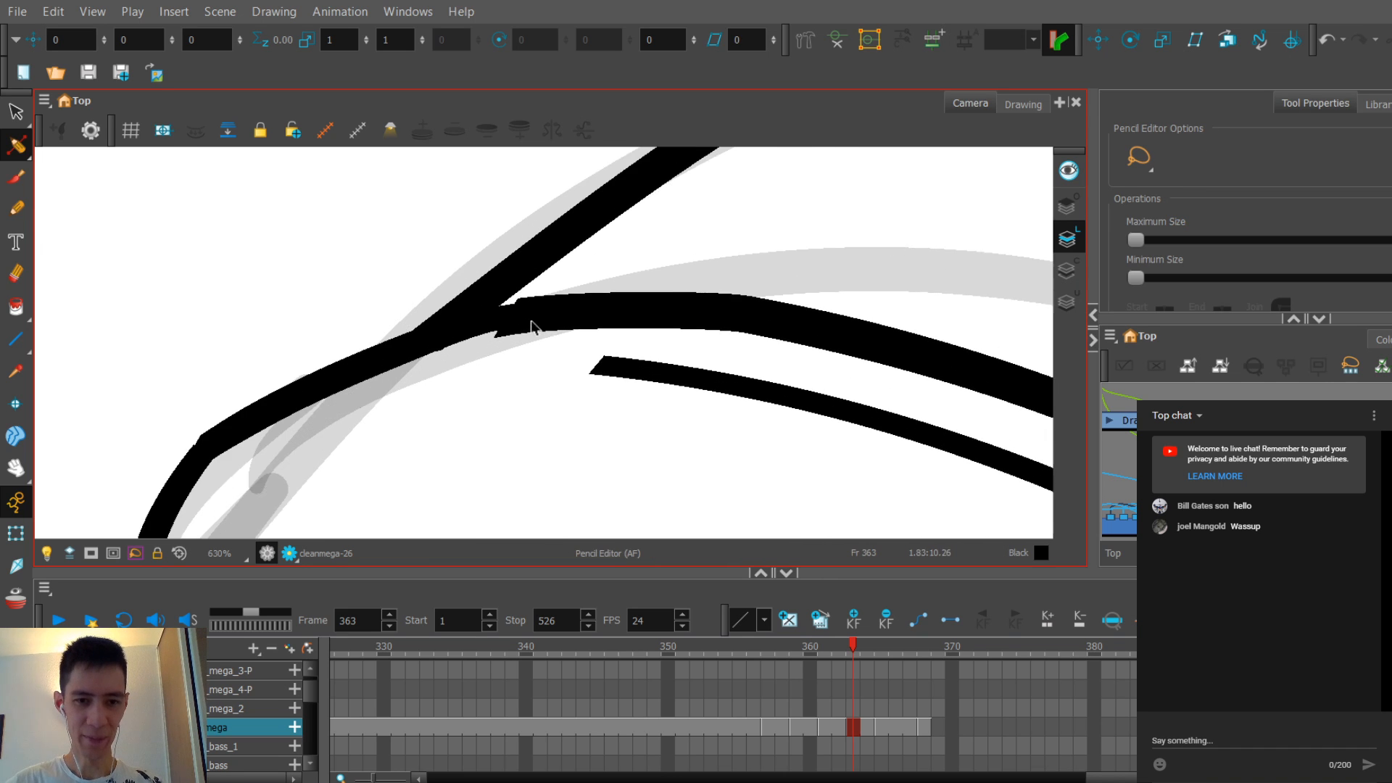
{"action": "mouse_move", "coordinate": [495, 324]}
{"action": "left_mouse_down"}
{"action": "mouse_move", "coordinate": [513, 302]}
{"action": "mouse_move", "coordinate": [506, 359]}
{"action": "left_mouse_up"}
{"action": "scroll", "coordinate": [506, 358], "scroll_direction": "down", "scroll_amount": 6}
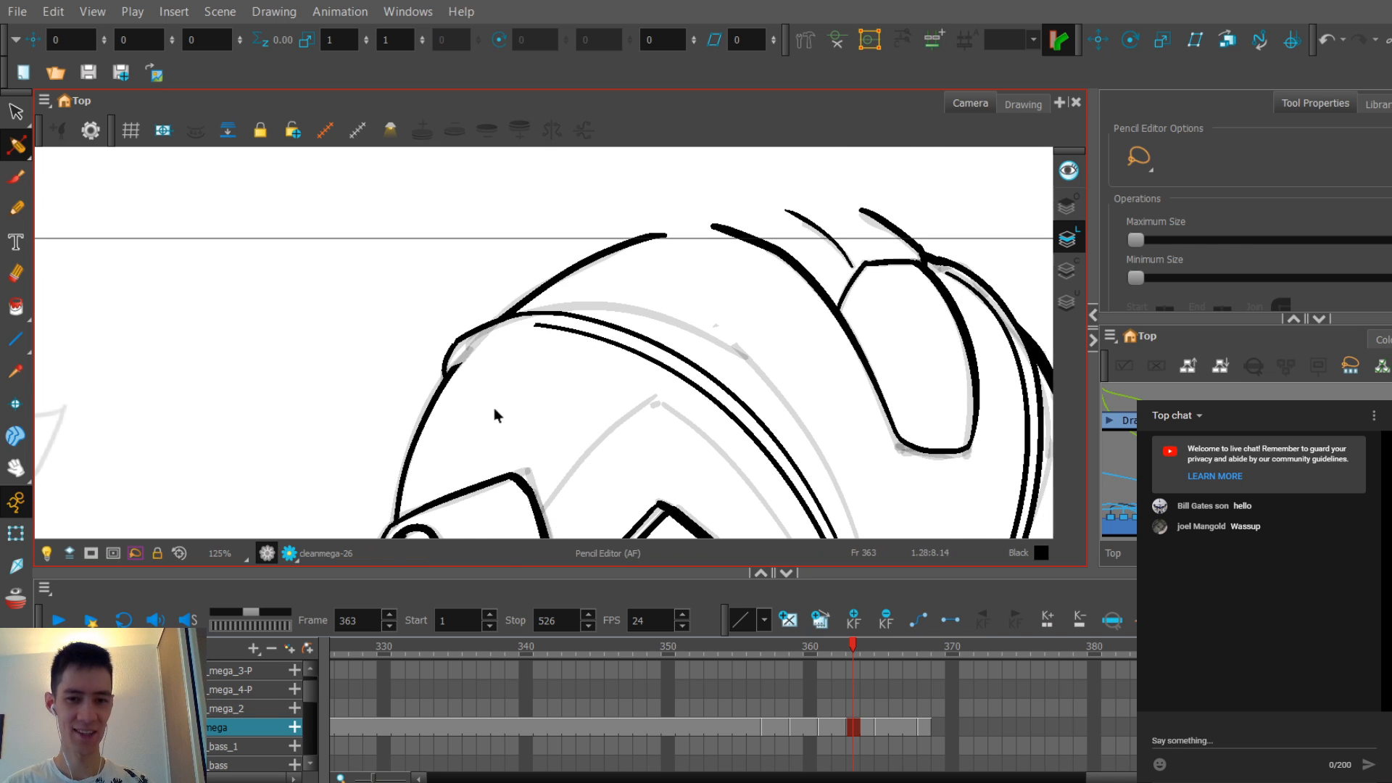
{"action": "scroll", "coordinate": [511, 377], "scroll_direction": "down", "scroll_amount": 2}
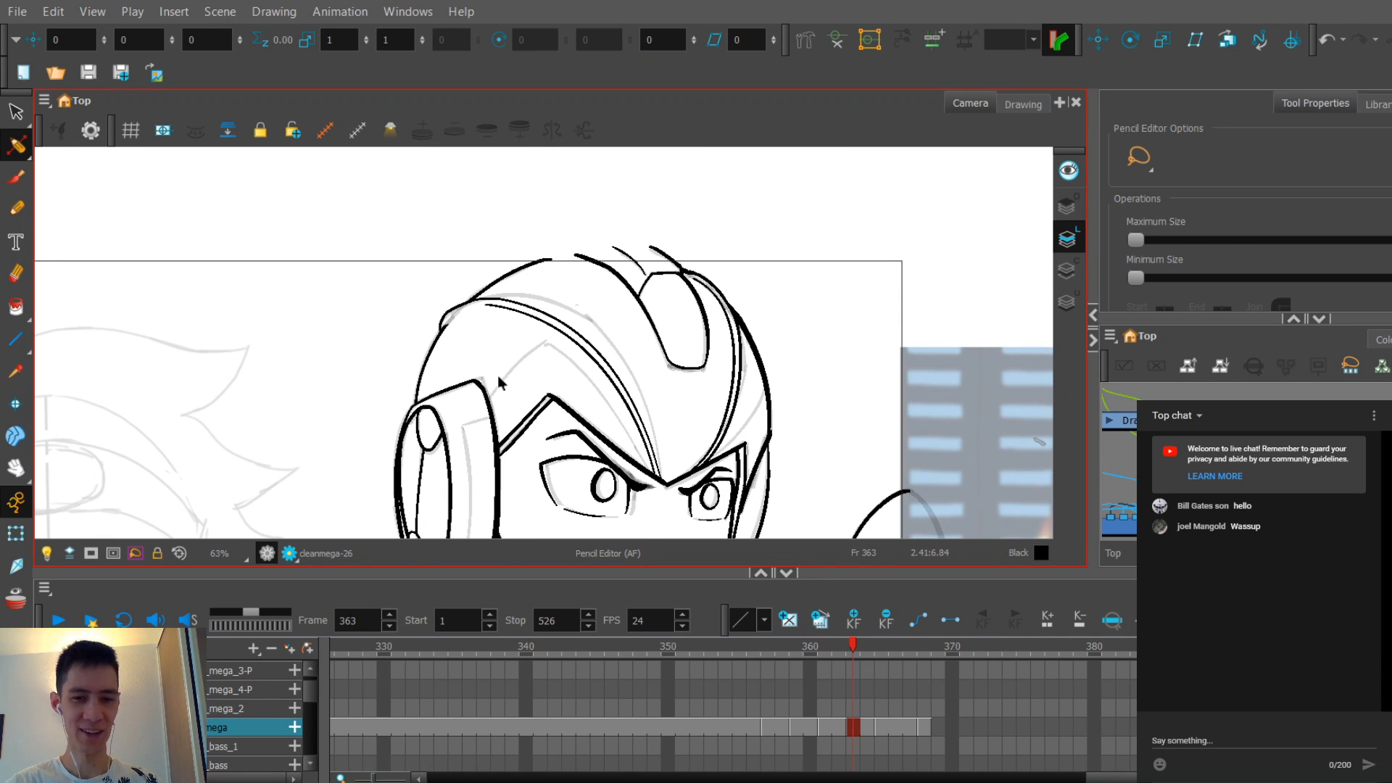
{"action": "scroll", "coordinate": [497, 376], "scroll_direction": "up", "scroll_amount": 4}
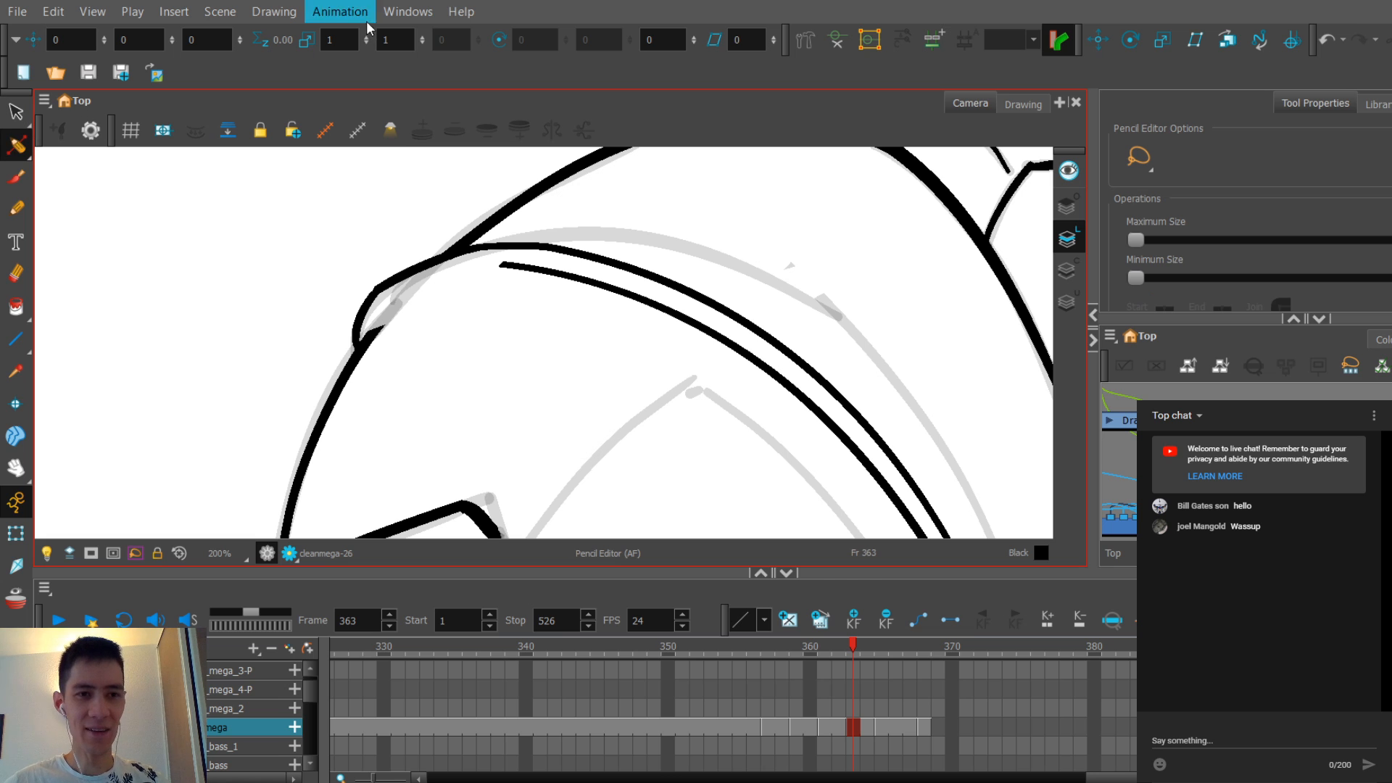
{"action": "scroll", "coordinate": [461, 376], "scroll_direction": "down", "scroll_amount": 2}
{"action": "scroll", "coordinate": [486, 357], "scroll_direction": "up", "scroll_amount": 3}
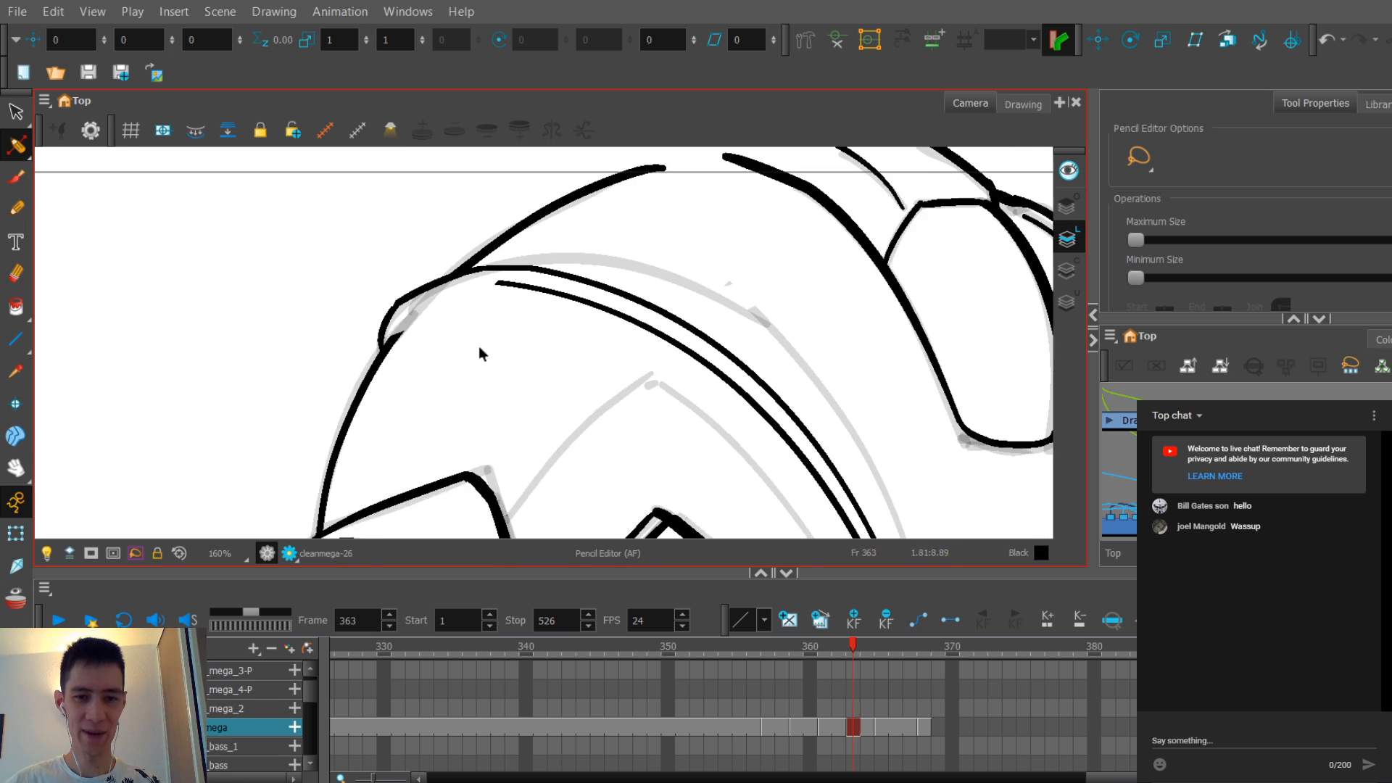
{"action": "left_click", "coordinate": [500, 256]}
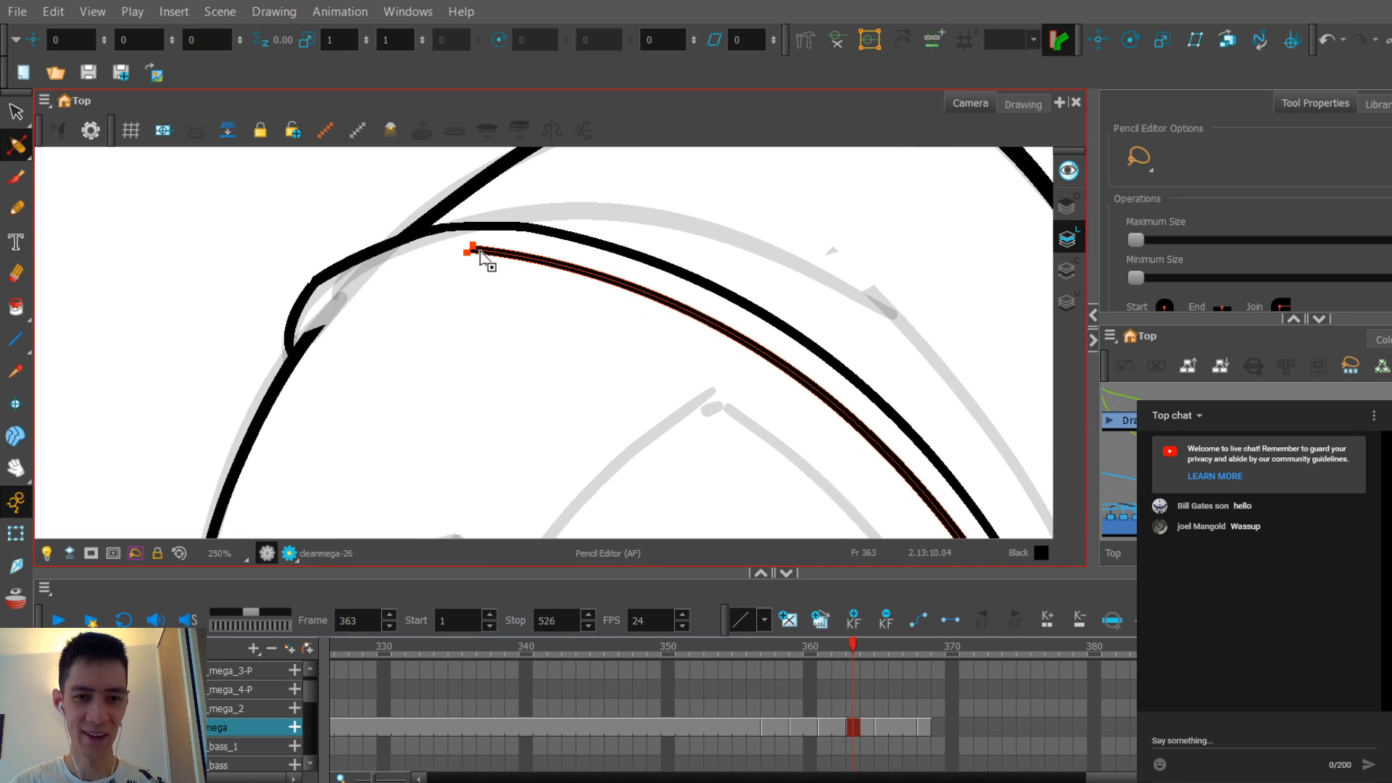
{"action": "left_click", "coordinate": [429, 280]}
{"action": "scroll", "coordinate": [534, 302], "scroll_direction": "down", "scroll_amount": 1}
{"action": "key", "text": "alt+s"}
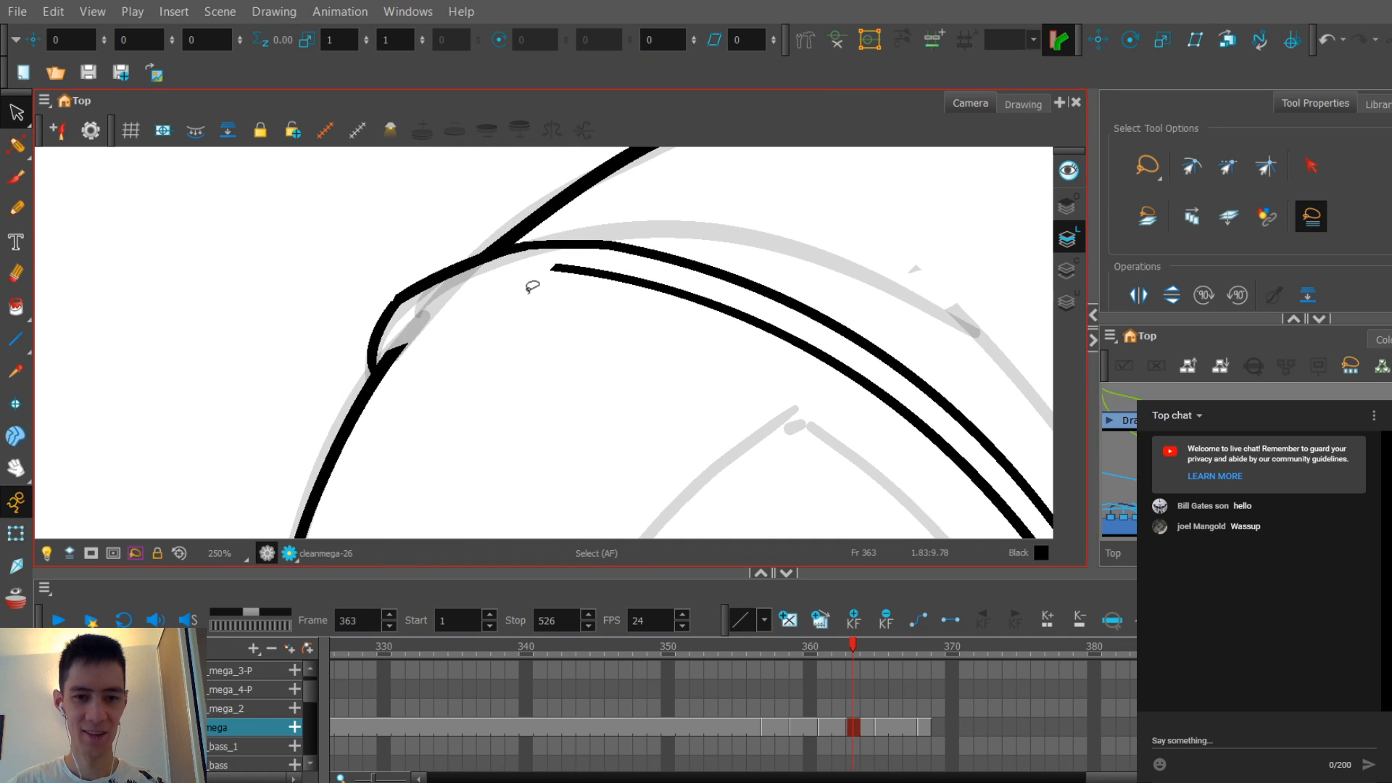
{"action": "scroll", "coordinate": [563, 333], "scroll_direction": "down", "scroll_amount": 1}
{"action": "scroll", "coordinate": [563, 333], "scroll_direction": "up", "scroll_amount": 1}
{"action": "left_click", "coordinate": [551, 301]}
{"action": "left_click", "coordinate": [491, 316]}
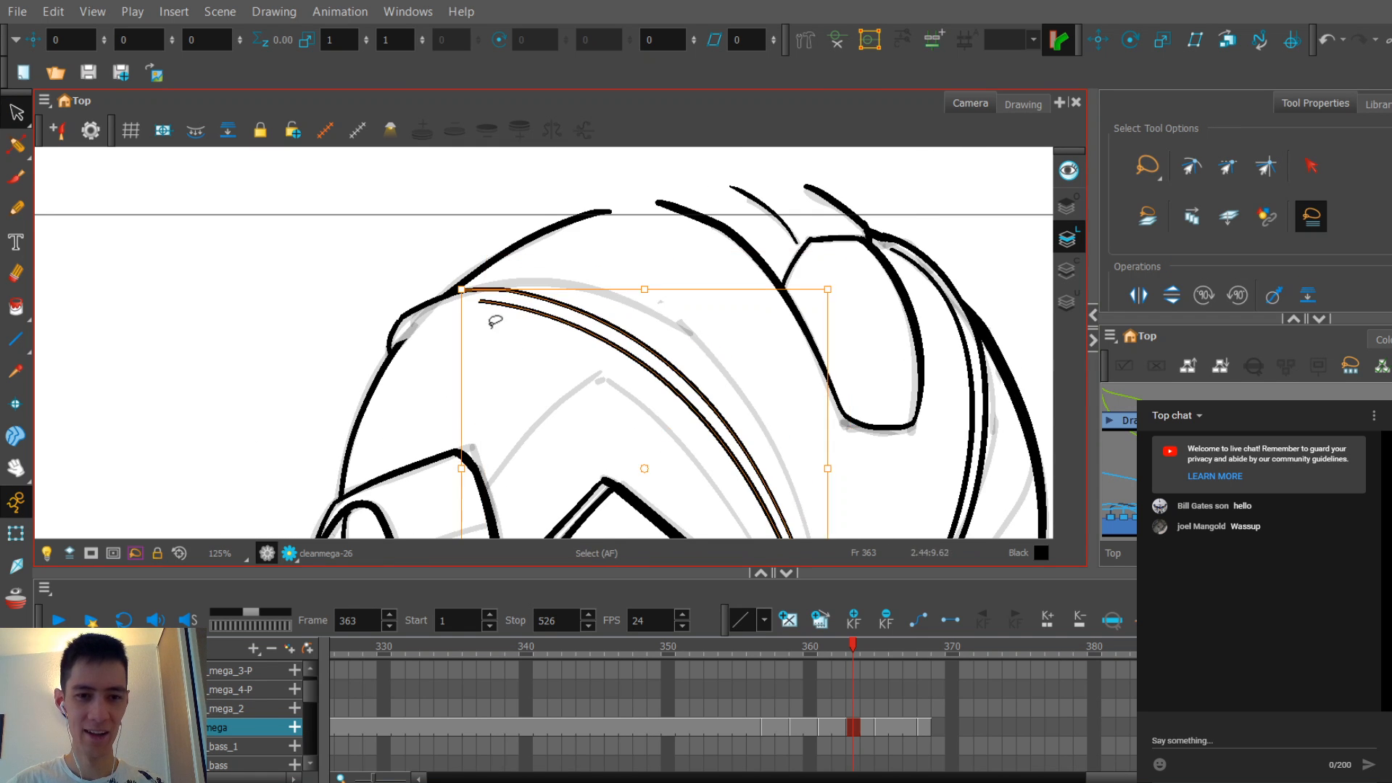
Step: Pull the inner left seam line's upper end out to the helmet outline and curve it parallel to the outer line
{"action": "key", "text": "alt+q"}
{"action": "scroll", "coordinate": [475, 313], "scroll_direction": "up", "scroll_amount": 2}
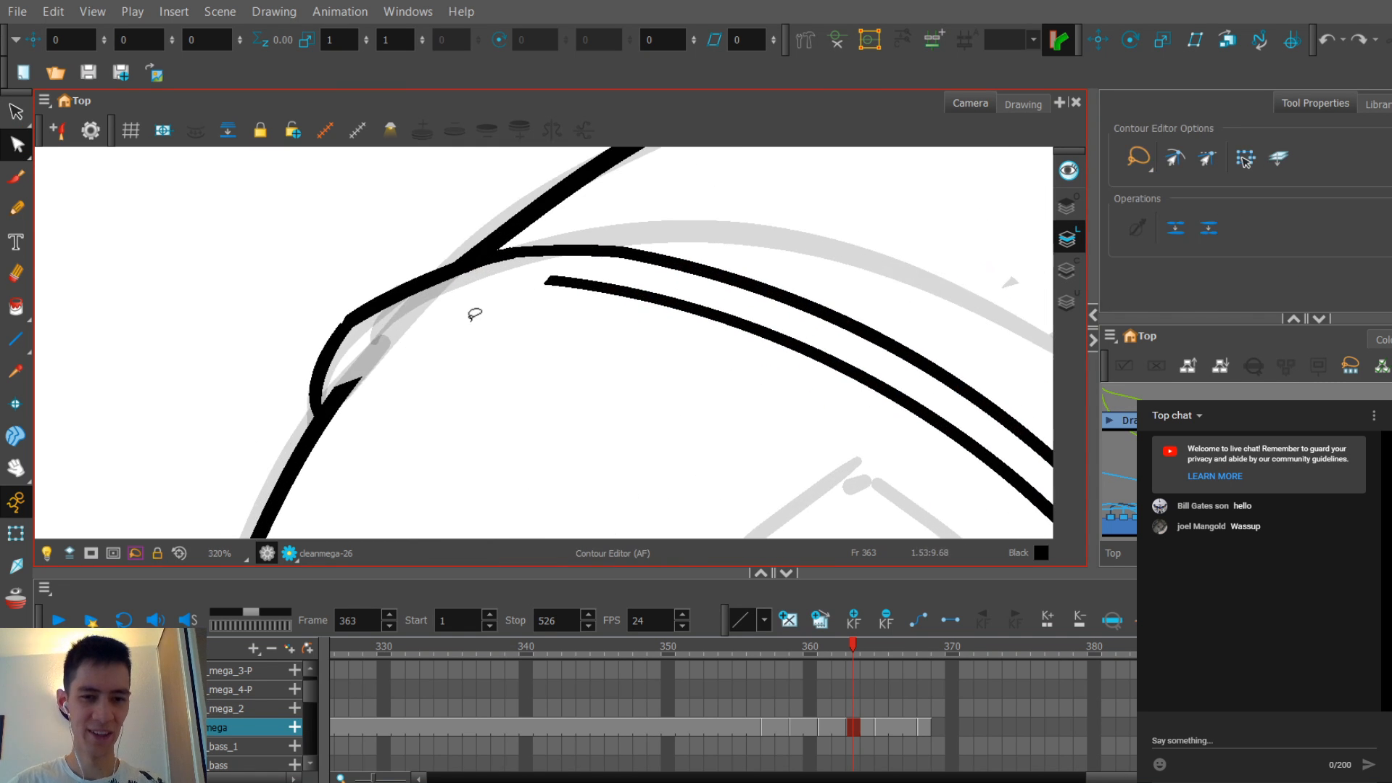
{"action": "left_click", "coordinate": [548, 281]}
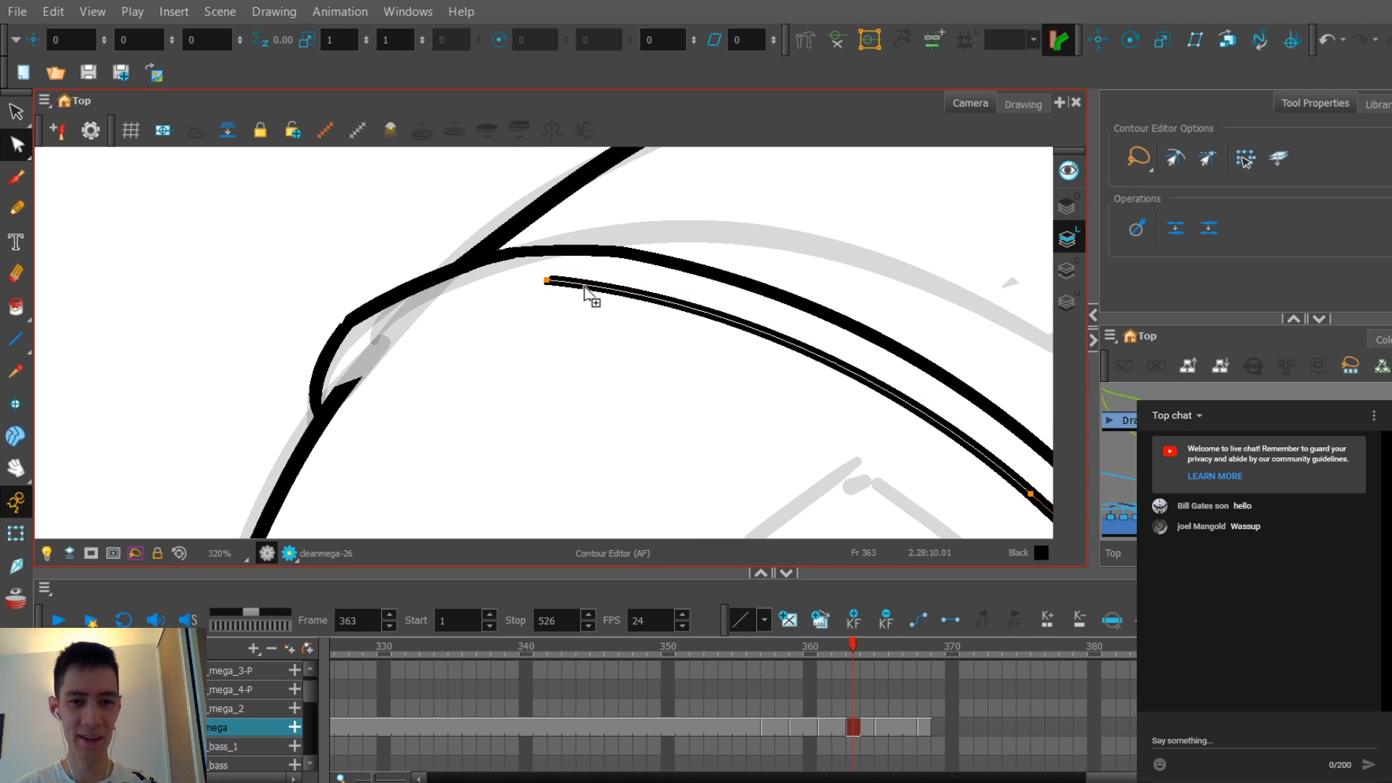
{"action": "mouse_move", "coordinate": [554, 286]}
{"action": "left_mouse_down"}
{"action": "mouse_move", "coordinate": [372, 388]}
{"action": "mouse_move", "coordinate": [384, 317]}
{"action": "left_mouse_up"}
{"action": "scroll", "coordinate": [482, 352], "scroll_direction": "down", "scroll_amount": 5}
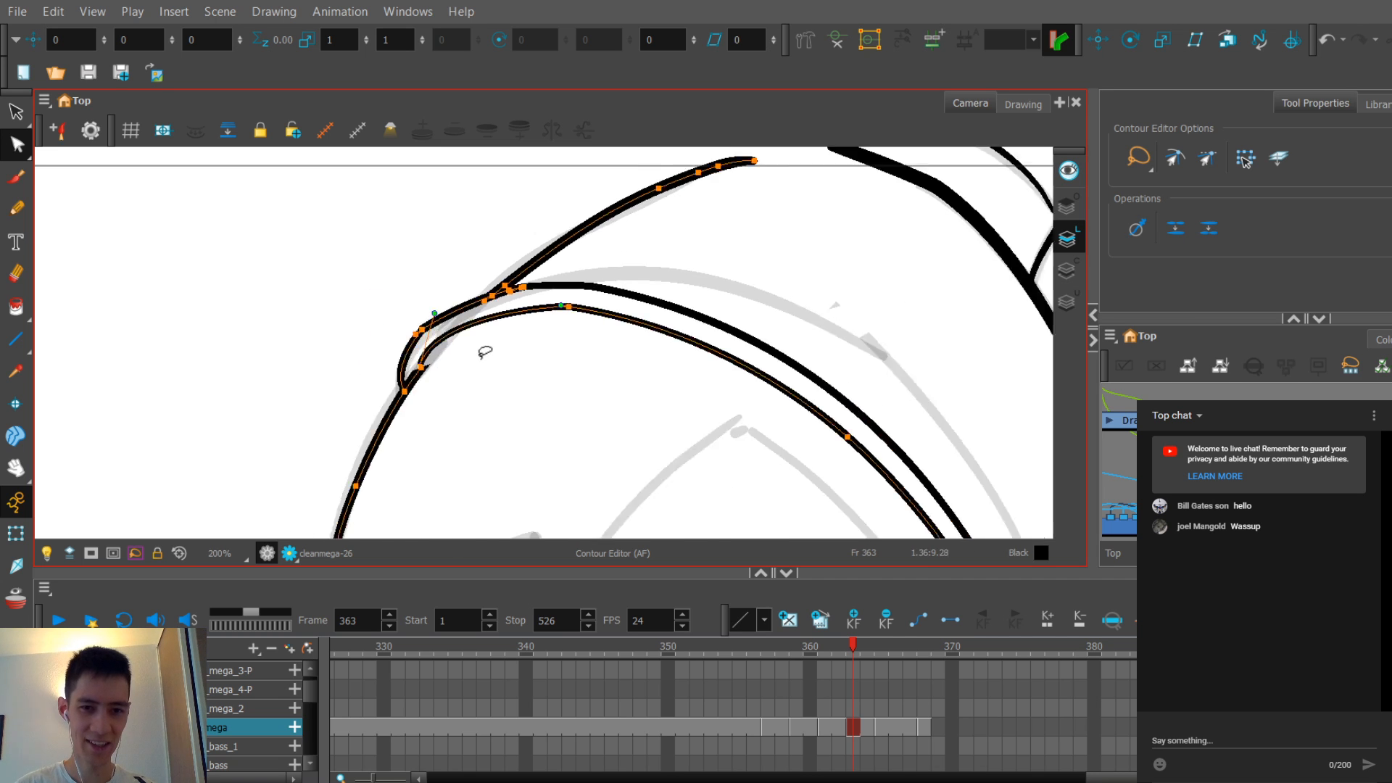
Step: Smooth the bend in the outer left seam line just past its junction with the helmet outline
{"action": "scroll", "coordinate": [498, 339], "scroll_direction": "up", "scroll_amount": 5}
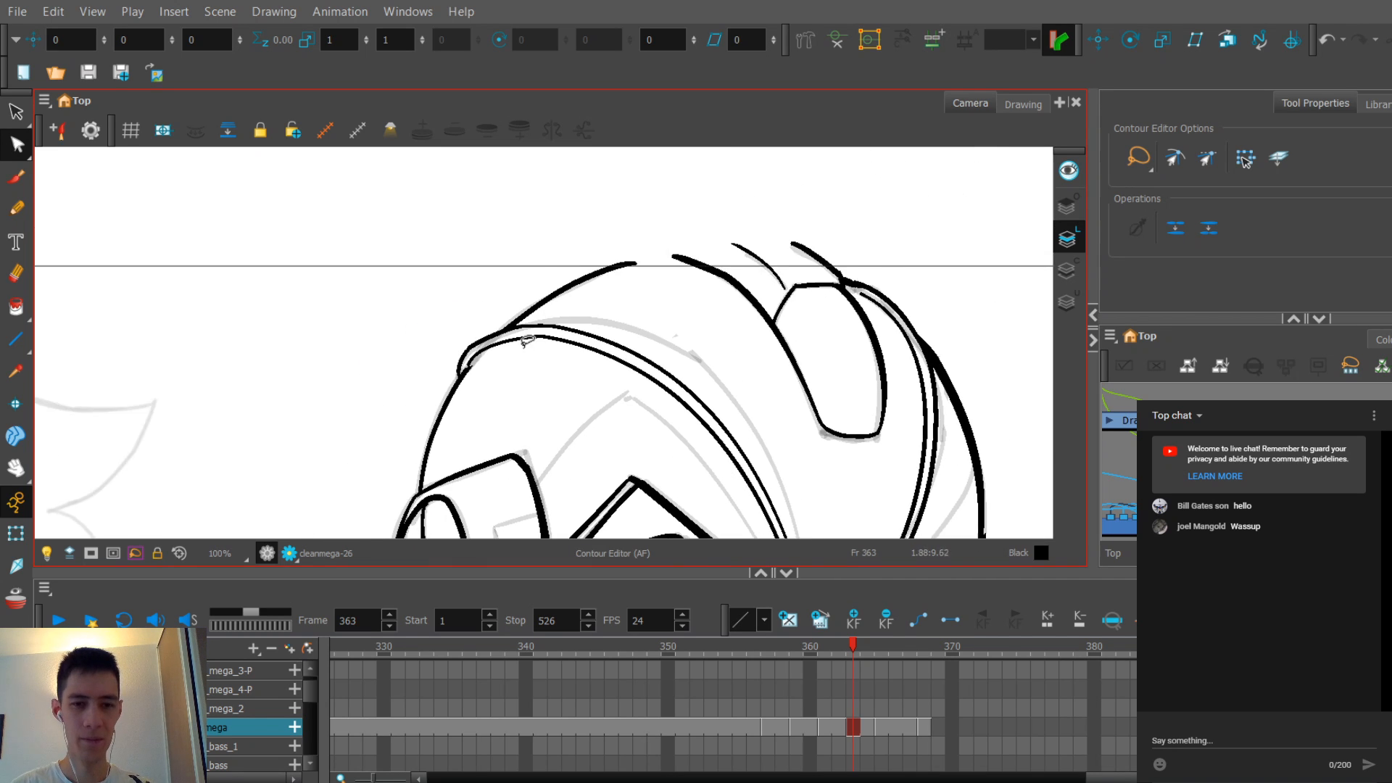
{"action": "left_click", "coordinate": [527, 290]}
{"action": "left_click", "coordinate": [582, 286]}
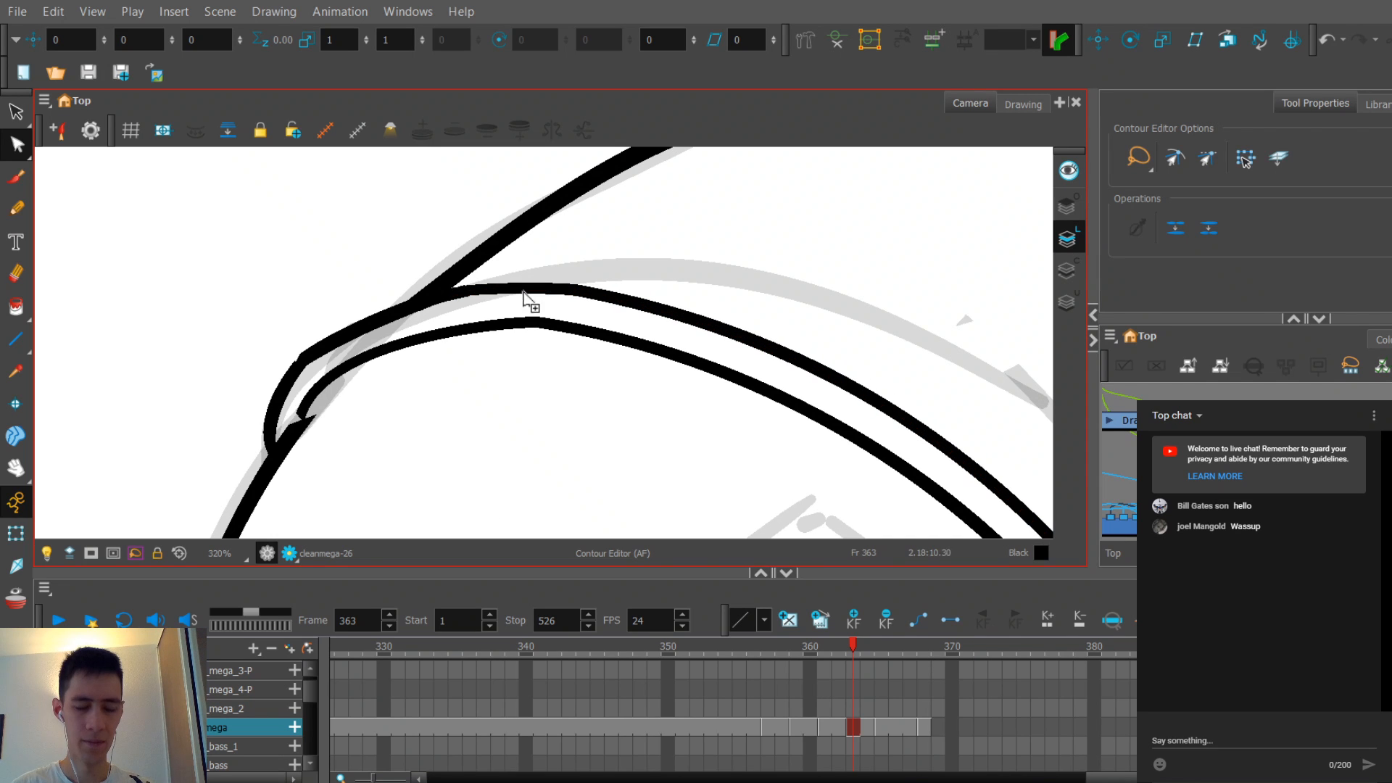
{"action": "left_click_drag", "start_coordinate": [552, 290], "coordinate": [540, 284]}
{"action": "key", "text": "ctrl+z"}
{"action": "key", "text": "ctrl+z"}
{"action": "key", "text": "ctrl+z"}
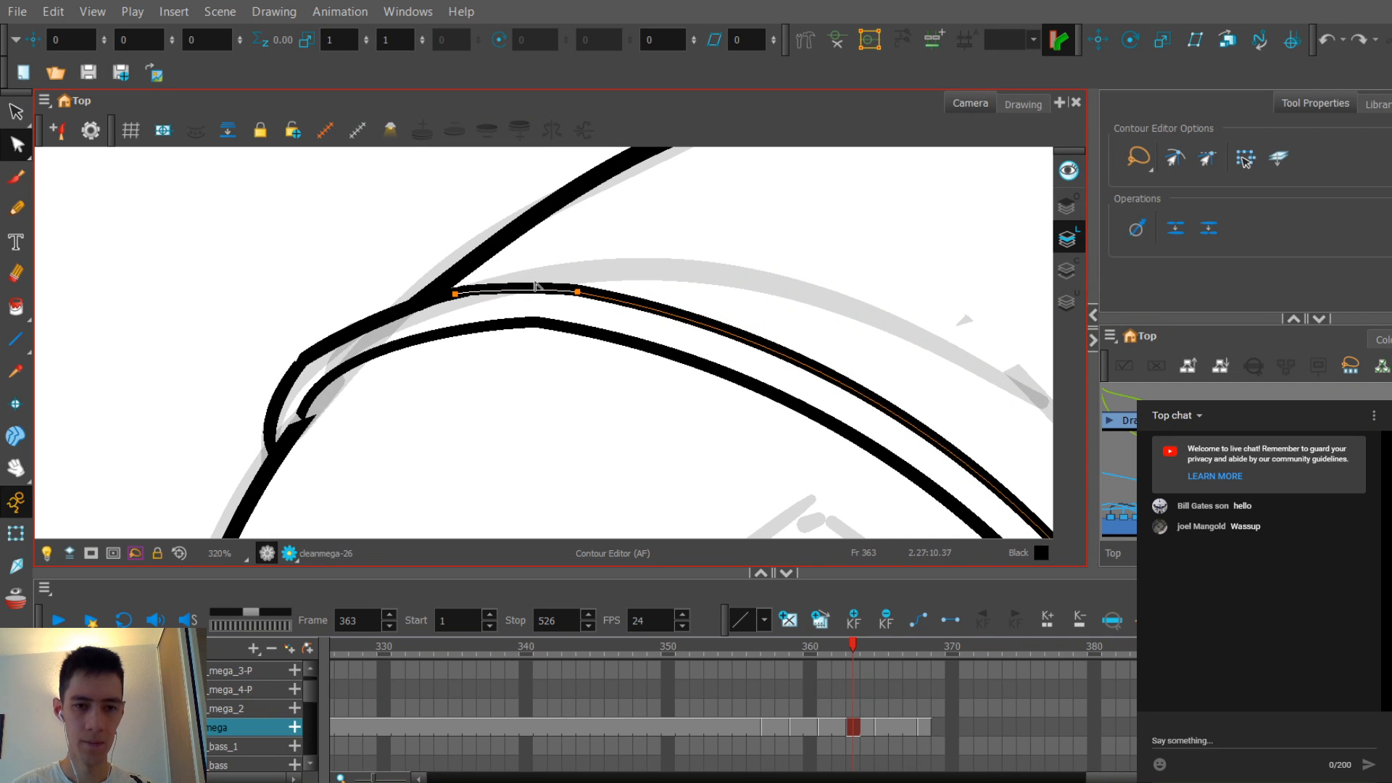
{"action": "left_click", "coordinate": [494, 306]}
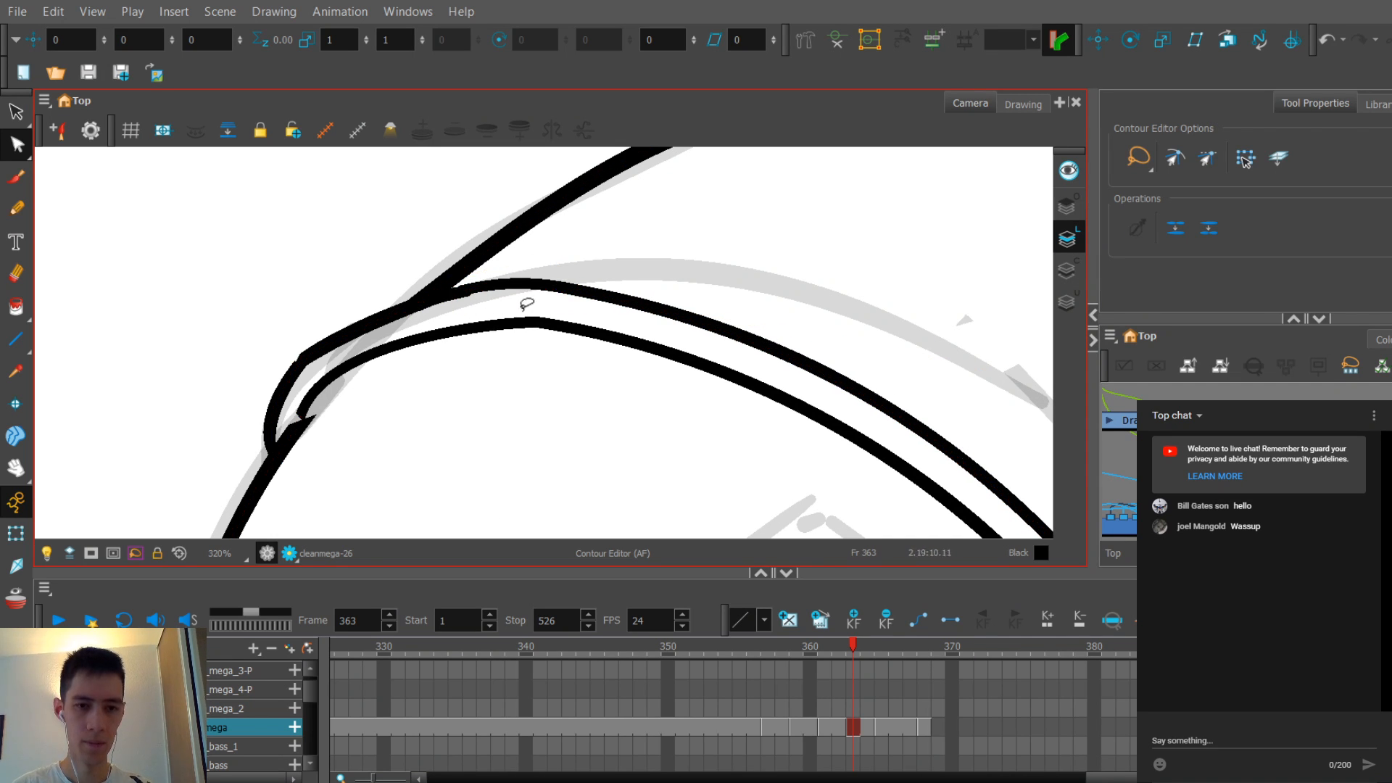
Step: Round out the inner left seam line's upper bend and fit its end against the helmet outline
{"action": "left_click", "coordinate": [503, 285]}
{"action": "scroll", "coordinate": [503, 293], "scroll_direction": "down", "scroll_amount": 4}
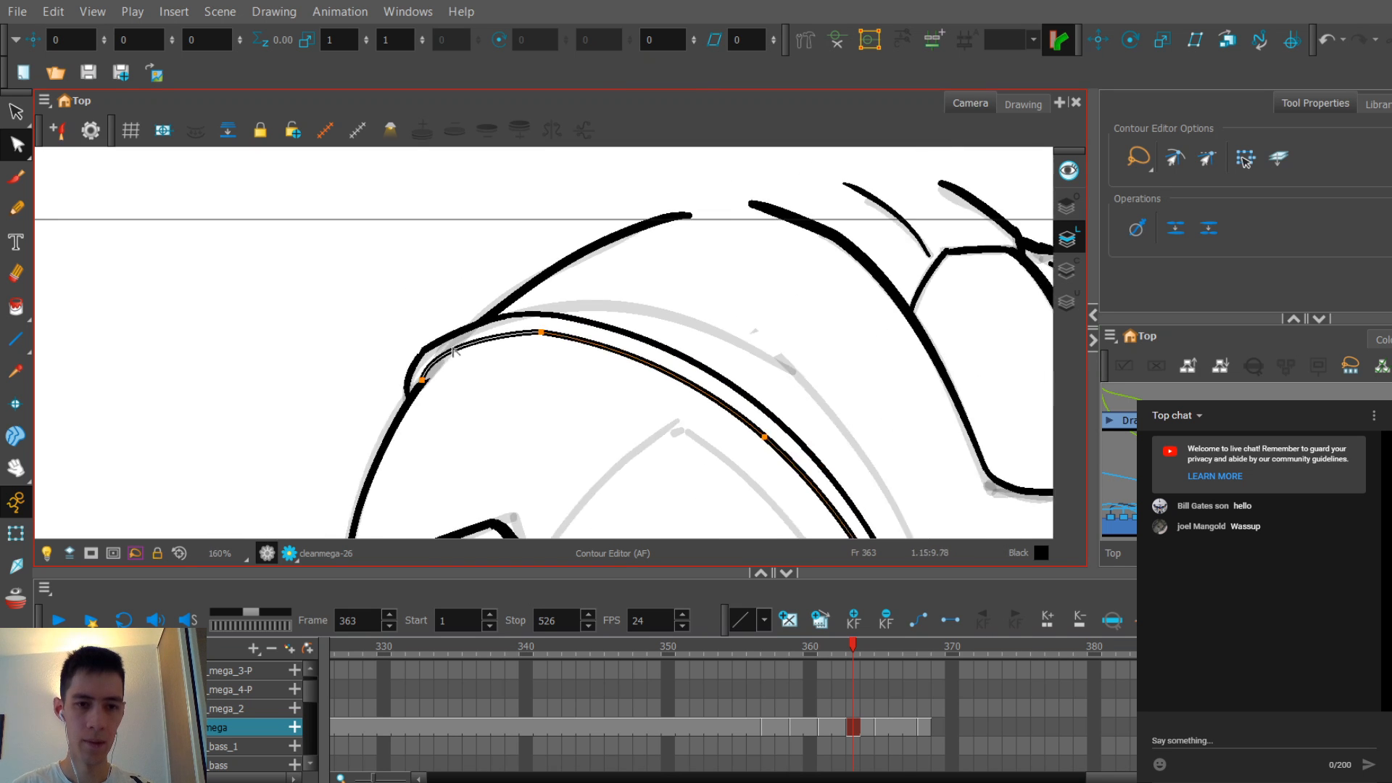
{"action": "scroll", "coordinate": [462, 335], "scroll_direction": "up", "scroll_amount": 3}
{"action": "left_click", "coordinate": [384, 346]}
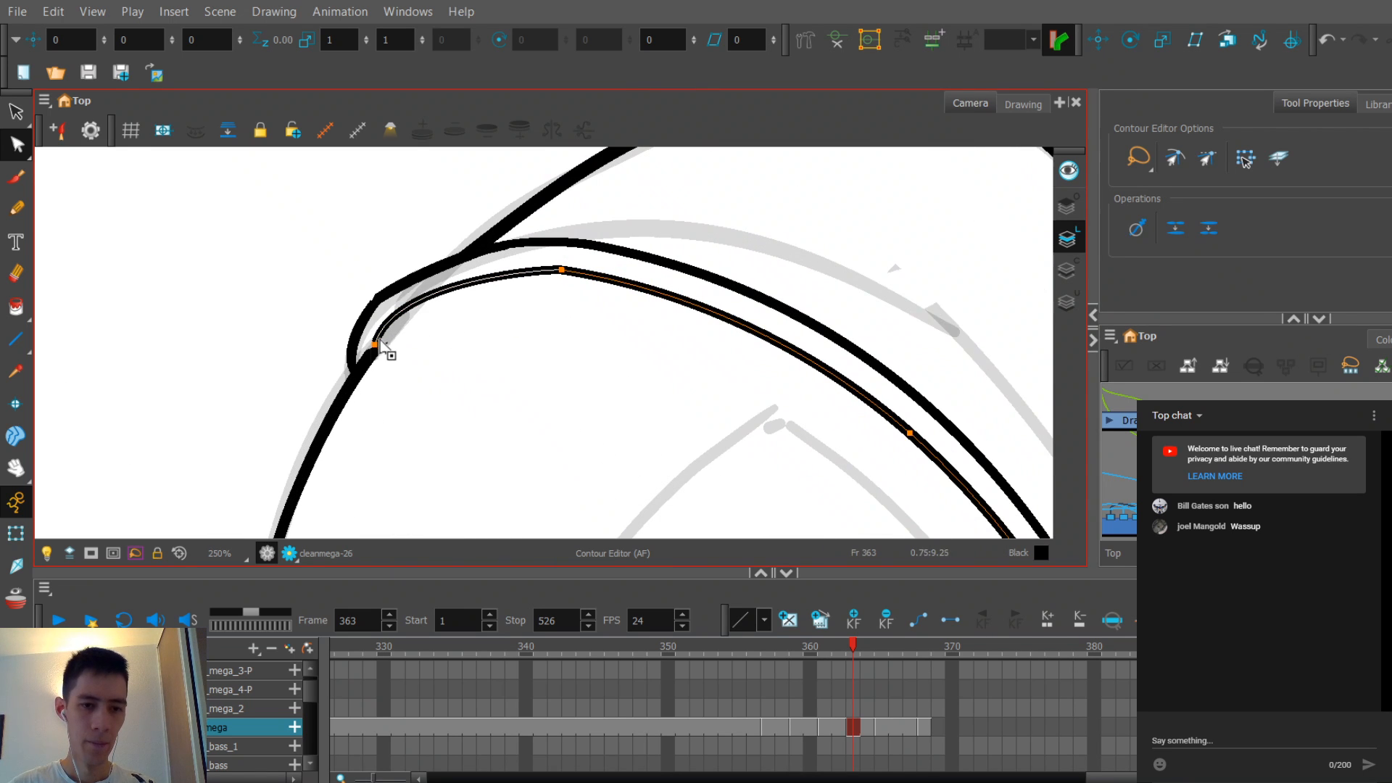
{"action": "left_click", "coordinate": [502, 276]}
{"action": "left_click", "coordinate": [540, 269]}
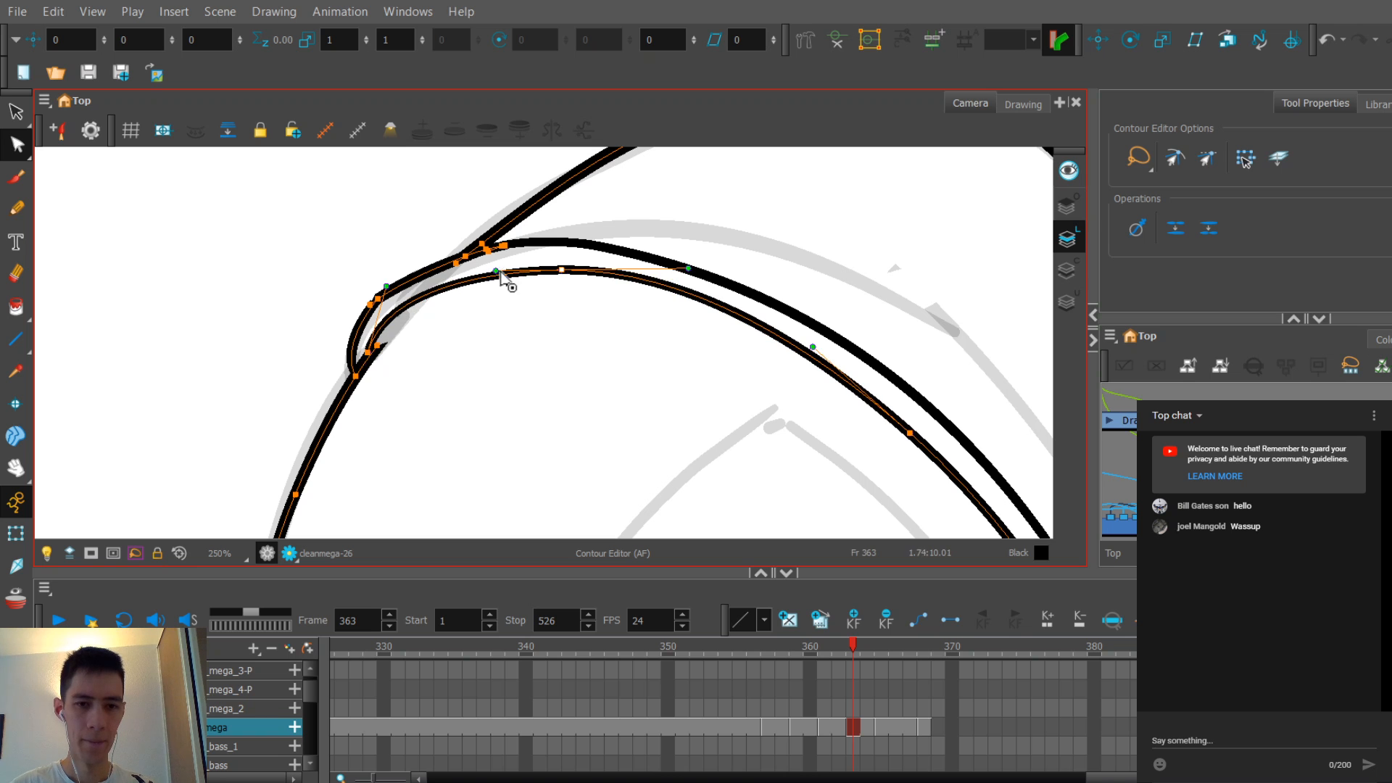
{"action": "left_click", "coordinate": [505, 283]}
{"action": "scroll", "coordinate": [521, 286], "scroll_direction": "down", "scroll_amount": 5}
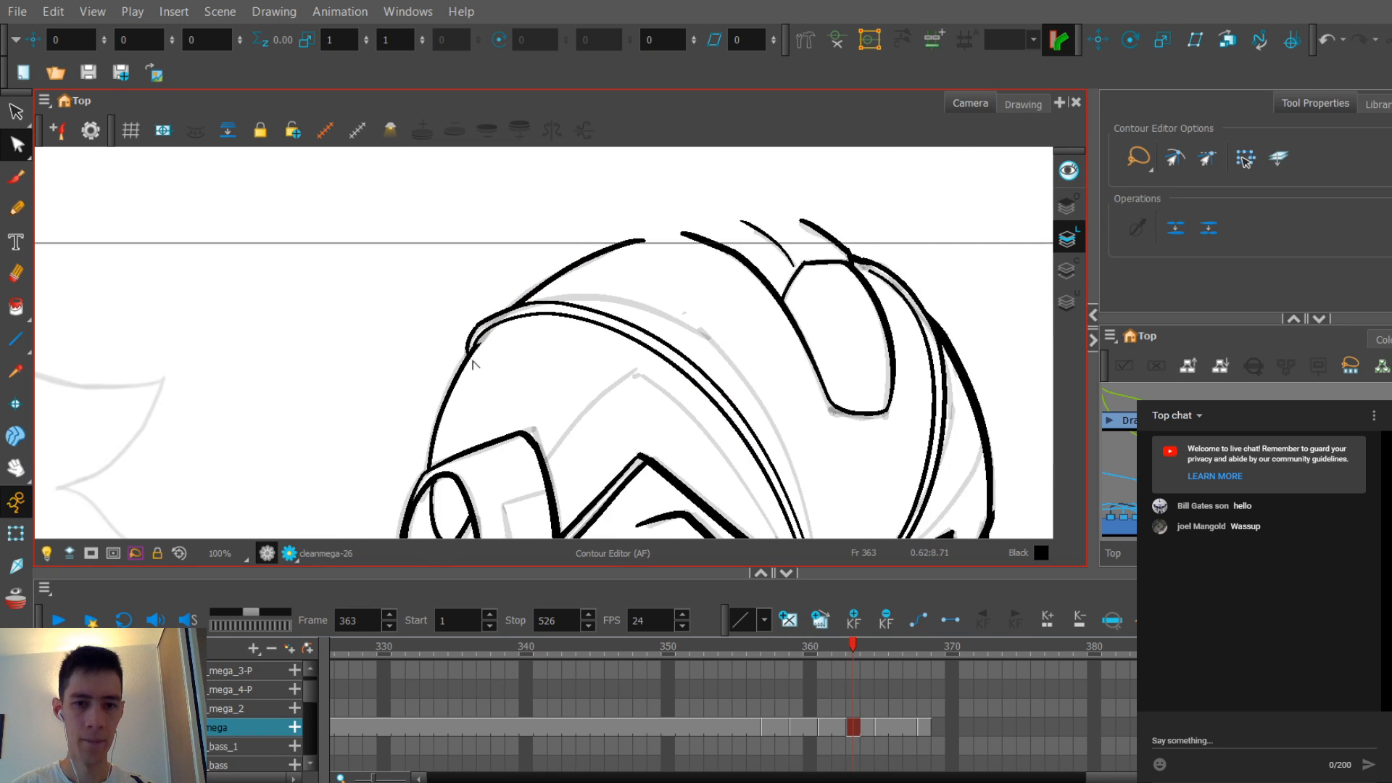
{"action": "scroll", "coordinate": [522, 288], "scroll_direction": "up", "scroll_amount": 1}
{"action": "left_click", "coordinate": [581, 230]}
{"action": "left_click", "coordinate": [542, 257]}
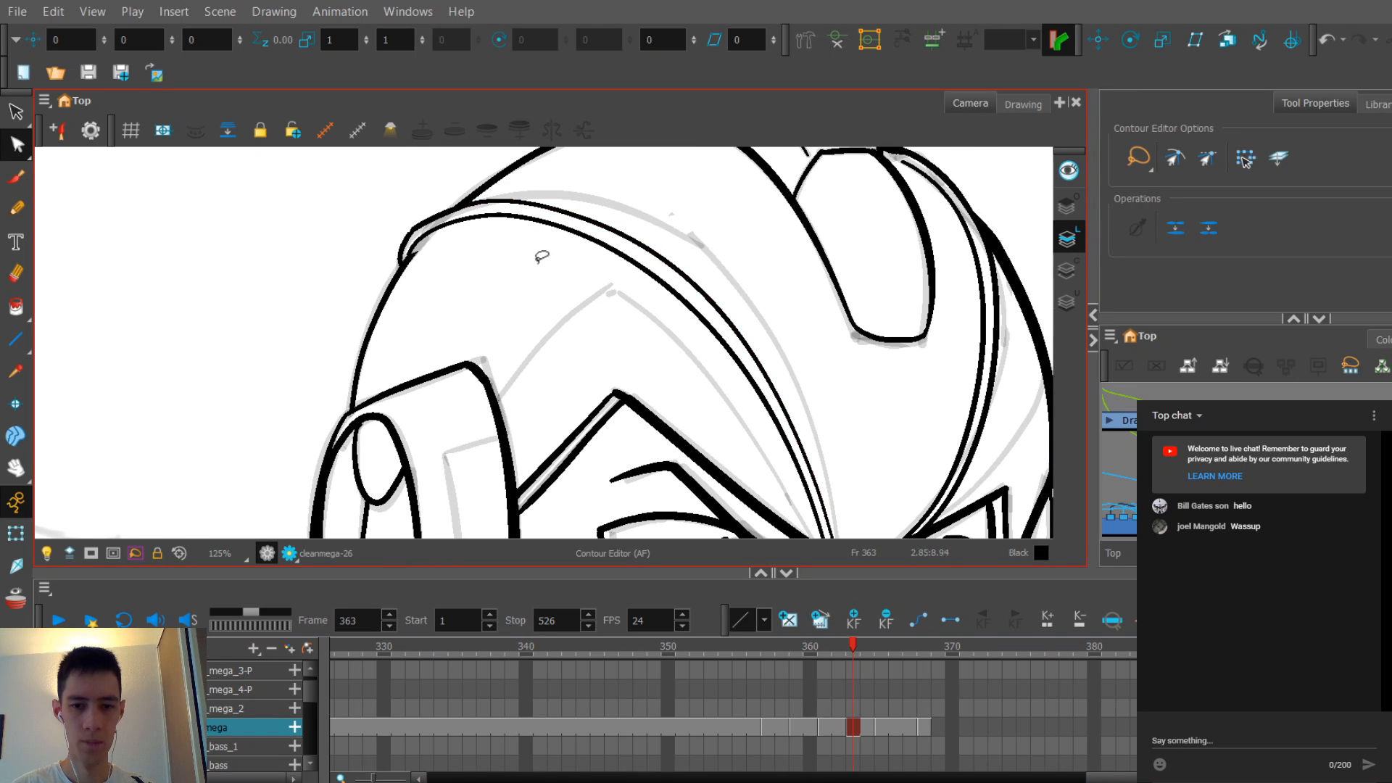
{"action": "left_click_drag", "start_coordinate": [483, 286], "coordinate": [560, 370]}
{"action": "scroll", "coordinate": [560, 370], "scroll_direction": "up", "scroll_amount": 4}
{"action": "left_click", "coordinate": [420, 313]}
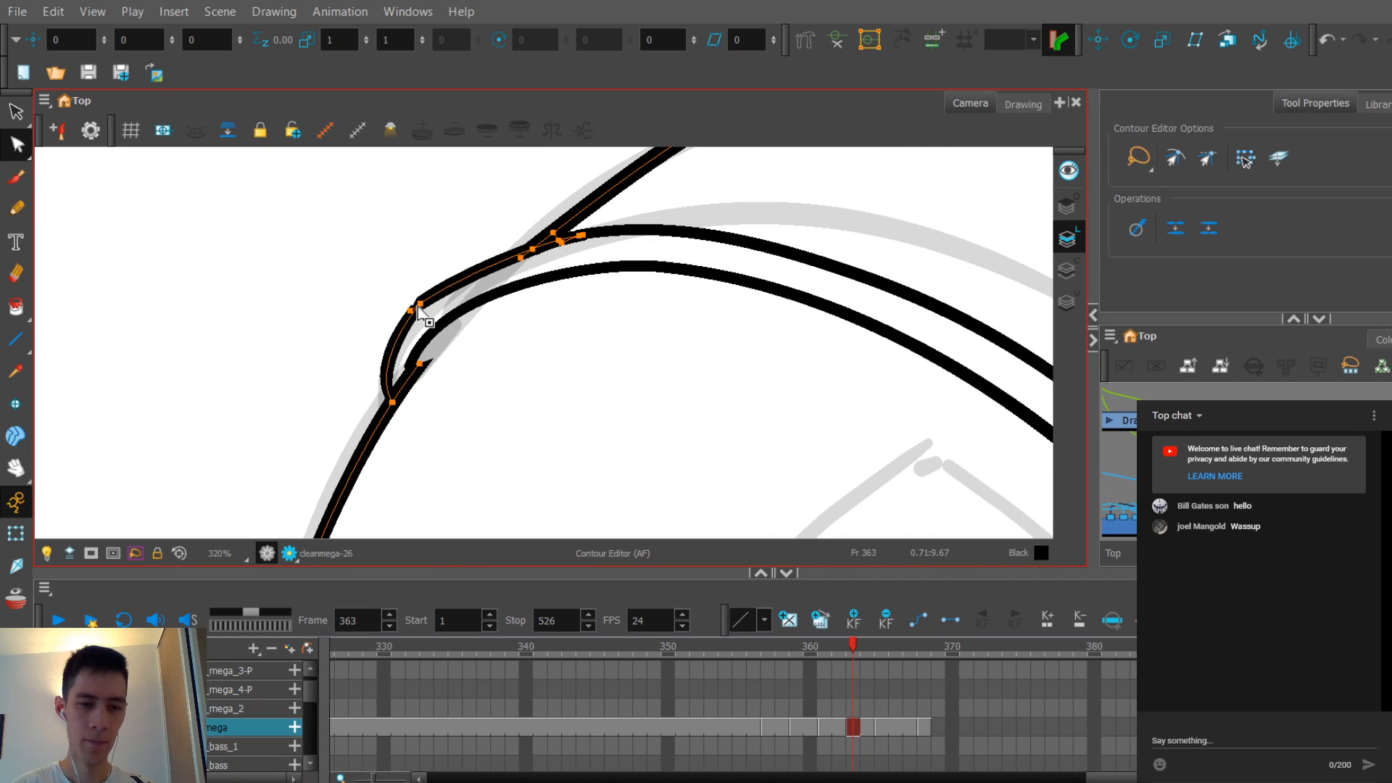
{"action": "left_click_drag", "start_coordinate": [417, 304], "coordinate": [414, 308]}
{"action": "key", "text": "ctrl+z"}
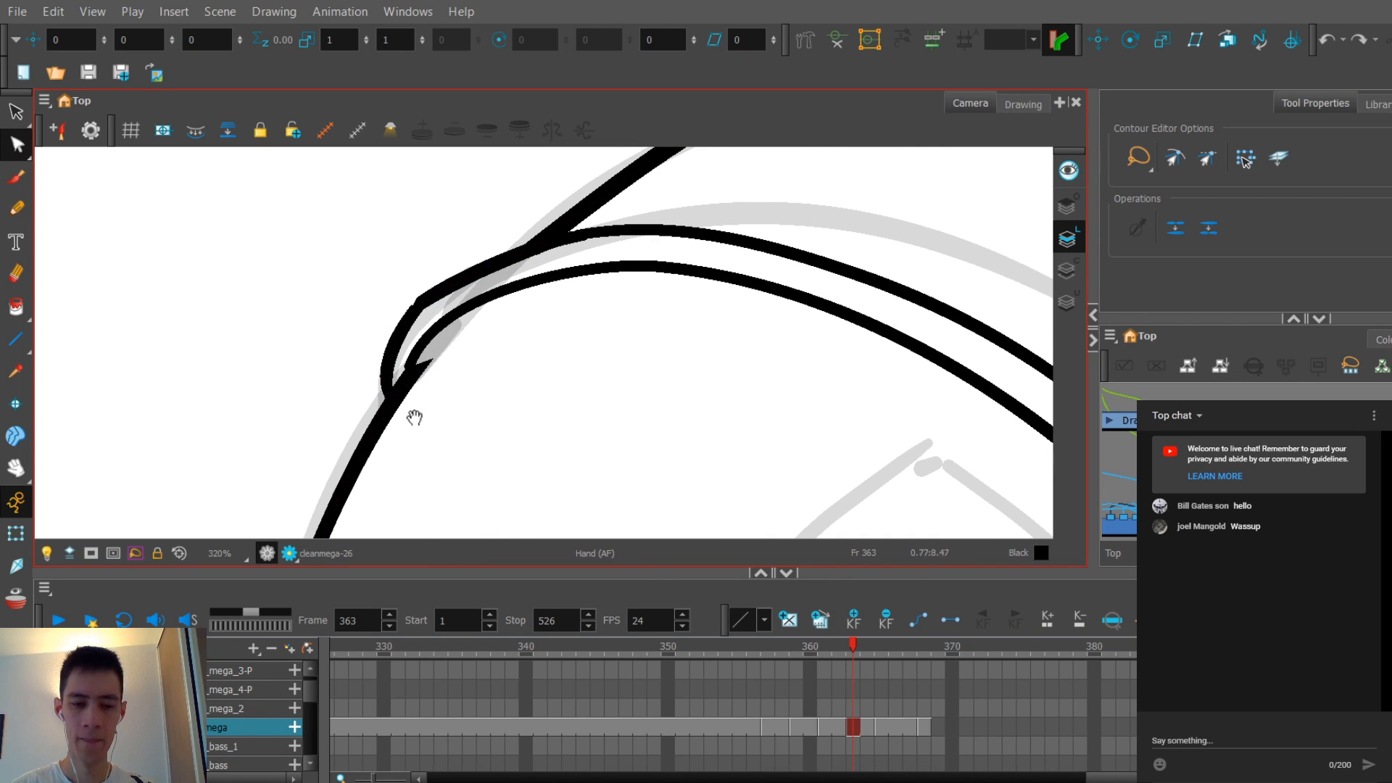
{"action": "left_click_drag", "start_coordinate": [415, 416], "coordinate": [484, 466]}
{"action": "scroll", "coordinate": [492, 388], "scroll_direction": "up", "scroll_amount": 1}
{"action": "left_click", "coordinate": [16, 208]}
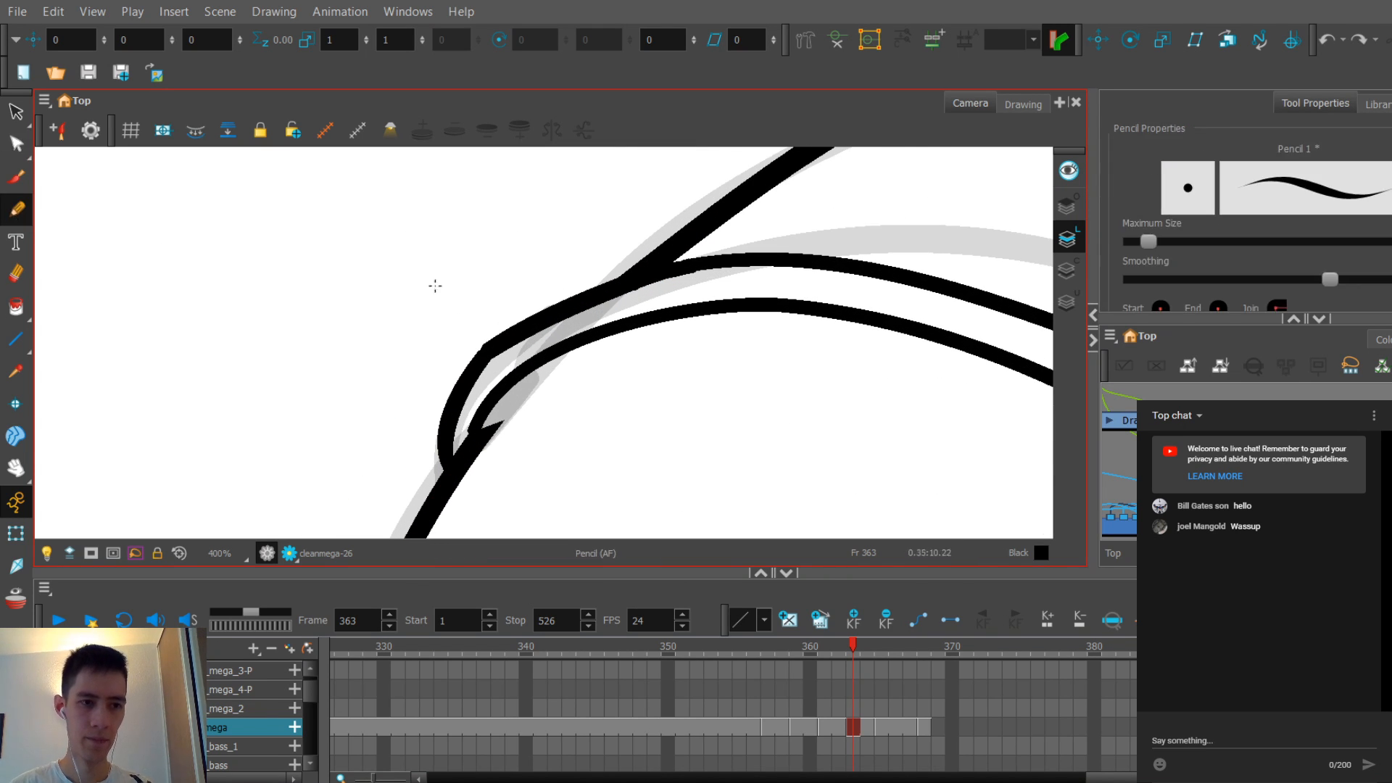
{"action": "scroll", "coordinate": [460, 360], "scroll_direction": "up", "scroll_amount": 1}
{"action": "scroll", "coordinate": [474, 360], "scroll_direction": "down", "scroll_amount": 1}
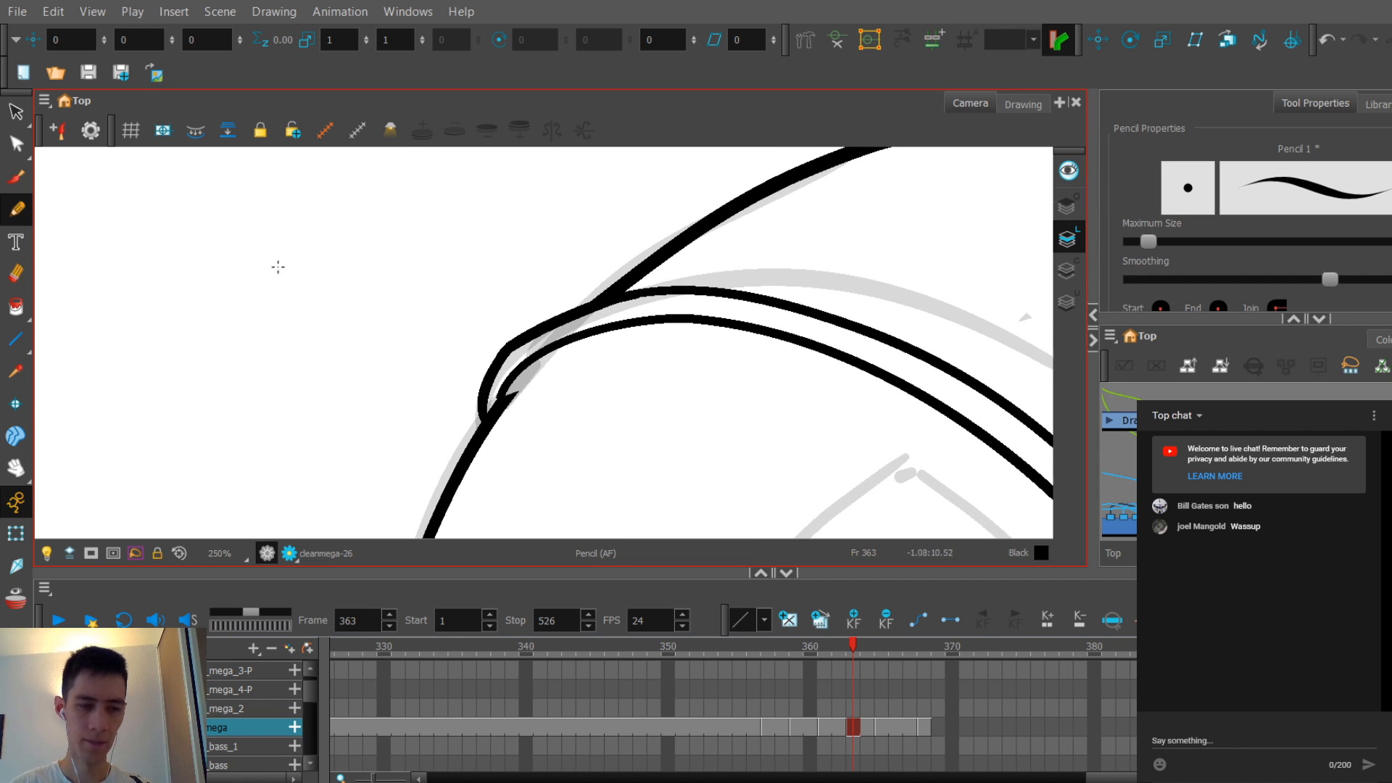
Step: Reshape the inner helmet band line near its left end by repositioning its contour points with the Contour Editor
{"action": "left_click", "coordinate": [16, 144]}
{"action": "left_click", "coordinate": [485, 433]}
{"action": "left_click", "coordinate": [472, 443]}
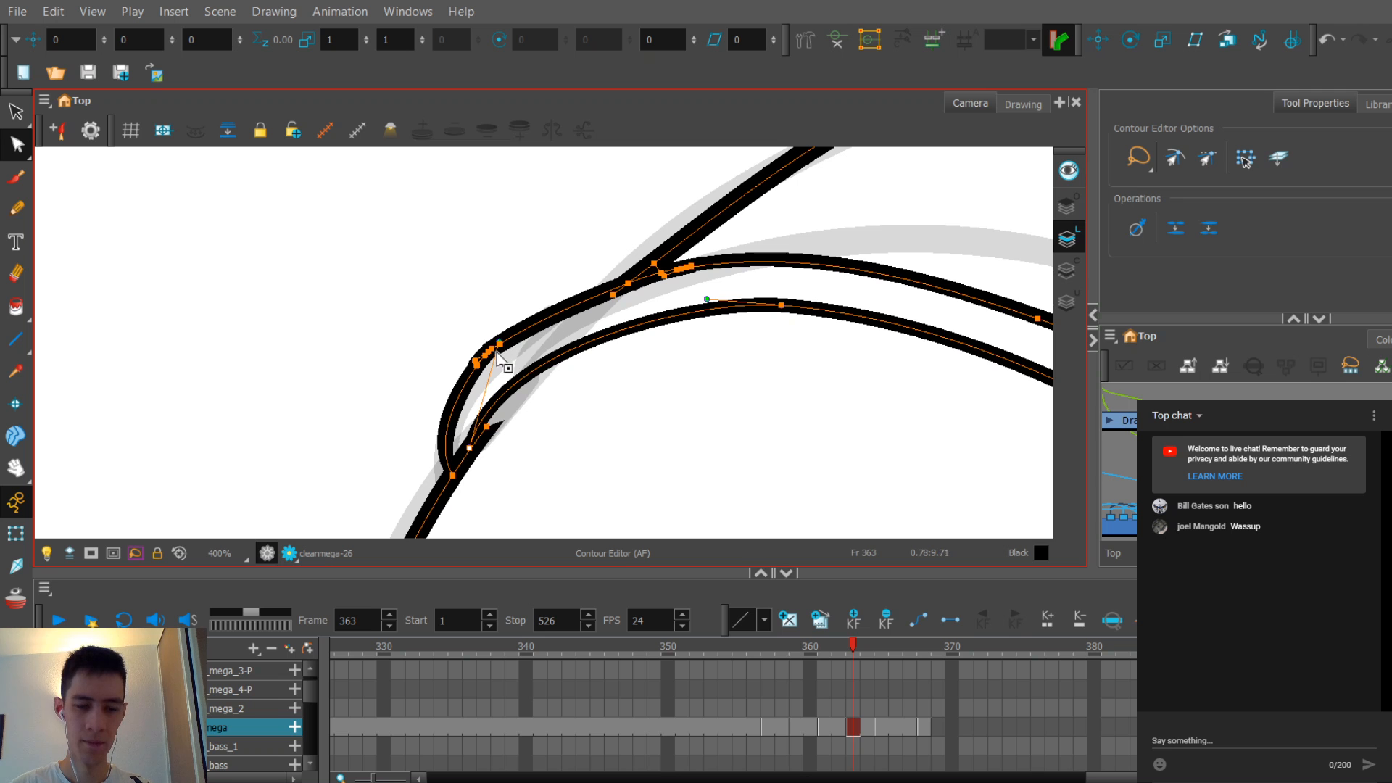
{"action": "mouse_move", "coordinate": [498, 345]}
{"action": "left_mouse_down"}
{"action": "mouse_move", "coordinate": [512, 328]}
{"action": "mouse_move", "coordinate": [552, 355]}
{"action": "left_mouse_up"}
{"action": "key", "text": "ctrl+z"}
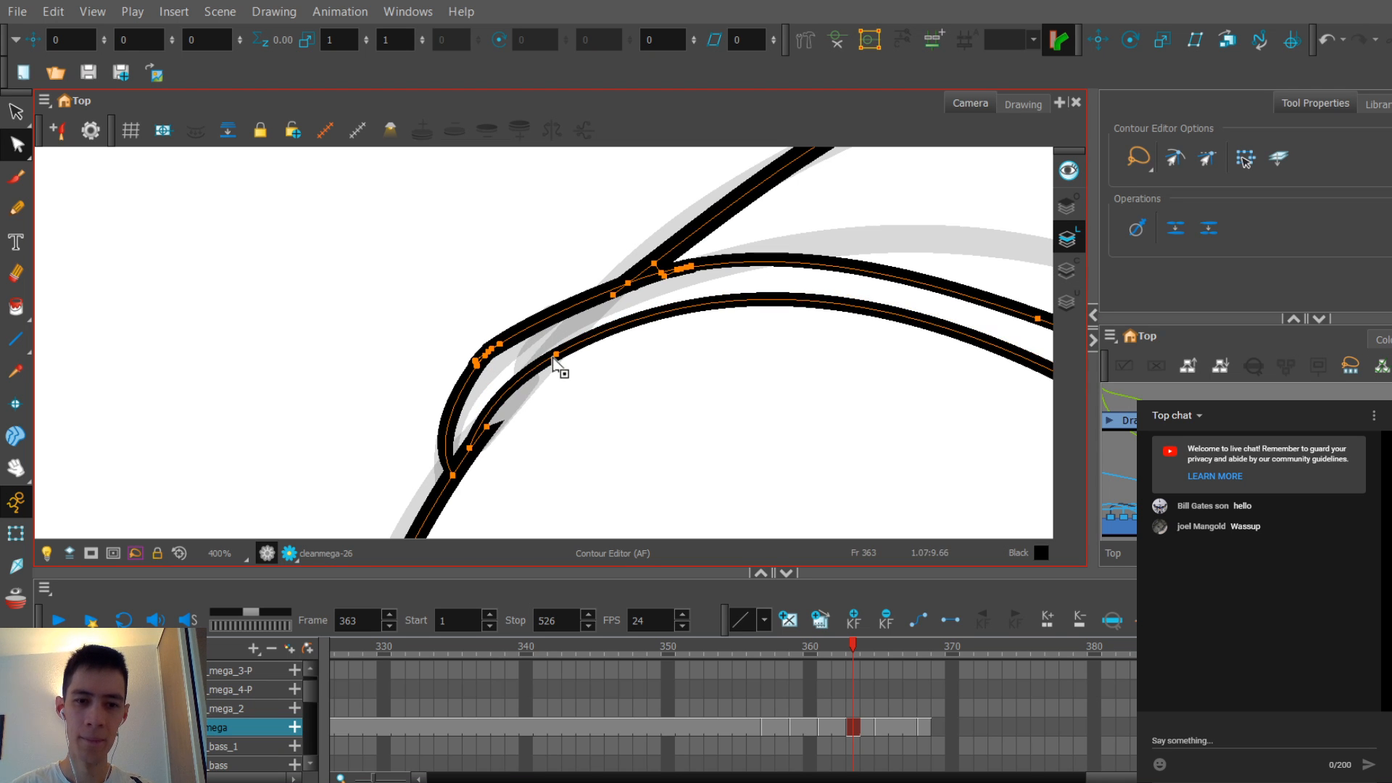
{"action": "scroll", "coordinate": [551, 368], "scroll_direction": "down", "scroll_amount": 4}
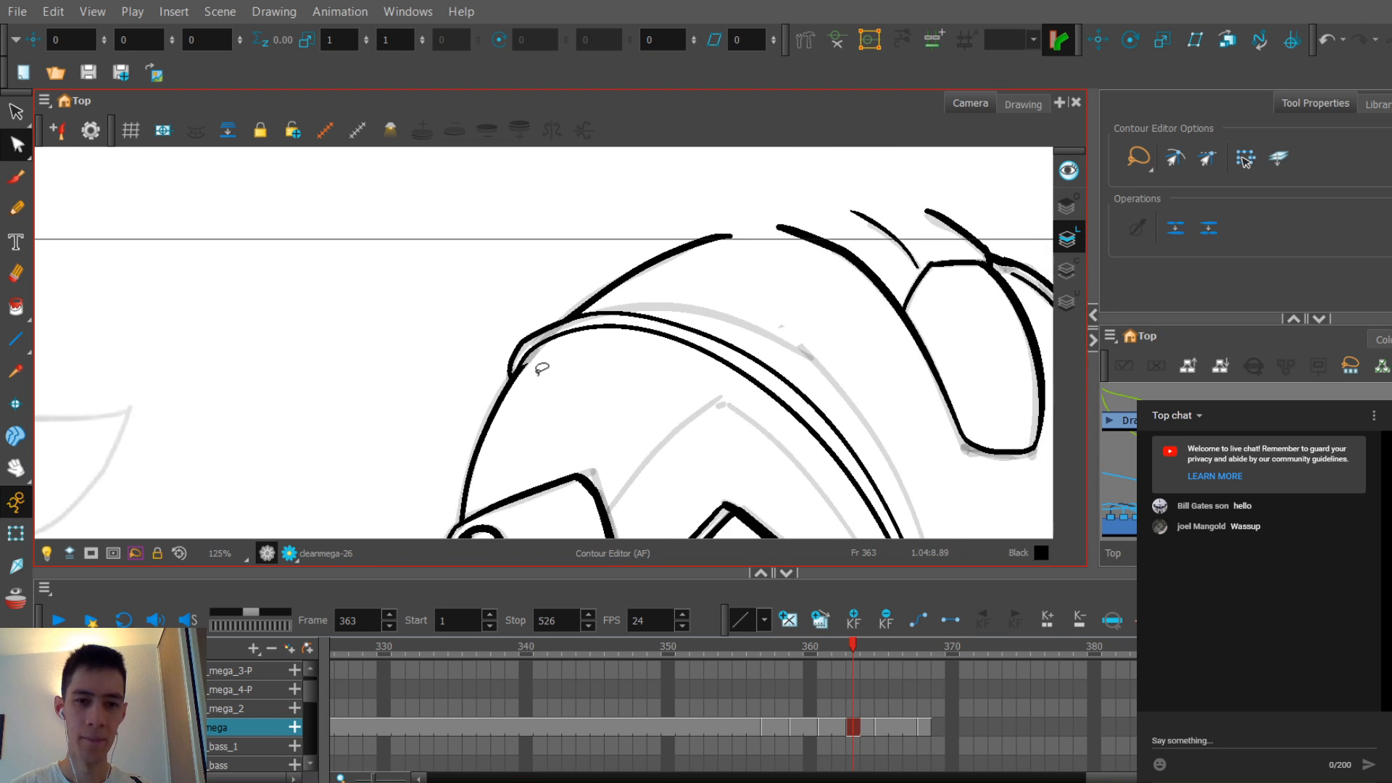
Step: Round off the sharp corner of the outer band line at the helmet's left edge by adjusting its contour points
{"action": "scroll", "coordinate": [542, 368], "scroll_direction": "up", "scroll_amount": 4}
{"action": "left_click", "coordinate": [502, 338]}
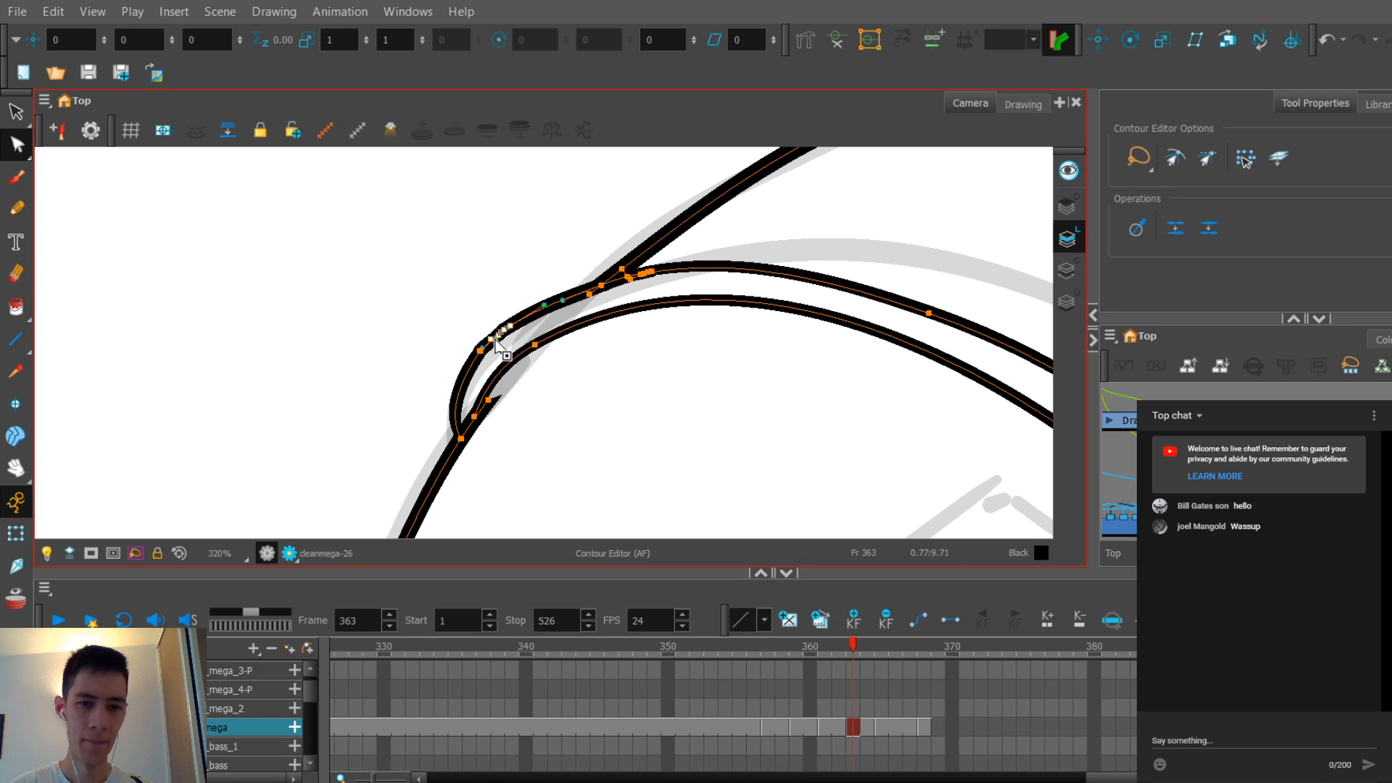
{"action": "left_click", "coordinate": [544, 376]}
{"action": "left_click", "coordinate": [493, 370]}
{"action": "scroll", "coordinate": [488, 361], "scroll_direction": "up", "scroll_amount": 1}
{"action": "left_click_drag", "start_coordinate": [470, 352], "coordinate": [465, 341]}
{"action": "left_click", "coordinate": [465, 339]}
{"action": "scroll", "coordinate": [461, 352], "scroll_direction": "up", "scroll_amount": 1}
{"action": "left_click", "coordinate": [444, 355]}
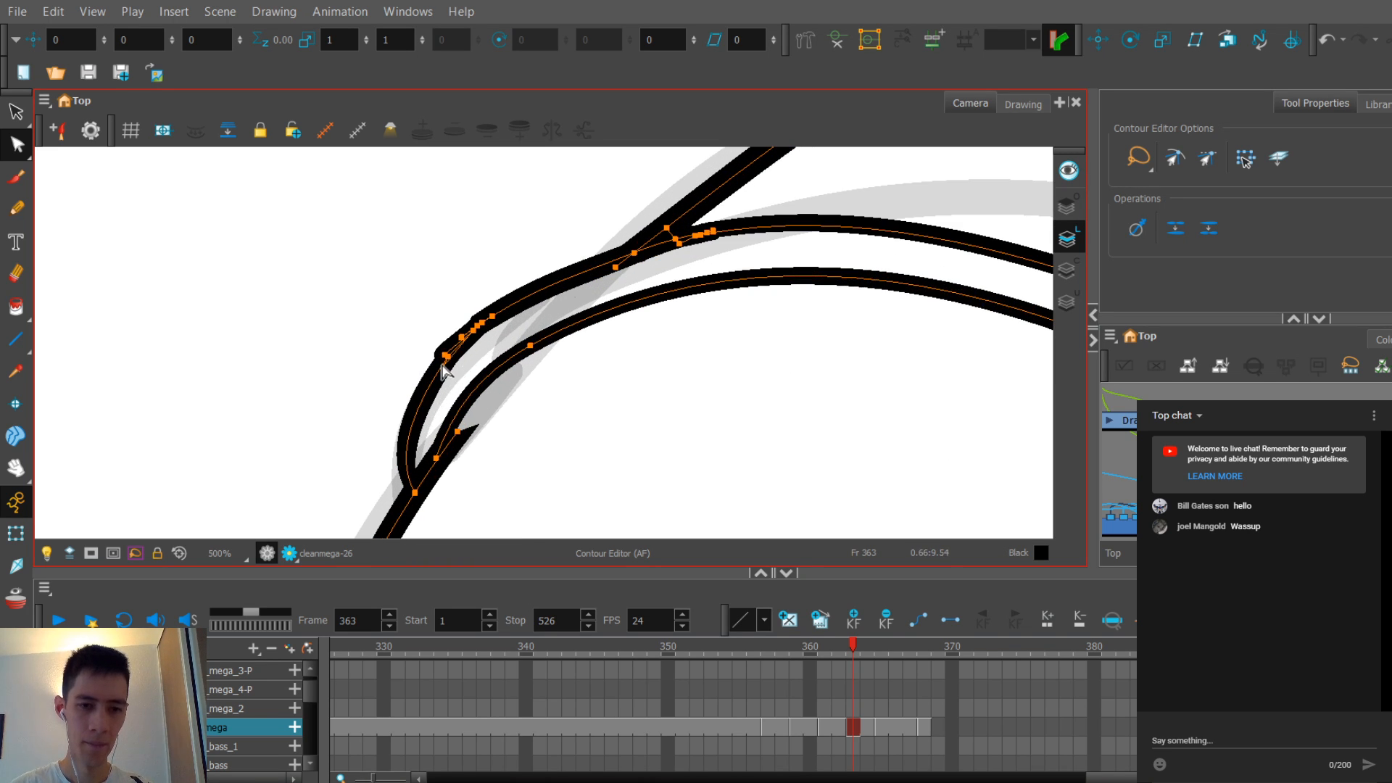
{"action": "scroll", "coordinate": [562, 398], "scroll_direction": "down", "scroll_amount": 8}
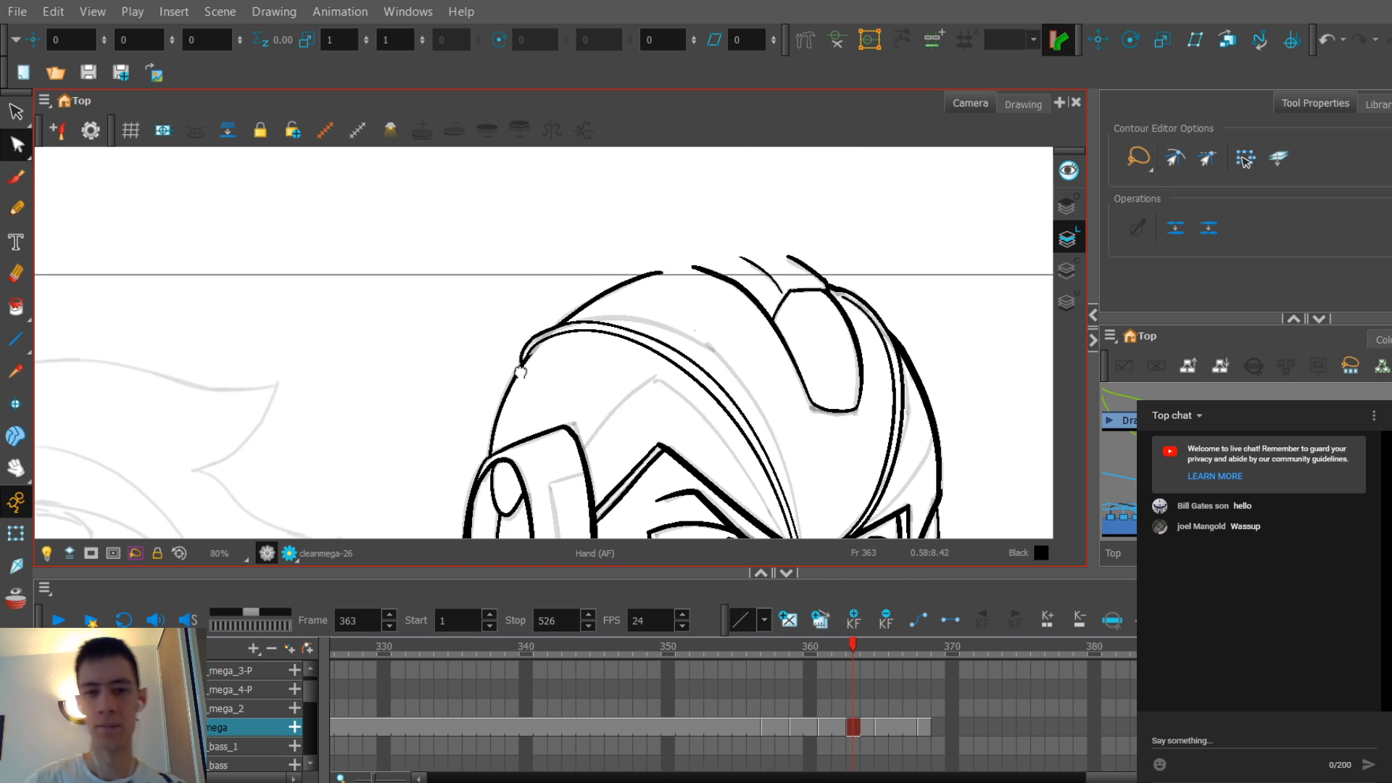
Step: Adjust the curve of the helmet's left band line down to where it meets the central brow point
{"action": "scroll", "coordinate": [520, 372], "scroll_direction": "up", "scroll_amount": 2}
{"action": "left_click", "coordinate": [627, 247]}
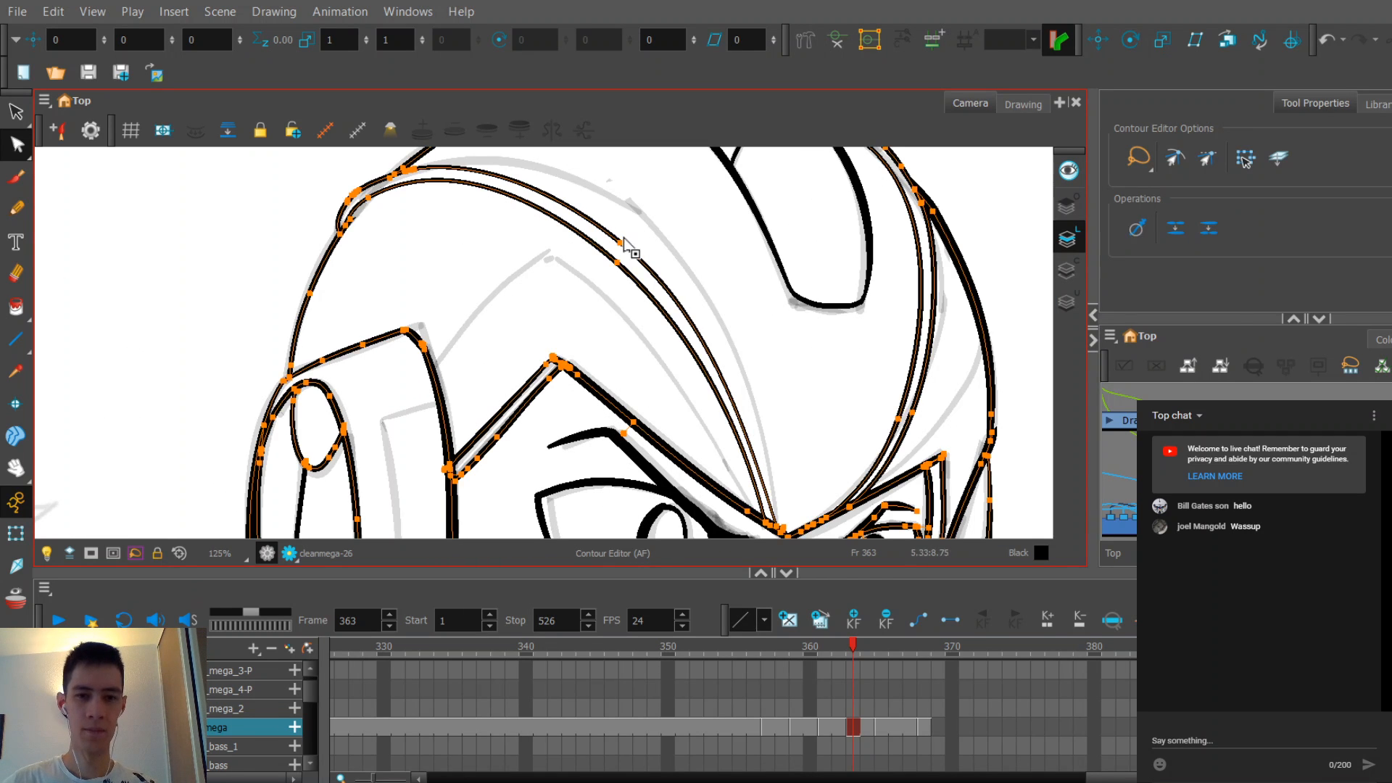
{"action": "left_click", "coordinate": [588, 254]}
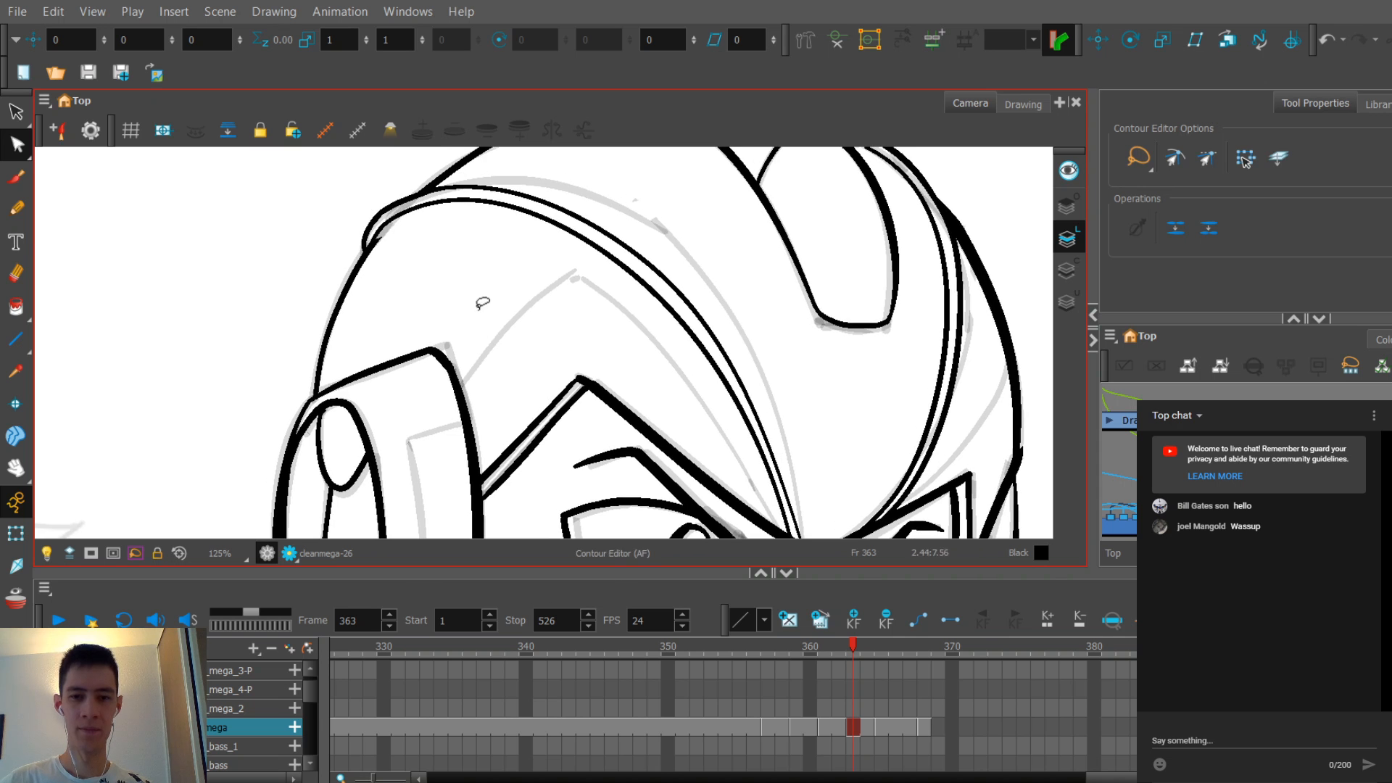
{"action": "left_click_drag", "start_coordinate": [466, 301], "coordinate": [492, 321]}
{"action": "scroll", "coordinate": [674, 359], "scroll_direction": "up", "scroll_amount": 3}
{"action": "left_click", "coordinate": [674, 360]}
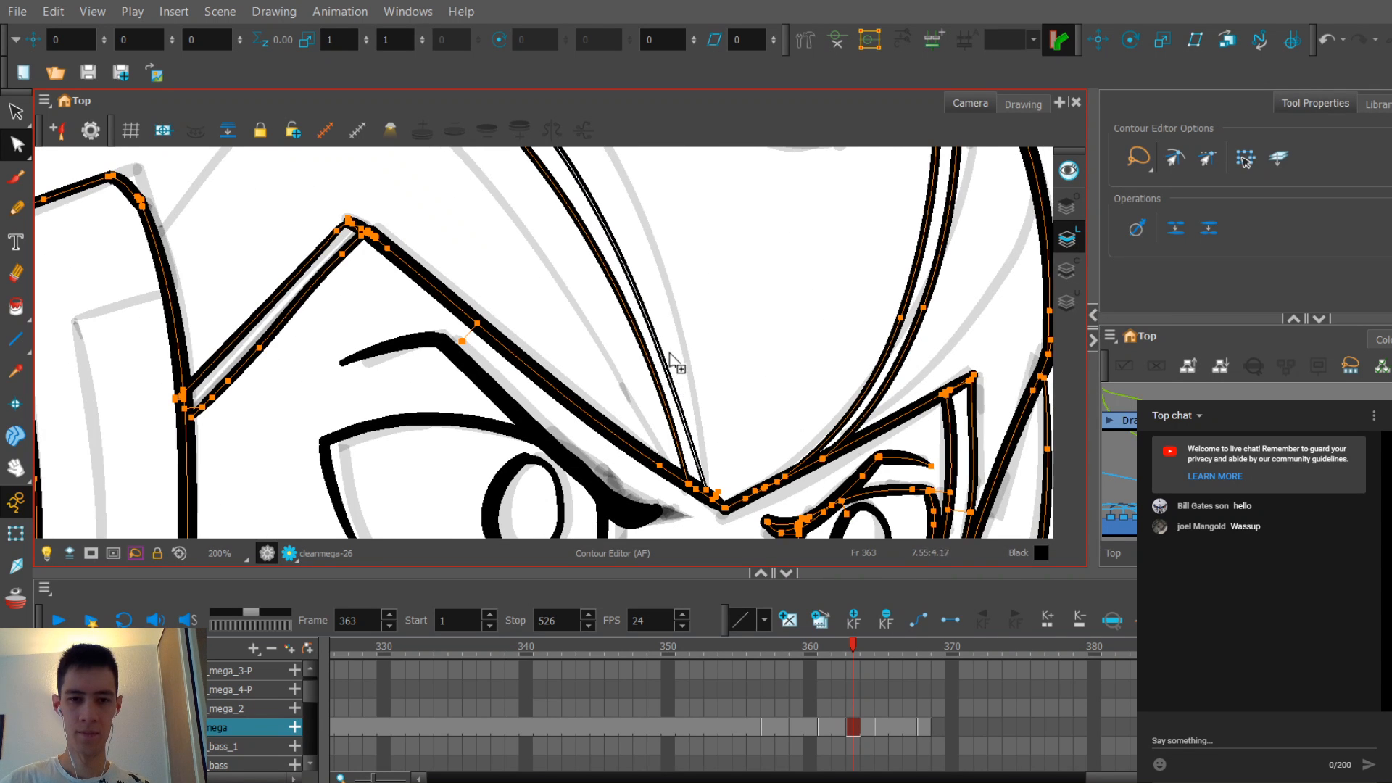
{"action": "scroll", "coordinate": [698, 411], "scroll_direction": "up", "scroll_amount": 2}
{"action": "left_click_drag", "start_coordinate": [677, 449], "coordinate": [669, 445]}
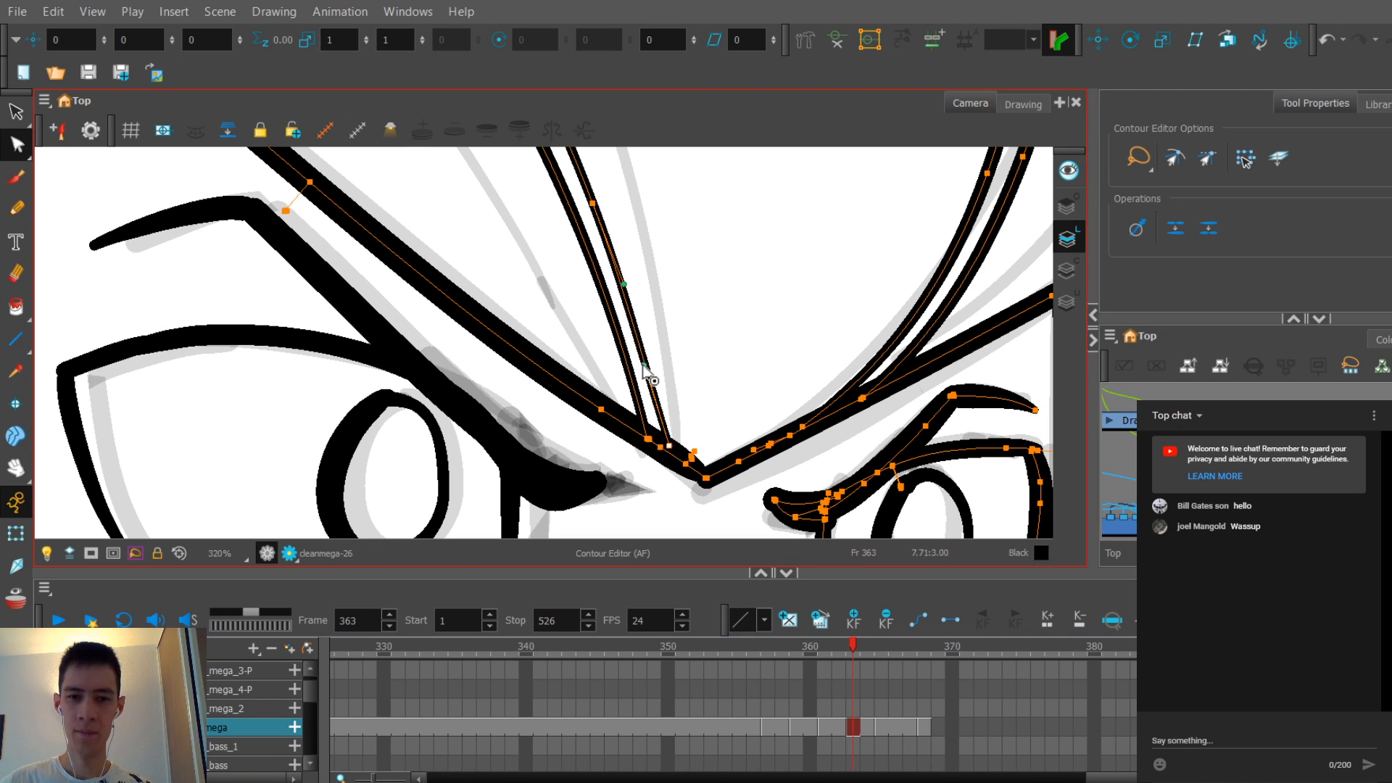
{"action": "scroll", "coordinate": [644, 366], "scroll_direction": "down", "scroll_amount": 10}
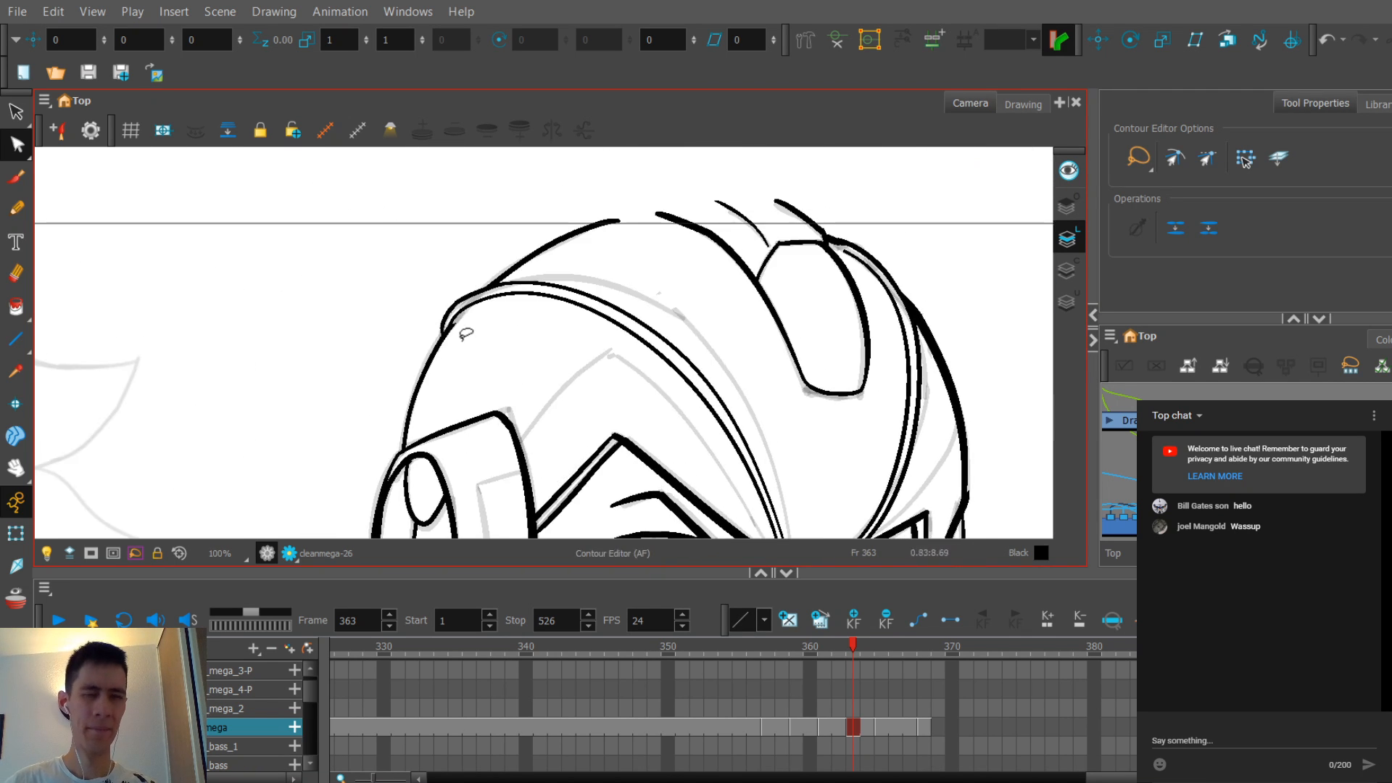
Step: Draw a Pencil stroke over the left end of the inner band line, covering its rough join with the helmet outline
{"action": "scroll", "coordinate": [466, 334], "scroll_direction": "up", "scroll_amount": 10}
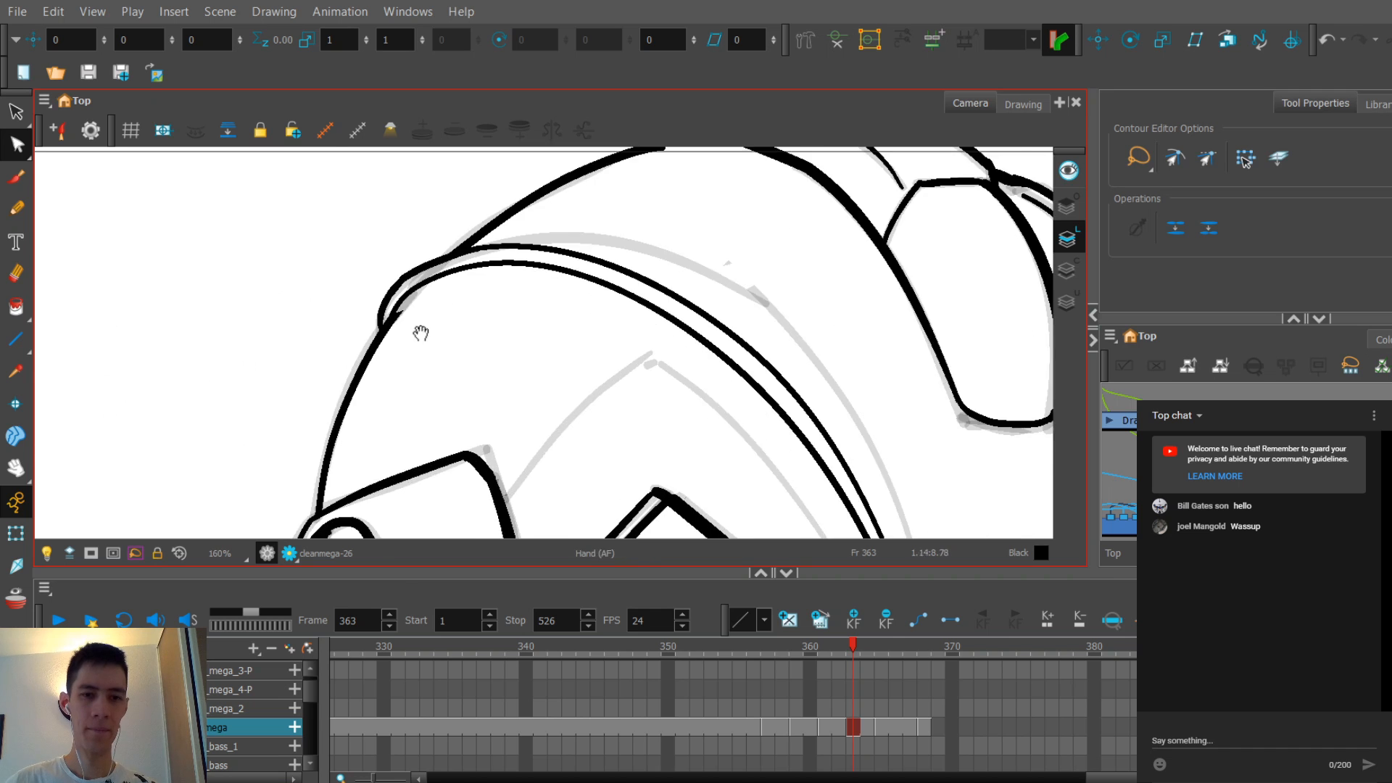
{"action": "left_click", "coordinate": [16, 210]}
{"action": "left_click_drag", "start_coordinate": [347, 330], "coordinate": [420, 271]}
{"action": "key", "text": "ctrl+z"}
{"action": "key", "text": "ctrl+z"}
{"action": "key", "text": "ctrl+z"}
{"action": "left_click_drag", "start_coordinate": [352, 329], "coordinate": [406, 281]}
{"action": "key", "text": "ctrl+z"}
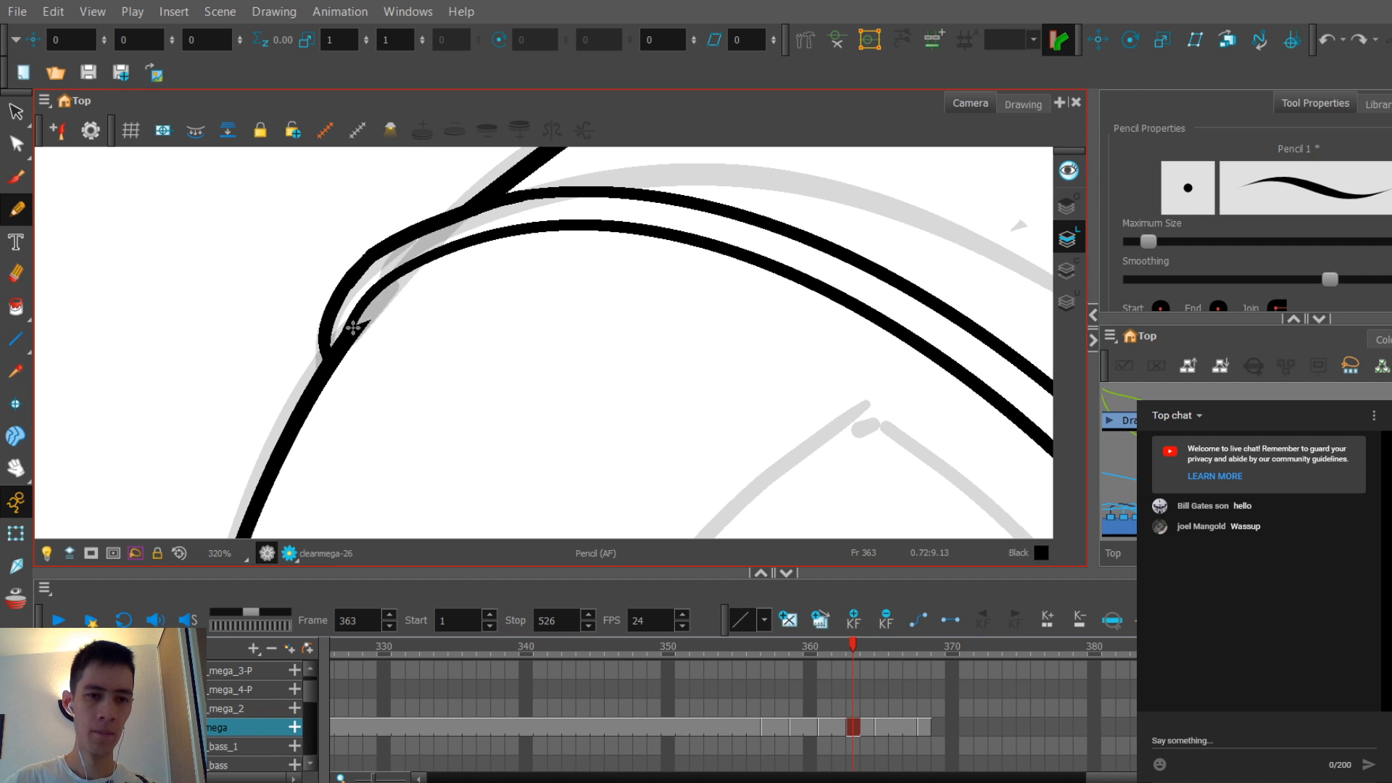
{"action": "mouse_move", "coordinate": [353, 327]}
{"action": "left_mouse_down"}
{"action": "mouse_move", "coordinate": [423, 258]}
{"action": "mouse_move", "coordinate": [348, 335]}
{"action": "left_mouse_up"}
{"action": "key", "text": "ctrl+z"}
{"action": "key", "text": "ctrl+z"}
{"action": "left_click_drag", "start_coordinate": [415, 265], "coordinate": [344, 348]}
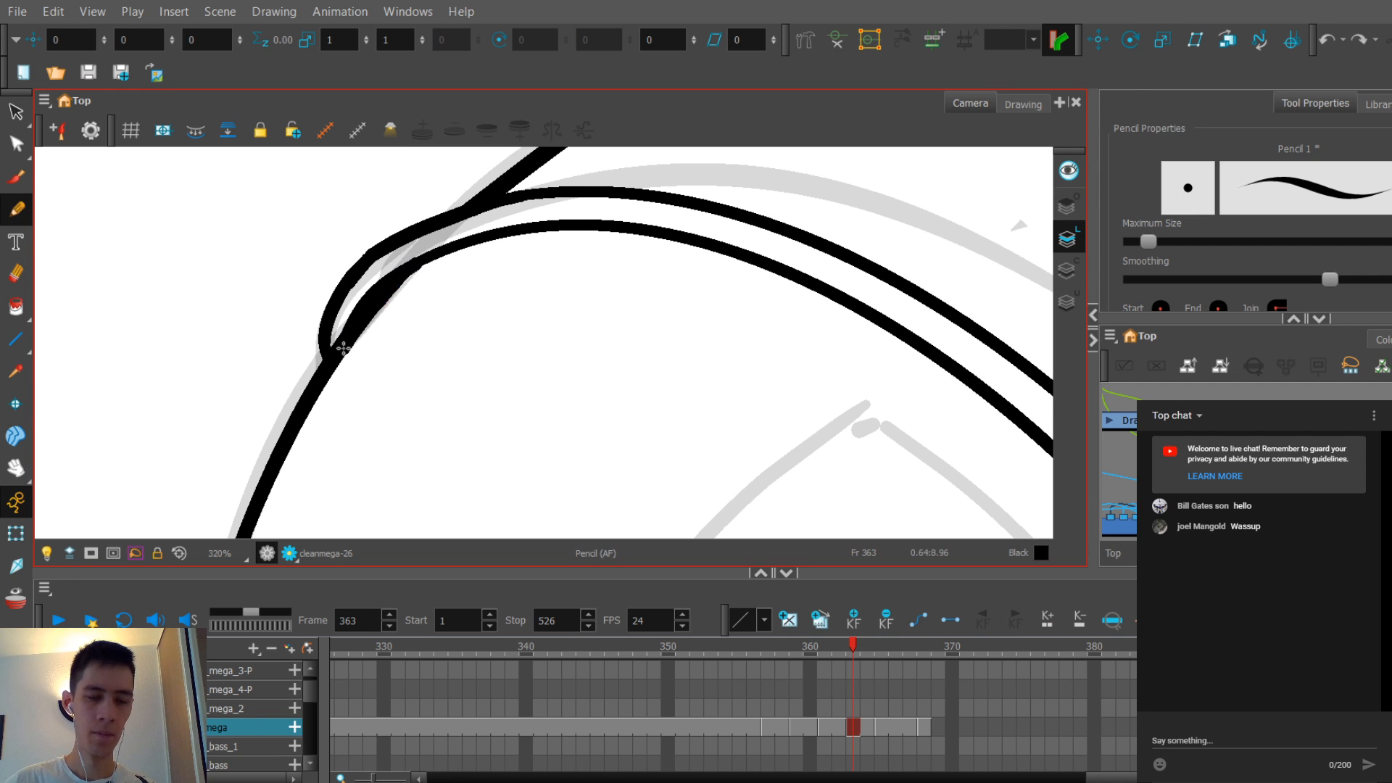
Step: Inspect the inked helmet and face linework on frame 363 for remaining gaps and rough joins
{"action": "key", "text": "1"}
{"action": "key", "text": "1"}
{"action": "key", "text": "1"}
{"action": "key", "text": "1"}
{"action": "left_click_drag", "start_coordinate": [642, 277], "coordinate": [500, 216]}
{"action": "left_click_drag", "start_coordinate": [595, 278], "coordinate": [469, 259]}
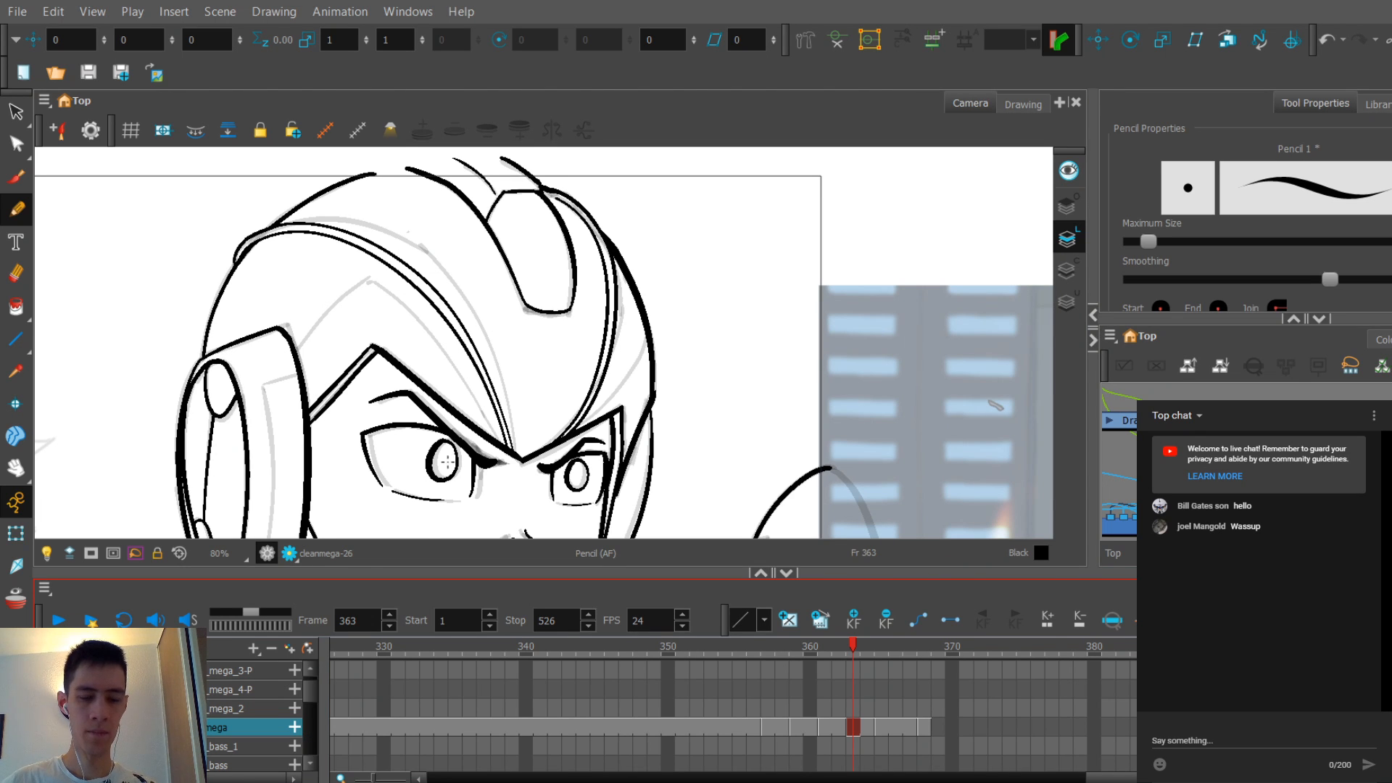
{"action": "key", "text": "2"}
{"action": "left_click_drag", "start_coordinate": [549, 242], "coordinate": [516, 319]}
{"action": "key", "text": "2"}
{"action": "key", "text": "1"}
{"action": "key", "text": "1"}
{"action": "key", "text": "1"}
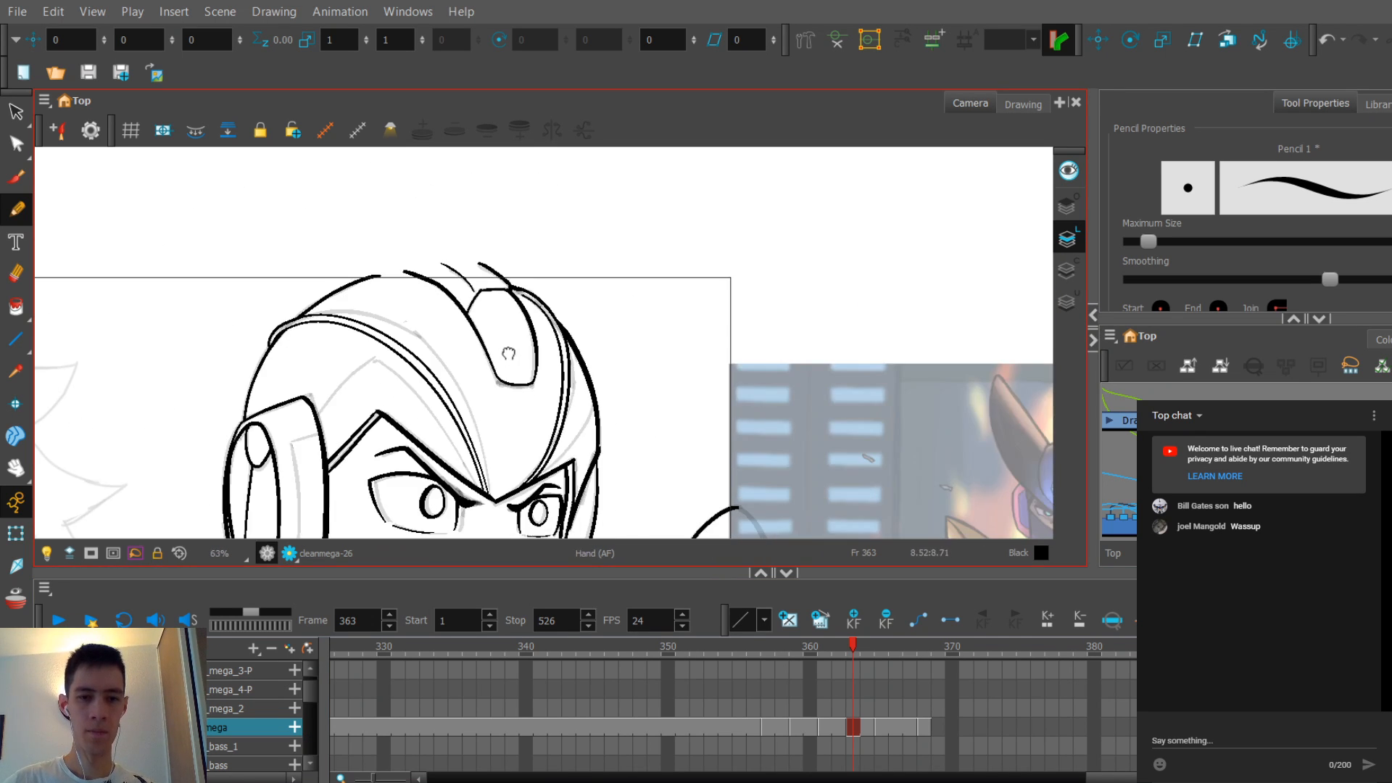
Step: Extend the thin inner line of the helmet's right band to the crest corner with the Contour Editor, closing the gap
{"action": "key", "text": "2"}
{"action": "key", "text": "2"}
{"action": "key", "text": "2"}
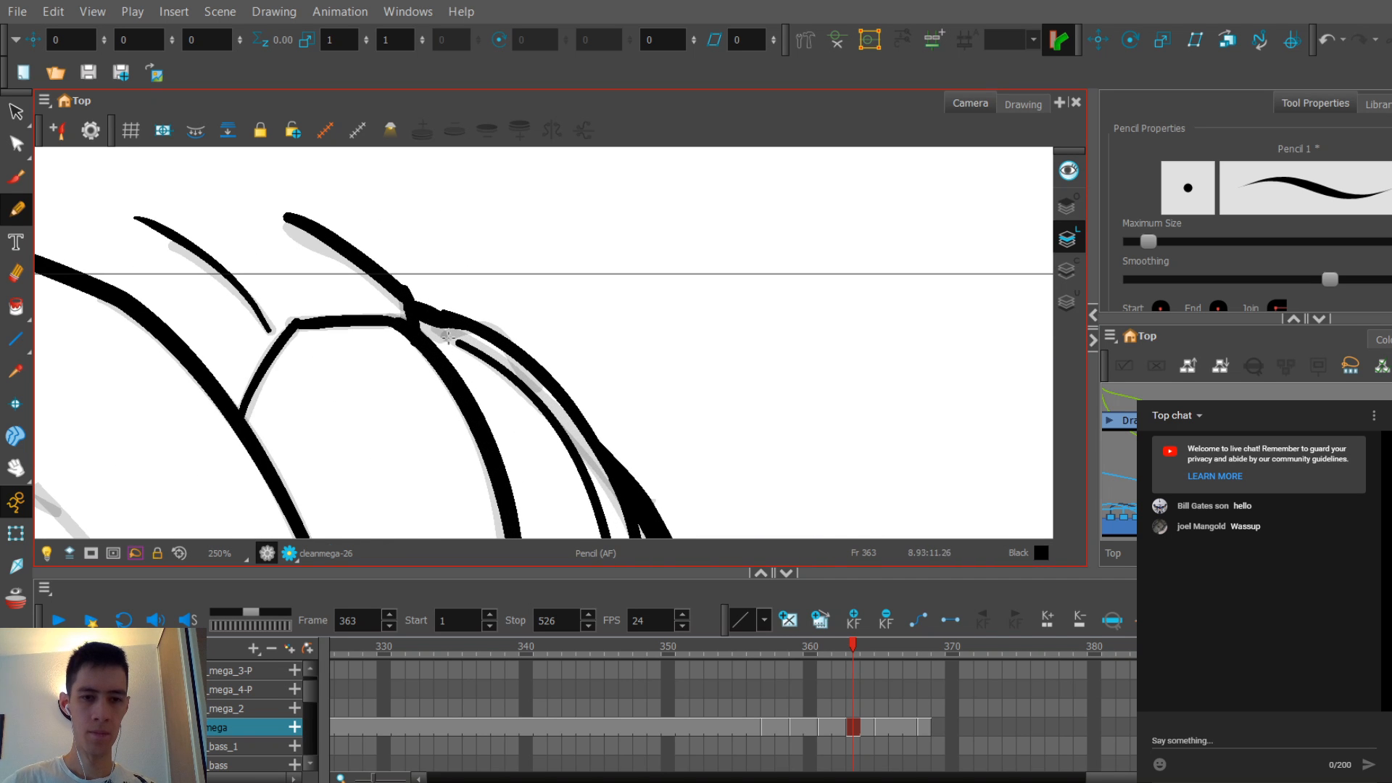
{"action": "key", "text": "alt+q"}
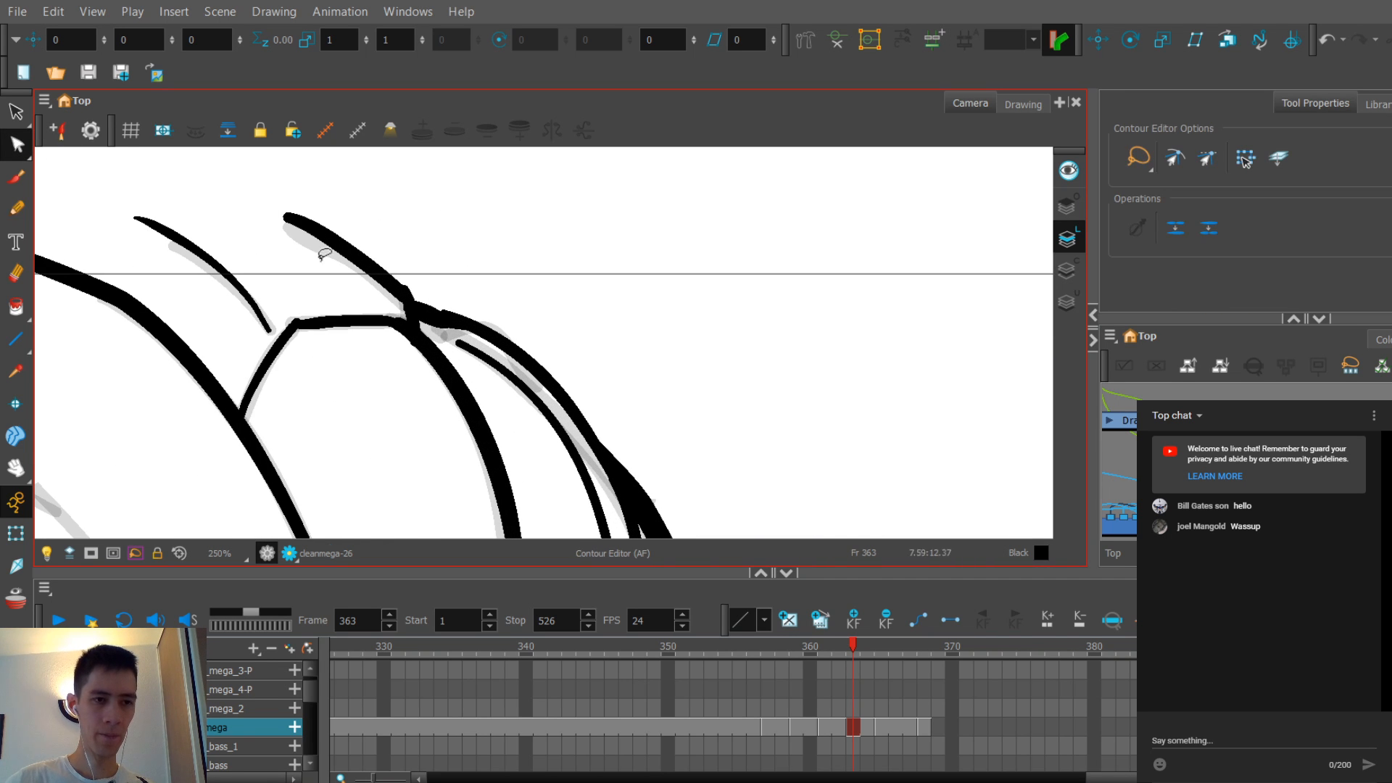
{"action": "left_click", "coordinate": [442, 337]}
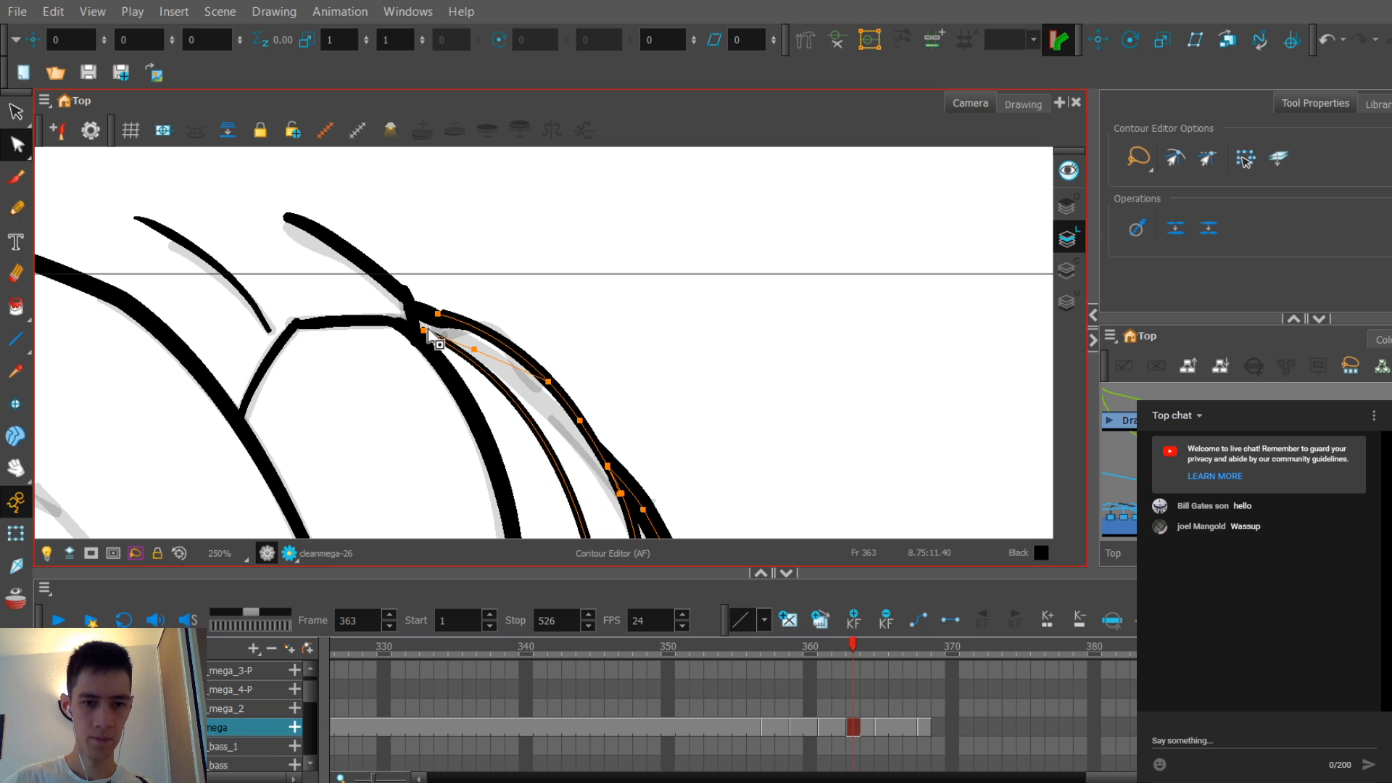
{"action": "left_click", "coordinate": [458, 343]}
{"action": "left_click", "coordinate": [488, 360], "text": "ctrl"}
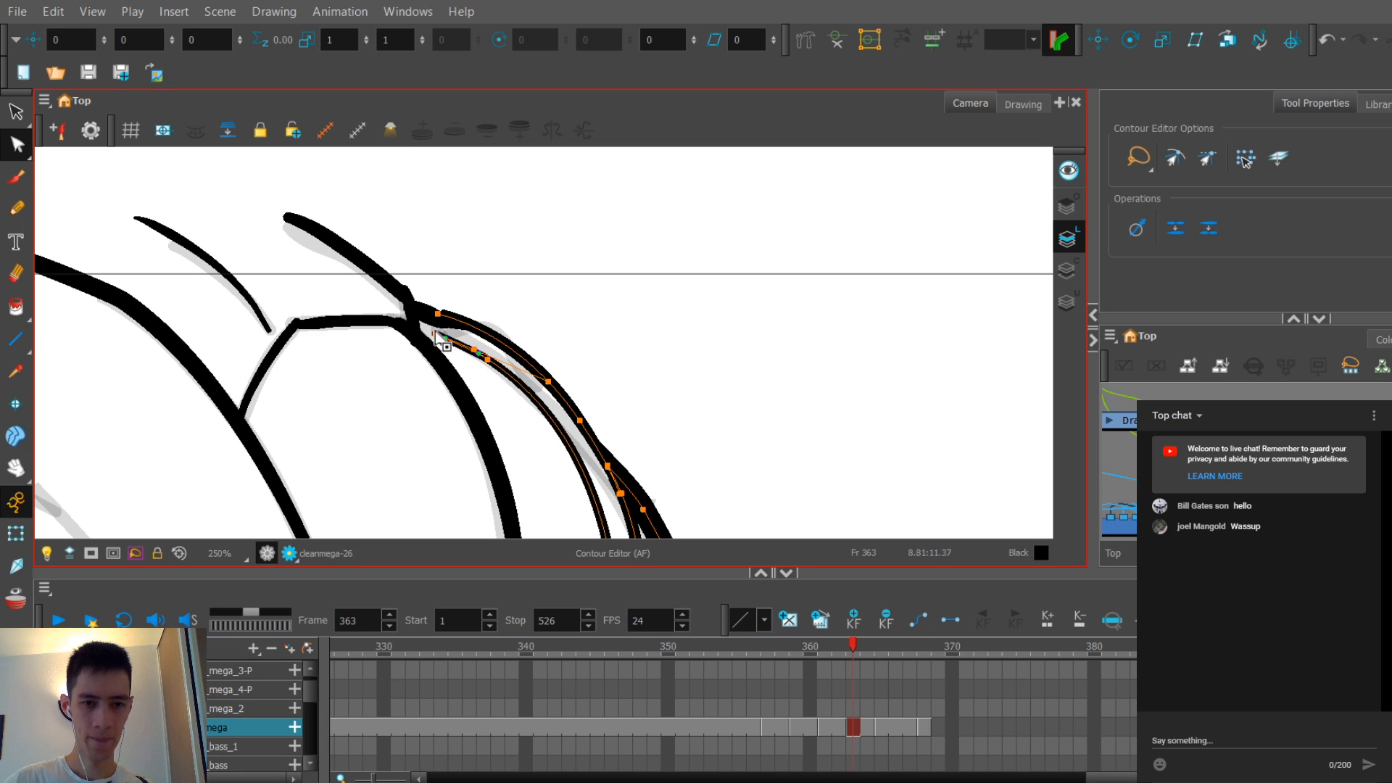
{"action": "scroll", "coordinate": [458, 347], "scroll_direction": "up", "scroll_amount": 3}
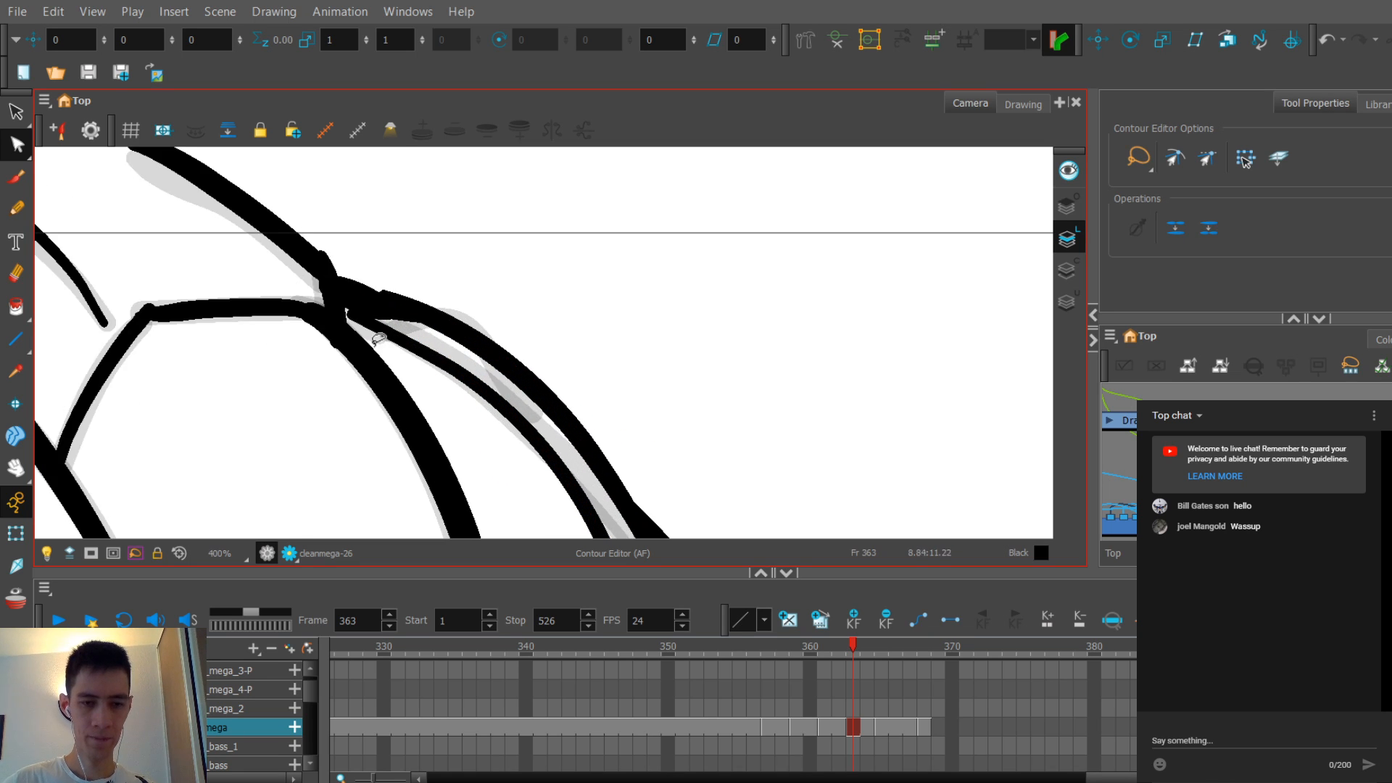
{"action": "left_click", "coordinate": [392, 333]}
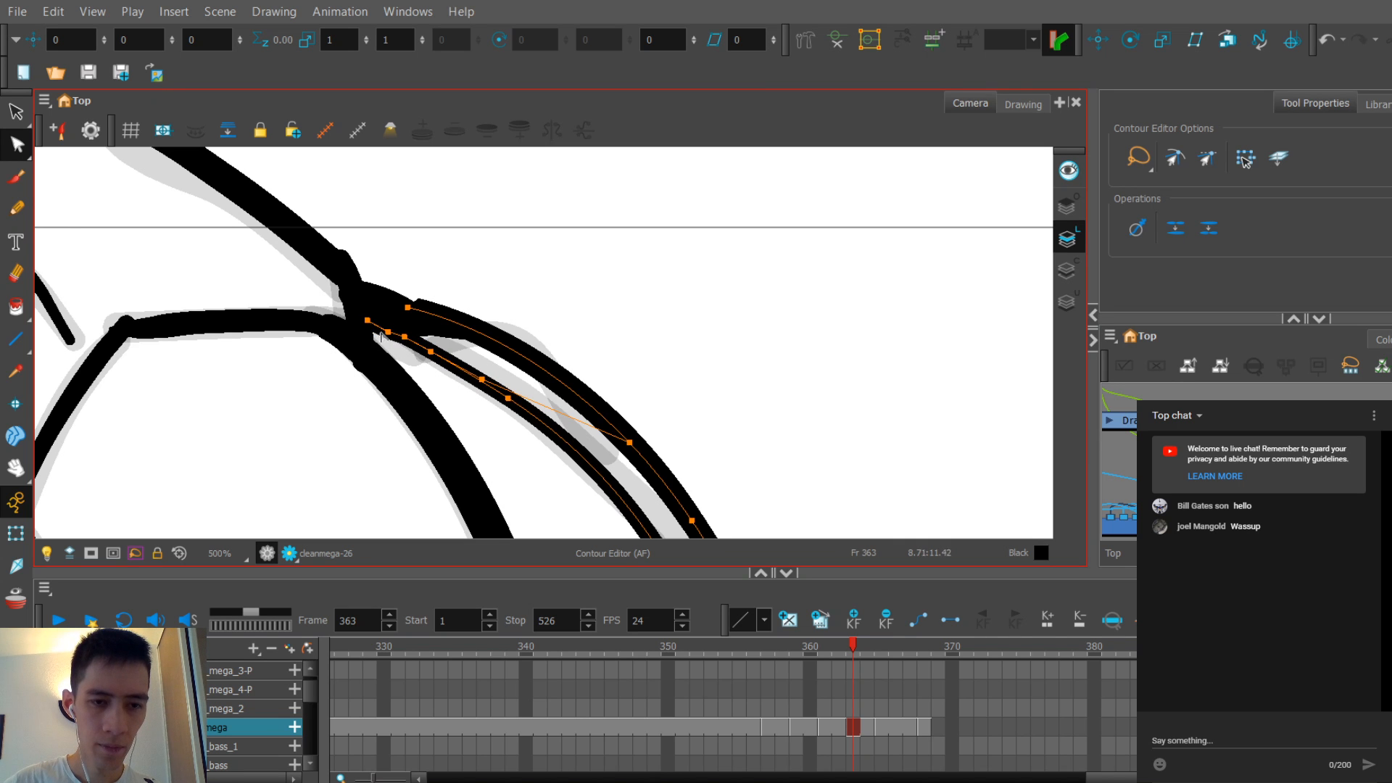
{"action": "scroll", "coordinate": [470, 368], "scroll_direction": "down", "scroll_amount": 2}
{"action": "scroll", "coordinate": [541, 251], "scroll_direction": "down", "scroll_amount": 3}
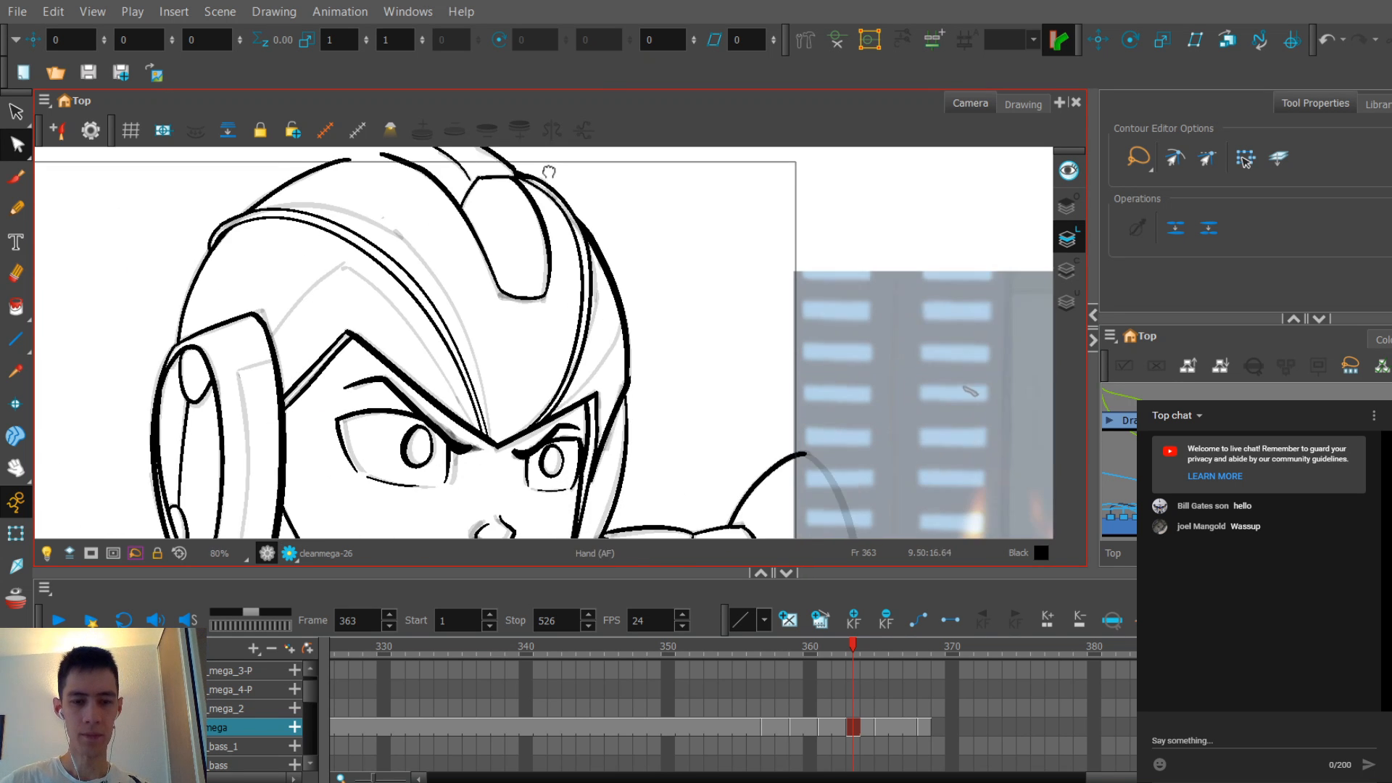
Step: Pull the upper end of the right band's outer line into the crest junction and smooth its start
{"action": "scroll", "coordinate": [552, 251], "scroll_direction": "up", "scroll_amount": 8}
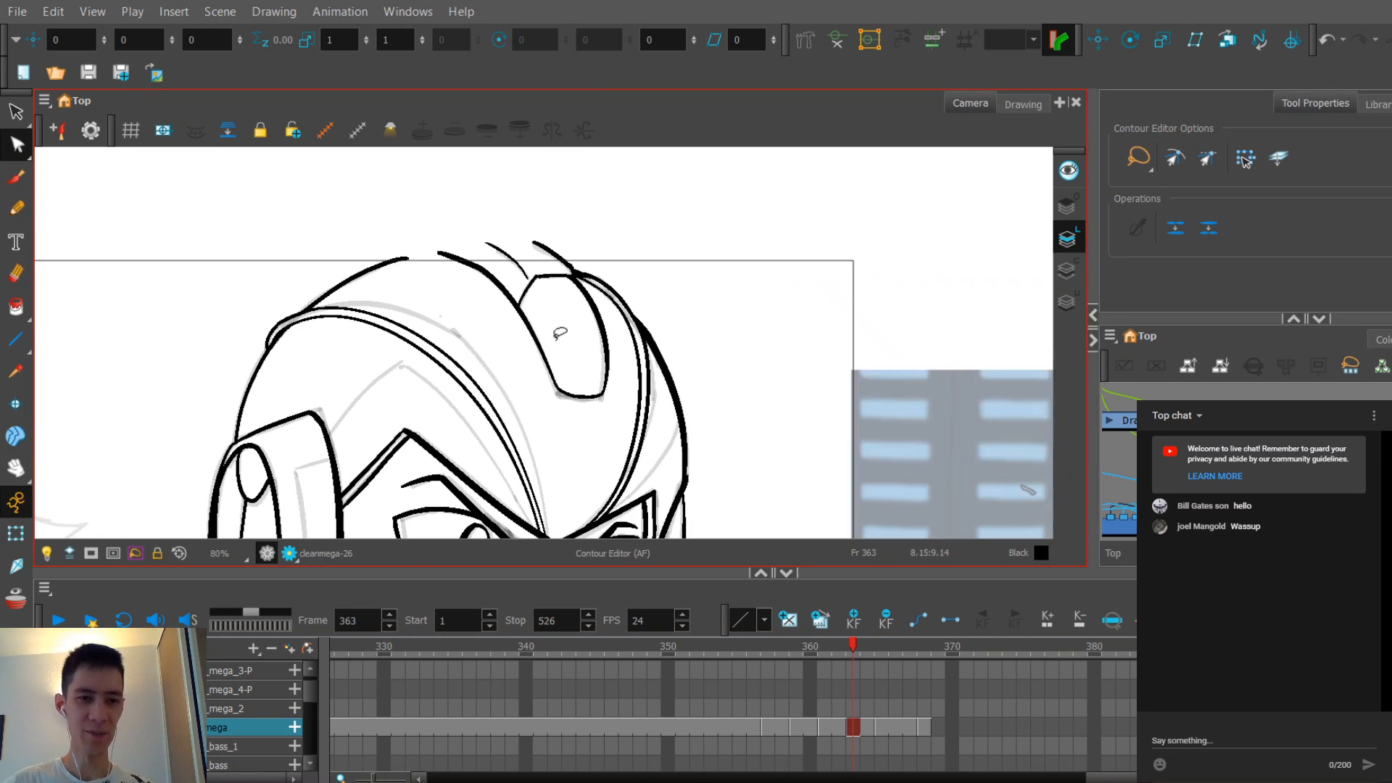
{"action": "left_click", "coordinate": [472, 311]}
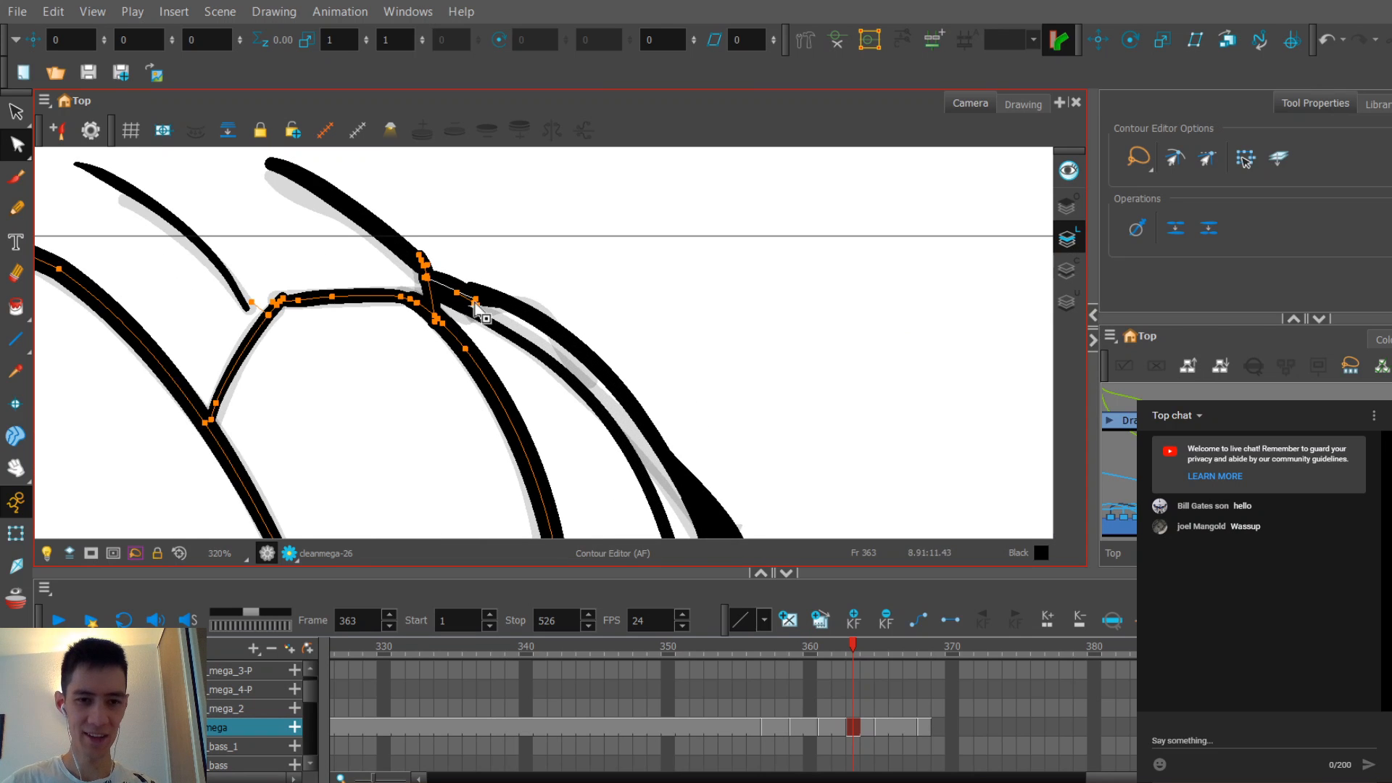
{"action": "scroll", "coordinate": [508, 348], "scroll_direction": "up", "scroll_amount": 2}
{"action": "left_click", "coordinate": [500, 332]}
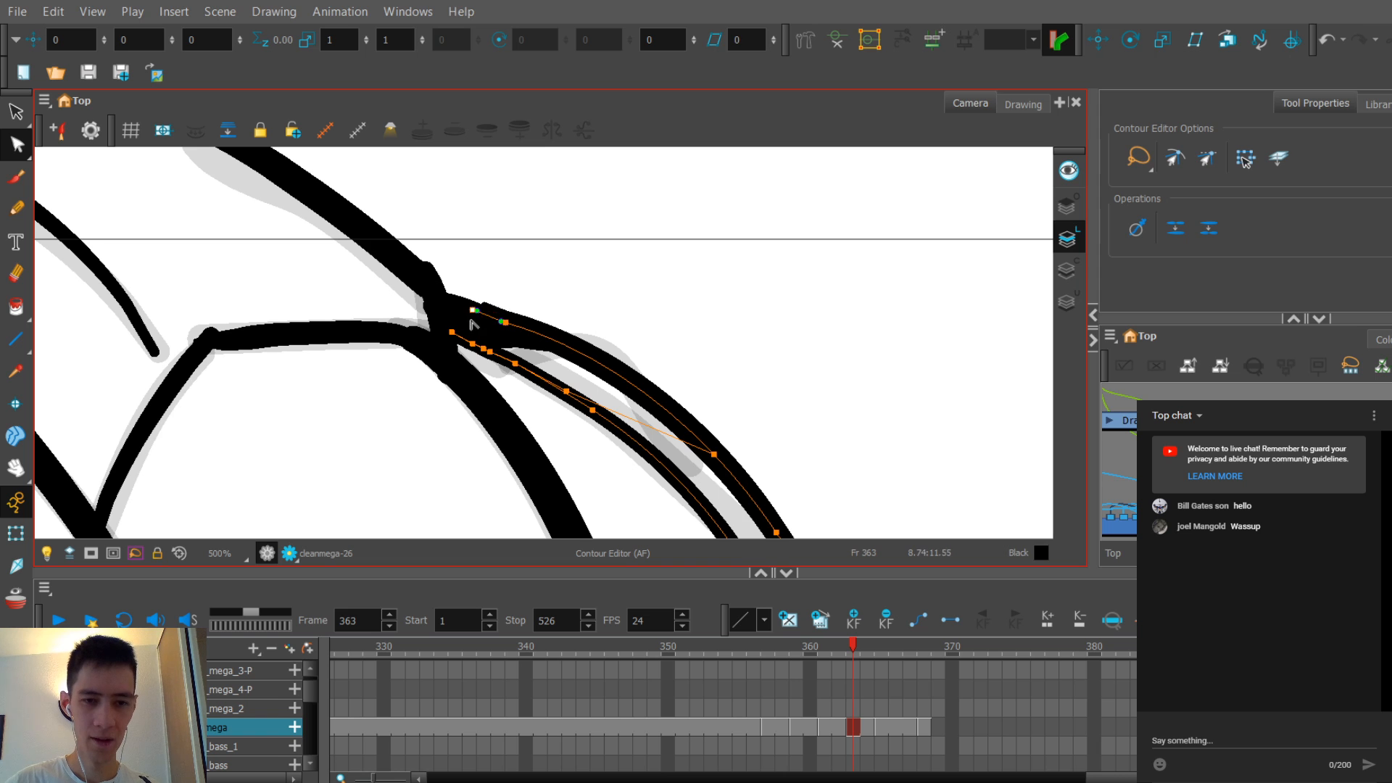
{"action": "scroll", "coordinate": [532, 227], "scroll_direction": "down", "scroll_amount": 10}
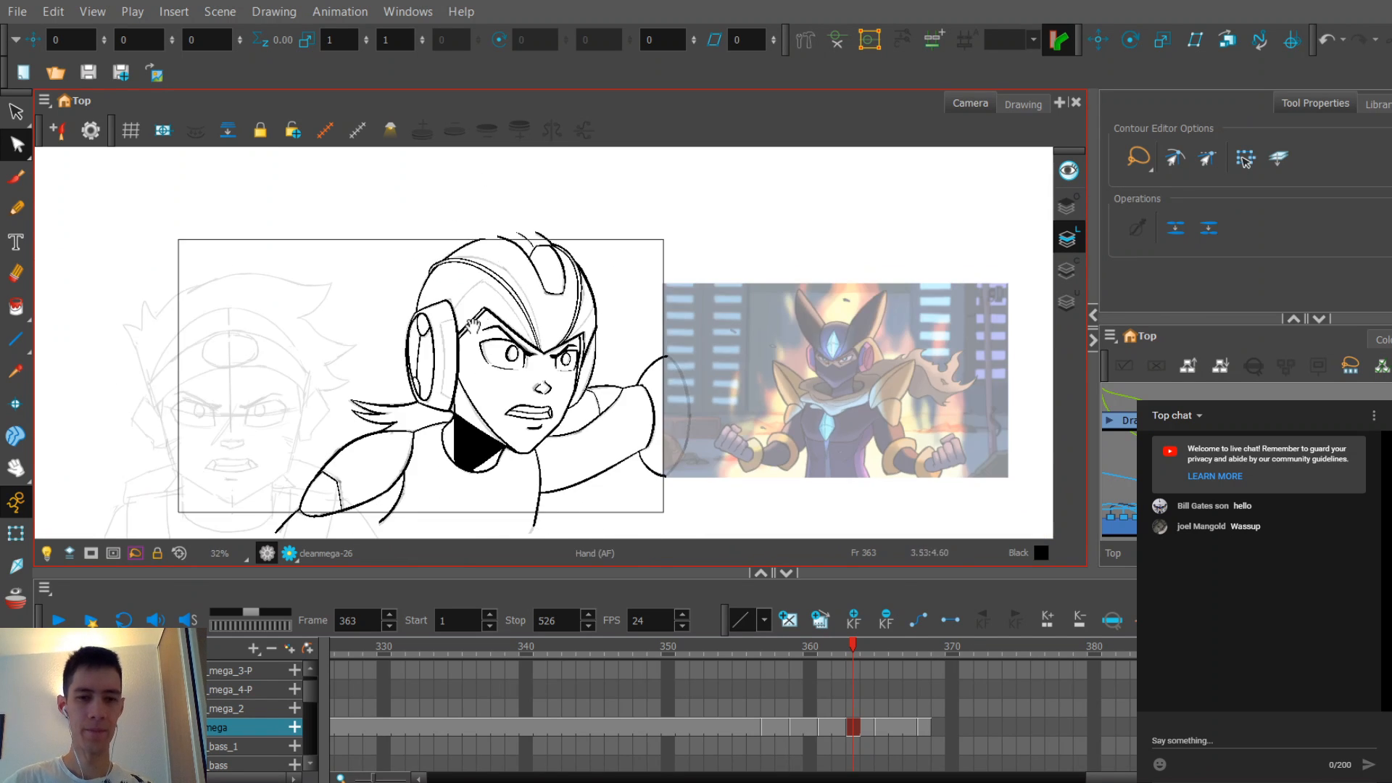
Step: Flip back and forth through the frames around 364 to compare the cleaned drawing with its neighbours
{"action": "key", "text": "period"}
{"action": "key", "text": "period"}
{"action": "key", "text": "comma"}
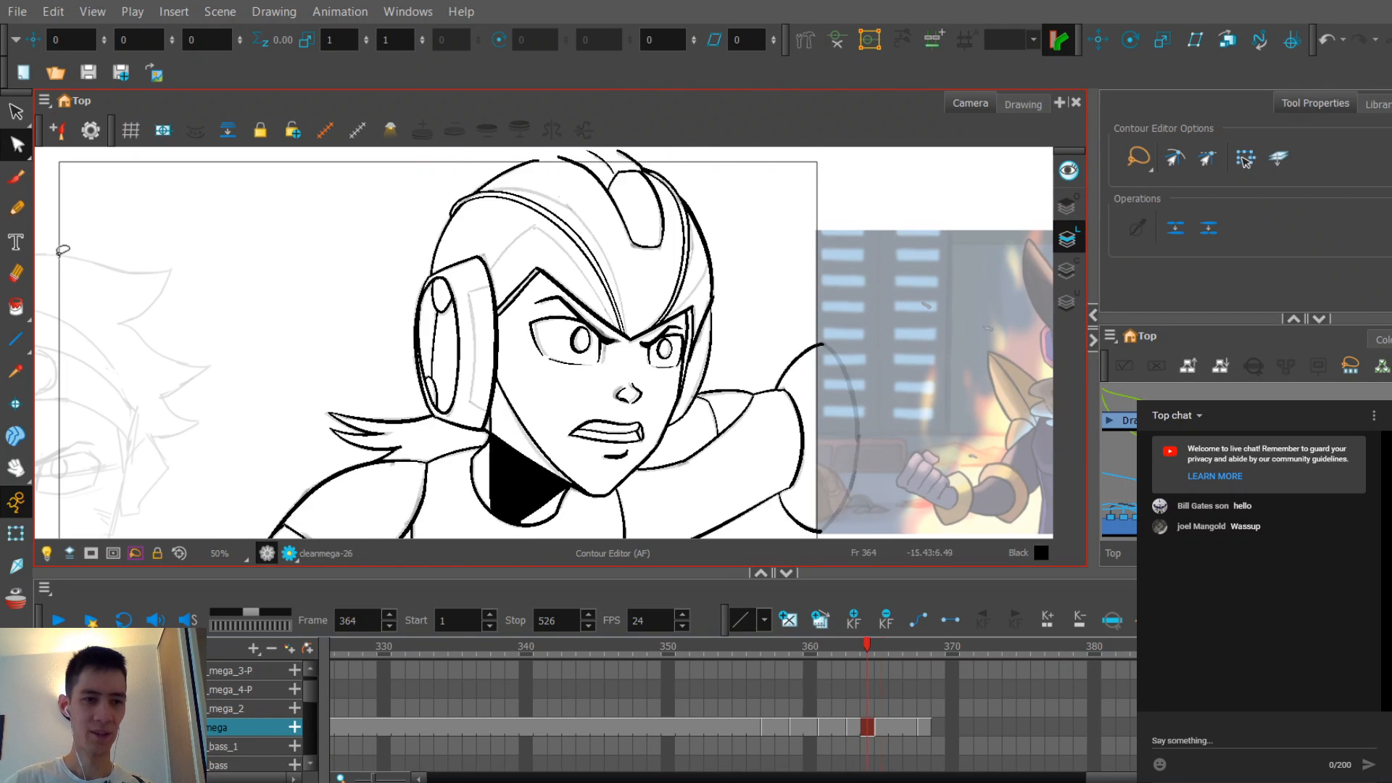
{"action": "key", "text": "period"}
{"action": "left_click", "coordinate": [16, 208]}
{"action": "key", "text": "comma"}
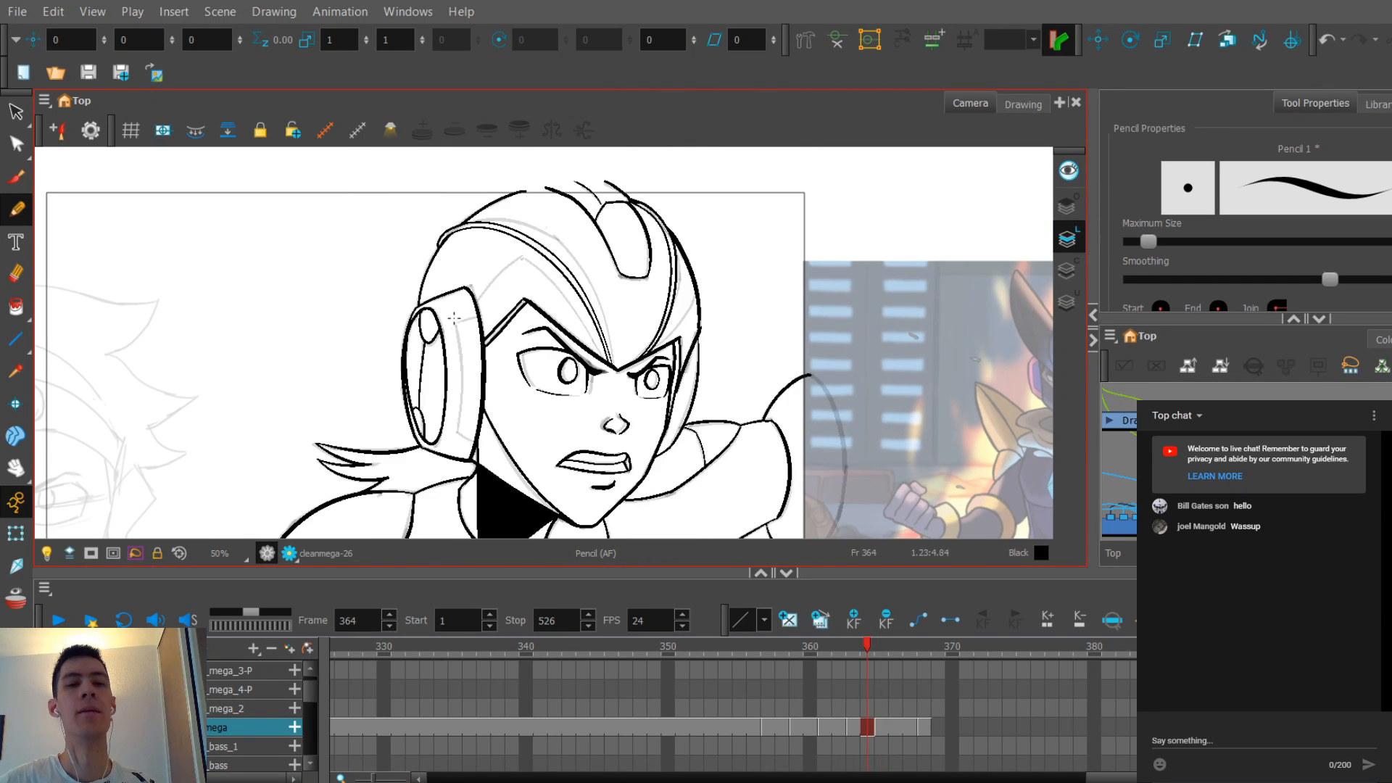
{"action": "key", "text": "period"}
{"action": "key", "text": "comma"}
{"action": "key", "text": "period"}
{"action": "key", "text": "comma"}
{"action": "key", "text": "period"}
{"action": "key", "text": "comma"}
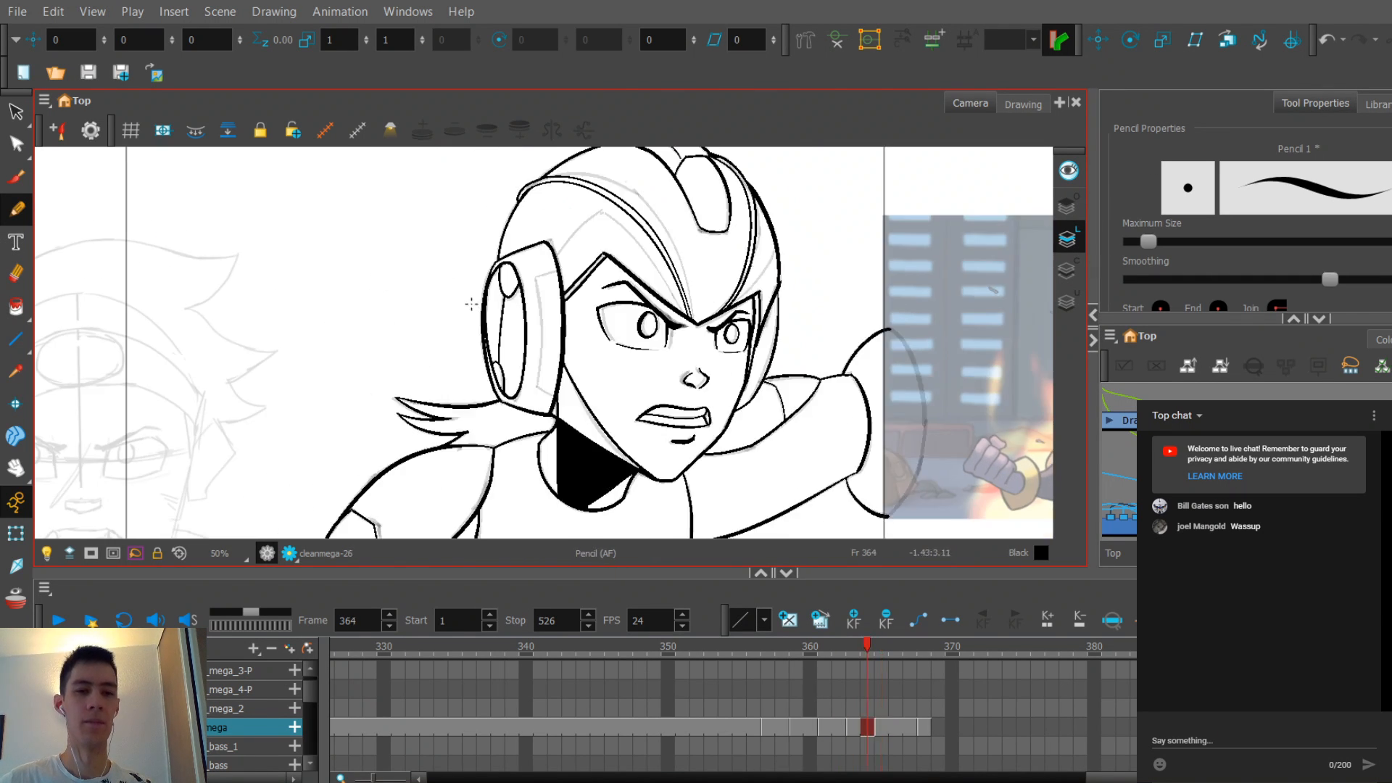
Step: Go to the uninked rough sketch at frame 368 and bring its mouth and shoulders into view
{"action": "key", "text": "period"}
{"action": "scroll", "coordinate": [464, 313], "scroll_direction": "up", "scroll_amount": 2}
{"action": "scroll", "coordinate": [535, 380], "scroll_direction": "down", "scroll_amount": 3}
{"action": "key", "text": "period"}
{"action": "key", "text": "period"}
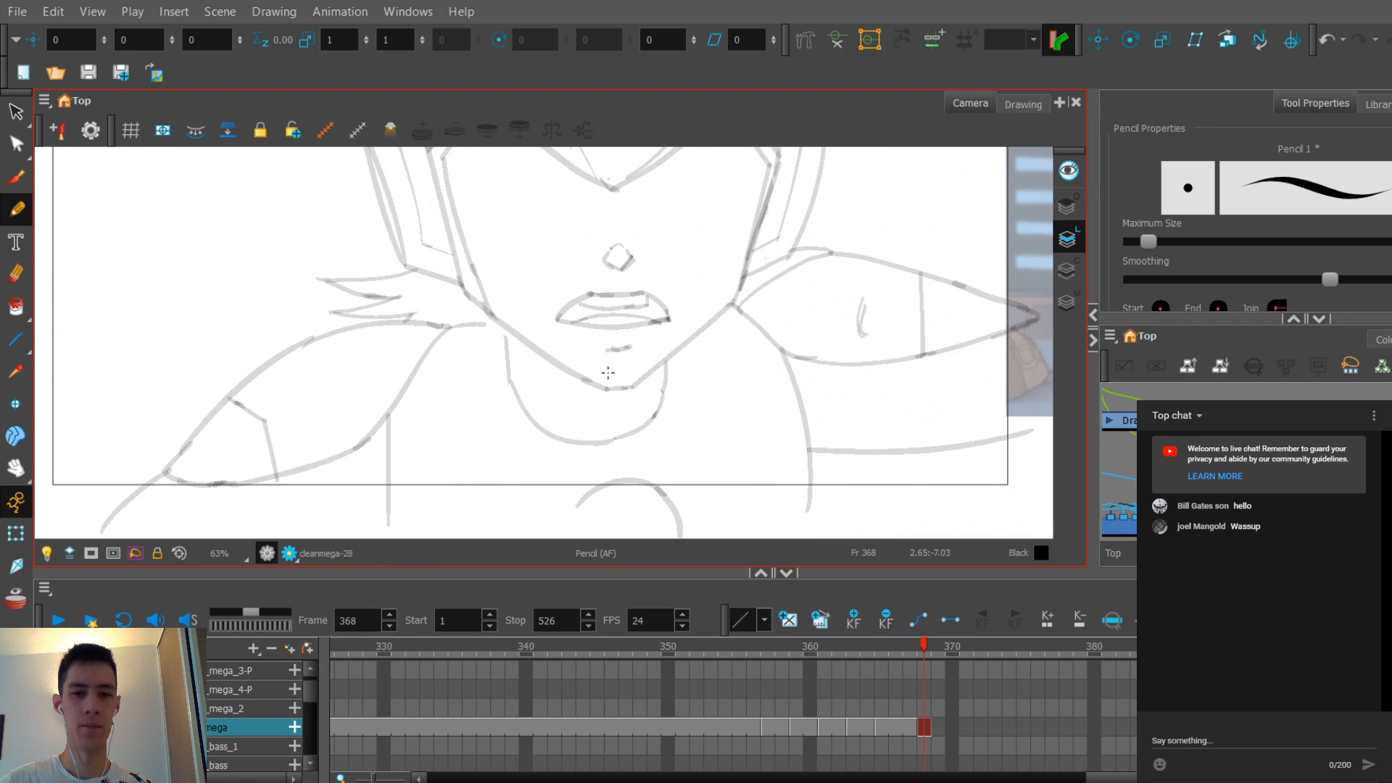
Step: Return to frame 365 and ink the lower curve of the neck collar beneath the chin over the rough sketch
{"action": "key", "text": "comma"}
{"action": "key", "text": "comma"}
{"action": "key", "text": "comma"}
{"action": "scroll", "coordinate": [611, 383], "scroll_direction": "up", "scroll_amount": 2}
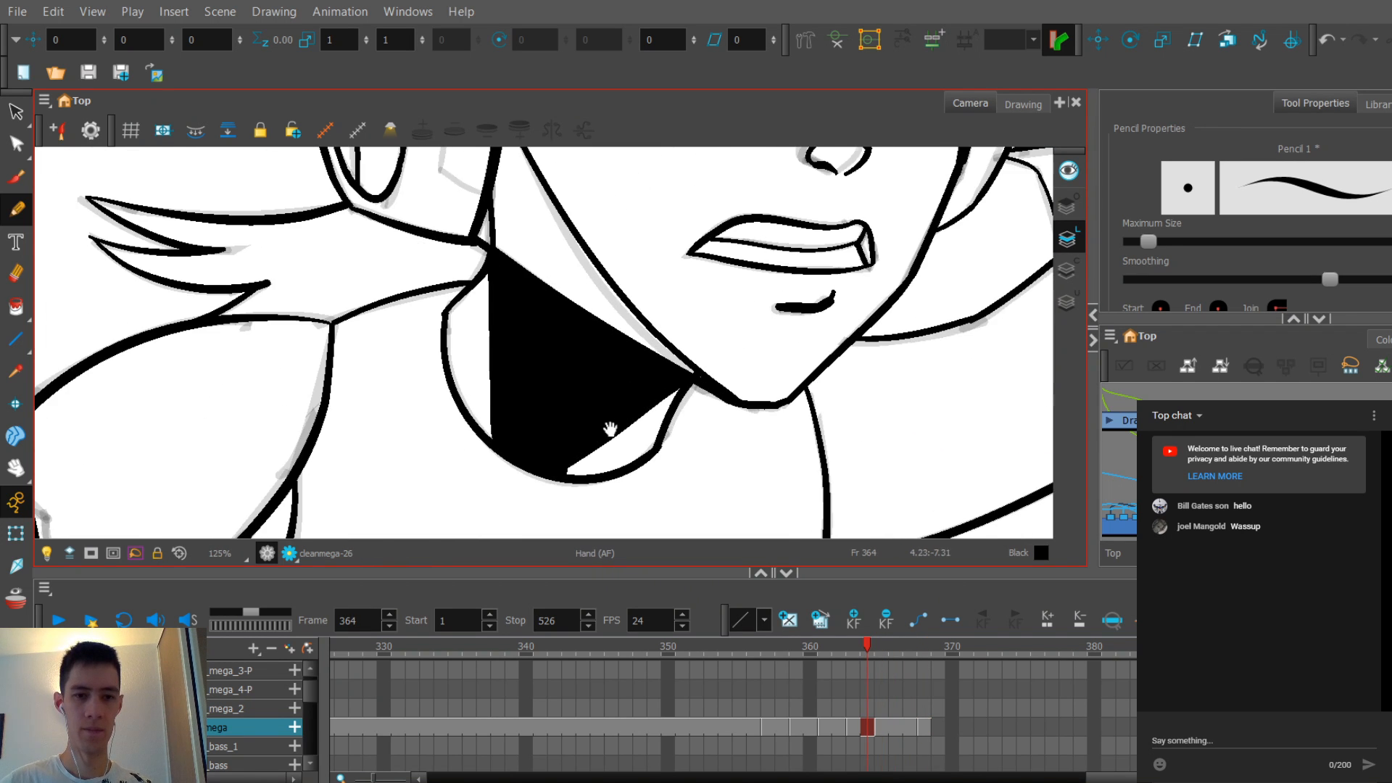
{"action": "key", "text": "period"}
{"action": "scroll", "coordinate": [533, 367], "scroll_direction": "up", "scroll_amount": 2}
{"action": "mouse_move", "coordinate": [366, 377]}
{"action": "left_mouse_down"}
{"action": "mouse_move", "coordinate": [676, 423]}
{"action": "mouse_move", "coordinate": [561, 471]}
{"action": "mouse_move", "coordinate": [444, 451]}
{"action": "mouse_move", "coordinate": [377, 397]}
{"action": "mouse_move", "coordinate": [347, 305]}
{"action": "left_mouse_up"}
{"action": "key", "text": "ctrl+z"}
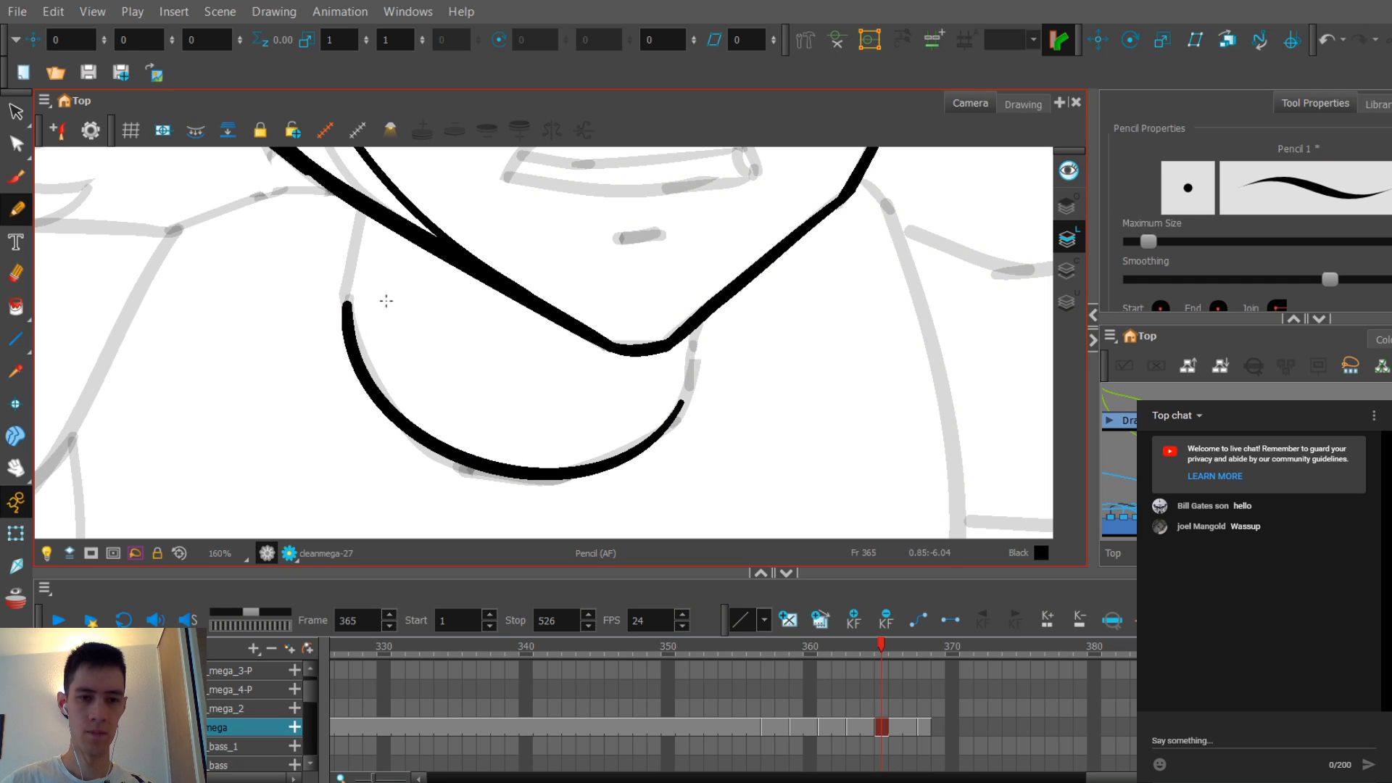
Step: Reshape the collar curve and its left end with the Contour Editor to follow the sketch
{"action": "key", "text": "alt+q"}
{"action": "left_click", "coordinate": [383, 397]}
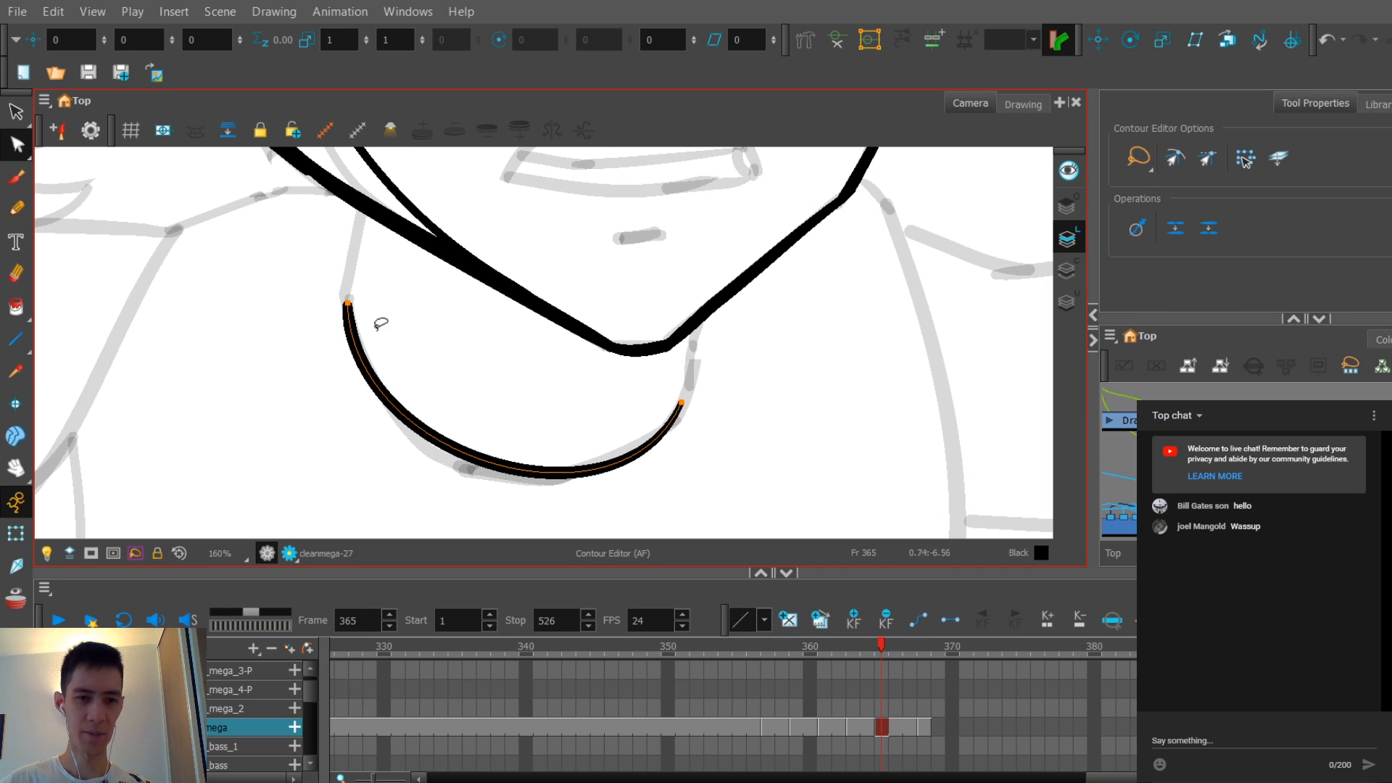
{"action": "left_click", "coordinate": [348, 305]}
{"action": "key", "text": "alt+/"}
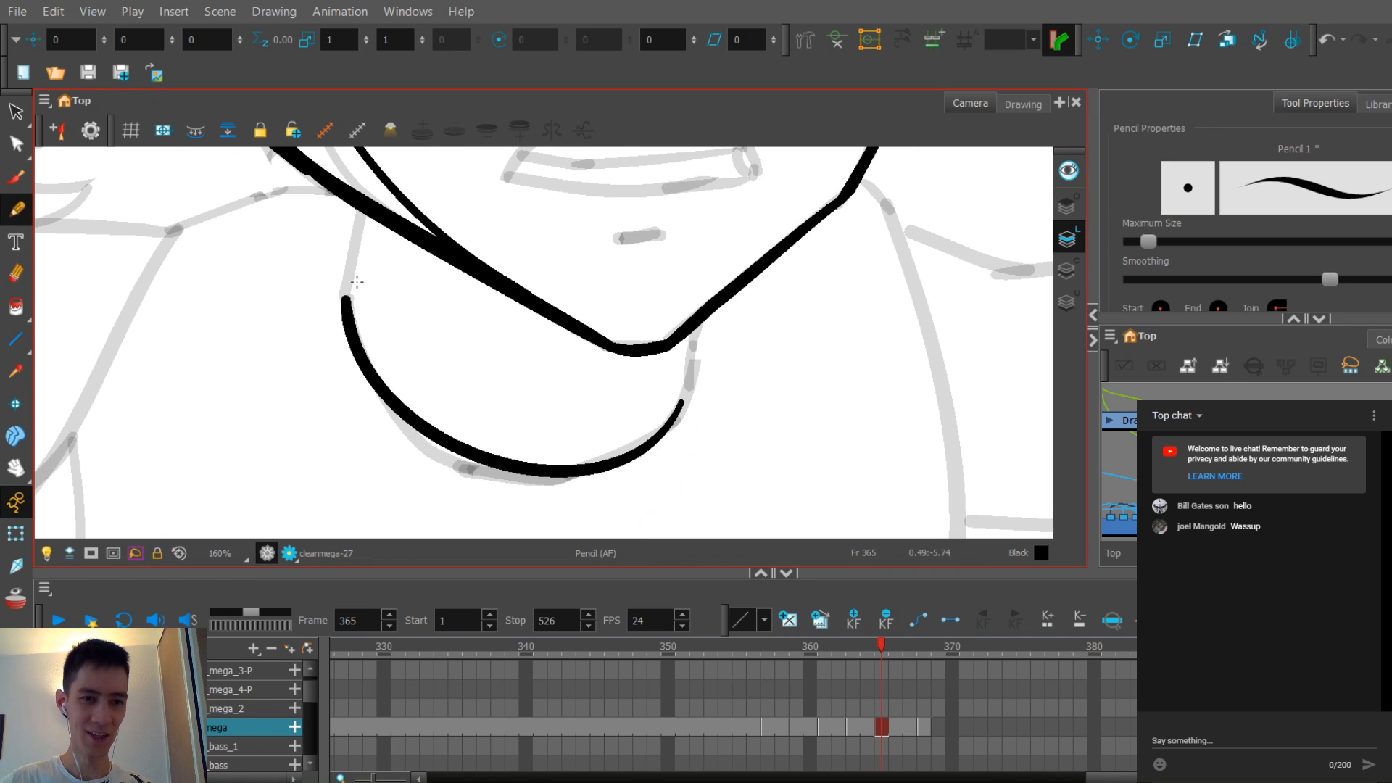
Step: Ink the short left side of the collar, joining the curve's upper end to the jaw line
{"action": "mouse_move", "coordinate": [347, 287]}
{"action": "left_mouse_down"}
{"action": "mouse_move", "coordinate": [366, 226]}
{"action": "mouse_move", "coordinate": [359, 281]}
{"action": "left_mouse_up"}
{"action": "key", "text": "ctrl+z"}
{"action": "key", "text": "ctrl+z"}
{"action": "key", "text": "ctrl+z"}
{"action": "left_click_drag", "start_coordinate": [361, 211], "coordinate": [355, 267]}
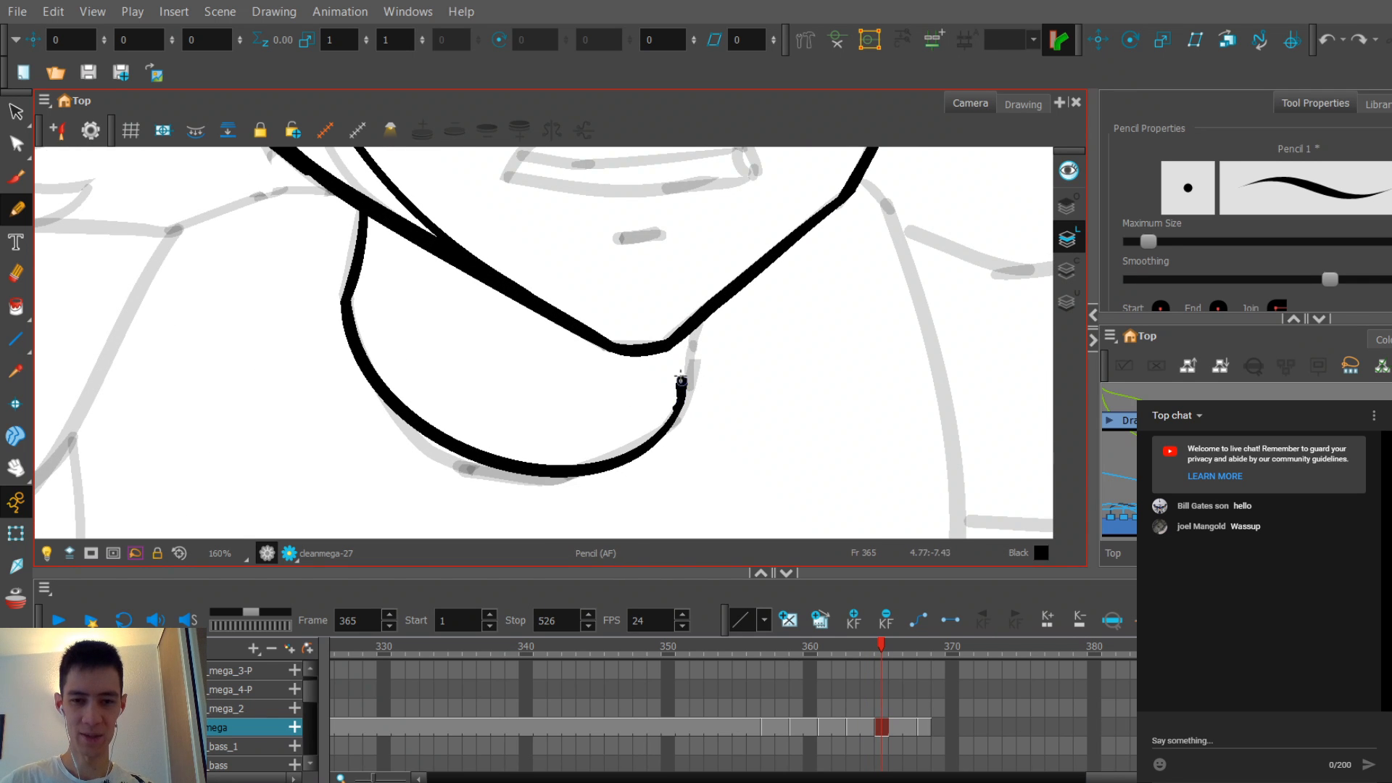
Step: Ink the short right side of the collar from the curve's end up to the jaw line beside the chin
{"action": "key", "text": "ctrl+z"}
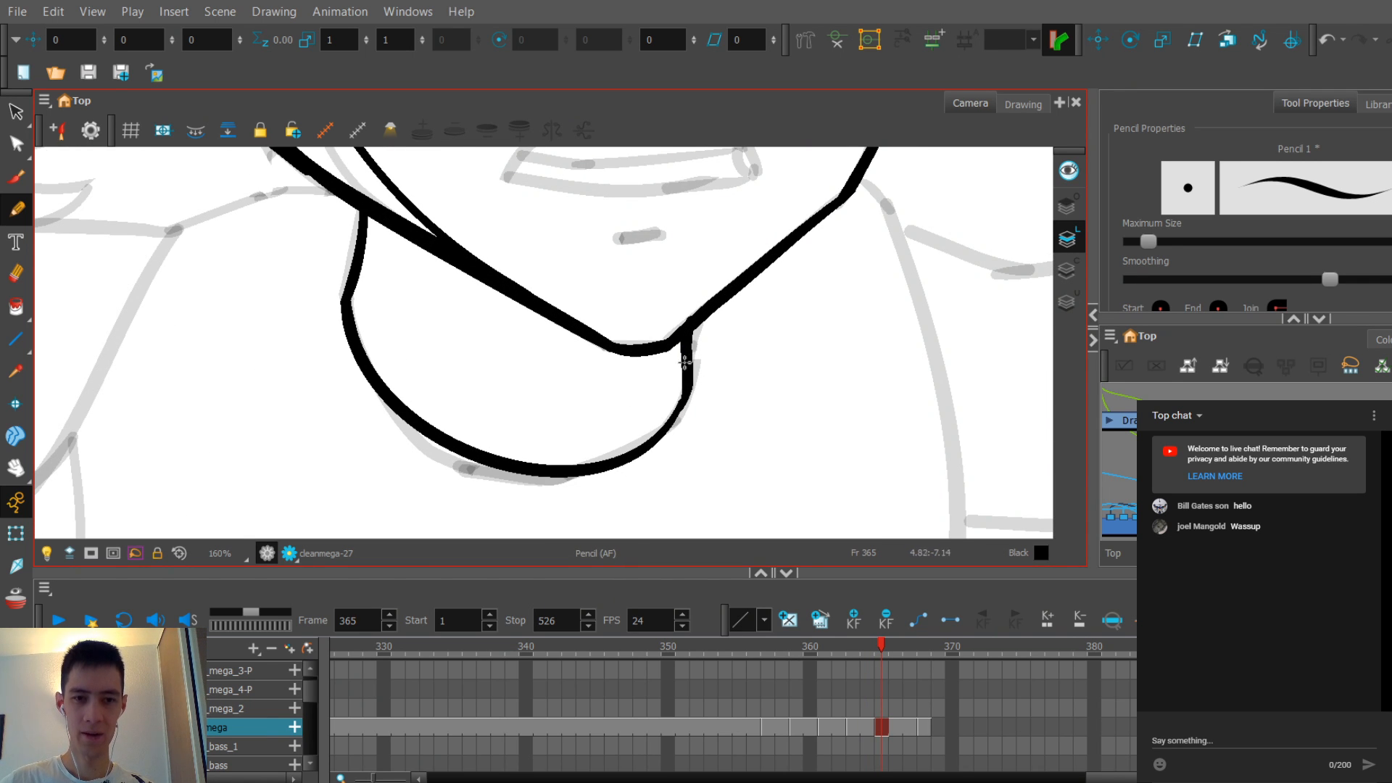
{"action": "key", "text": "ctrl+z"}
{"action": "left_click_drag", "start_coordinate": [681, 406], "coordinate": [707, 303]}
{"action": "key", "text": "ctrl+z"}
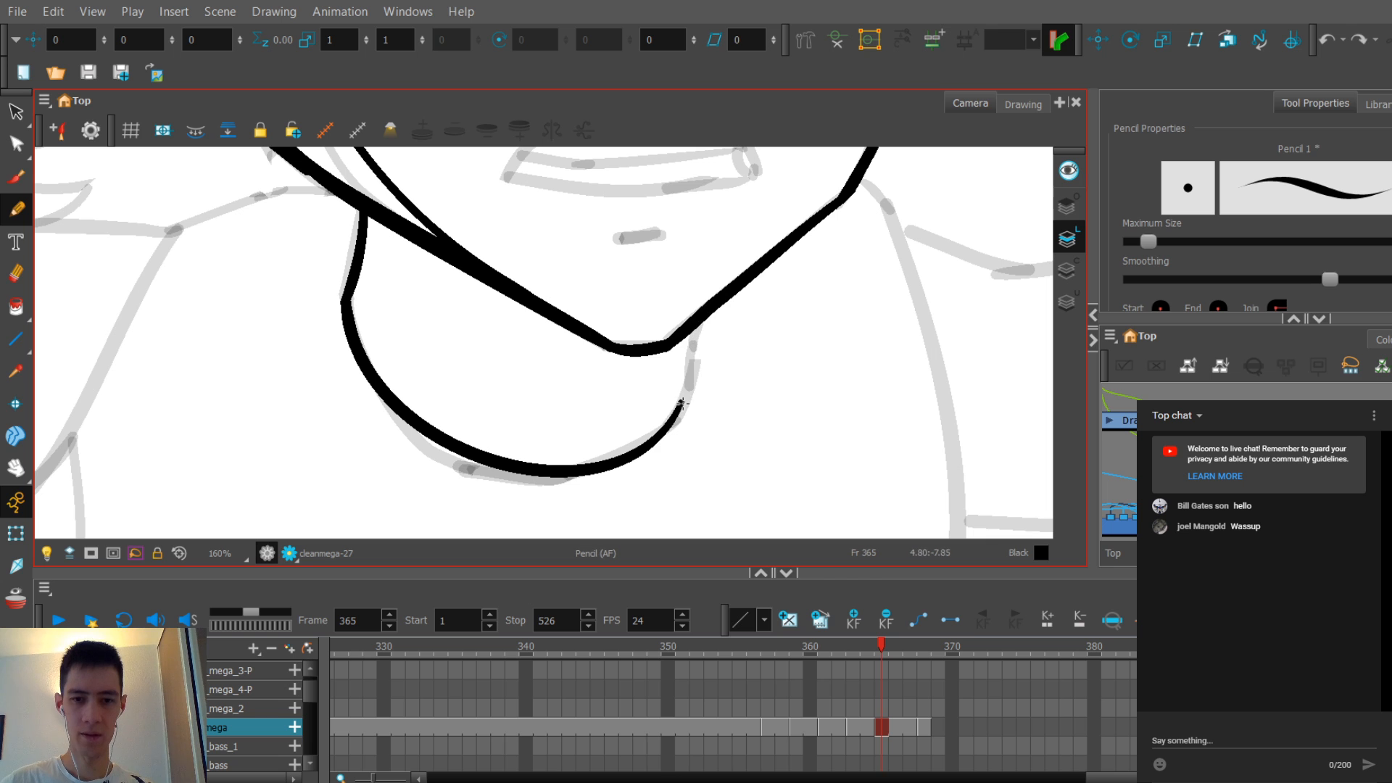
{"action": "left_click_drag", "start_coordinate": [682, 395], "coordinate": [703, 308]}
Step: Ink the long torso edge right of the collar, from below the jaw down past the camera frame, redrawing the stroke until it follows the sketch
{"action": "scroll", "coordinate": [650, 272], "scroll_direction": "down", "scroll_amount": 4}
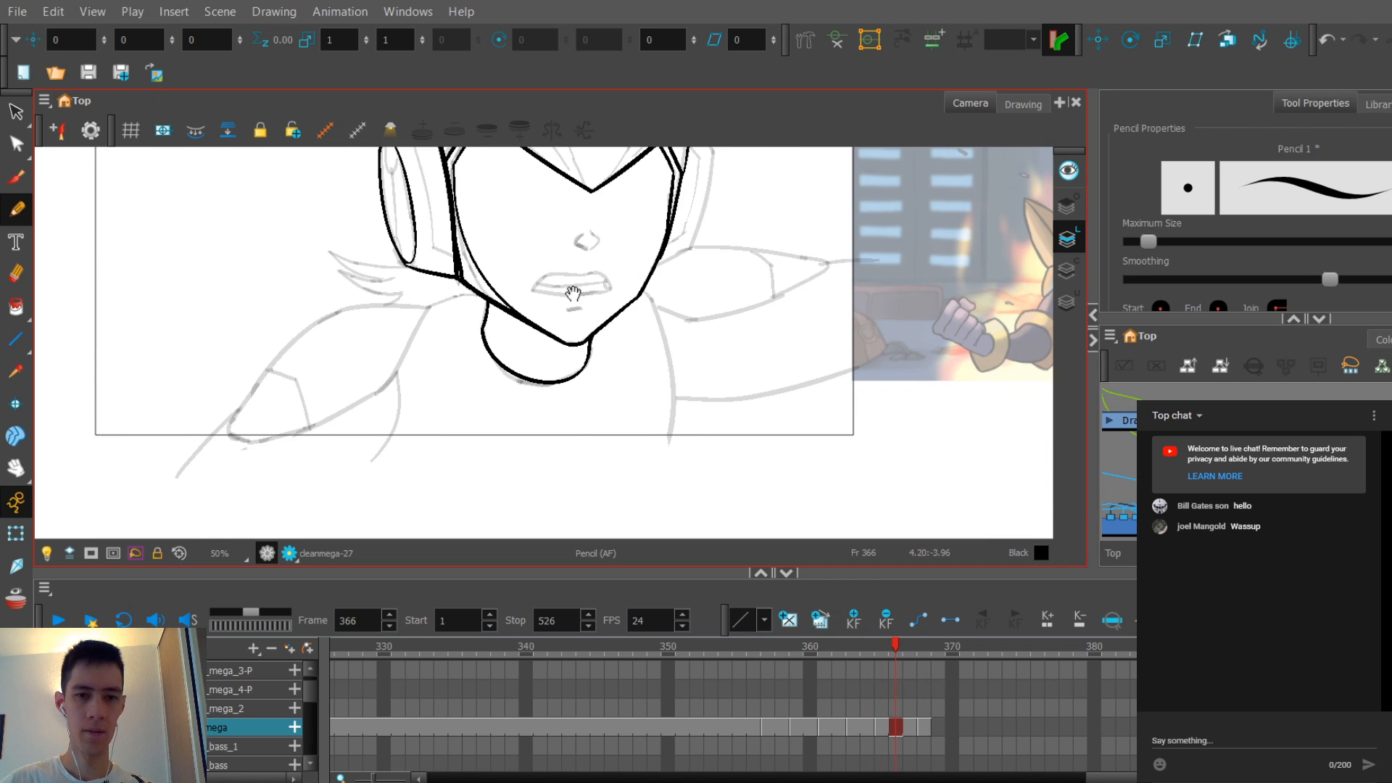
{"action": "left_click_drag", "start_coordinate": [569, 249], "coordinate": [553, 352]}
{"action": "scroll", "coordinate": [553, 352], "scroll_direction": "up", "scroll_amount": 3}
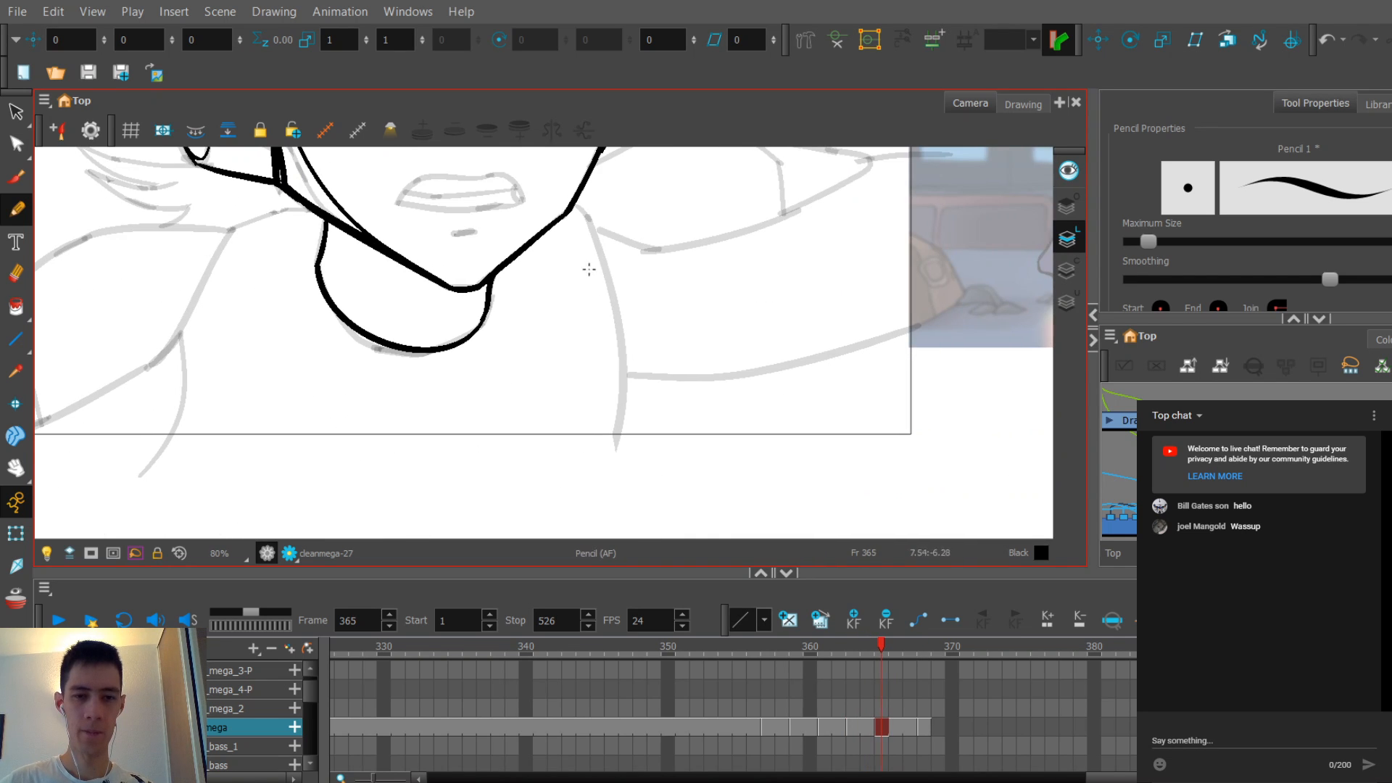
{"action": "left_click_drag", "start_coordinate": [622, 346], "coordinate": [618, 449]}
{"action": "left_click_drag", "start_coordinate": [606, 271], "coordinate": [604, 295]}
{"action": "key", "text": "ctrl+z"}
{"action": "left_click_drag", "start_coordinate": [589, 241], "coordinate": [617, 467]}
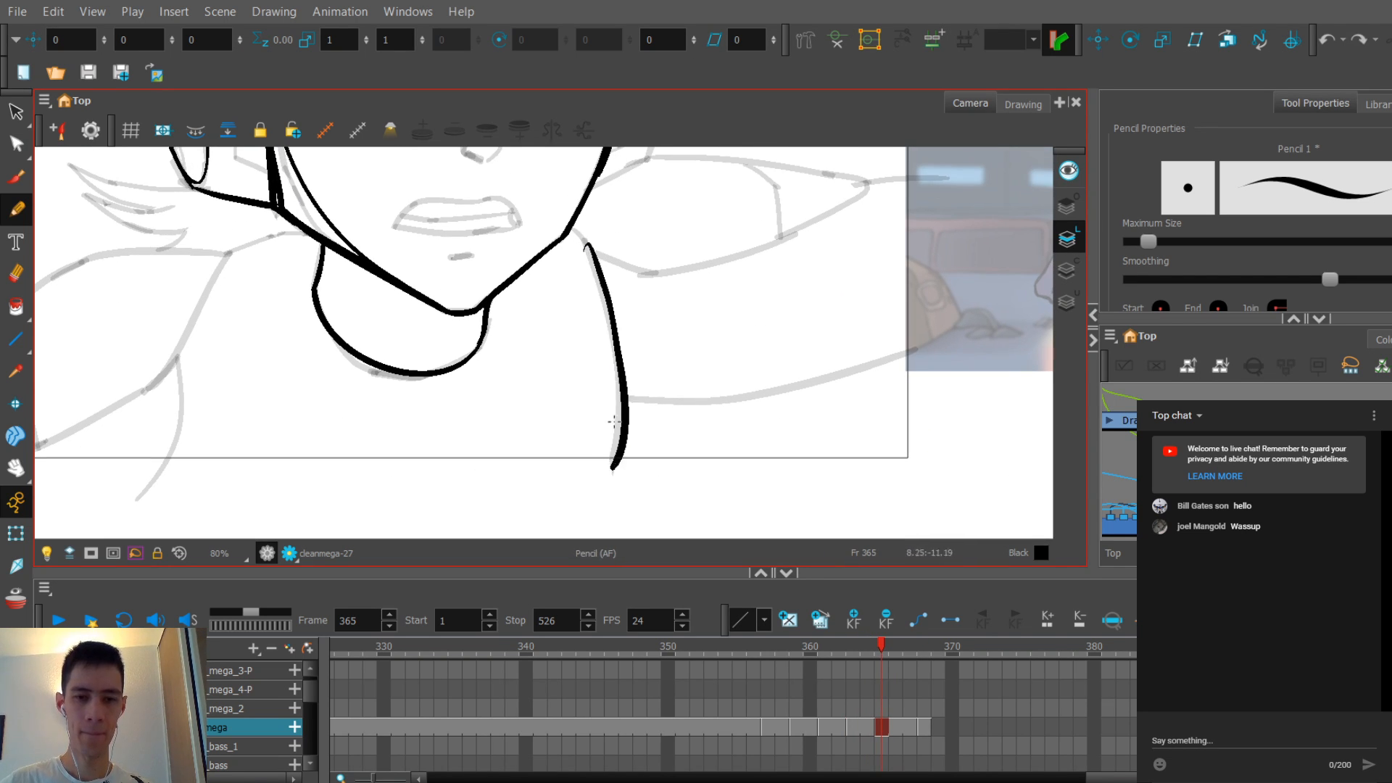
{"action": "key", "text": "ctrl+z"}
{"action": "left_click_drag", "start_coordinate": [594, 252], "coordinate": [620, 456]}
{"action": "scroll", "coordinate": [585, 306], "scroll_direction": "up", "scroll_amount": 1}
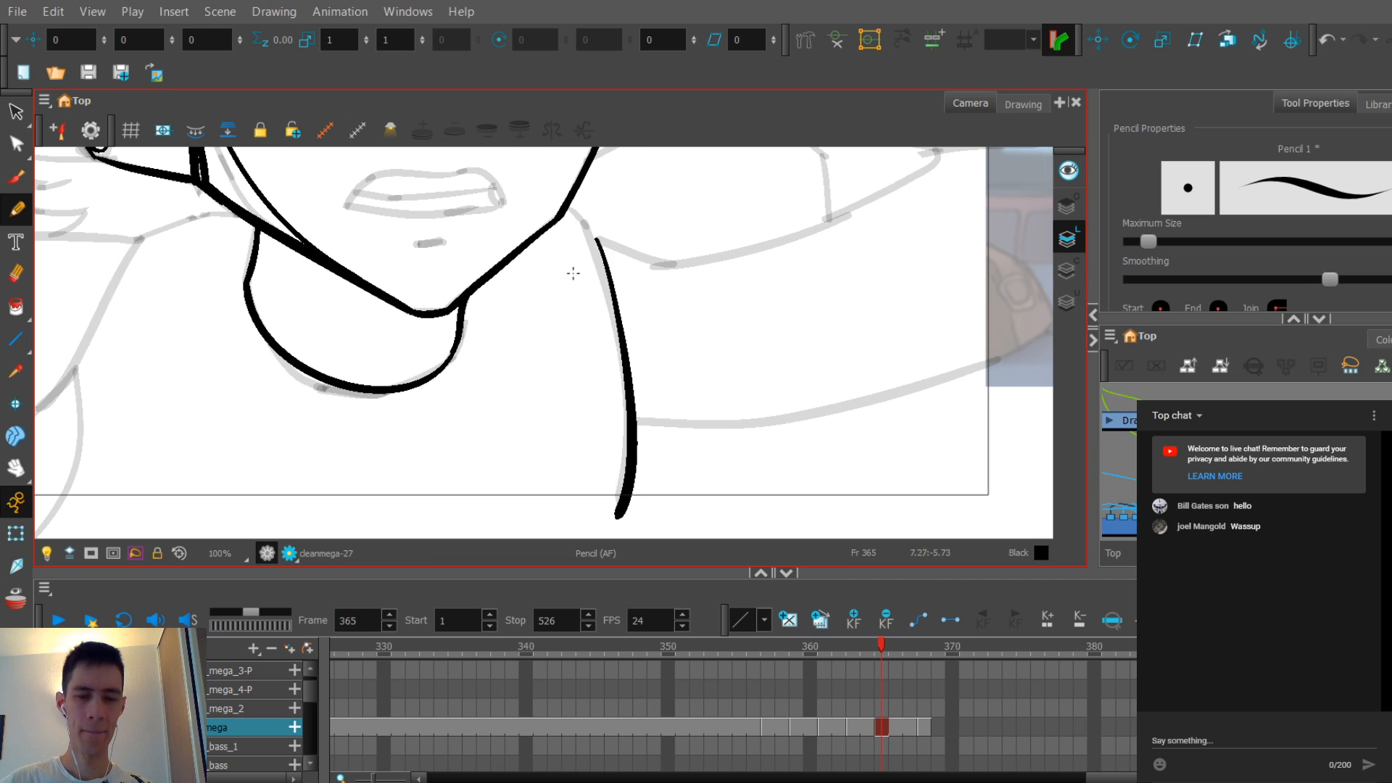
{"action": "key", "text": "ctrl+z"}
{"action": "left_click_drag", "start_coordinate": [580, 232], "coordinate": [613, 335]}
{"action": "key", "text": "ctrl+z"}
{"action": "mouse_move", "coordinate": [582, 229]}
{"action": "left_mouse_down"}
{"action": "mouse_move", "coordinate": [627, 382]}
{"action": "mouse_move", "coordinate": [629, 499]}
{"action": "left_mouse_up"}
{"action": "key", "text": "ctrl+z"}
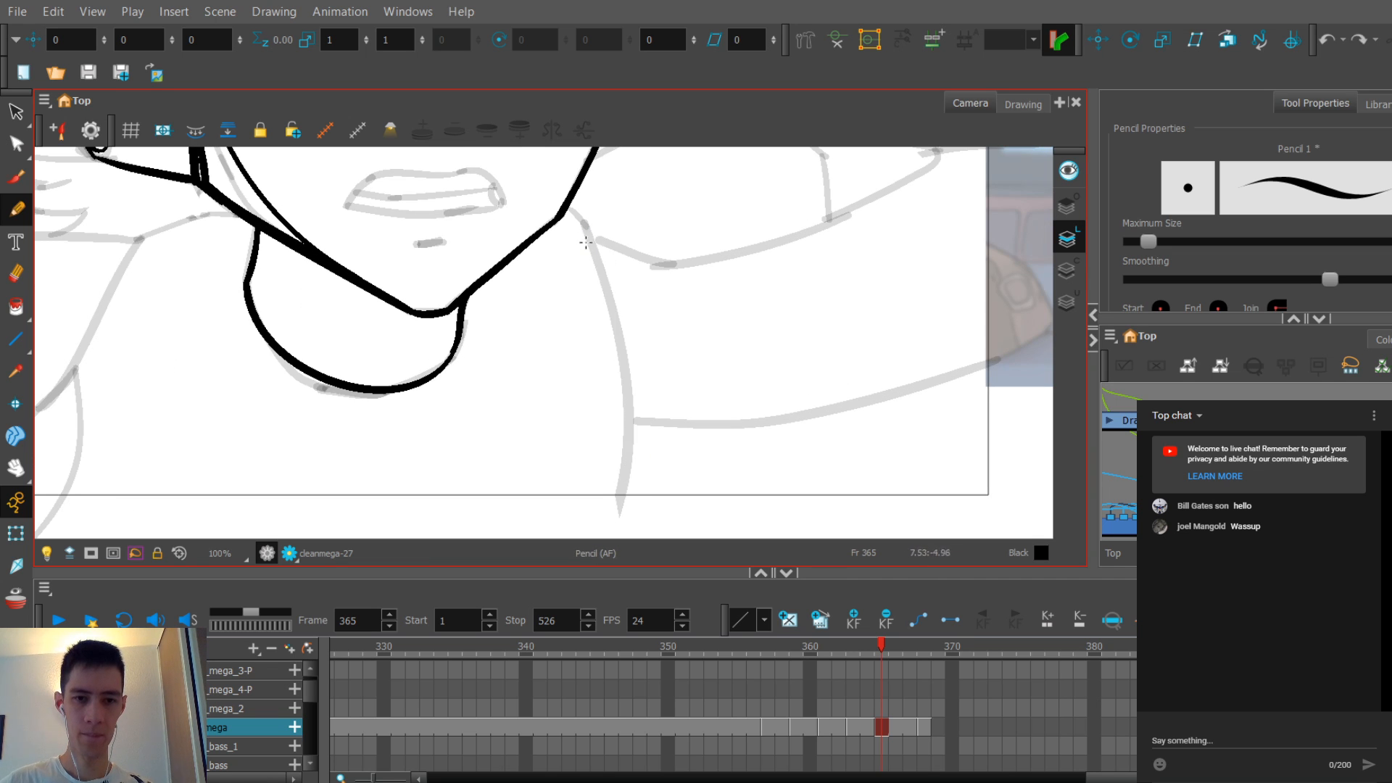
{"action": "mouse_move", "coordinate": [588, 232]}
{"action": "left_mouse_down"}
{"action": "mouse_move", "coordinate": [610, 310]}
{"action": "mouse_move", "coordinate": [625, 517]}
{"action": "left_mouse_up"}
Step: Bend the lower end of the right torso line inward with the Contour Editor
{"action": "key", "text": "alt+q"}
{"action": "left_click", "coordinate": [630, 471]}
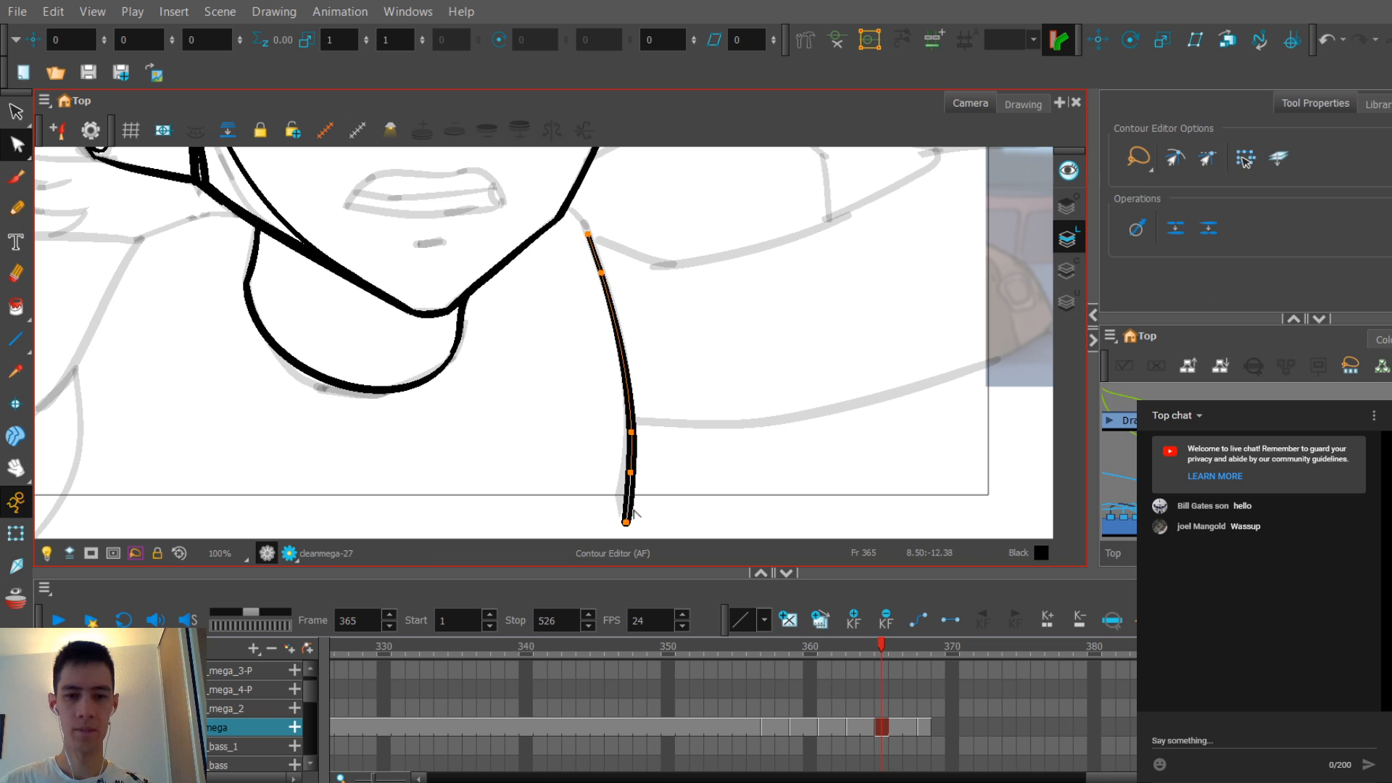
{"action": "left_click_drag", "start_coordinate": [626, 478], "coordinate": [627, 484]}
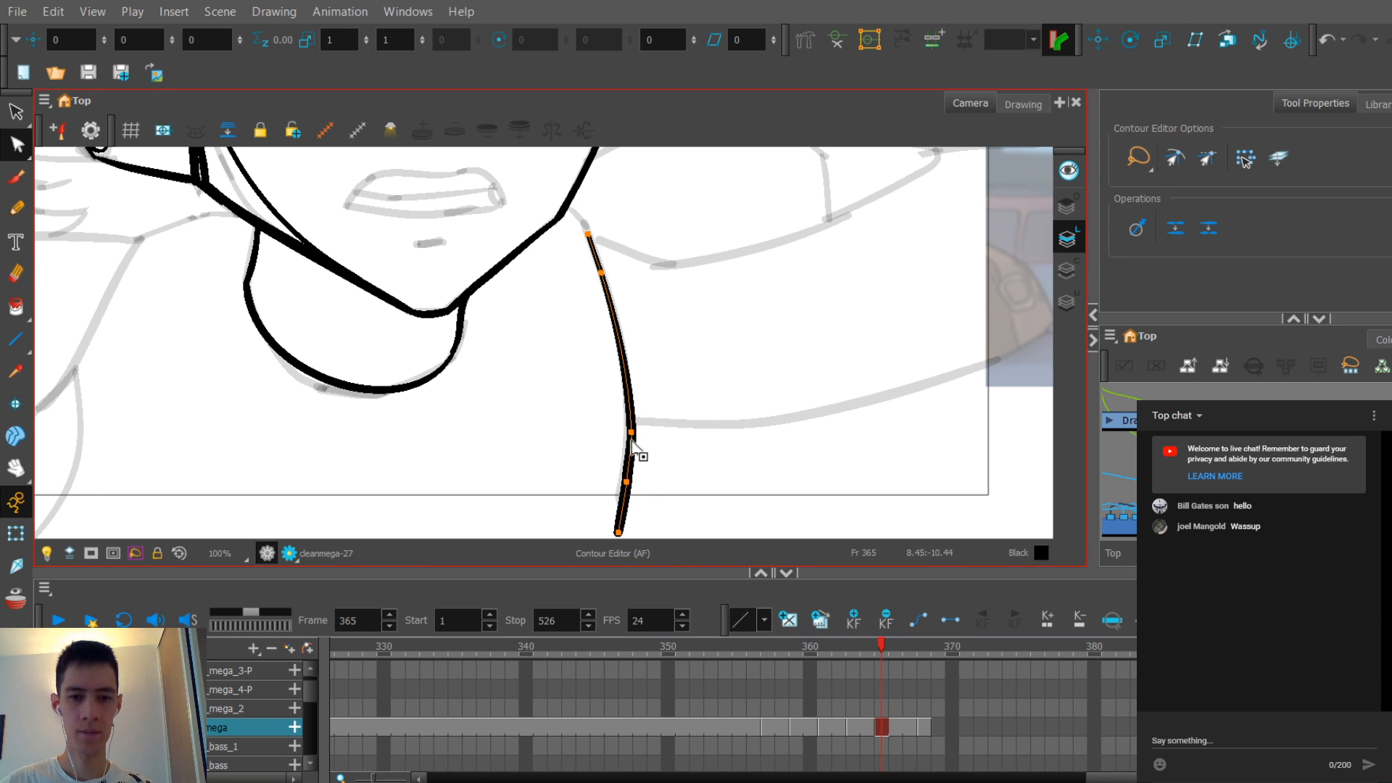
{"action": "key", "text": "Escape"}
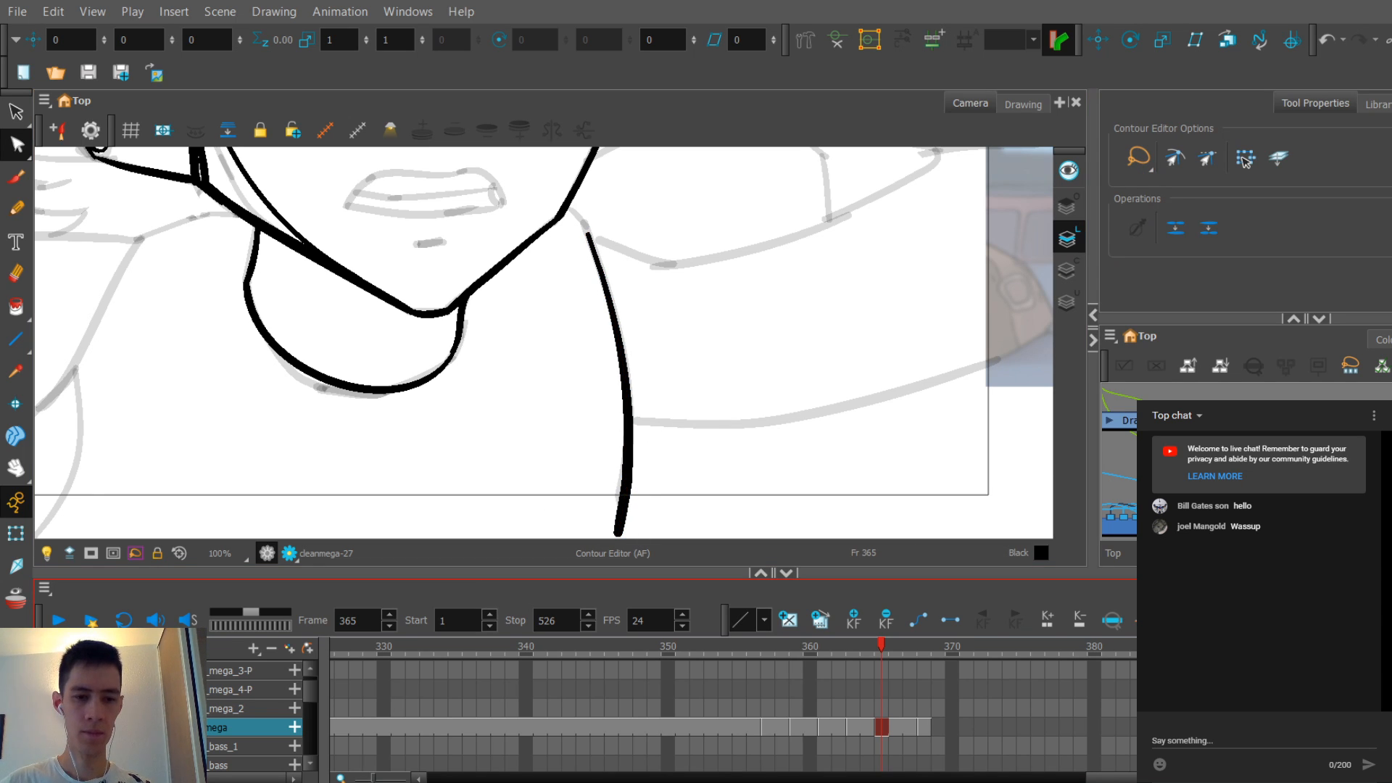
Step: Ink the lower edge of the right arm from beyond the camera frame to the torso line
{"action": "scroll", "coordinate": [538, 419], "scroll_direction": "up", "scroll_amount": 3}
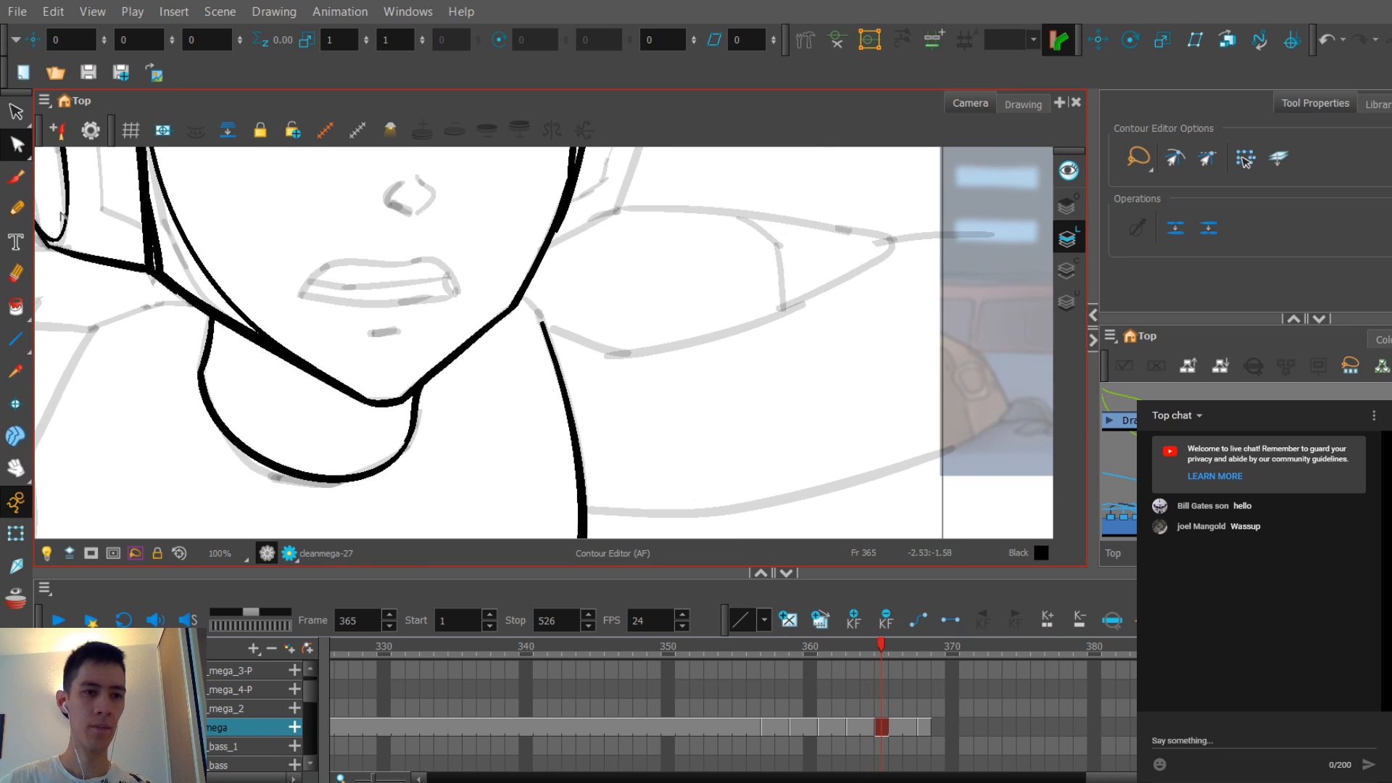
{"action": "key", "text": "alt+/"}
{"action": "scroll", "coordinate": [559, 302], "scroll_direction": "up", "scroll_amount": 1}
{"action": "scroll", "coordinate": [531, 291], "scroll_direction": "down", "scroll_amount": 1}
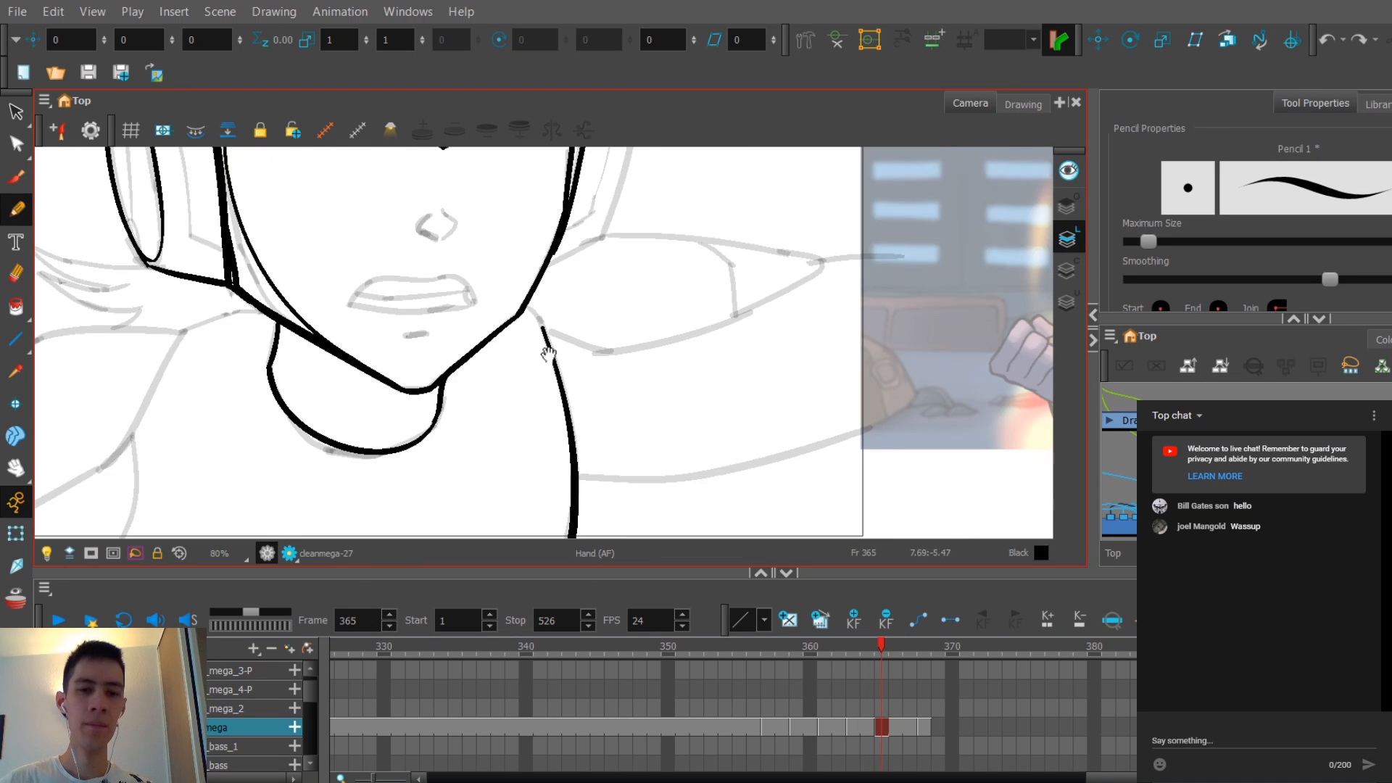
{"action": "scroll", "coordinate": [653, 326], "scroll_direction": "down", "scroll_amount": 3}
{"action": "left_click_drag", "start_coordinate": [787, 354], "coordinate": [561, 424]}
{"action": "key", "text": "ctrl+z"}
{"action": "key", "text": "alt+s"}
{"action": "left_click_drag", "start_coordinate": [741, 375], "coordinate": [419, 417]}
{"action": "scroll", "coordinate": [565, 404], "scroll_direction": "up", "scroll_amount": 1}
Step: Raise the outer end of the right arm's lower line with the Contour Editor to match the sketch
{"action": "key", "text": "alt+q"}
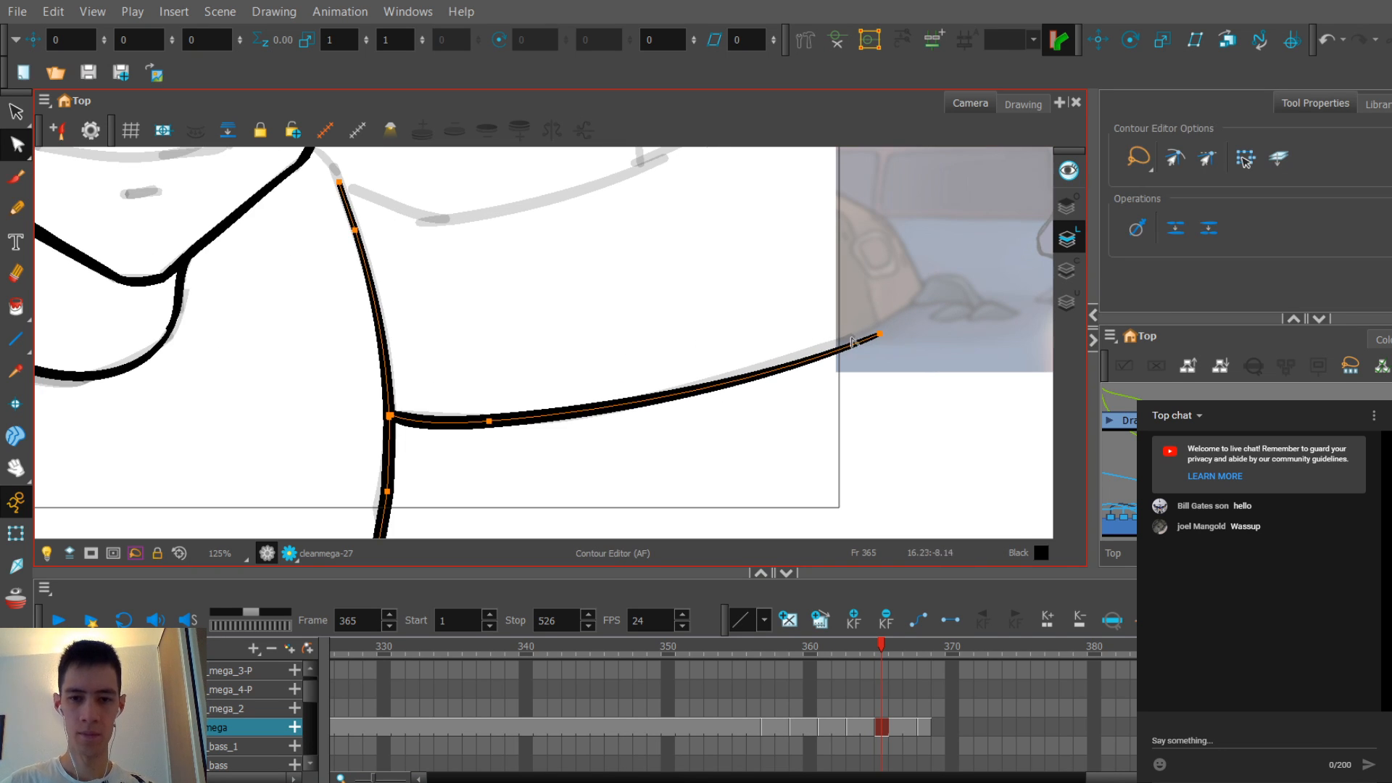
{"action": "left_click", "coordinate": [861, 341]}
{"action": "left_click_drag", "start_coordinate": [880, 334], "coordinate": [883, 324]}
{"action": "left_click", "coordinate": [837, 371]}
{"action": "scroll", "coordinate": [837, 371], "scroll_direction": "down", "scroll_amount": 4}
{"action": "scroll", "coordinate": [553, 379], "scroll_direction": "up", "scroll_amount": 3}
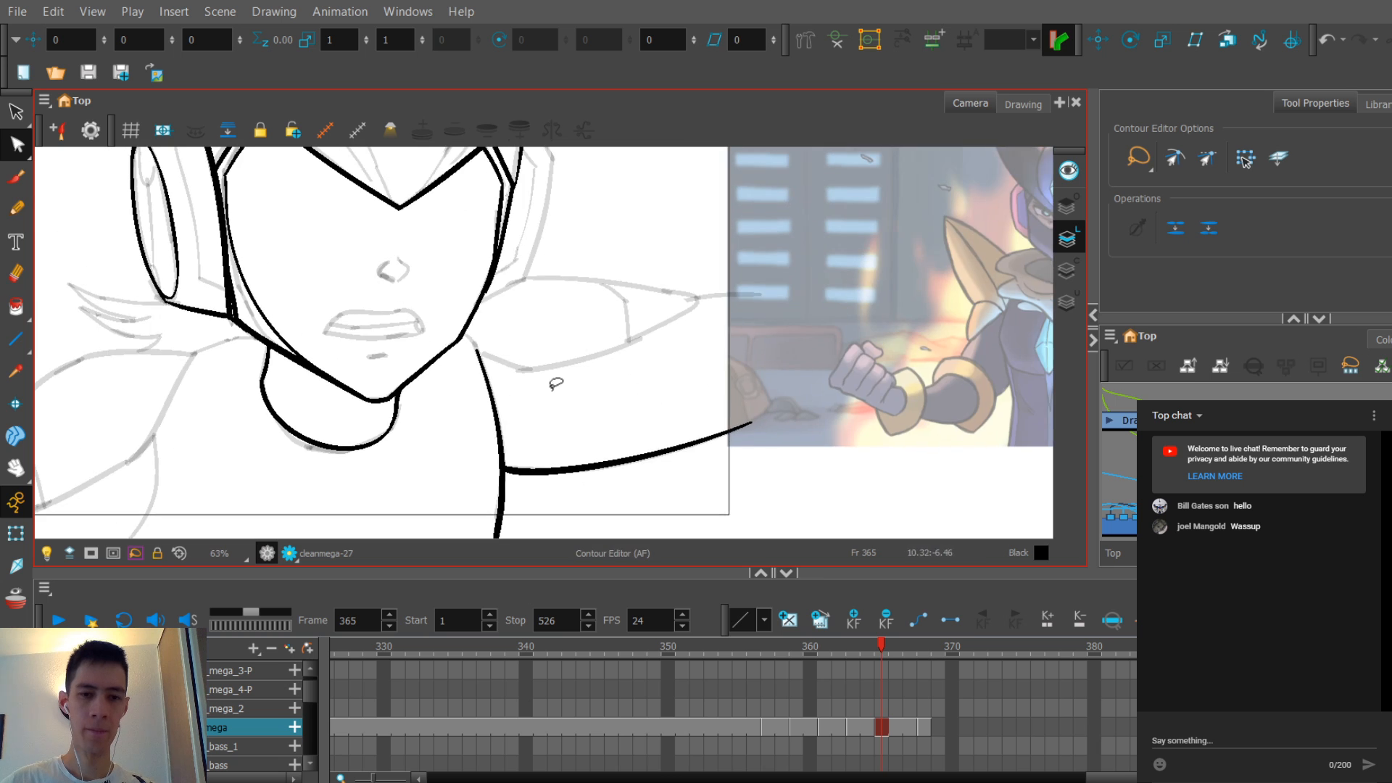
Step: Ink the curved torso edge that runs down from the underside of the left shoulder pad
{"action": "key", "text": "alt+/"}
{"action": "scroll", "coordinate": [528, 280], "scroll_direction": "up", "scroll_amount": 1}
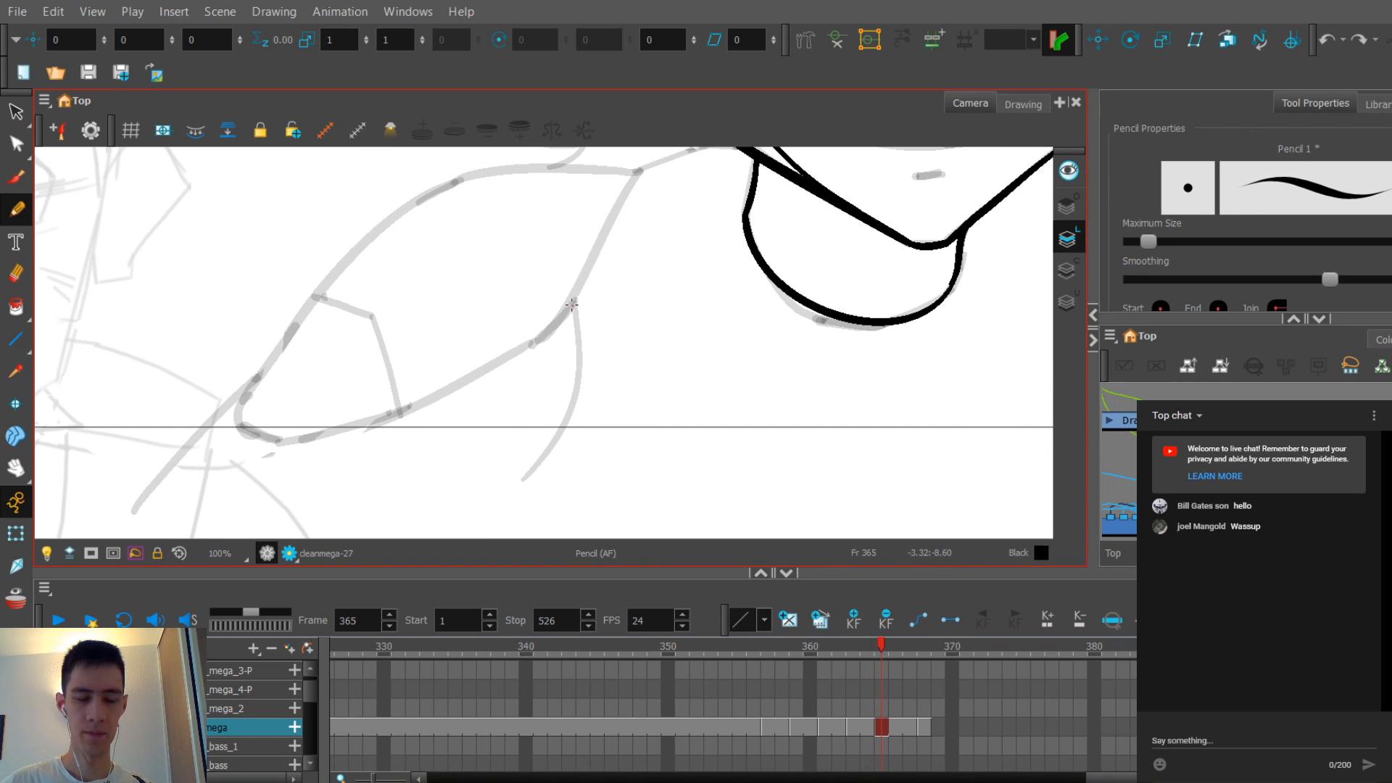
{"action": "left_click_drag", "start_coordinate": [572, 304], "coordinate": [518, 479]}
{"action": "key", "text": "2"}
{"action": "left_click_drag", "start_coordinate": [503, 305], "coordinate": [509, 336]}
{"action": "key", "text": "."}
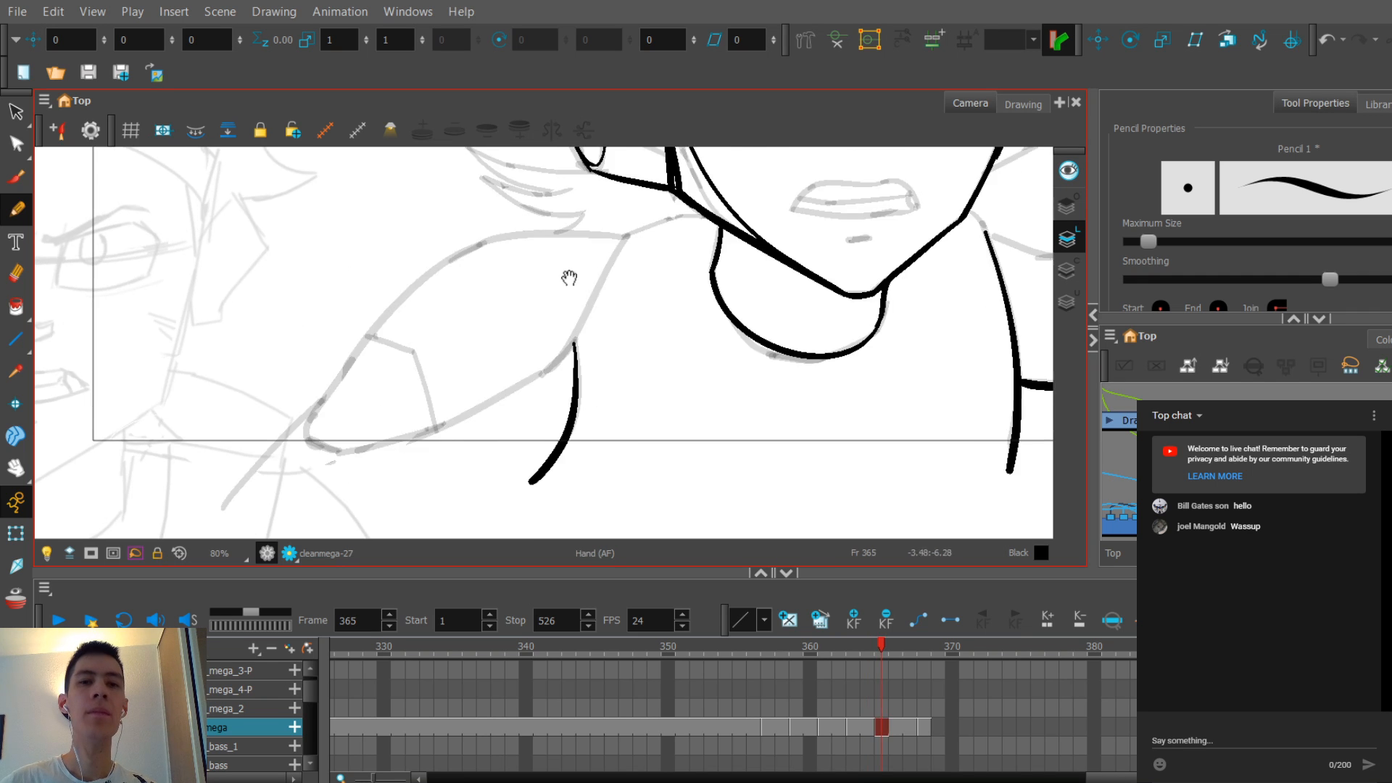
Step: Ink the short neck line from the top corner of the left shoulder pad to the jaw line
{"action": "left_click_drag", "start_coordinate": [568, 280], "coordinate": [544, 304]}
{"action": "key", "text": "1"}
{"action": "left_click_drag", "start_coordinate": [643, 249], "coordinate": [591, 282]}
{"action": "left_click_drag", "start_coordinate": [573, 274], "coordinate": [667, 251]}
{"action": "key", "text": "ctrl+z"}
{"action": "left_click_drag", "start_coordinate": [564, 281], "coordinate": [699, 251]}
Step: Flip through the frames from 364 to 368 to compare the shoulder and neck area with the neighbouring drawings
{"action": "key", "text": "comma"}
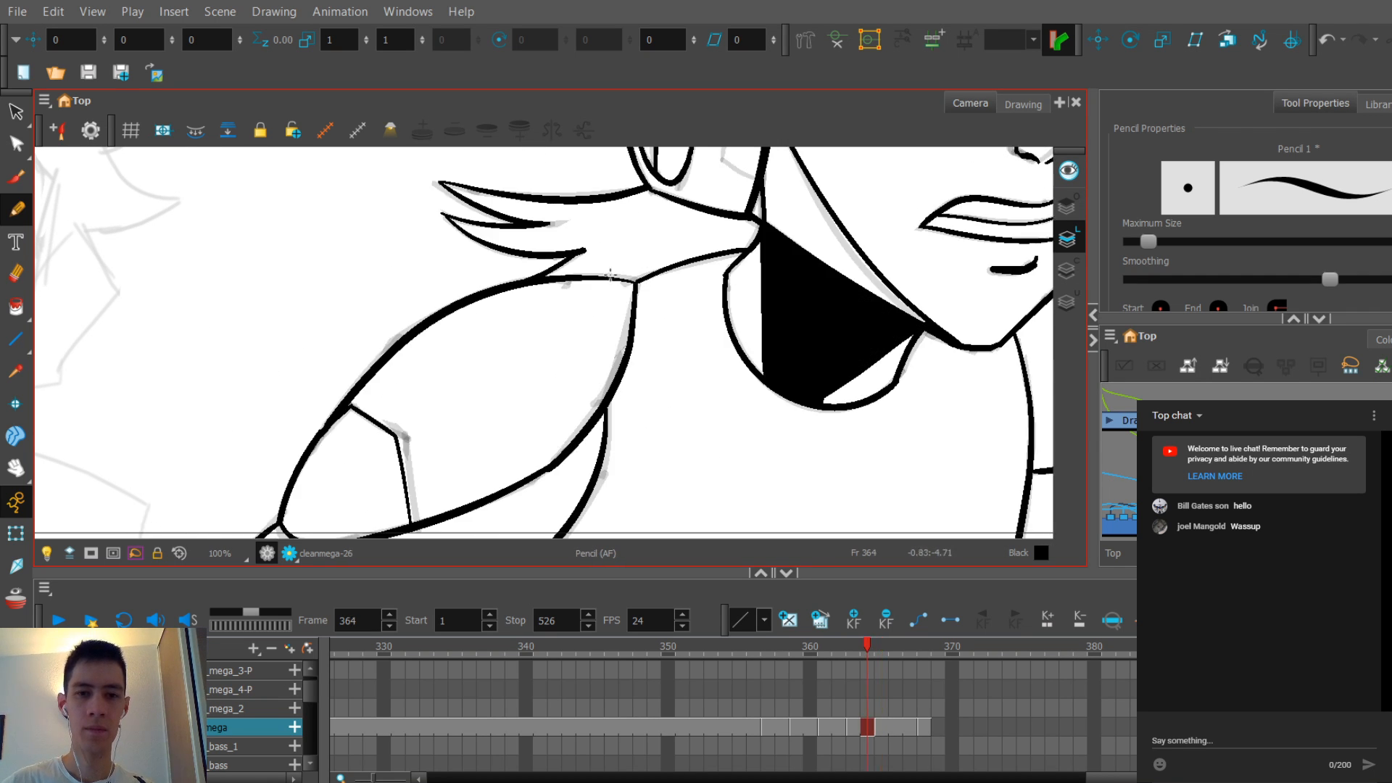
{"action": "key", "text": "period"}
{"action": "key", "text": "period"}
{"action": "key", "text": "period"}
{"action": "key", "text": "period"}
{"action": "key", "text": "2"}
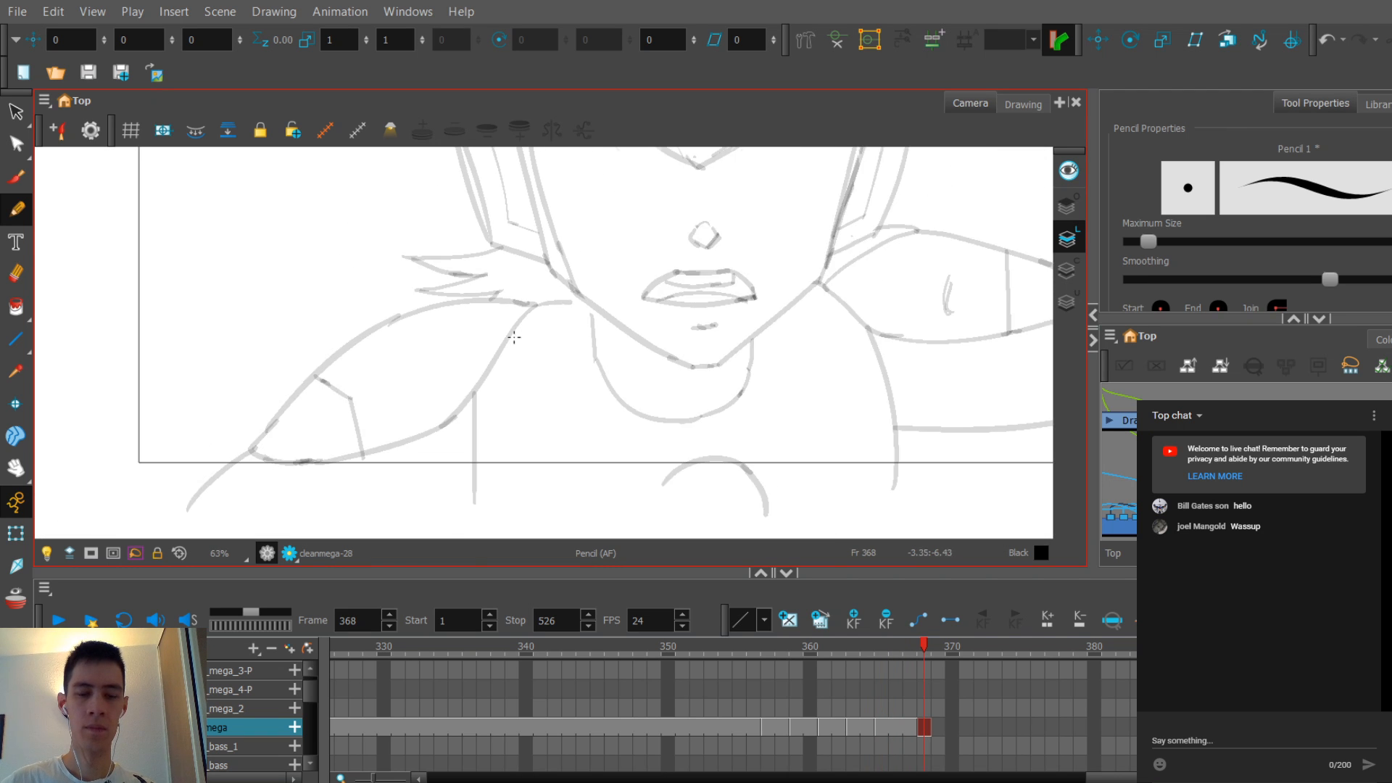
{"action": "key", "text": "comma"}
{"action": "key", "text": "comma"}
{"action": "key", "text": "comma"}
{"action": "key", "text": "comma"}
{"action": "key", "text": "comma"}
{"action": "scroll", "coordinate": [571, 326], "scroll_direction": "up", "scroll_amount": 4}
{"action": "key", "text": "period"}
{"action": "key", "text": "period"}
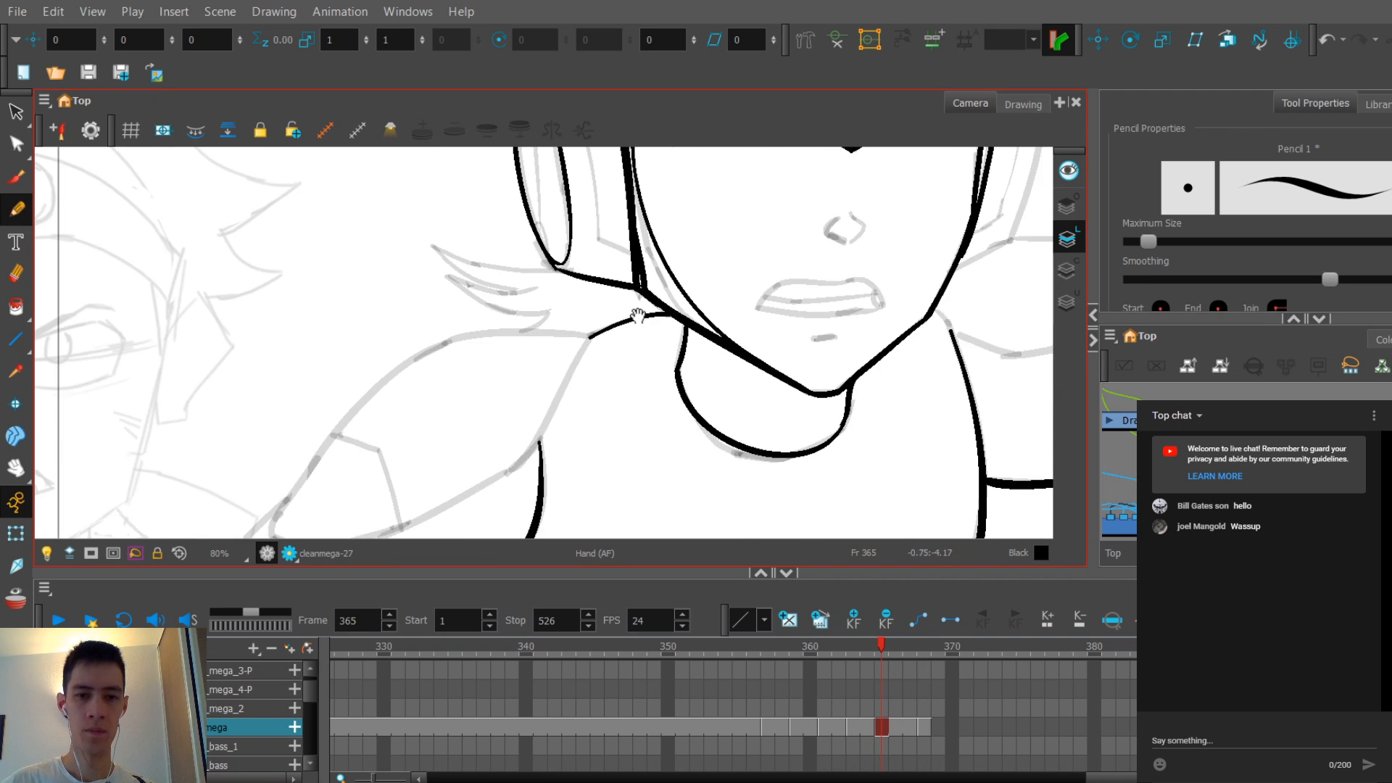
Step: Pull the inner end of the left neck line down along the jaw line with the Contour Editor
{"action": "key", "text": "alt+q"}
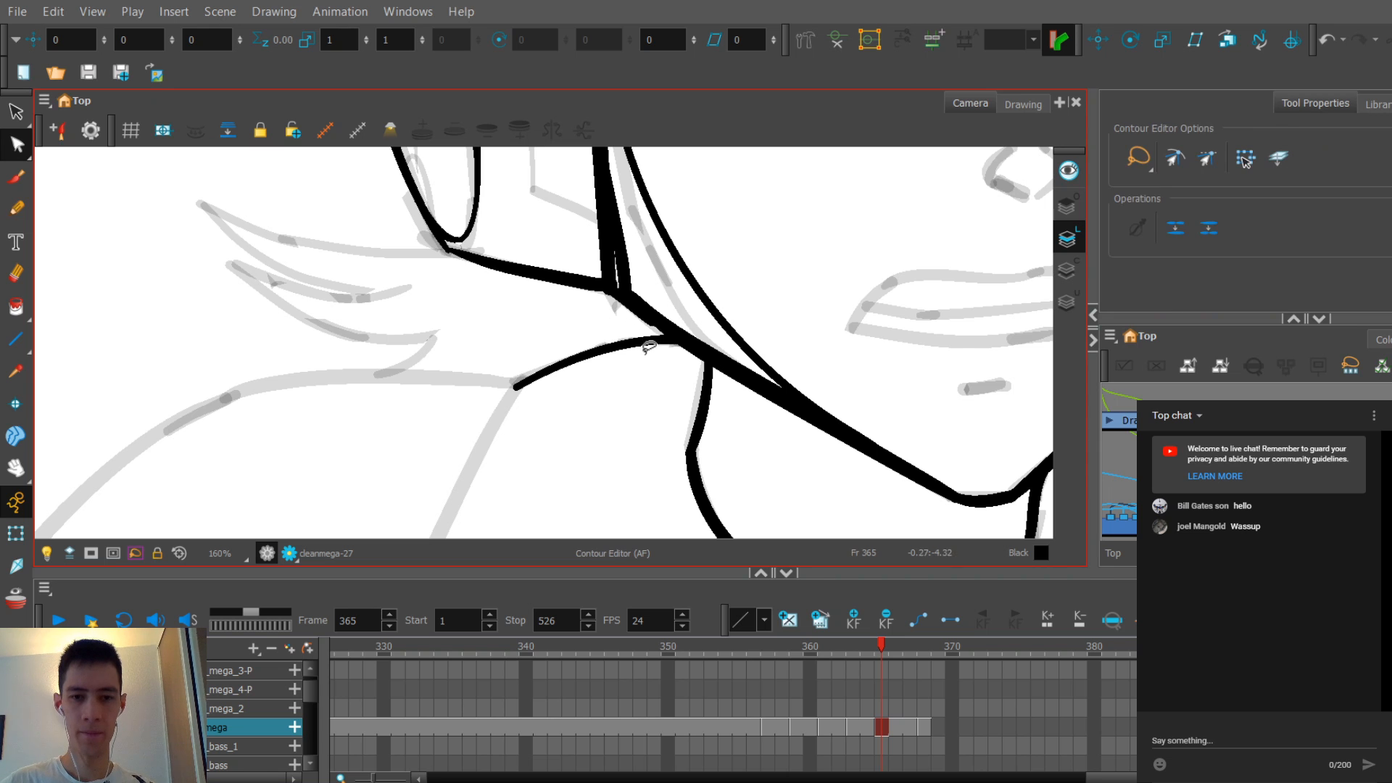
{"action": "left_click", "coordinate": [668, 345]}
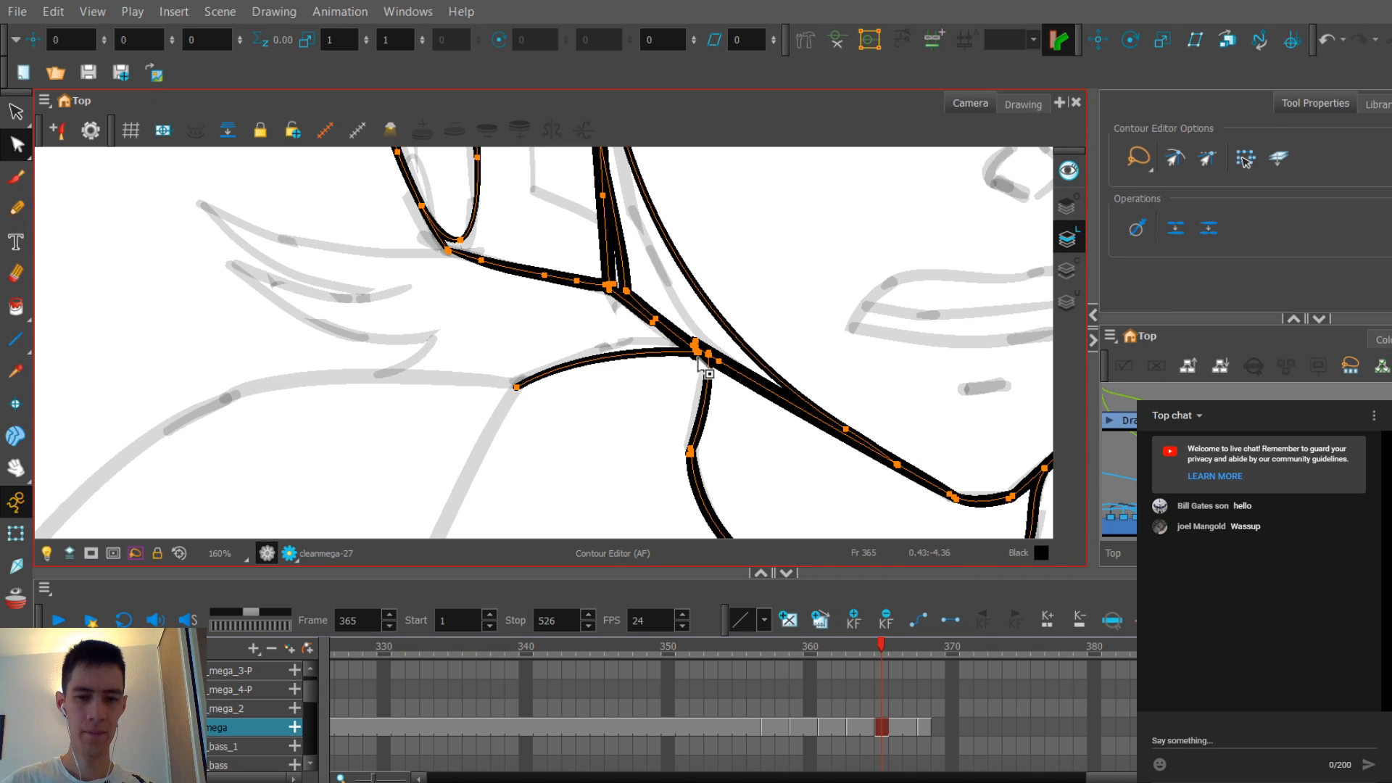
{"action": "left_click", "coordinate": [670, 380]}
{"action": "scroll", "coordinate": [667, 377], "scroll_direction": "up", "scroll_amount": 1}
{"action": "key", "text": "comma"}
{"action": "key", "text": "period"}
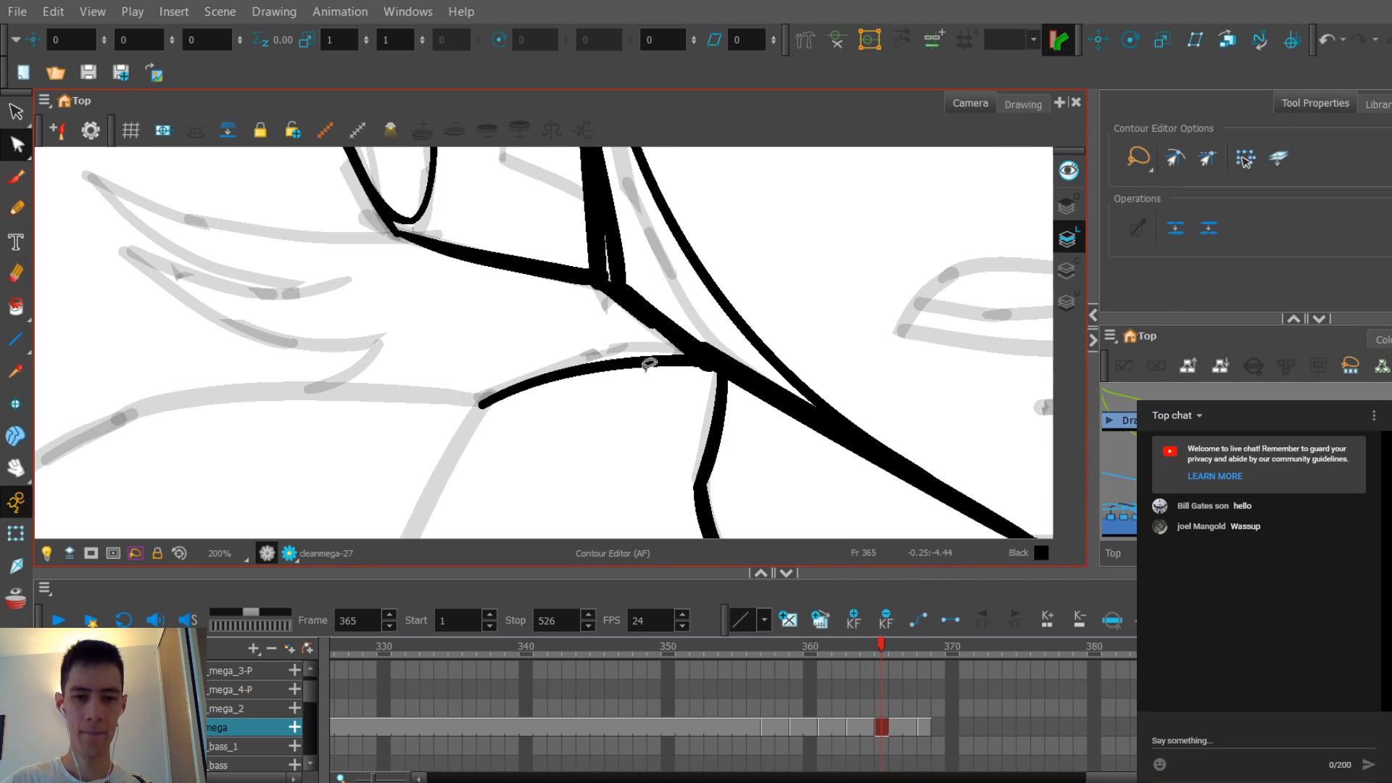
Step: Fine-tune the left neck line's junction with the jaw and compare the drawing with frame 364
{"action": "left_click", "coordinate": [645, 364]}
{"action": "left_click", "coordinate": [709, 366]}
{"action": "left_click", "coordinate": [710, 368]}
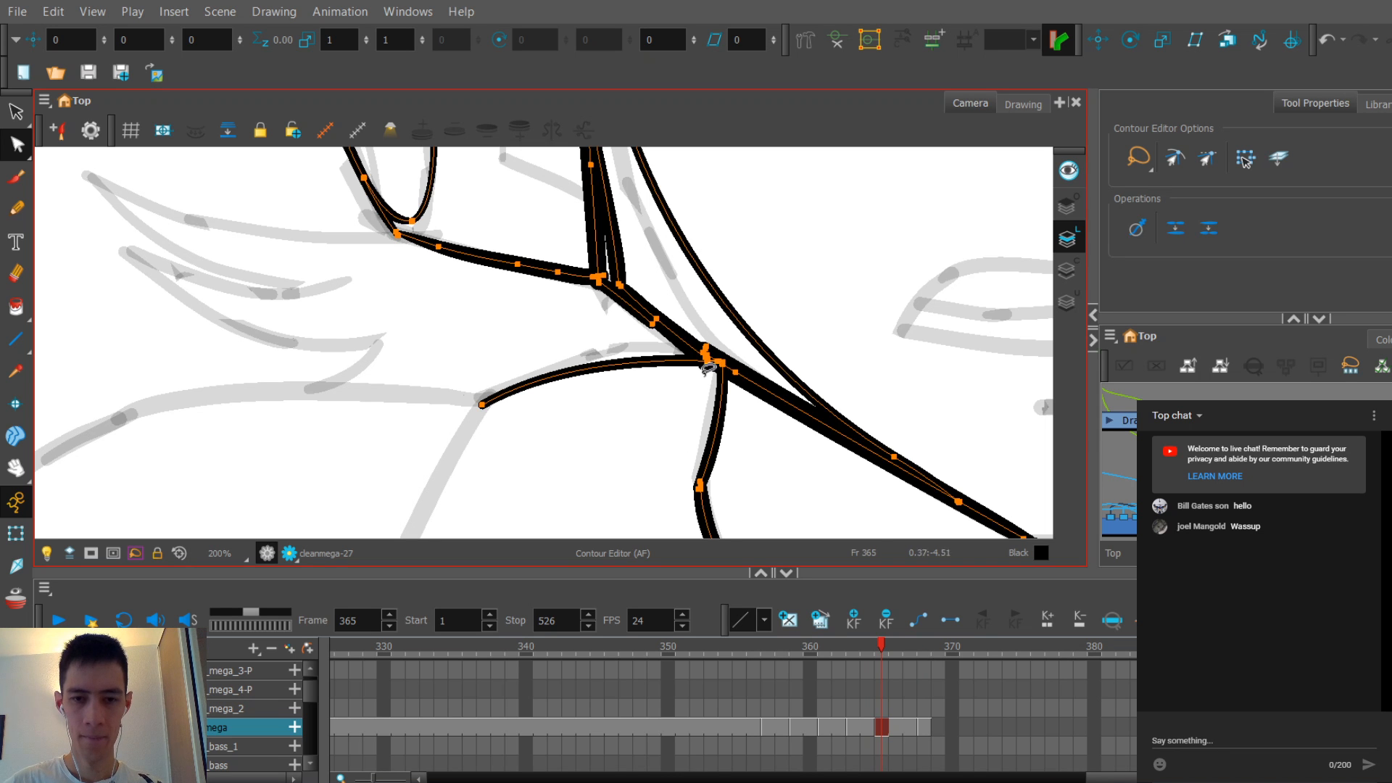
{"action": "left_click", "coordinate": [568, 407]}
{"action": "scroll", "coordinate": [568, 407], "scroll_direction": "down", "scroll_amount": 4}
{"action": "key", "text": "comma"}
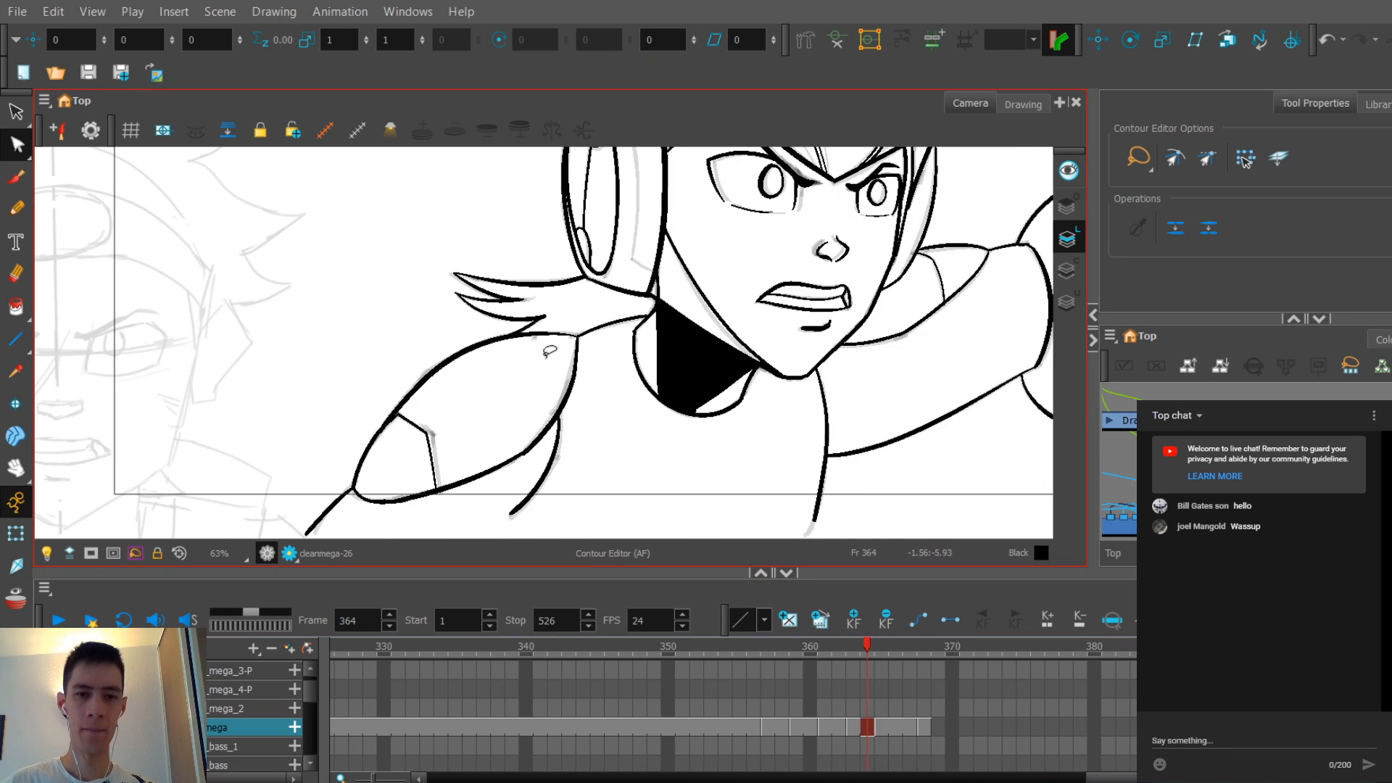
{"action": "key", "text": "period"}
{"action": "scroll", "coordinate": [522, 369], "scroll_direction": "down", "scroll_amount": 3}
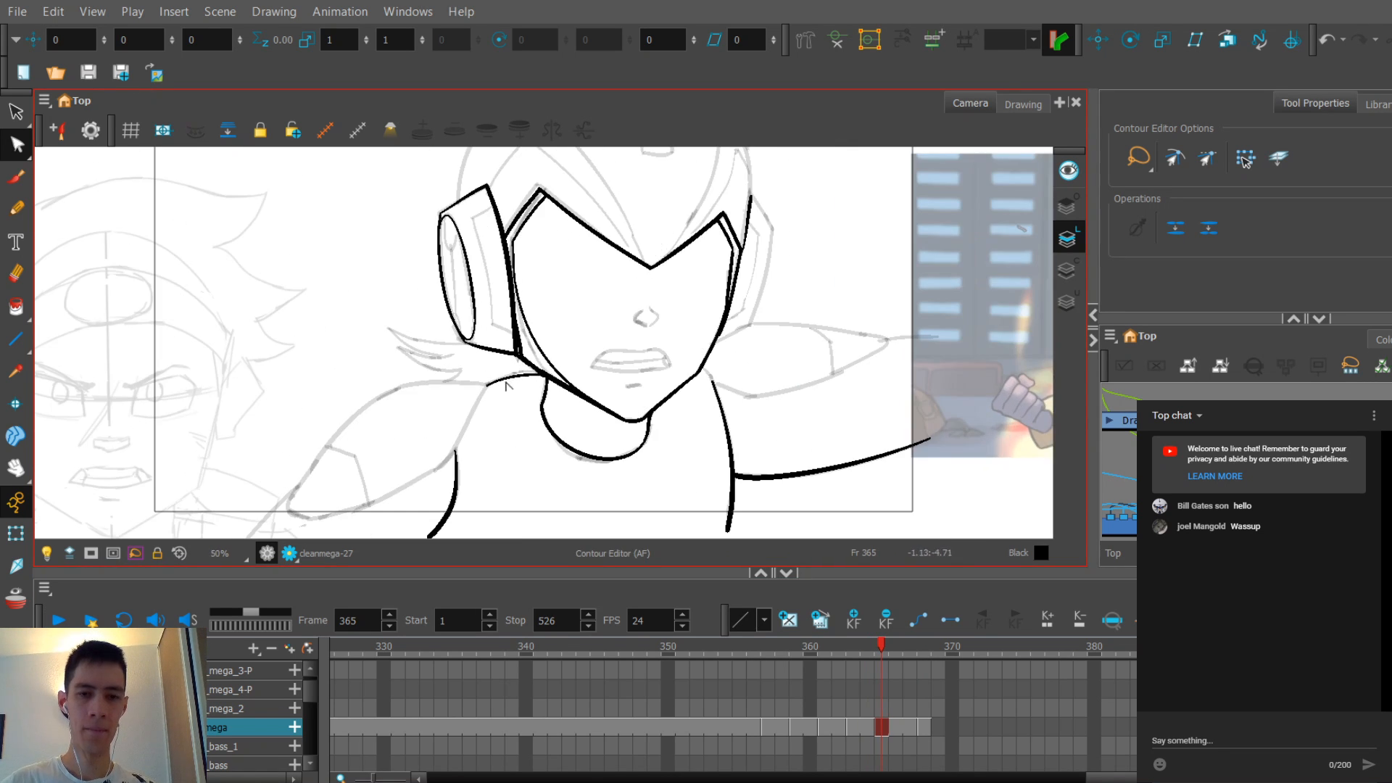
Step: Ink the inner and lower edge of the left shoulder pad from its top corner past the torso line
{"action": "key", "text": "alt+slash"}
{"action": "scroll", "coordinate": [511, 305], "scroll_direction": "up", "scroll_amount": 3}
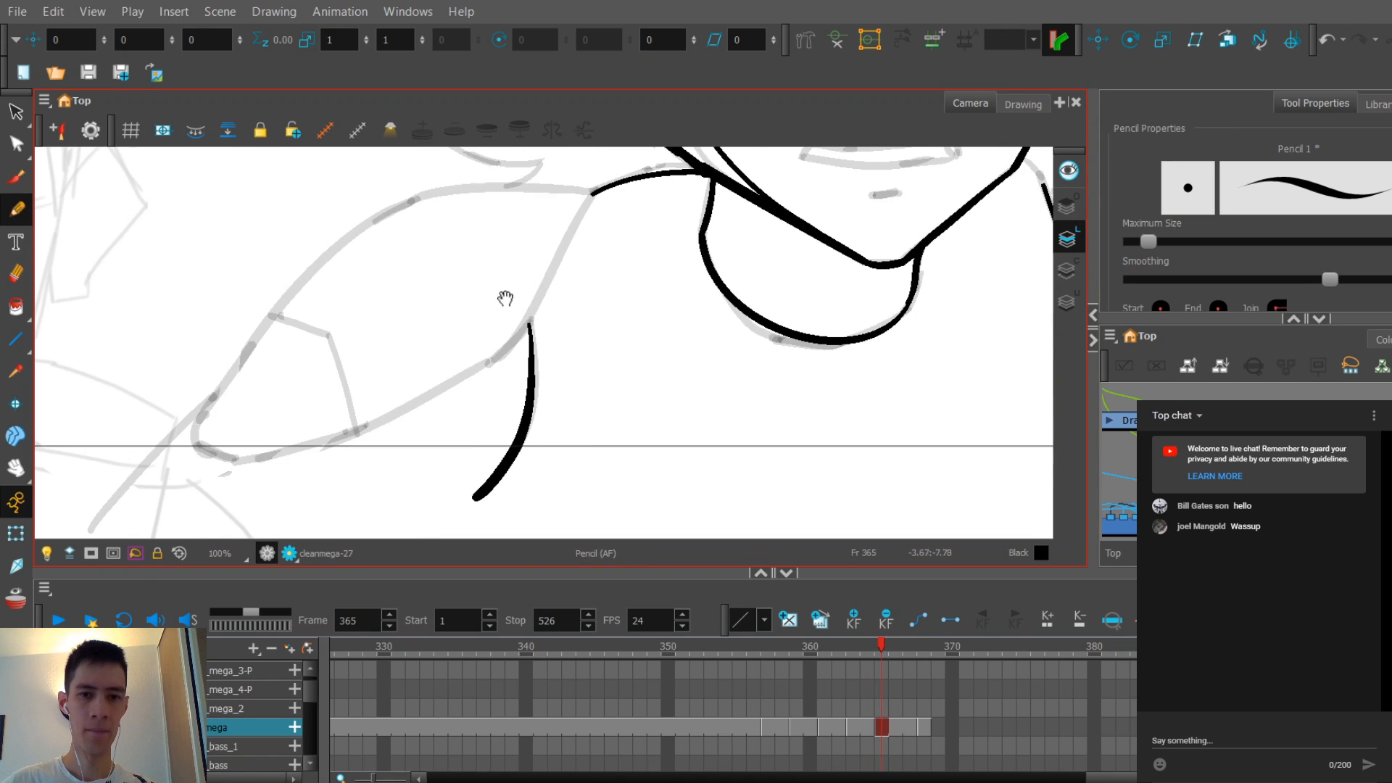
{"action": "left_click_drag", "start_coordinate": [505, 297], "coordinate": [559, 320]}
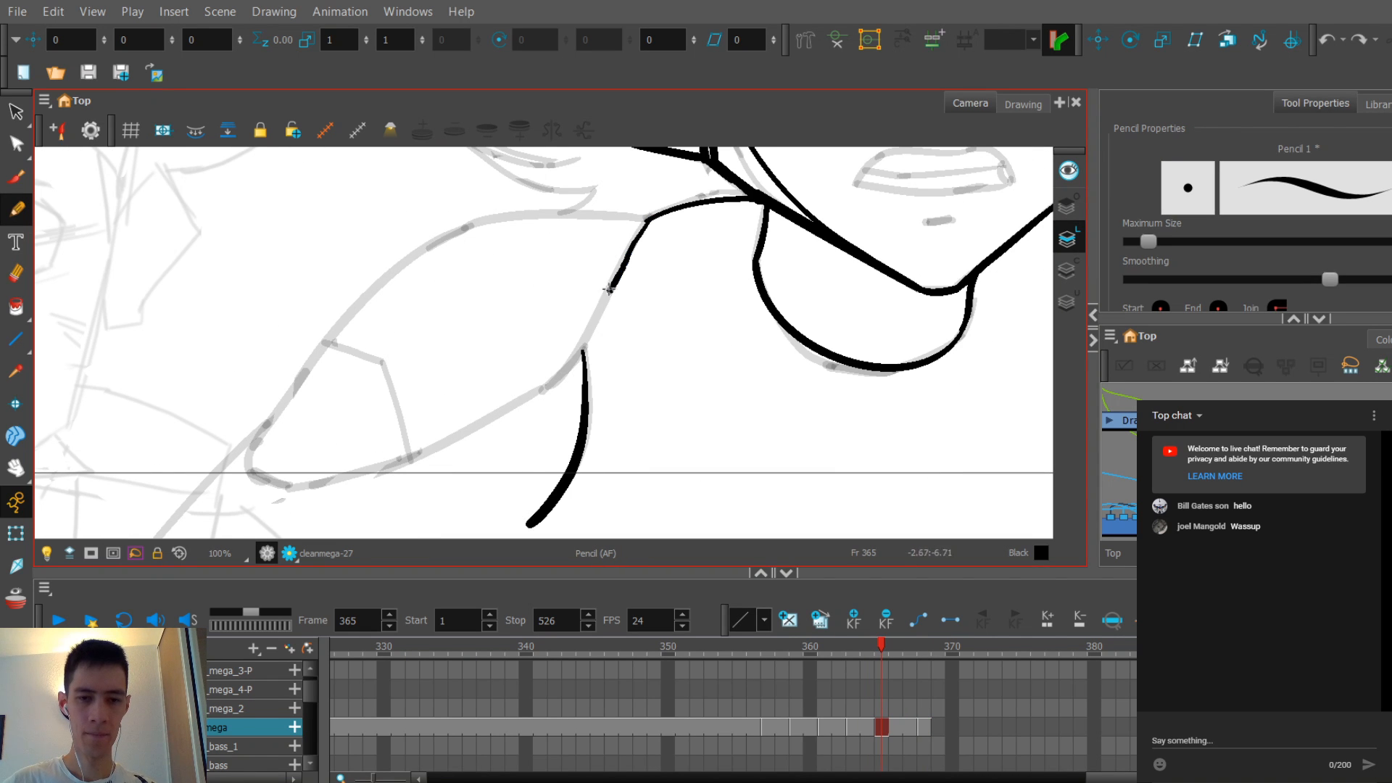
{"action": "left_click_drag", "start_coordinate": [540, 397], "coordinate": [463, 442]}
{"action": "left_click_drag", "start_coordinate": [509, 356], "coordinate": [556, 338]}
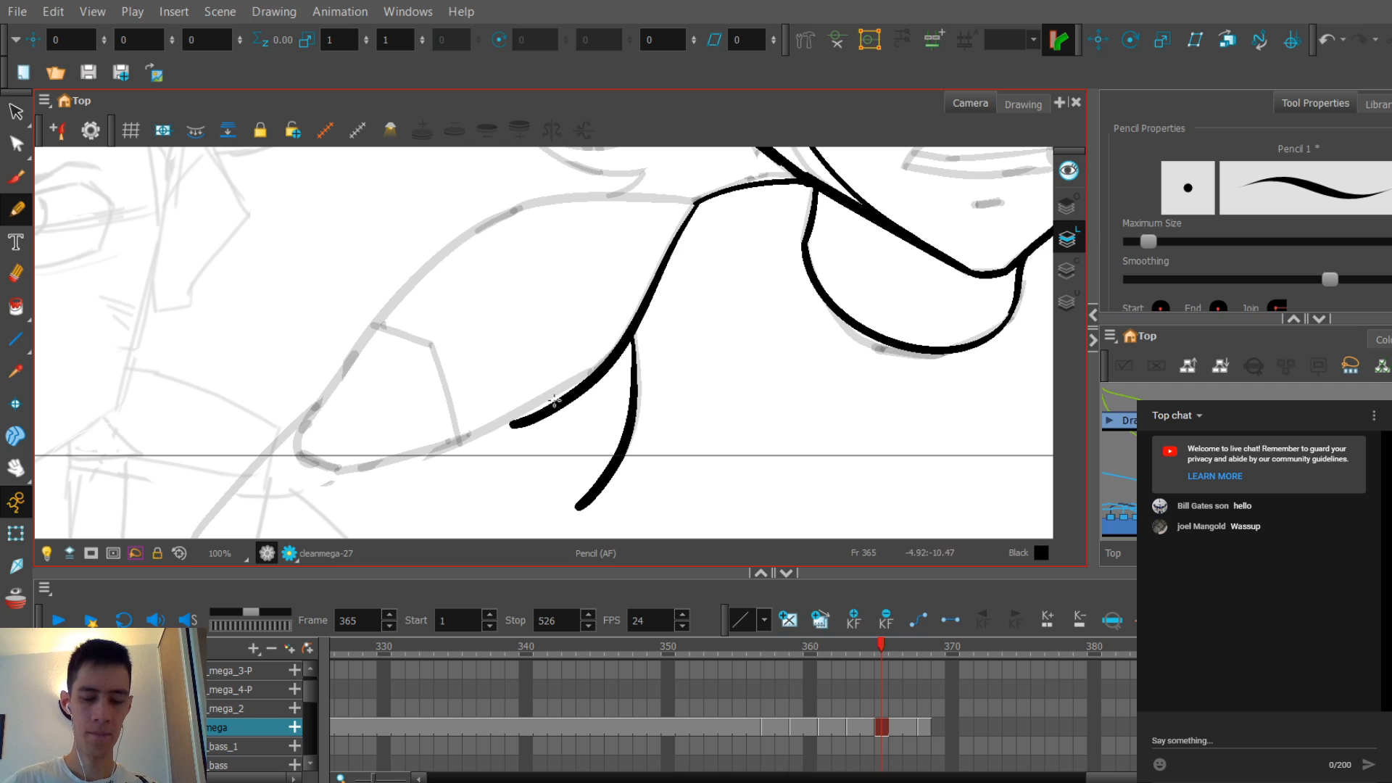
Step: Reshape the bend and lower end of the left shoulder pad's inner edge with the Contour Editor to match the sketch
{"action": "key", "text": "alt+q"}
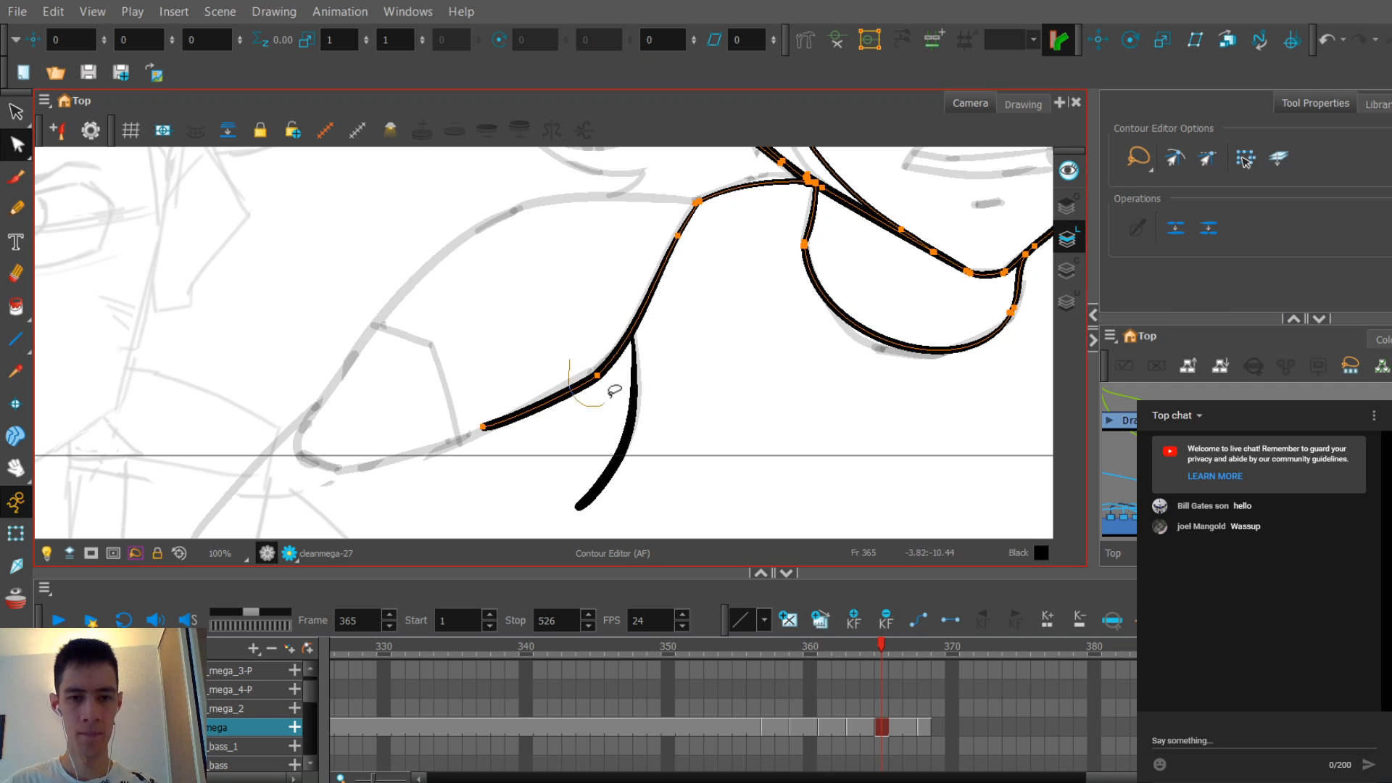
{"action": "left_click_drag", "start_coordinate": [609, 395], "coordinate": [605, 380]}
{"action": "left_click_drag", "start_coordinate": [597, 381], "coordinate": [611, 366]}
{"action": "left_click", "coordinate": [617, 341]}
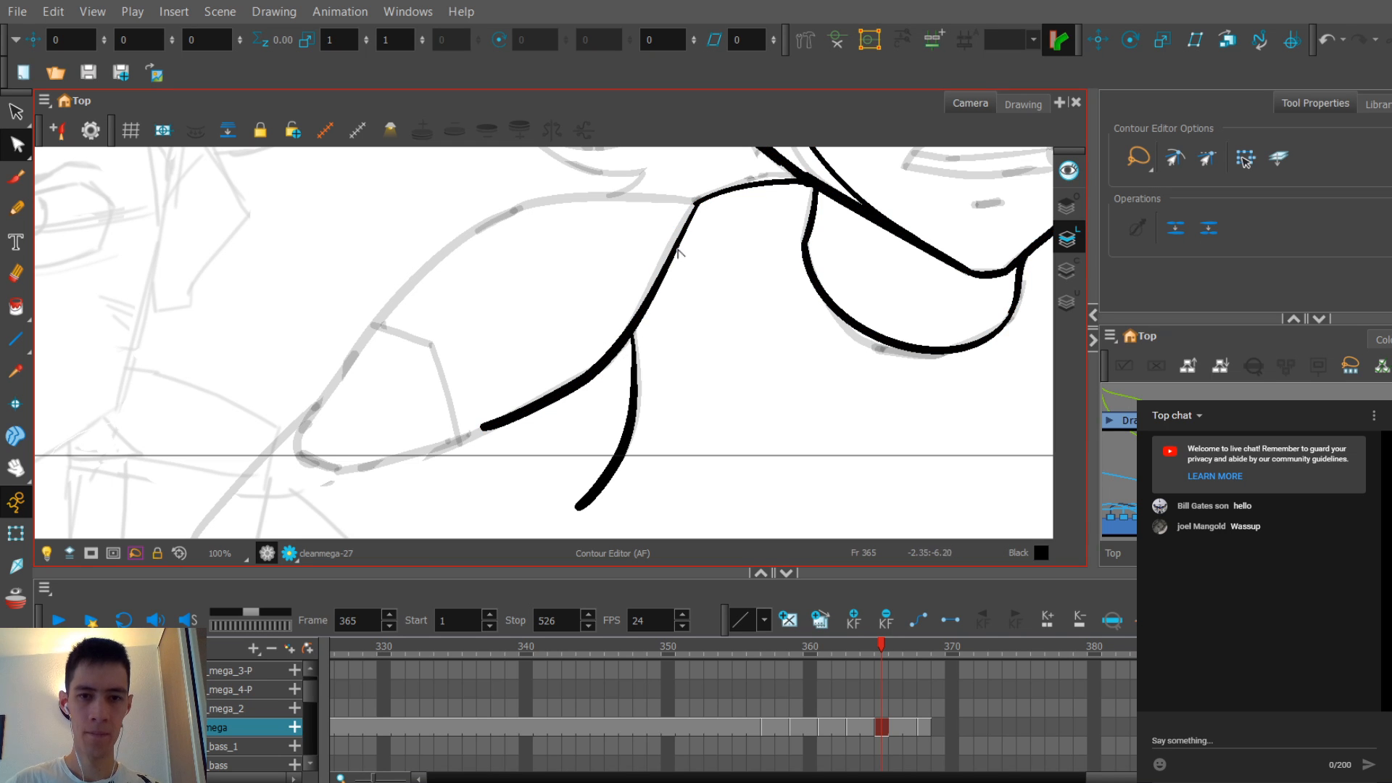
Step: Fine-tune the upper stretch of the left shoulder pad's inner edge and extend its lower end slightly along the sketch
{"action": "left_click_drag", "start_coordinate": [678, 250], "coordinate": [665, 255]}
{"action": "key", "text": "Delete"}
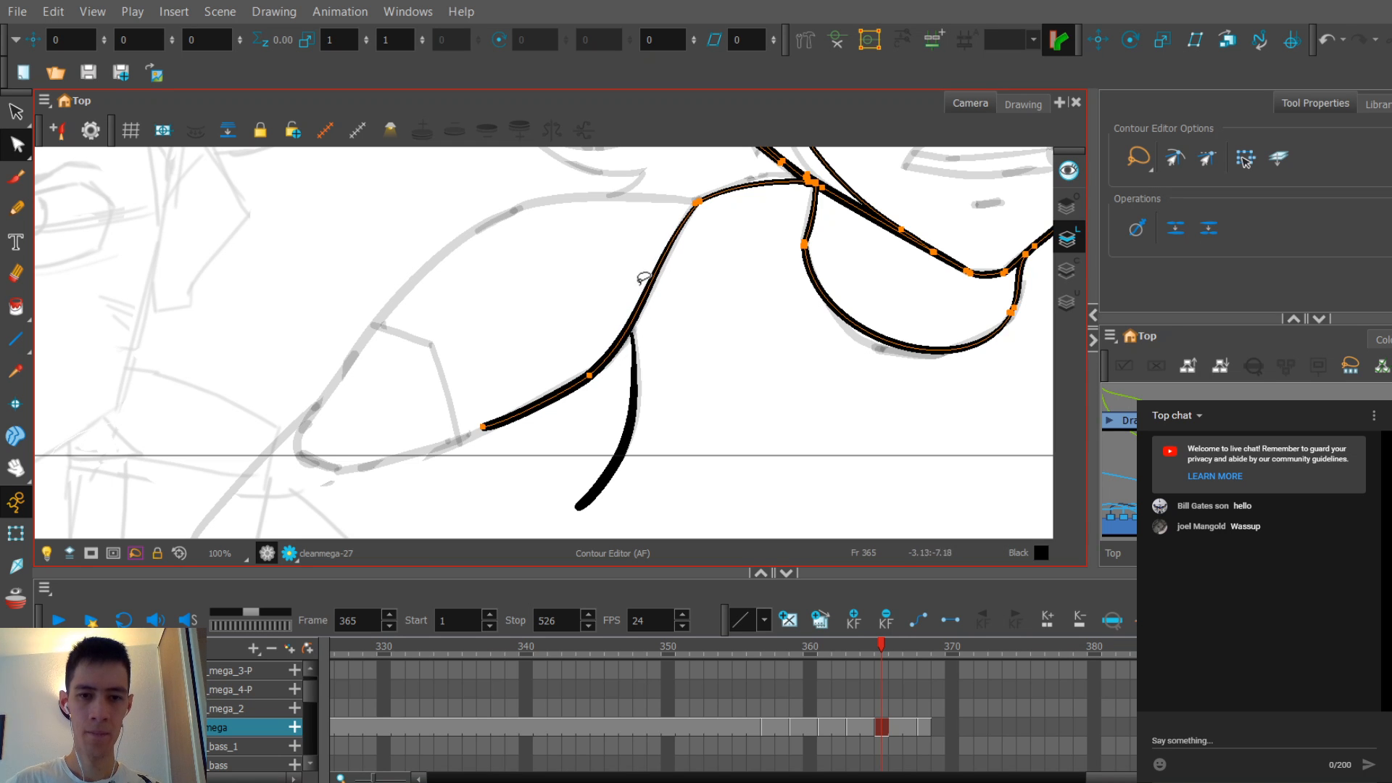
{"action": "left_click", "coordinate": [643, 277]}
{"action": "key", "text": "space"}
{"action": "left_click_drag", "start_coordinate": [609, 314], "coordinate": [685, 266]}
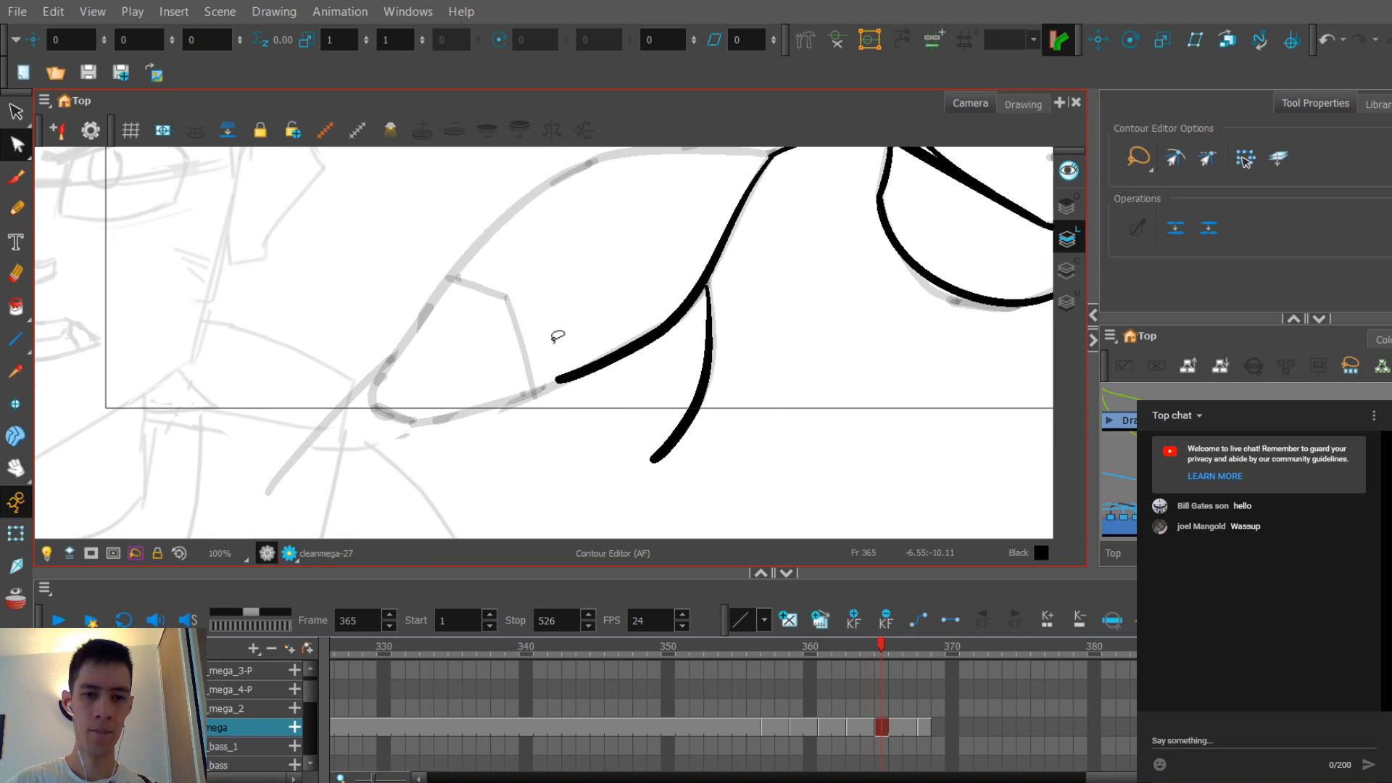
{"action": "left_click", "coordinate": [564, 377]}
{"action": "left_click_drag", "start_coordinate": [560, 381], "coordinate": [554, 385]}
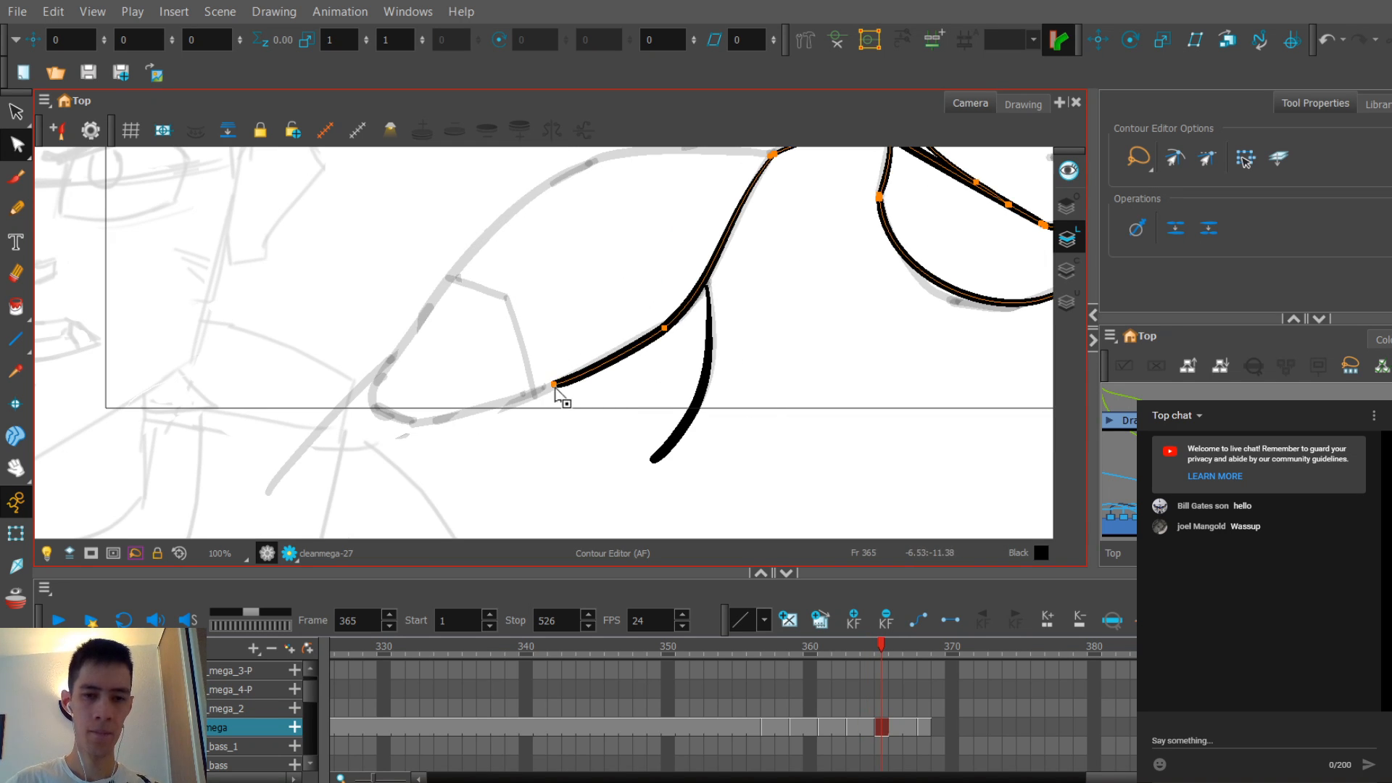
{"action": "key", "text": "1"}
{"action": "key", "text": "space"}
{"action": "key", "text": "2"}
{"action": "key", "text": "comma"}
{"action": "mouse_move", "coordinate": [533, 286]}
{"action": "left_mouse_down"}
{"action": "mouse_move", "coordinate": [526, 345]}
{"action": "mouse_move", "coordinate": [475, 373]}
{"action": "left_mouse_up"}
{"action": "key", "text": "period"}
{"action": "key", "text": "space"}
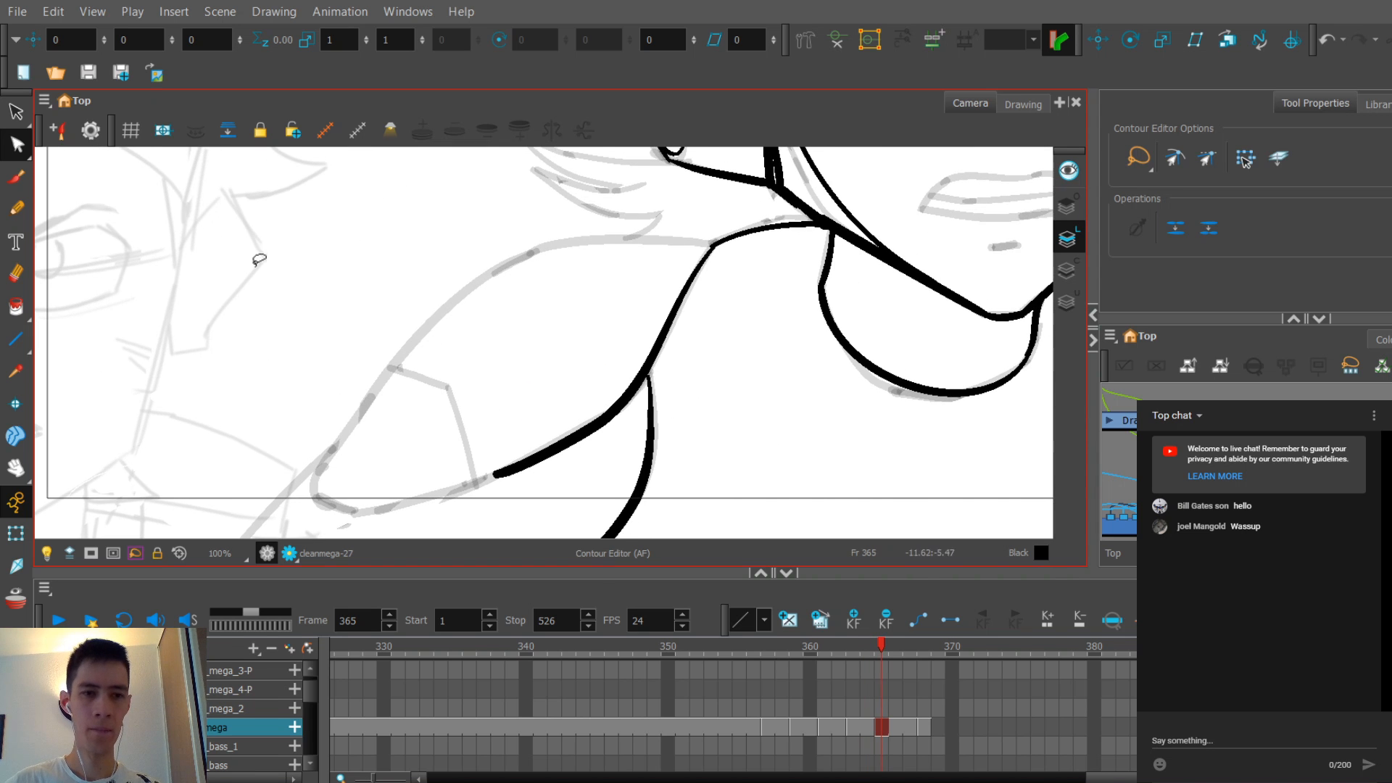
Step: Ink the outer edge of the left shoulder pad from its top corner toward the lower tip, redrawing the stroke to follow the sketch
{"action": "left_click", "coordinate": [16, 215]}
{"action": "key", "text": "space"}
{"action": "left_click_drag", "start_coordinate": [439, 251], "coordinate": [503, 236]}
{"action": "key", "text": "comma"}
{"action": "key", "text": "period"}
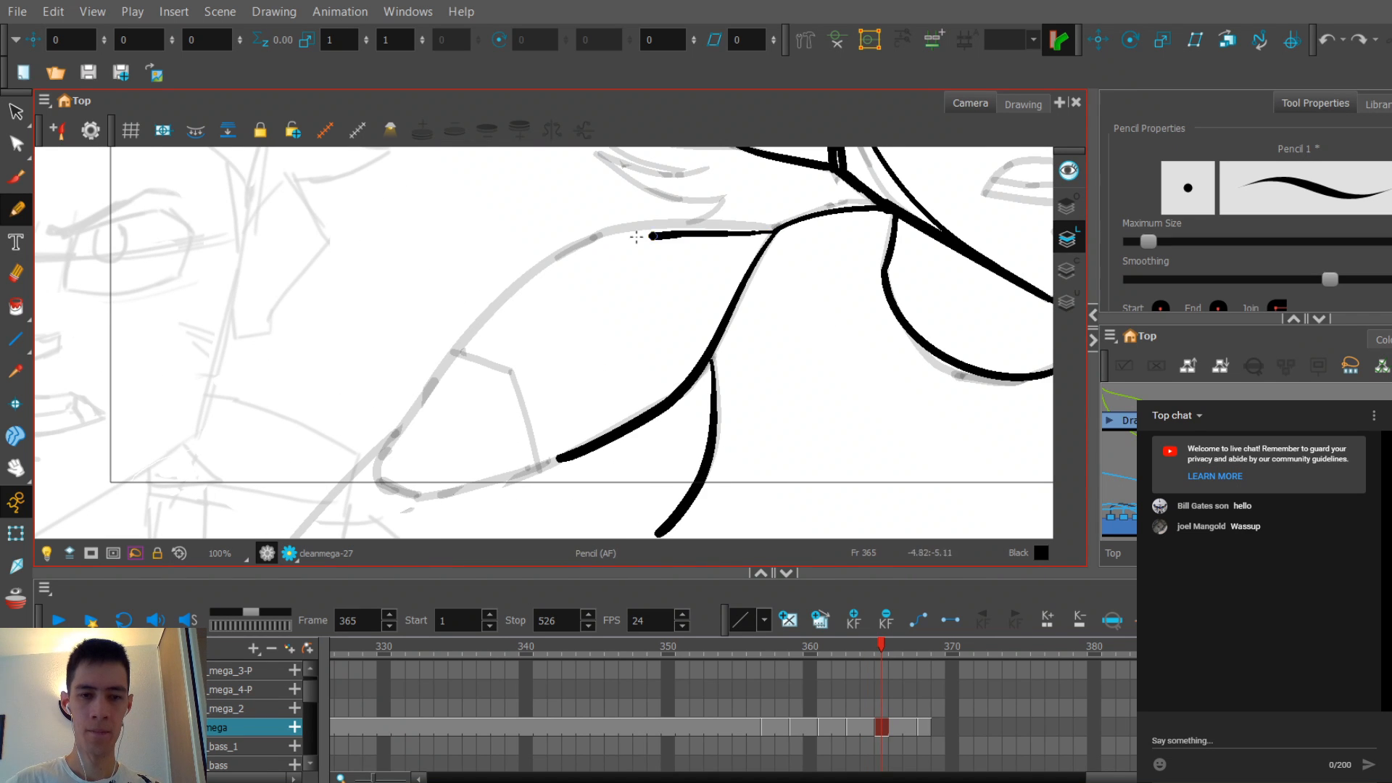
{"action": "left_click_drag", "start_coordinate": [636, 237], "coordinate": [410, 416]}
{"action": "key", "text": "ctrl+z"}
{"action": "mouse_move", "coordinate": [669, 226]}
{"action": "left_mouse_down"}
{"action": "mouse_move", "coordinate": [580, 258]}
{"action": "mouse_move", "coordinate": [406, 424]}
{"action": "left_mouse_up"}
{"action": "key", "text": "ctrl+z"}
{"action": "mouse_move", "coordinate": [771, 225]}
{"action": "left_mouse_down"}
{"action": "mouse_move", "coordinate": [456, 350]}
{"action": "mouse_move", "coordinate": [415, 404]}
{"action": "left_mouse_up"}
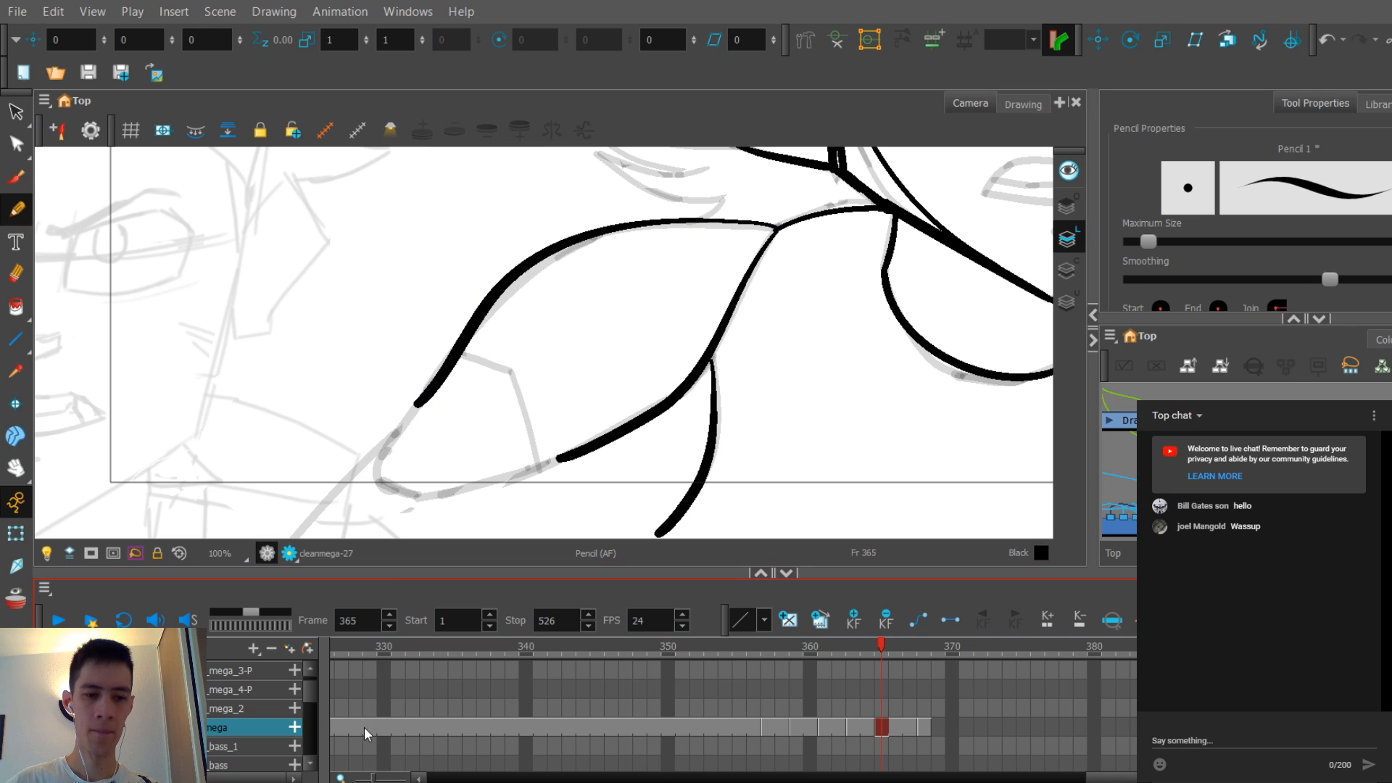
{"action": "left_click_drag", "start_coordinate": [528, 416], "coordinate": [549, 429]}
{"action": "key", "text": "ctrl+z"}
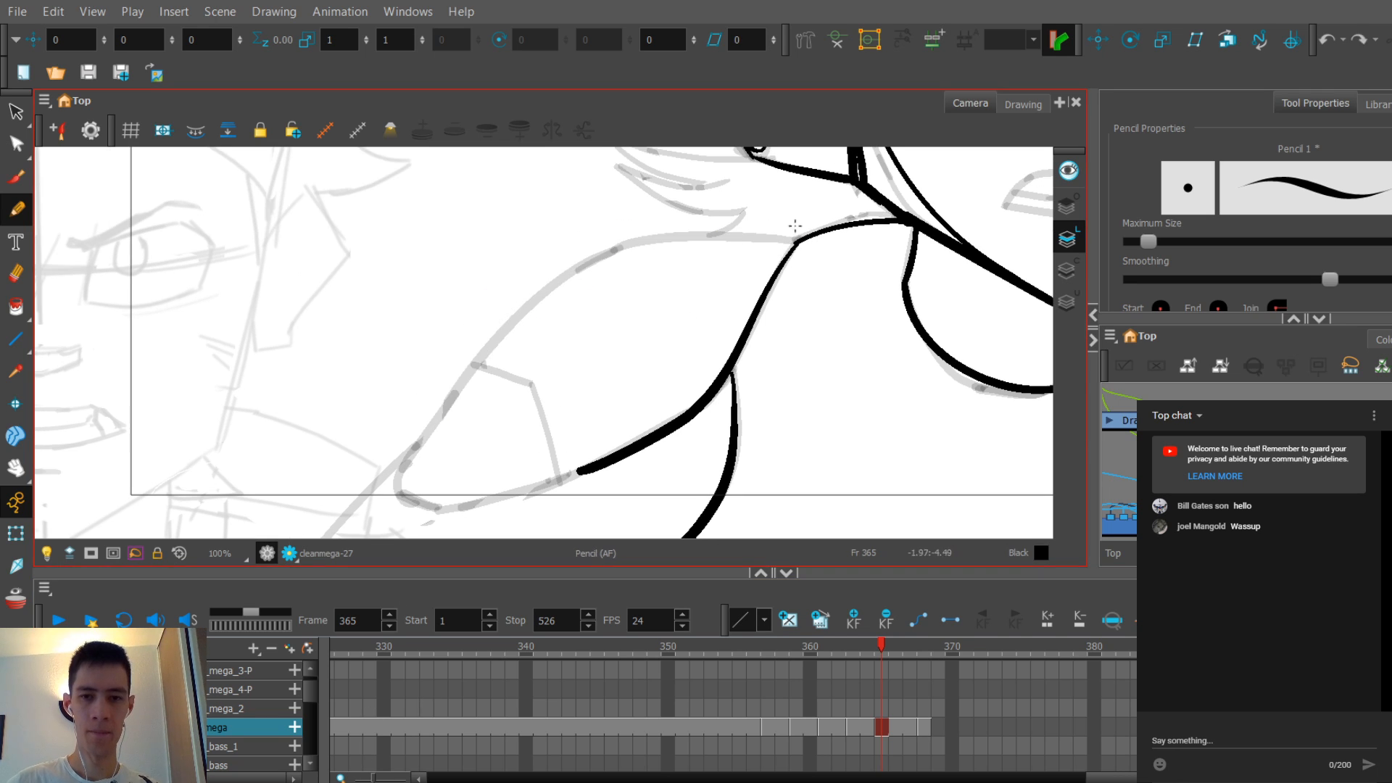
{"action": "key", "text": "ctrl+z"}
{"action": "mouse_move", "coordinate": [797, 237]}
{"action": "left_mouse_down"}
{"action": "mouse_move", "coordinate": [596, 260]}
{"action": "mouse_move", "coordinate": [404, 428]}
{"action": "left_mouse_up"}
{"action": "key", "text": "ctrl+z"}
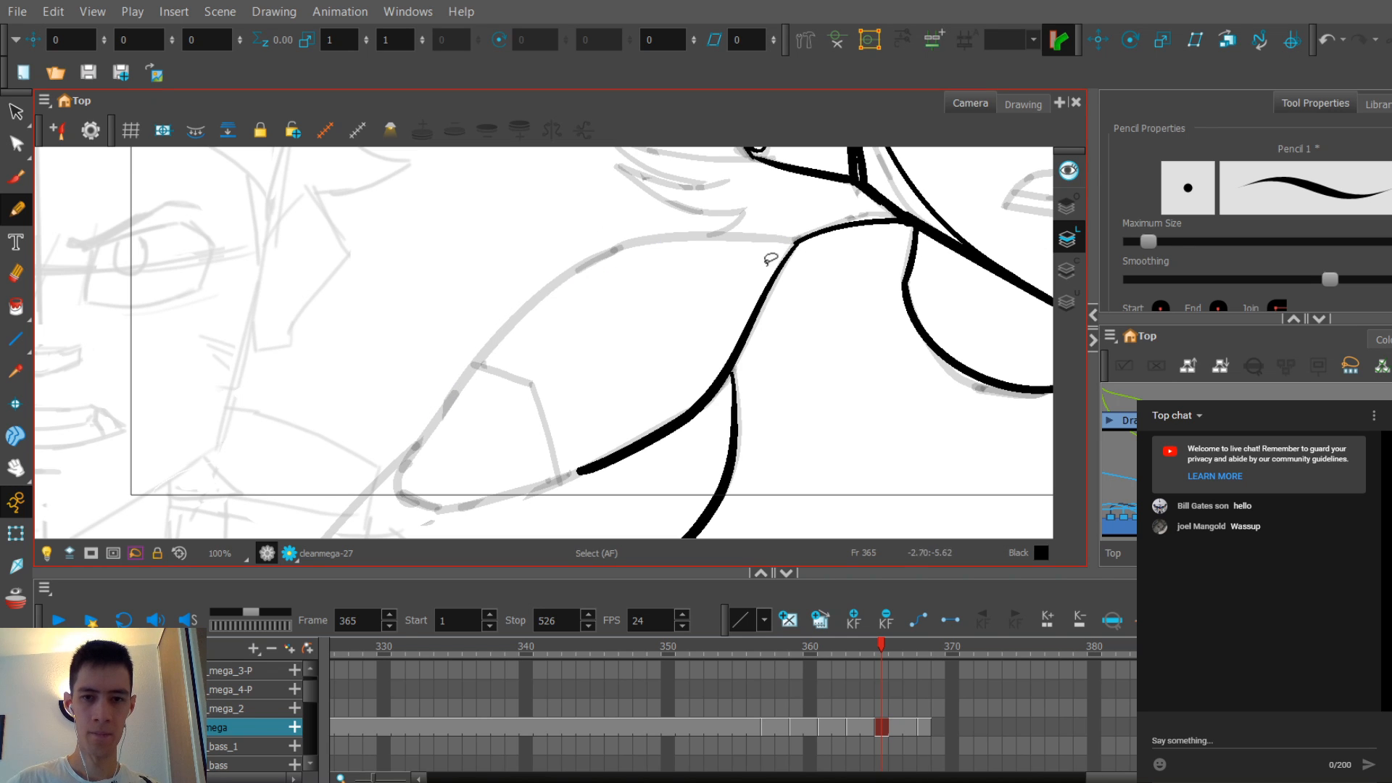
{"action": "mouse_move", "coordinate": [667, 236]}
{"action": "left_mouse_down"}
{"action": "mouse_move", "coordinate": [456, 435]}
{"action": "mouse_move", "coordinate": [421, 448]}
{"action": "left_mouse_up"}
Step: Reshape the bend and lower end of the left shoulder pad's outer edge with the Contour Editor, checking it against frame 364
{"action": "key", "text": "alt+q"}
{"action": "left_click", "coordinate": [456, 437]}
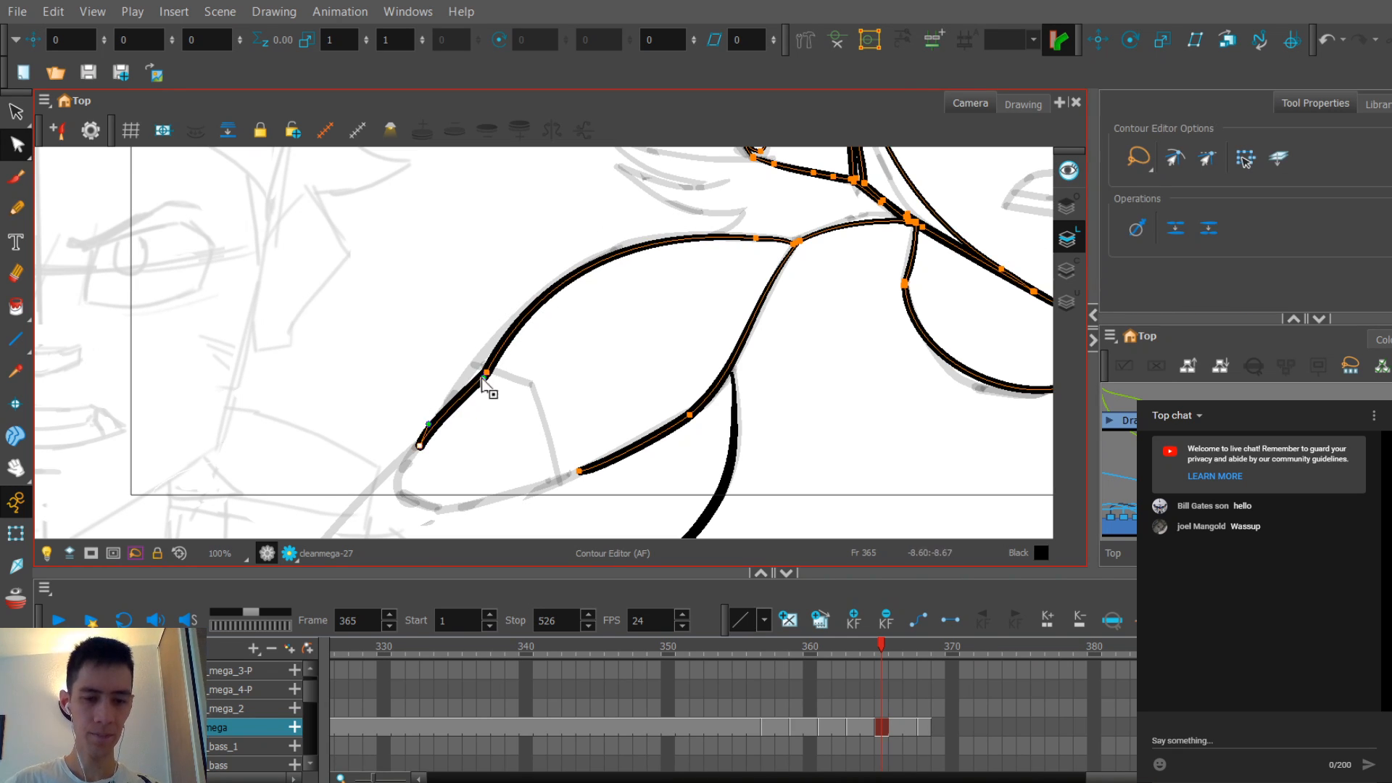
{"action": "left_click_drag", "start_coordinate": [486, 374], "coordinate": [472, 359]}
{"action": "left_click_drag", "start_coordinate": [525, 255], "coordinate": [554, 256]}
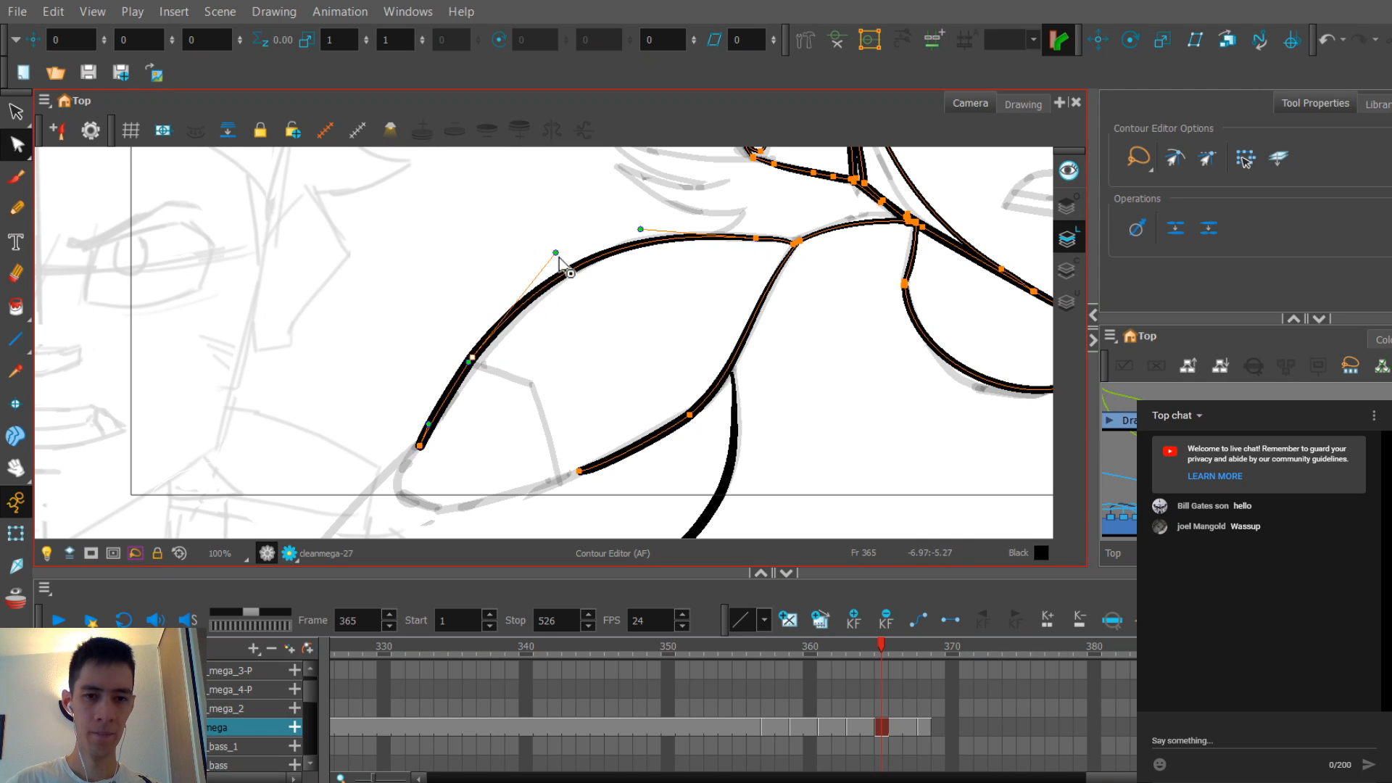
{"action": "left_click_drag", "start_coordinate": [471, 357], "coordinate": [485, 350]}
{"action": "left_click", "coordinate": [553, 330]}
{"action": "key", "text": "1"}
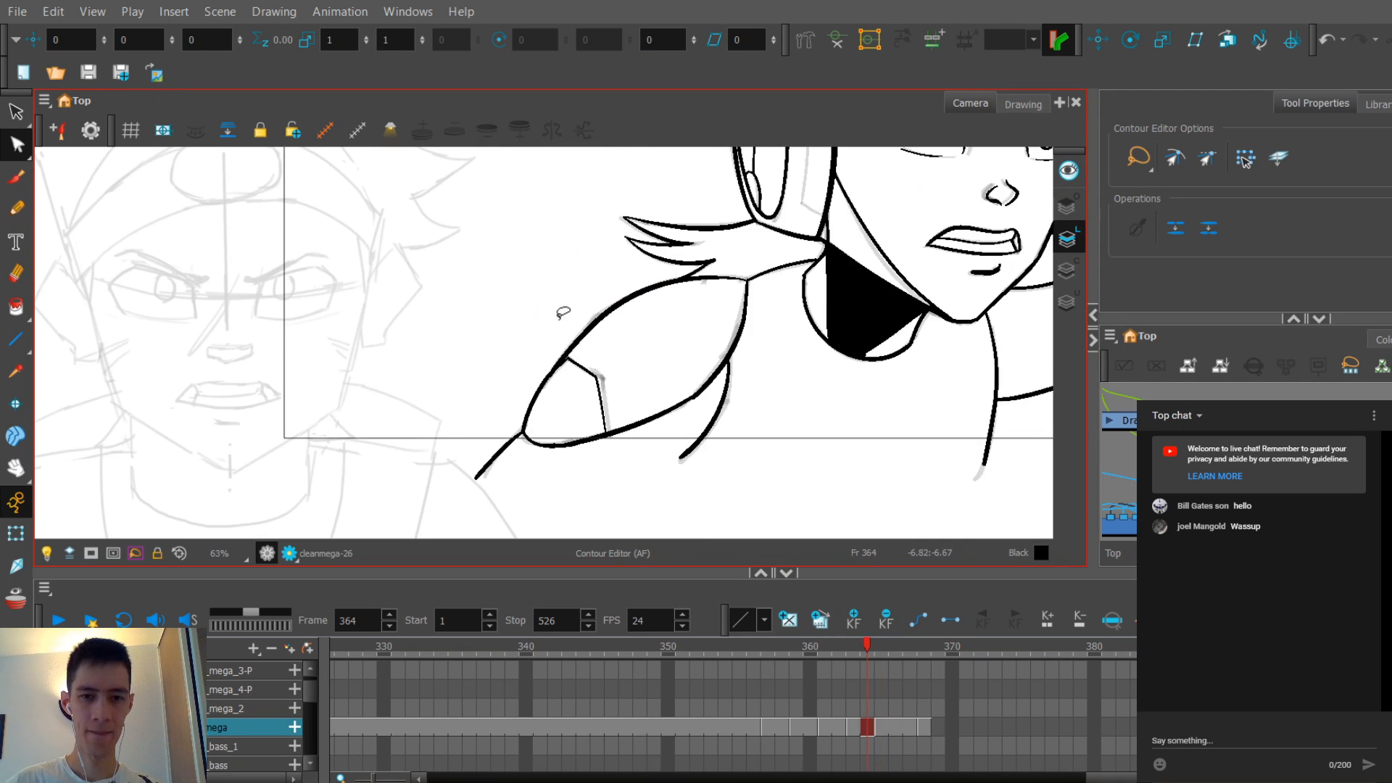
{"action": "key", "text": "2"}
{"action": "key", "text": "ctrl+a"}
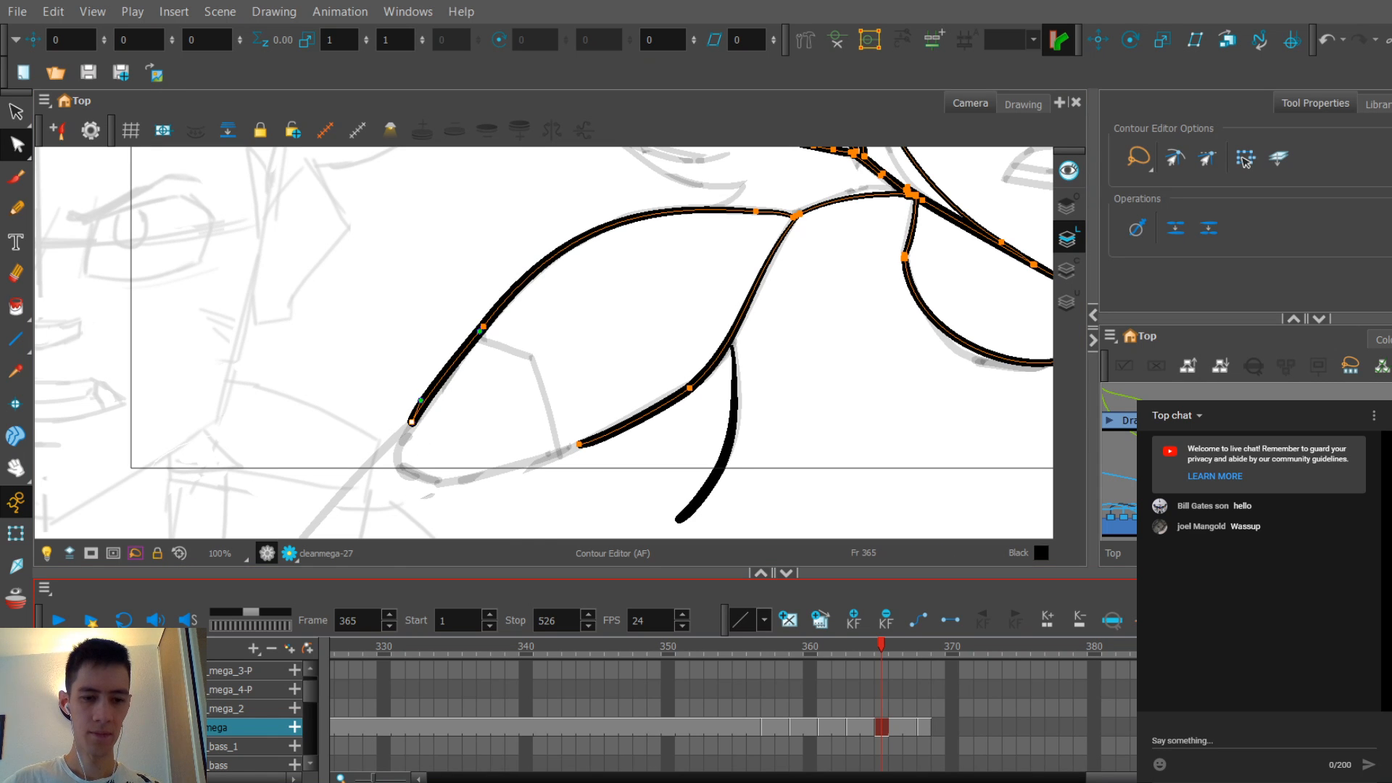
Step: Examine the left shoulder pad's shape on earlier frames such as 360 and compare it with frame 365
{"action": "left_click", "coordinate": [398, 726]}
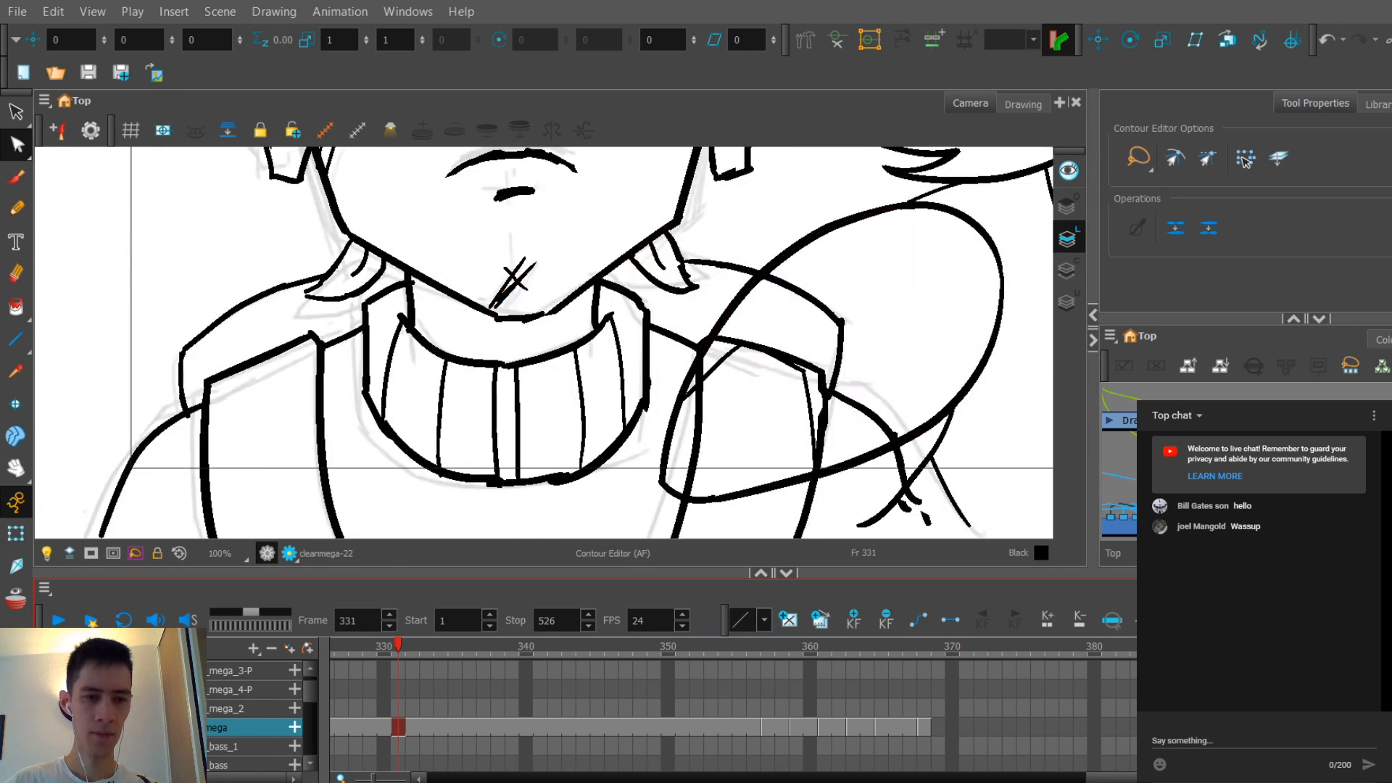
{"action": "left_click", "coordinate": [811, 738]}
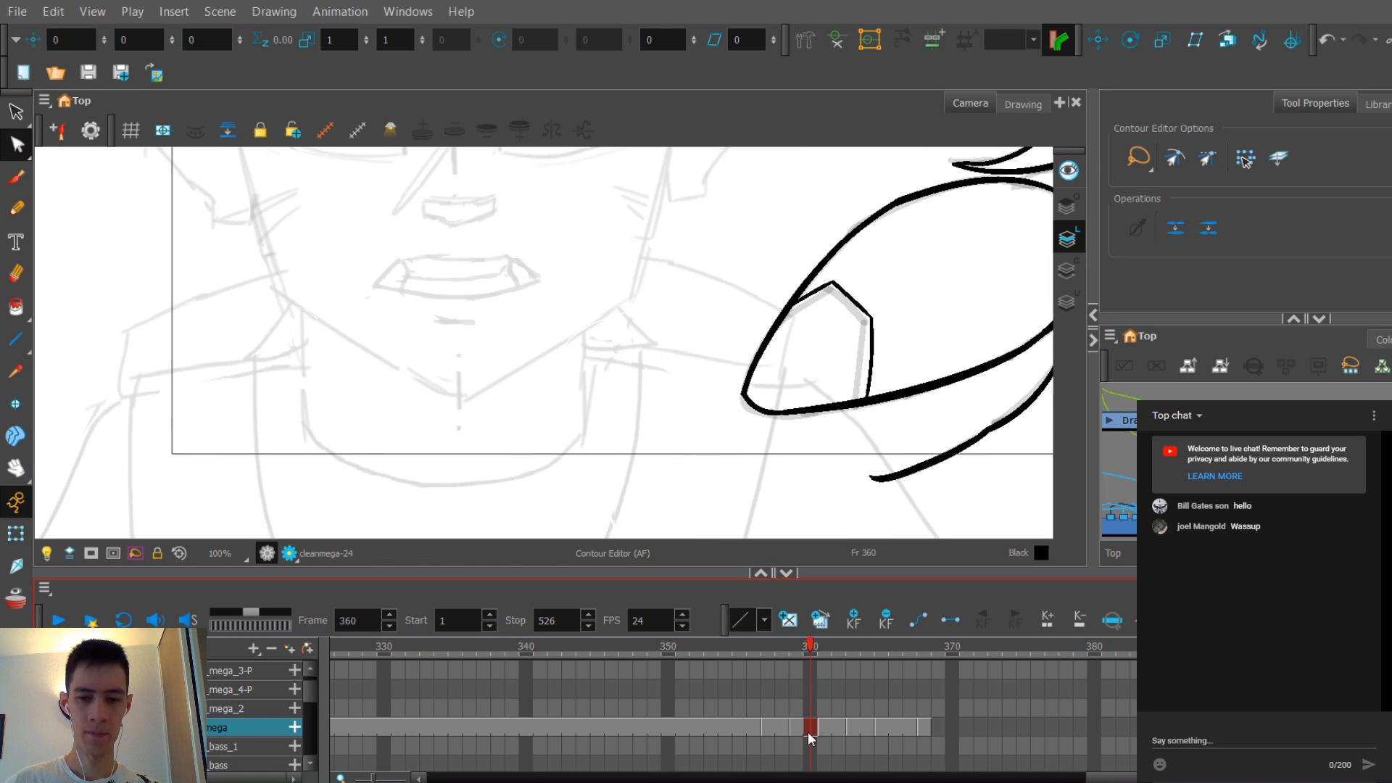
{"action": "key", "text": "g"}
{"action": "left_click_drag", "start_coordinate": [708, 363], "coordinate": [491, 385]}
{"action": "key", "text": "2"}
{"action": "key", "text": "g"}
{"action": "key", "text": "g"}
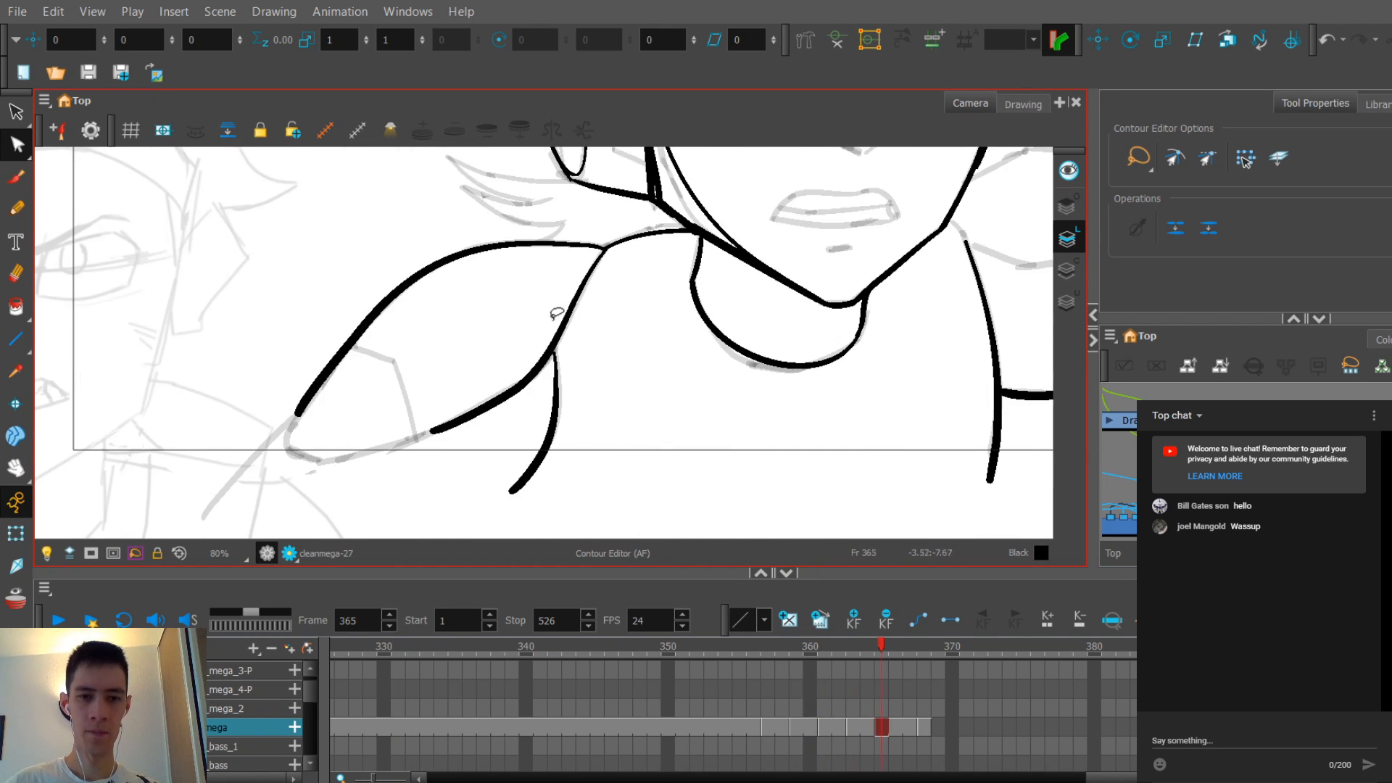
{"action": "key", "text": "f"}
{"action": "key", "text": "f"}
{"action": "key", "text": "g"}
{"action": "key", "text": "g"}
{"action": "key", "text": "g"}
{"action": "key", "text": "g"}
{"action": "scroll", "coordinate": [485, 336], "scroll_direction": "up", "scroll_amount": 2}
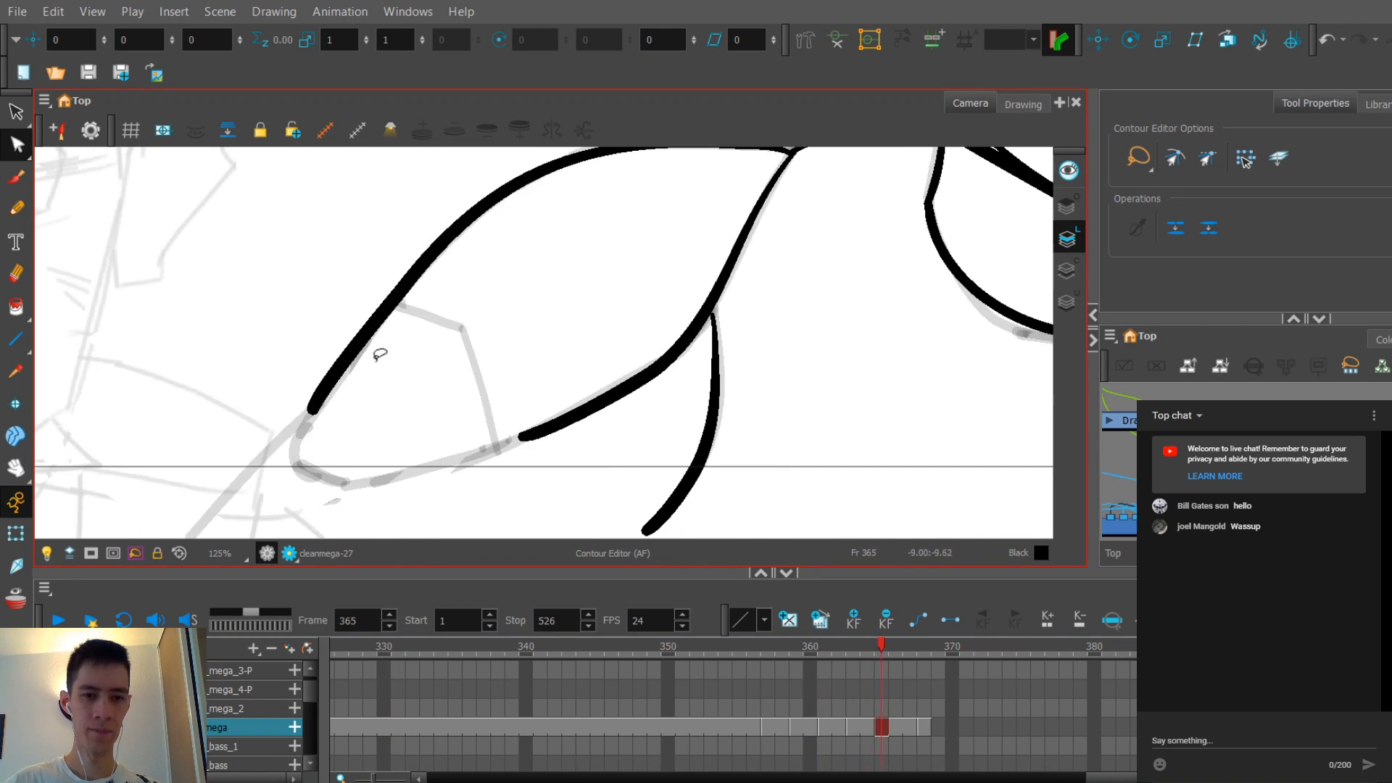
Step: Adjust the middle point and lower end of the left shoulder pad's outer edge to sit on the sketch line
{"action": "left_click", "coordinate": [408, 283]}
{"action": "key", "text": "1"}
{"action": "key", "text": "1"}
{"action": "left_click_drag", "start_coordinate": [429, 336], "coordinate": [436, 346]}
{"action": "key", "text": "2"}
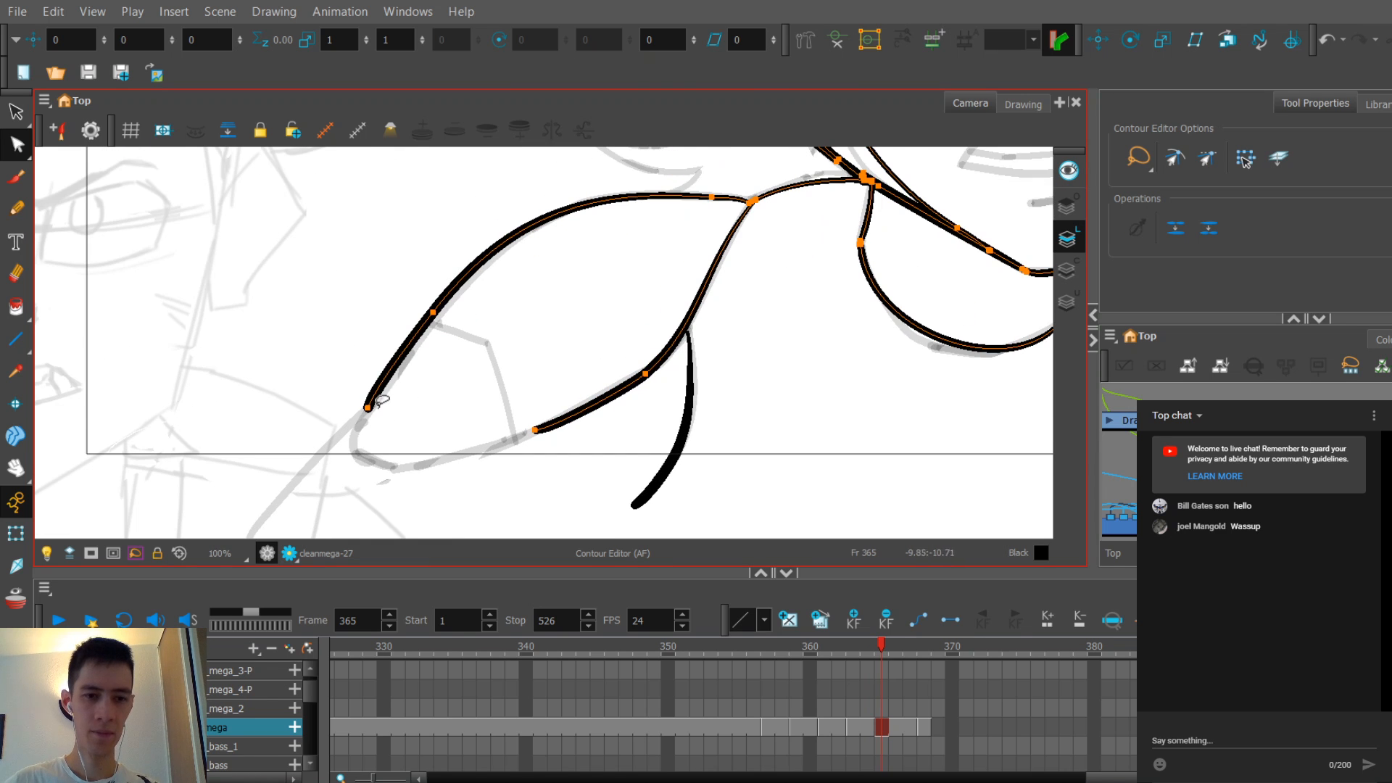
{"action": "mouse_move", "coordinate": [368, 409]}
{"action": "left_mouse_down"}
{"action": "mouse_move", "coordinate": [364, 427]}
{"action": "mouse_move", "coordinate": [372, 407]}
{"action": "left_mouse_up"}
{"action": "scroll", "coordinate": [395, 359], "scroll_direction": "up", "scroll_amount": 1}
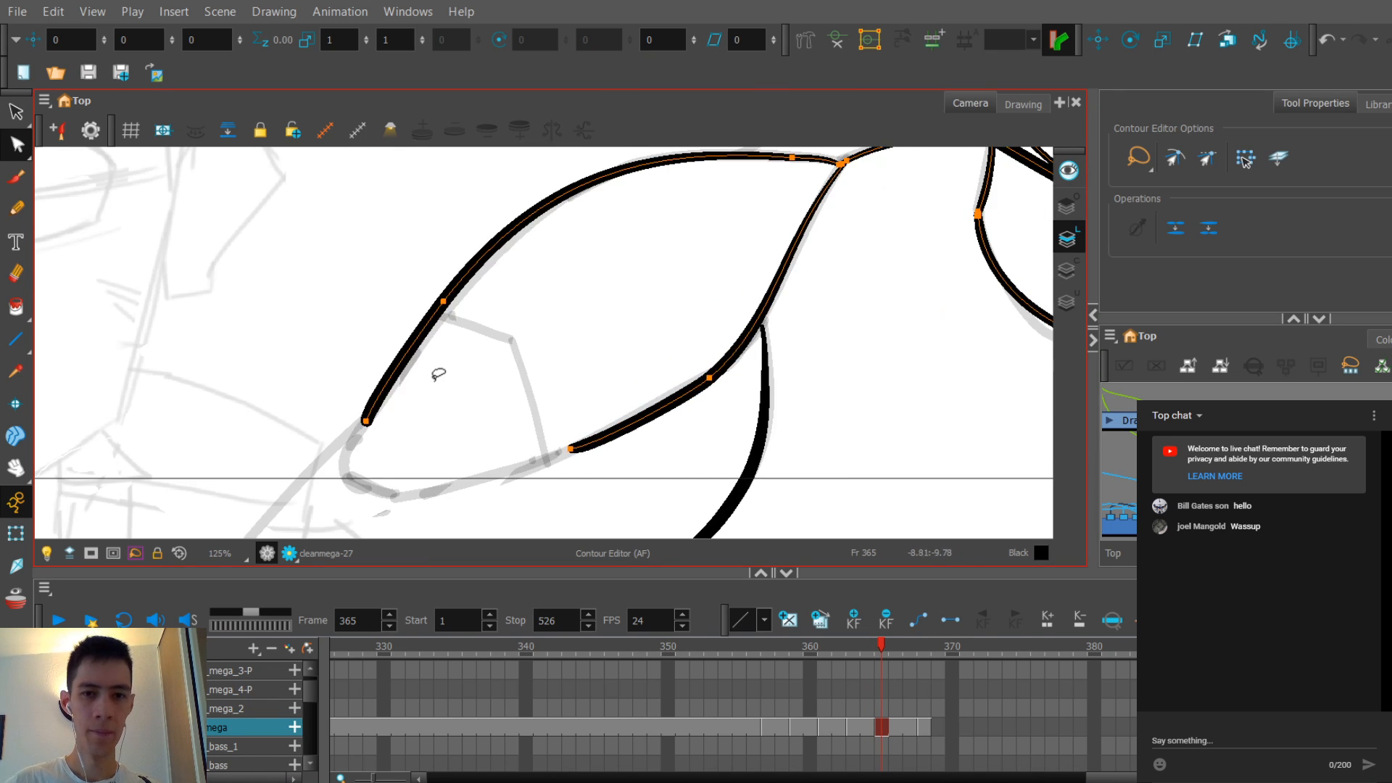
Step: Try to ink the rounded lower tip of the left shoulder pad
{"action": "left_click", "coordinate": [16, 208]}
{"action": "scroll", "coordinate": [395, 377], "scroll_direction": "down", "scroll_amount": 1}
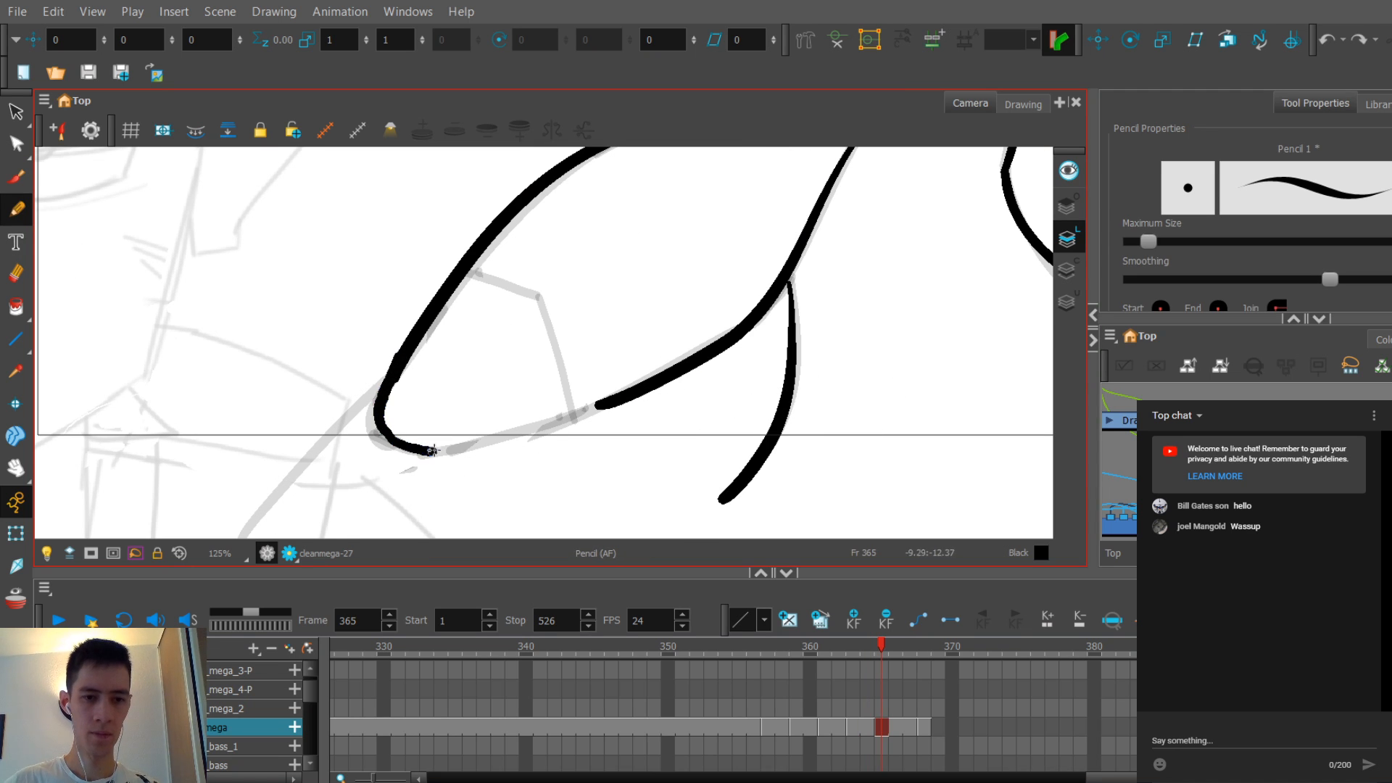
{"action": "key", "text": "ctrl+z"}
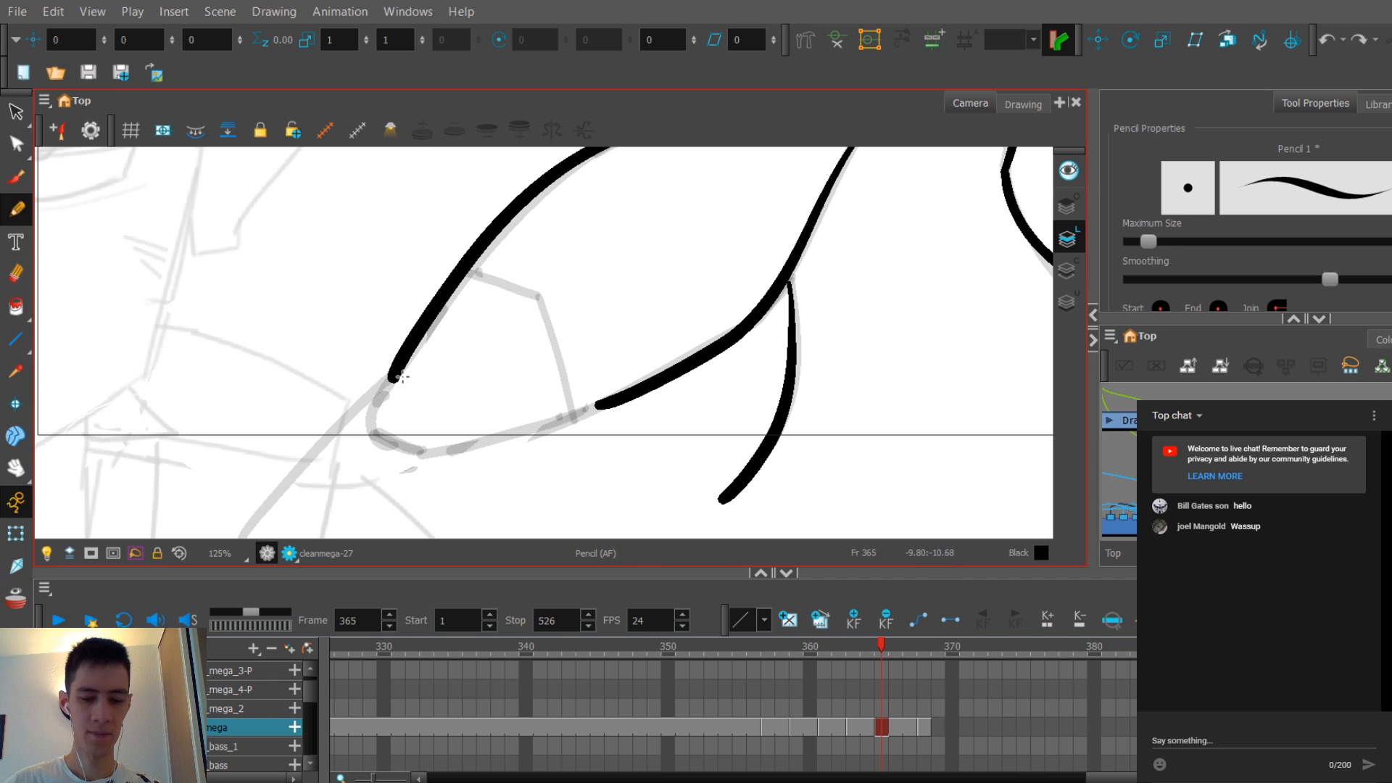
Step: Refine the lower half of the left shoulder pad's outer edge with the Contour Editor and compare it with the neighbouring frames
{"action": "key", "text": "alt+q"}
{"action": "scroll", "coordinate": [433, 388], "scroll_direction": "up", "scroll_amount": 1}
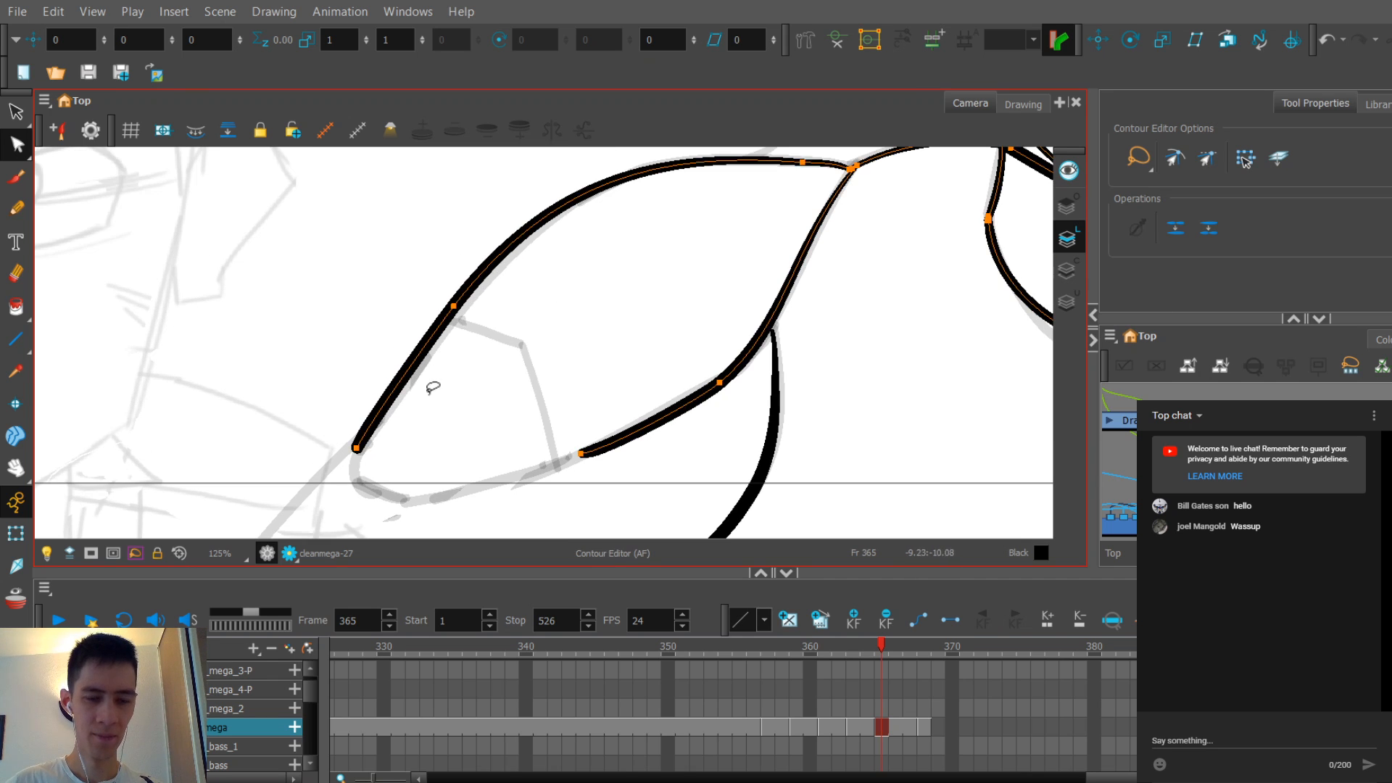
{"action": "left_click_drag", "start_coordinate": [453, 306], "coordinate": [464, 305]}
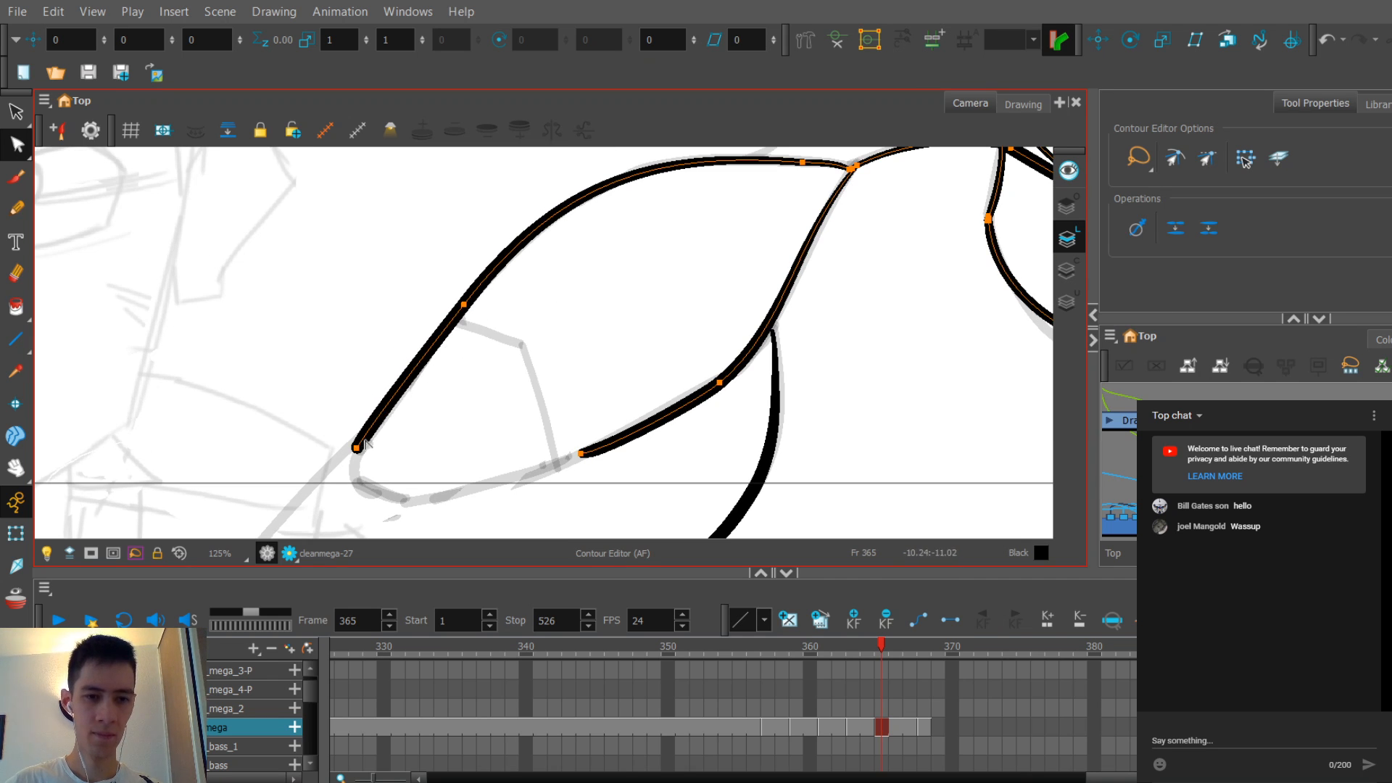
{"action": "left_click_drag", "start_coordinate": [356, 448], "coordinate": [372, 440]}
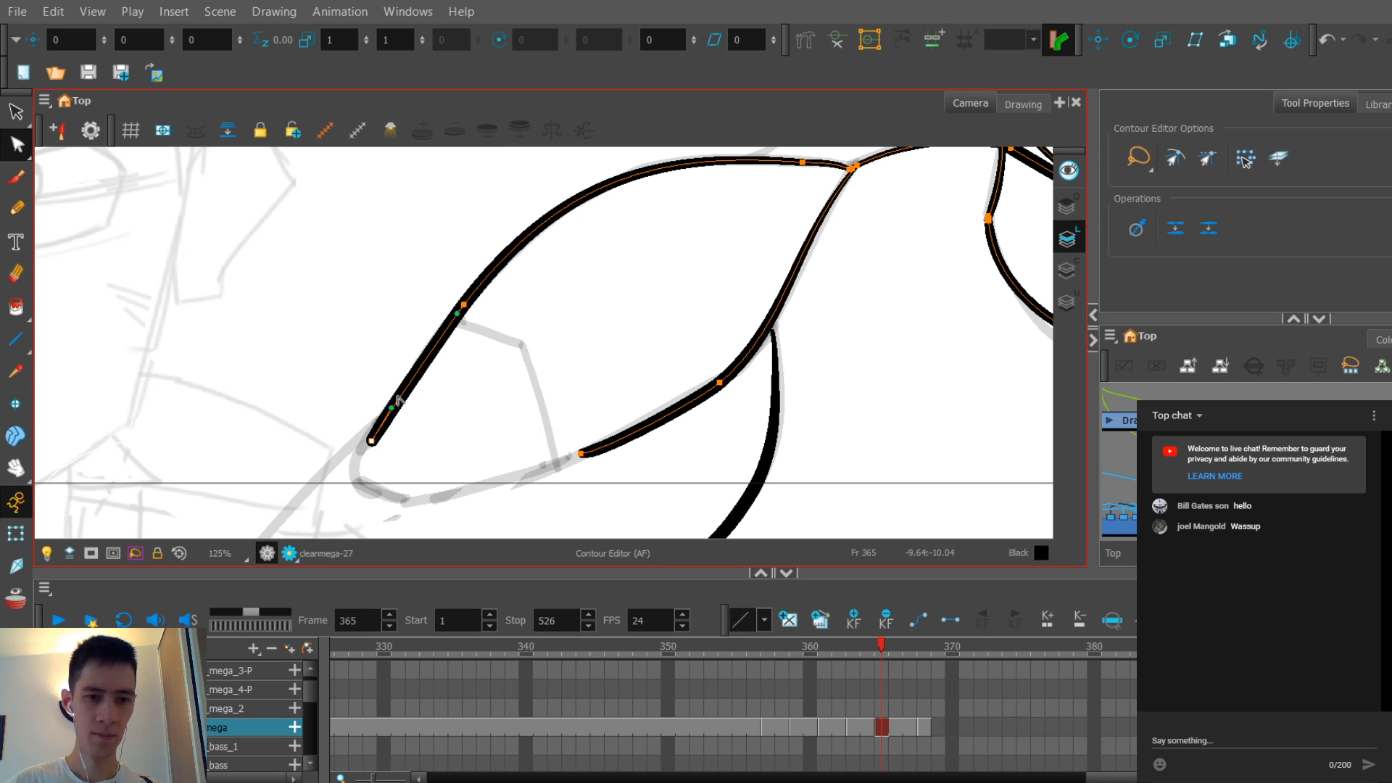
{"action": "scroll", "coordinate": [449, 398], "scroll_direction": "down", "scroll_amount": 2}
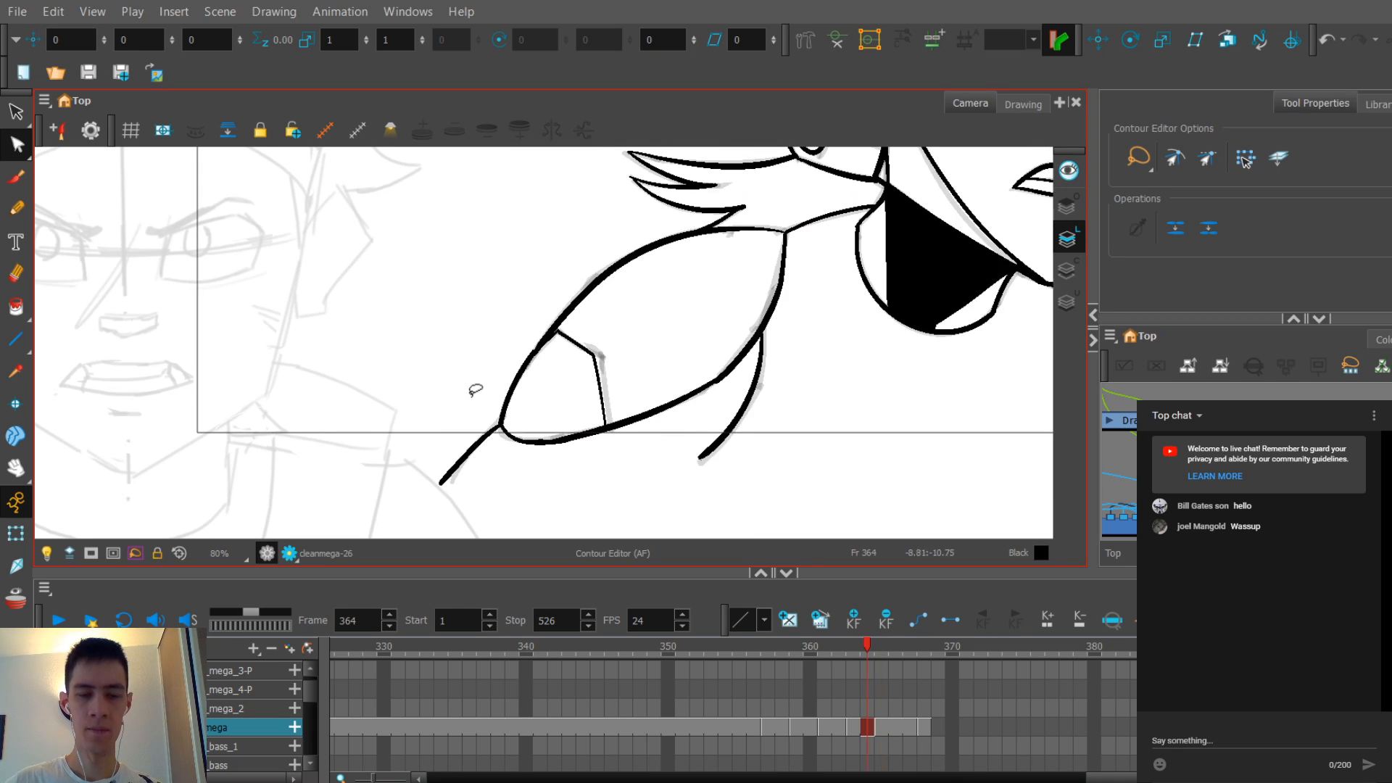
{"action": "key", "text": "."}
{"action": "key", "text": "."}
{"action": "key", "text": "."}
{"action": "key", "text": "."}
{"action": "key", "text": "2"}
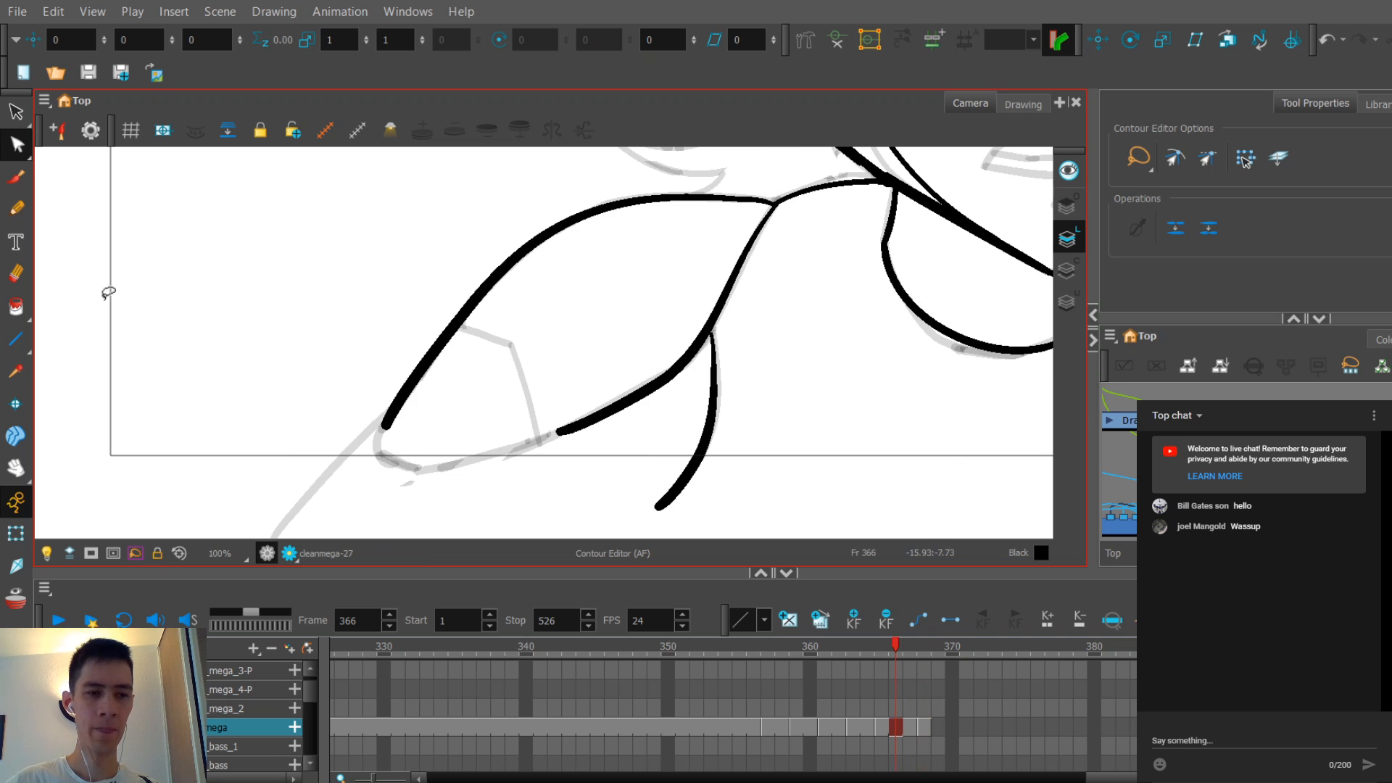
Step: Ink the rounded lower tip of the left shoulder pad, continuing from the end of its outer edge on frame 365
{"action": "left_click", "coordinate": [16, 209]}
{"action": "key", "text": "2"}
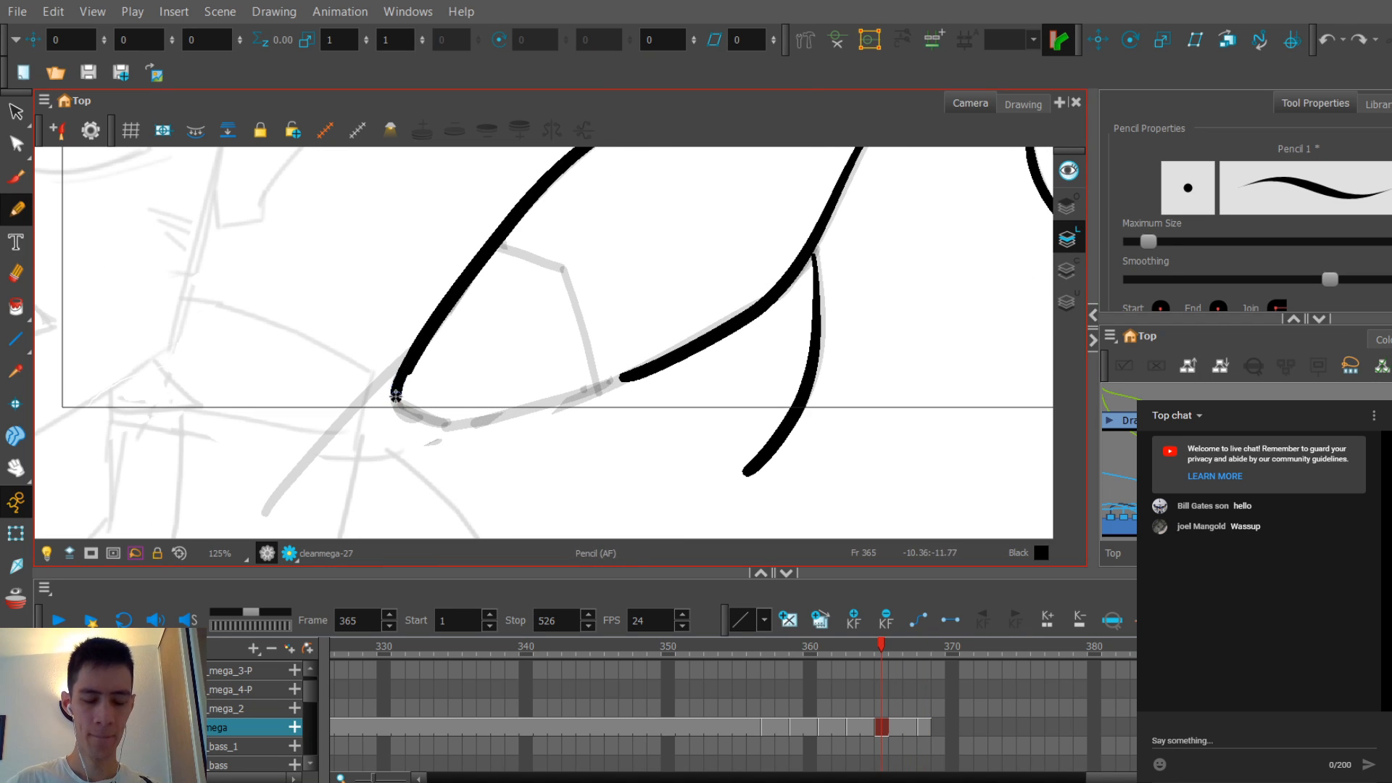
{"action": "left_click_drag", "start_coordinate": [464, 422], "coordinate": [624, 373]}
{"action": "key", "text": "ctrl+z"}
{"action": "left_click", "coordinate": [468, 418], "text": "ctrl"}
{"action": "key", "text": "Delete"}
{"action": "left_click_drag", "start_coordinate": [398, 394], "coordinate": [478, 422]}
Step: Ink the left shoulder pad's bottom edge from the rounded tip to the inner edge, redrawing the stroke until the outline closes smoothly
{"action": "left_click_drag", "start_coordinate": [470, 423], "coordinate": [554, 402]}
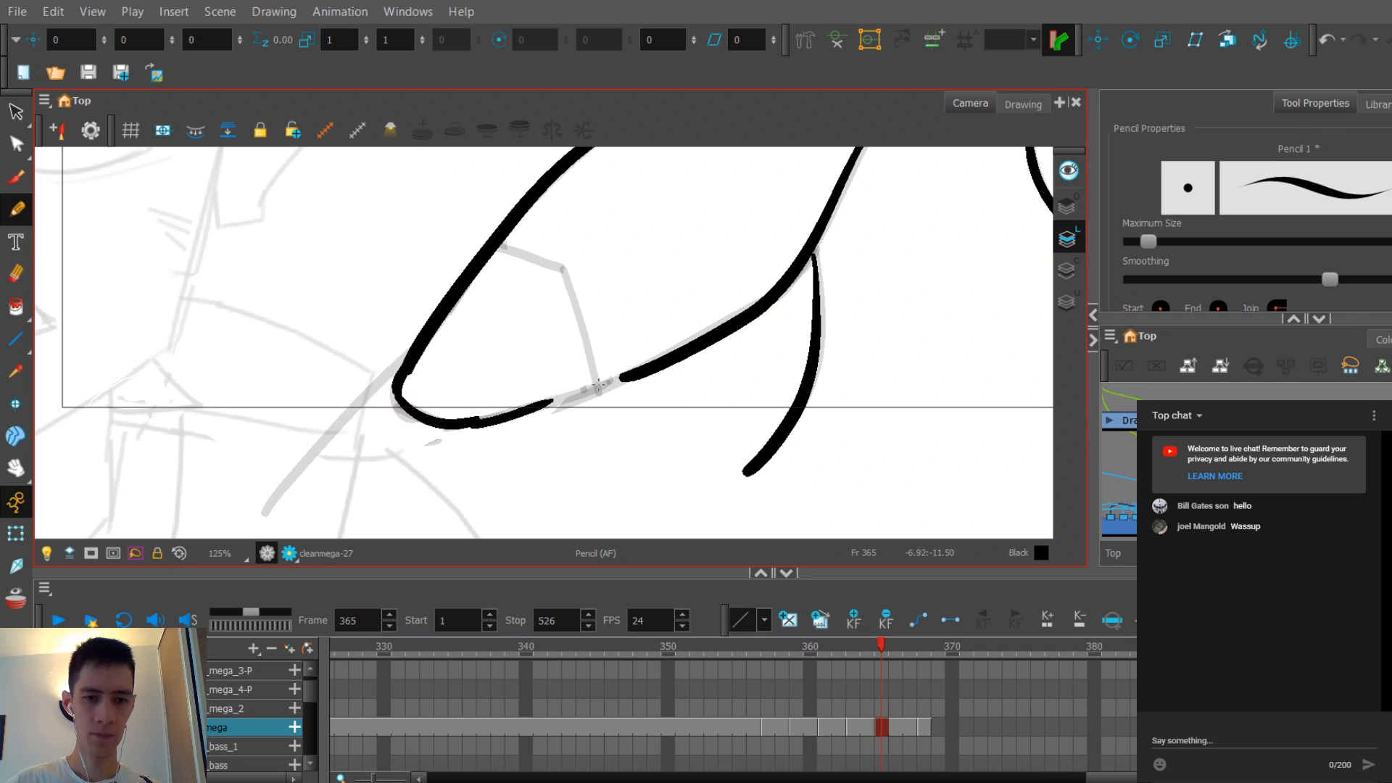
{"action": "key", "text": "ctrl+z"}
{"action": "left_click_drag", "start_coordinate": [466, 422], "coordinate": [667, 352]}
{"action": "key", "text": "ctrl+z"}
{"action": "key", "text": "ctrl+z"}
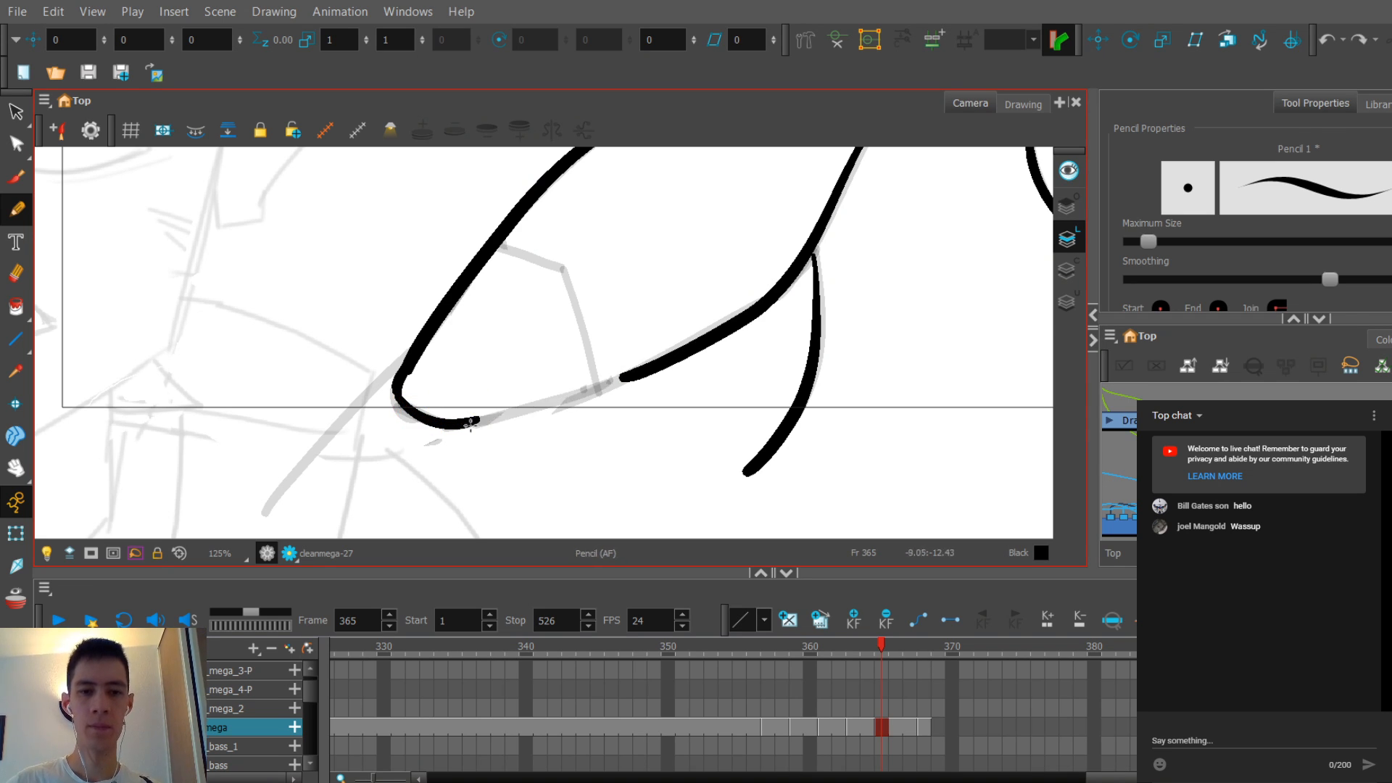
{"action": "left_click_drag", "start_coordinate": [466, 423], "coordinate": [652, 362]}
{"action": "key", "text": "ctrl+z"}
{"action": "left_click_drag", "start_coordinate": [466, 423], "coordinate": [652, 359]}
{"action": "key", "text": "ctrl+z"}
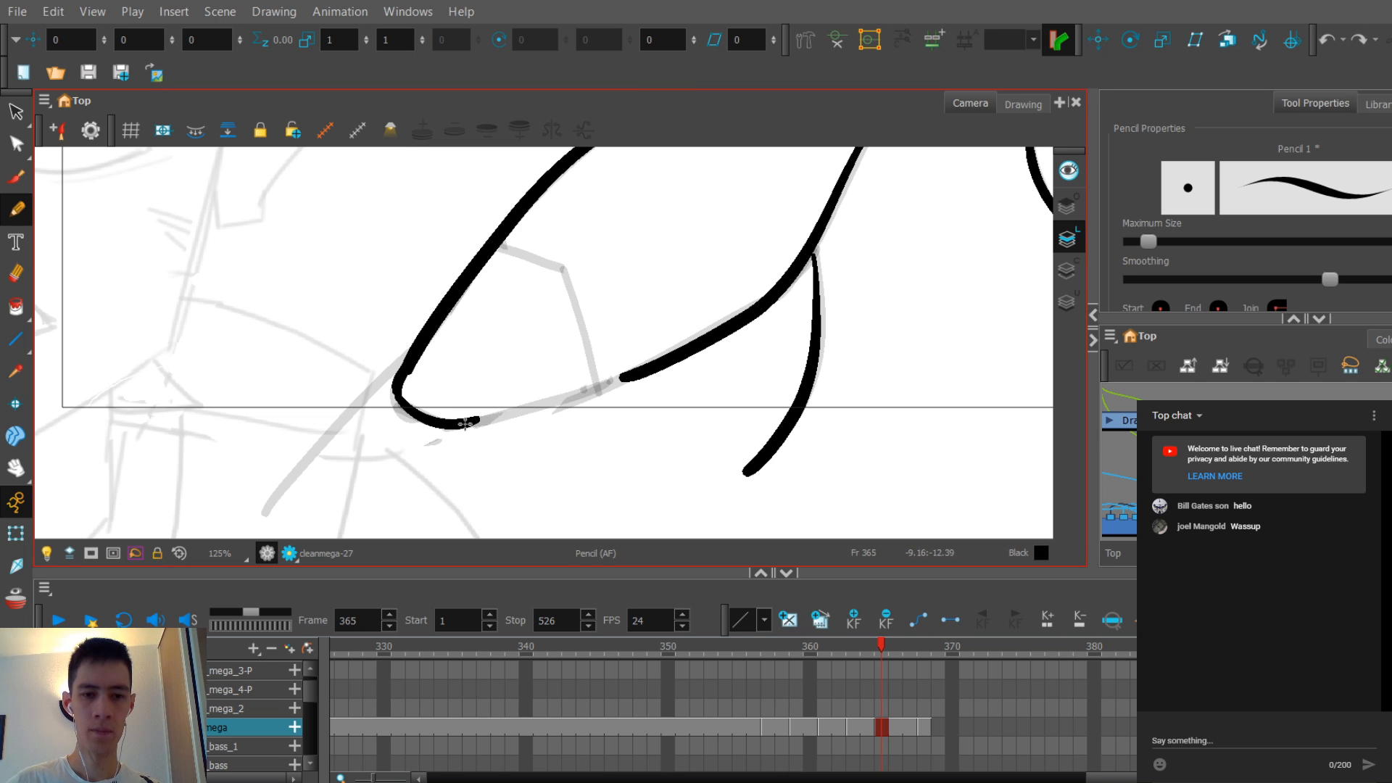
{"action": "left_click_drag", "start_coordinate": [466, 423], "coordinate": [624, 375]}
{"action": "key", "text": "ctrl+z"}
{"action": "left_click_drag", "start_coordinate": [468, 423], "coordinate": [631, 374]}
{"action": "key", "text": "1"}
{"action": "key", "text": "1"}
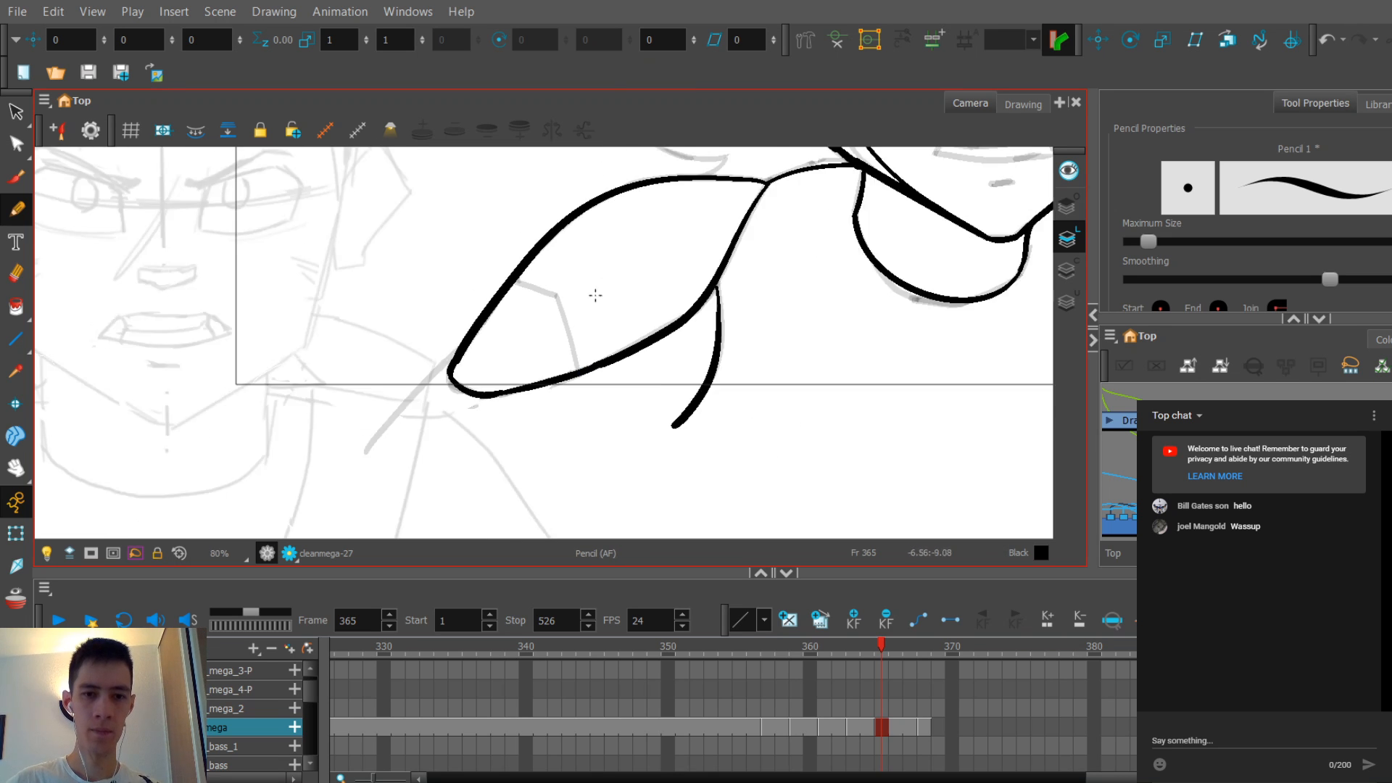
Step: Compare the left shoulder pad outline and its inner panel with the drawings on the preceding frames
{"action": "left_click_drag", "start_coordinate": [594, 295], "coordinate": [503, 366]}
{"action": "key", "text": "1"}
{"action": "key", "text": "."}
{"action": "key", "text": "2"}
{"action": "key", "text": "2"}
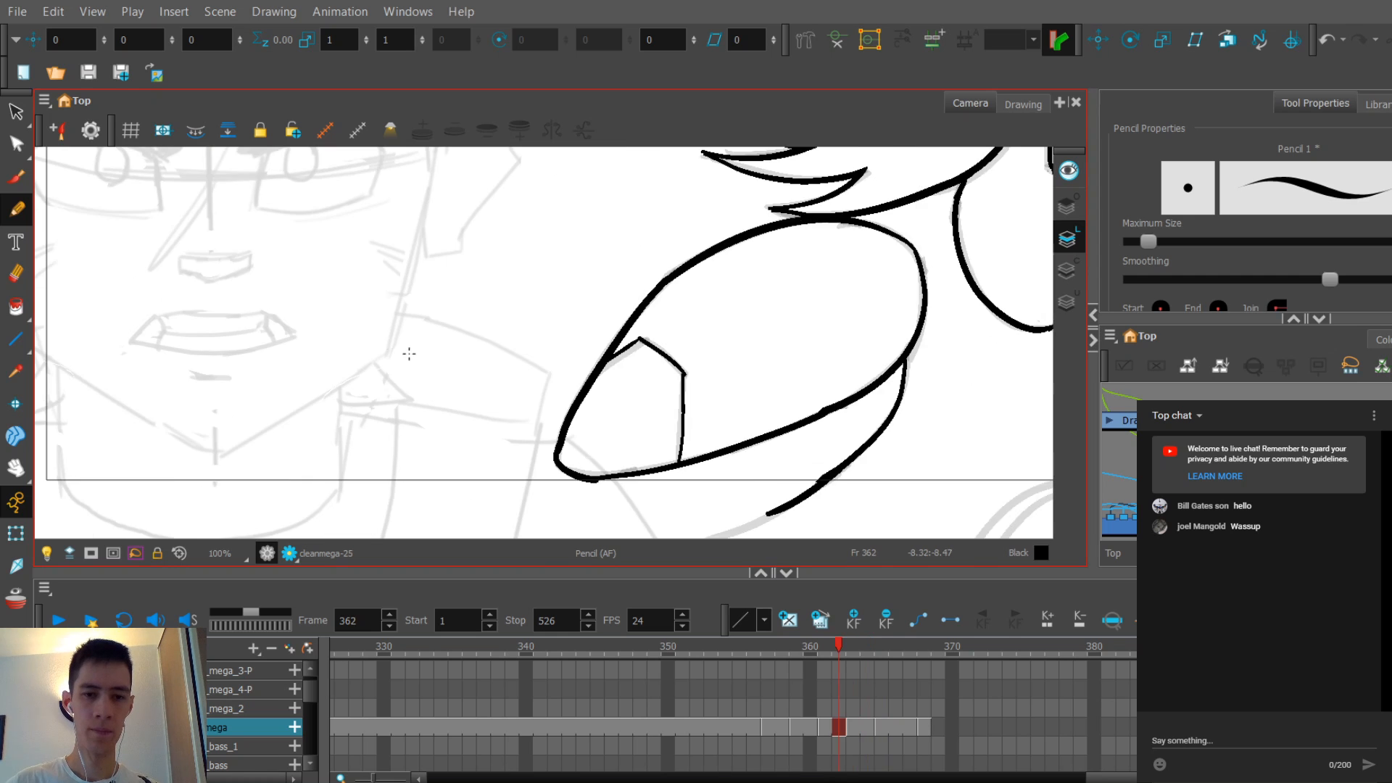
{"action": "key", "text": "2"}
{"action": "key", "text": "."}
{"action": "key", "text": "."}
{"action": "key", "text": "."}
{"action": "key", "text": "."}
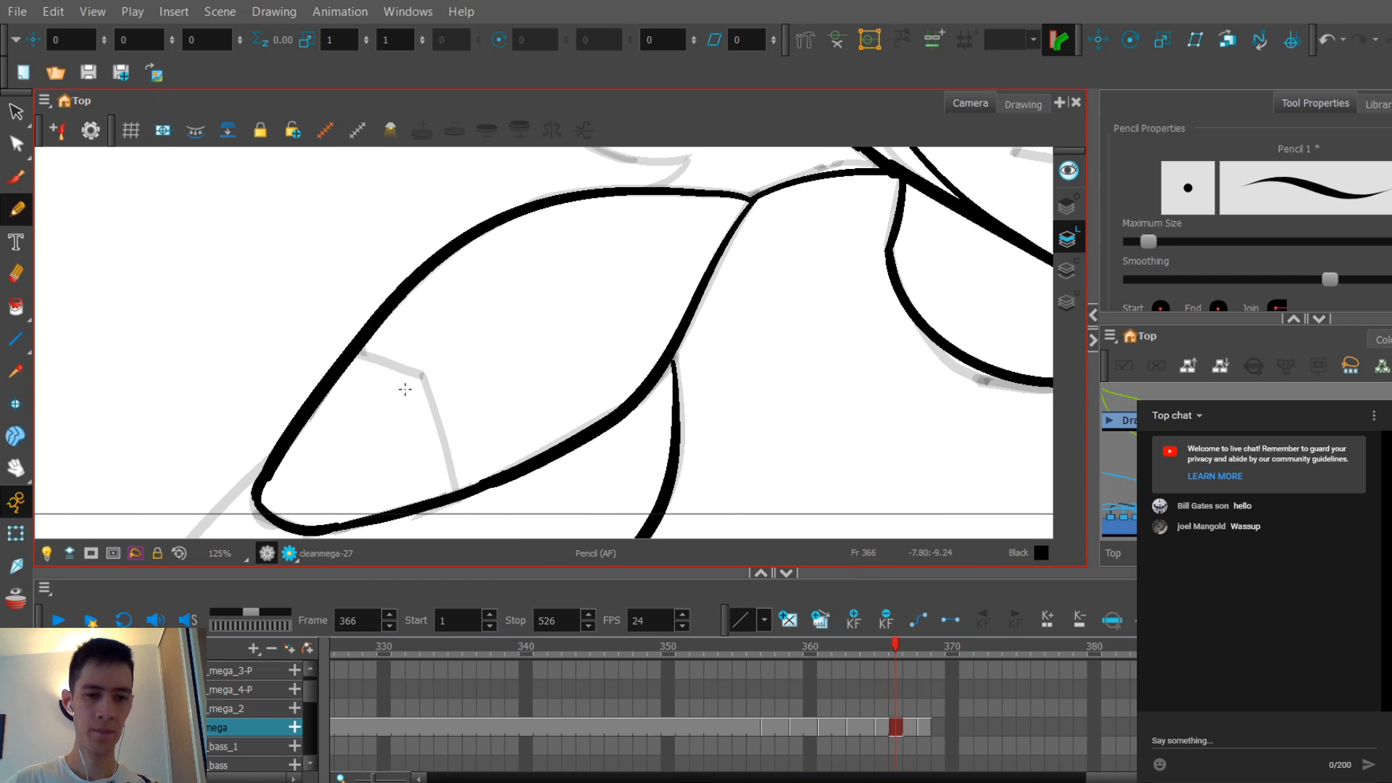
{"action": "key", "text": "."}
{"action": "key", "text": "."}
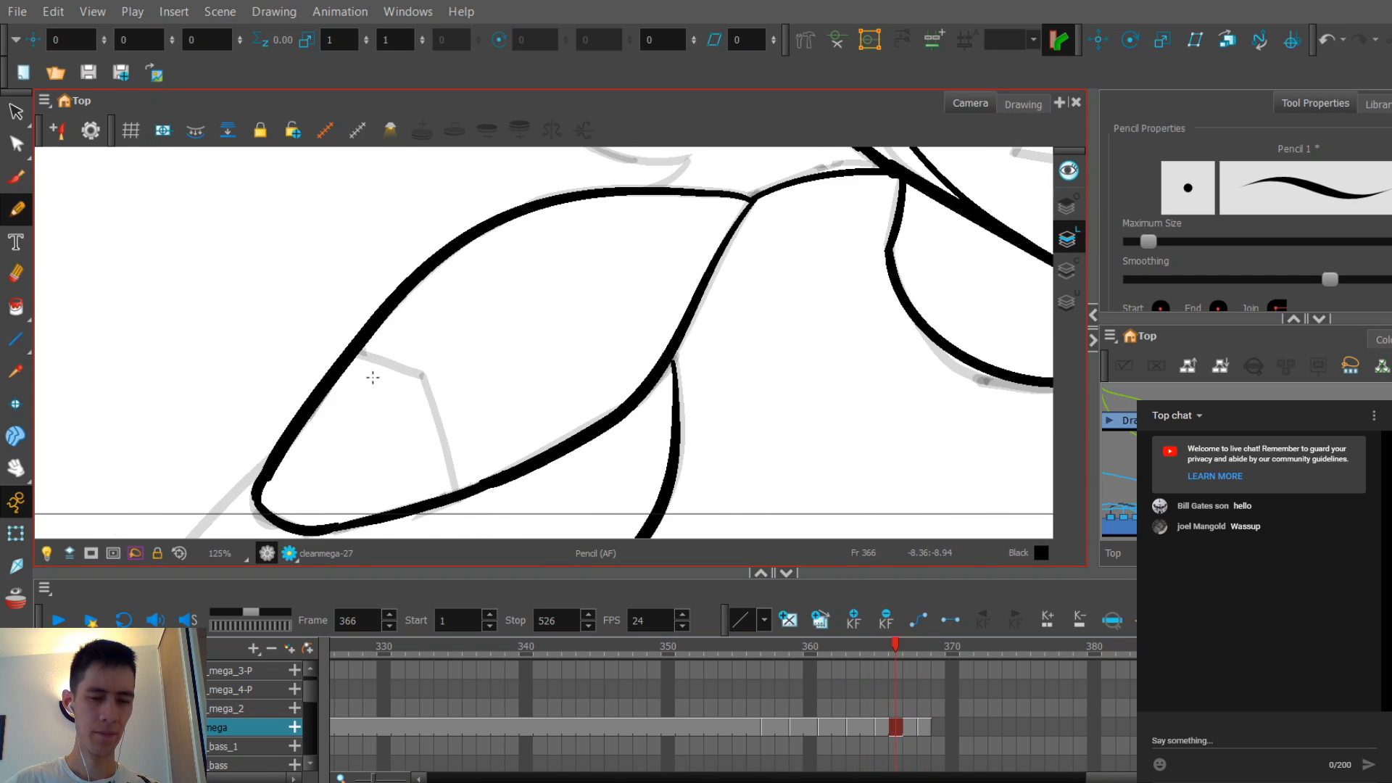
{"action": "key", "text": "."}
Step: Ink the short upper line of the left shoulder pad's panel on frame 365, redrawing it while checking it against the neighbouring frames
{"action": "mouse_move", "coordinate": [368, 356]}
{"action": "left_mouse_down"}
{"action": "mouse_move", "coordinate": [395, 385]}
{"action": "mouse_move", "coordinate": [433, 392]}
{"action": "left_mouse_up"}
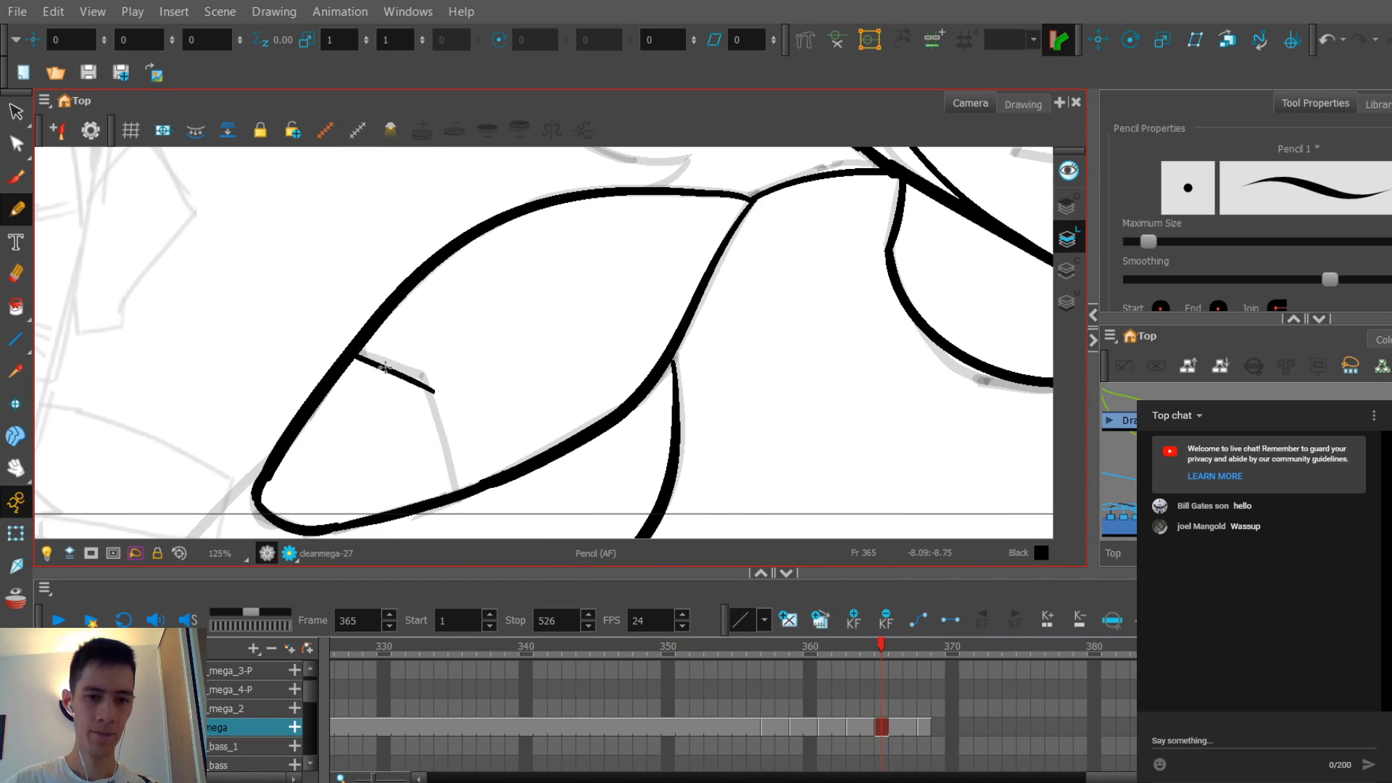
{"action": "key", "text": "comma"}
{"action": "key", "text": "period"}
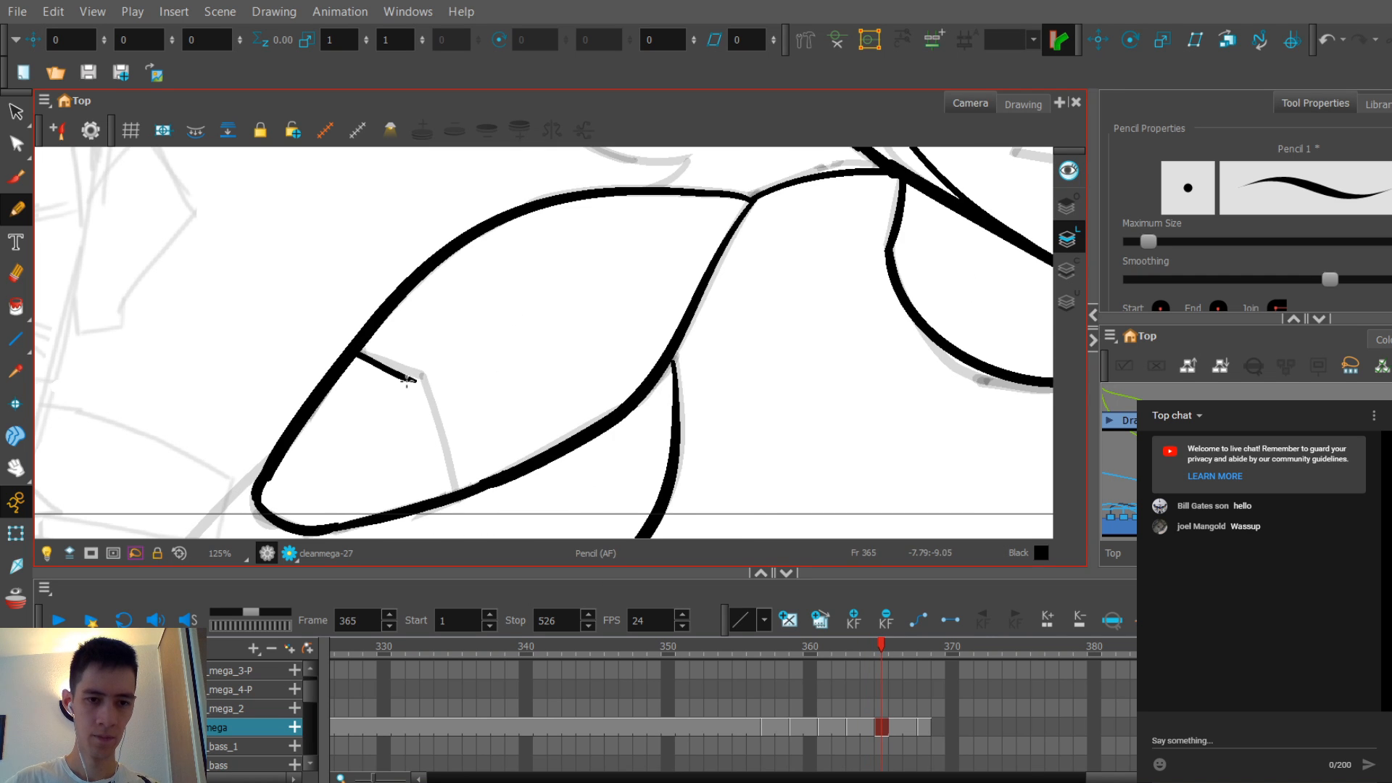
{"action": "key", "text": "comma"}
{"action": "key", "text": "period"}
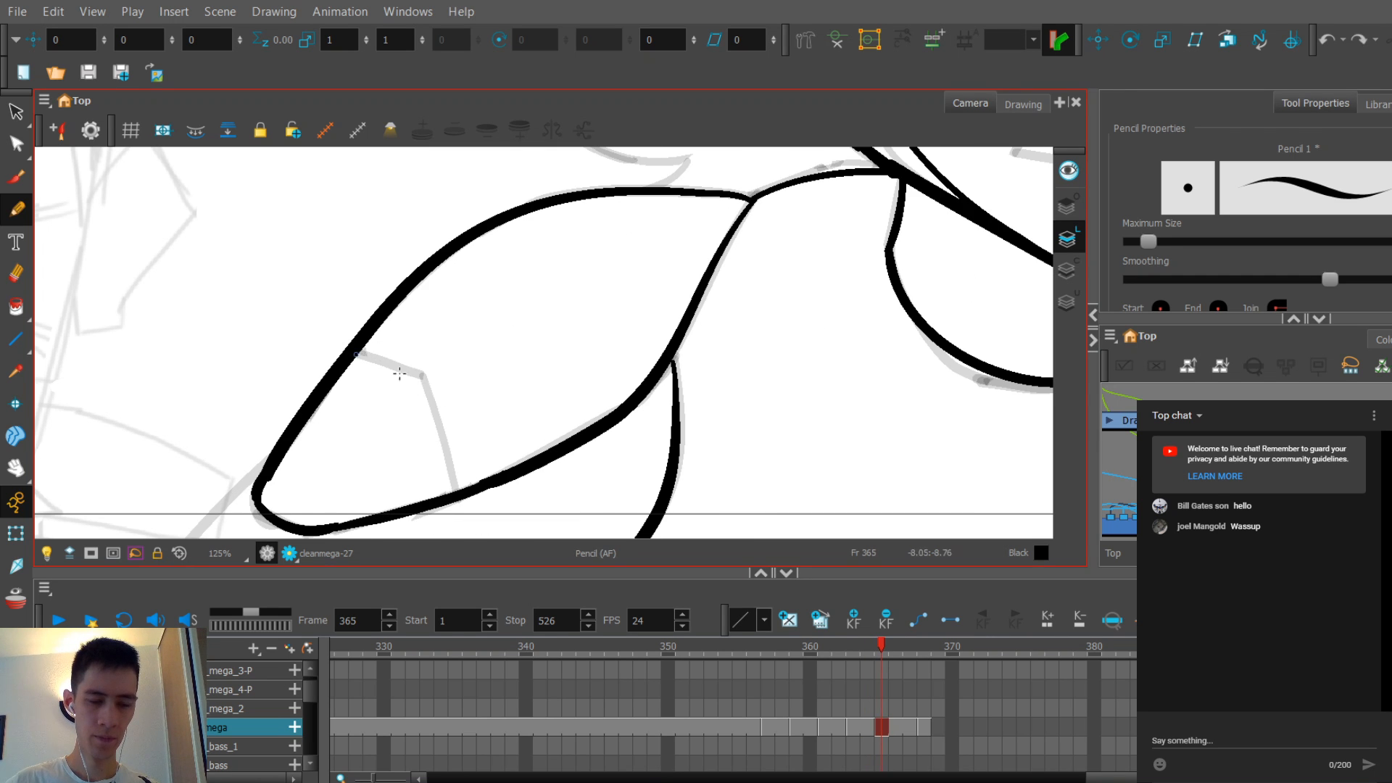
{"action": "key", "text": "comma"}
{"action": "mouse_move", "coordinate": [357, 353]}
{"action": "left_mouse_down"}
{"action": "mouse_move", "coordinate": [424, 390]}
{"action": "mouse_move", "coordinate": [457, 497]}
{"action": "left_mouse_up"}
{"action": "key", "text": "period"}
{"action": "key", "text": "comma"}
{"action": "key", "text": "period"}
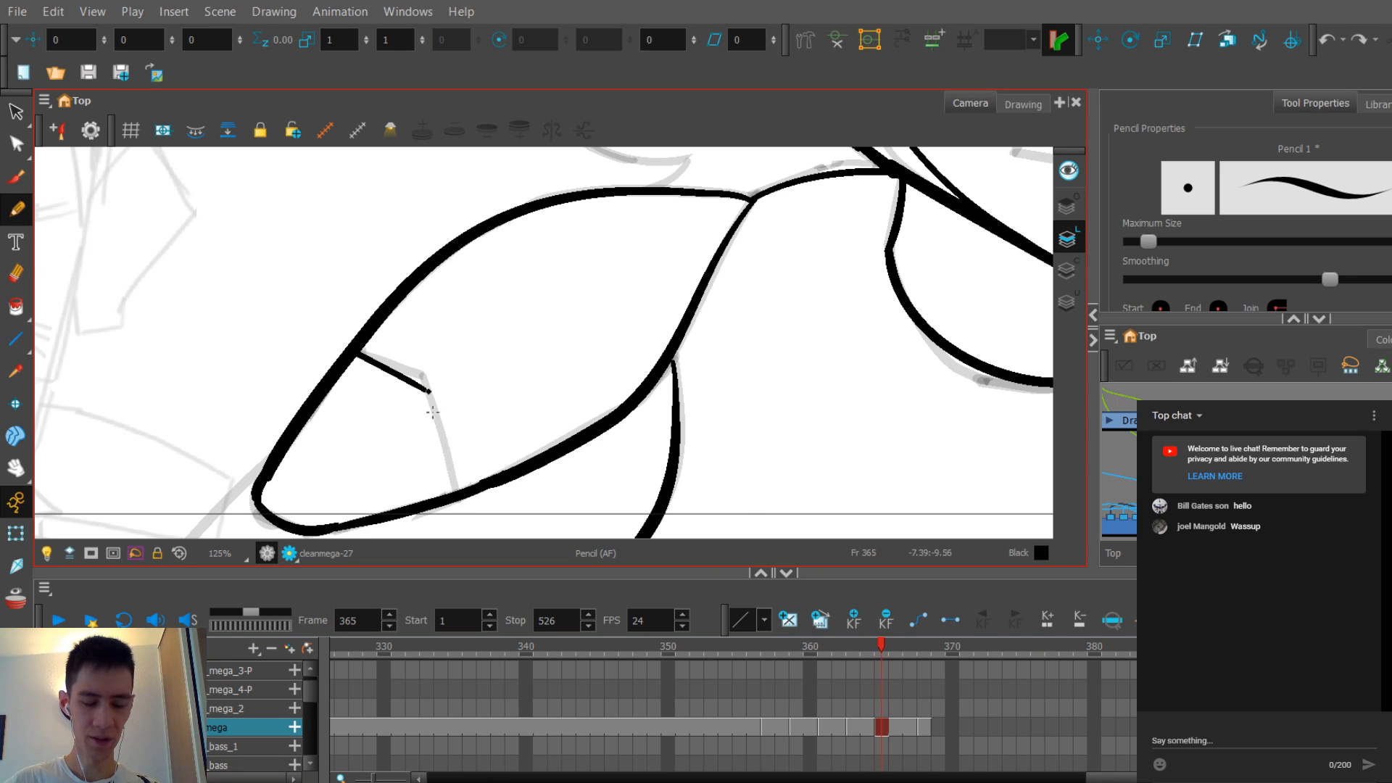
{"action": "key", "text": "comma"}
{"action": "key", "text": "period"}
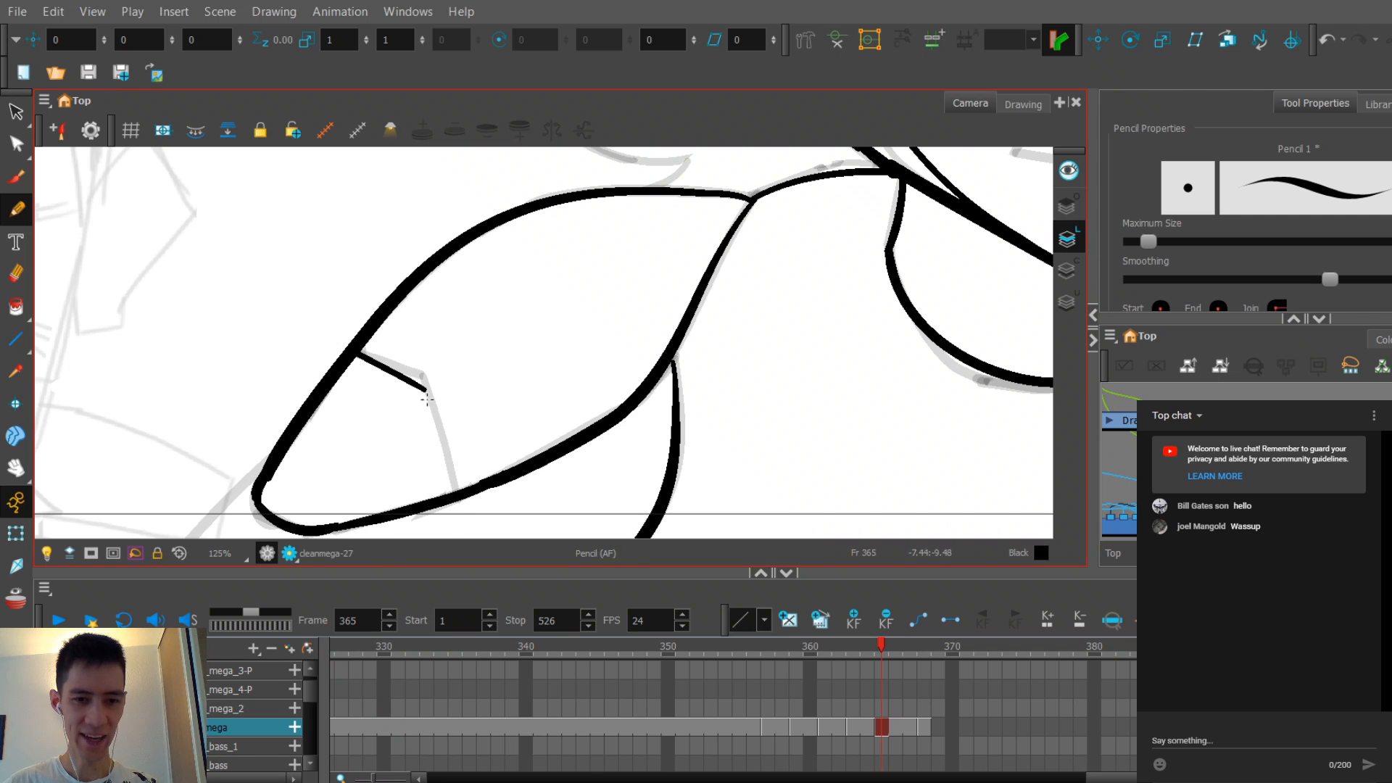
Step: Ink the panel's inner line from its corner down to the shoulder pad's bottom edge and remove the overshooting end
{"action": "key", "text": "ctrl+z"}
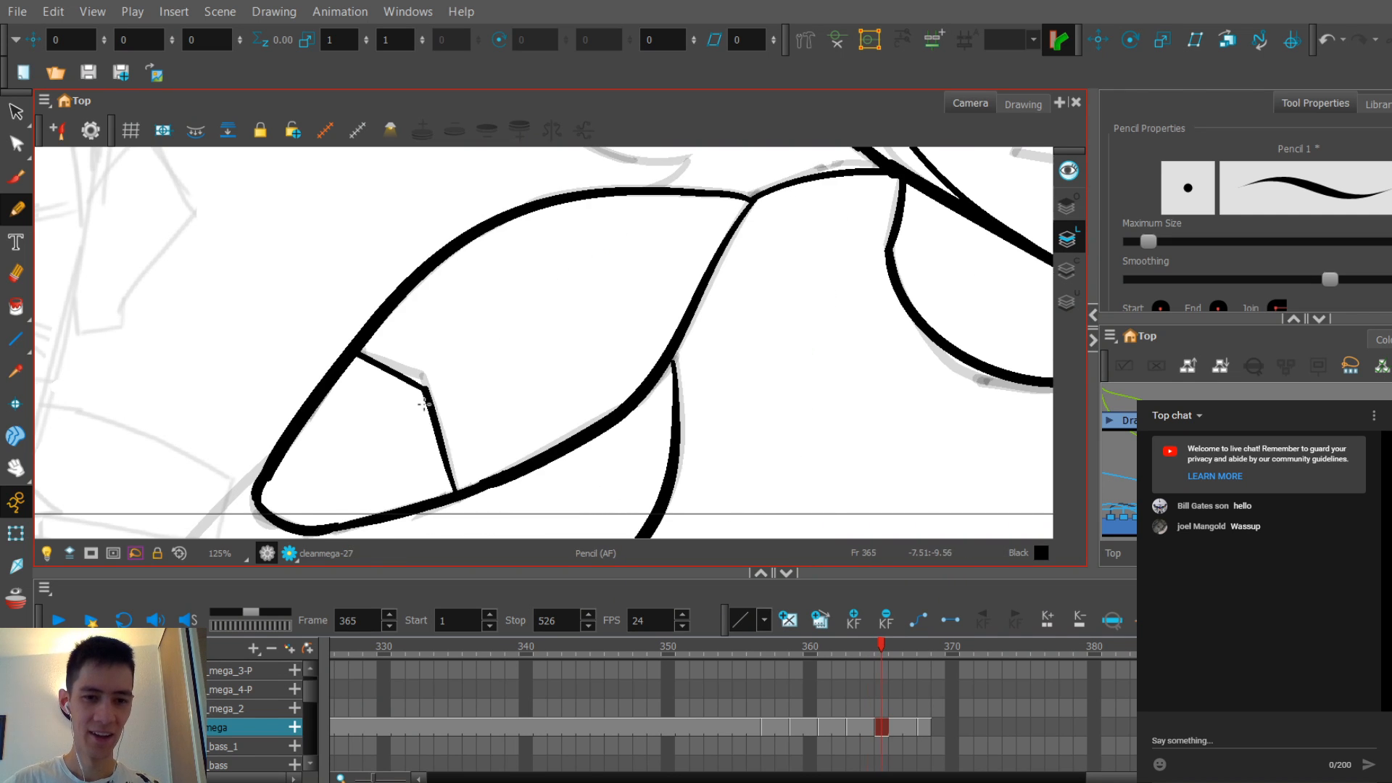
{"action": "key", "text": "ctrl+z"}
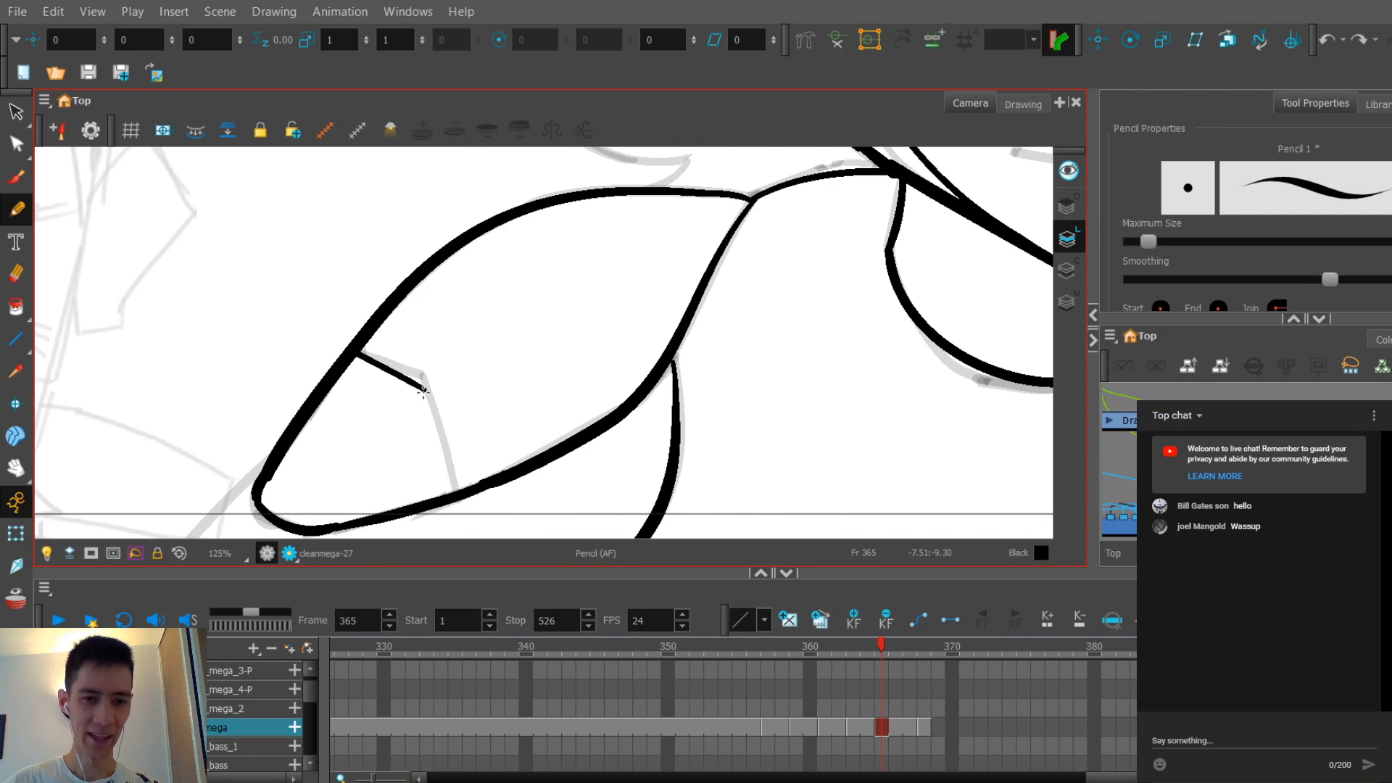
{"action": "key", "text": "ctrl+z"}
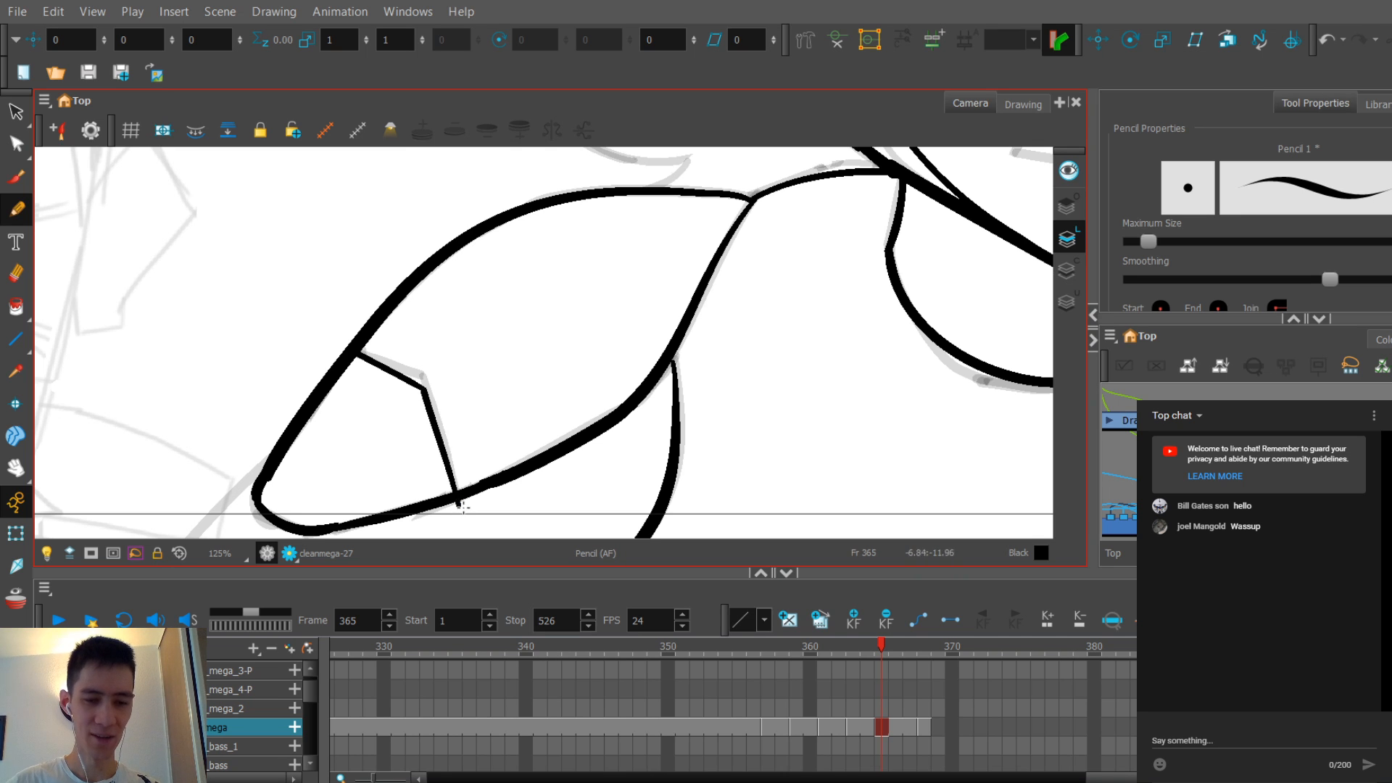
{"action": "scroll", "coordinate": [429, 446], "scroll_direction": "up", "scroll_amount": 1}
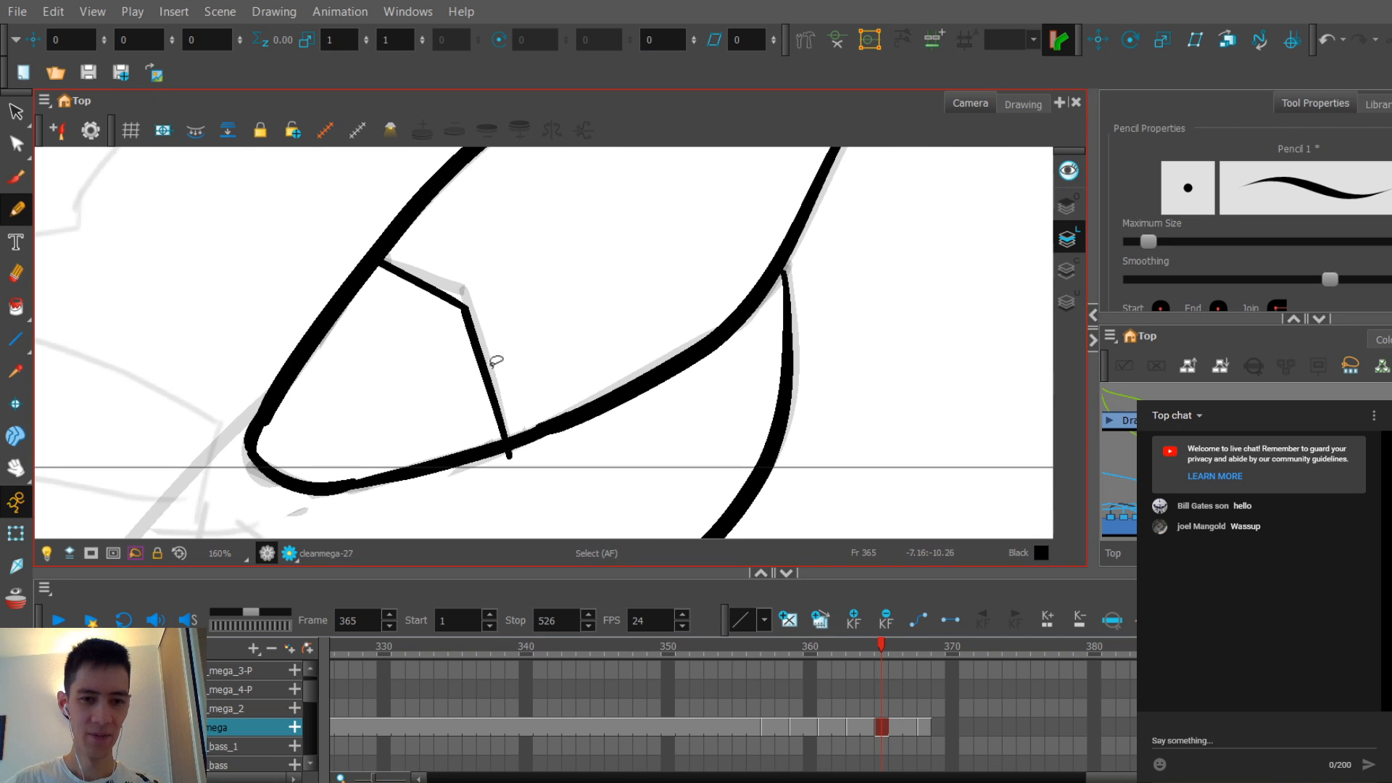
{"action": "left_click", "coordinate": [493, 377], "text": "ctrl"}
{"action": "scroll", "coordinate": [530, 481], "scroll_direction": "down", "scroll_amount": 2}
{"action": "scroll", "coordinate": [530, 482], "scroll_direction": "down", "scroll_amount": 2}
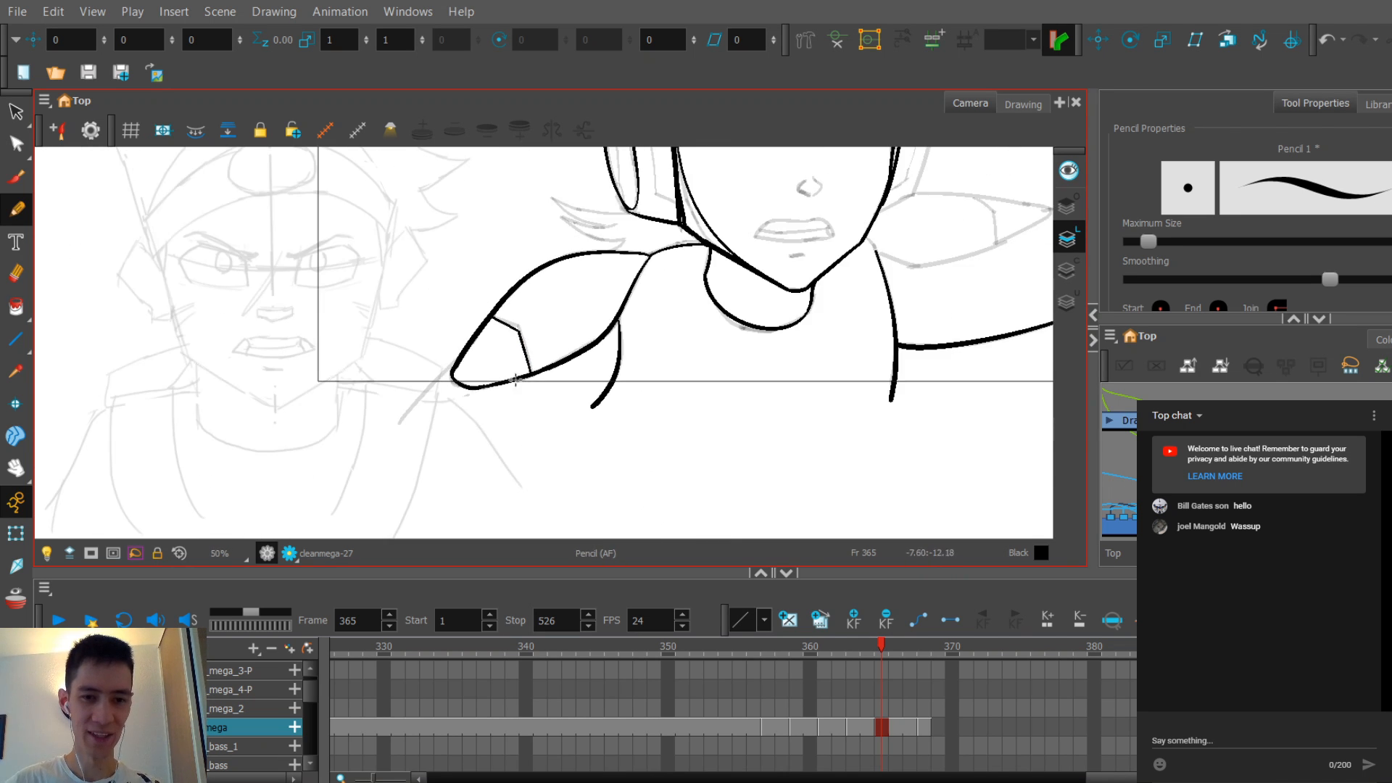
Step: Step through the rough sketches from frame 365 to 383 and back to examine the shoulder pad panels' shape across the movement
{"action": "key", "text": "period"}
{"action": "key", "text": "period"}
{"action": "key", "text": "period"}
{"action": "key", "text": "period"}
{"action": "key", "text": "period"}
{"action": "key", "text": "period"}
{"action": "key", "text": "period"}
{"action": "key", "text": "period"}
{"action": "key", "text": "period"}
{"action": "key", "text": "period"}
{"action": "key", "text": "period"}
{"action": "key", "text": "period"}
{"action": "key", "text": "period"}
{"action": "key", "text": "period"}
{"action": "key", "text": "period"}
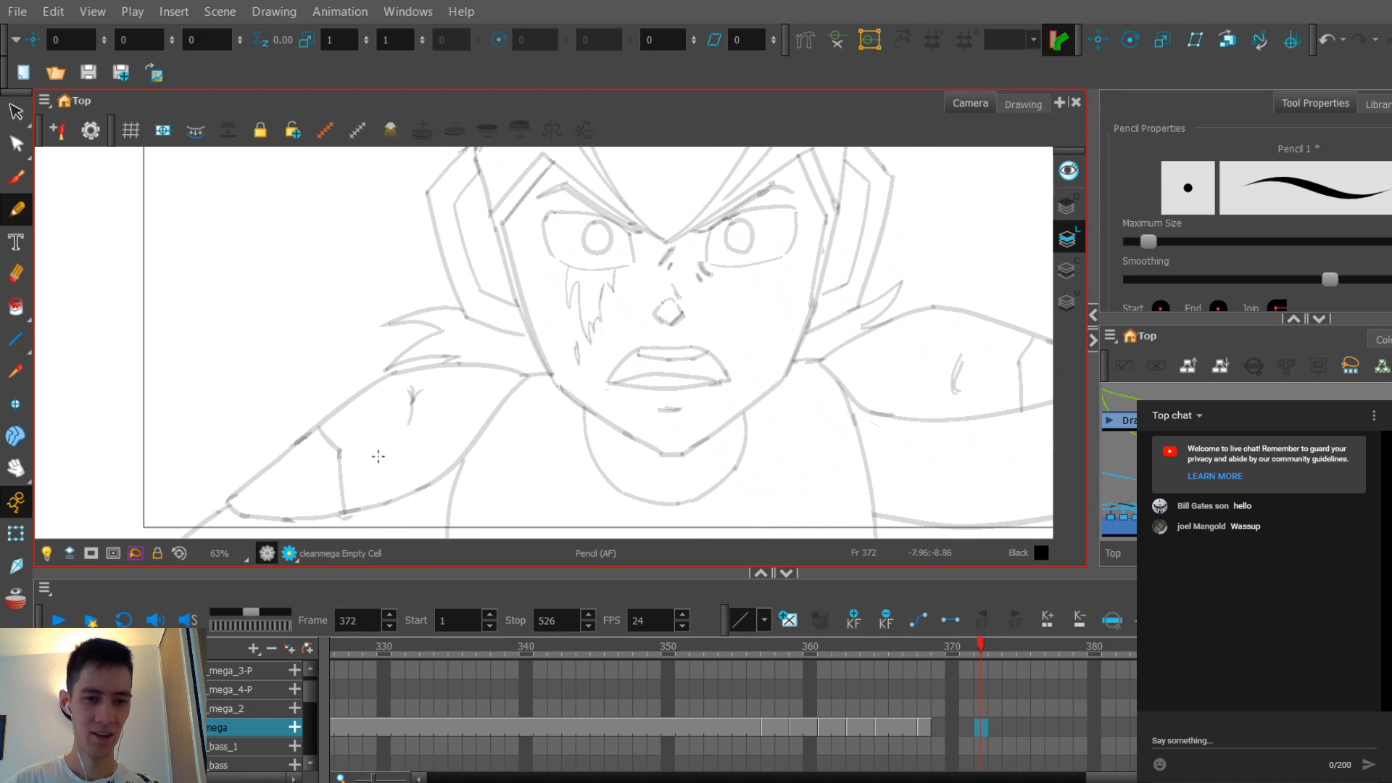
{"action": "key", "text": "period"}
{"action": "key", "text": "period"}
{"action": "key", "text": "period"}
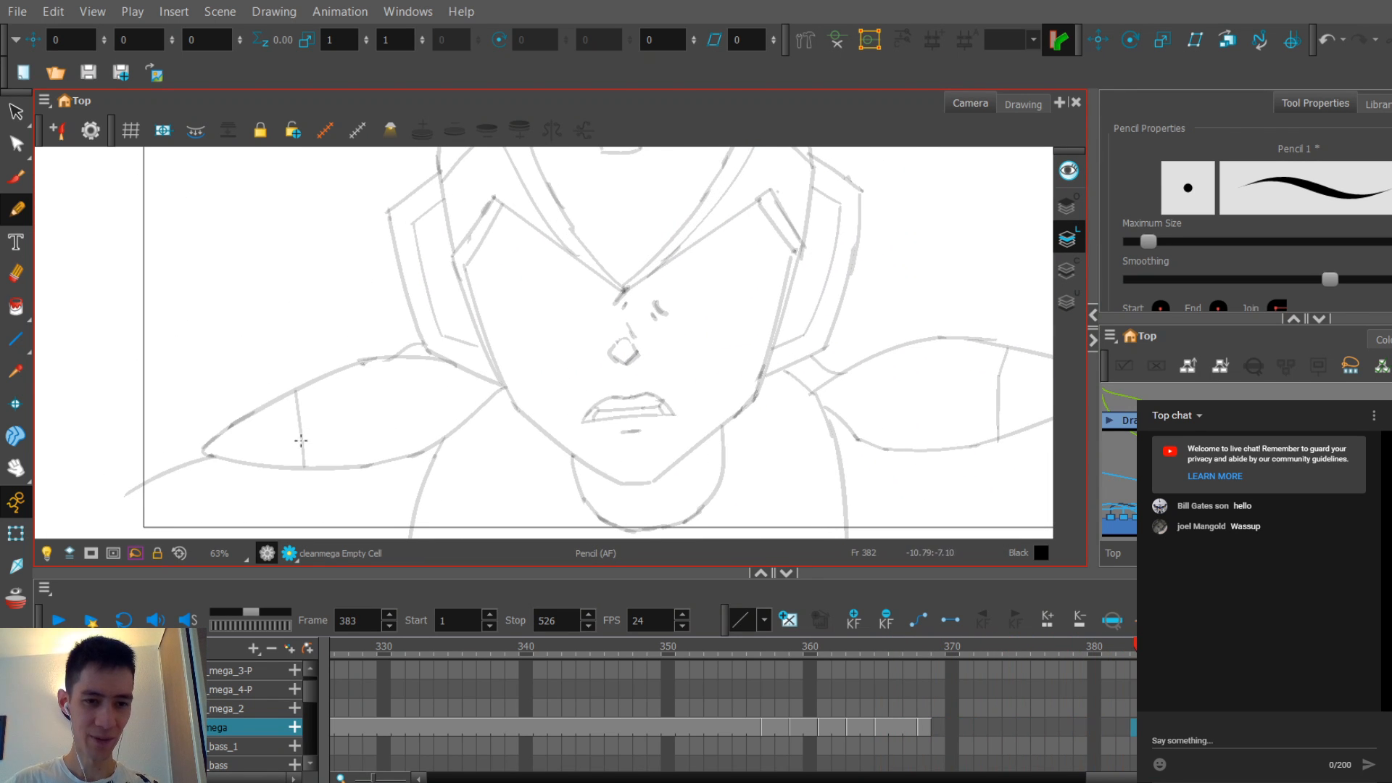
{"action": "key", "text": "comma"}
{"action": "key", "text": "comma"}
{"action": "key", "text": "comma"}
{"action": "key", "text": "comma"}
{"action": "key", "text": "comma"}
{"action": "key", "text": "comma"}
{"action": "key", "text": "comma"}
{"action": "key", "text": "comma"}
{"action": "key", "text": "comma"}
{"action": "key", "text": "comma"}
{"action": "key", "text": "comma"}
{"action": "key", "text": "comma"}
{"action": "key", "text": "comma"}
{"action": "key", "text": "comma"}
{"action": "key", "text": "comma"}
{"action": "key", "text": "comma"}
{"action": "key", "text": "comma"}
{"action": "key", "text": "comma"}
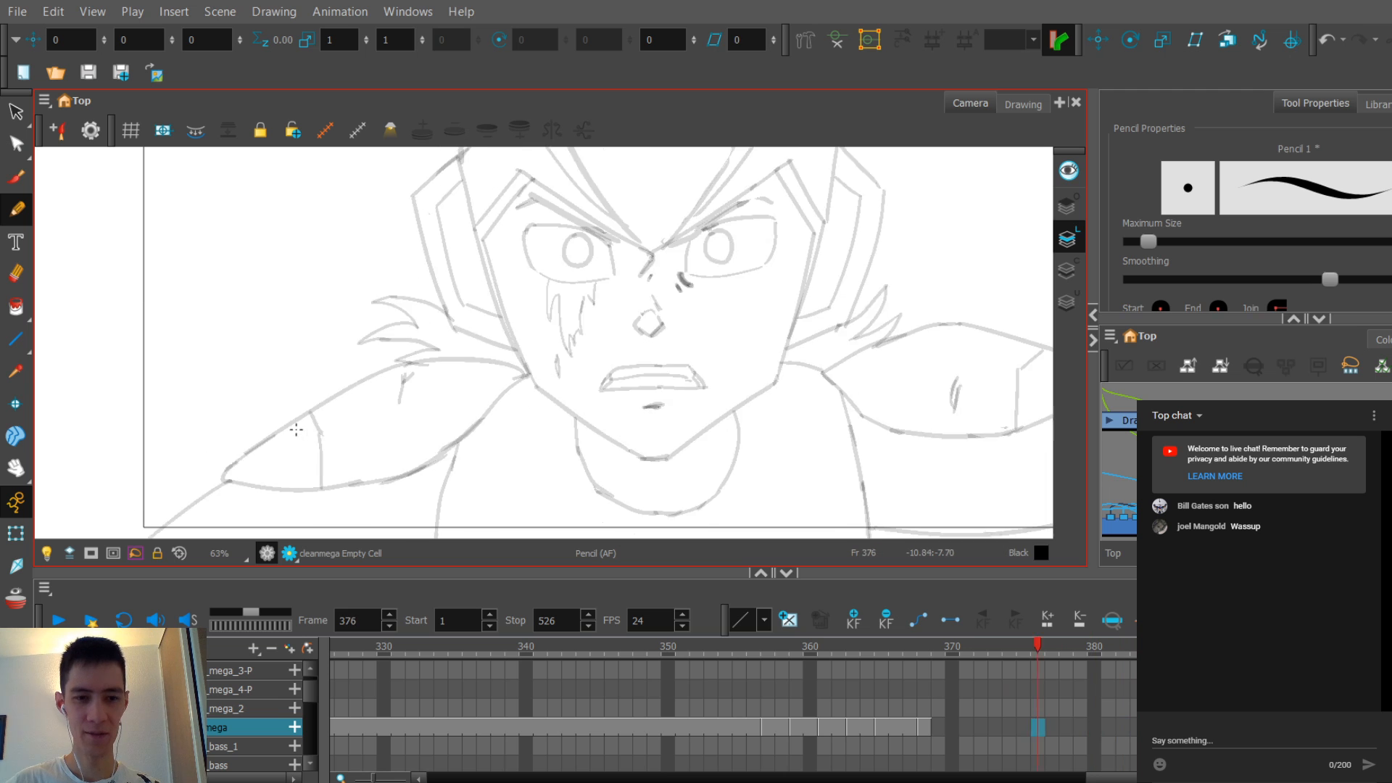
{"action": "key", "text": "period"}
{"action": "key", "text": "period"}
{"action": "key", "text": "period"}
{"action": "key", "text": "period"}
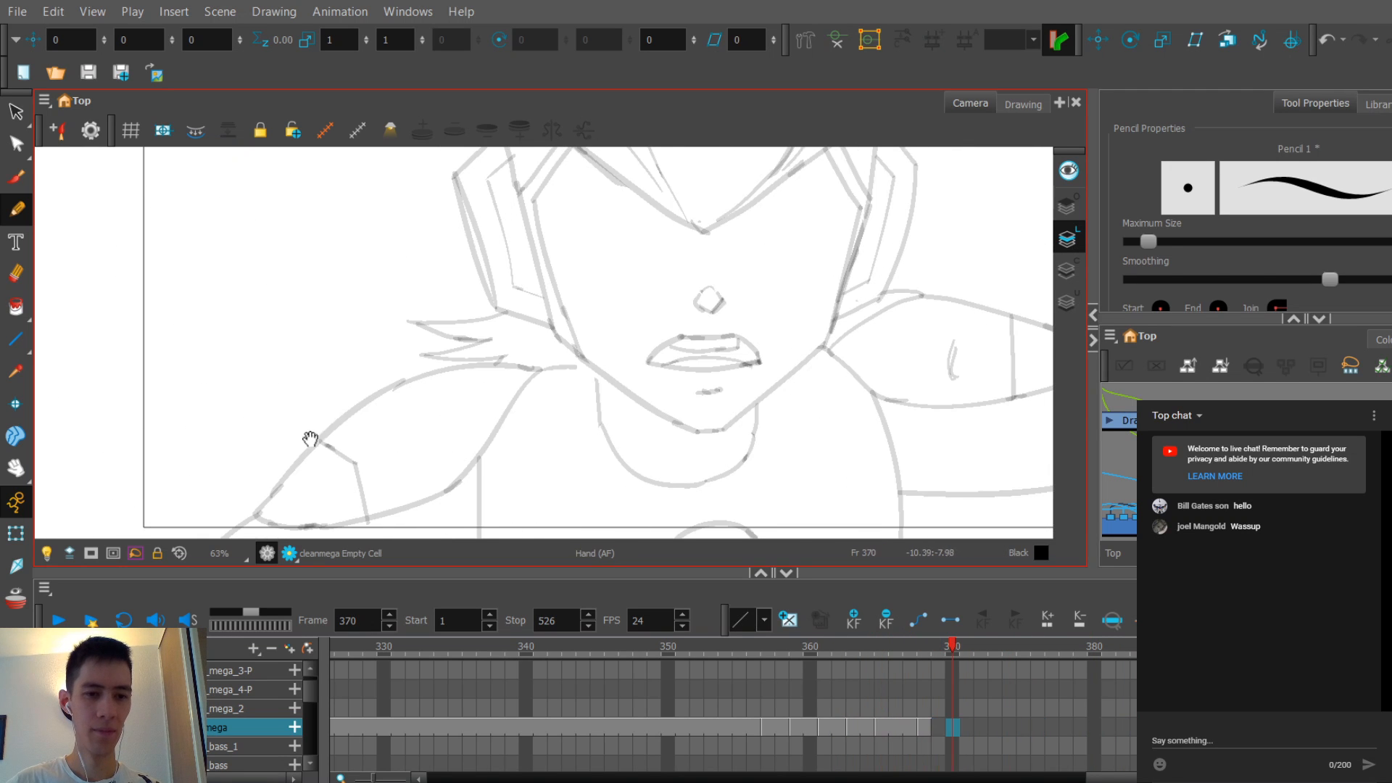
Step: Compare the inked left shoulder pad and its panel on frames 359 to 365
{"action": "key", "text": "comma"}
{"action": "key", "text": "comma"}
{"action": "key", "text": "comma"}
{"action": "key", "text": "comma"}
{"action": "key", "text": "comma"}
{"action": "key", "text": "comma"}
{"action": "key", "text": "comma"}
{"action": "key", "text": "comma"}
{"action": "key", "text": "comma"}
{"action": "key", "text": "comma"}
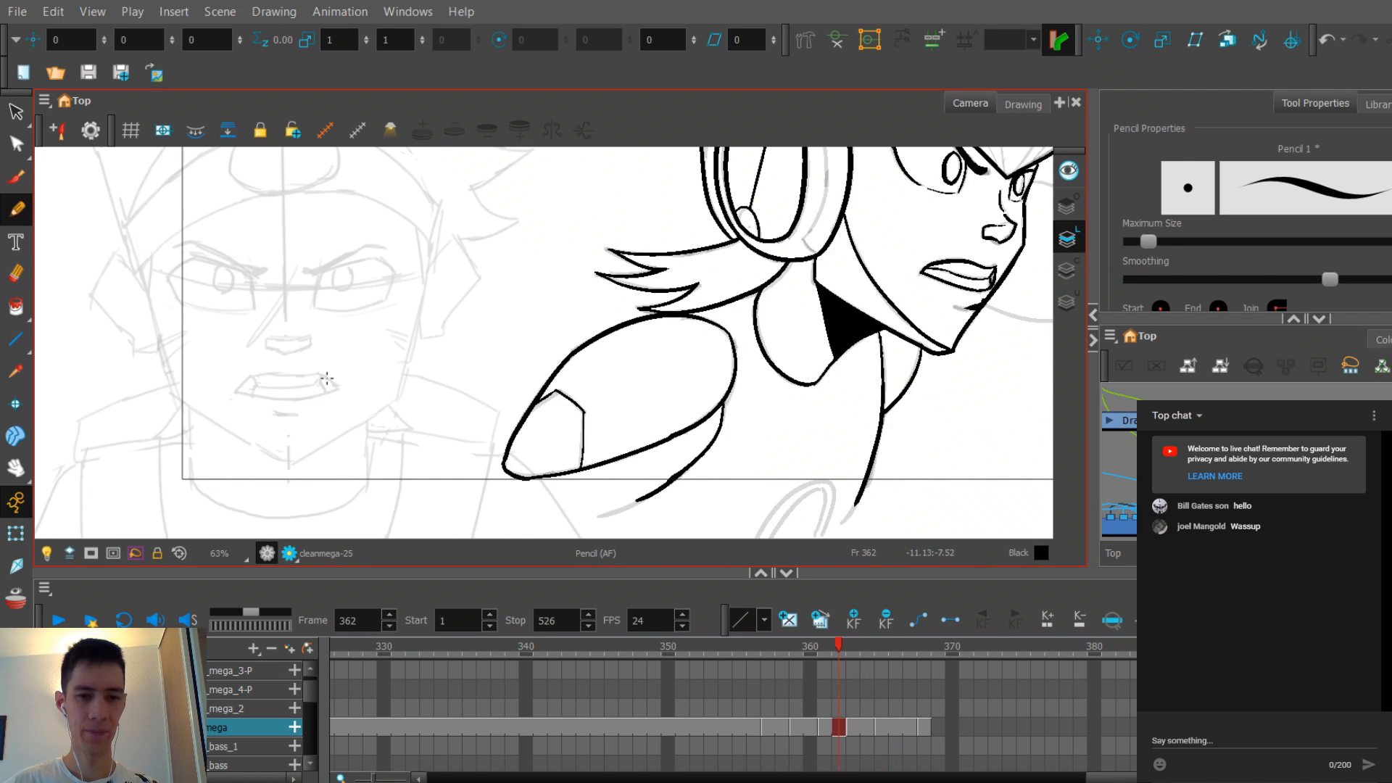
{"action": "scroll", "coordinate": [348, 334], "scroll_direction": "up", "scroll_amount": 2}
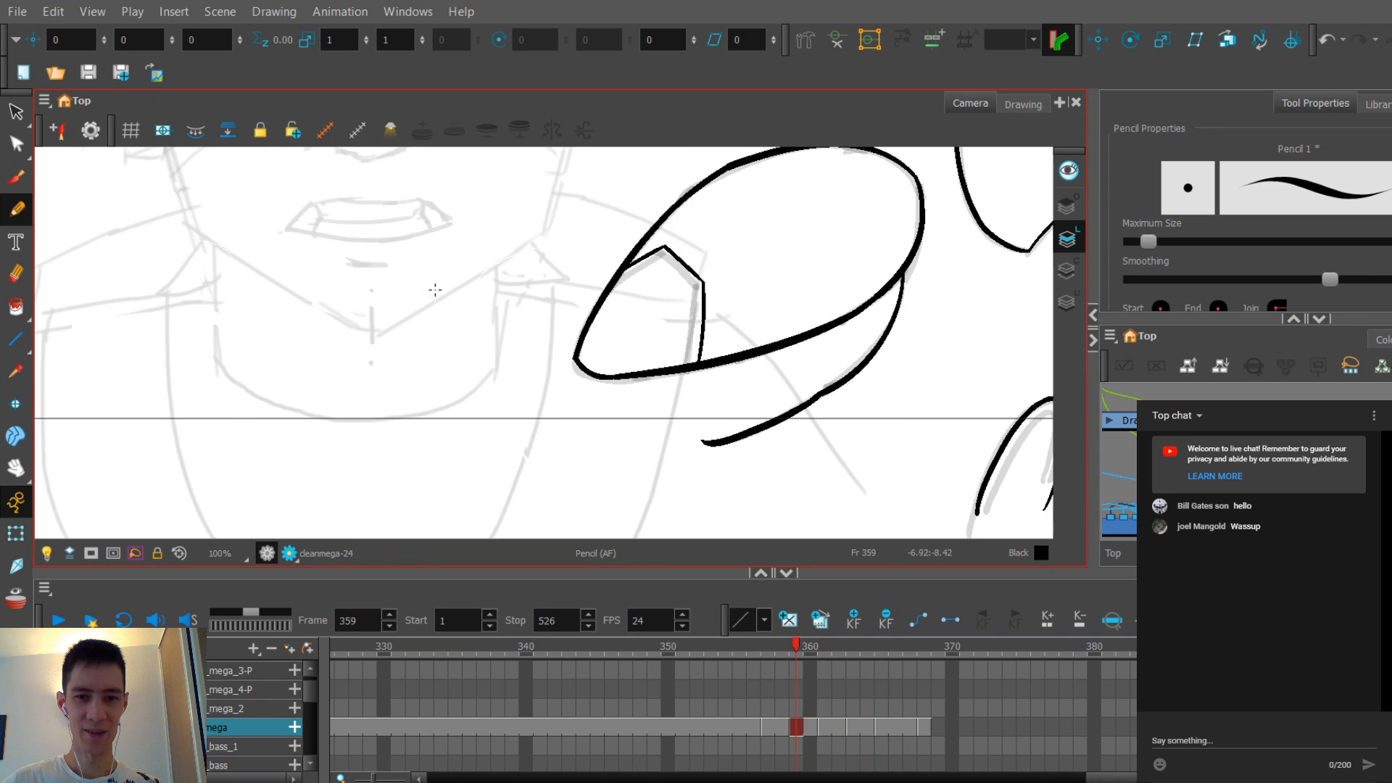
{"action": "key", "text": "period"}
{"action": "key", "text": "period"}
{"action": "key", "text": "period"}
{"action": "key", "text": "period"}
{"action": "key", "text": "period"}
{"action": "key", "text": "period"}
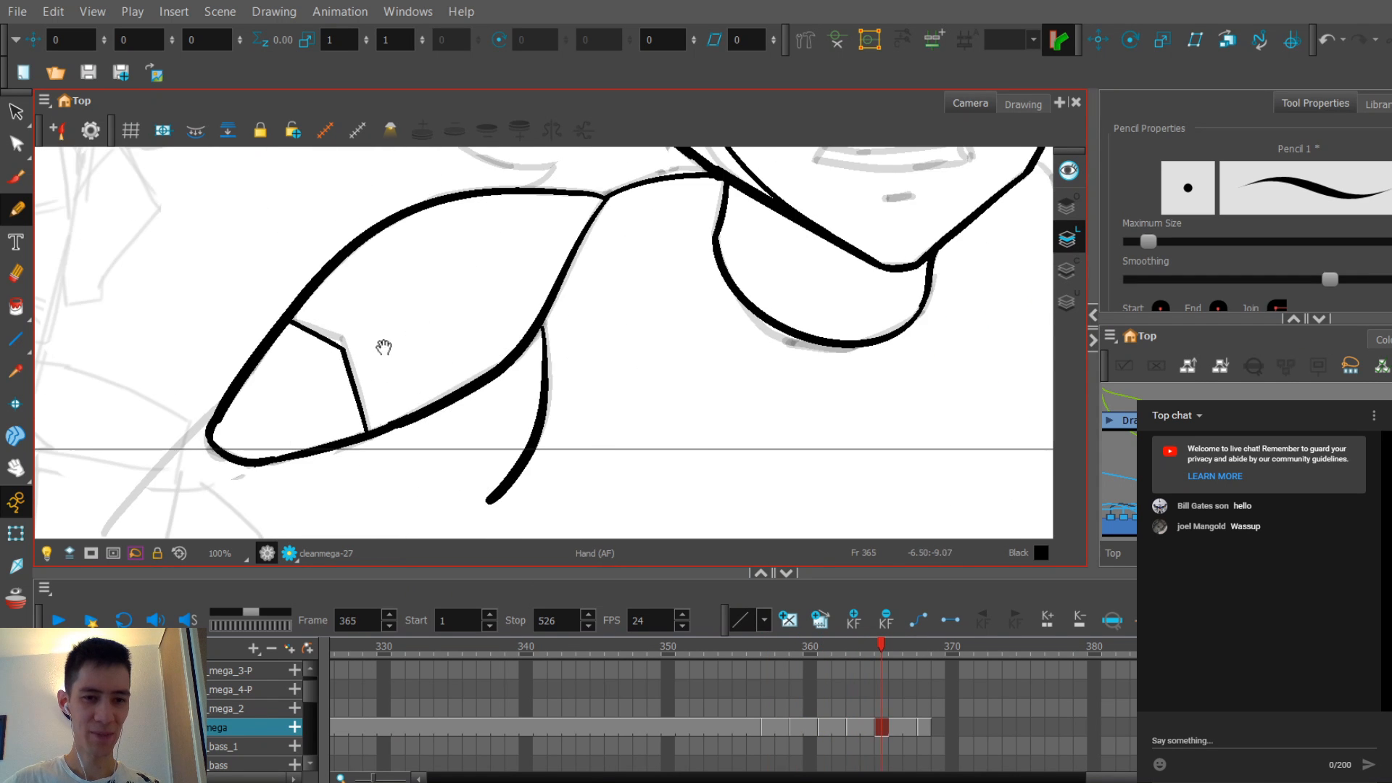
Step: Clean up the corner where the two panel lines meet on frame 365 and check it against the adjacent frames
{"action": "scroll", "coordinate": [382, 350], "scroll_direction": "up", "scroll_amount": 2}
{"action": "key", "text": "alt+s"}
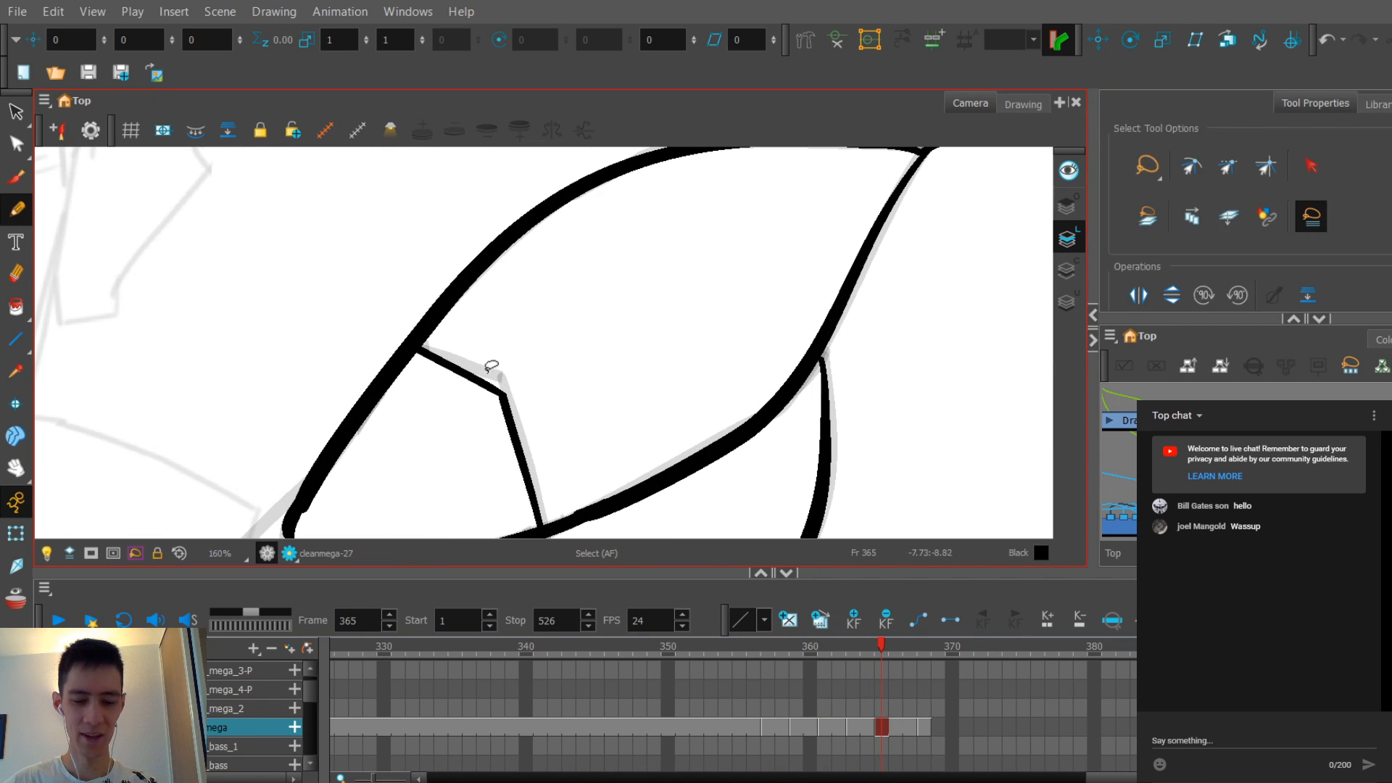
{"action": "left_click", "coordinate": [471, 378]}
{"action": "left_click_drag", "start_coordinate": [496, 406], "coordinate": [501, 403]}
{"action": "left_click_drag", "start_coordinate": [505, 437], "coordinate": [498, 366]}
{"action": "left_click", "coordinate": [512, 403]}
{"action": "left_click", "coordinate": [519, 308]}
{"action": "key", "text": "2"}
{"action": "key", "text": "2"}
{"action": "key", "text": "comma"}
{"action": "left_click_drag", "start_coordinate": [524, 305], "coordinate": [500, 249]}
{"action": "key", "text": "period"}
{"action": "scroll", "coordinate": [500, 329], "scroll_direction": "up", "scroll_amount": 1}
{"action": "key", "text": "period"}
{"action": "left_click_drag", "start_coordinate": [475, 300], "coordinate": [442, 360]}
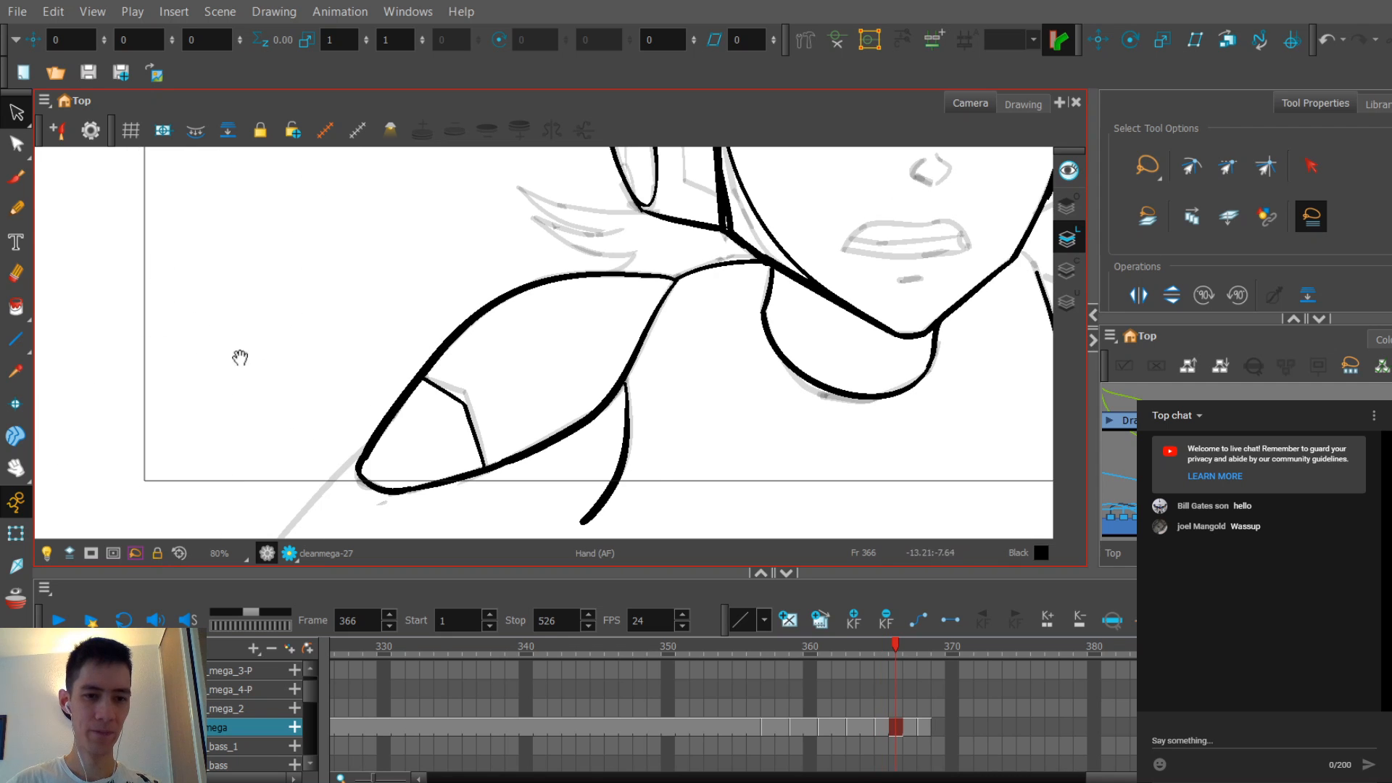
Step: Ink the arm's outer line on frame 365, running from the left shoulder pad's lower tip down past the camera frame
{"action": "left_click_drag", "start_coordinate": [239, 357], "coordinate": [293, 340]}
{"action": "left_click", "coordinate": [16, 208]}
{"action": "key", "text": "comma"}
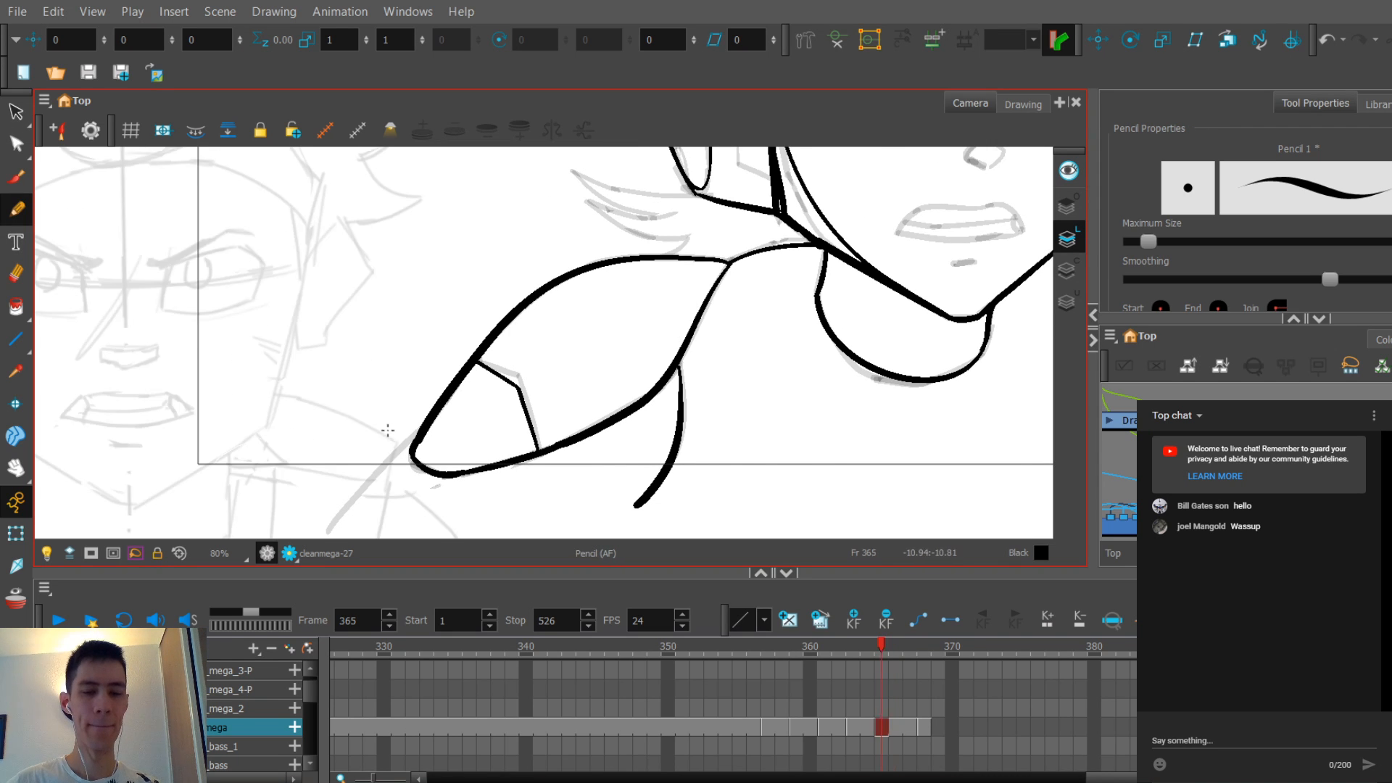
{"action": "key", "text": "comma"}
{"action": "key", "text": "period"}
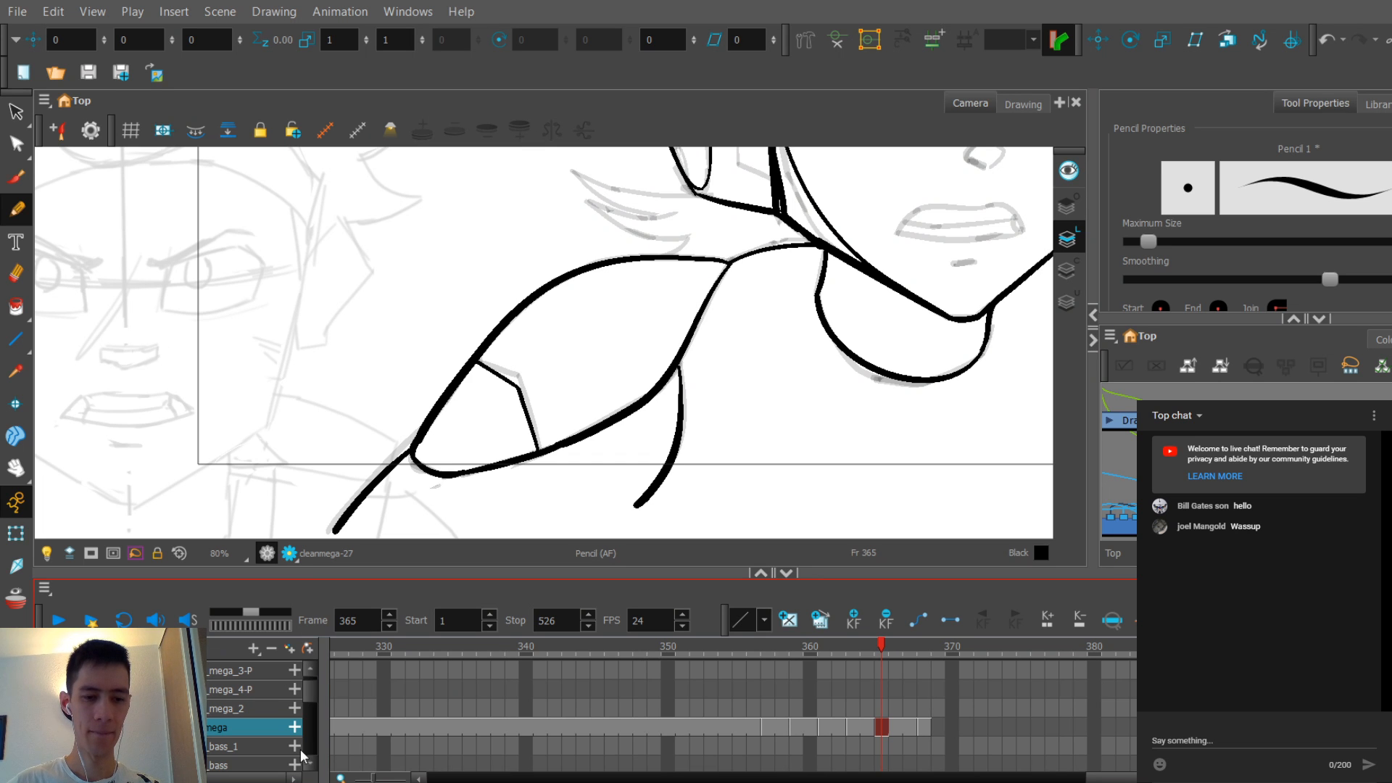
{"action": "scroll", "coordinate": [379, 413], "scroll_direction": "down", "scroll_amount": 3}
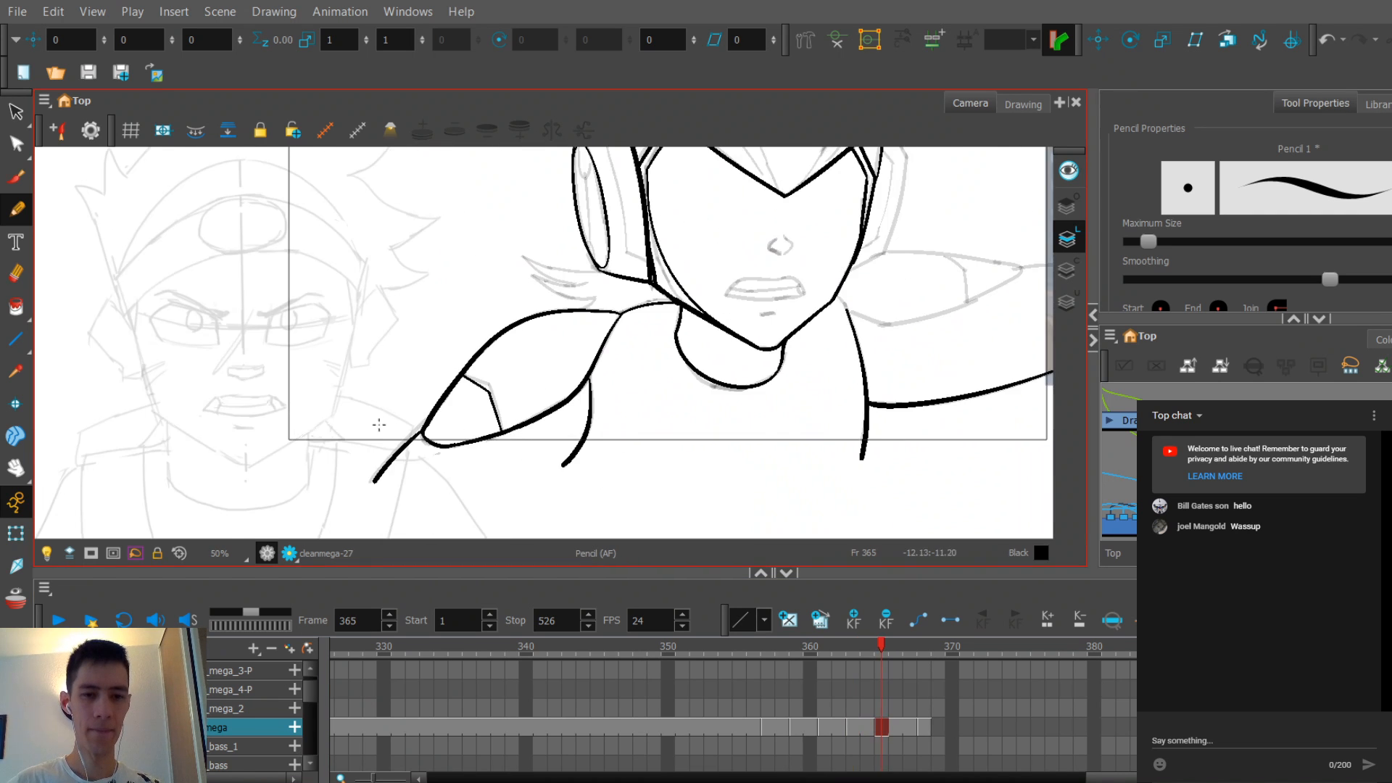
Step: Flip between frames 359 and 365 to examine how the inked head, shoulder pad and arm lines move together
{"action": "left_click_drag", "start_coordinate": [426, 383], "coordinate": [317, 435]}
{"action": "key", "text": "1"}
{"action": "key", "text": "f"}
{"action": "key", "text": "g"}
{"action": "left_click_drag", "start_coordinate": [512, 359], "coordinate": [387, 391]}
{"action": "key", "text": "g"}
{"action": "key", "text": "f"}
{"action": "key", "text": "f"}
{"action": "key", "text": "f"}
{"action": "key", "text": "f"}
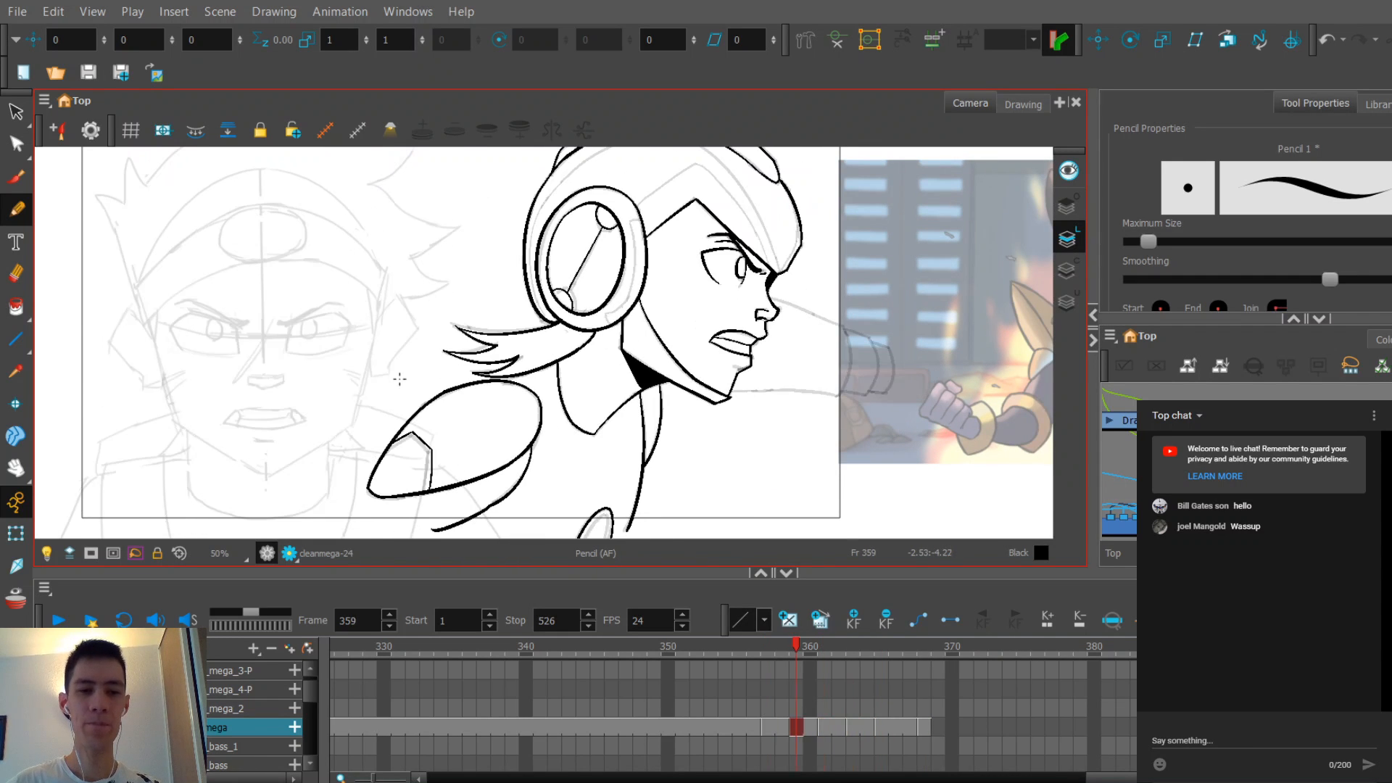
{"action": "key", "text": "g"}
{"action": "key", "text": "g"}
{"action": "key", "text": "g"}
{"action": "key", "text": "g"}
{"action": "key", "text": "f"}
{"action": "key", "text": "f"}
{"action": "key", "text": "f"}
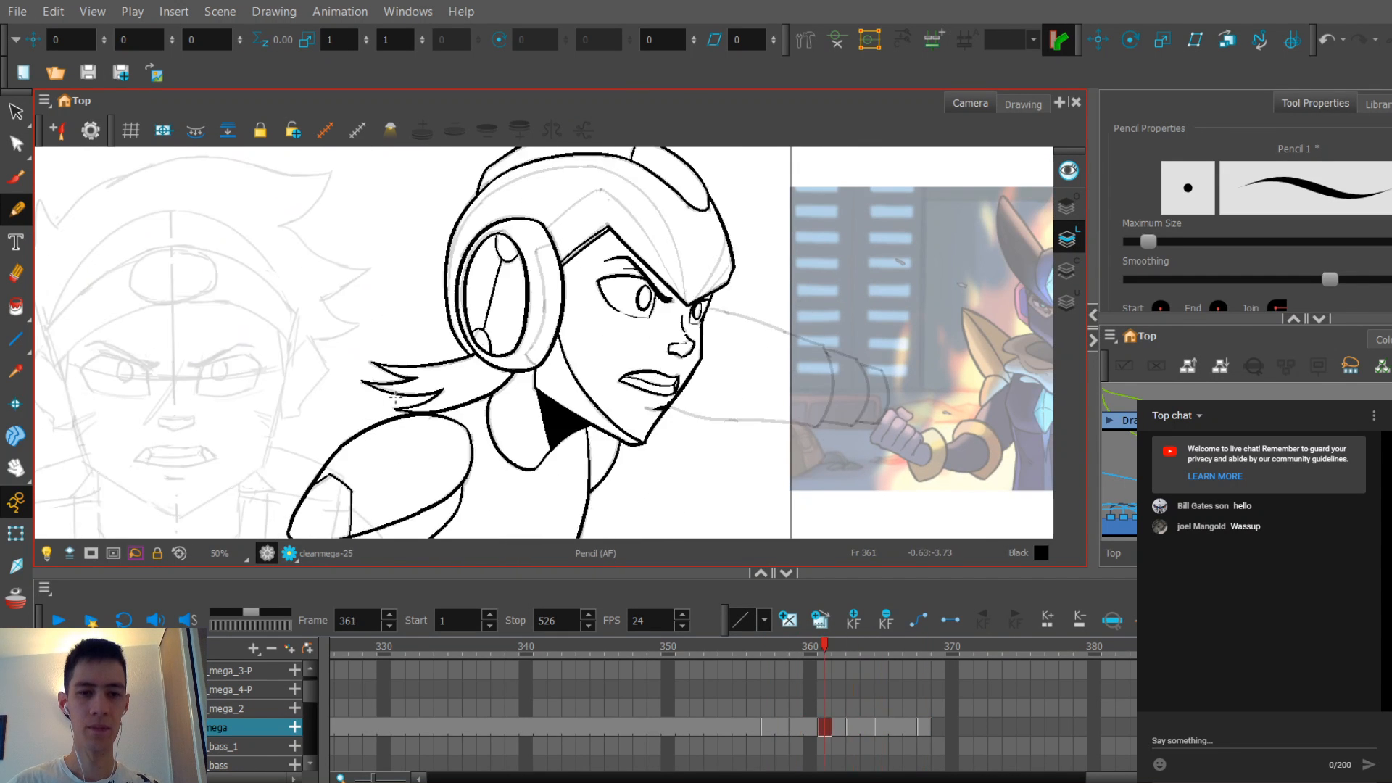
{"action": "key", "text": "g"}
{"action": "key", "text": "g"}
{"action": "mouse_move", "coordinate": [442, 385]}
{"action": "left_mouse_down"}
{"action": "mouse_move", "coordinate": [445, 350]}
{"action": "mouse_move", "coordinate": [405, 383]}
{"action": "left_mouse_up"}
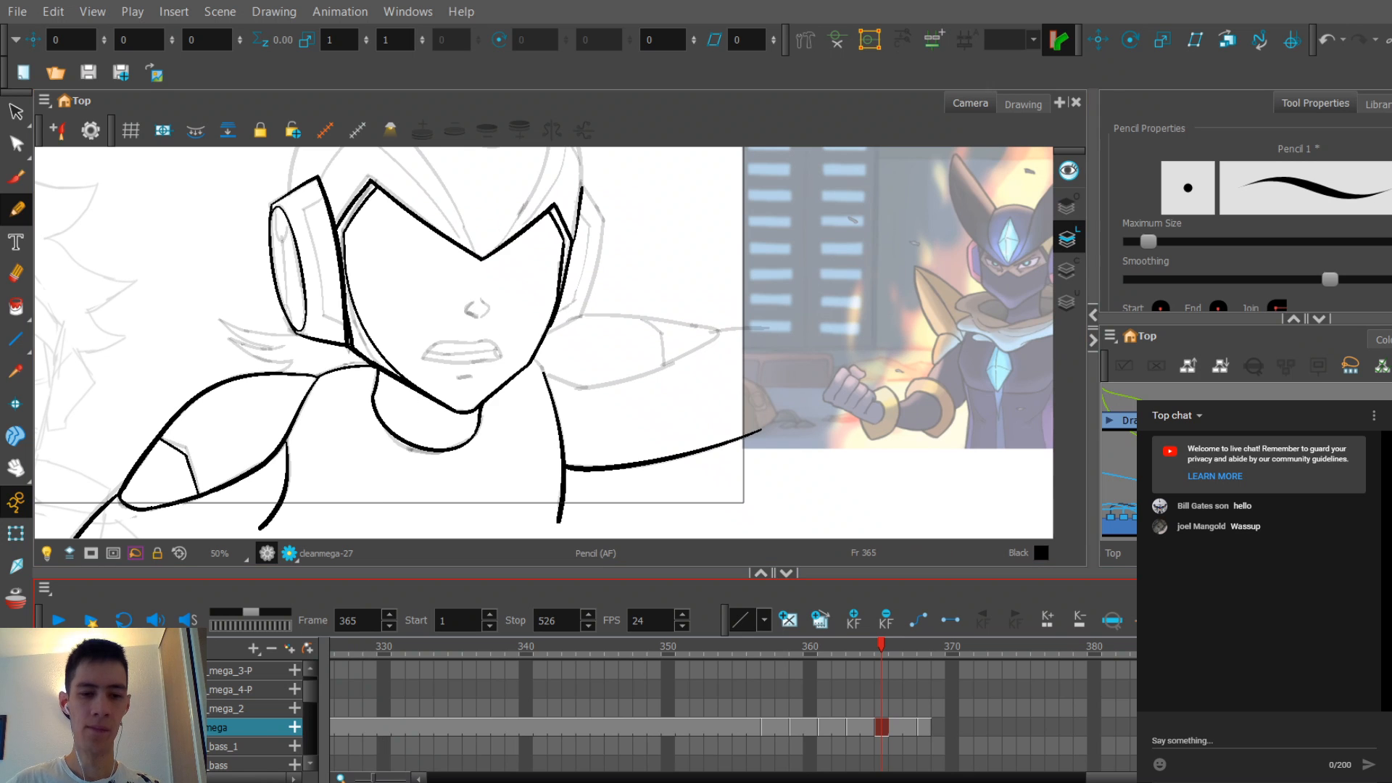
{"action": "key", "text": "f"}
{"action": "key", "text": "g"}
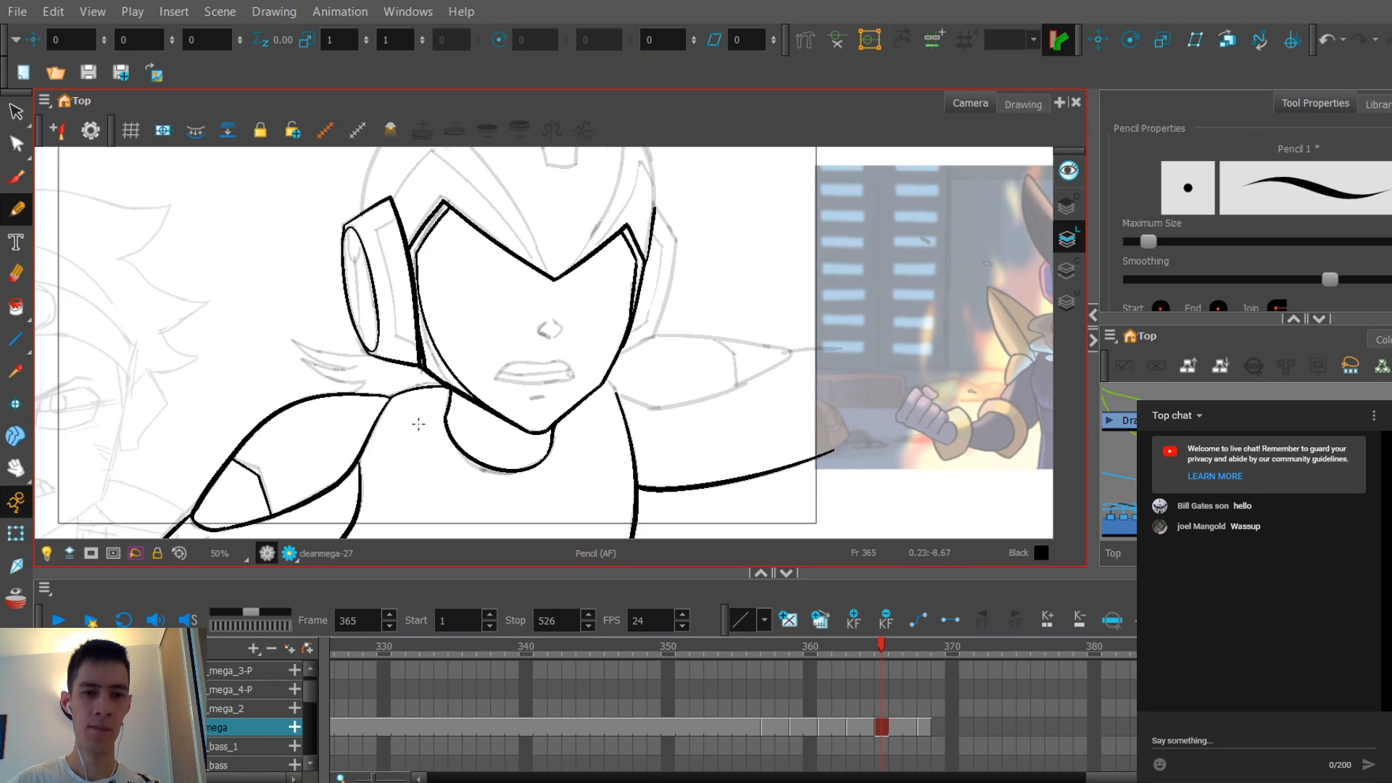
{"action": "left_click_drag", "start_coordinate": [429, 336], "coordinate": [424, 450]}
{"action": "scroll", "coordinate": [304, 320], "scroll_direction": "up", "scroll_amount": 3}
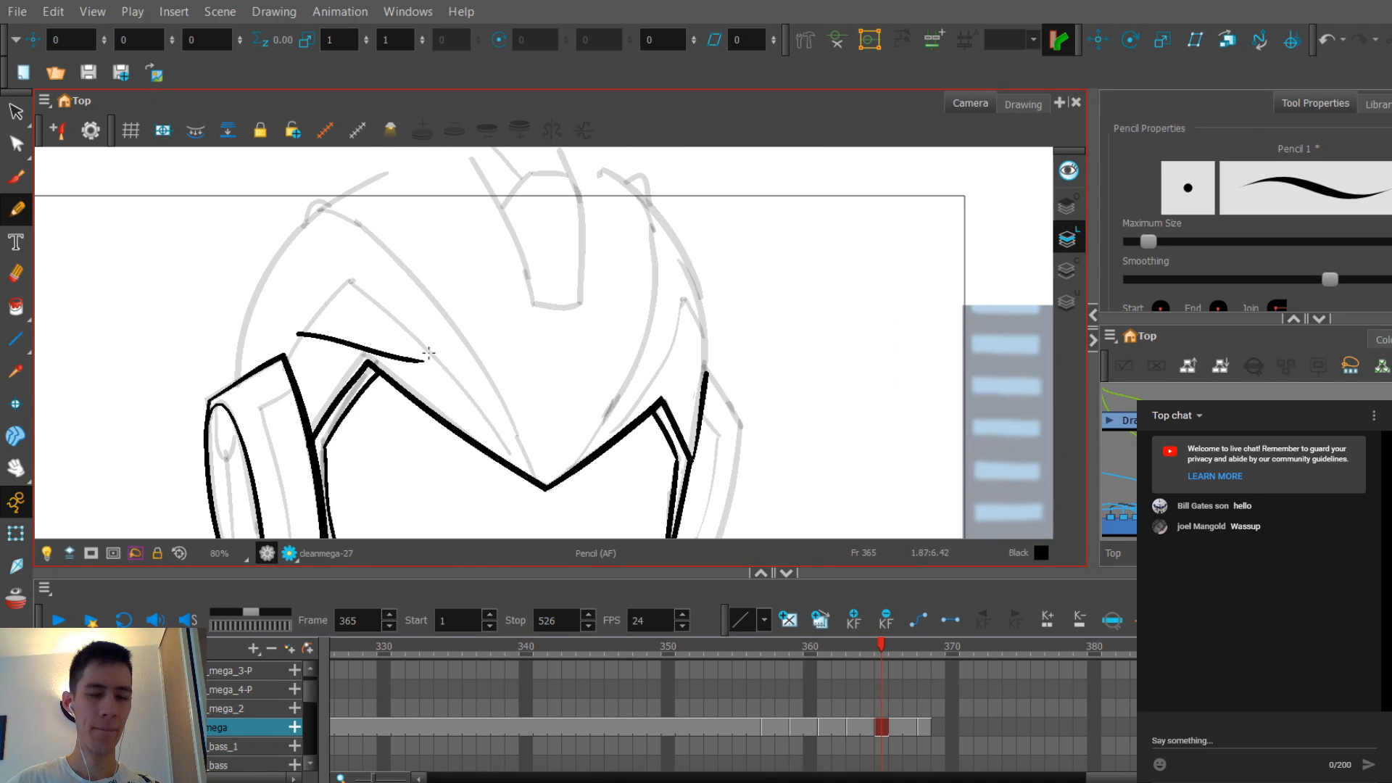
{"action": "left_click_drag", "start_coordinate": [298, 350], "coordinate": [446, 362]}
{"action": "key", "text": "f"}
{"action": "key", "text": "g"}
{"action": "left_click_drag", "start_coordinate": [343, 364], "coordinate": [365, 304]}
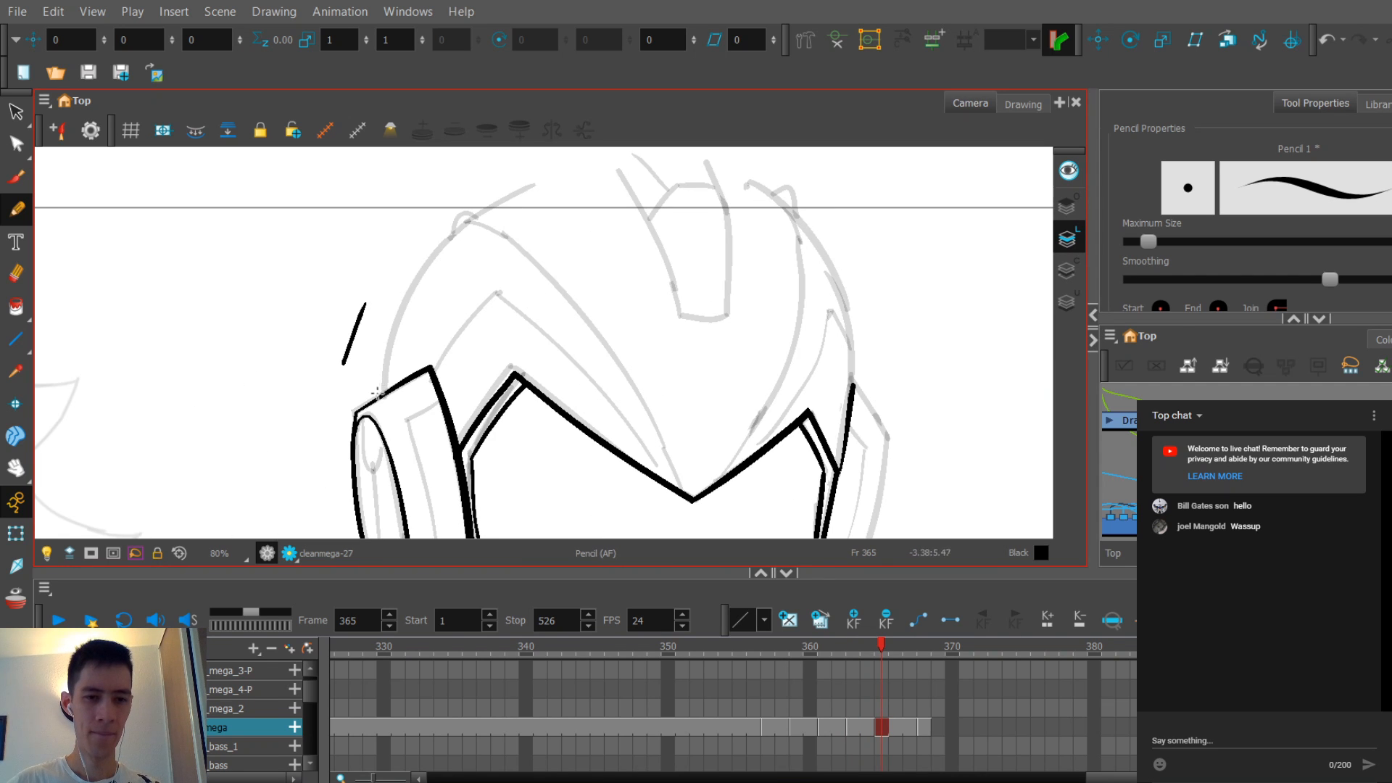
{"action": "left_click_drag", "start_coordinate": [383, 396], "coordinate": [468, 229]}
{"action": "key", "text": "ctrl+z"}
{"action": "key", "text": "ctrl+z"}
Step: Ink the helmet's left outer curve from the ear piece up to the top ridge on frame 365, redrawing the stroke until it follows the sketch
{"action": "left_click_drag", "start_coordinate": [384, 395], "coordinate": [464, 231]}
{"action": "scroll", "coordinate": [346, 305], "scroll_direction": "up", "scroll_amount": 2}
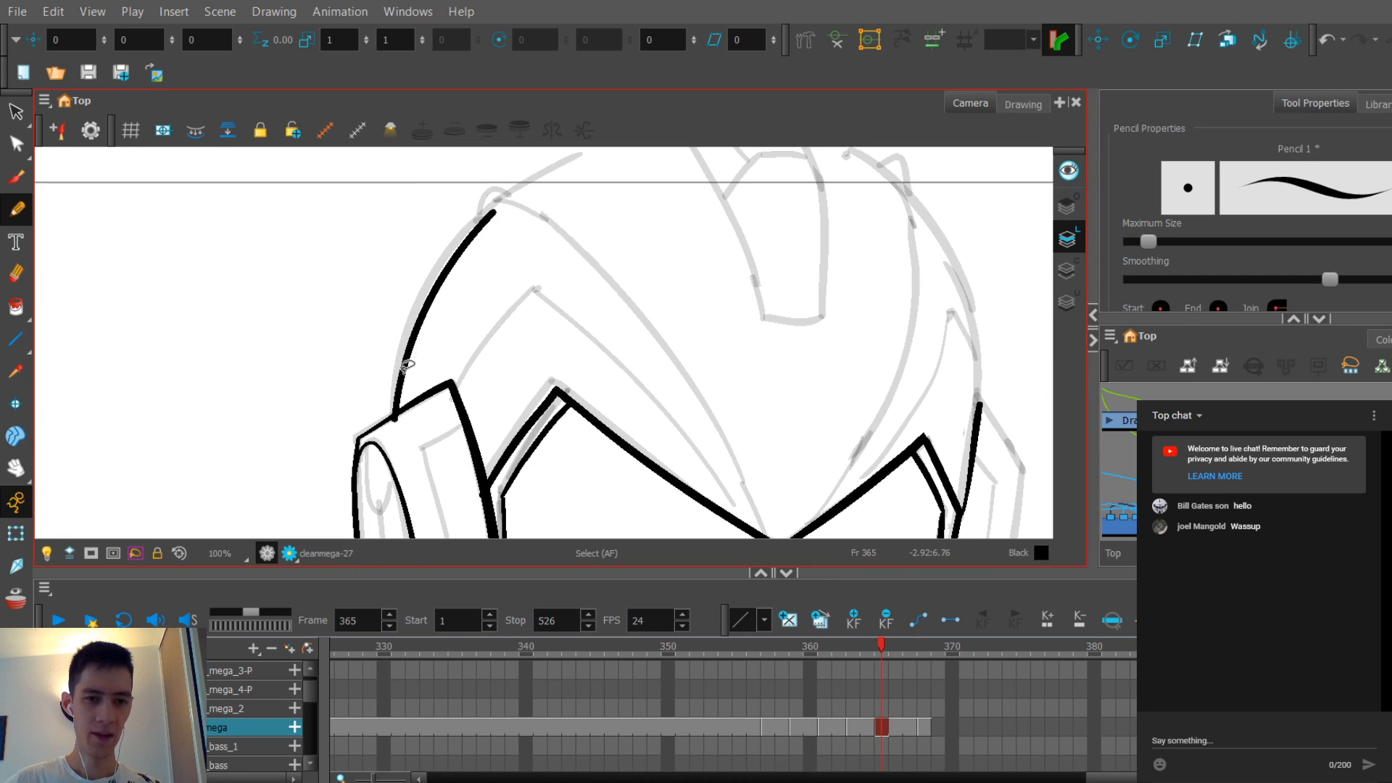
{"action": "key", "text": "ctrl+z"}
{"action": "left_click_drag", "start_coordinate": [394, 419], "coordinate": [482, 210]}
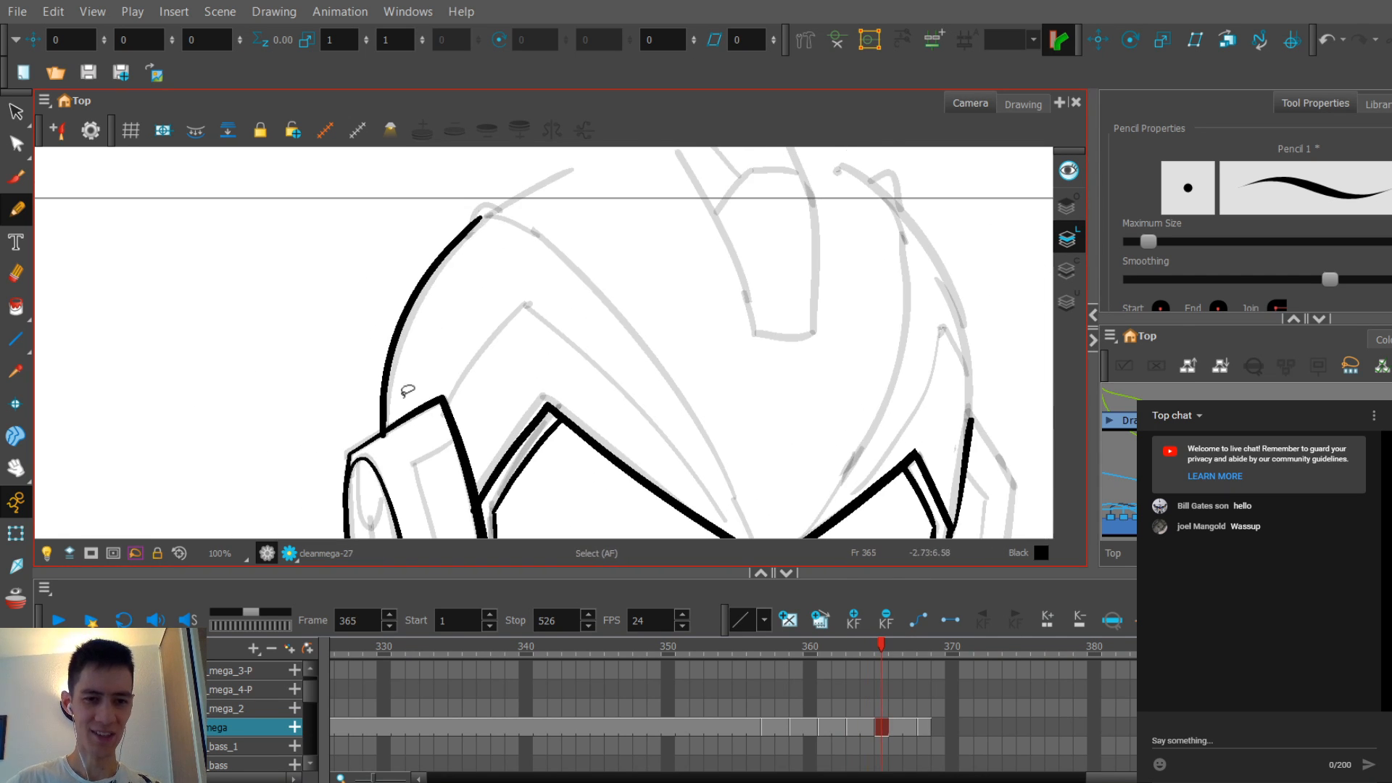
{"action": "key", "text": "ctrl+z"}
{"action": "left_click_drag", "start_coordinate": [382, 432], "coordinate": [481, 215]}
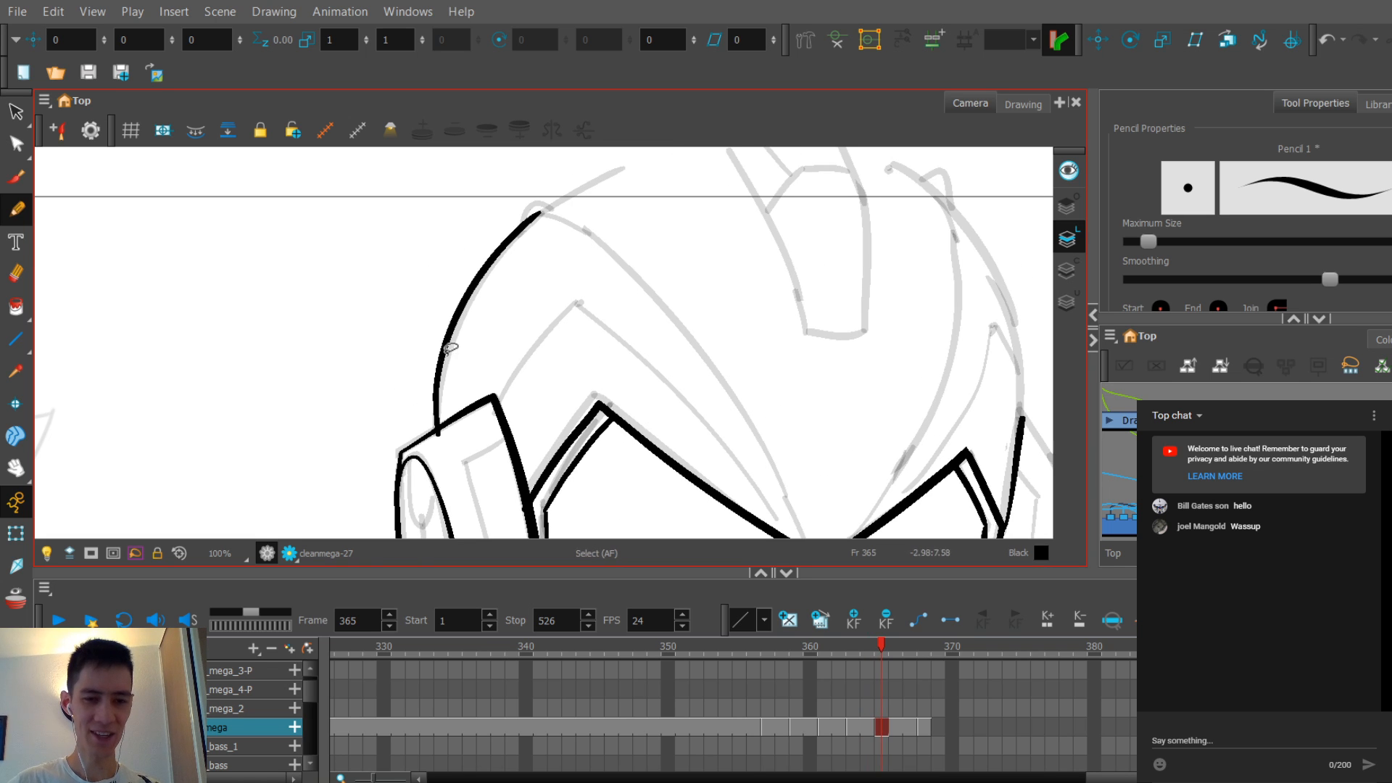
{"action": "key", "text": "ctrl+z"}
{"action": "left_click_drag", "start_coordinate": [415, 427], "coordinate": [424, 347]}
{"action": "key", "text": "ctrl+z"}
{"action": "left_click_drag", "start_coordinate": [434, 432], "coordinate": [533, 231]}
{"action": "key", "text": "ctrl+z"}
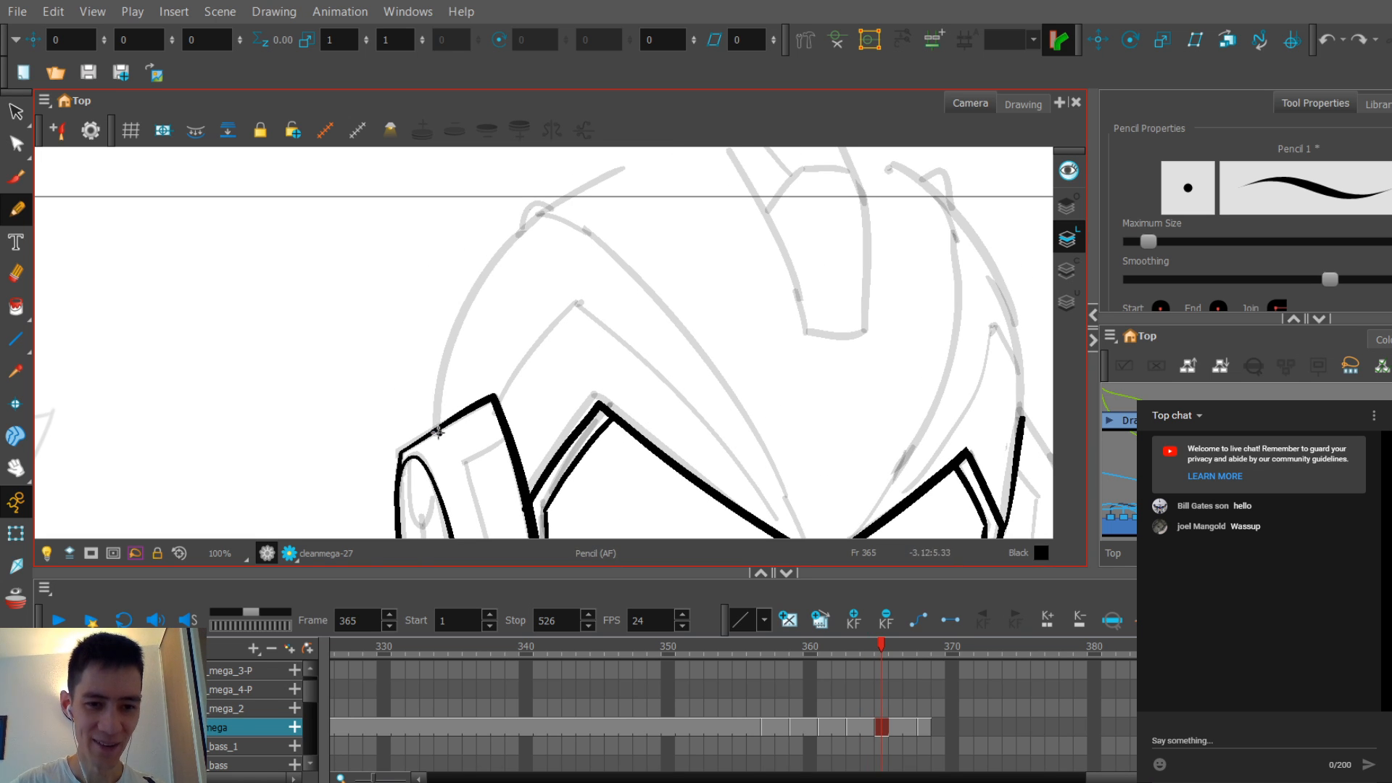
{"action": "key", "text": "ctrl+z"}
{"action": "left_click_drag", "start_coordinate": [438, 434], "coordinate": [516, 237]}
{"action": "key", "text": "ctrl+z"}
{"action": "mouse_move", "coordinate": [433, 428]}
{"action": "left_mouse_down"}
{"action": "mouse_move", "coordinate": [432, 390]}
{"action": "mouse_move", "coordinate": [538, 204]}
{"action": "mouse_move", "coordinate": [454, 321]}
{"action": "left_mouse_up"}
{"action": "key", "text": "ctrl+z"}
{"action": "key", "text": "ctrl+z"}
{"action": "key", "text": "ctrl+z"}
{"action": "left_click_drag", "start_coordinate": [435, 433], "coordinate": [543, 210]}
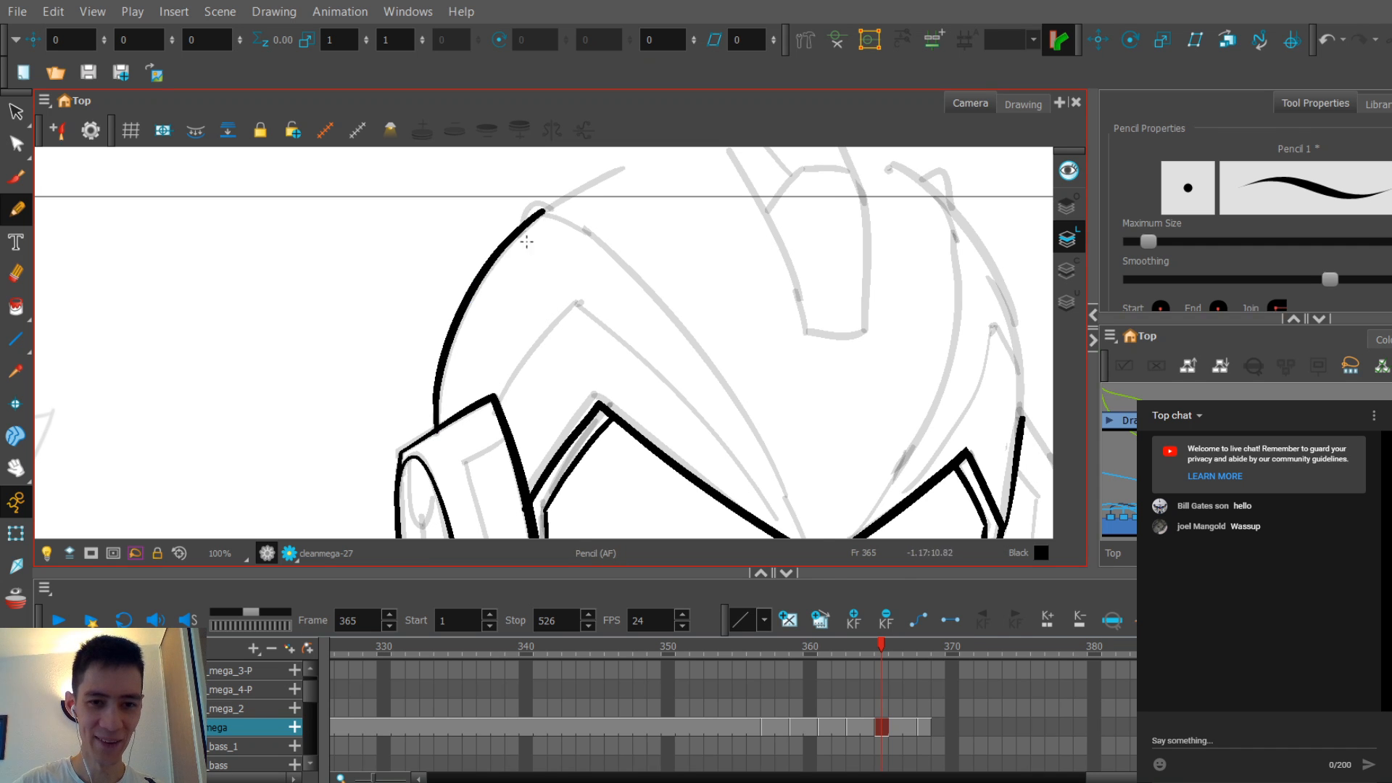
Step: Erase the excess at the upper end of the helmet's left outer curve on frame 365
{"action": "key", "text": "1"}
{"action": "key", "text": "1"}
{"action": "key", "text": "space"}
{"action": "left_click_drag", "start_coordinate": [487, 304], "coordinate": [416, 340]}
{"action": "key", "text": "2"}
{"action": "key", "text": "2"}
{"action": "key", "text": "2"}
{"action": "key", "text": "e"}
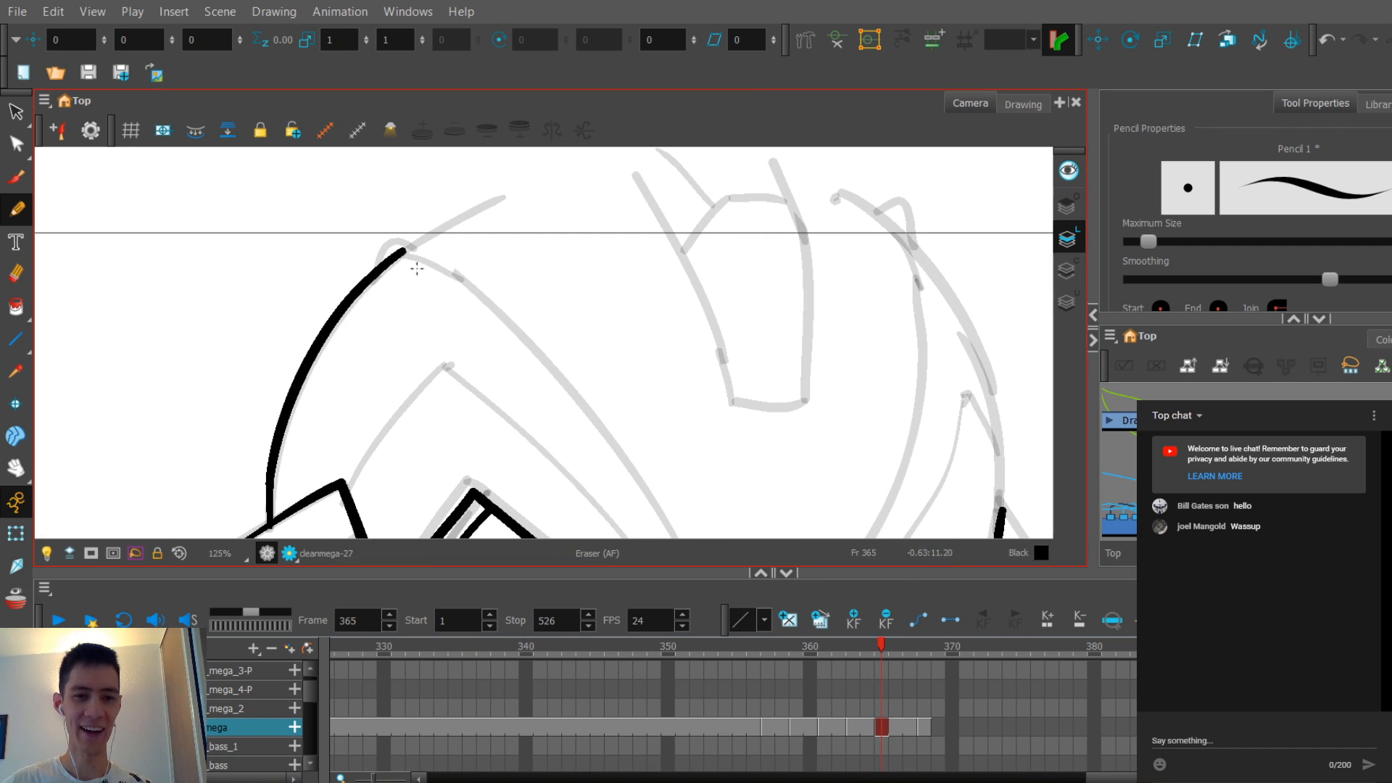
{"action": "left_click_drag", "start_coordinate": [415, 253], "coordinate": [398, 253]}
{"action": "key", "text": "alt+/"}
{"action": "key", "text": "1"}
{"action": "key", "text": "1"}
{"action": "key", "text": "space"}
{"action": "left_click_drag", "start_coordinate": [488, 261], "coordinate": [467, 224]}
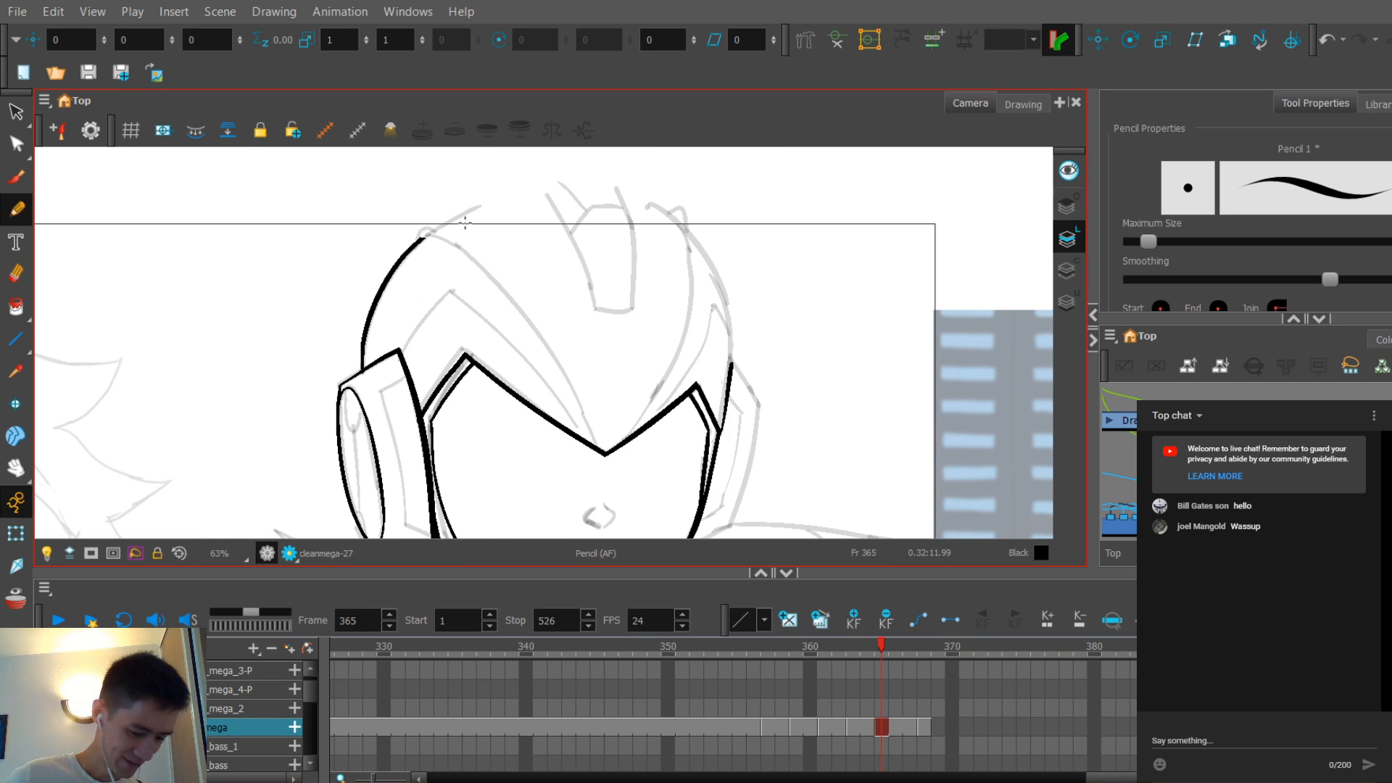
{"action": "scroll", "coordinate": [544, 277], "scroll_direction": "up", "scroll_amount": 1}
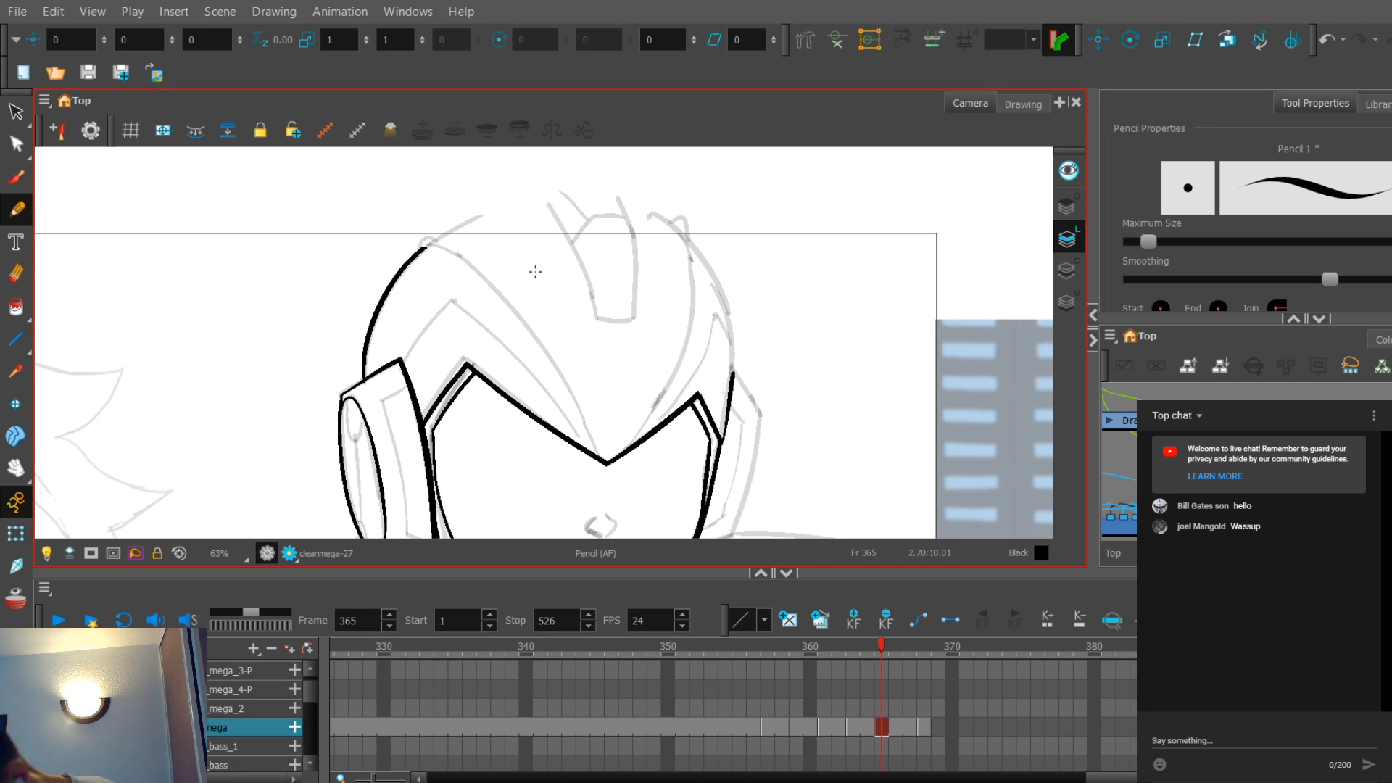
Step: Flip between frames 363, 364 and 365 to compare the helmet's outline and tilt
{"action": "key", "text": "comma"}
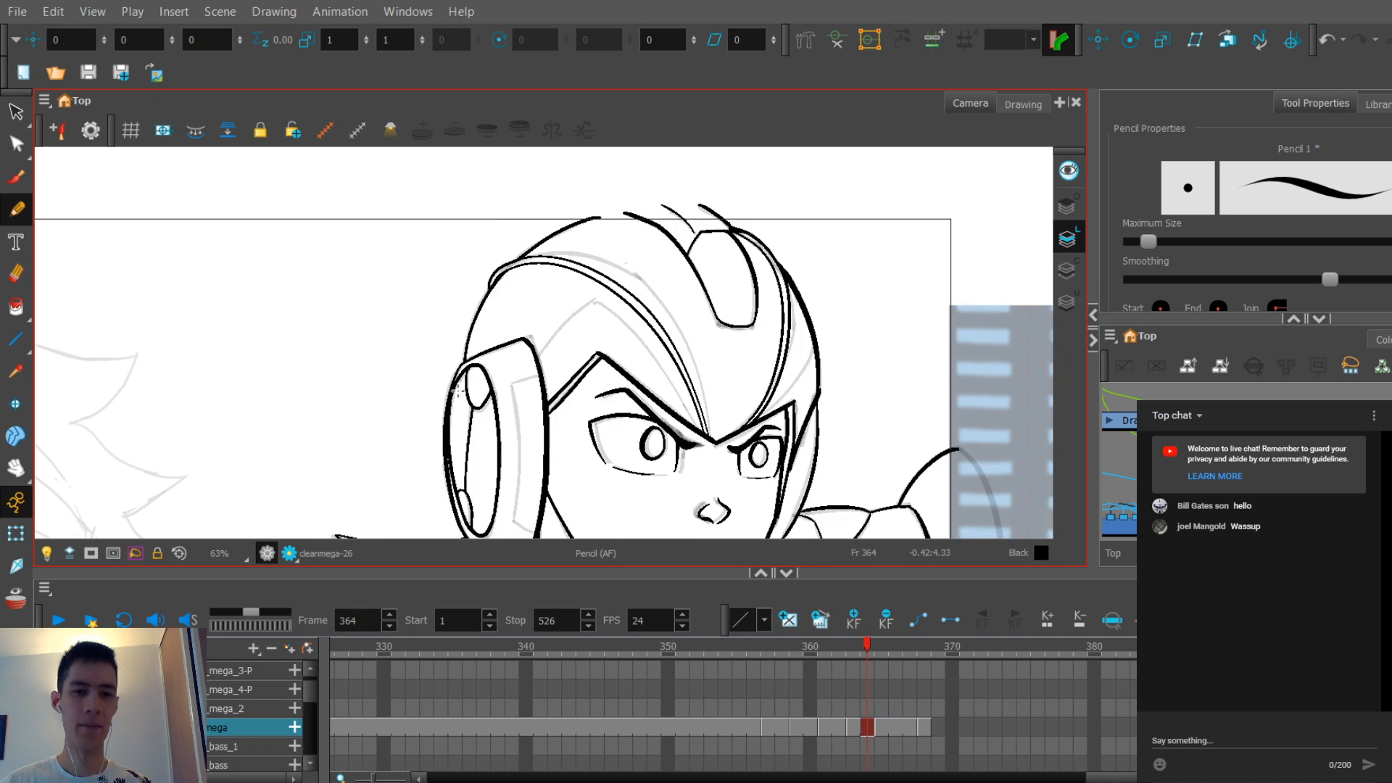
{"action": "key", "text": "period"}
{"action": "key", "text": "comma"}
{"action": "key", "text": "comma"}
{"action": "key", "text": "period"}
{"action": "key", "text": "period"}
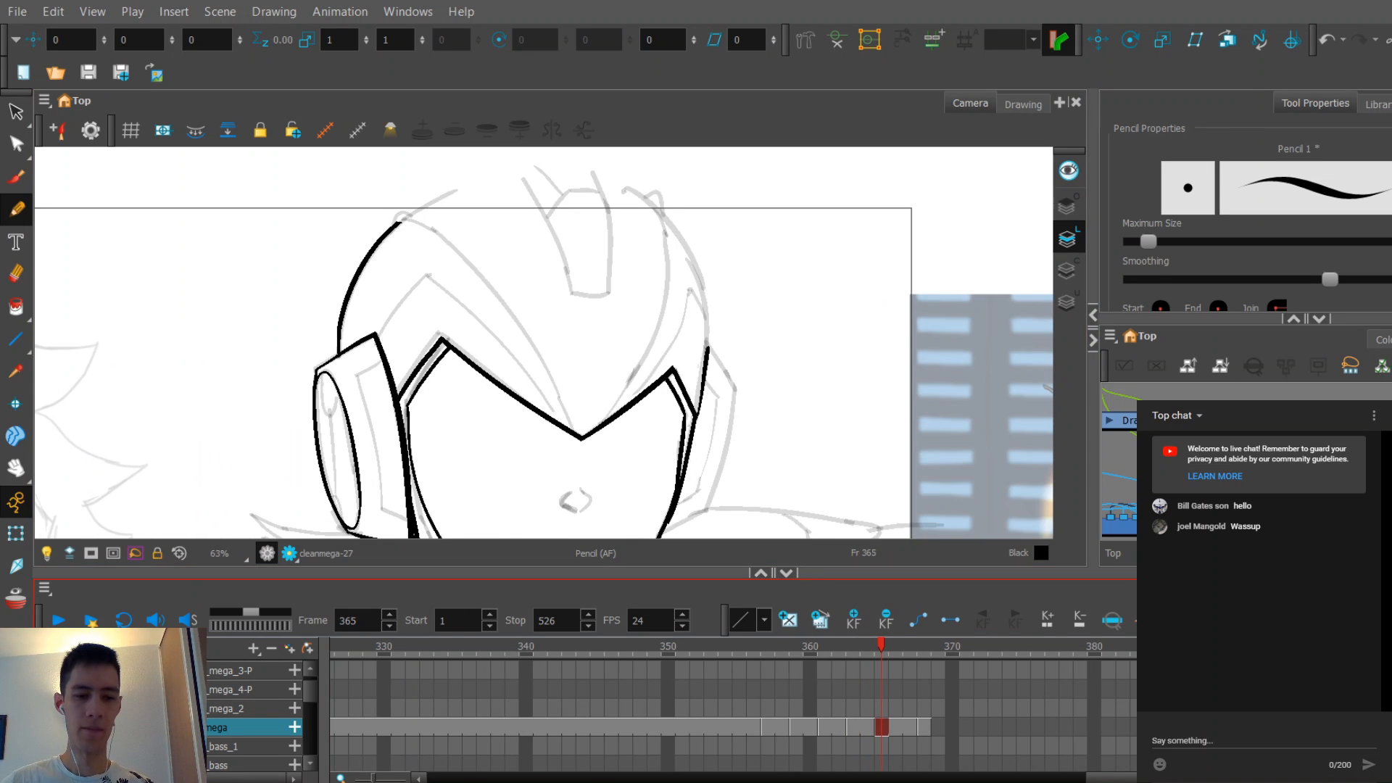
{"action": "key", "text": "comma"}
{"action": "key", "text": "comma"}
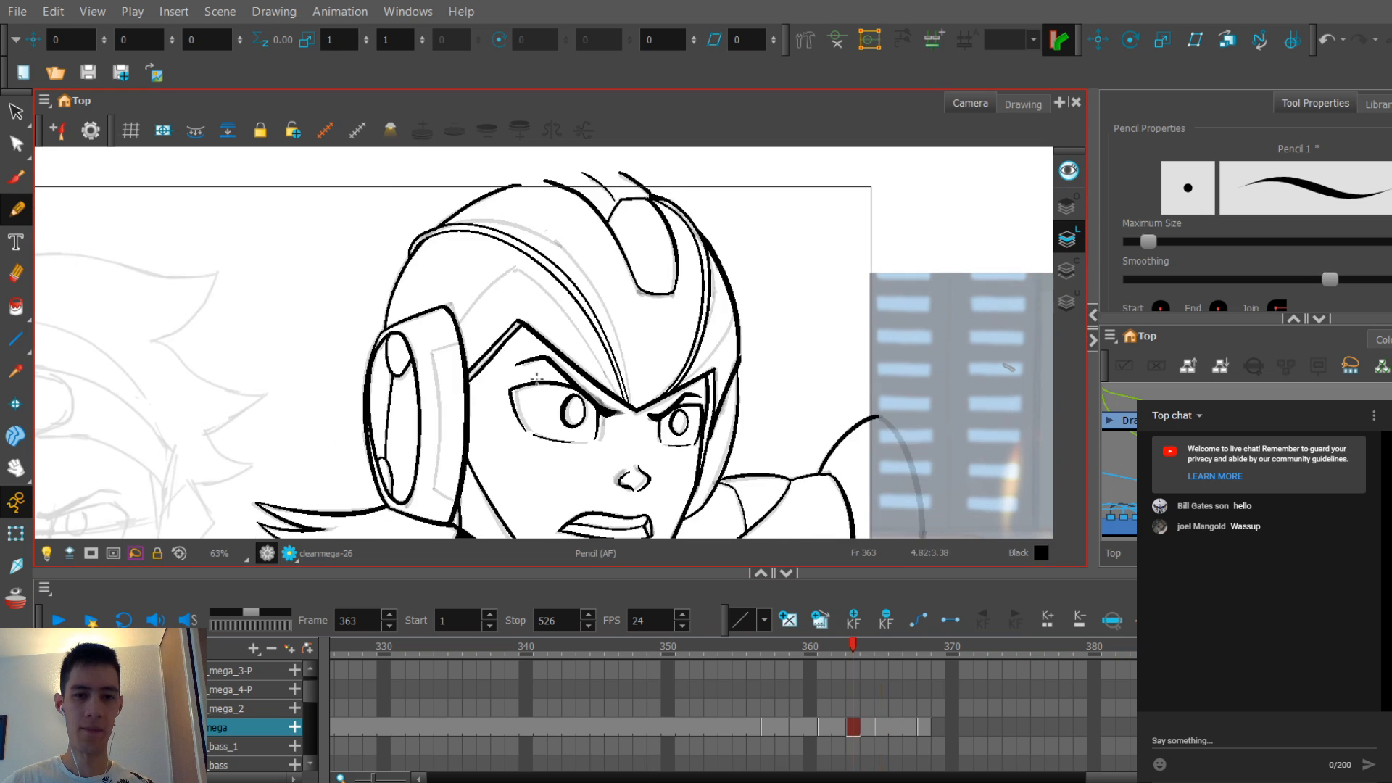
{"action": "key", "text": "period"}
{"action": "key", "text": "period"}
{"action": "scroll", "coordinate": [507, 366], "scroll_direction": "right", "scroll_amount": 2}
{"action": "key", "text": "comma"}
{"action": "key", "text": "period"}
{"action": "key", "text": "comma"}
{"action": "key", "text": "period"}
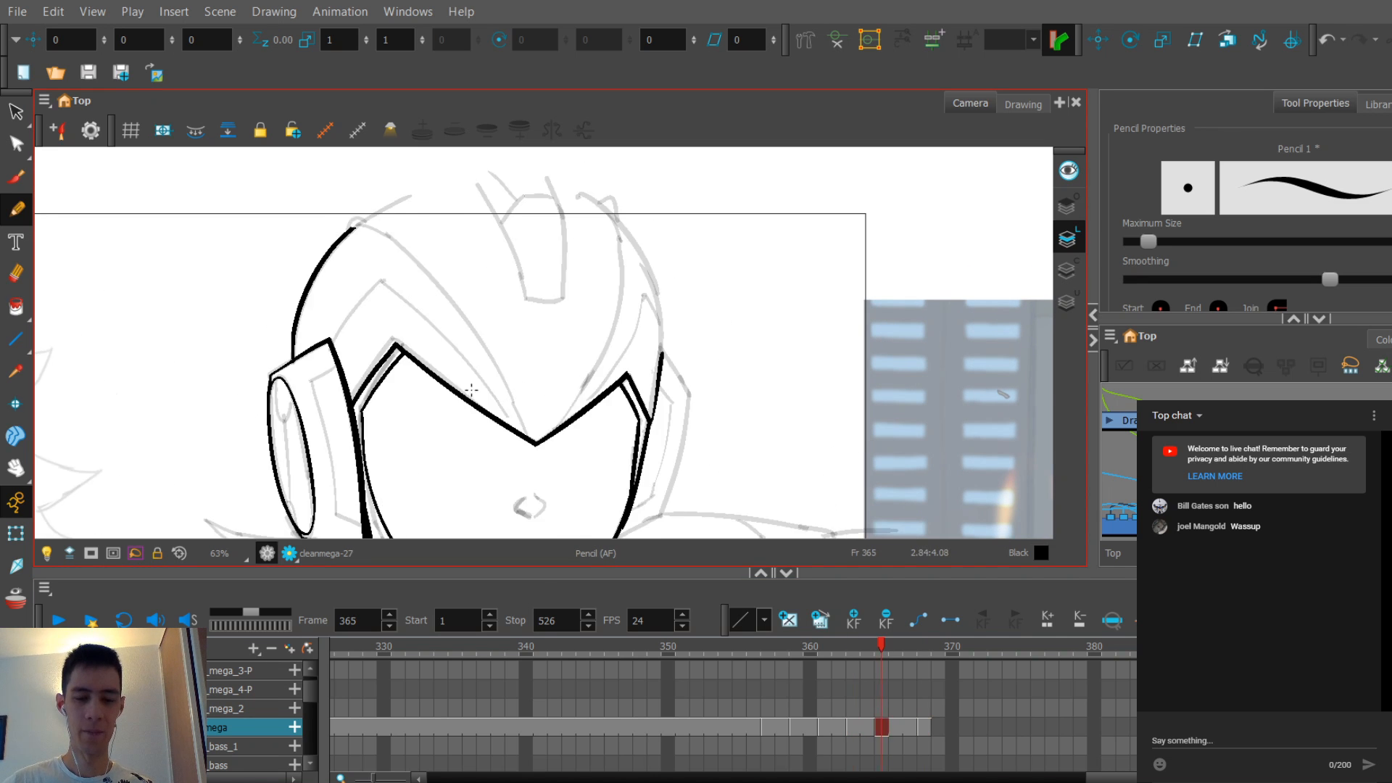
{"action": "key", "text": "comma"}
{"action": "key", "text": "comma"}
{"action": "key", "text": "comma"}
{"action": "key", "text": "comma"}
{"action": "key", "text": "period"}
{"action": "key", "text": "period"}
Step: Flip through the neighbouring drawings to examine how the face opening, jaw and ear pieces move into frame 365
{"action": "key", "text": "g"}
{"action": "left_click_drag", "start_coordinate": [508, 395], "coordinate": [494, 457]}
{"action": "key", "text": "f"}
{"action": "key", "text": "g"}
{"action": "mouse_move", "coordinate": [561, 400]}
{"action": "left_mouse_down"}
{"action": "mouse_move", "coordinate": [541, 367]}
{"action": "mouse_move", "coordinate": [534, 414]}
{"action": "mouse_move", "coordinate": [535, 329]}
{"action": "left_mouse_up"}
{"action": "key", "text": "2"}
{"action": "key", "text": "f"}
{"action": "key", "text": "f"}
{"action": "key", "text": "g"}
{"action": "key", "text": "g"}
{"action": "key", "text": "1"}
{"action": "key", "text": "f"}
{"action": "key", "text": "g"}
{"action": "key", "text": "2"}
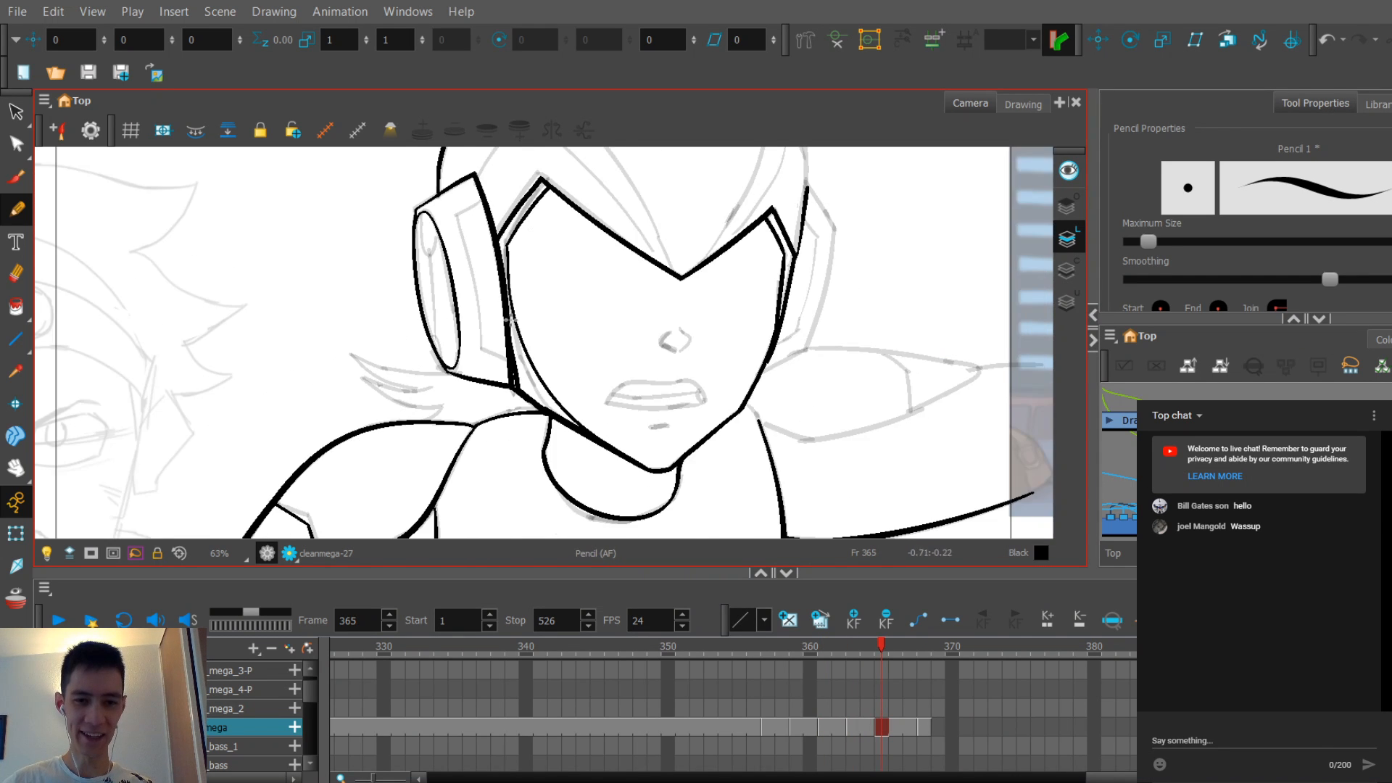
{"action": "mouse_move", "coordinate": [618, 433]}
{"action": "left_mouse_down"}
{"action": "mouse_move", "coordinate": [670, 310]}
{"action": "mouse_move", "coordinate": [637, 345]}
{"action": "mouse_move", "coordinate": [488, 405]}
{"action": "left_mouse_up"}
{"action": "key", "text": "f"}
{"action": "key", "text": "f"}
{"action": "key", "text": "g"}
{"action": "key", "text": "g"}
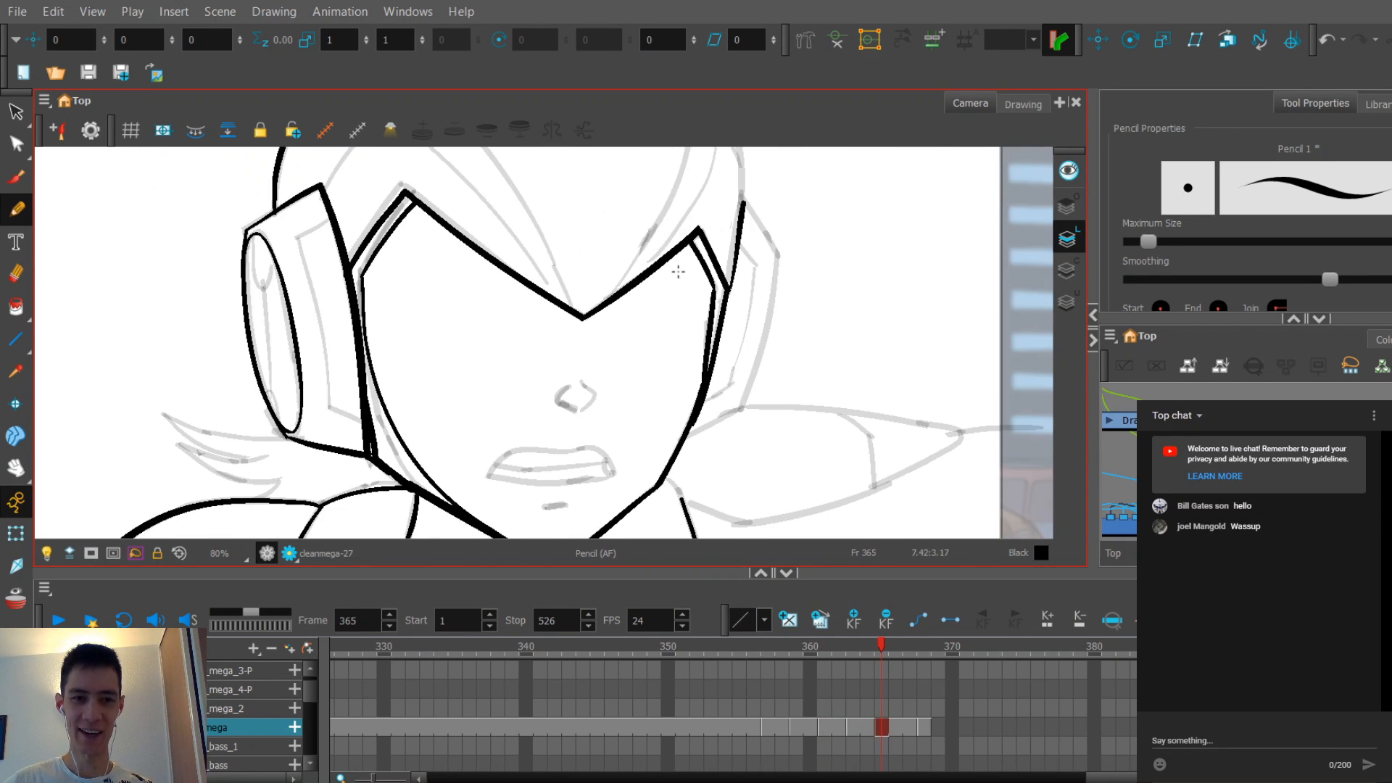
Step: Ink the short slanted upper edge of the ear piece on the helmet's right side on frame 365, redrawing it to fit the sketch
{"action": "key", "text": "f"}
{"action": "key", "text": "g"}
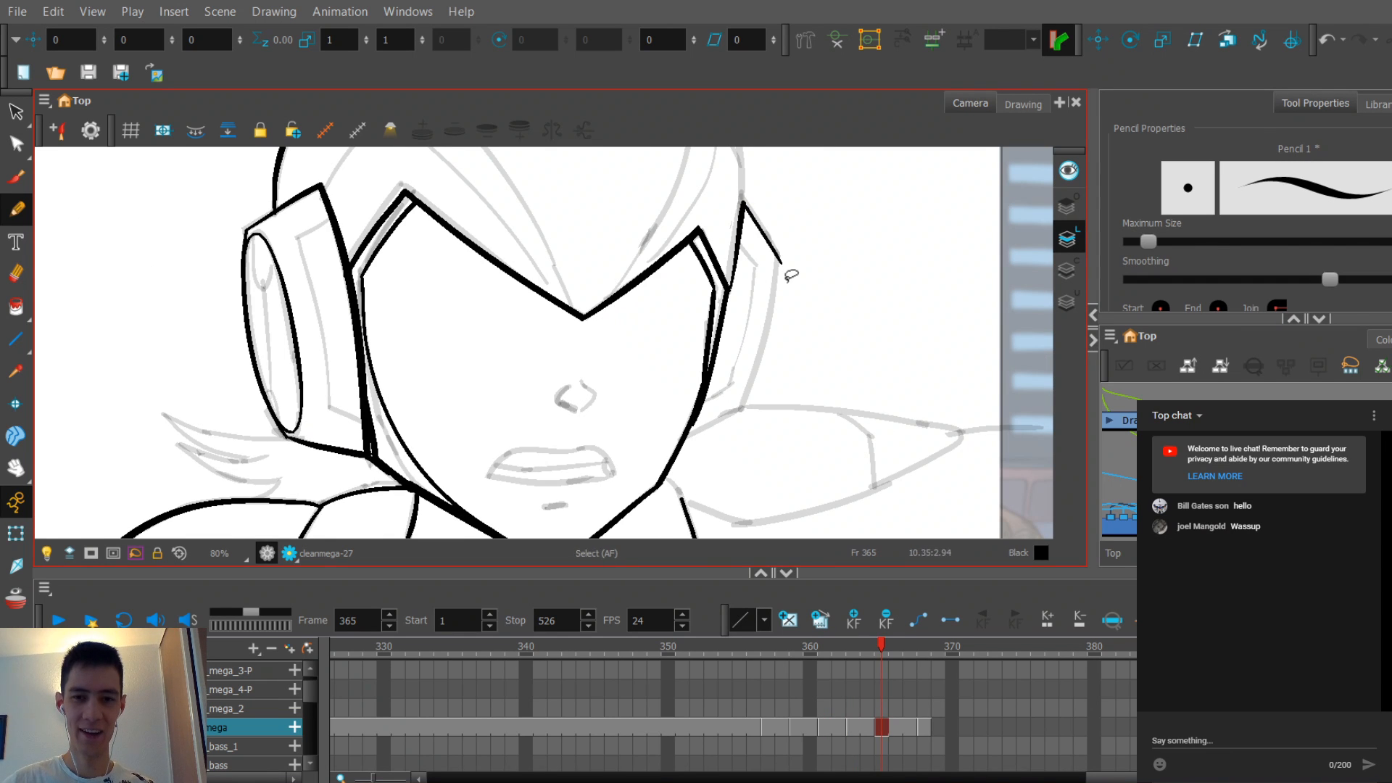
{"action": "key", "text": "f"}
{"action": "key", "text": "g"}
{"action": "key", "text": "2"}
{"action": "key", "text": "2"}
{"action": "key", "text": "f"}
{"action": "key", "text": "g"}
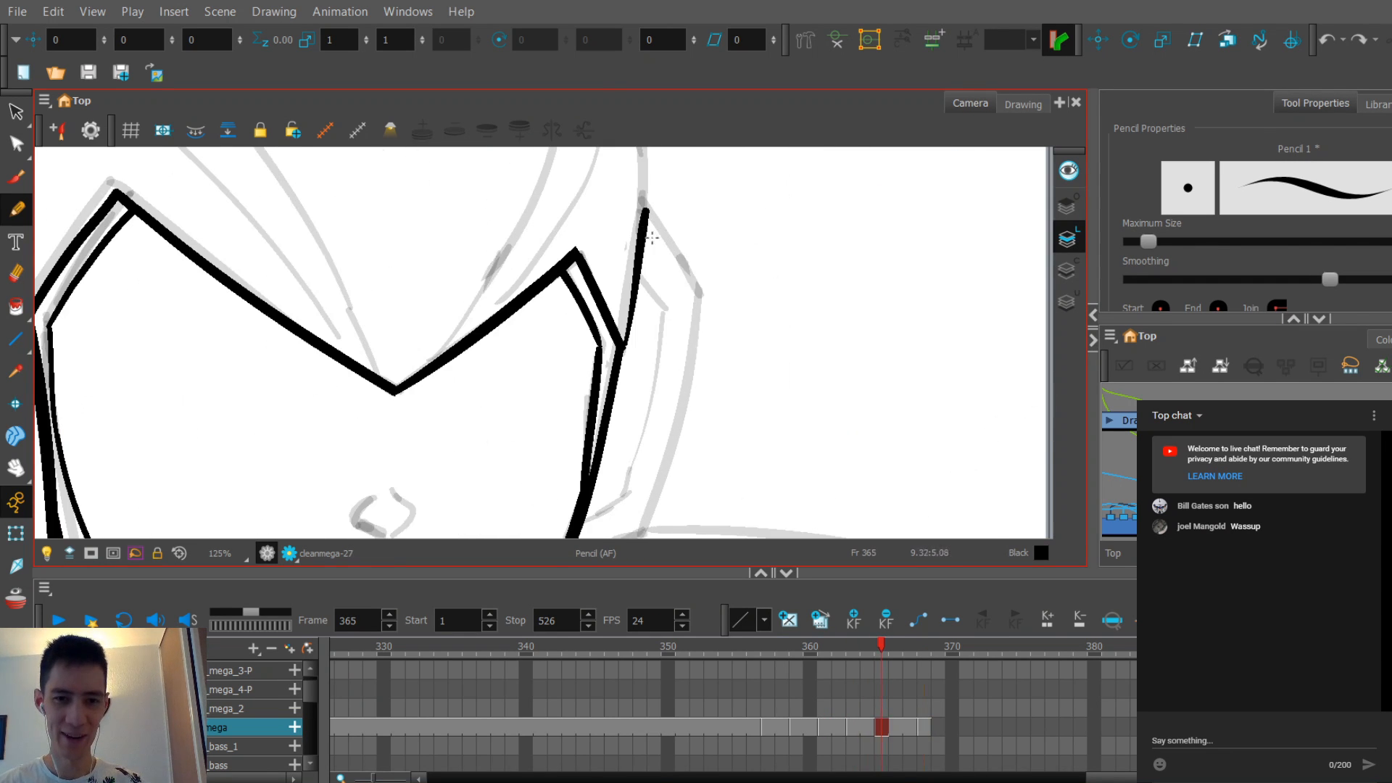
{"action": "left_click_drag", "start_coordinate": [646, 210], "coordinate": [712, 293]}
{"action": "key", "text": "ctrl+z"}
{"action": "left_click_drag", "start_coordinate": [647, 209], "coordinate": [706, 296]}
{"action": "key", "text": "s"}
{"action": "left_click", "coordinate": [676, 255]}
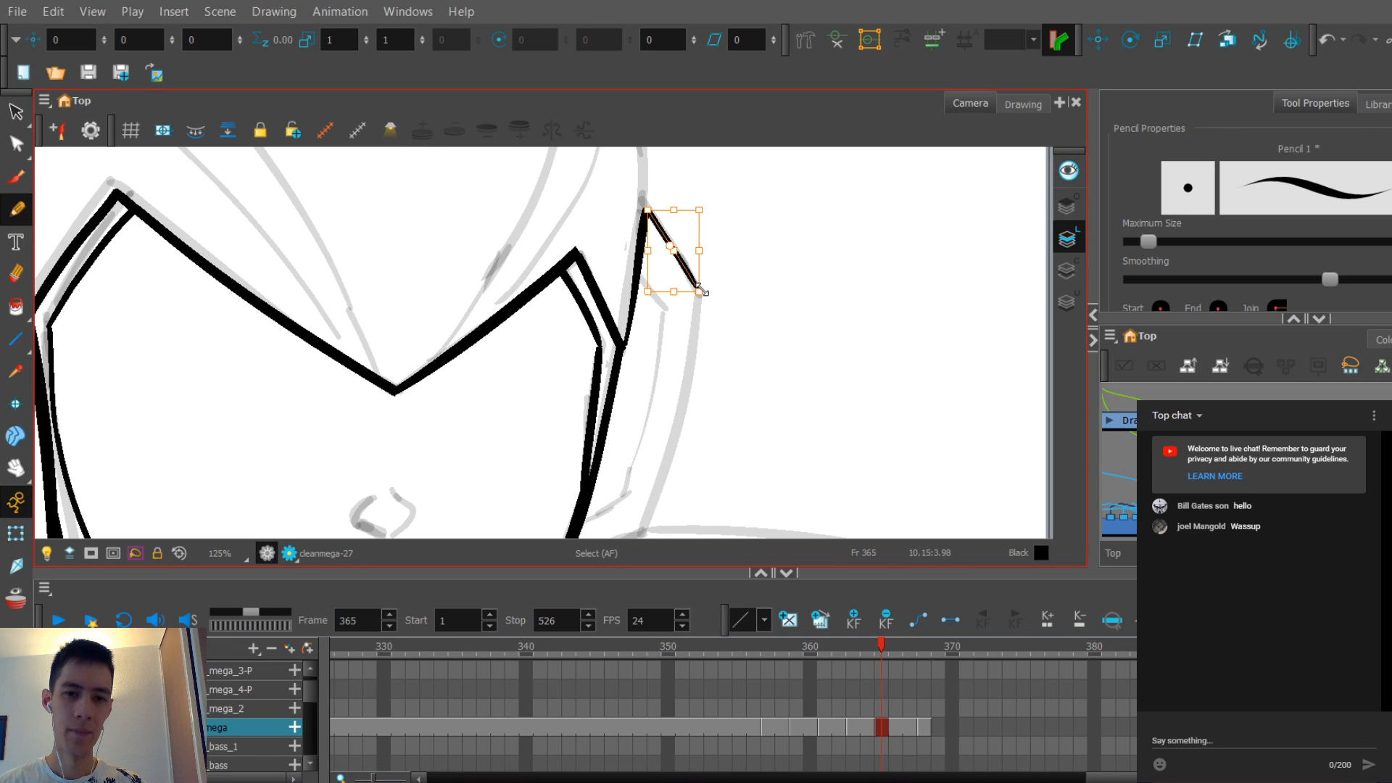
Step: Ink the right ear piece's outer edge from its upper corner down to the shoulder line, redrawing it along the sketch and tidying its lower end
{"action": "key", "text": "1"}
{"action": "mouse_move", "coordinate": [668, 353]}
{"action": "left_mouse_down"}
{"action": "mouse_move", "coordinate": [702, 293]}
{"action": "mouse_move", "coordinate": [730, 285]}
{"action": "left_mouse_up"}
{"action": "key", "text": "2"}
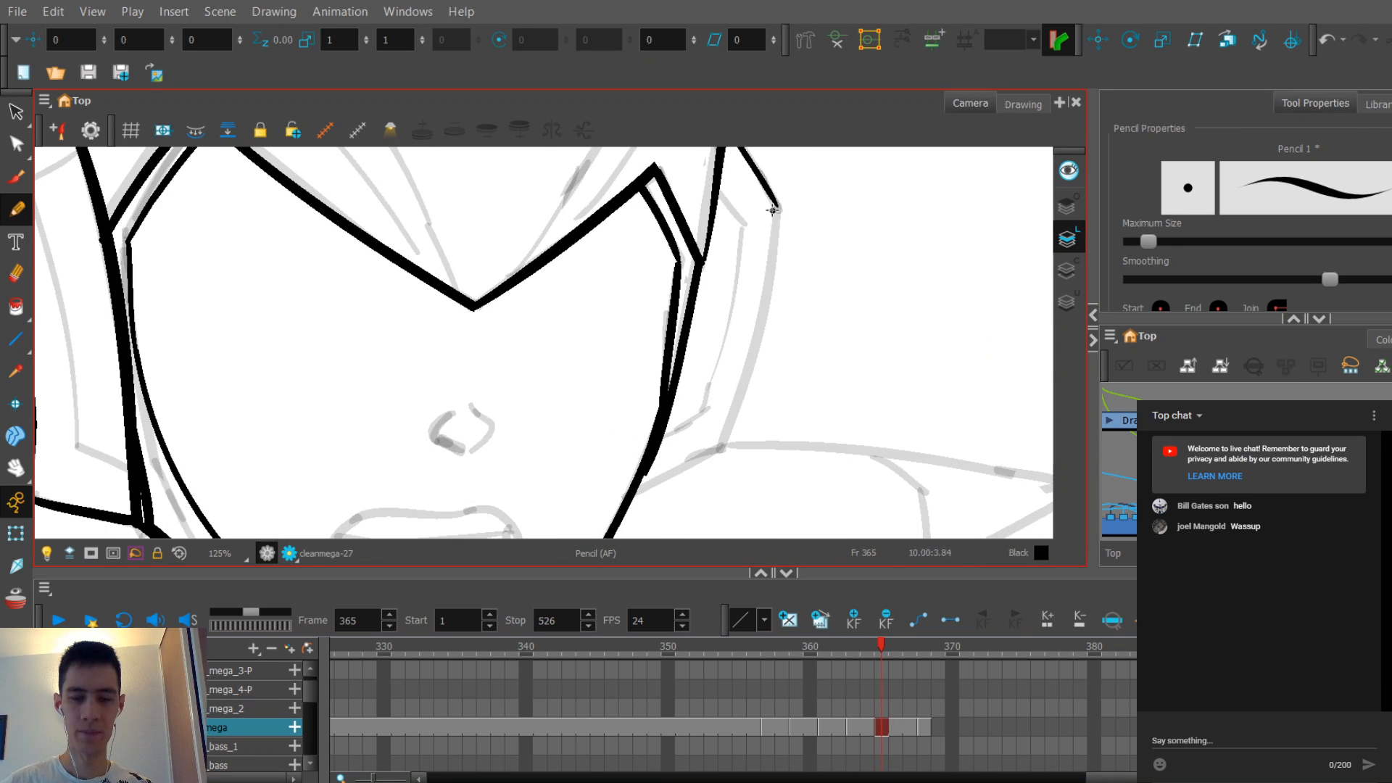
{"action": "key", "text": "ctrl+z"}
{"action": "left_click_drag", "start_coordinate": [778, 207], "coordinate": [708, 444]}
{"action": "key", "text": "ctrl+z"}
{"action": "left_click_drag", "start_coordinate": [778, 210], "coordinate": [728, 448]}
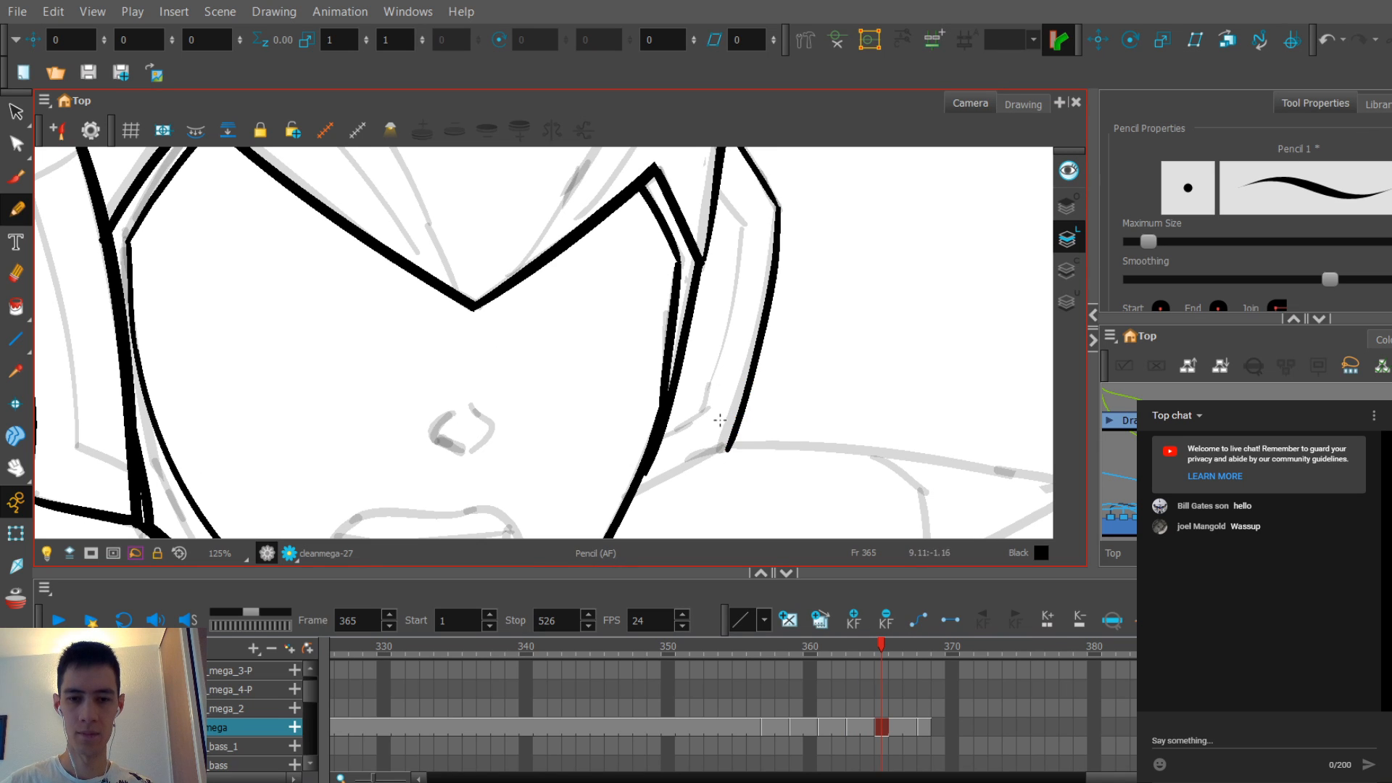
{"action": "key", "text": "ctrl+z"}
{"action": "left_click_drag", "start_coordinate": [777, 209], "coordinate": [720, 469]}
{"action": "key", "text": "ctrl+z"}
{"action": "left_click_drag", "start_coordinate": [778, 208], "coordinate": [714, 464]}
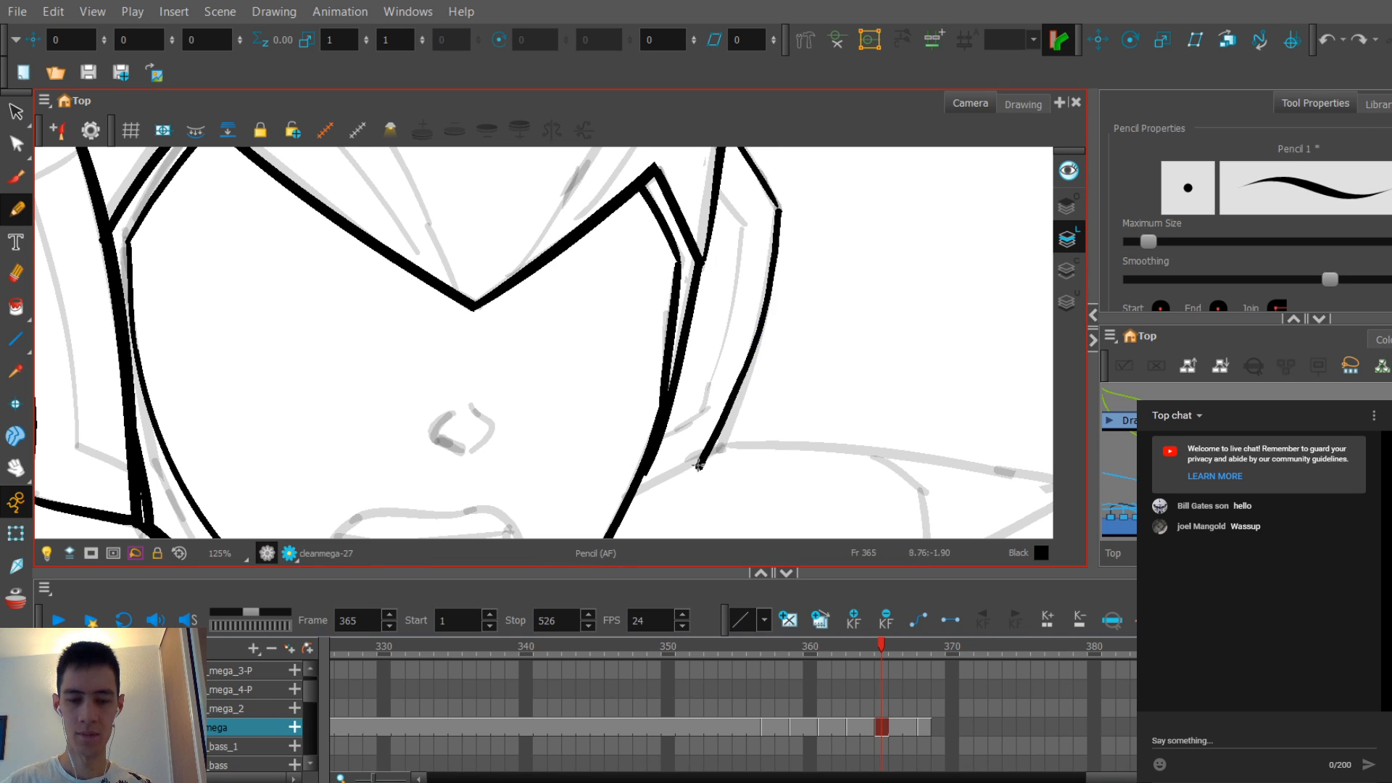
{"action": "key", "text": "ctrl+z"}
{"action": "left_click_drag", "start_coordinate": [777, 207], "coordinate": [708, 442]}
{"action": "key", "text": "ctrl+z"}
{"action": "mouse_move", "coordinate": [777, 208]}
{"action": "left_mouse_down"}
{"action": "mouse_move", "coordinate": [707, 469]}
{"action": "mouse_move", "coordinate": [786, 466]}
{"action": "left_mouse_up"}
{"action": "key", "text": "comma"}
{"action": "key", "text": "period"}
{"action": "key", "text": "2"}
{"action": "key", "text": "e"}
{"action": "scroll", "coordinate": [761, 388], "scroll_direction": "down", "scroll_amount": 2}
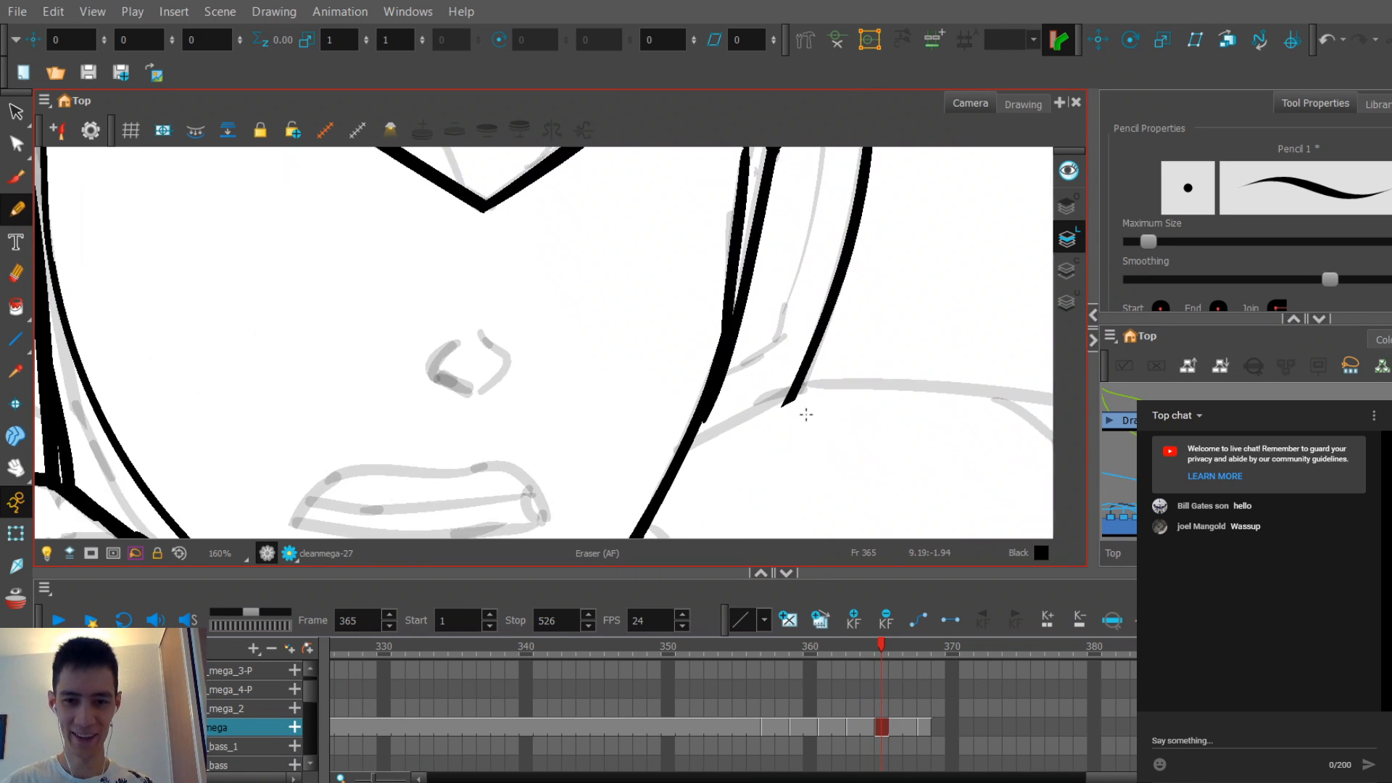
Step: Flip between frames 363 and 365 to compare the inked ear pieces and head shape
{"action": "key", "text": "comma"}
{"action": "key", "text": "1"}
{"action": "key", "text": "1"}
{"action": "key", "text": "1"}
{"action": "key", "text": "1"}
{"action": "key", "text": "g"}
{"action": "key", "text": "f"}
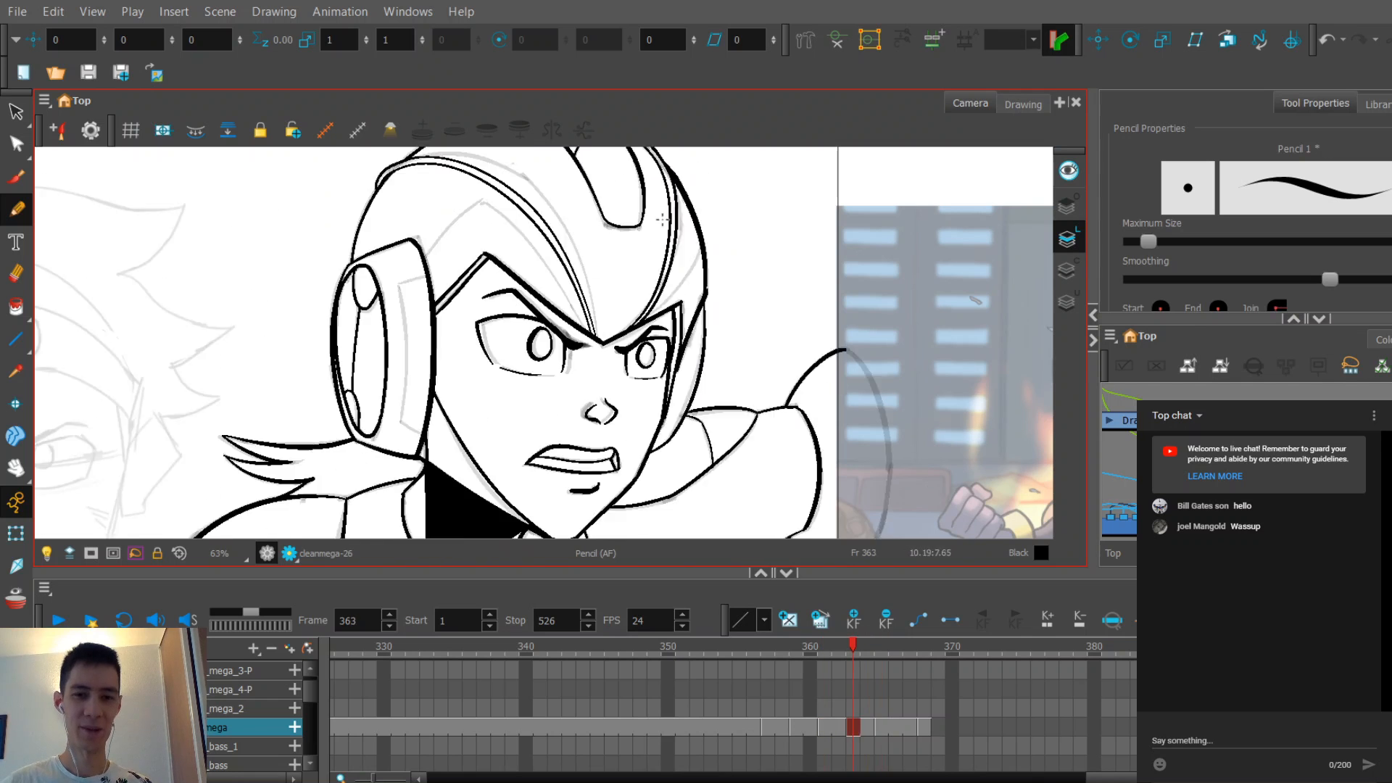
{"action": "key", "text": "g"}
{"action": "key", "text": "f"}
{"action": "key", "text": "g"}
{"action": "left_click_drag", "start_coordinate": [582, 293], "coordinate": [670, 319]}
{"action": "key", "text": "f"}
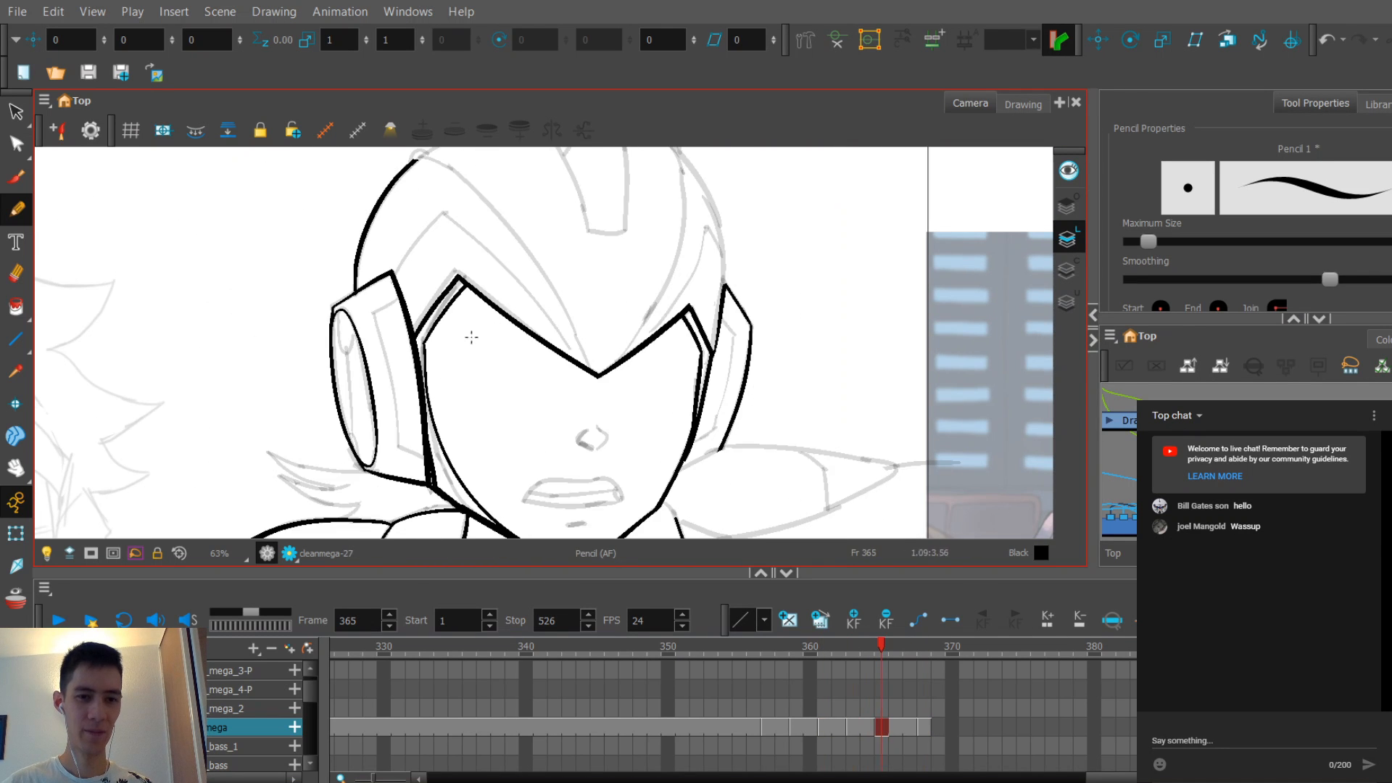
{"action": "left_click_drag", "start_coordinate": [446, 341], "coordinate": [490, 346]}
Step: Ink the right shoulder pad's upper edge from the jaw out towards its tip on frame 365 and refine the curve with the Contour Editor
{"action": "key", "text": "2"}
{"action": "key", "text": "2"}
{"action": "key", "text": "2"}
{"action": "key", "text": "2"}
{"action": "key", "text": "2"}
{"action": "mouse_move", "coordinate": [318, 479]}
{"action": "left_mouse_down"}
{"action": "mouse_move", "coordinate": [423, 351]}
{"action": "mouse_move", "coordinate": [428, 362]}
{"action": "left_mouse_up"}
{"action": "key", "text": "ctrl+z"}
{"action": "key", "text": "1"}
{"action": "key", "text": "1"}
{"action": "key", "text": "1"}
{"action": "key", "text": "1"}
{"action": "key", "text": "alt+q"}
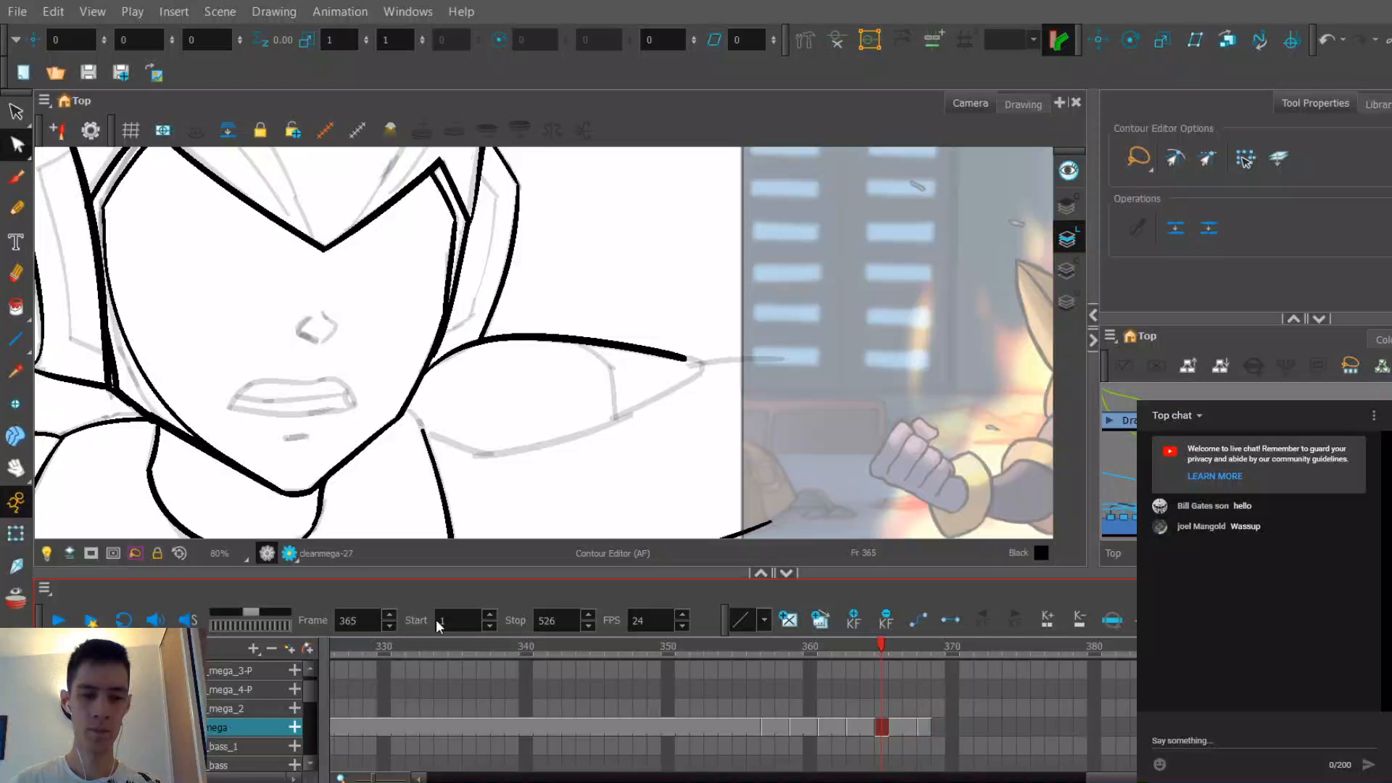
{"action": "scroll", "coordinate": [418, 451], "scroll_direction": "up", "scroll_amount": 1}
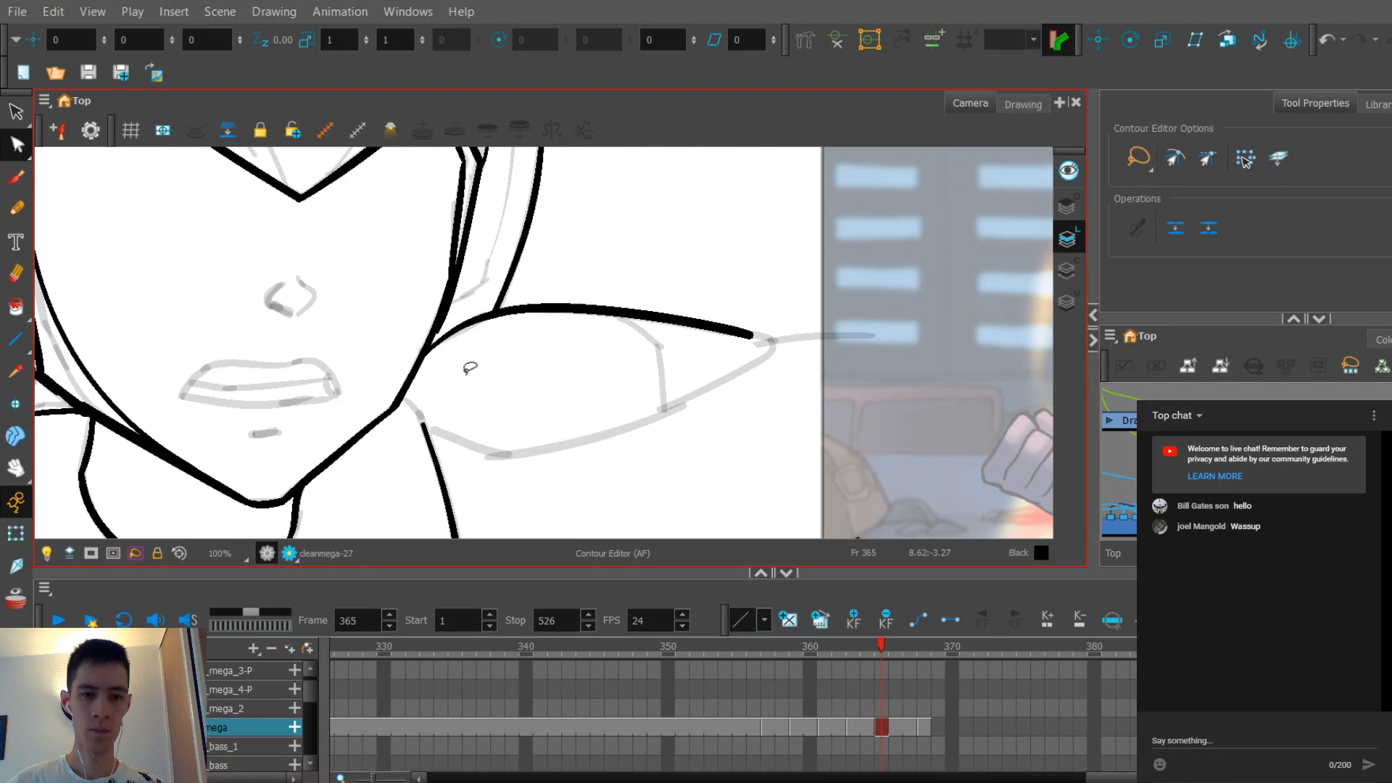
{"action": "scroll", "coordinate": [471, 368], "scroll_direction": "up", "scroll_amount": 1}
Step: Try inking the short line that runs from the jaw down to the chest line below the right shoulder pad
{"action": "key", "text": "alt+/"}
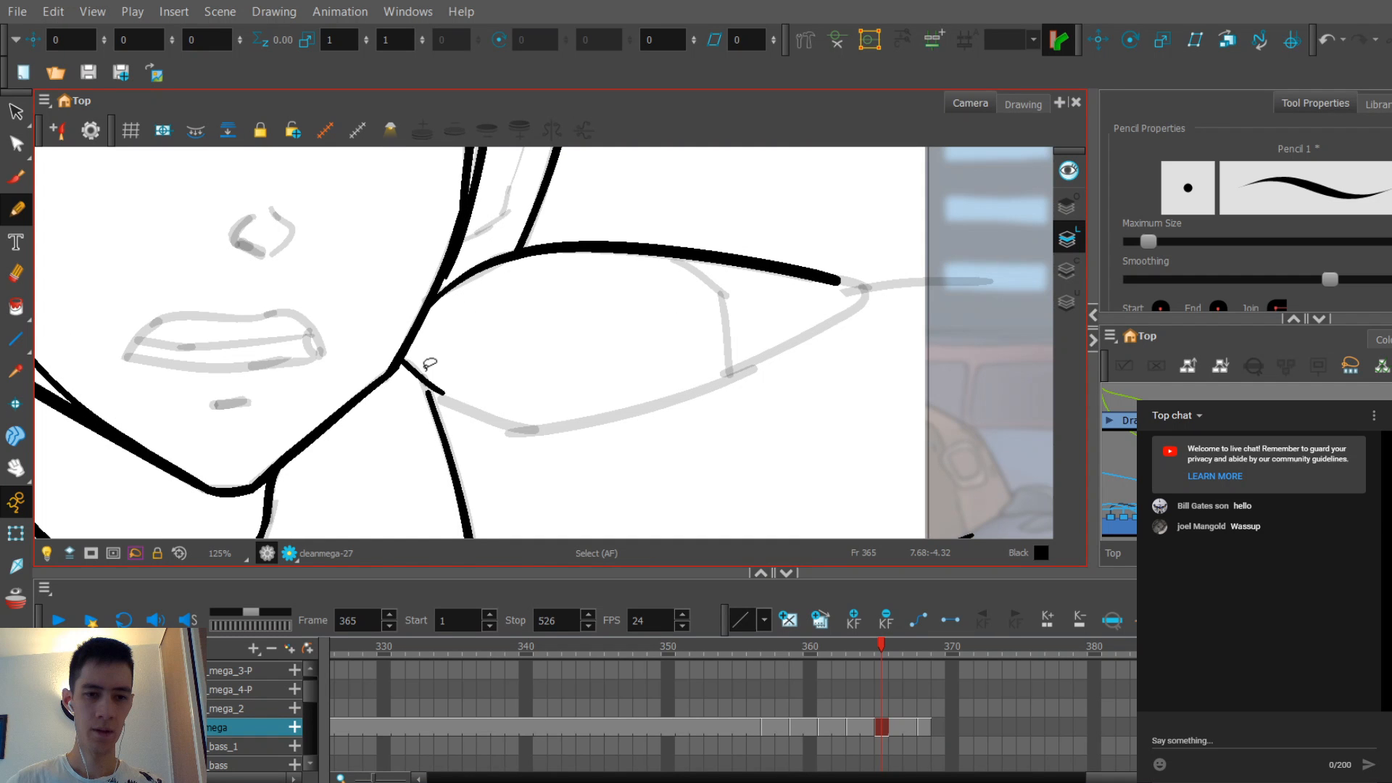
{"action": "key", "text": "ctrl+z"}
{"action": "left_click_drag", "start_coordinate": [403, 363], "coordinate": [434, 411]}
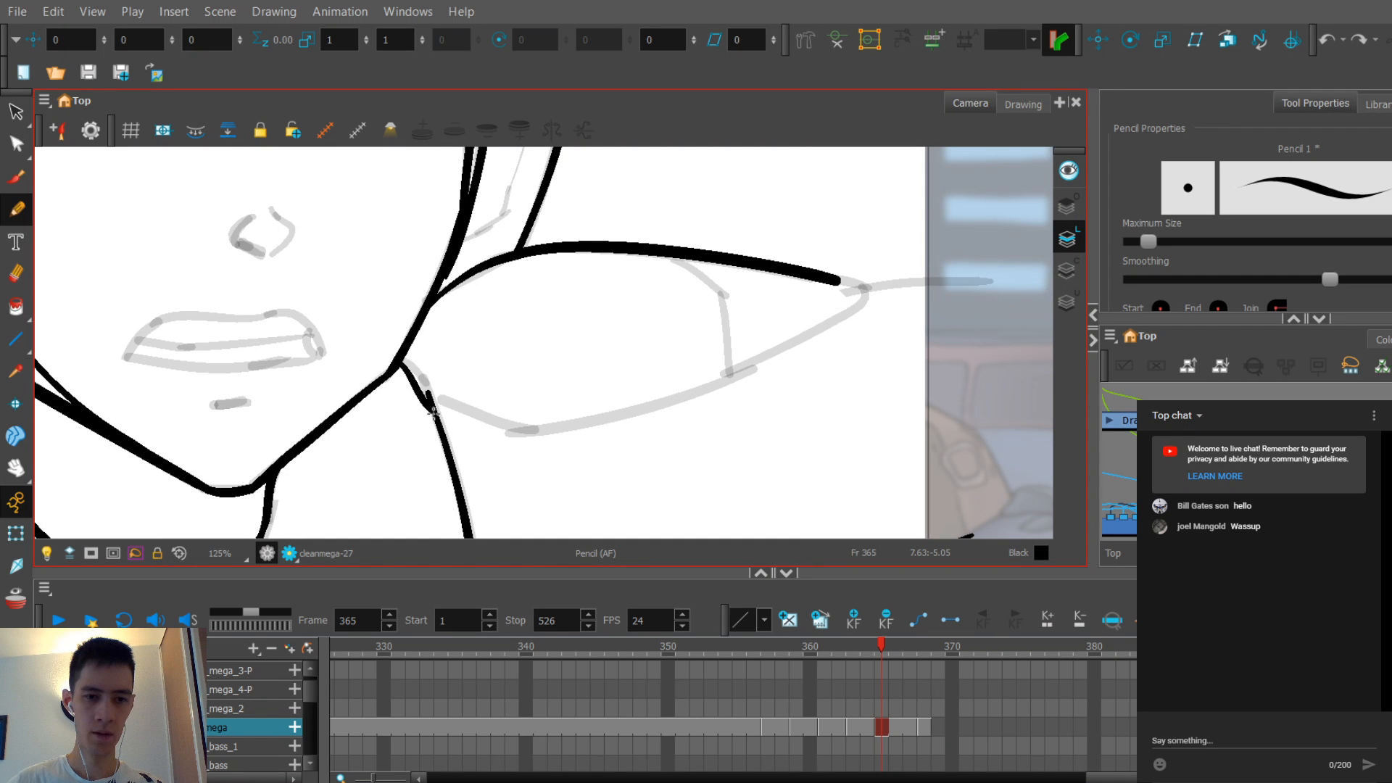
{"action": "key", "text": "ctrl+z"}
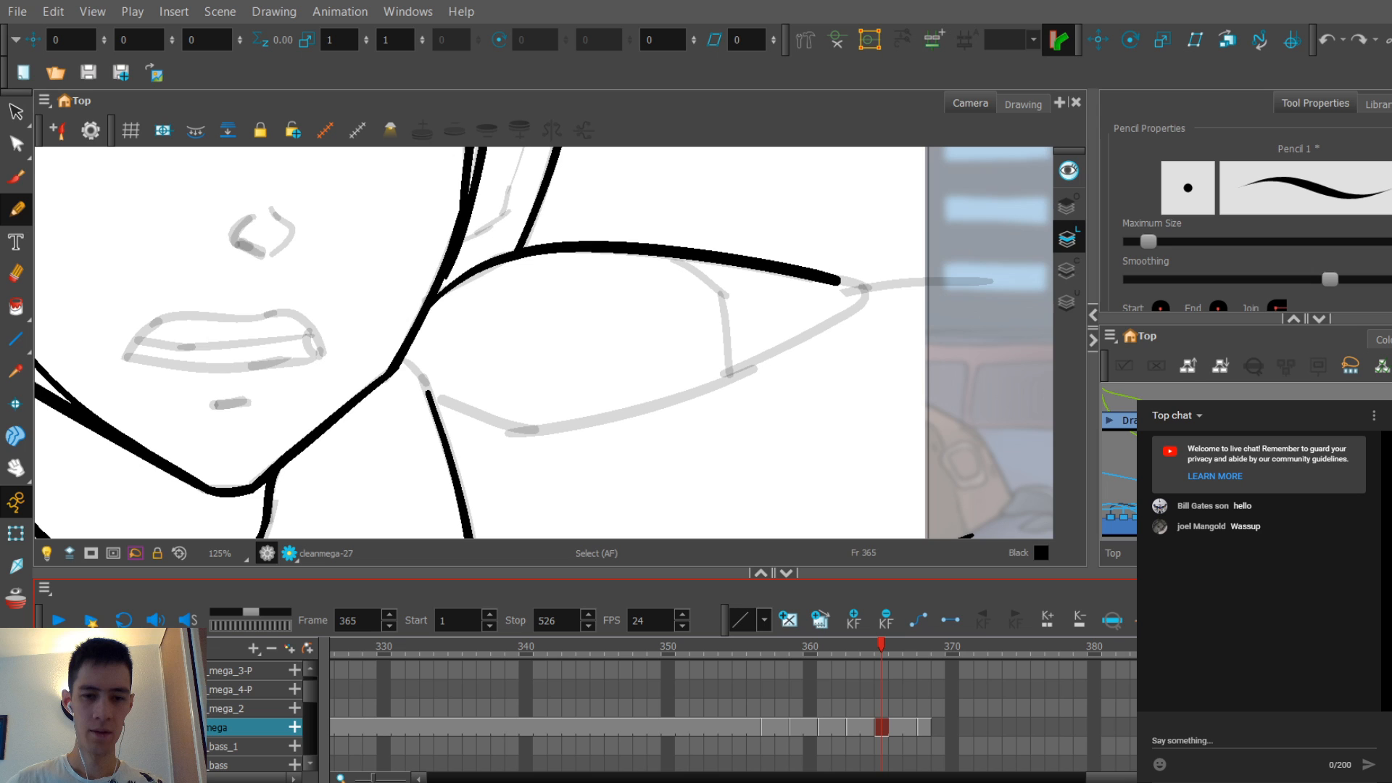
Step: Try inking the outer tip of the right shoulder pad, continuing from the end of its upper edge
{"action": "mouse_move", "coordinate": [859, 261]}
{"action": "left_mouse_down"}
{"action": "mouse_move", "coordinate": [832, 258]}
{"action": "mouse_move", "coordinate": [852, 295]}
{"action": "left_mouse_up"}
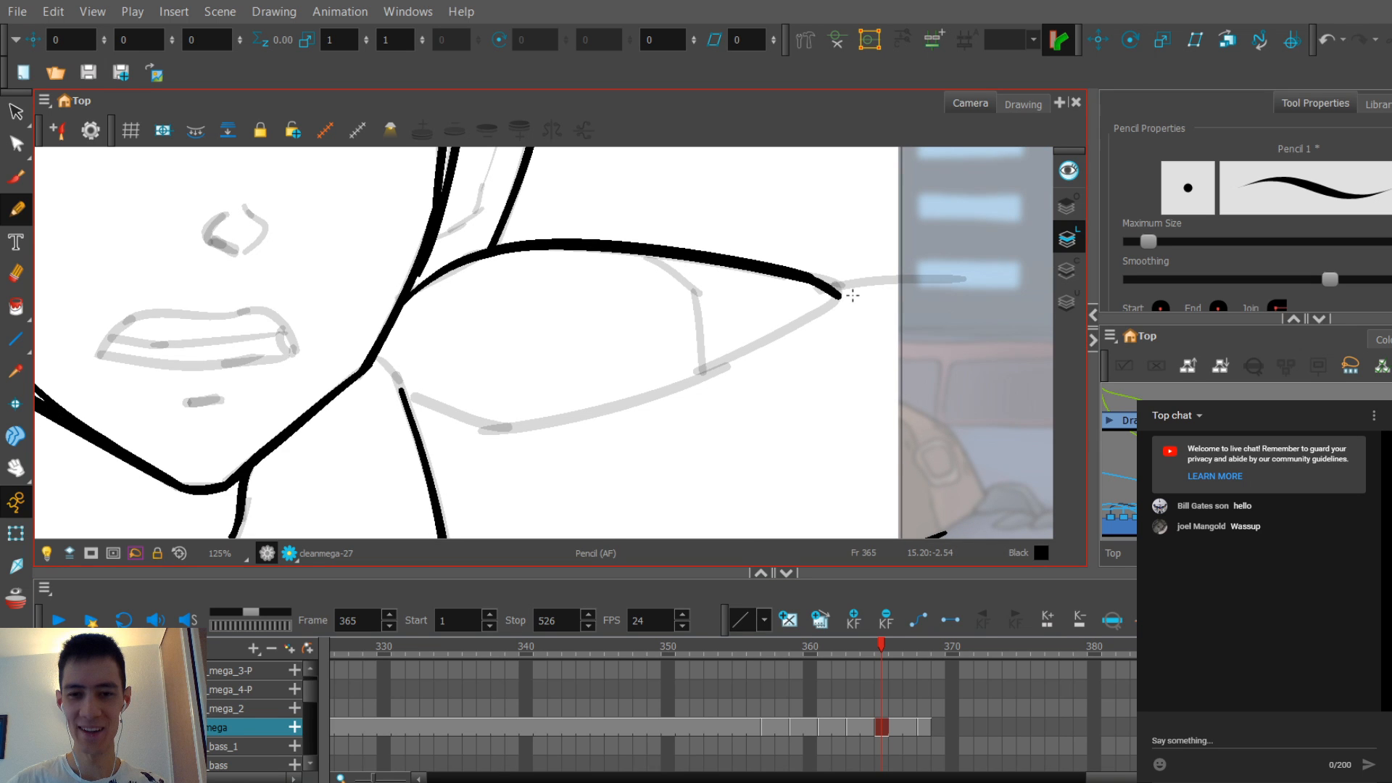
{"action": "key", "text": "ctrl+z"}
{"action": "left_click_drag", "start_coordinate": [379, 366], "coordinate": [408, 351]}
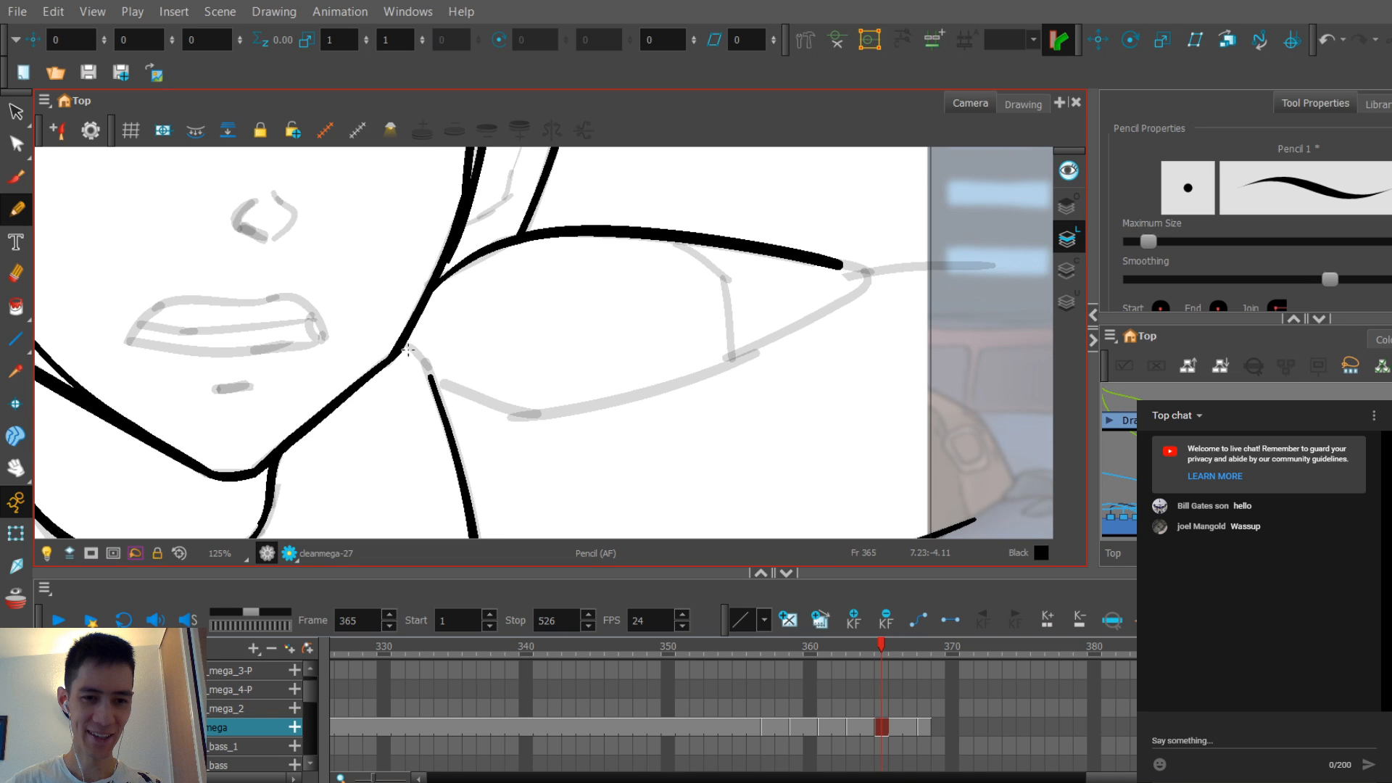
{"action": "scroll", "coordinate": [479, 426], "scroll_direction": "down", "scroll_amount": 1}
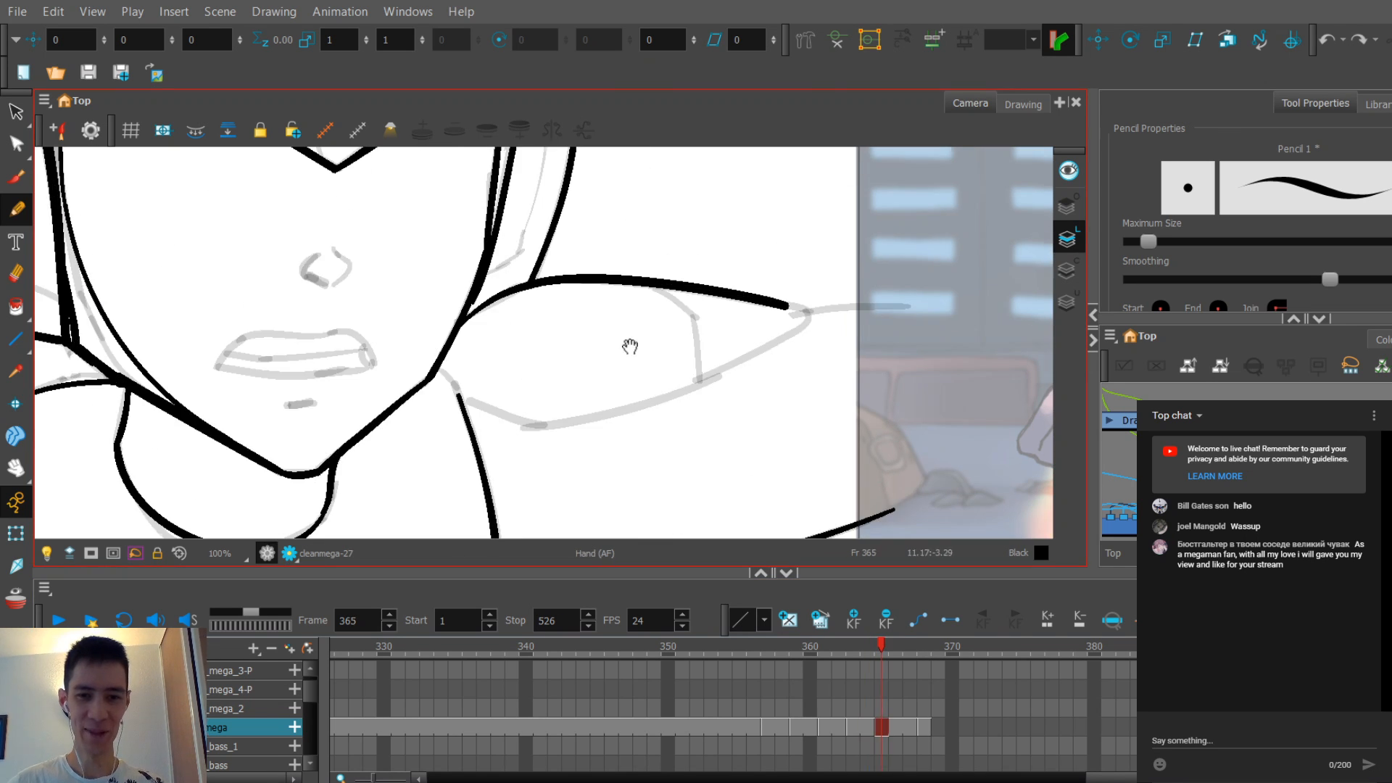
{"action": "scroll", "coordinate": [797, 306], "scroll_direction": "up", "scroll_amount": 1}
{"action": "mouse_move", "coordinate": [797, 307]}
{"action": "left_mouse_down"}
{"action": "mouse_move", "coordinate": [816, 310]}
{"action": "mouse_move", "coordinate": [806, 341]}
{"action": "left_mouse_up"}
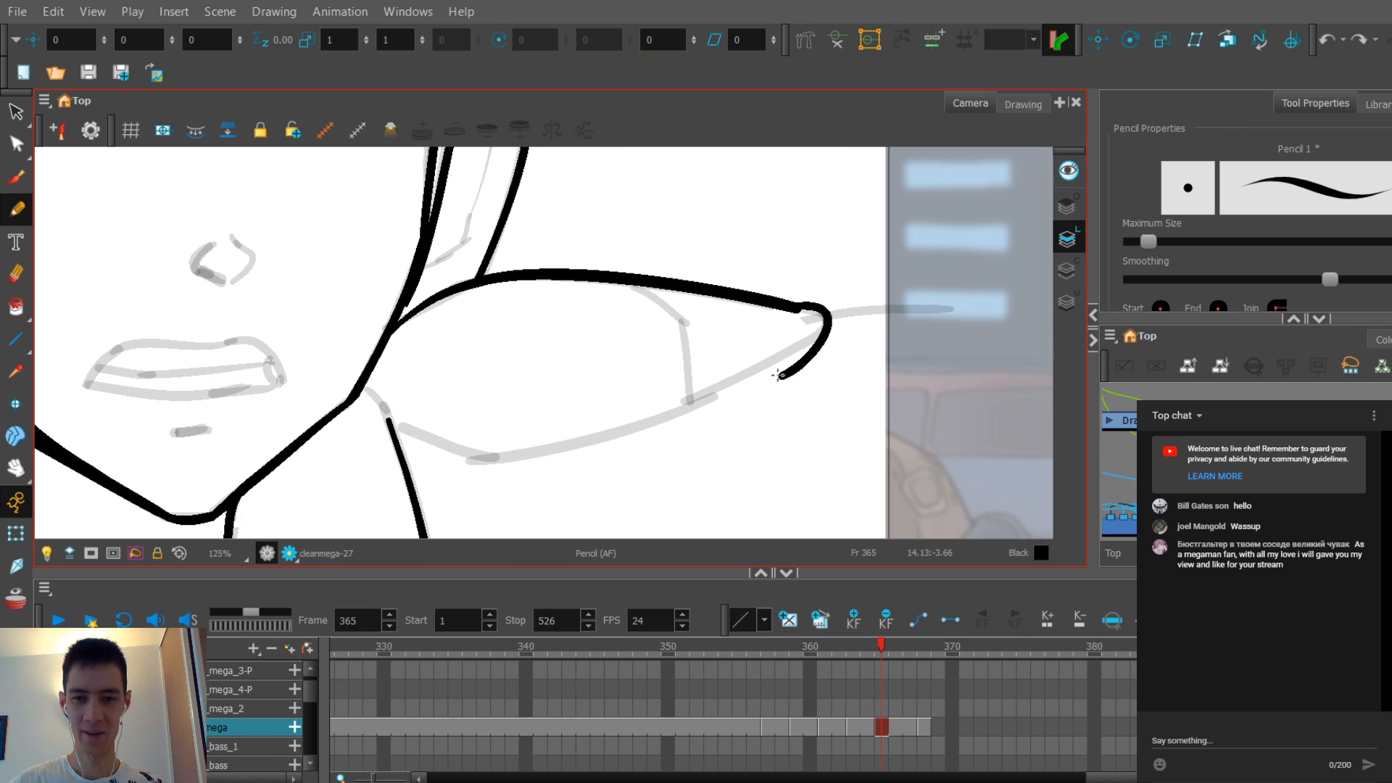
{"action": "key", "text": "ctrl+z"}
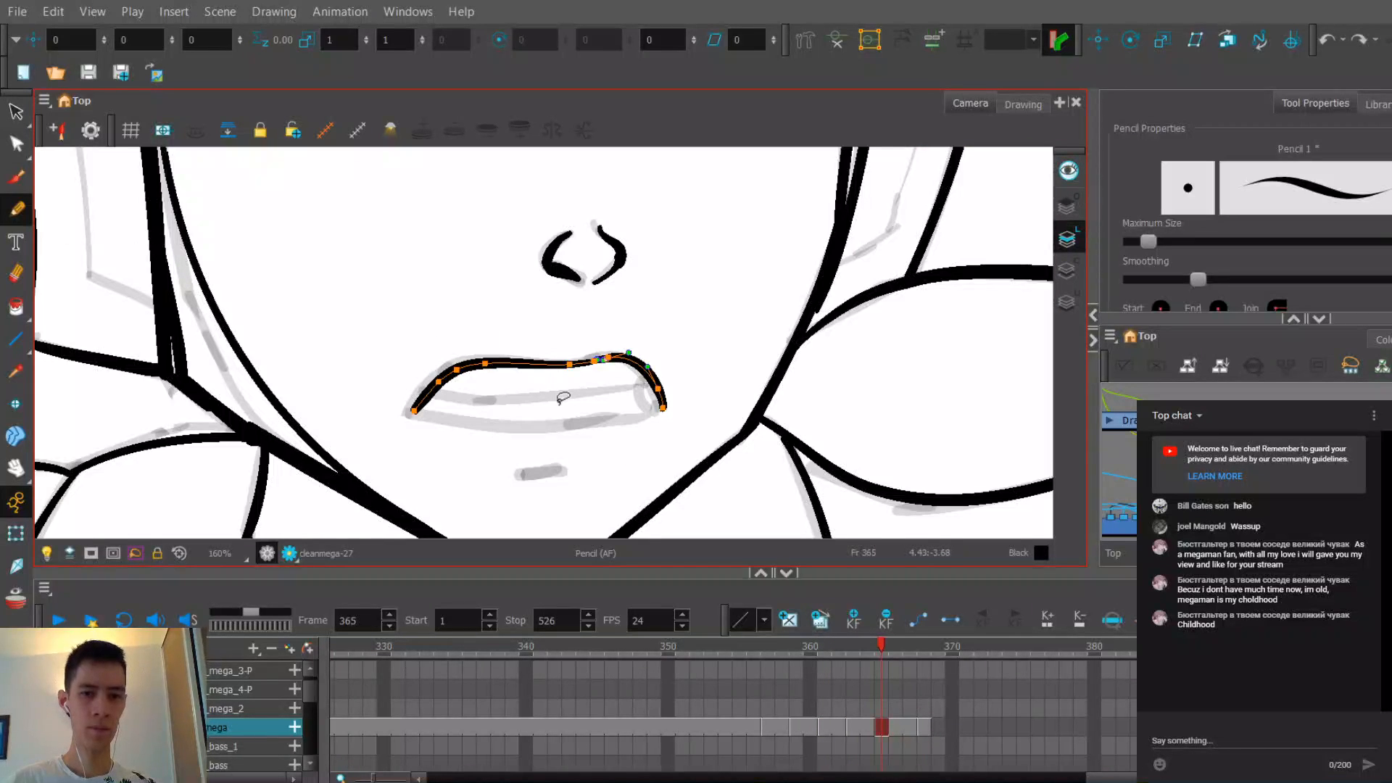
Step: Select the mouth and the mark below it on frame 365 and shift them slightly to the right beneath the nose
{"action": "key", "text": "space"}
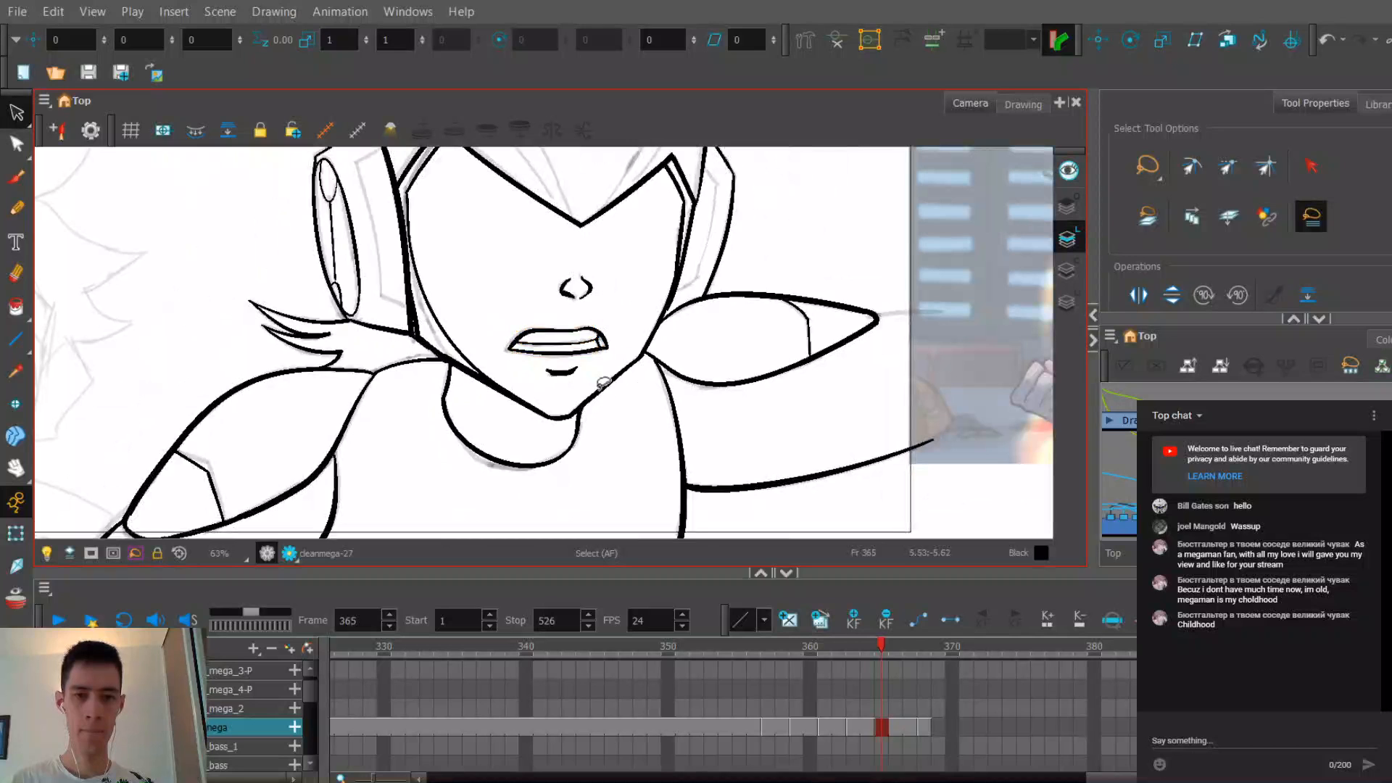
{"action": "key", "text": "2"}
{"action": "left_click_drag", "start_coordinate": [604, 383], "coordinate": [580, 351]}
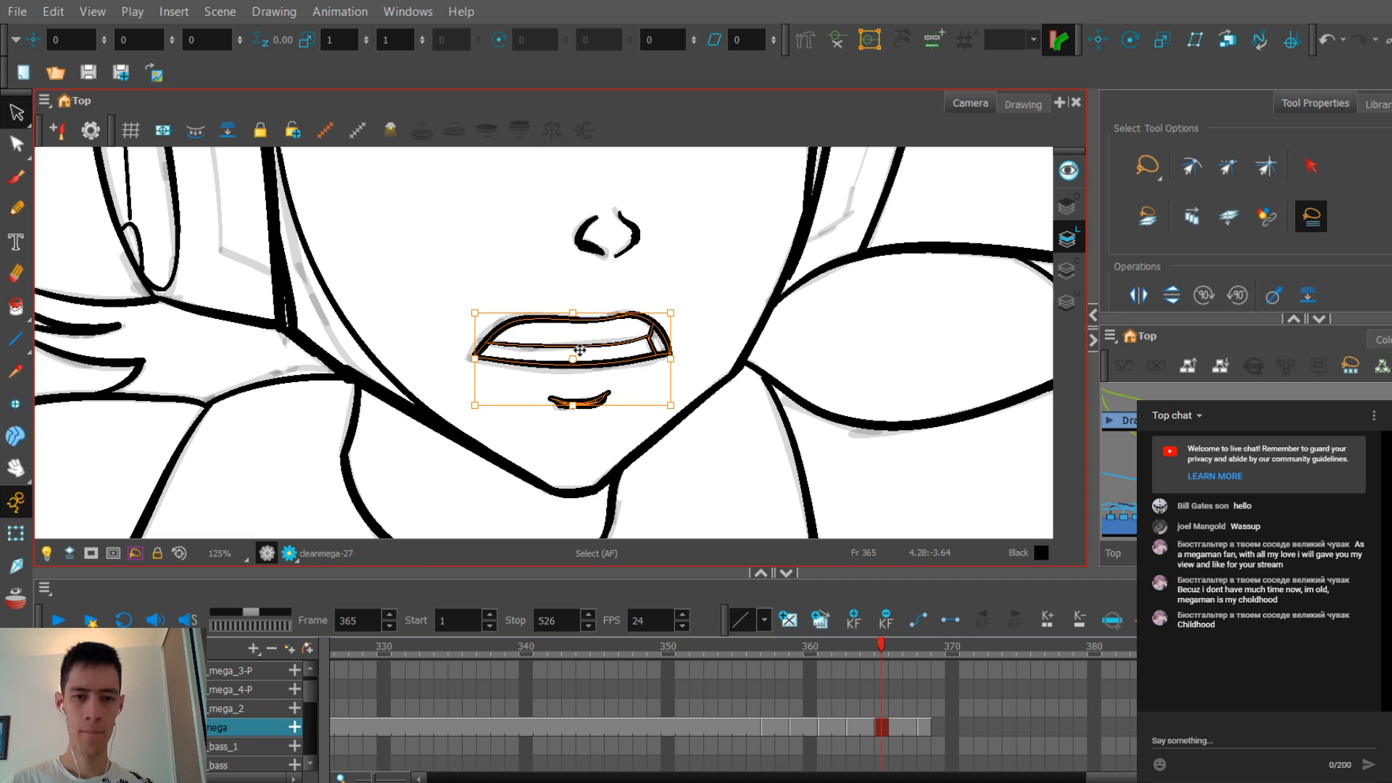
{"action": "key", "text": "ctrl+z"}
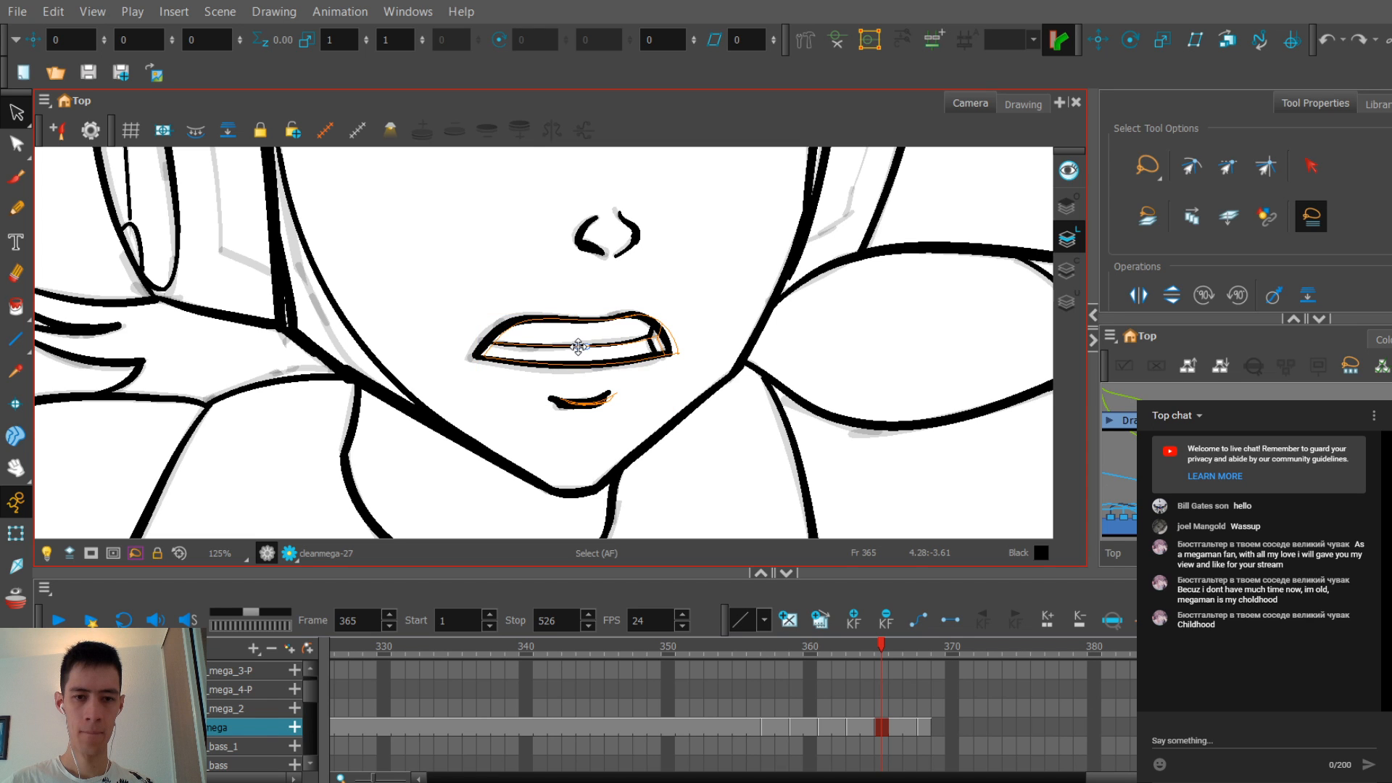
{"action": "scroll", "coordinate": [577, 347], "scroll_direction": "down", "scroll_amount": 4}
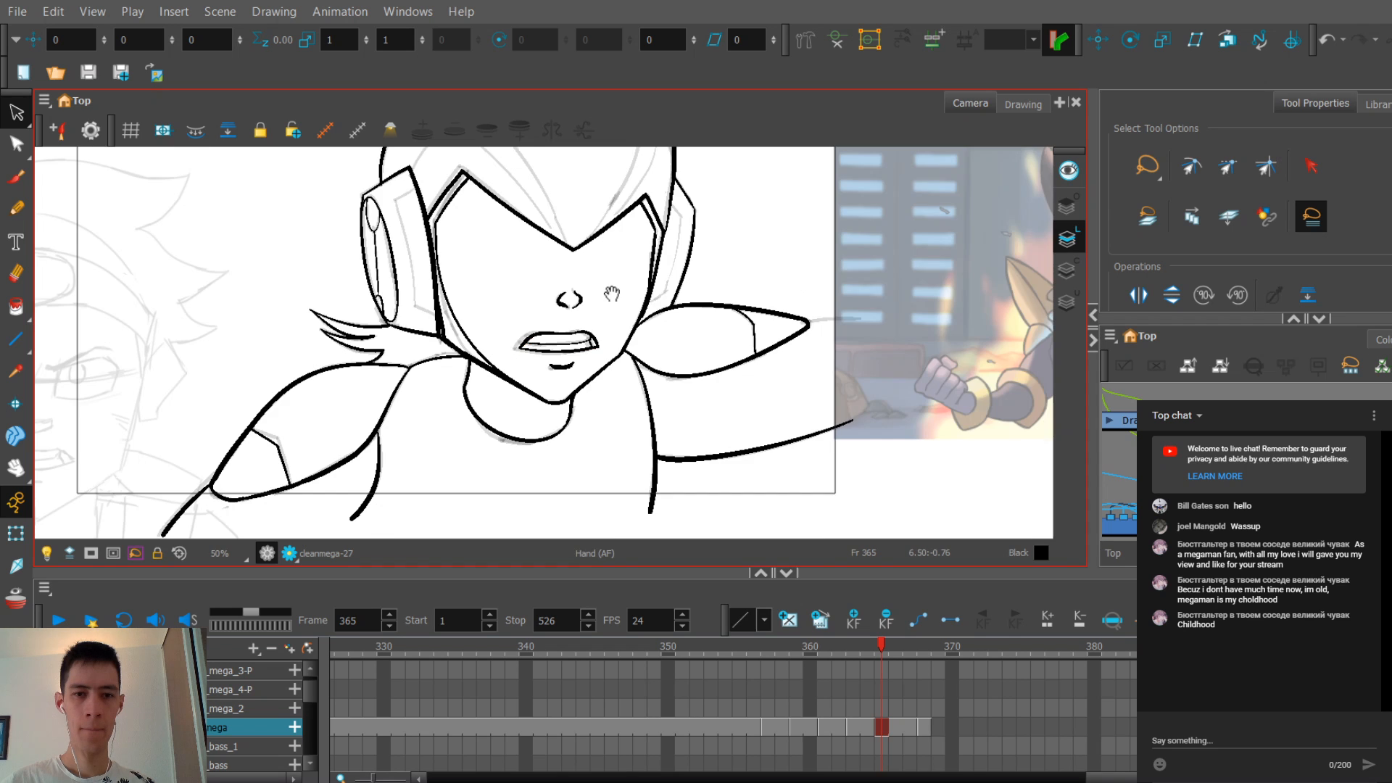
{"action": "mouse_move", "coordinate": [611, 293]}
{"action": "left_mouse_down"}
{"action": "mouse_move", "coordinate": [554, 418]}
{"action": "mouse_move", "coordinate": [568, 350]}
{"action": "left_mouse_up"}
Step: Compare the mouth and face on frame 365 with the finished drawing on frame 363
{"action": "key", "text": "alt+x"}
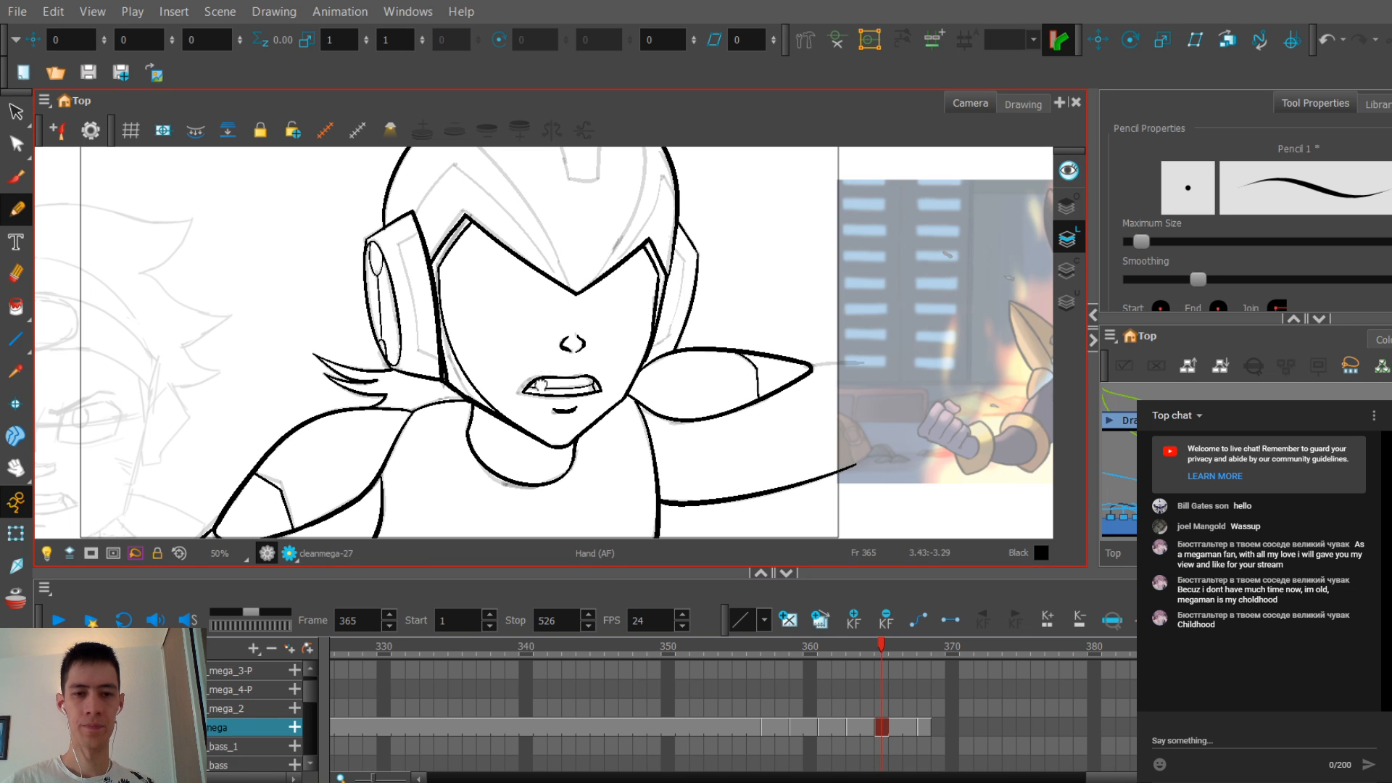
{"action": "scroll", "coordinate": [543, 341], "scroll_direction": "down", "scroll_amount": 3}
{"action": "scroll", "coordinate": [558, 326], "scroll_direction": "up", "scroll_amount": 3}
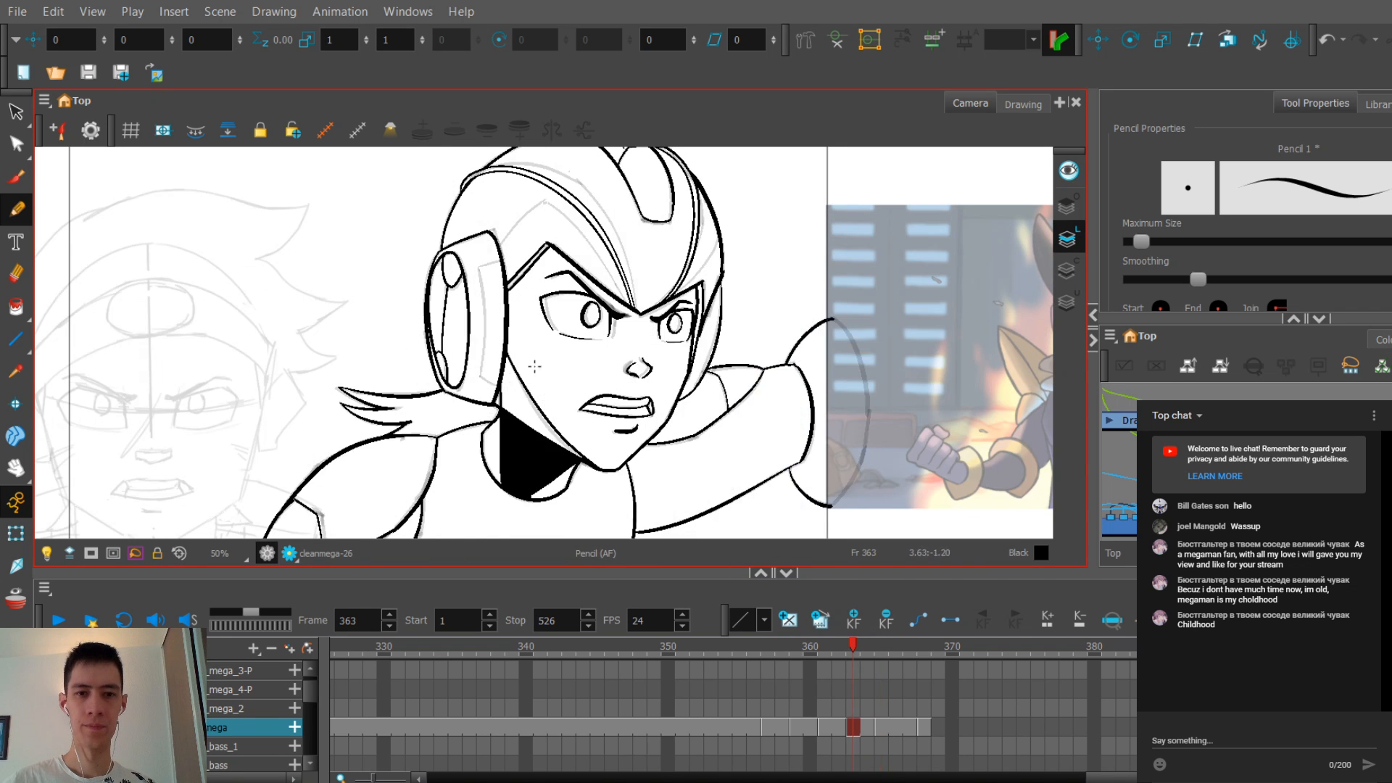
{"action": "key", "text": "space"}
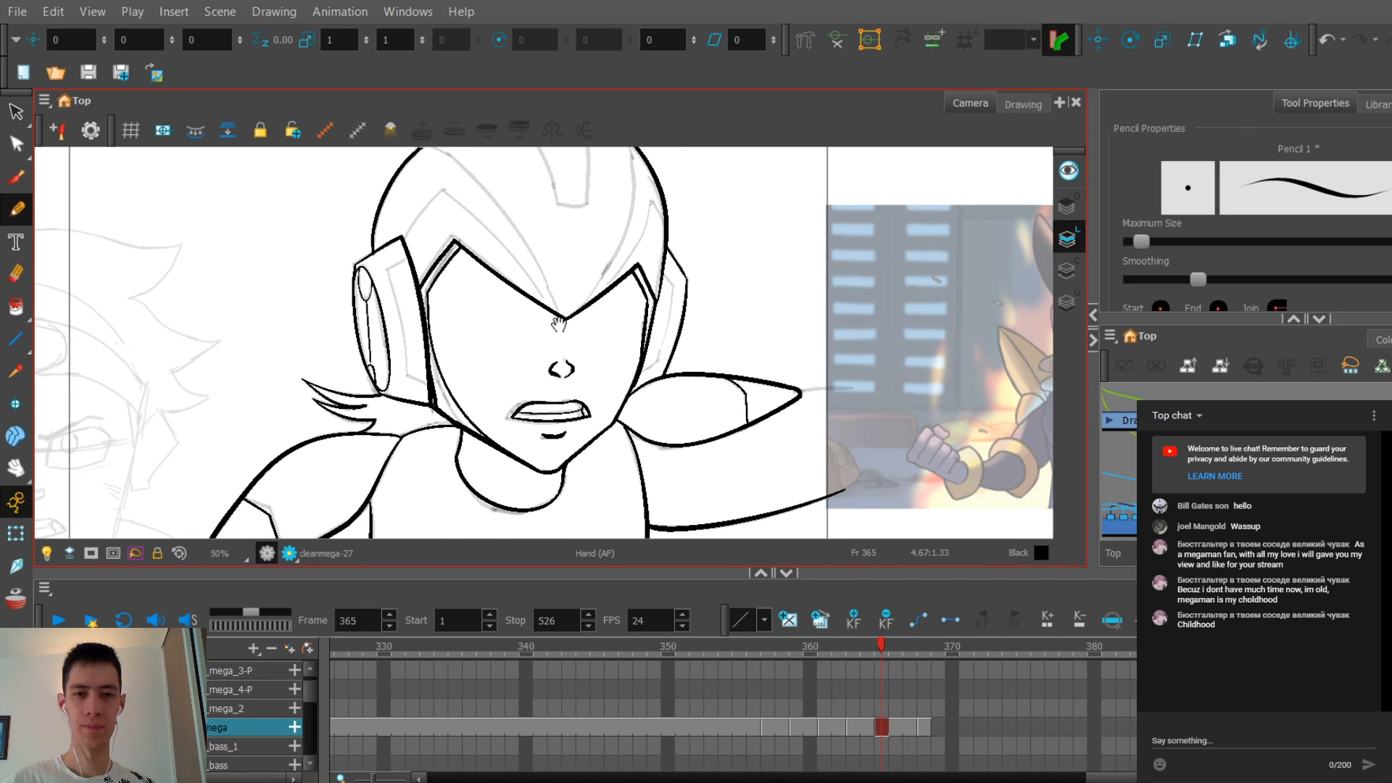
Step: Raise the pencil's smoothing, undo the test stroke over the helmet crest and slightly increase the pencil's maximum size
{"action": "left_click_drag", "start_coordinate": [559, 324], "coordinate": [545, 379]}
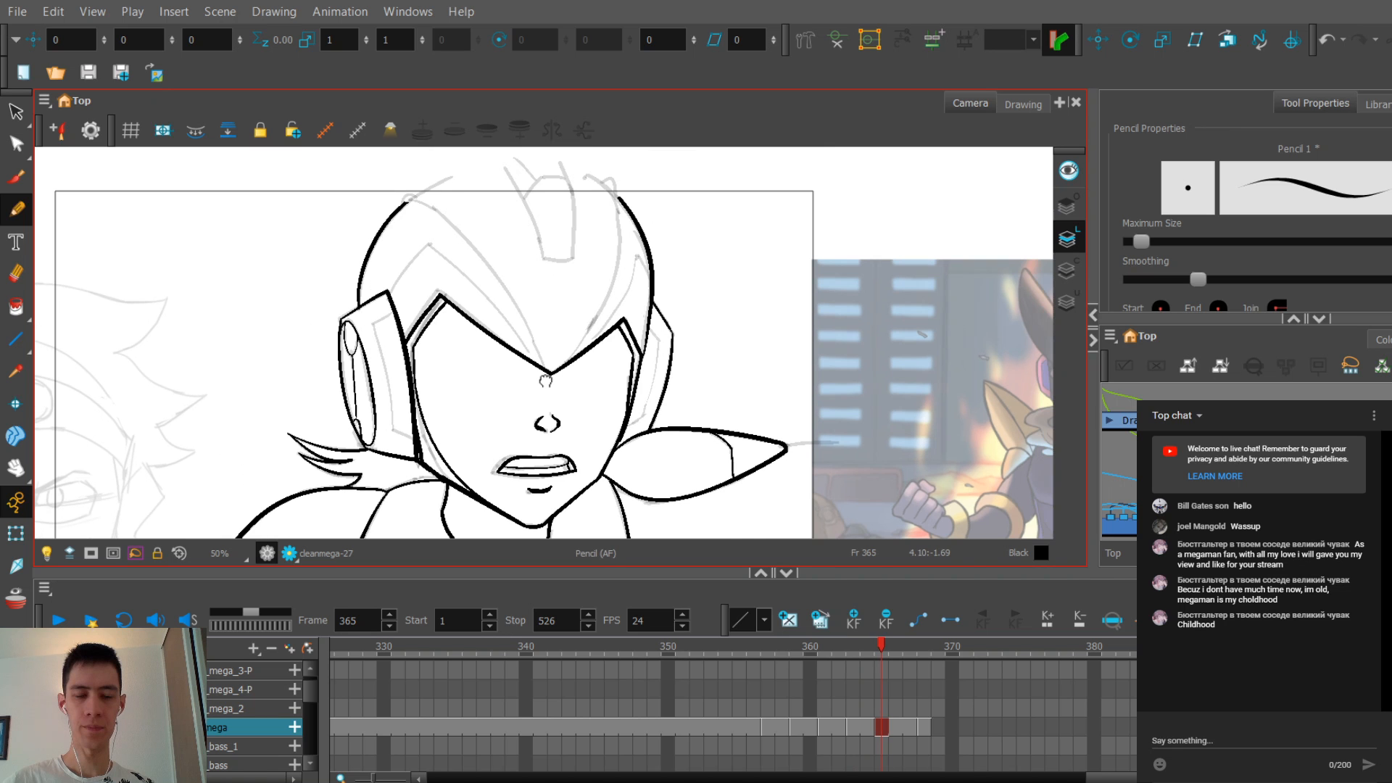
{"action": "scroll", "coordinate": [532, 350], "scroll_direction": "up", "scroll_amount": 1}
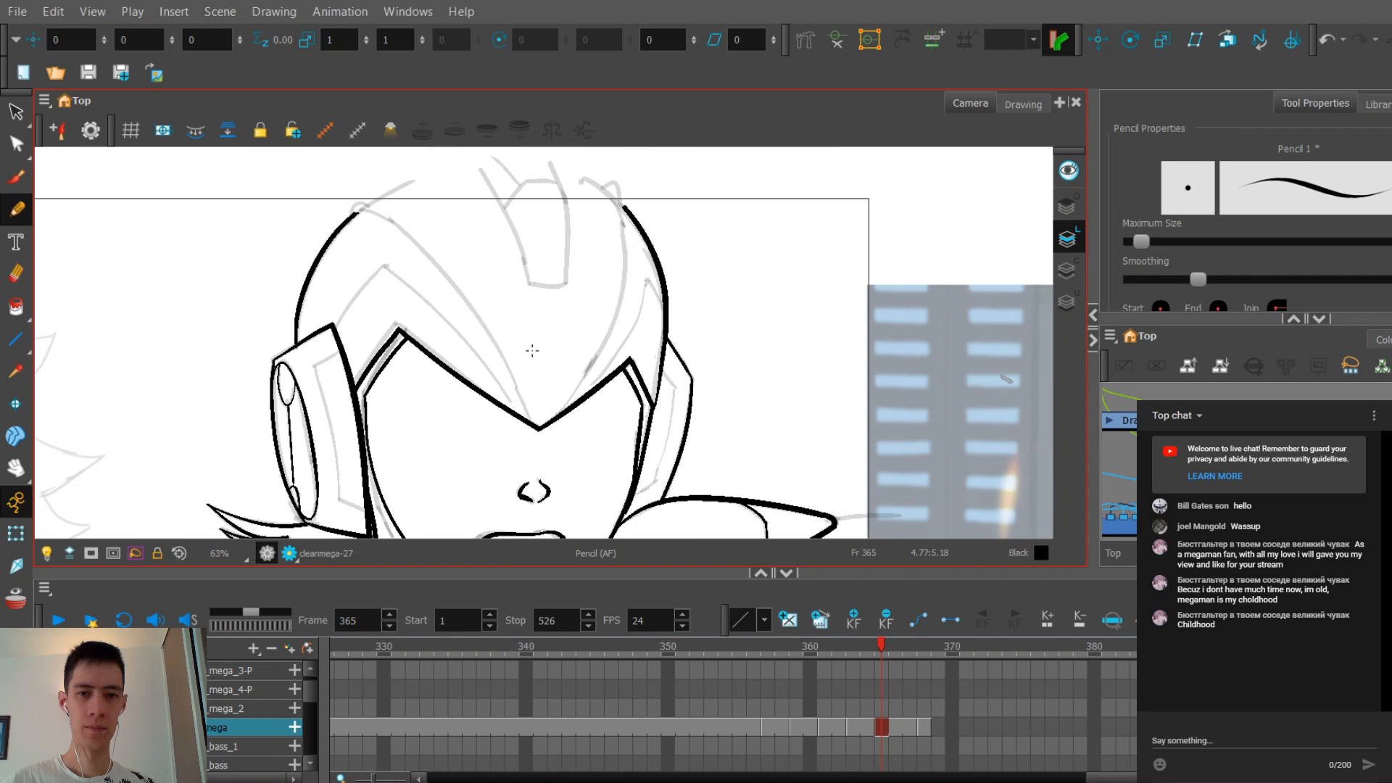
{"action": "key", "text": "f"}
{"action": "key", "text": "f"}
{"action": "key", "text": "f"}
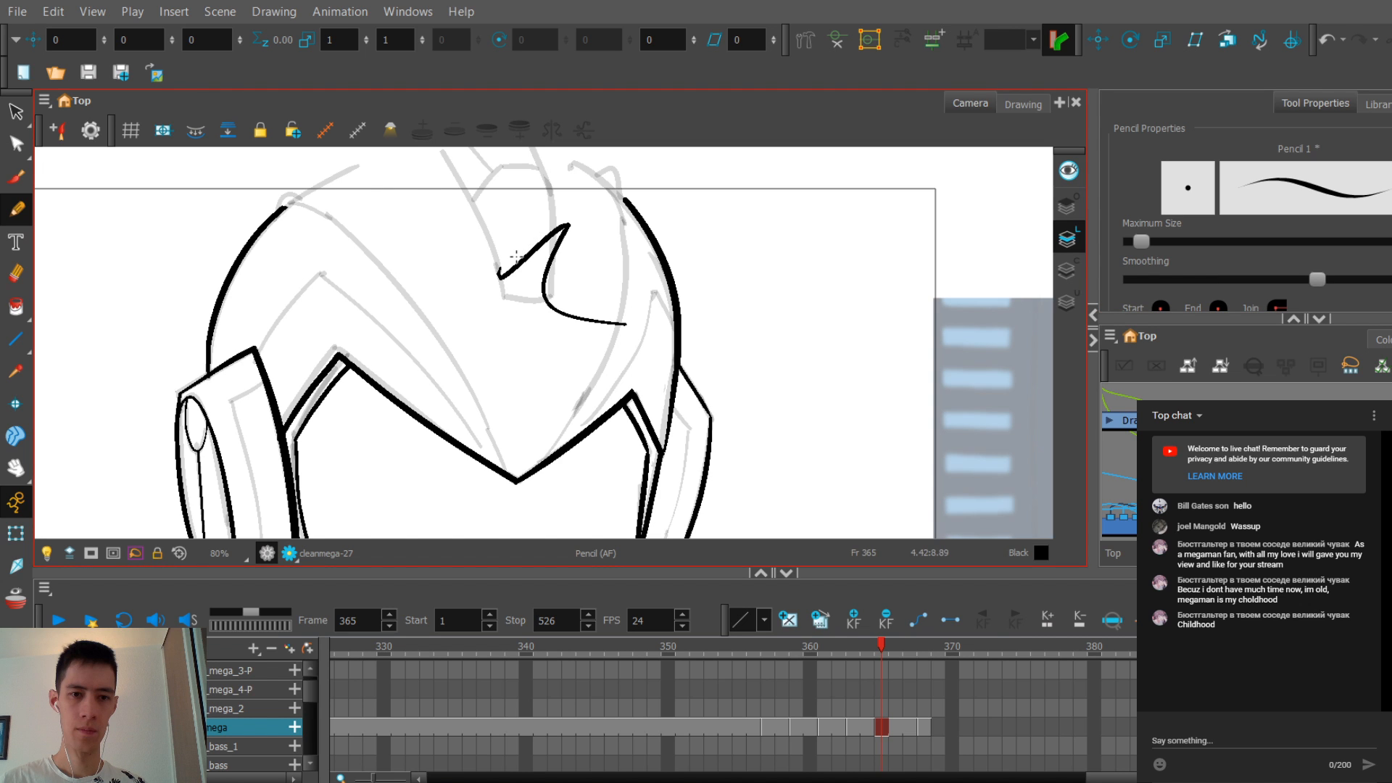
{"action": "key", "text": "ctrl+z"}
{"action": "key", "text": "2"}
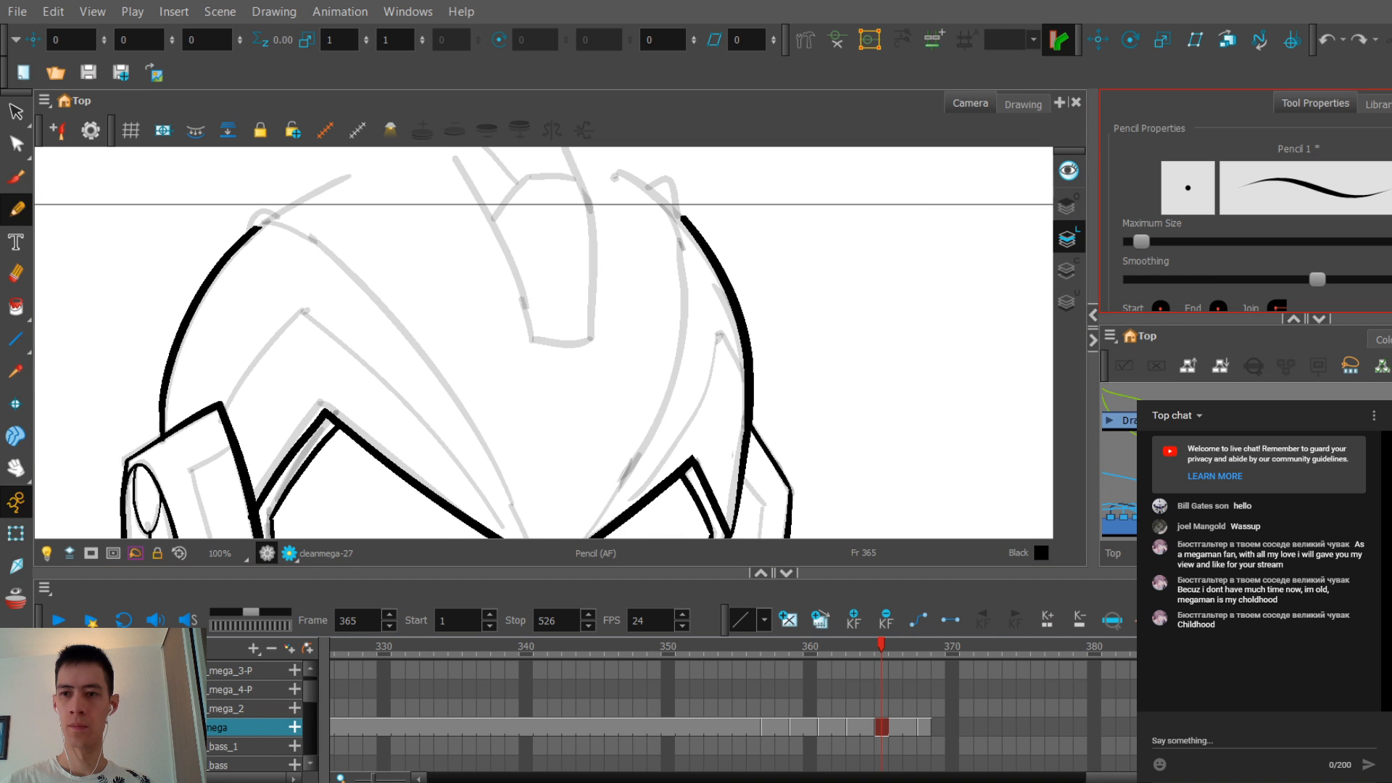
{"action": "key", "text": "bracketright"}
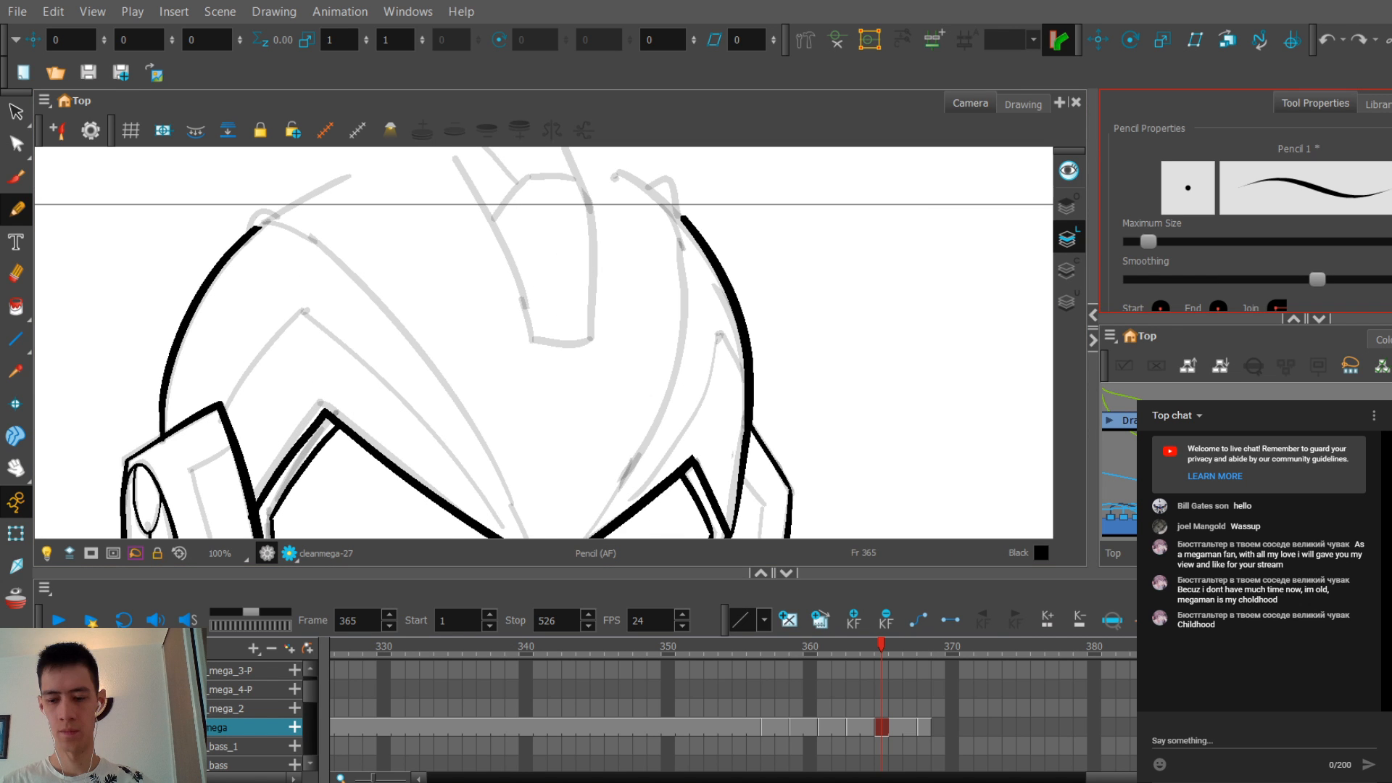
Step: Ink the left edge of the helmet's central crest on frame 365, using frame 364 as reference
{"action": "key", "text": "space"}
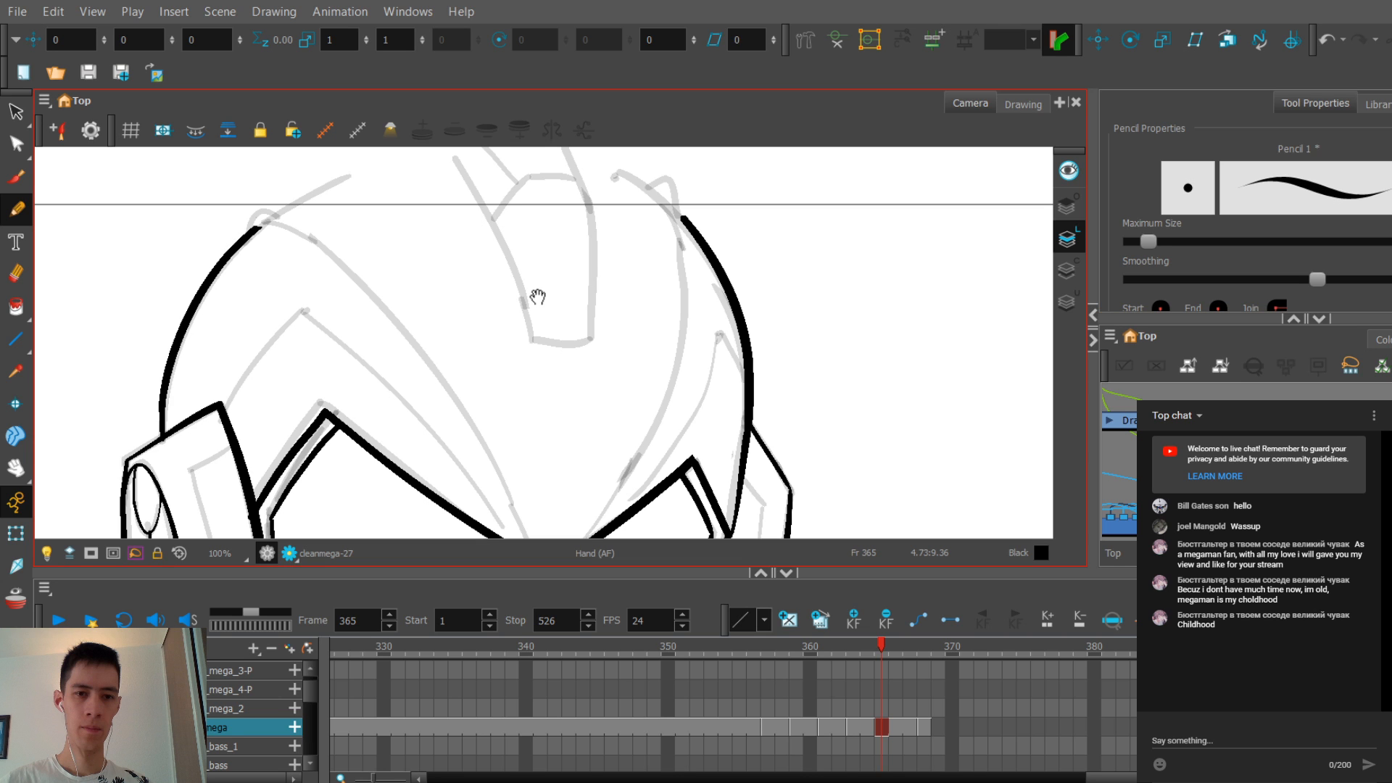
{"action": "mouse_move", "coordinate": [537, 296]}
{"action": "left_mouse_down"}
{"action": "mouse_move", "coordinate": [520, 336]}
{"action": "mouse_move", "coordinate": [453, 219]}
{"action": "left_mouse_up"}
{"action": "key", "text": "ctrl+z"}
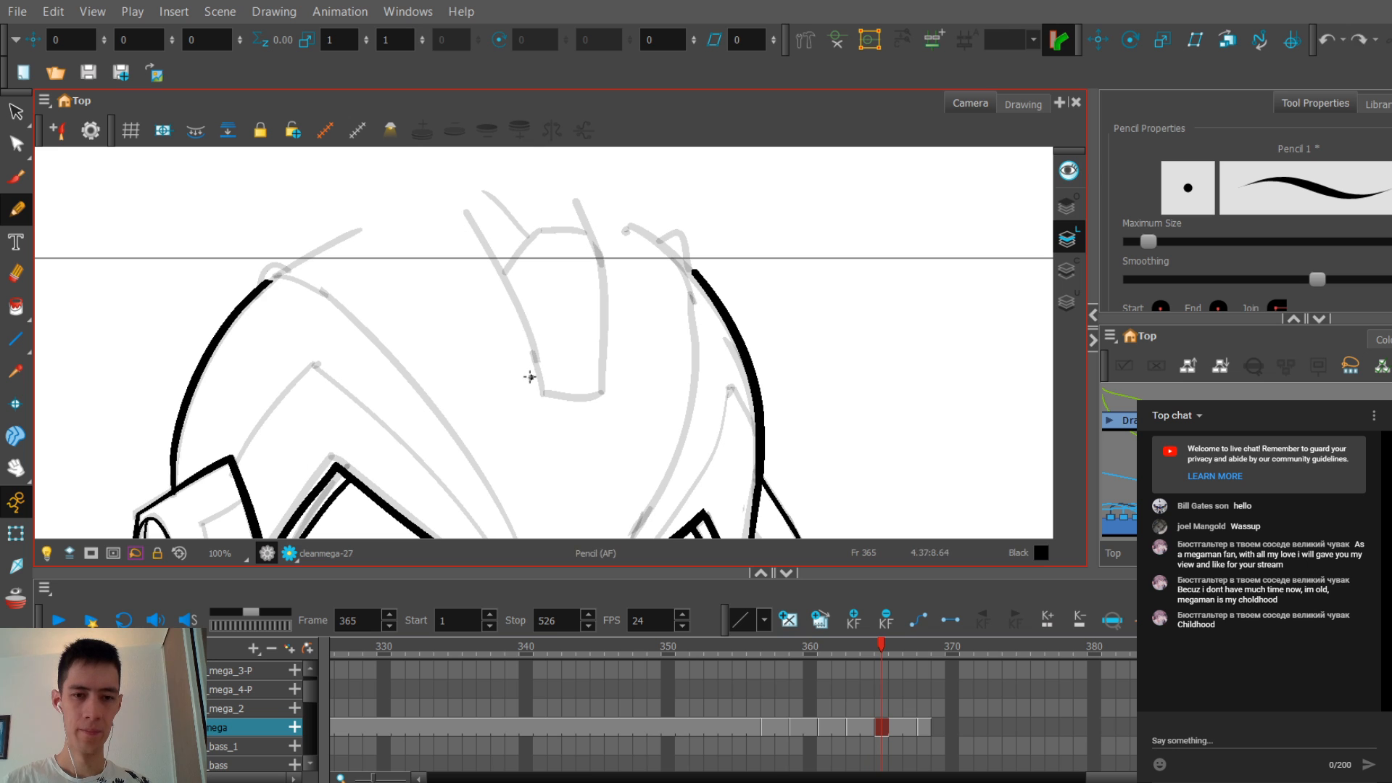
{"action": "mouse_move", "coordinate": [543, 397]}
{"action": "left_mouse_down"}
{"action": "mouse_move", "coordinate": [517, 306]}
{"action": "mouse_move", "coordinate": [458, 217]}
{"action": "left_mouse_up"}
{"action": "key", "text": "comma"}
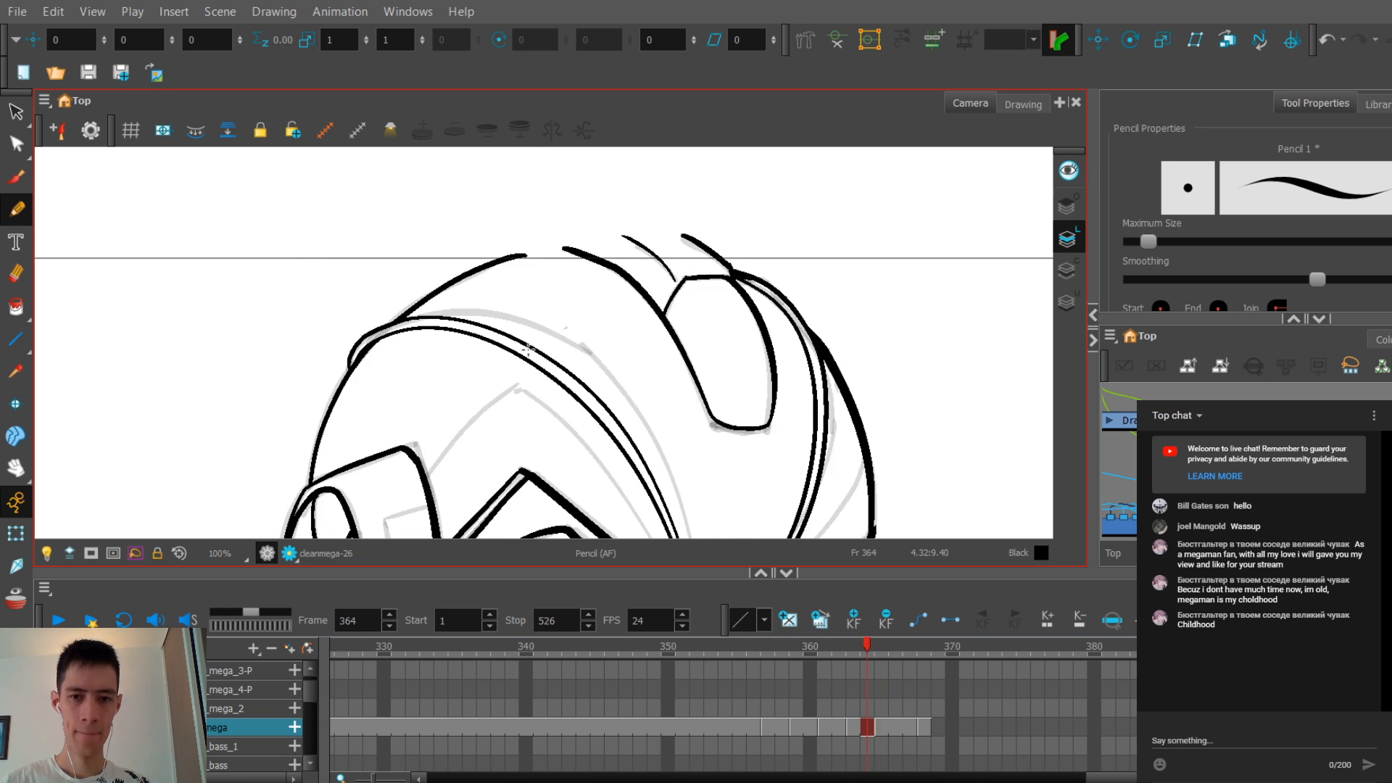
{"action": "key", "text": "period"}
Step: Shift the lower end of the crest's left edge slightly upward with the Contour Editor and compare it with frame 363
{"action": "key", "text": "alt+q"}
{"action": "left_click", "coordinate": [547, 398]}
{"action": "key", "text": "2"}
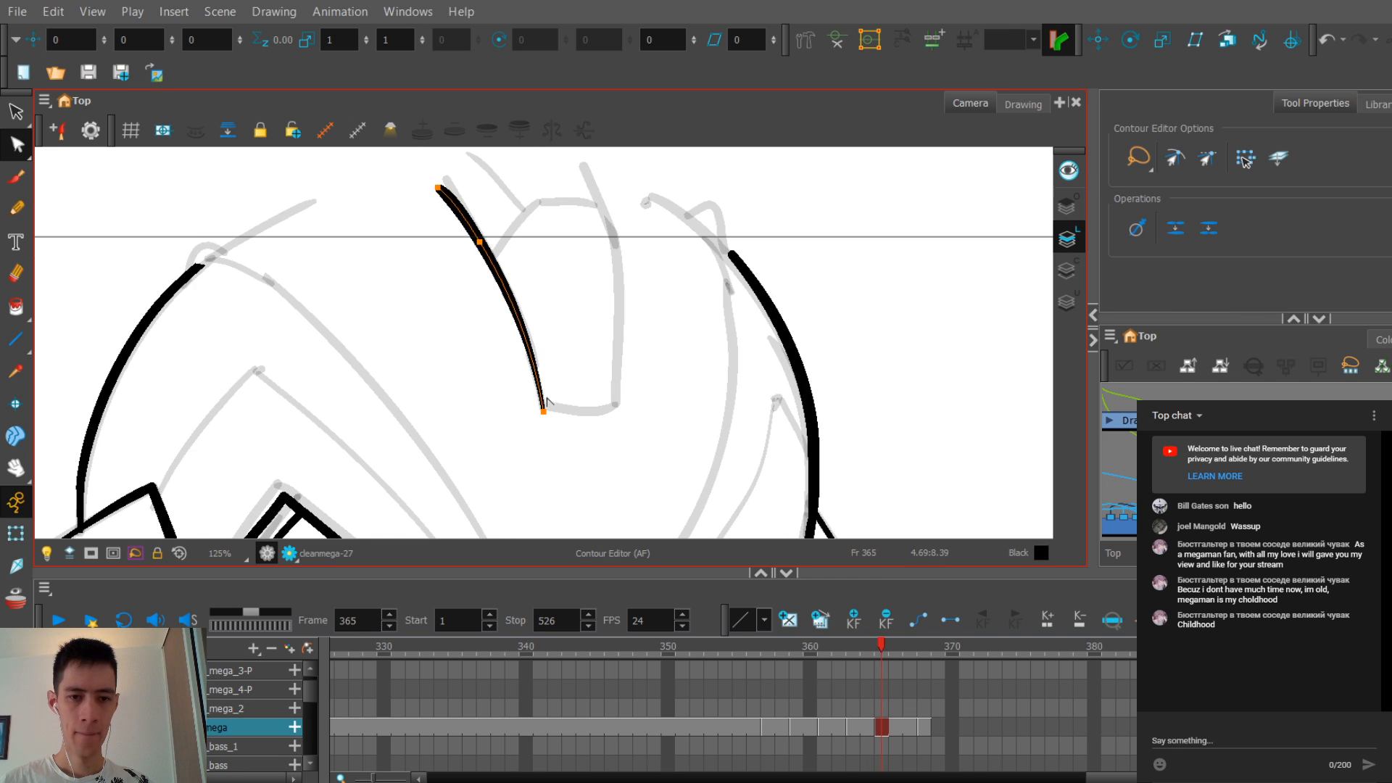
{"action": "left_click", "coordinate": [549, 401]}
{"action": "key", "text": "1"}
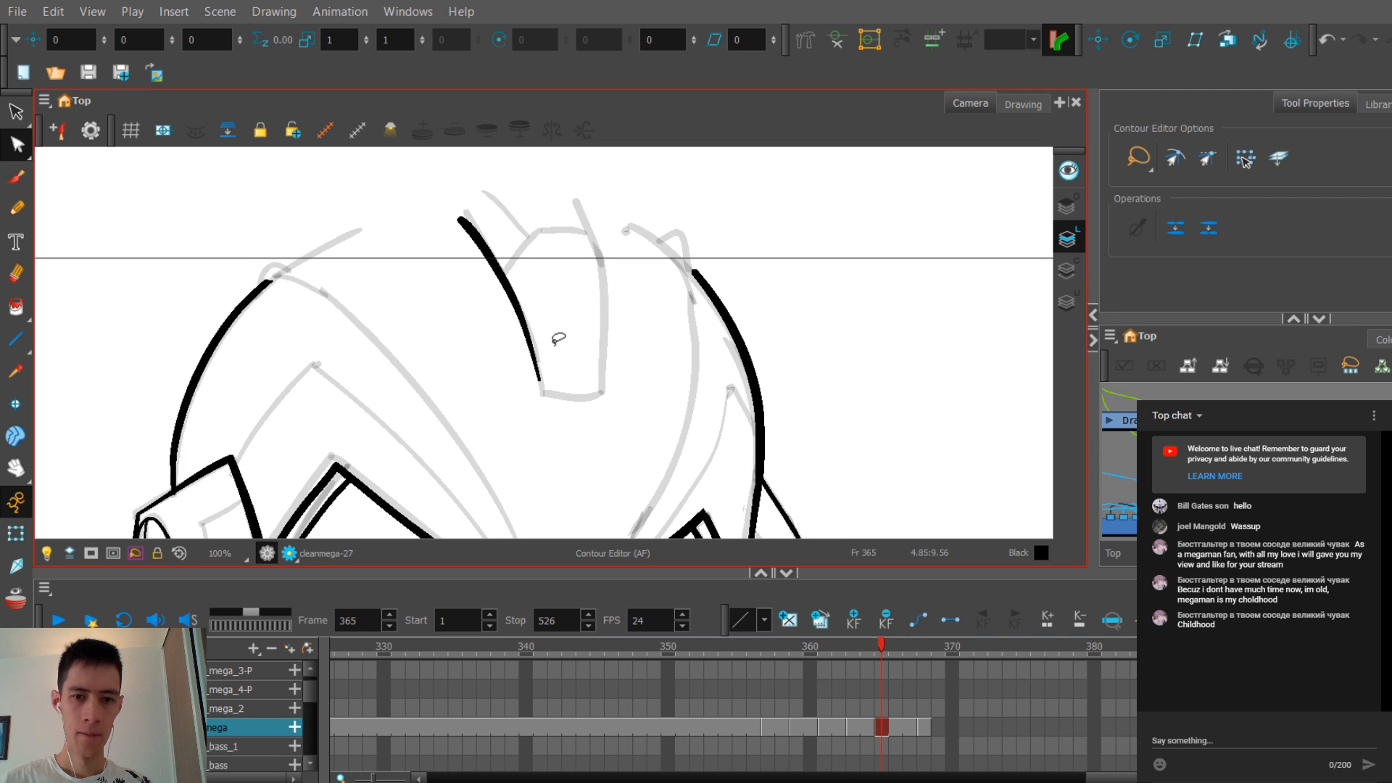
{"action": "key", "text": "f"}
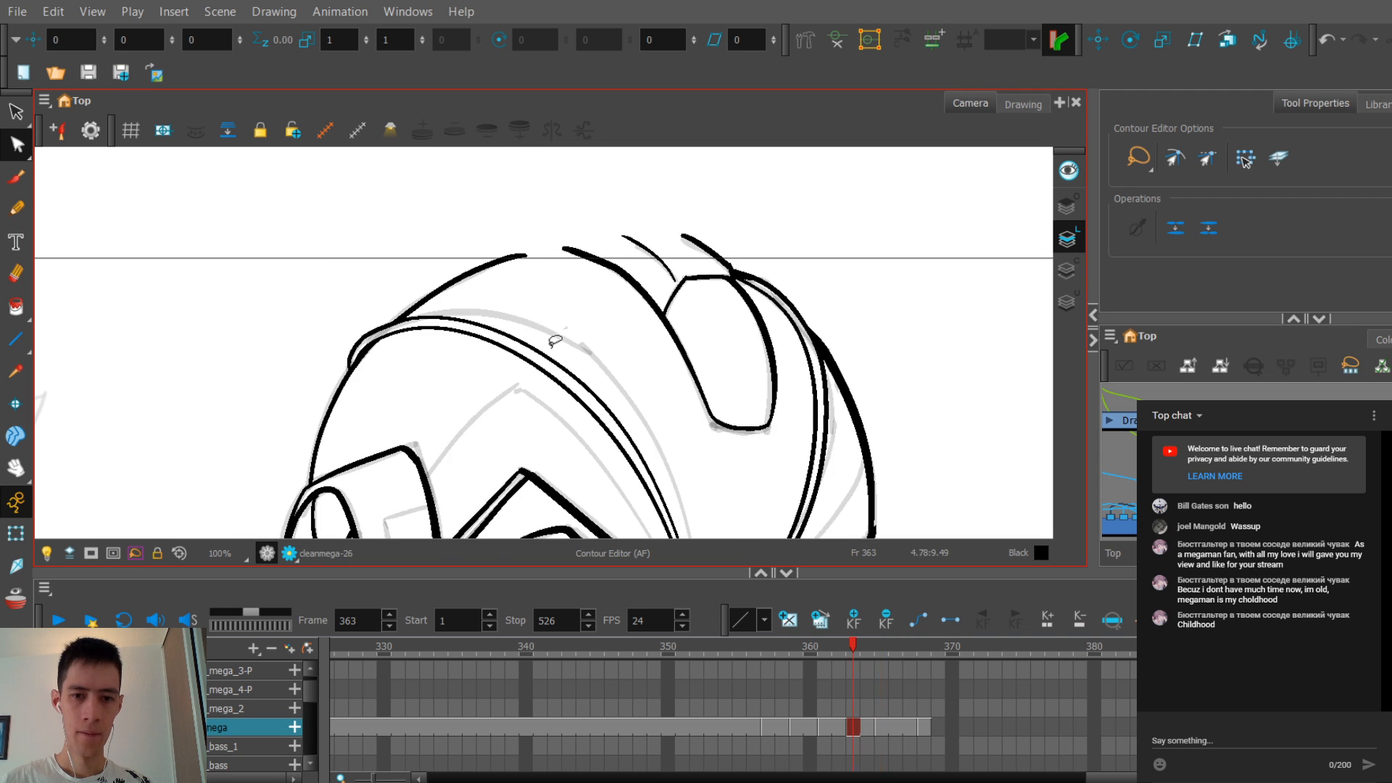
{"action": "key", "text": "g"}
{"action": "key", "text": "2"}
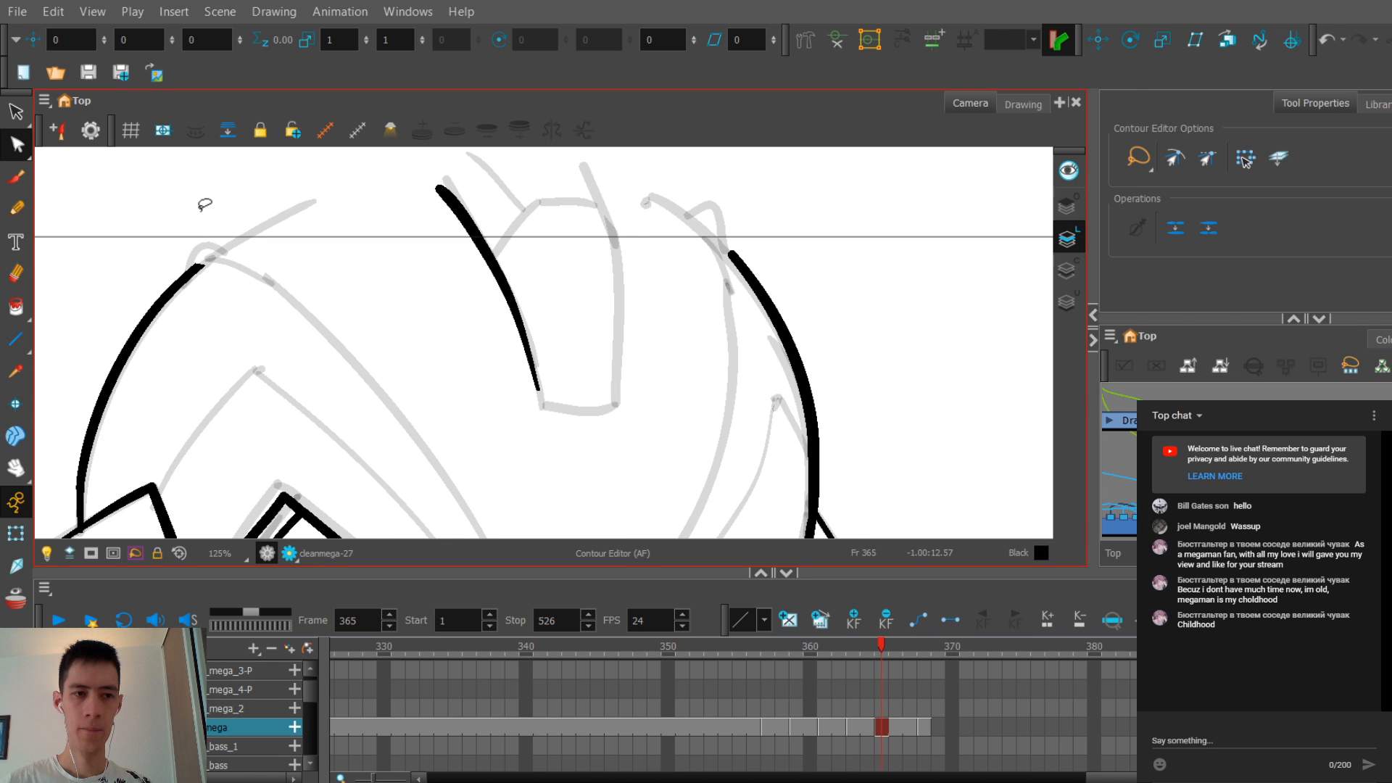
Step: Ink the right edge of the helmet's central crest on frame 365, checking it against frame 364
{"action": "key", "text": "alt+/"}
{"action": "mouse_move", "coordinate": [617, 335]}
{"action": "left_mouse_down"}
{"action": "mouse_move", "coordinate": [635, 286]}
{"action": "mouse_move", "coordinate": [629, 222]}
{"action": "left_mouse_up"}
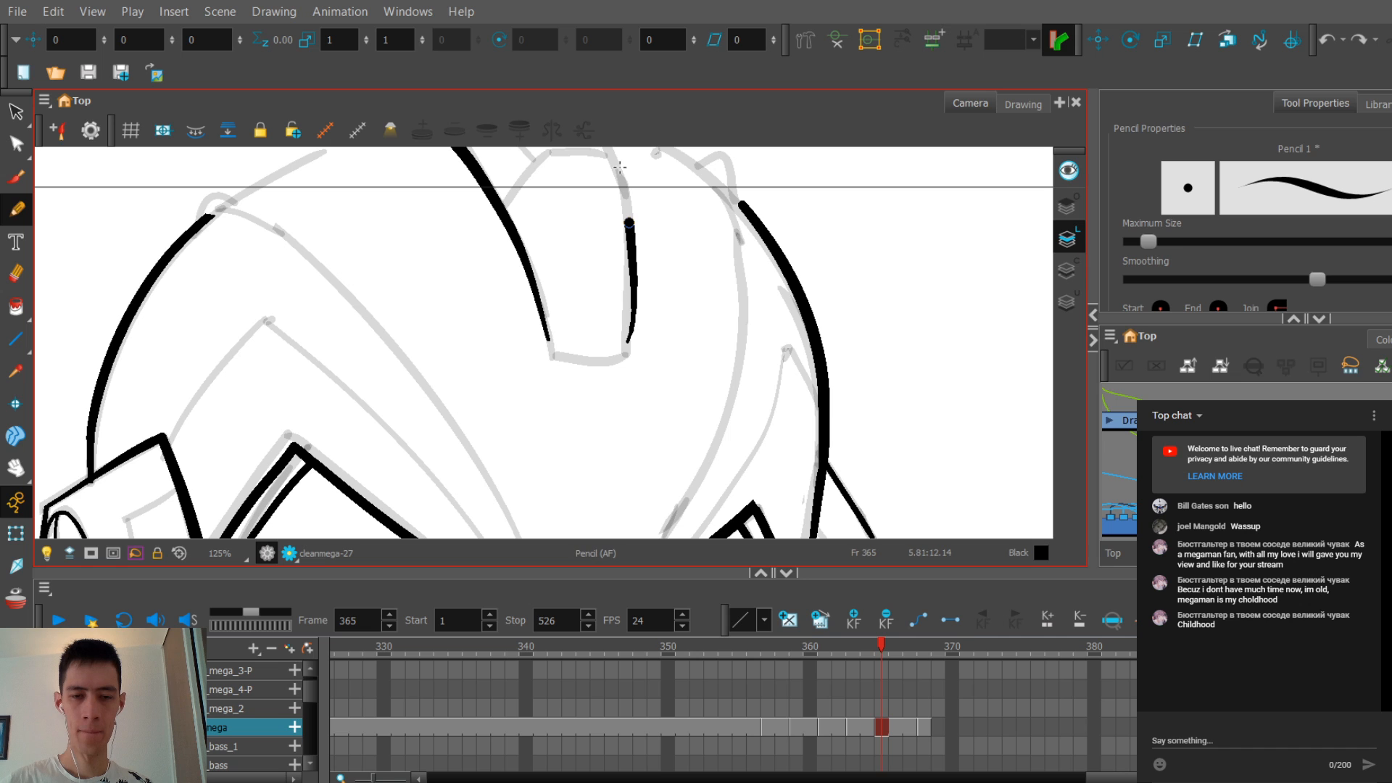
{"action": "key", "text": "comma"}
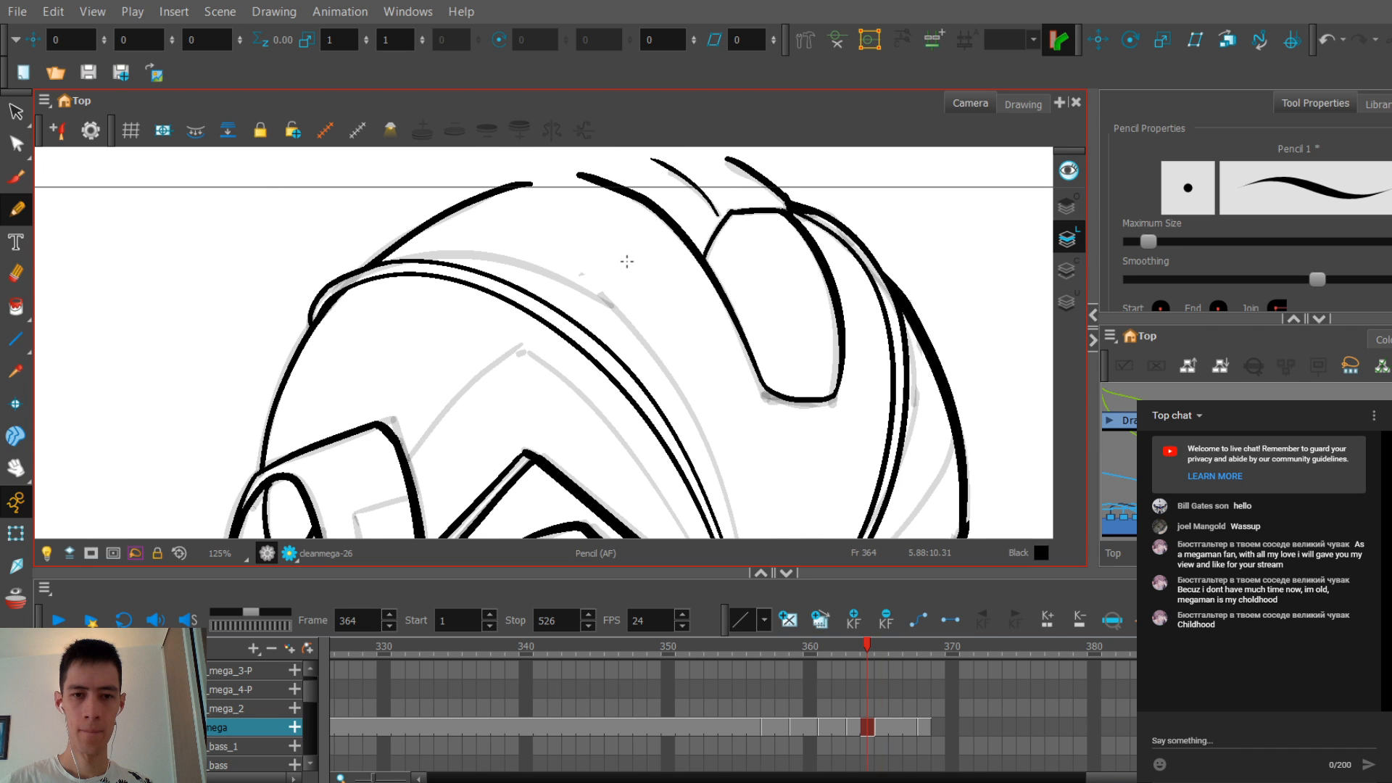
{"action": "key", "text": "period"}
{"action": "scroll", "coordinate": [620, 261], "scroll_direction": "down", "scroll_amount": 4}
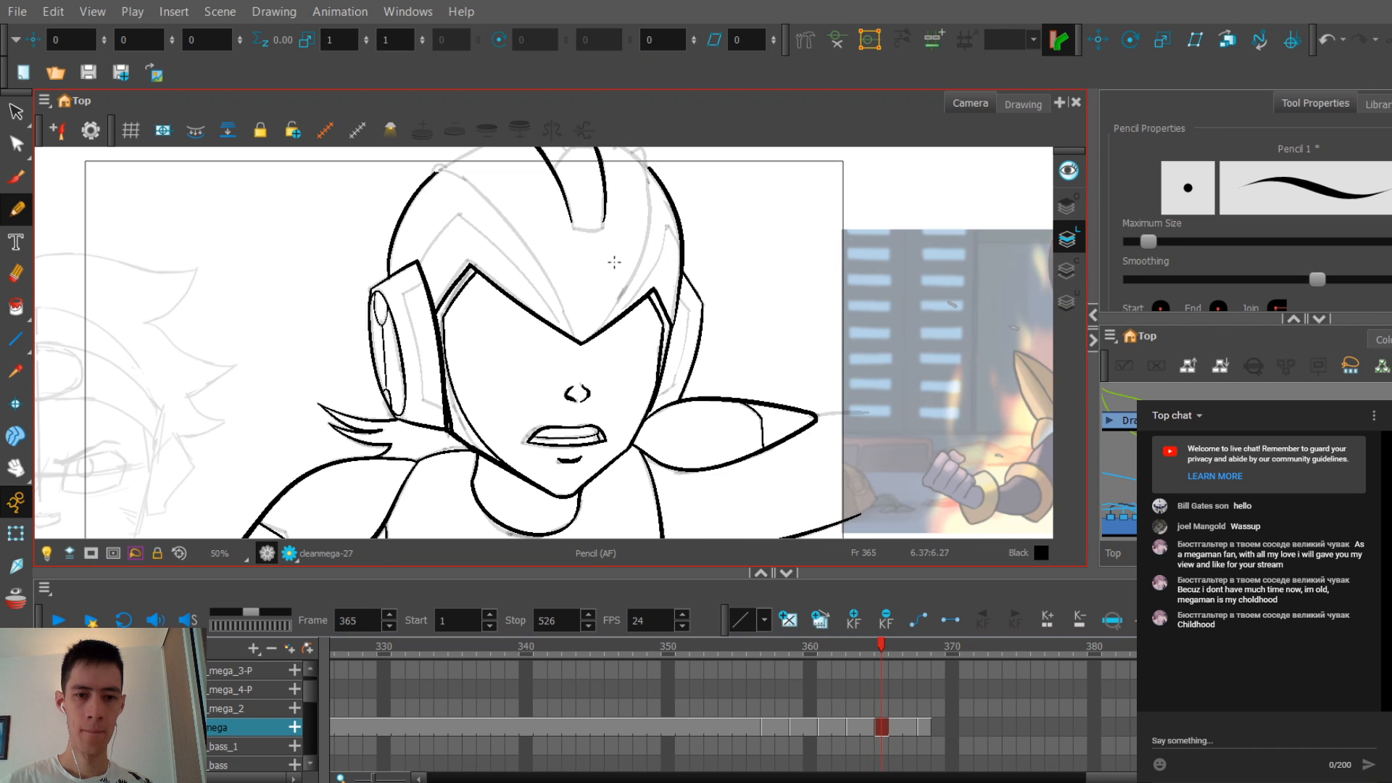
Step: Check the crest on the neighbouring frames and ink its rounded bottom edge on frame 365, joining both sides
{"action": "scroll", "coordinate": [614, 262], "scroll_direction": "up", "scroll_amount": 1}
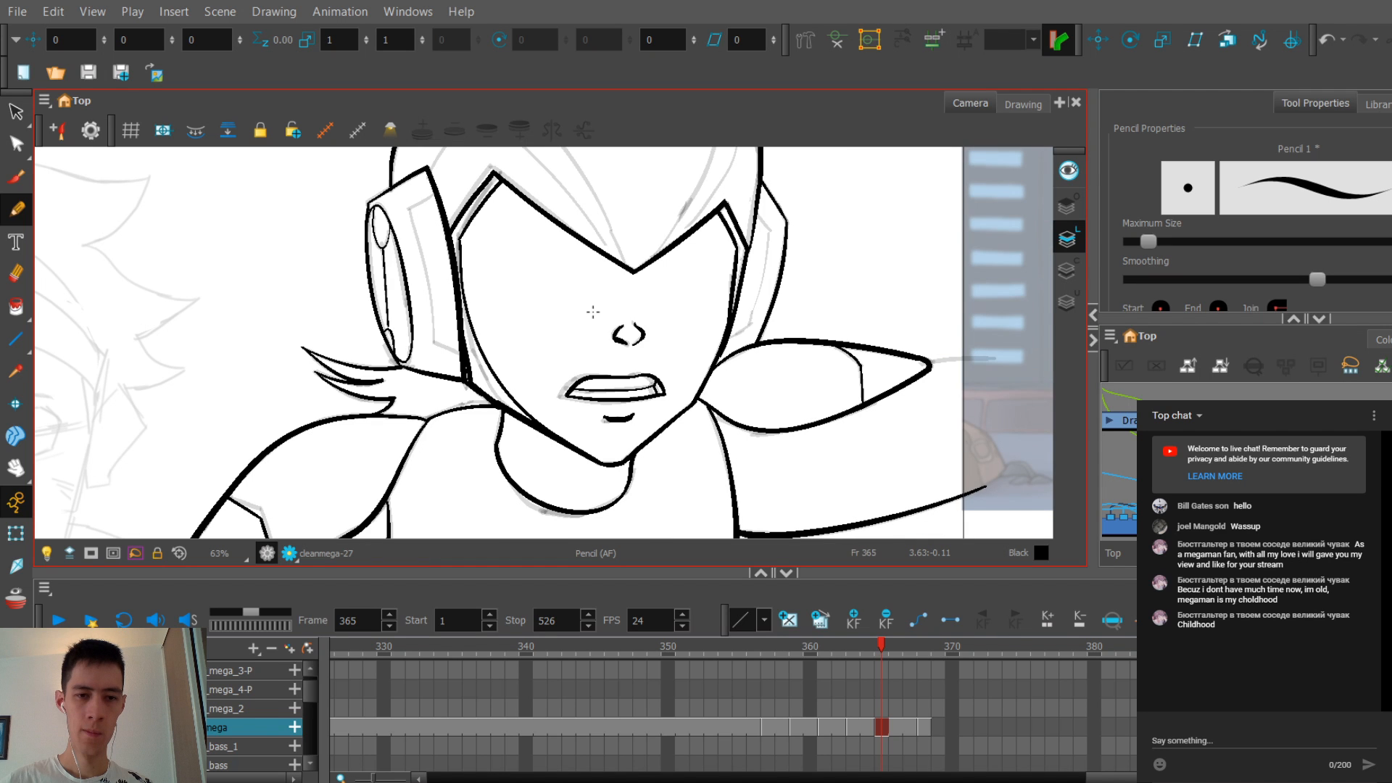
{"action": "scroll", "coordinate": [593, 311], "scroll_direction": "down", "scroll_amount": 1}
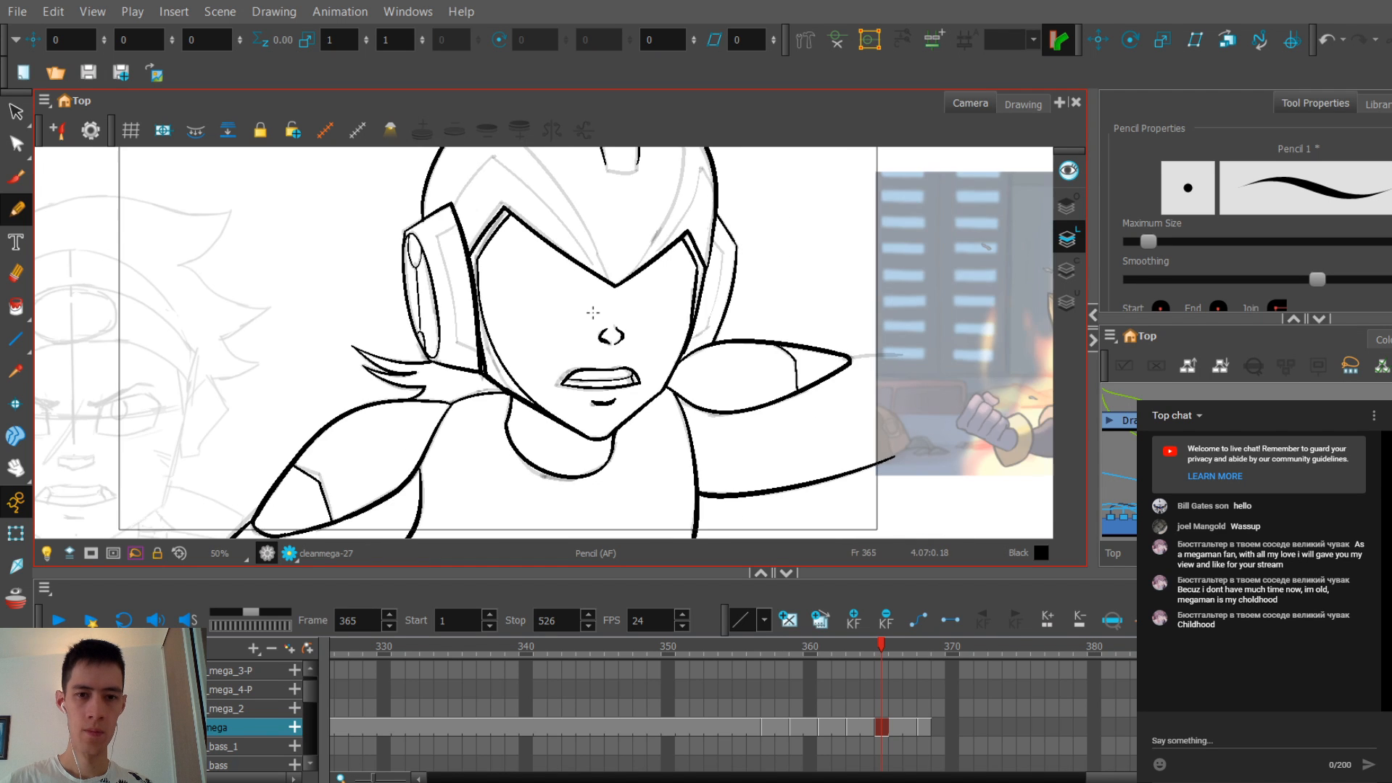
{"action": "key", "text": "g"}
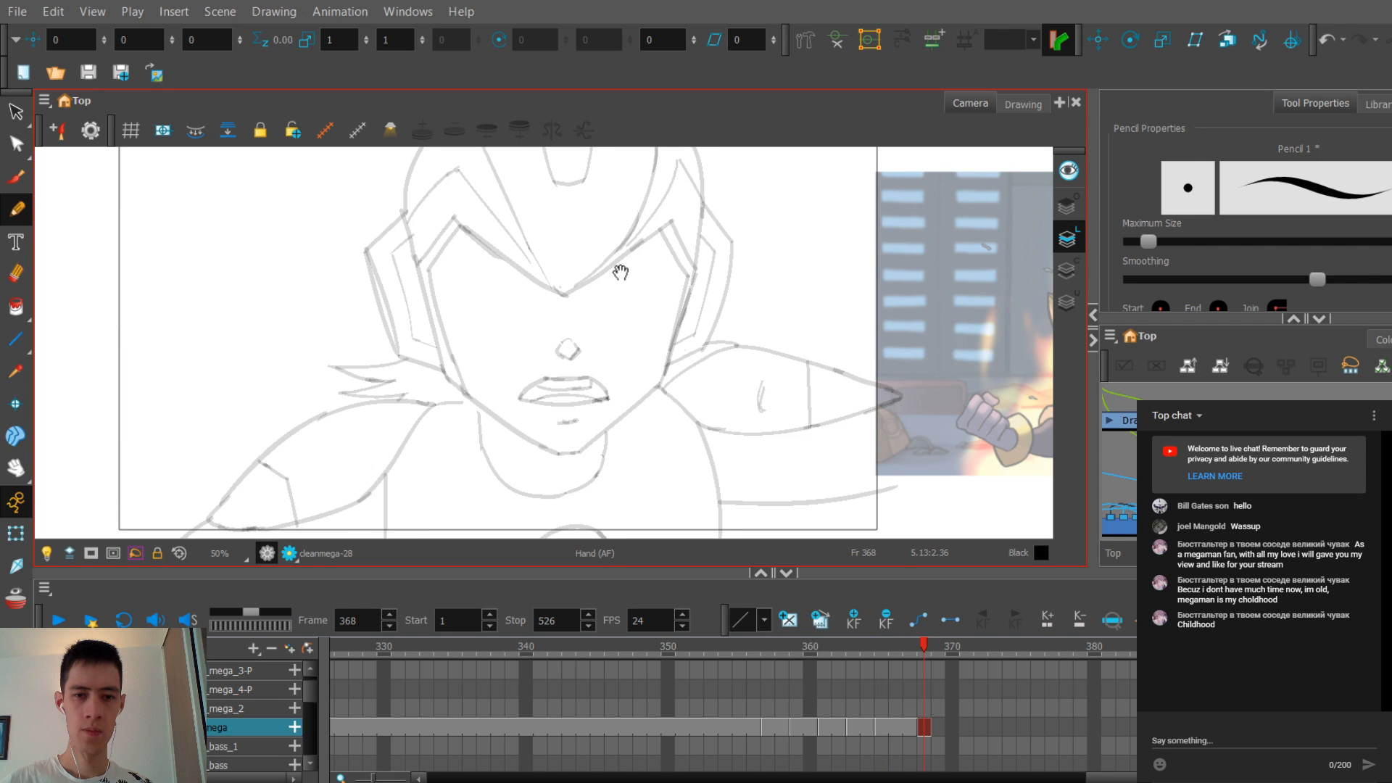
{"action": "key", "text": "f"}
{"action": "scroll", "coordinate": [620, 272], "scroll_direction": "up", "scroll_amount": 4}
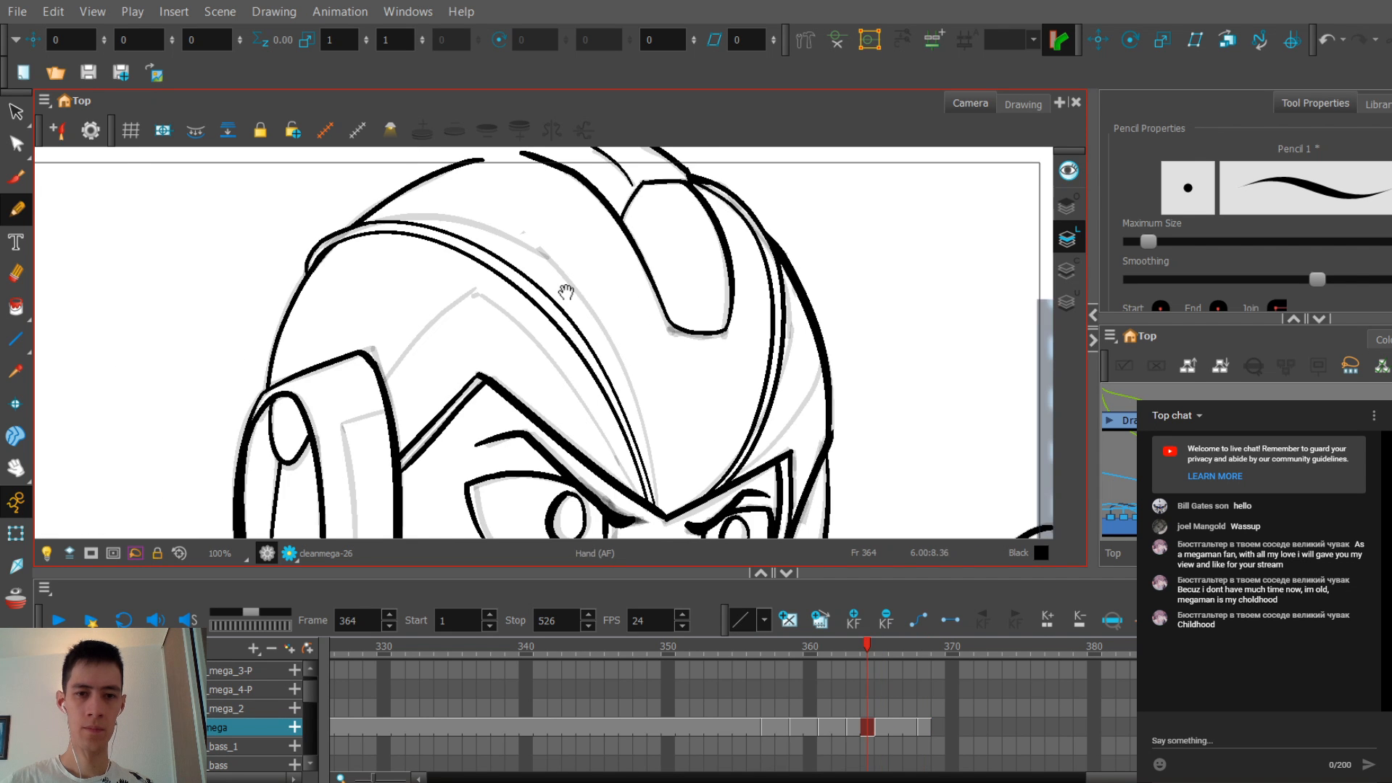
{"action": "mouse_move", "coordinate": [496, 303]}
{"action": "left_mouse_down"}
{"action": "mouse_move", "coordinate": [515, 324]}
{"action": "mouse_move", "coordinate": [537, 317]}
{"action": "mouse_move", "coordinate": [574, 275]}
{"action": "mouse_move", "coordinate": [548, 309]}
{"action": "mouse_move", "coordinate": [484, 306]}
{"action": "left_mouse_up"}
{"action": "key", "text": "ctrl+z"}
{"action": "key", "text": "ctrl+z"}
{"action": "scroll", "coordinate": [535, 273], "scroll_direction": "up", "scroll_amount": 2}
Step: Refine the crest's bottom curve and its corner joins with the Contour Editor, bringing the curve slightly lower
{"action": "key", "text": "alt+q"}
{"action": "left_click", "coordinate": [511, 349]}
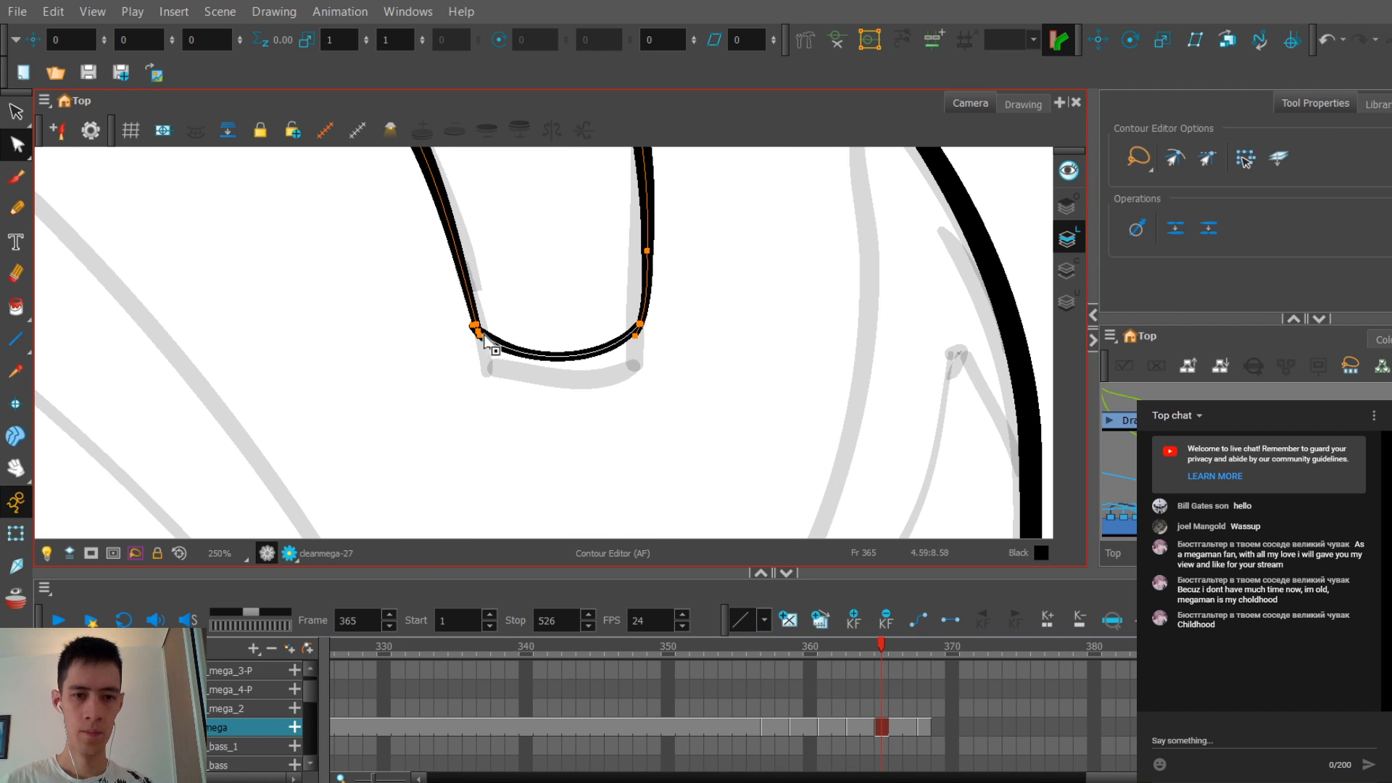
{"action": "left_click", "coordinate": [576, 326]}
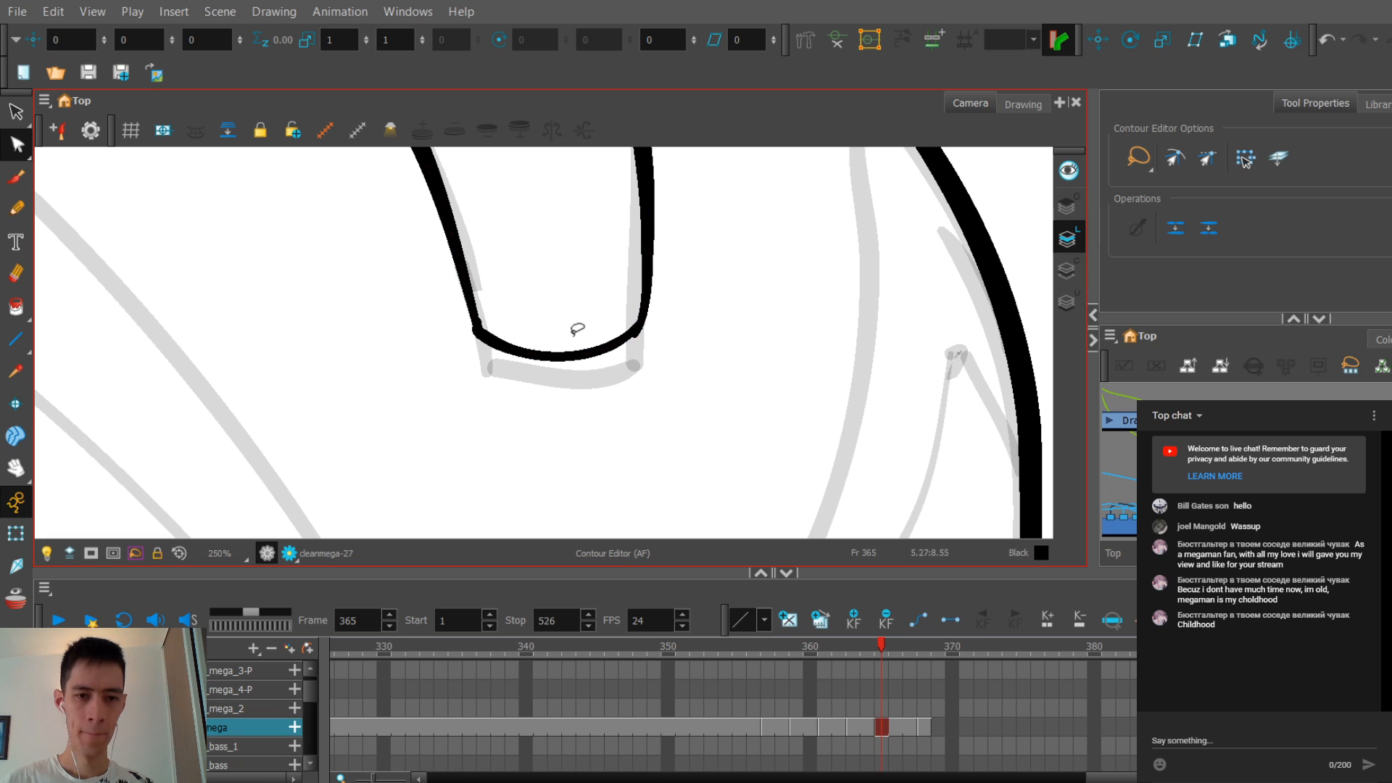
{"action": "left_click", "coordinate": [624, 349]}
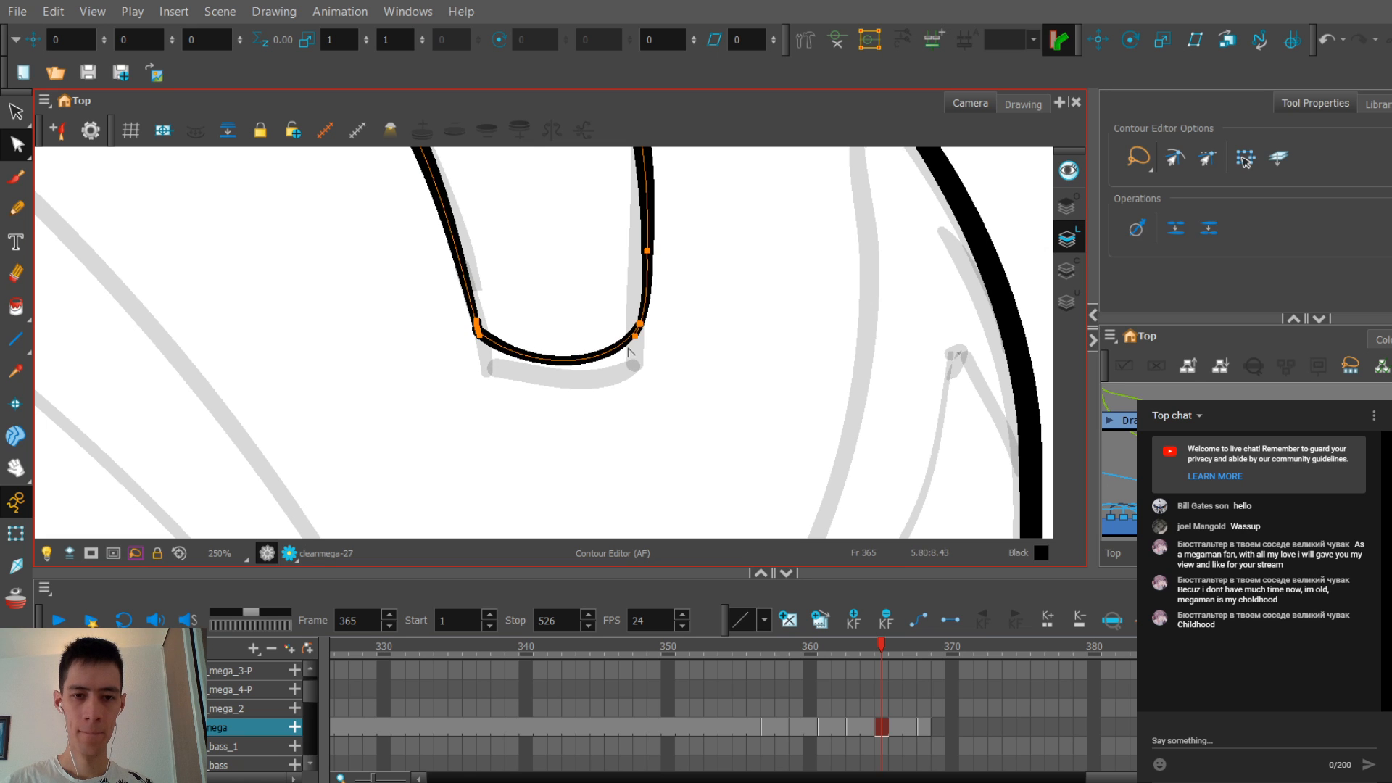
{"action": "scroll", "coordinate": [611, 295], "scroll_direction": "down", "scroll_amount": 5}
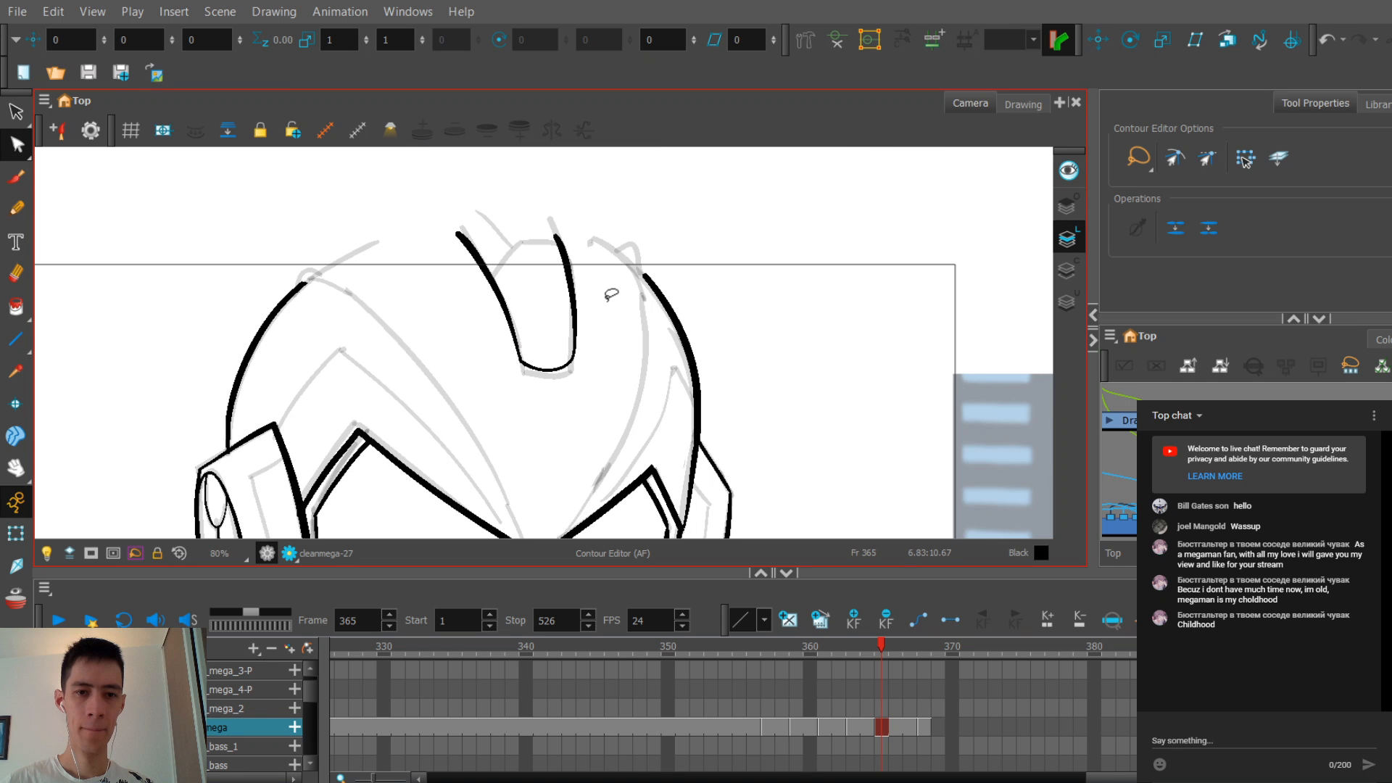
{"action": "scroll", "coordinate": [611, 295], "scroll_direction": "up", "scroll_amount": 1}
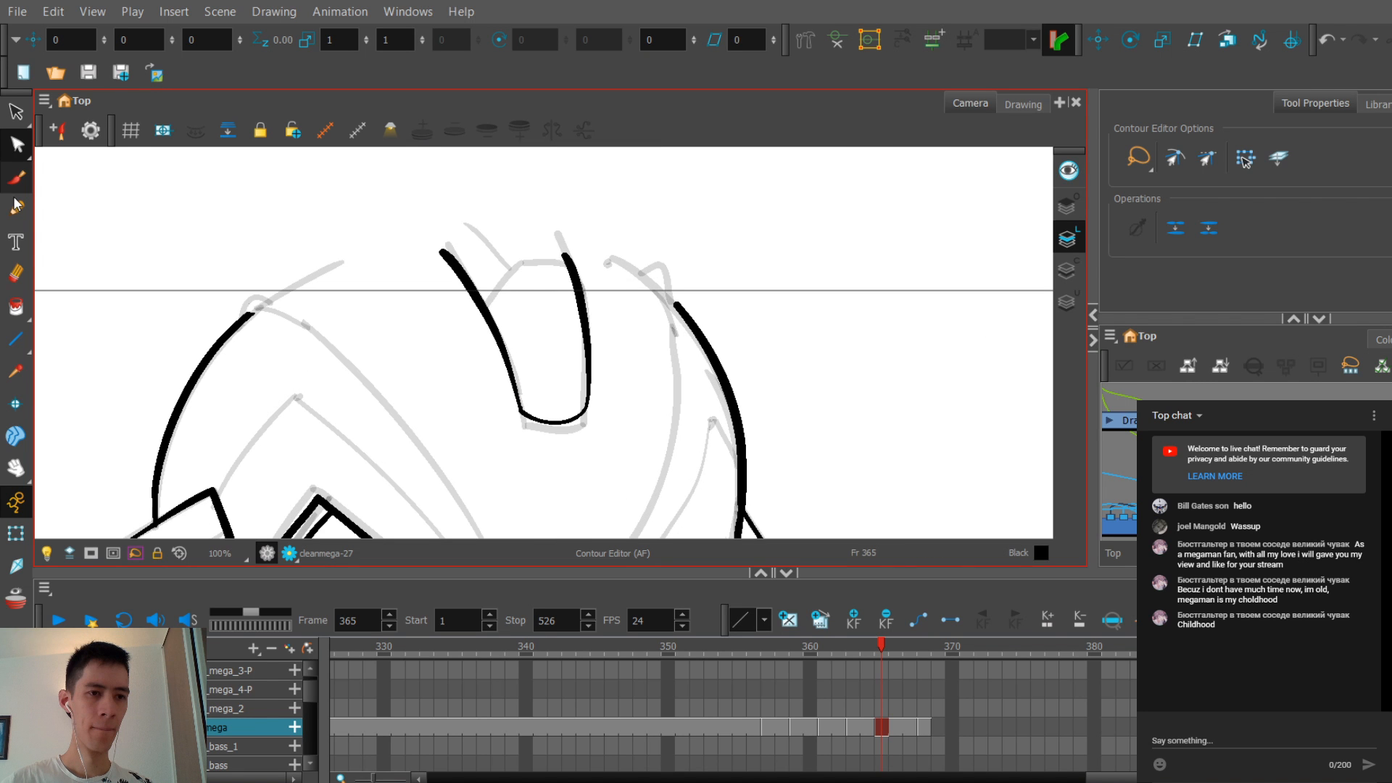
Step: Ink the slanted upper-left edge and the flat top edge of the helmet crest's front panel with the Pencil
{"action": "left_click", "coordinate": [16, 206]}
{"action": "key", "text": "period"}
{"action": "key", "text": "period"}
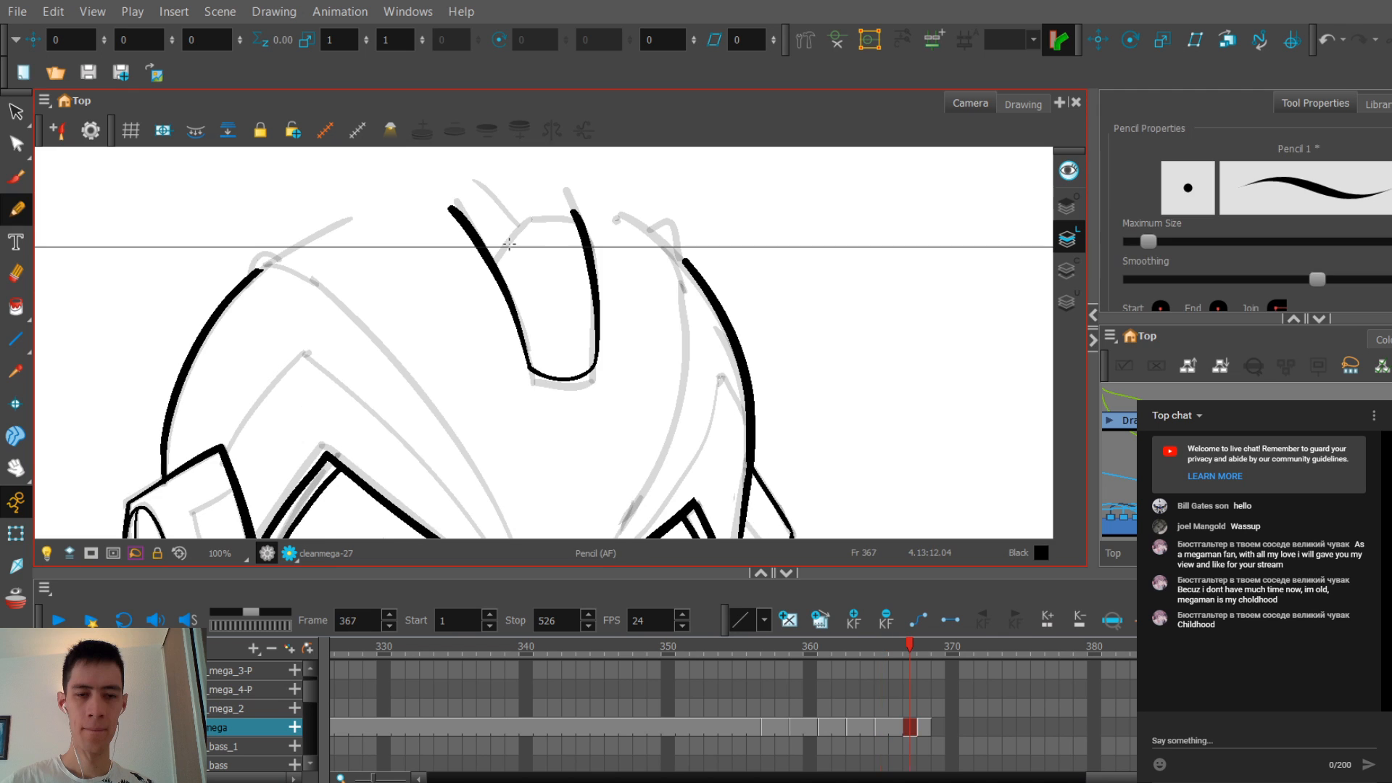
{"action": "key", "text": "comma"}
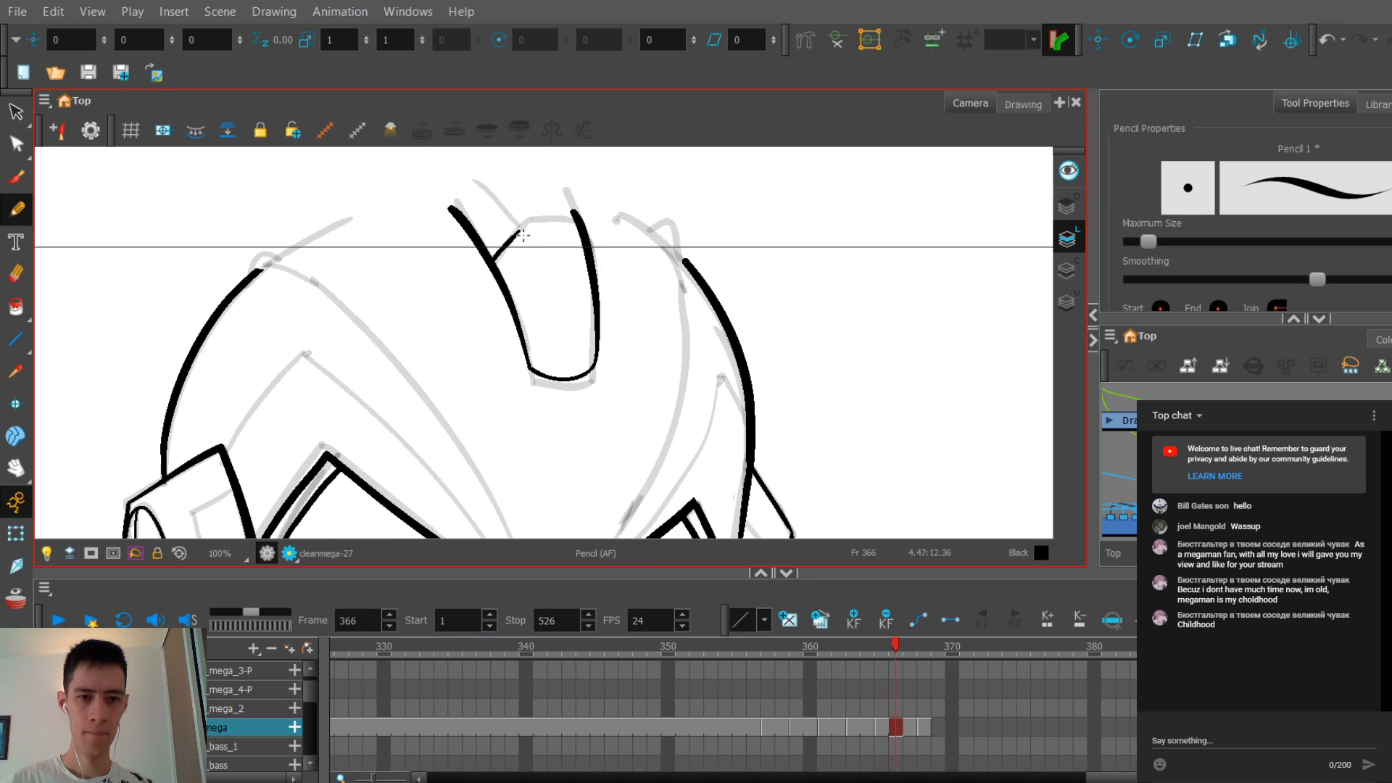
{"action": "mouse_move", "coordinate": [523, 235]}
{"action": "left_mouse_down"}
{"action": "mouse_move", "coordinate": [577, 216]}
{"action": "mouse_move", "coordinate": [553, 180]}
{"action": "left_mouse_up"}
{"action": "key", "text": "ctrl"}
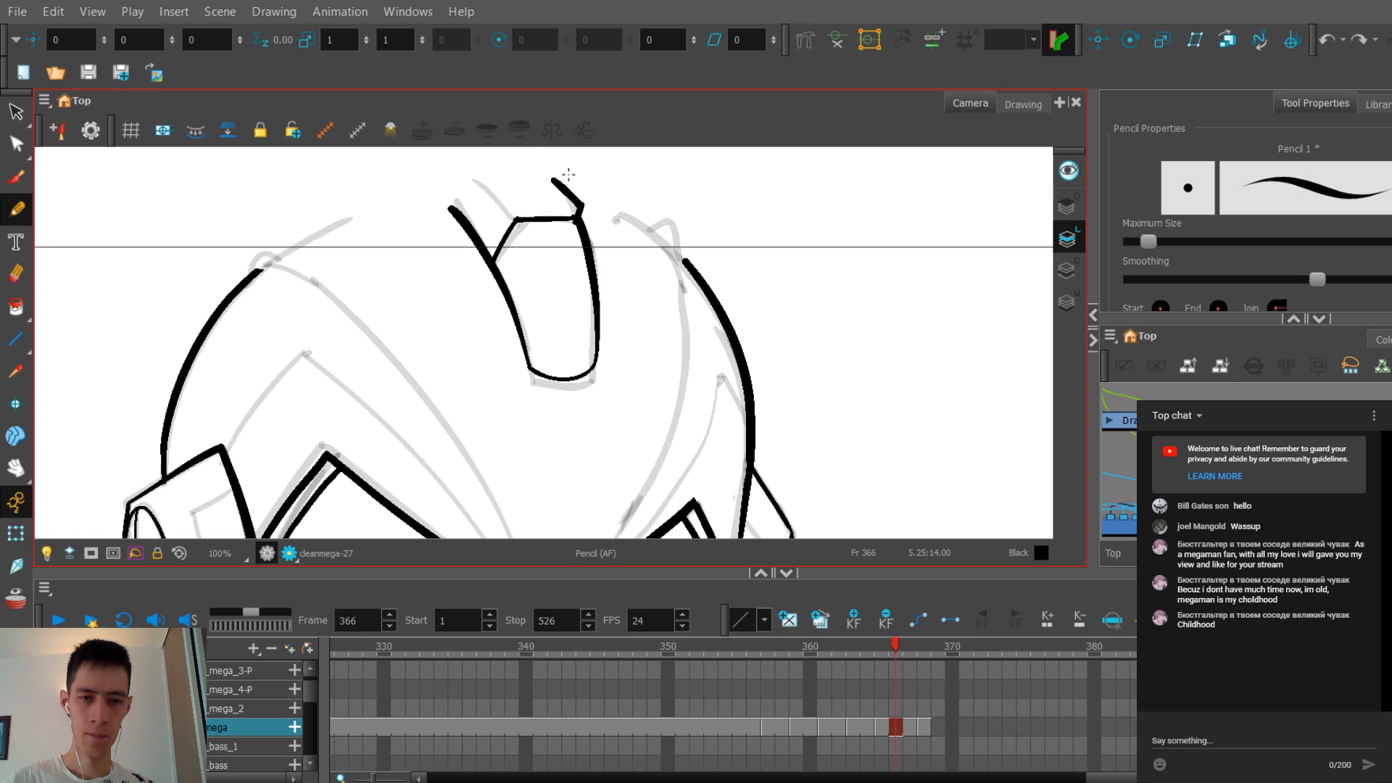
Step: Redraw the short line rising from the crest's upper-right corner and ink the inner line above its upper-left corner
{"action": "left_click_drag", "start_coordinate": [592, 227], "coordinate": [554, 178]}
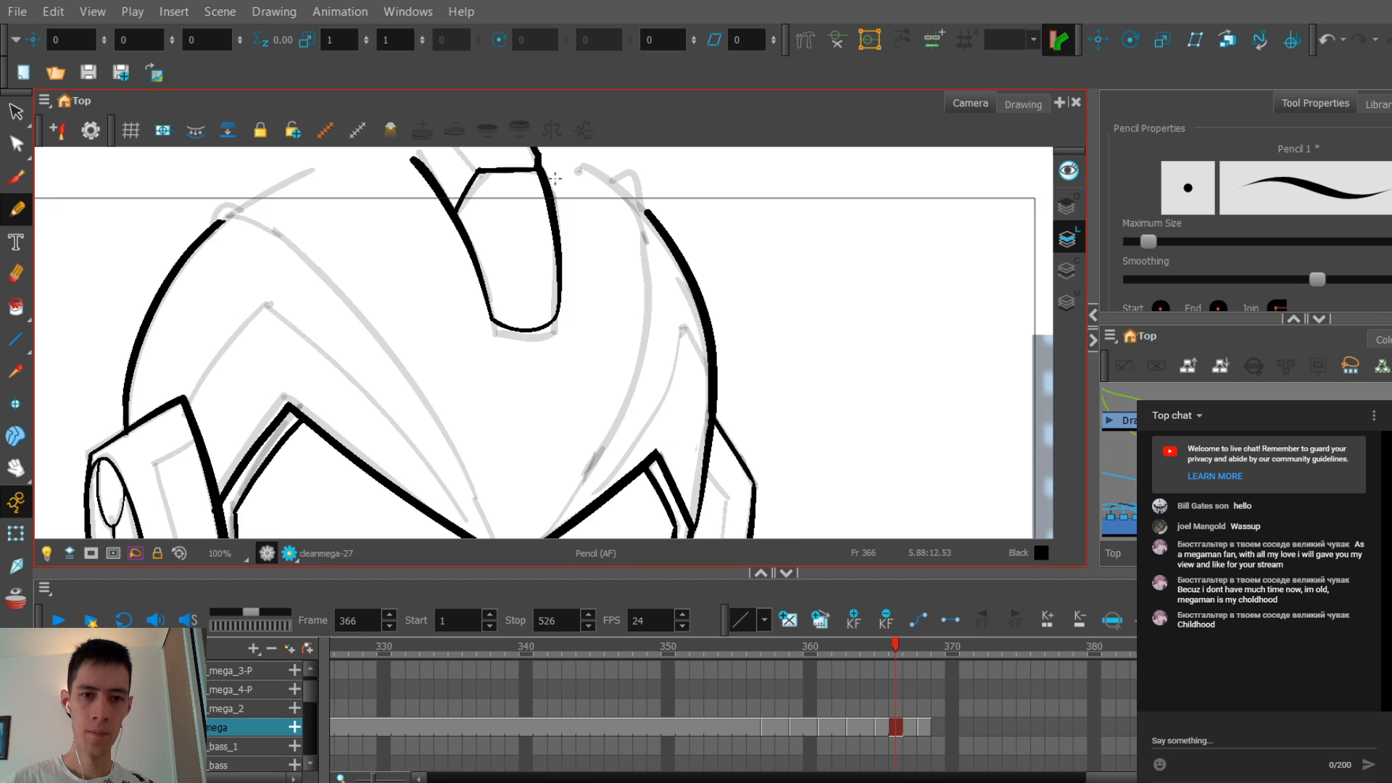
{"action": "left_click_drag", "start_coordinate": [466, 166], "coordinate": [495, 233]}
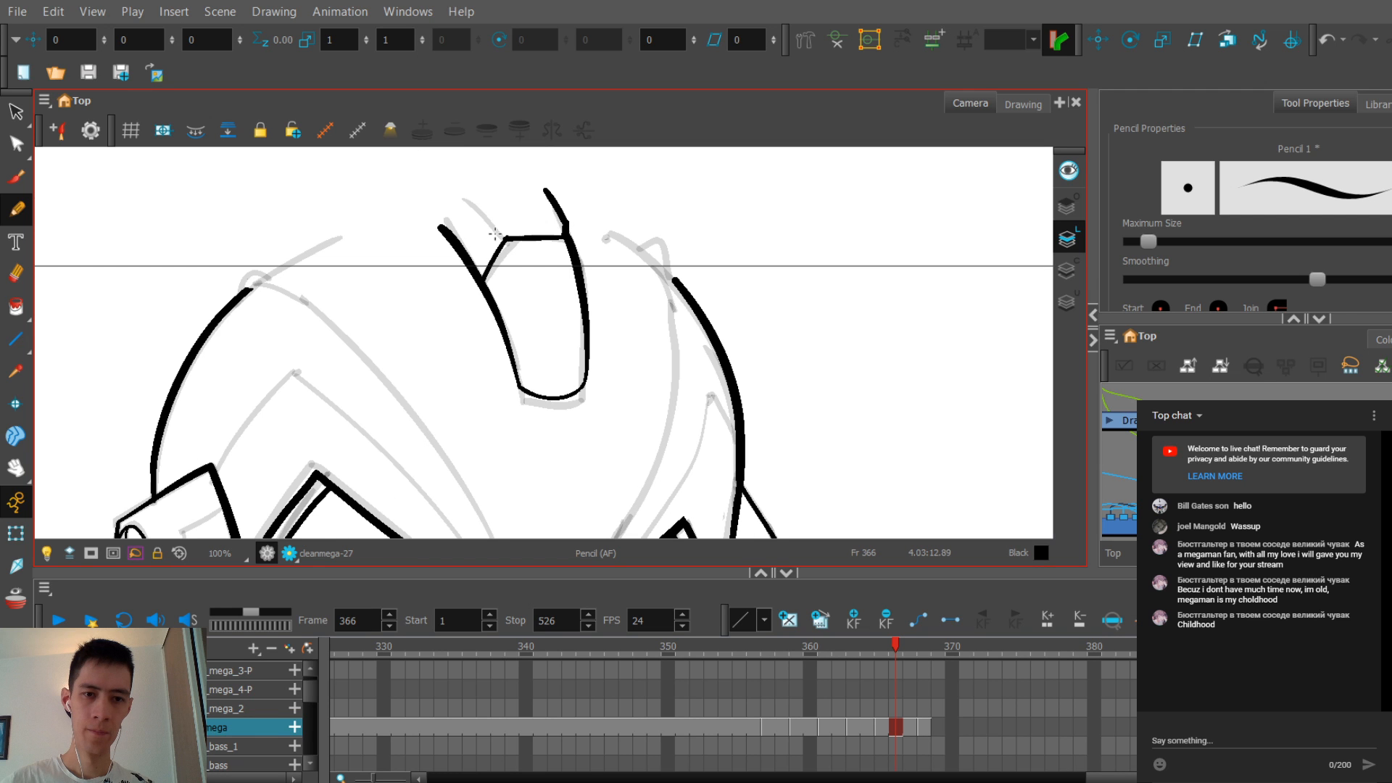
{"action": "scroll", "coordinate": [495, 234], "scroll_direction": "down", "scroll_amount": 3}
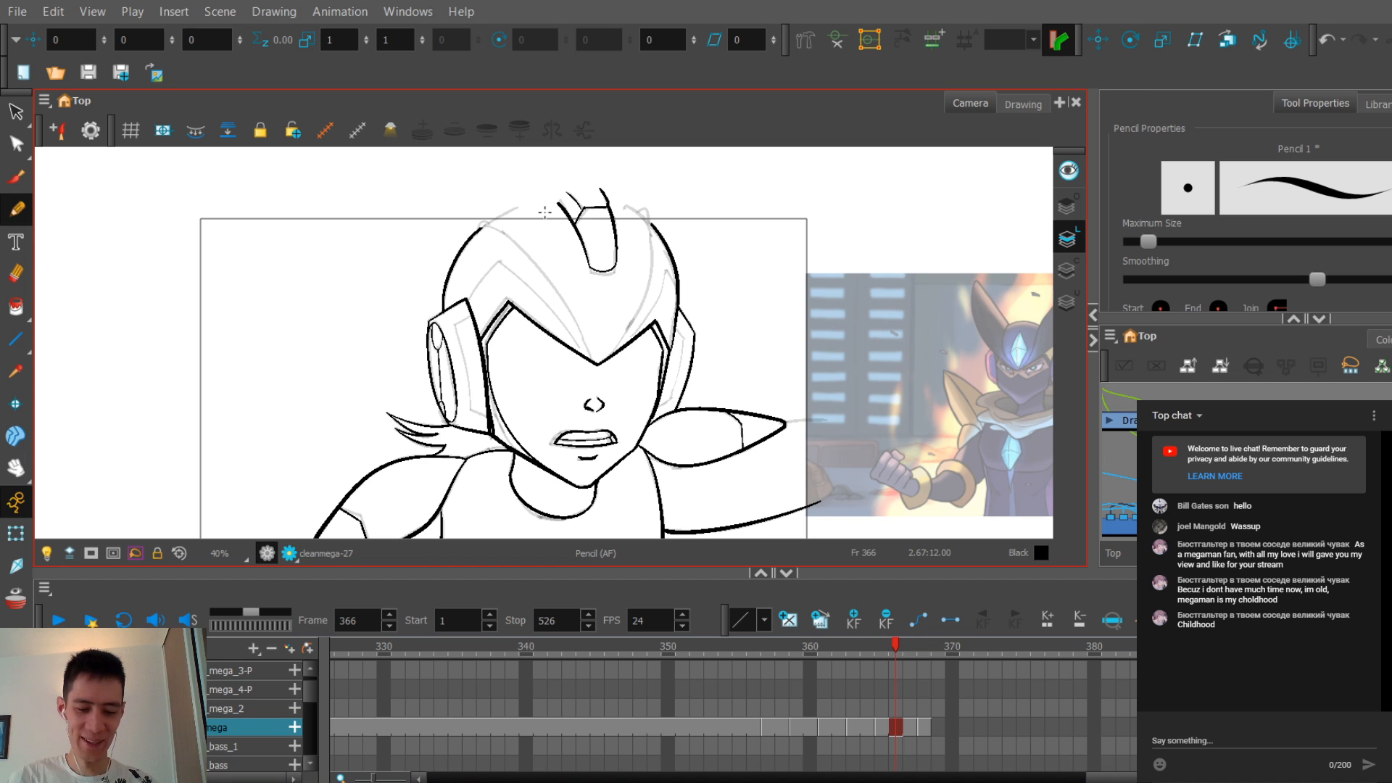
Step: Compare the helmet and crest on frame 365 with the finished drawing on frame 363, and inspect the helmet's upper area
{"action": "key", "text": "space"}
{"action": "left_click_drag", "start_coordinate": [483, 314], "coordinate": [509, 295]}
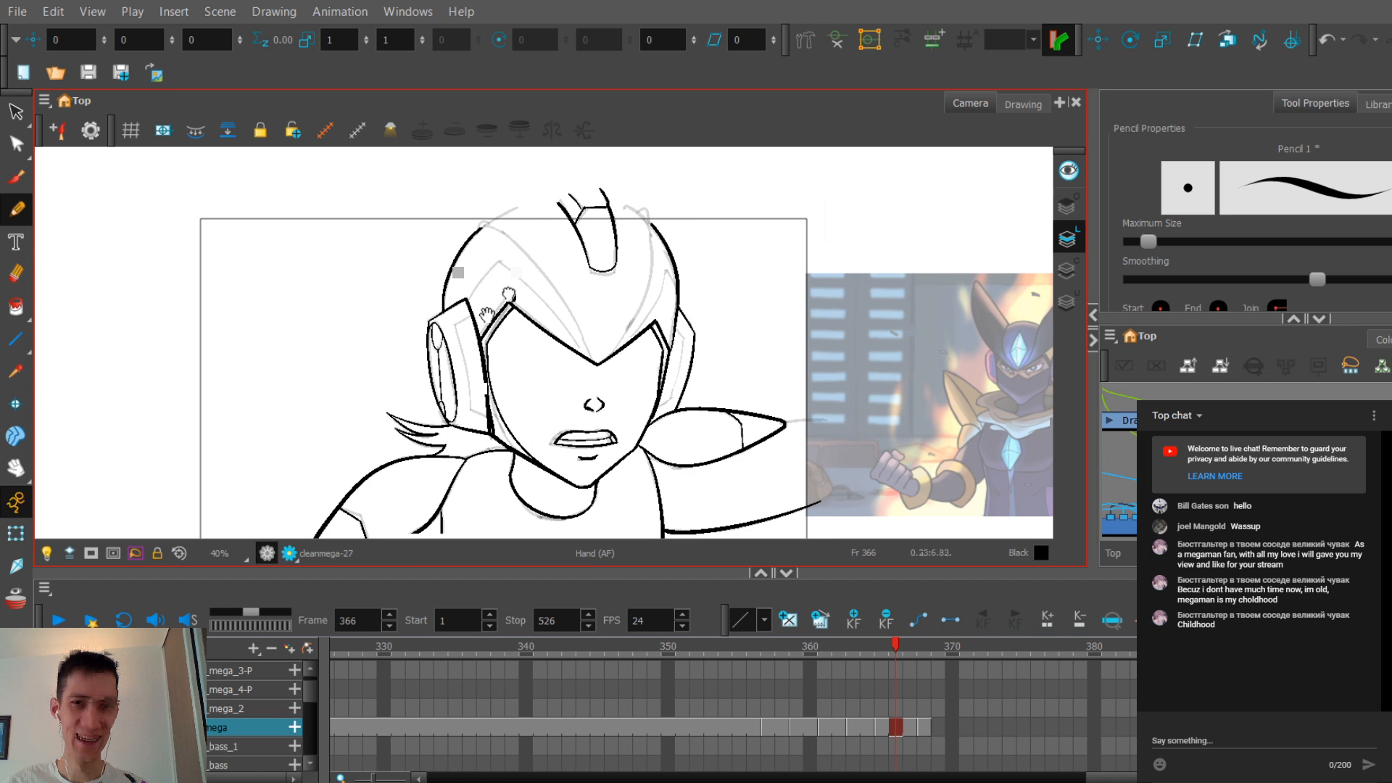
{"action": "key", "text": "comma"}
{"action": "scroll", "coordinate": [539, 319], "scroll_direction": "up", "scroll_amount": 1}
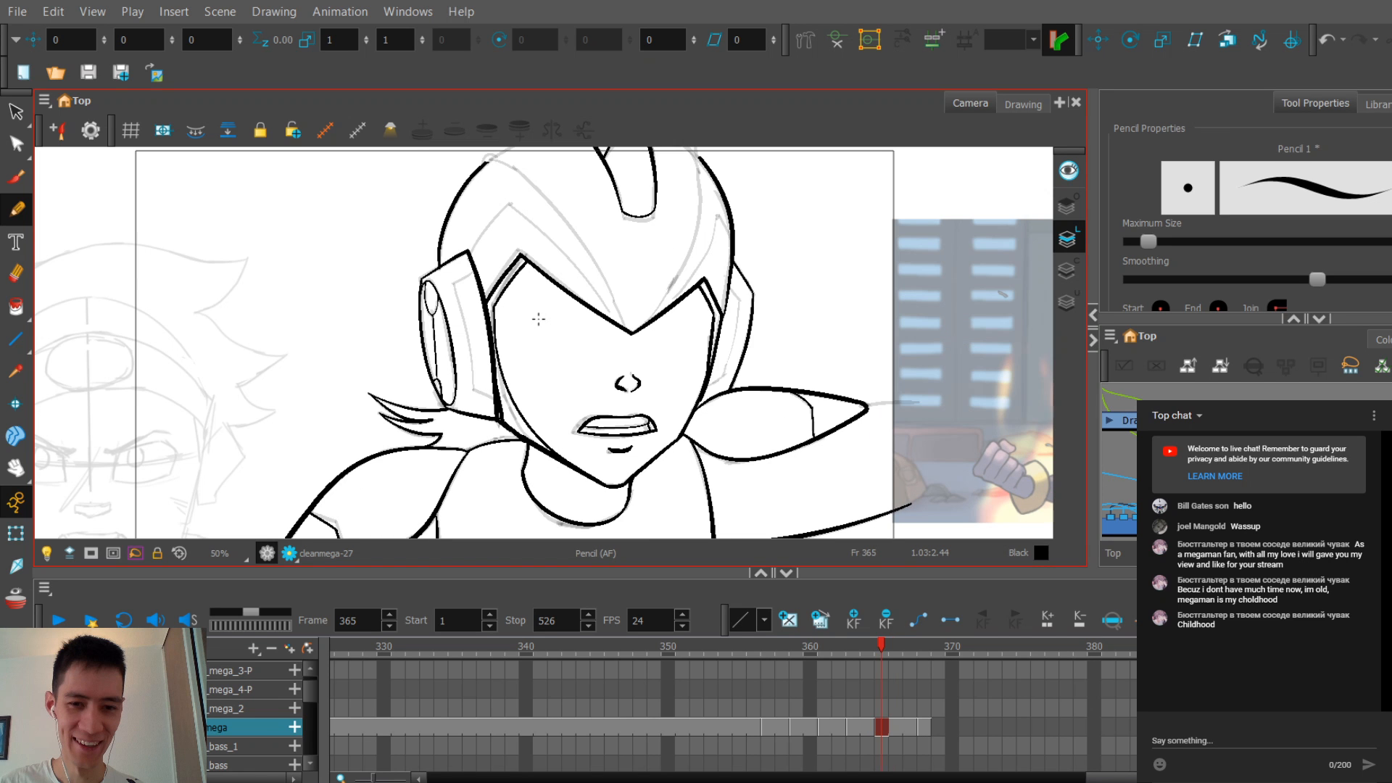
{"action": "left_click_drag", "start_coordinate": [538, 319], "coordinate": [560, 340]}
{"action": "key", "text": "comma"}
{"action": "key", "text": "comma"}
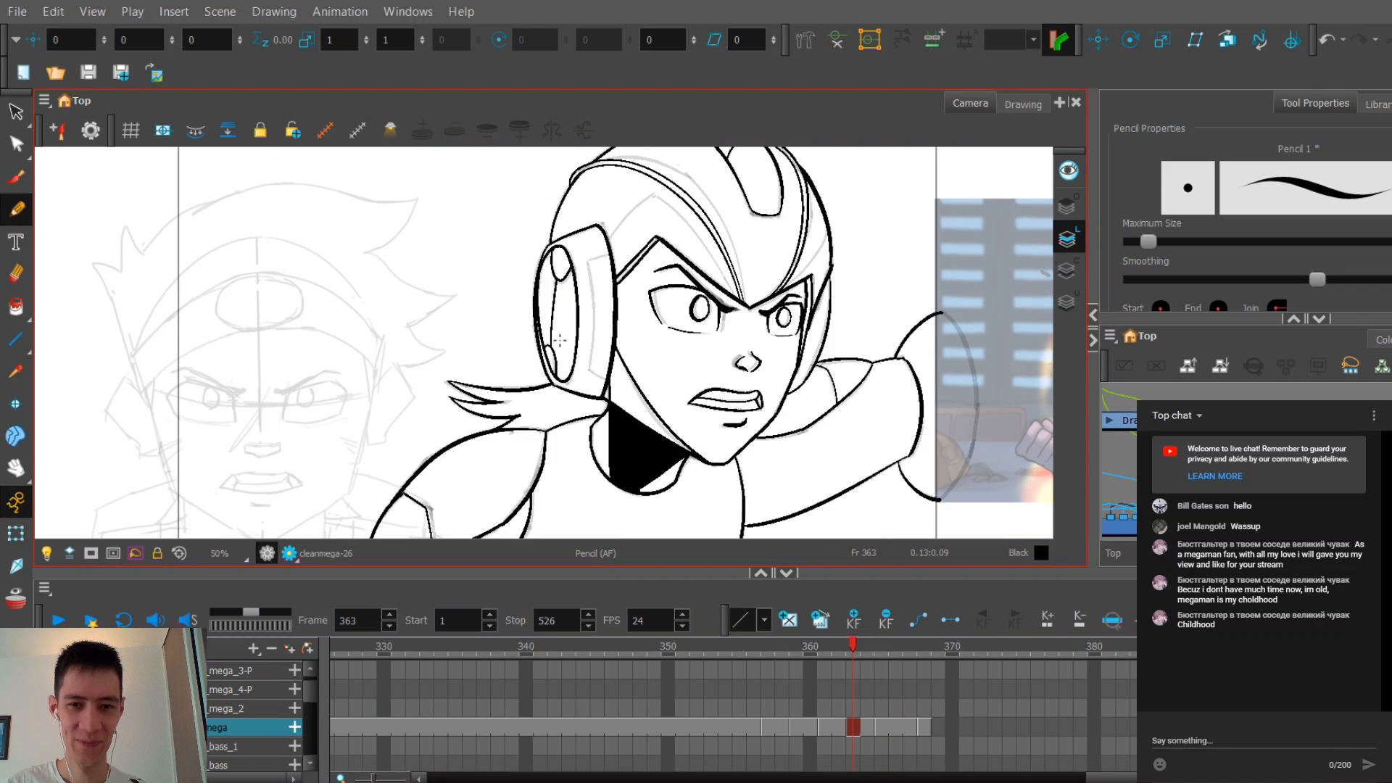
{"action": "key", "text": "period"}
{"action": "key", "text": "period"}
{"action": "scroll", "coordinate": [510, 217], "scroll_direction": "up", "scroll_amount": 2}
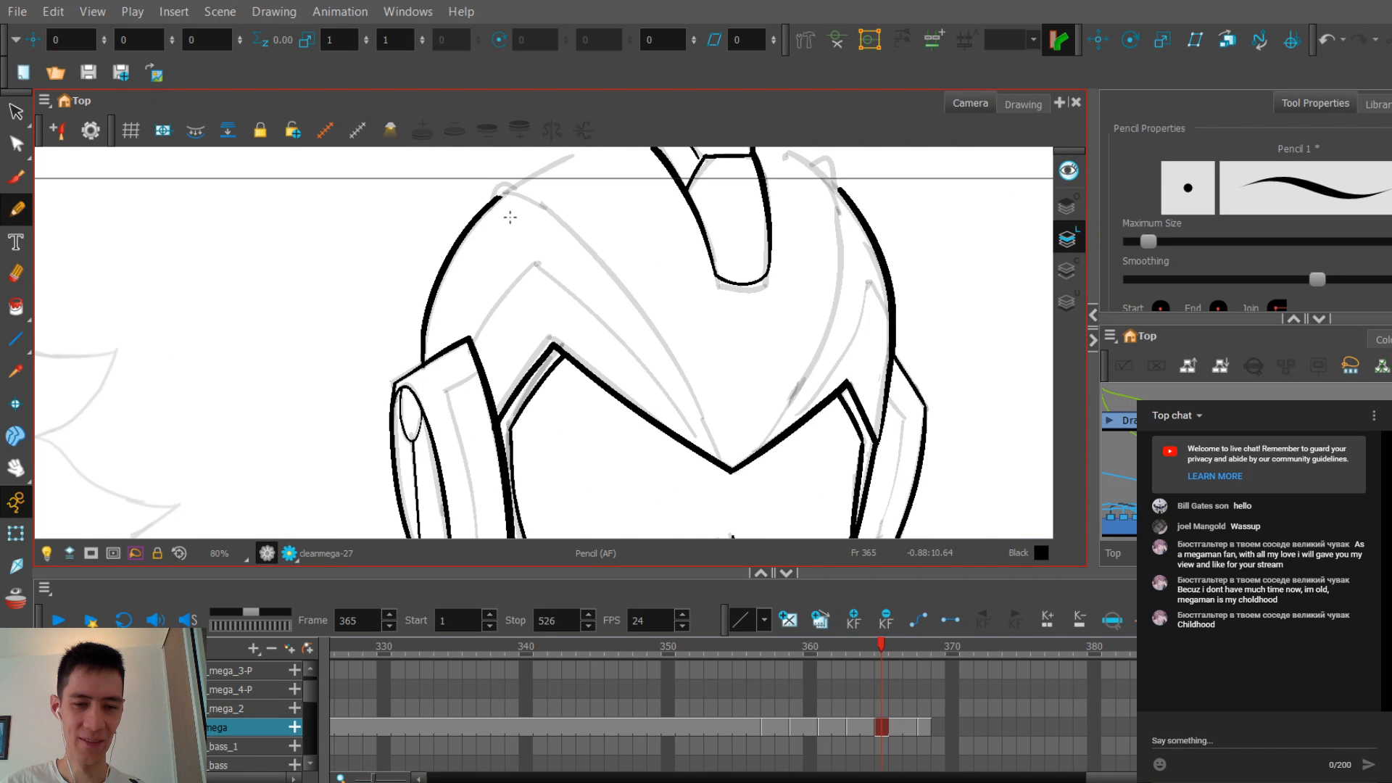
{"action": "left_click_drag", "start_coordinate": [551, 244], "coordinate": [542, 298]}
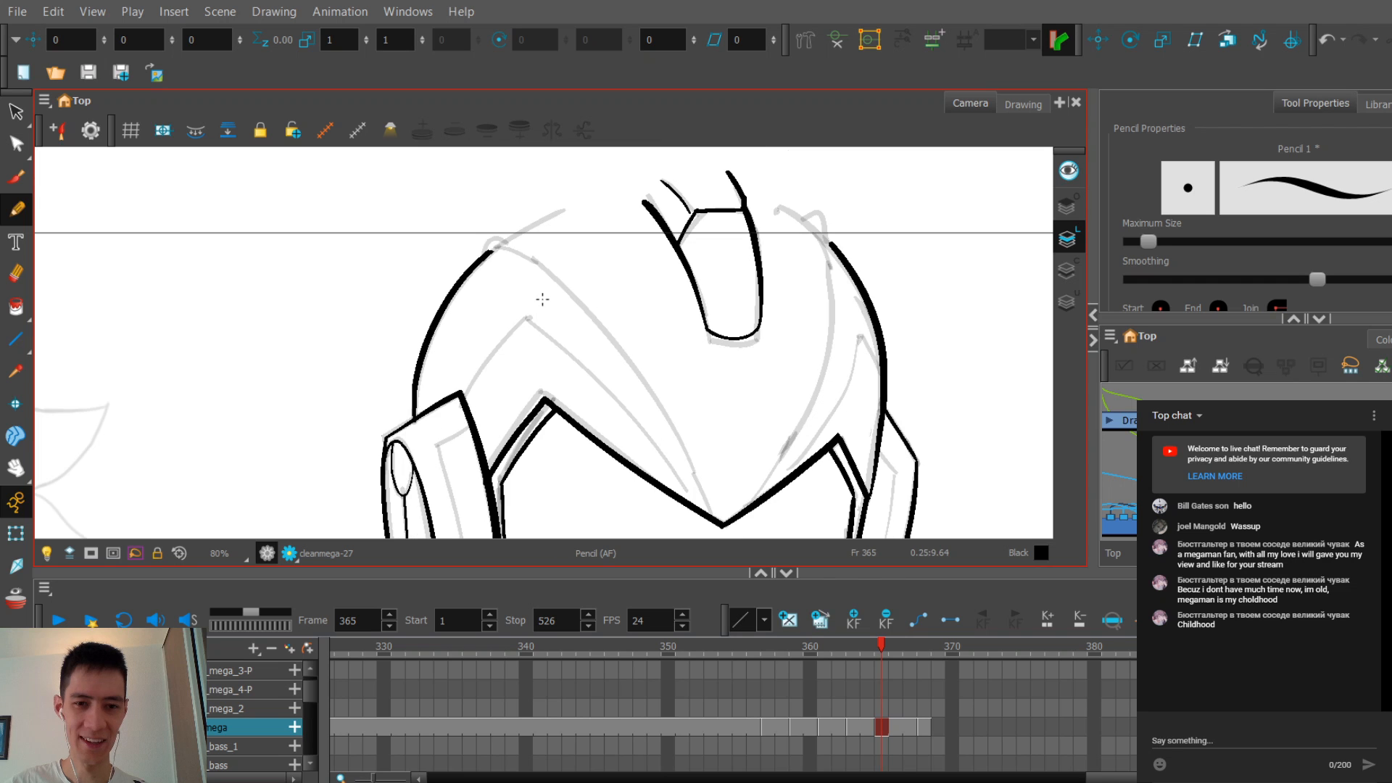
Step: Compare the inked helmet and pose on frames 363 and 365 with the rough sketch on frame 368
{"action": "scroll", "coordinate": [536, 290], "scroll_direction": "down", "scroll_amount": 2}
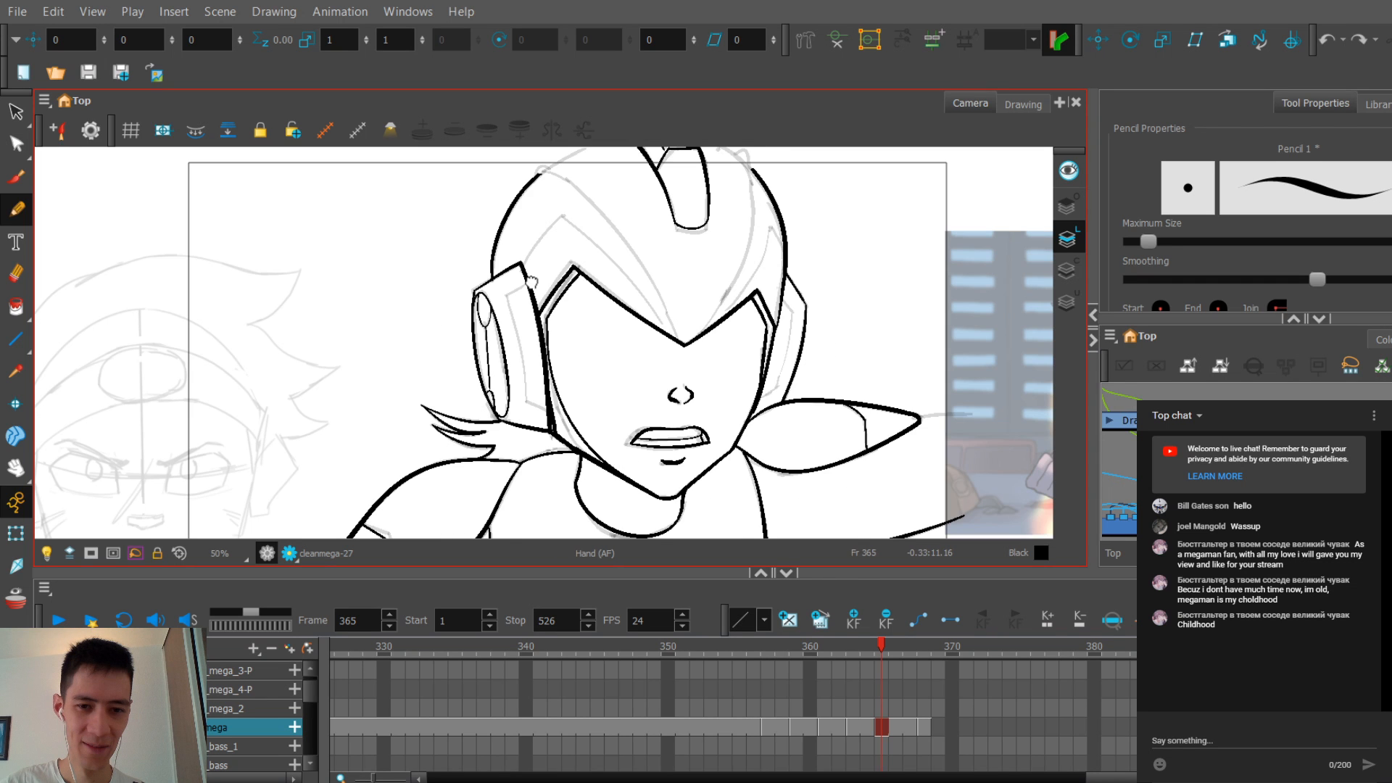
{"action": "left_click_drag", "start_coordinate": [531, 283], "coordinate": [555, 261]}
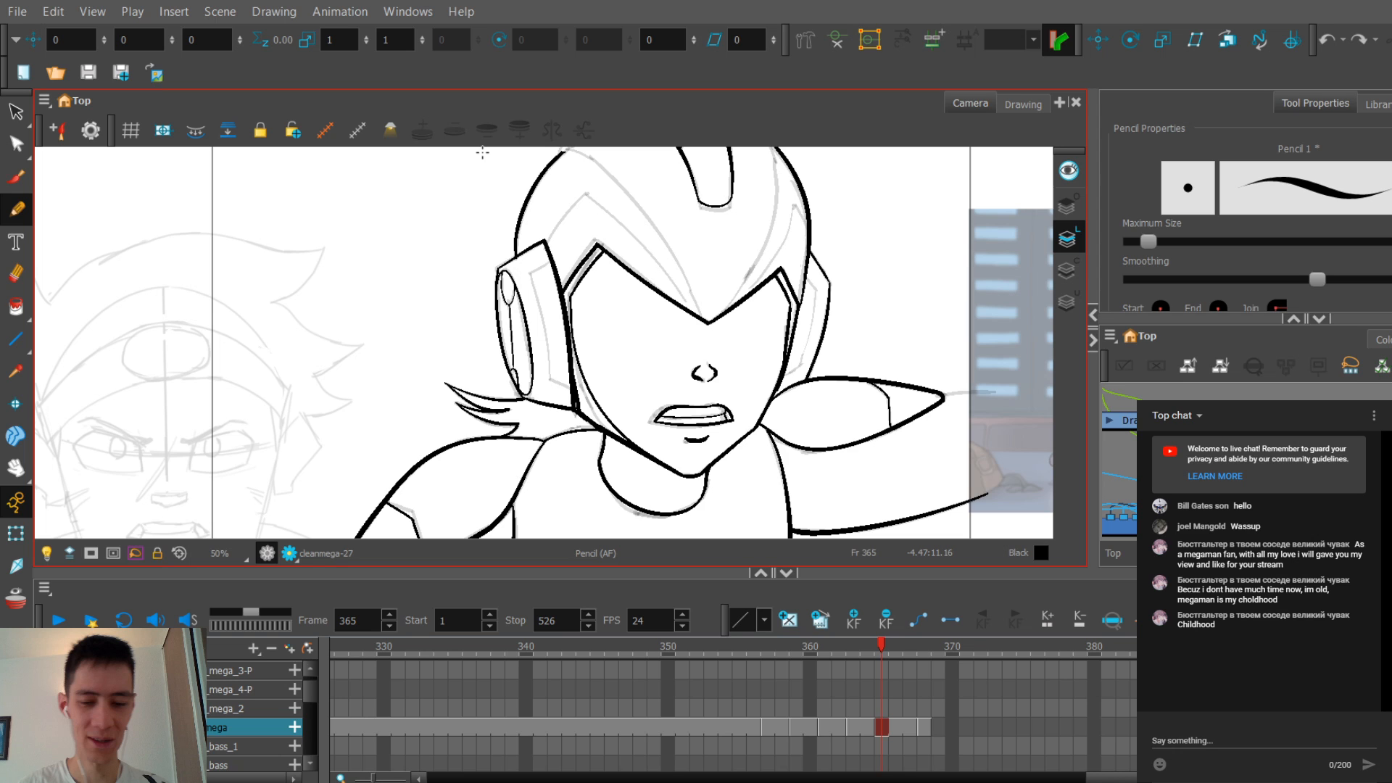
{"action": "key", "text": "comma"}
{"action": "key", "text": "comma"}
{"action": "key", "text": "2"}
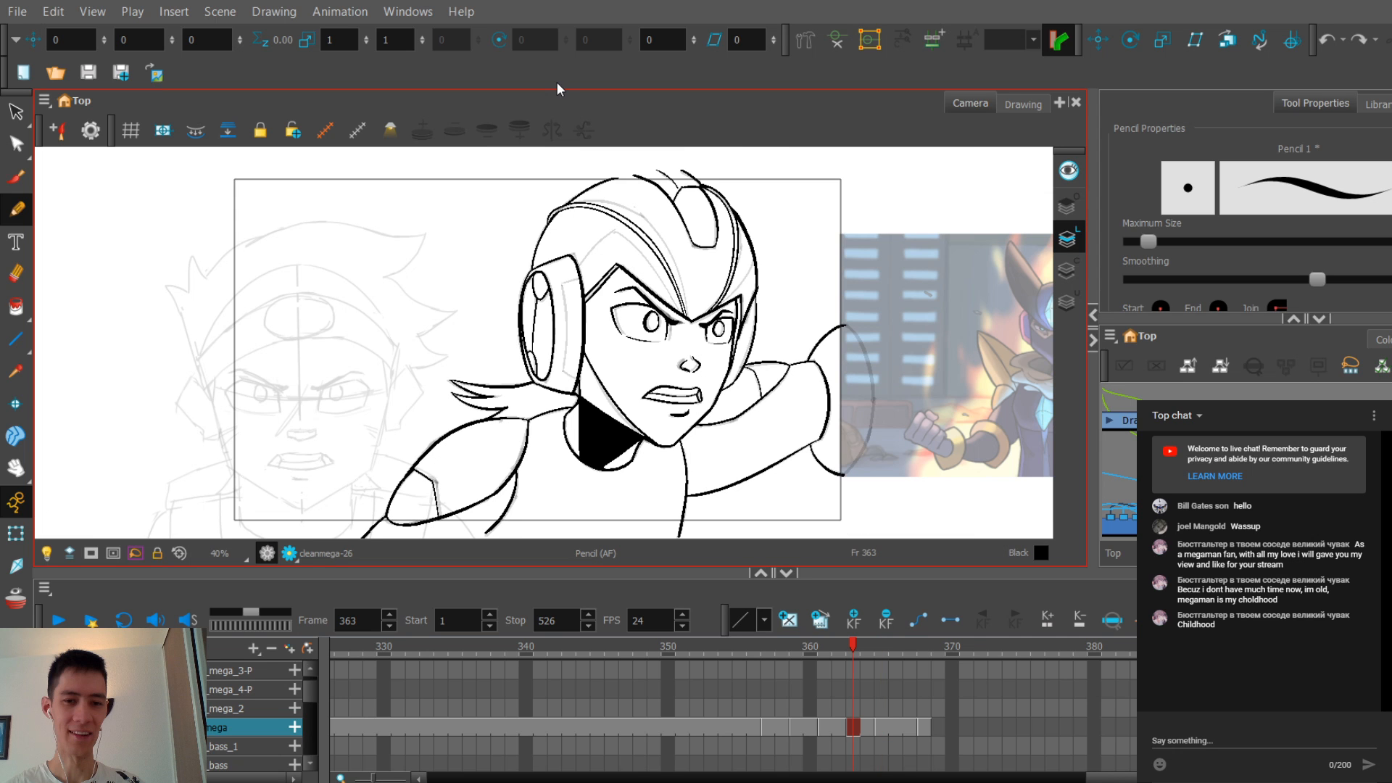
{"action": "key", "text": "period"}
{"action": "key", "text": "period"}
{"action": "key", "text": "period"}
{"action": "key", "text": "period"}
{"action": "key", "text": "period"}
{"action": "key", "text": "1"}
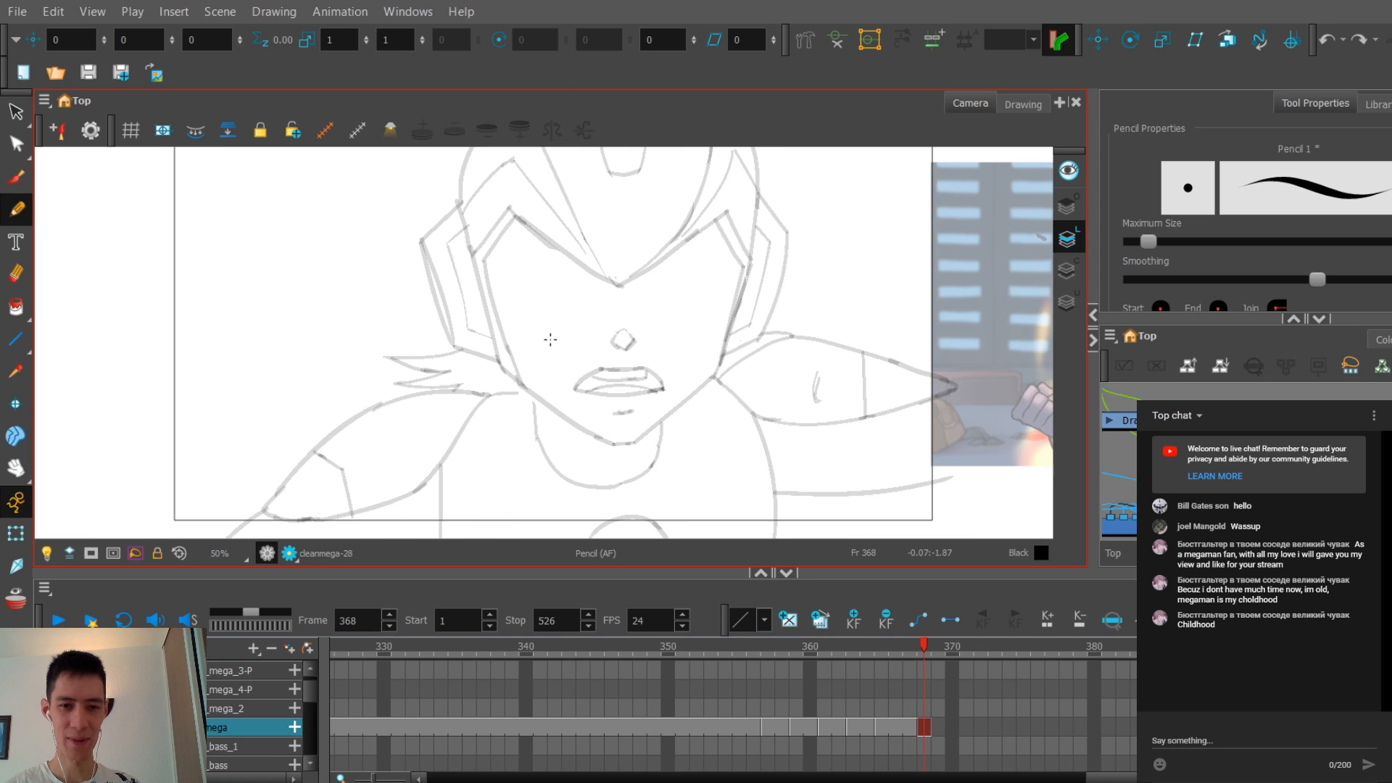
{"action": "key", "text": "comma"}
{"action": "key", "text": "comma"}
{"action": "key", "text": "comma"}
{"action": "key", "text": "2"}
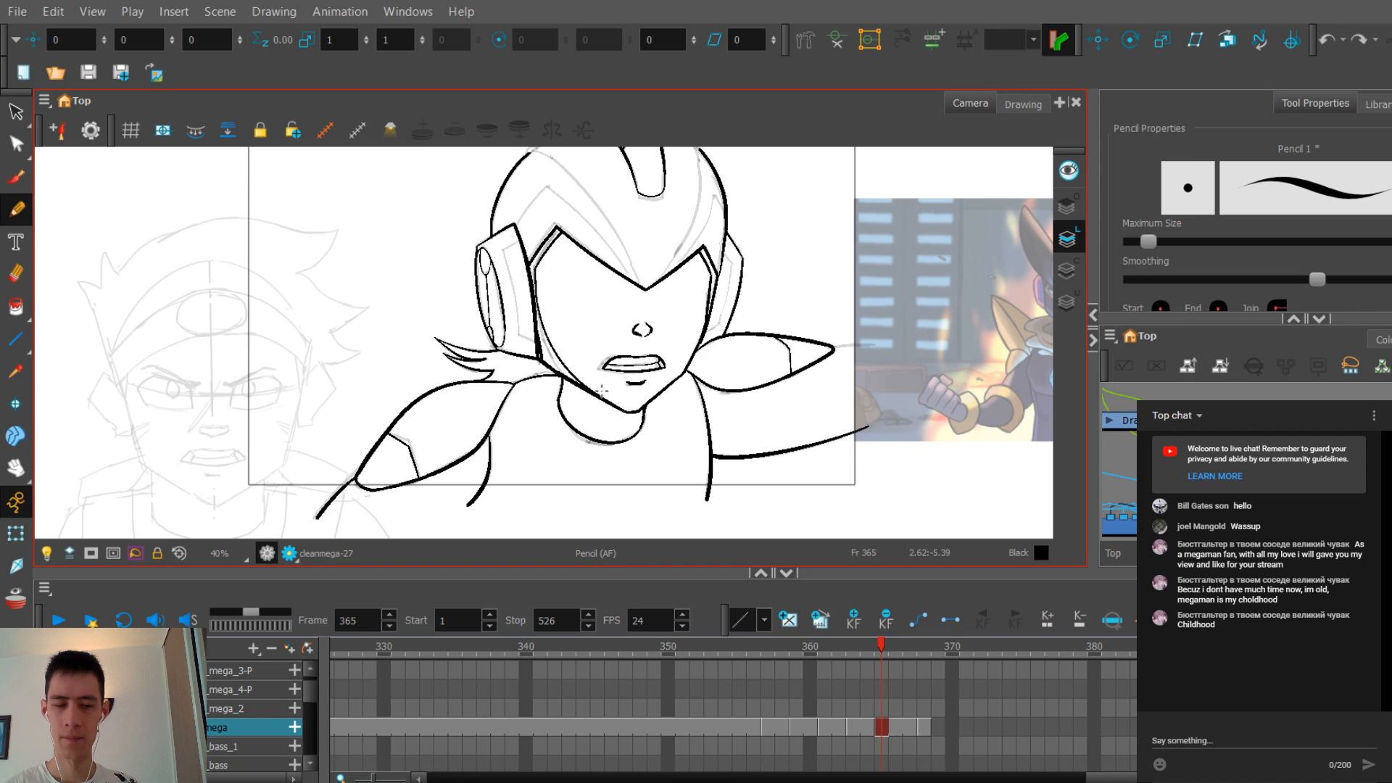
{"action": "key", "text": "period"}
{"action": "key", "text": "period"}
{"action": "key", "text": "period"}
{"action": "scroll", "coordinate": [600, 376], "scroll_direction": "up", "scroll_amount": 2}
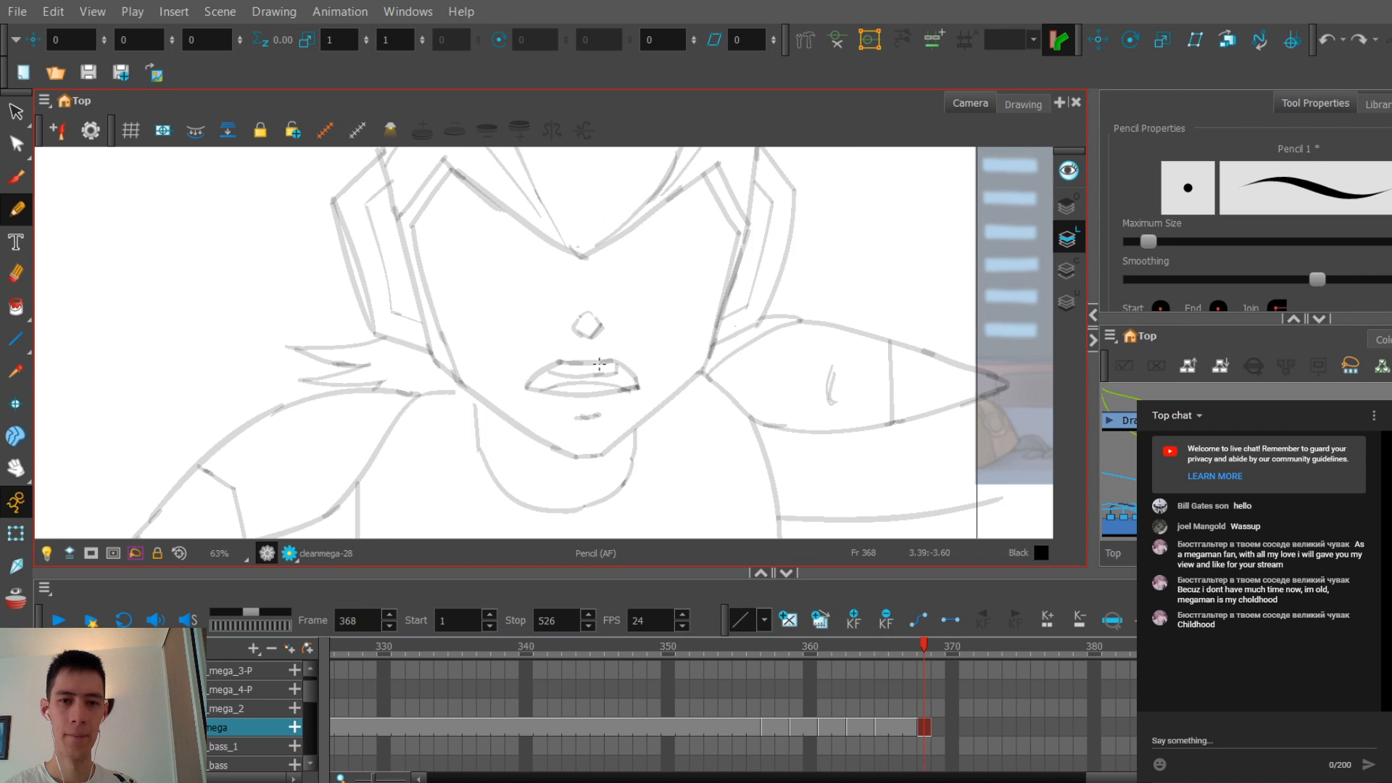
{"action": "key", "text": "comma"}
{"action": "key", "text": "comma"}
{"action": "key", "text": "comma"}
{"action": "key", "text": "comma"}
{"action": "key", "text": "comma"}
{"action": "scroll", "coordinate": [585, 418], "scroll_direction": "down", "scroll_amount": 1}
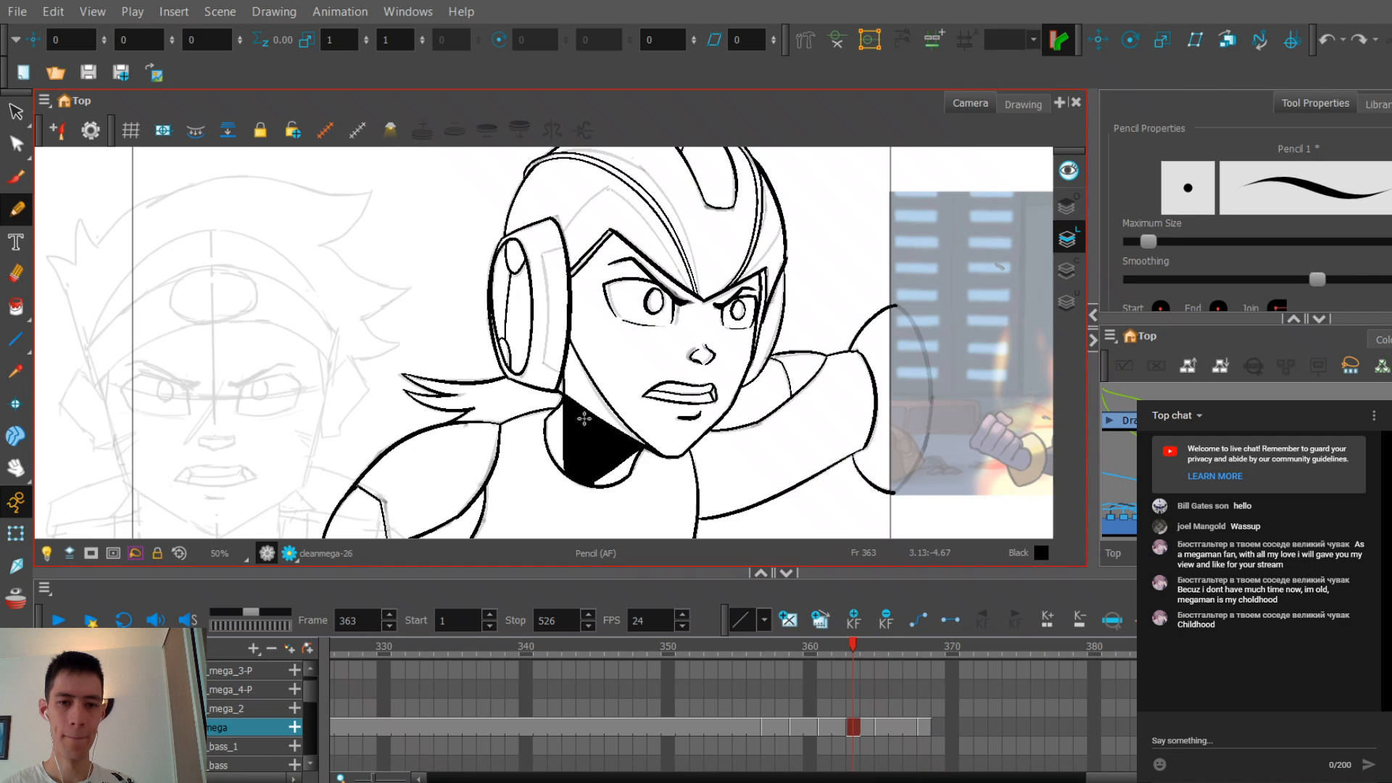
{"action": "key", "text": "period"}
{"action": "key", "text": "period"}
{"action": "key", "text": "period"}
{"action": "key", "text": "period"}
{"action": "key", "text": "period"}
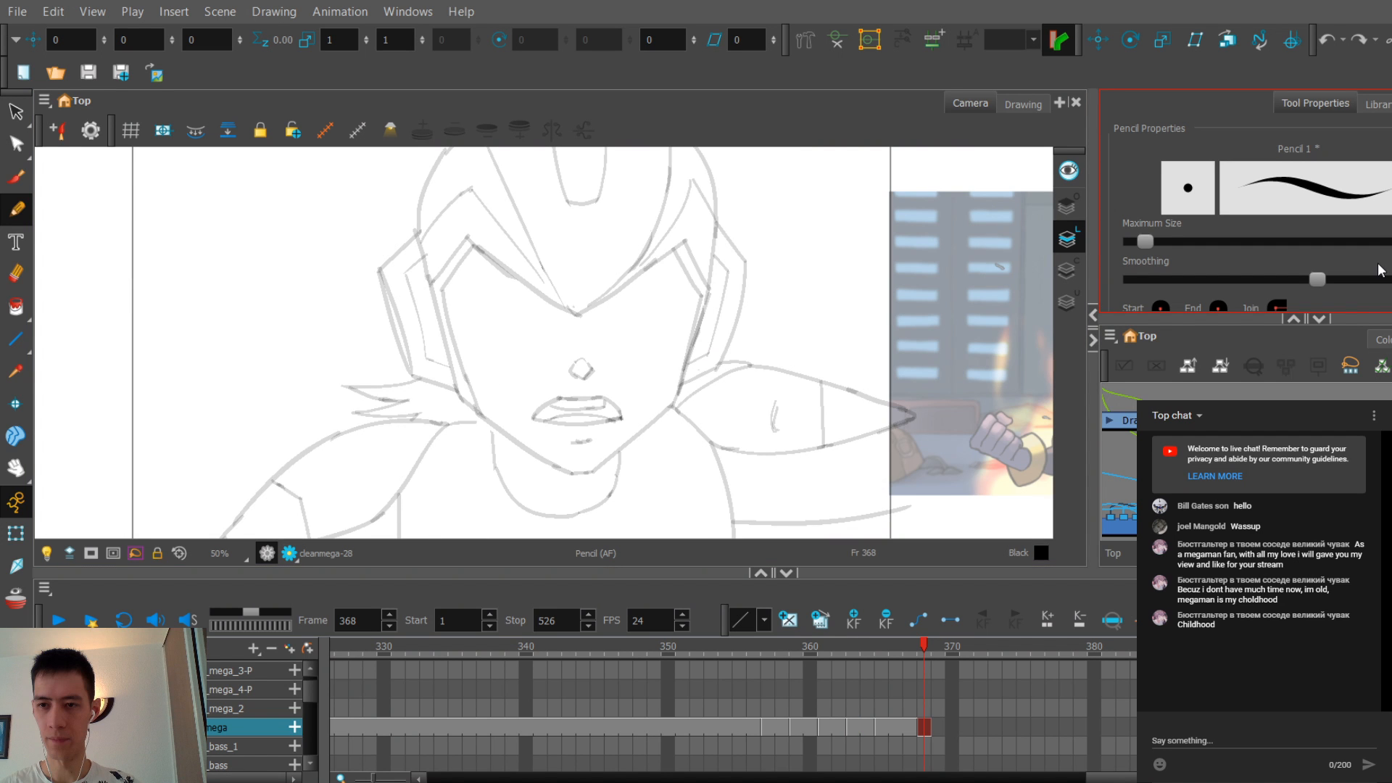
{"action": "scroll", "coordinate": [624, 350], "scroll_direction": "down", "scroll_amount": 1}
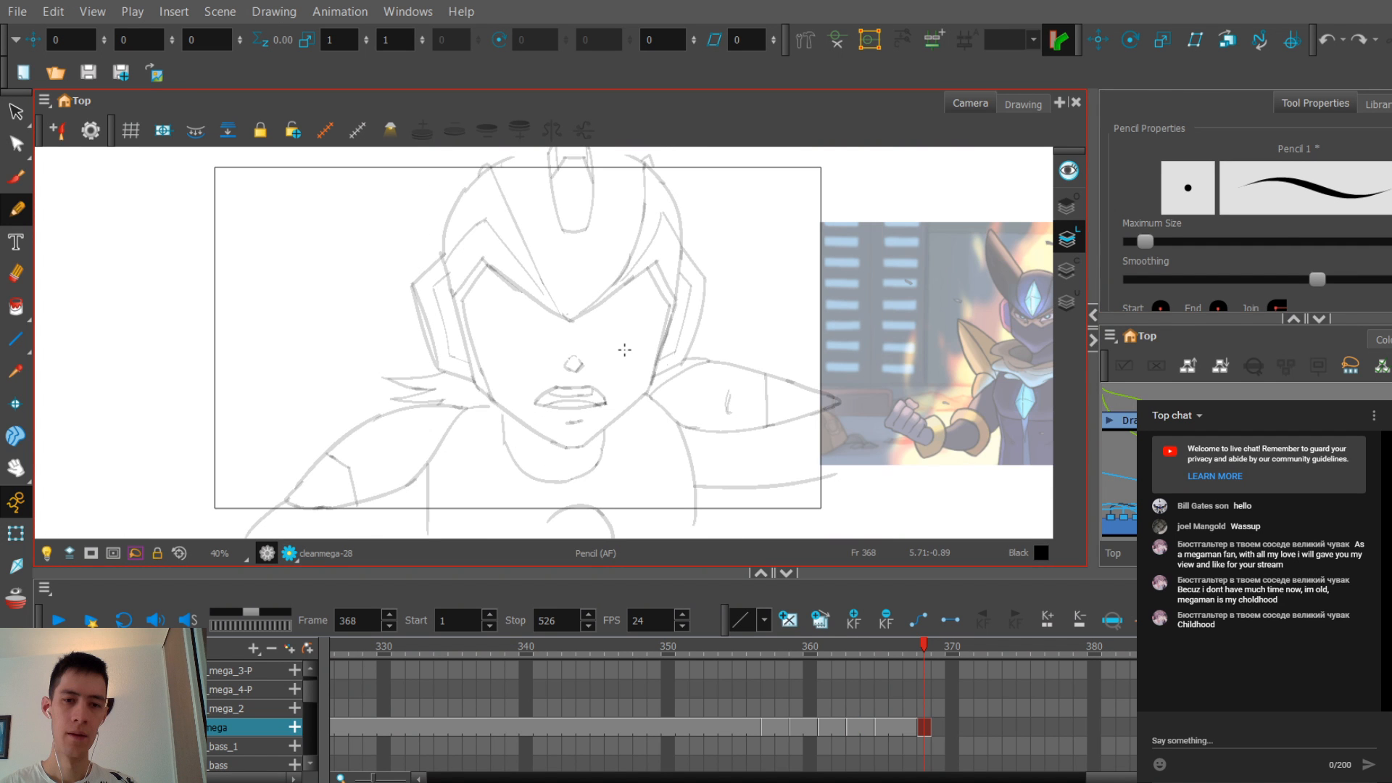
{"action": "scroll", "coordinate": [624, 350], "scroll_direction": "up", "scroll_amount": 1}
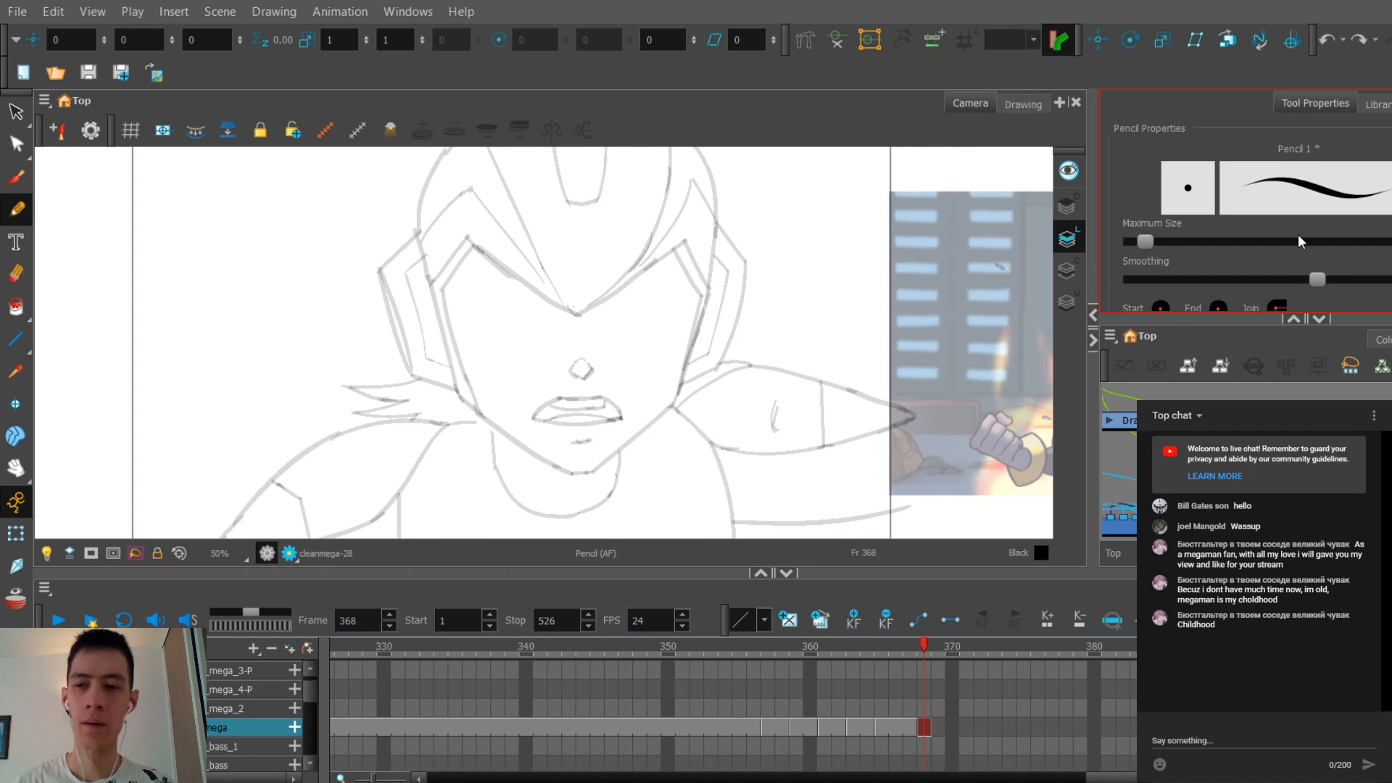
Step: Show the rough layer containing the character's eyes beneath the line art, and return to the clean line-art layer on frame 365
{"action": "left_click", "coordinate": [1298, 237]}
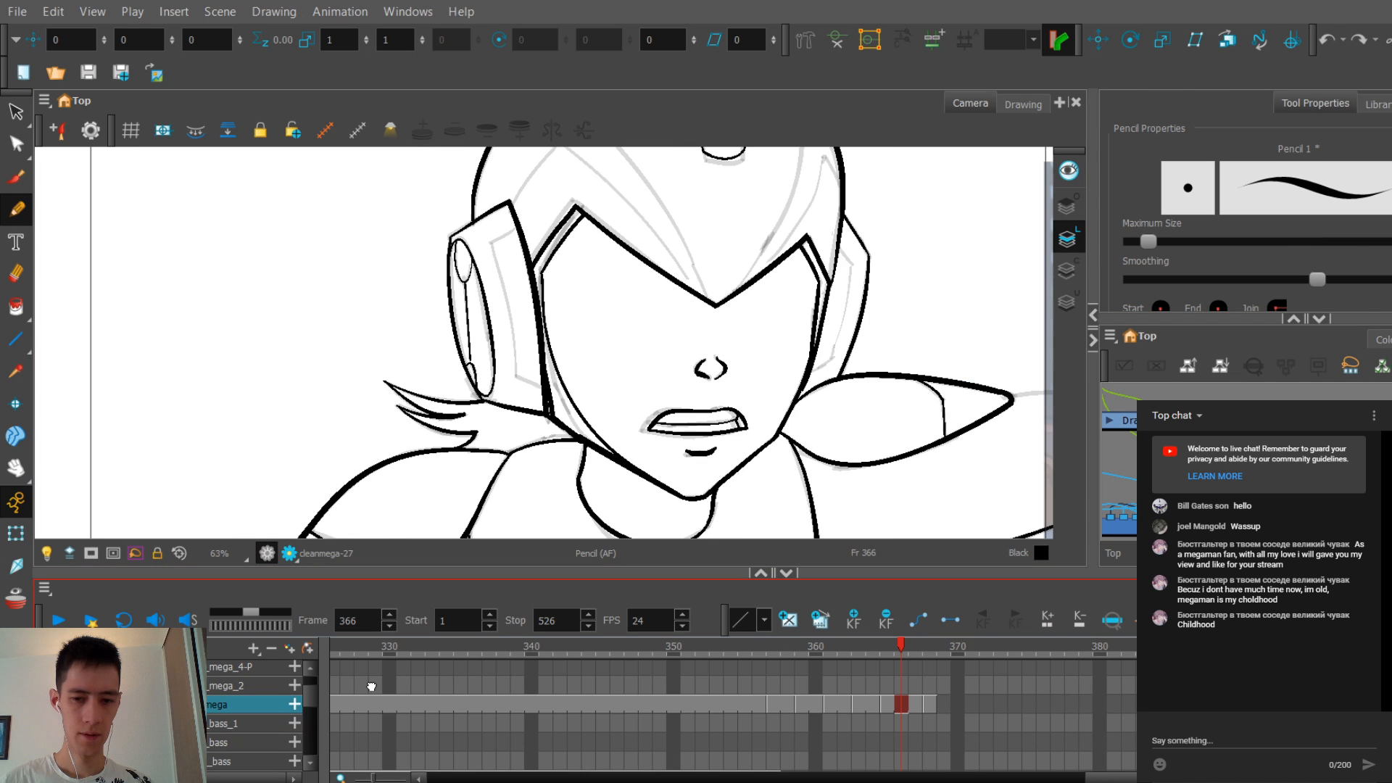
{"action": "scroll", "coordinate": [371, 686], "scroll_direction": "down", "scroll_amount": 1}
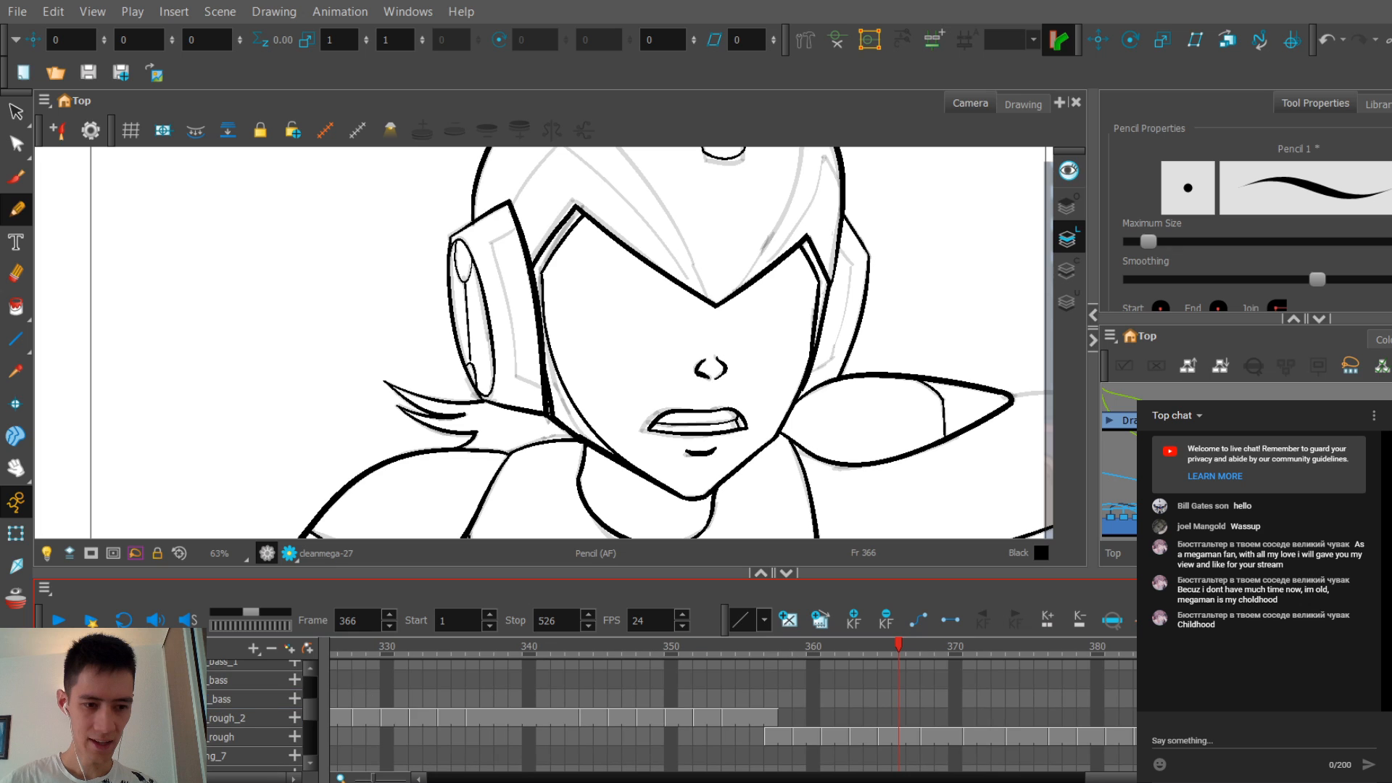
{"action": "scroll", "coordinate": [732, 718], "scroll_direction": "down", "scroll_amount": 2}
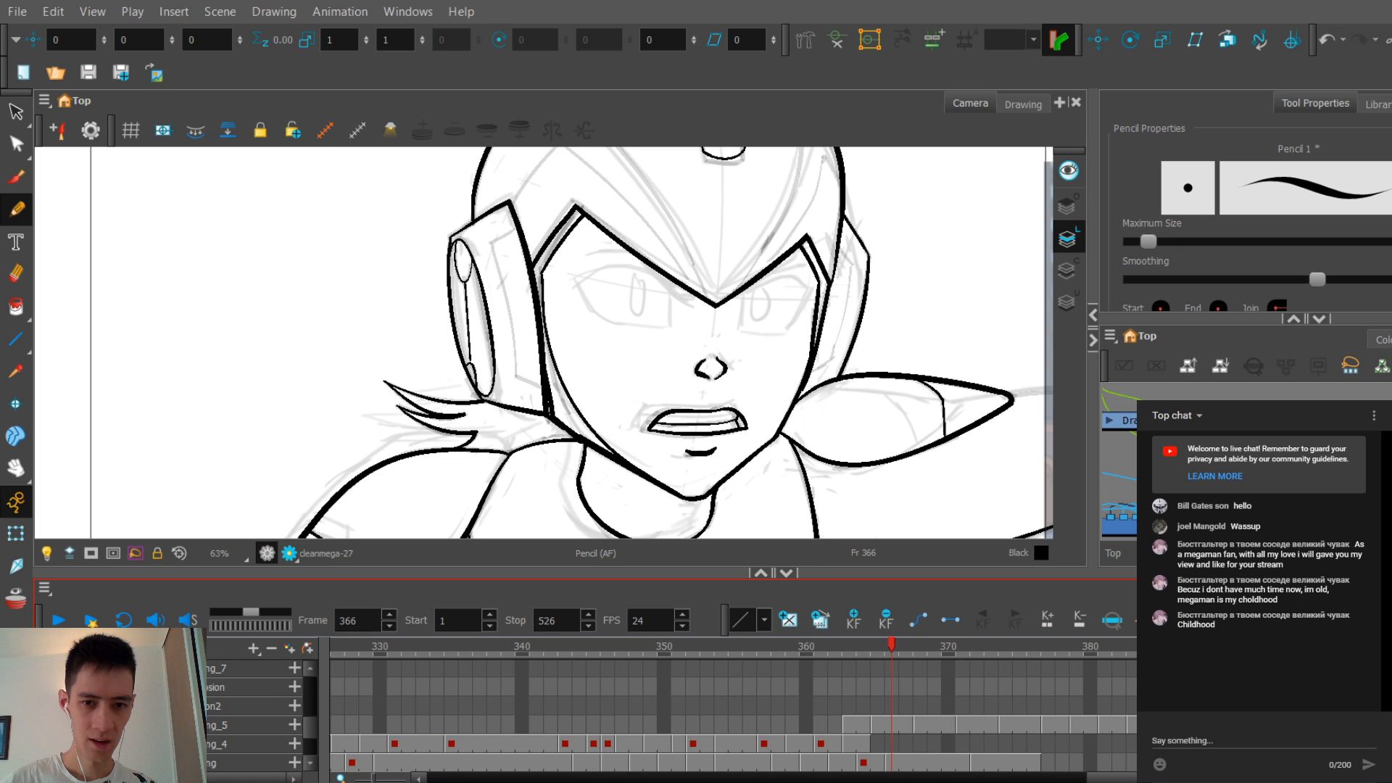
{"action": "scroll", "coordinate": [732, 718], "scroll_direction": "up", "scroll_amount": 2}
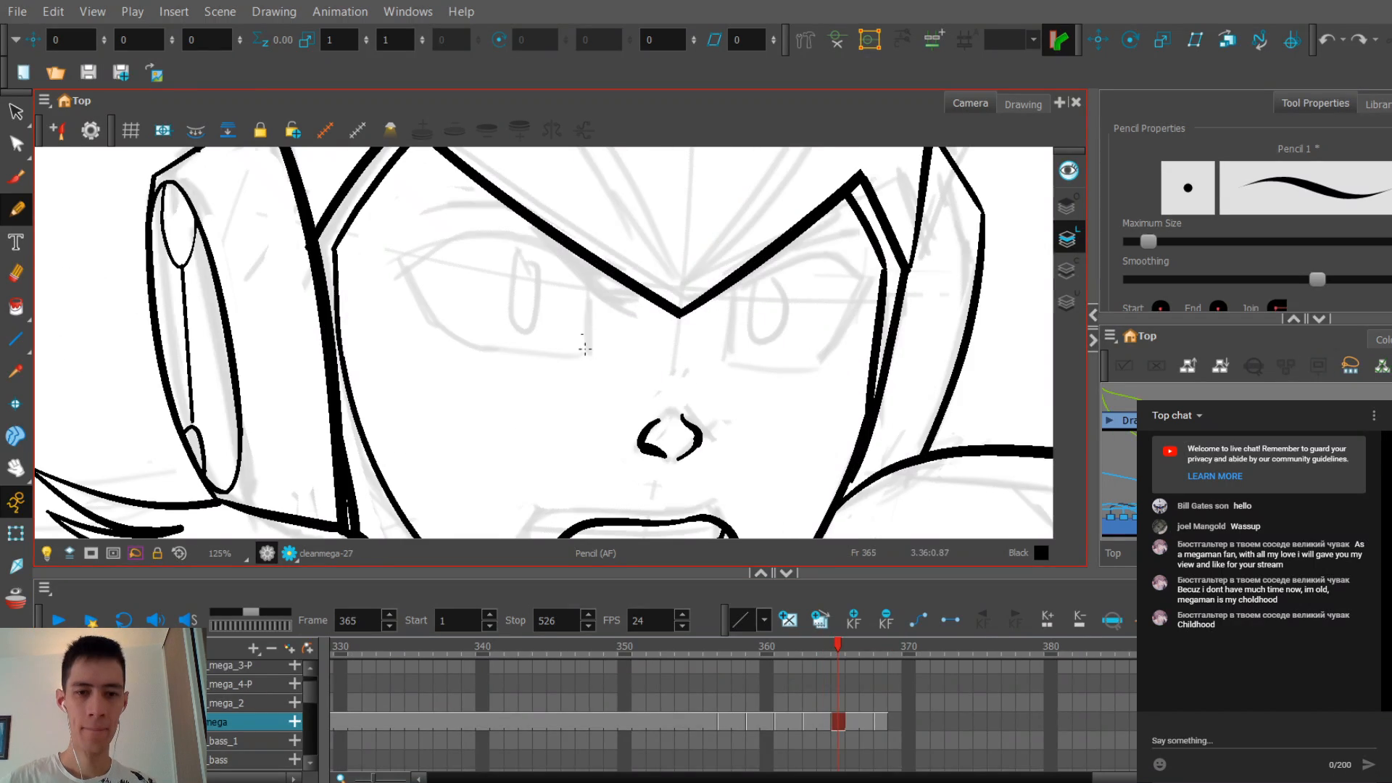
Step: Undo the trial eye stroke on frame 365 and examine the finished eyes and eyebrows on frame 363 as reference
{"action": "left_click_drag", "start_coordinate": [598, 347], "coordinate": [586, 252]}
{"action": "key", "text": "ctrl+z"}
{"action": "key", "text": "f"}
{"action": "key", "text": "2"}
{"action": "key", "text": "2"}
{"action": "key", "text": "2"}
{"action": "key", "text": "2"}
{"action": "key", "text": "2"}
{"action": "key", "text": "2"}
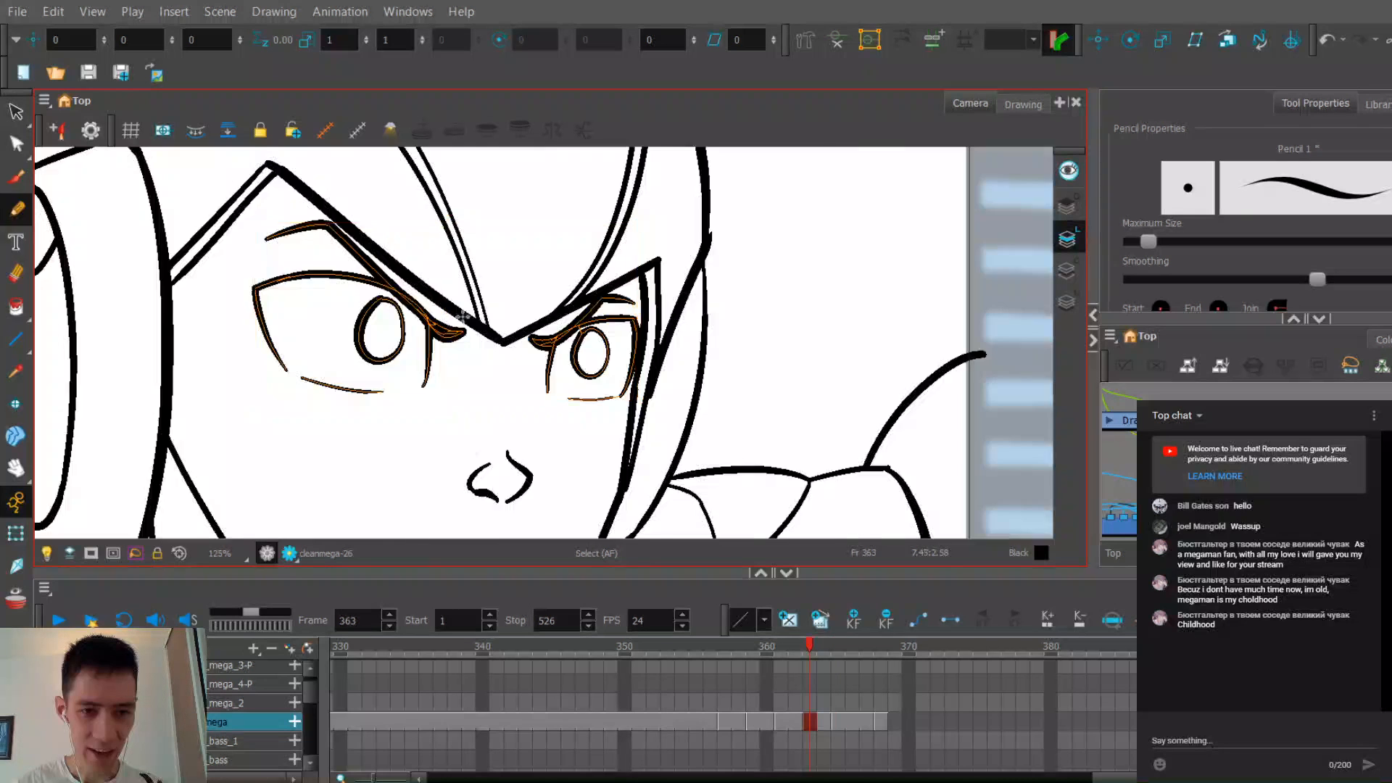
{"action": "key", "text": "1"}
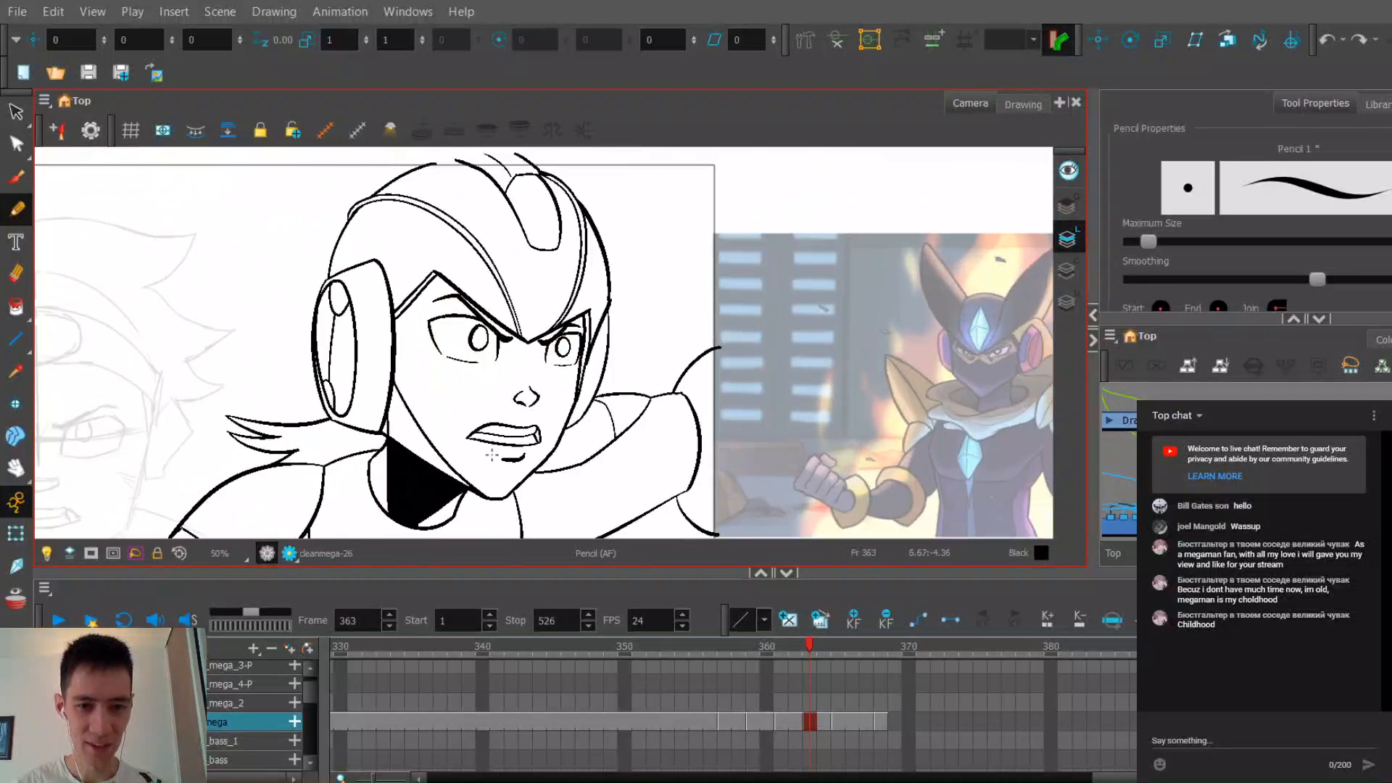
{"action": "key", "text": "1"}
{"action": "key", "text": "1"}
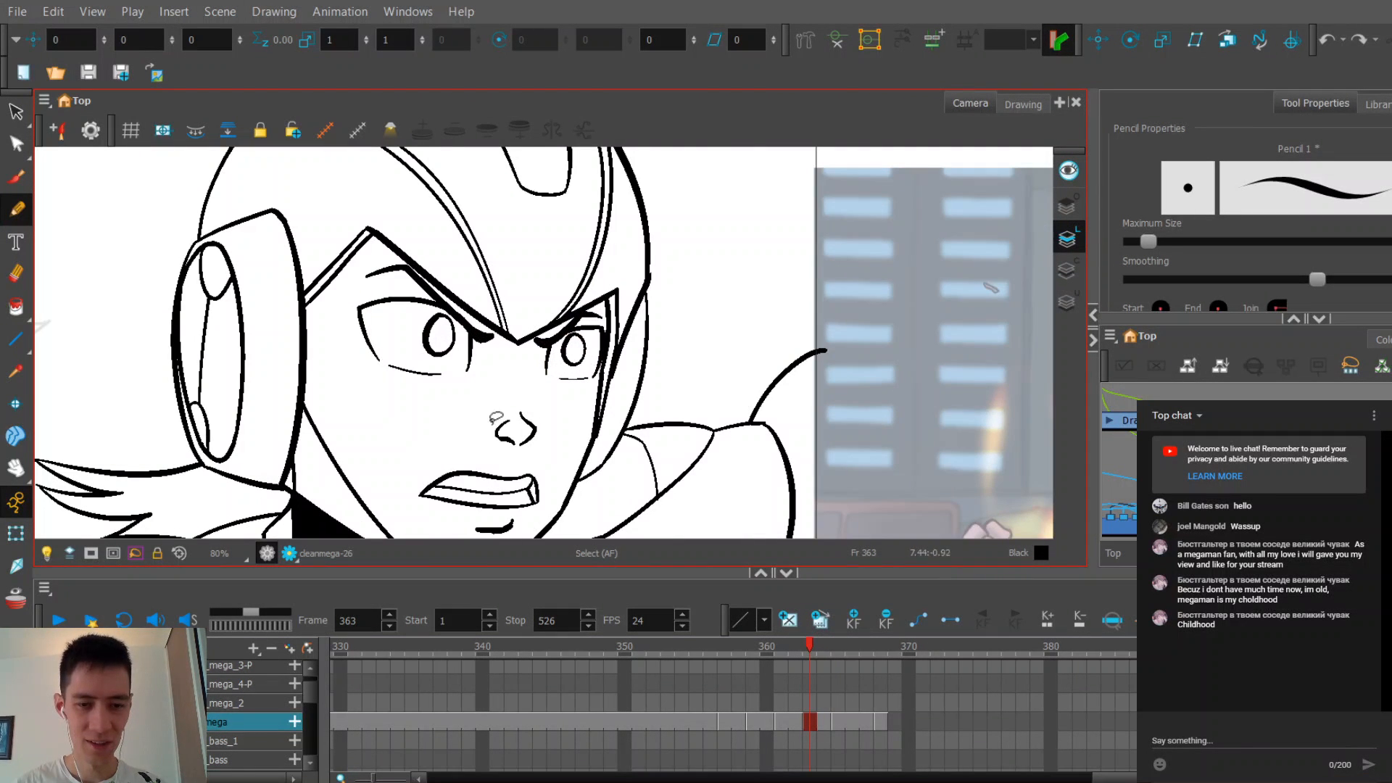
Step: Place the inked eyes and eyebrows on frame 365 over the rough sketch, and select the right eye's lower lid line
{"action": "key", "text": "ctrl+z"}
{"action": "key", "text": "1"}
{"action": "key", "text": "1"}
{"action": "key", "text": "1"}
{"action": "key", "text": "alt+s"}
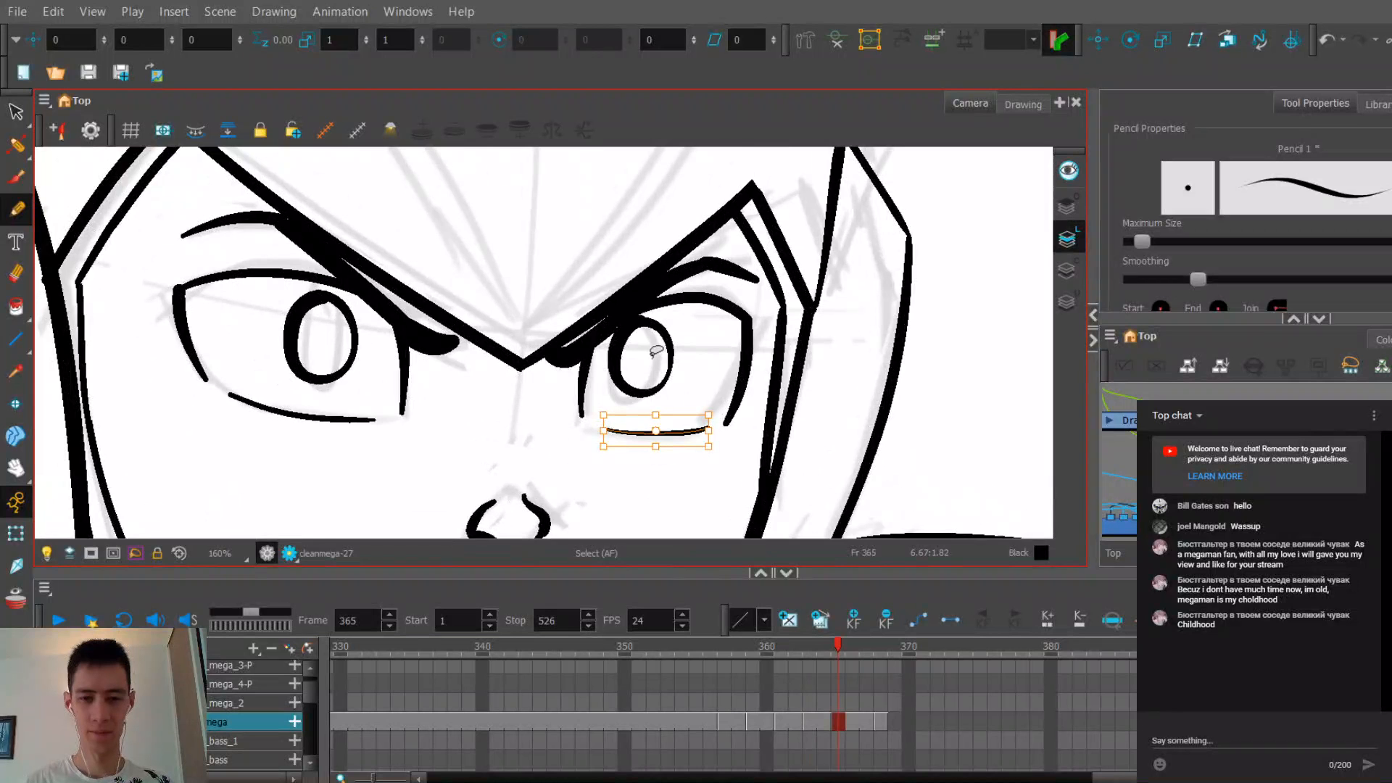
Step: Select the left eye and eyebrow on frame 363, and compare the face there with the one on frame 365
{"action": "key", "text": "2"}
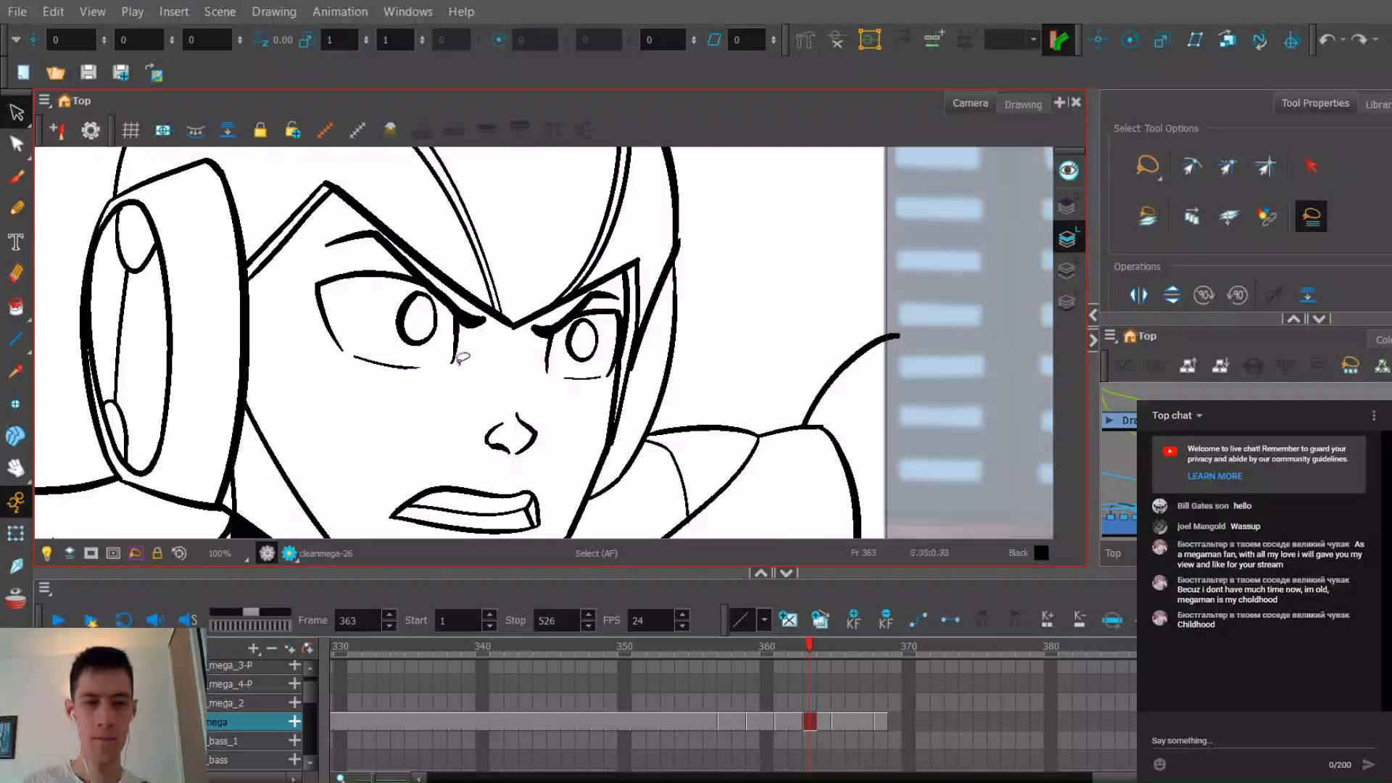
{"action": "mouse_move", "coordinate": [484, 366]}
{"action": "left_mouse_down"}
{"action": "mouse_move", "coordinate": [397, 381]}
{"action": "mouse_move", "coordinate": [336, 353]}
{"action": "mouse_move", "coordinate": [481, 342]}
{"action": "left_mouse_up"}
{"action": "key", "text": "2"}
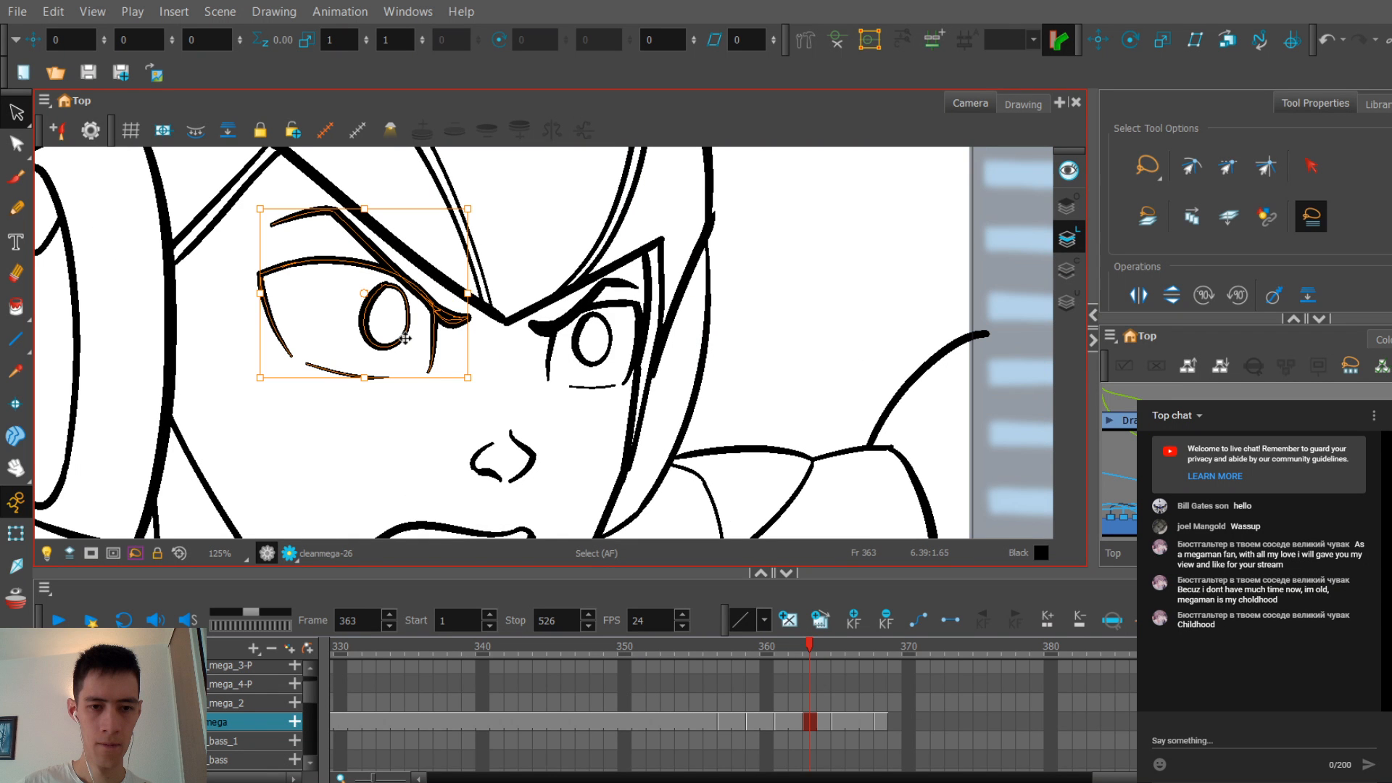
{"action": "key", "text": "1"}
{"action": "key", "text": "1"}
{"action": "key", "text": "1"}
{"action": "key", "text": "1"}
{"action": "key", "text": "1"}
{"action": "key", "text": "g"}
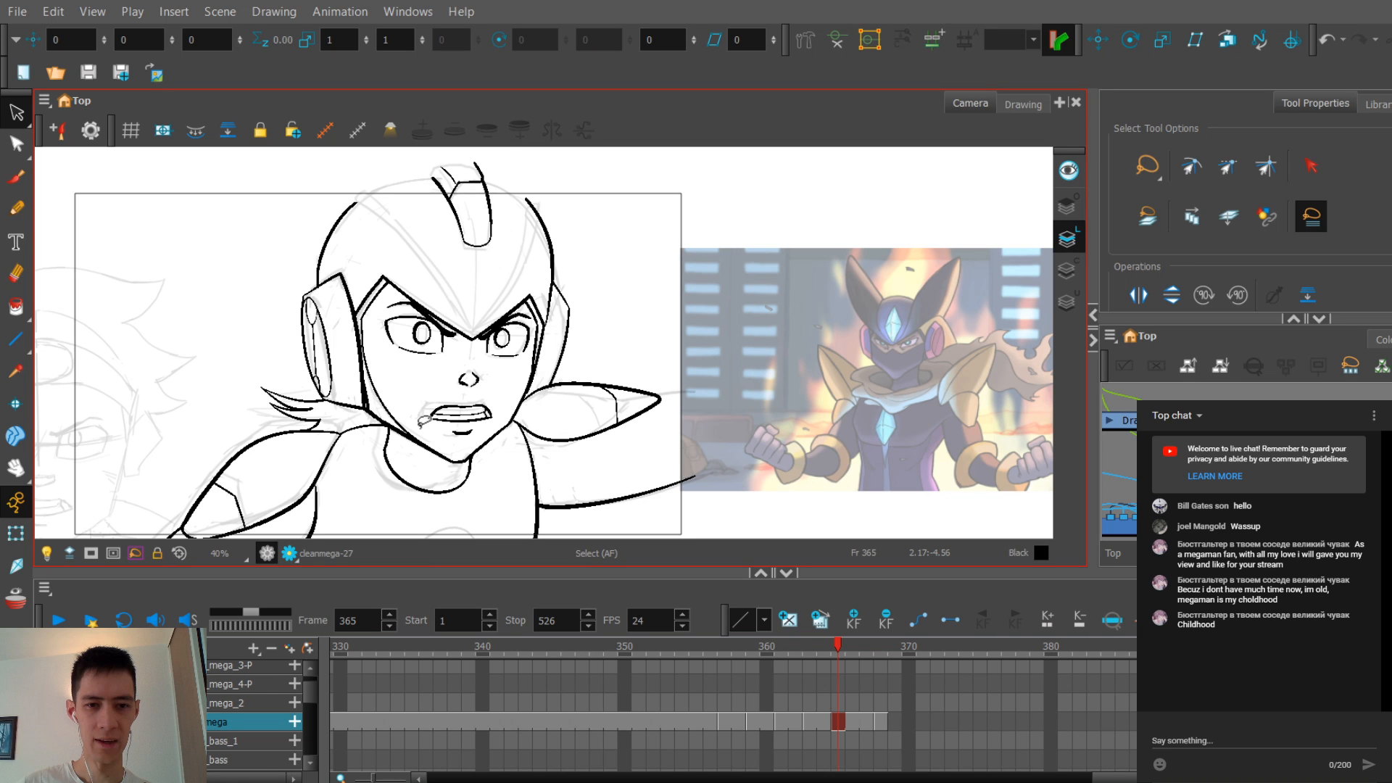
{"action": "key", "text": "f"}
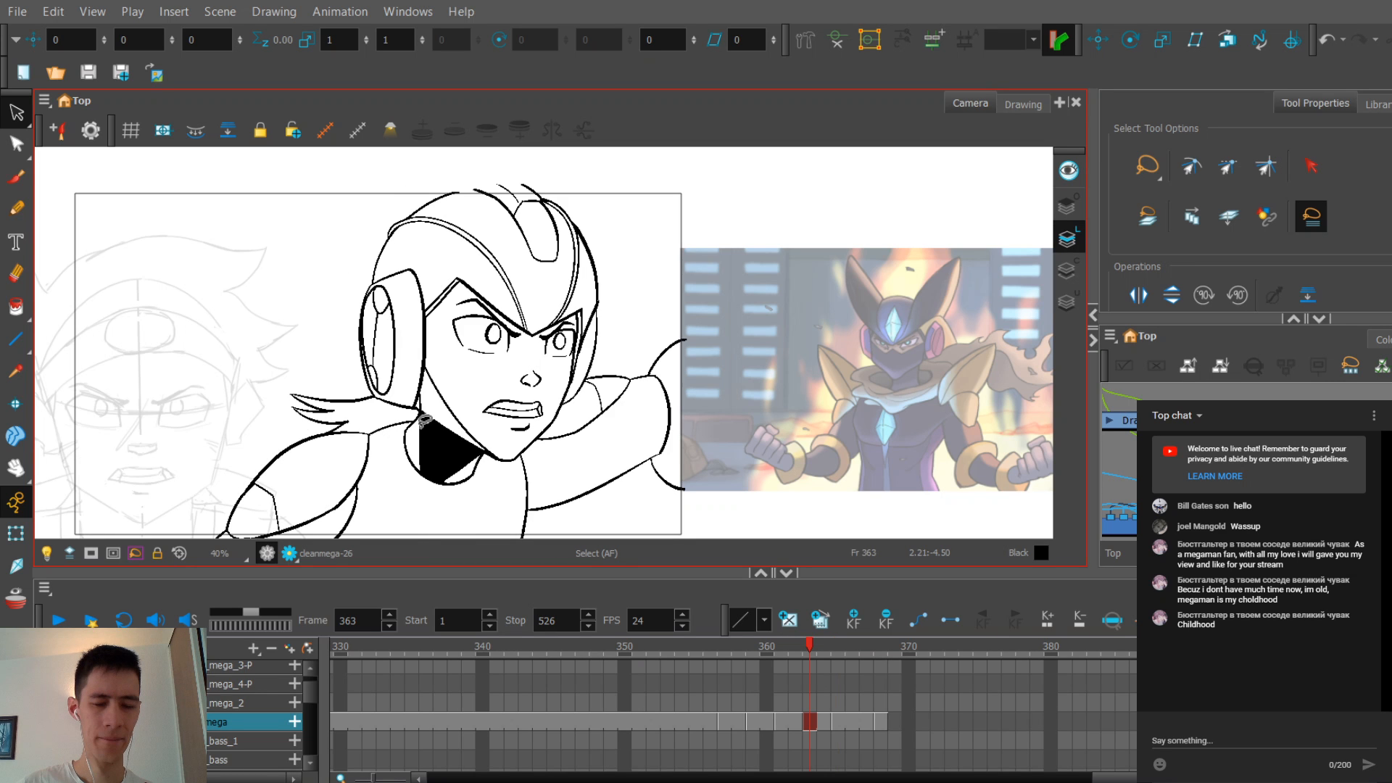
{"action": "key", "text": "f"}
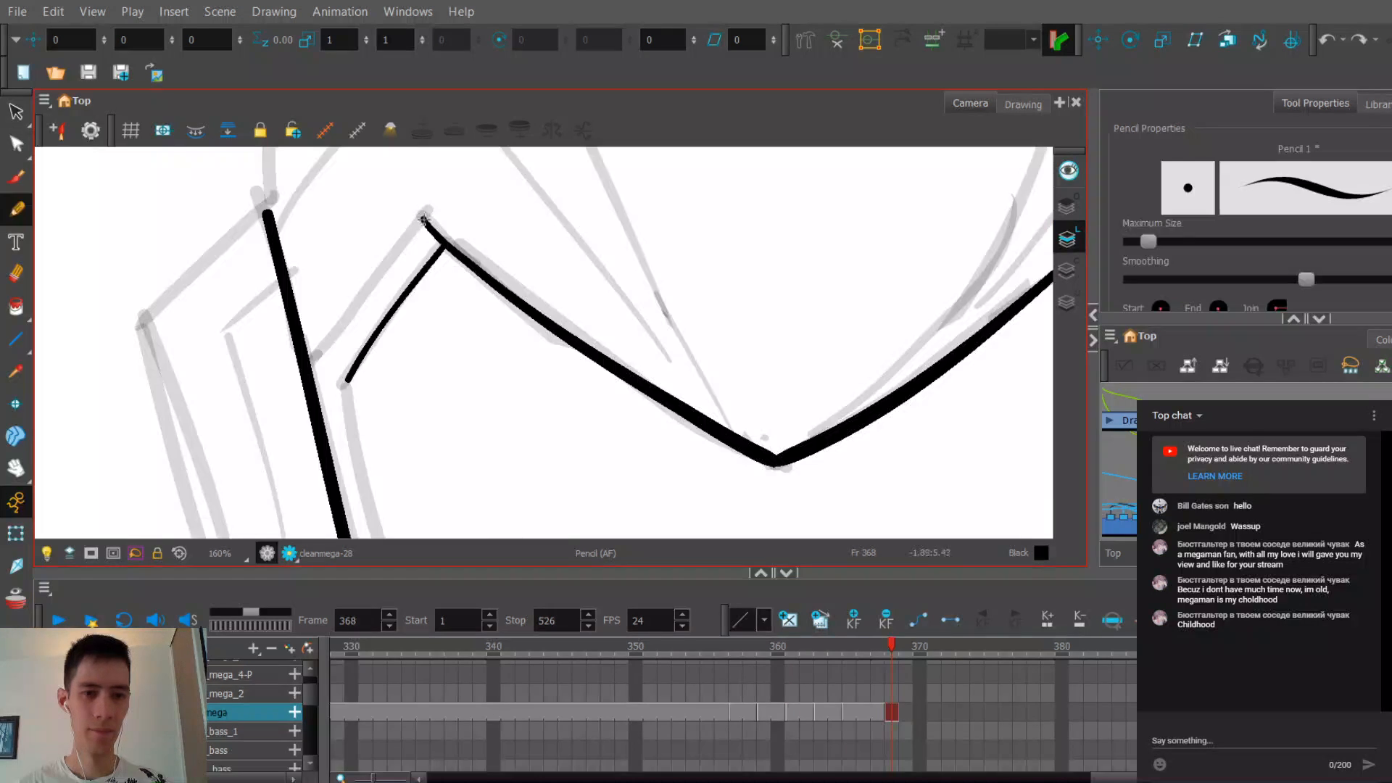
Step: Ink the outer upper-left edge of the face opening's border on frame 368 and examine the left jaw corner with the Contour Editor
{"action": "left_click_drag", "start_coordinate": [424, 217], "coordinate": [316, 378]}
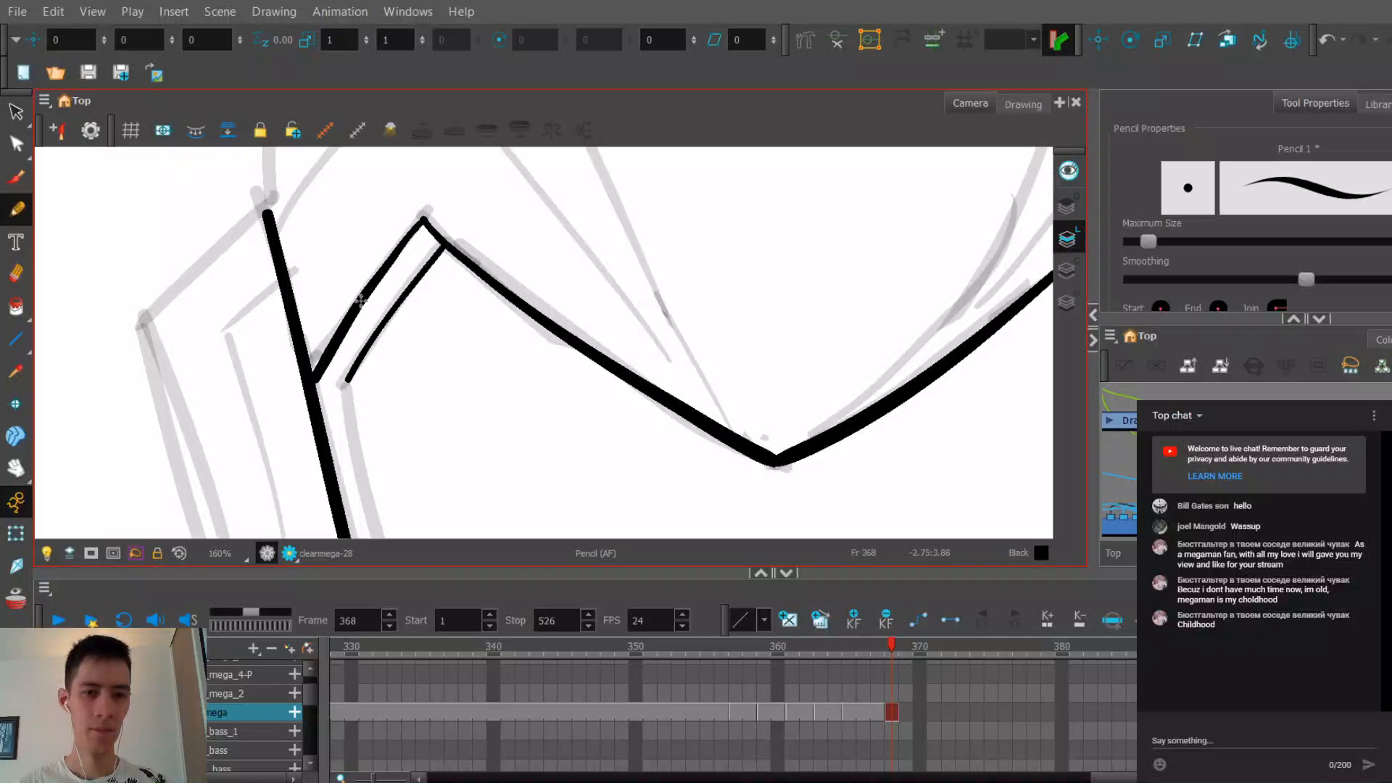
{"action": "key", "text": "s"}
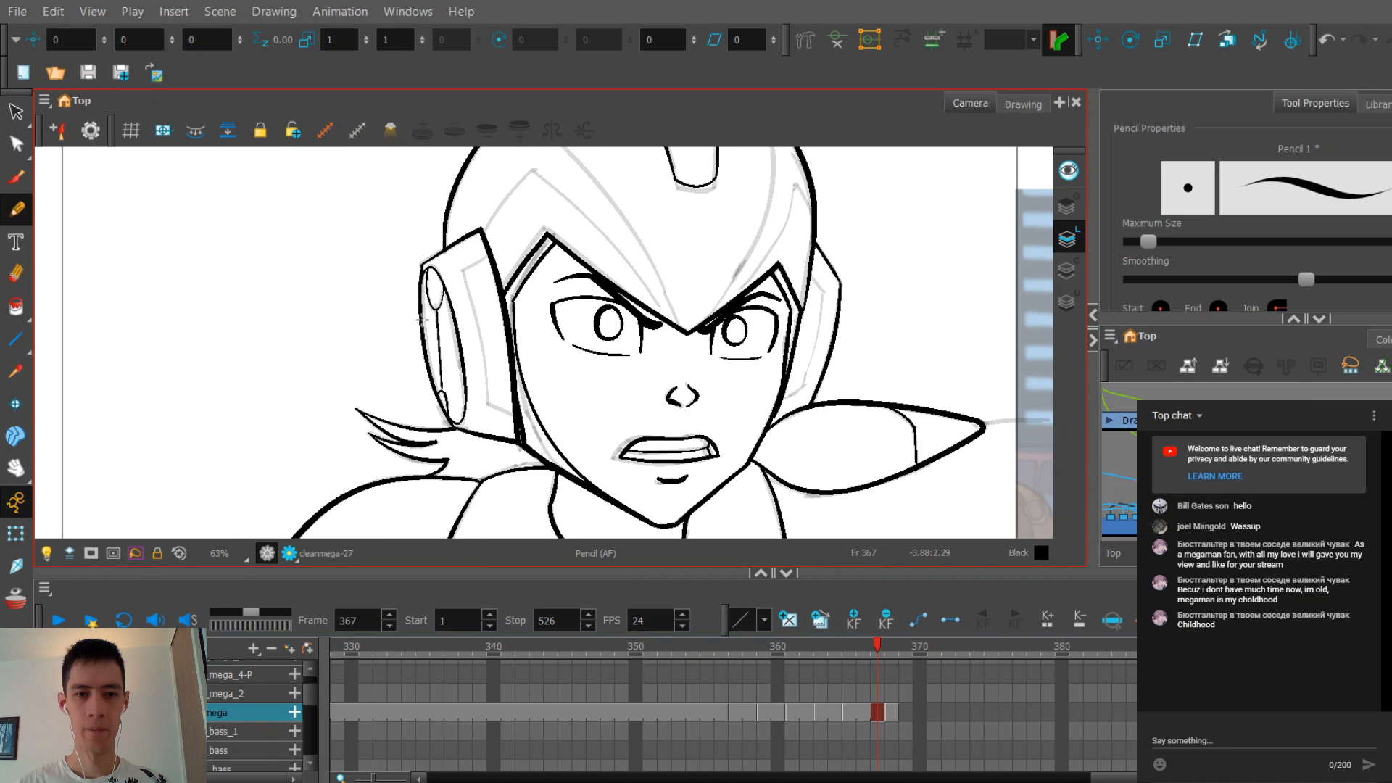
{"action": "key", "text": "period"}
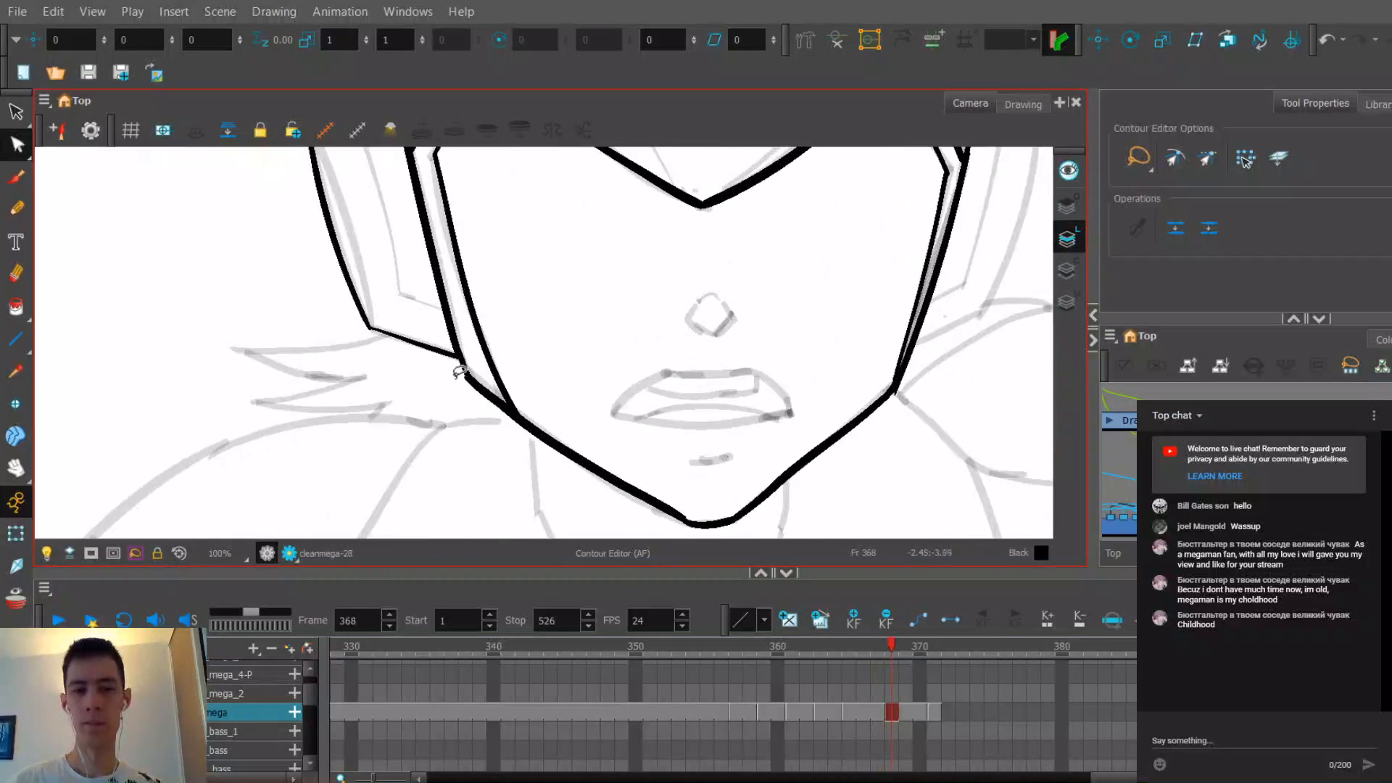
{"action": "key", "text": "2"}
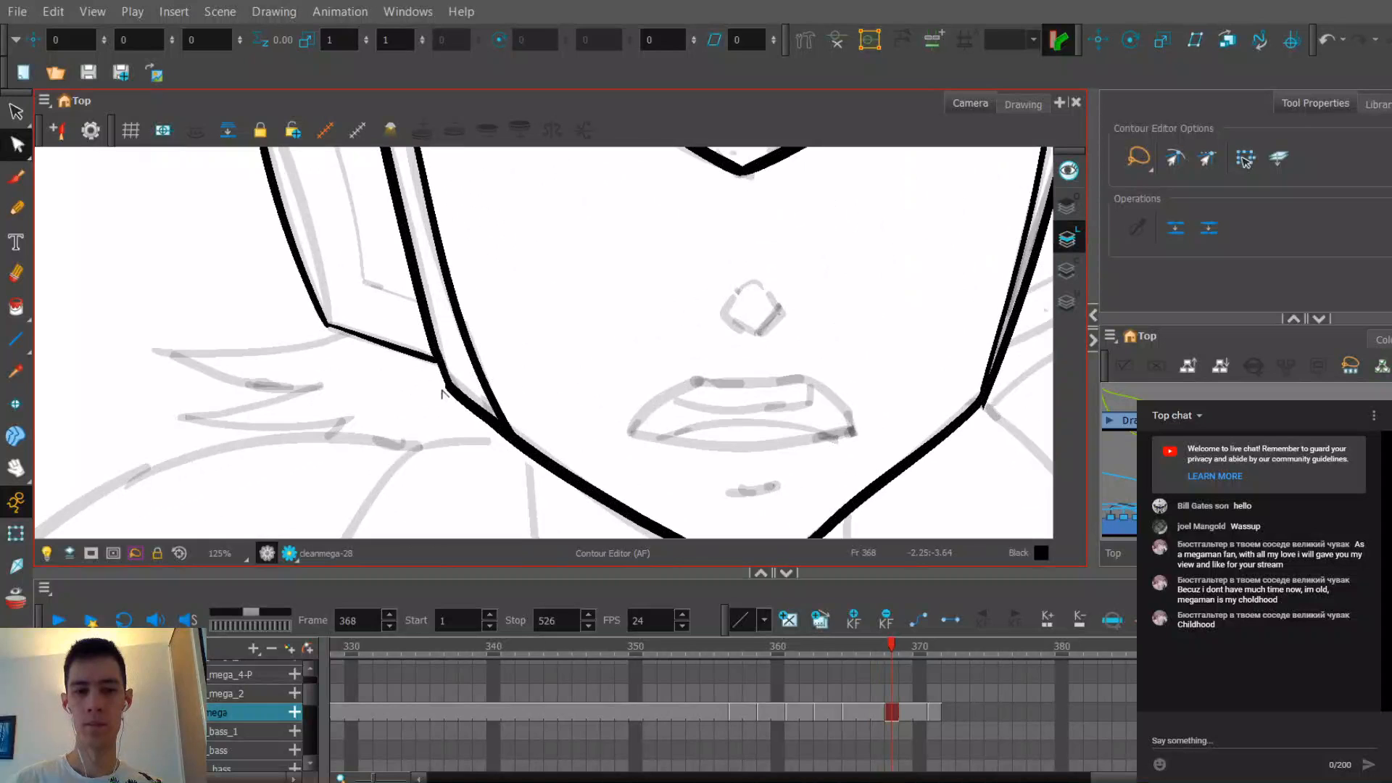
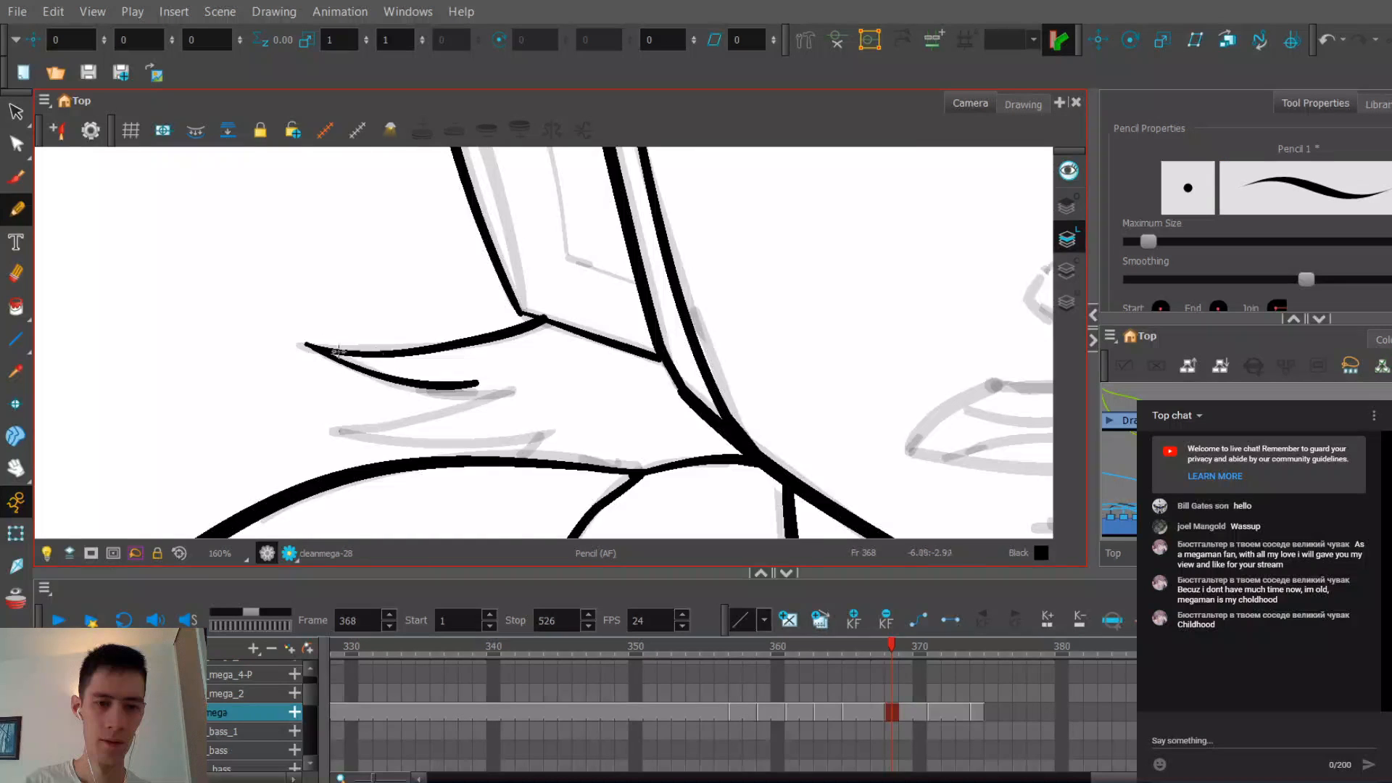
Step: Ink the lower jagged points of the scarf above the left shoulder on frame 368, redrawing the middle stroke out to its tip
{"action": "mouse_move", "coordinate": [346, 355]}
{"action": "left_mouse_down"}
{"action": "mouse_move", "coordinate": [523, 390]}
{"action": "mouse_move", "coordinate": [364, 418]}
{"action": "left_mouse_up"}
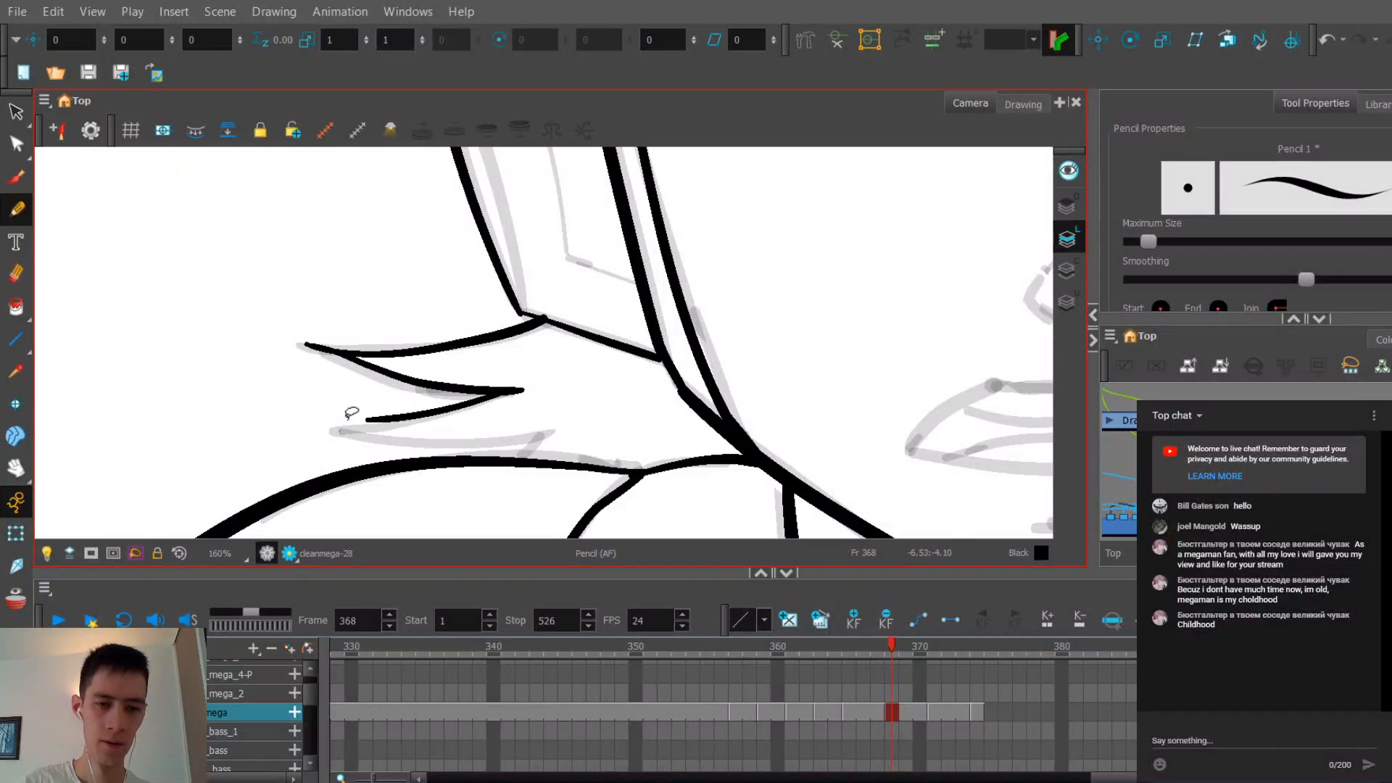
{"action": "key", "text": "ctrl+z"}
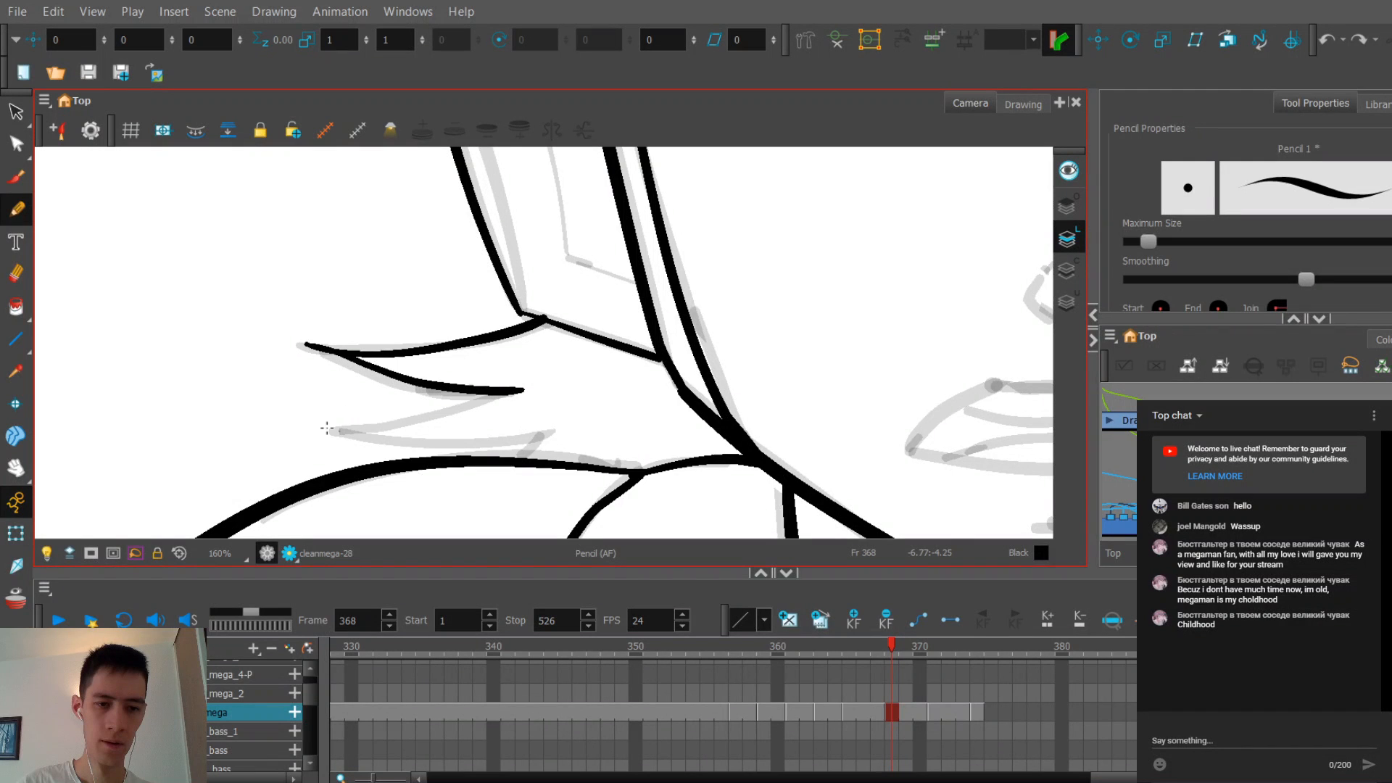
{"action": "key", "text": "ctrl+shift+z"}
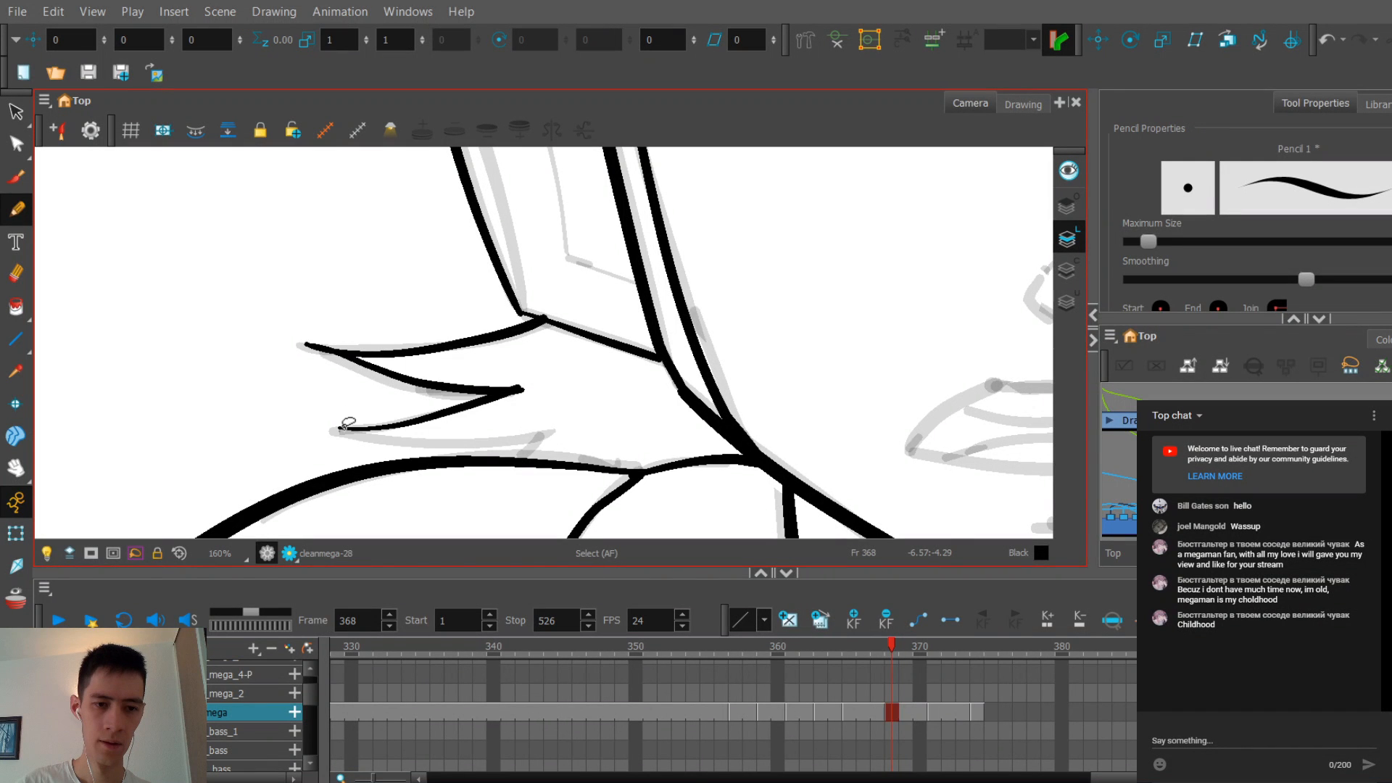
{"action": "mouse_move", "coordinate": [347, 425]}
{"action": "left_mouse_down"}
{"action": "mouse_move", "coordinate": [329, 429]}
{"action": "mouse_move", "coordinate": [554, 433]}
{"action": "left_mouse_up"}
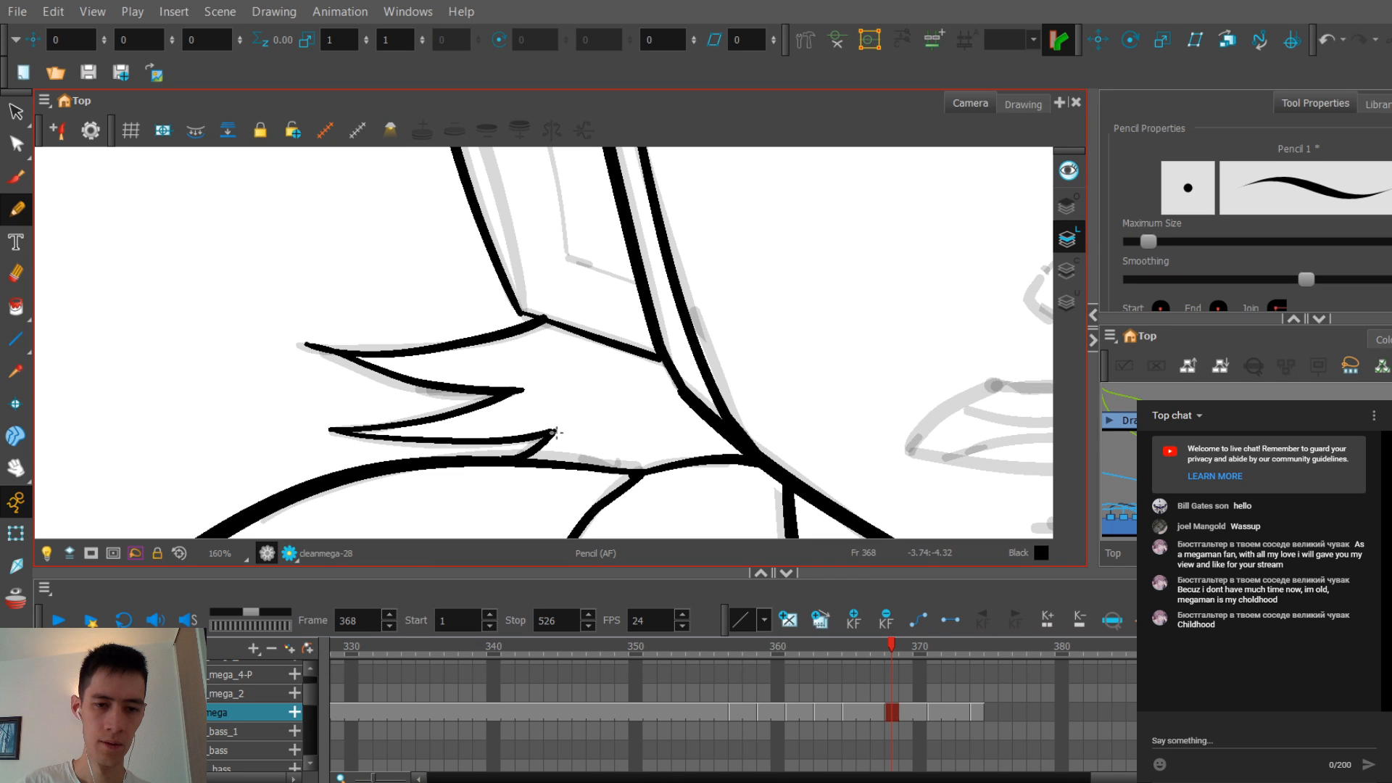
{"action": "scroll", "coordinate": [588, 317], "scroll_direction": "down", "scroll_amount": 5}
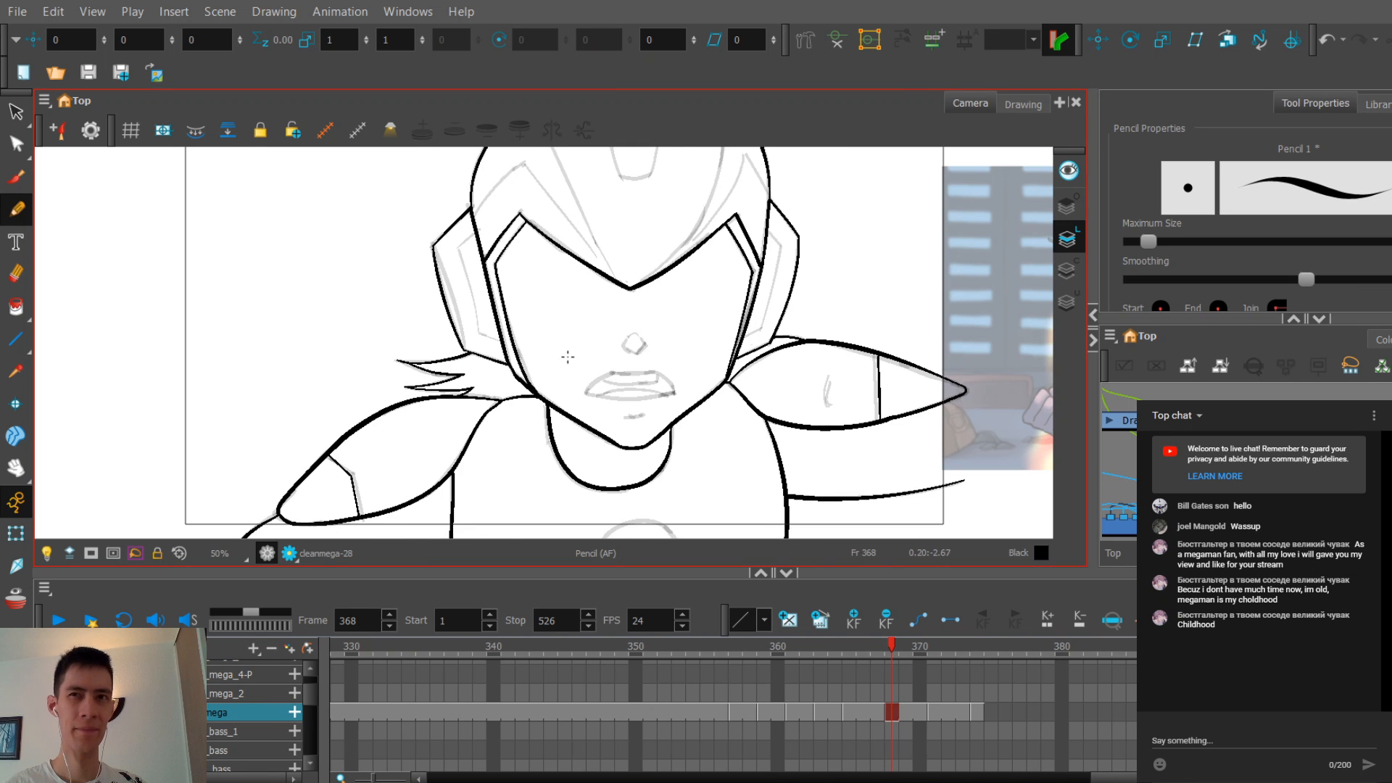
{"action": "left_click_drag", "start_coordinate": [687, 354], "coordinate": [565, 361]}
{"action": "scroll", "coordinate": [564, 362], "scroll_direction": "up", "scroll_amount": 3}
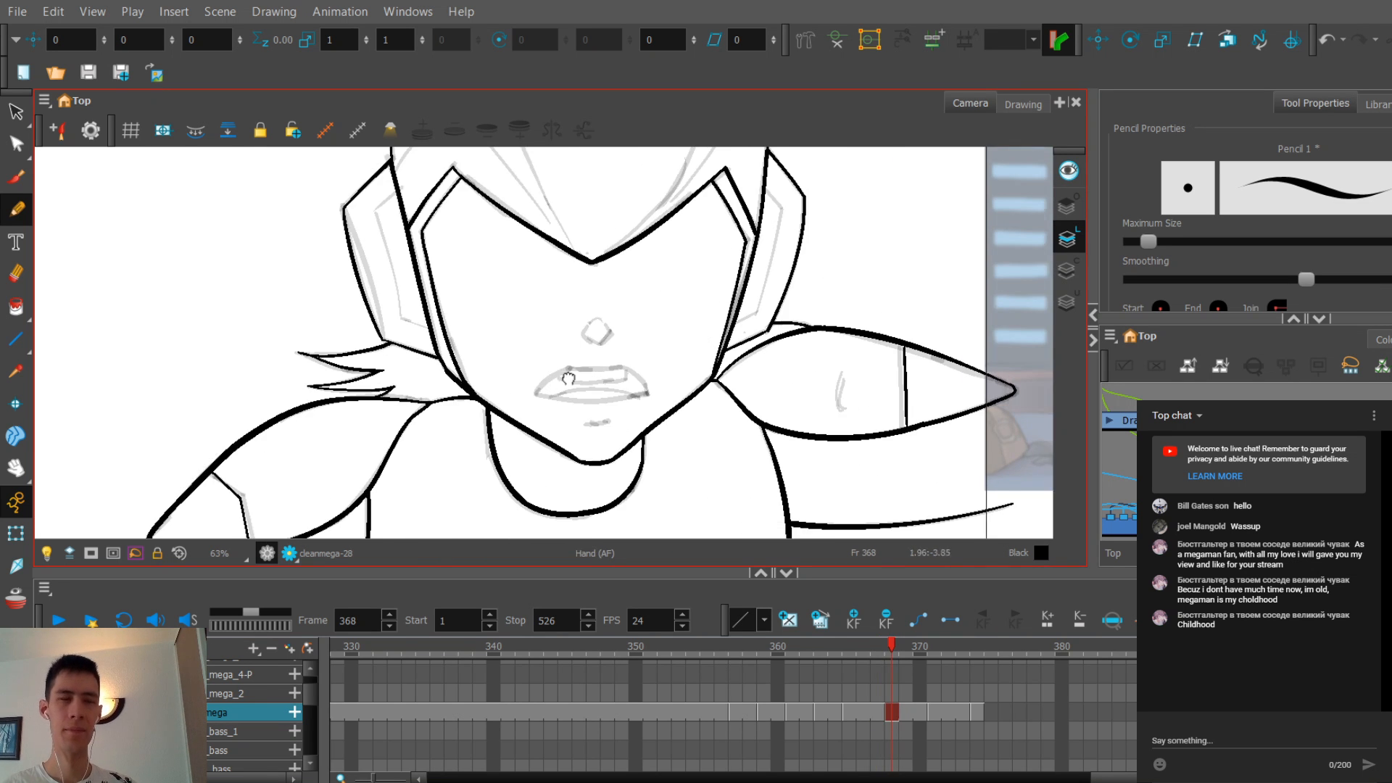
{"action": "scroll", "coordinate": [572, 310], "scroll_direction": "down", "scroll_amount": 2}
{"action": "scroll", "coordinate": [572, 309], "scroll_direction": "down", "scroll_amount": 2}
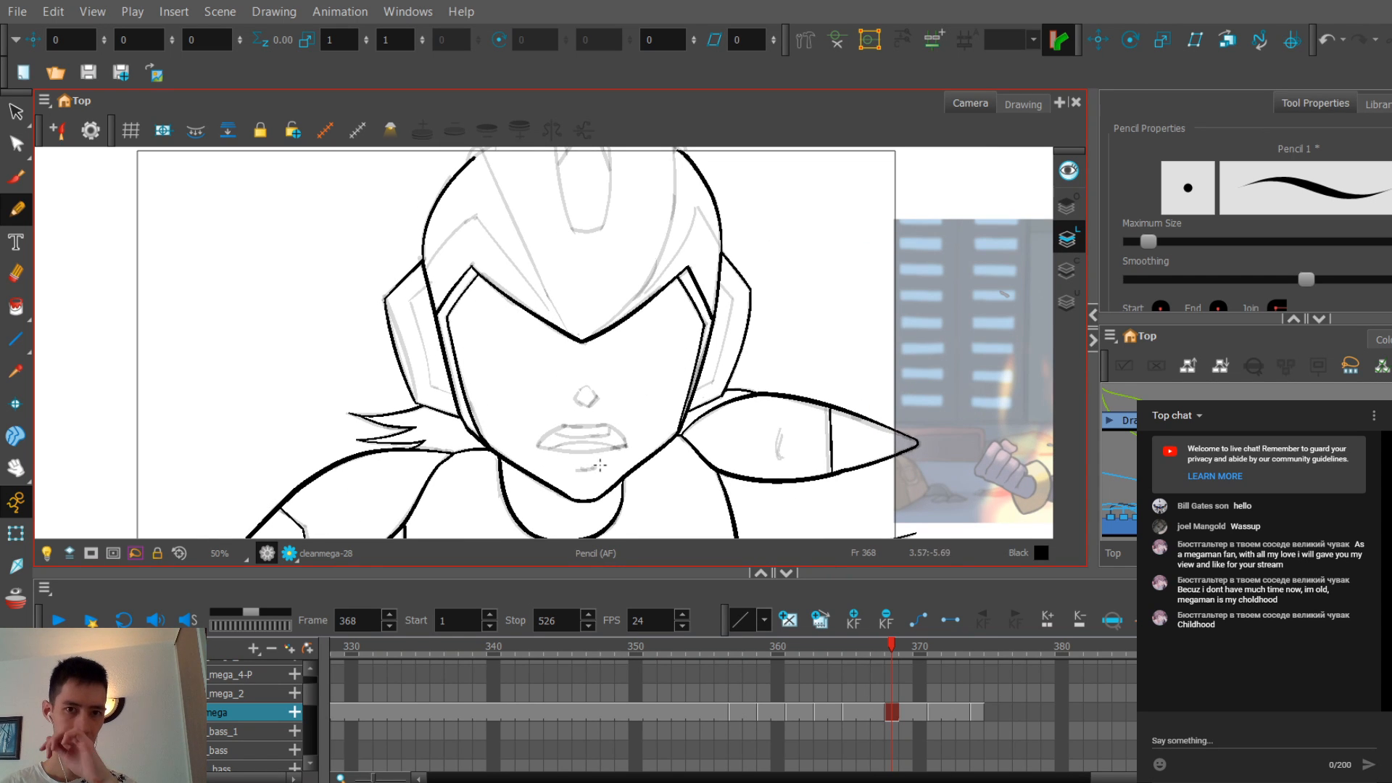
Step: Lower the pencil's smoothing and check the nose sketch on frame 368 against the one on frame 371
{"action": "scroll", "coordinate": [607, 424], "scroll_direction": "up", "scroll_amount": 2}
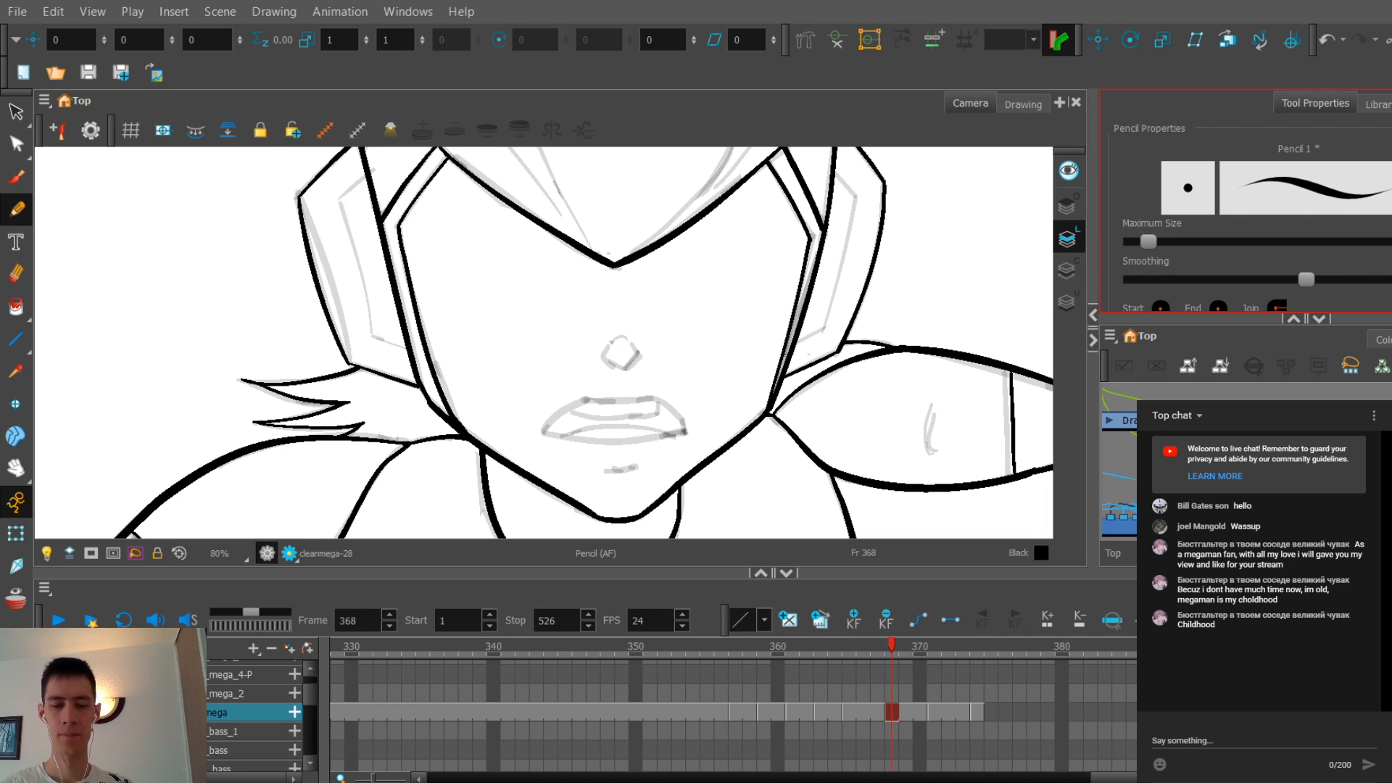
{"action": "mouse_move", "coordinate": [1306, 279]}
{"action": "left_mouse_down"}
{"action": "mouse_move", "coordinate": [1137, 279]}
{"action": "mouse_move", "coordinate": [1199, 279]}
{"action": "left_mouse_up"}
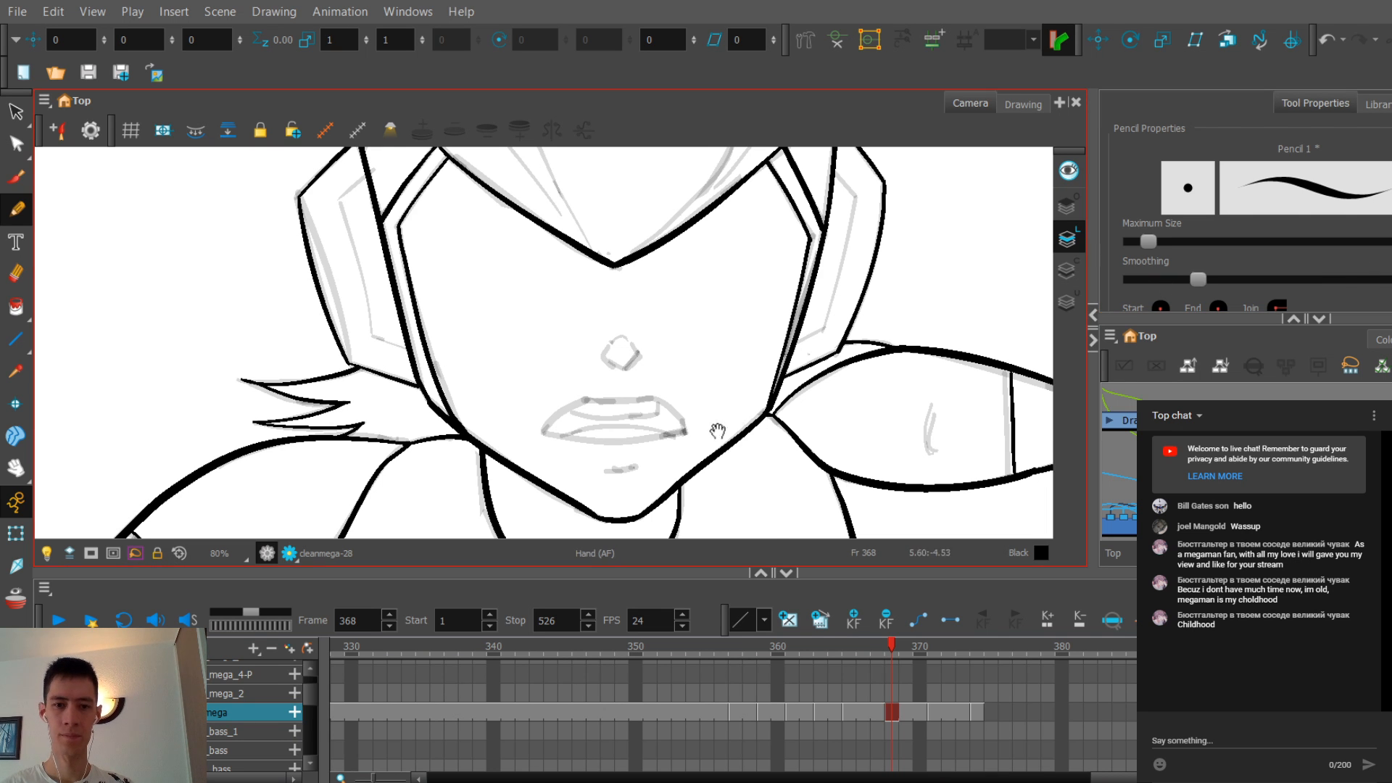
{"action": "scroll", "coordinate": [711, 290], "scroll_direction": "up", "scroll_amount": 2}
{"action": "key", "text": "period"}
{"action": "key", "text": "period"}
{"action": "key", "text": "comma"}
{"action": "scroll", "coordinate": [637, 370], "scroll_direction": "up", "scroll_amount": 2}
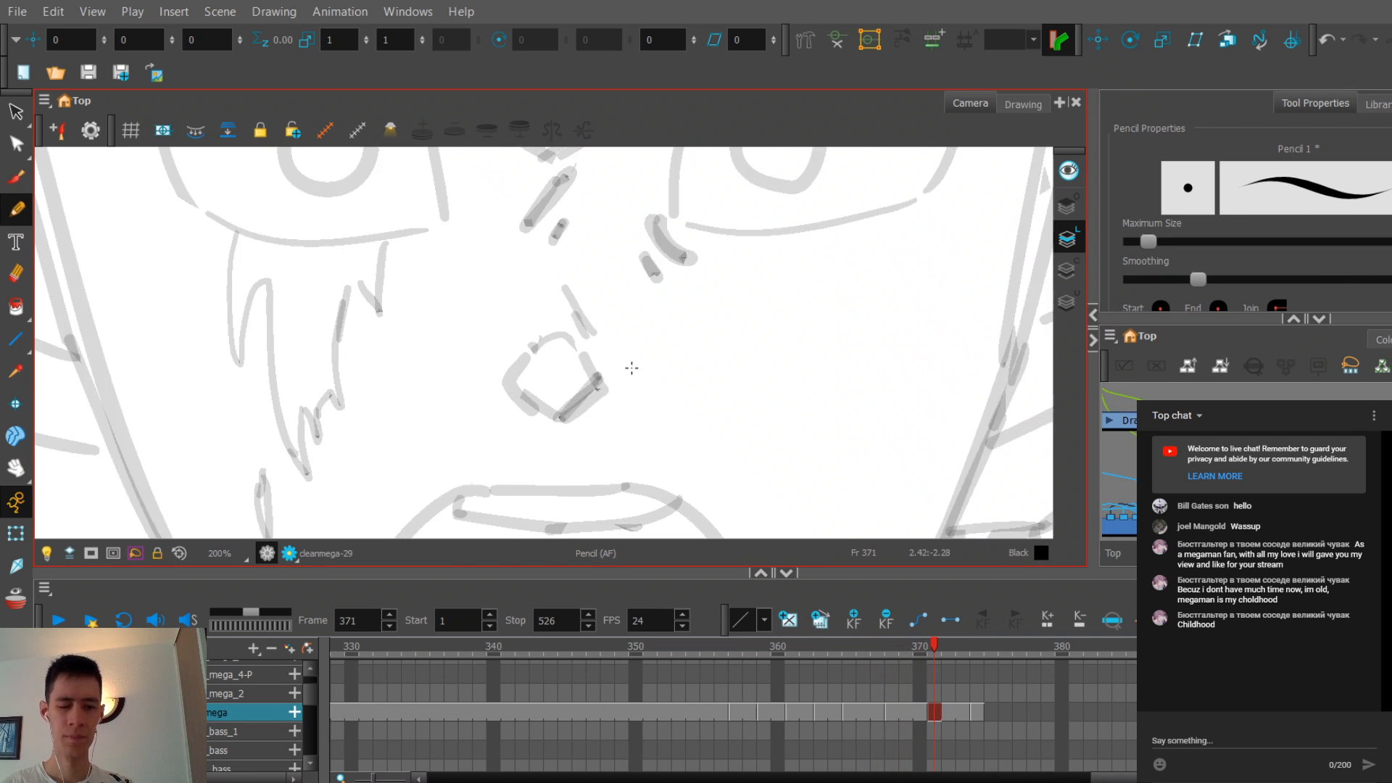
Step: Ink the left side of the nose on frame 368 over the rough sketch, redrawing the stroke until it fits
{"action": "left_click_drag", "start_coordinate": [646, 377], "coordinate": [659, 363]}
{"action": "key", "text": "ctrl+z"}
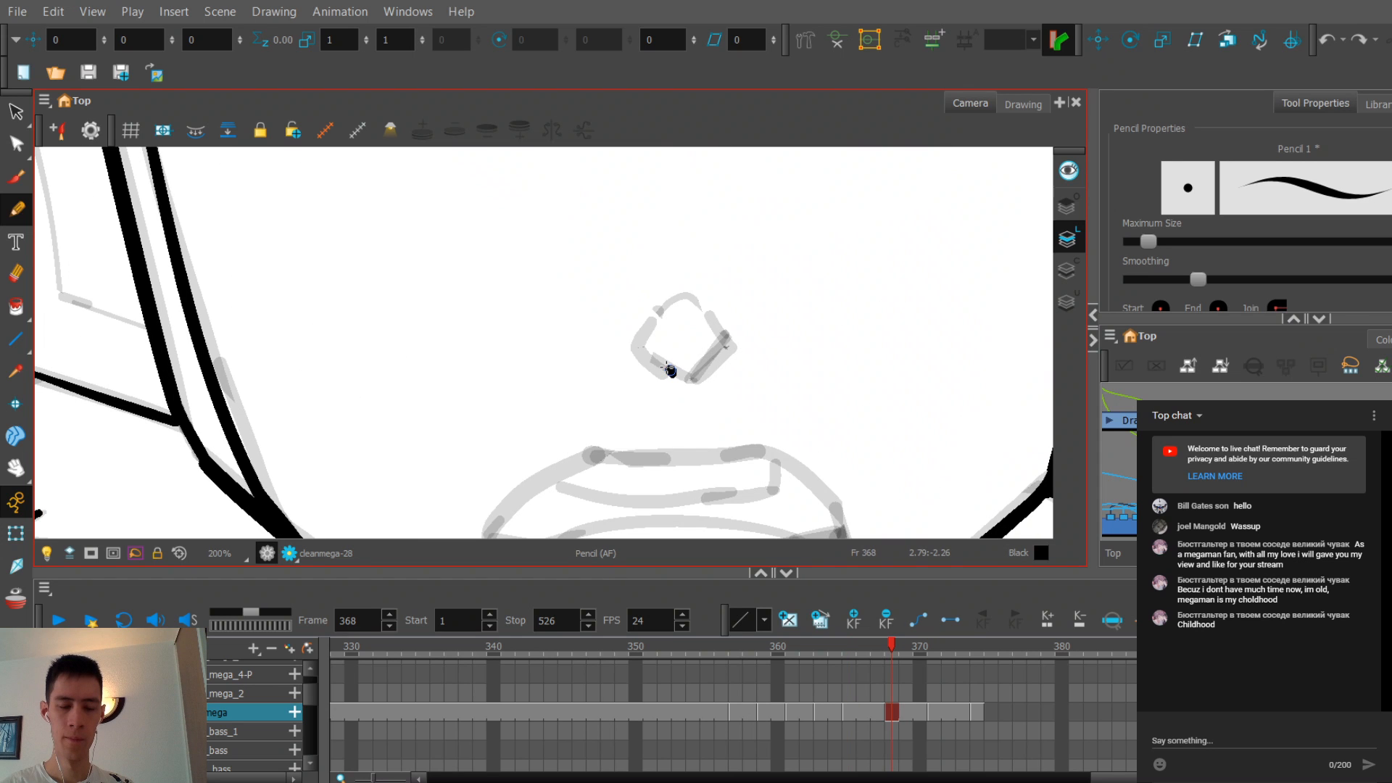
{"action": "mouse_move", "coordinate": [669, 371]}
{"action": "left_mouse_down"}
{"action": "mouse_move", "coordinate": [638, 360]}
{"action": "mouse_move", "coordinate": [653, 360]}
{"action": "mouse_move", "coordinate": [633, 334]}
{"action": "mouse_move", "coordinate": [642, 356]}
{"action": "mouse_move", "coordinate": [661, 310]}
{"action": "left_mouse_up"}
{"action": "key", "text": "ctrl+z"}
{"action": "key", "text": "ctrl+z"}
{"action": "key", "text": "comma"}
{"action": "key", "text": "period"}
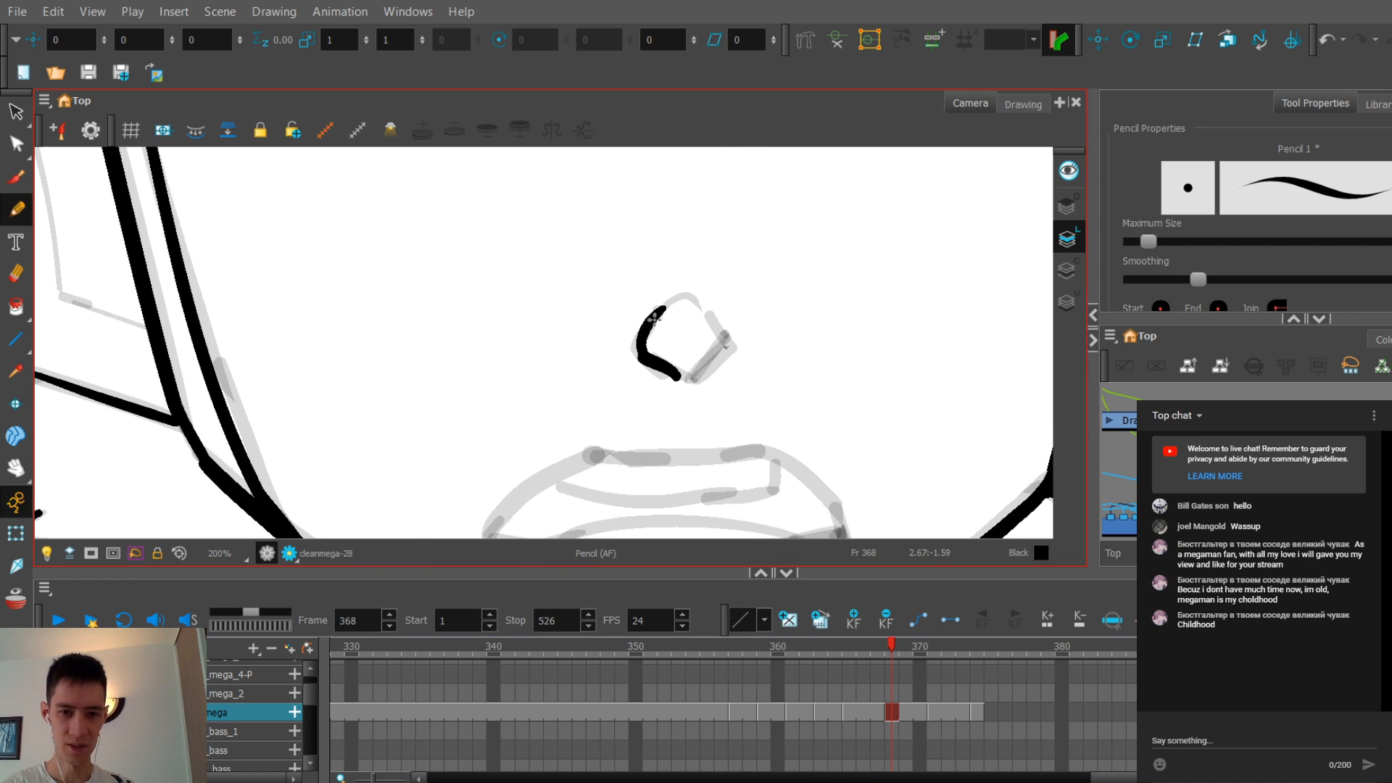
Step: Ink the right side of the nose on frame 368 over the rough sketch
{"action": "key", "text": "comma"}
{"action": "key", "text": "period"}
{"action": "left_click_drag", "start_coordinate": [695, 381], "coordinate": [727, 349]}
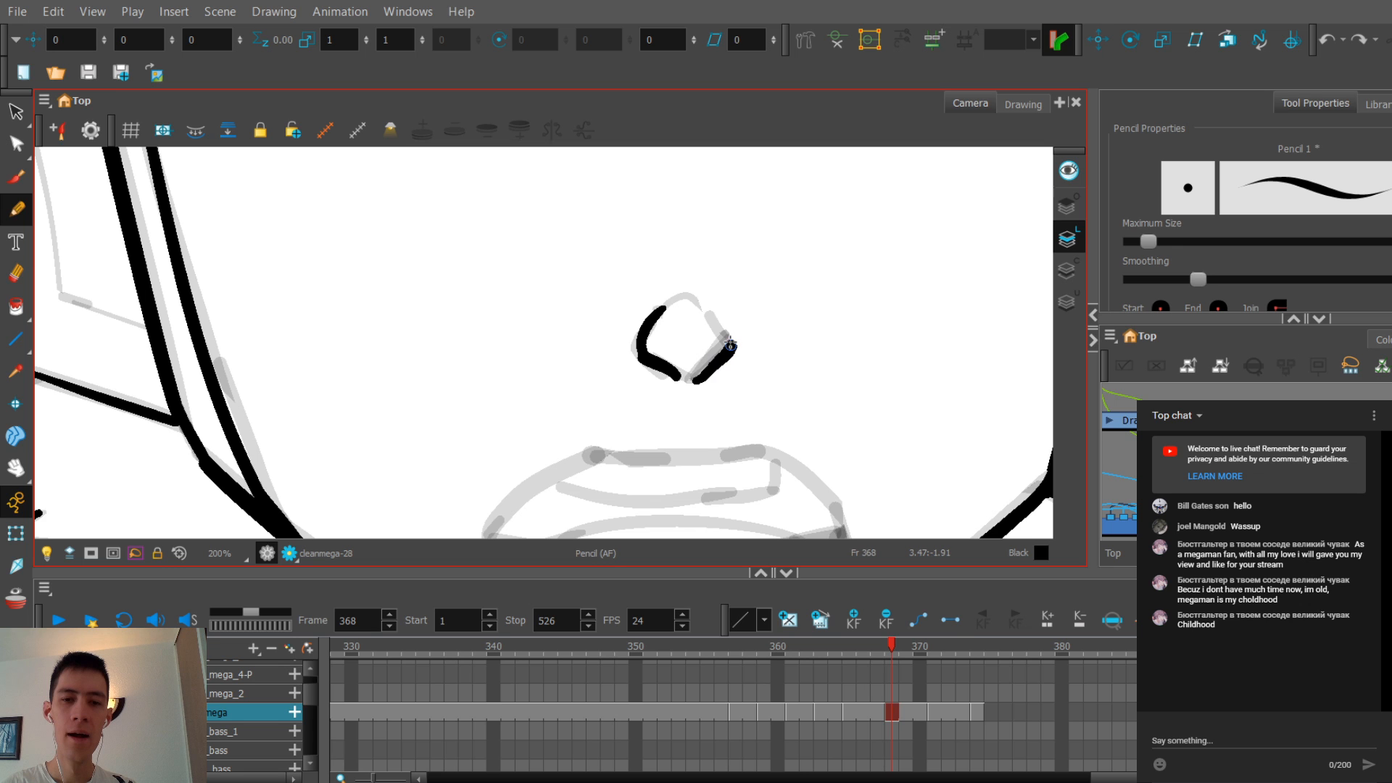
{"action": "scroll", "coordinate": [731, 347], "scroll_direction": "down", "scroll_amount": 3}
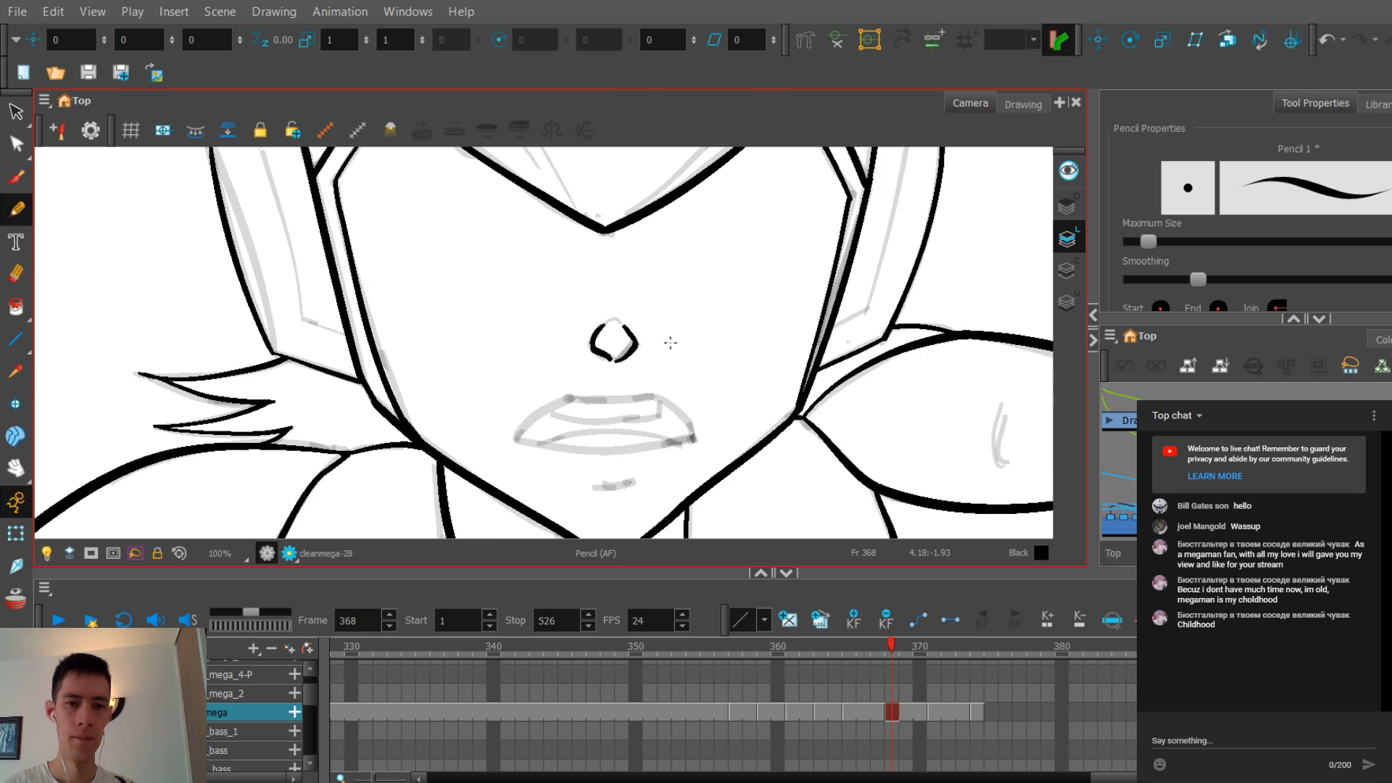
Step: Reshape both side strokes of the nose on frame 368 into straighter, more angular lines with the Contour Editor
{"action": "scroll", "coordinate": [725, 355], "scroll_direction": "up", "scroll_amount": 5}
{"action": "key", "text": "alt+q"}
{"action": "key", "text": "ctrl+a"}
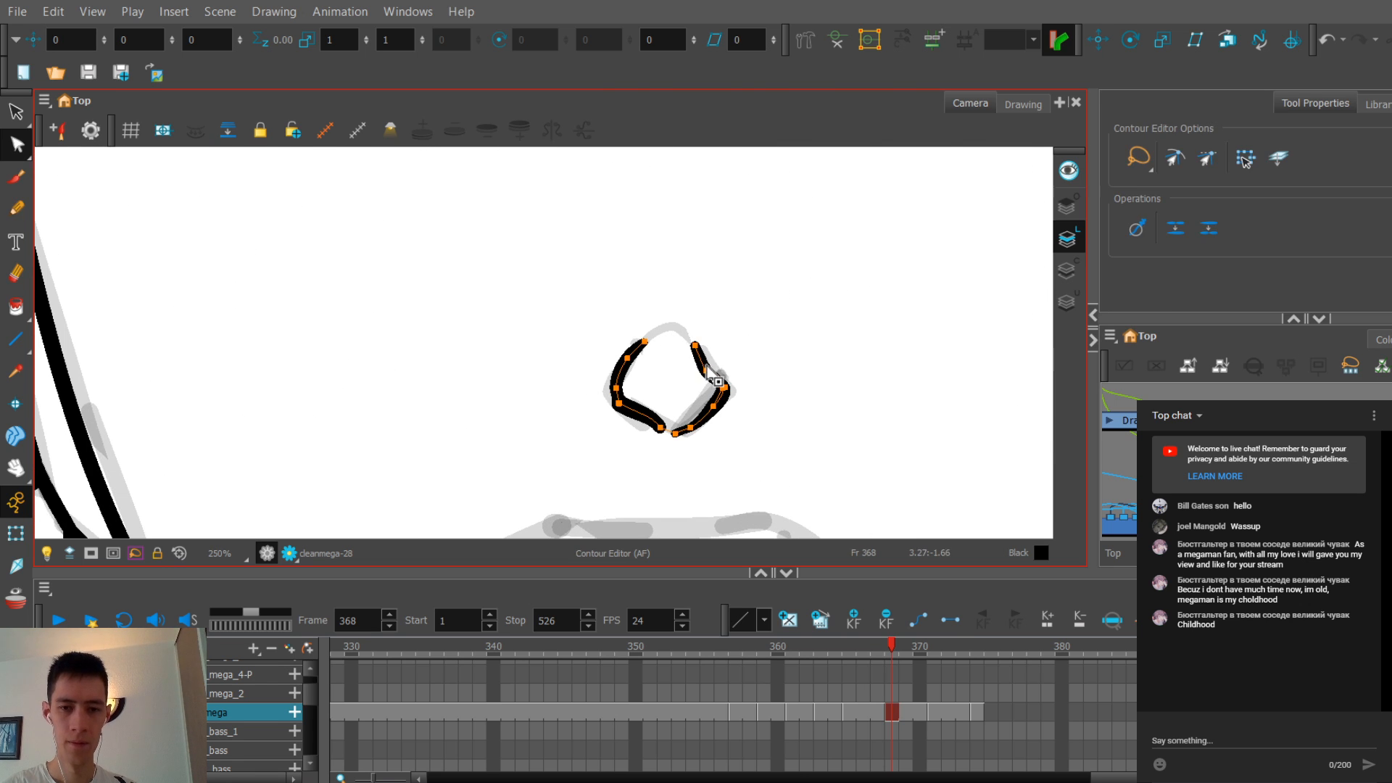
{"action": "left_click", "coordinate": [694, 363]}
{"action": "key", "text": "ctrl+a"}
{"action": "left_click", "coordinate": [638, 362]}
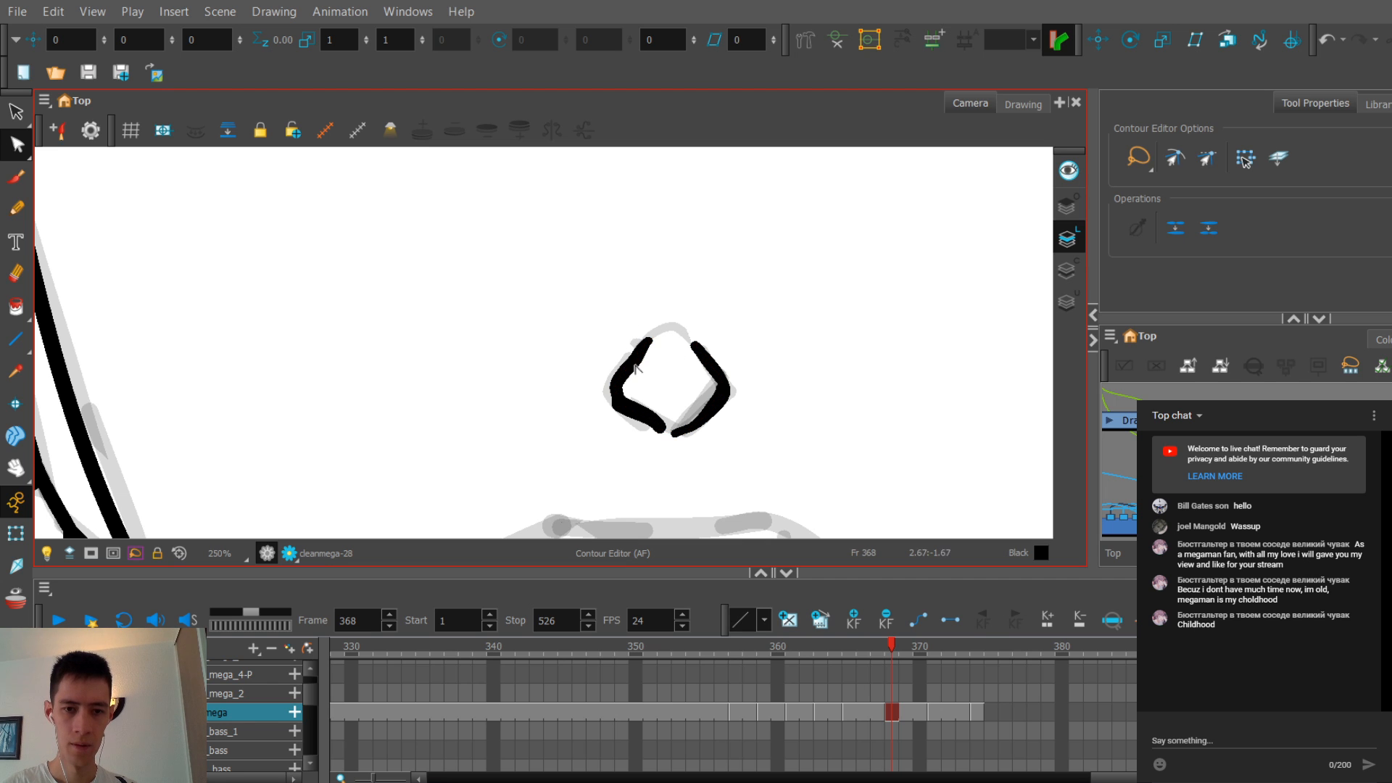
{"action": "key", "text": "ctrl+a"}
{"action": "left_click", "coordinate": [645, 378]}
{"action": "key", "text": "ctrl+a"}
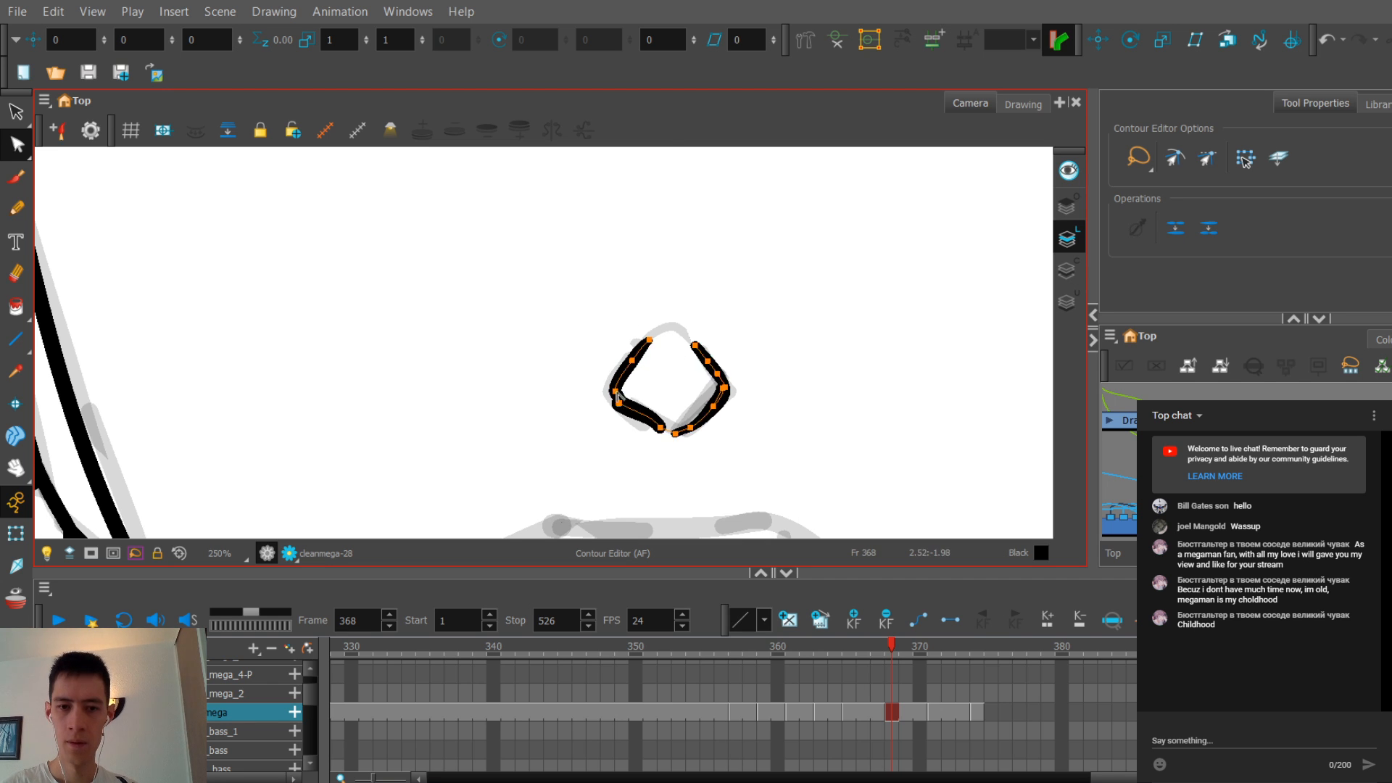
{"action": "left_click", "coordinate": [652, 375]}
Step: Compare the nose on frame 368 with the inked face on frame 363
{"action": "scroll", "coordinate": [676, 353], "scroll_direction": "down", "scroll_amount": 5}
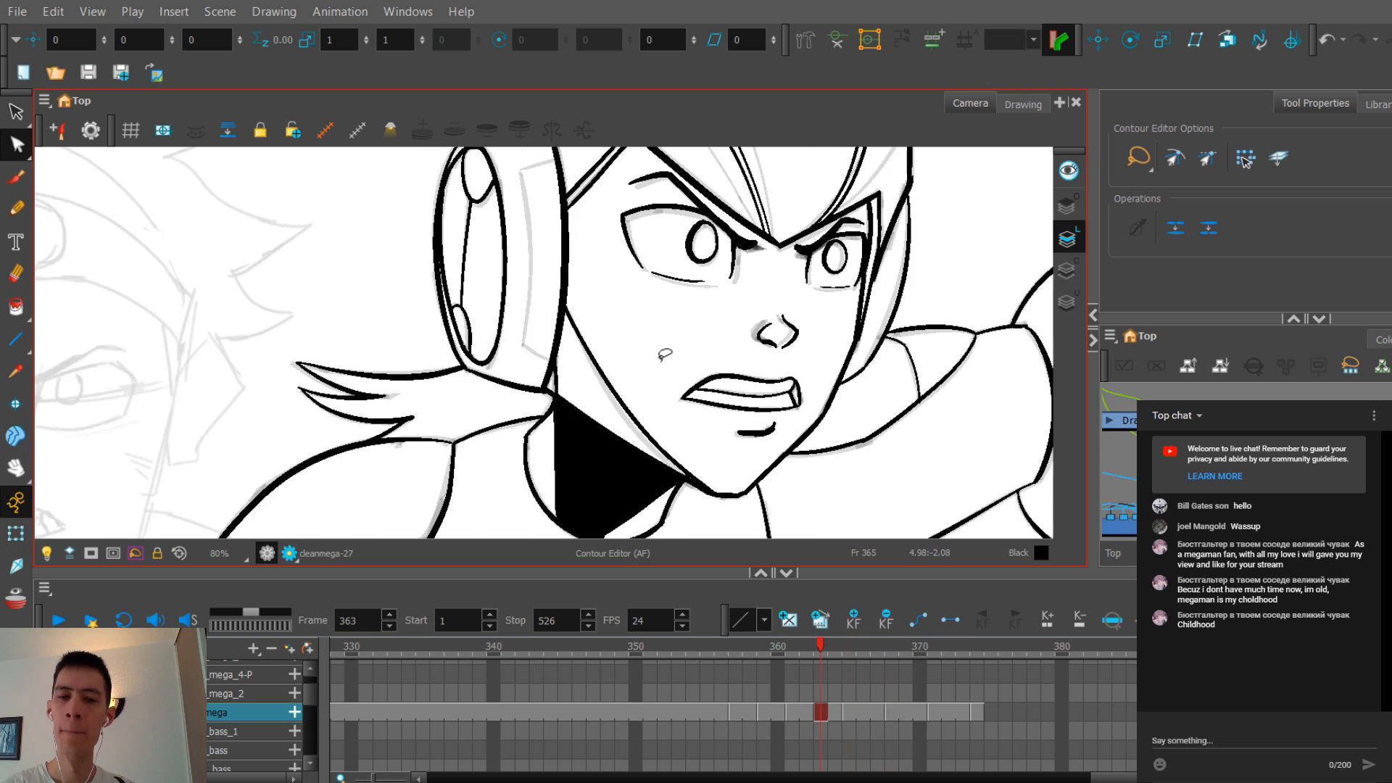
{"action": "scroll", "coordinate": [642, 355], "scroll_direction": "up", "scroll_amount": 4}
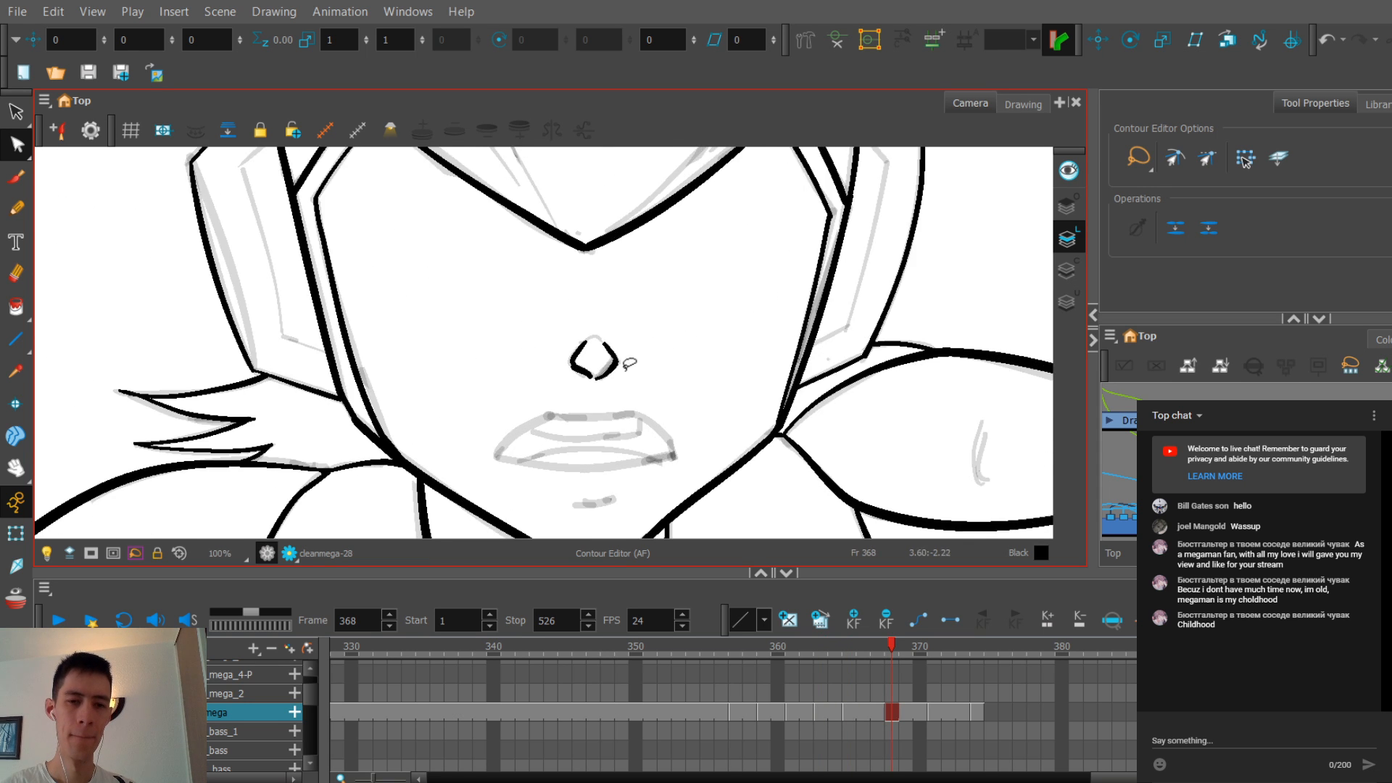
{"action": "key", "text": "ctrl+a"}
{"action": "left_click", "coordinate": [662, 297]}
{"action": "scroll", "coordinate": [623, 304], "scroll_direction": "down", "scroll_amount": 3}
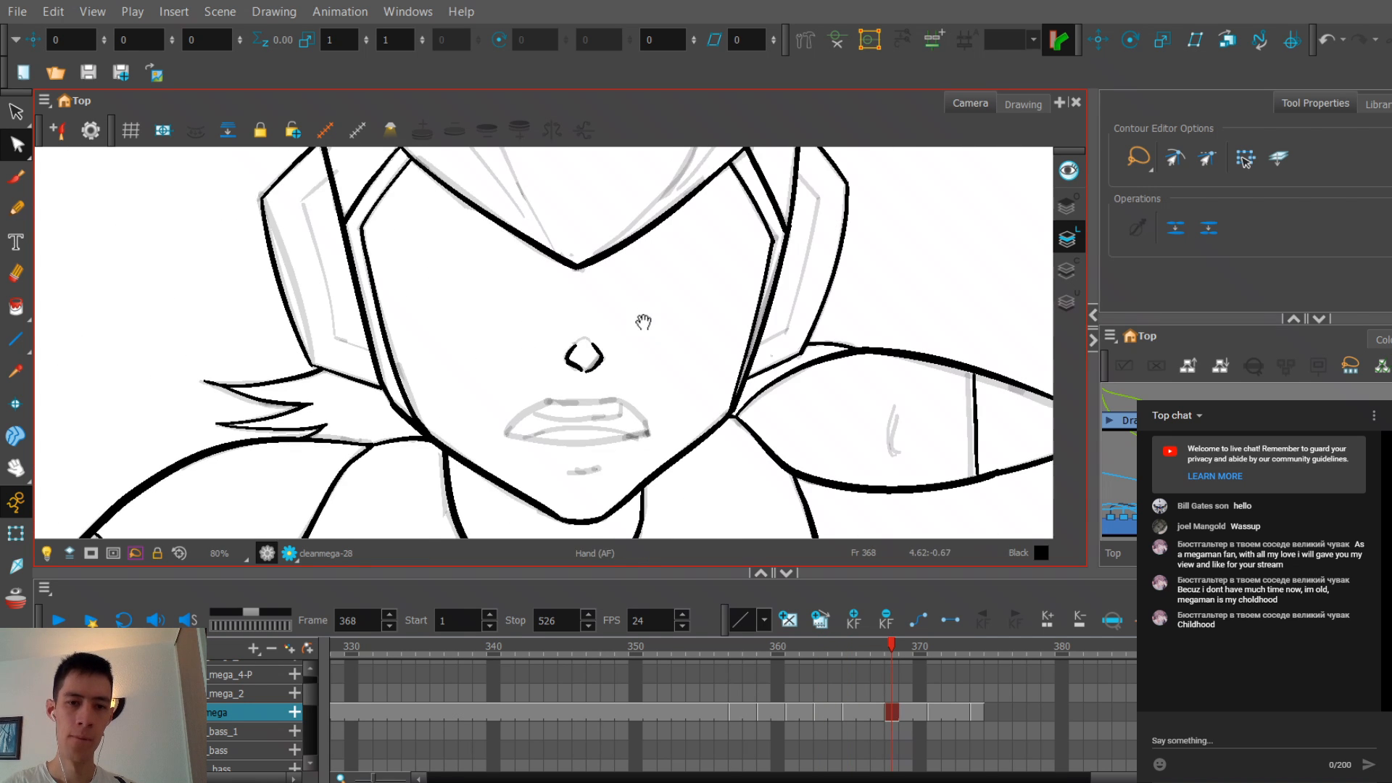
Step: Ink the flat middle section of the mouth's upper edge on frame 368 with the Pencil, redoing the stroke as needed
{"action": "left_click", "coordinate": [16, 209]}
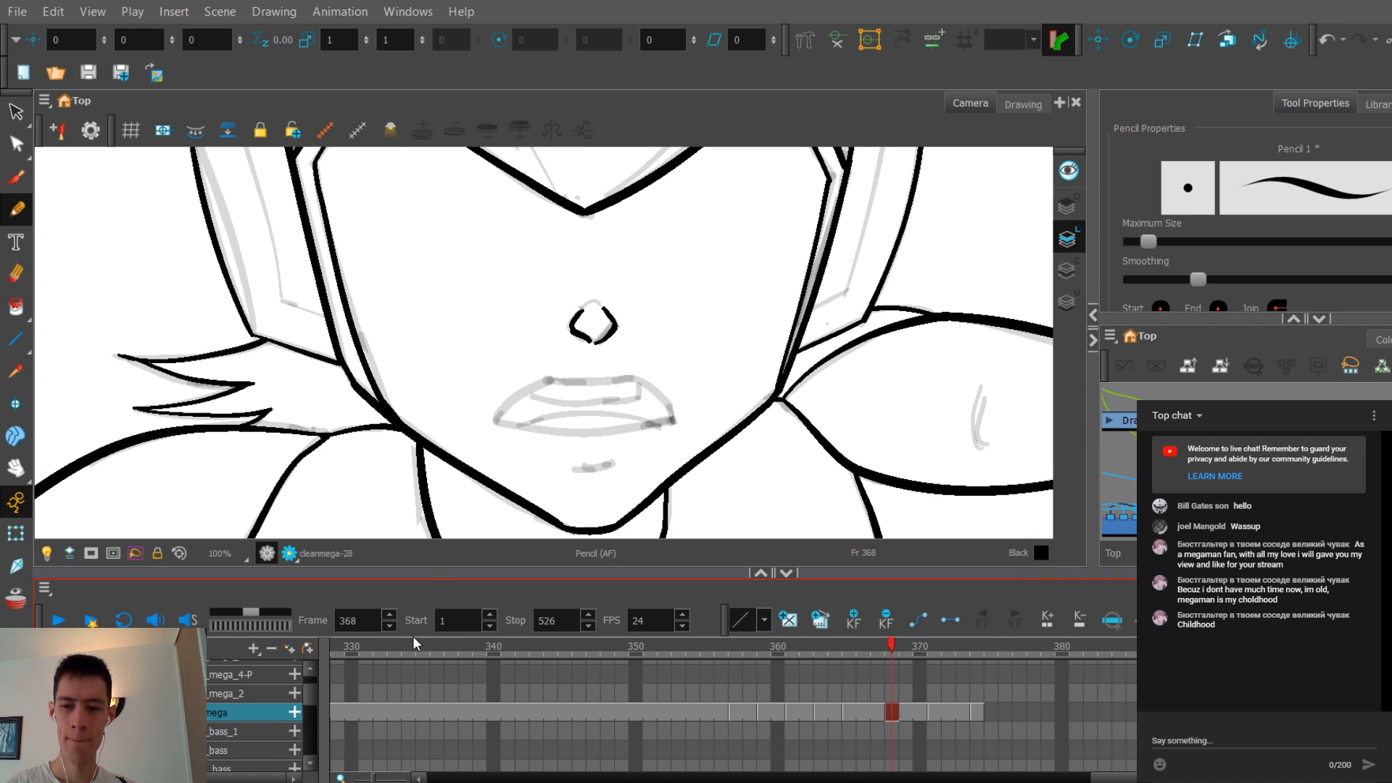
{"action": "scroll", "coordinate": [594, 445], "scroll_direction": "up", "scroll_amount": 2}
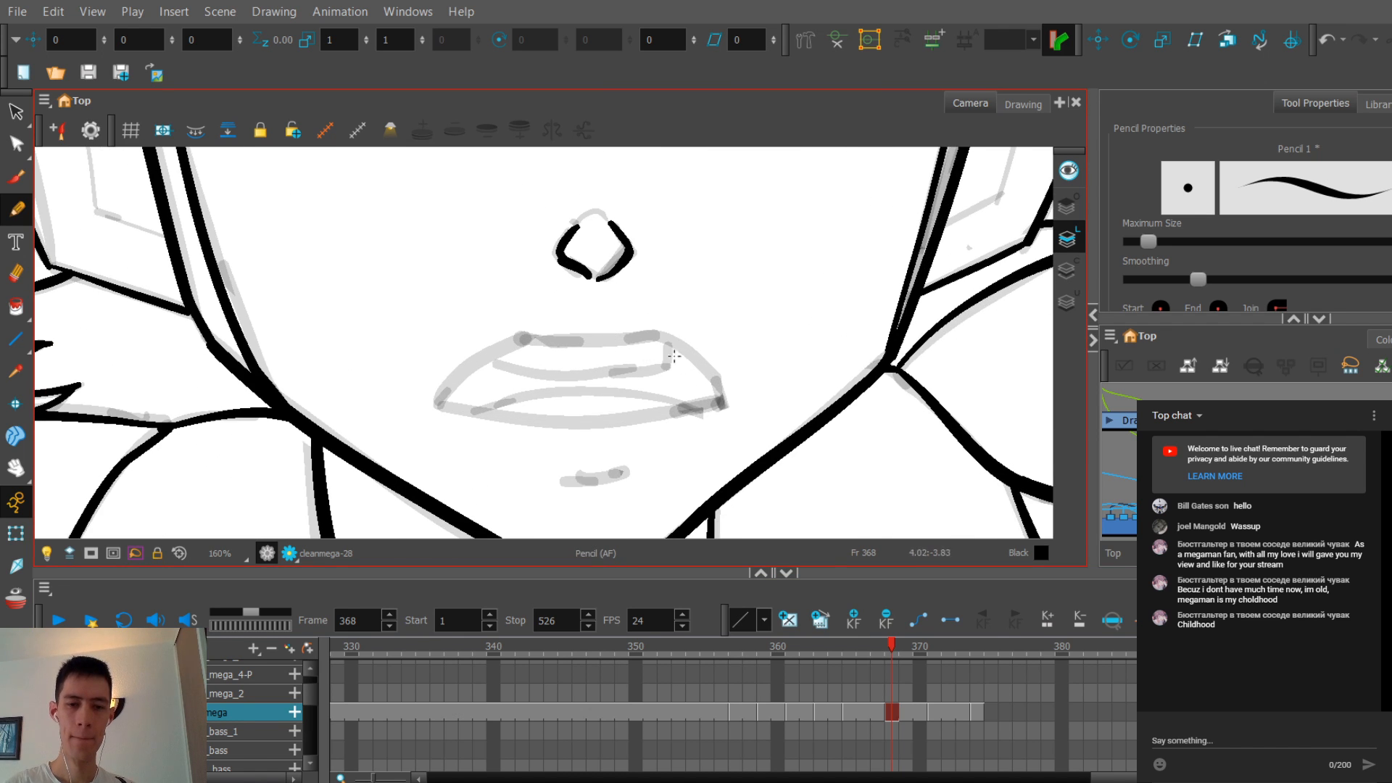
{"action": "scroll", "coordinate": [674, 356], "scroll_direction": "up", "scroll_amount": 1}
{"action": "key", "text": "ctrl+z"}
{"action": "mouse_move", "coordinate": [674, 328]}
{"action": "left_mouse_down"}
{"action": "mouse_move", "coordinate": [458, 354]}
{"action": "mouse_move", "coordinate": [558, 341]}
{"action": "mouse_move", "coordinate": [489, 341]}
{"action": "mouse_move", "coordinate": [683, 334]}
{"action": "mouse_move", "coordinate": [529, 339]}
{"action": "mouse_move", "coordinate": [464, 359]}
{"action": "left_mouse_up"}
{"action": "key", "text": "ctrl+z"}
{"action": "key", "text": "alt+s"}
{"action": "key", "text": "alt+/"}
{"action": "key", "text": "ctrl+z"}
{"action": "key", "text": "ctrl+z"}
{"action": "key", "text": "ctrl+z"}
{"action": "key", "text": "ctrl+z"}
{"action": "key", "text": "ctrl+z"}
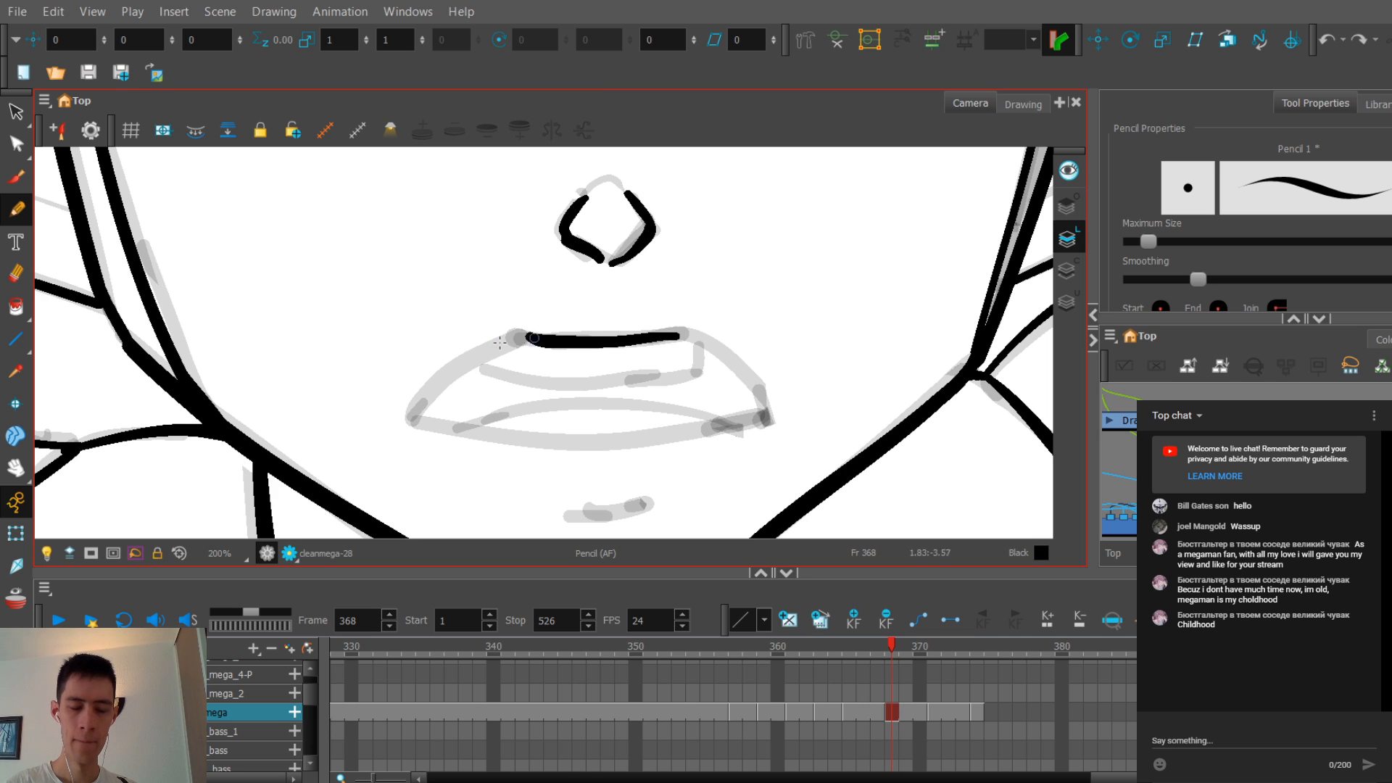
Step: Ink the left curve of the upper lip on frame 368 down to the mouth corner, redrawing it to join the middle section
{"action": "key", "text": "ctrl+z"}
{"action": "mouse_move", "coordinate": [540, 334]}
{"action": "left_mouse_down"}
{"action": "mouse_move", "coordinate": [413, 416]}
{"action": "mouse_move", "coordinate": [420, 393]}
{"action": "left_mouse_up"}
{"action": "key", "text": "ctrl+z"}
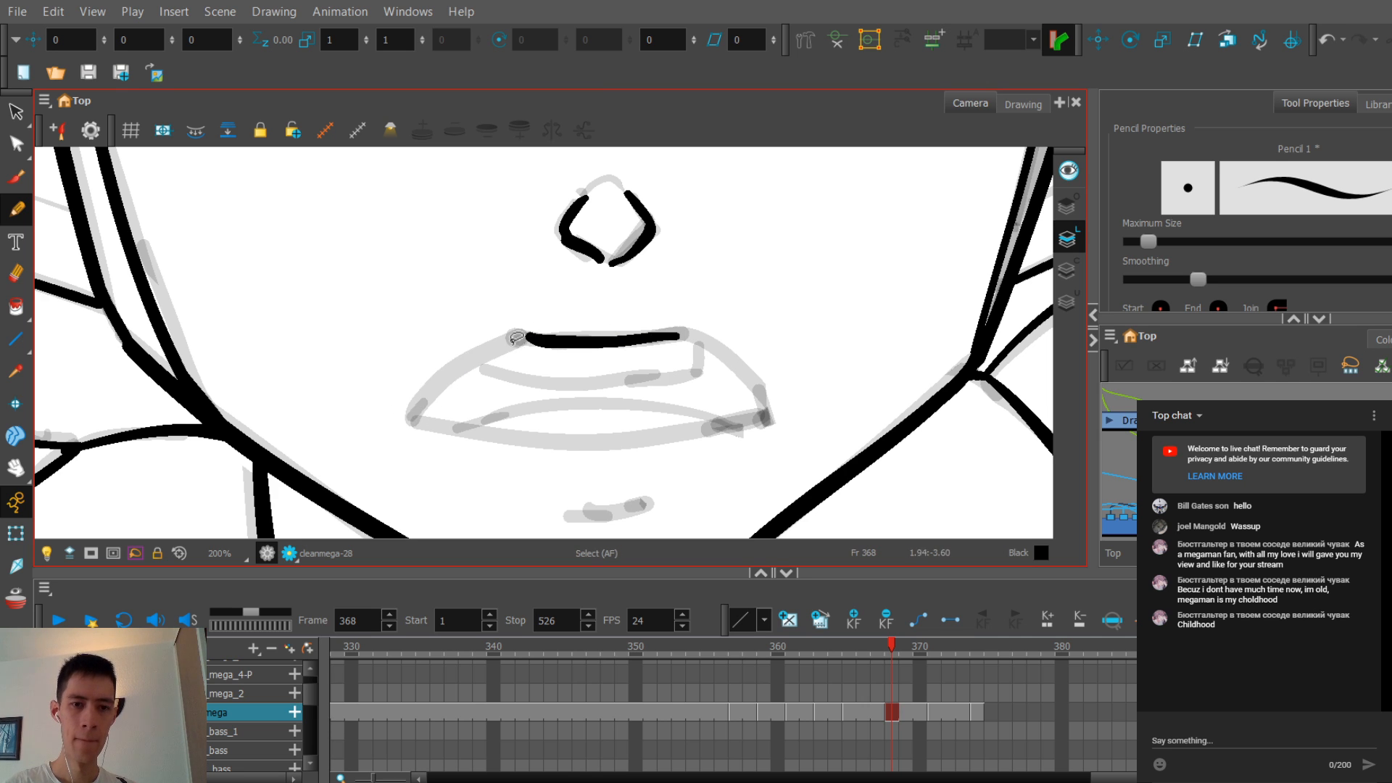
{"action": "left_click_drag", "start_coordinate": [540, 334], "coordinate": [413, 408]}
{"action": "scroll", "coordinate": [522, 330], "scroll_direction": "down", "scroll_amount": 5}
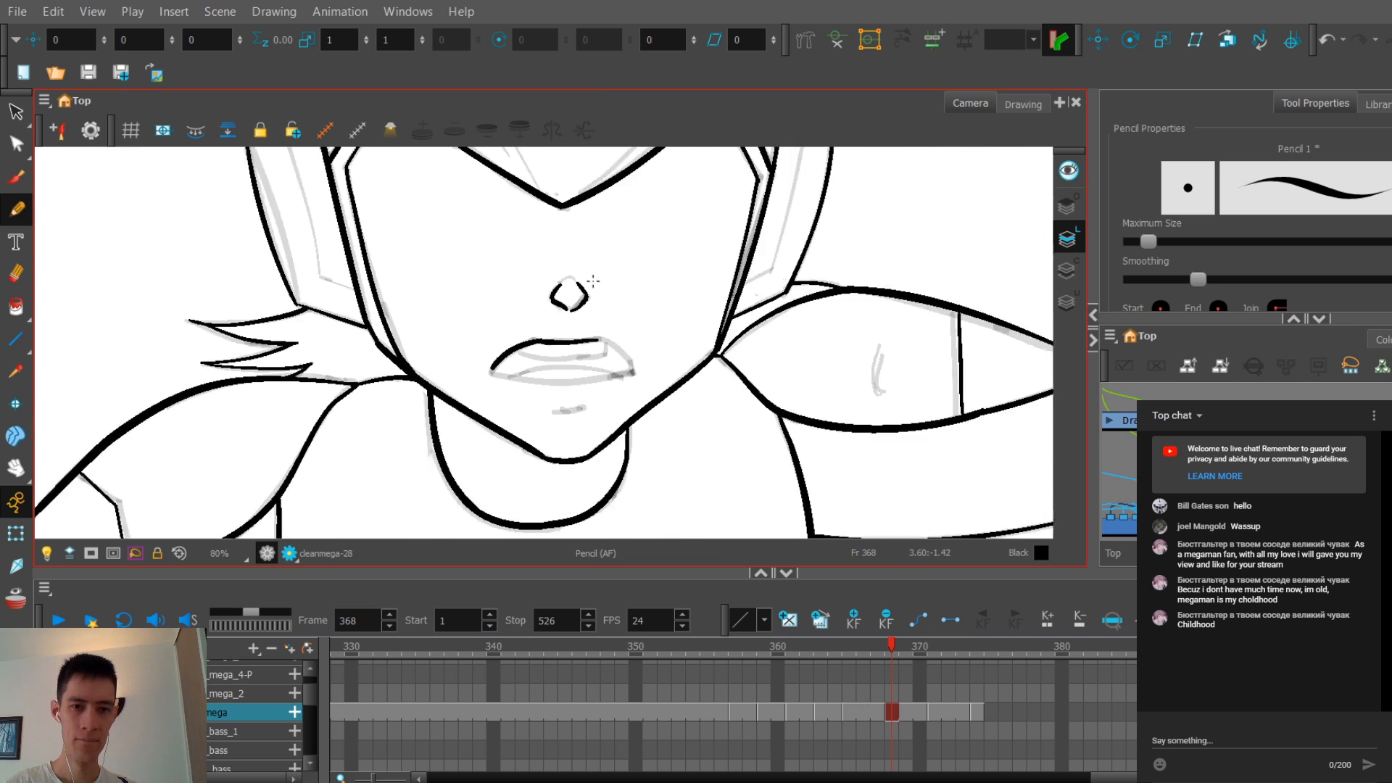
{"action": "scroll", "coordinate": [522, 348], "scroll_direction": "up", "scroll_amount": 3}
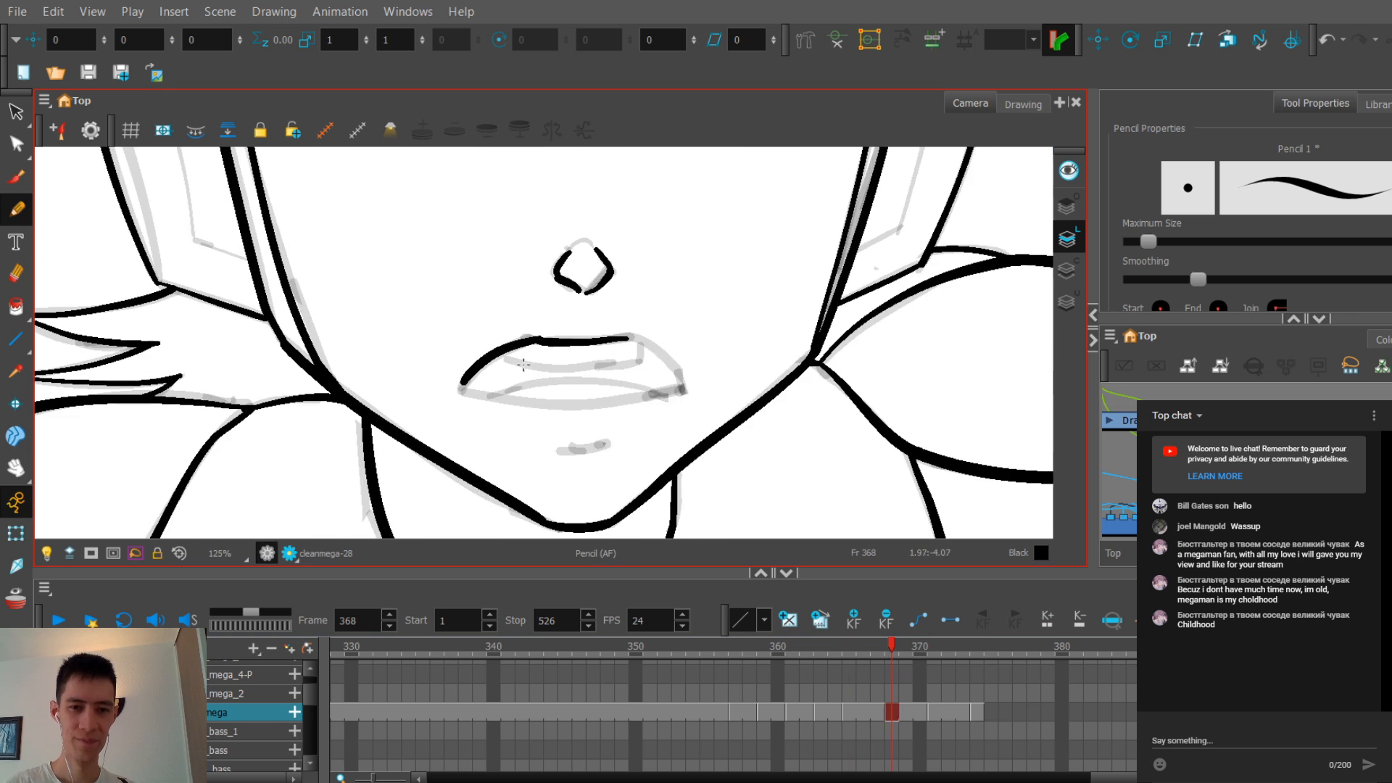
{"action": "scroll", "coordinate": [544, 342], "scroll_direction": "up", "scroll_amount": 2}
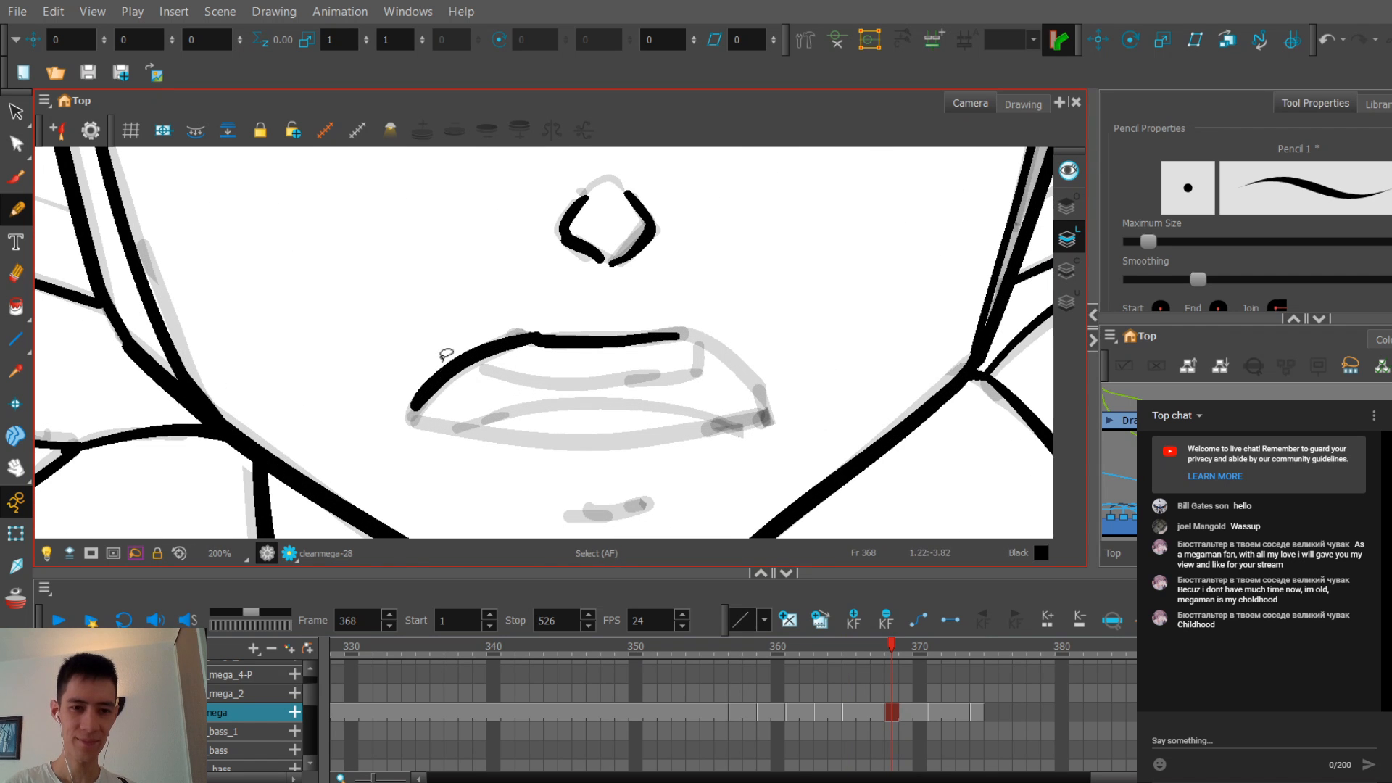
{"action": "left_click_drag", "start_coordinate": [544, 334], "coordinate": [413, 407]}
{"action": "scroll", "coordinate": [556, 330], "scroll_direction": "up", "scroll_amount": 1}
{"action": "key", "text": "ctrl"}
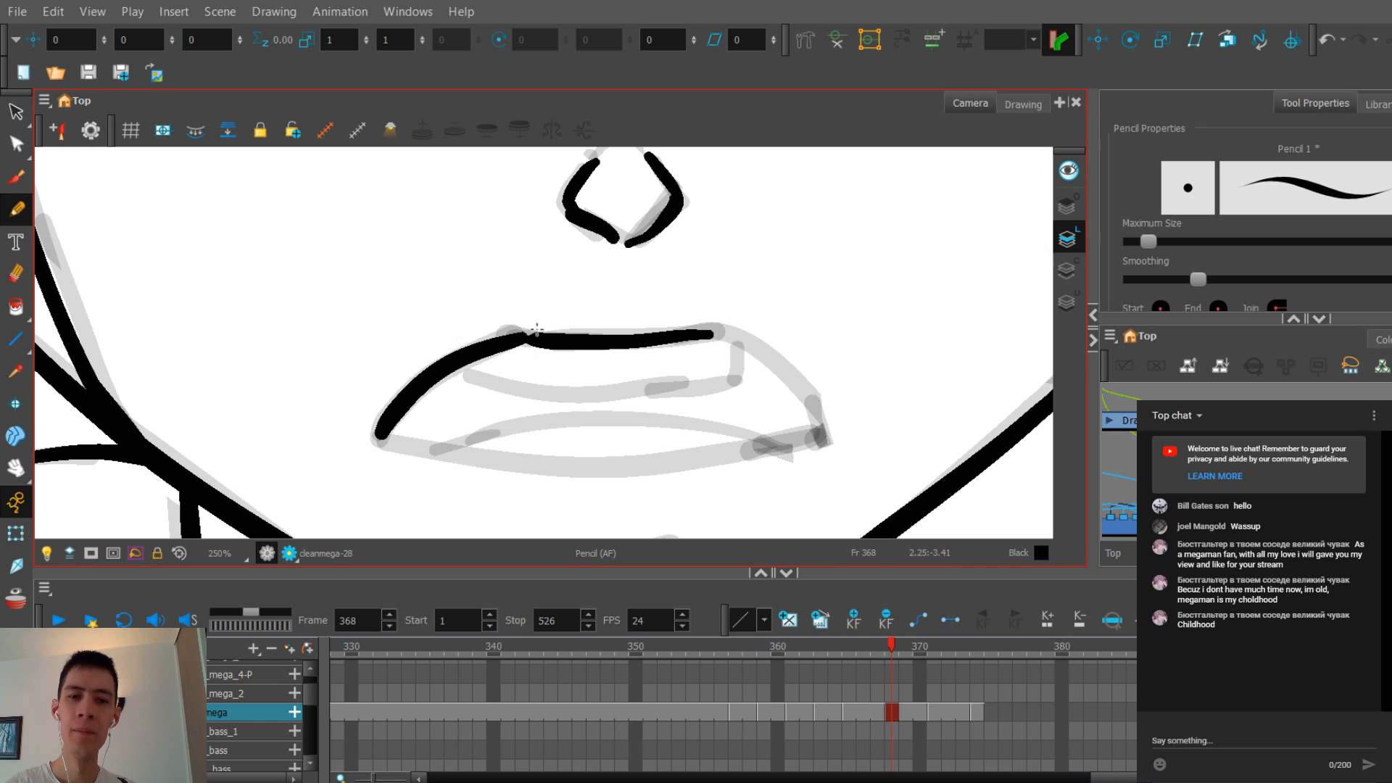
{"action": "key", "text": "ctrl+z"}
Step: Ink the right curve of the upper lip on frame 368 down to the mouth corner, redrawing it closer to the sketch
{"action": "scroll", "coordinate": [556, 330], "scroll_direction": "down", "scroll_amount": 3}
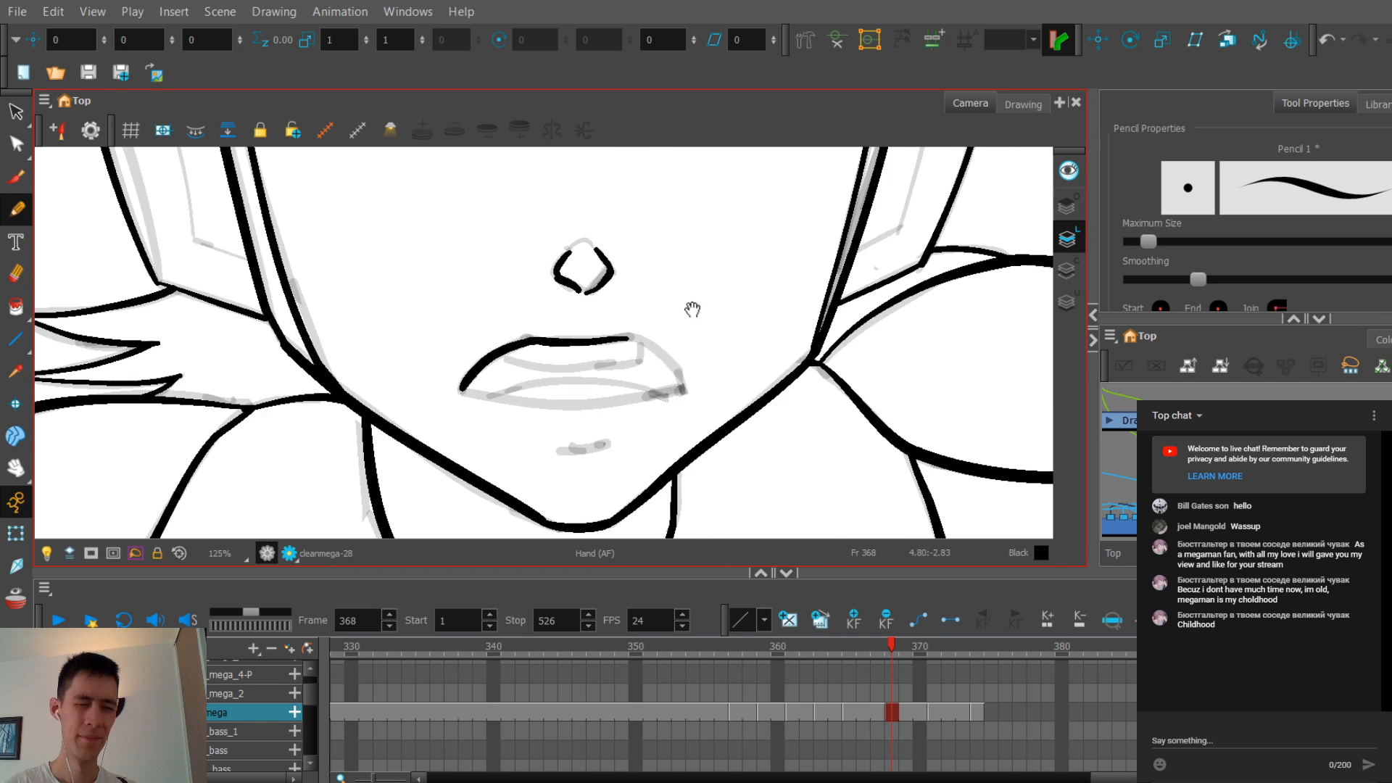
{"action": "scroll", "coordinate": [642, 329], "scroll_direction": "up", "scroll_amount": 3}
{"action": "key", "text": "ctrl+z"}
{"action": "mouse_move", "coordinate": [651, 333]}
{"action": "left_mouse_down"}
{"action": "mouse_move", "coordinate": [695, 344]}
{"action": "mouse_move", "coordinate": [757, 445]}
{"action": "left_mouse_up"}
{"action": "key", "text": "ctrl+z"}
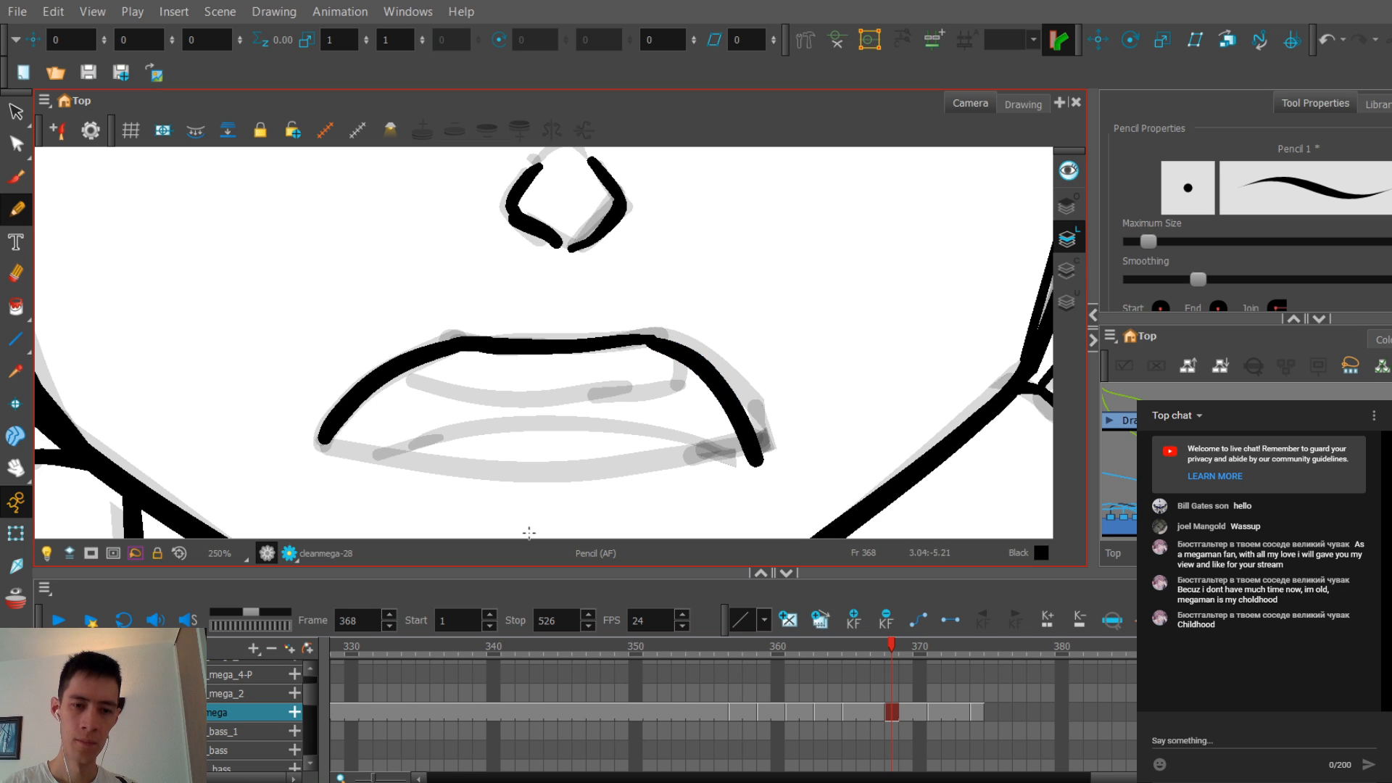
{"action": "key", "text": "ctrl+z"}
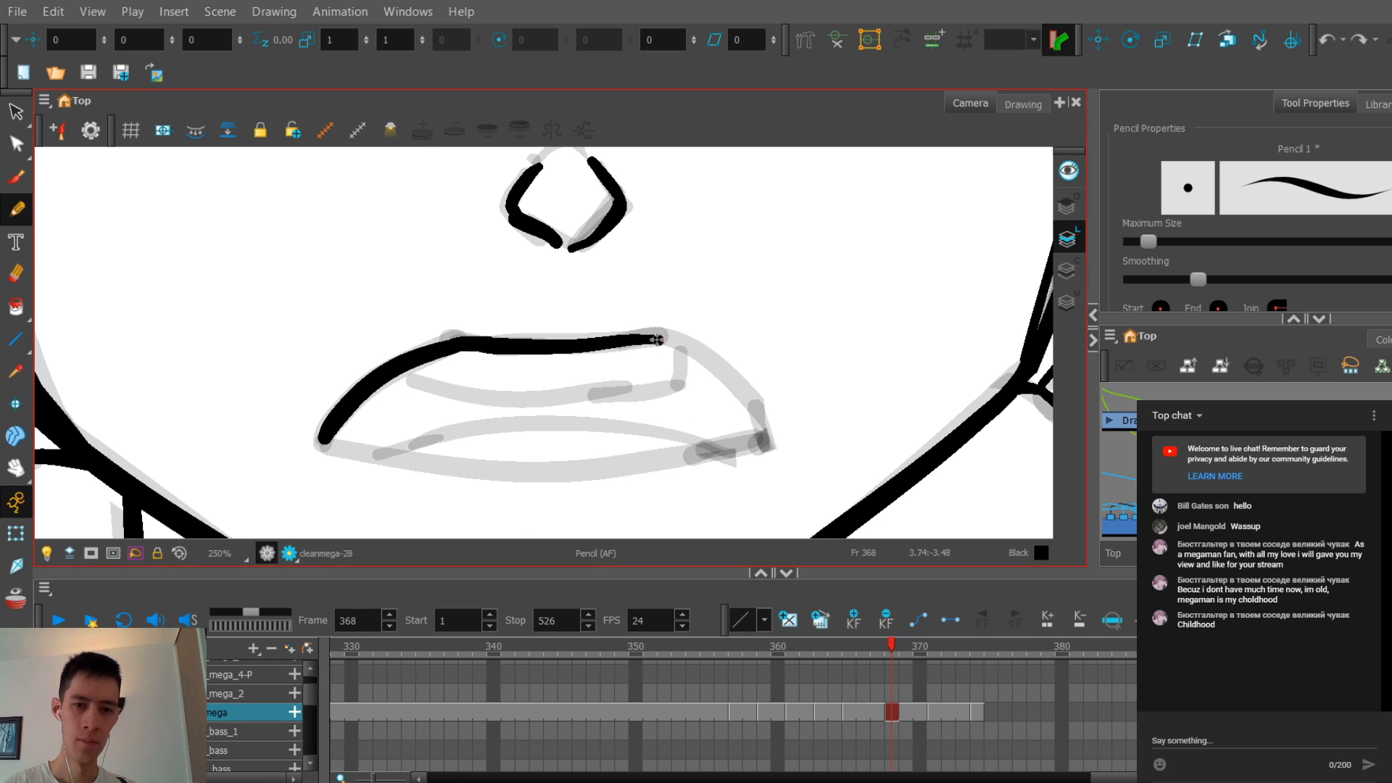
{"action": "mouse_move", "coordinate": [652, 337]}
{"action": "left_mouse_down"}
{"action": "mouse_move", "coordinate": [760, 443]}
{"action": "mouse_move", "coordinate": [699, 361]}
{"action": "mouse_move", "coordinate": [759, 443]}
{"action": "left_mouse_up"}
{"action": "key", "text": "ctrl+z"}
Step: Examine the inked upper lip on frame 368 in the whole face, flipping between neighbouring drawings
{"action": "key", "text": "1"}
{"action": "key", "text": "1"}
{"action": "key", "text": "1"}
{"action": "key", "text": "1"}
{"action": "key", "text": "1"}
{"action": "key", "text": "f"}
{"action": "key", "text": "2"}
{"action": "key", "text": "2"}
{"action": "key", "text": "2"}
{"action": "key", "text": "g"}
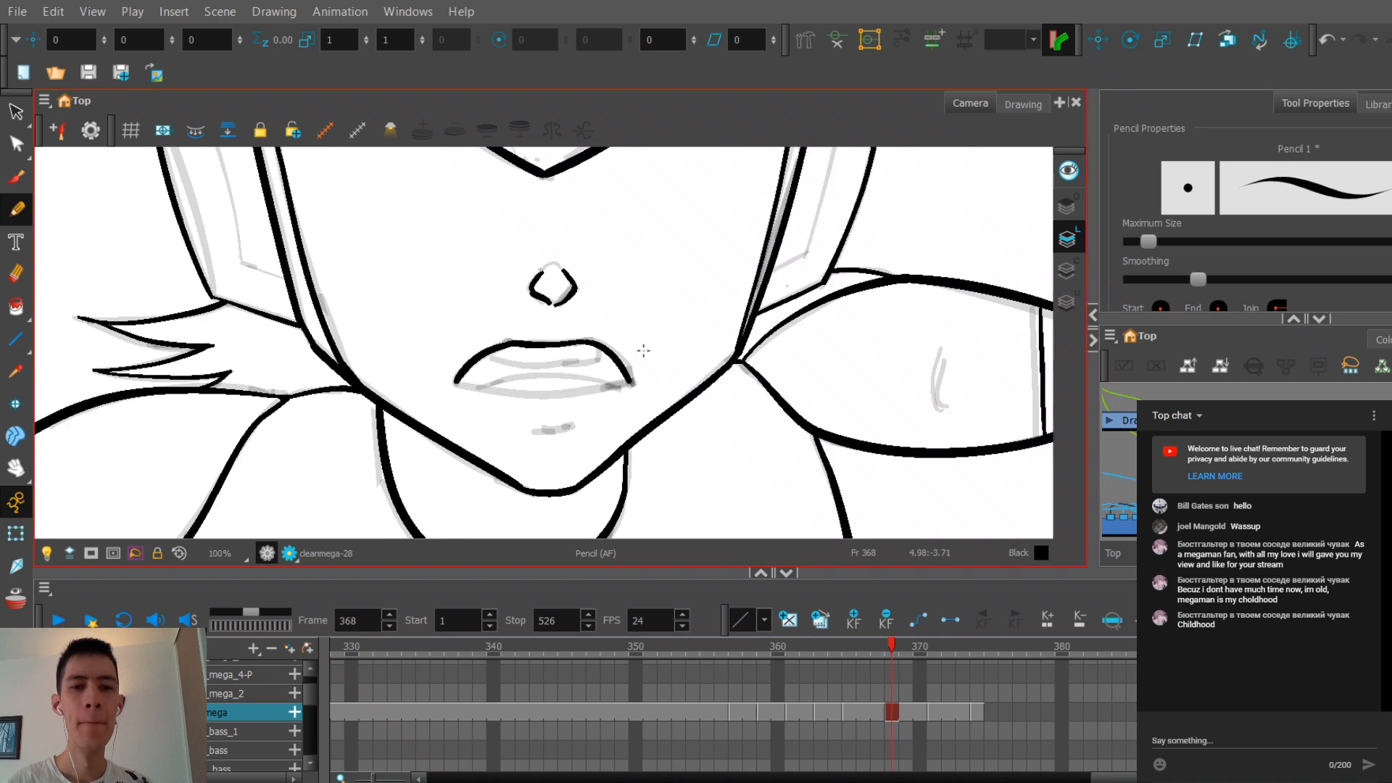
{"action": "key", "text": "g"}
{"action": "key", "text": "f"}
Step: Ink the mouth's bottom edge on frame 368 from the left corner across to the right corner
{"action": "scroll", "coordinate": [422, 373], "scroll_direction": "up", "scroll_amount": 2}
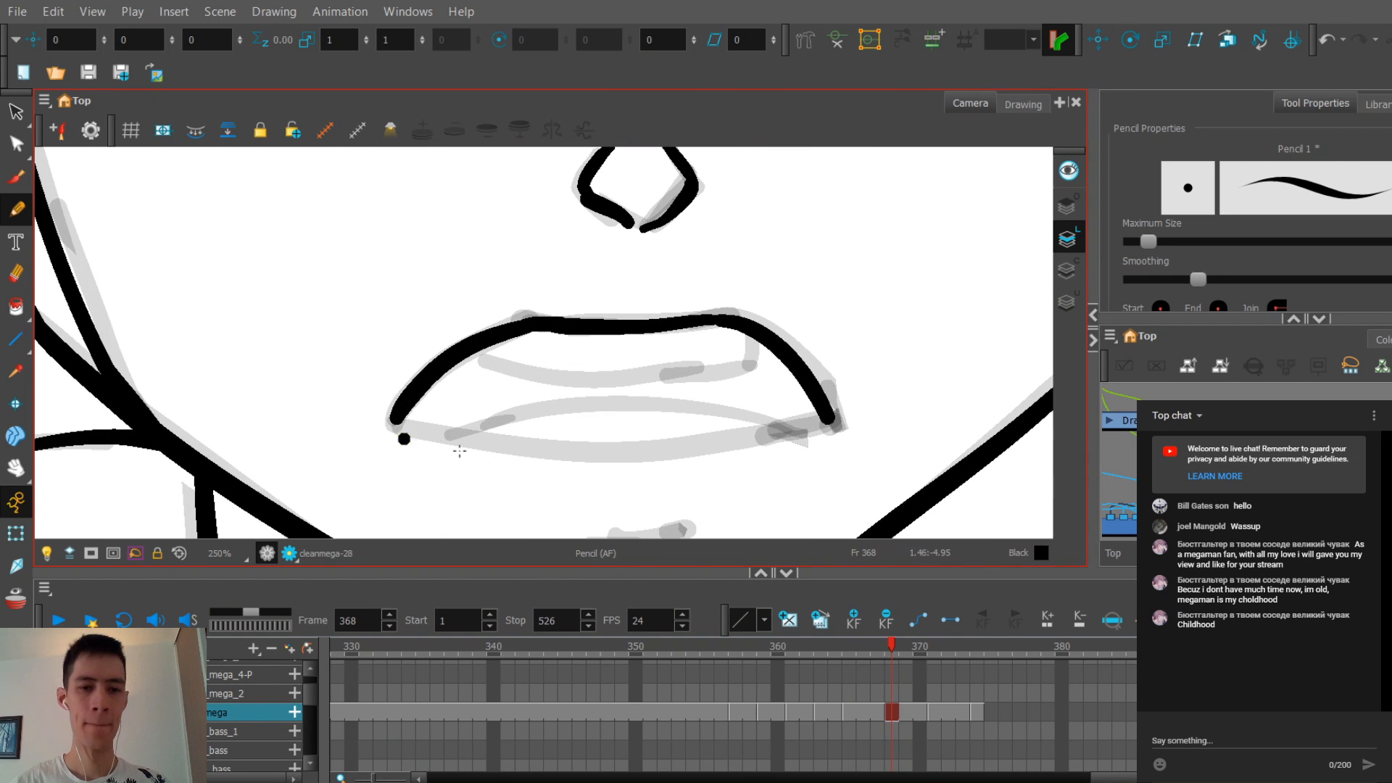
{"action": "mouse_move", "coordinate": [397, 424]}
{"action": "left_mouse_down"}
{"action": "mouse_move", "coordinate": [767, 444]}
{"action": "mouse_move", "coordinate": [823, 415]}
{"action": "mouse_move", "coordinate": [395, 439]}
{"action": "left_mouse_up"}
{"action": "key", "text": "ctrl+z"}
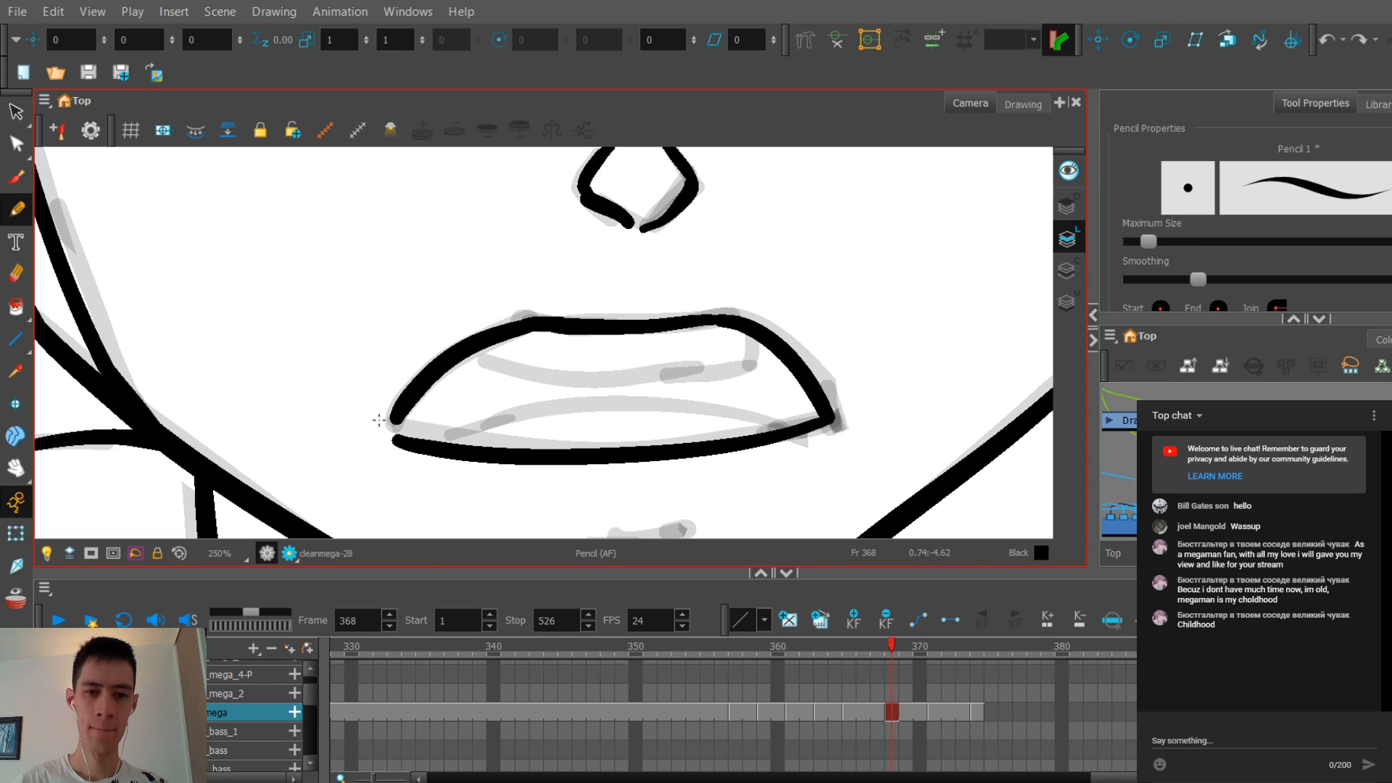
Step: Join the mouth's bottom edge to the left corner with the Contour Editor and smooth it into one even curve
{"action": "key", "text": "alt+q"}
{"action": "left_click", "coordinate": [395, 424]}
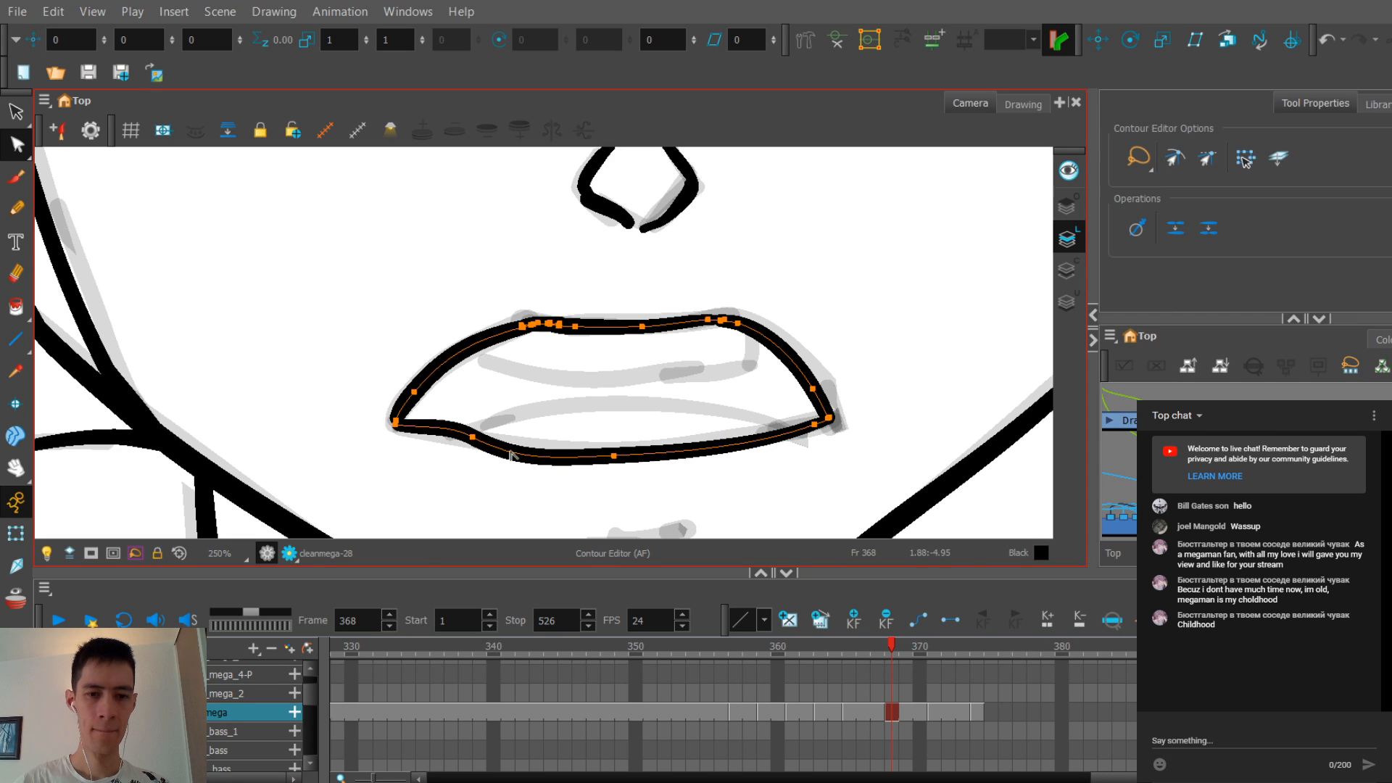
{"action": "left_click", "coordinate": [516, 436]}
{"action": "left_click", "coordinate": [515, 453]}
{"action": "left_click_drag", "start_coordinate": [515, 455], "coordinate": [520, 437]}
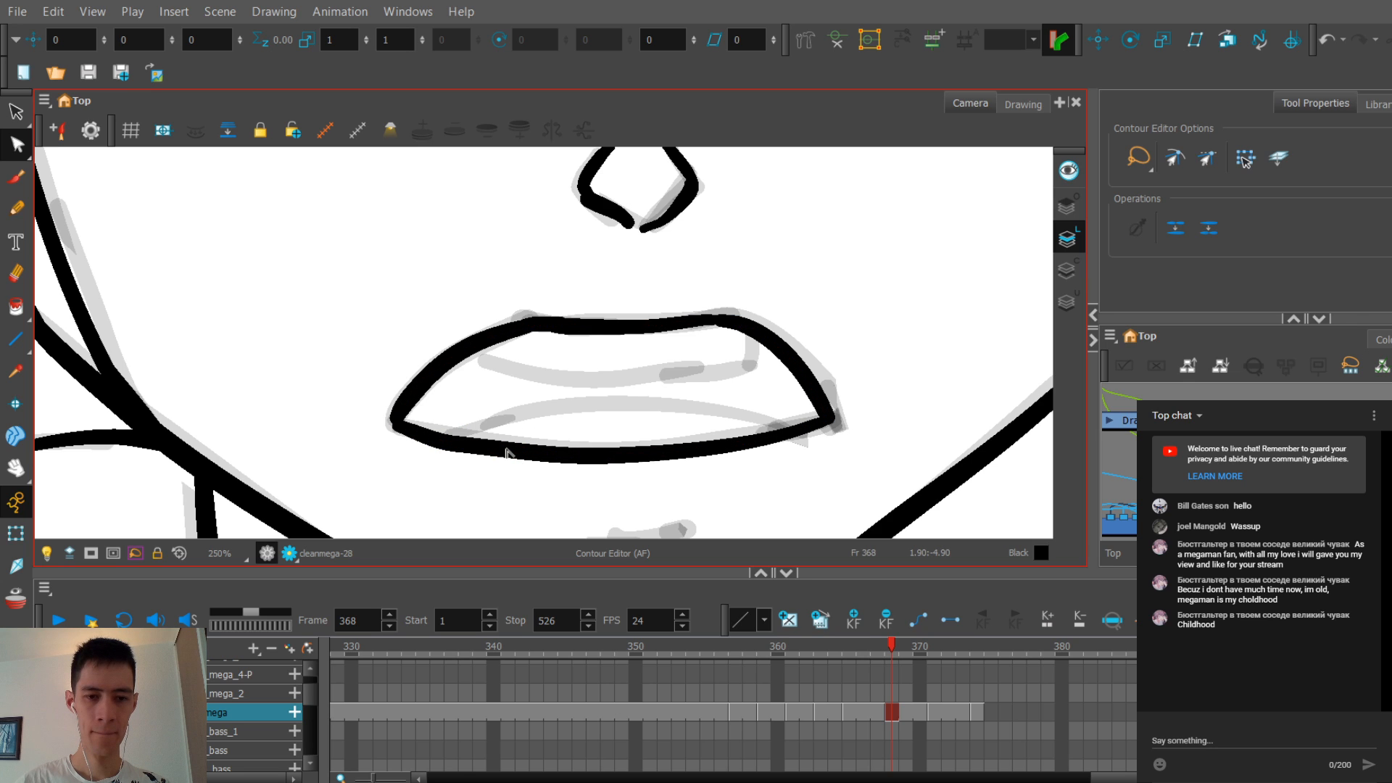
{"action": "left_click", "coordinate": [506, 453]}
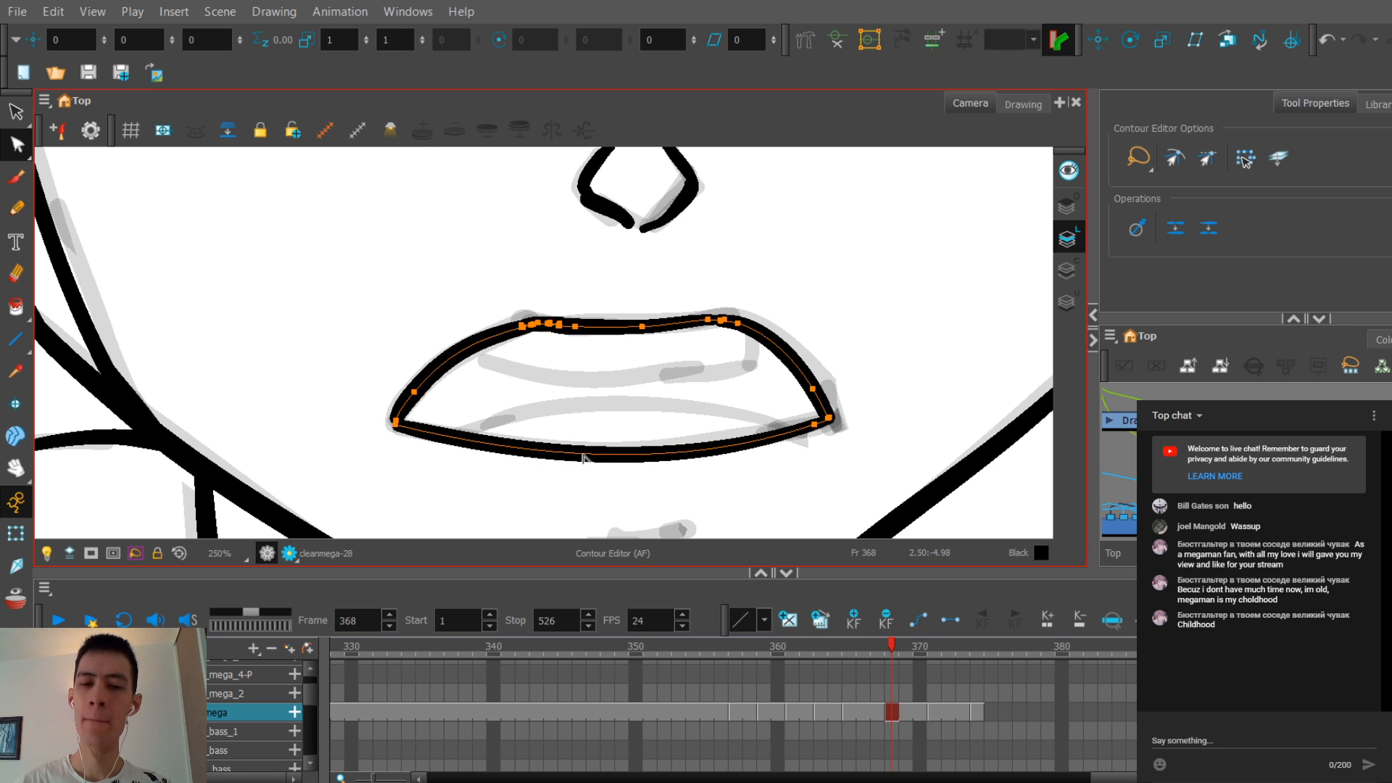
Step: Check the mouth on frame 368 against neighbouring drawings and refine the bottom edge's curve near the left corner
{"action": "key", "text": "f"}
{"action": "scroll", "coordinate": [630, 373], "scroll_direction": "down", "scroll_amount": 5}
{"action": "key", "text": "g"}
{"action": "key", "text": "g"}
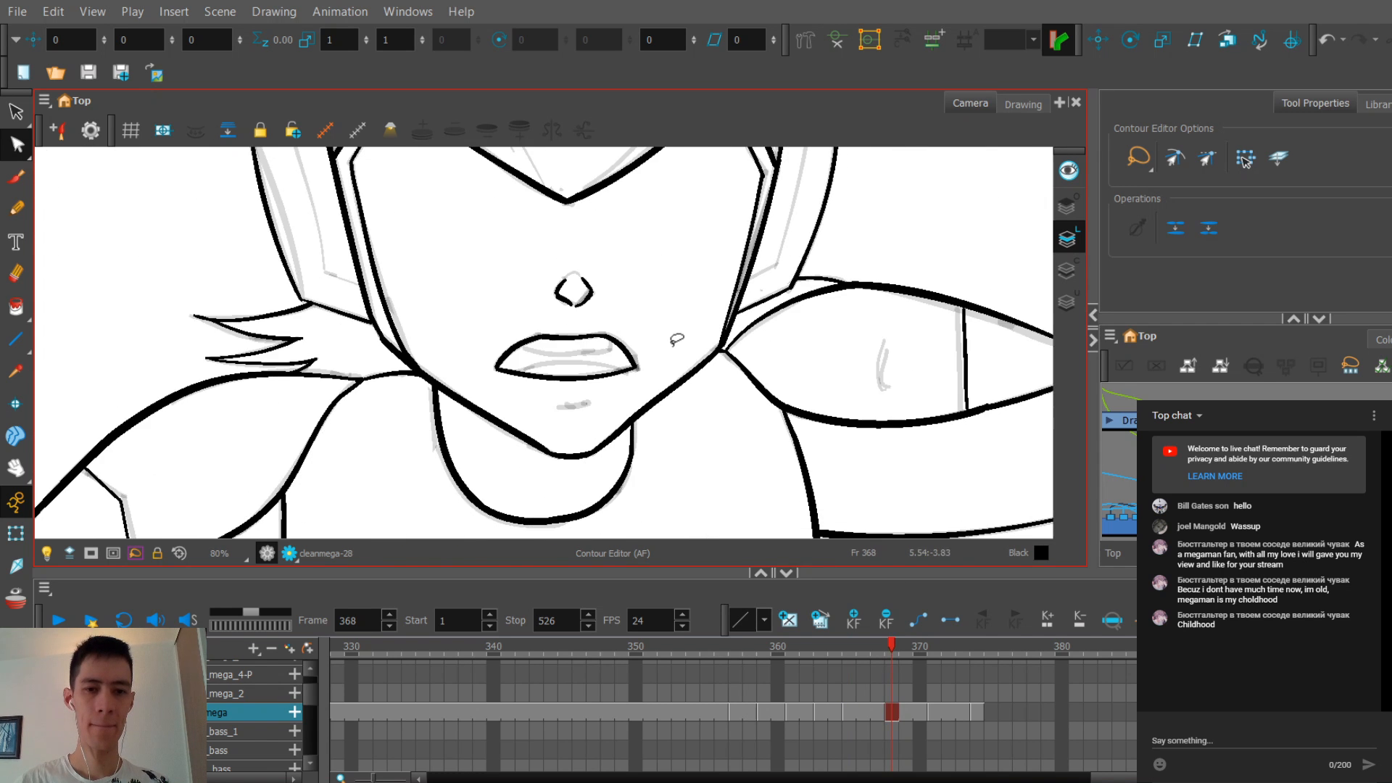
{"action": "key", "text": "f"}
{"action": "scroll", "coordinate": [582, 399], "scroll_direction": "up", "scroll_amount": 4}
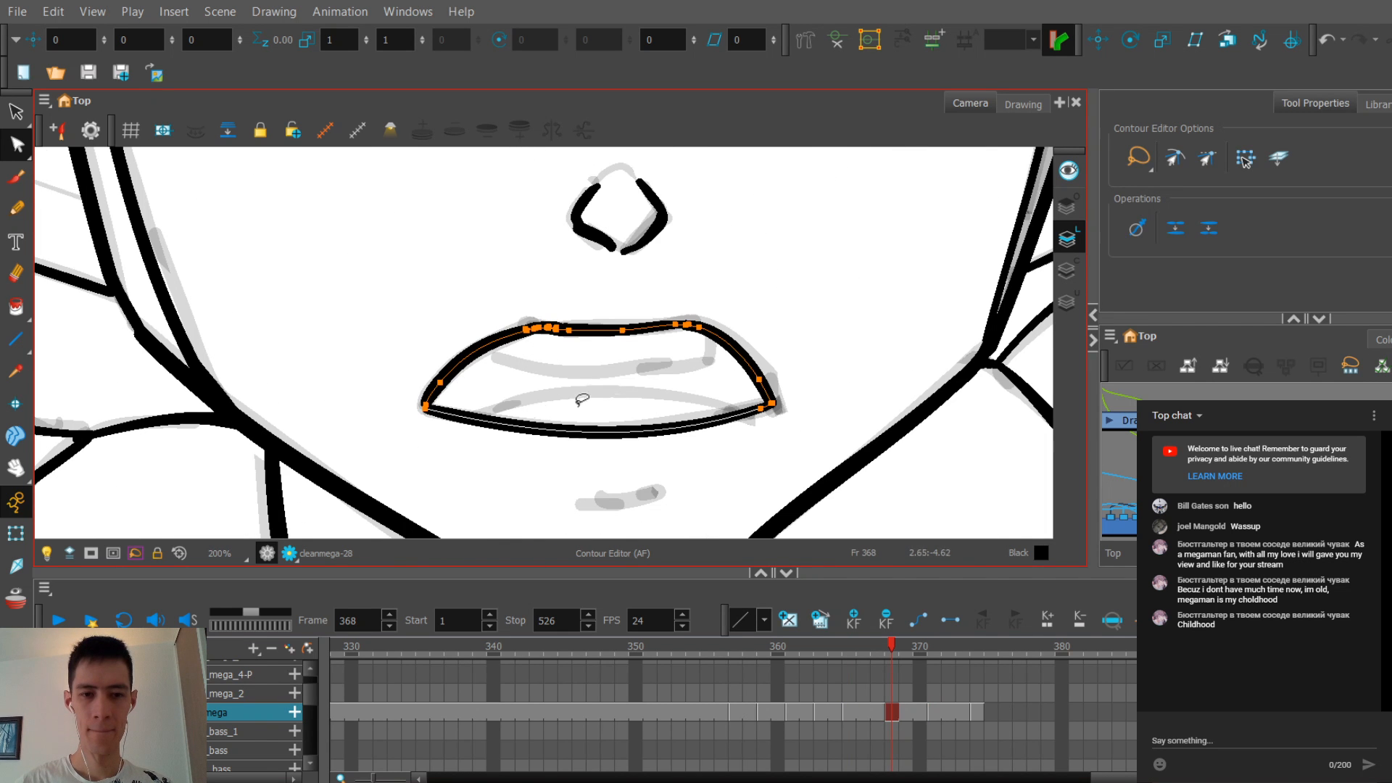
{"action": "left_click", "coordinate": [477, 424]}
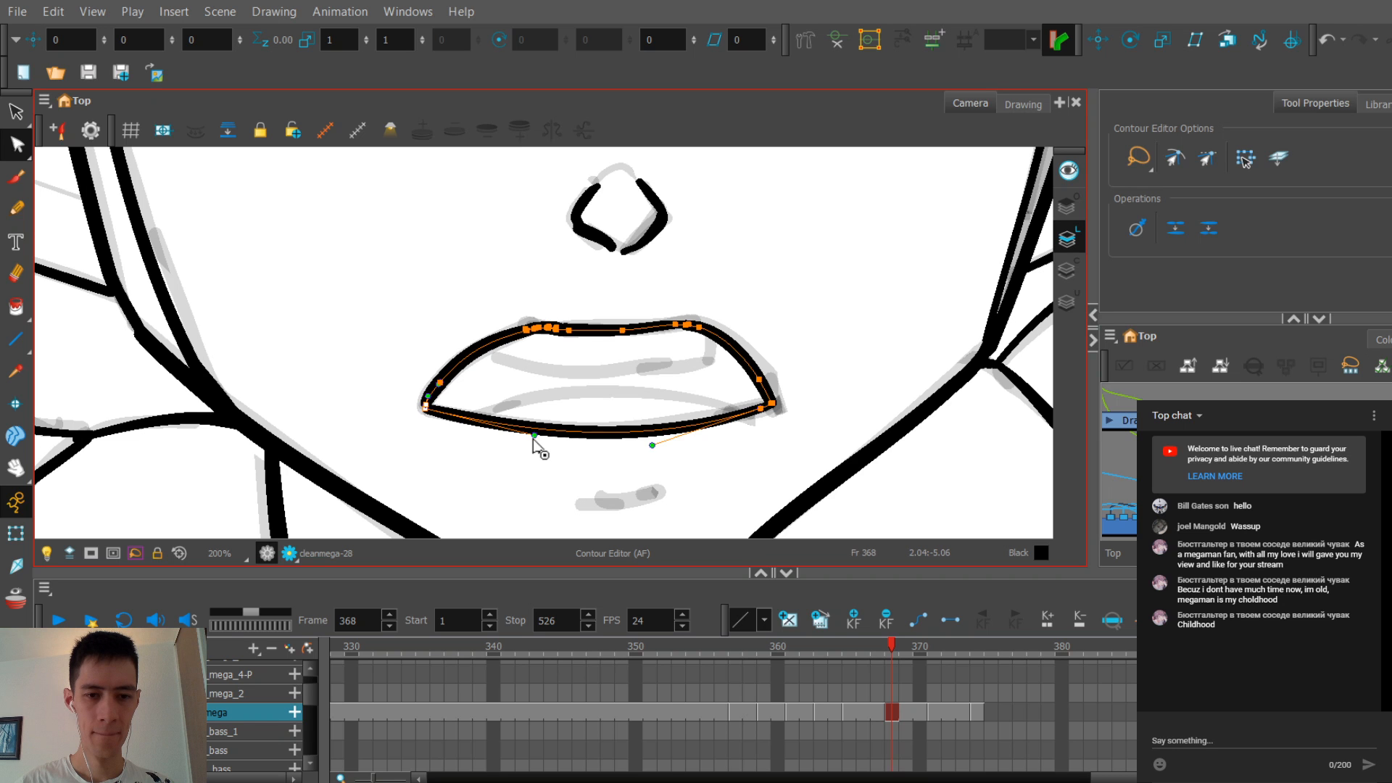
{"action": "scroll", "coordinate": [540, 450], "scroll_direction": "down", "scroll_amount": 2}
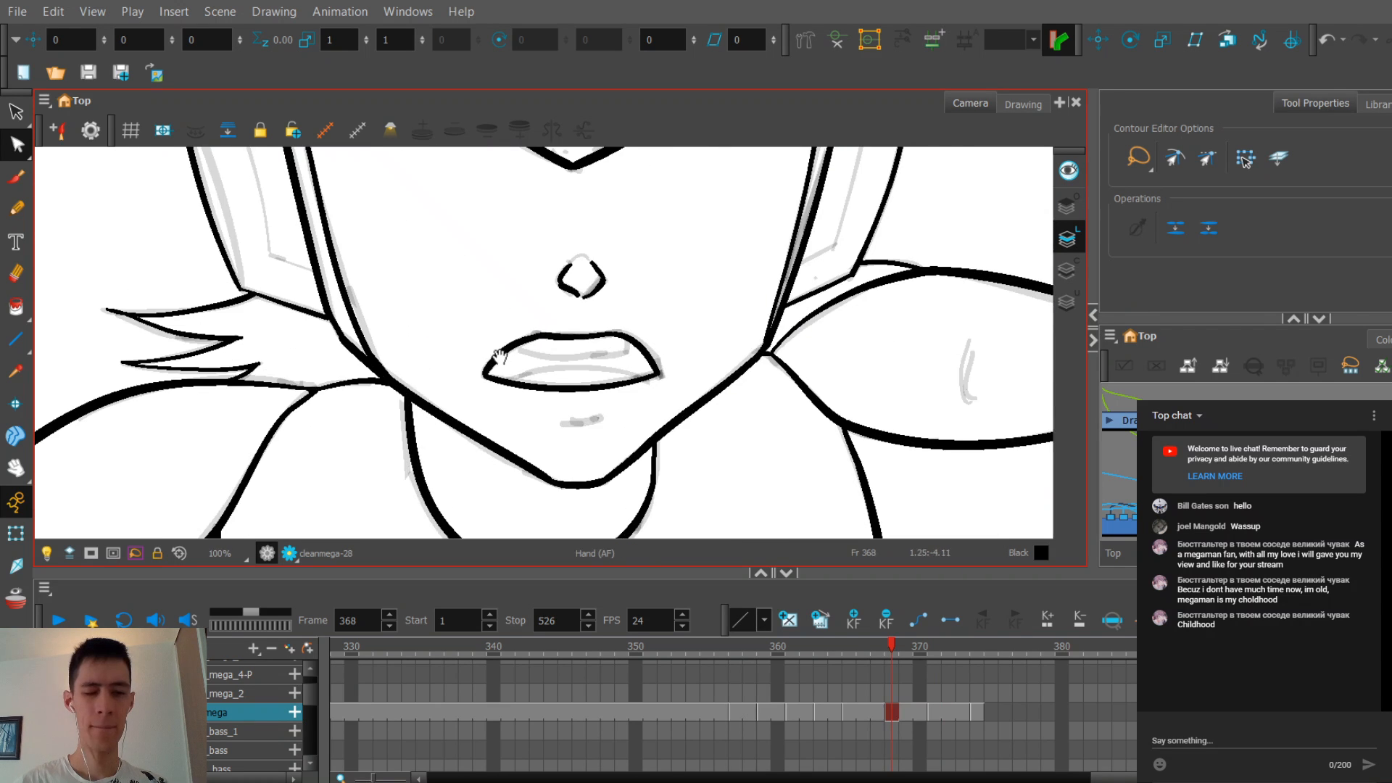
Step: Ink the upper teeth's outline inside the mouth on frame 368, from the upper lip's right end across to the left side
{"action": "key", "text": "alt+/"}
{"action": "scroll", "coordinate": [545, 308], "scroll_direction": "down", "scroll_amount": 1}
{"action": "scroll", "coordinate": [545, 312], "scroll_direction": "up", "scroll_amount": 3}
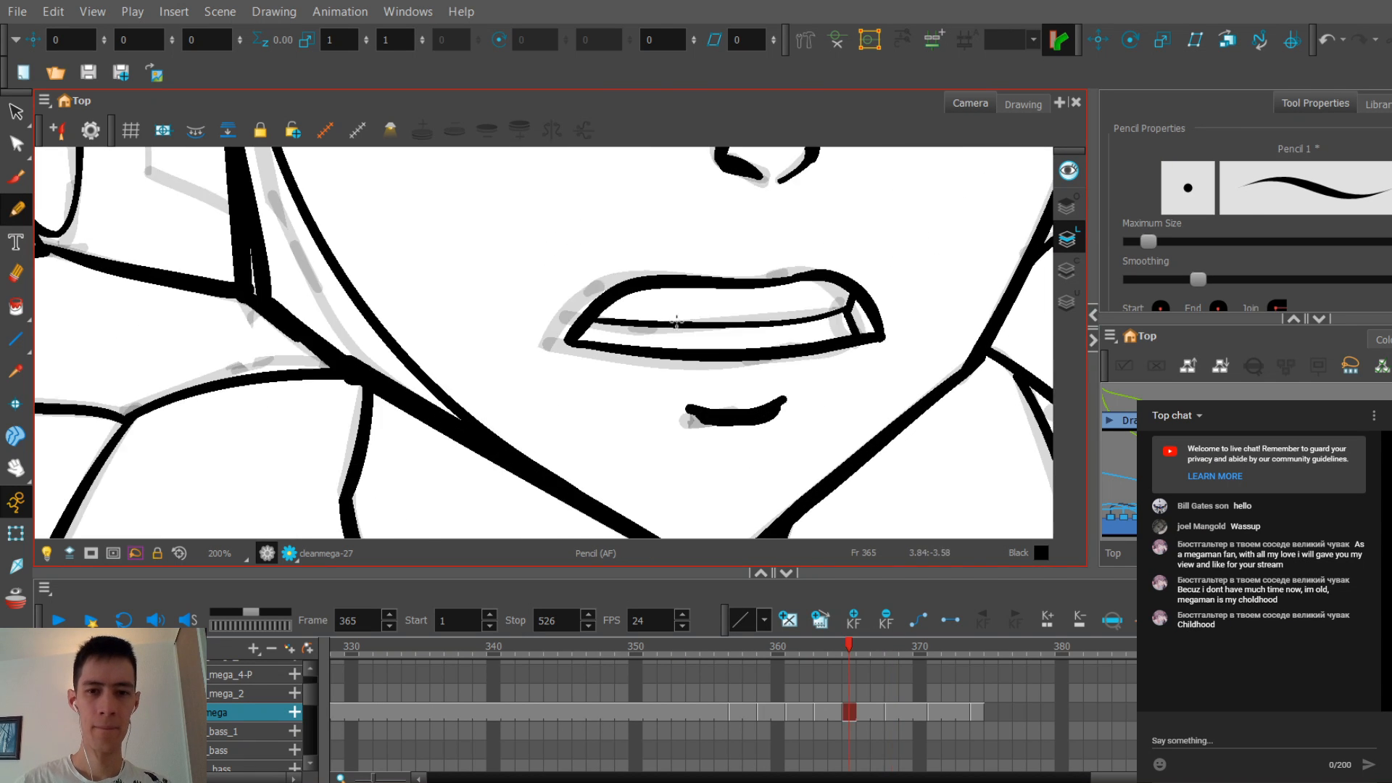
{"action": "scroll", "coordinate": [545, 311], "scroll_direction": "down", "scroll_amount": 1}
{"action": "key", "text": "alt+v"}
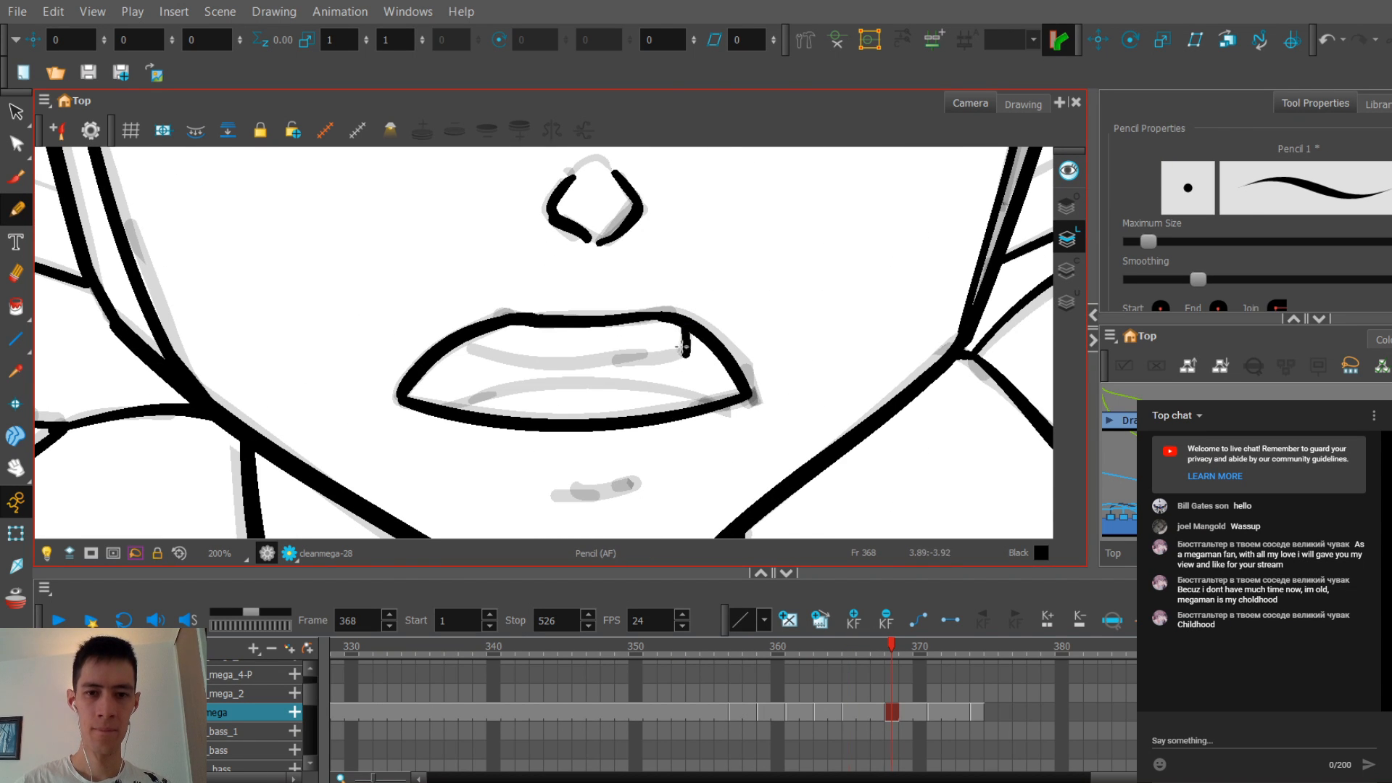
{"action": "mouse_move", "coordinate": [690, 325]}
{"action": "left_mouse_down"}
{"action": "mouse_move", "coordinate": [516, 345]}
{"action": "mouse_move", "coordinate": [684, 358]}
{"action": "mouse_move", "coordinate": [439, 353]}
{"action": "left_mouse_up"}
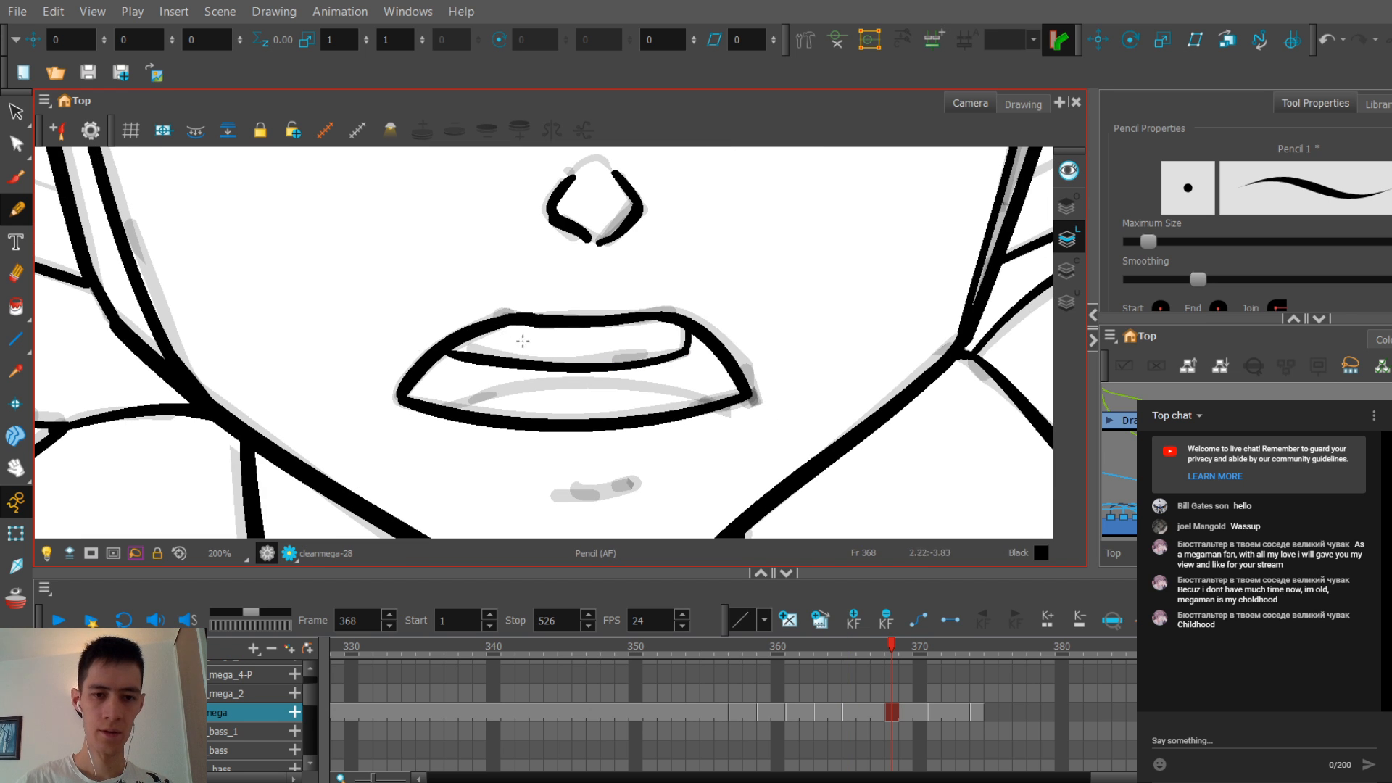
Step: Adjust the left end of the teeth line with the Contour Editor so it meets the mouth's left edge smoothly
{"action": "scroll", "coordinate": [519, 348], "scroll_direction": "down", "scroll_amount": 1}
{"action": "scroll", "coordinate": [519, 348], "scroll_direction": "up", "scroll_amount": 3}
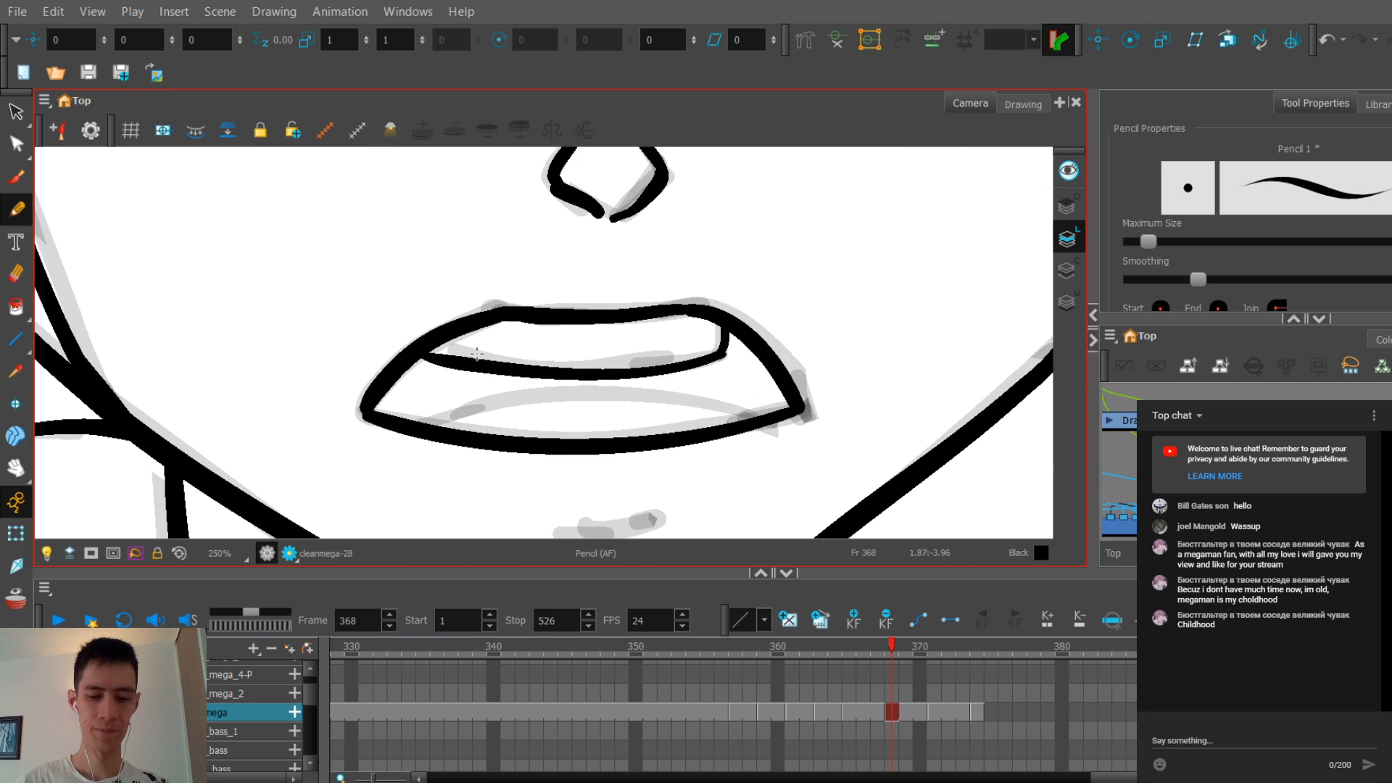
{"action": "key", "text": "alt+q"}
{"action": "left_click", "coordinate": [464, 355]}
{"action": "left_click_drag", "start_coordinate": [401, 360], "coordinate": [426, 370]}
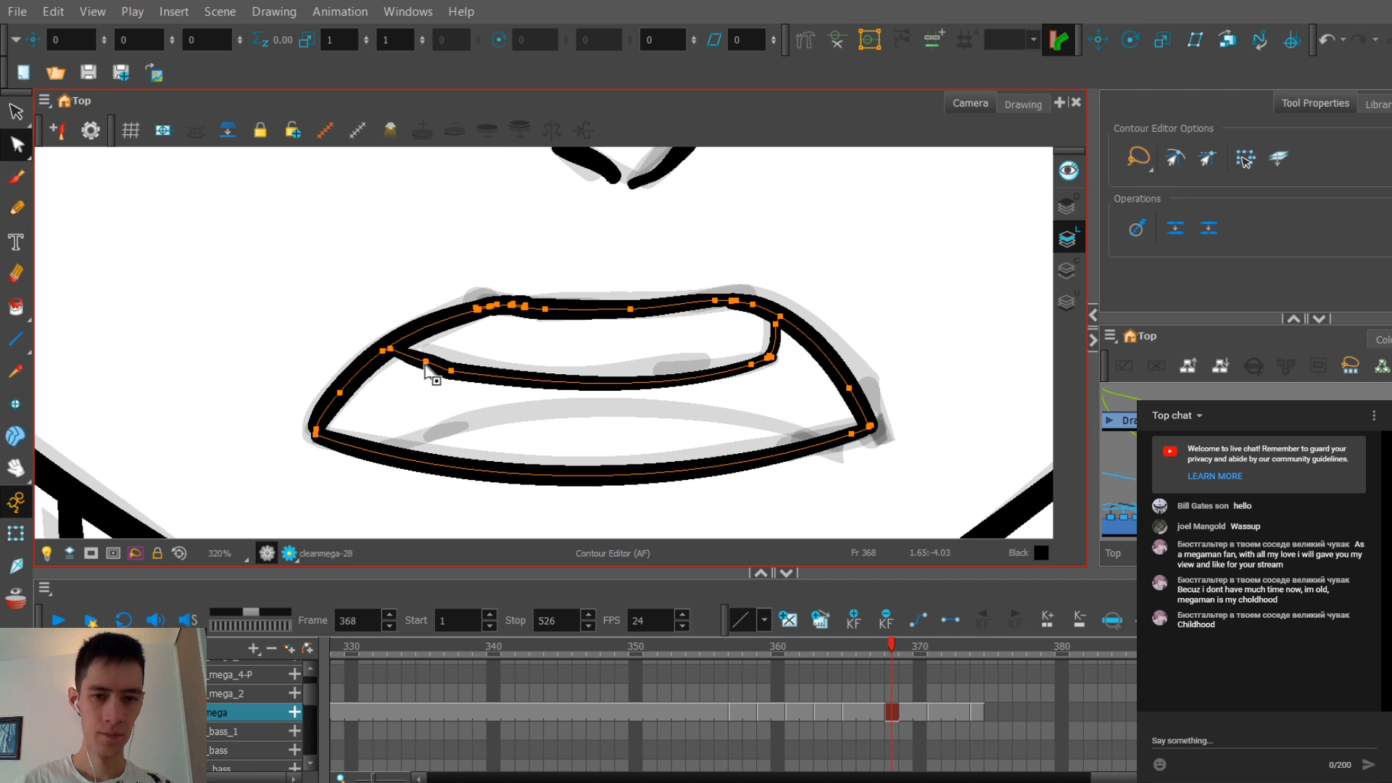
{"action": "left_click", "coordinate": [481, 335]}
{"action": "scroll", "coordinate": [481, 336], "scroll_direction": "down", "scroll_amount": 2}
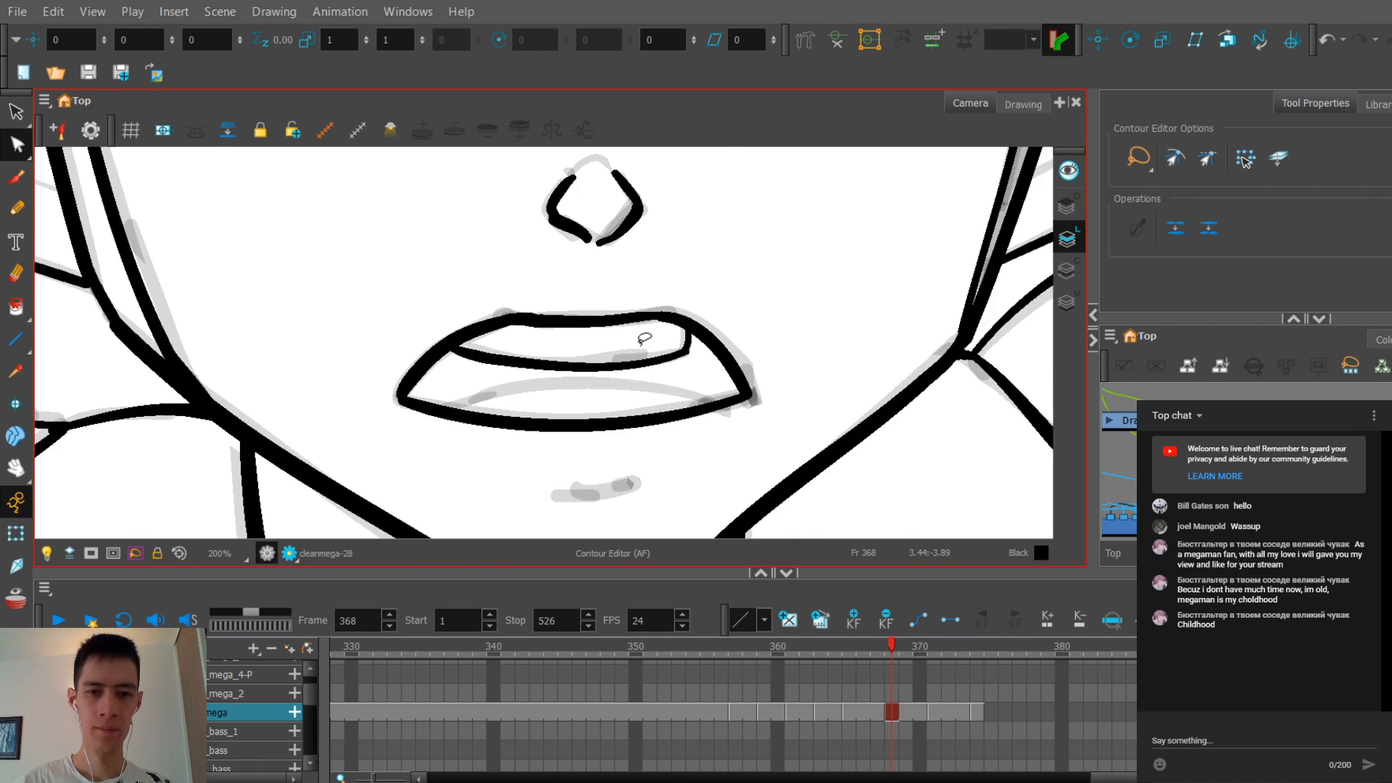
Step: Smooth the teeth line's right corner with the Contour Editor and compare the mouth with the neighbouring drawing
{"action": "scroll", "coordinate": [646, 333], "scroll_direction": "up", "scroll_amount": 1}
{"action": "left_click", "coordinate": [724, 348]}
{"action": "key", "text": "2"}
{"action": "left_click_drag", "start_coordinate": [713, 351], "coordinate": [746, 373]}
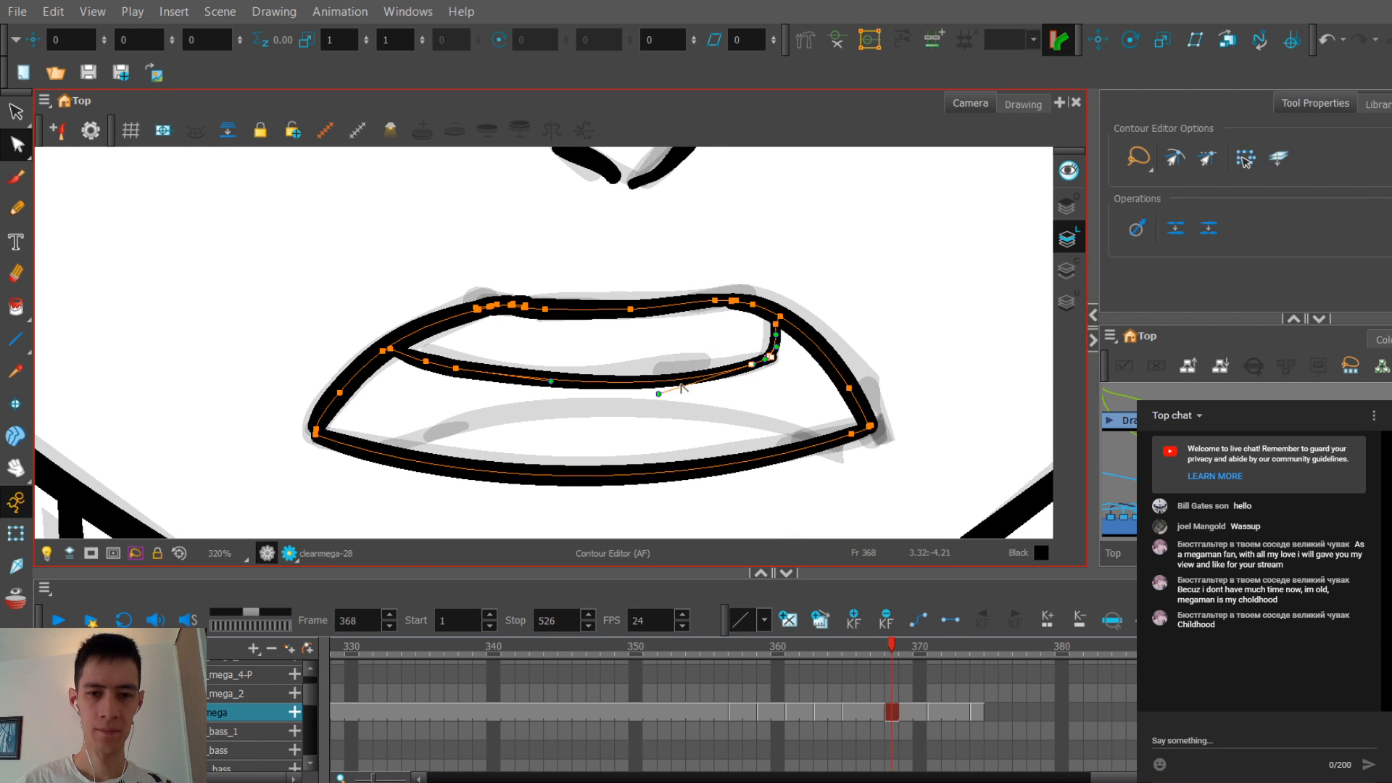
{"action": "left_click", "coordinate": [640, 387]}
{"action": "scroll", "coordinate": [636, 384], "scroll_direction": "down", "scroll_amount": 6}
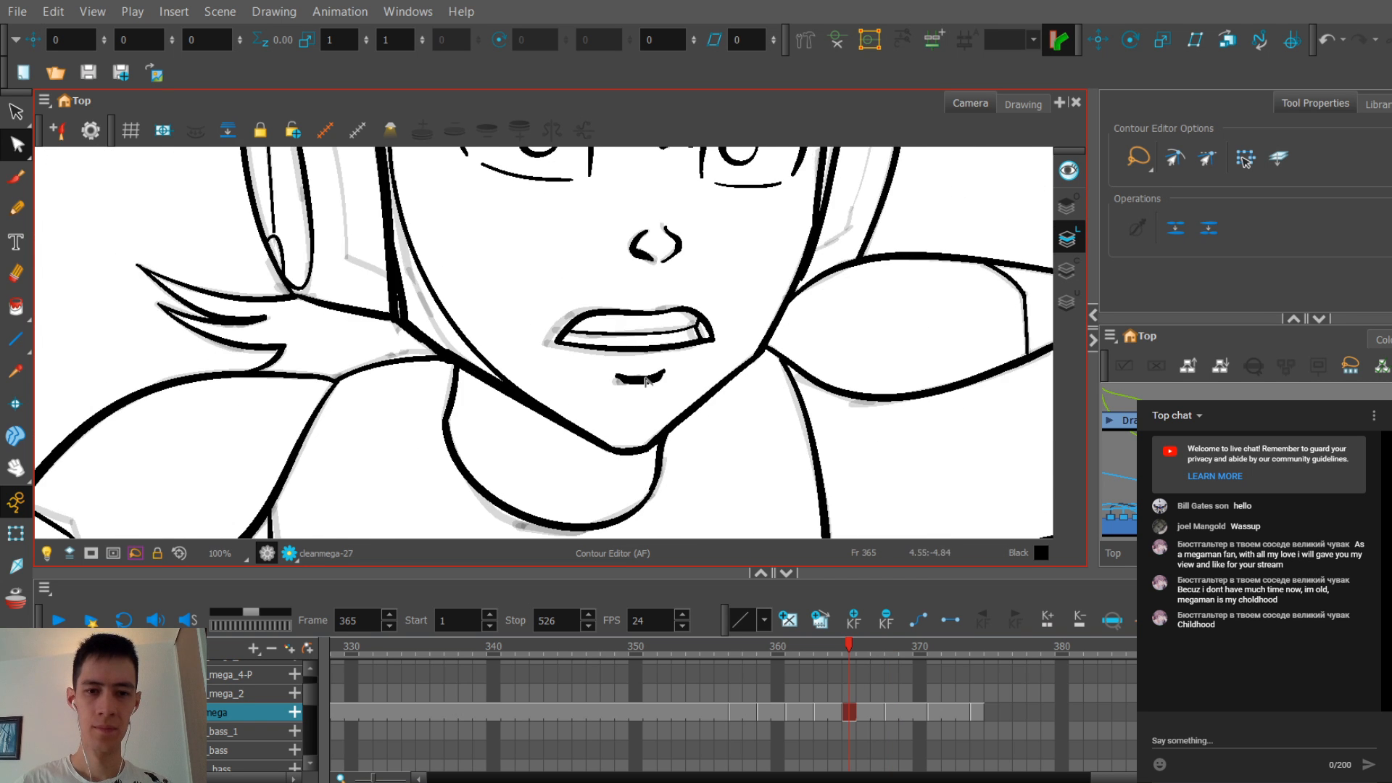
{"action": "key", "text": "2"}
{"action": "key", "text": "2"}
{"action": "key", "text": "2"}
{"action": "key", "text": "2"}
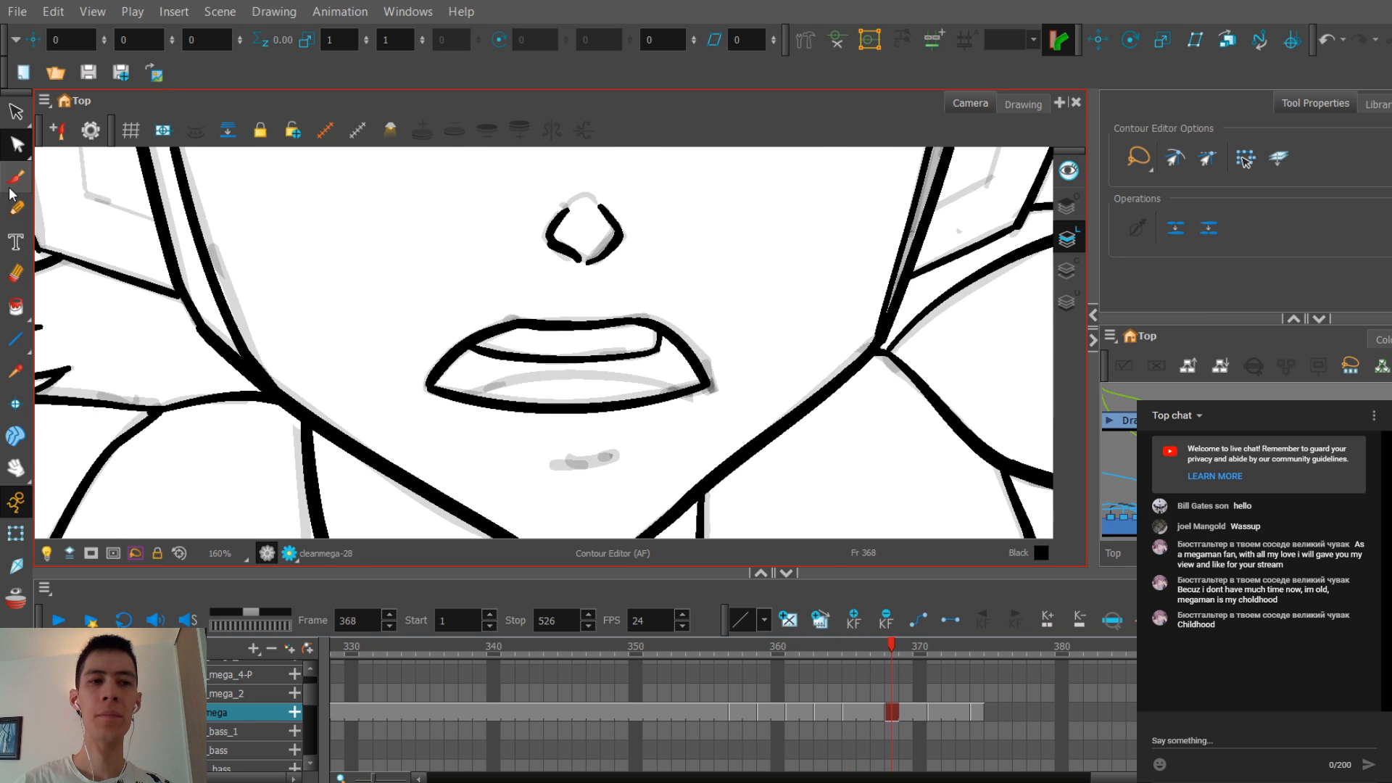
Step: Ink the arched line in the lower mouth over the sketch and join its left end to the mouth's bottom edge
{"action": "left_click", "coordinate": [16, 208]}
{"action": "key", "text": "2"}
{"action": "key", "text": "2"}
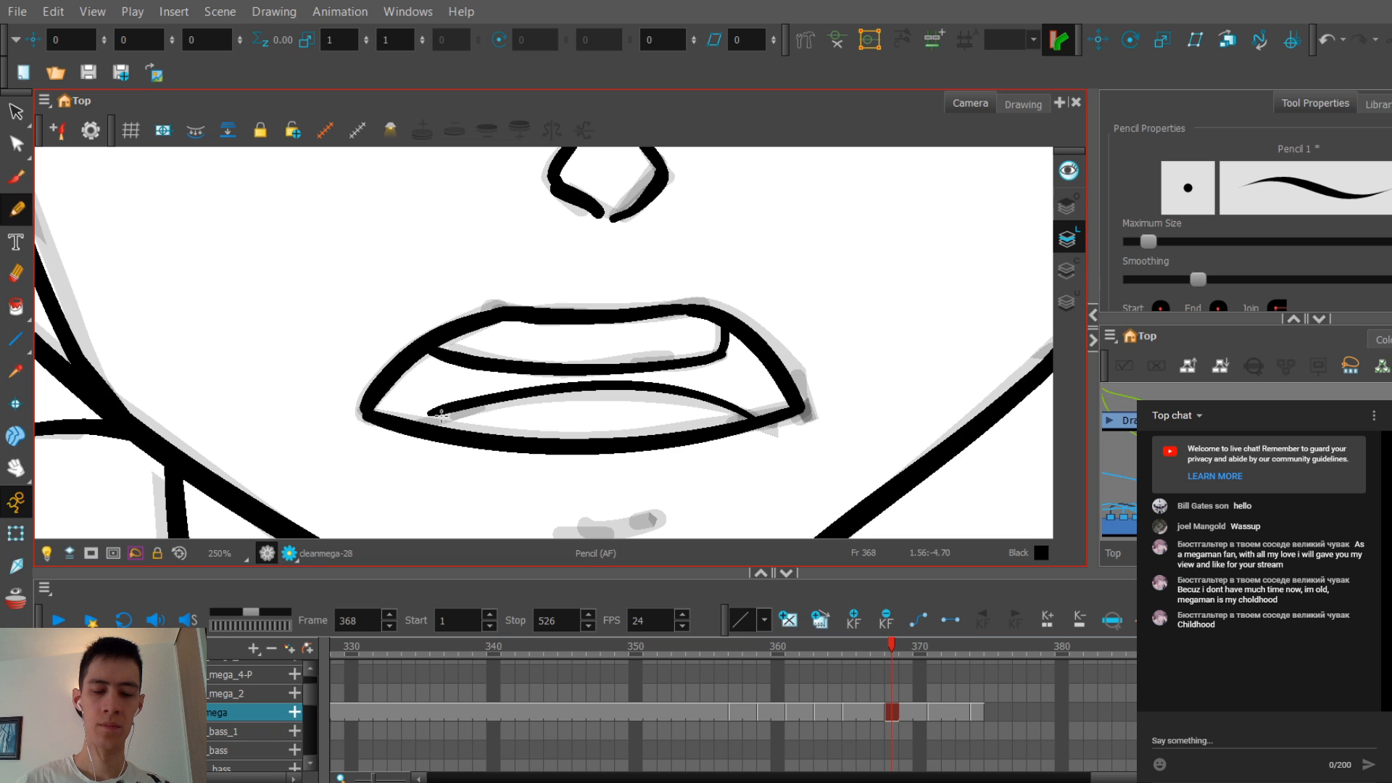
{"action": "key", "text": "alt+q"}
{"action": "left_click", "coordinate": [418, 424]}
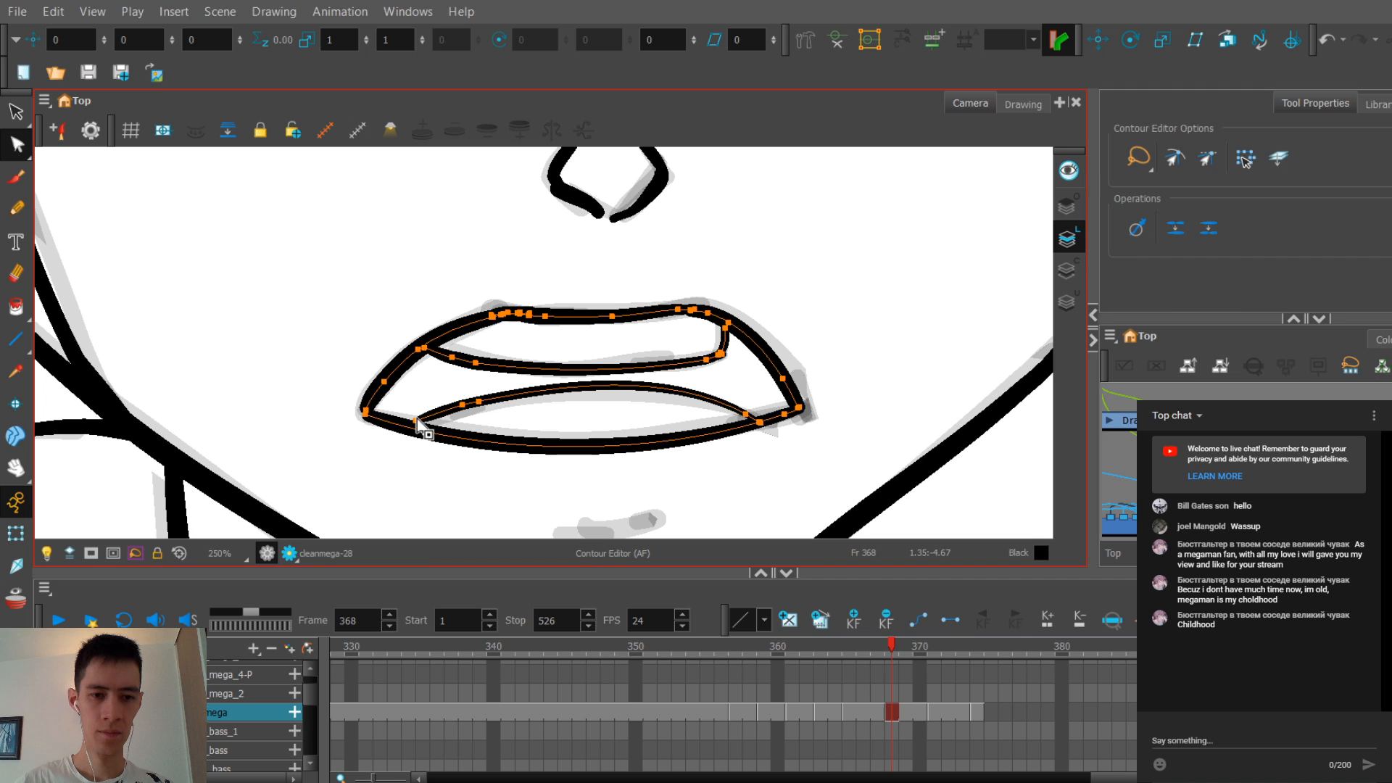
Step: Ink the short curved crease below the mouth on frame 368
{"action": "key", "text": "alt+slash"}
{"action": "key", "text": "1"}
{"action": "key", "text": "1"}
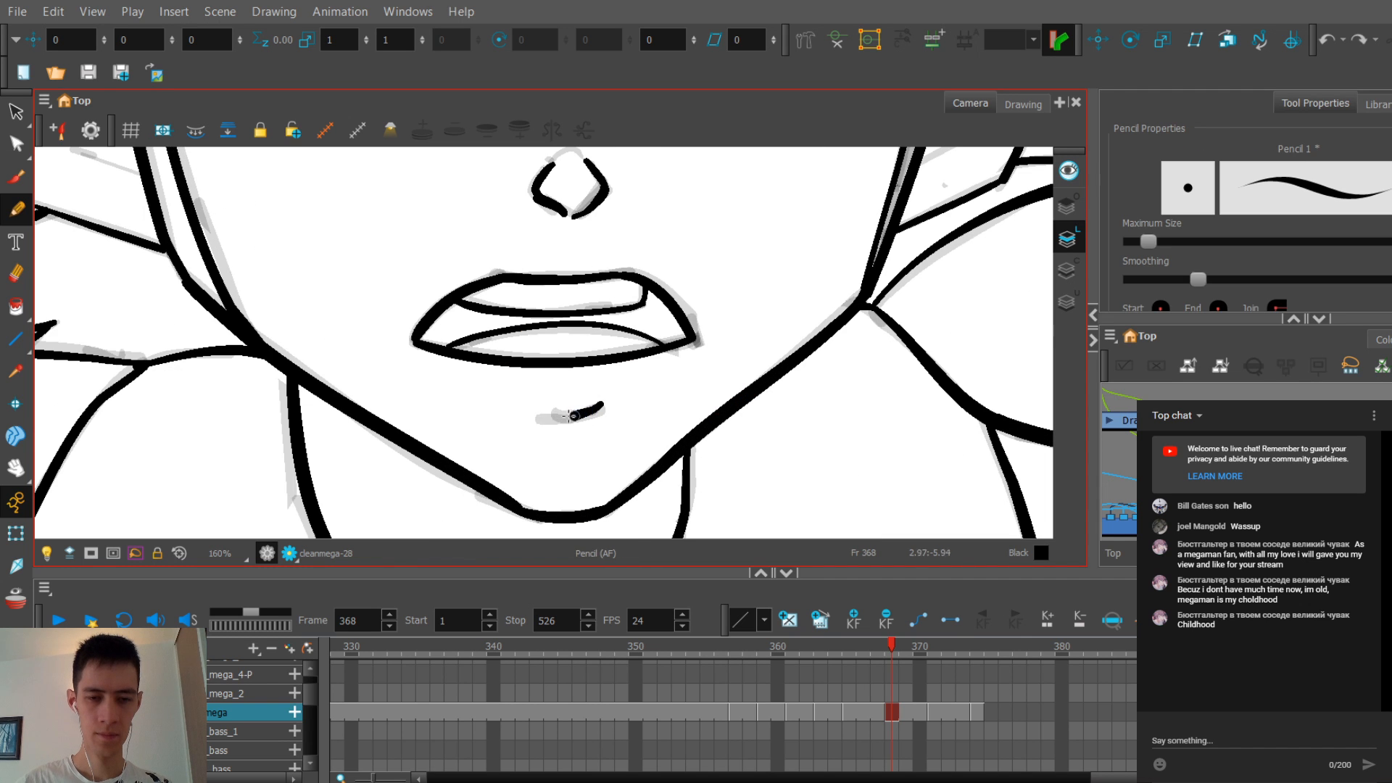
{"action": "mouse_move", "coordinate": [601, 404]}
{"action": "left_mouse_down"}
{"action": "mouse_move", "coordinate": [535, 414]}
{"action": "mouse_move", "coordinate": [597, 406]}
{"action": "left_mouse_up"}
{"action": "key", "text": "2"}
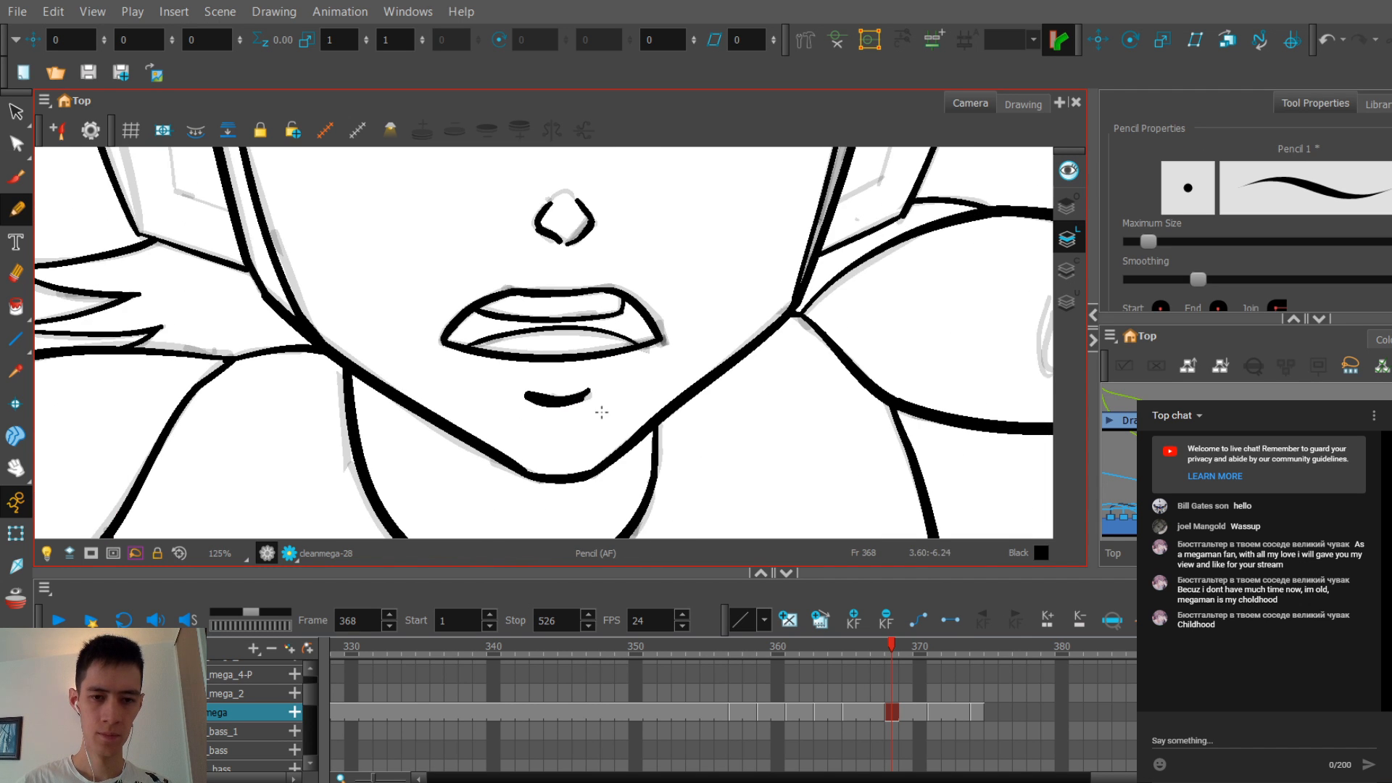
Step: Examine the inked face on frame 368 by flipping through the neighbouring drawings
{"action": "key", "text": "1"}
{"action": "key", "text": "1"}
{"action": "key", "text": "1"}
{"action": "key", "text": "1"}
{"action": "key", "text": "g"}
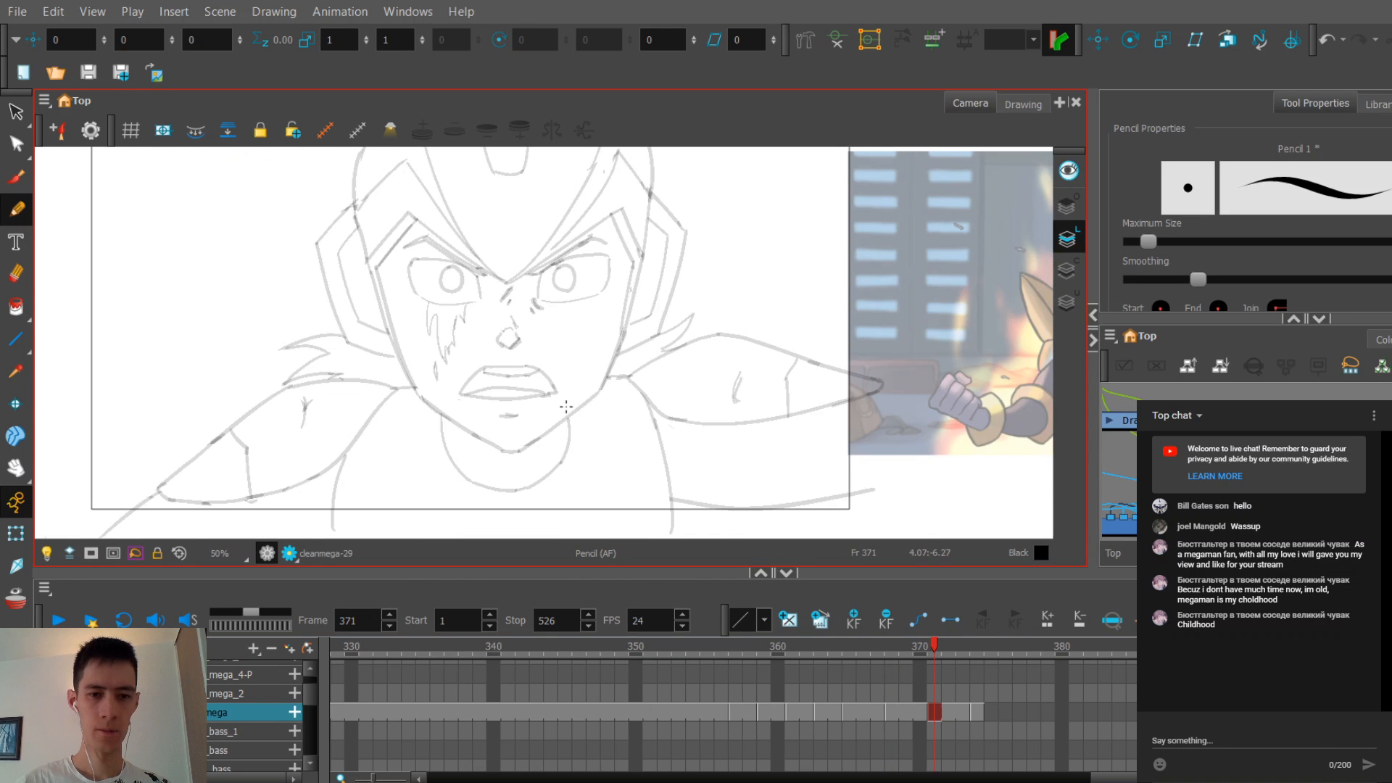
{"action": "key", "text": "2"}
{"action": "key", "text": "f"}
{"action": "key", "text": "f"}
{"action": "key", "text": "g"}
{"action": "key", "text": "f"}
{"action": "key", "text": "g"}
{"action": "mouse_move", "coordinate": [535, 387]}
{"action": "left_mouse_down"}
{"action": "mouse_move", "coordinate": [546, 422]}
{"action": "mouse_move", "coordinate": [534, 434]}
{"action": "mouse_move", "coordinate": [534, 406]}
{"action": "left_mouse_up"}
{"action": "key", "text": "1"}
{"action": "key", "text": "1"}
{"action": "key", "text": "g"}
{"action": "key", "text": "f"}
{"action": "key", "text": "f"}
{"action": "key", "text": "g"}
{"action": "key", "text": "2"}
{"action": "key", "text": "f"}
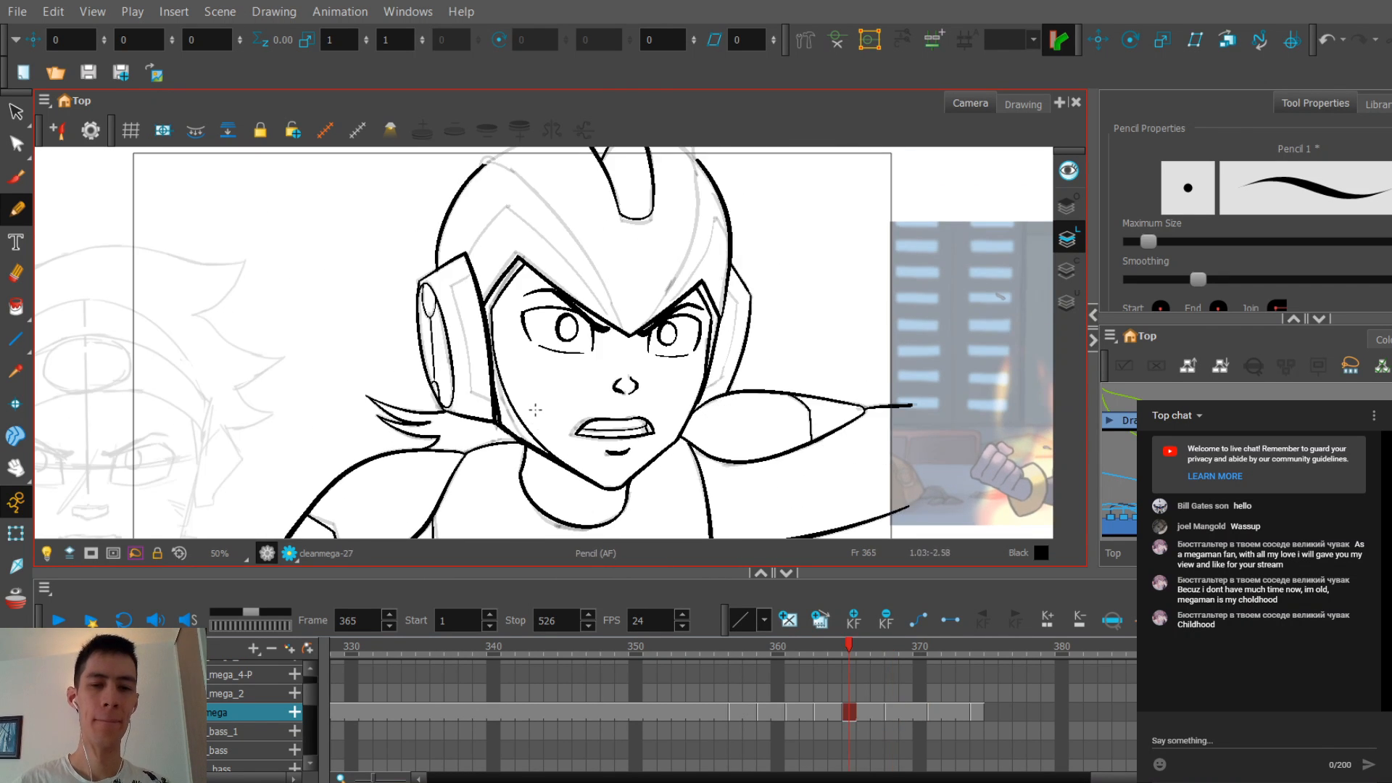
Step: Try to ink the left side of the helmet's central crest on frame 368
{"action": "key", "text": "g"}
{"action": "left_click_drag", "start_coordinate": [562, 308], "coordinate": [521, 442]}
{"action": "key", "text": "2"}
{"action": "key", "text": "2"}
{"action": "key", "text": "comma"}
{"action": "key", "text": "period"}
{"action": "left_click_drag", "start_coordinate": [499, 232], "coordinate": [512, 338]}
{"action": "key", "text": "ctrl+z"}
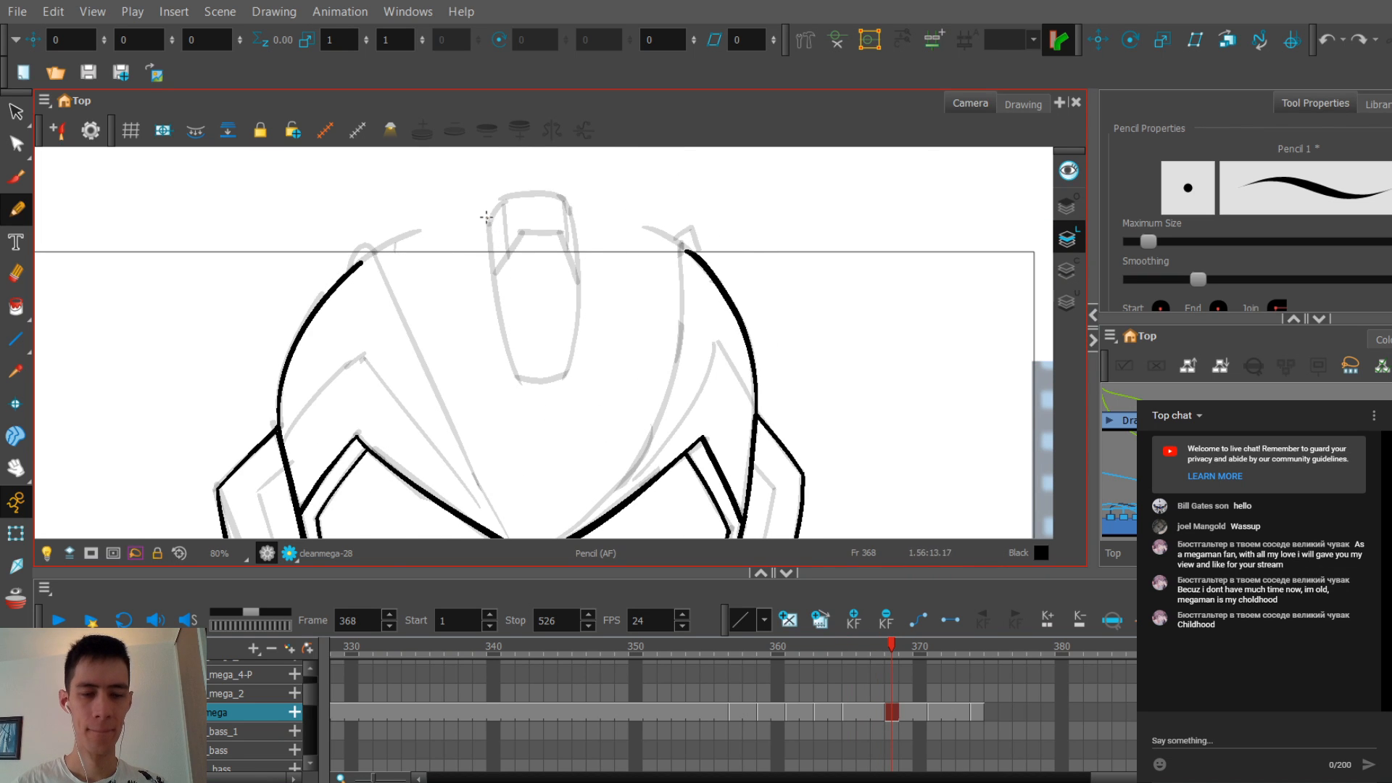
{"action": "left_click_drag", "start_coordinate": [490, 221], "coordinate": [504, 326]}
{"action": "key", "text": "2"}
{"action": "key", "text": "ctrl+z"}
{"action": "left_click_drag", "start_coordinate": [479, 191], "coordinate": [496, 317]}
{"action": "key", "text": "ctrl+z"}
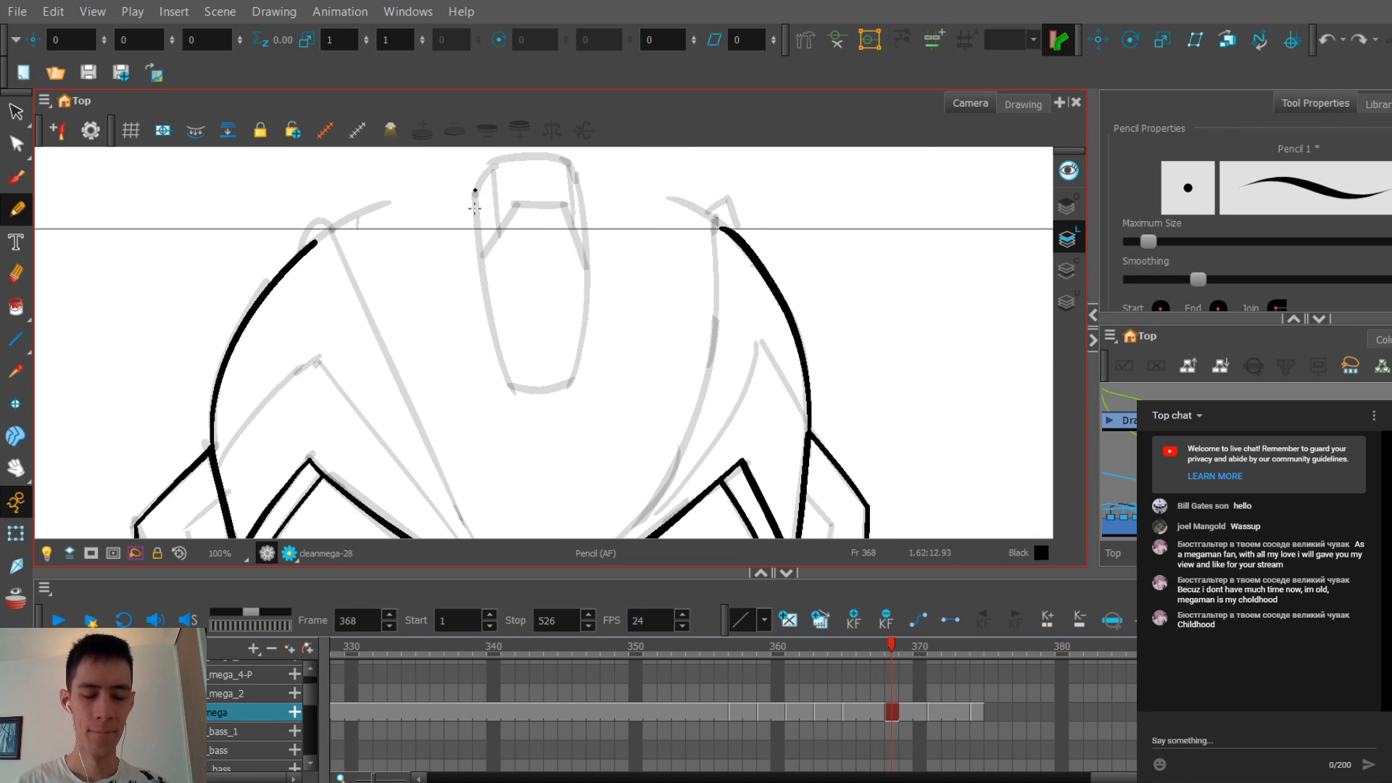
Step: Ink the left side and the curved bottom edge of the helmet's central crest on frame 368
{"action": "mouse_move", "coordinate": [471, 188]}
{"action": "left_mouse_down"}
{"action": "mouse_move", "coordinate": [511, 381]}
{"action": "mouse_move", "coordinate": [480, 235]}
{"action": "mouse_move", "coordinate": [507, 370]}
{"action": "mouse_move", "coordinate": [575, 381]}
{"action": "mouse_move", "coordinate": [608, 366]}
{"action": "mouse_move", "coordinate": [598, 182]}
{"action": "left_mouse_up"}
{"action": "key", "text": "ctrl+z"}
{"action": "key", "text": "2"}
{"action": "key", "text": "ctrl+z"}
{"action": "key", "text": "ctrl+z"}
{"action": "key", "text": "ctrl+z"}
{"action": "key", "text": "ctrl+z"}
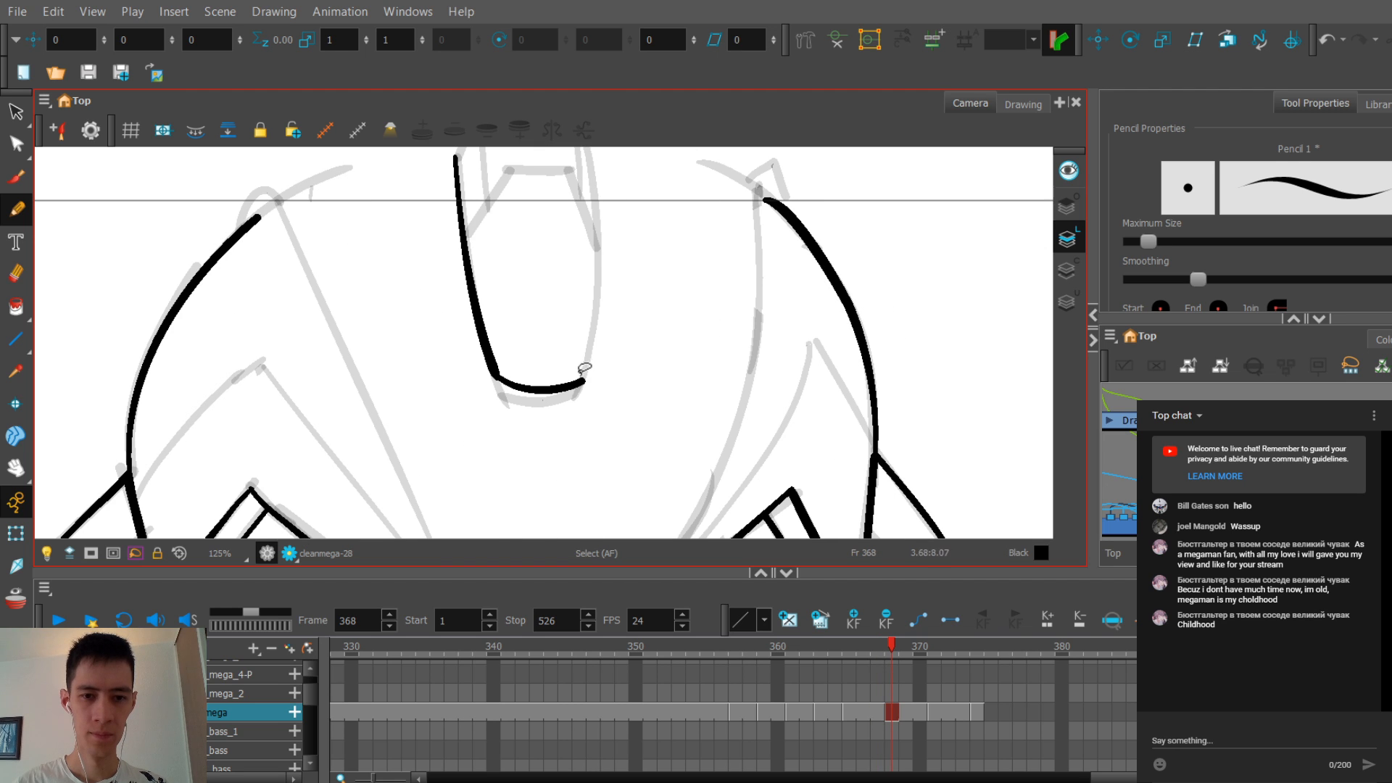
Step: Ink the right side of the helmet's central crest, from the bottom corner up to the top
{"action": "left_click_drag", "start_coordinate": [586, 307], "coordinate": [596, 170]}
{"action": "key", "text": "ctrl+z"}
{"action": "mouse_move", "coordinate": [597, 348]}
{"action": "left_mouse_down"}
{"action": "mouse_move", "coordinate": [577, 129]}
{"action": "mouse_move", "coordinate": [597, 213]}
{"action": "mouse_move", "coordinate": [586, 358]}
{"action": "mouse_move", "coordinate": [580, 161]}
{"action": "left_mouse_up"}
{"action": "key", "text": "ctrl+z"}
{"action": "key", "text": "ctrl+z"}
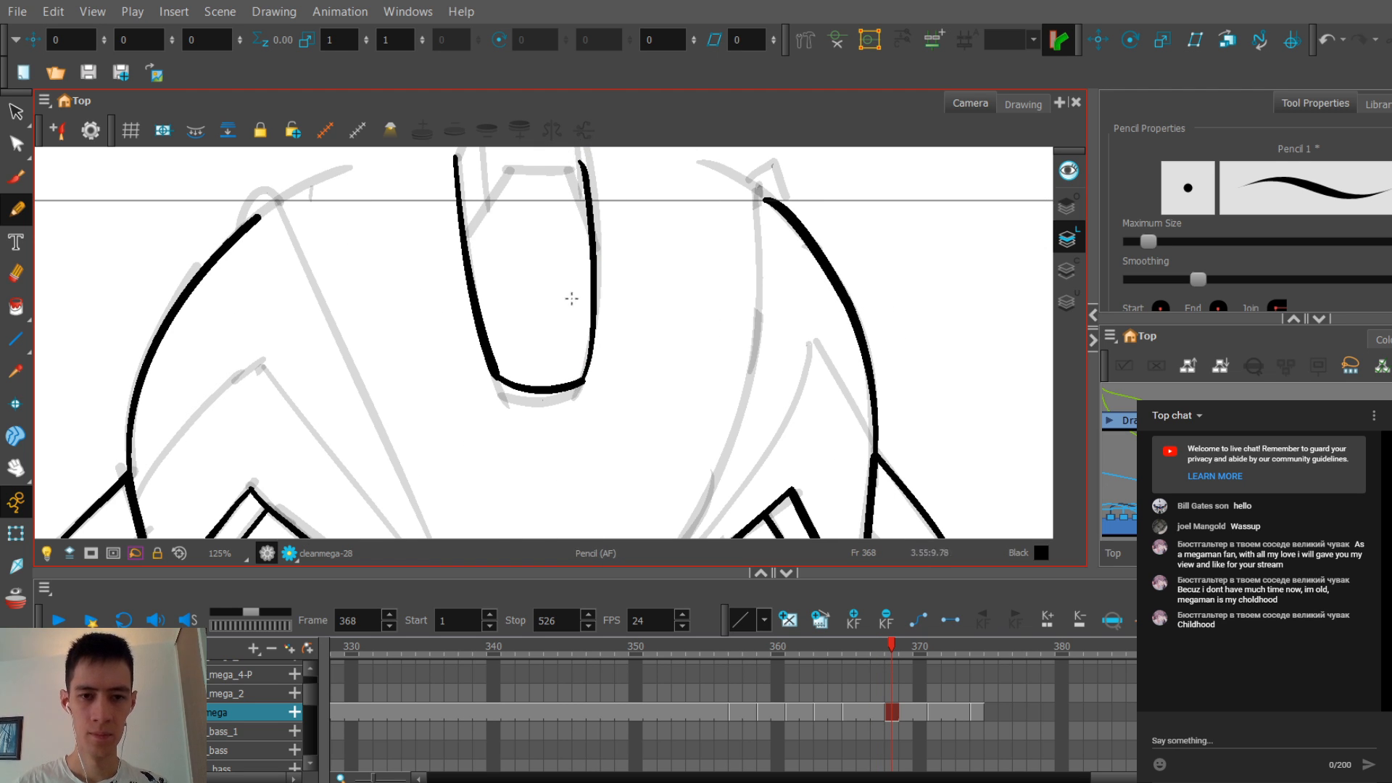
Step: Reshape the crest's right side with the Contour Editor into one smooth curve that follows the sketch
{"action": "key", "text": "alt+q"}
{"action": "mouse_move", "coordinate": [590, 220]}
{"action": "left_mouse_down"}
{"action": "mouse_move", "coordinate": [573, 251]}
{"action": "mouse_move", "coordinate": [574, 204]}
{"action": "mouse_move", "coordinate": [580, 231]}
{"action": "left_mouse_up"}
{"action": "scroll", "coordinate": [573, 251], "scroll_direction": "up", "scroll_amount": 1}
{"action": "key", "text": "ctrl+z"}
{"action": "left_click", "coordinate": [574, 395]}
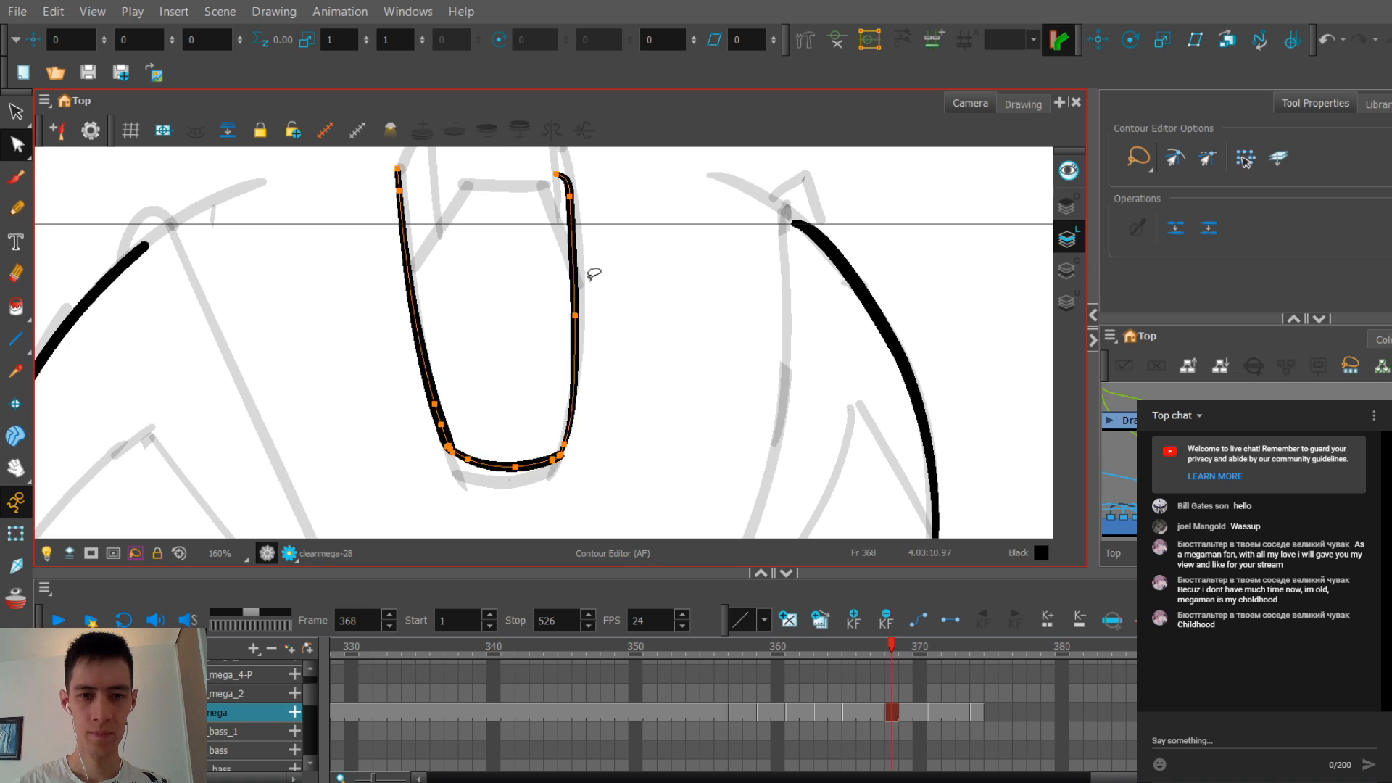
{"action": "left_click_drag", "start_coordinate": [577, 284], "coordinate": [588, 288]}
{"action": "key", "text": "ctrl+z"}
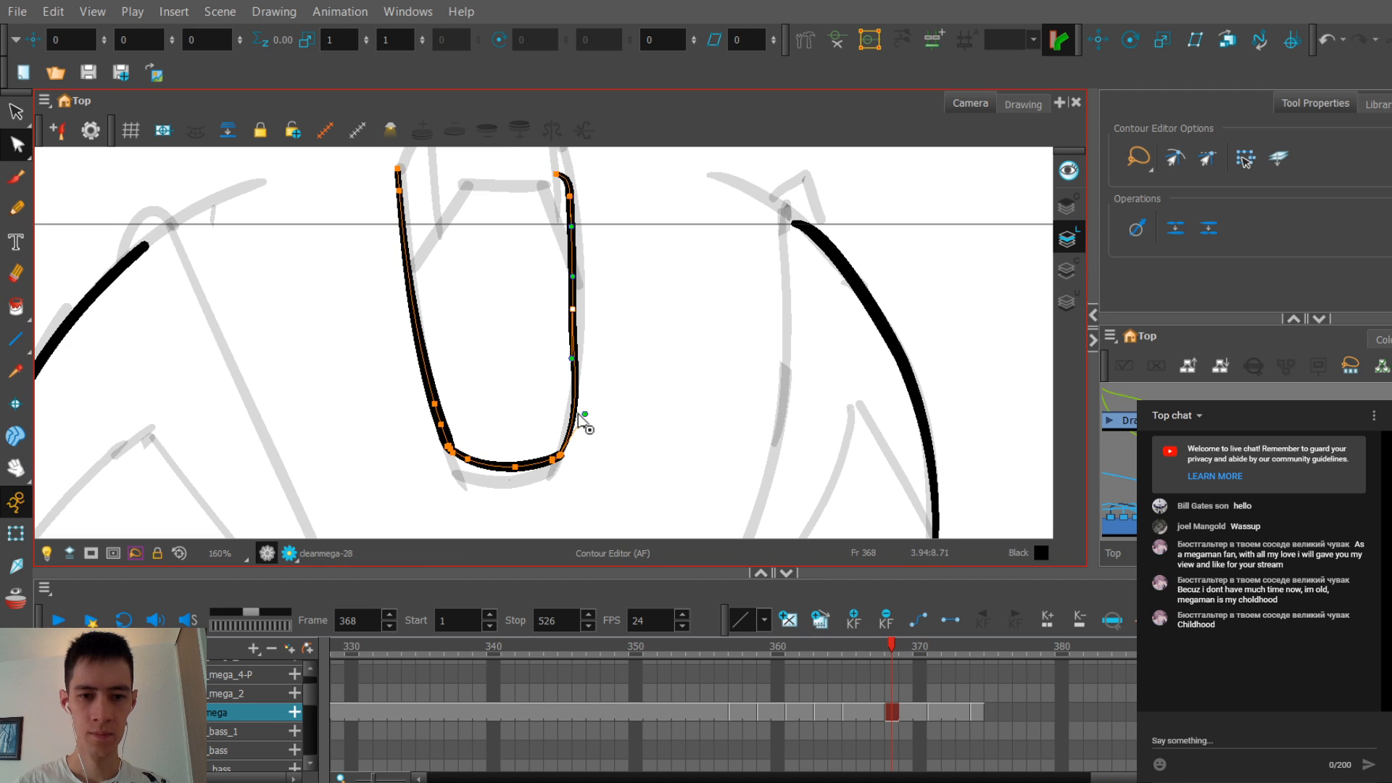
{"action": "key", "text": "ctrl+z"}
{"action": "key", "text": "ctrl+z"}
{"action": "key", "text": "ctrl+z"}
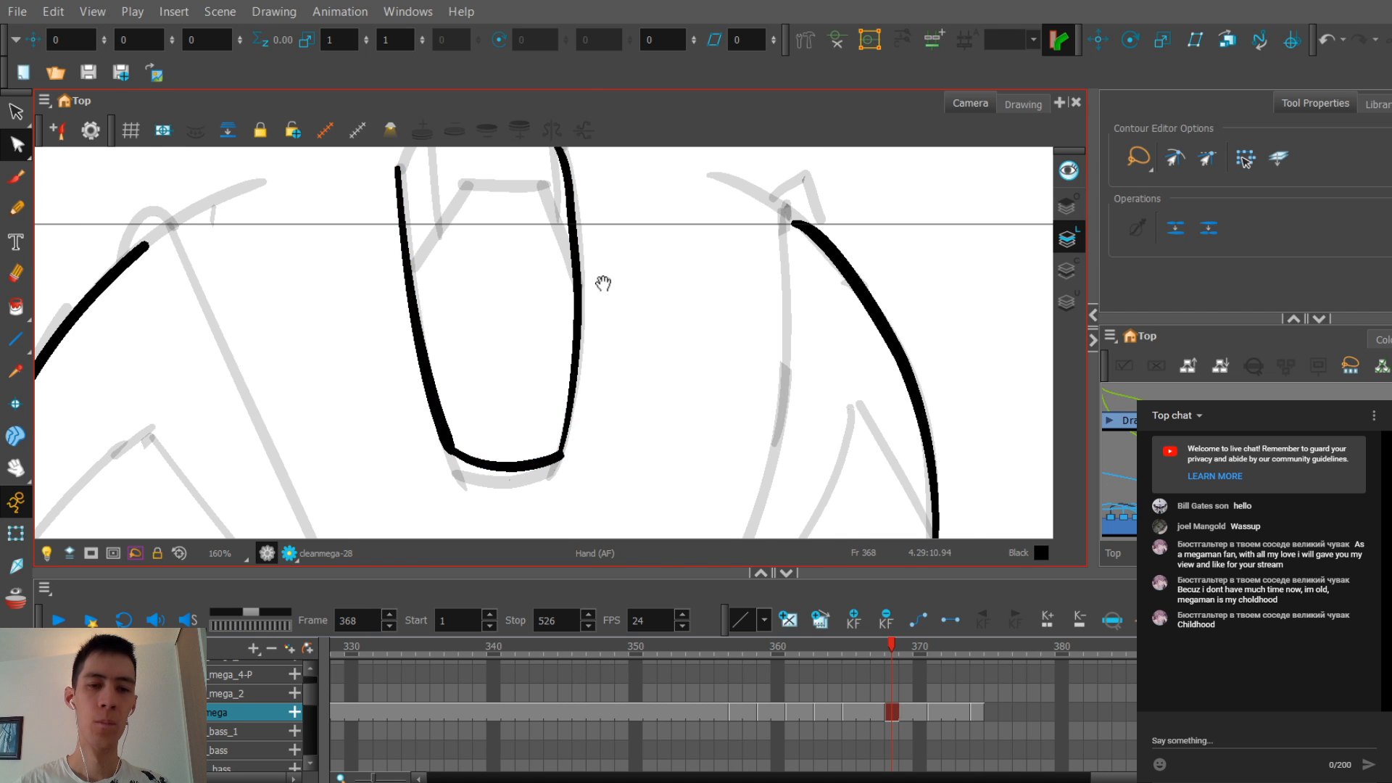
Step: Compare the inked helmet crest on frame 368 with the neighbouring drawings
{"action": "left_click_drag", "start_coordinate": [603, 285], "coordinate": [605, 214]}
{"action": "key", "text": "1"}
{"action": "key", "text": "1"}
{"action": "key", "text": "1"}
{"action": "key", "text": "f"}
{"action": "key", "text": "g"}
{"action": "key", "text": "g"}
{"action": "key", "text": "f"}
{"action": "scroll", "coordinate": [541, 327], "scroll_direction": "up", "scroll_amount": 5}
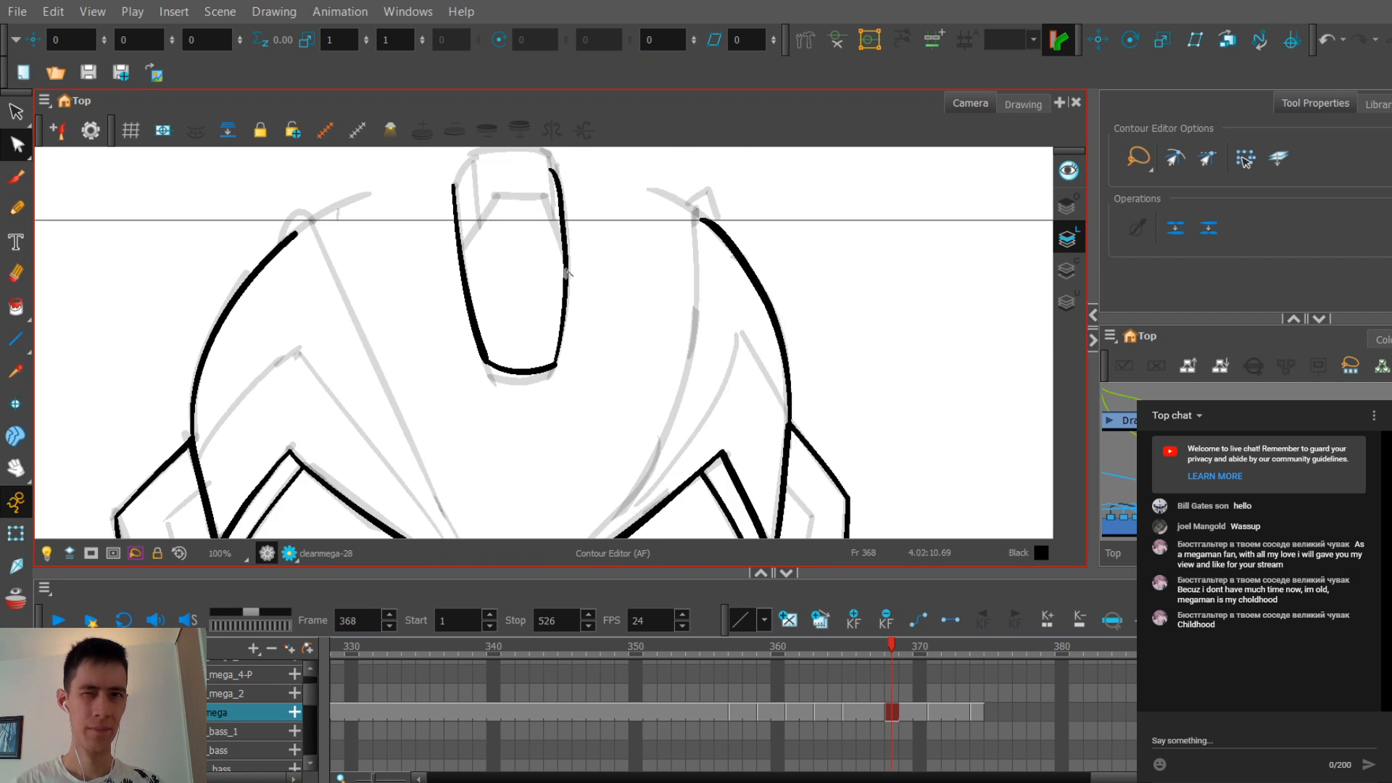
Step: Adjust the contour points at the crest's bottom-left corner where the left side meets the bottom edge
{"action": "left_click", "coordinate": [459, 380]}
{"action": "left_click_drag", "start_coordinate": [459, 376], "coordinate": [445, 370]}
{"action": "left_click", "coordinate": [468, 360]}
{"action": "left_click", "coordinate": [450, 368]}
{"action": "left_click", "coordinate": [477, 348]}
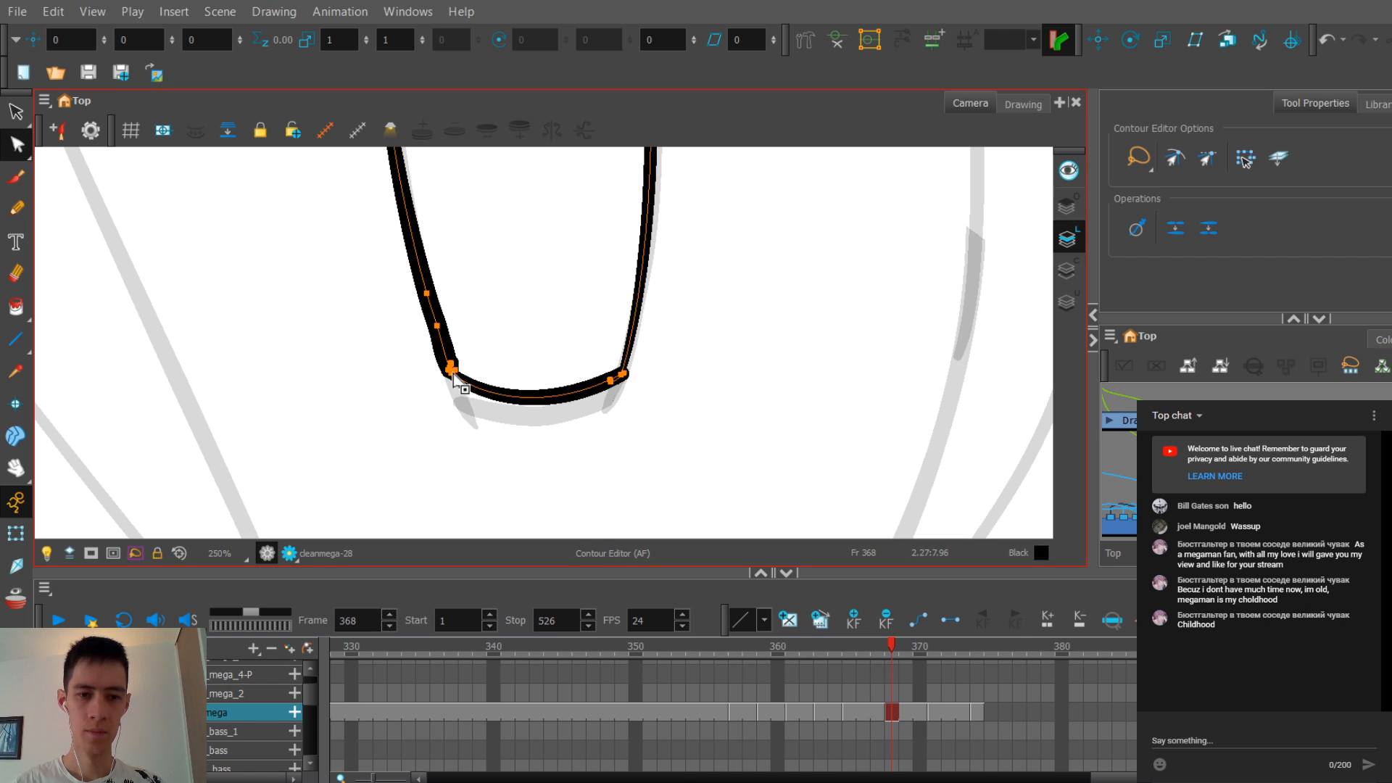
{"action": "left_click", "coordinate": [514, 317]}
{"action": "key", "text": "ctrl+z"}
Step: Adjust the thickness of the crest's bottom line at its right end with the Pencil Editor
{"action": "key", "text": "1"}
{"action": "key", "text": "1"}
{"action": "key", "text": "2"}
{"action": "key", "text": "2"}
{"action": "left_click_drag", "start_coordinate": [651, 350], "coordinate": [612, 338]}
{"action": "key", "text": "2"}
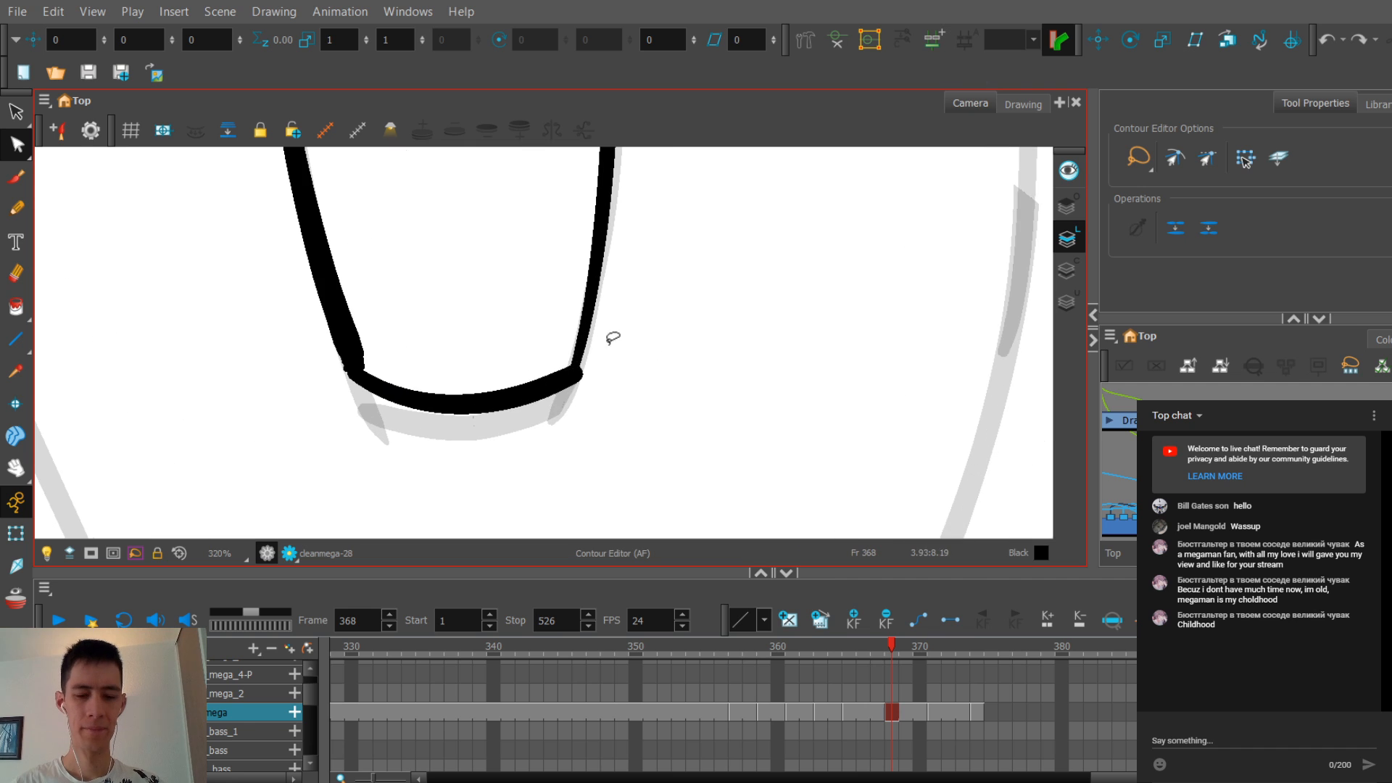
{"action": "key", "text": "alt+w"}
{"action": "key", "text": "2"}
{"action": "left_click", "coordinate": [553, 384]}
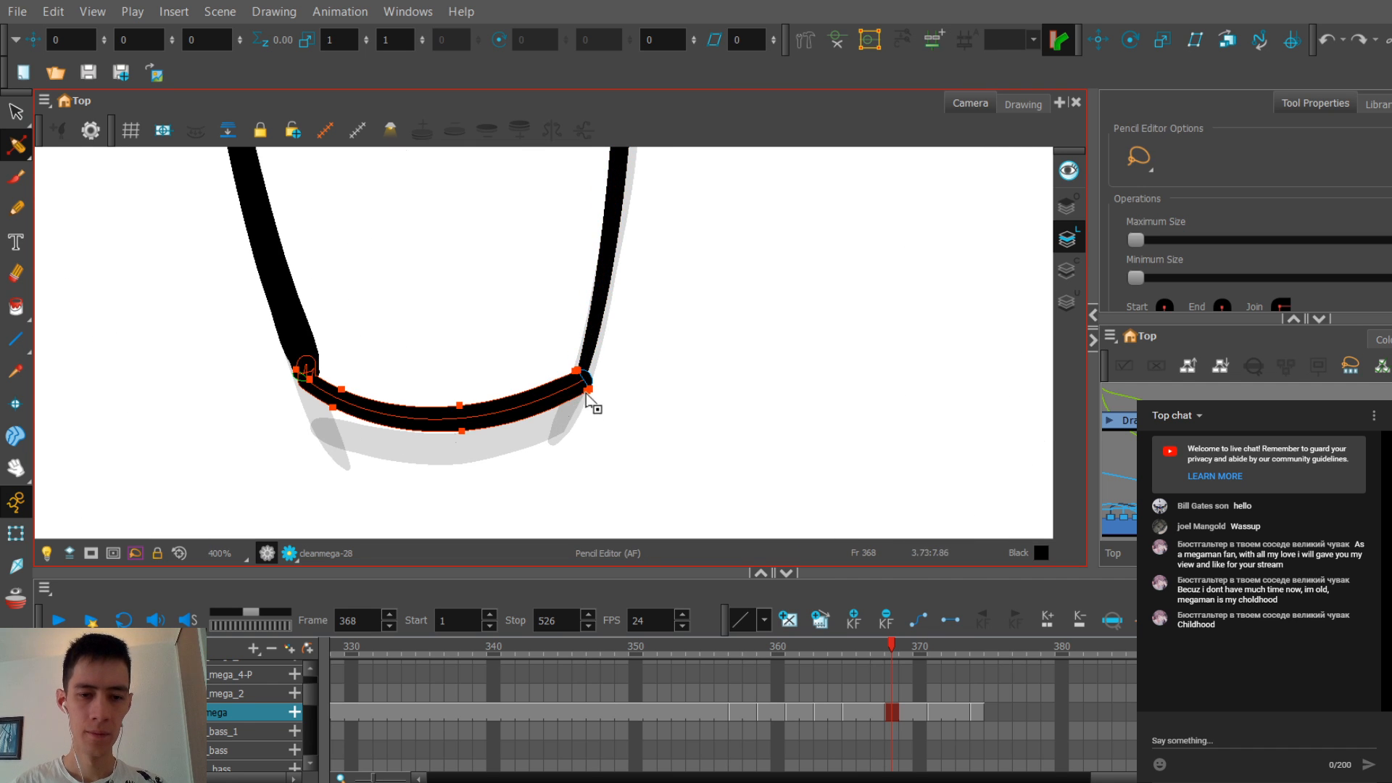
{"action": "left_click_drag", "start_coordinate": [586, 390], "coordinate": [582, 384]}
{"action": "key", "text": "2"}
{"action": "key", "text": "2"}
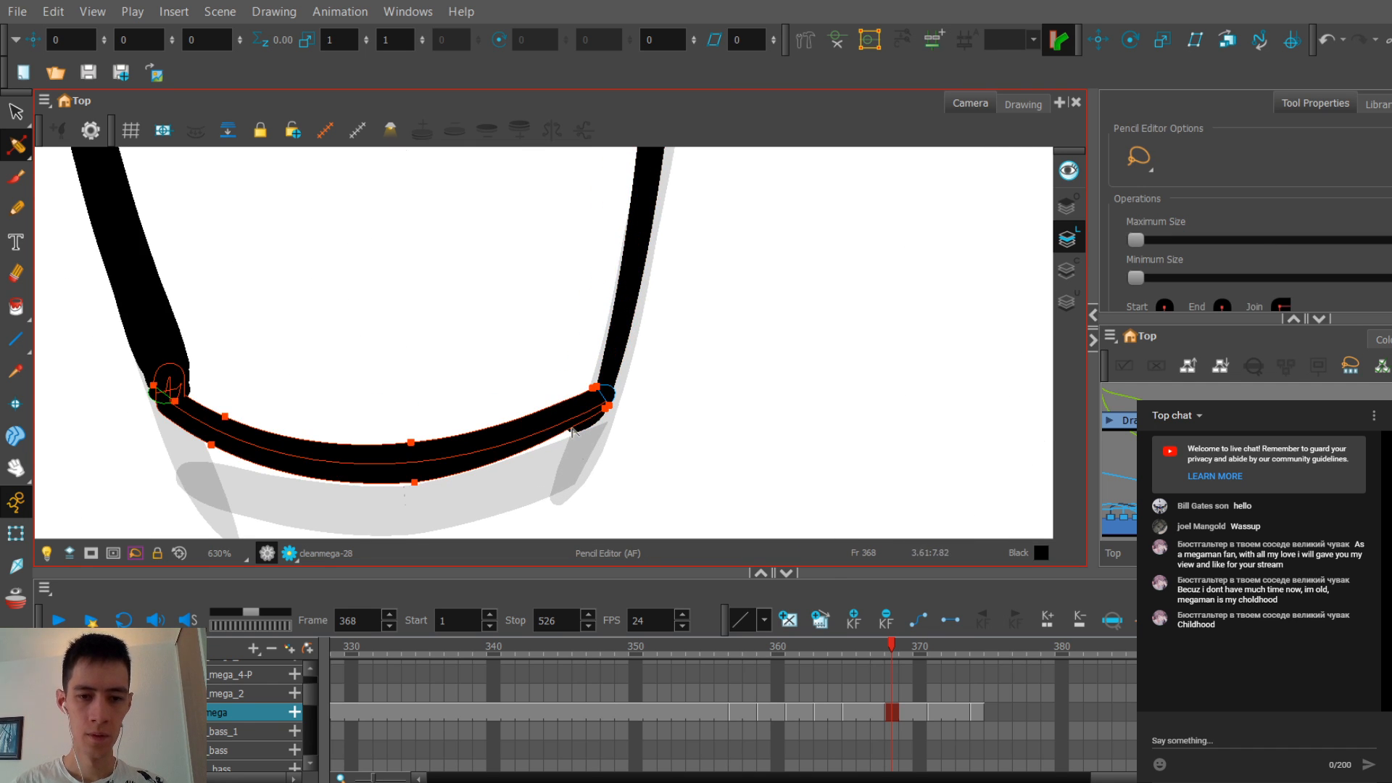
Step: Rework the contour points at the crest's bottom-right corner so the bottom line joins the right side
{"action": "key", "text": "alt+q"}
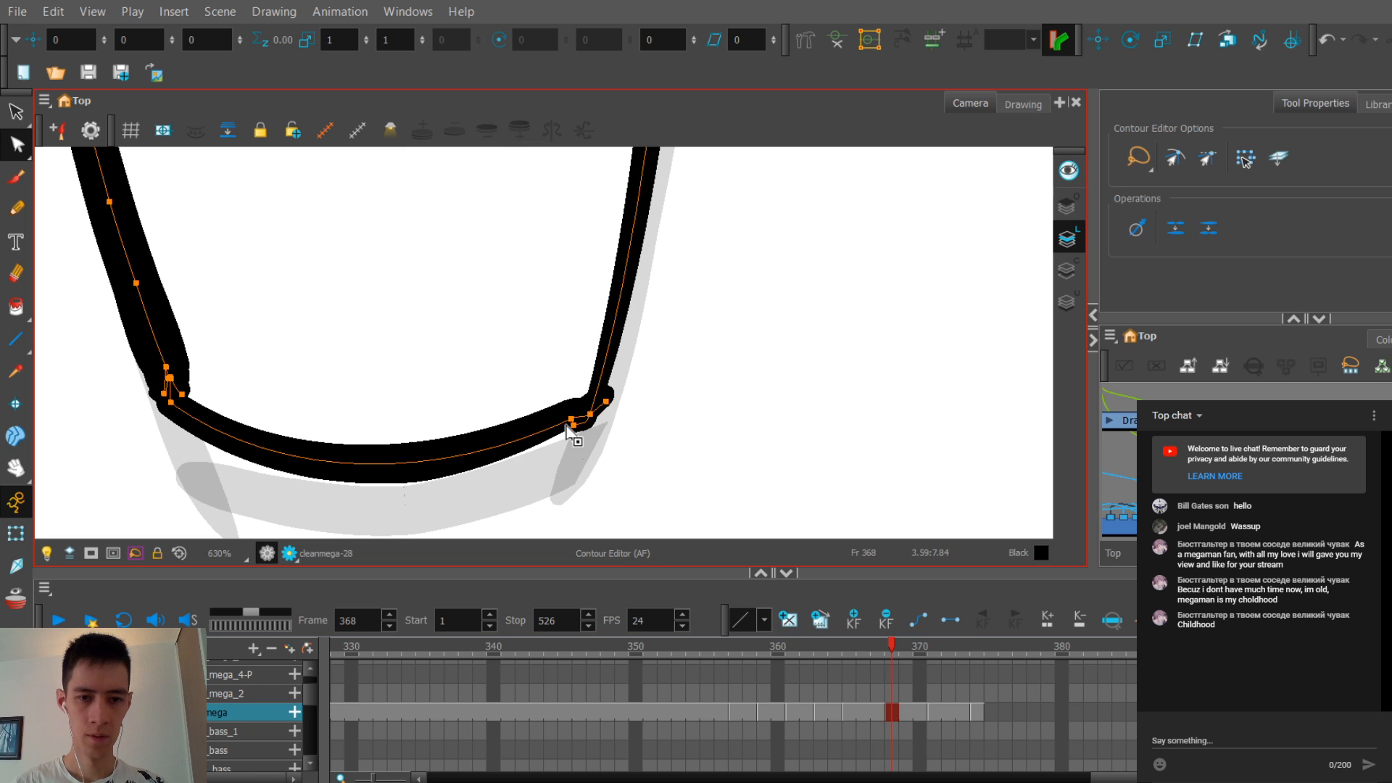
{"action": "key", "text": "ctrl+z"}
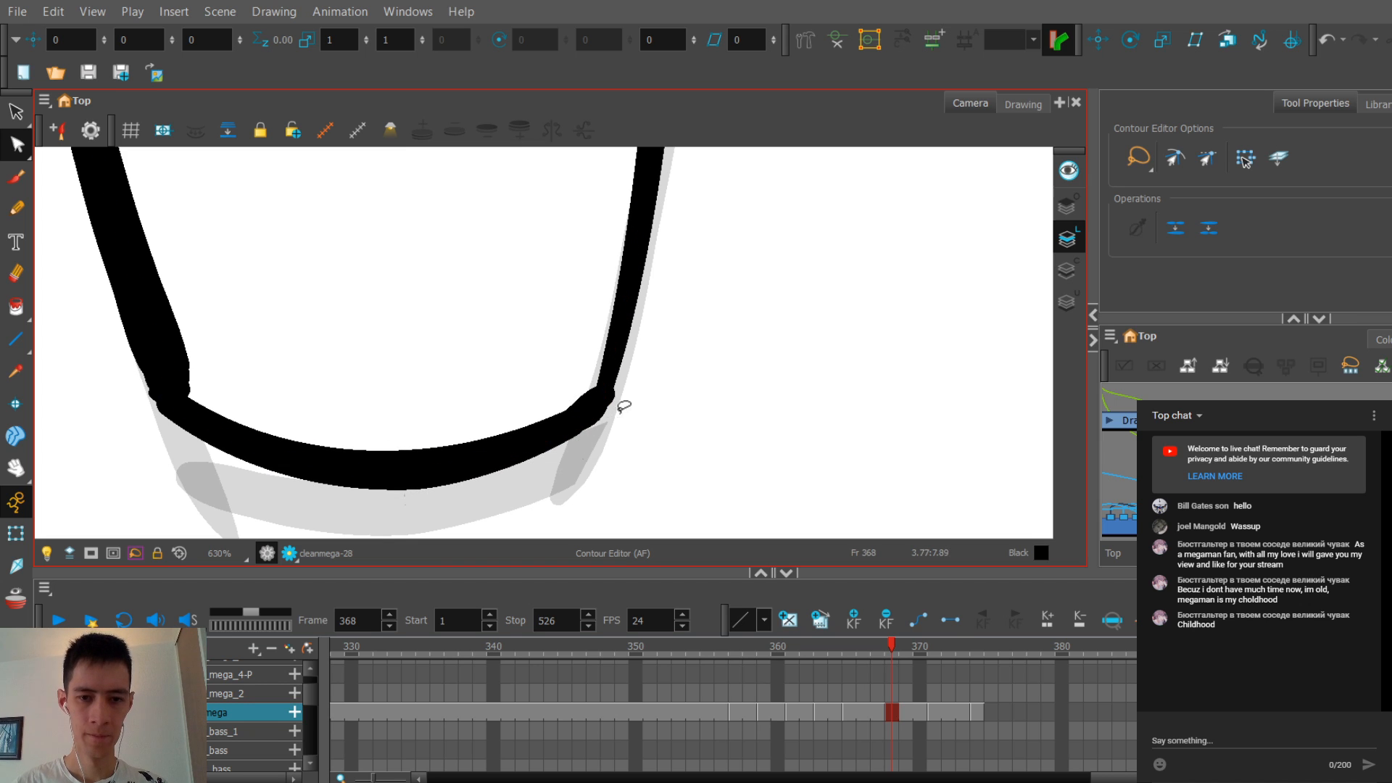
{"action": "left_click_drag", "start_coordinate": [607, 401], "coordinate": [656, 420]}
{"action": "key", "text": "ctrl+z"}
{"action": "key", "text": "ctrl+z"}
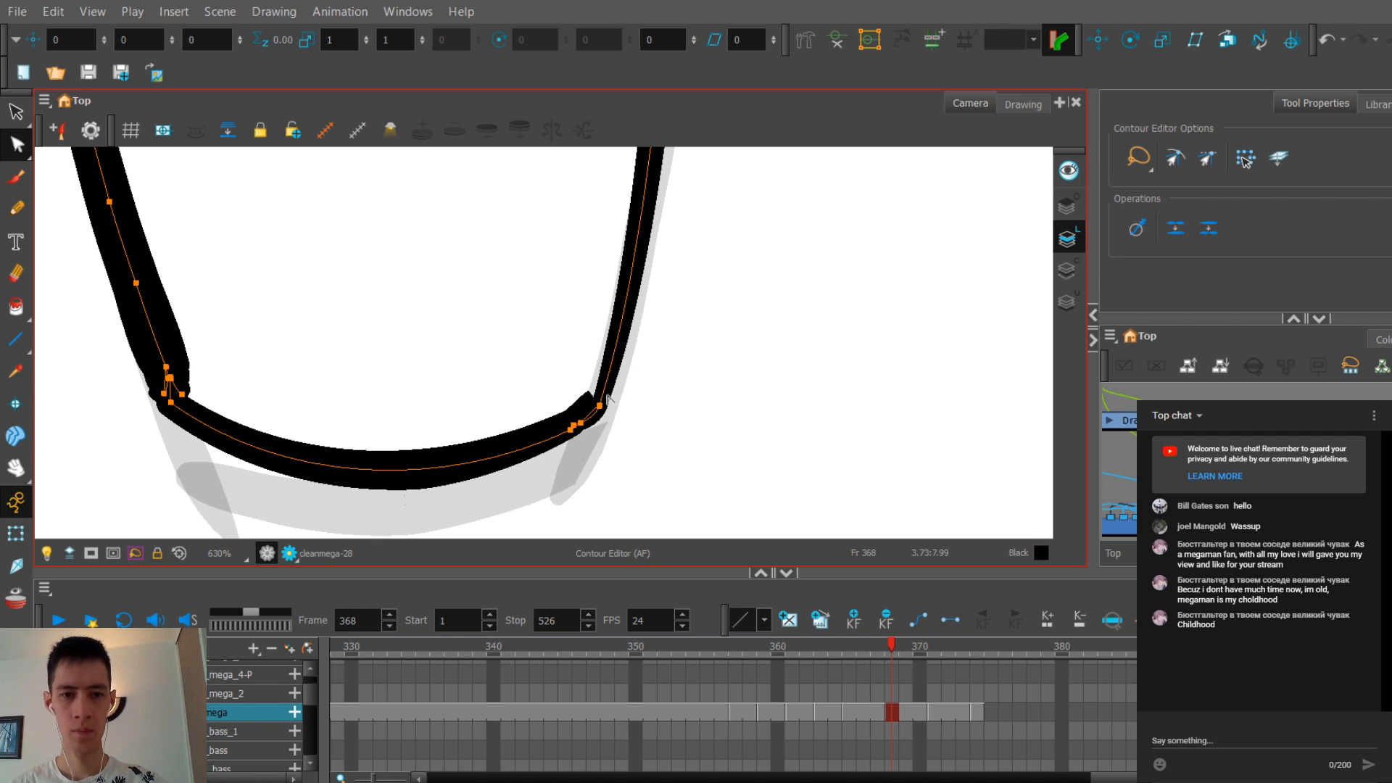
{"action": "key", "text": "Escape"}
{"action": "key", "text": "alt+e"}
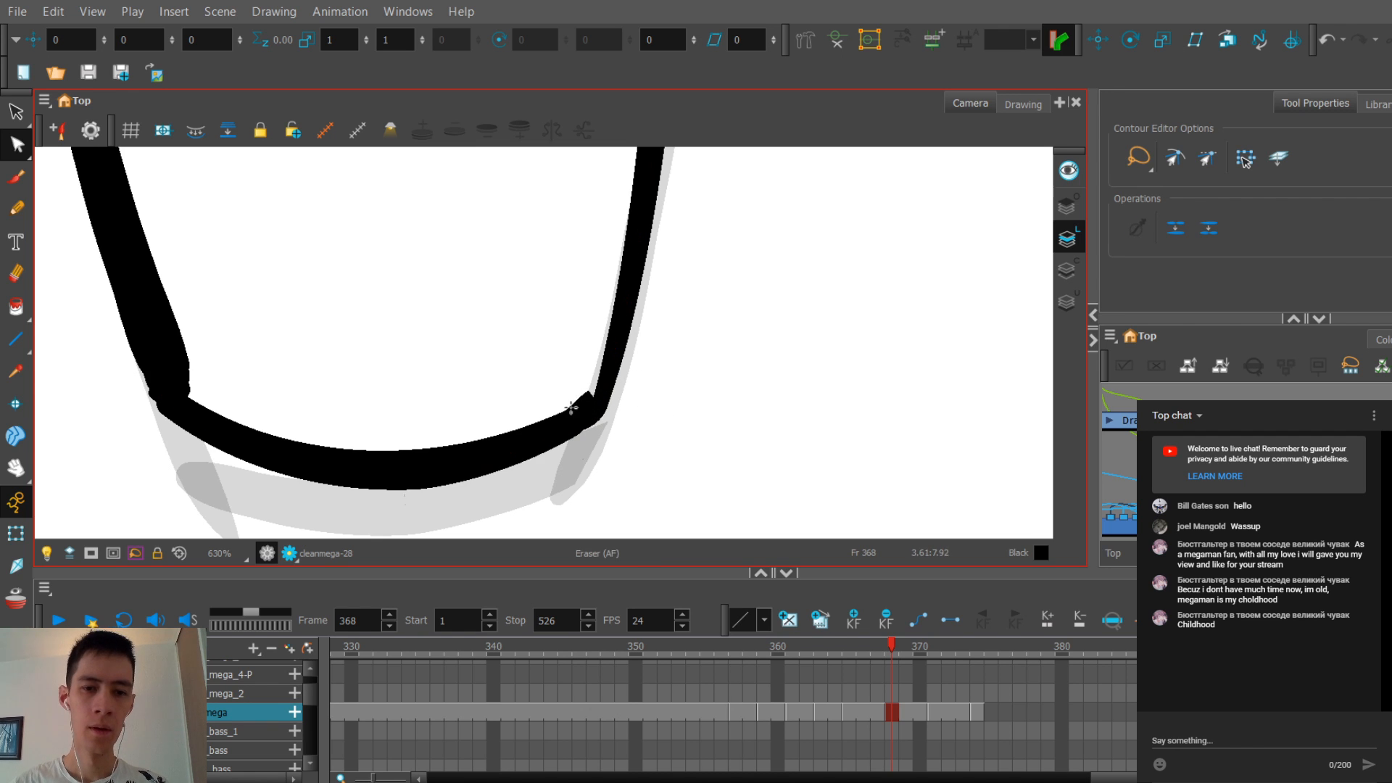
{"action": "key", "text": "alt+q"}
{"action": "key", "text": "alt+e"}
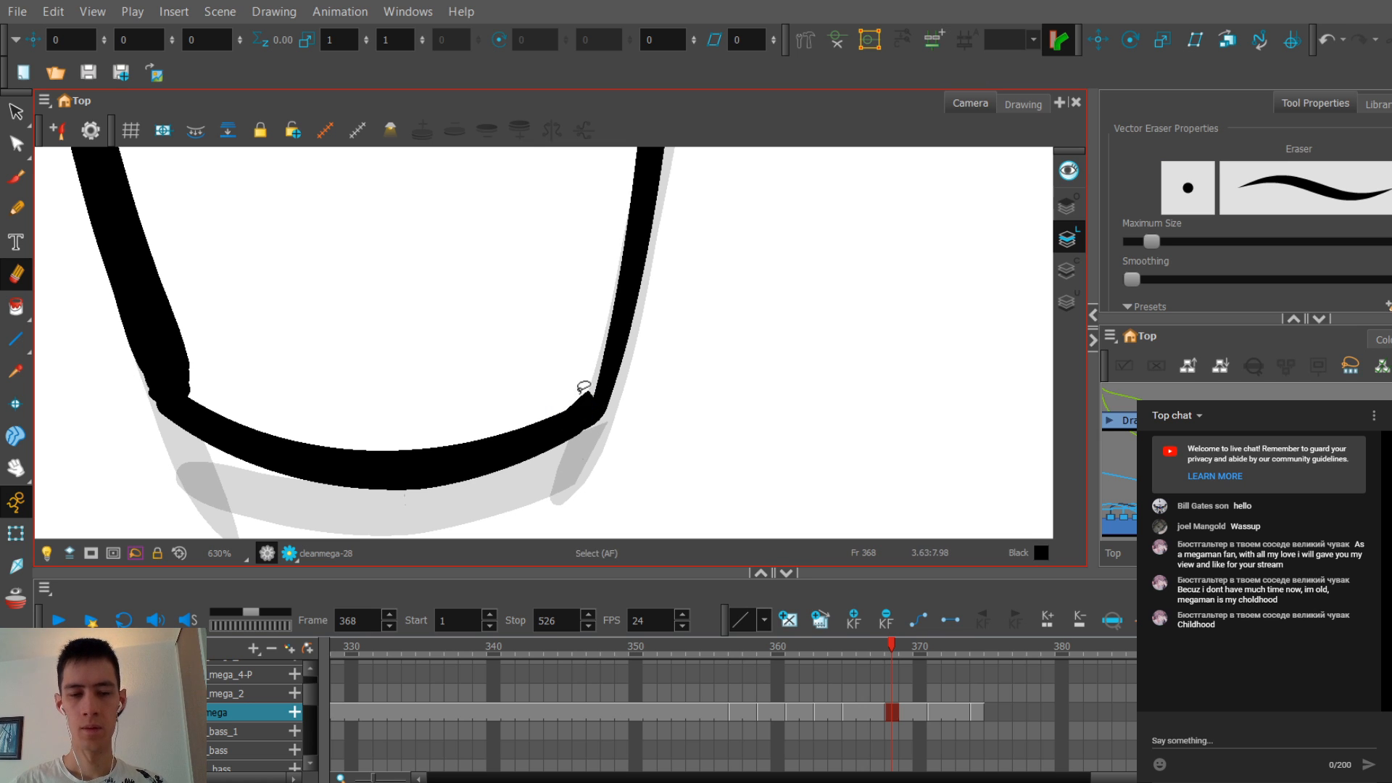
{"action": "key", "text": "alt+q"}
{"action": "scroll", "coordinate": [580, 432], "scroll_direction": "up", "scroll_amount": 2}
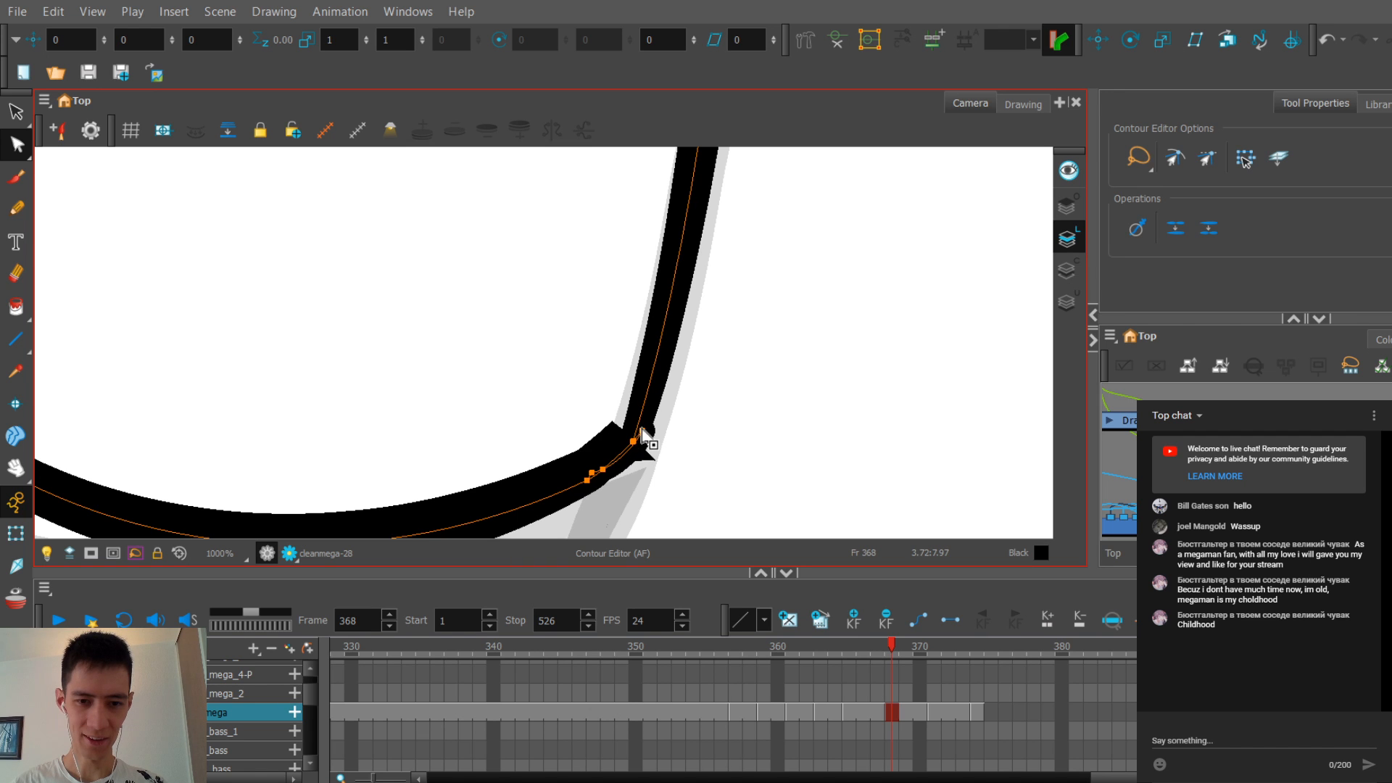
Step: Even out the bottom line's thickness at the crest's right corner with the Pencil Editor and check the crest on frame 365
{"action": "key", "text": "alt+shift+q"}
{"action": "scroll", "coordinate": [619, 434], "scroll_direction": "up", "scroll_amount": 1}
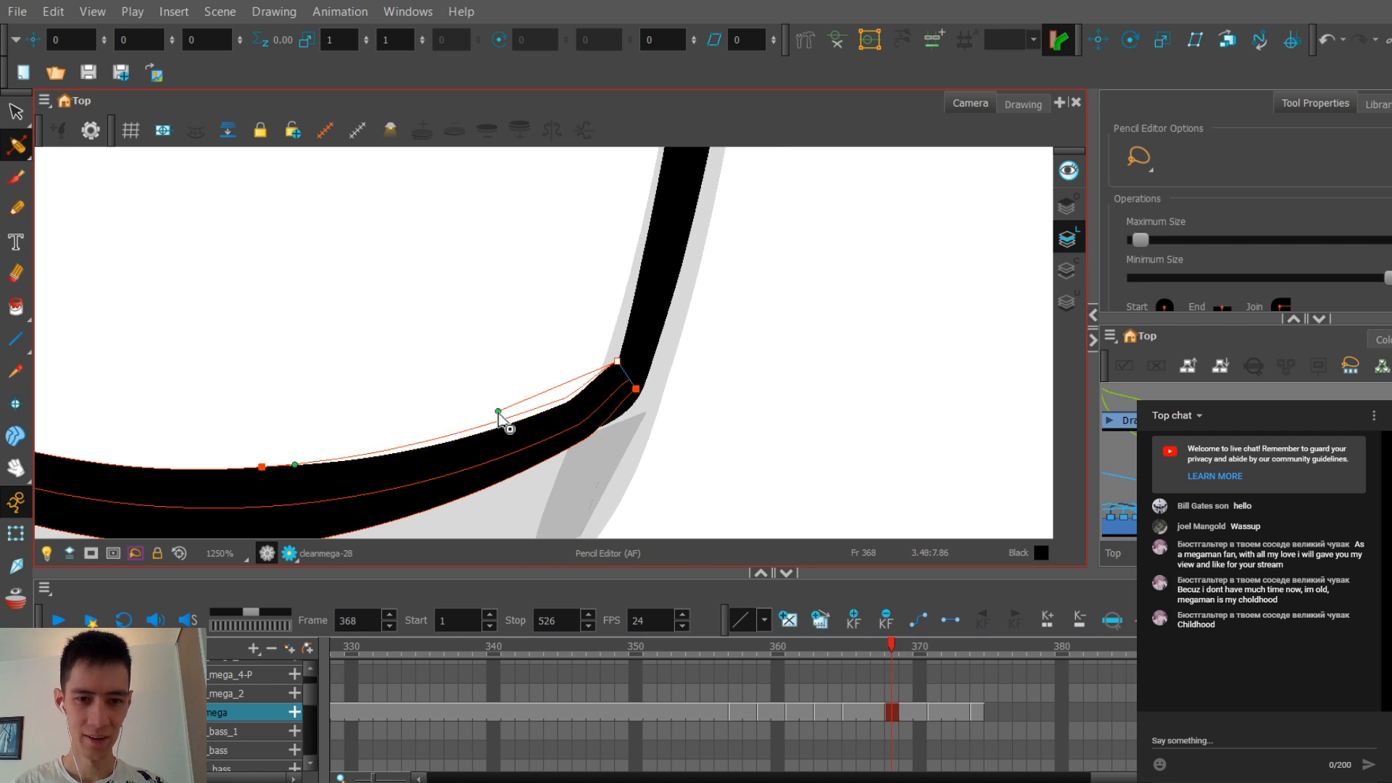
{"action": "scroll", "coordinate": [507, 362], "scroll_direction": "down", "scroll_amount": 4}
{"action": "scroll", "coordinate": [520, 257], "scroll_direction": "down", "scroll_amount": 8}
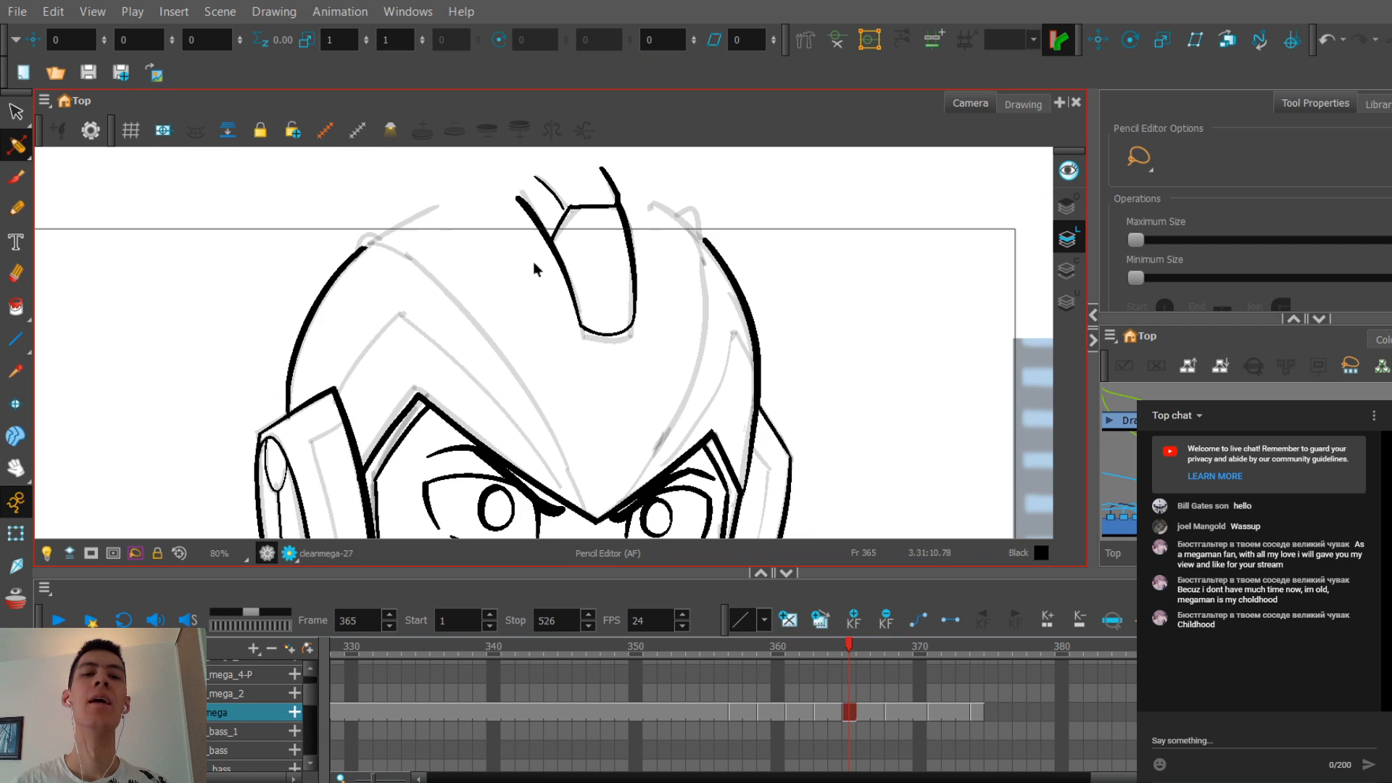
Step: Switch to the Select tool and flip through frames 361 to 368 to compare the helmet crest's position between drawings
{"action": "key", "text": "alt+s"}
{"action": "scroll", "coordinate": [503, 290], "scroll_direction": "up", "scroll_amount": 2}
{"action": "mouse_move", "coordinate": [464, 305]}
{"action": "left_mouse_down"}
{"action": "mouse_move", "coordinate": [497, 407]}
{"action": "mouse_move", "coordinate": [494, 370]}
{"action": "left_mouse_up"}
{"action": "scroll", "coordinate": [494, 370], "scroll_direction": "down", "scroll_amount": 3}
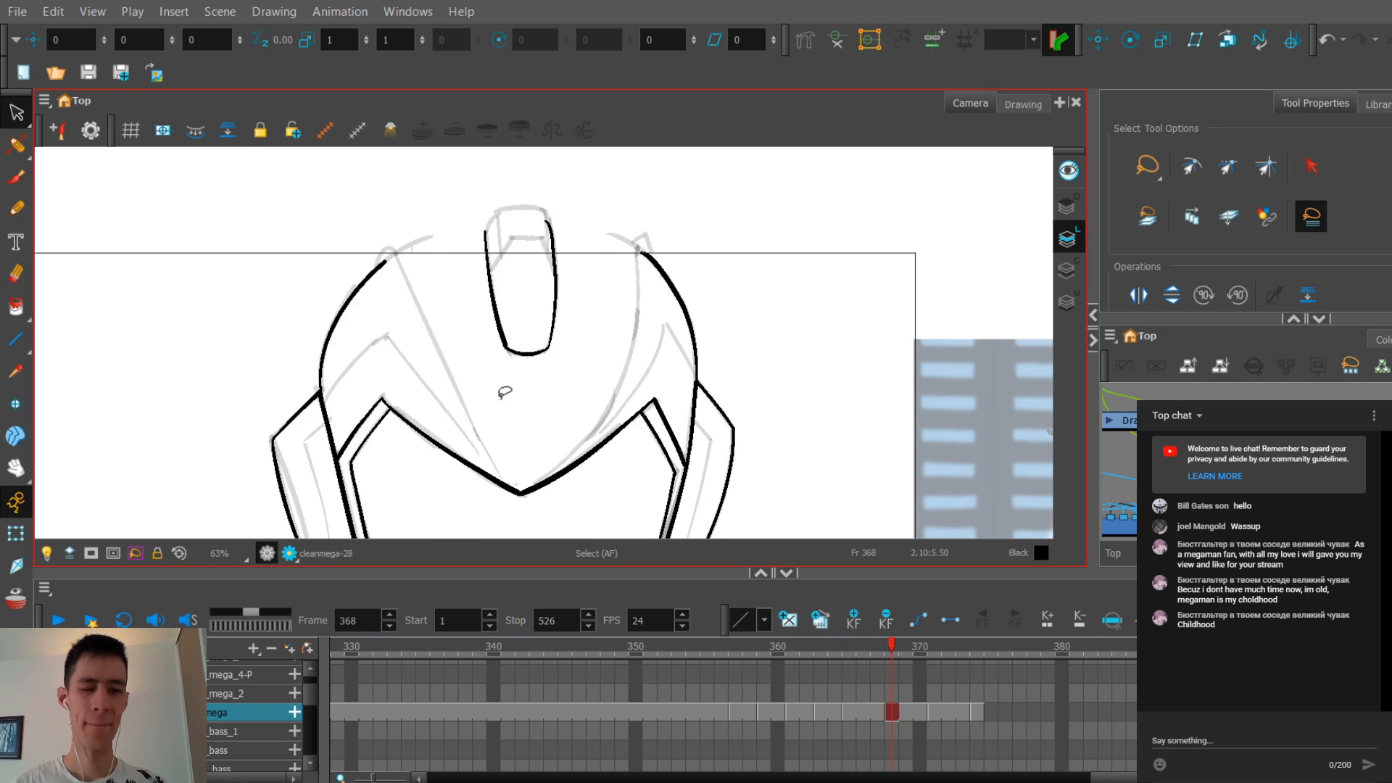
{"action": "key", "text": "comma"}
{"action": "key", "text": "comma"}
{"action": "key", "text": "comma"}
{"action": "key", "text": "comma"}
{"action": "key", "text": "comma"}
{"action": "scroll", "coordinate": [497, 403], "scroll_direction": "down", "scroll_amount": 2}
{"action": "key", "text": "period"}
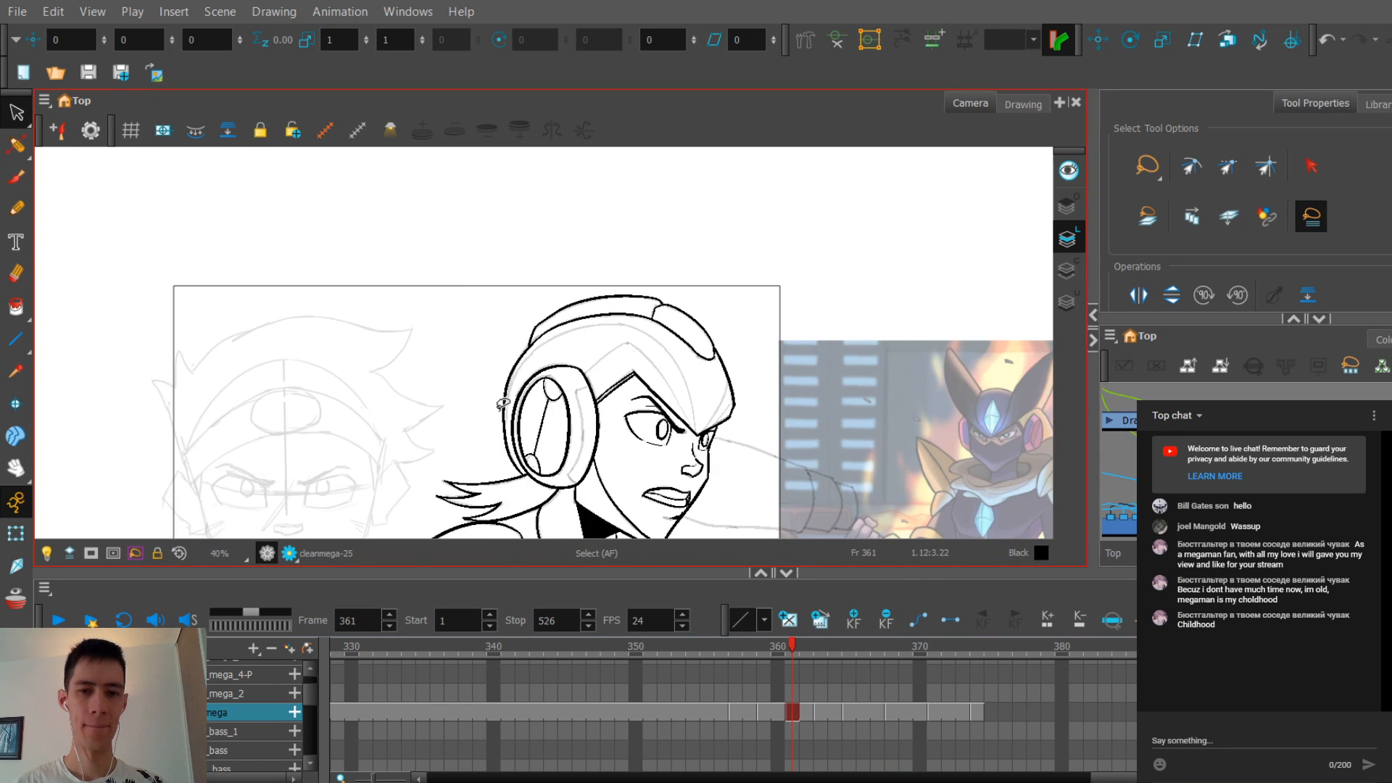
{"action": "key", "text": "period"}
{"action": "scroll", "coordinate": [511, 326], "scroll_direction": "up", "scroll_amount": 1}
{"action": "key", "text": "comma"}
{"action": "key", "text": "comma"}
{"action": "key", "text": "comma"}
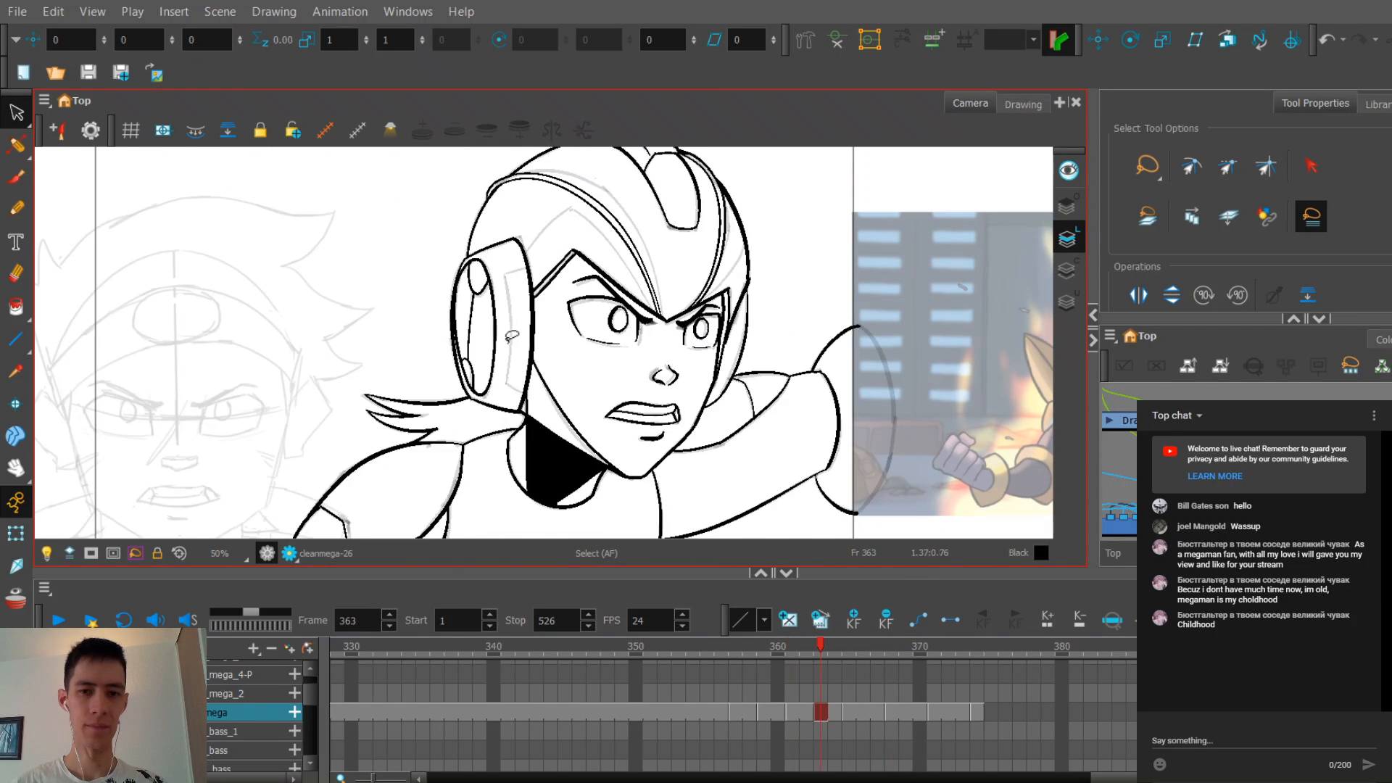
{"action": "key", "text": "period"}
{"action": "key", "text": "period"}
{"action": "key", "text": "period"}
{"action": "key", "text": "period"}
{"action": "key", "text": "period"}
{"action": "key", "text": "comma"}
{"action": "key", "text": "comma"}
{"action": "key", "text": "comma"}
{"action": "scroll", "coordinate": [579, 268], "scroll_direction": "up", "scroll_amount": 2}
{"action": "key", "text": "comma"}
{"action": "key", "text": "comma"}
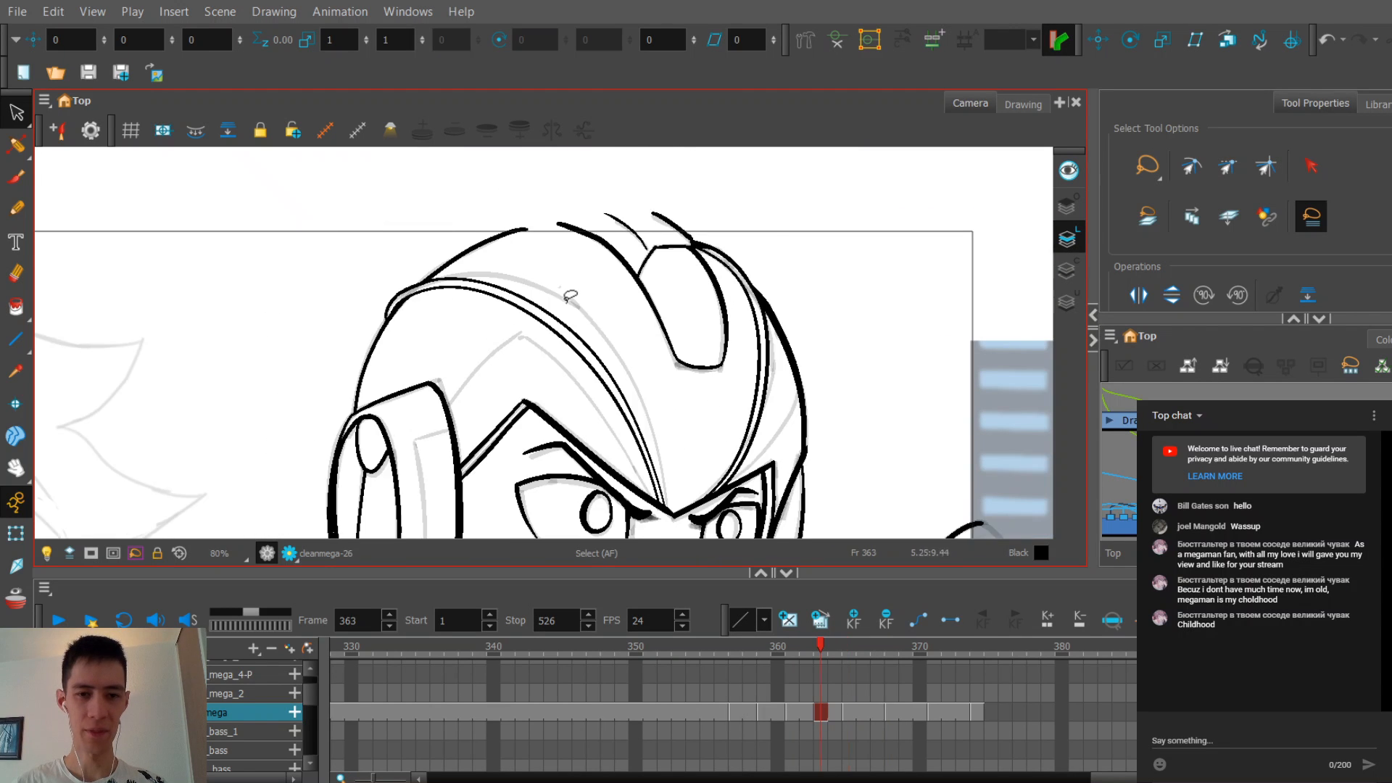
{"action": "key", "text": "period"}
{"action": "key", "text": "period"}
{"action": "key", "text": "period"}
{"action": "key", "text": "period"}
{"action": "key", "text": "period"}
{"action": "key", "text": "comma"}
{"action": "key", "text": "comma"}
{"action": "key", "text": "comma"}
{"action": "key", "text": "comma"}
{"action": "key", "text": "comma"}
{"action": "key", "text": "period"}
{"action": "key", "text": "period"}
{"action": "key", "text": "period"}
{"action": "key", "text": "period"}
{"action": "key", "text": "period"}
{"action": "key", "text": "comma"}
{"action": "key", "text": "comma"}
{"action": "key", "text": "comma"}
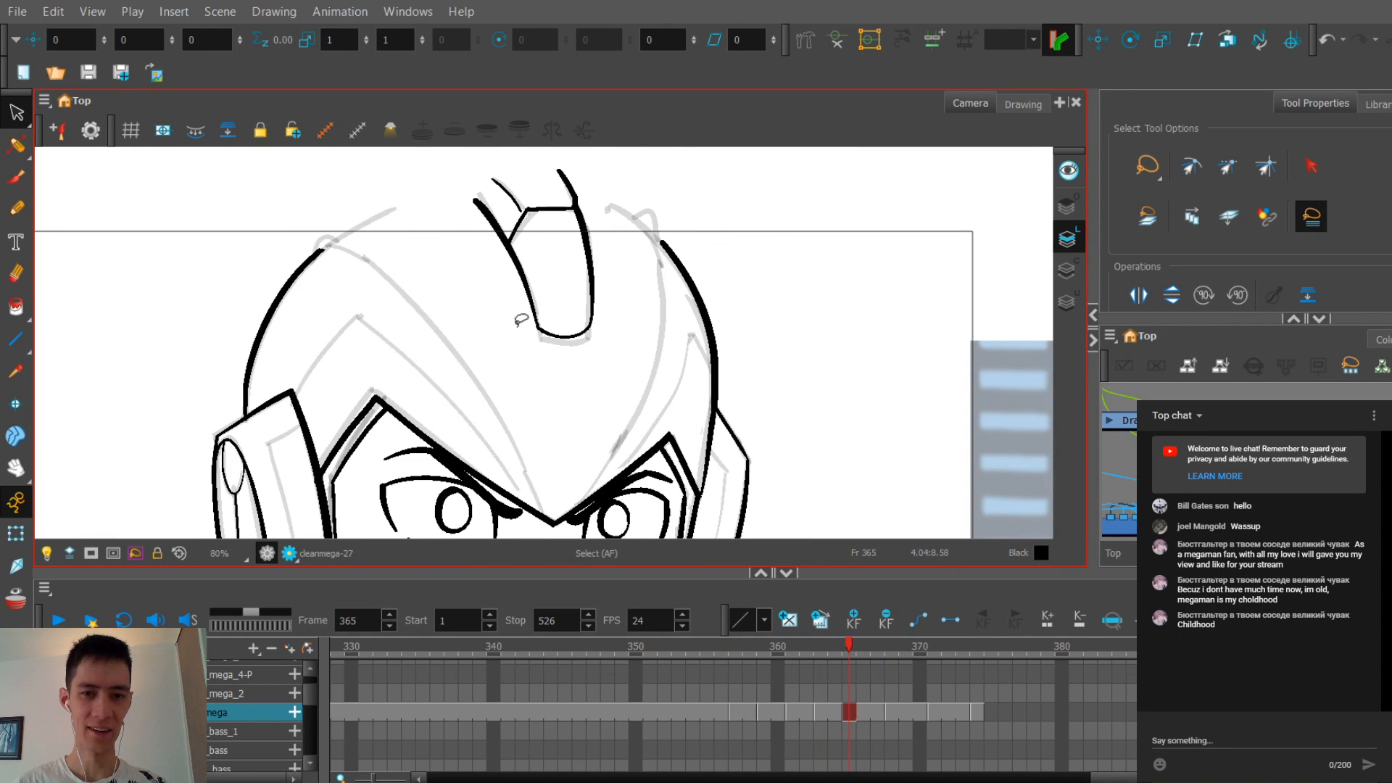
Step: Select the helmet's central crest on frame 365 and shift it slightly down over the rough sketch
{"action": "mouse_move", "coordinate": [507, 341]}
{"action": "left_mouse_down"}
{"action": "mouse_move", "coordinate": [613, 217]}
{"action": "mouse_move", "coordinate": [533, 199]}
{"action": "left_mouse_up"}
{"action": "scroll", "coordinate": [539, 232], "scroll_direction": "up", "scroll_amount": 1}
{"action": "key", "text": "ctrl+z"}
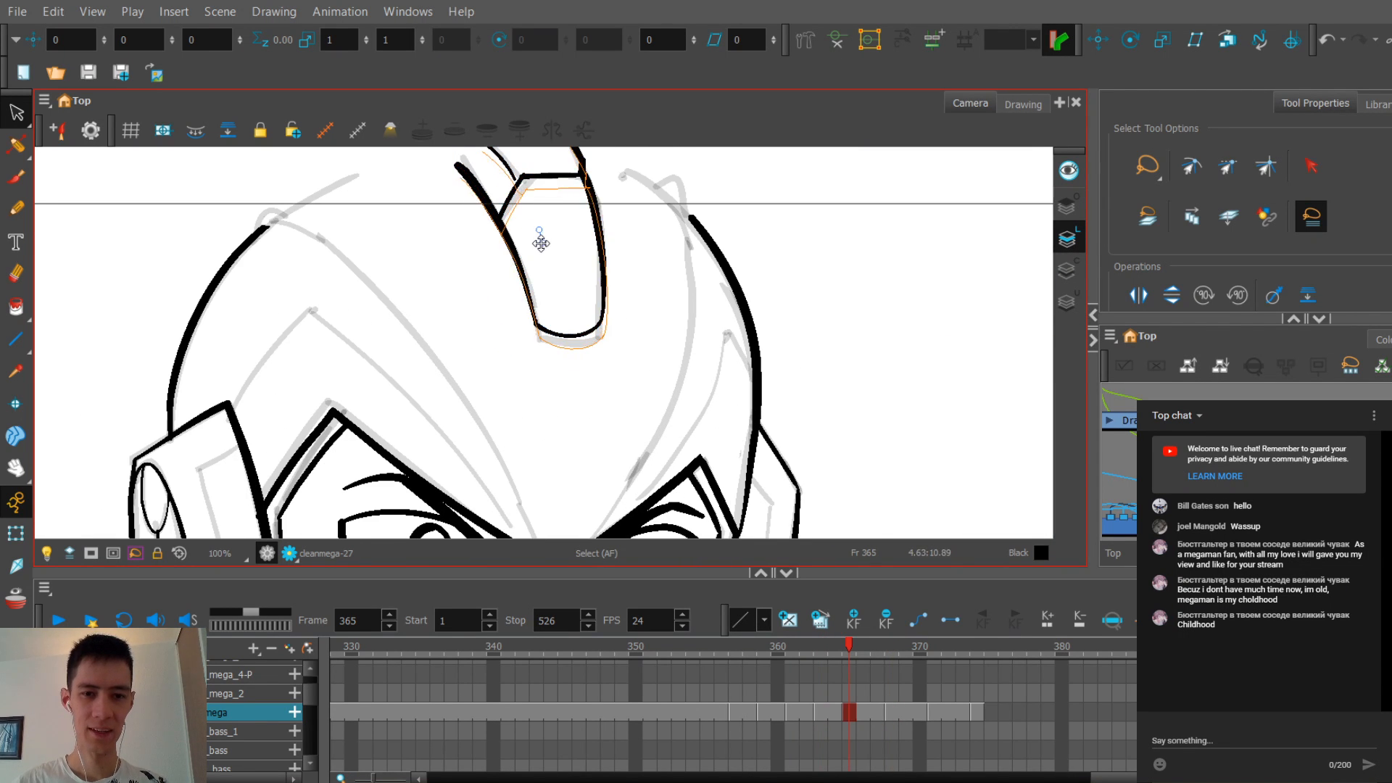
{"action": "key", "text": "ctrl+shift+z"}
{"action": "key", "text": "ctrl+z"}
{"action": "left_click_drag", "start_coordinate": [542, 240], "coordinate": [541, 245]}
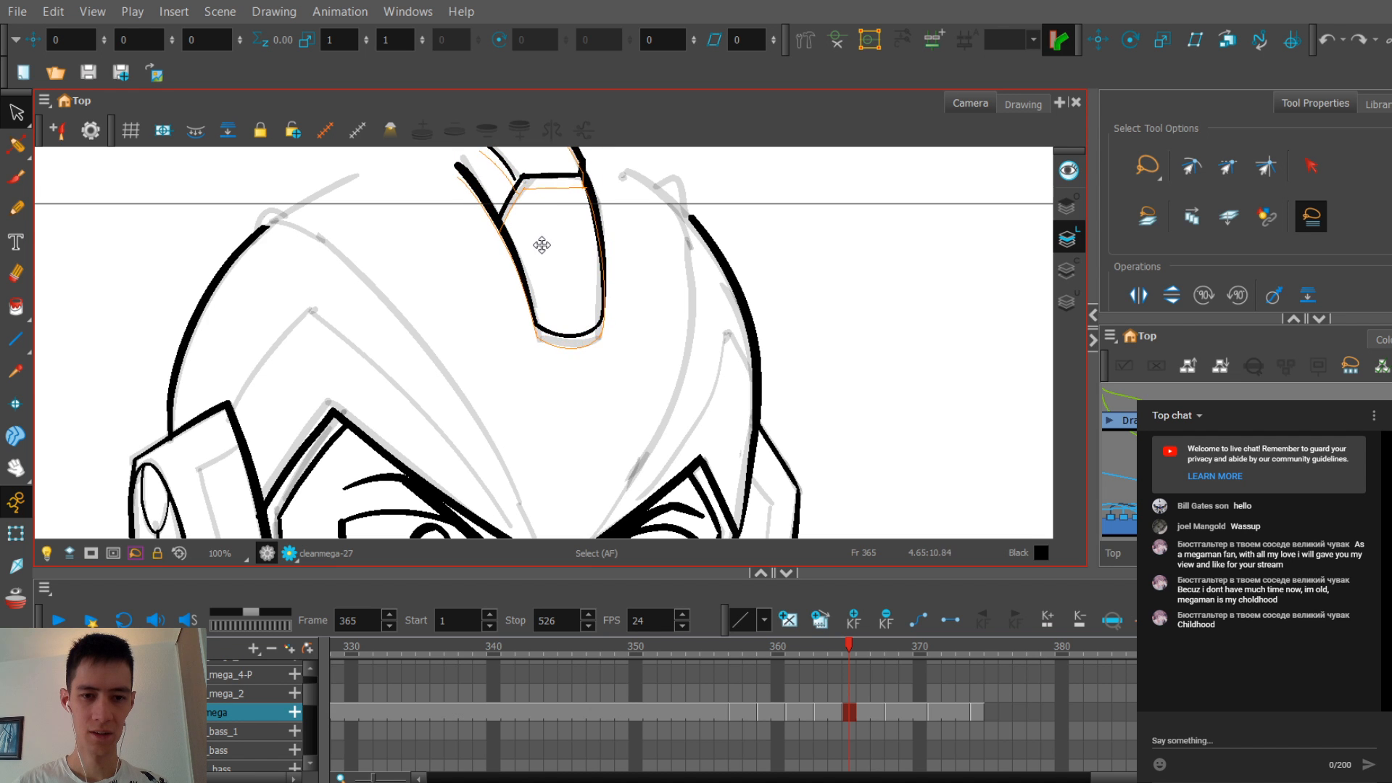
Step: Flip between frames 361, 363, 365 and 368 to examine the crest's motion after the shift
{"action": "key", "text": "period"}
{"action": "key", "text": "period"}
{"action": "key", "text": "period"}
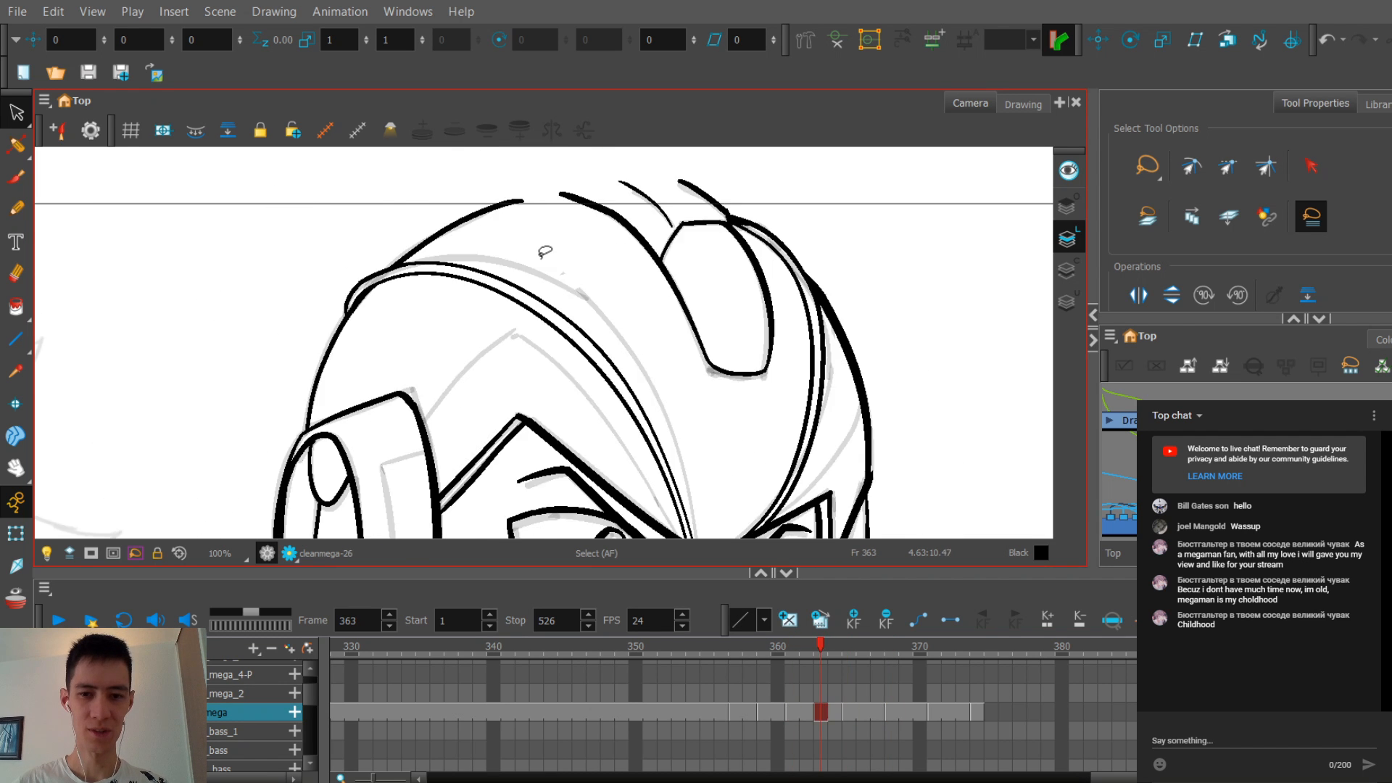
{"action": "key", "text": "comma"}
{"action": "key", "text": "comma"}
{"action": "key", "text": "comma"}
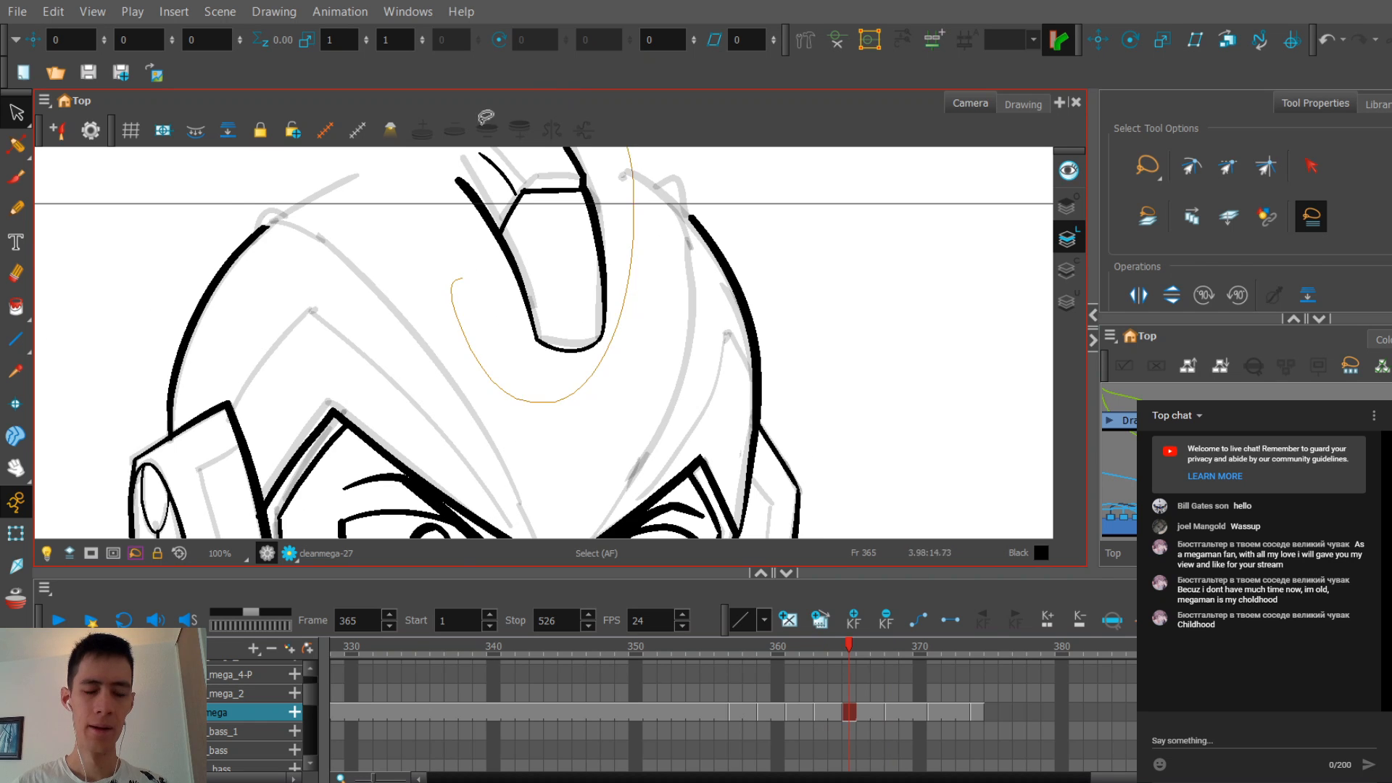
{"action": "key", "text": "f"}
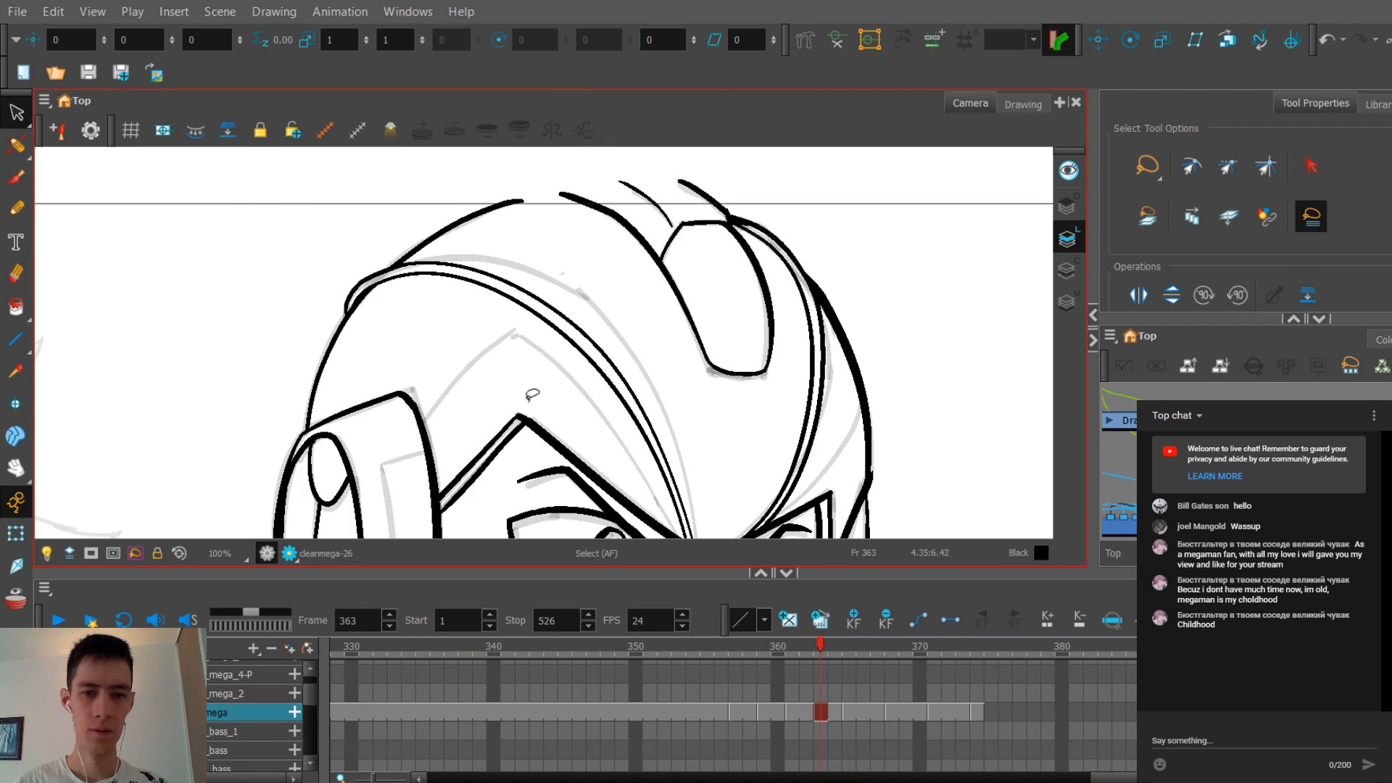
{"action": "key", "text": "g"}
{"action": "key", "text": "g"}
{"action": "key", "text": "f"}
{"action": "key", "text": "f"}
{"action": "key", "text": "f"}
{"action": "key", "text": "1"}
{"action": "key", "text": "1"}
{"action": "key", "text": "space"}
{"action": "left_click_drag", "start_coordinate": [514, 395], "coordinate": [566, 291]}
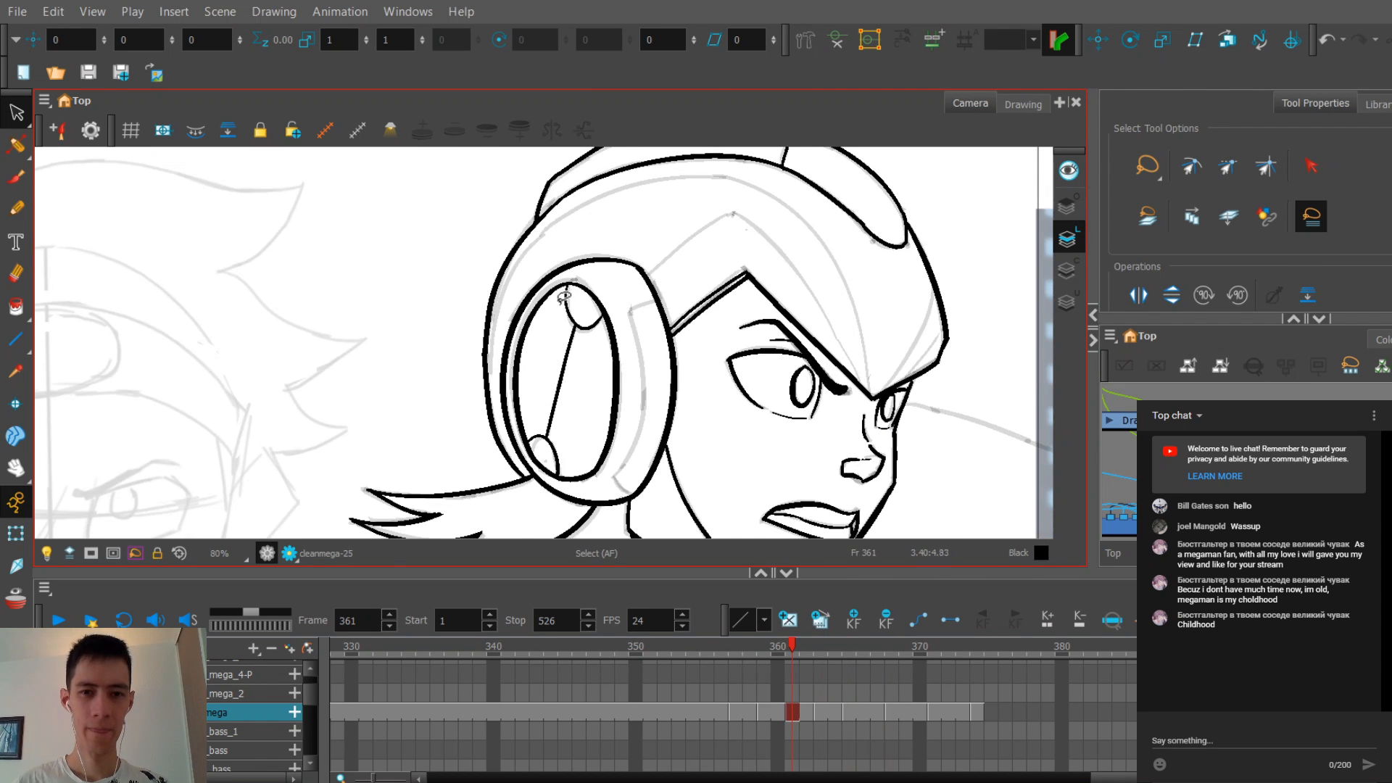
{"action": "key", "text": "g"}
{"action": "key", "text": "g"}
{"action": "key", "text": "g"}
{"action": "key", "text": "f"}
{"action": "key", "text": "f"}
{"action": "key", "text": "f"}
{"action": "key", "text": "g"}
{"action": "key", "text": "g"}
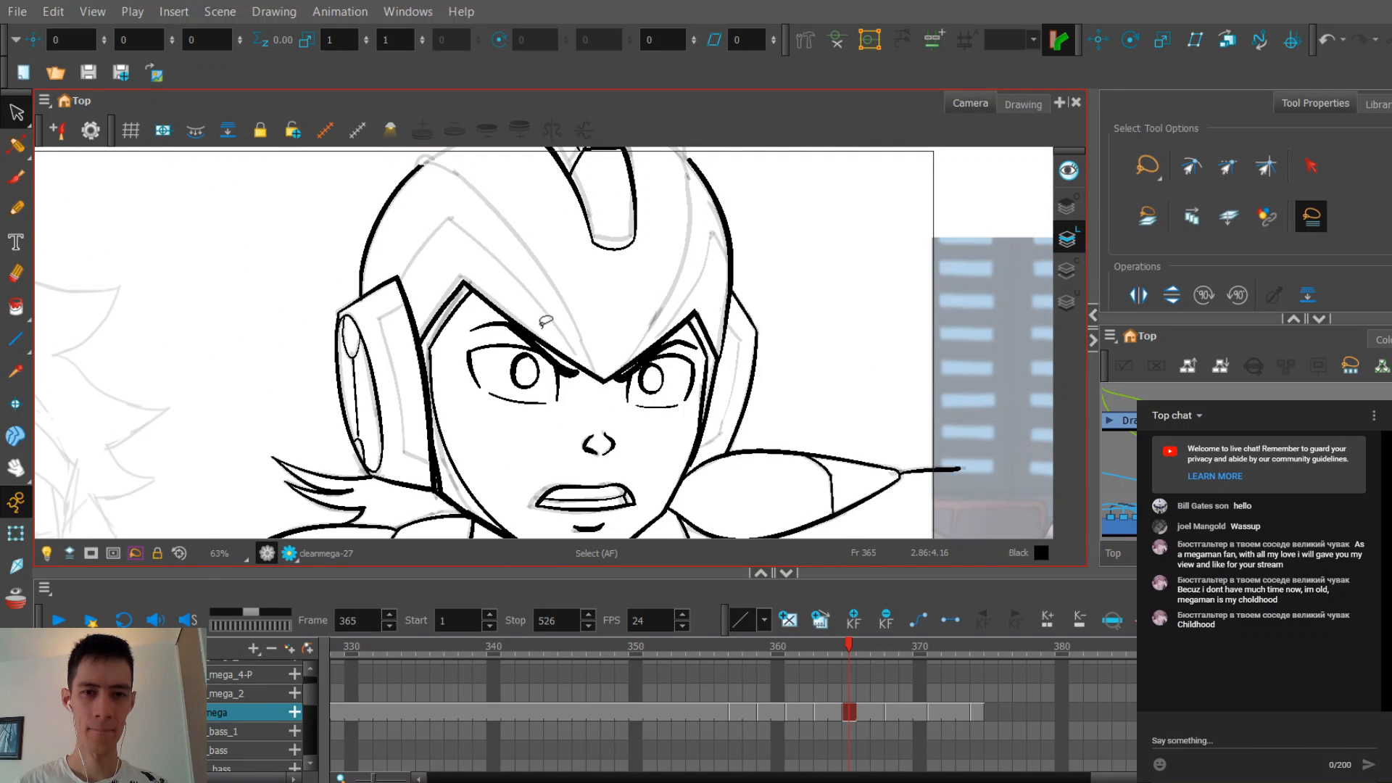
{"action": "key", "text": "f"}
{"action": "key", "text": "g"}
{"action": "key", "text": "g"}
{"action": "key", "text": "f"}
{"action": "key", "text": "g"}
{"action": "scroll", "coordinate": [557, 308], "scroll_direction": "down", "scroll_amount": 2}
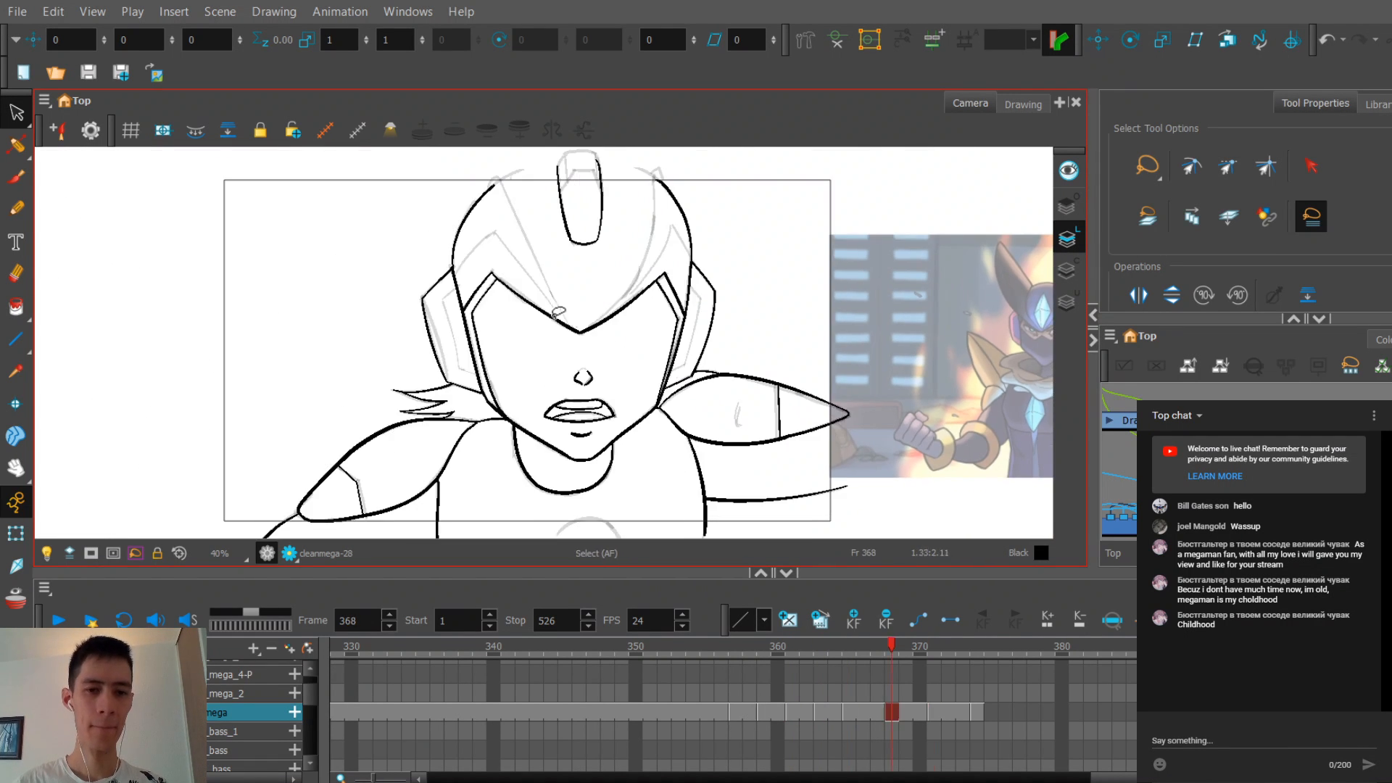
{"action": "scroll", "coordinate": [540, 332], "scroll_direction": "up", "scroll_amount": 1}
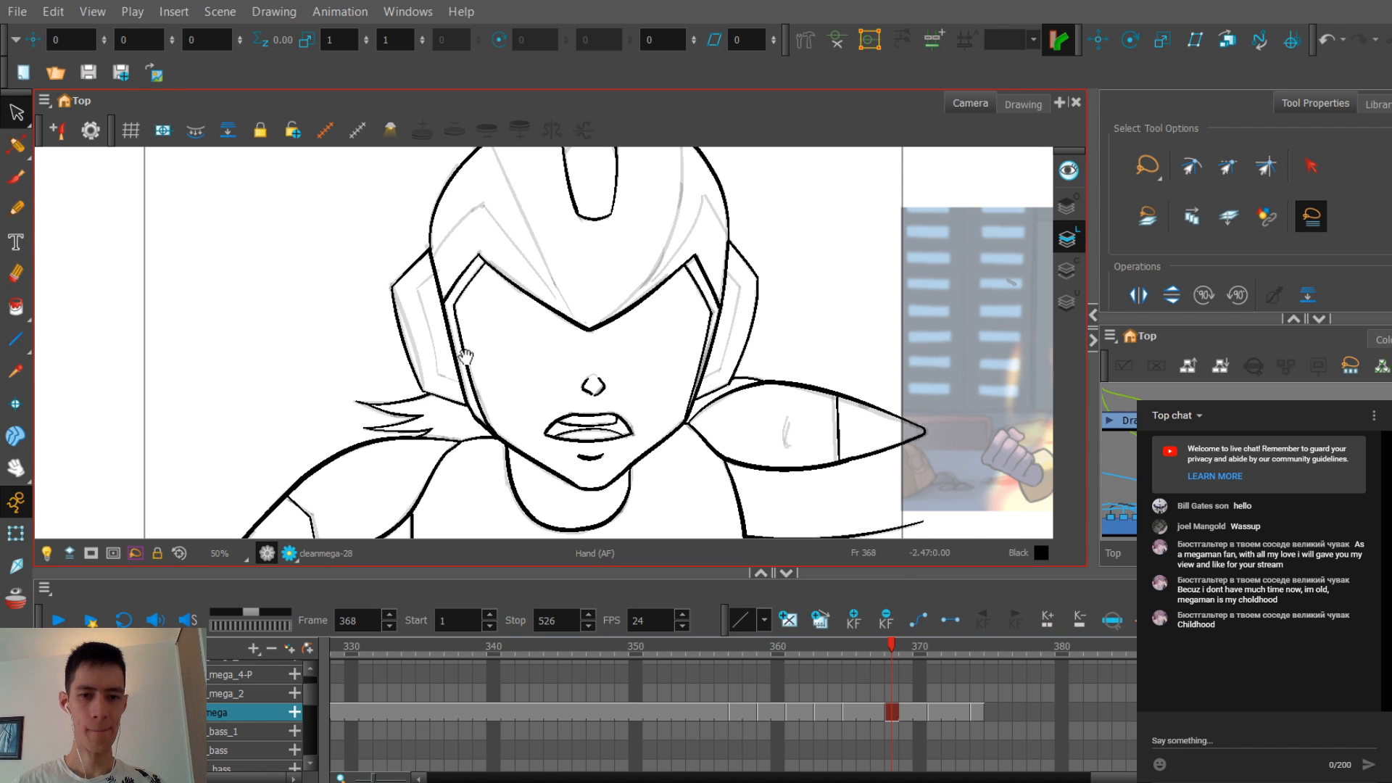
Step: Pick the Pencil tool and flip between frames 363, 365, 368 and 371 to study the face and eyes
{"action": "key", "text": "comma"}
{"action": "key", "text": "comma"}
{"action": "key", "text": "comma"}
{"action": "key", "text": "period"}
{"action": "key", "text": "period"}
{"action": "key", "text": "period"}
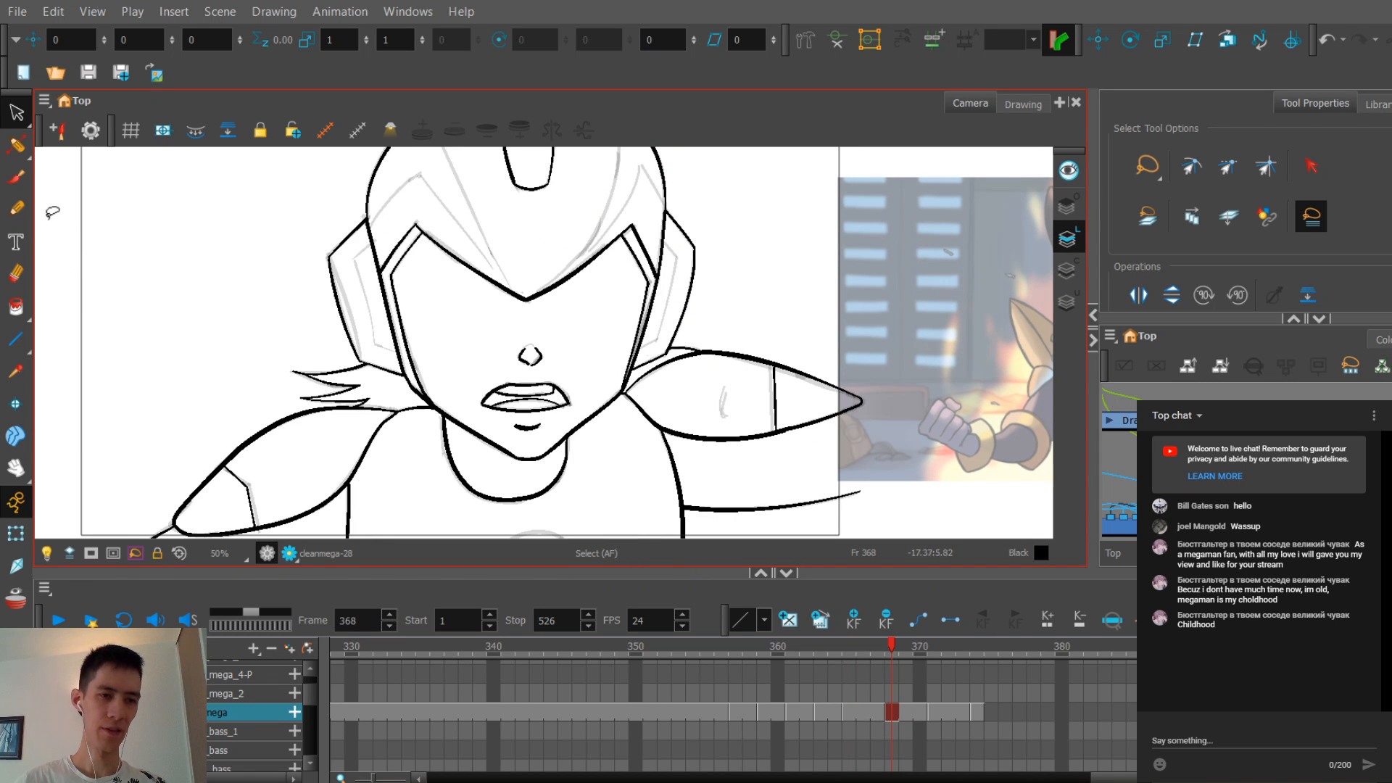
{"action": "left_click", "coordinate": [16, 208]}
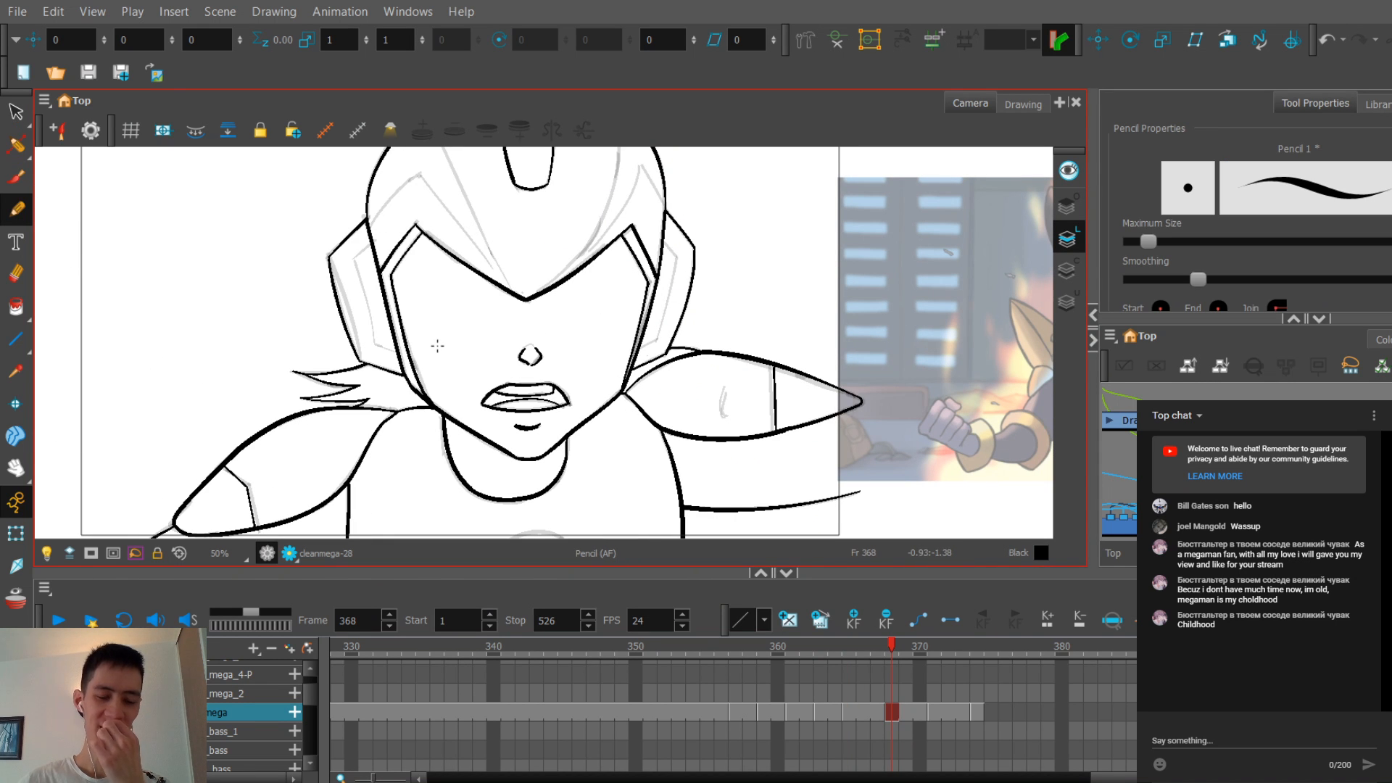
{"action": "key", "text": "comma"}
{"action": "key", "text": "comma"}
{"action": "key", "text": "comma"}
{"action": "key", "text": "comma"}
{"action": "key", "text": "comma"}
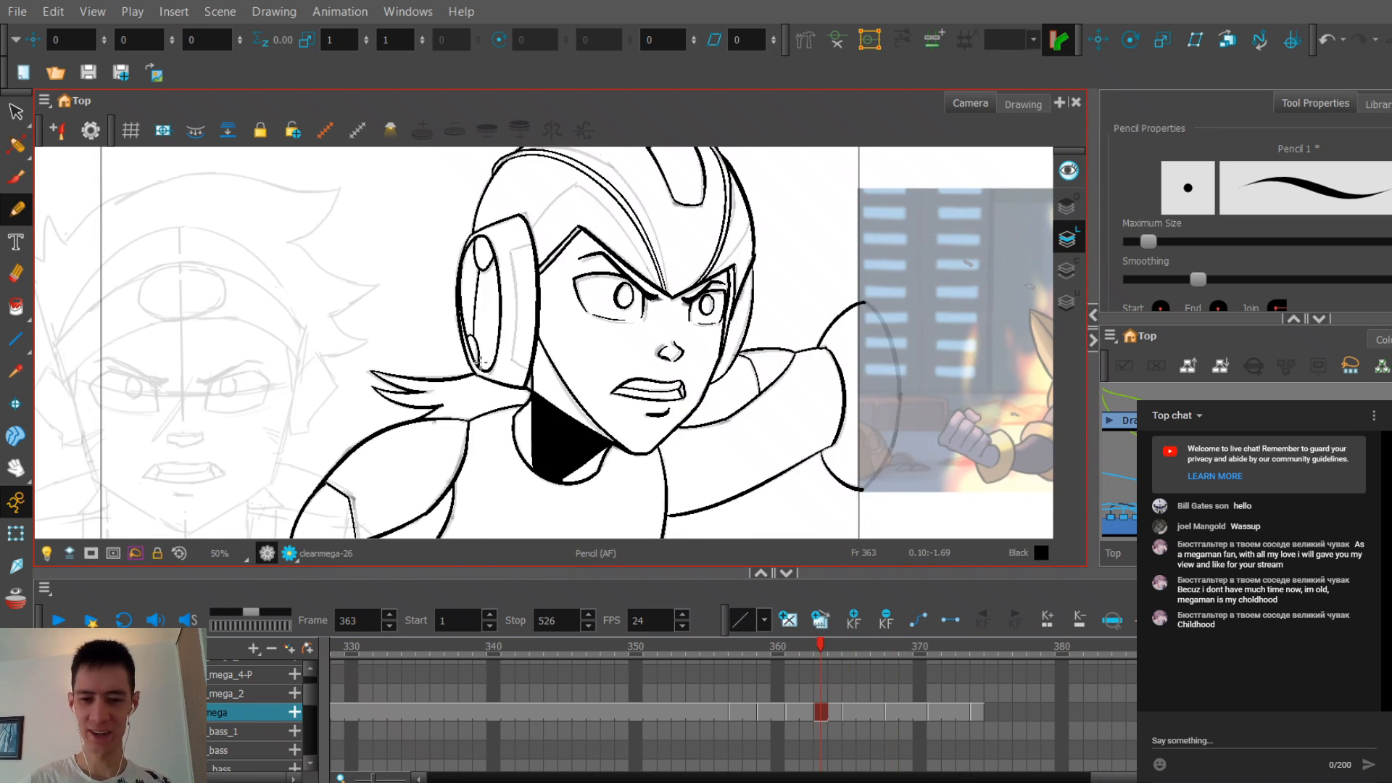
{"action": "key", "text": "period"}
{"action": "key", "text": "period"}
{"action": "scroll", "coordinate": [485, 368], "scroll_direction": "up", "scroll_amount": 3}
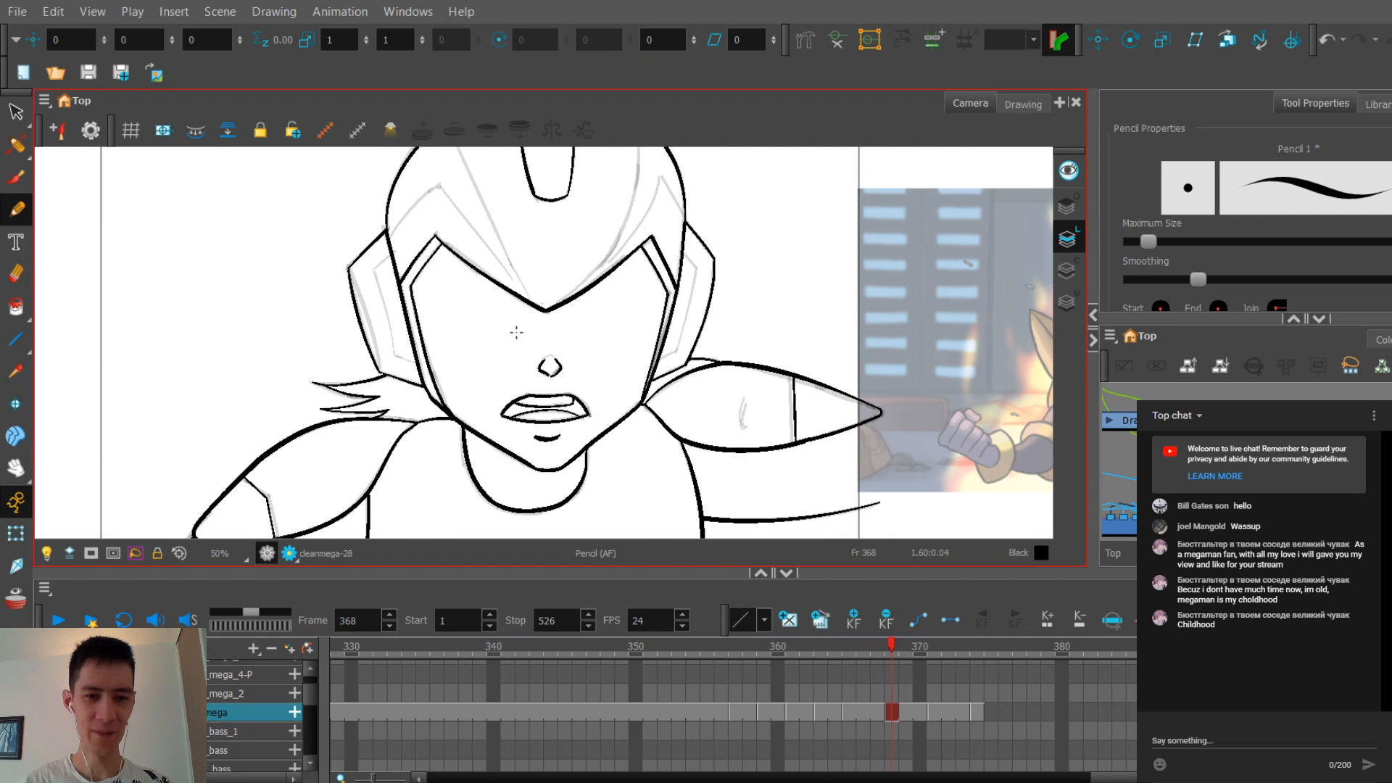
{"action": "scroll", "coordinate": [489, 362], "scroll_direction": "down", "scroll_amount": 4}
{"action": "key", "text": "period"}
{"action": "key", "text": "period"}
{"action": "key", "text": "period"}
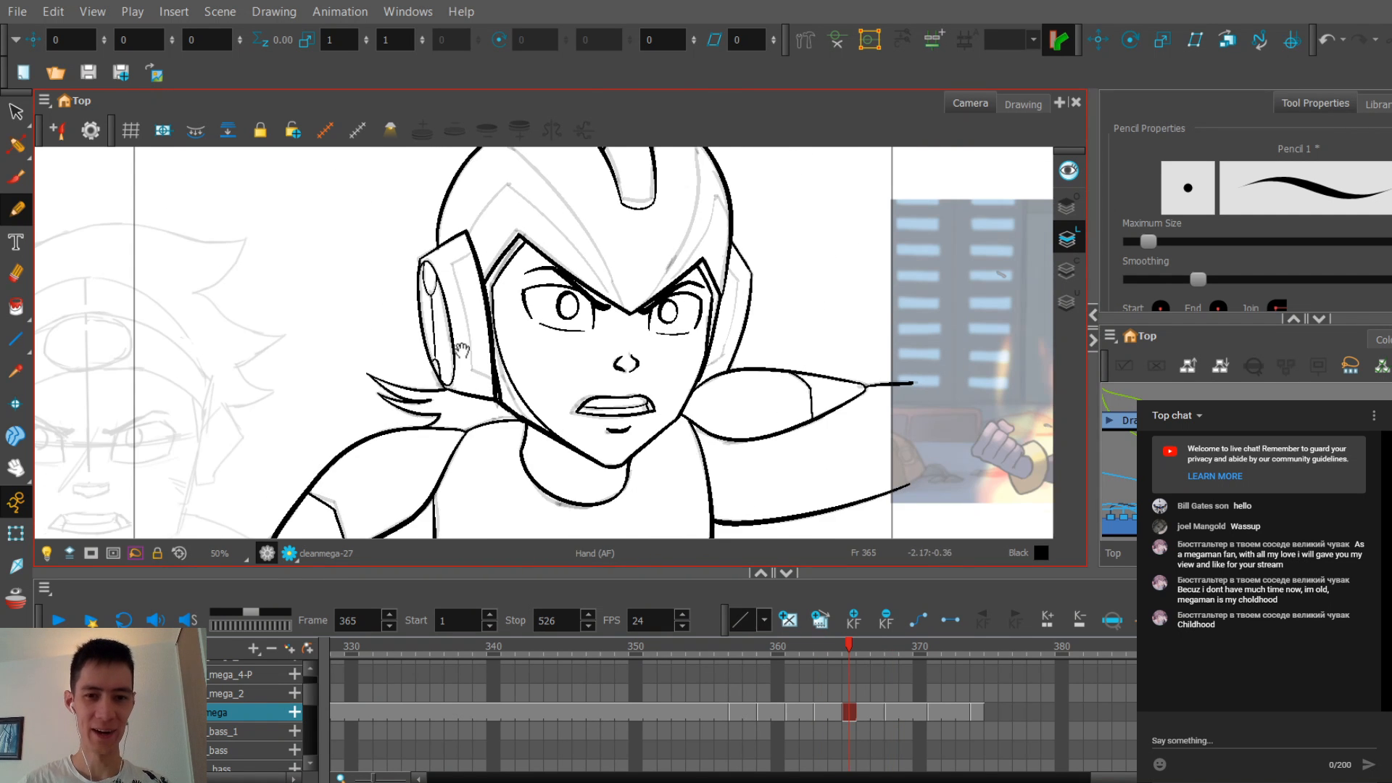
{"action": "key", "text": "space"}
{"action": "scroll", "coordinate": [502, 343], "scroll_direction": "up", "scroll_amount": 1}
{"action": "key", "text": "period"}
{"action": "key", "text": "period"}
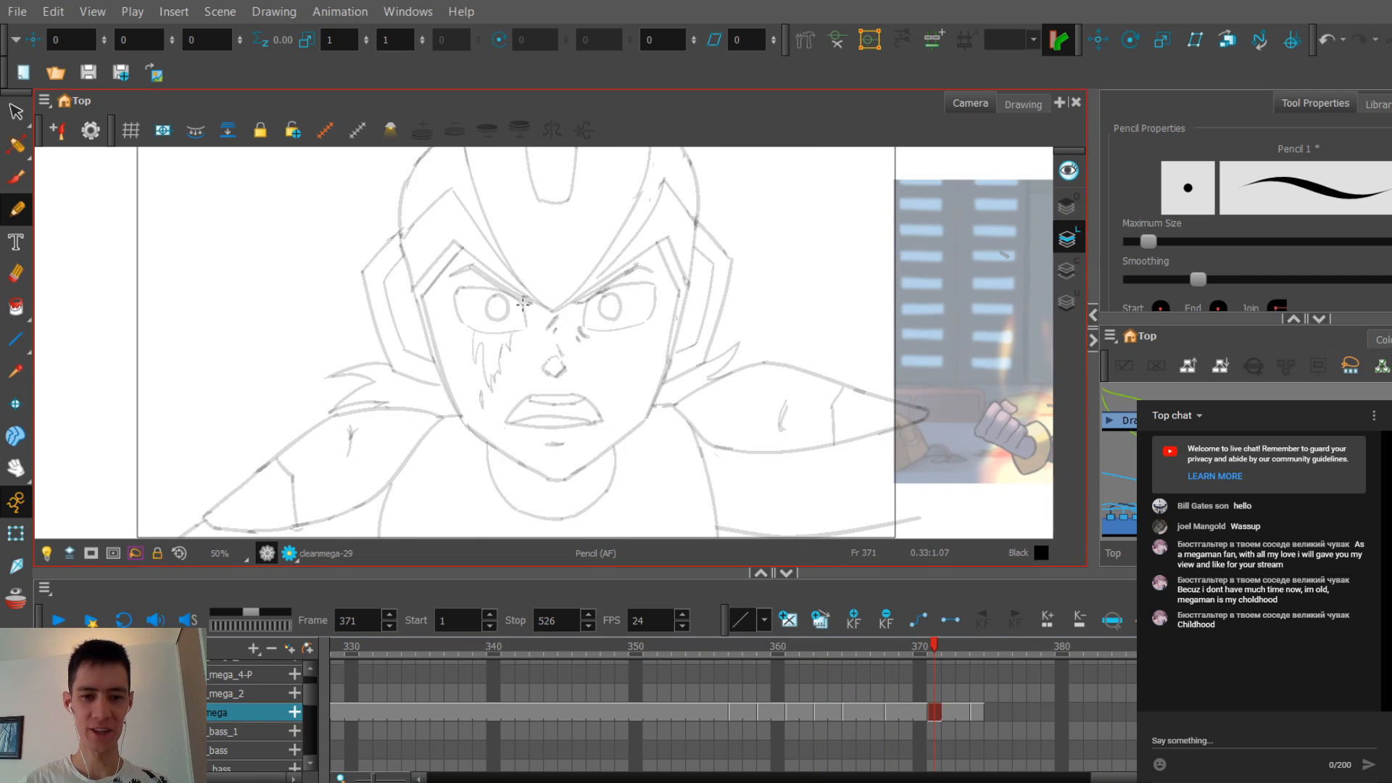
{"action": "key", "text": "comma"}
{"action": "key", "text": "comma"}
{"action": "key", "text": "period"}
{"action": "key", "text": "period"}
{"action": "key", "text": "comma"}
{"action": "key", "text": "comma"}
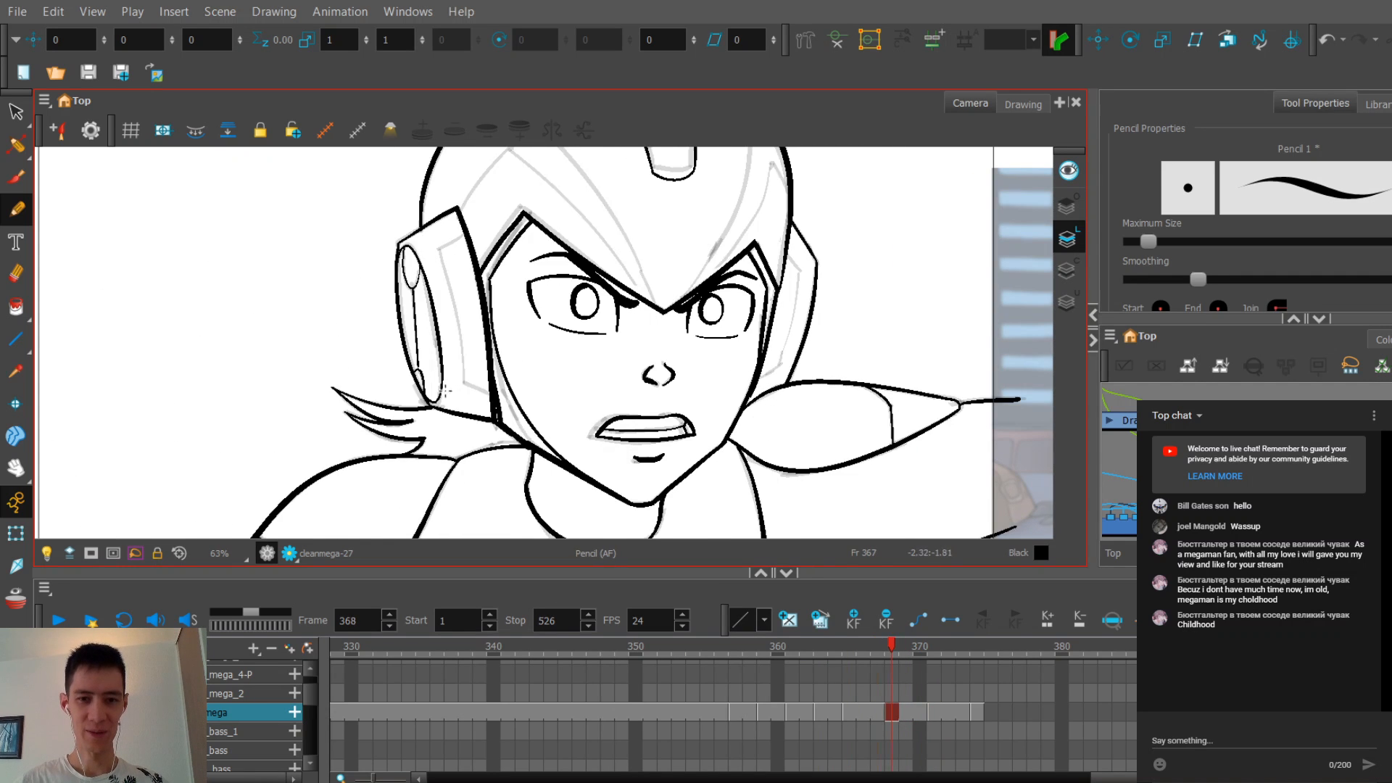
{"action": "scroll", "coordinate": [403, 698], "scroll_direction": "down", "scroll_amount": 2}
{"action": "scroll", "coordinate": [403, 710], "scroll_direction": "down", "scroll_amount": 1}
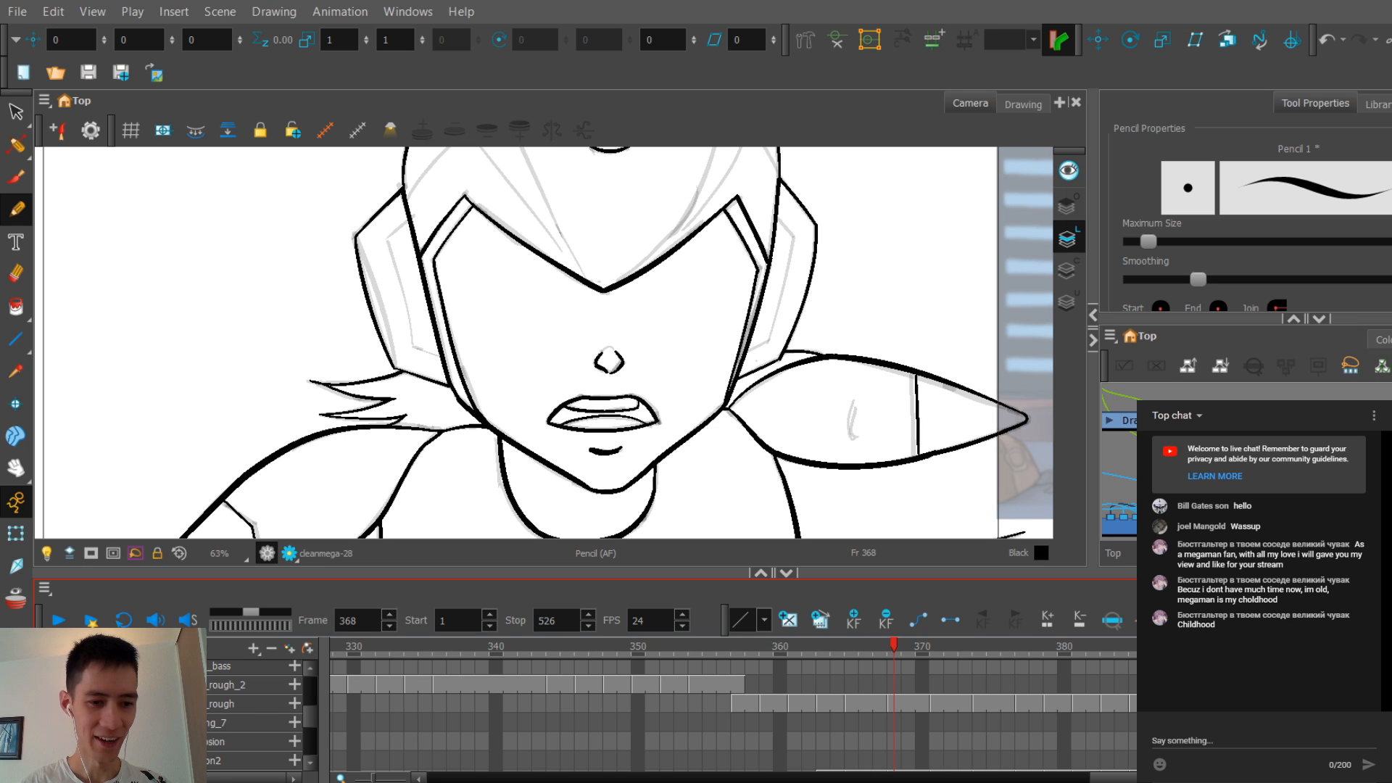
Step: Show the rougher sketch layer ending in "_5" beneath the line art and return to the mega clean-up layer
{"action": "left_click", "coordinate": [232, 685]}
{"action": "left_click", "coordinate": [232, 703]}
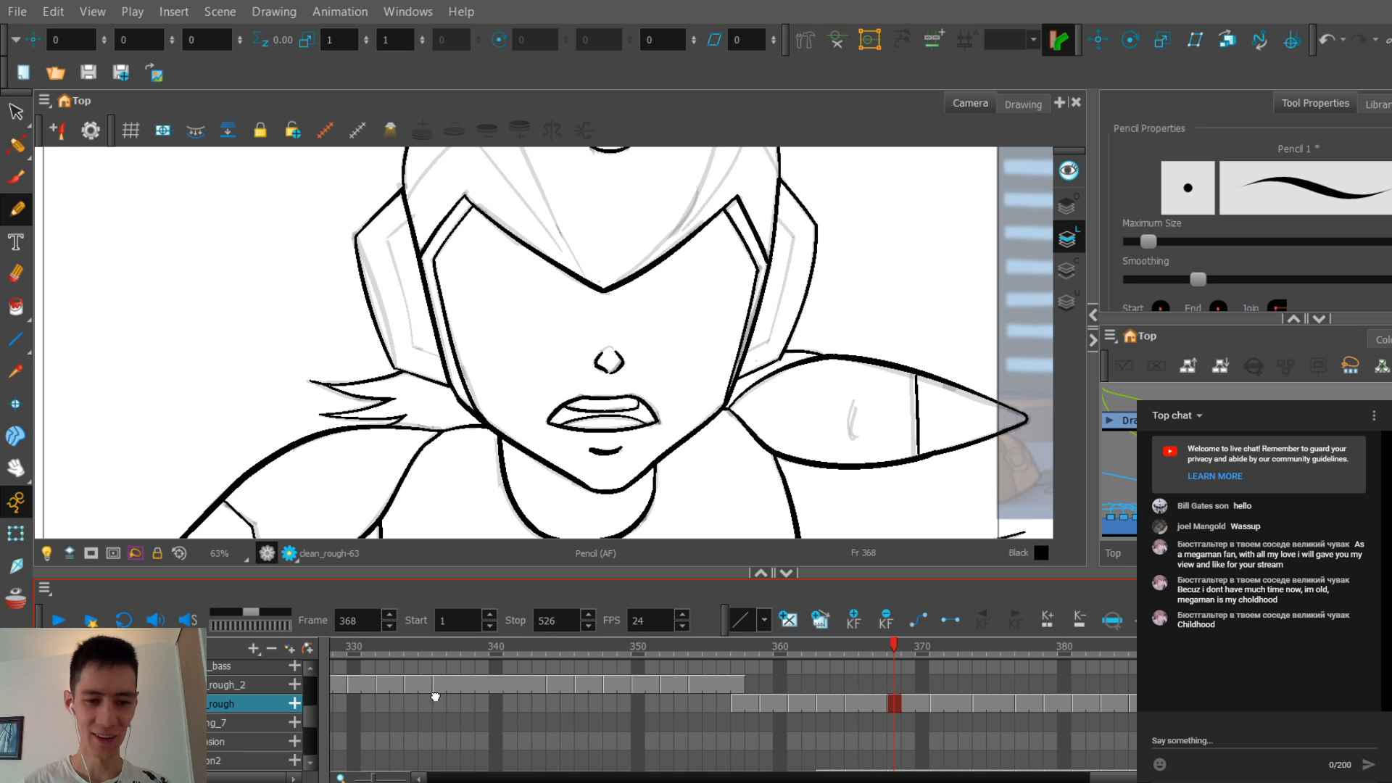
{"action": "scroll", "coordinate": [434, 697], "scroll_direction": "down", "scroll_amount": 2}
{"action": "scroll", "coordinate": [408, 704], "scroll_direction": "down", "scroll_amount": 1}
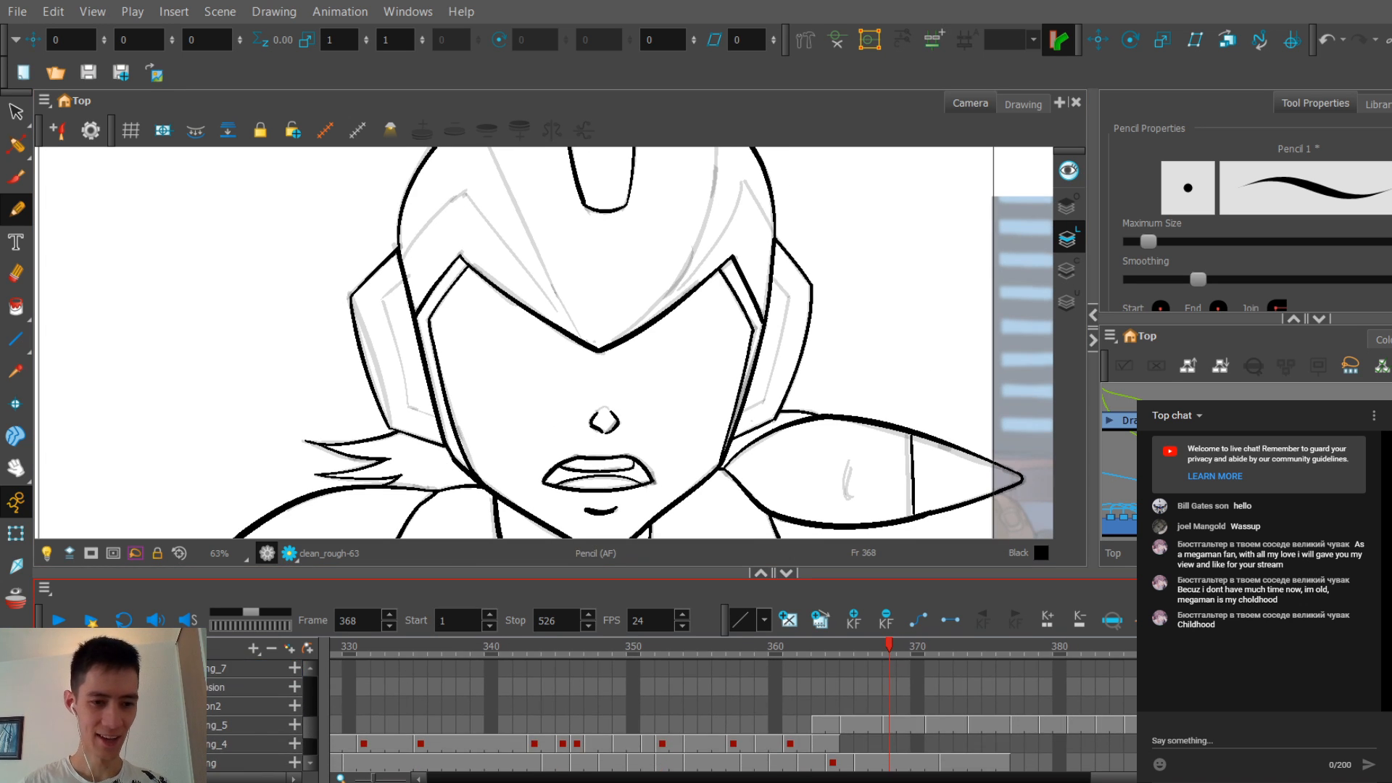
{"action": "left_click", "coordinate": [232, 724]}
{"action": "scroll", "coordinate": [529, 714], "scroll_direction": "up", "scroll_amount": 1}
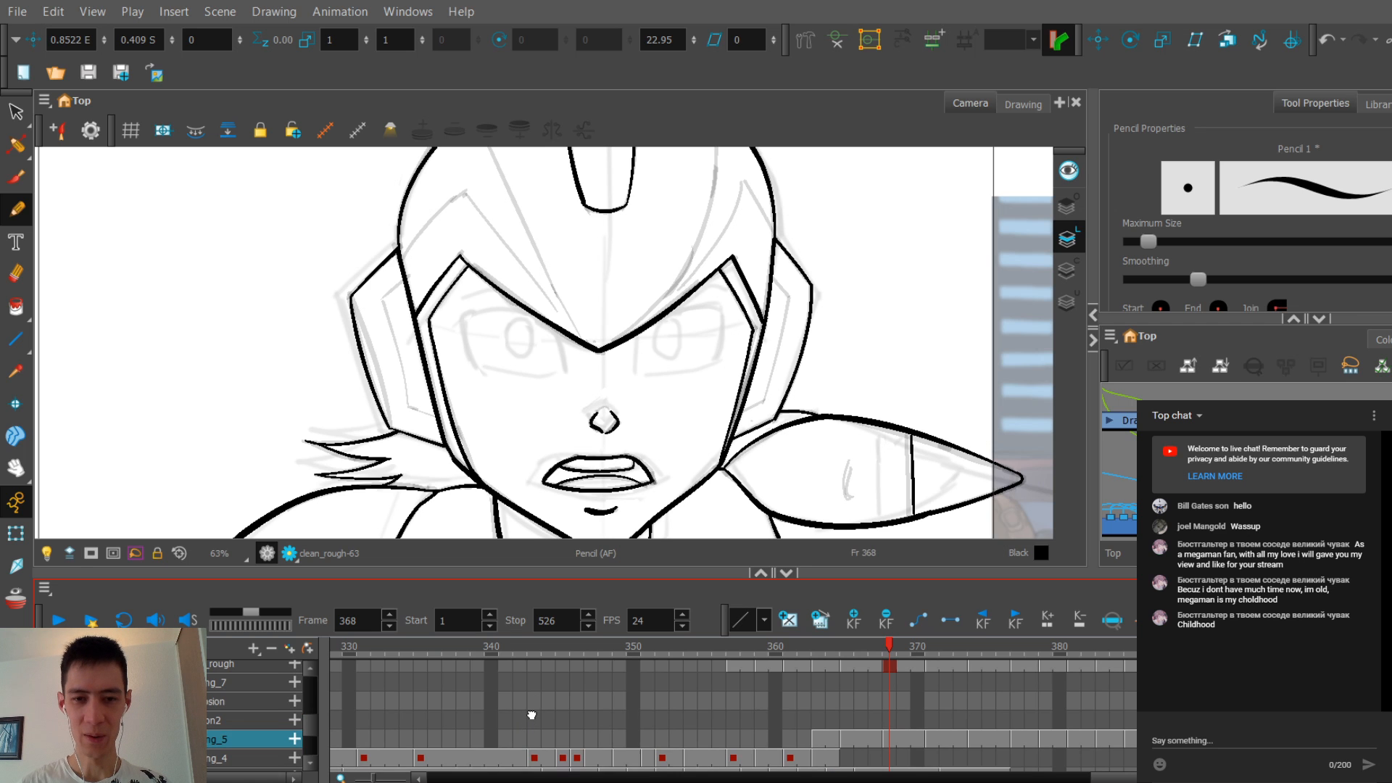
{"action": "left_click_drag", "start_coordinate": [531, 715], "coordinate": [501, 777]}
{"action": "left_click", "coordinate": [877, 701]}
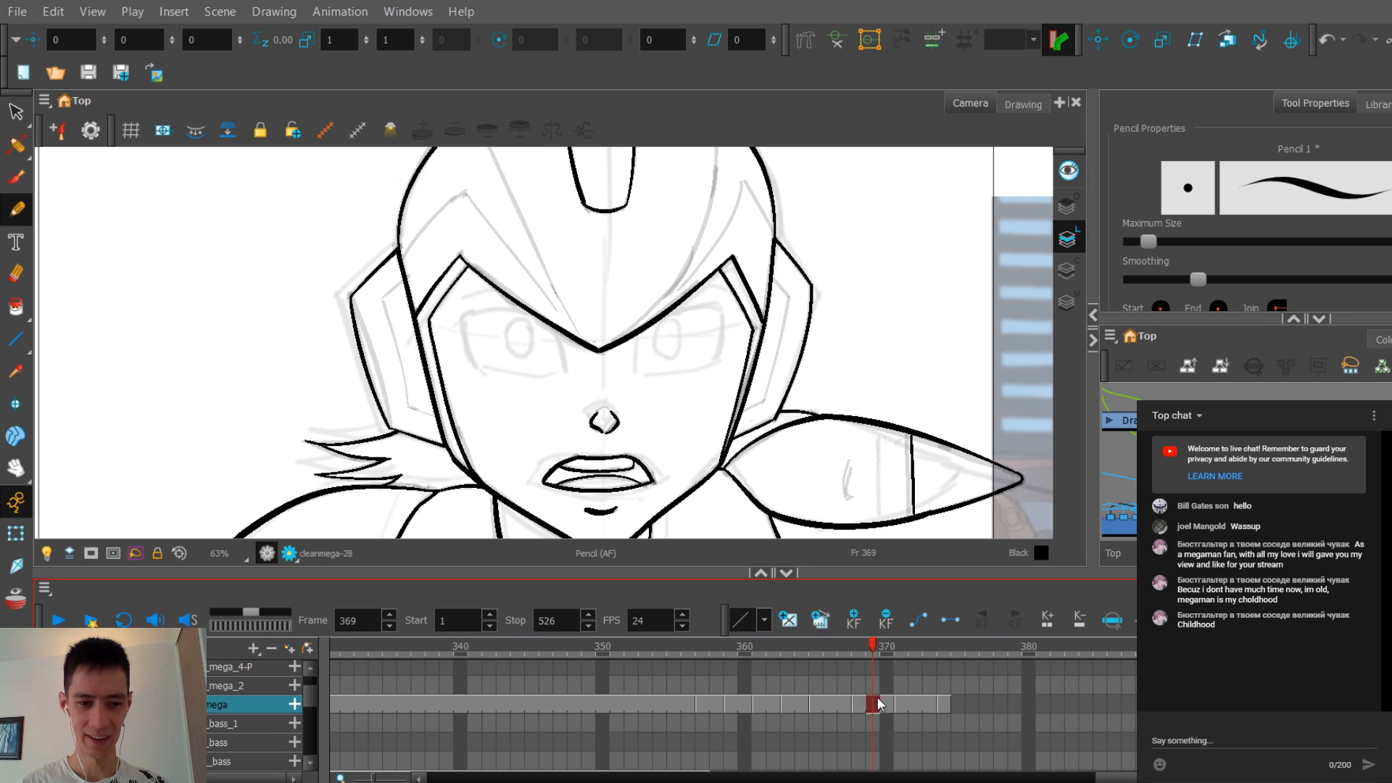
Step: Flip between frames 365, 368 and 371 to compare the inked face with the construction sketch's eyes
{"action": "key", "text": "f"}
{"action": "key", "text": "g"}
{"action": "key", "text": "2"}
{"action": "key", "text": "g"}
{"action": "key", "text": "f"}
{"action": "key", "text": "f"}
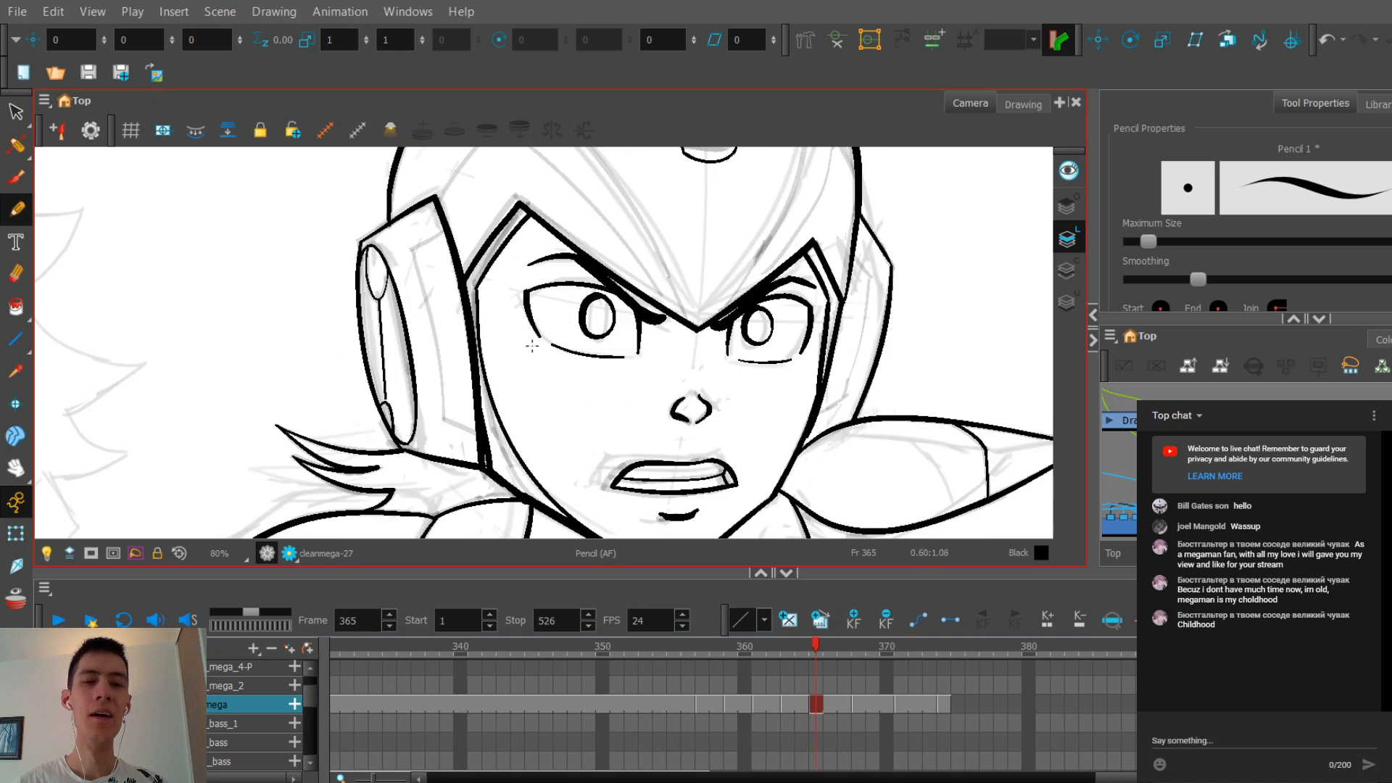
{"action": "key", "text": "g"}
{"action": "key", "text": "2"}
{"action": "key", "text": "2"}
{"action": "left_click_drag", "start_coordinate": [580, 381], "coordinate": [567, 313]}
{"action": "key", "text": "ctrl+z"}
{"action": "key", "text": "1"}
{"action": "key", "text": "1"}
{"action": "key", "text": "1"}
{"action": "key", "text": "1"}
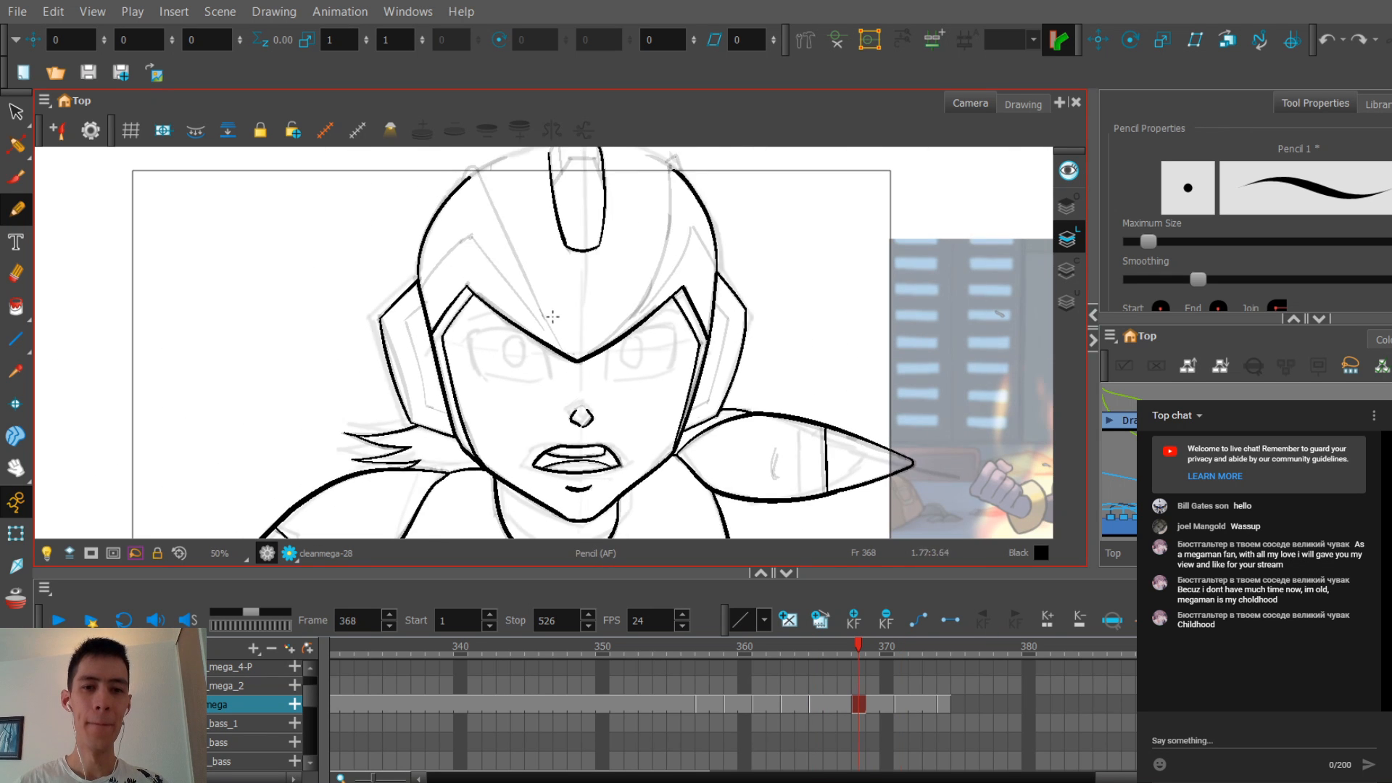
{"action": "key", "text": "g"}
{"action": "key", "text": "f"}
{"action": "scroll", "coordinate": [371, 727], "scroll_direction": "down", "scroll_amount": 2}
{"action": "key", "text": "g"}
Step: Toggle the clean rough layer off and on at frame 371, hide the rougher sketch layer and return to the mega layer
{"action": "scroll", "coordinate": [370, 722], "scroll_direction": "down", "scroll_amount": 2}
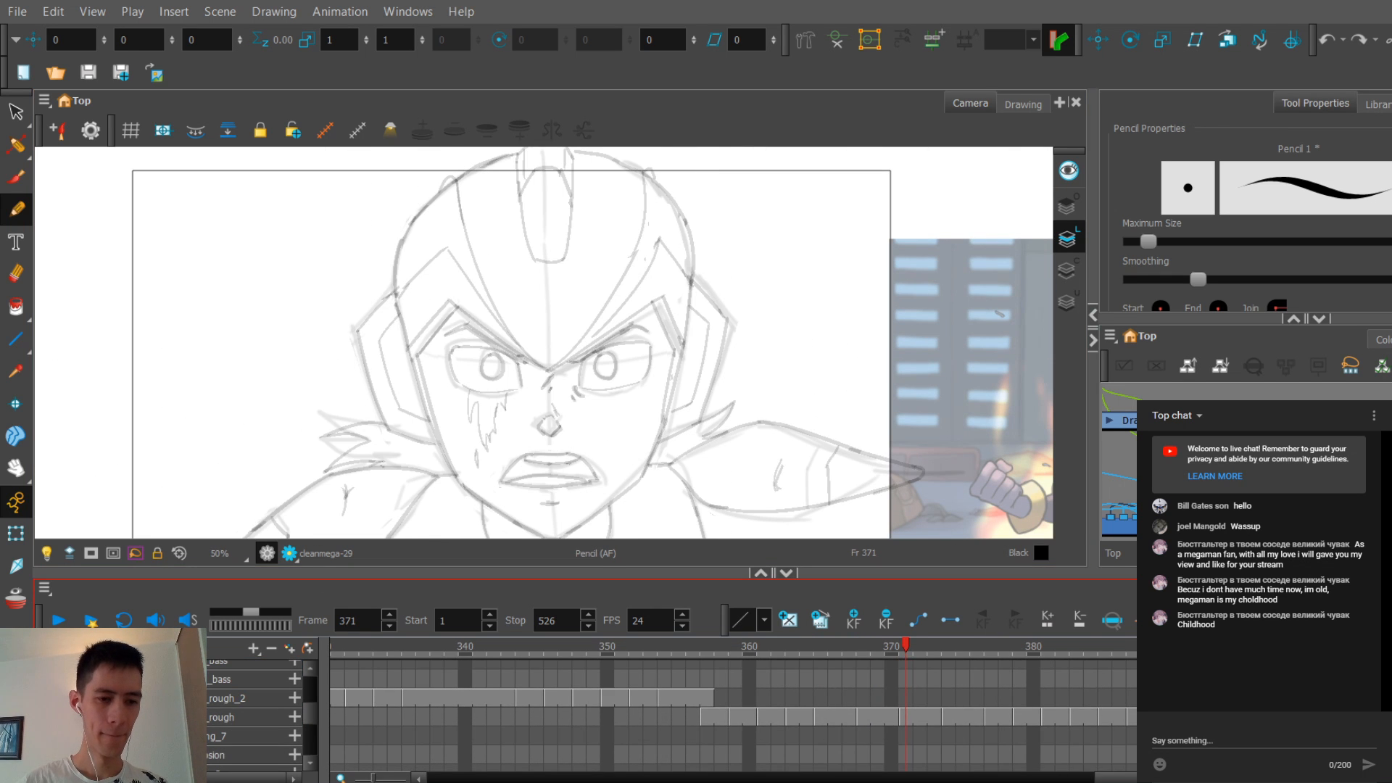
{"action": "left_click", "coordinate": [46, 717]}
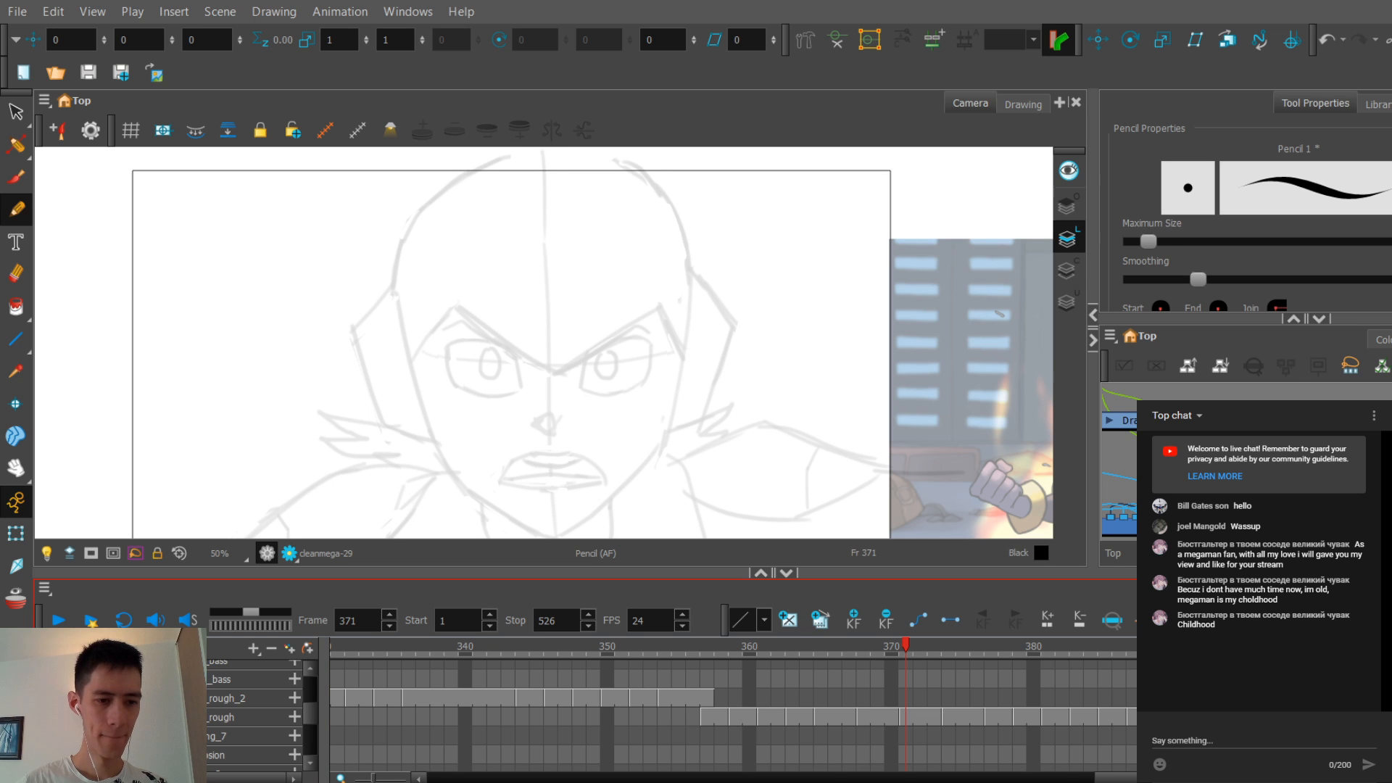
{"action": "left_click", "coordinate": [46, 716]}
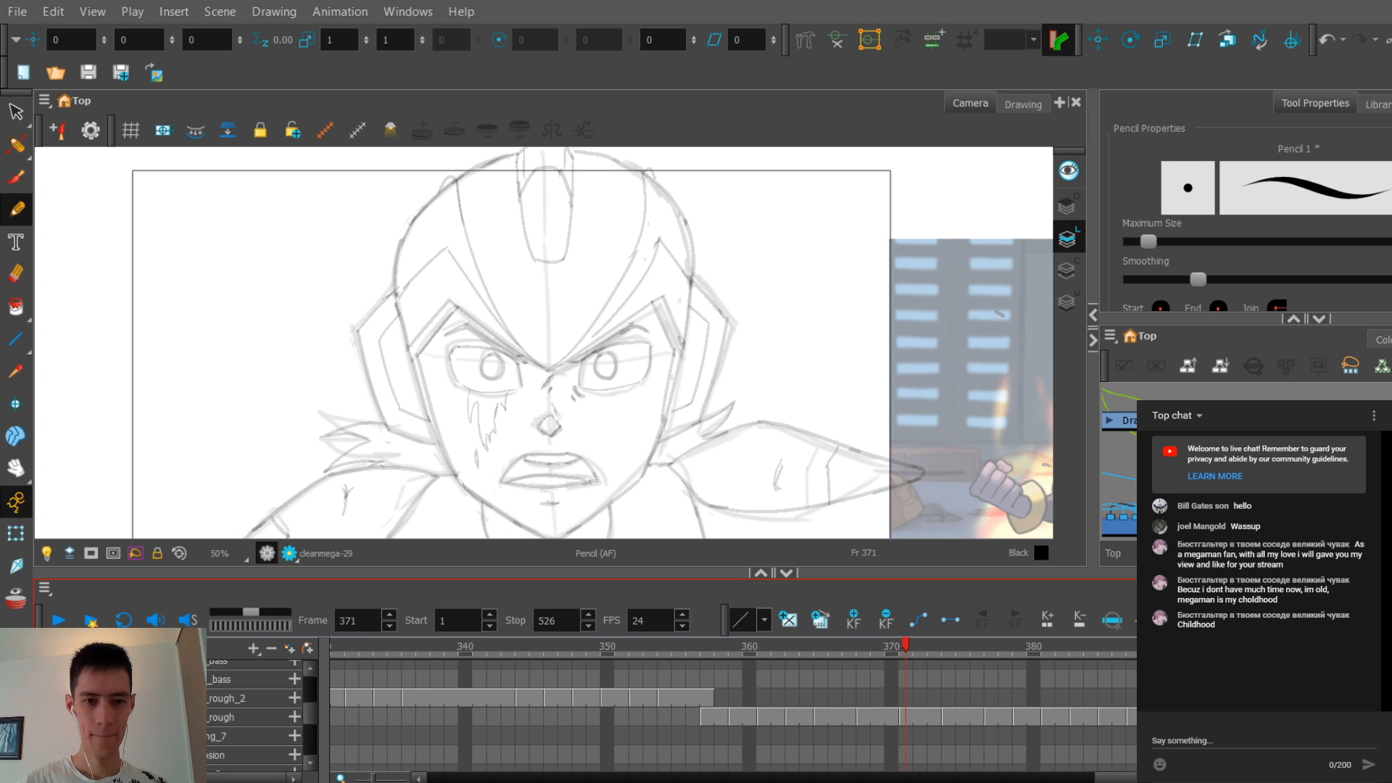
{"action": "scroll", "coordinate": [474, 681], "scroll_direction": "up", "scroll_amount": 3}
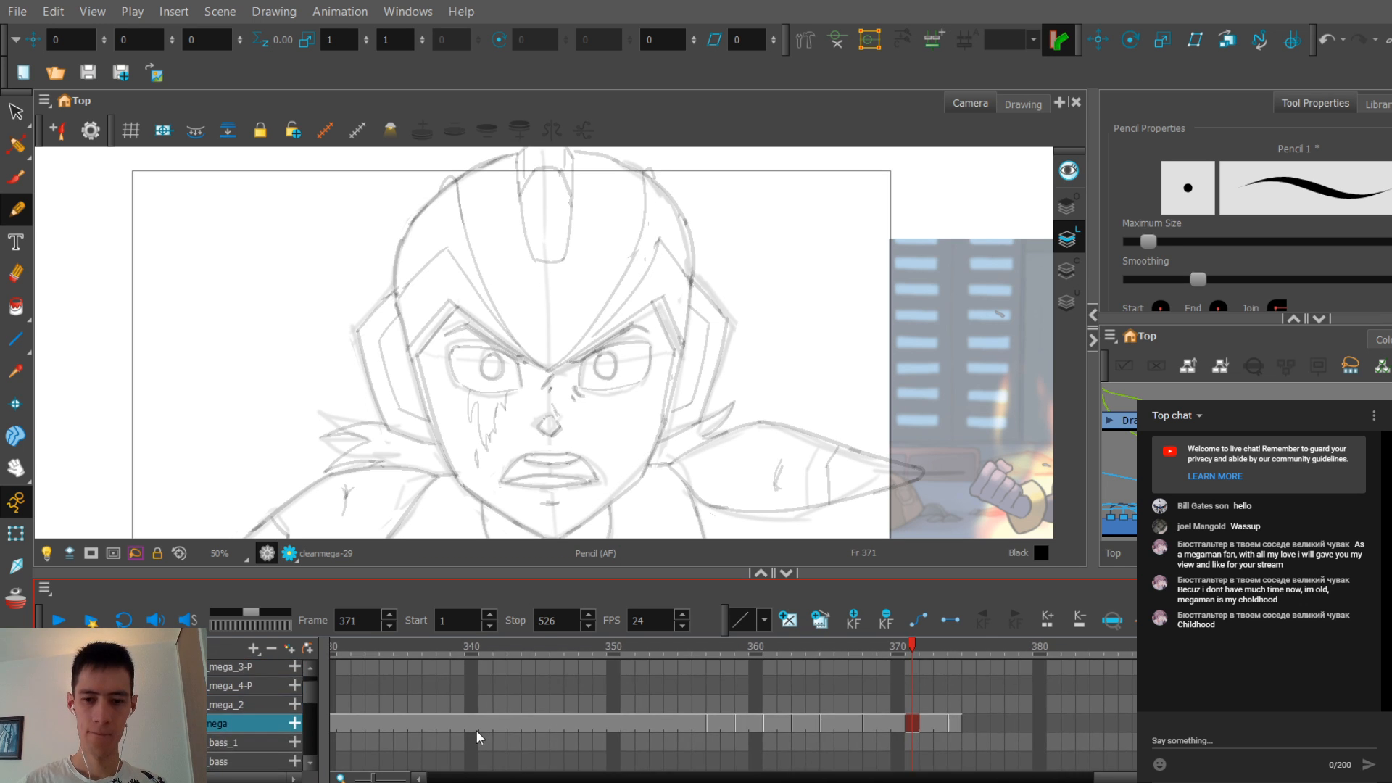
{"action": "scroll", "coordinate": [476, 730], "scroll_direction": "down", "scroll_amount": 5}
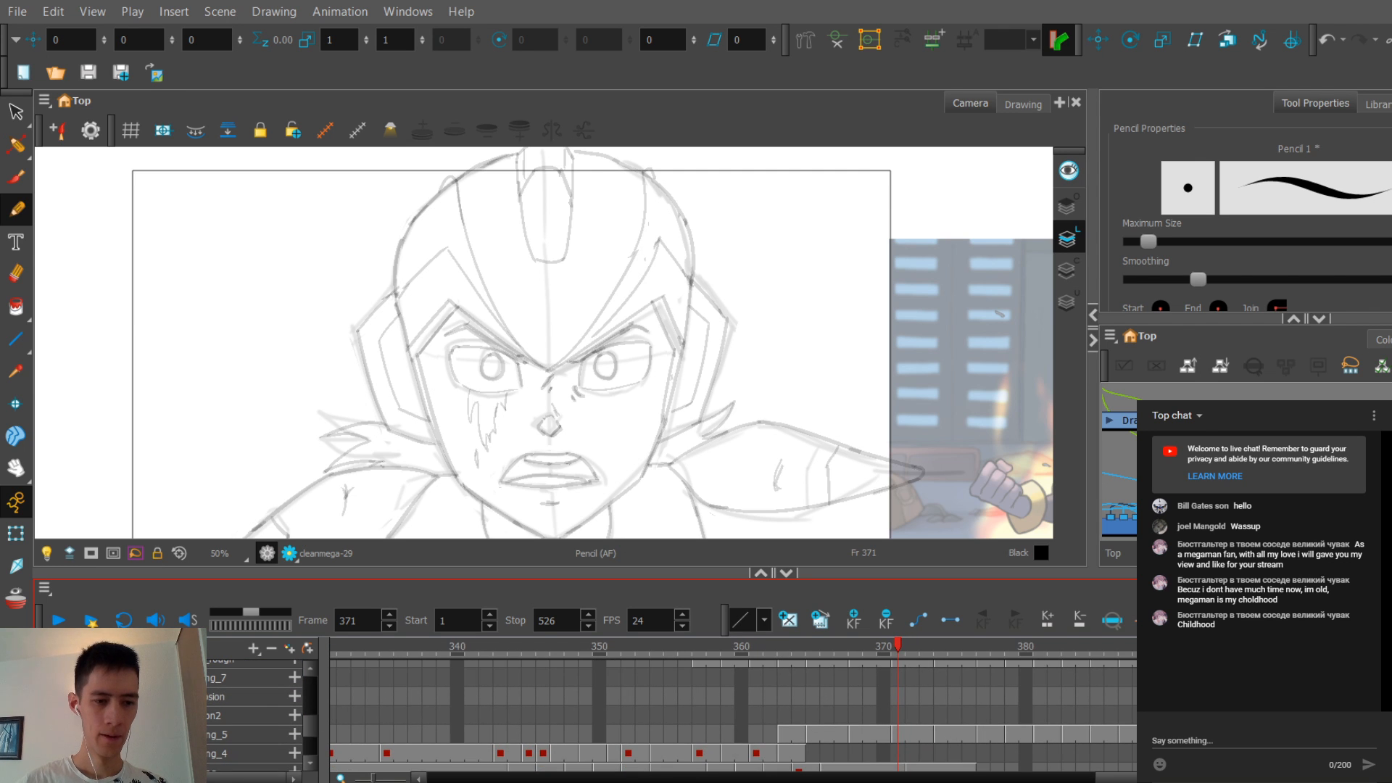
{"action": "scroll", "coordinate": [478, 703], "scroll_direction": "up", "scroll_amount": 3}
{"action": "scroll", "coordinate": [479, 712], "scroll_direction": "up", "scroll_amount": 1}
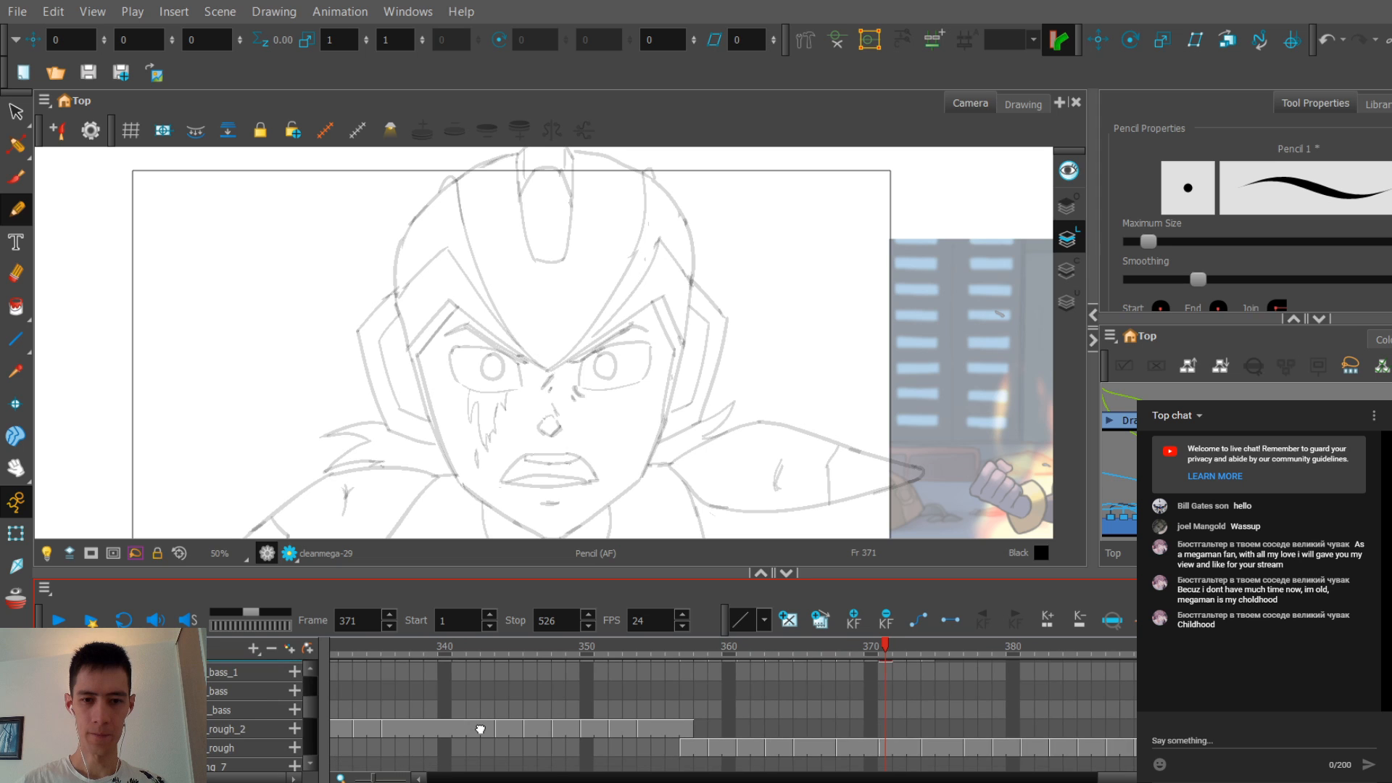
{"action": "left_click_drag", "start_coordinate": [480, 730], "coordinate": [483, 782]}
{"action": "left_click_drag", "start_coordinate": [431, 392], "coordinate": [455, 359]}
{"action": "key", "text": "1"}
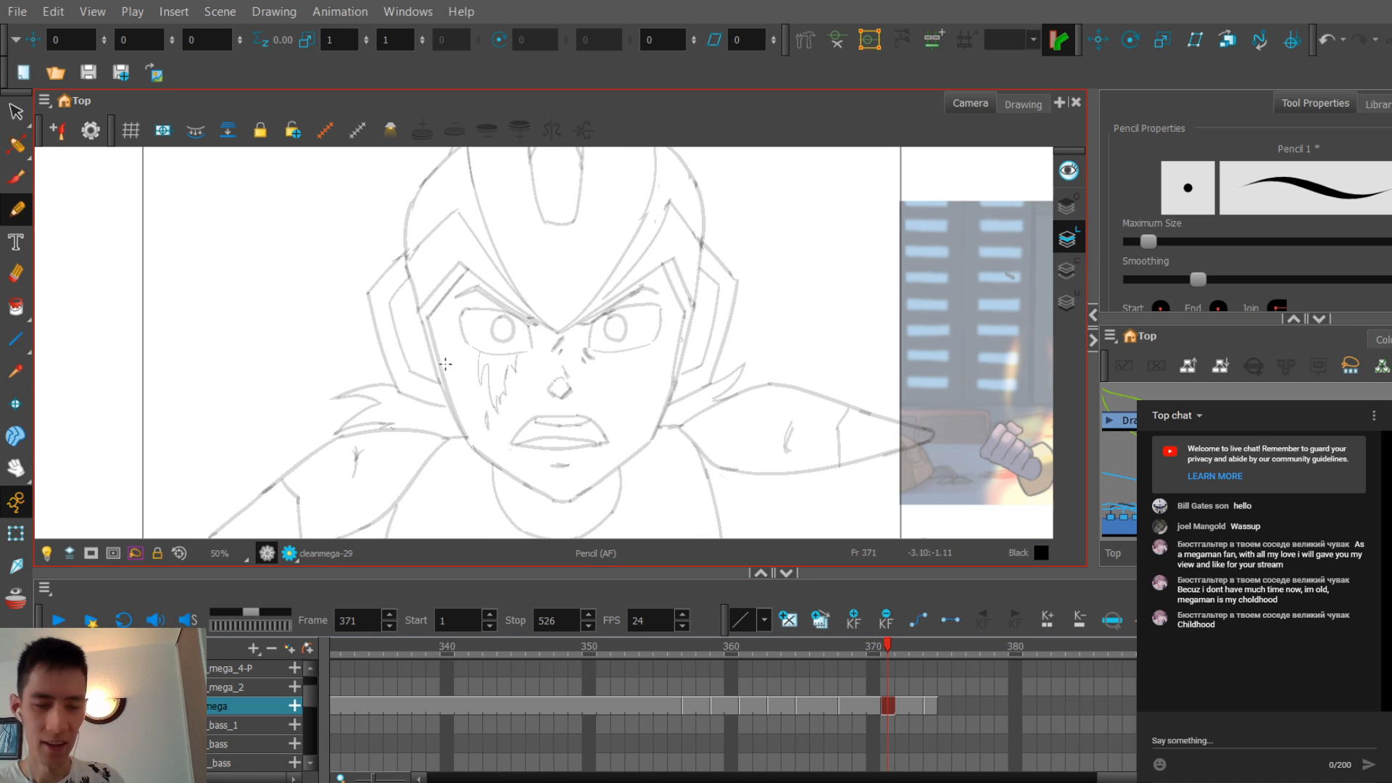
Step: Flip between frames 368, 371 and 374 to compare the rough face and helmet edge with the inked drawing
{"action": "key", "text": "2"}
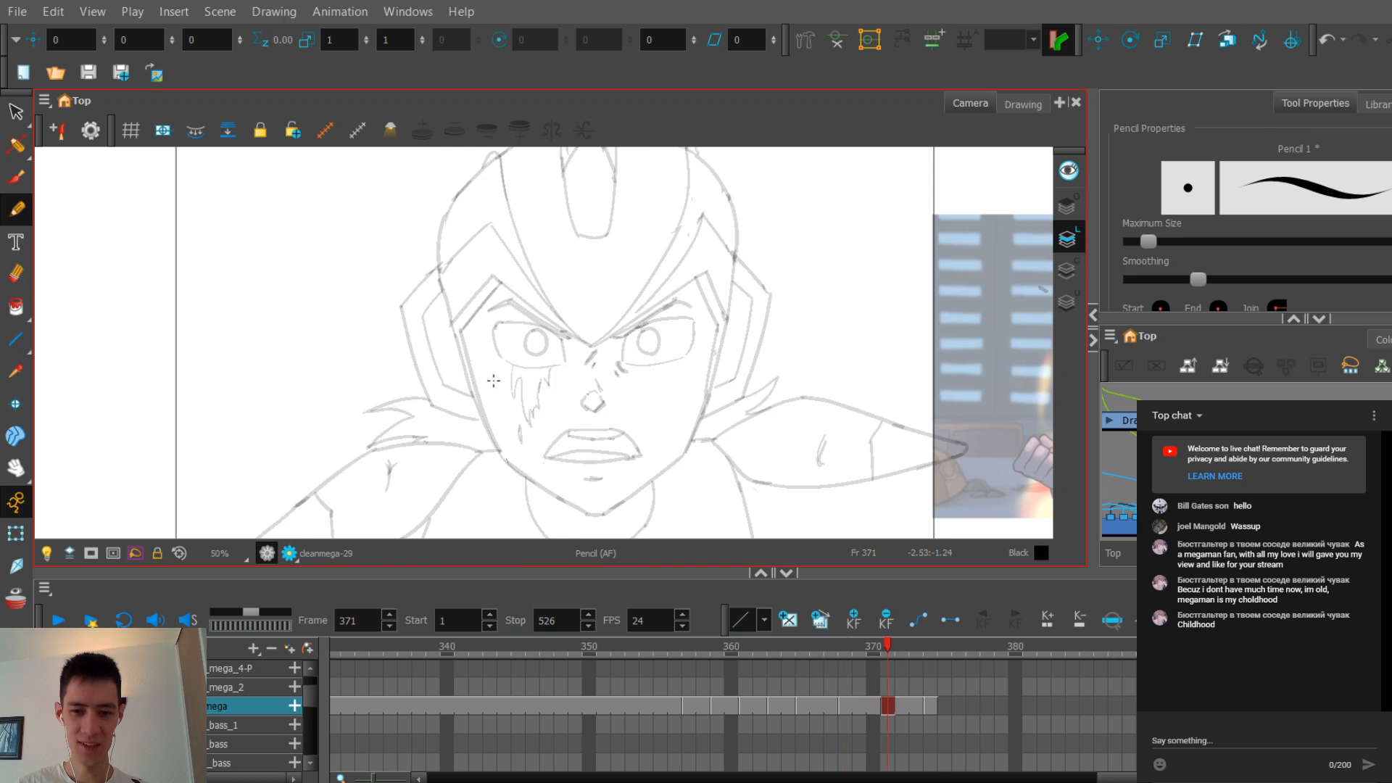
{"action": "mouse_move", "coordinate": [919, 647]}
{"action": "left_mouse_down"}
{"action": "mouse_move", "coordinate": [943, 655]}
{"action": "mouse_move", "coordinate": [802, 649]}
{"action": "mouse_move", "coordinate": [976, 638]}
{"action": "mouse_move", "coordinate": [829, 646]}
{"action": "mouse_move", "coordinate": [947, 645]}
{"action": "mouse_move", "coordinate": [1013, 612]}
{"action": "mouse_move", "coordinate": [929, 631]}
{"action": "left_mouse_up"}
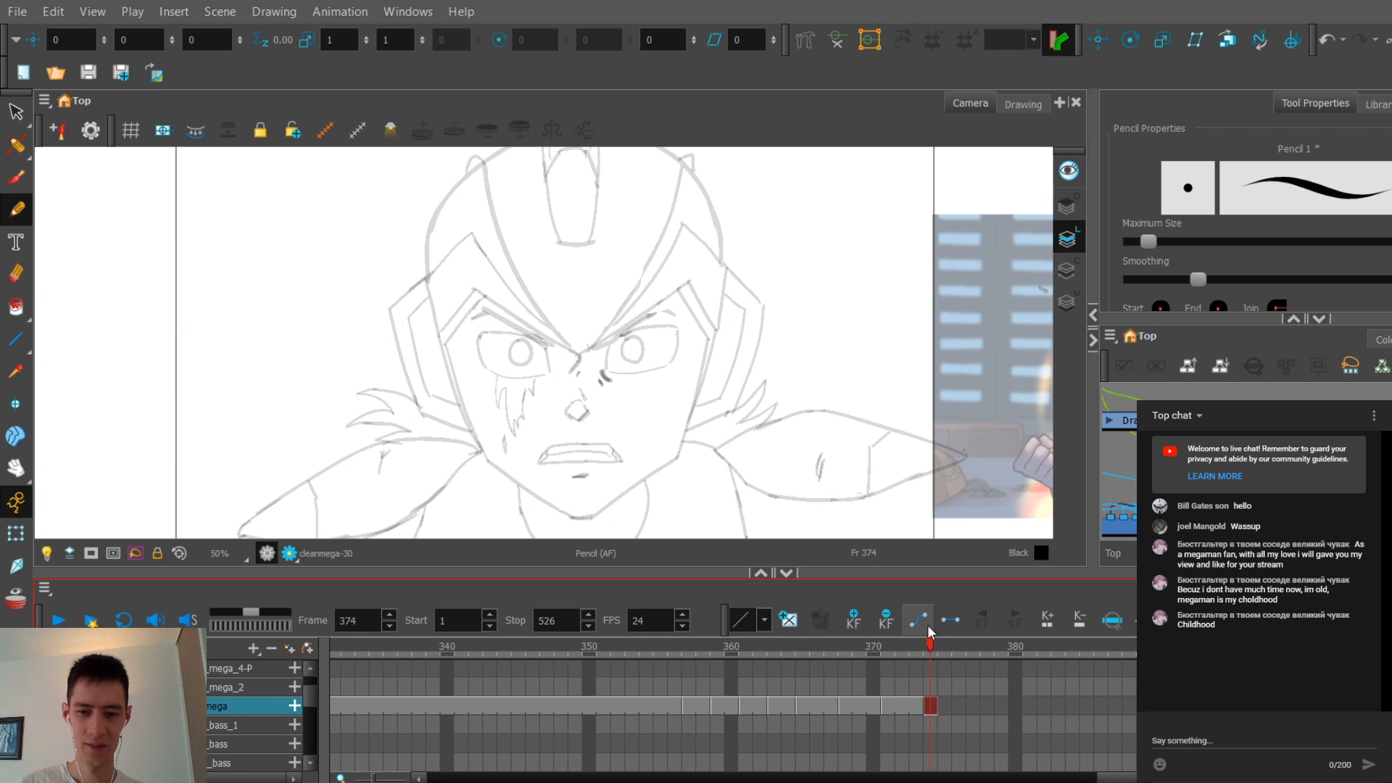
{"action": "key", "text": "f"}
{"action": "key", "text": "g"}
{"action": "scroll", "coordinate": [523, 456], "scroll_direction": "up", "scroll_amount": 1}
{"action": "key", "text": "f"}
{"action": "key", "text": "f"}
{"action": "key", "text": "g"}
{"action": "scroll", "coordinate": [524, 323], "scroll_direction": "up", "scroll_amount": 1}
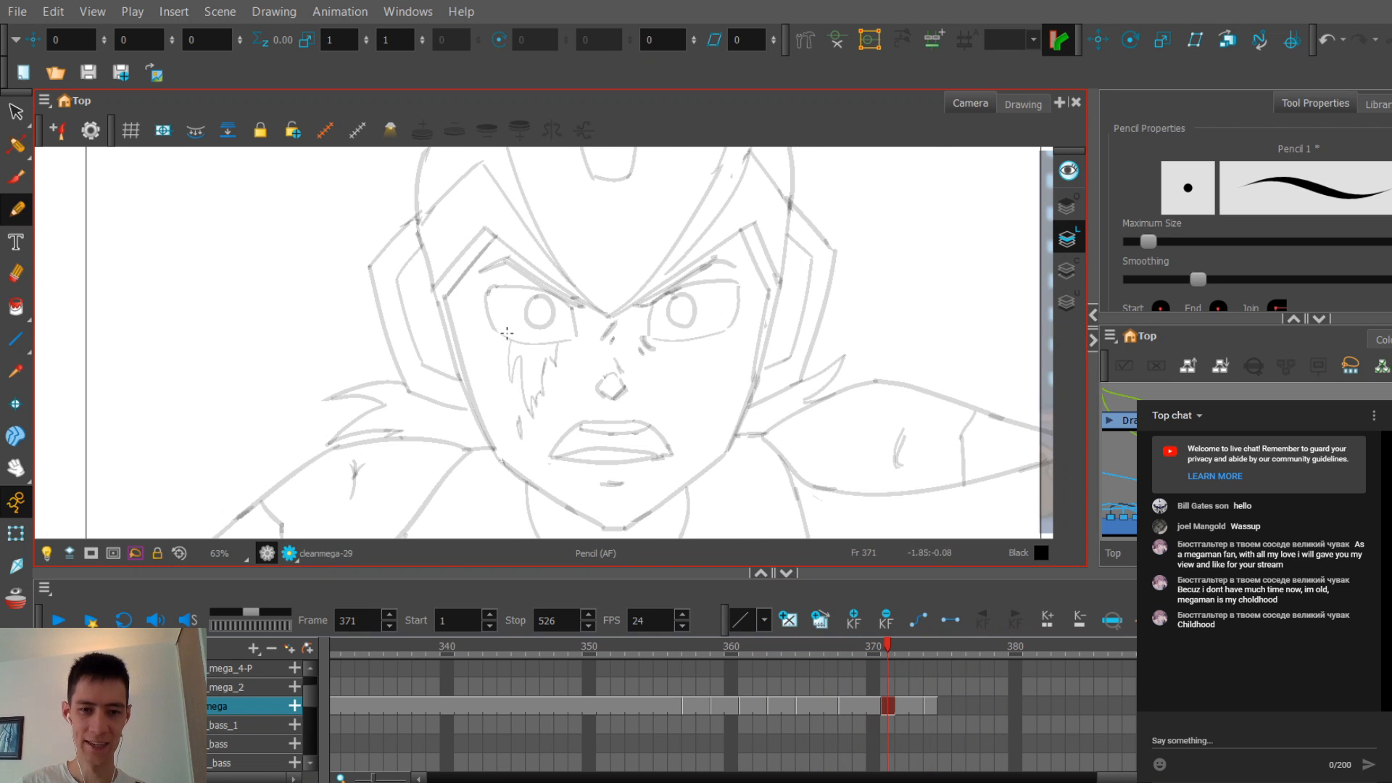
{"action": "mouse_move", "coordinate": [464, 343]}
{"action": "left_mouse_down"}
{"action": "mouse_move", "coordinate": [475, 355]}
{"action": "mouse_move", "coordinate": [467, 318]}
{"action": "mouse_move", "coordinate": [430, 335]}
{"action": "left_mouse_up"}
{"action": "scroll", "coordinate": [468, 319], "scroll_direction": "down", "scroll_amount": 1}
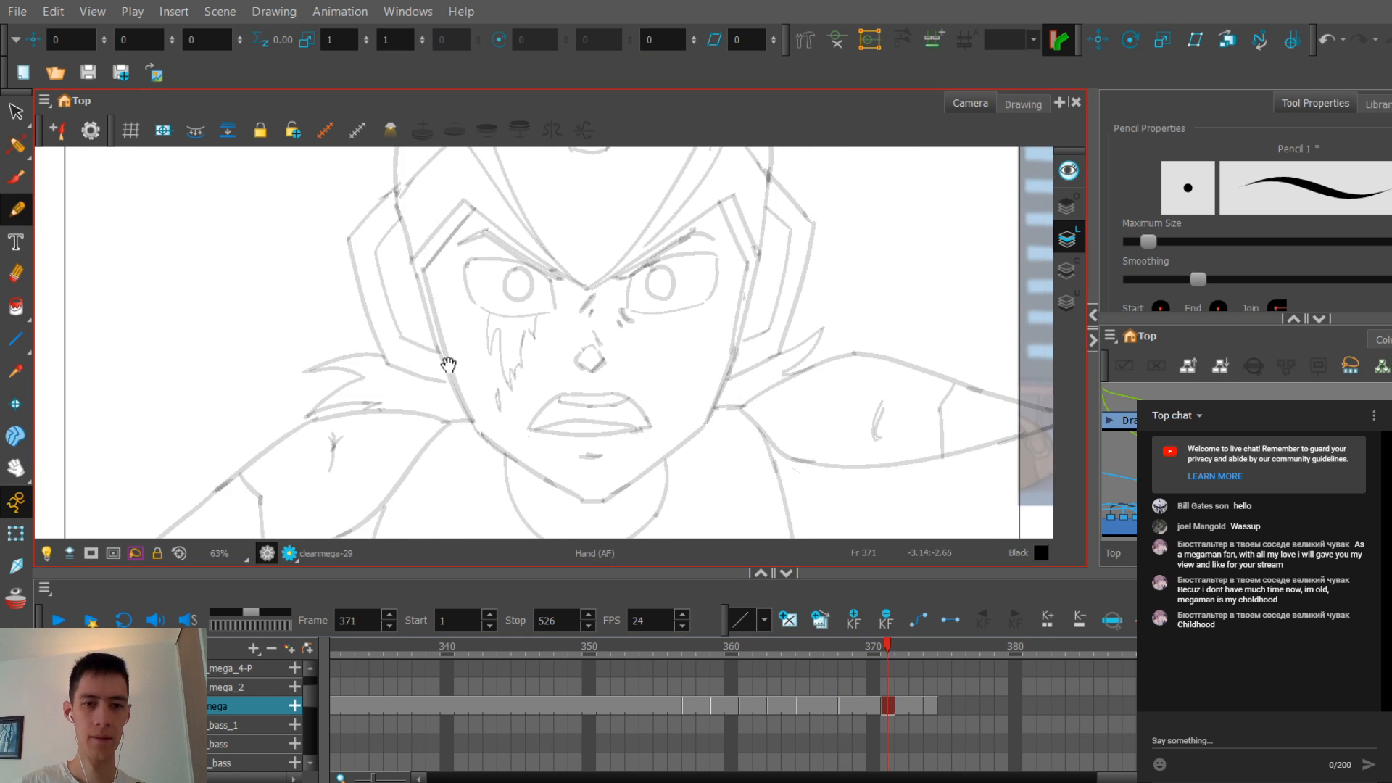
{"action": "scroll", "coordinate": [444, 363], "scroll_direction": "up", "scroll_amount": 1}
{"action": "key", "text": "f"}
{"action": "key", "text": "g"}
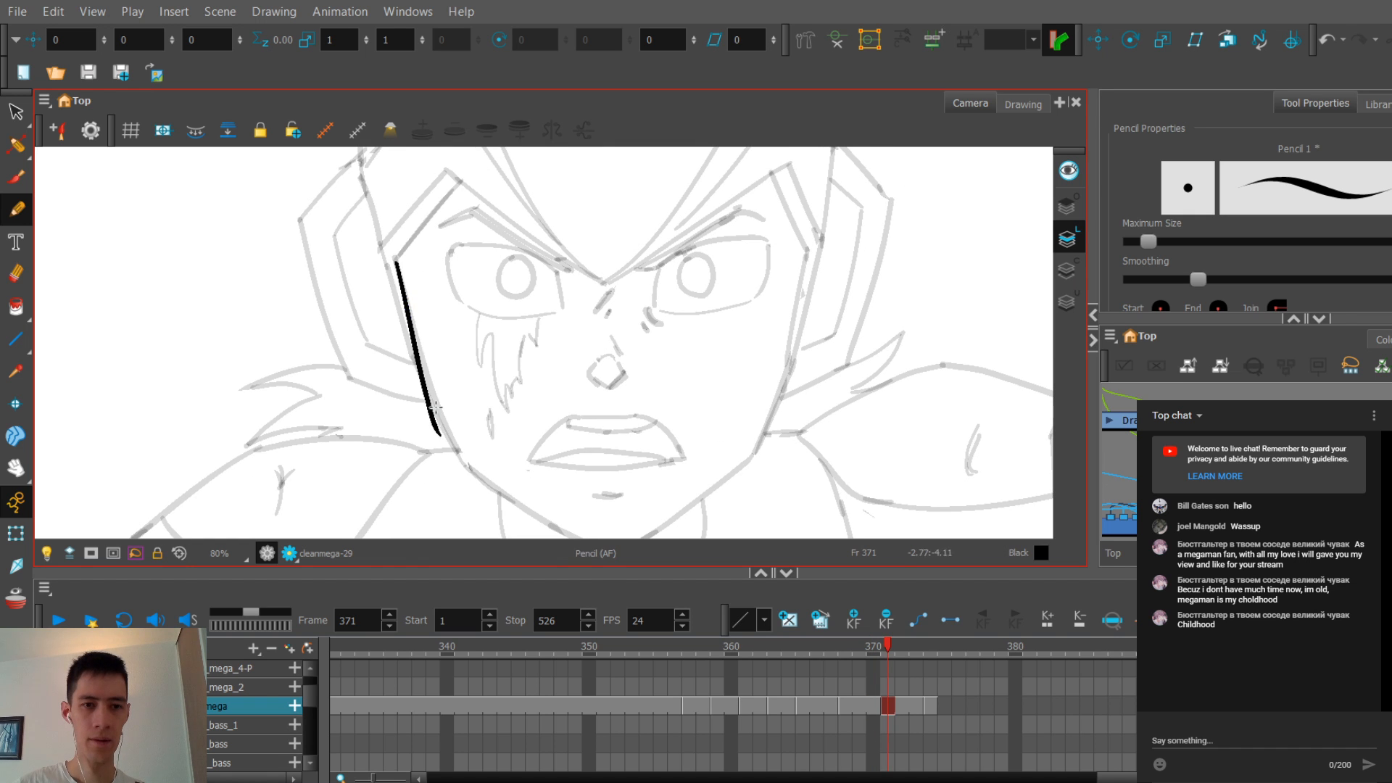
{"action": "left_click_drag", "start_coordinate": [398, 274], "coordinate": [470, 454]}
{"action": "key", "text": "f"}
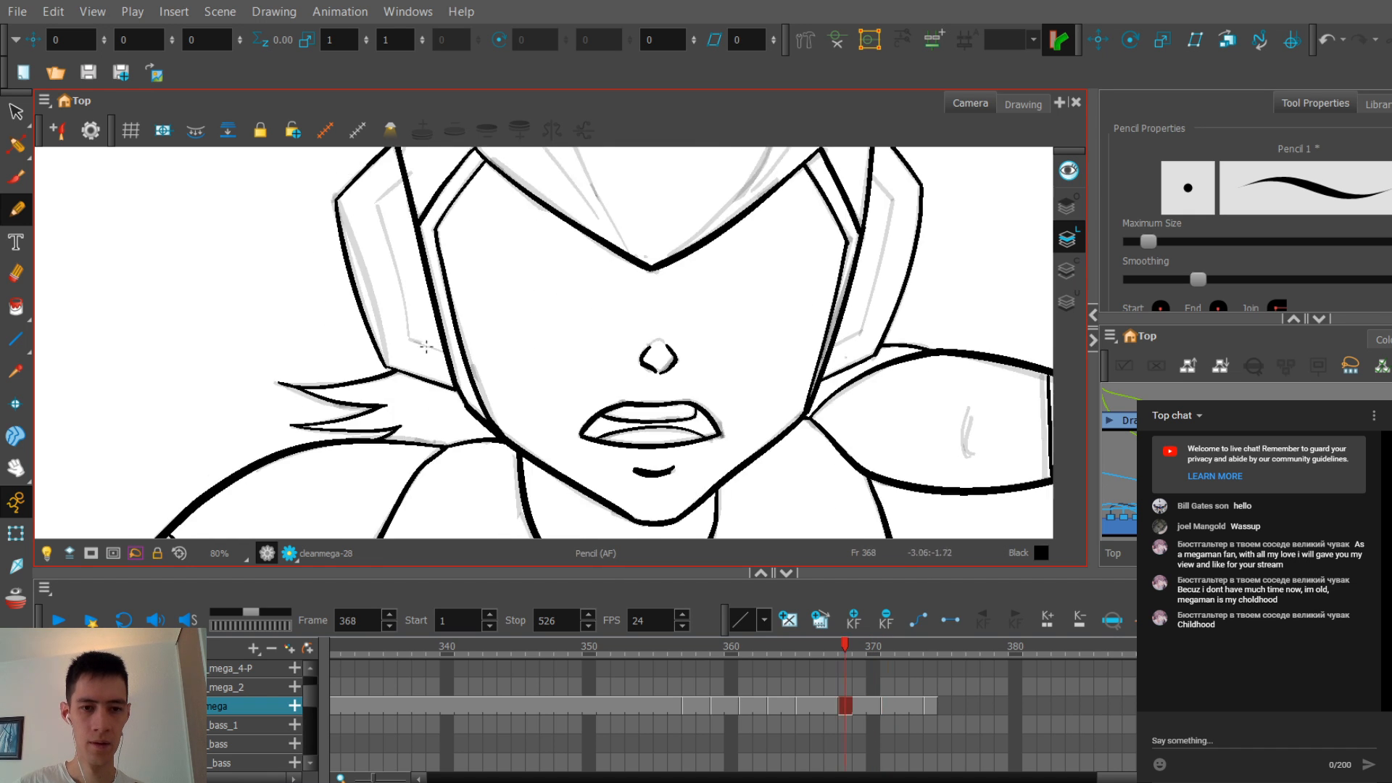
{"action": "key", "text": "g"}
{"action": "key", "text": "ctrl+z"}
Step: Ink the face opening's left edge on frame 371 as one curve from the temple corner down to the jaw
{"action": "left_click_drag", "start_coordinate": [396, 269], "coordinate": [470, 475]}
{"action": "key", "text": "ctrl+z"}
{"action": "key", "text": "2"}
{"action": "key", "text": "alt+s"}
{"action": "left_click", "coordinate": [441, 430]}
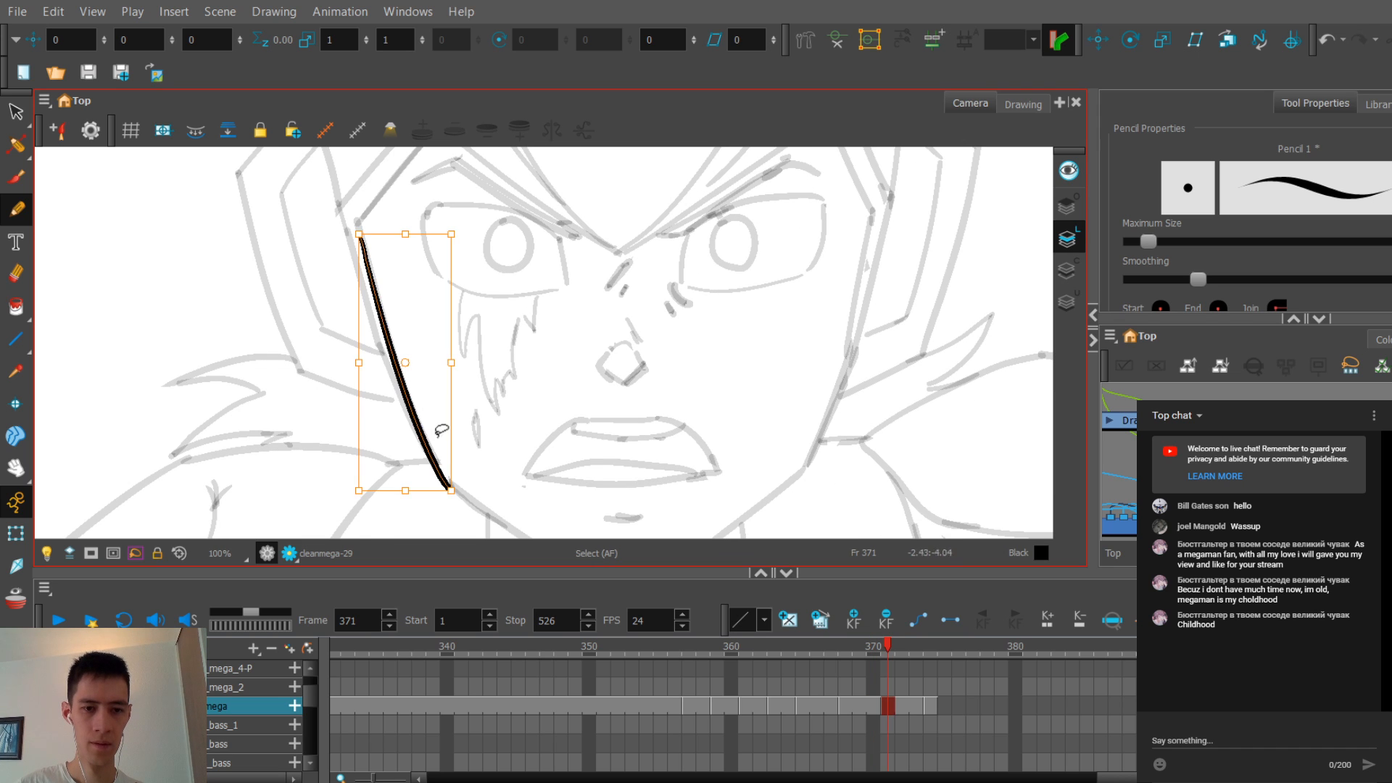
Step: Extend the upper end of the left cheek stroke to the sketched temple corner with the Contour Editor
{"action": "key", "text": "alt+q"}
{"action": "key", "text": "2"}
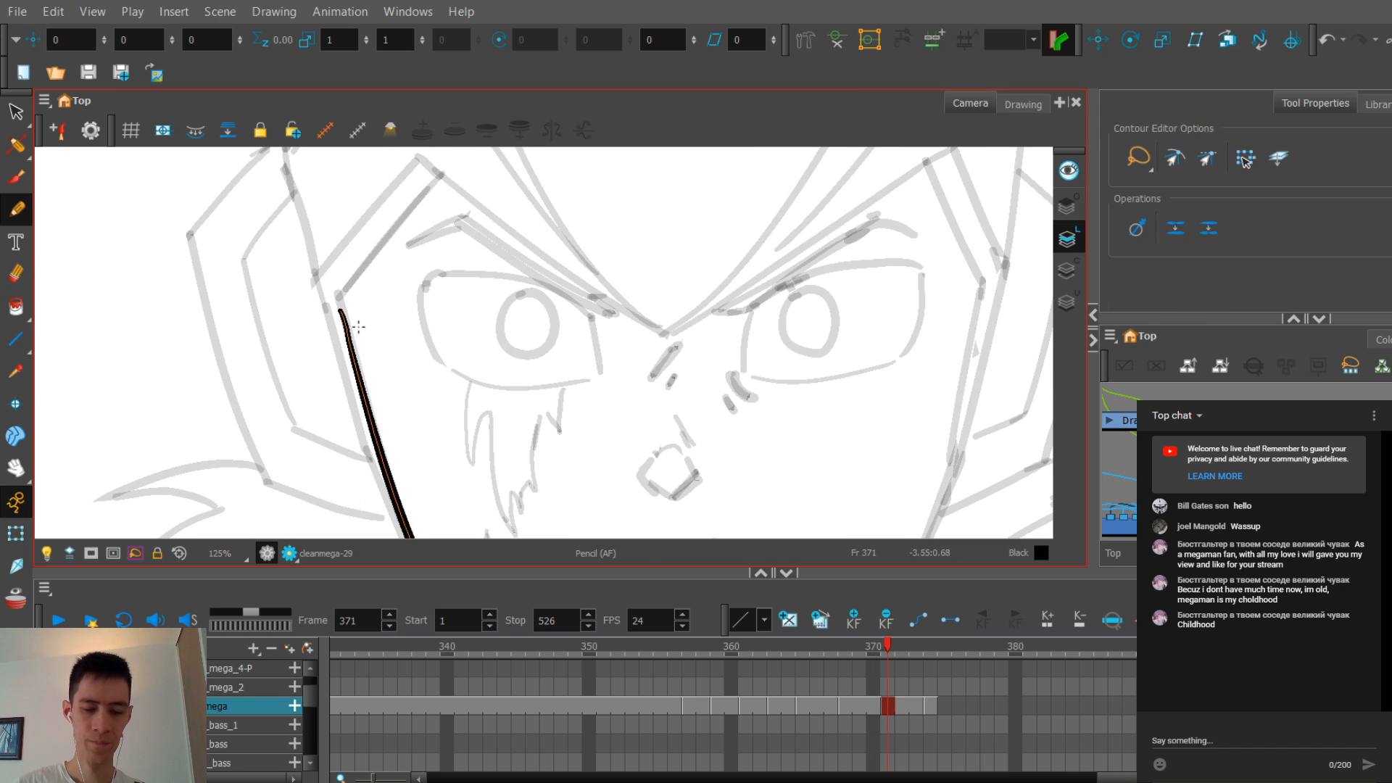
{"action": "left_click_drag", "start_coordinate": [350, 323], "coordinate": [350, 305]}
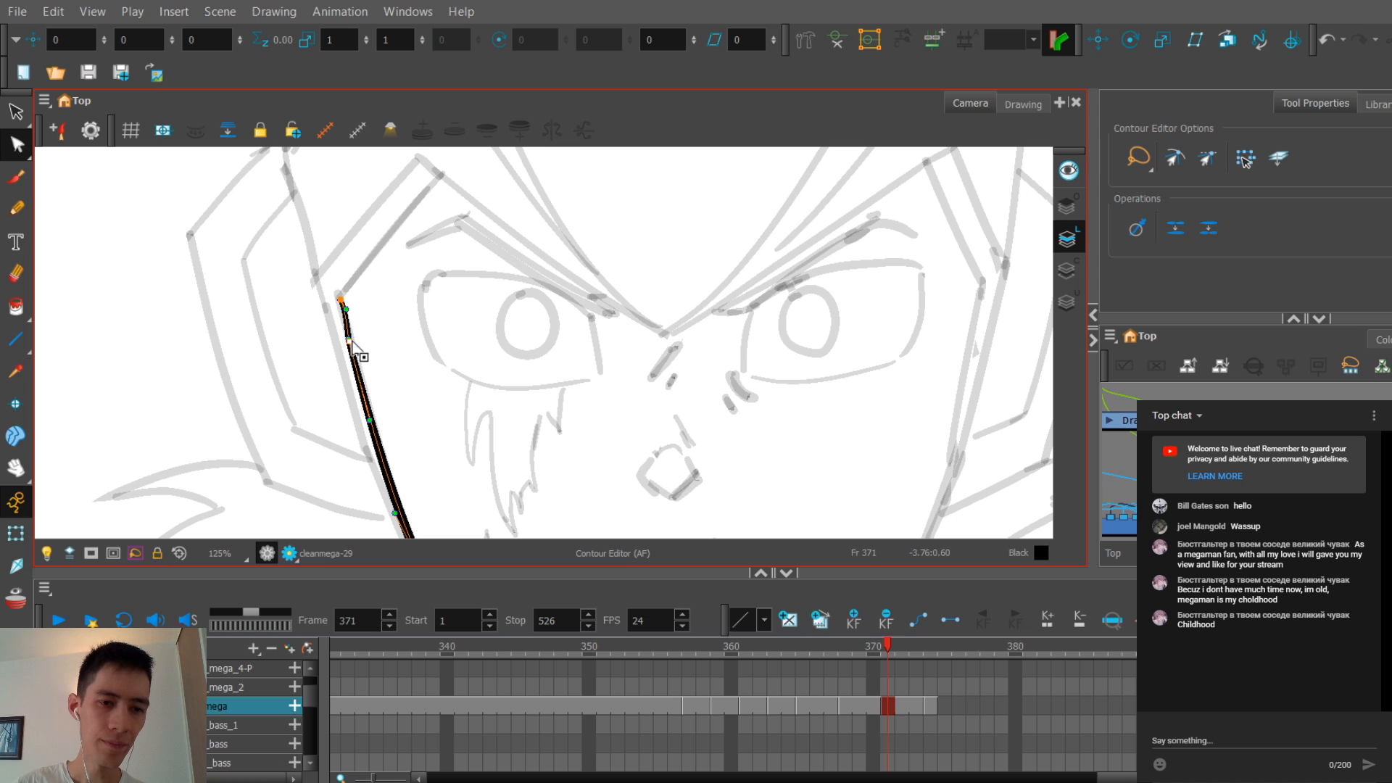
{"action": "key", "text": "1"}
{"action": "key", "text": "1"}
{"action": "key", "text": "1"}
{"action": "left_click_drag", "start_coordinate": [495, 407], "coordinate": [458, 338]}
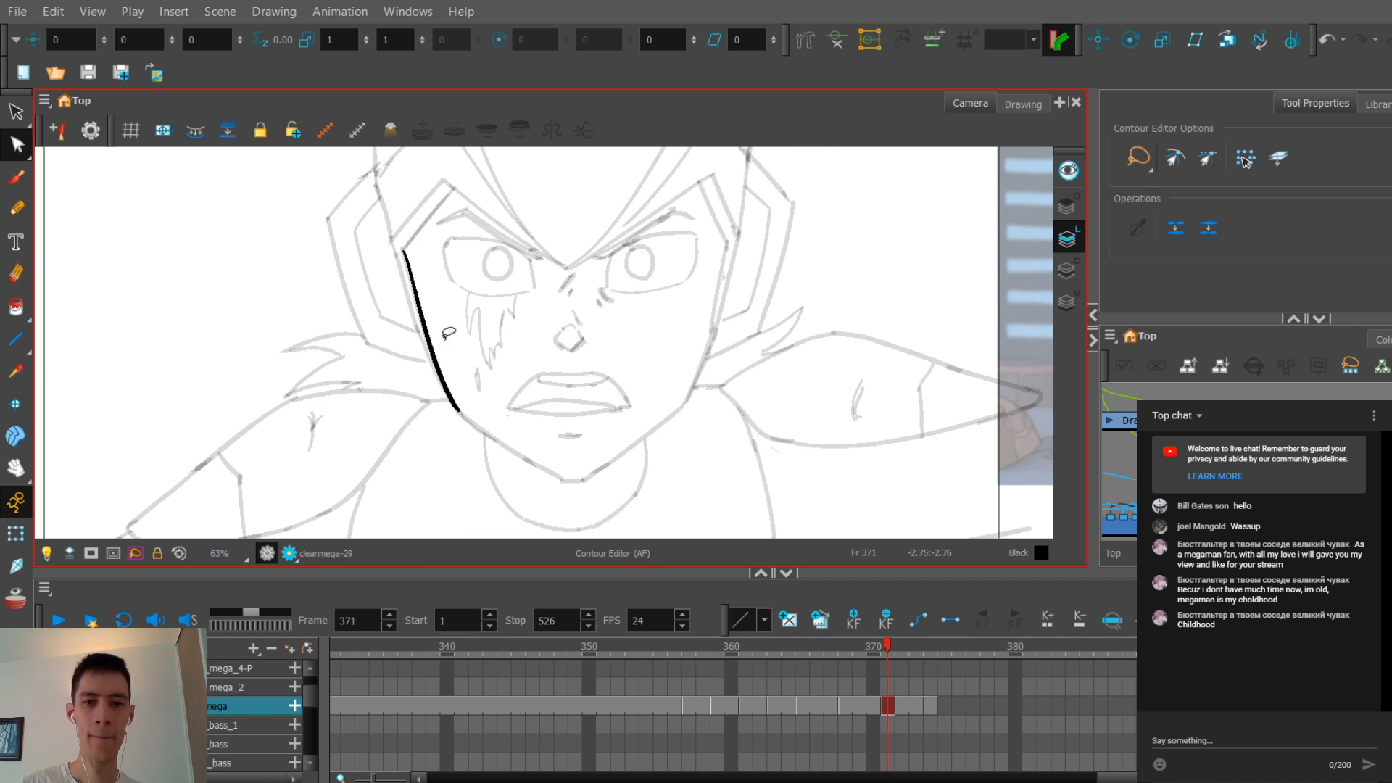
Step: Ink the inner rim line with the Pencil from the left temple corner up towards the brow peak
{"action": "key", "text": "2"}
{"action": "key", "text": "2"}
{"action": "left_click", "coordinate": [16, 208]}
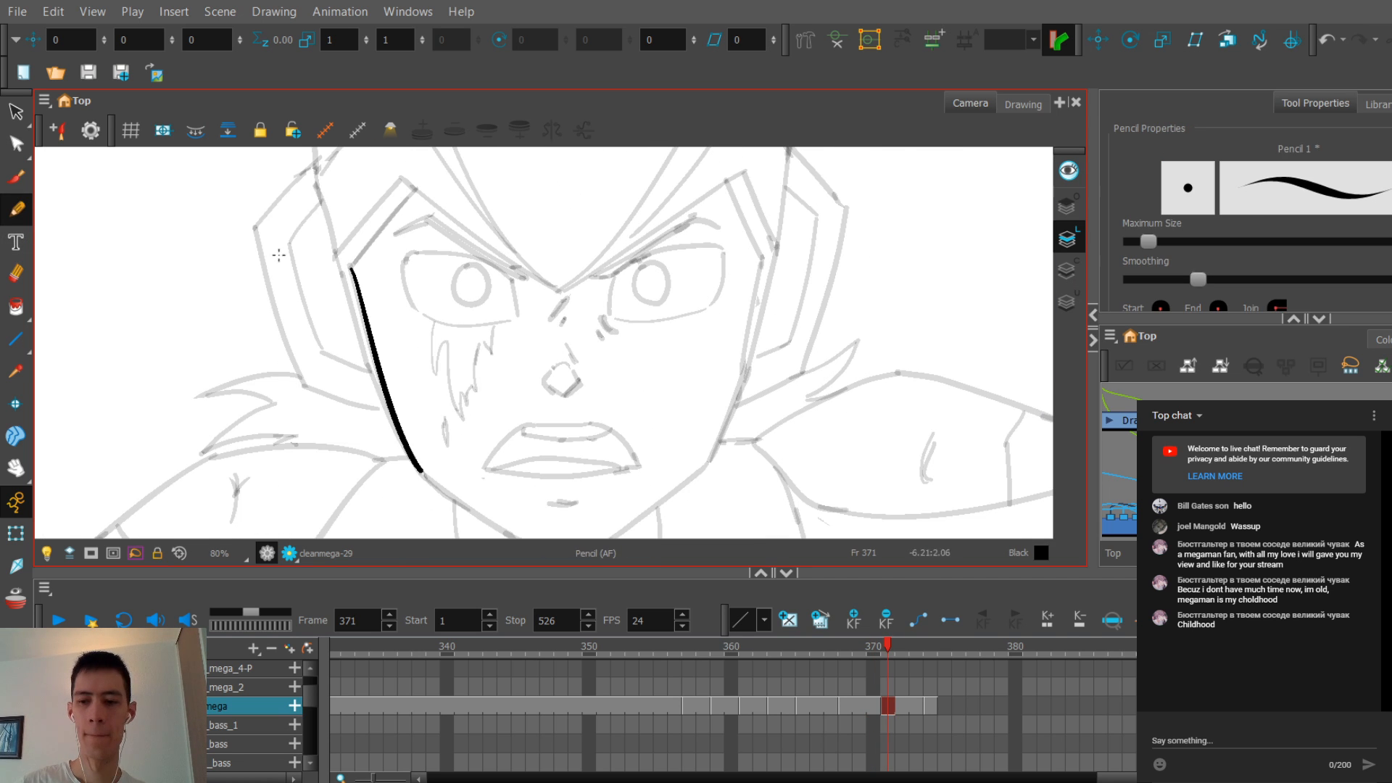
{"action": "scroll", "coordinate": [408, 391], "scroll_direction": "up", "scroll_amount": 2}
{"action": "key", "text": "2"}
{"action": "left_click_drag", "start_coordinate": [245, 289], "coordinate": [298, 245]}
{"action": "key", "text": "ctrl+z"}
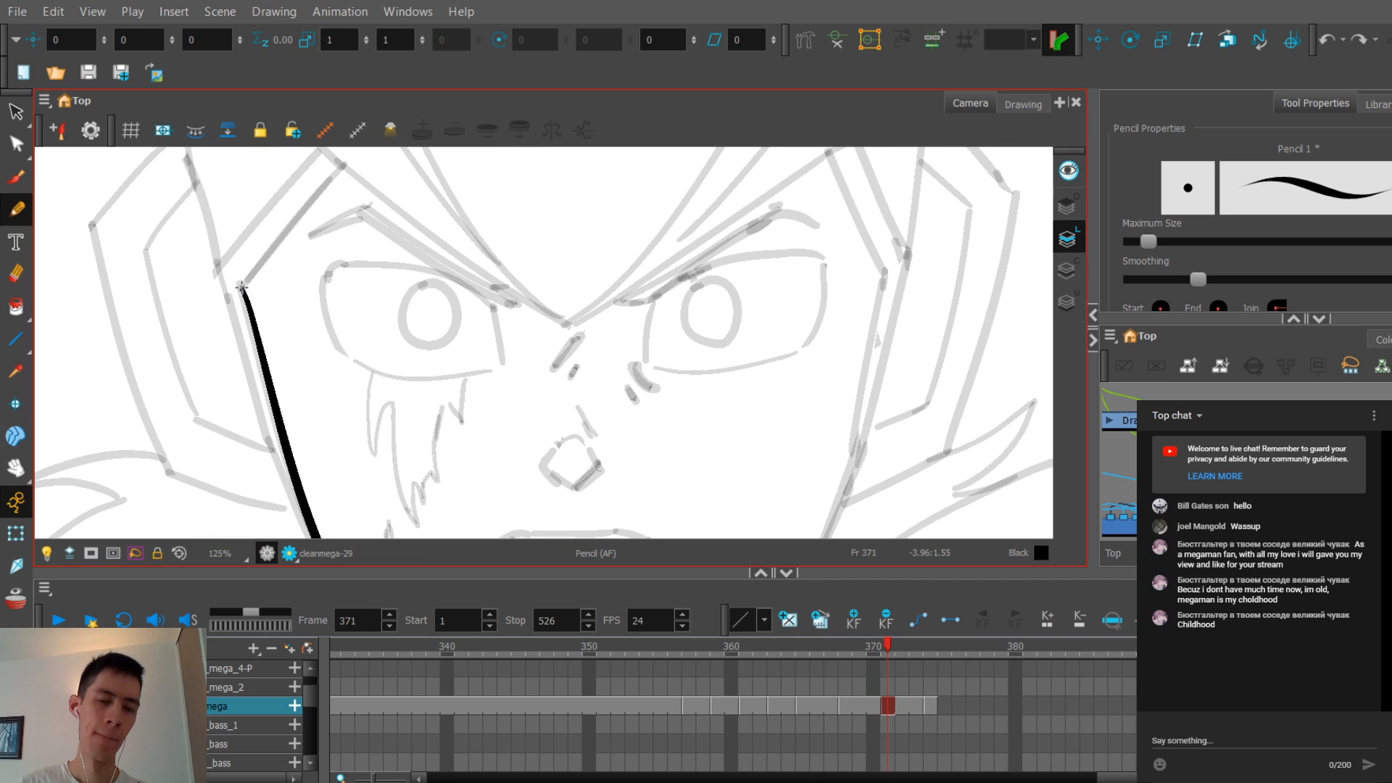
{"action": "left_click_drag", "start_coordinate": [244, 287], "coordinate": [329, 179]}
{"action": "left_click_drag", "start_coordinate": [287, 243], "coordinate": [349, 298]}
{"action": "key", "text": "ctrl+z"}
{"action": "mouse_move", "coordinate": [305, 341]}
{"action": "left_mouse_down"}
{"action": "mouse_move", "coordinate": [403, 221]}
{"action": "mouse_move", "coordinate": [274, 339]}
{"action": "left_mouse_up"}
{"action": "key", "text": "ctrl+z"}
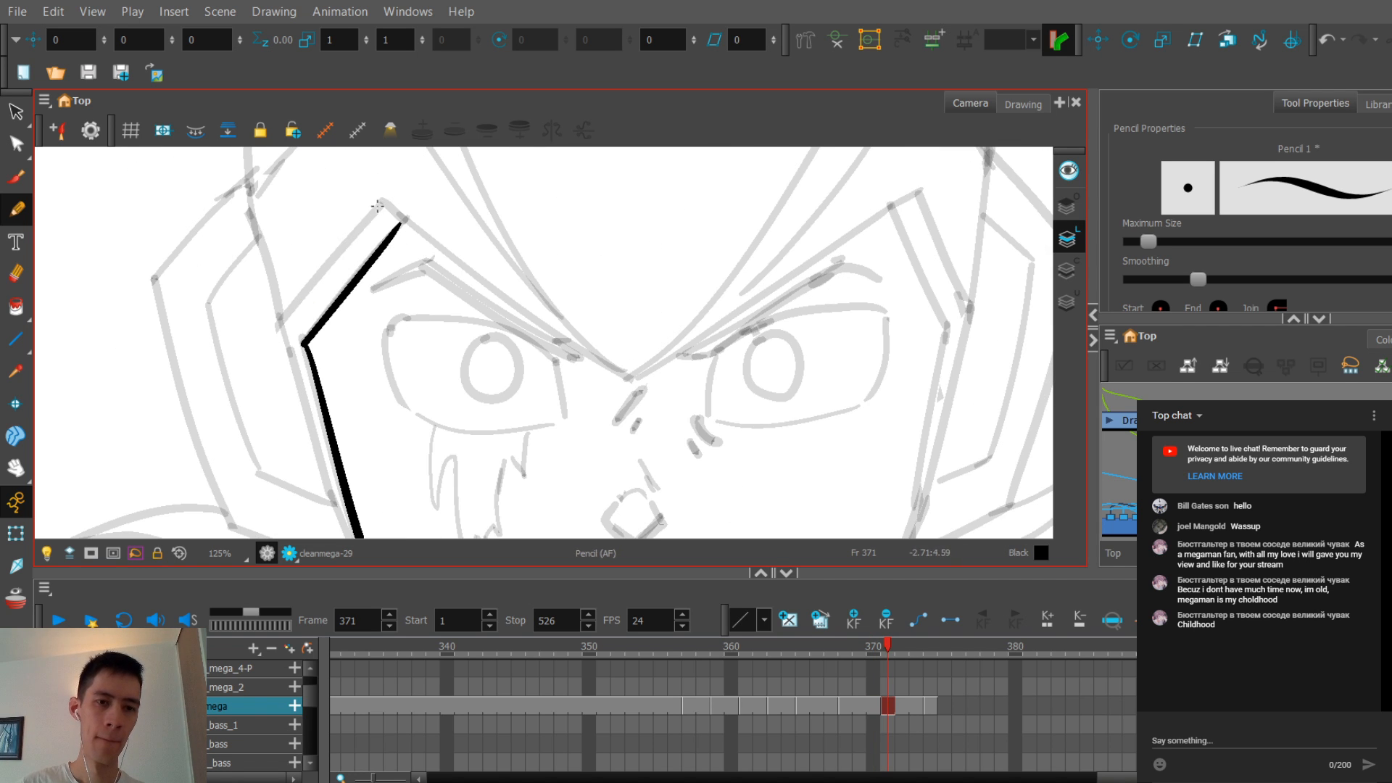
Step: Ink the parallel outer rim line above the left temple and compare it with frame 368
{"action": "left_click_drag", "start_coordinate": [384, 203], "coordinate": [280, 317]}
{"action": "key", "text": "1"}
{"action": "key", "text": "f"}
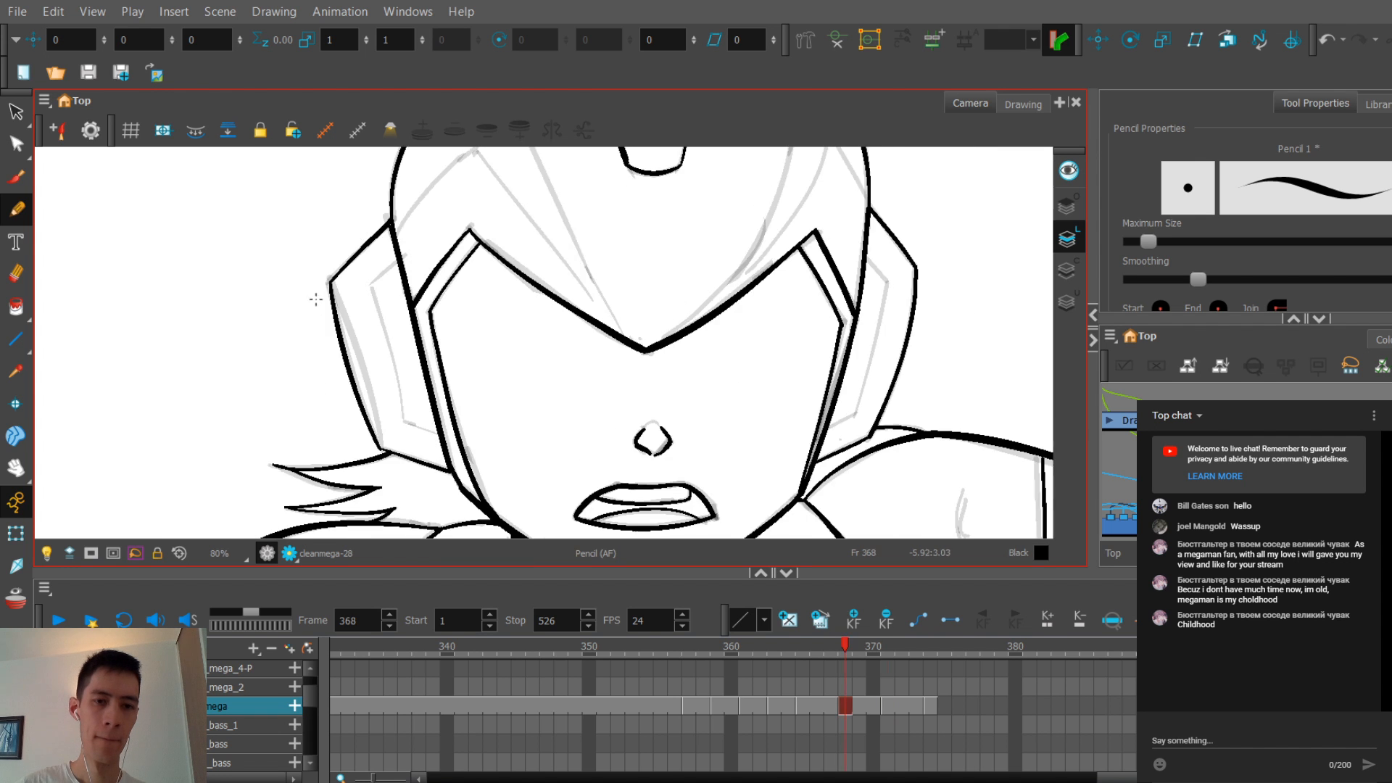
{"action": "key", "text": "g"}
Step: Reshape the outer rim line above the left temple with the Contour Editor to follow the rough
{"action": "key", "text": "2"}
{"action": "key", "text": "alt+q"}
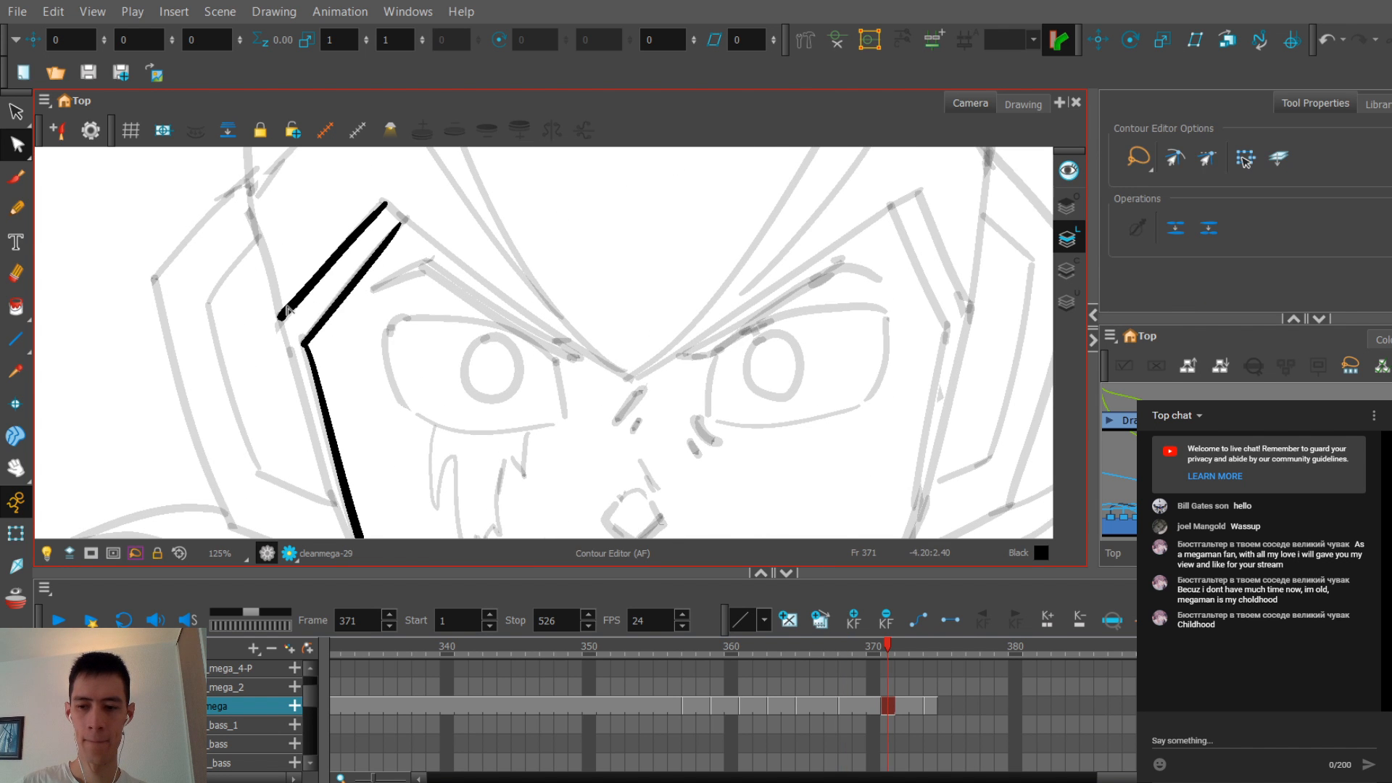
{"action": "key", "text": "space"}
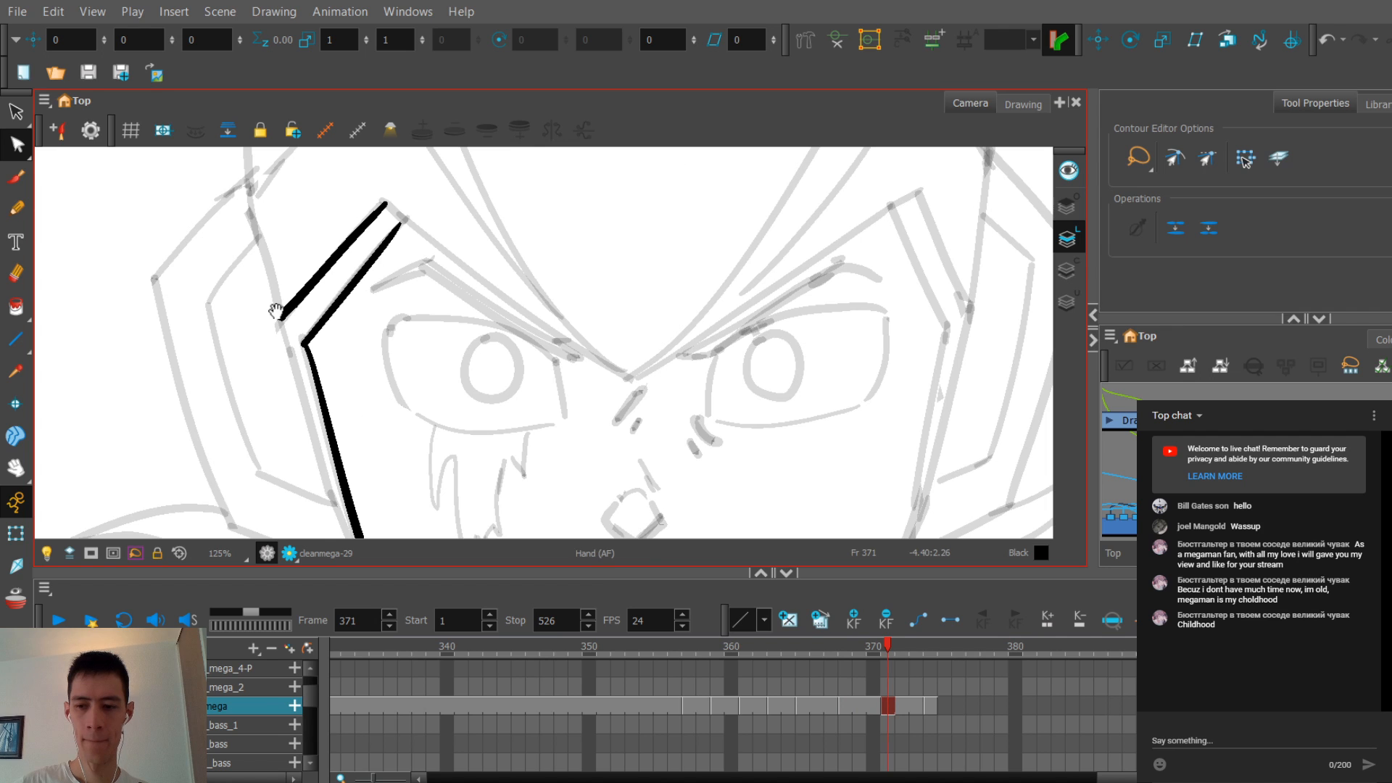
{"action": "left_click_drag", "start_coordinate": [275, 310], "coordinate": [352, 328]}
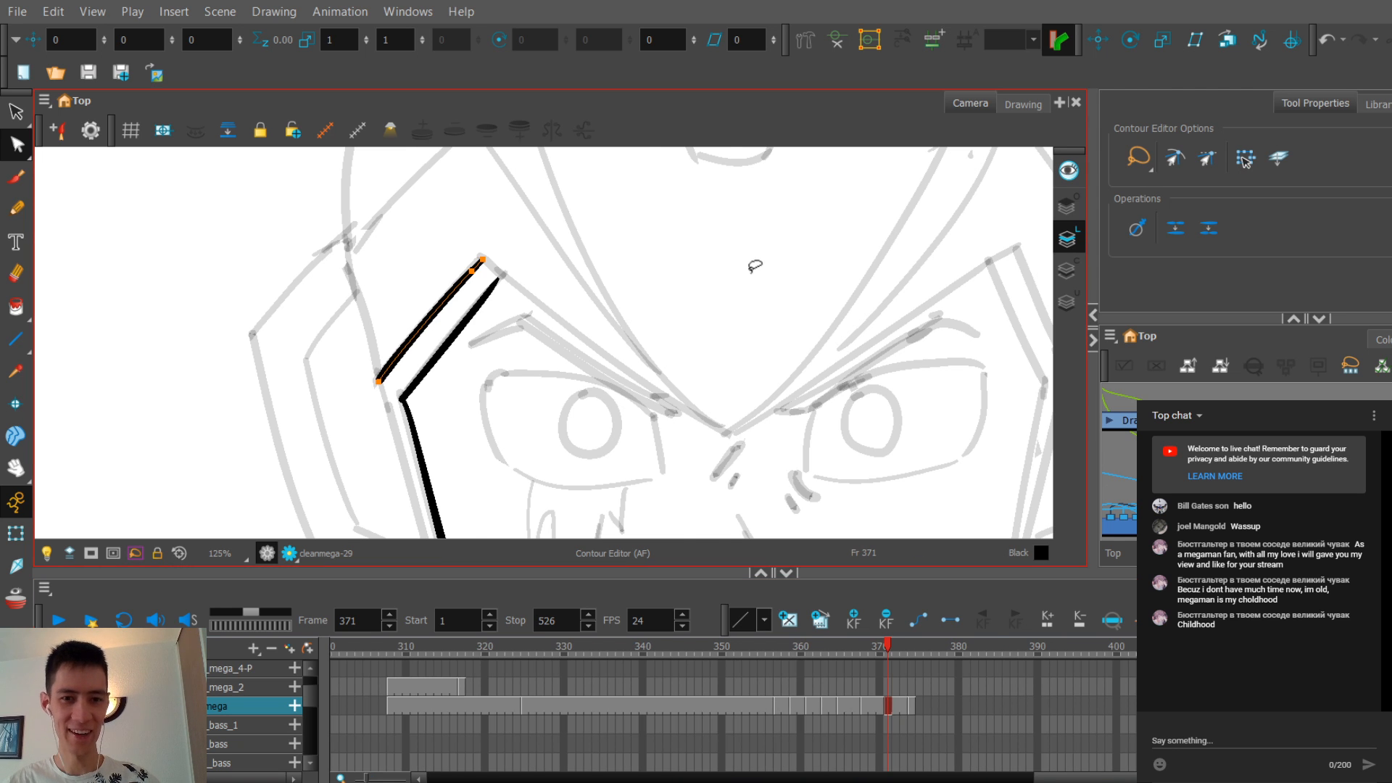
{"action": "scroll", "coordinate": [725, 314], "scroll_direction": "down", "scroll_amount": 5}
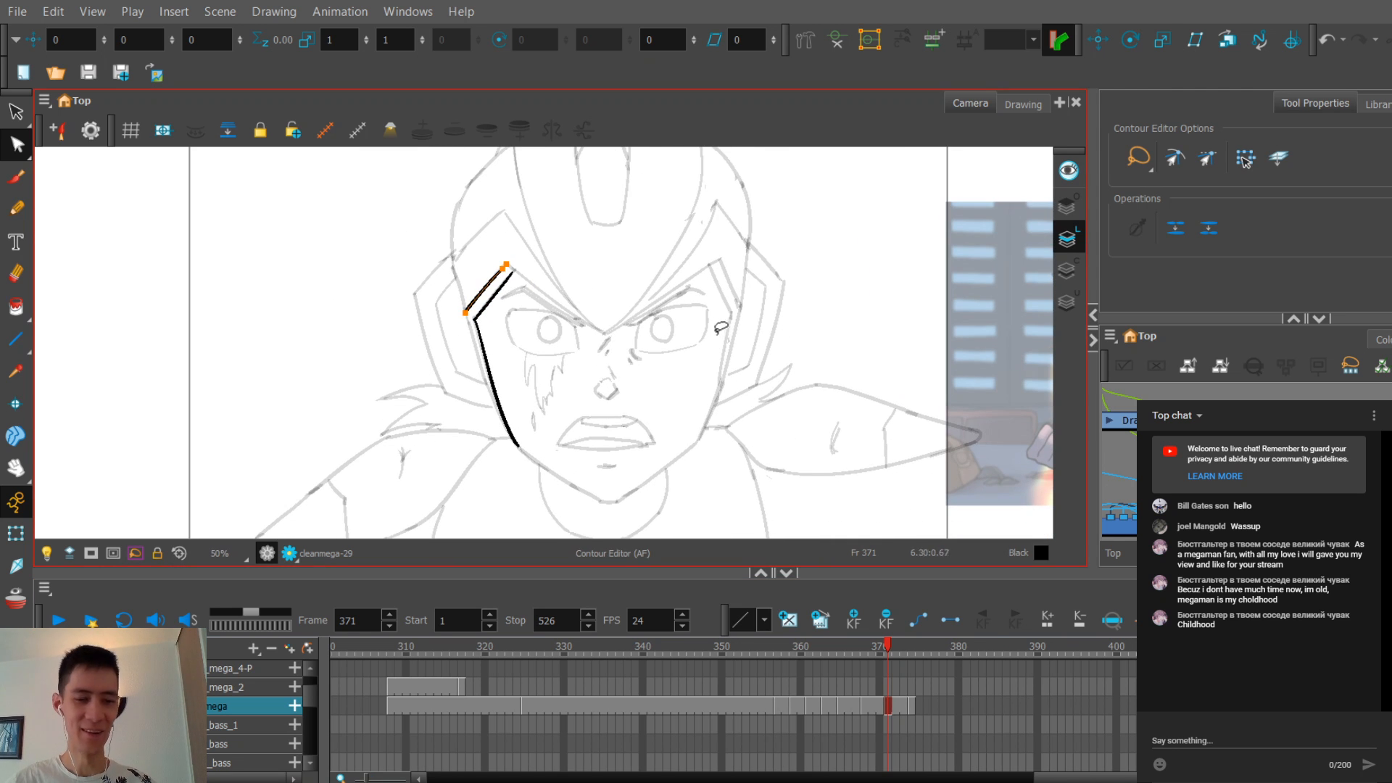
{"action": "mouse_move", "coordinate": [684, 363]}
{"action": "left_mouse_down"}
{"action": "mouse_move", "coordinate": [701, 345]}
{"action": "mouse_move", "coordinate": [677, 341]}
{"action": "mouse_move", "coordinate": [669, 360]}
{"action": "left_mouse_up"}
Step: Nudge the outer rim line slightly with the Select tool and check frame 371 against the preceding inked drawing
{"action": "key", "text": "1"}
{"action": "key", "text": "2"}
{"action": "key", "text": "2"}
{"action": "scroll", "coordinate": [463, 308], "scroll_direction": "up", "scroll_amount": 3}
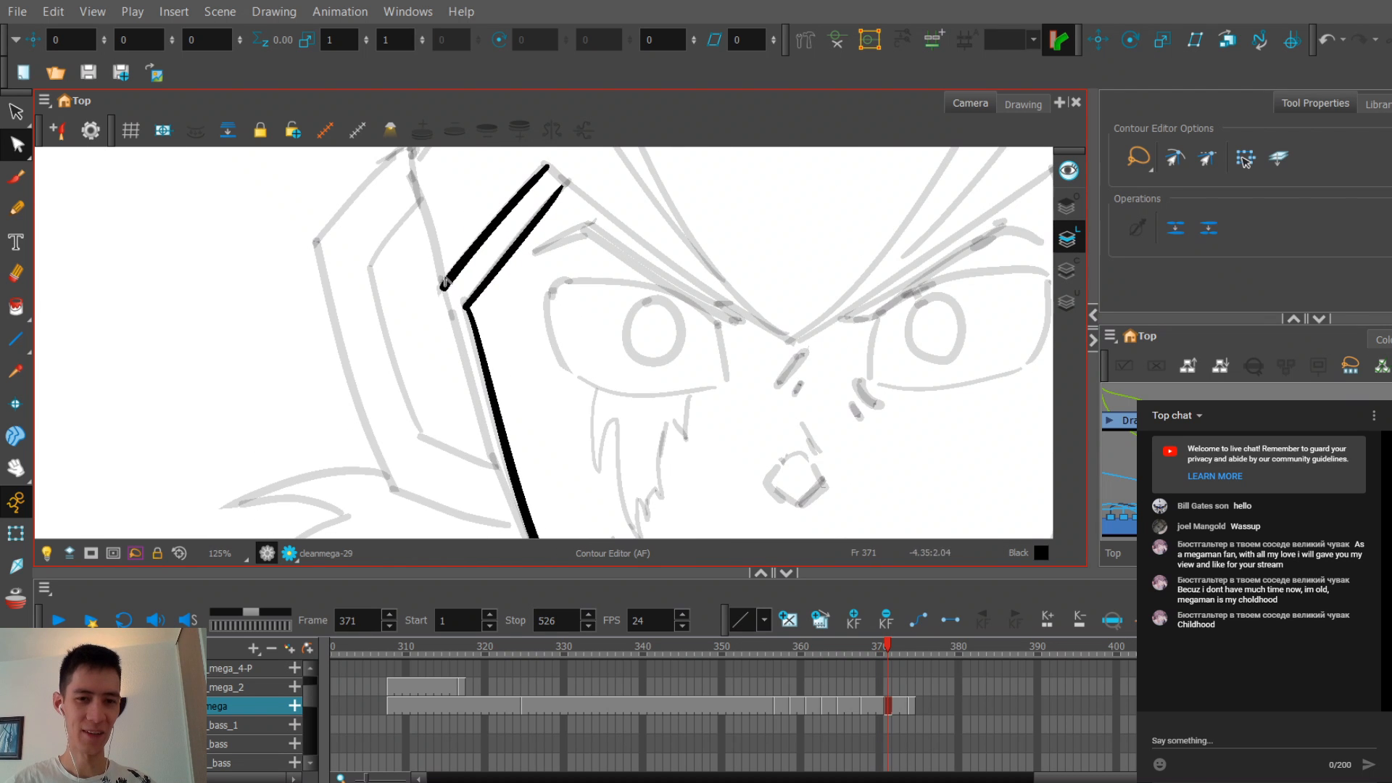
{"action": "left_click", "coordinate": [508, 225]}
{"action": "key", "text": "alt+s"}
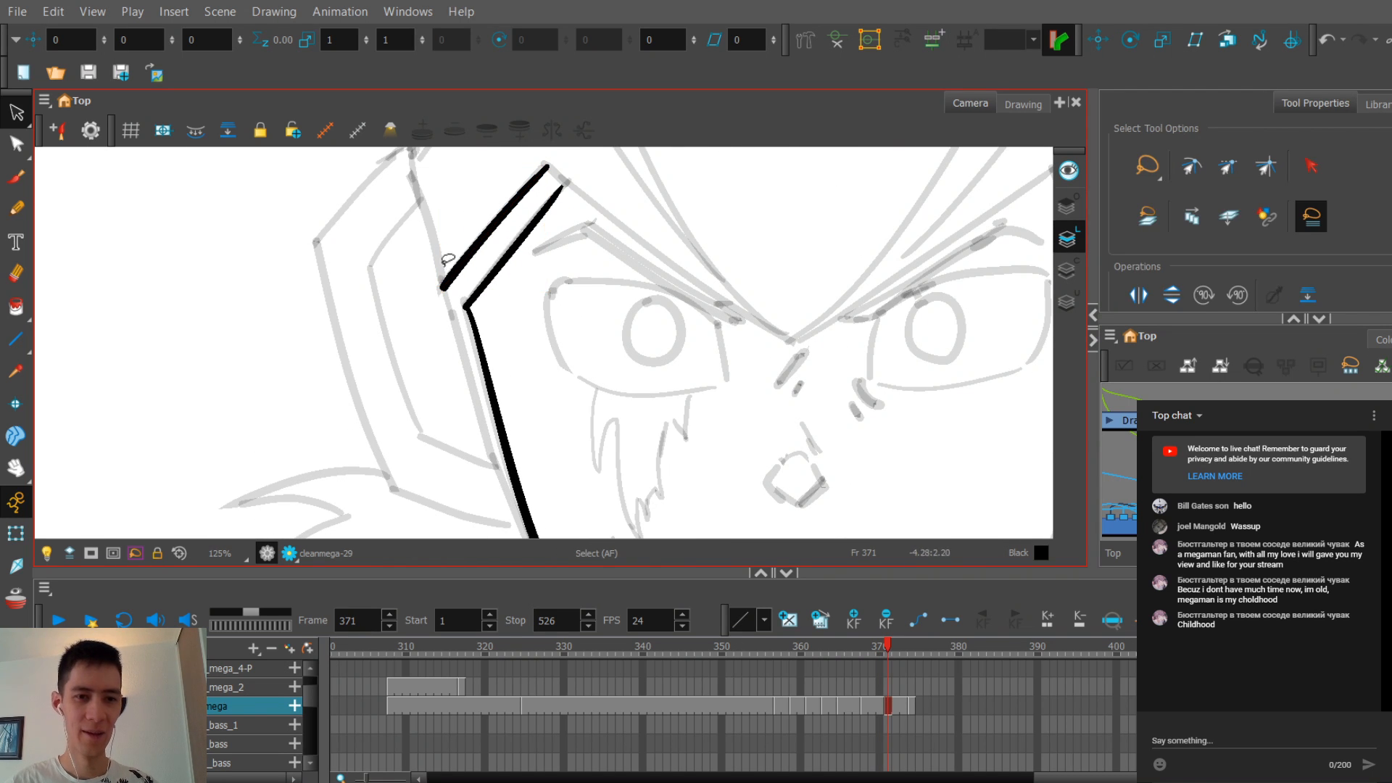
{"action": "left_click_drag", "start_coordinate": [441, 295], "coordinate": [443, 298]}
{"action": "key", "text": "1"}
{"action": "key", "text": "1"}
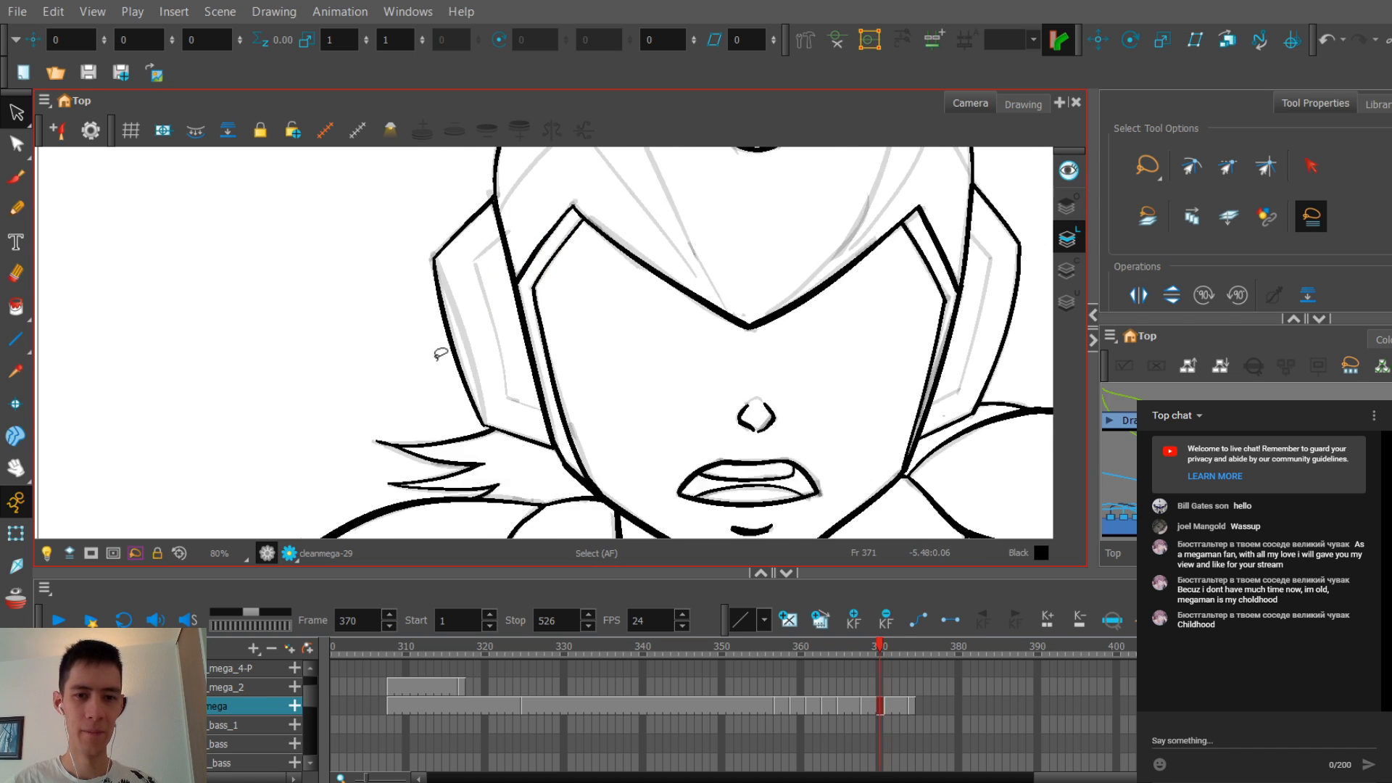
{"action": "key", "text": "."}
{"action": "left_click_drag", "start_coordinate": [437, 372], "coordinate": [431, 337]}
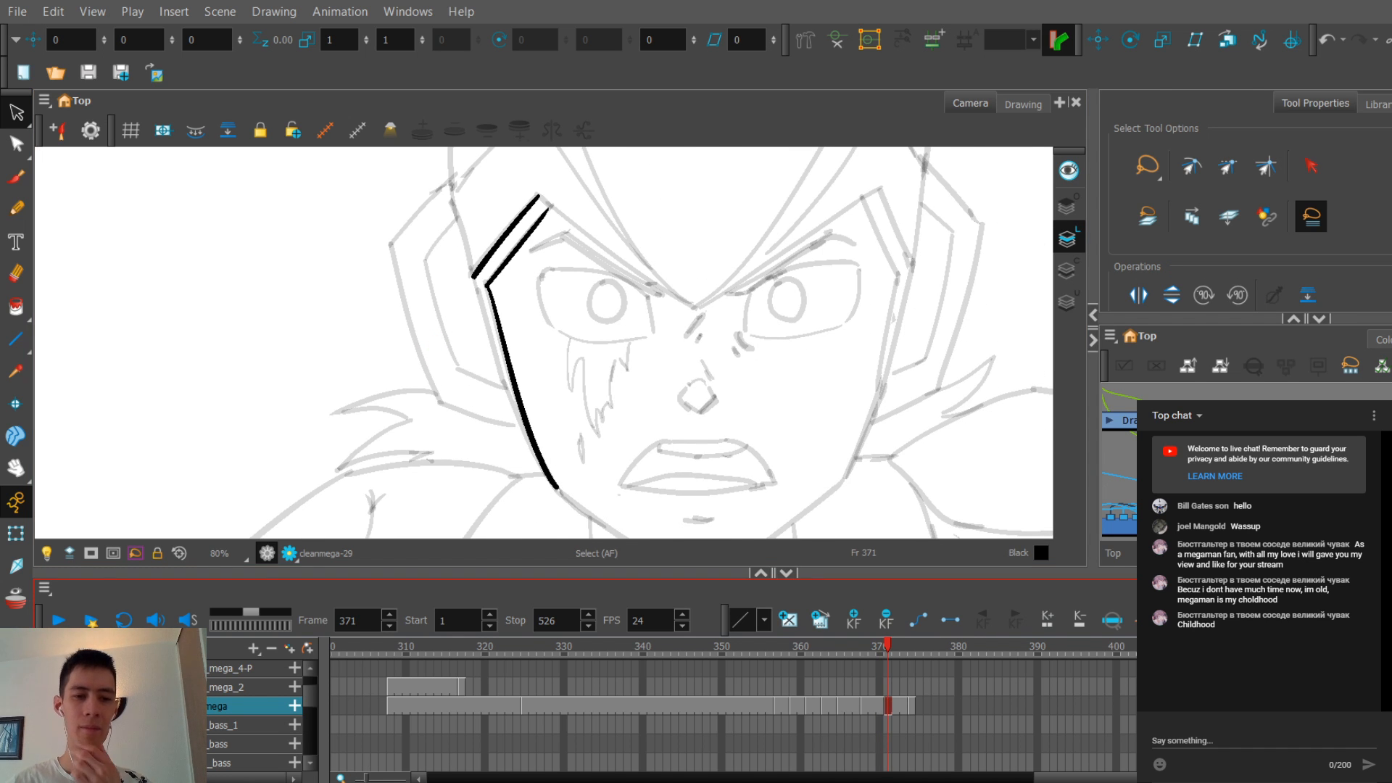